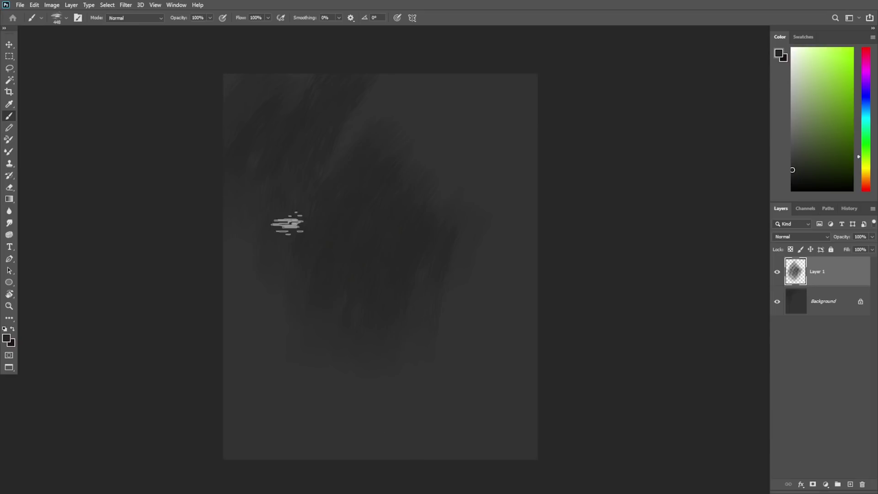
Step: Cover the entire canvas with dark grey streaky brush strokes, resizing the painted area with Free Transform along the way
left_click_drag(286, 223, 261, 338)
left_click_drag(398, 194, 305, 405)
left_click_drag(392, 143, 340, 314)
mouse_move(415, 183)
left_mouse_down()
mouse_move(384, 431)
mouse_move(443, 249)
mouse_move(446, 414)
mouse_move(465, 306)
mouse_move(444, 282)
mouse_move(463, 289)
mouse_move(682, 200)
left_mouse_up()
key("ctrl+t")
left_click_drag(475, 327, 467, 296)
key("Return")
mouse_move(427, 275)
left_mouse_down()
mouse_move(503, 260)
mouse_move(530, 312)
mouse_move(385, 413)
mouse_move(362, 467)
mouse_move(334, 484)
mouse_move(313, 406)
mouse_move(416, 439)
mouse_move(561, 388)
left_mouse_up()
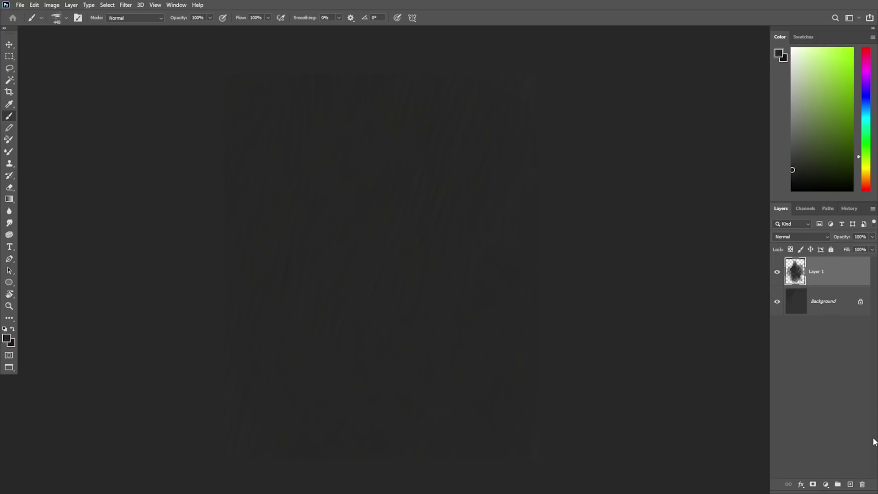
Step: Merge the dark stroke layer into the background and add a new empty layer
key("Delete")
left_click(851, 484)
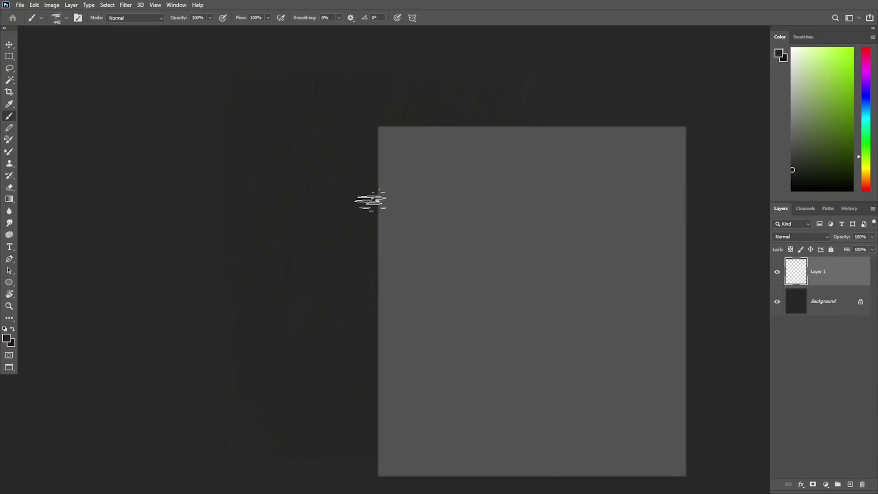
Step: Choose the 39 px brush from the Dao_3 set and a muted purple foreground colour
left_click(587, 258)
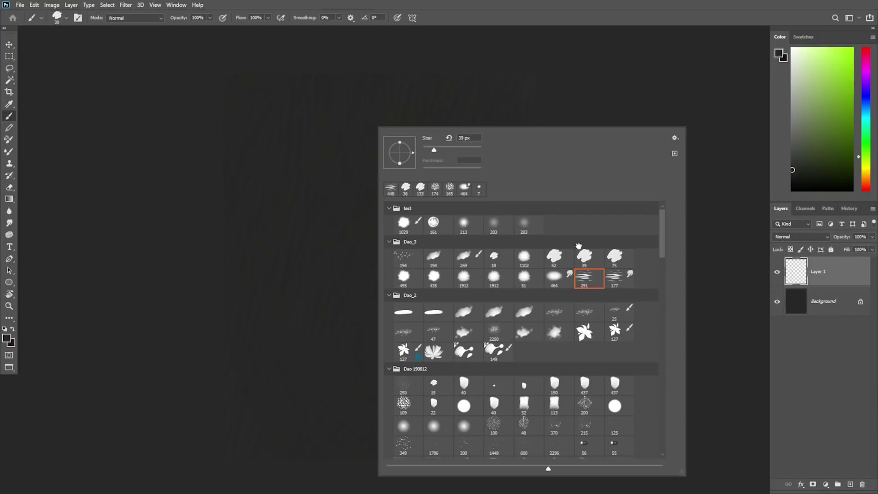
left_click(864, 189)
left_click(866, 184)
left_click(825, 105)
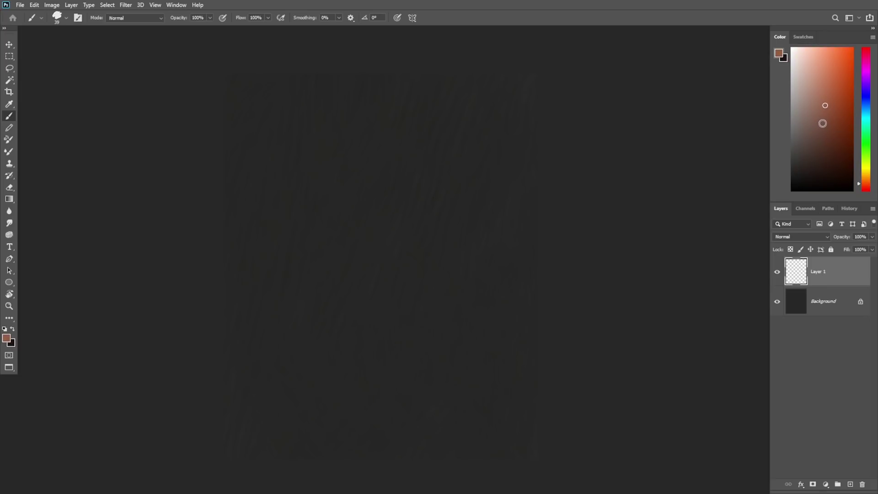
left_click(866, 54)
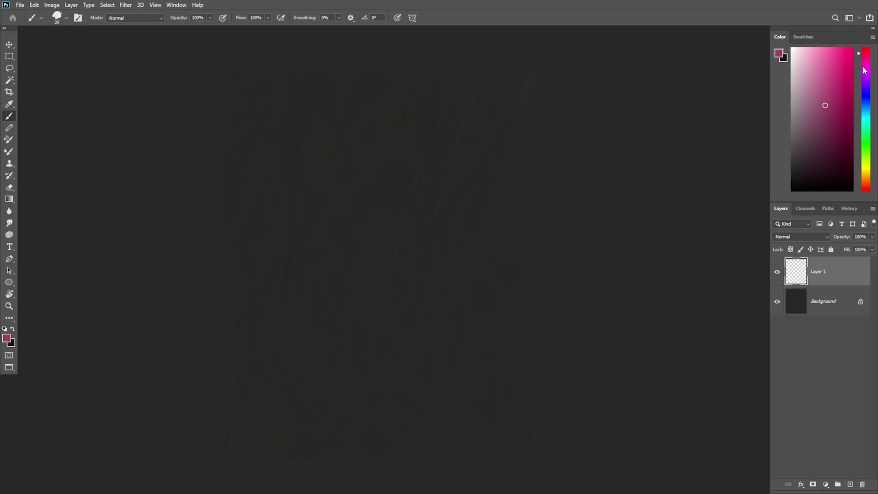
left_click(866, 67)
left_click(806, 124)
left_click(866, 73)
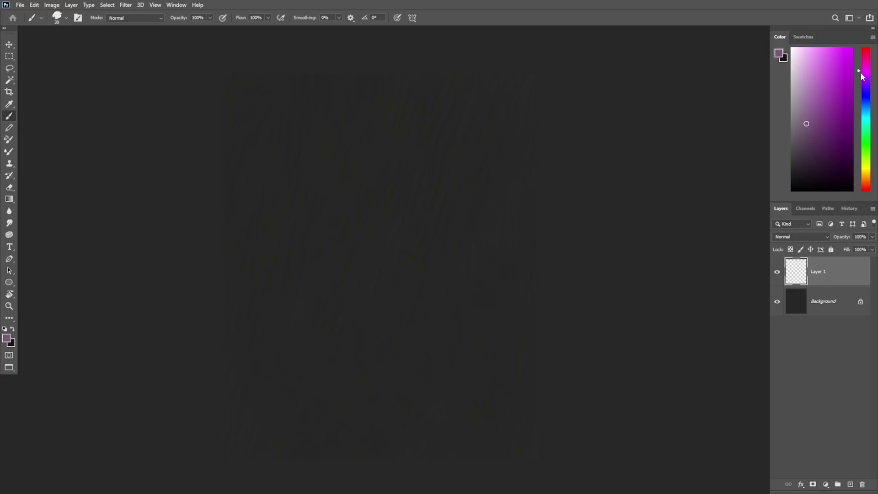
left_click(813, 128)
left_click_drag(813, 127, 815, 124)
Step: Enlarge the brush to 99 px and paint overlapping curved purple and slate-blue strokes for the side of the face
right_click(339, 151)
left_click_drag(415, 148, 413, 149)
left_click(322, 185)
key("ctrl+space")
mouse_move(319, 168)
left_mouse_down()
mouse_move(329, 247)
mouse_move(350, 216)
left_mouse_up()
left_click_drag(318, 122, 324, 239)
left_click(866, 97)
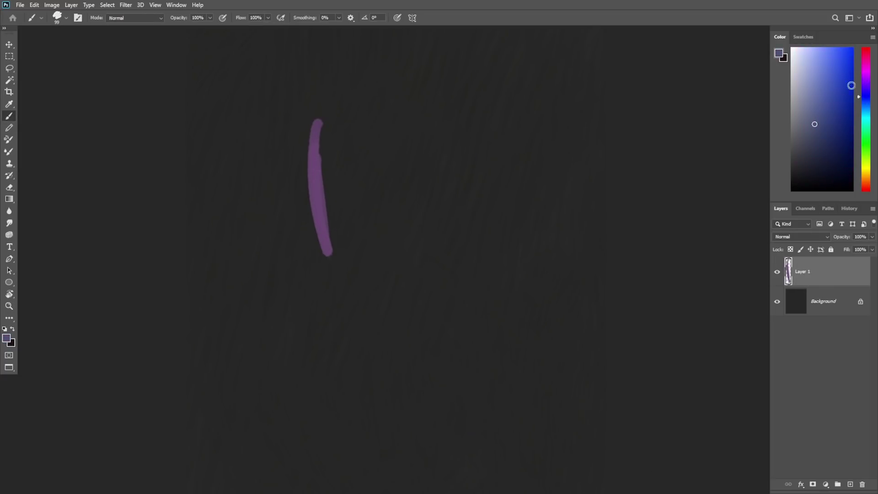
left_click_drag(326, 120, 337, 265)
Step: Broaden the face stroke and extend it diagonally along the jaw in slate blue, using a Dao_2 brush enlarged to 193 px
right_click(357, 153)
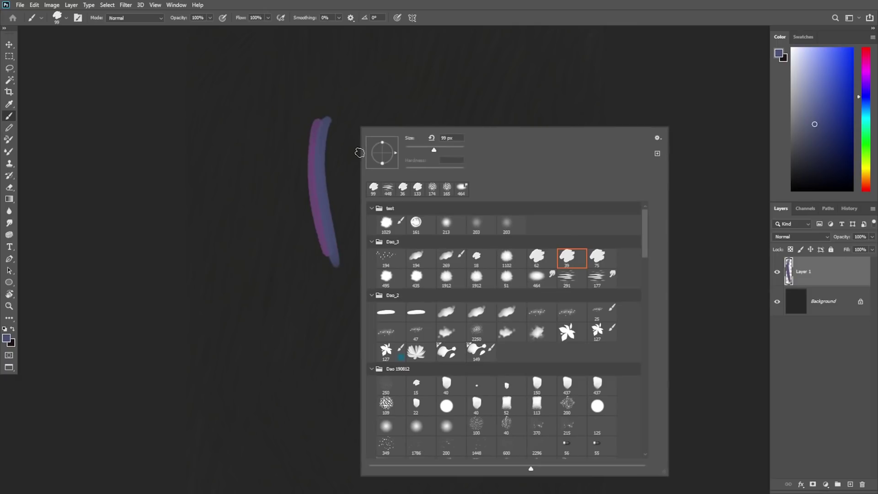
left_click(450, 312)
left_click_drag(320, 116, 334, 252)
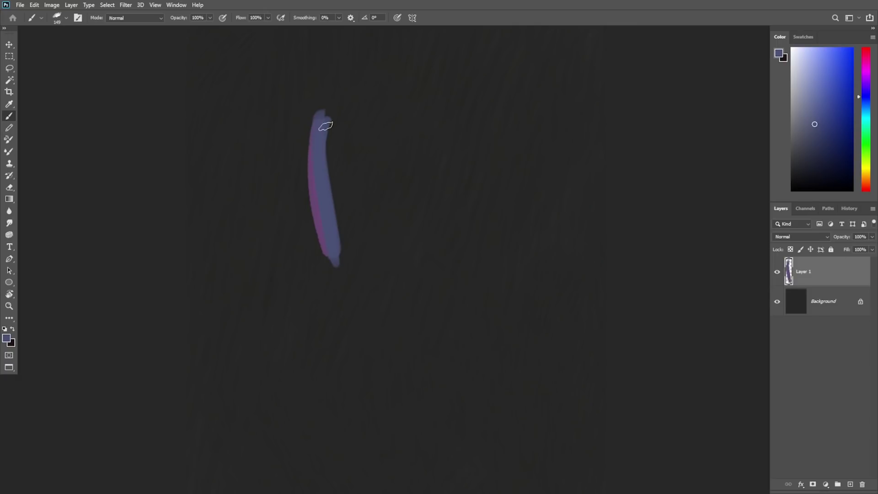
right_click(348, 116)
left_click_drag(432, 139, 439, 139)
left_click_drag(330, 101, 358, 259)
left_click_drag(328, 142, 384, 321)
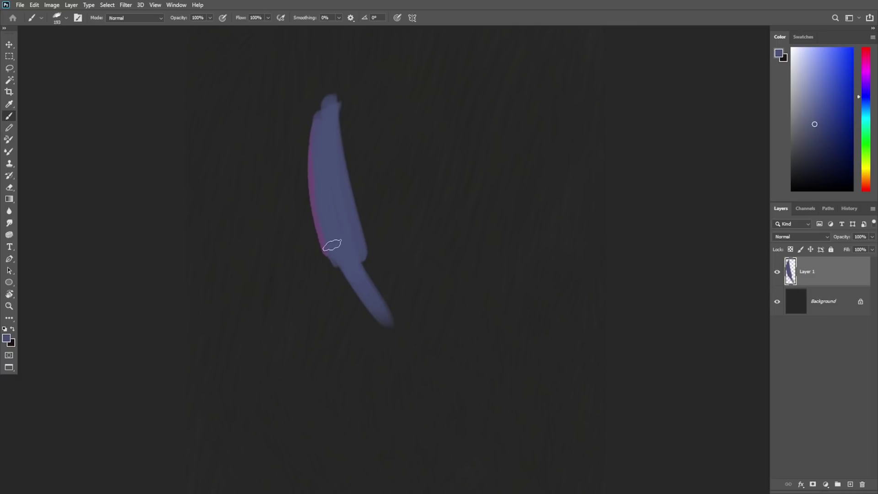
left_click_drag(332, 247, 392, 343)
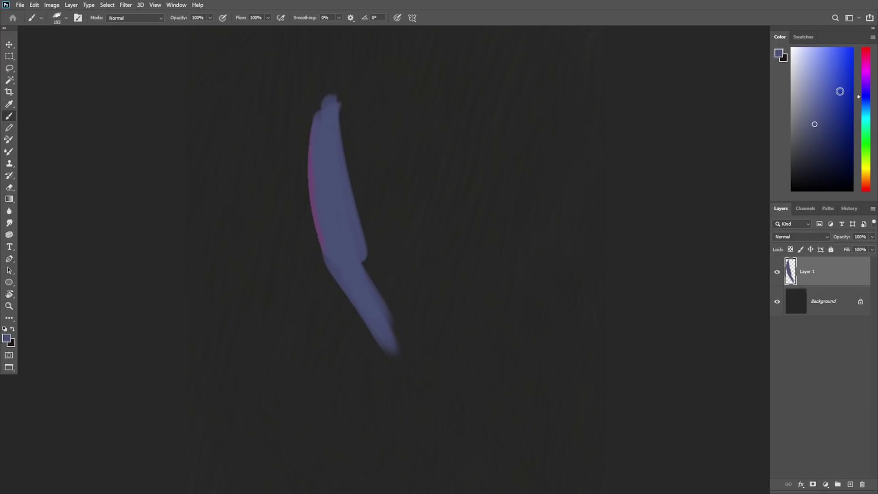
Step: Paint lighter blue-violet over the side of the face, sample a blended tone and carry the jaw down around the chin
left_click(804, 114)
left_click(865, 88)
left_click_drag(352, 268, 320, 132)
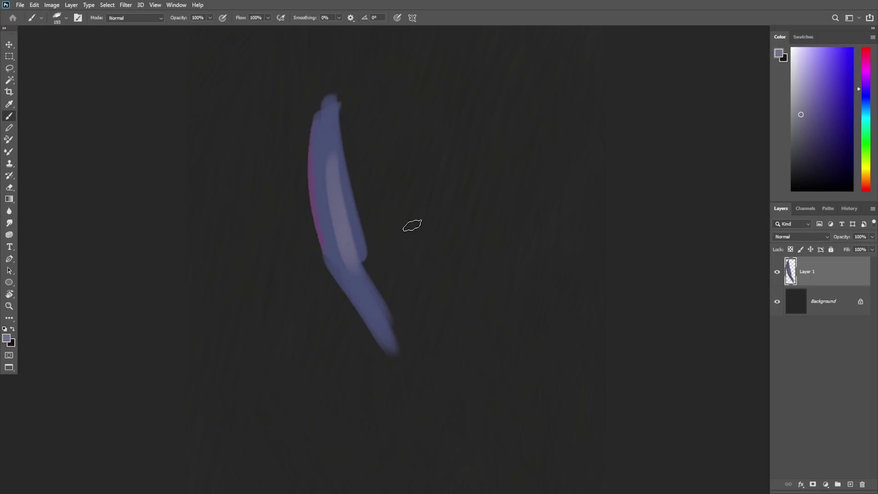
left_click(331, 158, "alt")
left_click_drag(333, 255, 374, 296)
mouse_move(327, 272)
left_mouse_down()
mouse_move(406, 358)
mouse_move(435, 355)
mouse_move(457, 333)
left_mouse_up()
Step: Lasso a rounded head shape, fill it with the foreground blue, deselect it and paint over the gaps along the jaw
key("l")
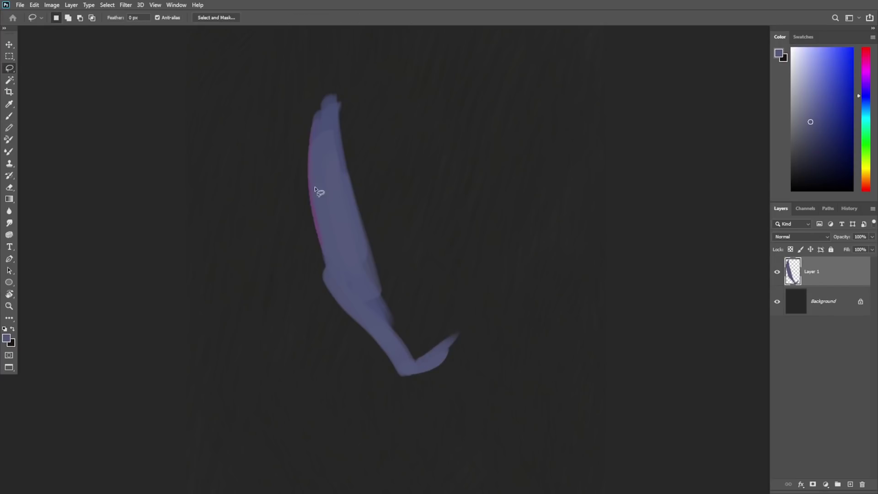
mouse_move(308, 151)
left_mouse_down()
mouse_move(515, 92)
mouse_move(426, 355)
left_mouse_up()
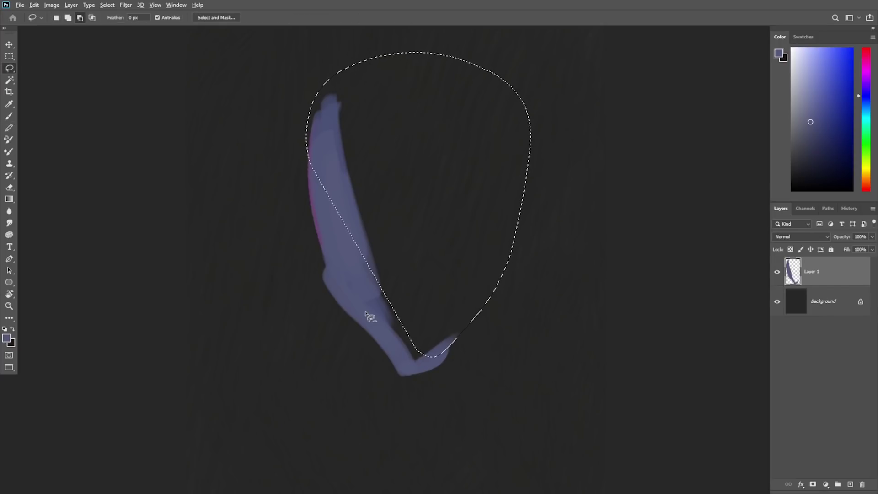
key("alt+BackSpace")
key("ctrl+d")
key("b")
mouse_move(366, 265)
left_mouse_down()
mouse_move(394, 311)
mouse_move(394, 285)
mouse_move(422, 348)
mouse_move(453, 331)
mouse_move(504, 268)
mouse_move(476, 256)
left_mouse_up()
Step: Trim both sides of the jaw into a narrow chin with the Eraser at 133 px and remove the stray paint below
key("e")
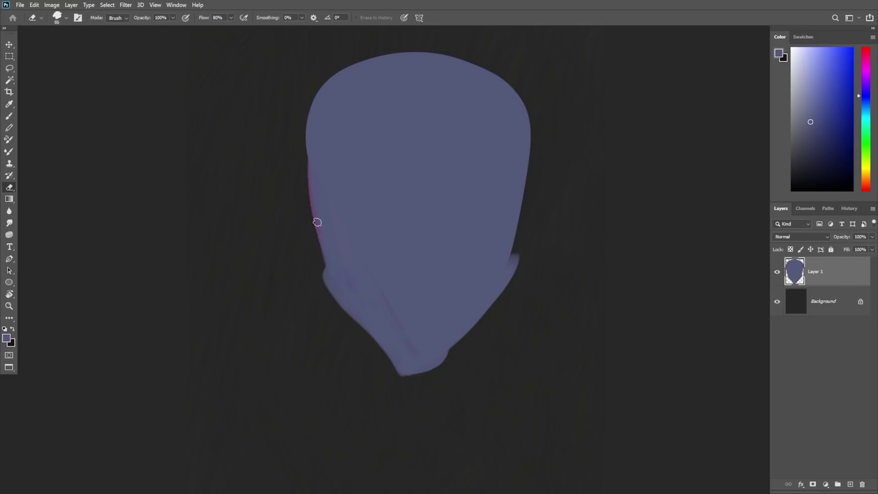
right_click(317, 222)
left_click(402, 152)
left_click(314, 261)
mouse_move(402, 374)
left_mouse_down()
mouse_move(317, 258)
mouse_move(420, 364)
mouse_move(478, 320)
left_mouse_up()
mouse_move(549, 236)
left_mouse_down()
mouse_move(390, 377)
mouse_move(528, 234)
mouse_move(377, 359)
left_mouse_up()
key("ctrl+z")
left_click_drag(531, 254, 424, 334)
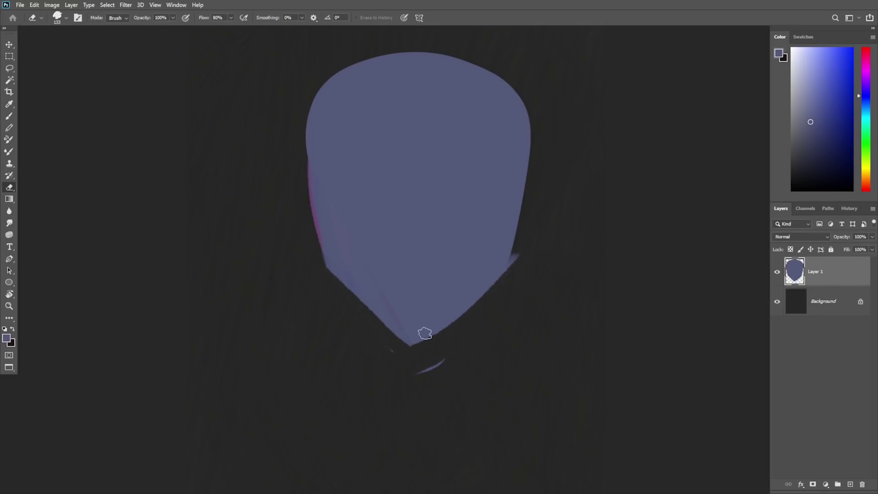
left_click_drag(515, 268, 437, 337)
mouse_move(386, 349)
left_mouse_down()
mouse_move(462, 347)
mouse_move(416, 373)
left_mouse_up()
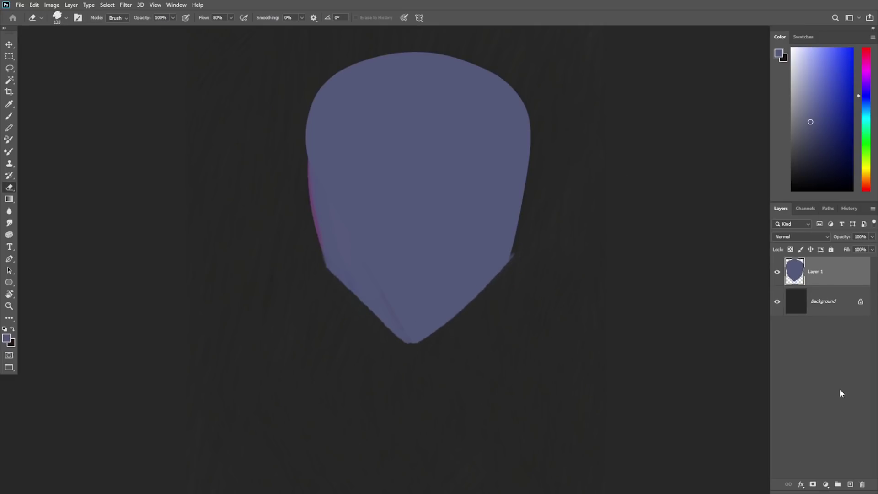
Step: Paint the neck below the jaw in the same blue, with long strokes for its front and back edges
key("b")
mouse_move(429, 318)
left_mouse_down()
mouse_move(441, 370)
mouse_move(439, 306)
mouse_move(462, 287)
mouse_move(482, 311)
mouse_move(498, 276)
mouse_move(523, 295)
left_mouse_up()
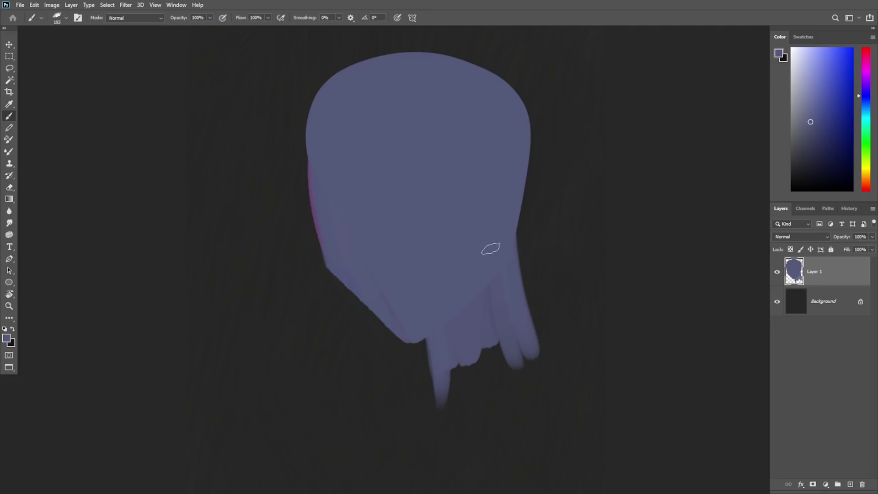
key("ctrl+z")
left_click_drag(496, 205, 528, 383)
left_click_drag(502, 233, 519, 385)
left_click_drag(506, 237, 524, 401)
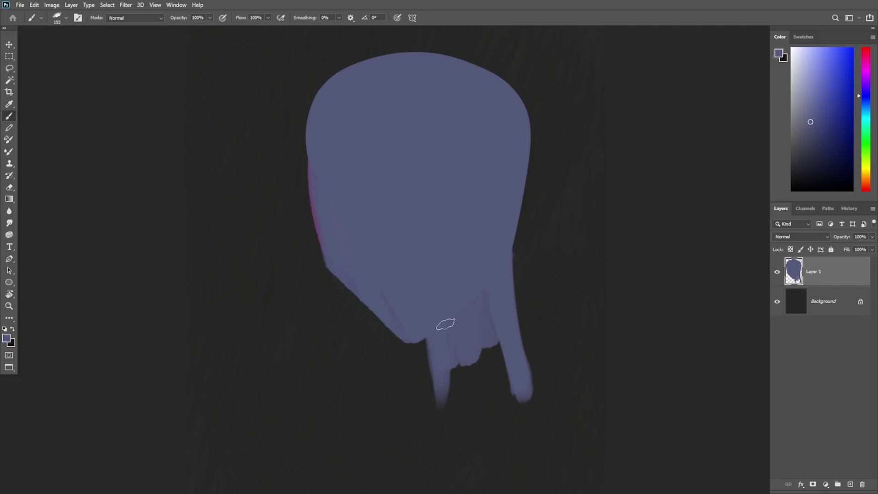
left_click_drag(443, 322, 442, 422)
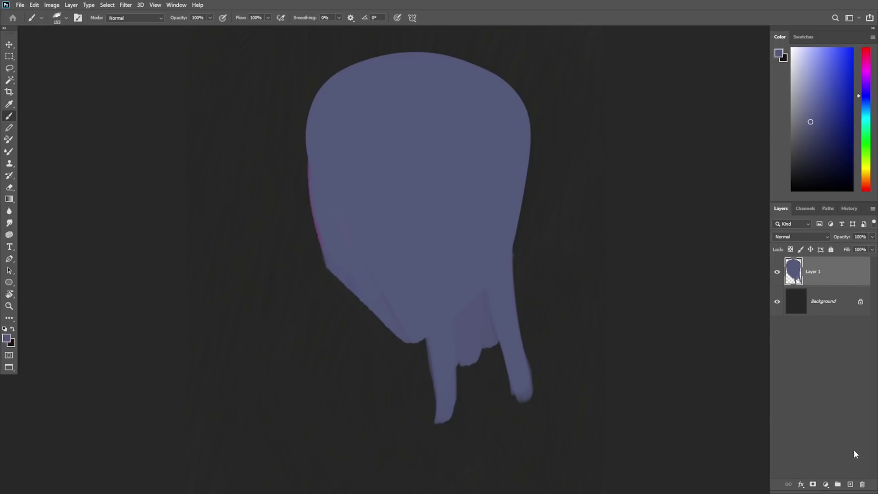
Step: Add a new layer and prepare the Dao_3 brush at 42 px with a dark reddish-brown colour
left_click(850, 484)
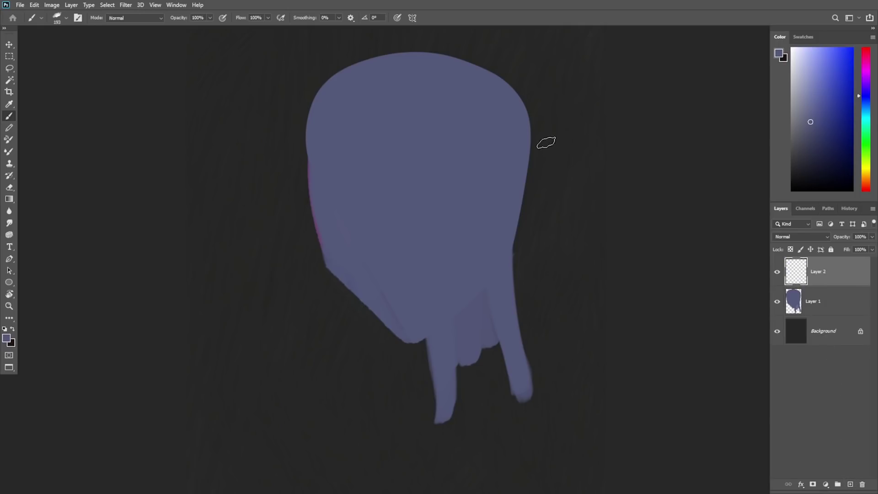
left_click(865, 187)
left_click_drag(807, 144, 837, 142)
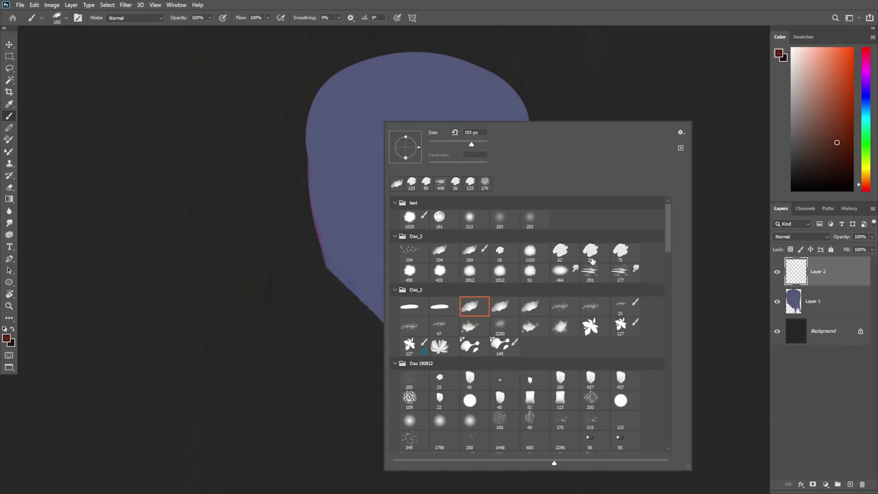
left_click(592, 252)
left_click_drag(439, 145, 441, 144)
Step: Sketch the far brow line, nose bridge, nose tip and nostril in reddish brown, redoing unsatisfactory strokes
mouse_move(306, 133)
left_mouse_down()
mouse_move(342, 155)
mouse_move(346, 172)
left_mouse_up()
key("ctrl+z")
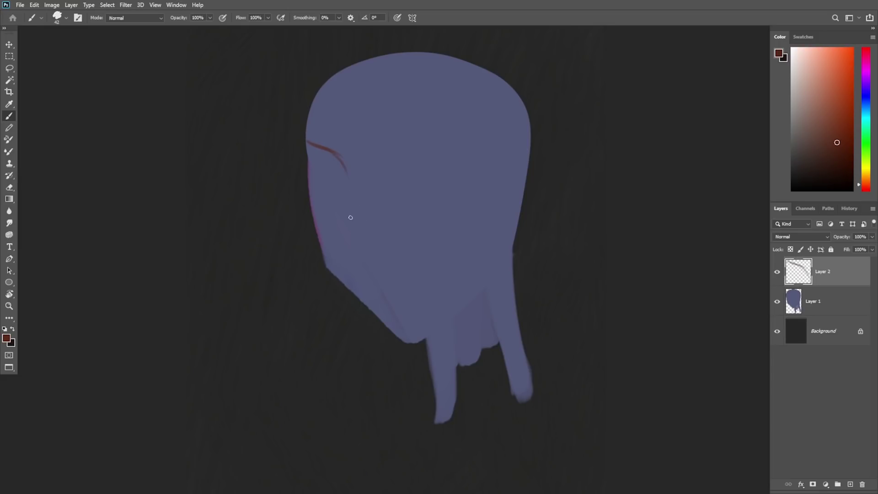
left_click_drag(350, 217, 349, 245)
key("ctrl+z")
left_click_drag(349, 200, 348, 228)
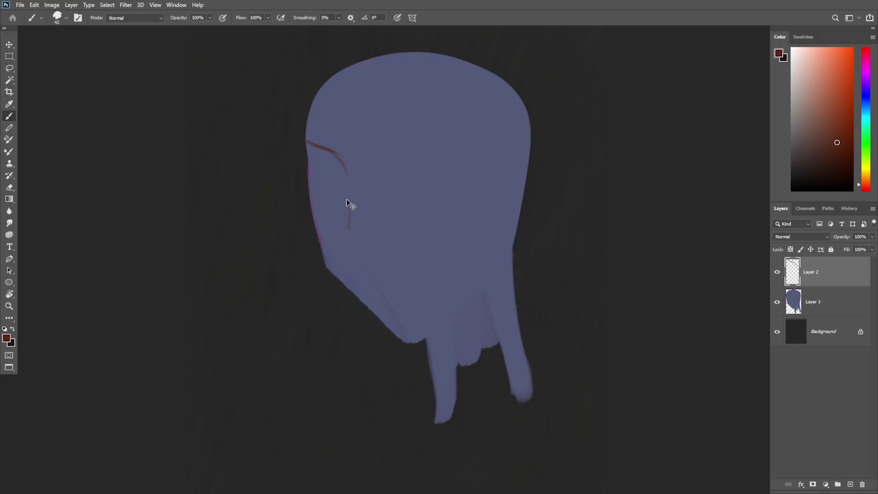
key("ctrl+z")
left_click_drag(344, 174, 333, 230)
key("ctrl+z")
mouse_move(347, 176)
left_mouse_down()
mouse_move(338, 242)
mouse_move(341, 252)
mouse_move(379, 246)
left_mouse_up()
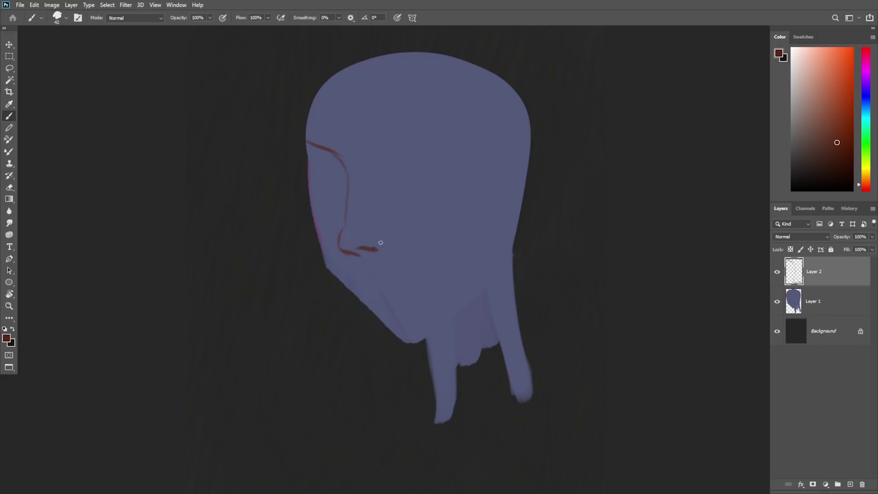
mouse_move(341, 162)
left_mouse_down()
mouse_move(317, 210)
mouse_move(353, 170)
mouse_move(340, 157)
mouse_move(349, 182)
left_mouse_up()
key("ctrl+z")
Step: Scale the brow and nose sketch down to about 84% with Free Transform
key("ctrl+t")
left_click_drag(383, 138, 378, 151)
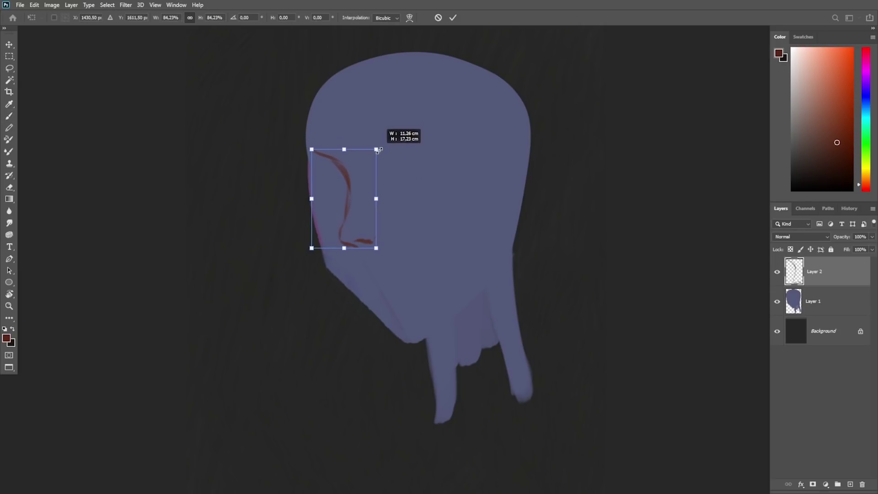
key("Return")
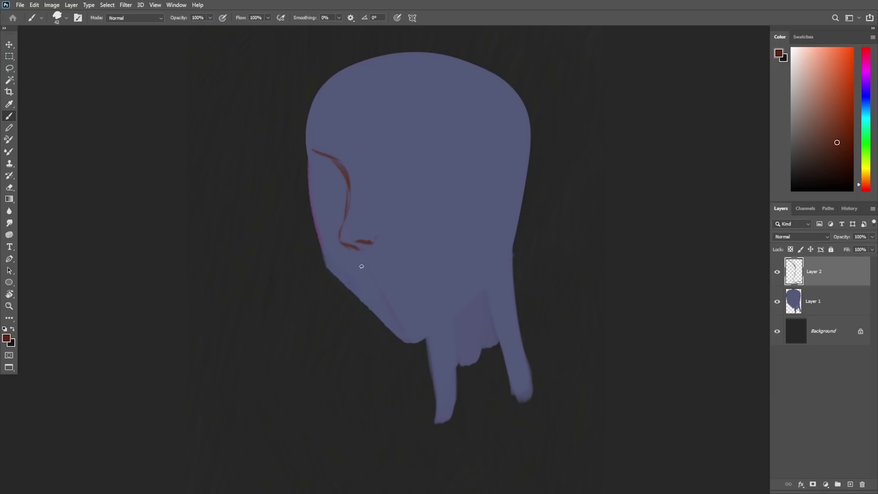
Step: Draw the lips below the nose and the far eye with its lid beneath the brow
left_click_drag(356, 268, 384, 278)
mouse_move(389, 273)
left_mouse_down()
mouse_move(371, 279)
mouse_move(379, 292)
mouse_move(372, 295)
mouse_move(399, 286)
mouse_move(374, 295)
mouse_move(398, 291)
left_mouse_up()
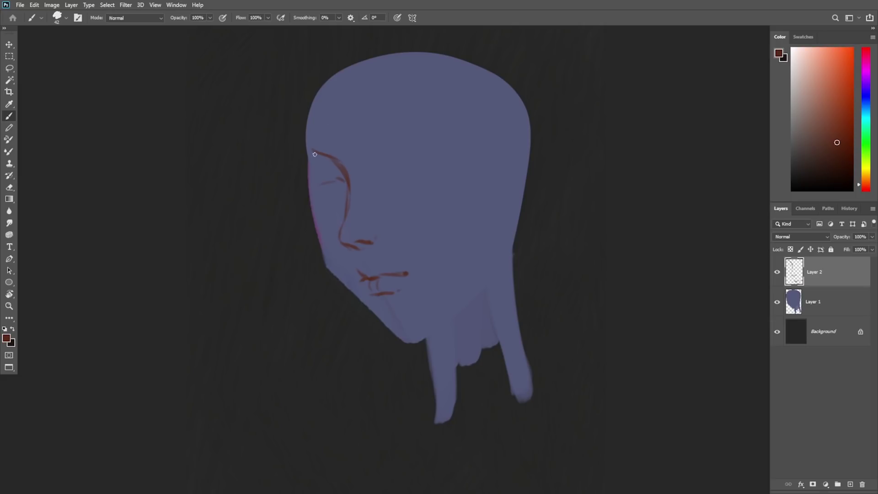
left_click_drag(308, 144, 316, 175)
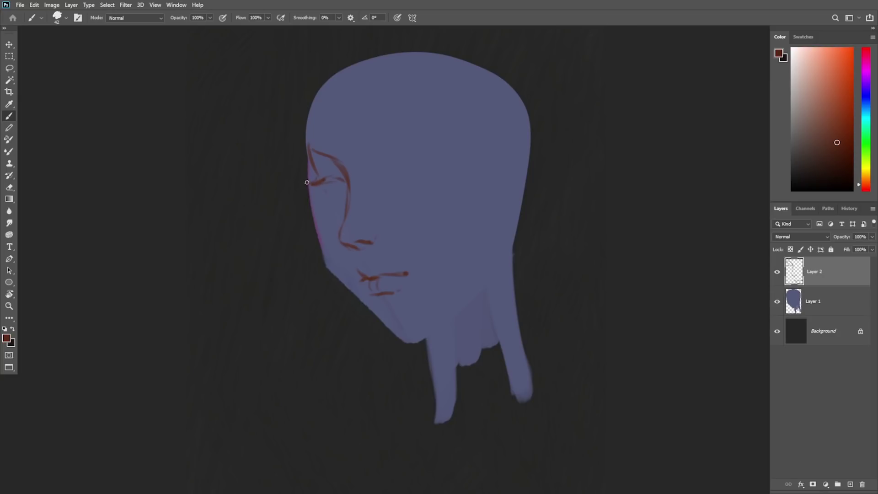
left_click_drag(307, 182, 304, 185)
left_click_drag(331, 181, 348, 185)
Step: Draw the far cheek contour from the eye to the chin and the jawline curving up towards the ear
left_click_drag(325, 194, 340, 266)
key("ctrl+z")
left_click_drag(327, 198, 331, 238)
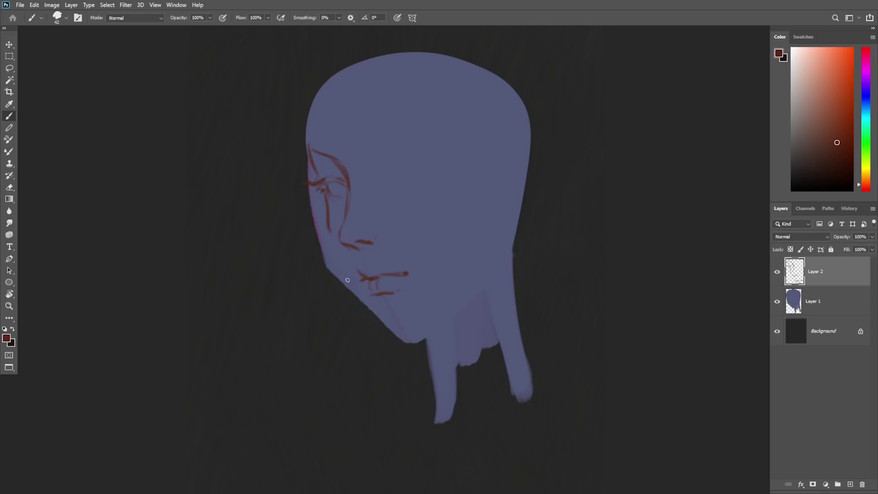
key("ctrl+z")
left_click_drag(325, 197, 329, 248)
mouse_move(326, 201)
left_mouse_down()
mouse_move(328, 236)
mouse_move(365, 300)
left_mouse_up()
left_click_drag(333, 245, 364, 302)
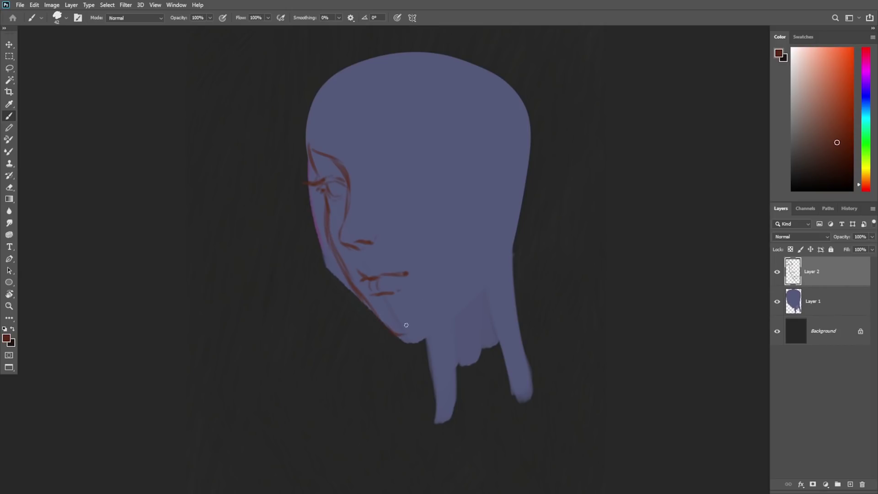
mouse_move(374, 312)
left_mouse_down()
mouse_move(404, 323)
mouse_move(435, 309)
left_mouse_up()
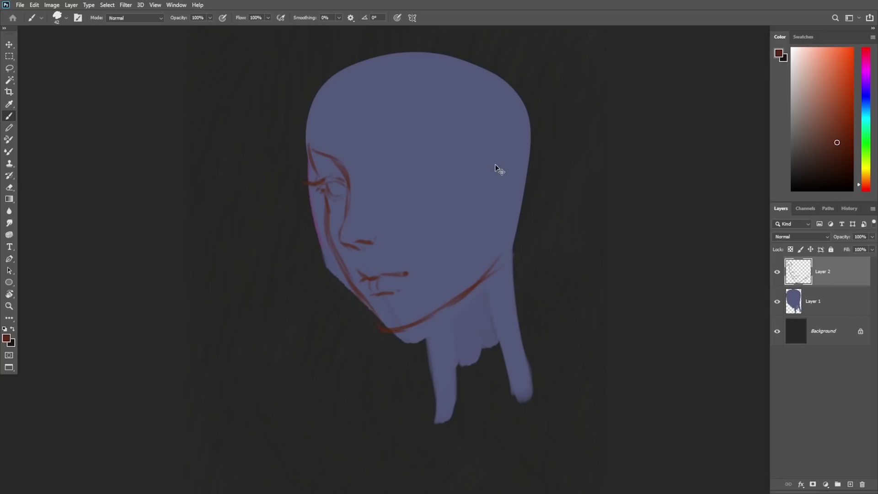
Step: Scale the facial sketch down slightly with Free Transform and shift it a little upward
key("ctrl+t")
left_click_drag(507, 143, 503, 147)
left_click_drag(464, 218, 463, 214)
key("Return")
Step: Draw the near eye with its iris and the arched brow above it, and add lower lids to both eyes
mouse_move(397, 166)
left_mouse_down()
mouse_move(391, 171)
mouse_move(447, 168)
mouse_move(437, 174)
left_mouse_up()
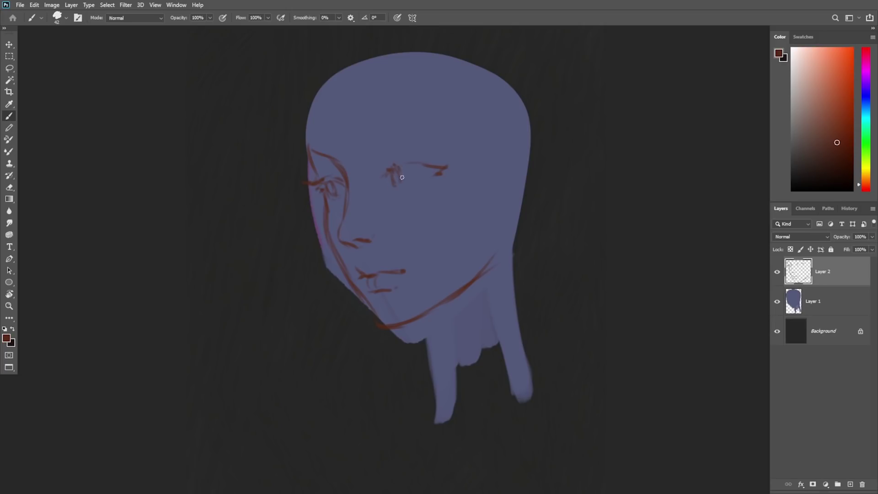
mouse_move(400, 169)
left_mouse_down()
mouse_move(400, 183)
mouse_move(415, 163)
mouse_move(377, 175)
mouse_move(409, 163)
mouse_move(418, 182)
mouse_move(440, 163)
left_mouse_up()
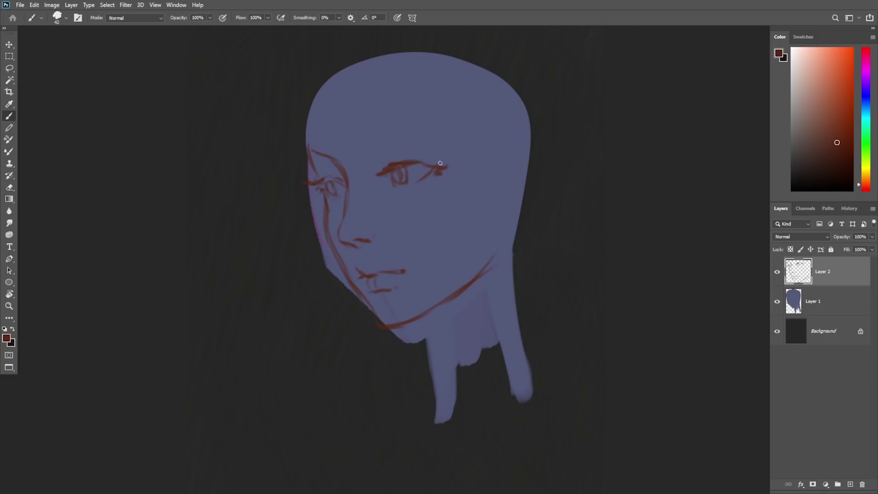
mouse_move(381, 145)
left_mouse_down()
mouse_move(360, 150)
mouse_move(396, 144)
left_mouse_up()
key("ctrl+z")
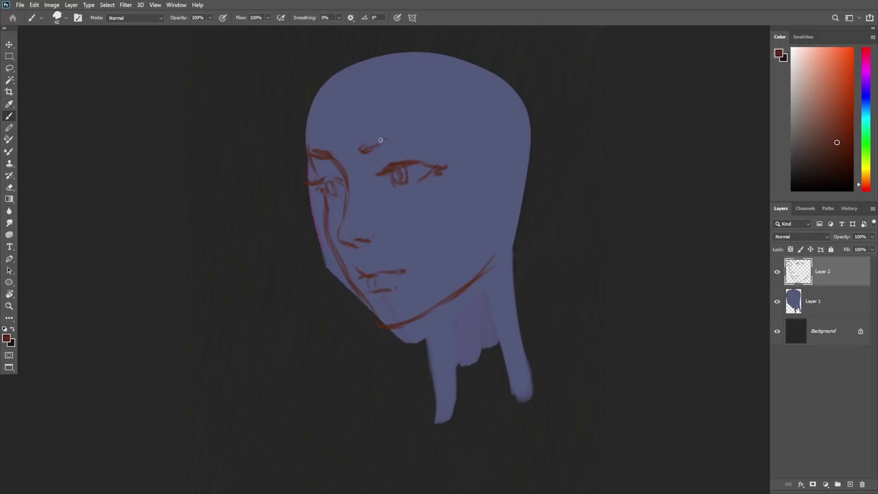
mouse_move(381, 140)
left_mouse_down()
mouse_move(352, 146)
mouse_move(442, 130)
left_mouse_up()
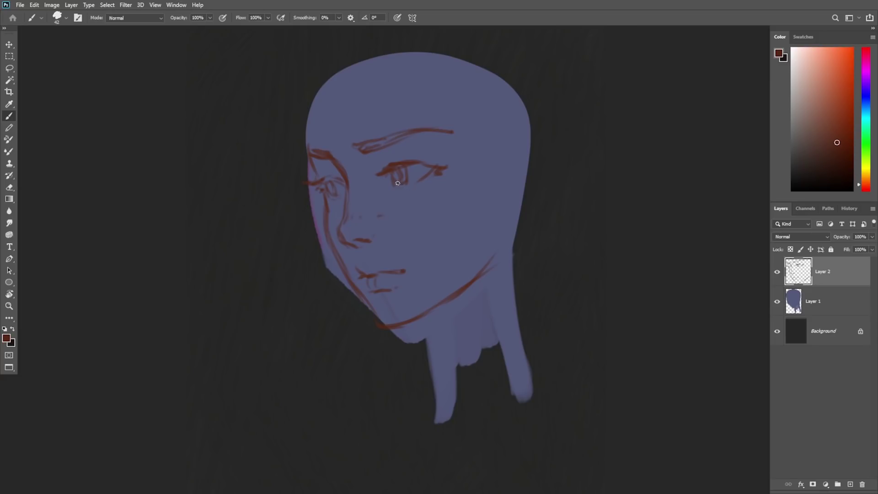
left_click_drag(397, 184, 419, 179)
left_click_drag(324, 180, 336, 178)
Step: Sketch the fringe strands falling across the forehead from the far temple to the outer corner of the near eye
mouse_move(314, 165)
left_mouse_down()
mouse_move(308, 133)
mouse_move(320, 89)
mouse_move(335, 118)
mouse_move(318, 97)
mouse_move(321, 146)
mouse_move(333, 151)
left_mouse_up()
left_click_drag(336, 106, 333, 153)
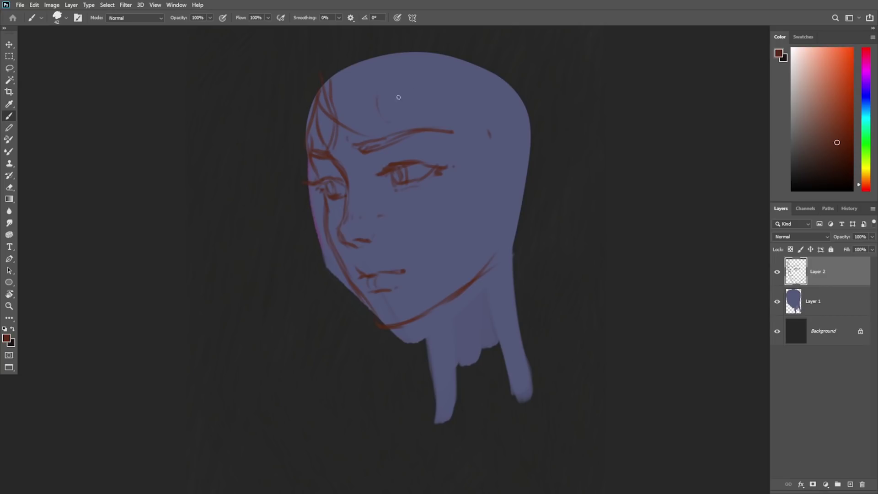
left_click_drag(336, 123, 355, 136)
left_click_drag(359, 80, 396, 136)
left_click_drag(426, 73, 444, 148)
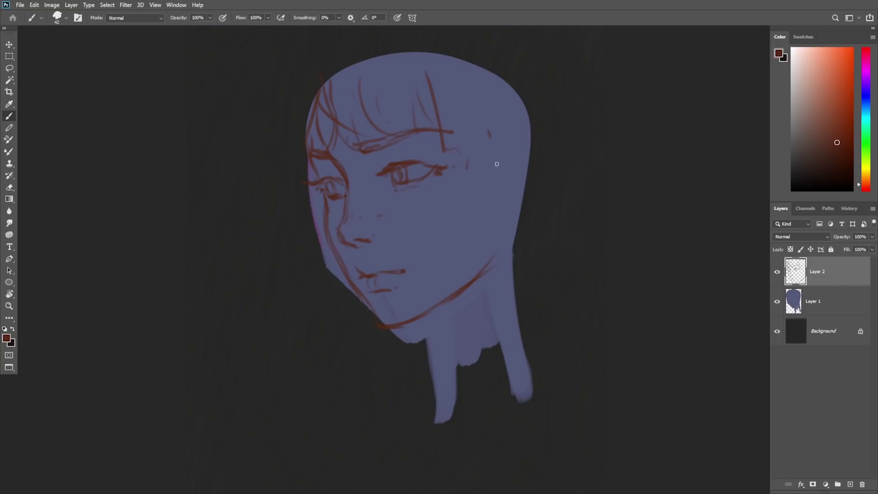
Step: Sketch the near-side hair strands running past the ear to the jaw and flicking outward behind the neck
left_click_drag(493, 122, 506, 208)
mouse_move(422, 93)
left_mouse_down()
mouse_move(453, 245)
mouse_move(446, 263)
left_mouse_up()
left_click_drag(467, 170, 448, 274)
mouse_move(475, 194)
left_mouse_down()
mouse_move(491, 180)
mouse_move(528, 286)
left_mouse_up()
mouse_move(486, 213)
left_mouse_down()
mouse_move(504, 272)
mouse_move(551, 295)
left_mouse_up()
left_click_drag(508, 213, 560, 297)
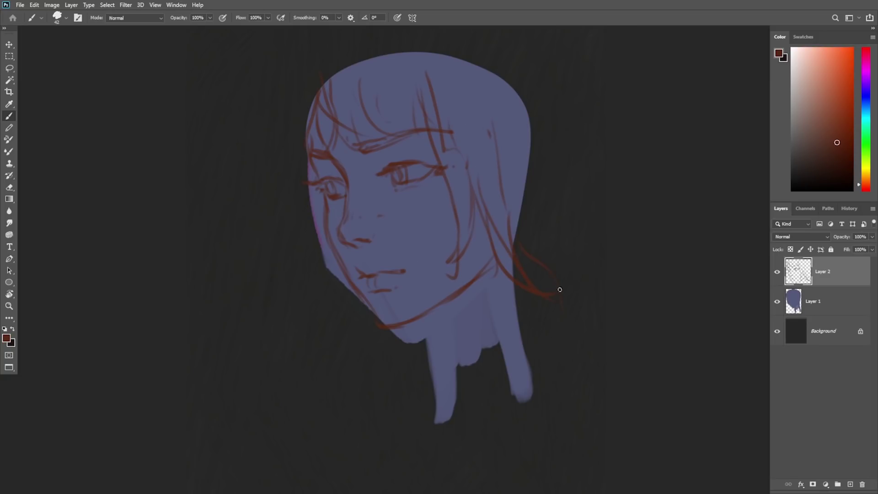
Step: Draw the outer hair line behind the neck and the wavy far-side strands falling beside the cheek to chin level
left_click_drag(543, 198, 569, 322)
left_click_drag(295, 175, 300, 296)
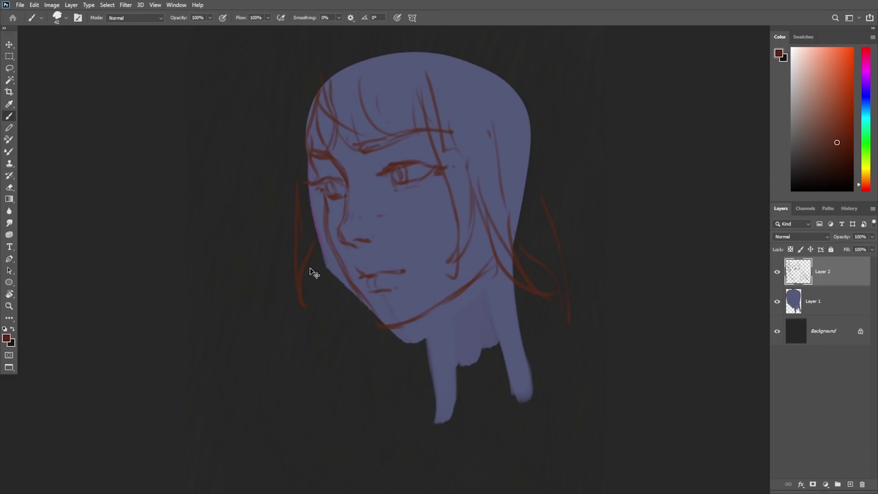
mouse_move(307, 266)
left_mouse_down()
mouse_move(327, 304)
mouse_move(327, 339)
left_mouse_up()
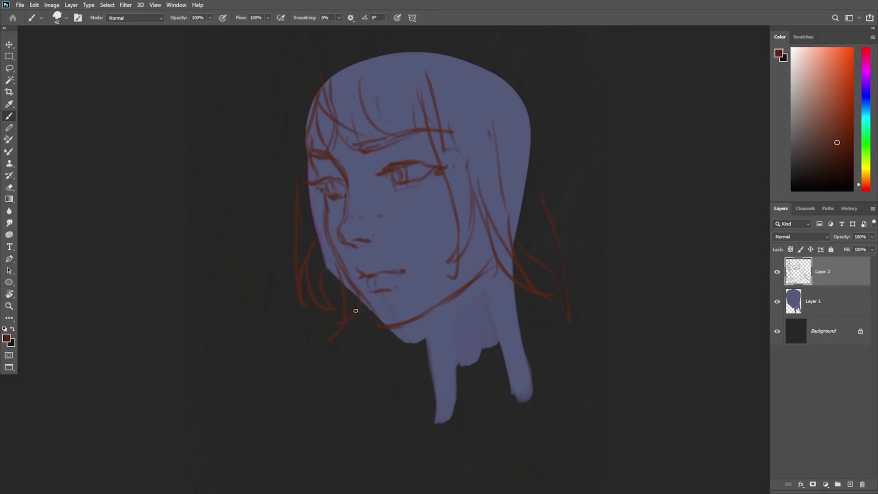
left_click_drag(327, 252, 331, 325)
mouse_move(288, 217)
left_mouse_down()
mouse_move(282, 291)
mouse_move(272, 284)
mouse_move(252, 303)
left_mouse_up()
key("ctrl+z")
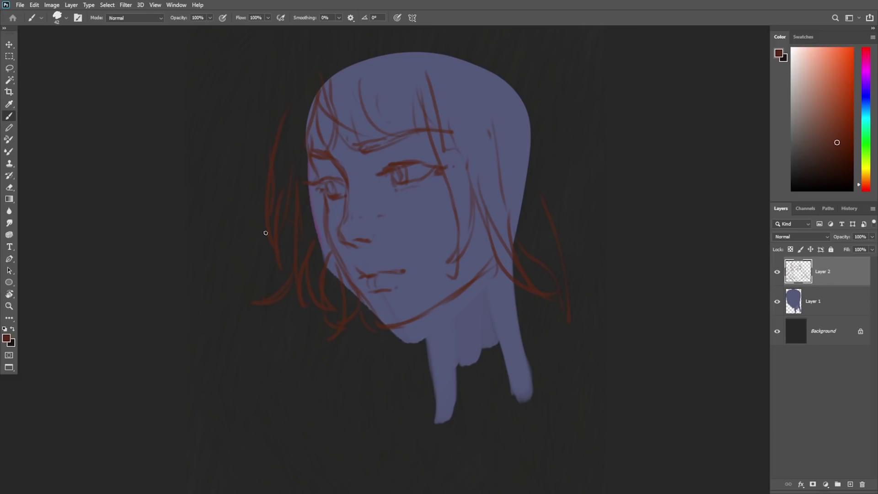
Step: Outline the hair's outer contour around the far side, crown and back of the head, with loose long strands behind it
mouse_move(249, 260)
left_mouse_down()
mouse_move(259, 136)
mouse_move(300, 50)
left_mouse_up()
left_click_drag(247, 150, 320, 39)
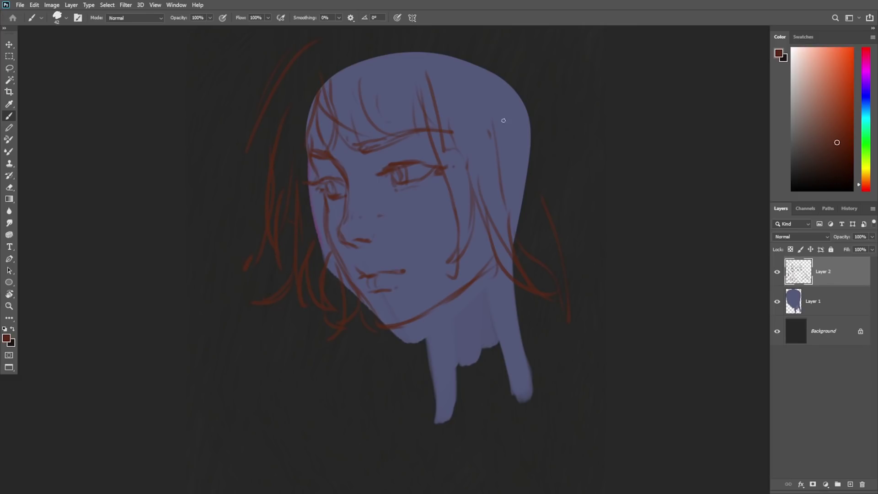
mouse_move(499, 229)
left_mouse_down()
mouse_move(474, 260)
mouse_move(468, 252)
left_mouse_up()
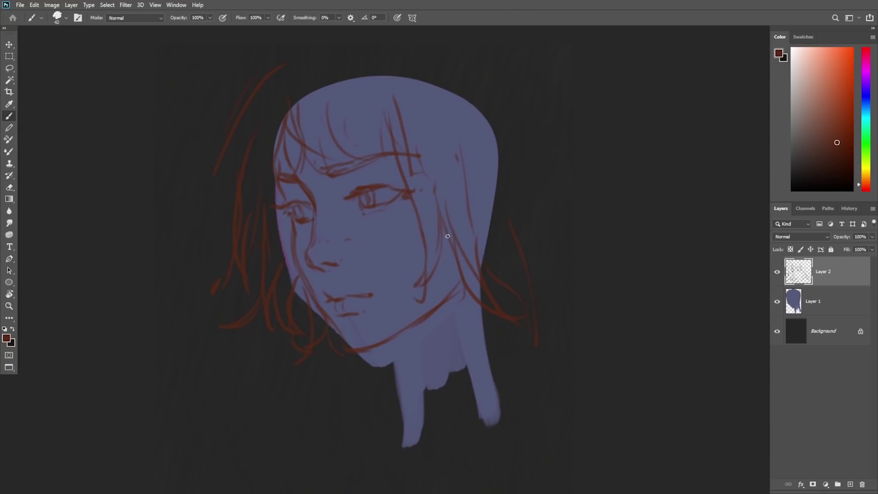
left_click_drag(275, 69, 326, 44)
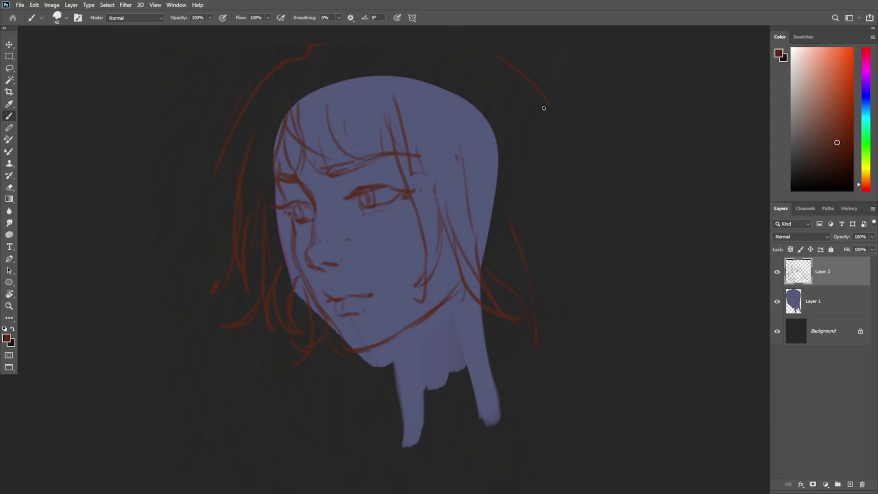
left_click_drag(514, 51, 540, 163)
mouse_move(532, 75)
left_mouse_down()
mouse_move(554, 177)
mouse_move(574, 215)
left_mouse_up()
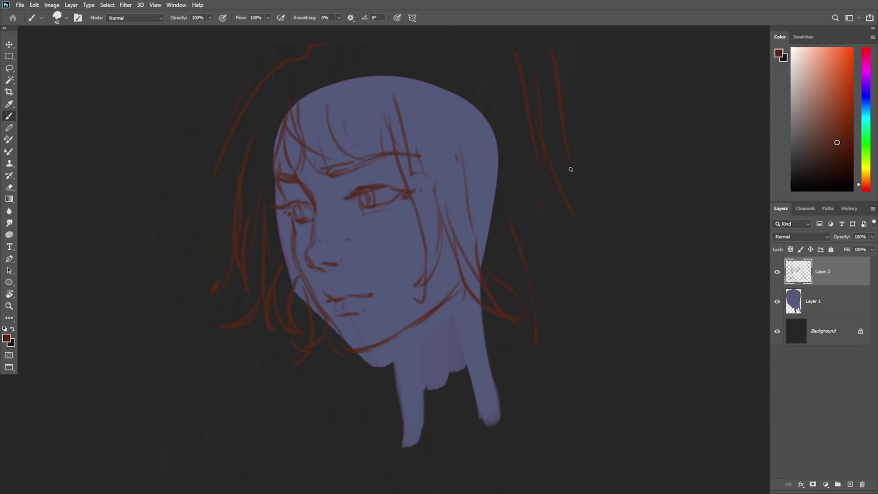
left_click_drag(417, 63, 546, 287)
Step: Draw the neck lines, shoulders and collarbones below the jaw, and lightly clean up the eye lines with the Eraser
left_click_drag(388, 342, 405, 439)
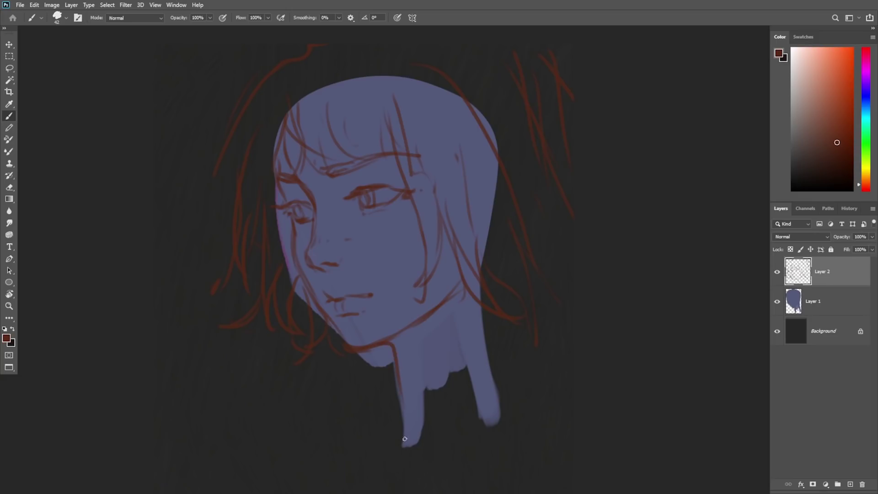
left_click_drag(384, 341, 408, 442)
left_click_drag(473, 295, 506, 373)
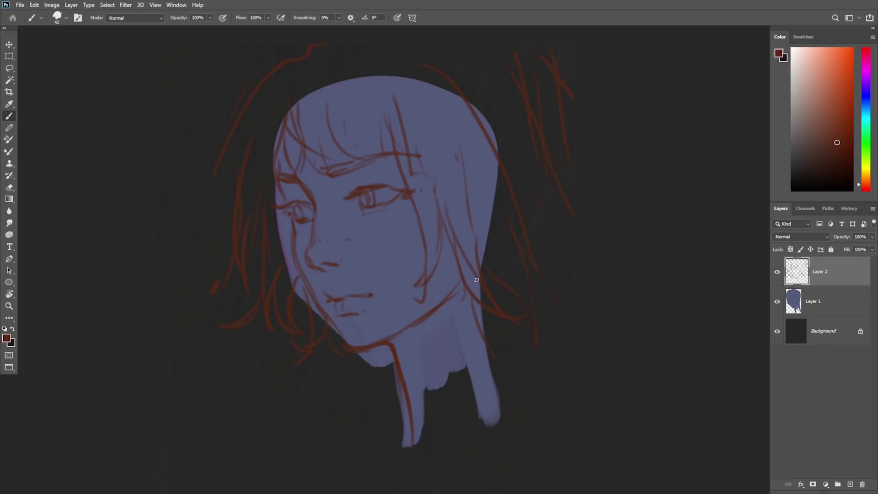
key("ctrl+z")
mouse_move(475, 291)
left_mouse_down()
mouse_move(509, 390)
mouse_move(470, 295)
mouse_move(506, 391)
left_mouse_up()
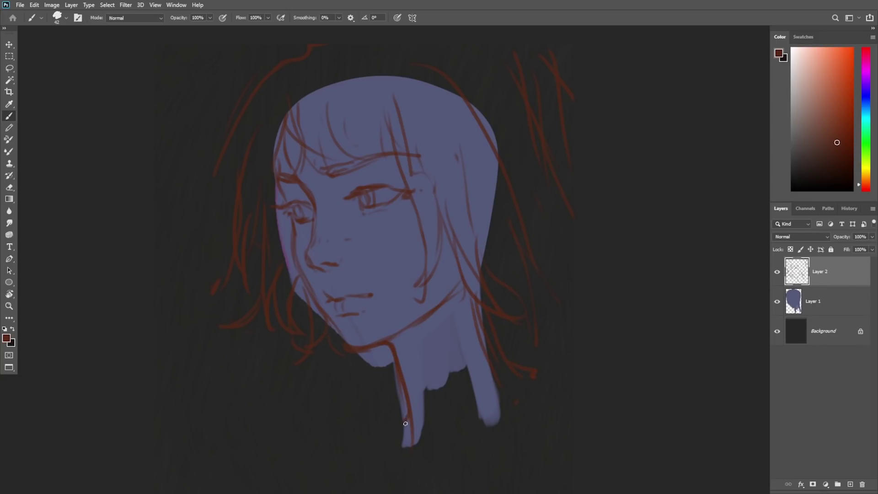
left_click_drag(405, 423, 414, 443)
key("ctrl+z")
key("e")
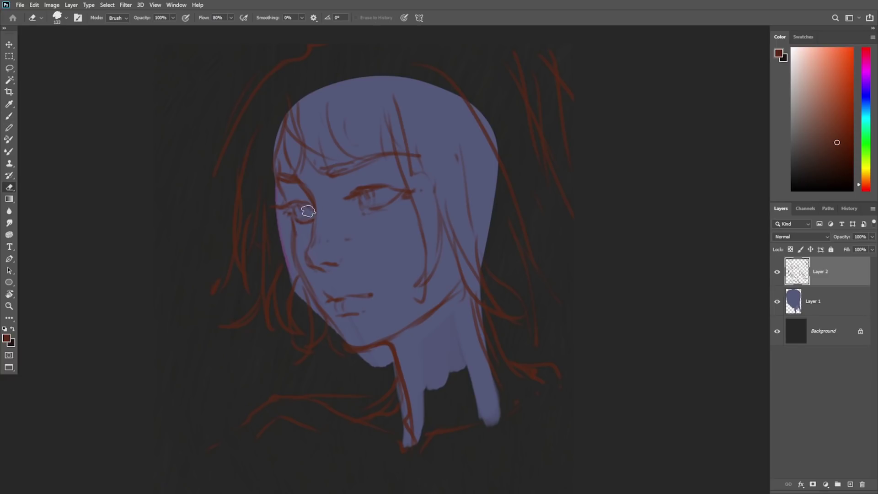
key("b")
Step: Fill the neck, shoulders and chest on Layer 1 with the sampled skin blue, using a 401 px textured brush from the Dao_2 set
left_click(832, 306)
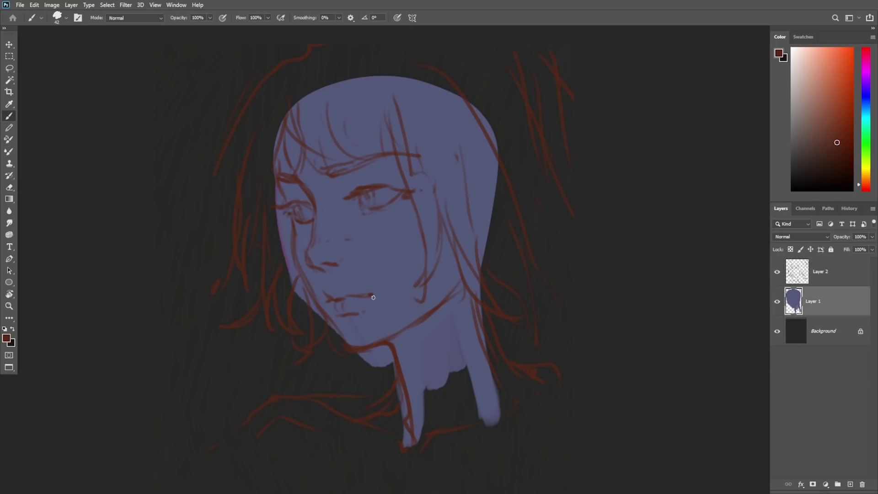
right_click(428, 259)
left_click(511, 312)
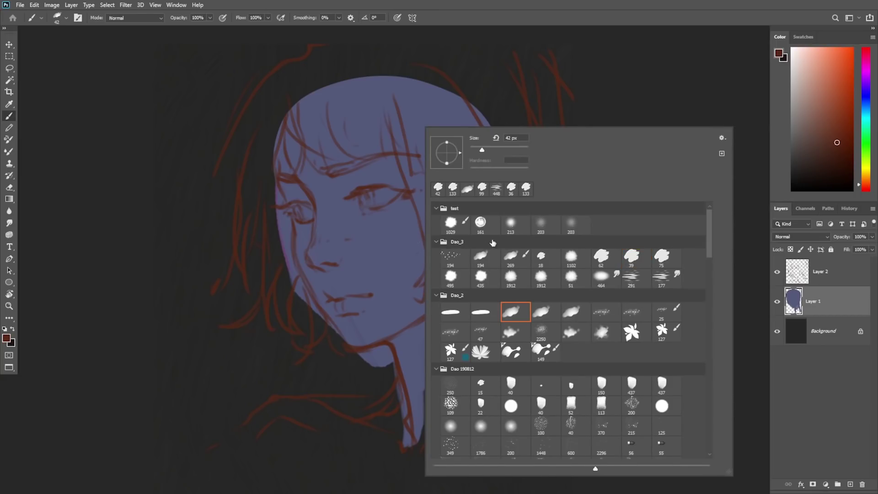
left_click_drag(502, 150, 506, 151)
left_click(518, 147)
left_click(425, 366, "alt")
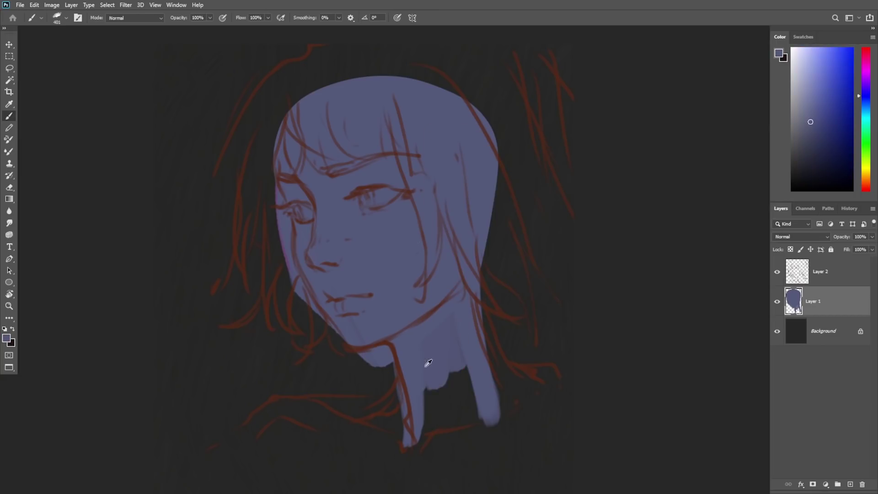
left_click_drag(429, 412, 414, 455)
left_click_drag(412, 384, 384, 435)
mouse_move(398, 402)
left_mouse_down()
mouse_move(357, 419)
mouse_move(295, 411)
mouse_move(454, 435)
mouse_move(486, 374)
mouse_move(512, 443)
mouse_move(391, 422)
mouse_move(245, 455)
mouse_move(311, 481)
left_mouse_up()
mouse_move(512, 416)
left_mouse_down()
mouse_move(254, 485)
mouse_move(368, 437)
mouse_move(435, 490)
mouse_move(444, 369)
mouse_move(399, 441)
mouse_move(482, 482)
mouse_move(532, 461)
mouse_move(554, 407)
mouse_move(567, 462)
left_mouse_up()
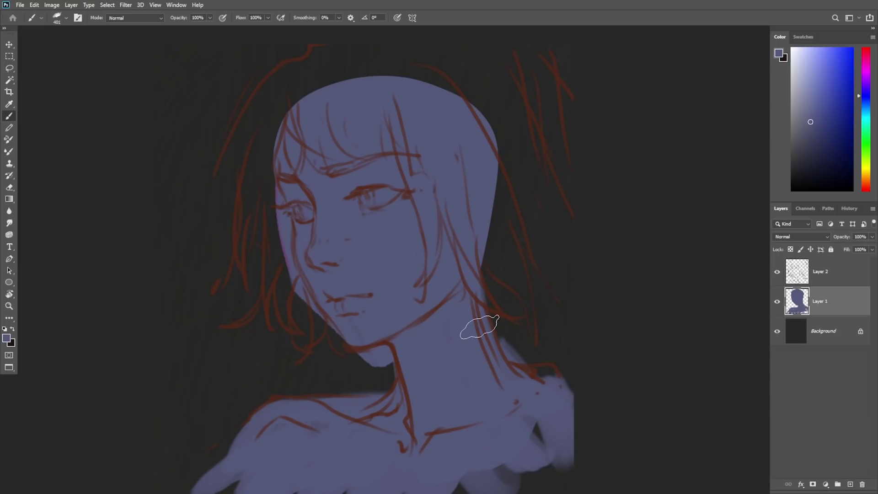
Step: Erase the blue fill on Layer 1 that spills outside the sketched far cheek, jaw and underside of the chin
key("e")
mouse_move(259, 174)
left_mouse_down()
mouse_move(276, 196)
mouse_move(287, 276)
mouse_move(287, 239)
mouse_move(313, 323)
left_mouse_up()
left_click_drag(302, 293, 358, 369)
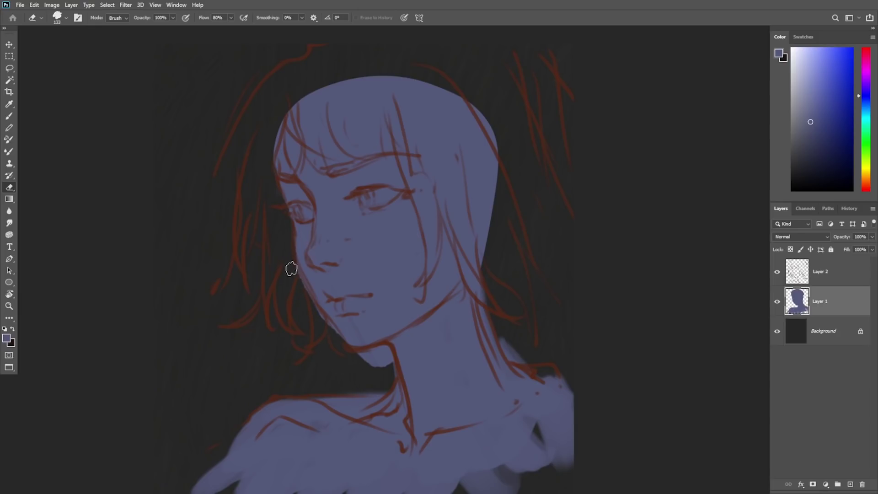
left_click_drag(291, 269, 349, 371)
left_click_drag(345, 357, 406, 362)
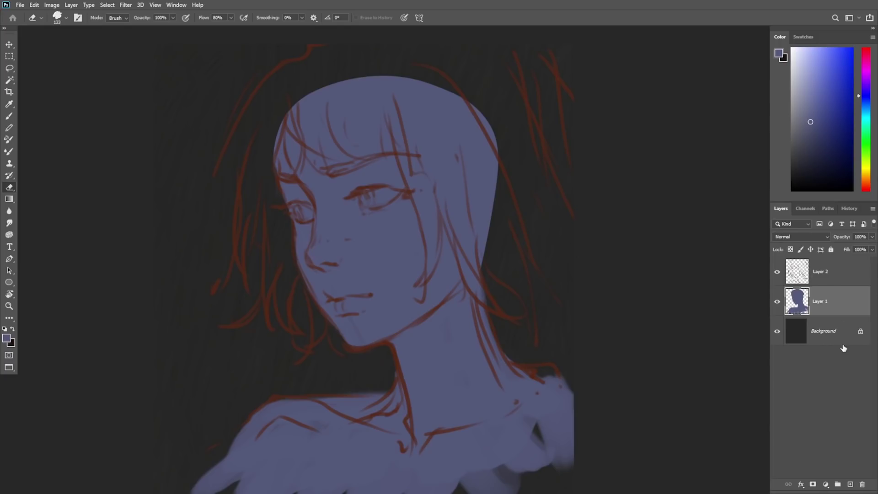
Step: Create a new layer above Layer 1 and paint a blue lock of hair down the far side with a smaller brush
left_click(850, 484)
key("b")
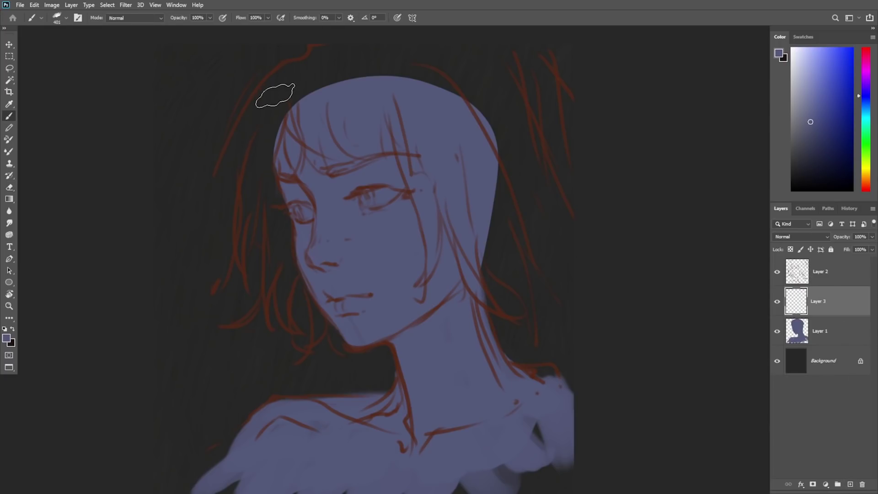
right_click(276, 94)
left_click(365, 117)
left_click_drag(300, 63, 247, 215)
mouse_move(261, 95)
left_mouse_down()
mouse_move(245, 183)
mouse_move(248, 231)
left_mouse_up()
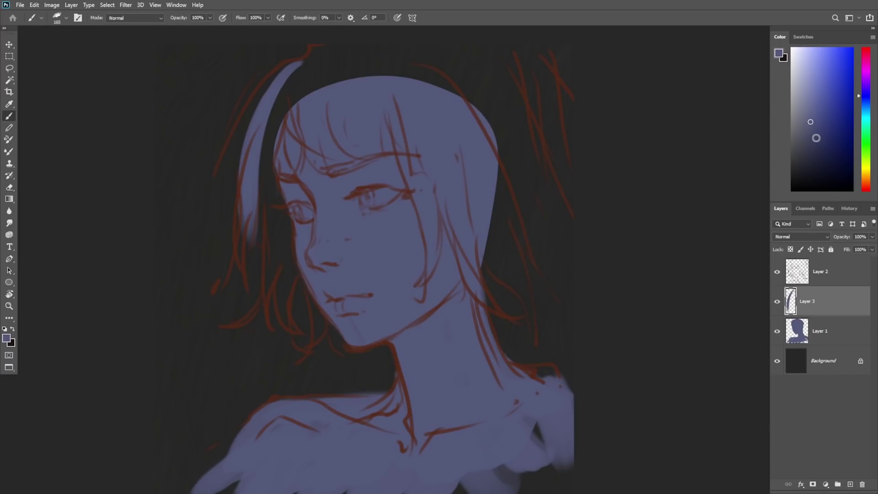
Step: Darken the paint colour to a deep blue-grey and block in the far-side hair beside the face
left_click_drag(817, 138, 799, 162)
left_click_drag(288, 80, 256, 238)
left_click_drag(276, 105, 255, 254)
left_click_drag(274, 221, 297, 308)
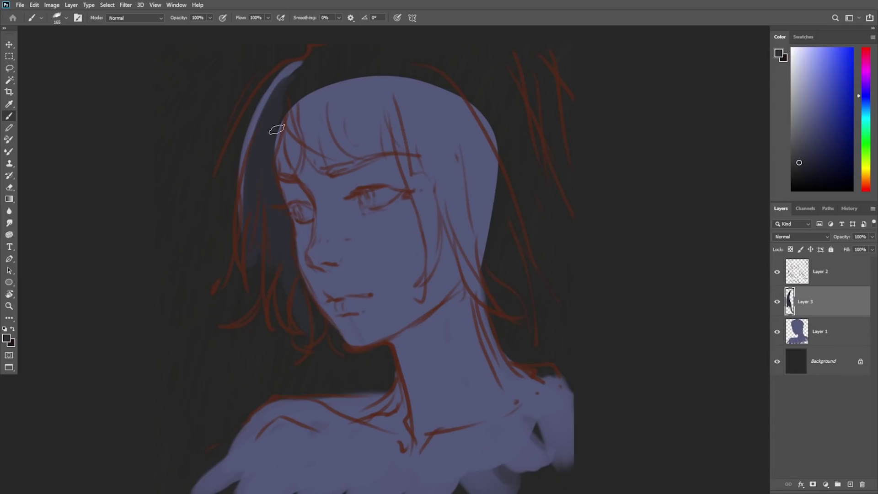
Step: Block in the dark fringe across the forehead to the near temple and widen the hair mass on the far side
left_click_drag(292, 102, 300, 176)
mouse_move(310, 91)
left_mouse_down()
mouse_move(338, 148)
mouse_move(314, 143)
mouse_move(302, 87)
mouse_move(365, 166)
left_mouse_up()
left_click_drag(319, 76, 338, 174)
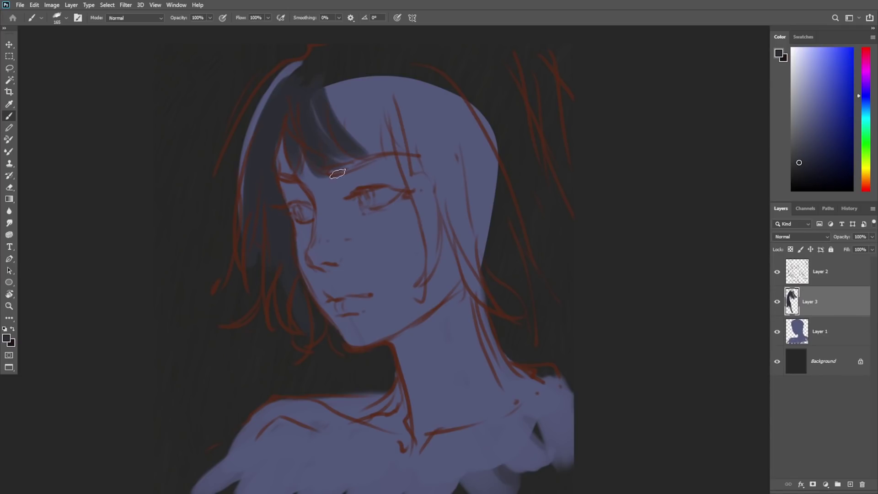
left_click_drag(278, 140, 265, 229)
mouse_move(242, 198)
left_mouse_down()
mouse_move(323, 54)
mouse_move(239, 139)
mouse_move(223, 270)
left_mouse_up()
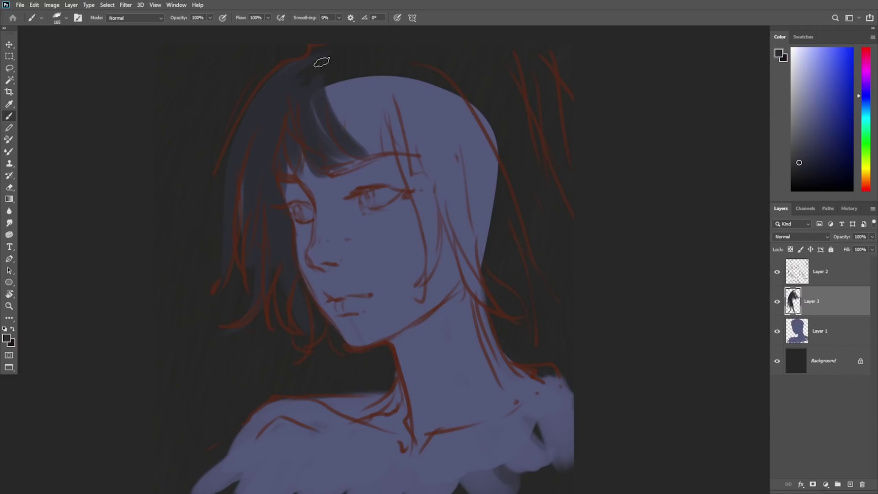
left_click_drag(326, 69, 373, 153)
left_click_drag(355, 123, 422, 210)
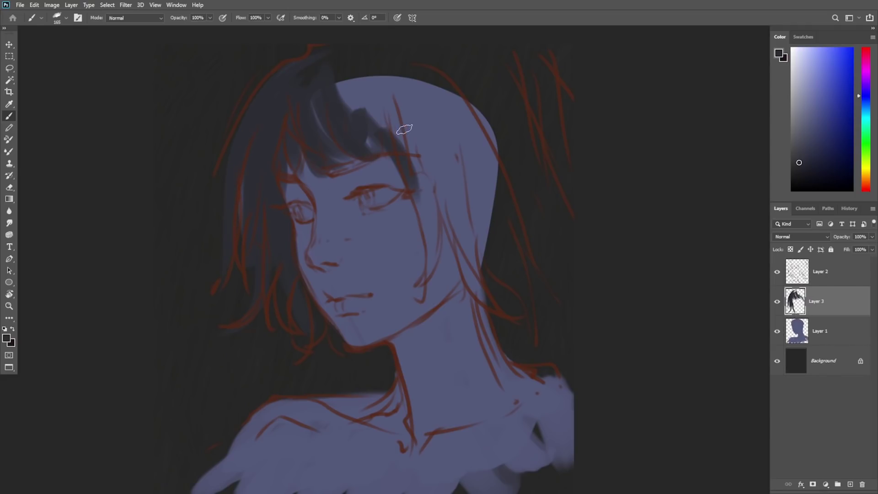
Step: Switch to a 66 px brush and paint a thin dark fringe strand falling over the near eye
right_click(407, 130)
double_click(615, 255)
left_click(457, 147)
left_click(374, 134)
left_click_drag(371, 139, 386, 180)
left_click_drag(369, 131, 389, 202)
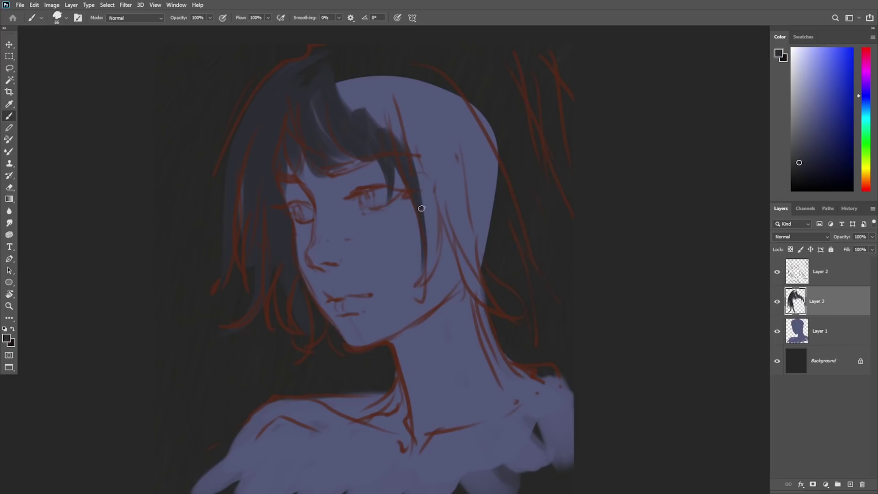
Step: Paint the long dark side lock from the near temple down the cheek, tapering to a point at the jaw
left_click_drag(420, 140, 424, 274)
left_click_drag(432, 175, 418, 288)
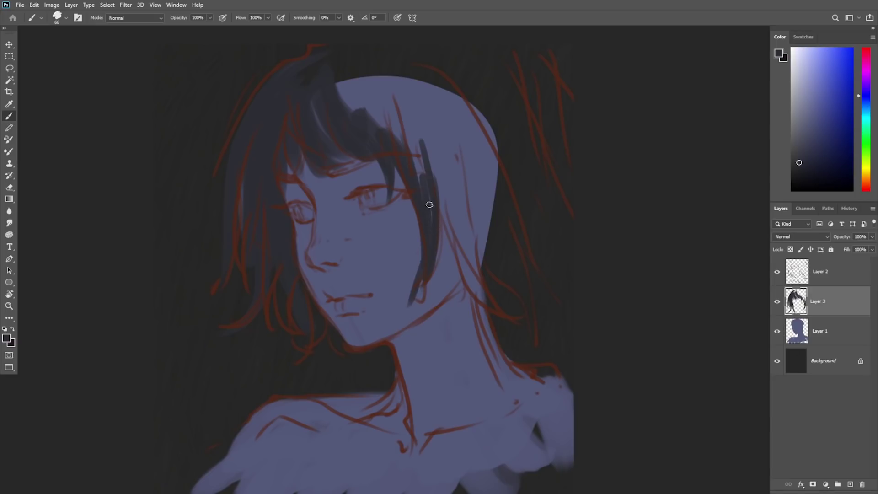
left_click_drag(430, 202, 410, 307)
left_click_drag(433, 174, 406, 296)
left_click_drag(457, 209, 428, 295)
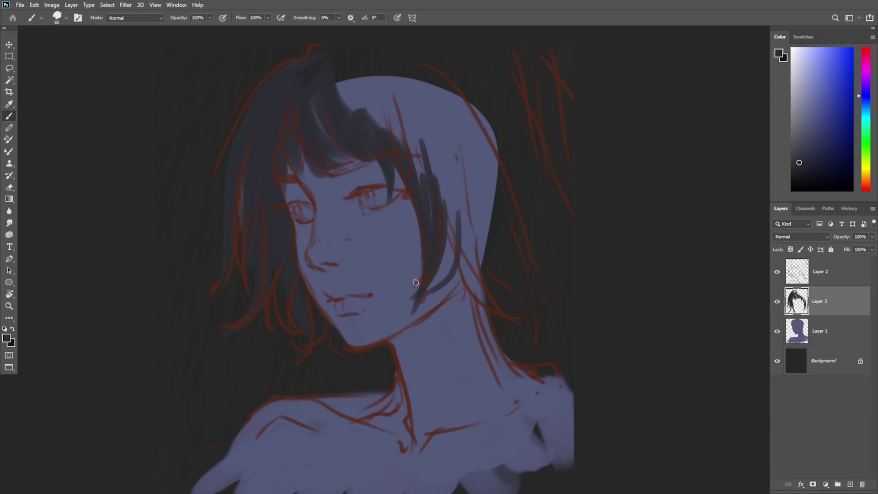
Step: Paint dark hair strands from behind the side lock down and outward over the nape of the neck
left_click_drag(441, 176, 484, 304)
mouse_move(446, 193)
left_mouse_down()
mouse_move(452, 259)
mouse_move(480, 294)
left_mouse_up()
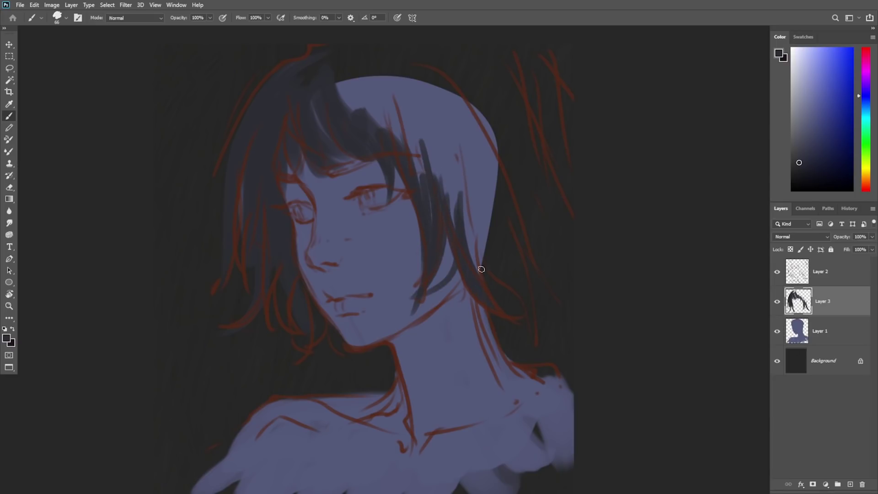
left_click_drag(471, 183, 484, 273)
left_click_drag(445, 249, 472, 319)
key("ctrl+z")
left_click_drag(443, 244, 470, 315)
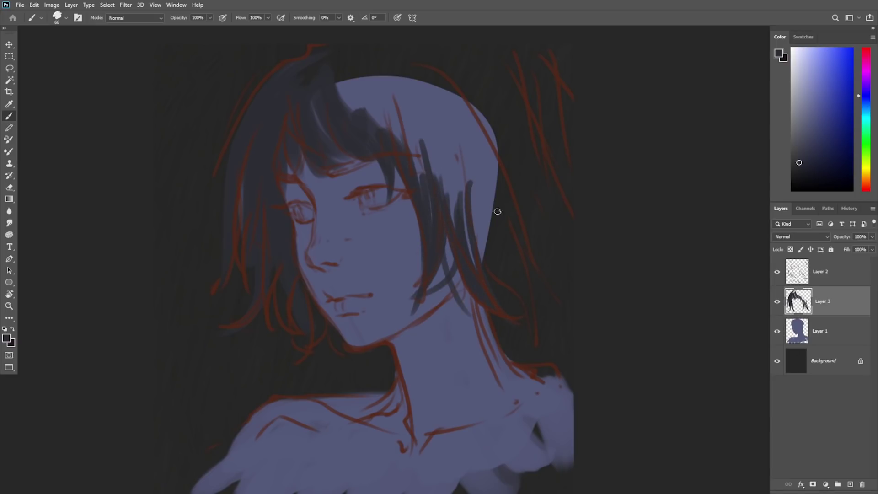
Step: Paint the outer nape strands, then lasso the crown and back of the head, fill it with the dark hair colour and deselect
left_click_drag(463, 197, 491, 274)
mouse_move(473, 213)
left_mouse_down()
mouse_move(529, 325)
mouse_move(483, 250)
left_mouse_up()
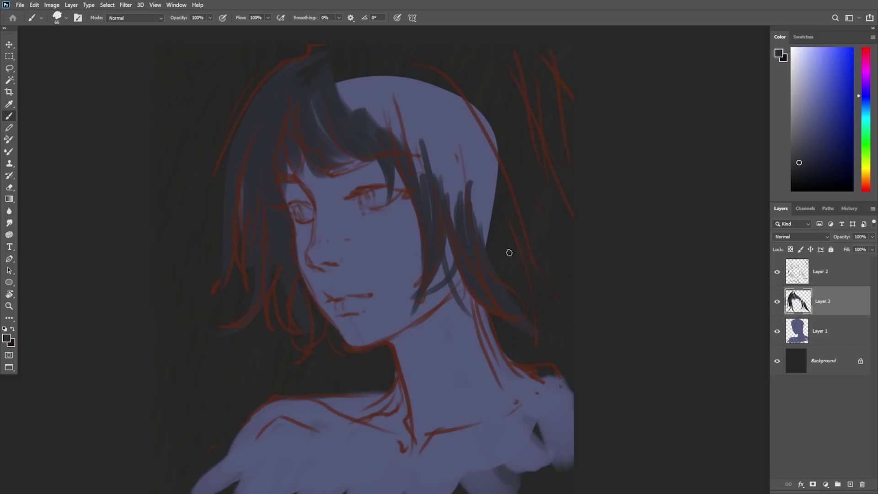
key("l")
mouse_move(473, 215)
left_mouse_down()
mouse_move(488, 260)
mouse_move(574, 318)
mouse_move(548, 69)
mouse_move(339, 33)
mouse_move(257, 97)
mouse_move(330, 125)
mouse_move(416, 181)
mouse_move(444, 231)
mouse_move(487, 235)
left_mouse_up()
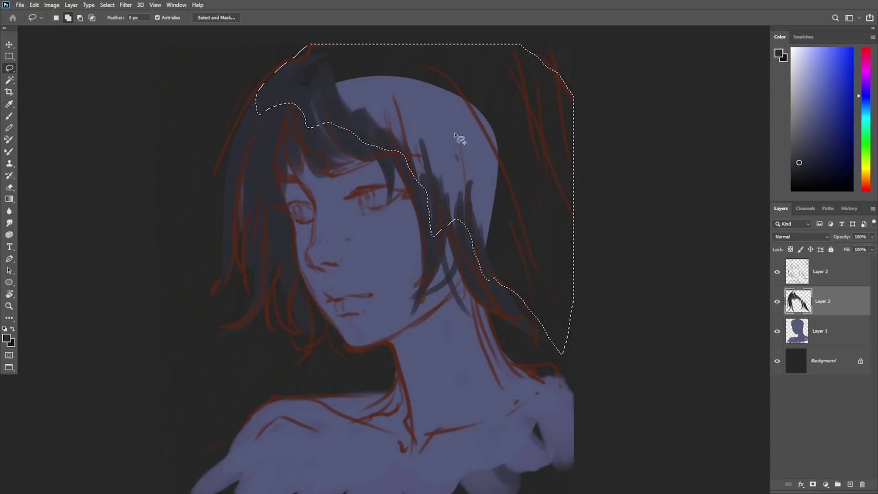
key("alt+BackSpace")
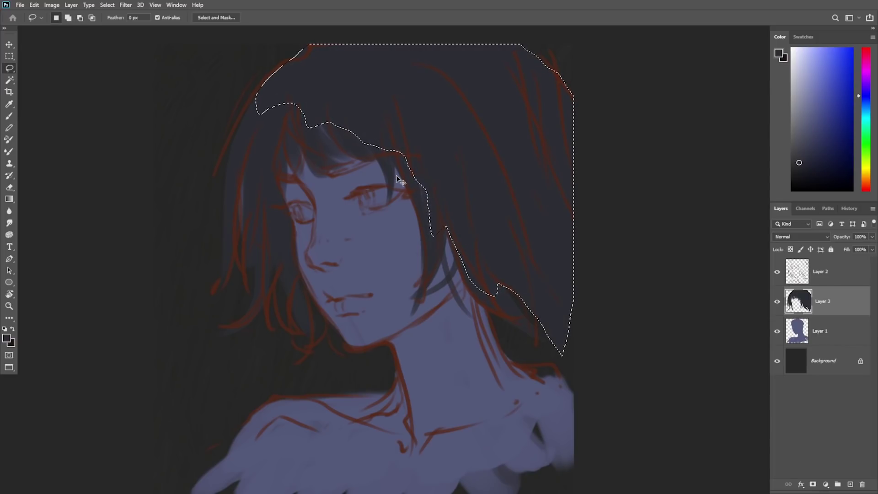
key("ctrl+d")
key("b")
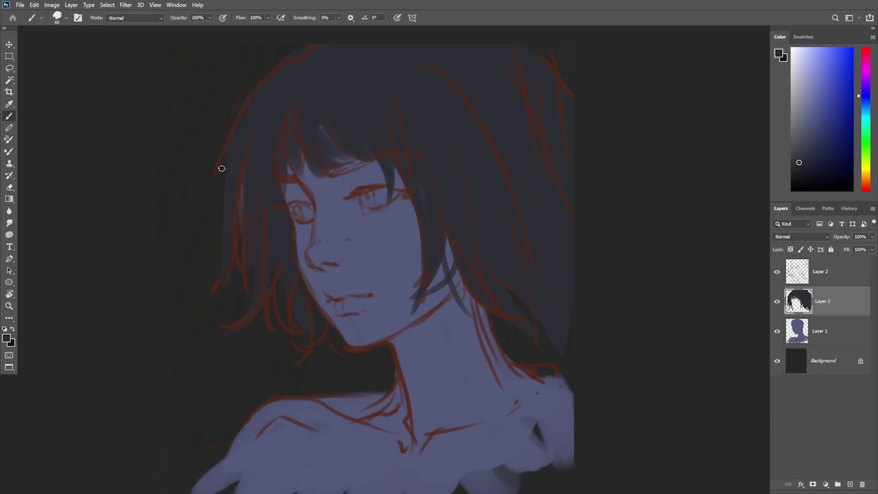
Step: Move the sketch layer, Layer 2, beneath the hair layer and clip it to the skin silhouette on Layer 1
left_click_drag(840, 273, 837, 318)
right_click(830, 302)
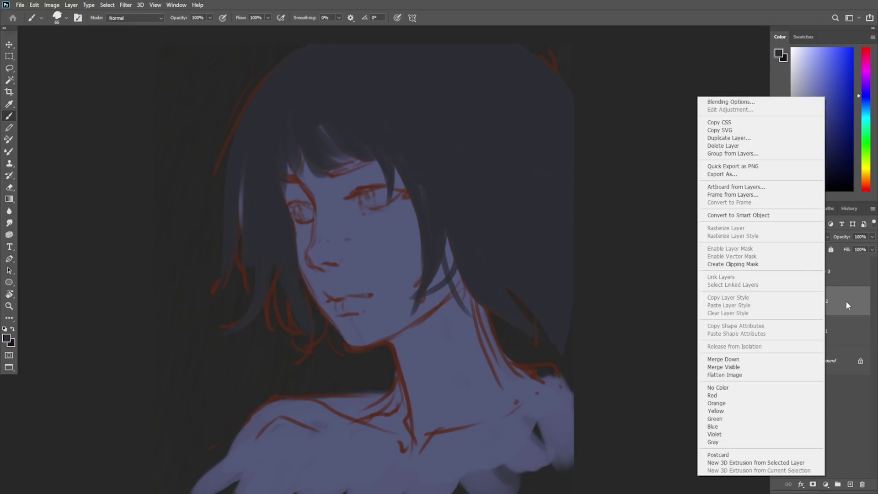
left_click(818, 266)
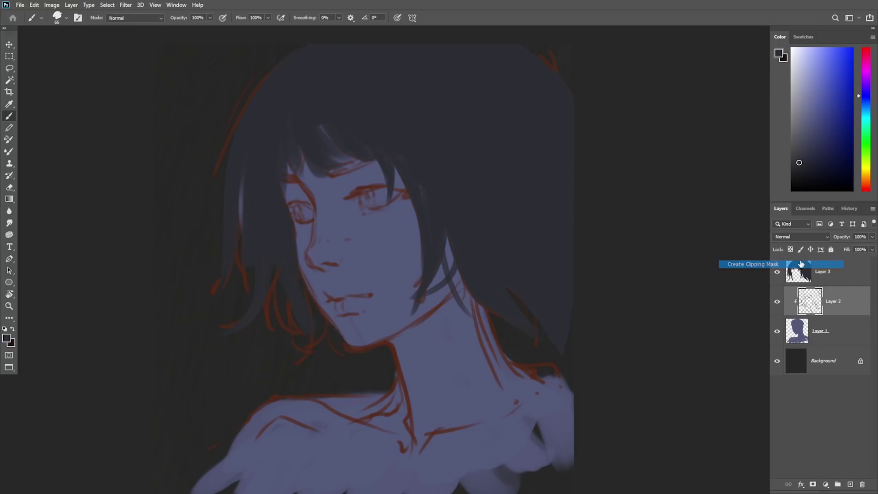
Step: Shape the middle of the fringe into pointed strands on Layer 3, painting and trimming them with an 86 px eraser
left_click(828, 269)
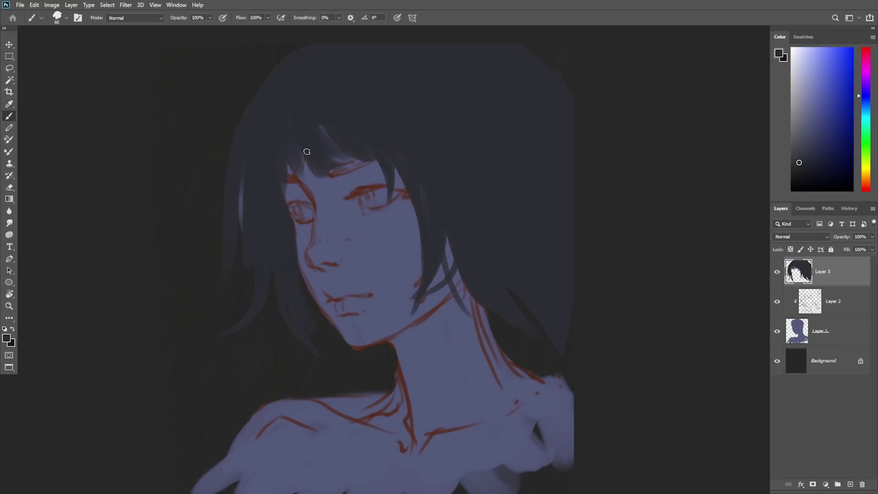
left_click_drag(314, 170, 345, 182)
key("e")
right_click(337, 127)
left_click(392, 150)
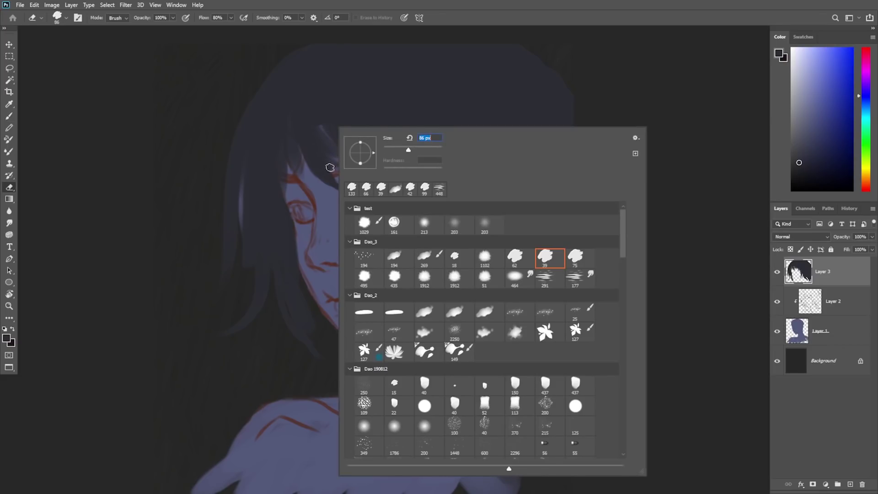
left_click(332, 165)
mouse_move(313, 108)
left_mouse_down()
mouse_move(335, 164)
mouse_move(347, 162)
mouse_move(361, 183)
mouse_move(320, 136)
left_mouse_up()
key("b")
key("e")
mouse_move(351, 182)
left_mouse_down()
mouse_move(345, 152)
mouse_move(355, 172)
mouse_move(371, 172)
left_mouse_up()
key("b")
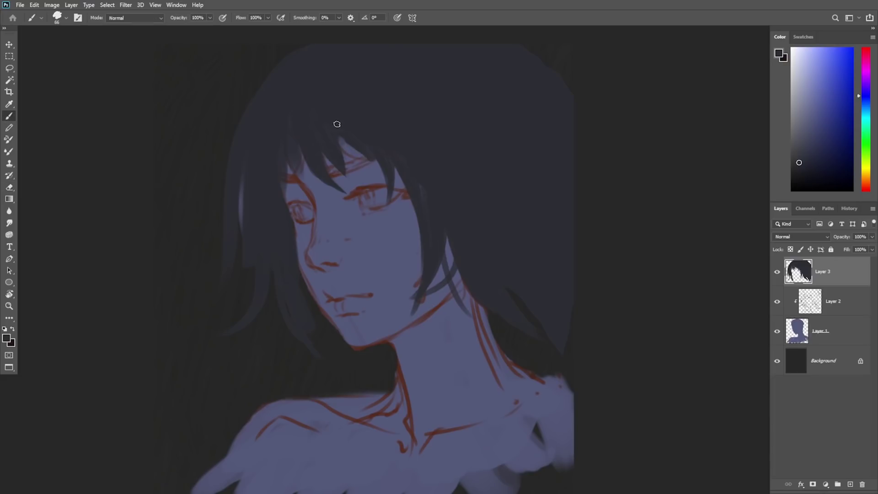
Step: Paint dark pointed fringe strands over the mid-forehead and above the far eye
mouse_move(337, 124)
left_mouse_down()
mouse_move(361, 157)
mouse_move(346, 182)
left_mouse_up()
left_click_drag(297, 164, 297, 187)
mouse_move(302, 155)
left_mouse_down()
mouse_move(298, 191)
mouse_move(293, 181)
left_mouse_up()
key("e")
key("b")
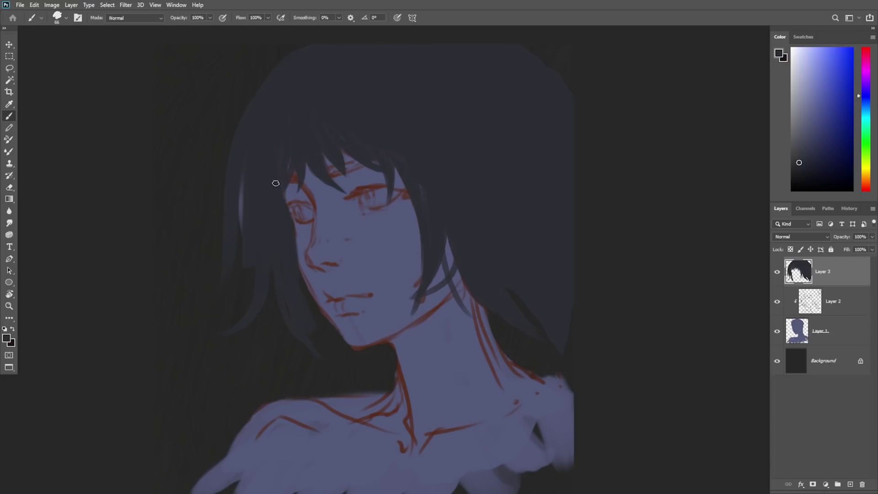
Step: Lasso the far-side hair locks, cut them from Layer 3, and repaint the far outer contour of the remaining hair
key("l")
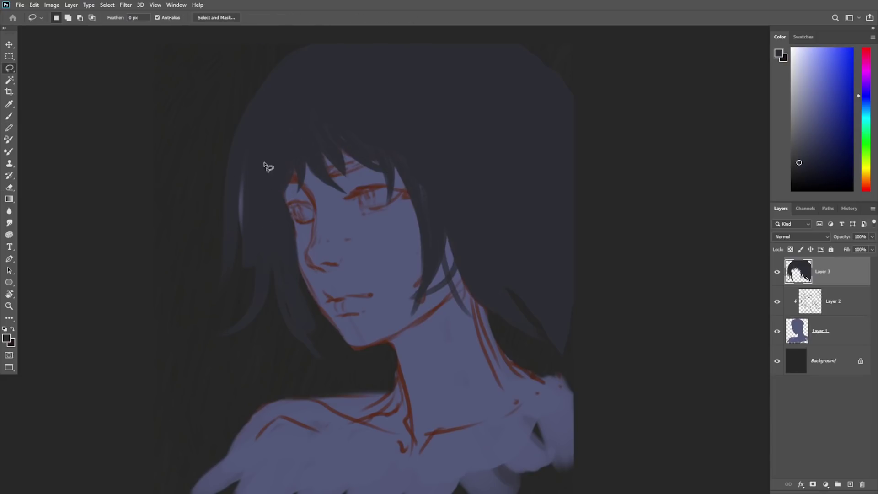
mouse_move(289, 188)
left_mouse_down()
mouse_move(277, 229)
mouse_move(264, 188)
mouse_move(284, 59)
mouse_move(239, 384)
mouse_move(316, 225)
left_mouse_up()
key("Delete")
key("ctrl+d")
key("b")
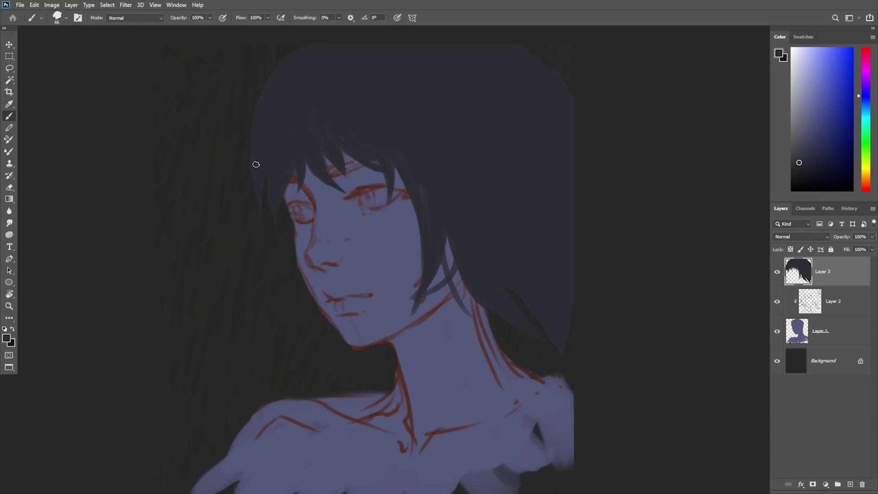
left_click_drag(254, 165, 258, 135)
Step: Paste the cut far-side locks onto a layer directly above the Background and shift them inward towards the face
left_click(831, 362)
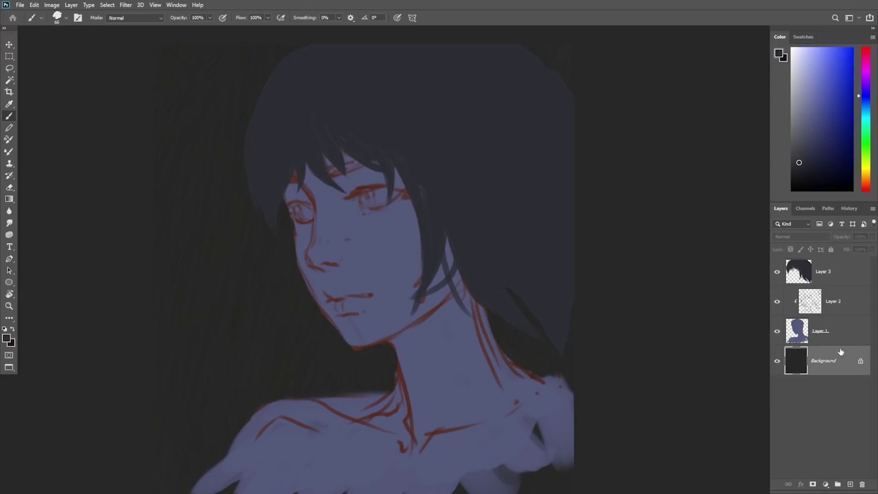
key("ctrl+v")
key("v")
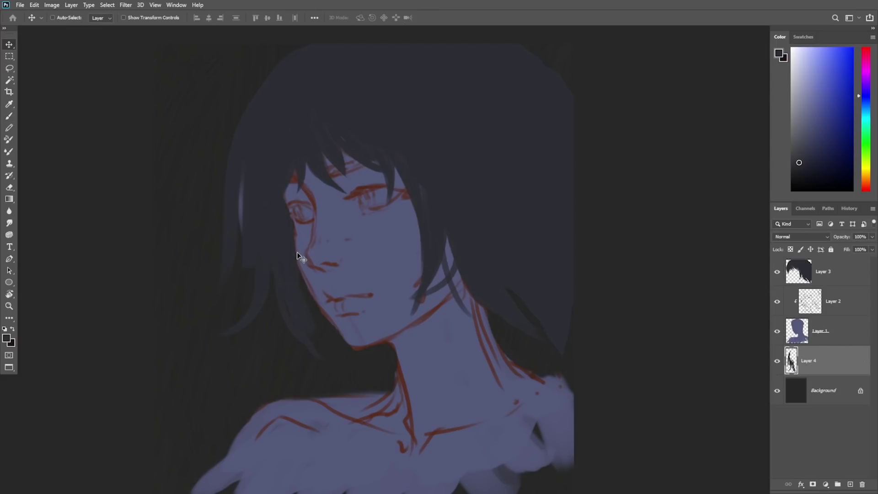
left_click_drag(298, 253, 316, 251)
Step: Extend the far-side hair on Layer 4 with dark strands behind the chin and neck, and trim its outer edge
key("b")
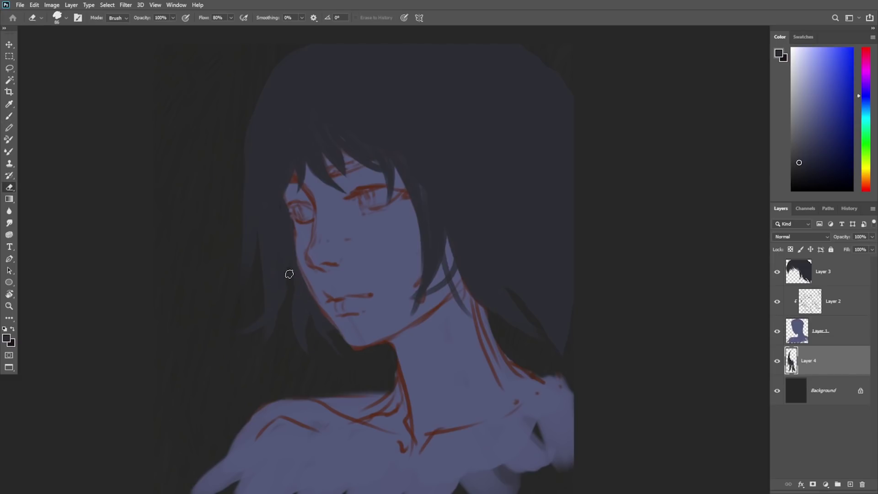
mouse_move(348, 364)
left_mouse_down()
mouse_move(357, 345)
mouse_move(362, 366)
mouse_move(397, 378)
left_mouse_up()
left_click_drag(380, 341, 392, 393)
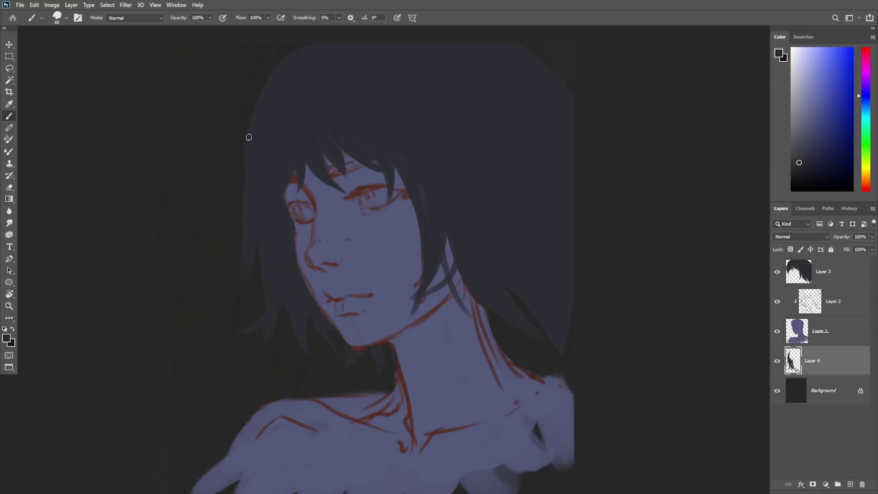
key("e")
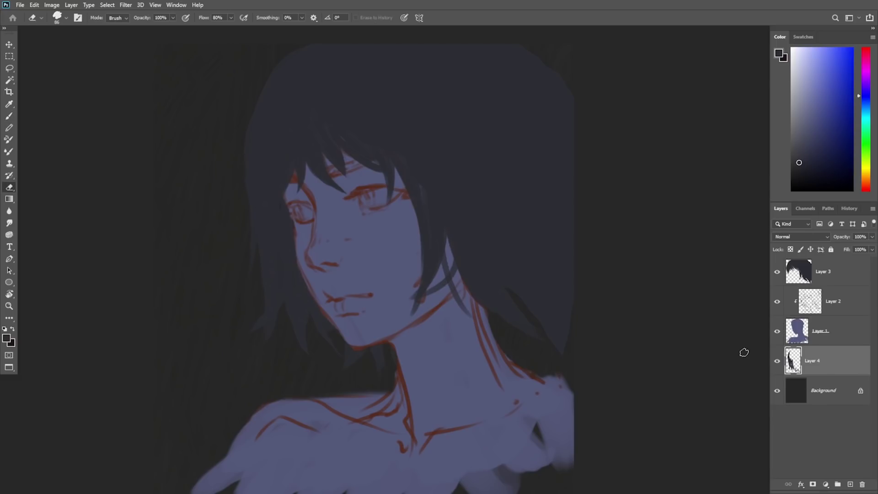
Step: On Layer 1, fill the near shoulder and extend the lower chest with the sampled blue skin colour and a 190 px brush
left_click(847, 305)
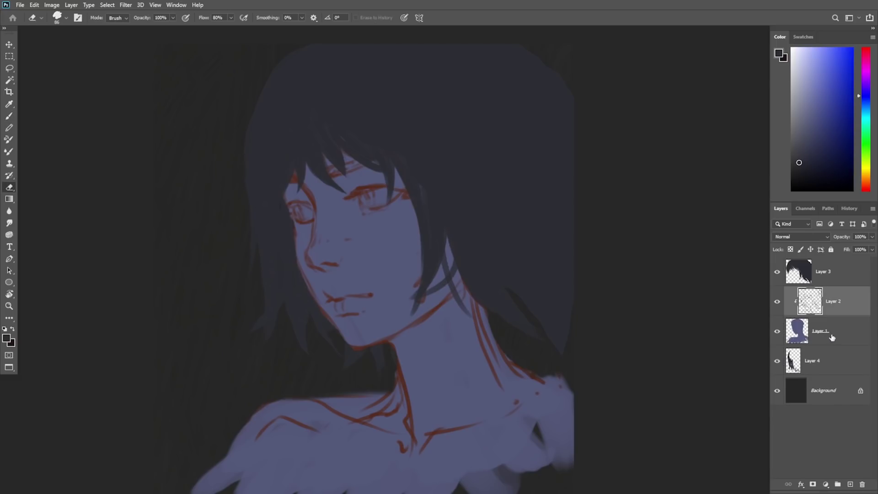
left_click(832, 337)
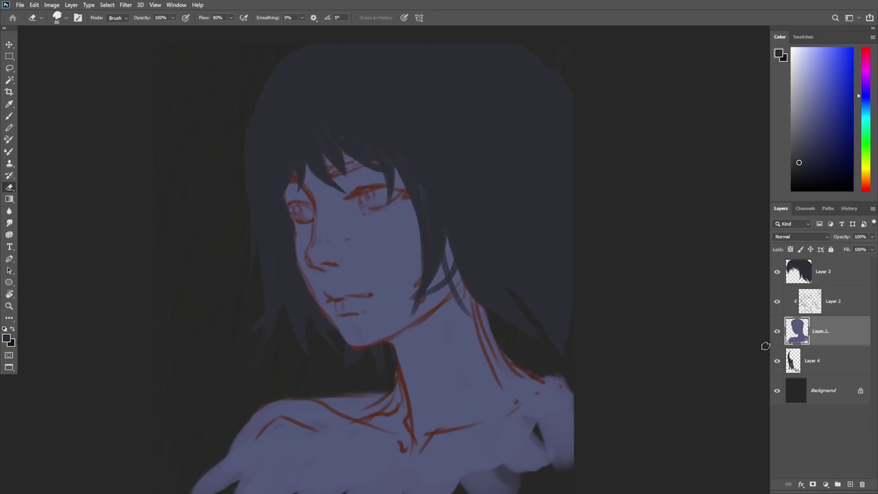
key("b")
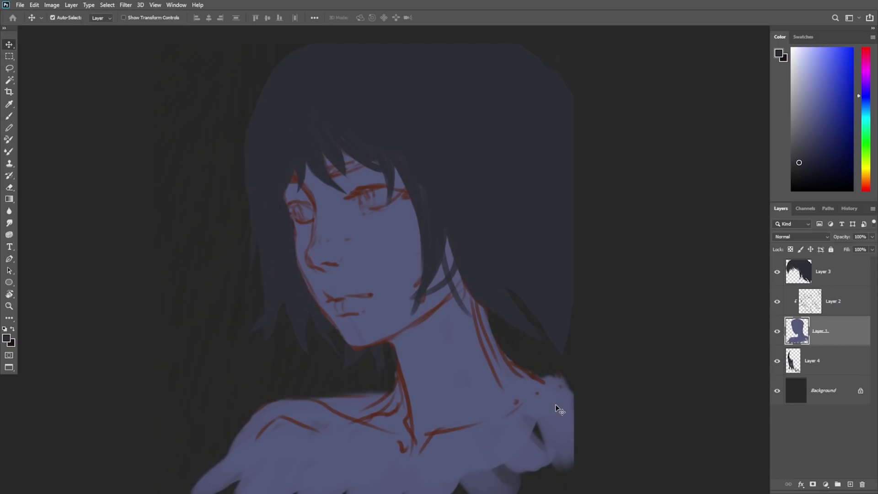
right_click(458, 217)
left_click(553, 148)
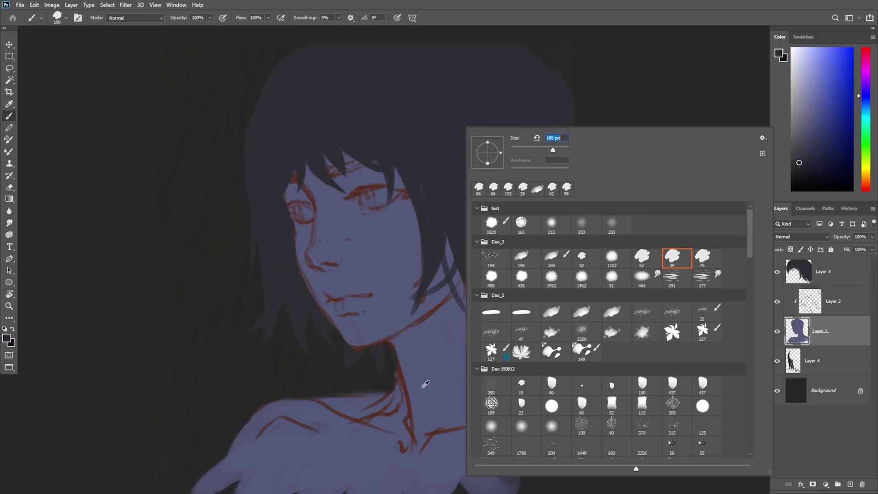
left_click(428, 465, "alt")
left_click(514, 431, "alt")
left_click_drag(553, 443, 563, 461)
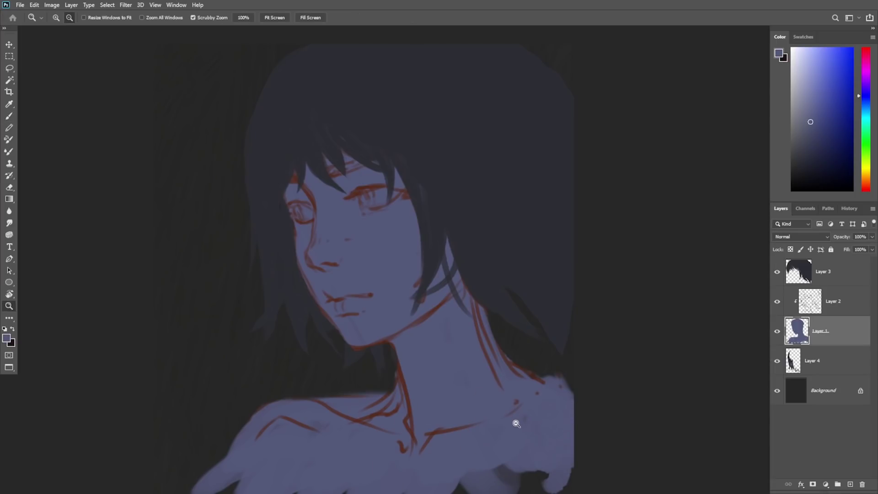
scroll(516, 418, "down", 3)
mouse_move(513, 392)
left_mouse_down()
mouse_move(463, 447)
mouse_move(512, 421)
mouse_move(474, 451)
mouse_move(418, 421)
left_mouse_up()
mouse_move(379, 453)
left_mouse_down()
mouse_move(425, 435)
mouse_move(359, 435)
mouse_move(354, 475)
left_mouse_up()
Step: Fade the sketch lines by lowering the Fill of Layer 2 to 41%
key("alt+space")
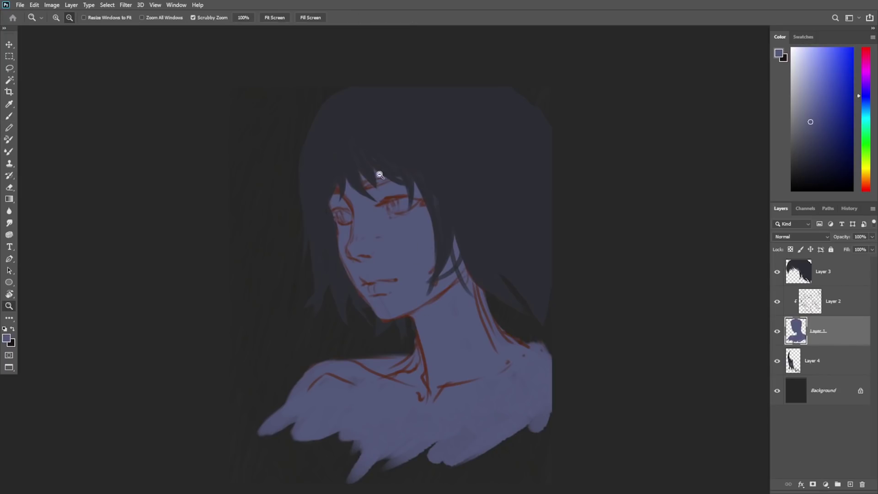
left_click_drag(379, 174, 414, 185)
key("v")
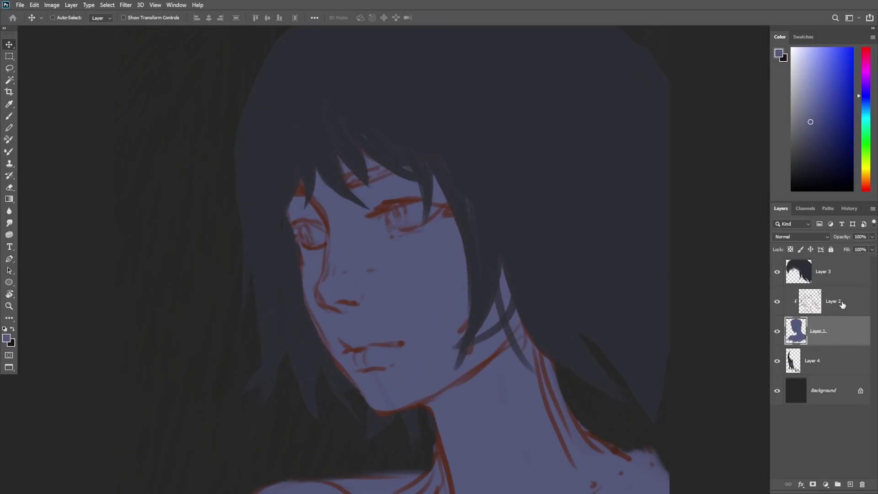
left_click(843, 305)
left_click(872, 249)
left_click_drag(852, 261, 850, 263)
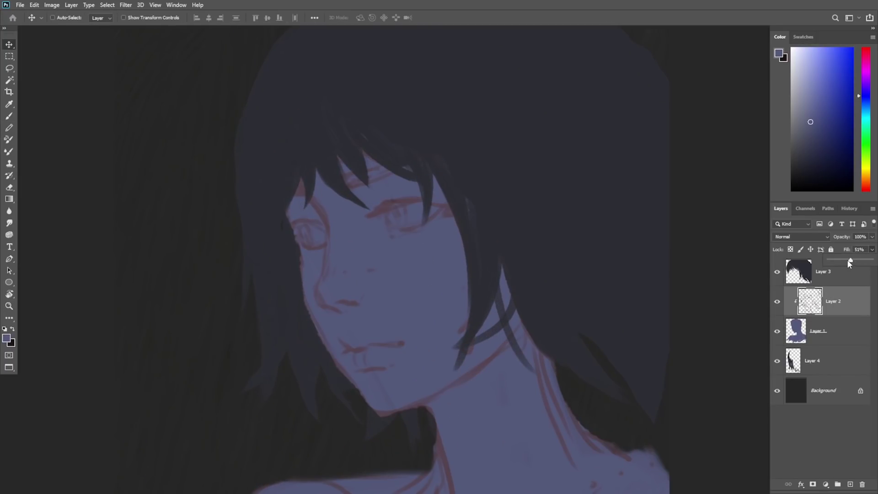
left_click(846, 260)
Step: Add a layer above the hair layer, choose a muted orange-brown colour and set the layer's blend mode to Color Dodge
key("z")
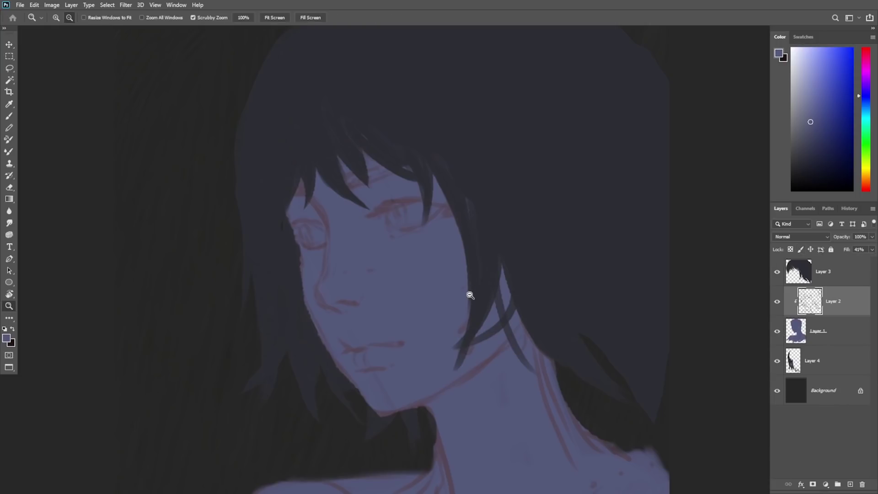
left_click_drag(469, 294, 460, 297)
left_click_drag(466, 317, 450, 307)
scroll(431, 288, "down", 1)
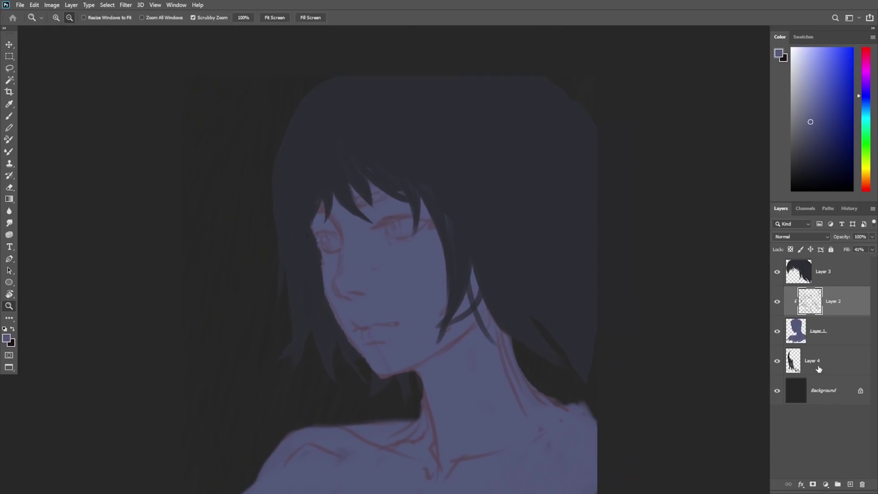
left_click(852, 266)
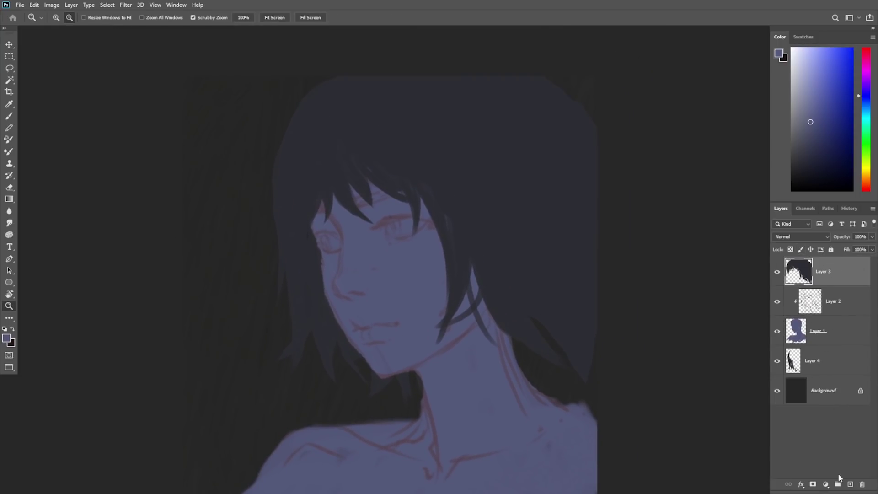
left_click(851, 485)
left_click(866, 184)
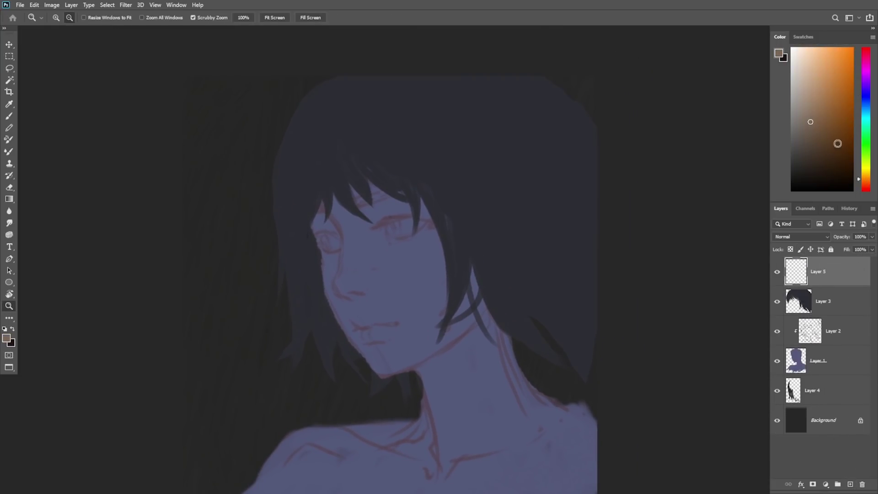
left_click(826, 98)
left_click(805, 237)
left_click(806, 319)
Step: Switch to a textured Dao_2 brush at 190 px and paint a glowing strip down the far hair, eye and cheek
left_click_drag(326, 147, 339, 303)
left_click_drag(345, 244, 322, 246)
key("b")
right_click(363, 224)
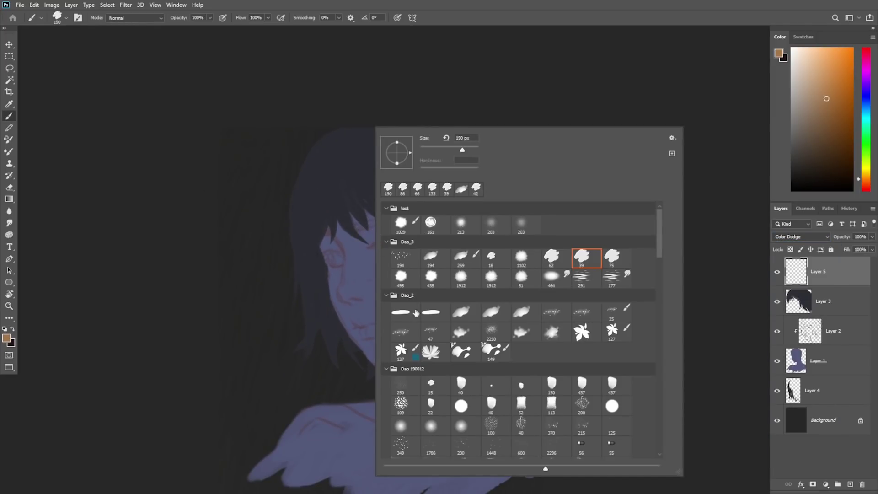
left_click(466, 312)
left_click_drag(343, 141, 338, 277)
left_click_drag(321, 213, 332, 269)
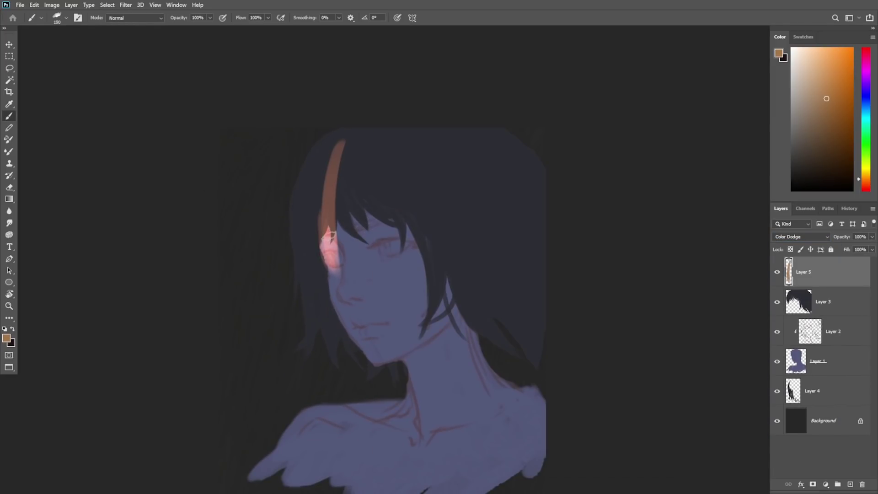
left_click_drag(334, 235, 339, 294)
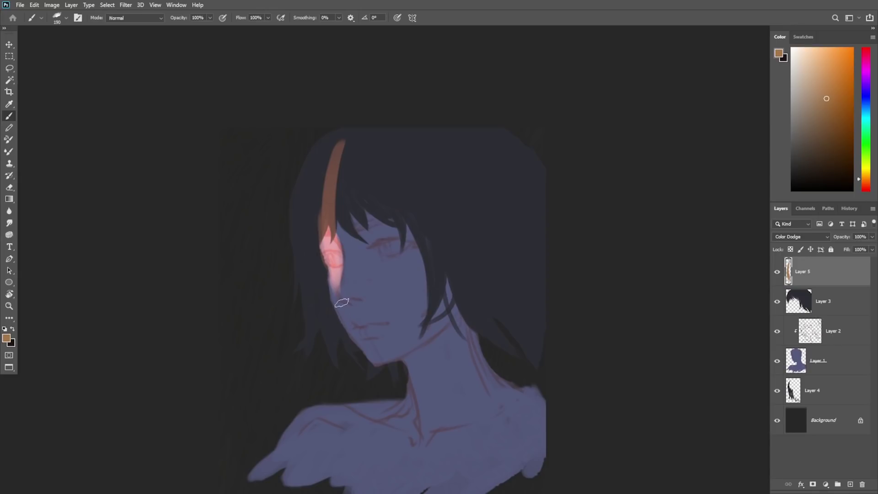
mouse_move(341, 242)
left_mouse_down()
mouse_move(334, 325)
mouse_move(352, 366)
mouse_move(328, 280)
mouse_move(333, 299)
left_mouse_up()
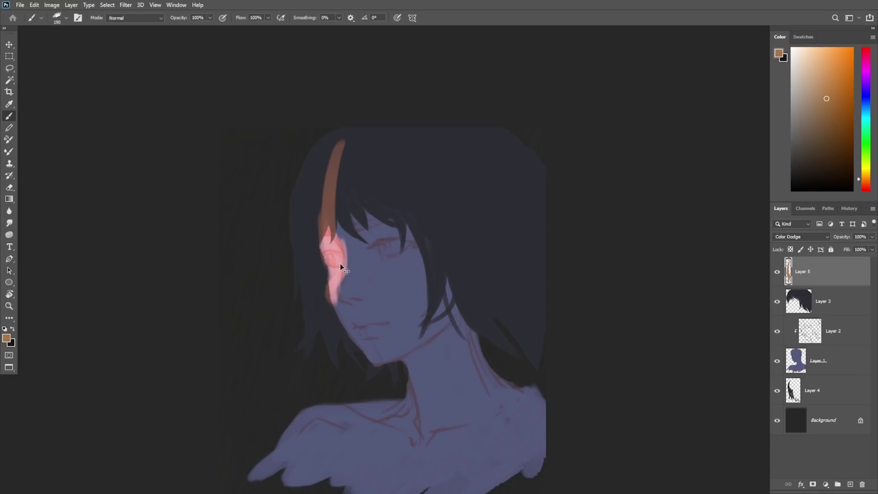
Step: Paint a broad diagonal band of light from the nose bridge and forehead up across the fringe and crown
mouse_move(372, 243)
left_mouse_down()
mouse_move(362, 226)
mouse_move(378, 229)
mouse_move(391, 196)
mouse_move(364, 256)
left_mouse_up()
left_click_drag(370, 214, 411, 169)
mouse_move(348, 247)
left_mouse_down()
mouse_move(403, 148)
mouse_move(385, 148)
mouse_move(336, 230)
mouse_move(464, 114)
left_mouse_up()
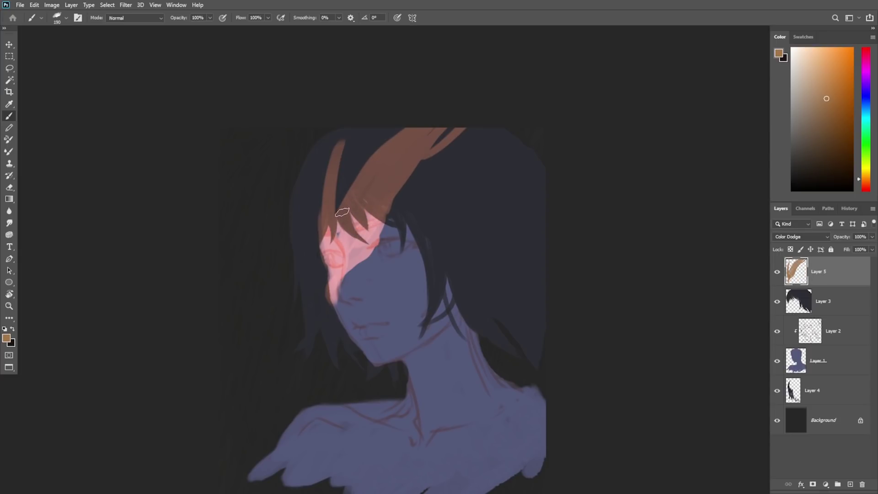
Step: Erase the thin light strip over the far hair and outer edge of the face with a 187 px eraser
key("e")
right_click(399, 104)
key("Return")
mouse_move(343, 143)
left_mouse_down()
mouse_move(315, 219)
mouse_move(324, 247)
mouse_move(320, 319)
left_mouse_up()
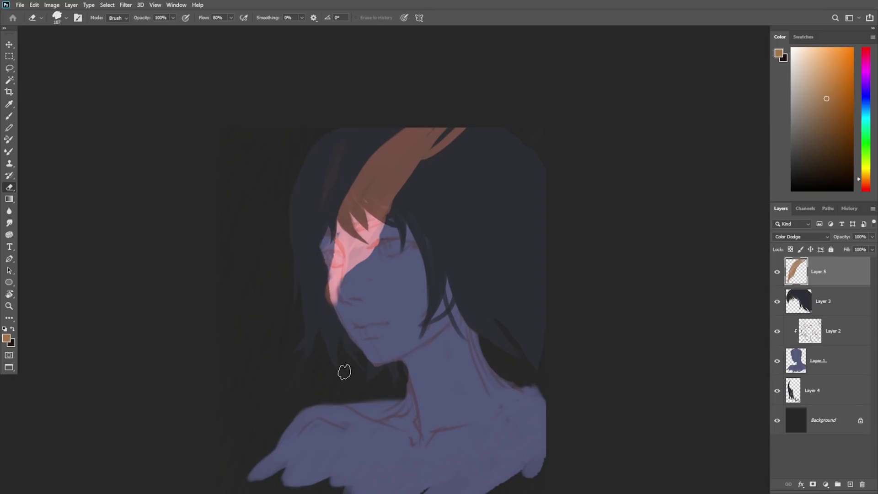
Step: Undo the last erasure, trim the light beside the far eye again, and paint a light strip down the adjacent hair
key("ctrl+z")
left_click_drag(324, 225, 313, 308)
left_click_drag(318, 272, 327, 336)
key("b")
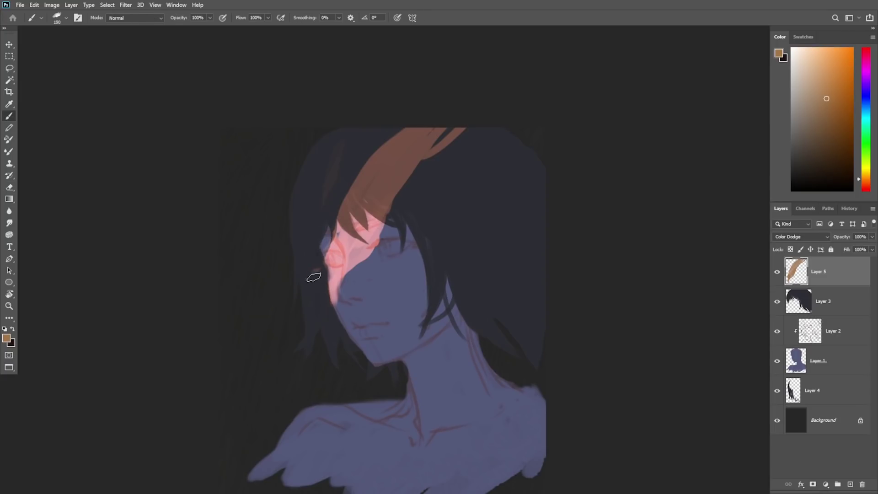
left_click_drag(312, 274, 306, 345)
left_click_drag(318, 276, 314, 382)
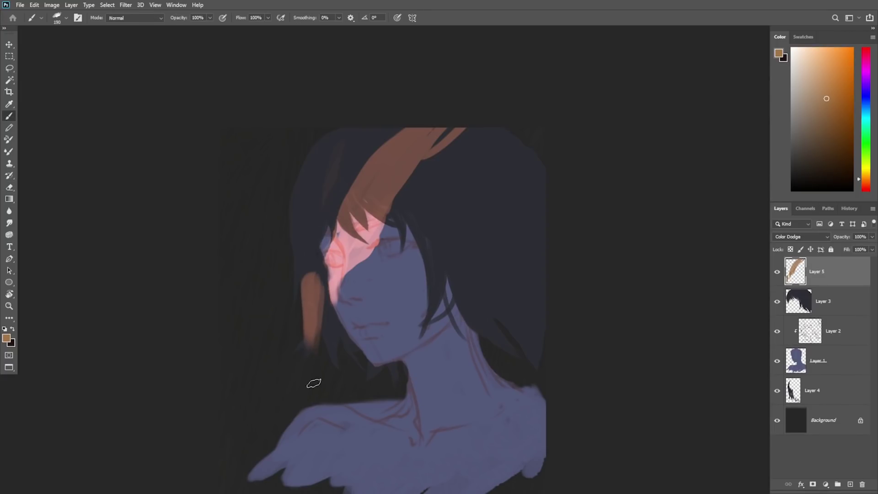
left_click_drag(315, 342, 316, 293)
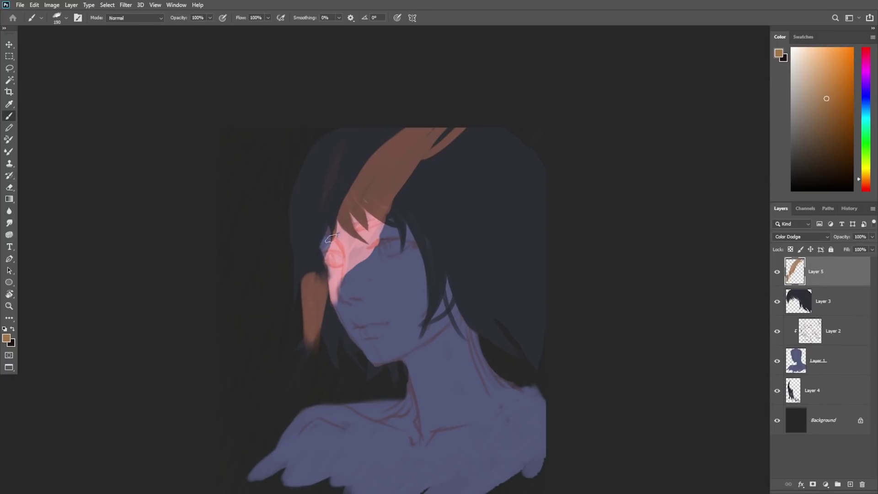
Step: Enlarge the eraser to 259 px and erase the light over the crown, upper fringe and inner forehead
key("z")
left_click_drag(399, 257, 413, 224)
key("e")
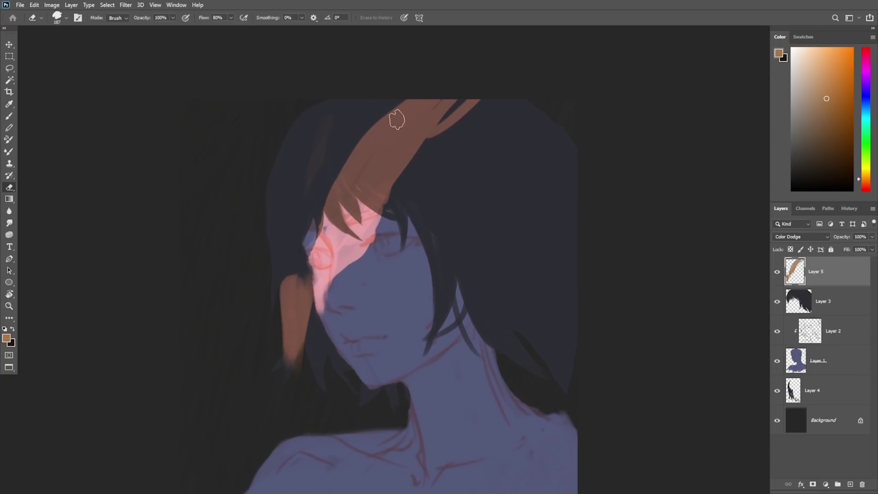
right_click(417, 97)
left_click(506, 140)
mouse_move(360, 270)
left_mouse_down()
mouse_move(429, 102)
mouse_move(398, 110)
mouse_move(365, 234)
left_mouse_up()
mouse_move(414, 122)
left_mouse_down()
mouse_move(470, 98)
mouse_move(514, 100)
mouse_move(443, 111)
mouse_move(320, 180)
left_mouse_up()
Step: Undo the broad erasure on the far hair and trim its light strip narrower with a 100 px eraser
mouse_move(278, 300)
left_mouse_down()
mouse_move(276, 356)
mouse_move(285, 263)
mouse_move(275, 341)
mouse_move(314, 325)
mouse_move(307, 313)
mouse_move(326, 384)
left_mouse_up()
key("ctrl+z")
right_click(354, 194)
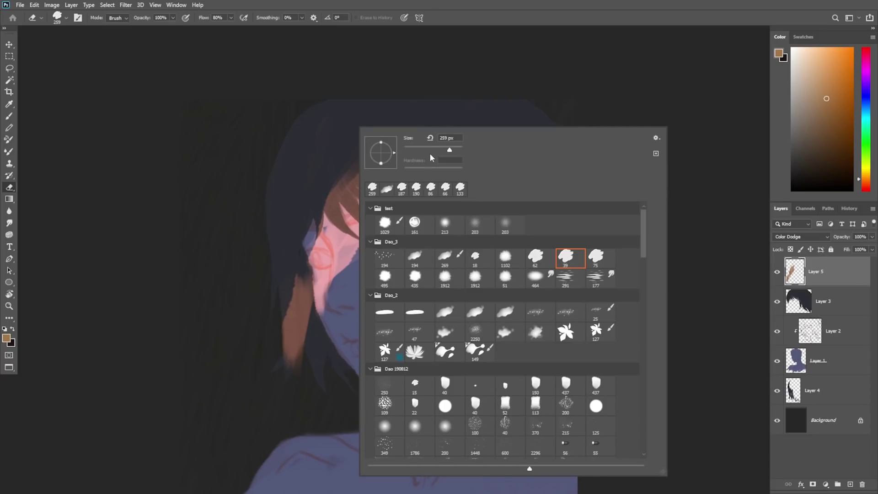
mouse_move(308, 280)
left_mouse_down()
mouse_move(311, 334)
mouse_move(302, 314)
mouse_move(309, 339)
left_mouse_up()
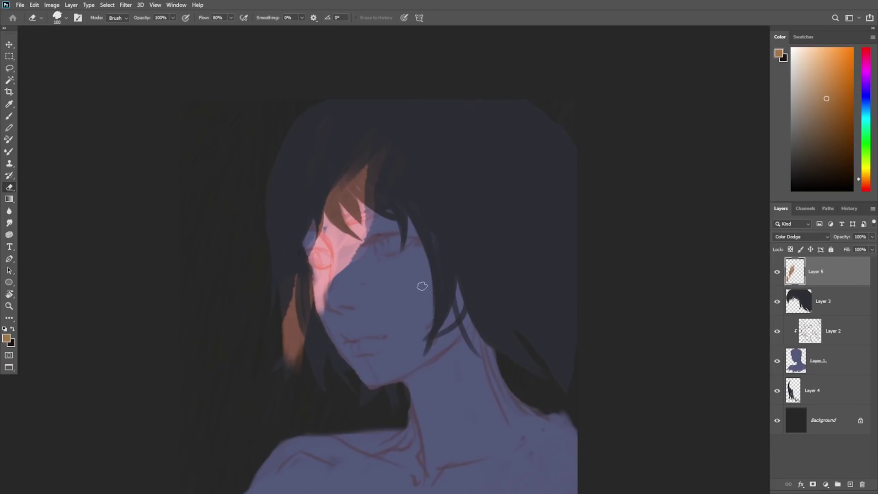
Step: Clear all the painted light from the Color Dodge layer and remove the selection
key("z")
left_click(411, 334, "alt")
left_click_drag(388, 379, 404, 299)
key("ctrl+a")
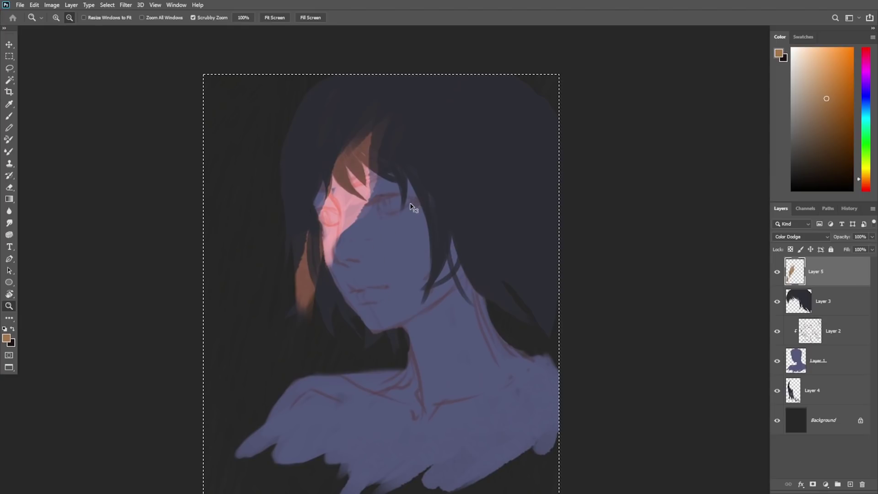
key("Delete")
key("ctrl+d")
Step: Paint a vertical strip of light with the 190 px brush down the far hair, far eye and cheek towards the jaw
key("b")
right_click(378, 179)
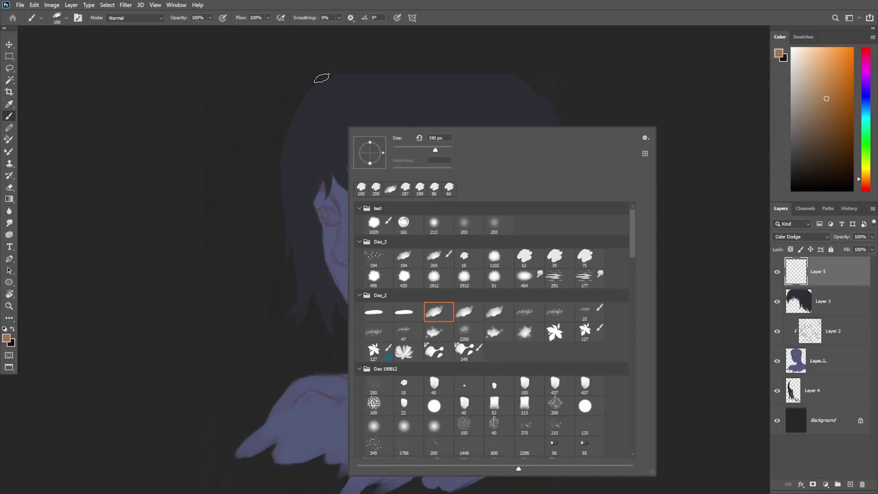
mouse_move(321, 77)
left_mouse_down()
mouse_move(309, 148)
mouse_move(312, 222)
mouse_move(313, 135)
mouse_move(319, 218)
mouse_move(320, 186)
mouse_move(329, 222)
mouse_move(322, 198)
mouse_move(329, 246)
mouse_move(321, 263)
left_mouse_up()
left_click_drag(322, 227, 329, 292)
left_click_drag(337, 252, 344, 434)
key("ctrl+z")
left_click_drag(342, 292, 338, 323)
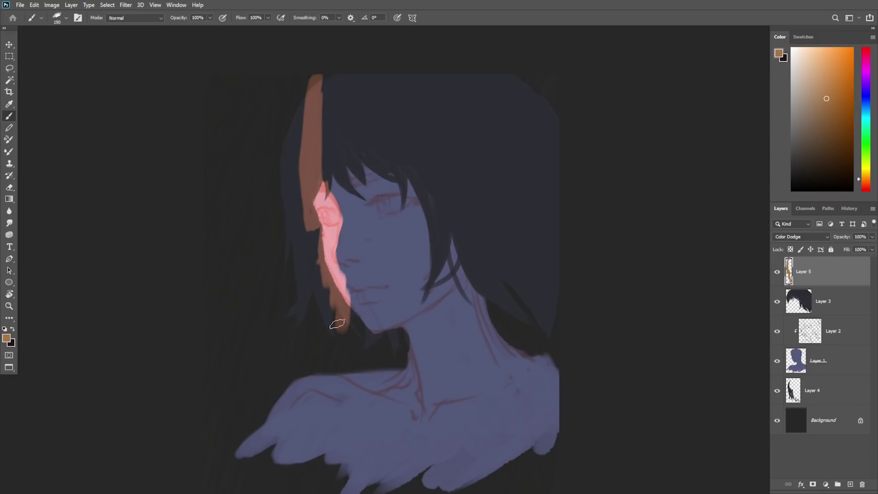
Step: Paint a curved band of light from the far collarbone over the shoulder and down the arm, cleaning up its outer edge
mouse_move(314, 402)
left_mouse_down()
mouse_move(331, 380)
mouse_move(358, 379)
mouse_move(321, 400)
mouse_move(305, 441)
mouse_move(290, 454)
left_mouse_up()
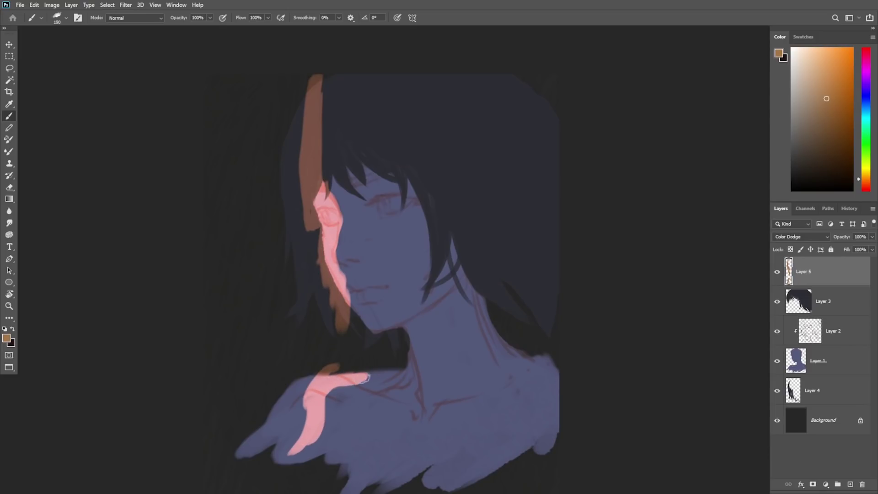
mouse_move(366, 378)
left_mouse_down()
mouse_move(380, 378)
mouse_move(293, 471)
left_mouse_up()
key("e")
mouse_move(315, 394)
left_mouse_down()
mouse_move(344, 361)
mouse_move(297, 415)
mouse_move(283, 476)
left_mouse_up()
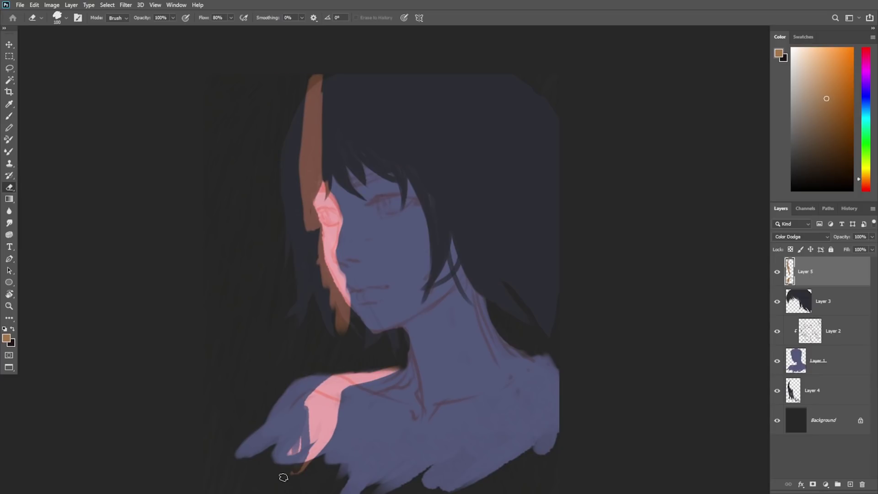
key("ctrl+z")
left_click_drag(309, 395, 287, 452)
key("b")
mouse_move(321, 406)
left_mouse_down()
mouse_move(283, 465)
mouse_move(304, 446)
mouse_move(290, 487)
left_mouse_up()
Step: Curve the hair light up towards the crown and reshape its outer edge along the far hair with brush and eraser
mouse_move(307, 113)
left_mouse_down()
mouse_move(310, 166)
mouse_move(332, 87)
mouse_move(316, 157)
mouse_move(354, 80)
mouse_move(315, 131)
left_mouse_up()
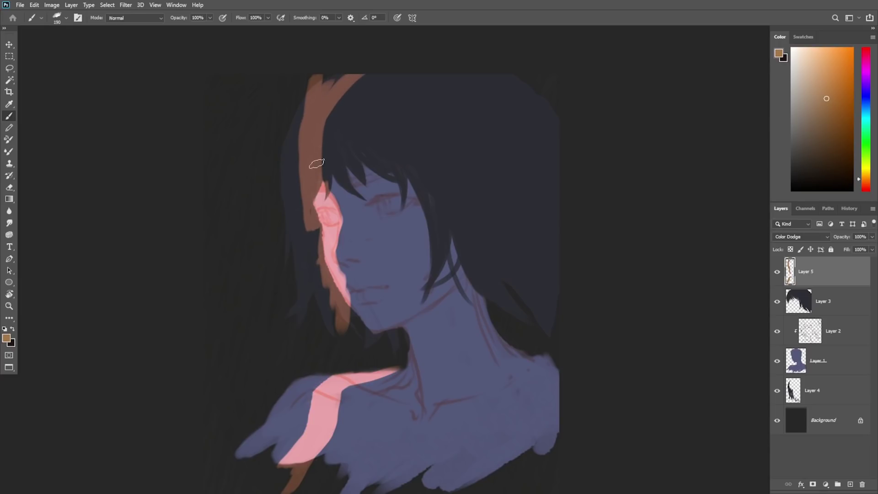
key("e")
mouse_move(297, 92)
left_mouse_down()
mouse_move(295, 116)
mouse_move(350, 67)
mouse_move(301, 122)
mouse_move(298, 191)
left_mouse_up()
mouse_move(296, 156)
left_mouse_down()
mouse_move(297, 186)
mouse_move(324, 244)
left_mouse_up()
key("b")
mouse_move(333, 85)
left_mouse_down()
mouse_move(300, 141)
mouse_move(356, 76)
mouse_move(327, 170)
left_mouse_up()
key("e")
key("ctrl+z")
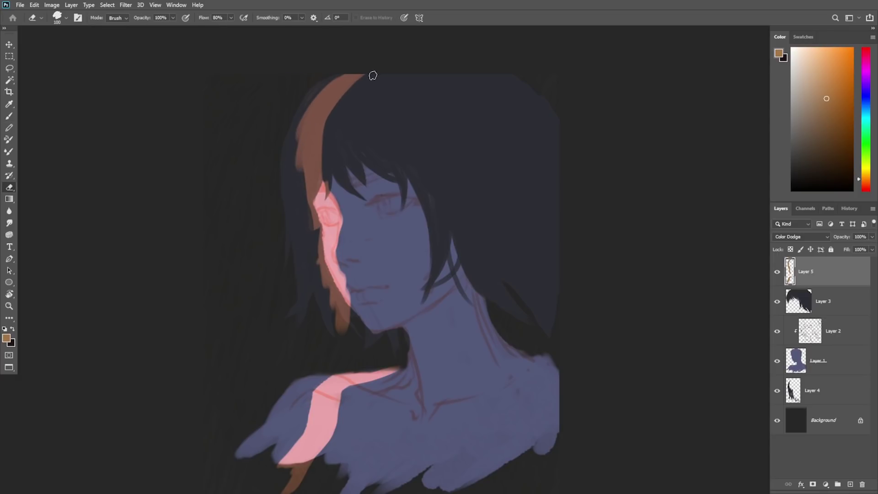
Step: Erase the inner edge of the light along the fringe and nose, and extend it down the far jawline
mouse_move(370, 76)
left_mouse_down()
mouse_move(329, 176)
mouse_move(337, 207)
left_mouse_up()
left_click_drag(326, 159, 351, 306)
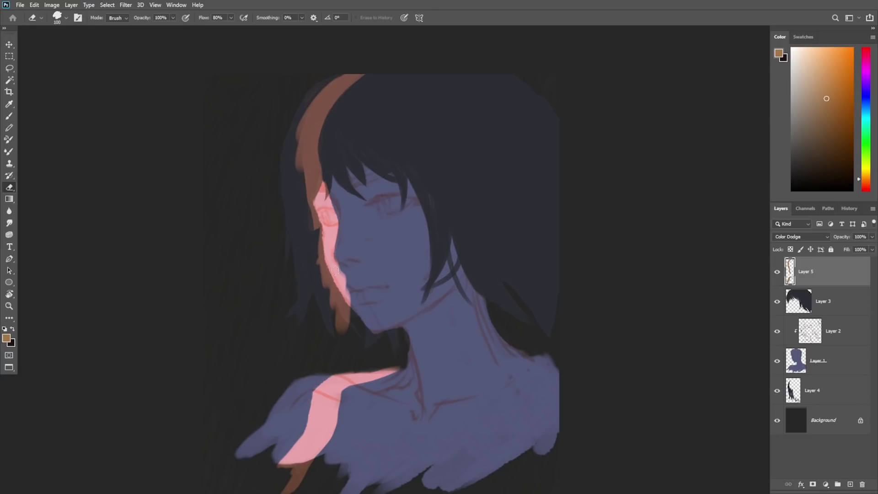
key("b")
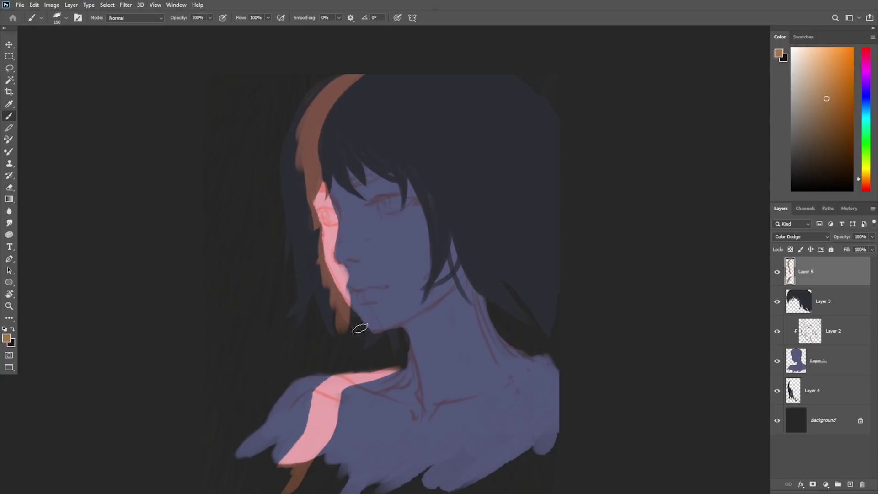
key("e")
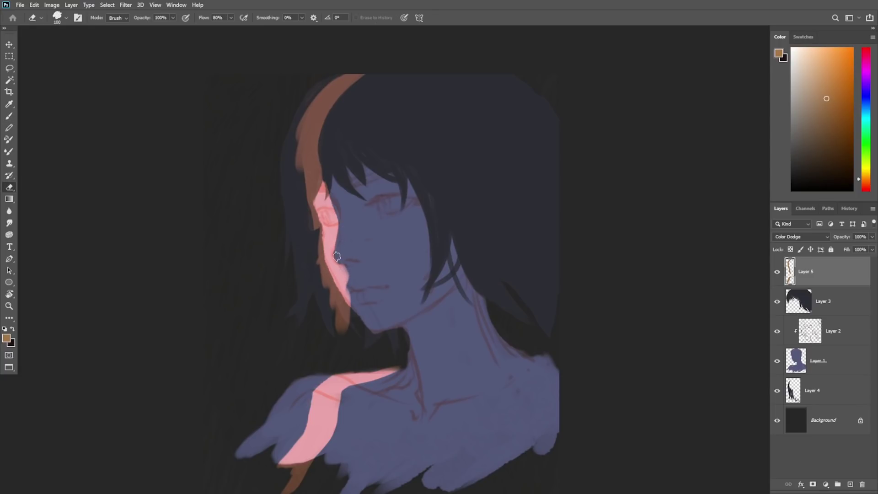
key("b")
left_click_drag(340, 292, 360, 322)
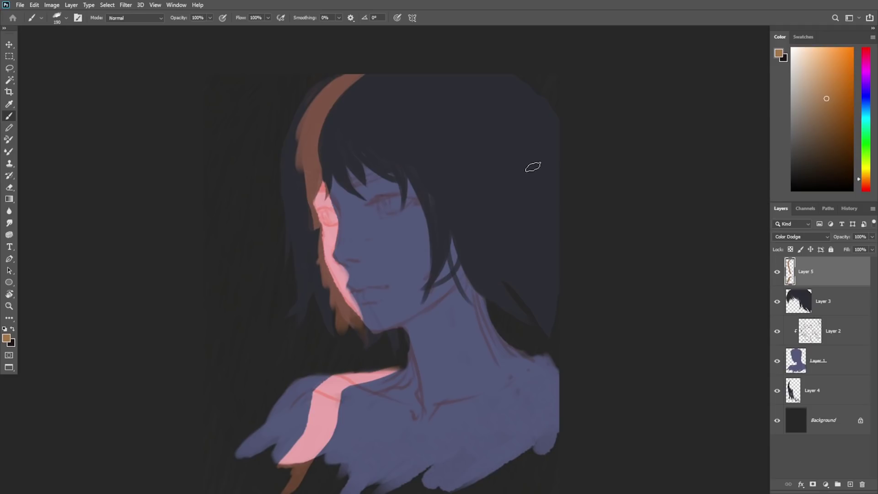
Step: Widen the light across the far hair and carry it down into the hanging strands beside the cheek
left_click_drag(300, 125, 311, 215)
key("ctrl+z")
mouse_move(304, 132)
left_mouse_down()
mouse_move(295, 163)
mouse_move(318, 272)
left_mouse_up()
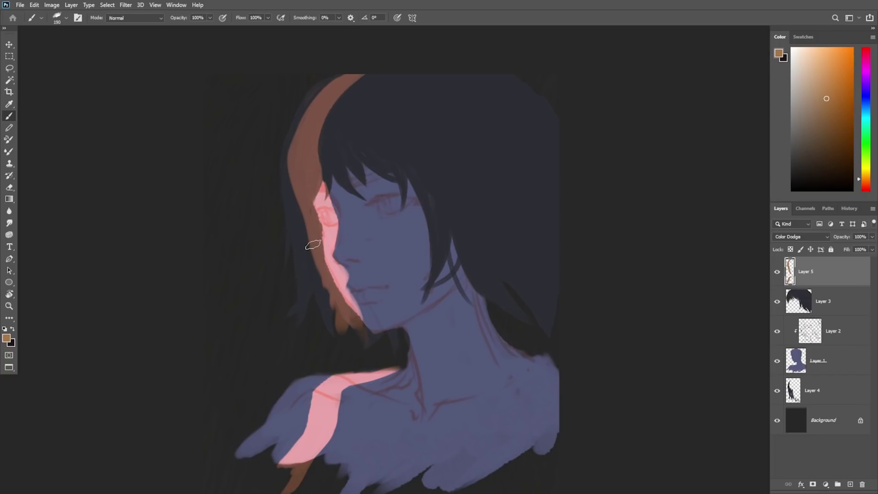
left_click_drag(313, 245, 318, 258)
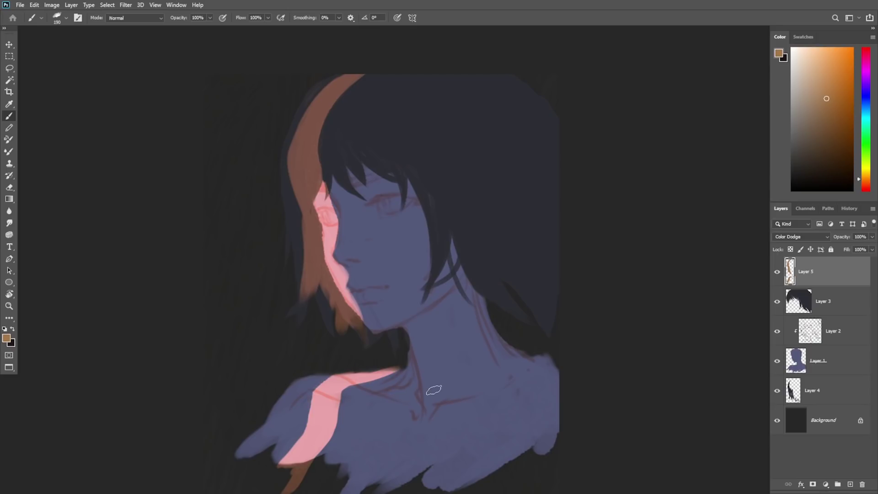
Step: Clear the light layer, lasso a diagonal band from the crown over the near eye to the neck, and fill it with orange-brown
key("ctrl+a")
key("Delete")
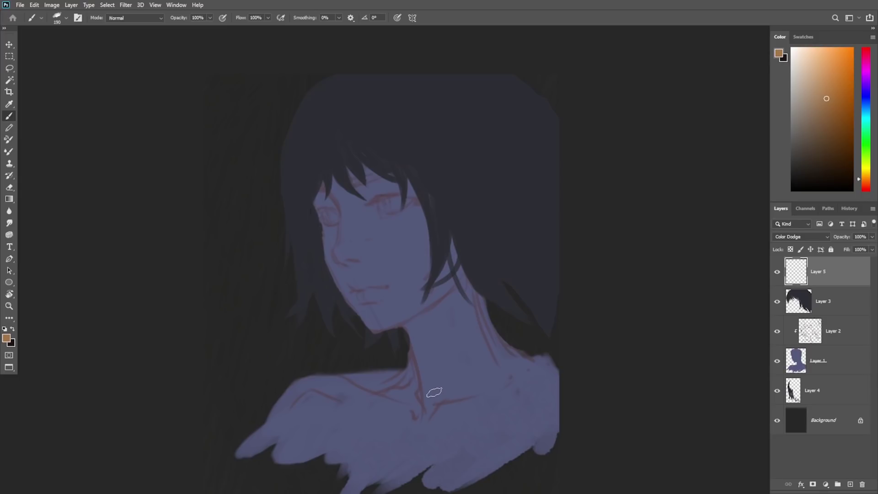
key("l")
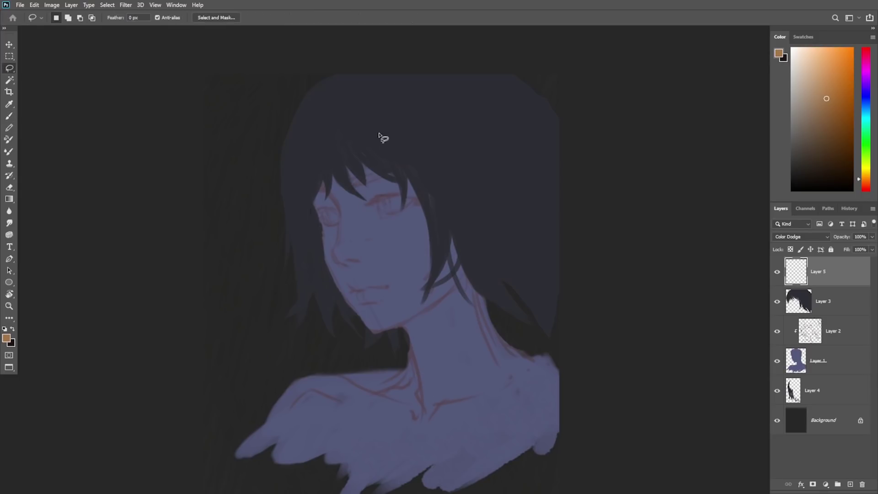
mouse_move(360, 74)
left_mouse_down()
mouse_move(380, 192)
mouse_move(441, 270)
mouse_move(466, 286)
mouse_move(439, 165)
mouse_move(349, 74)
left_mouse_up()
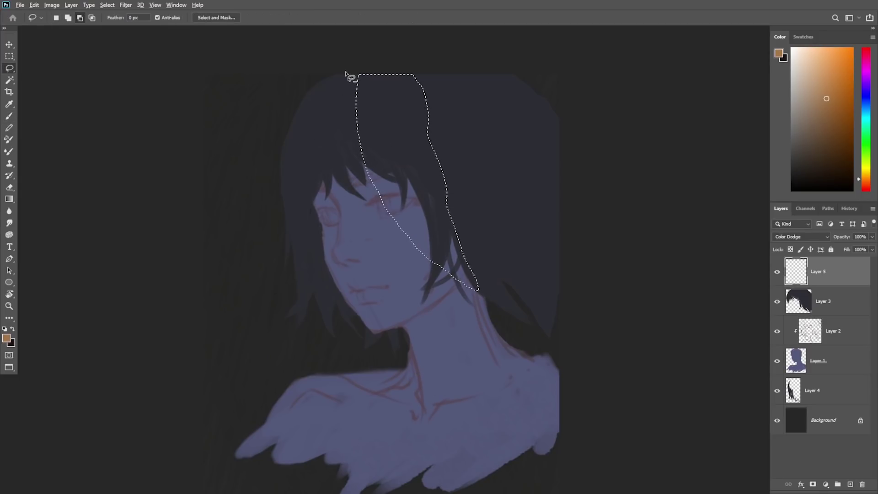
key("alt+BackSpace")
key("ctrl+d")
key("b")
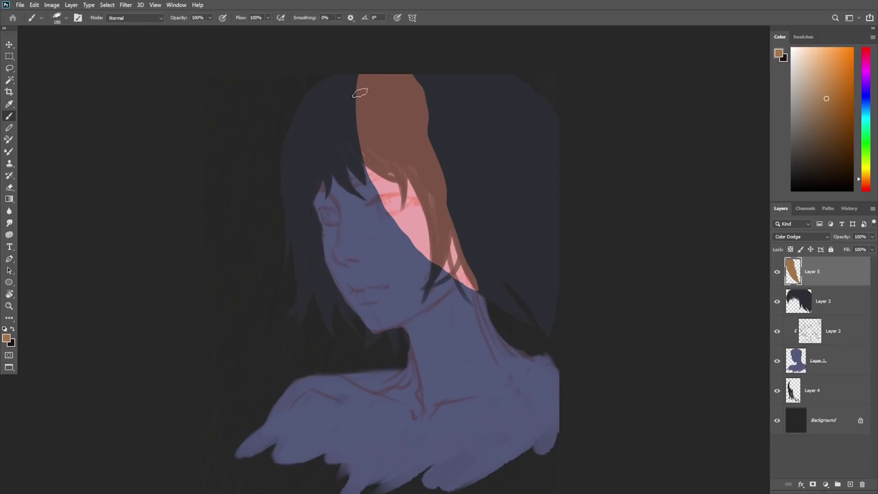
Step: Widen the light band's inner edge over the fringe, crown and near cheek with the brush
left_click_drag(359, 86, 402, 233)
mouse_move(425, 261)
left_mouse_down()
mouse_move(390, 228)
mouse_move(475, 278)
left_mouse_up()
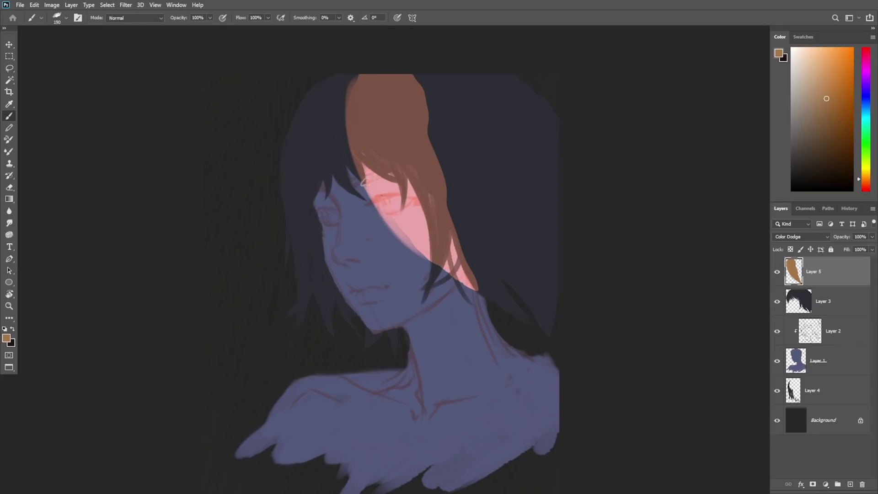
left_click_drag(343, 151, 349, 92)
Step: Trim both edges of the light band with the eraser, tapering it along the near hair and clearing the neck
key("e")
mouse_move(427, 75)
left_mouse_down()
mouse_move(444, 213)
mouse_move(475, 291)
left_mouse_up()
left_click_drag(394, 225, 477, 305)
key("ctrl+z")
mouse_move(407, 240)
left_mouse_down()
mouse_move(481, 296)
mouse_move(435, 235)
left_mouse_up()
key("ctrl+z")
left_click_drag(365, 181, 397, 242)
left_click_drag(346, 152, 342, 69)
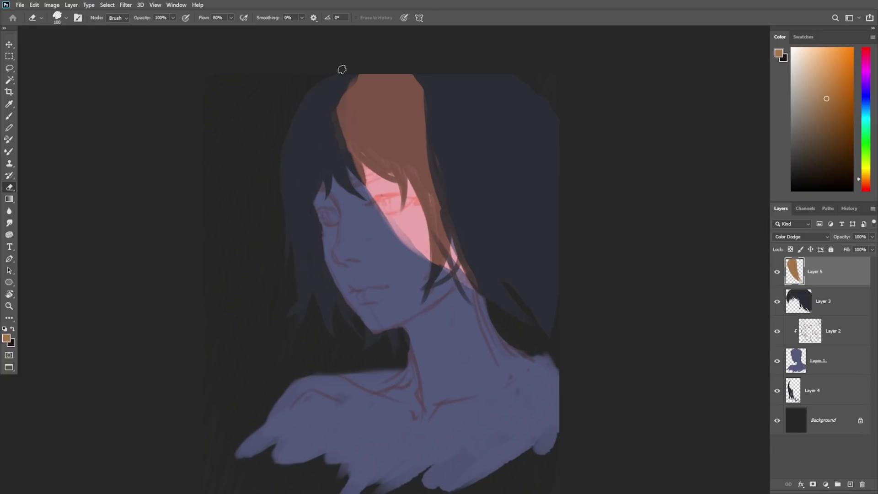
mouse_move(459, 224)
left_mouse_down()
mouse_move(463, 281)
mouse_move(433, 209)
left_mouse_up()
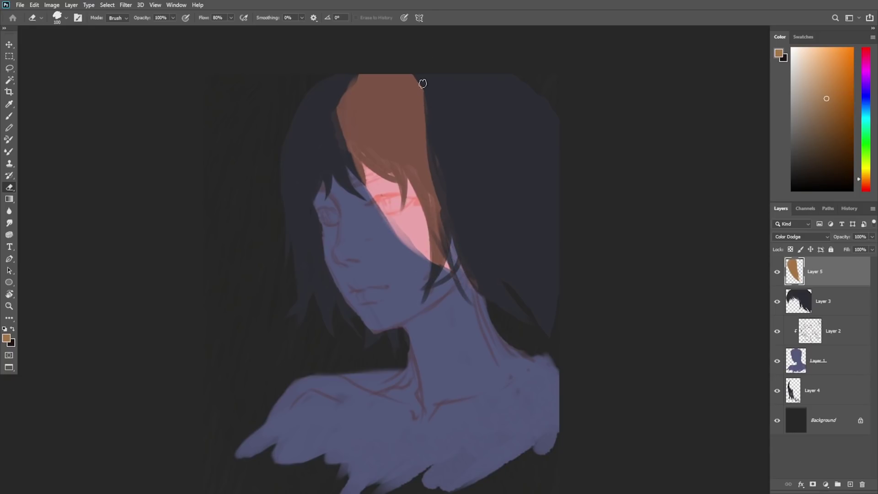
Step: Erase dark strand gaps into the crown light and trim its upper edge on the fringe side
mouse_move(417, 79)
left_mouse_down()
mouse_move(409, 130)
mouse_move(441, 214)
left_mouse_up()
left_click(393, 79)
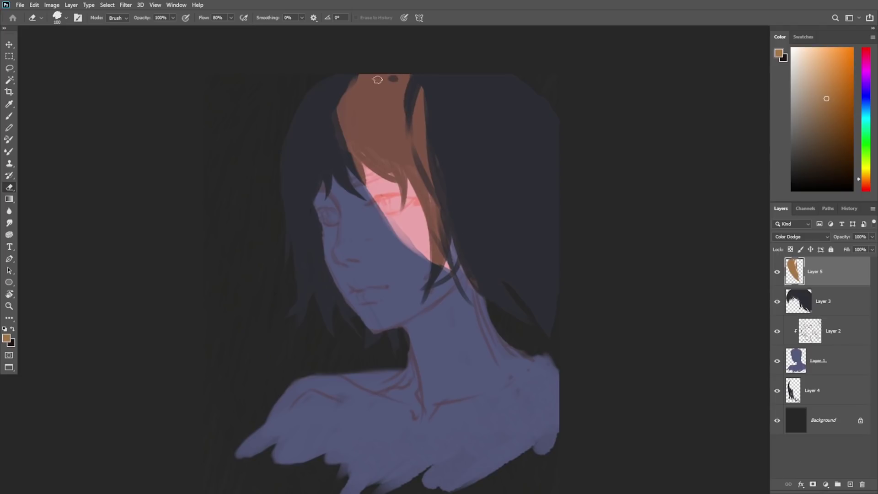
left_click_drag(357, 77, 339, 121)
Step: Paint light strands sweeping from the crown down the near-side hair and erase a thin dark gap between them
key("b")
left_click_drag(426, 82, 457, 176)
mouse_move(428, 99)
left_mouse_down()
mouse_move(485, 199)
mouse_move(474, 206)
left_mouse_up()
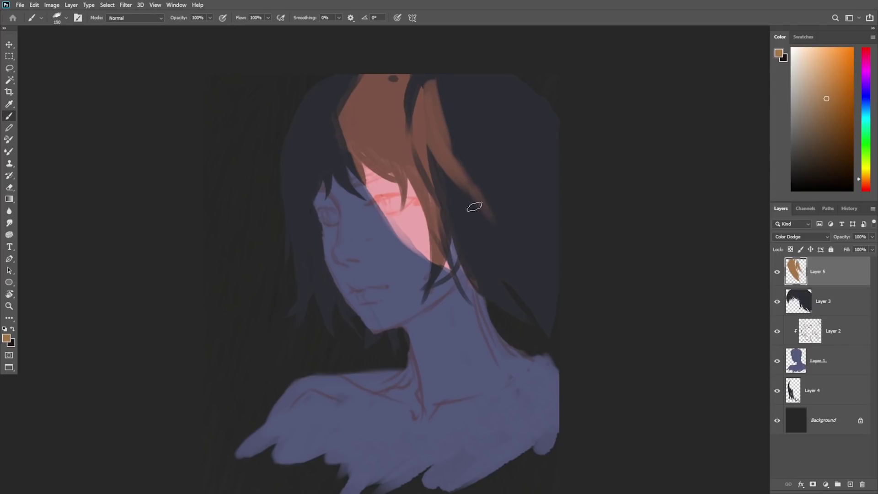
left_click_drag(436, 138, 507, 261)
mouse_move(432, 137)
left_mouse_down()
mouse_move(496, 247)
mouse_move(490, 234)
left_mouse_up()
mouse_move(428, 89)
left_mouse_down()
mouse_move(417, 103)
mouse_move(454, 176)
left_mouse_up()
key("e")
left_click_drag(432, 106, 487, 223)
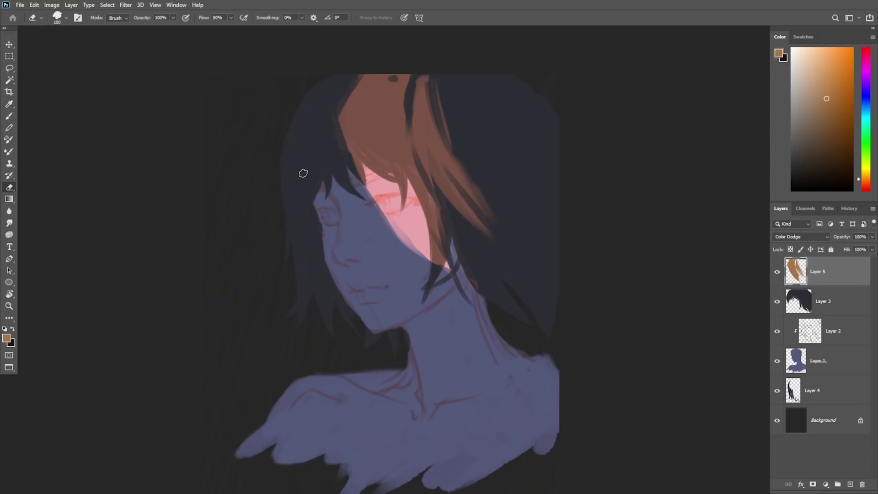
Step: Add a thin strand of light on the far side of the crown, beside the main light band
key("b")
left_click_drag(343, 83, 330, 125)
key("e")
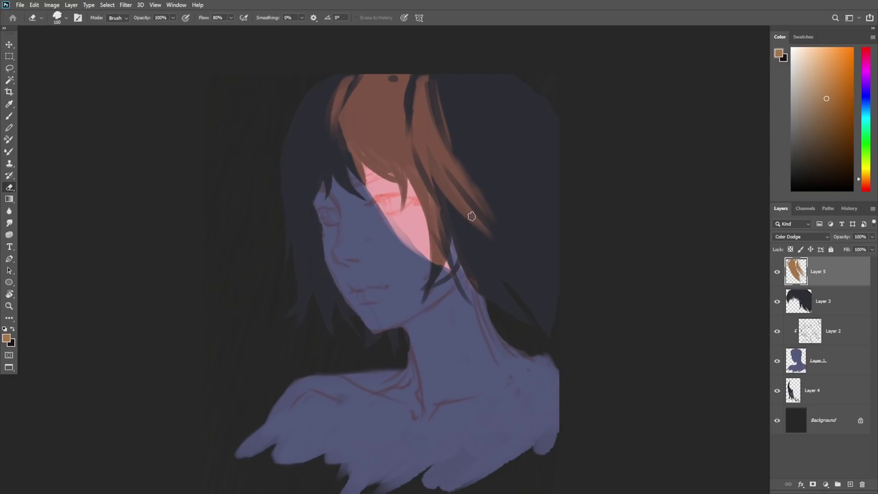
key("b")
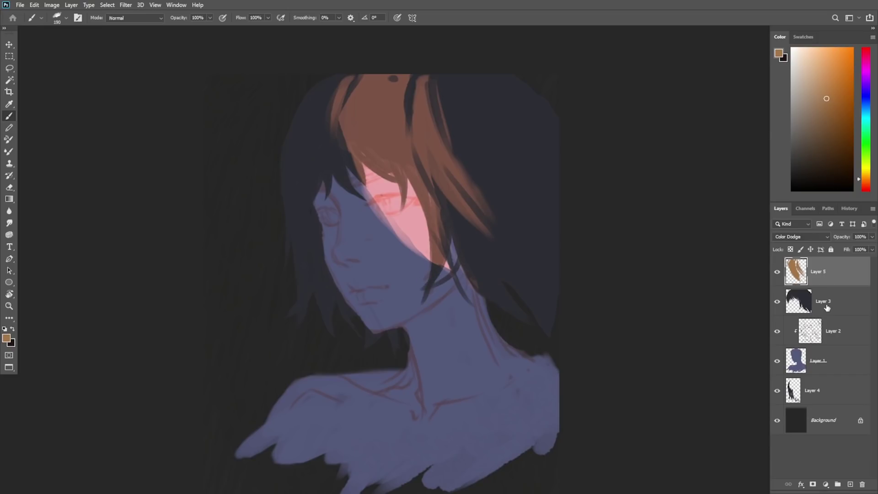
Step: Select the sketch line layer, Layer 2, and erase the rough lines of the near eye
left_click(829, 323)
key("z")
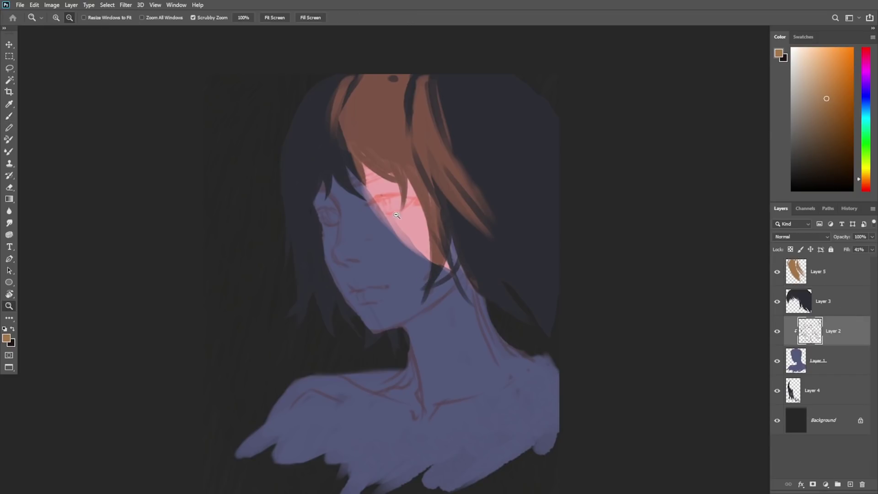
key("e")
key("b")
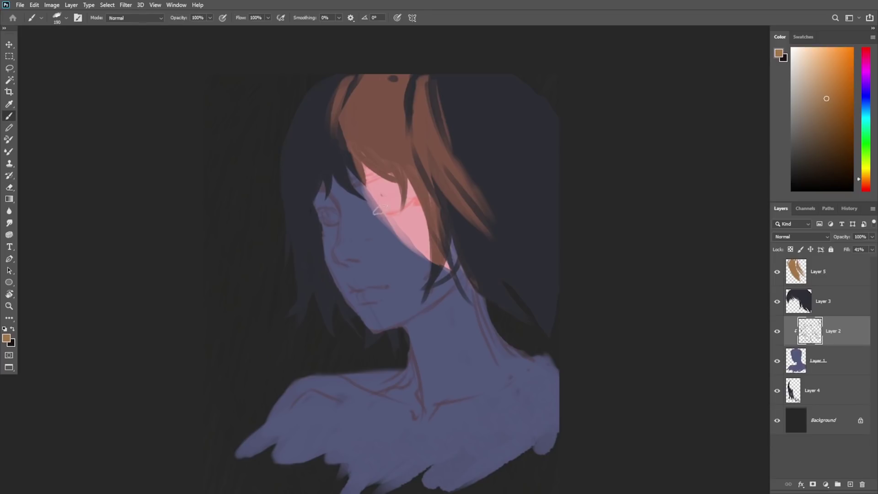
Step: Pick a dark brown and an 83 px brush, and paint the near eye's closed lid line on Layer 2
left_click(843, 156)
right_click(358, 167)
left_click(432, 150)
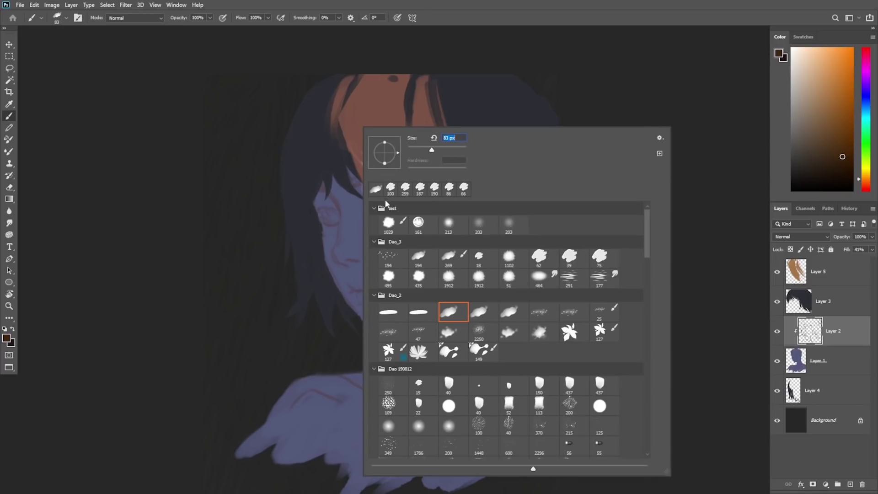
key("Return")
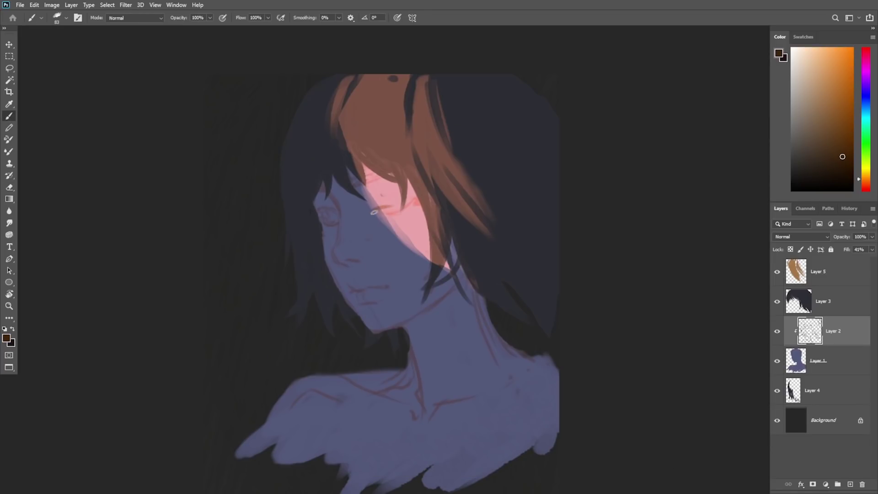
Step: Erase the far eye's rough sketch, draw it as a closed lid line, and clean up the inner end of the near lid line
key("e")
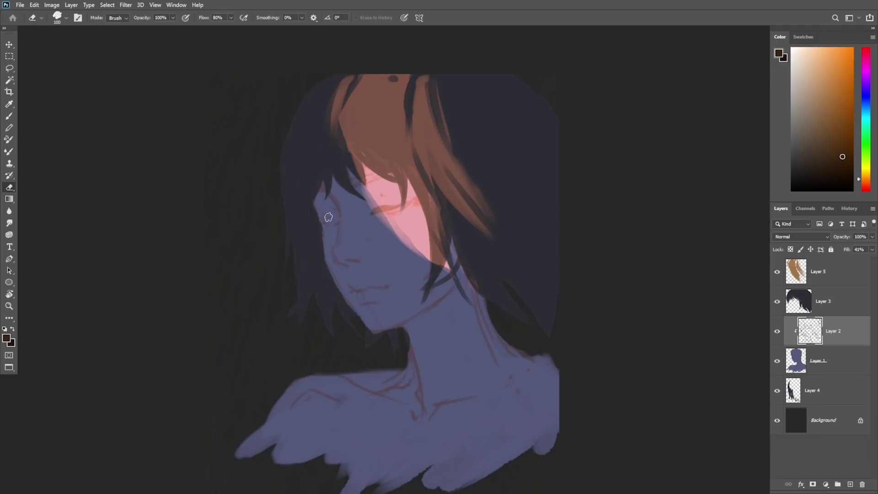
key("b")
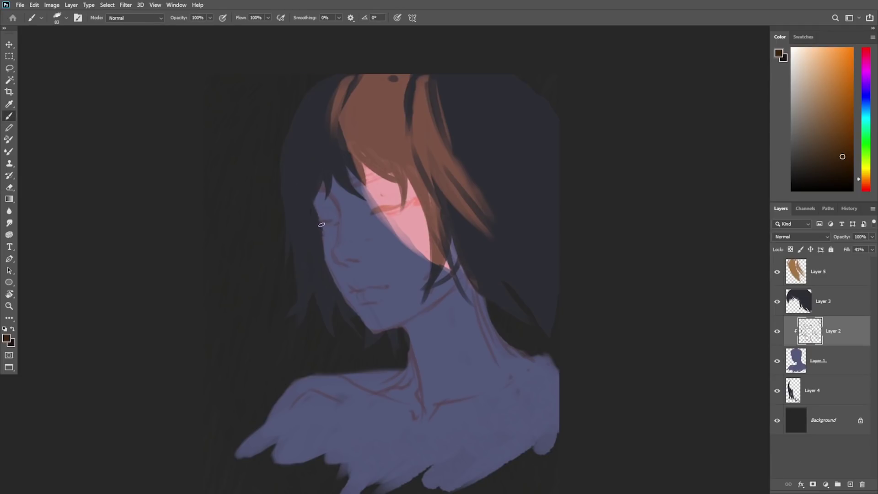
key("e")
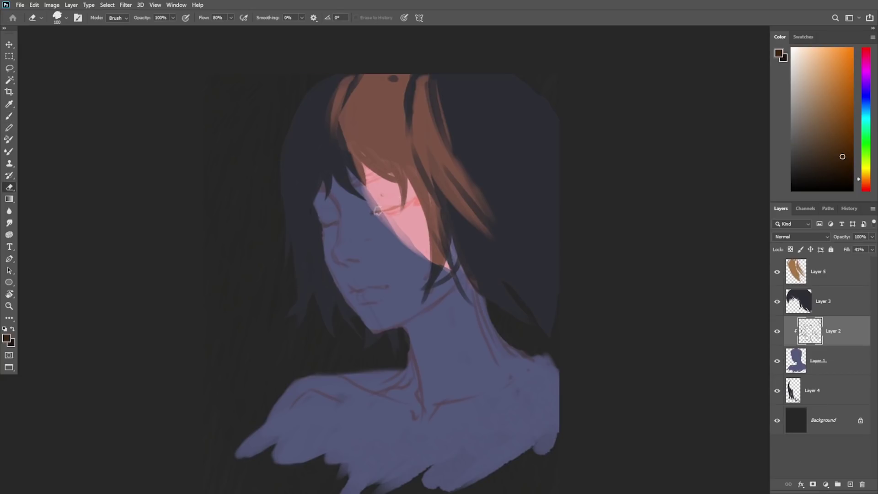
key("b")
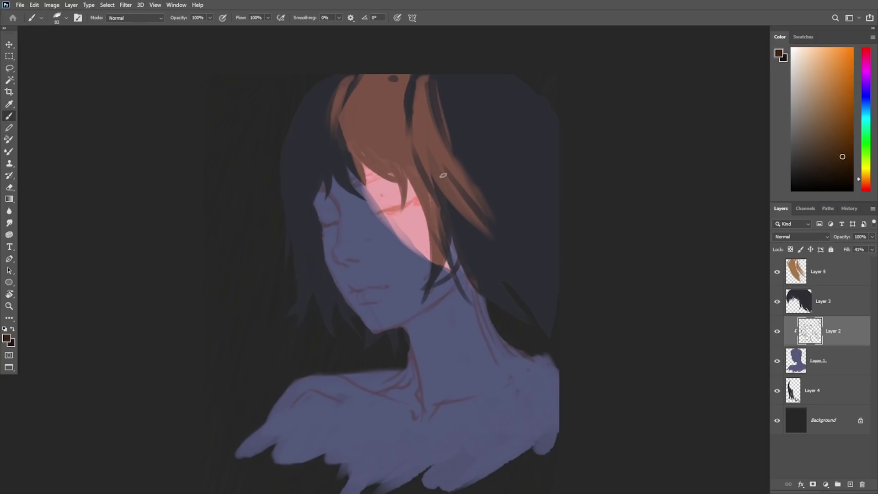
key("e")
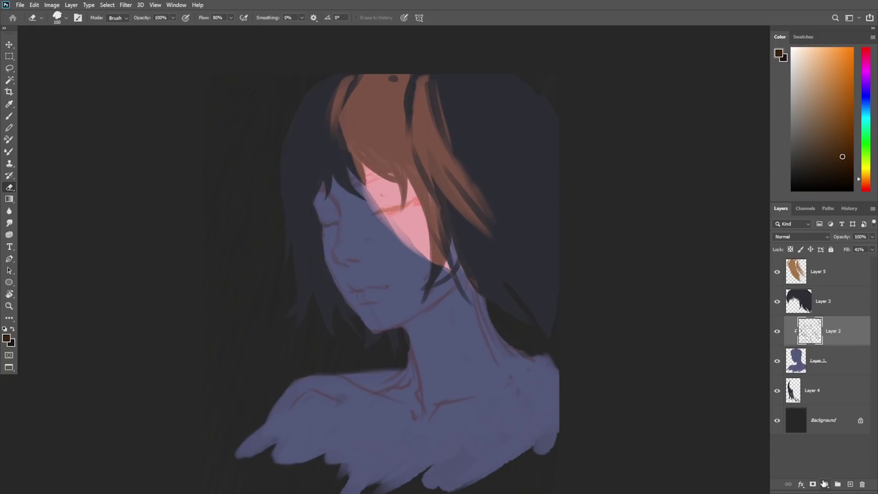
Step: Adjust the Layer 5 light band with Hue/Saturation: hue +9, saturation +31, lightness +10
left_click(841, 268)
key("ctrl+u")
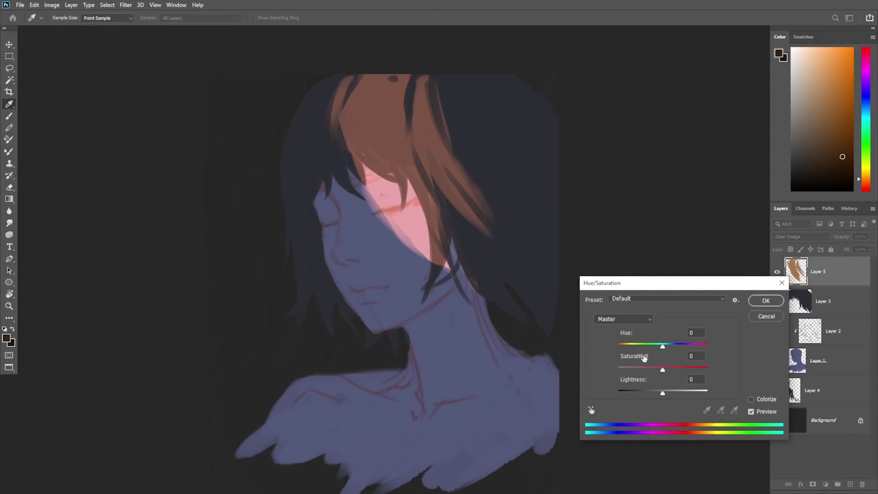
left_click_drag(667, 344, 675, 370)
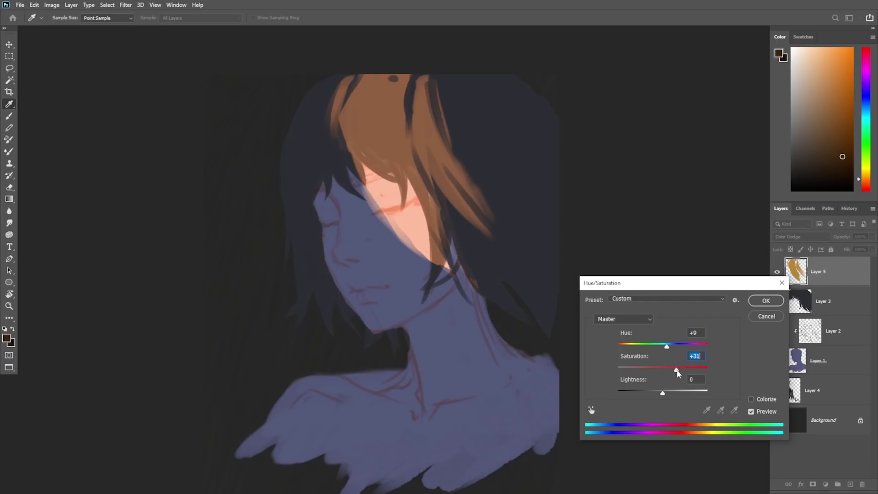
left_click(669, 391)
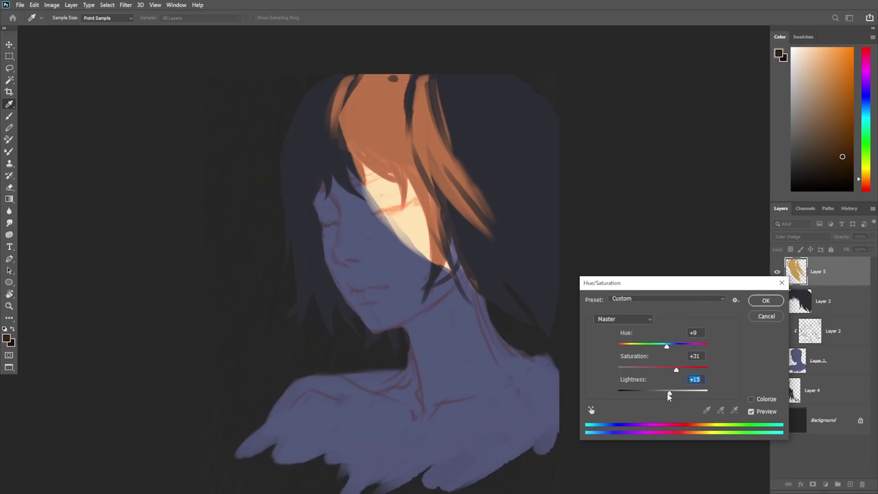
left_click_drag(668, 392, 671, 390)
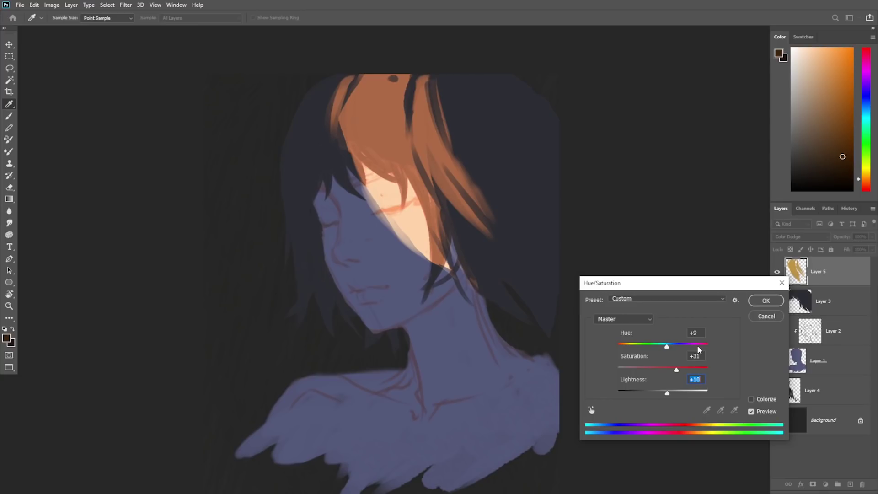
left_click(766, 300)
Step: Clip Layer 5 to the hair layer, duplicate it beneath the hair, and clip the copy to the skin layer
key("e")
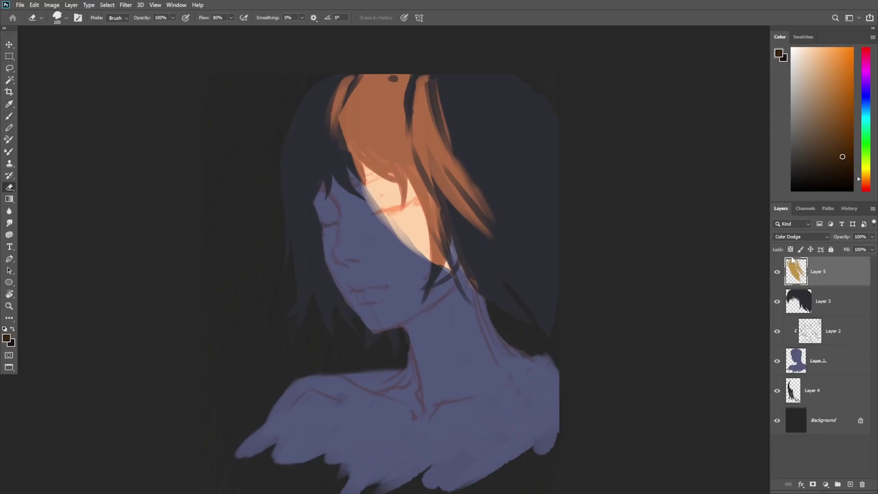
right_click(840, 268)
left_click(809, 265)
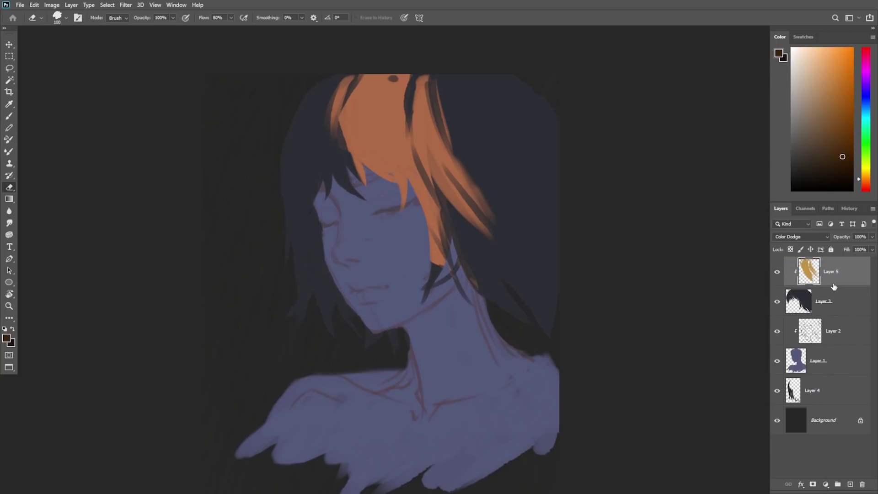
left_click_drag(845, 280, 822, 313)
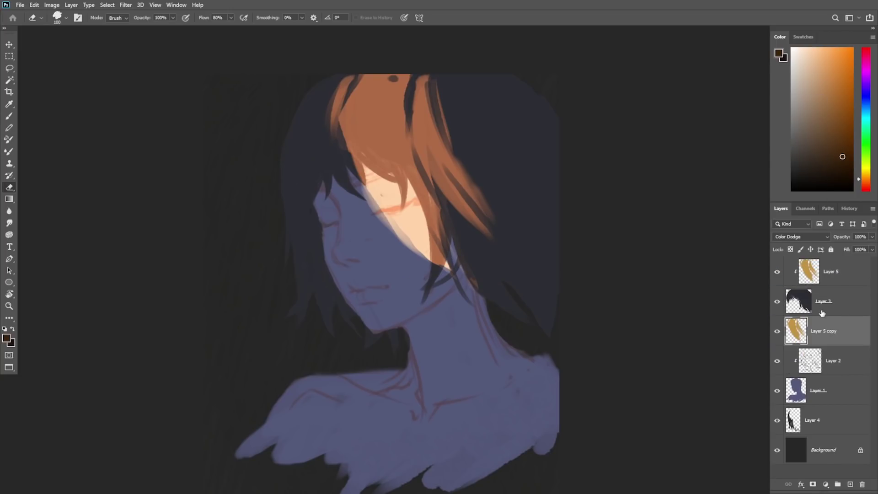
right_click(849, 331)
left_click(819, 264)
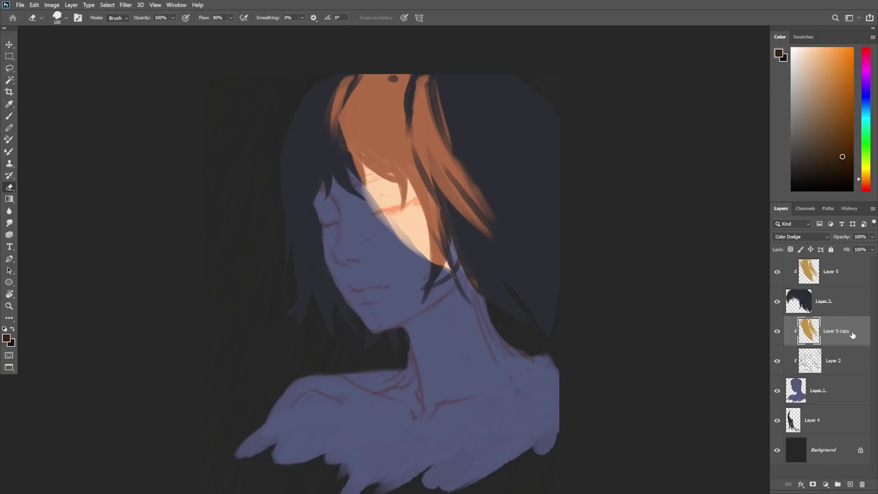
key("z")
left_click(369, 205)
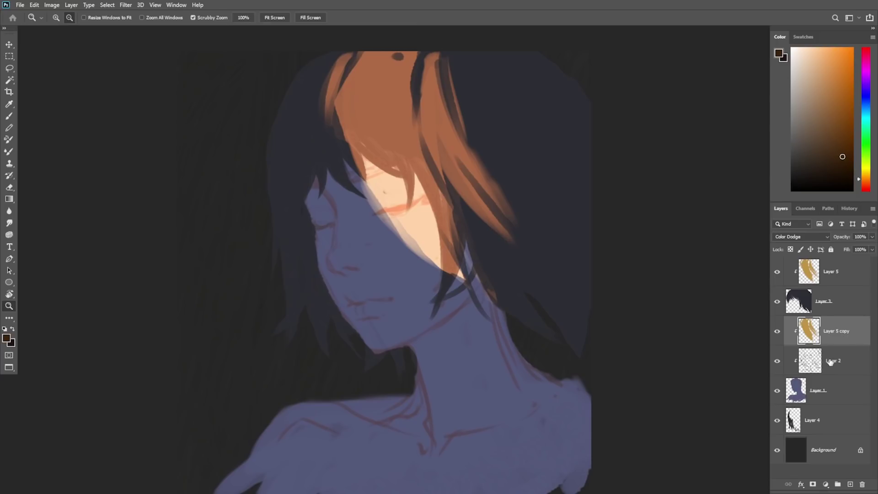
double_click(865, 336)
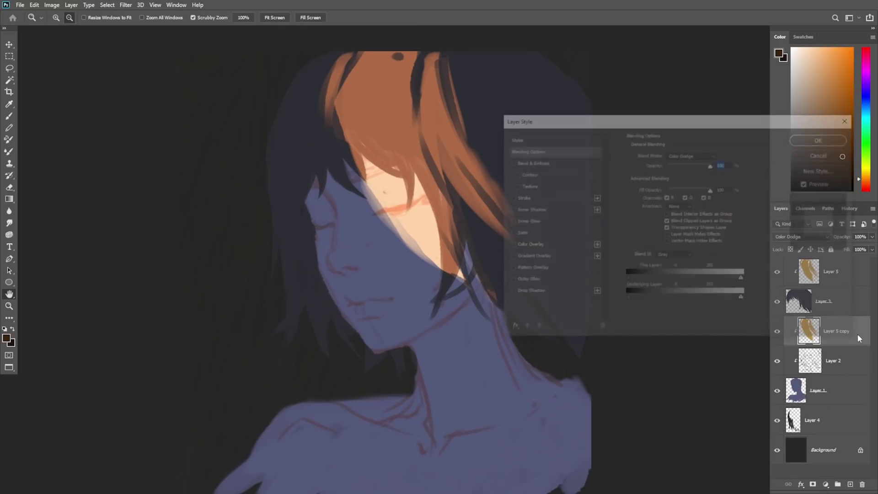
left_click(535, 281)
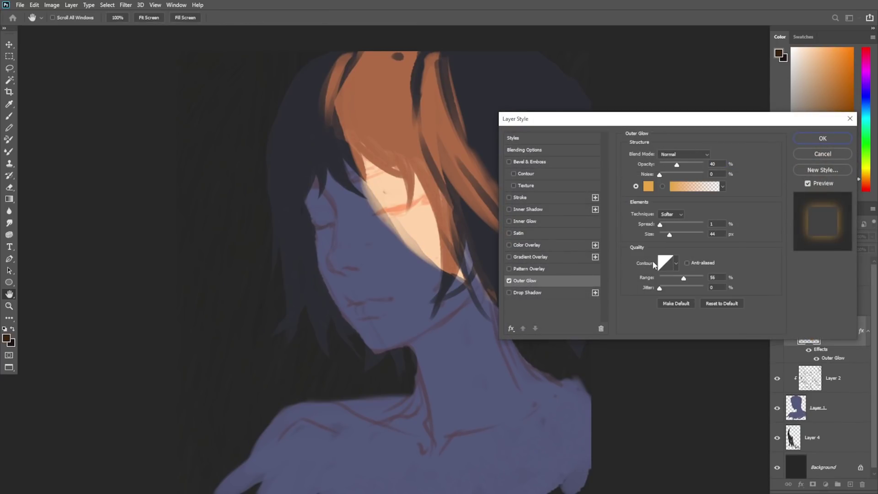
key("Escape")
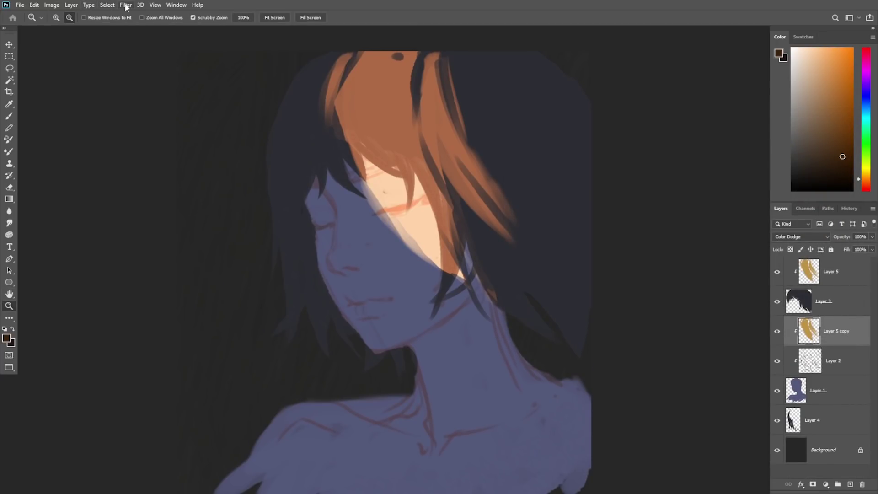
Step: Apply a Gaussian Blur with a radius of 69.7 pixels to Layer 5 copy, the light on the face
left_click(125, 5)
mouse_move(200, 110)
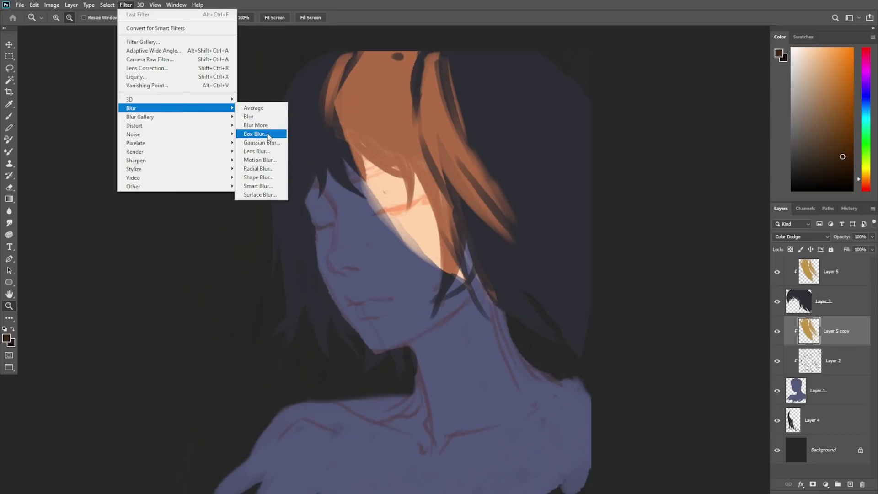
left_click(262, 142)
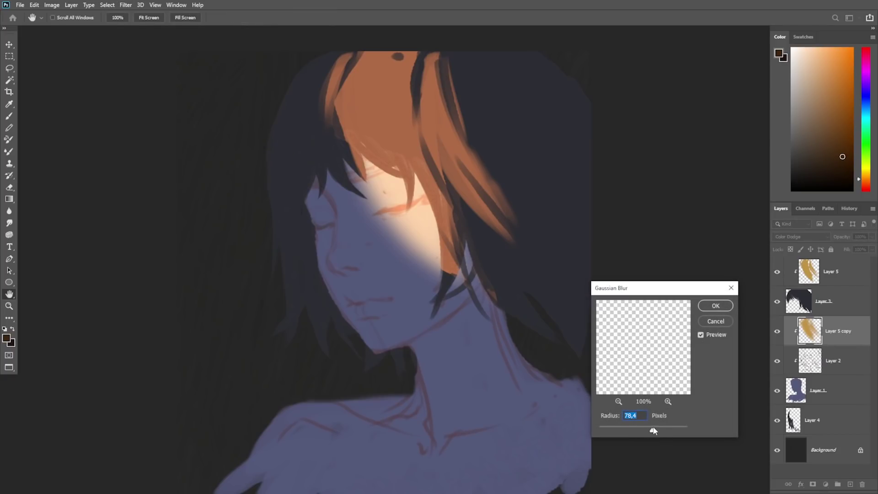
left_click_drag(649, 431, 656, 432)
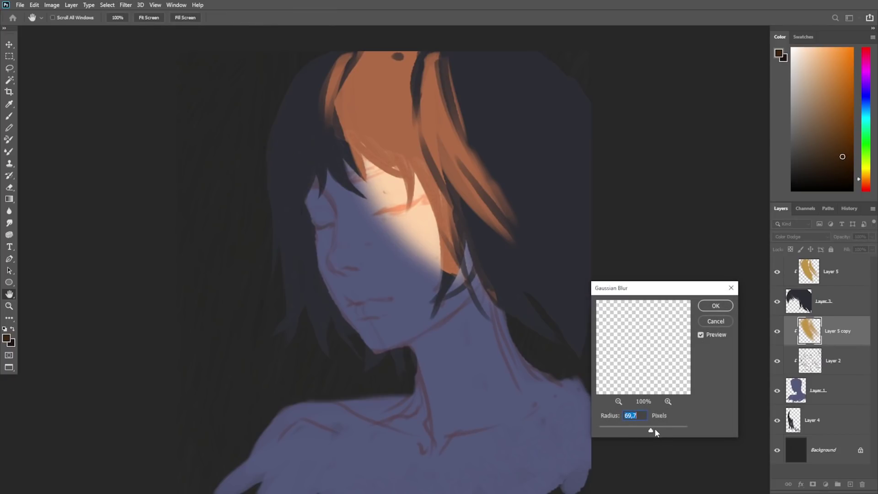
left_click(716, 307)
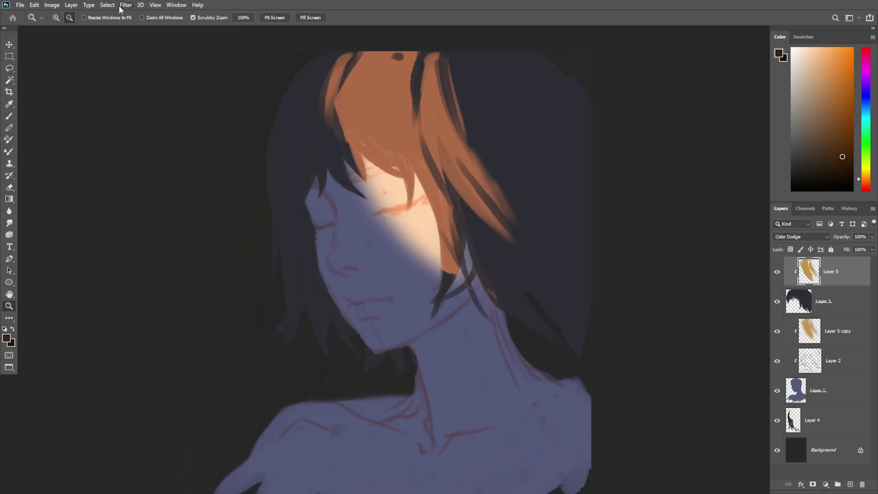
left_click(124, 5)
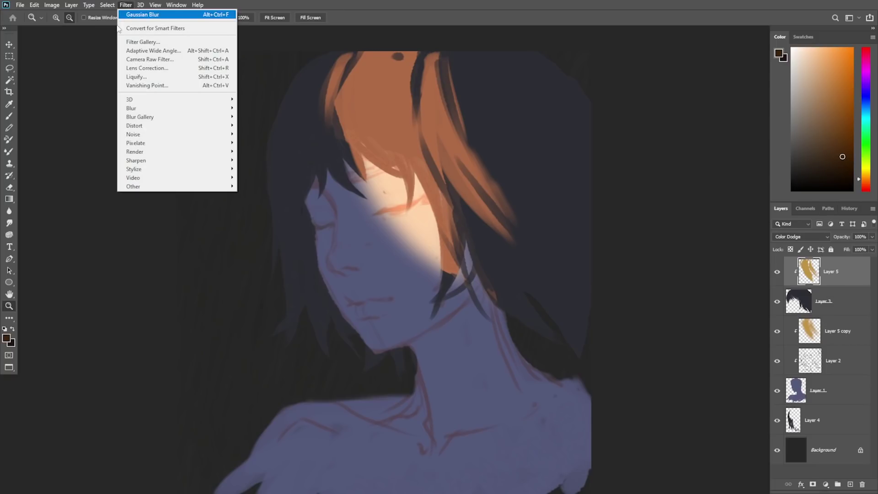
Step: Add an Outer Glow layer style to Layer 5 copy with a bright red glow colour
left_click(858, 334)
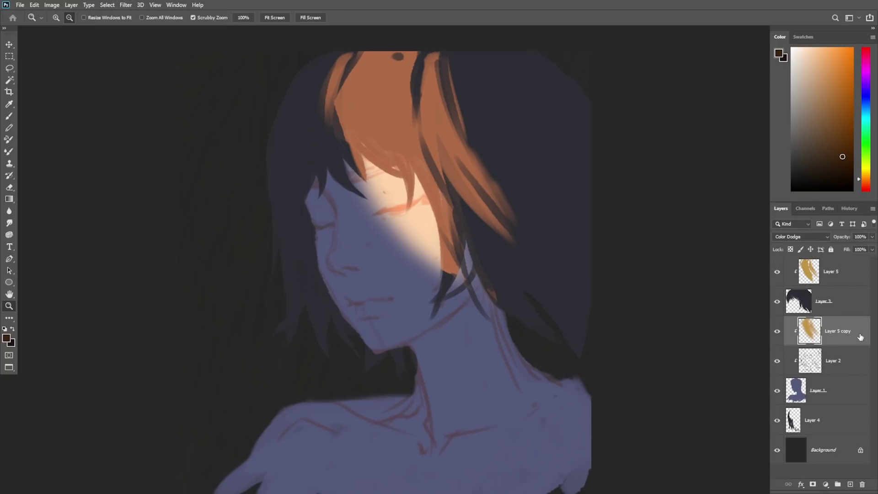
key("h")
double_click(808, 340)
left_click(509, 280)
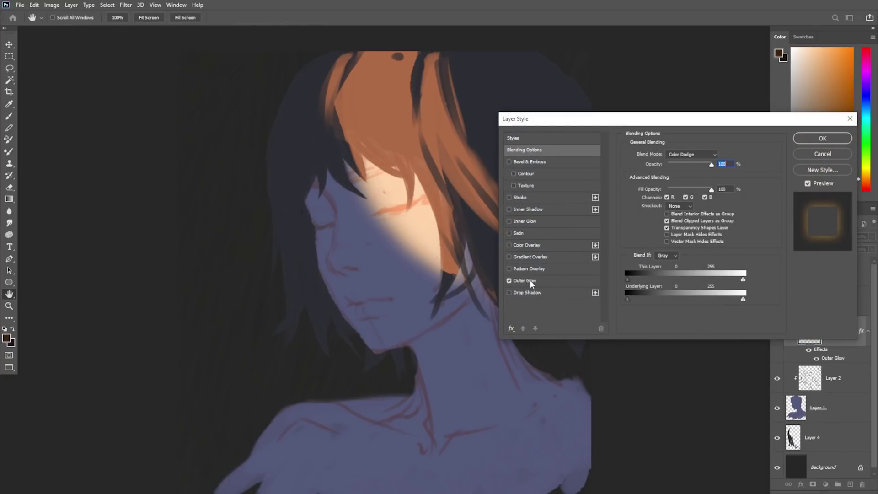
left_click(526, 280)
left_click(649, 186)
left_click(728, 343)
left_click_drag(691, 238, 707, 230)
left_click(810, 227)
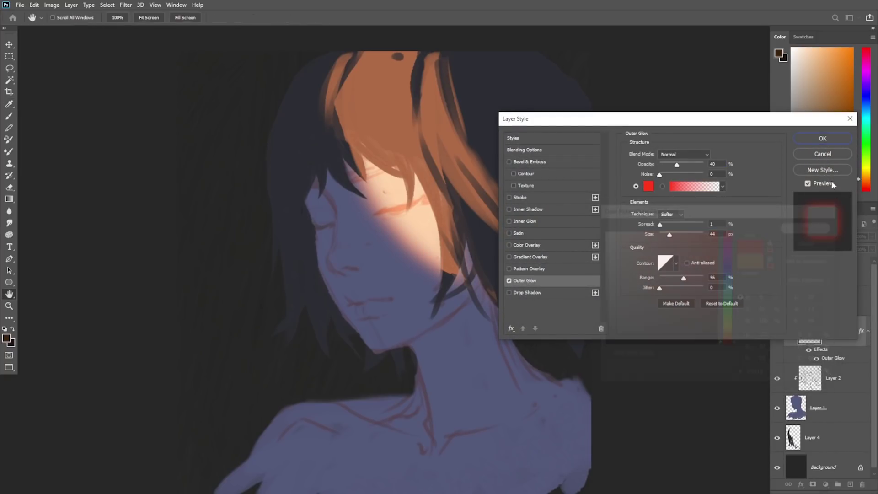
left_click(822, 139)
Step: Add an Outer Glow to the hair light on Layer 5 and shift its glow colour to orange
mouse_move(430, 296)
left_mouse_down()
mouse_move(380, 303)
mouse_move(463, 291)
left_mouse_up()
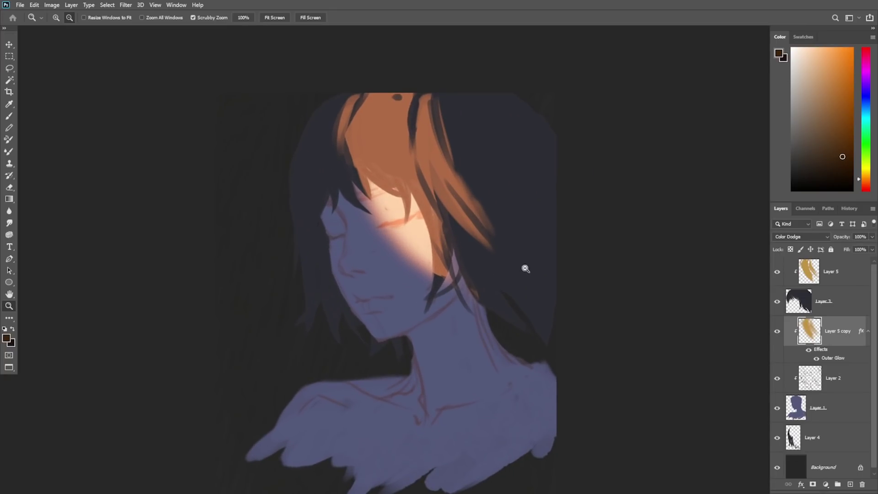
left_click_drag(448, 161, 463, 143)
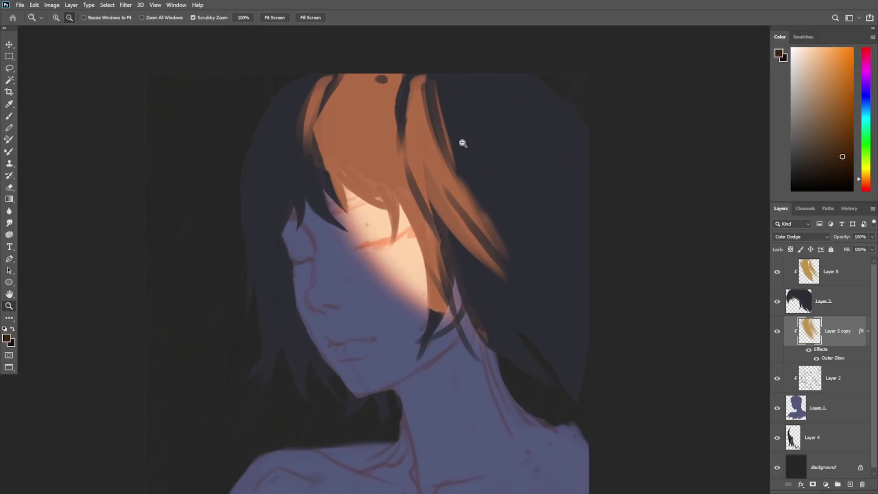
key("v")
left_click(435, 142, "ctrl")
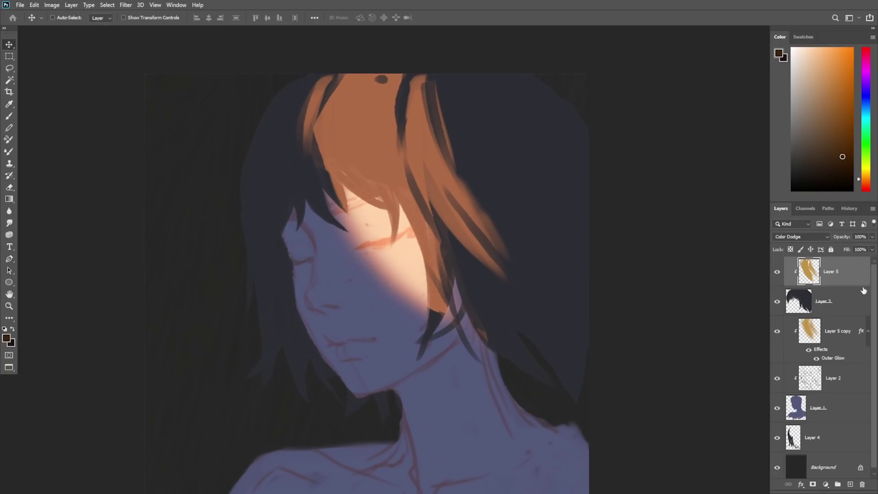
double_click(841, 278)
left_click(509, 281)
left_click(524, 280)
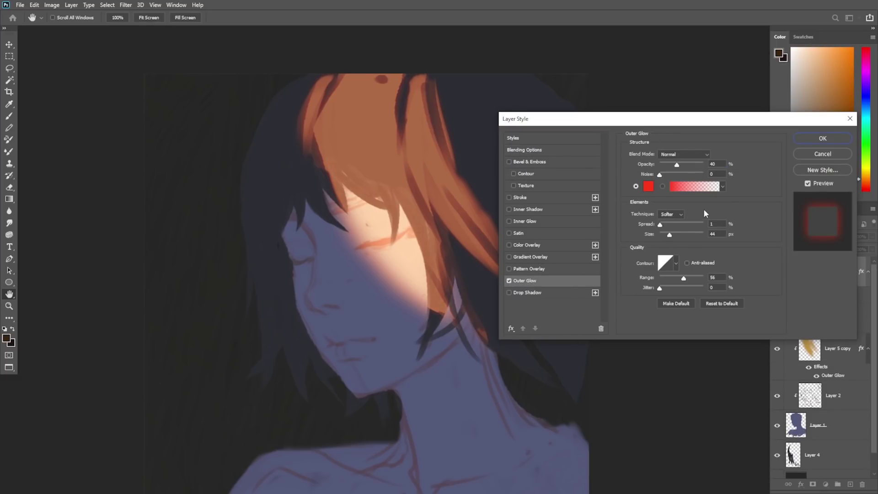
left_click(648, 186)
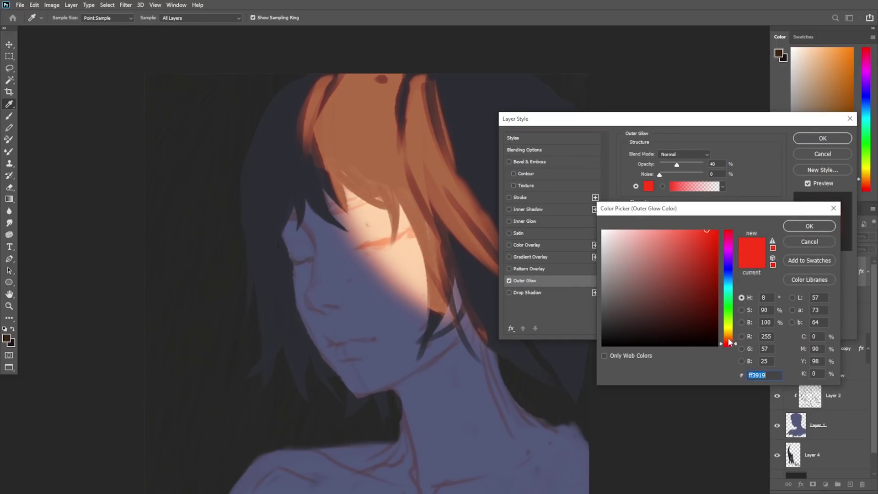
left_click_drag(729, 342, 730, 339)
left_click(806, 227)
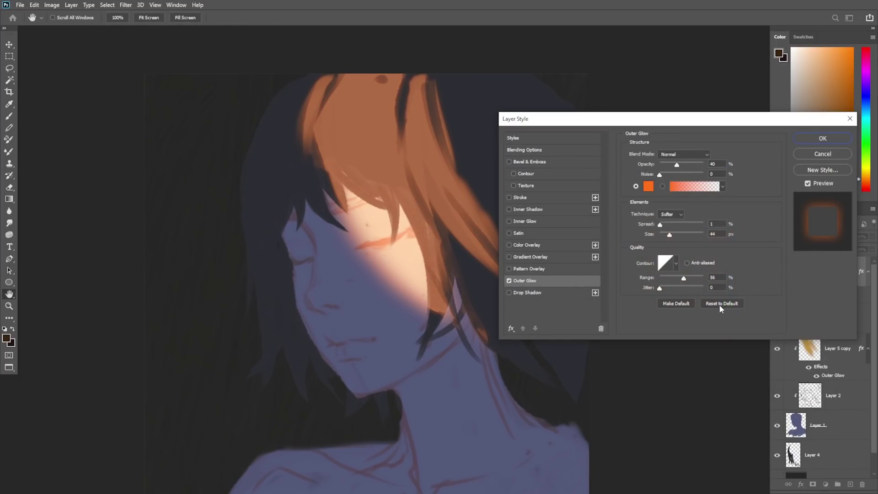
Step: Set the hair light's Outer Glow spread to 0% and size to 103 px, and apply the layer style
left_click(677, 234)
left_click(659, 224)
left_click(671, 234)
left_click_drag(671, 235, 677, 235)
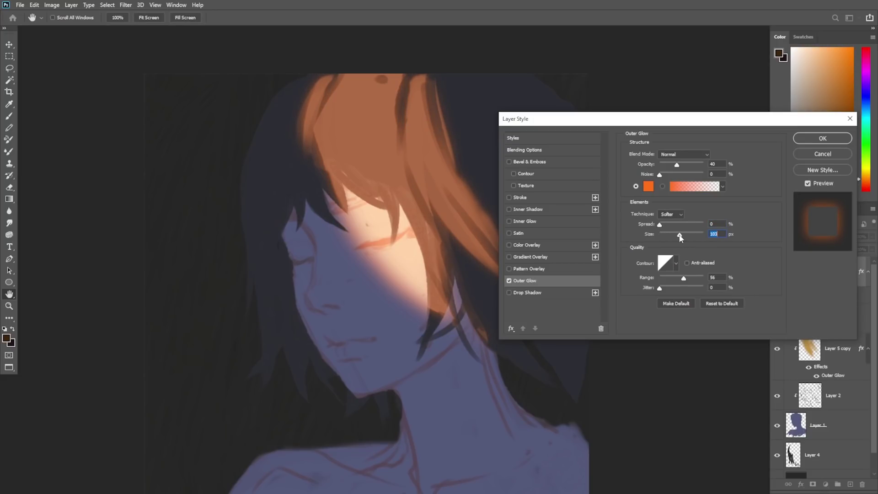
left_click(800, 143)
left_click_drag(501, 324, 479, 329)
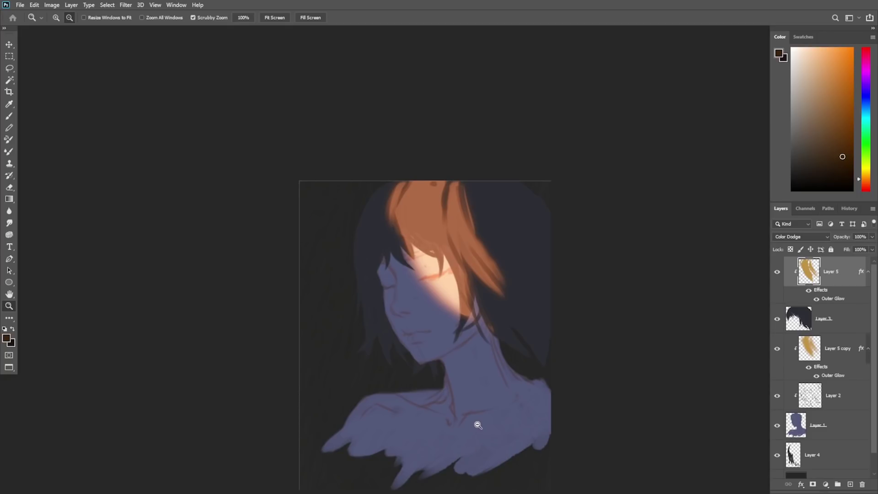
Step: On Layer 3, the hair, set up a 124 px brush from the Dao_3 preset numbered 39 and sample the dark hair colour
mouse_move(469, 445)
left_mouse_down()
mouse_move(492, 418)
mouse_move(478, 429)
mouse_move(481, 422)
left_mouse_up()
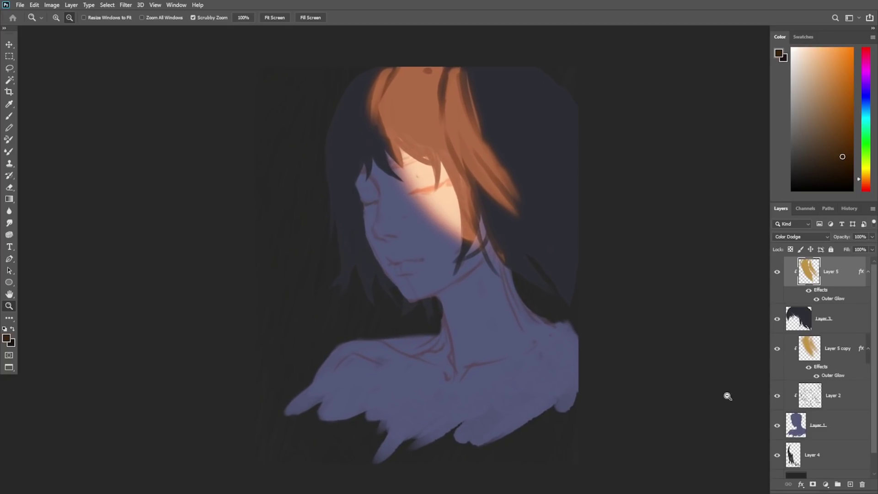
left_click(836, 325)
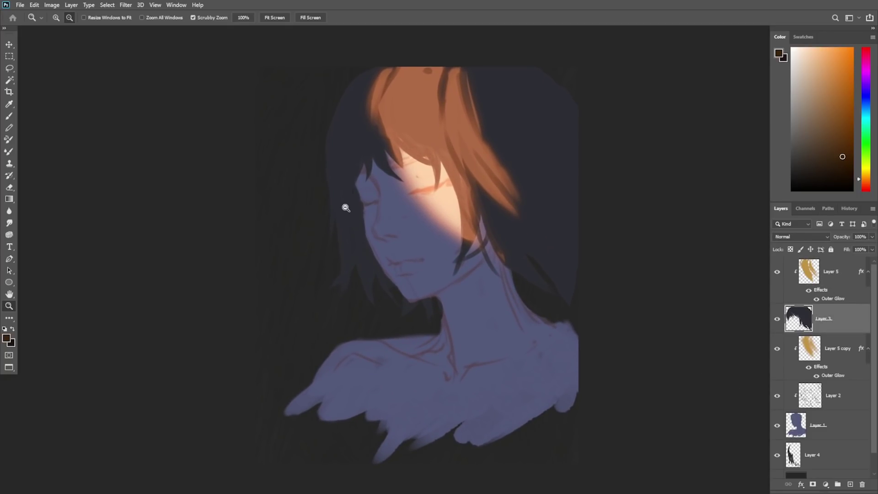
key("v")
key("b")
right_click(347, 193)
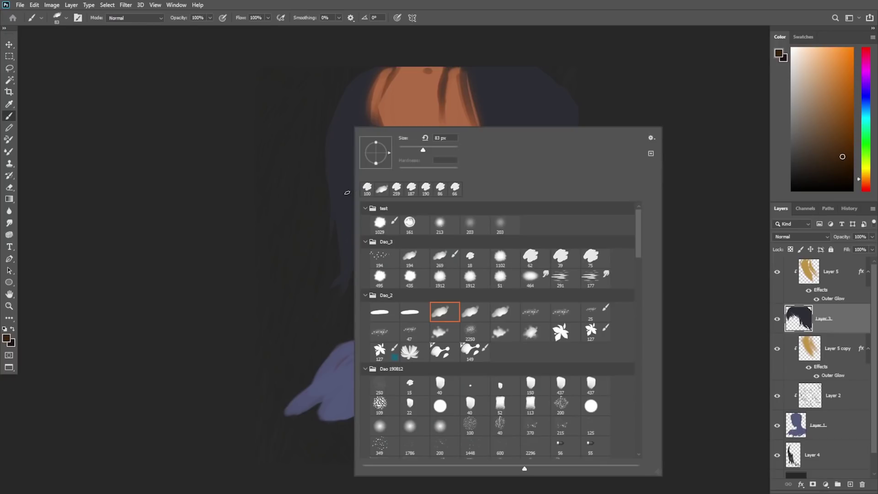
left_click(569, 258)
left_click(333, 141, "alt")
right_click(358, 133)
left_click(440, 150)
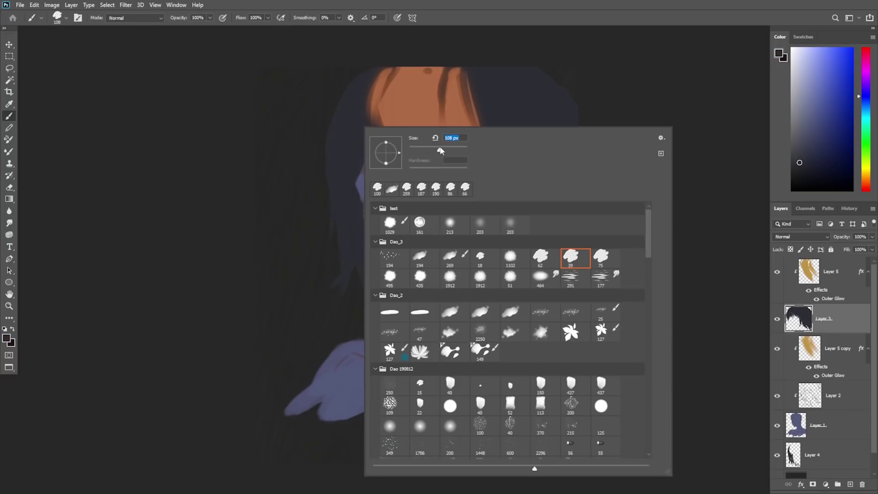
left_click(335, 142)
Step: Paint dark windblown strands flaring outward from the hair beside the face's far side
mouse_move(326, 170)
left_mouse_down()
mouse_move(286, 172)
mouse_move(275, 196)
mouse_move(258, 199)
left_mouse_up()
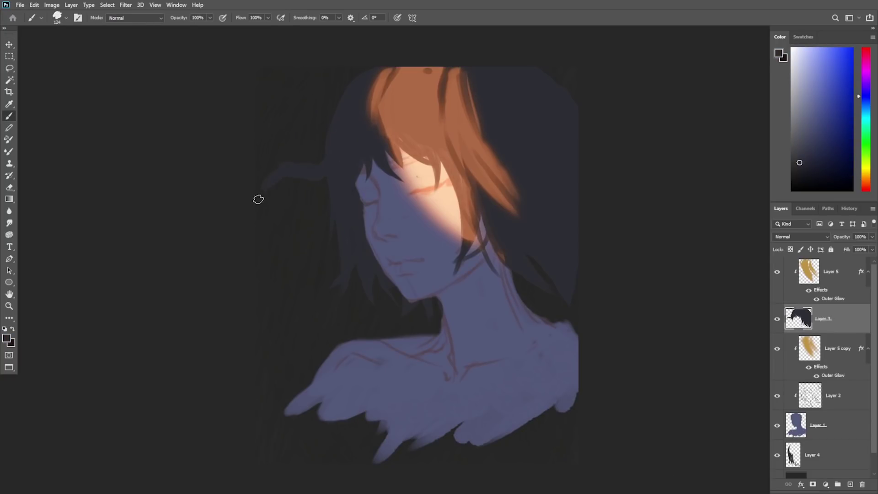
left_click_drag(298, 174, 266, 175)
key("z")
left_click_drag(332, 174, 350, 169)
key("b")
left_click_drag(327, 103, 303, 117)
left_click_drag(339, 76, 333, 96)
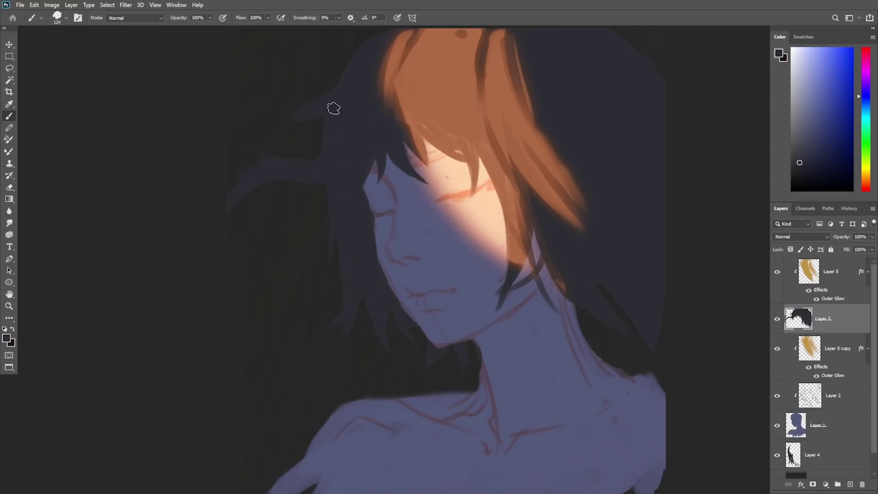
Step: Extend the flaring hair with more lower strands and refine their pointed tips by alternating painting and erasing
key("e")
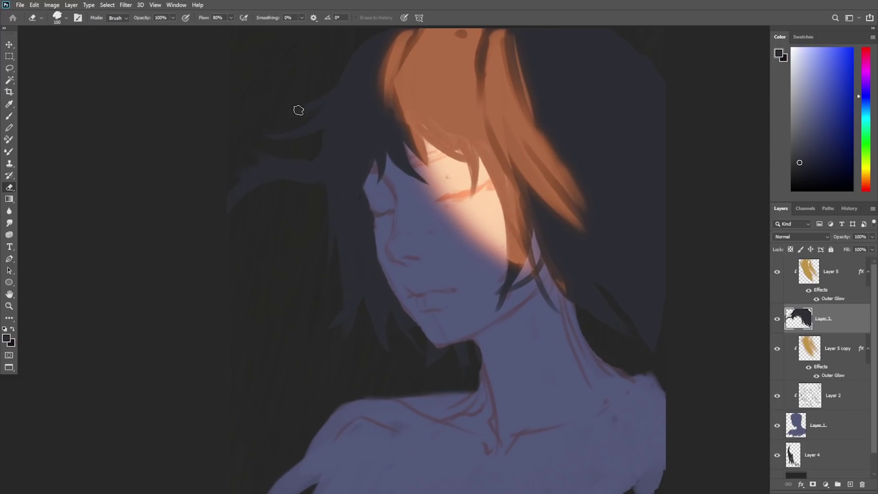
key("b")
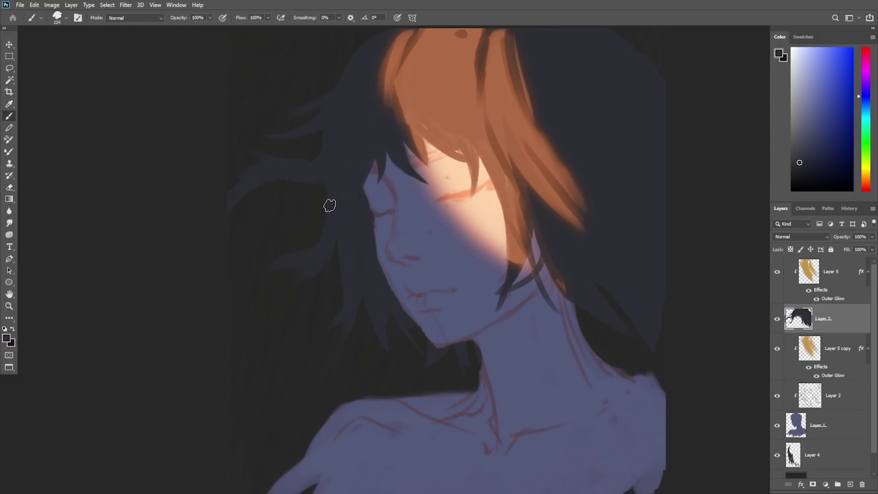
mouse_move(334, 177)
left_mouse_down()
mouse_move(240, 267)
mouse_move(274, 260)
mouse_move(247, 306)
left_mouse_up()
left_click_drag(336, 213, 241, 272)
key("e")
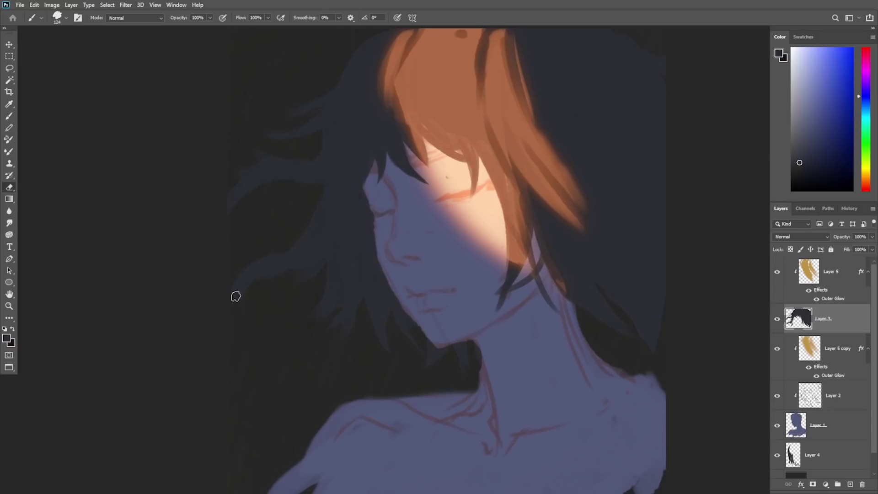
key("b")
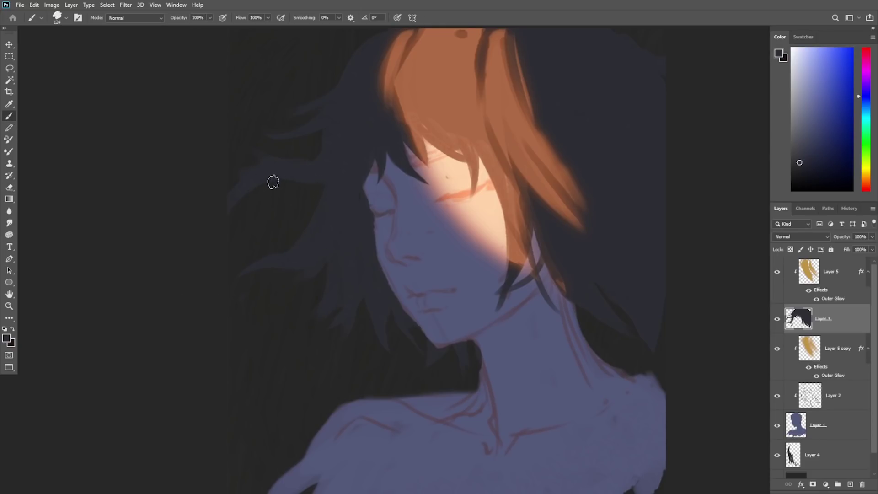
key("e")
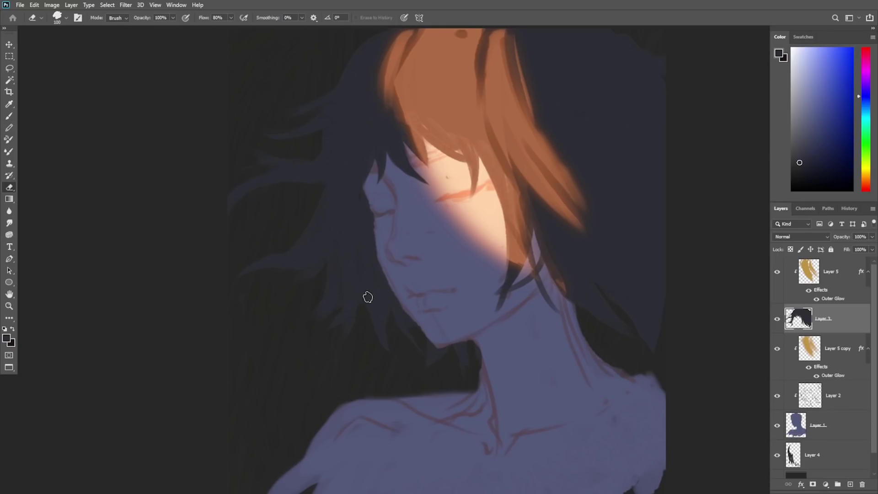
key("b")
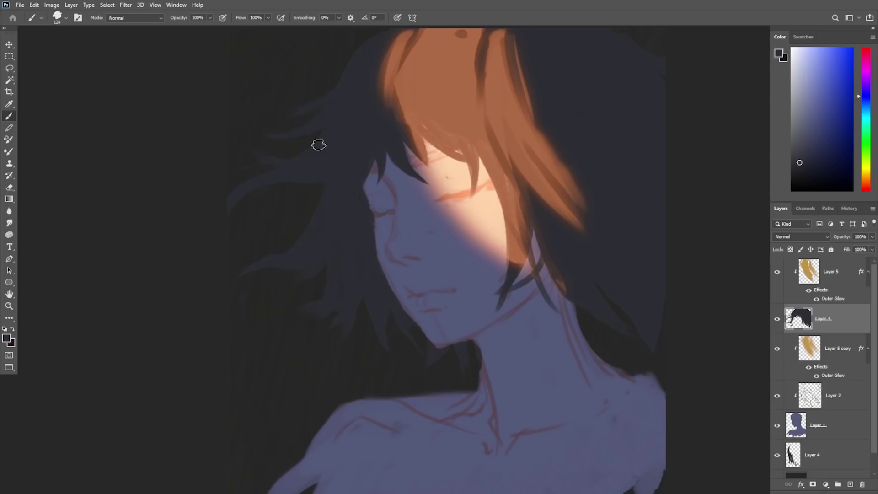
key("e")
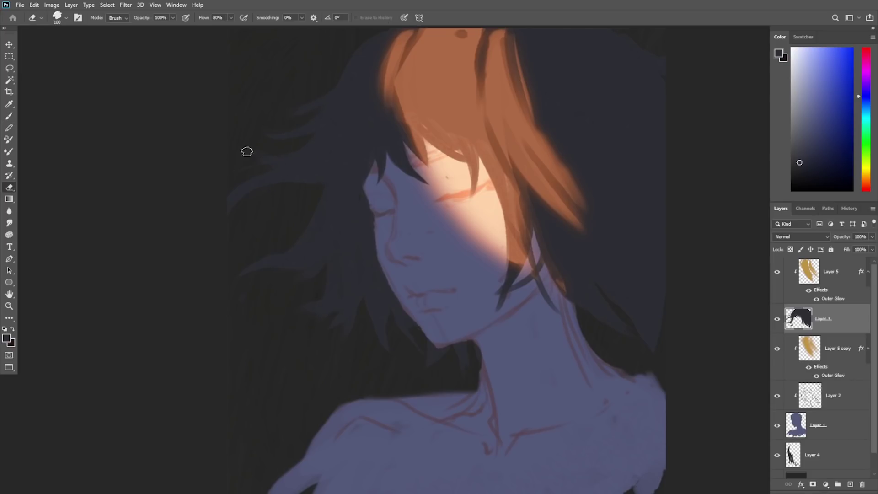
Step: On Layer 1, sample the blue skin colour and fill out the near shoulder up to the canvas edge
key("z")
left_click_drag(525, 425, 470, 349)
key("v")
left_click(631, 343, "ctrl")
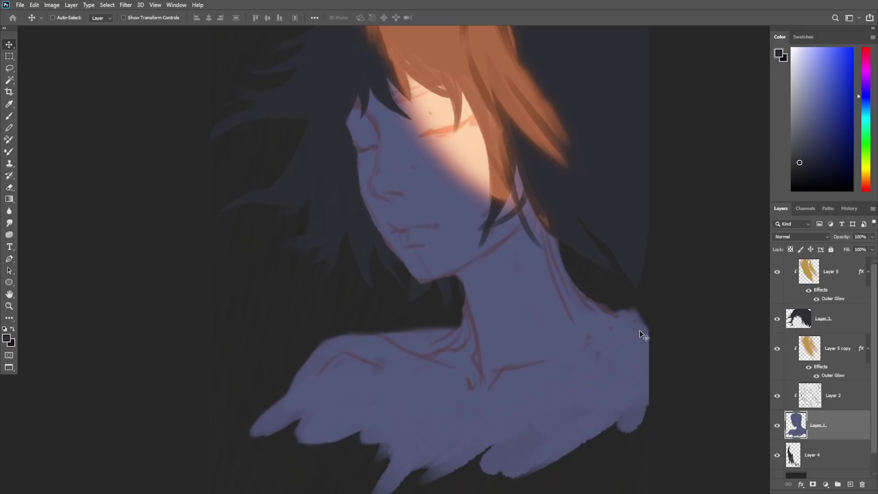
key("b")
left_click(623, 328, "alt")
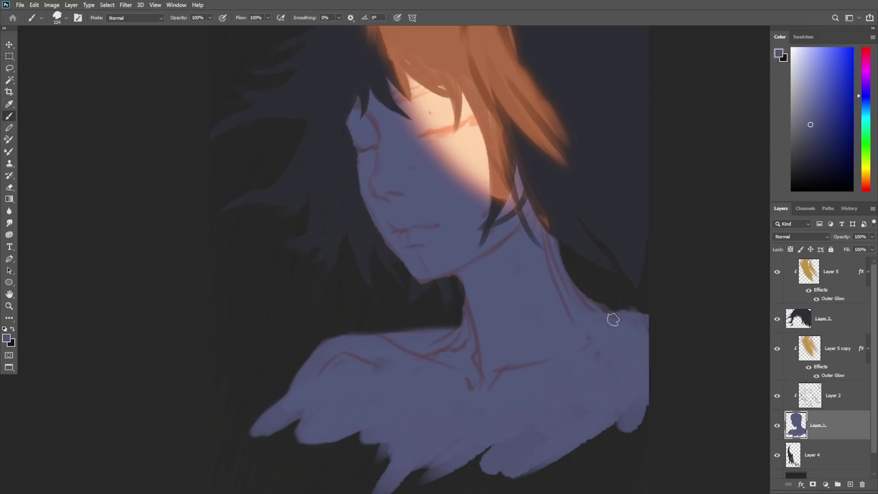
left_click_drag(612, 317, 638, 349)
Step: Add a new layer clipped to Layer 1 and paint muted purple shadows under the jaw and along the neck
left_click(850, 484)
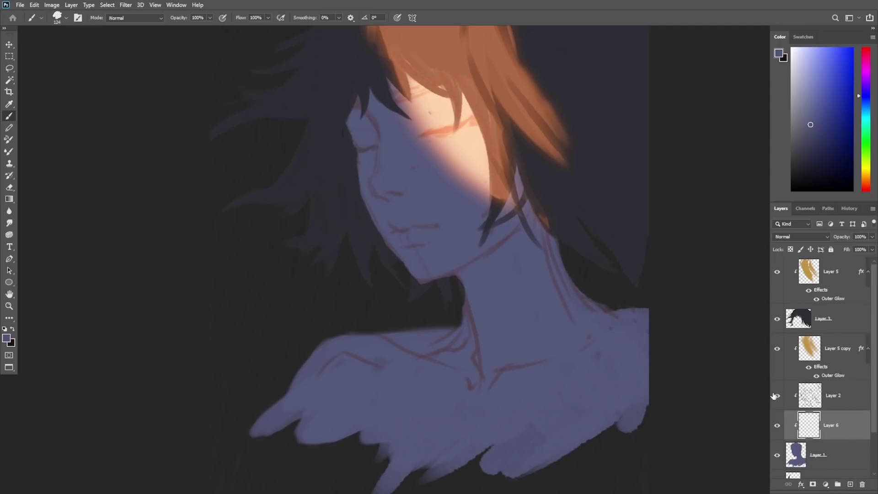
right_click(485, 252)
left_click(475, 320, "alt")
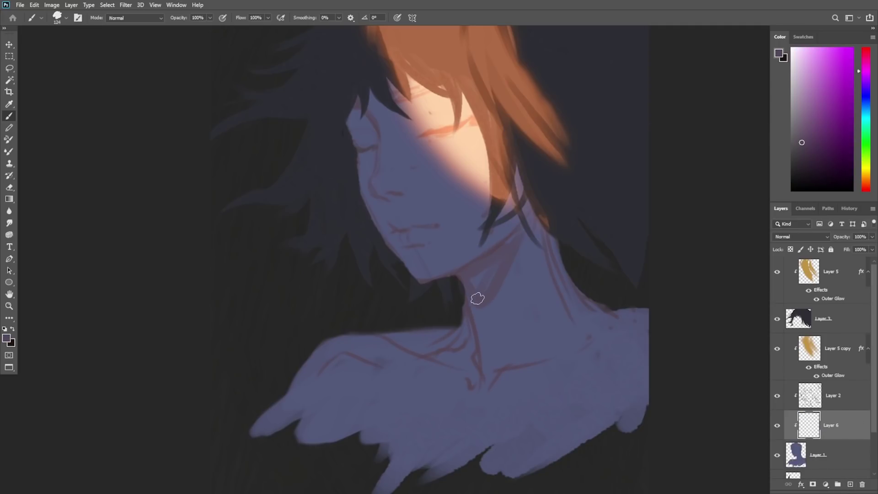
left_click_drag(478, 299, 492, 263)
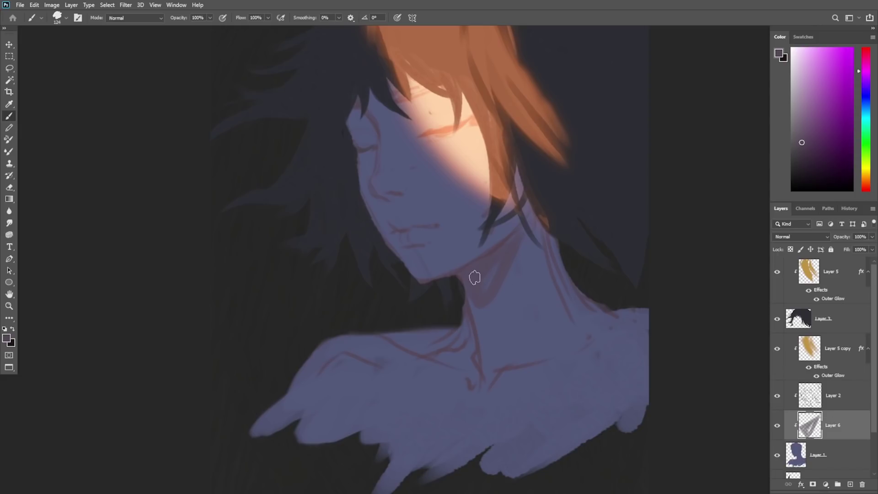
left_click_drag(535, 221, 574, 295)
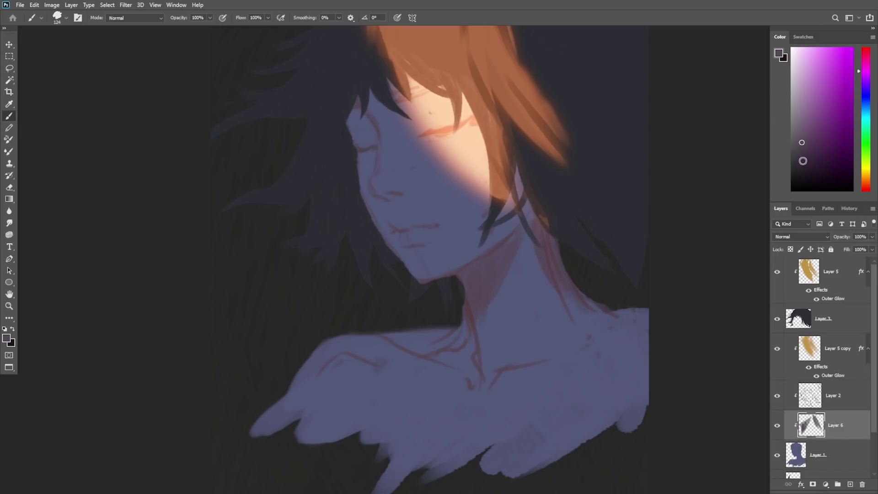
Step: Try a darker purple shadow along the jawline and undo it
left_click(801, 165)
key("ctrl+z")
left_click_drag(451, 283, 552, 207)
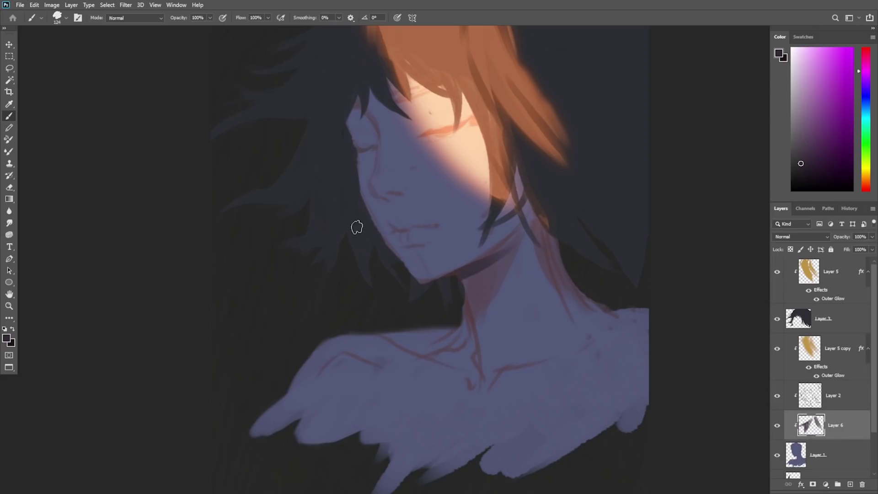
key("ctrl+z")
Step: Sample a muted purple from the face and shade under the nose, around the far eye socket and across the cheek
left_click(385, 194, "alt")
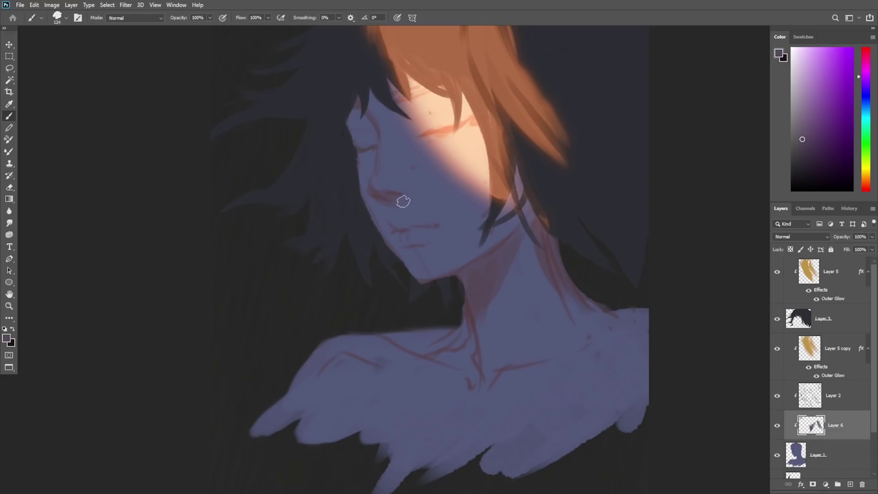
mouse_move(405, 208)
left_mouse_down()
mouse_move(380, 197)
mouse_move(394, 204)
left_mouse_up()
mouse_move(353, 114)
left_mouse_down()
mouse_move(376, 149)
mouse_move(378, 139)
mouse_move(345, 161)
left_mouse_up()
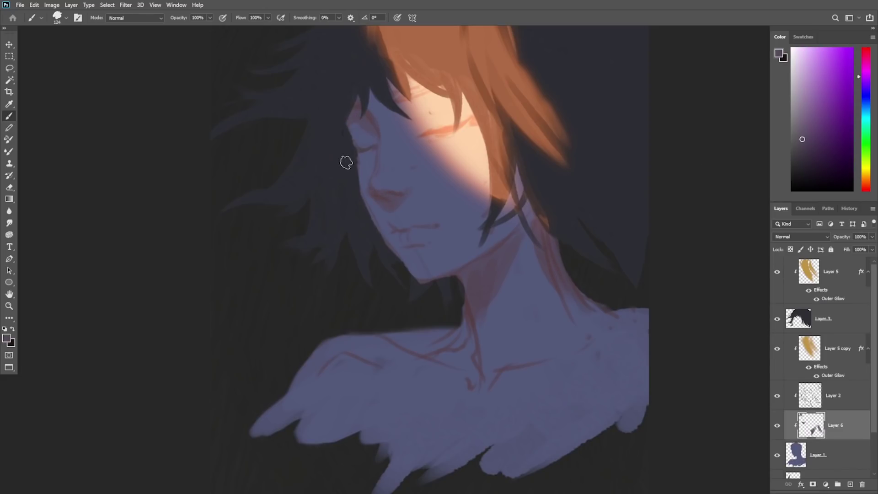
mouse_move(366, 104)
left_mouse_down()
mouse_move(388, 149)
mouse_move(385, 163)
mouse_move(390, 157)
mouse_move(404, 172)
mouse_move(392, 153)
mouse_move(411, 163)
left_mouse_up()
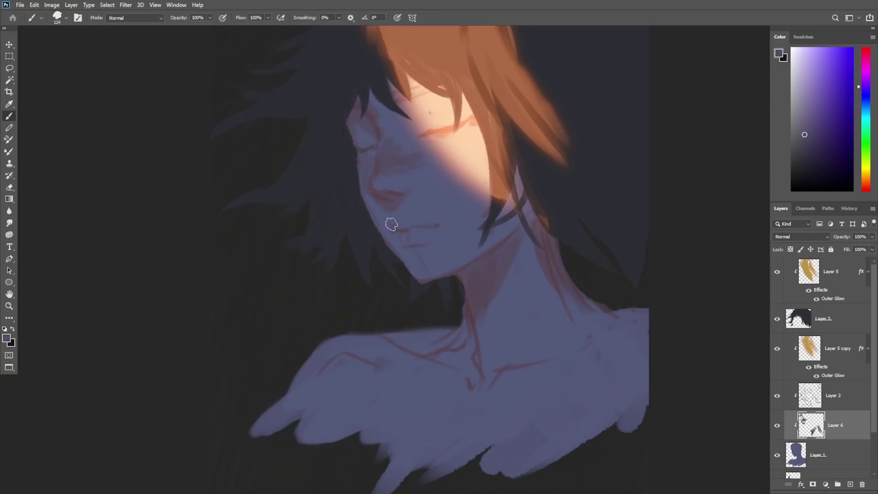
Step: Block in the lips with muted purple and blend the surrounding chin area with sampled skin tones
mouse_move(393, 224)
left_mouse_down()
mouse_move(431, 227)
mouse_move(399, 243)
mouse_move(440, 227)
left_mouse_up()
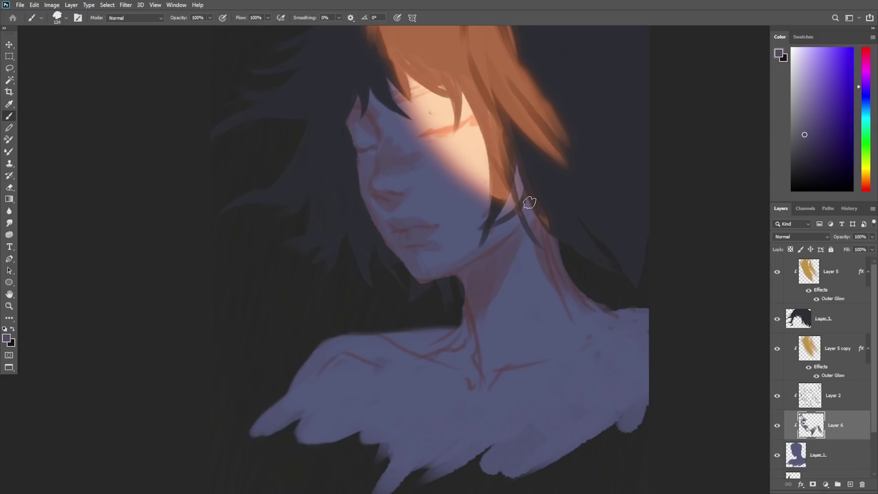
left_click(446, 238, "alt")
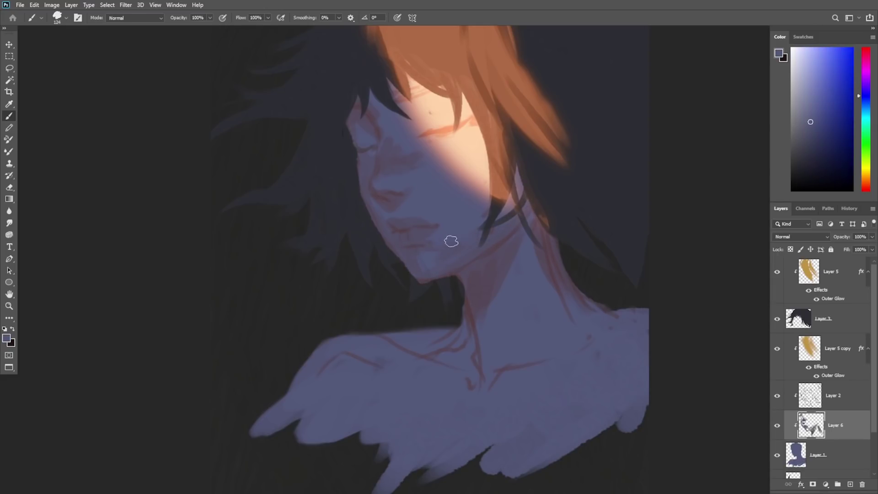
left_click(430, 255, "alt")
Step: Sample the reddish purple under the nose and deepen the far eye, brow area and lips with it
left_click(386, 202, "alt")
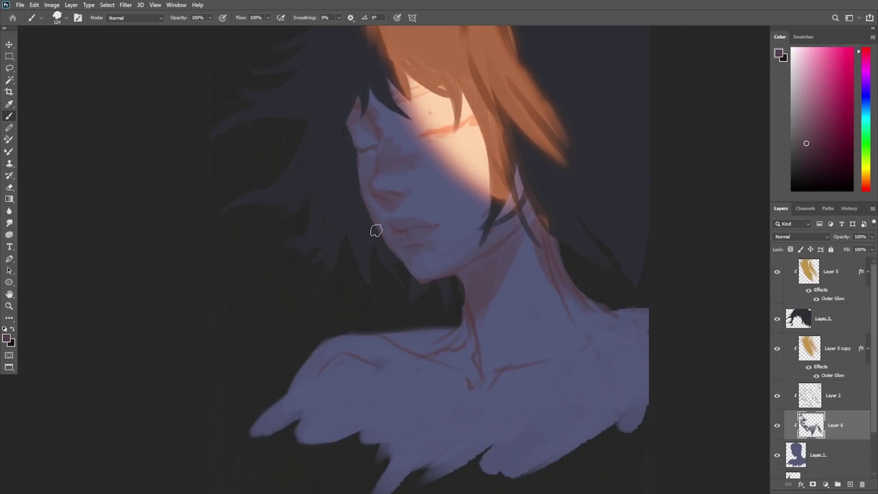
mouse_move(359, 156)
left_mouse_down()
mouse_move(383, 149)
mouse_move(361, 152)
left_mouse_up()
key("ctrl+z")
key("ctrl+z")
left_click_drag(350, 122, 379, 125)
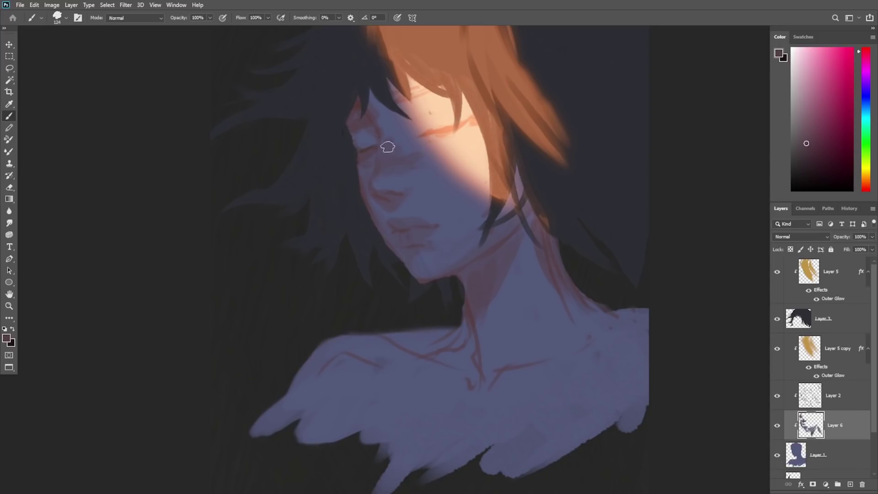
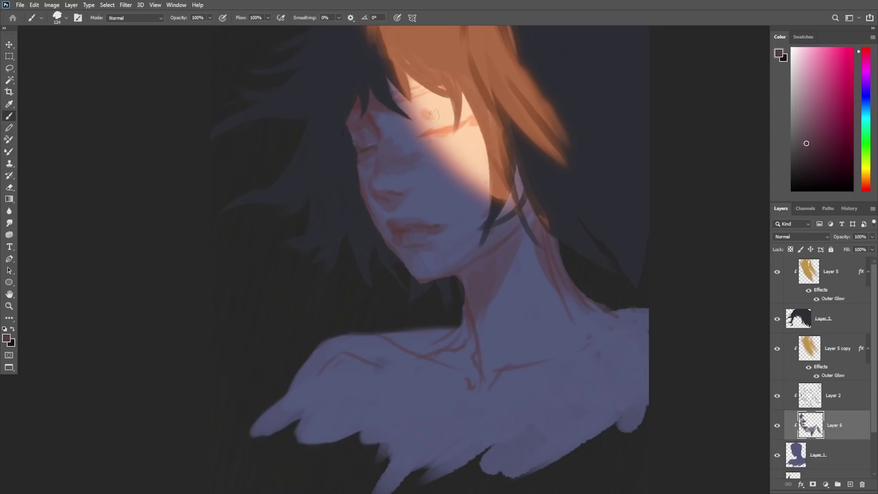
Step: Hide Layer 5 copy, the face light, and shade and blend the near eye socket with sampled skin tones on Layer 6
key("ctrl+z")
mouse_move(424, 114)
left_mouse_down()
mouse_move(420, 128)
mouse_move(437, 111)
left_mouse_up()
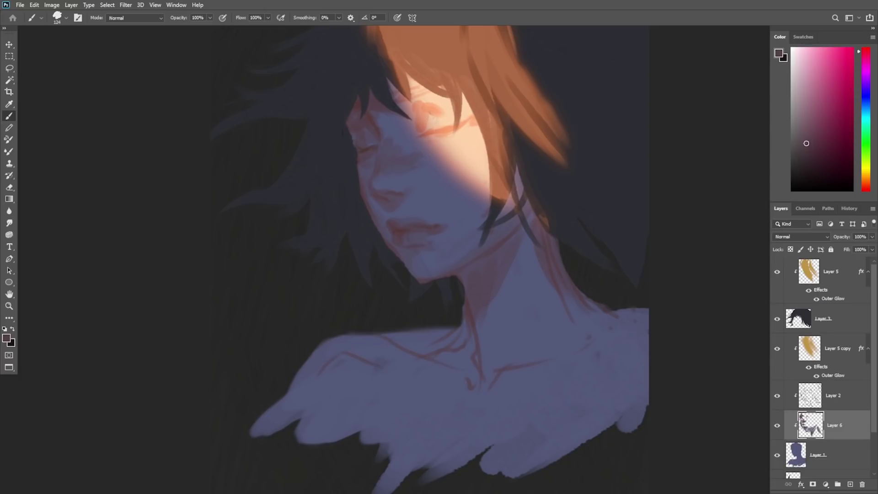
key("ctrl+z")
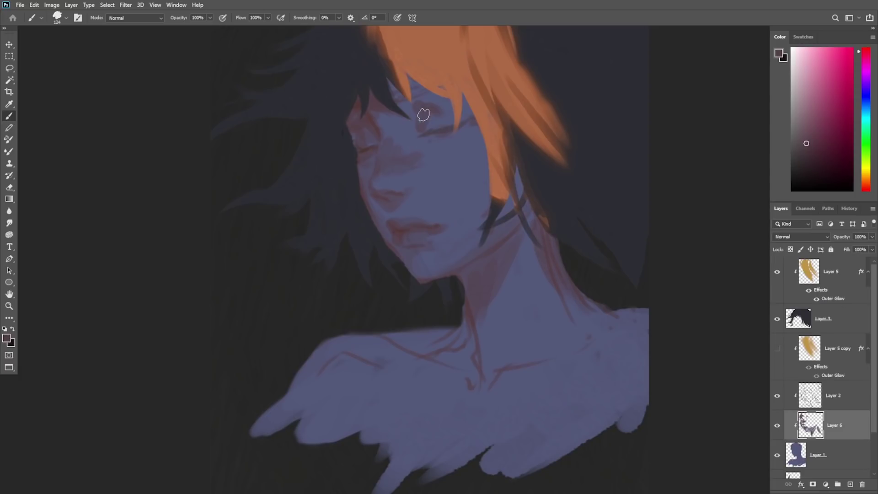
left_click(420, 118, "alt")
left_click(438, 119, "alt")
mouse_move(430, 116)
left_mouse_down()
mouse_move(424, 120)
mouse_move(424, 109)
mouse_move(444, 103)
left_mouse_up()
left_click(429, 104, "alt")
left_click(423, 108, "alt")
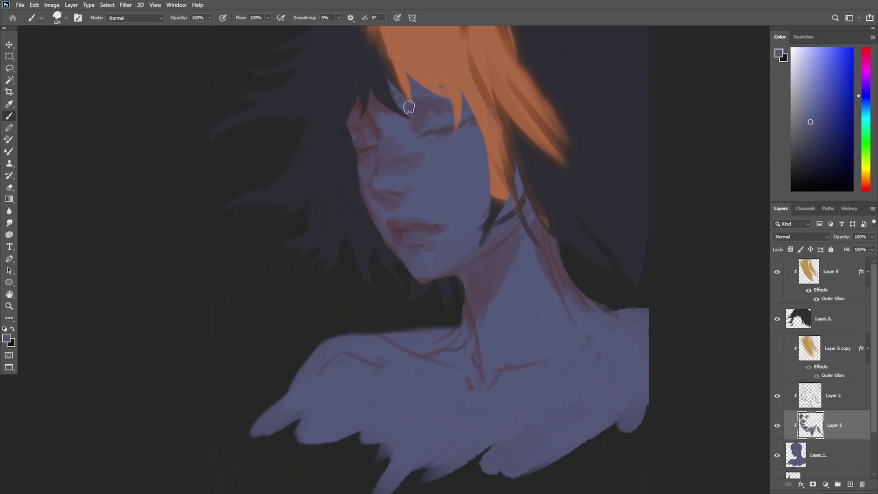
Step: Paint a dark shadow on the forehead beneath the fringe and blend it towards the near eye with sampled tones
left_click(500, 217, "alt")
left_click_drag(398, 93, 430, 92)
left_click(420, 101, "alt")
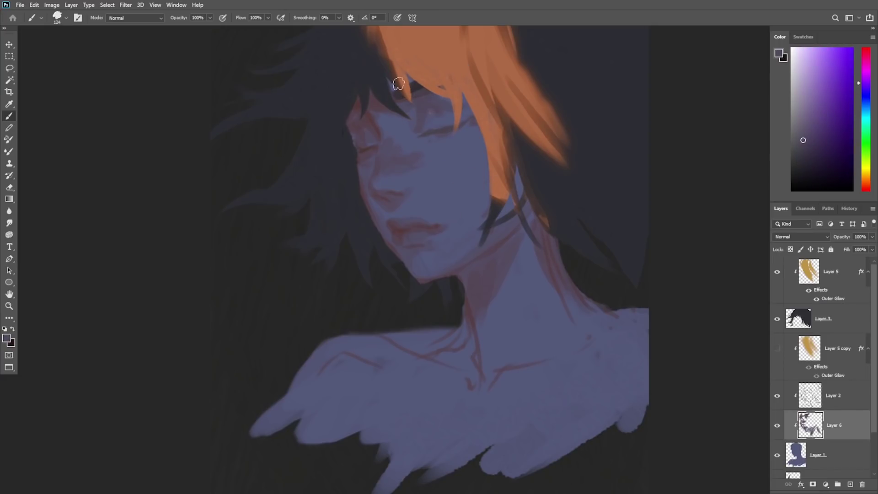
left_click(394, 88, "alt")
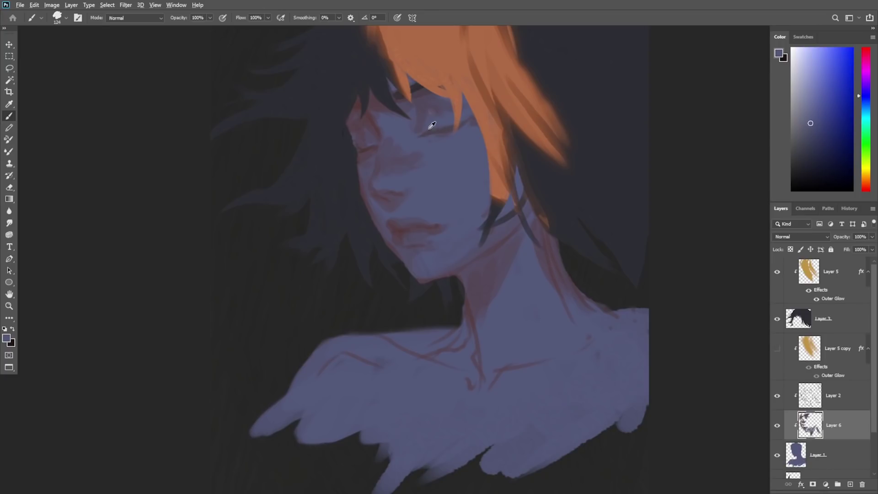
left_click(429, 105, "alt")
left_click(435, 103)
Step: Hide Layer 5, the hair light, and paint a curved dark strand across the cheek on Layer 3 with the sampled hair colour
key("v")
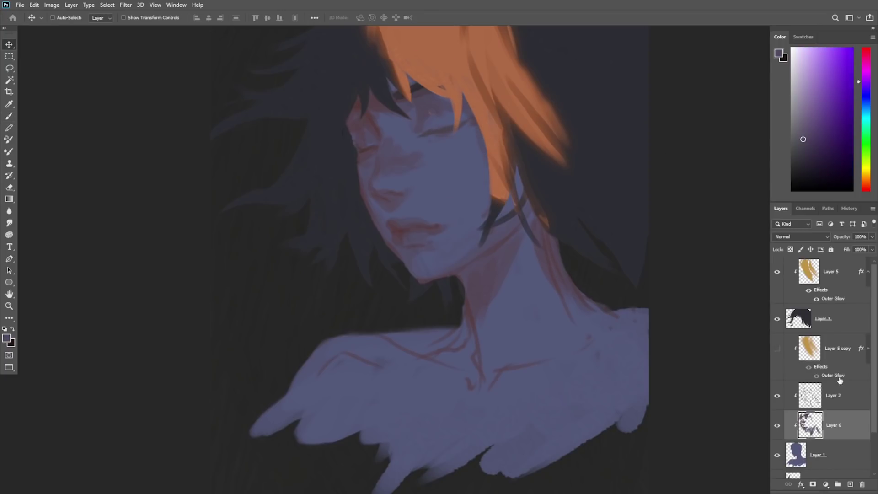
left_click(833, 320)
key("b")
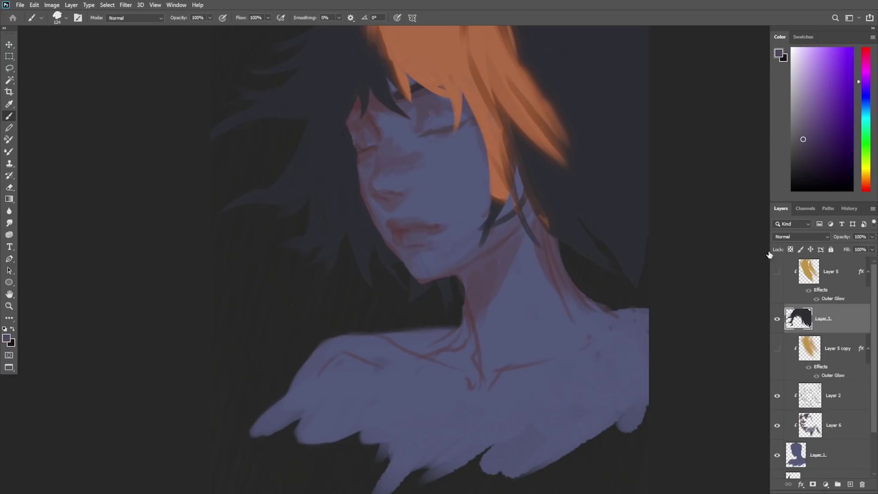
key("e")
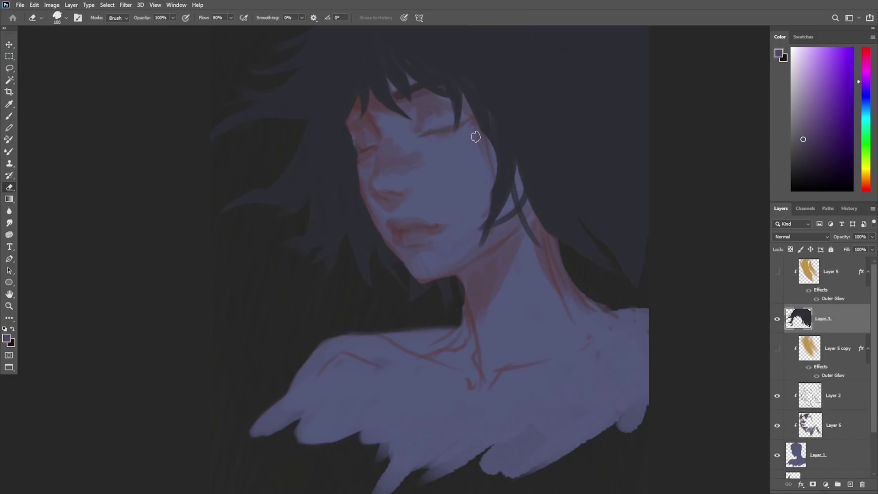
key("b")
left_click(507, 142, "alt")
left_click_drag(495, 161, 472, 186)
key("ctrl+z")
mouse_move(489, 134)
left_mouse_down()
mouse_move(438, 187)
mouse_move(475, 179)
mouse_move(449, 194)
left_mouse_up()
Step: Erase the old strand tips along the jaw and reshape the tapered hair strands beside the ear and neck
right_click(511, 119)
key("e")
left_click_drag(499, 175, 467, 231)
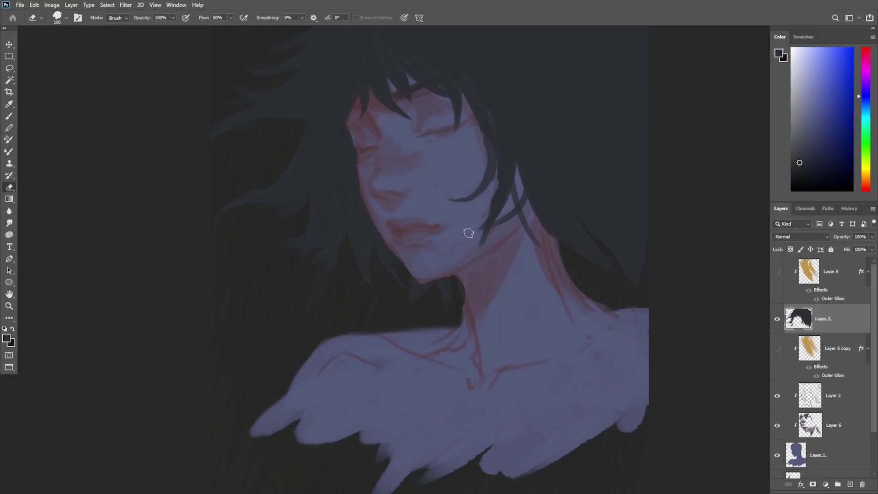
mouse_move(487, 198)
left_mouse_down()
mouse_move(480, 243)
mouse_move(488, 237)
left_mouse_up()
key("b")
left_click_drag(497, 178, 493, 196)
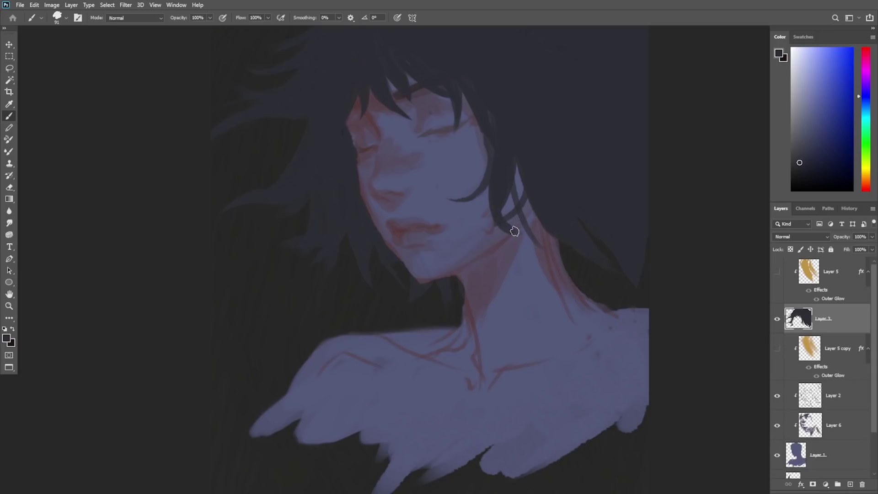
key("e")
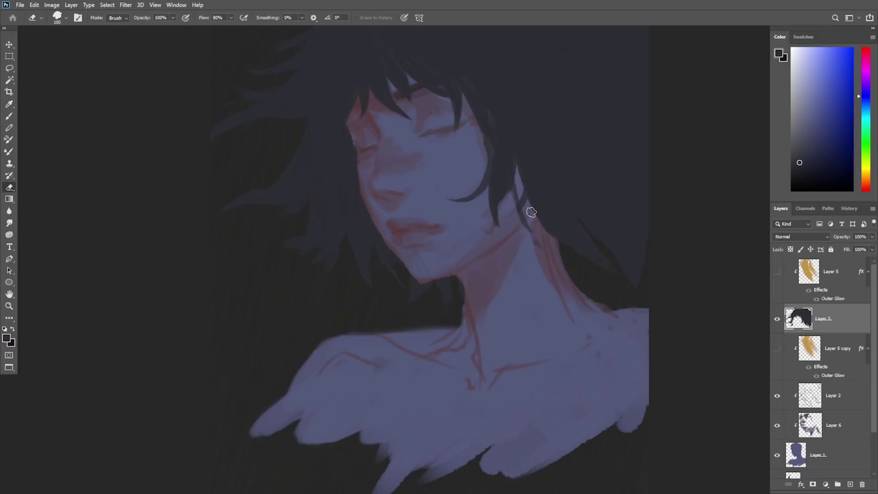
key("b")
left_click_drag(521, 140, 539, 194)
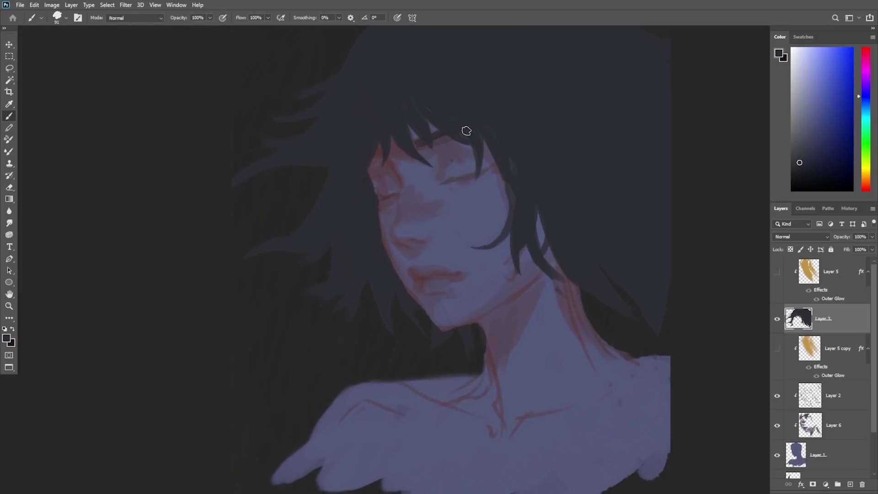
Step: Repaint the fringe over the far side of the forehead as a solid dark sweep, erasing a small gap in it
key("e")
key("b")
mouse_move(383, 139)
left_mouse_down()
mouse_move(386, 123)
mouse_move(360, 180)
mouse_move(380, 165)
left_mouse_up()
key("e")
mouse_move(417, 129)
left_mouse_down()
mouse_move(425, 161)
mouse_move(428, 151)
mouse_move(399, 175)
left_mouse_up()
key("b")
key("ctrl+z")
left_click_drag(430, 126, 388, 161)
key("e")
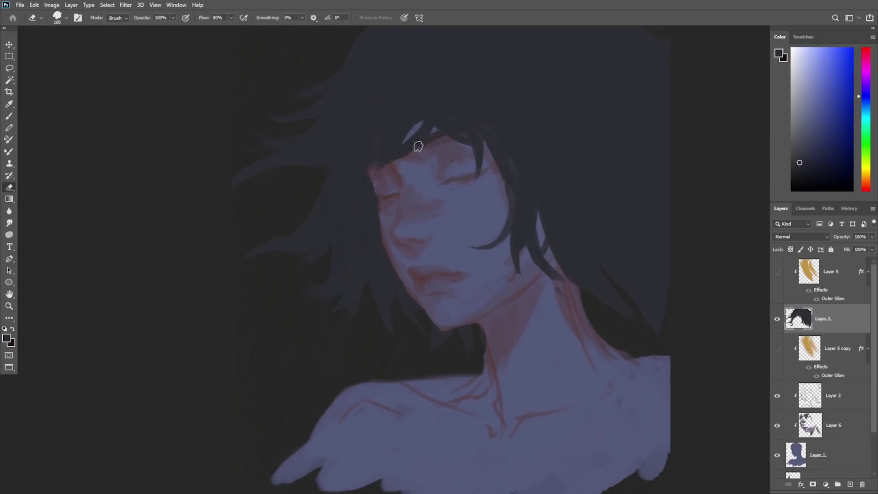
Step: Paint pointed dark fringe strands hanging above the near eye and trim their edges with the eraser
mouse_move(450, 129)
left_mouse_down()
mouse_move(464, 131)
mouse_move(467, 143)
mouse_move(452, 149)
left_mouse_up()
key("b")
left_click_drag(462, 115, 449, 154)
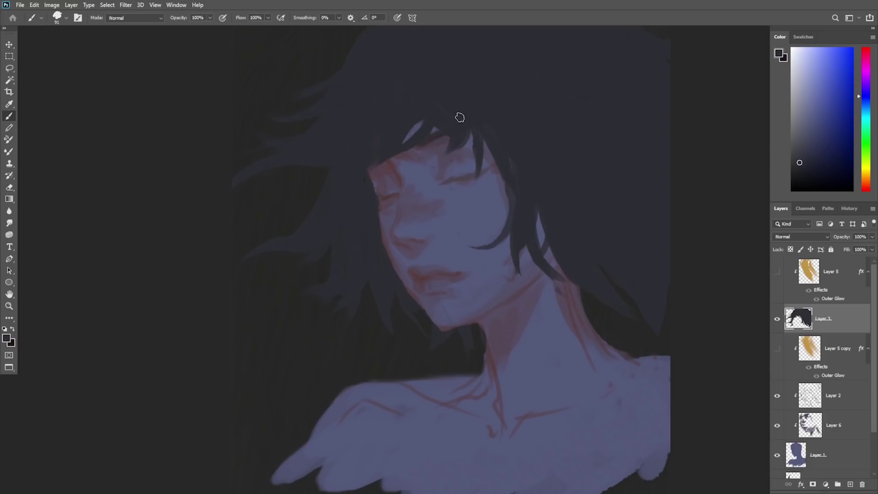
key("e")
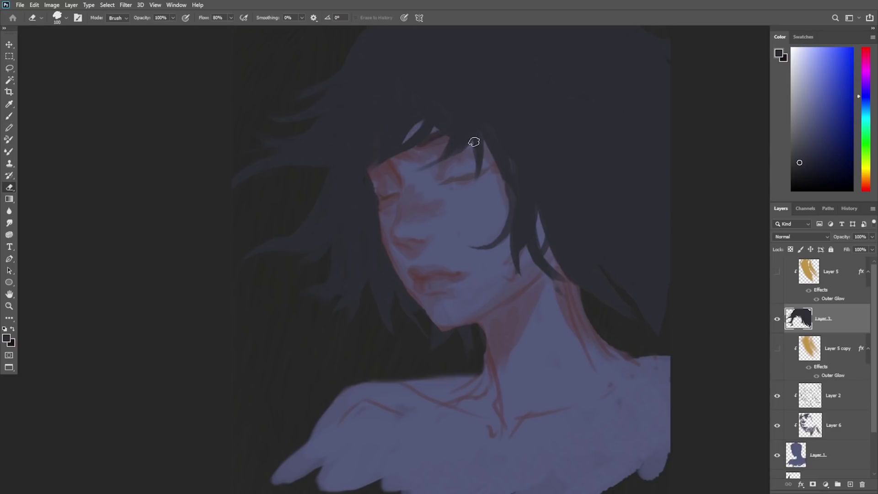
Step: Select Layer 6 and show the Layer 5 copy and Layer 5 light layers again
left_click_drag(519, 371, 490, 330)
left_click(478, 308, "ctrl")
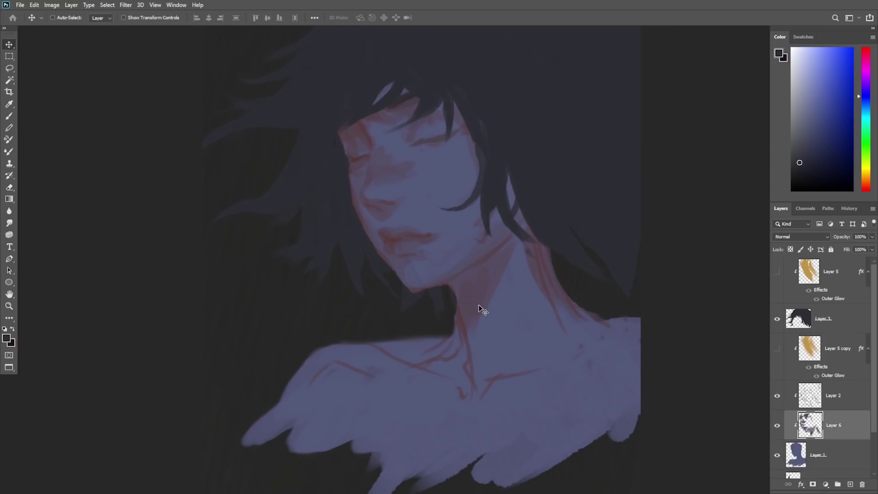
left_click(776, 348)
left_click(777, 271)
key("b")
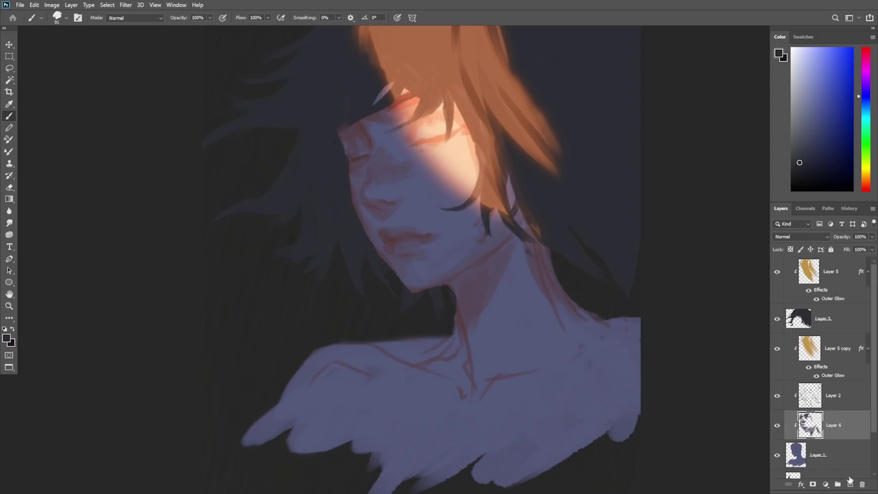
Step: Add a new clipped layer above Layer 6, choose the soft round brush at 369 px and pick a very dark red
left_click(850, 486)
right_click(485, 234)
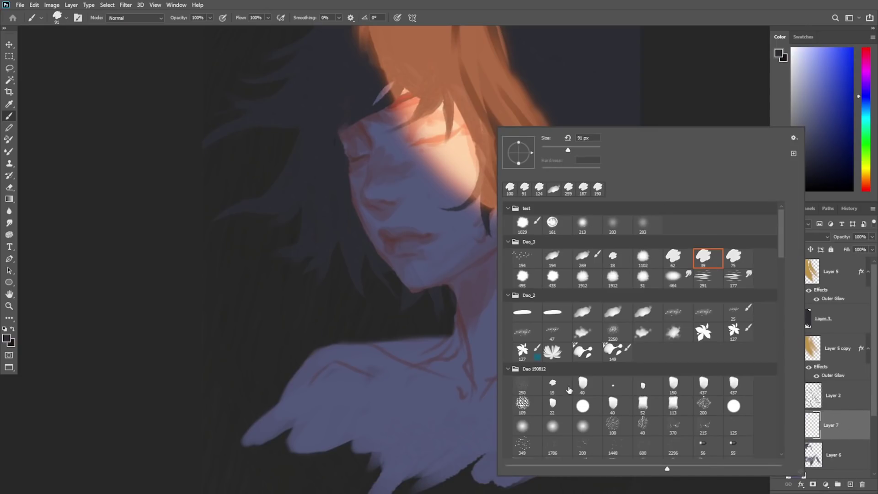
left_click(584, 429)
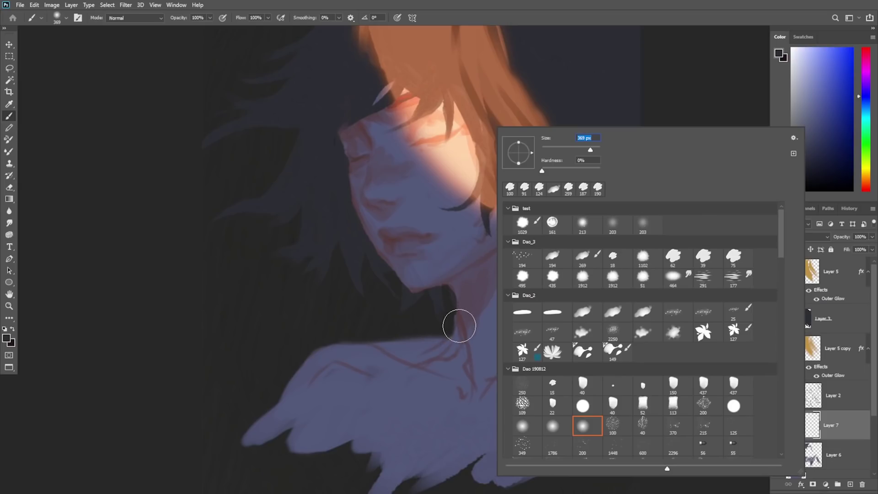
left_click(454, 292, "alt")
left_click_drag(454, 292, 494, 254)
key("ctrl+z")
left_click(806, 167)
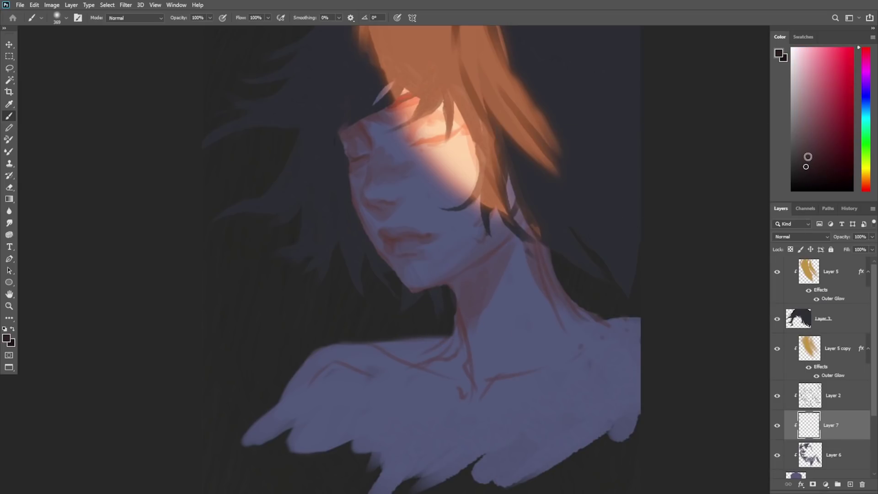
left_click_drag(419, 301, 497, 251)
key("ctrl+z")
left_click_drag(446, 295, 455, 358)
key("ctrl+z")
Step: Adjust the sketch lines on Layer 2 with Hue/Saturation, using saturation +67 and lightness -55
left_click(812, 389)
key("ctrl+u")
left_click_drag(663, 392, 638, 393)
left_click_drag(663, 369, 683, 369)
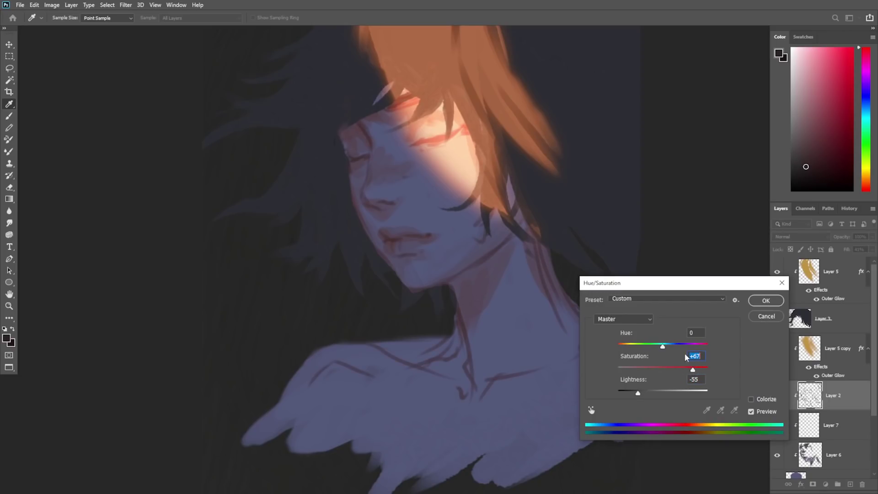
left_click(768, 301)
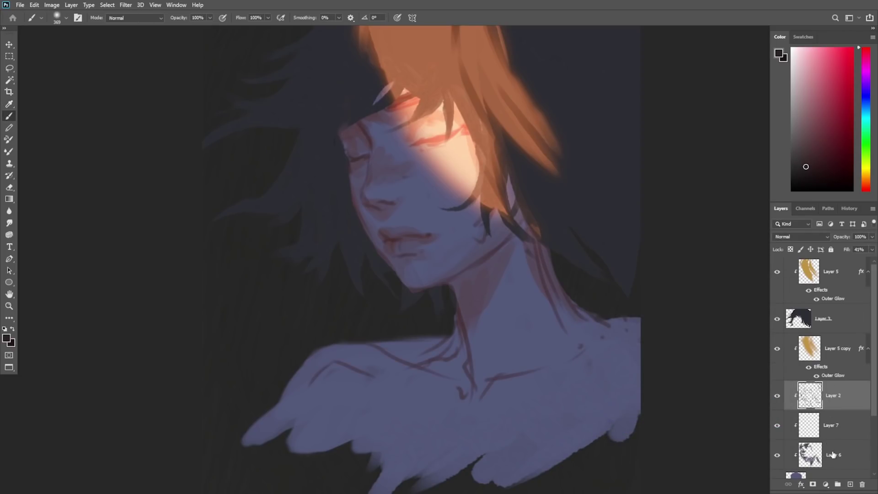
Step: Set Layer 2's blend mode to Multiply and raise the sketch lines' saturation and lightness with Hue/Saturation
left_click(811, 235)
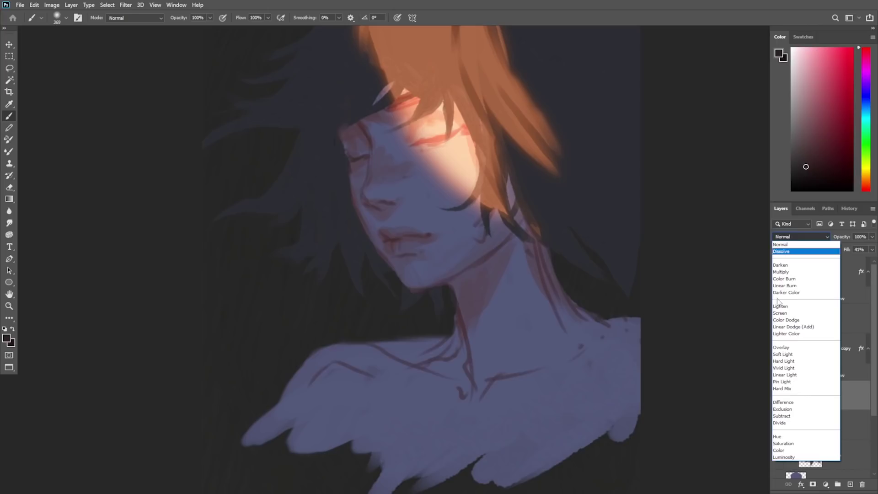
left_click(804, 272)
key("ctrl+u")
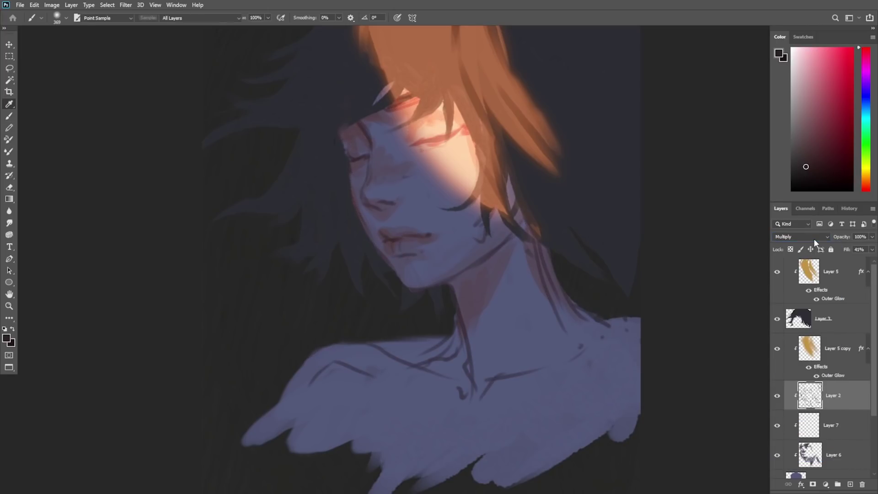
left_click_drag(663, 394, 670, 395)
left_click(769, 301)
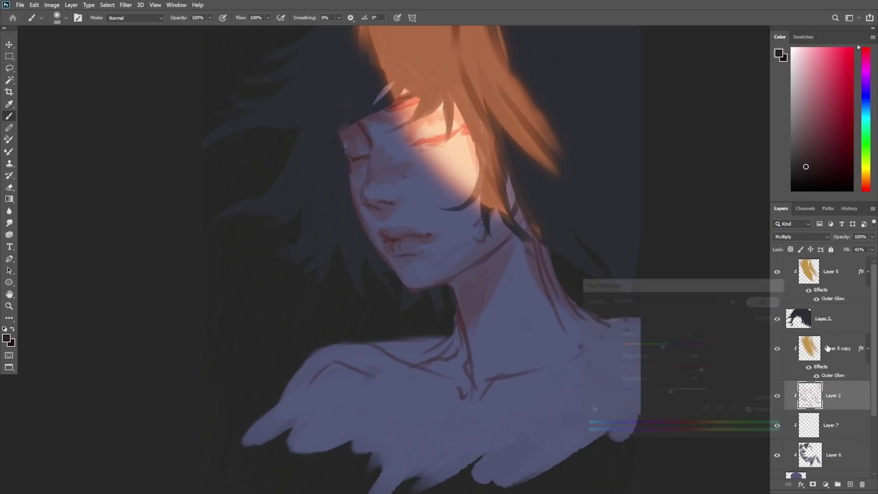
Step: Paint a soft dark shadow beneath the jaw and across the upper neck on Layer 7
left_click(848, 416)
left_click_drag(448, 299, 466, 283)
key("ctrl+z")
left_click_drag(419, 301, 535, 229)
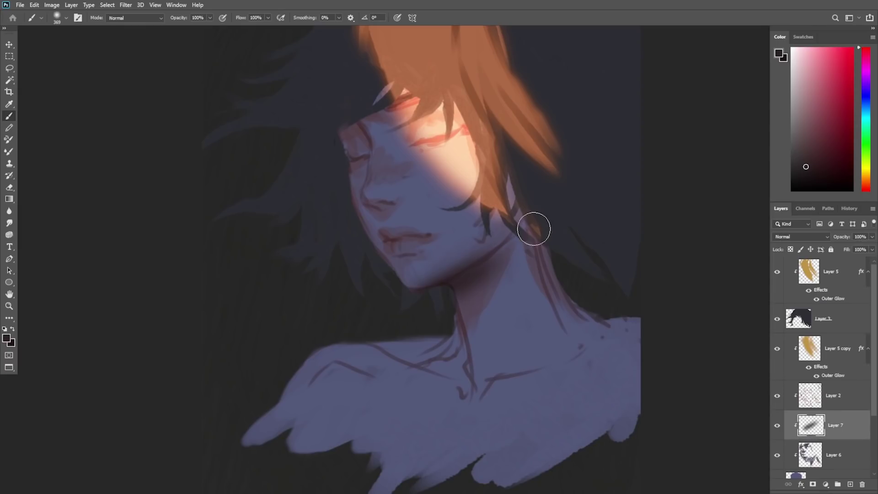
key("ctrl+z")
mouse_move(430, 288)
left_mouse_down()
mouse_move(551, 208)
mouse_move(485, 263)
left_mouse_up()
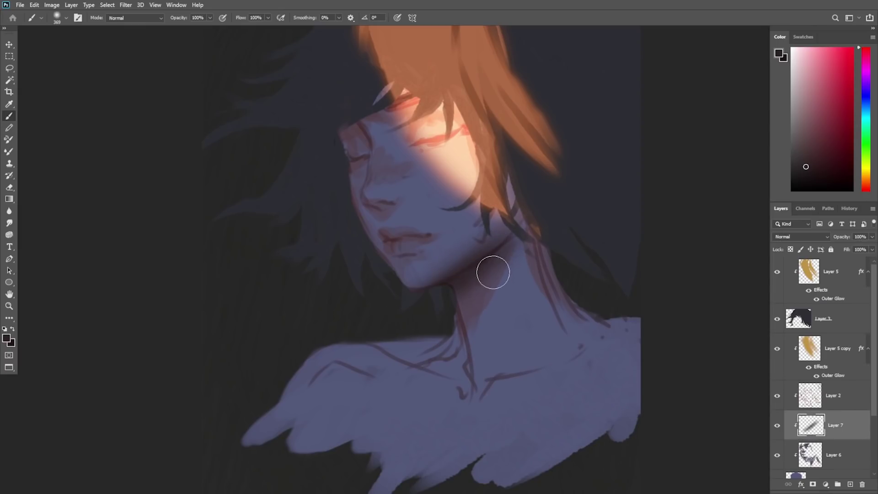
Step: Shade the far edge of the face from cheek to chin softly with the dark red sampled from the lips
left_click_drag(357, 163, 364, 196)
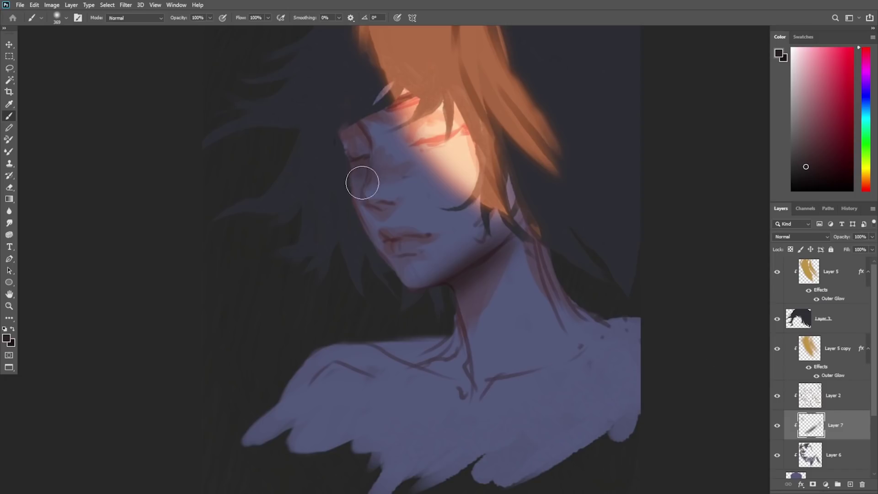
left_click(376, 213, "alt")
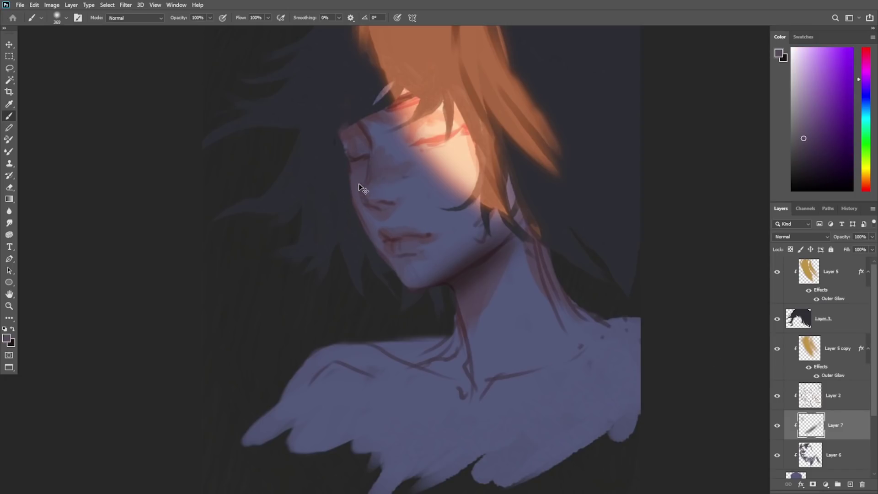
key("ctrl+z")
left_click(389, 238, "alt")
left_click_drag(353, 185, 393, 278)
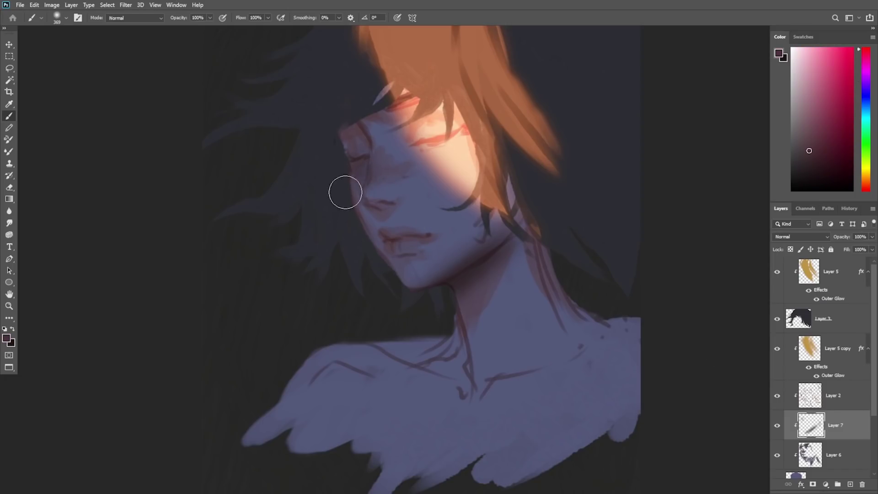
left_click_drag(345, 192, 393, 278)
Step: Paint soft dark red shading along the back of the neck, the collarbones and the outer shoulder
left_click_drag(531, 231, 590, 317)
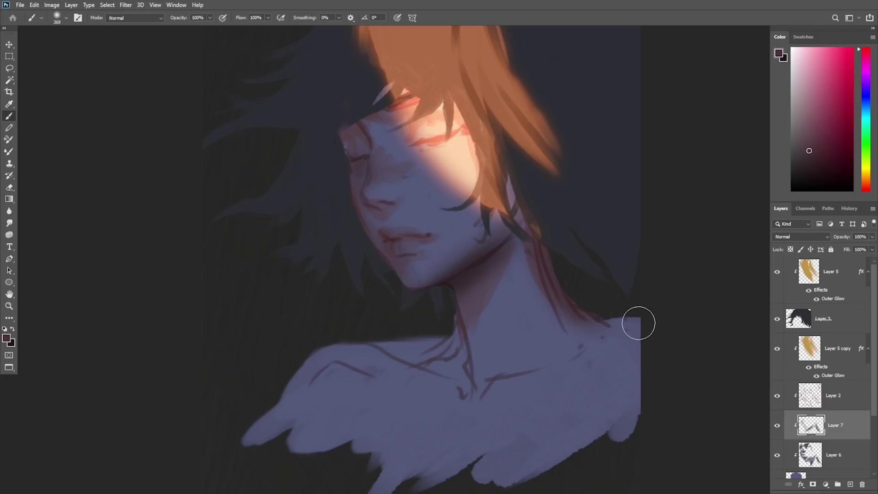
key("ctrl+z")
left_click_drag(536, 254, 595, 334)
mouse_move(297, 353)
left_mouse_down()
mouse_move(427, 350)
mouse_move(394, 352)
mouse_move(476, 361)
left_mouse_up()
left_click_drag(535, 355, 604, 345)
left_click_drag(309, 367, 254, 434)
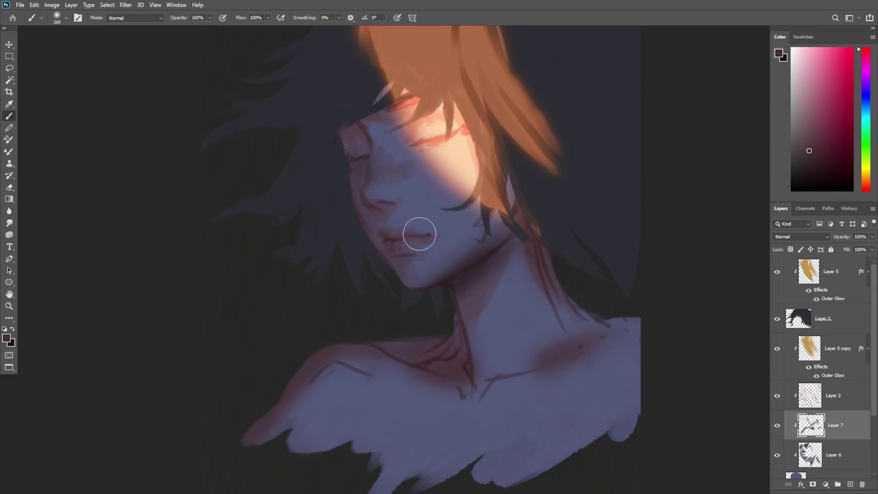
Step: Reduce the soft brush to 99 px and deepen the shading along the far contour of the face
right_click(396, 129)
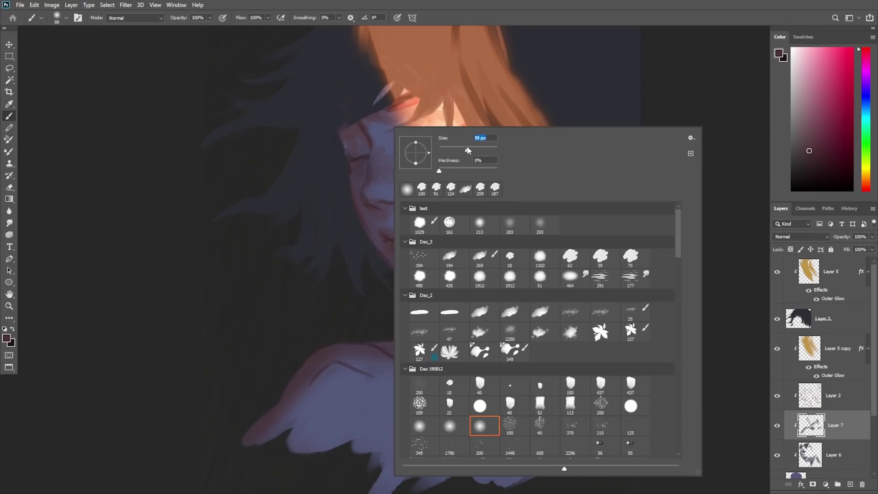
key("Return")
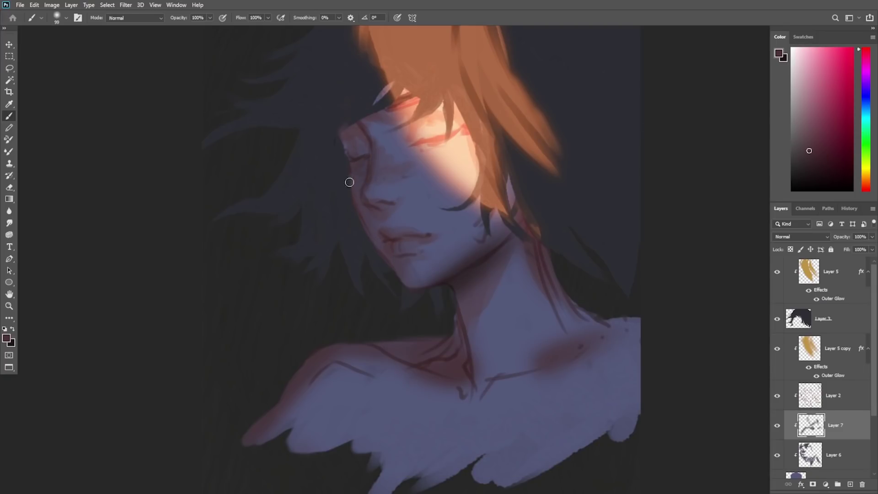
left_click_drag(542, 331, 536, 353)
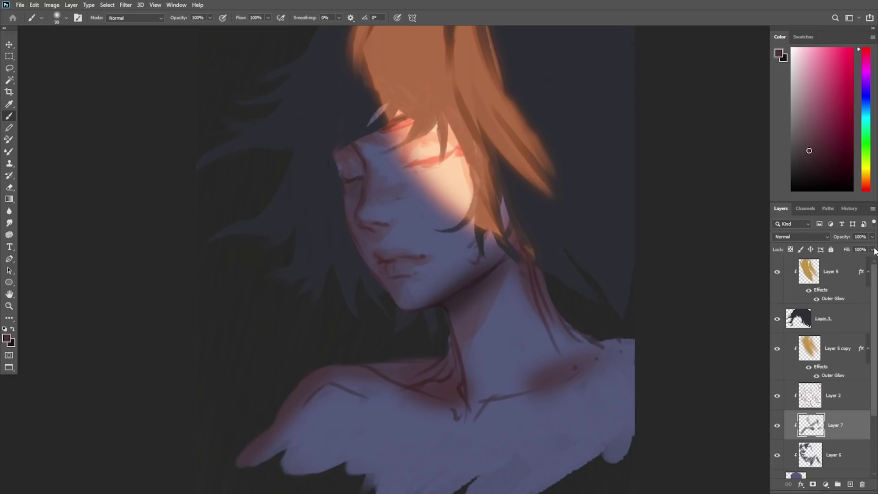
Step: Lower Layer 7's fill to 61% and merge it with Layer 6
left_click_drag(873, 250, 860, 262)
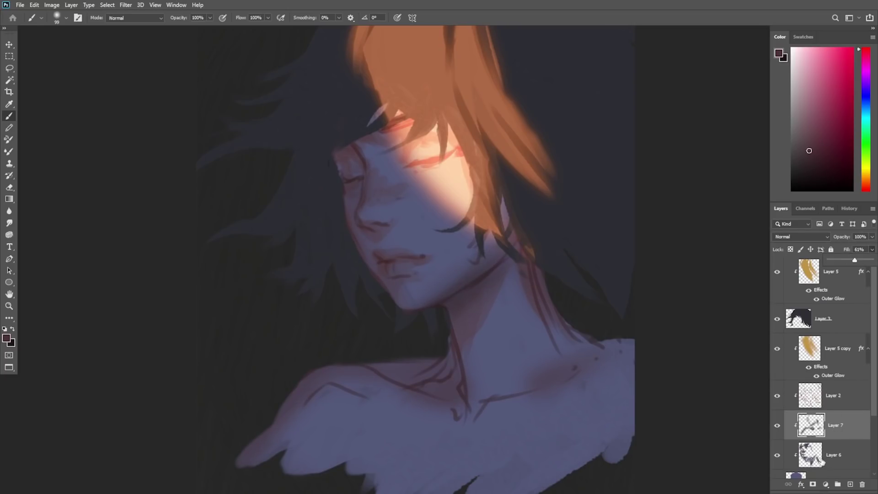
left_click(777, 455)
left_click(777, 456)
left_click(834, 460, "shift")
key("ctrl+e")
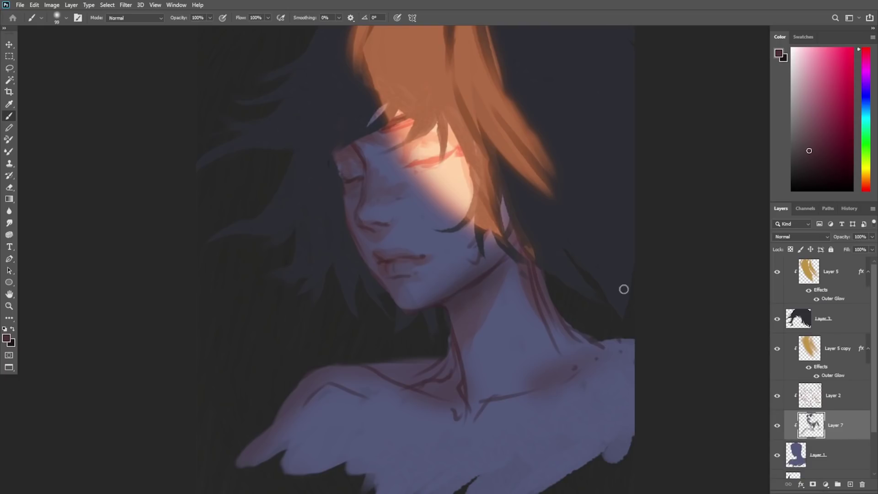
Step: Add a new clipped layer above Layer 7 and choose the 39 px textured brush from the Dao_3 set
left_click(851, 484)
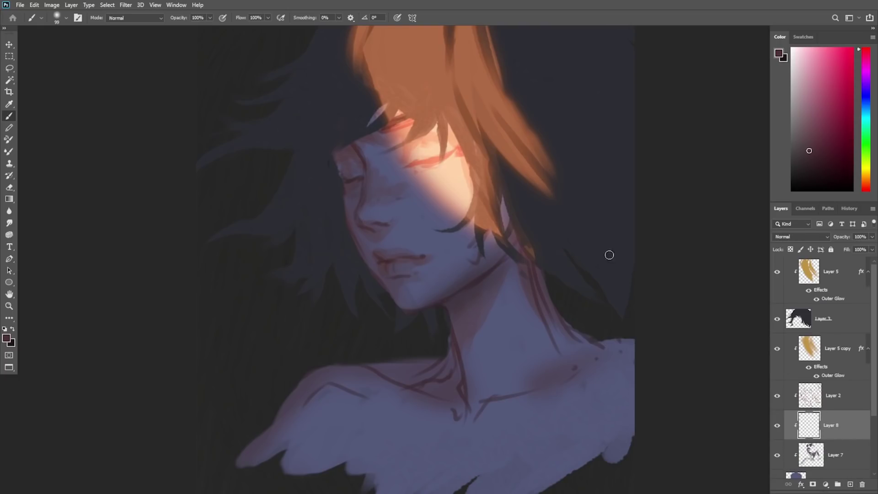
right_click(431, 224)
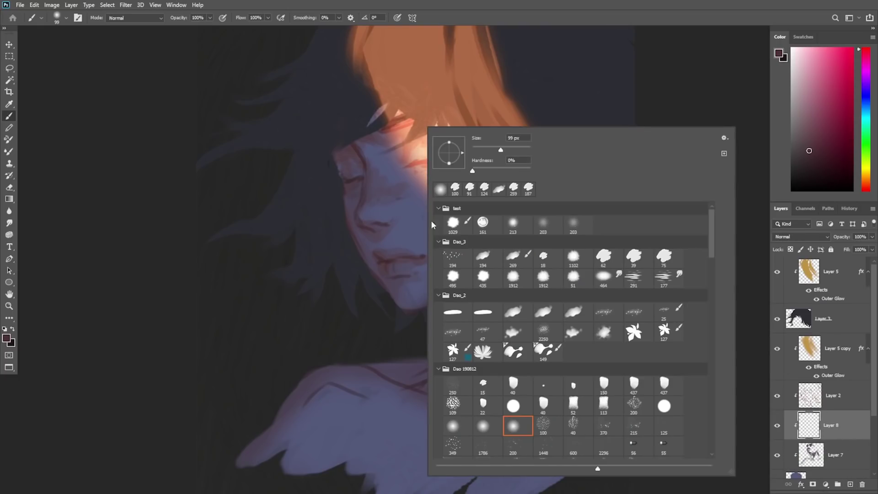
left_click(630, 260)
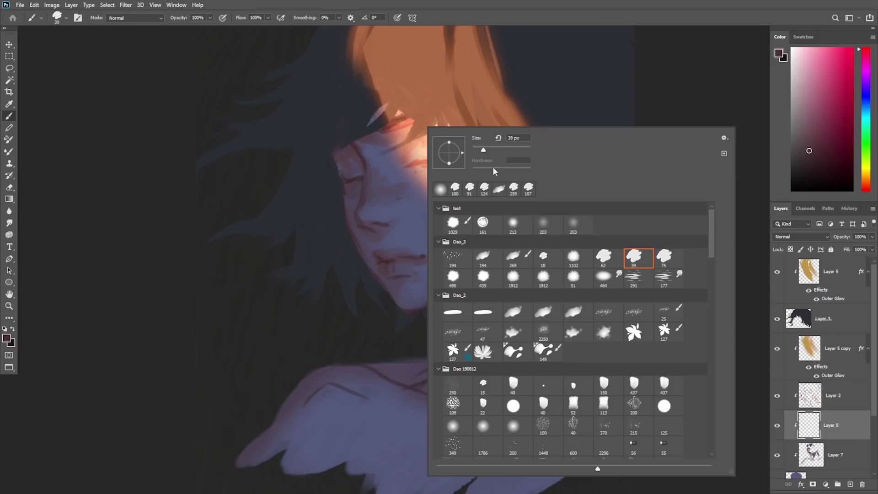
left_click(379, 192, "alt")
mouse_move(408, 193)
left_mouse_down()
mouse_move(453, 188)
mouse_move(392, 222)
left_mouse_up()
key("ctrl+z")
key("ctrl+z")
key("ctrl+z")
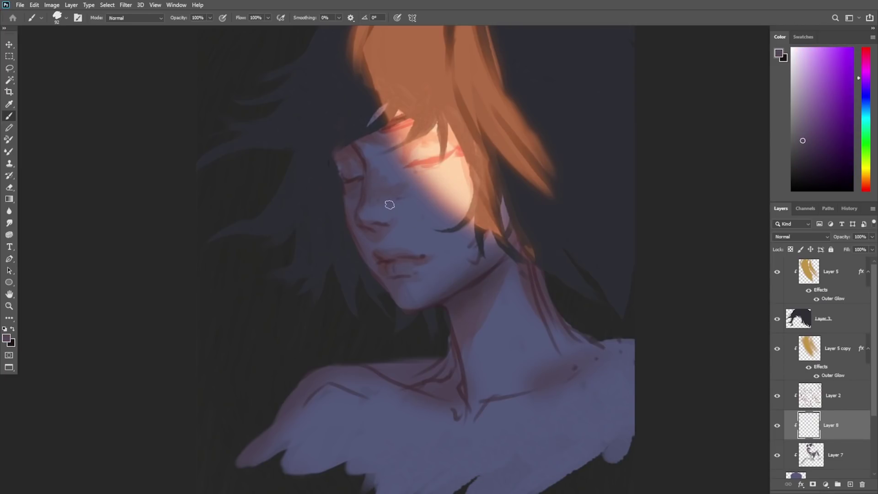
Step: Blend the cheek beside the nose on Layer 8 with violet-blue tones sampled from the surrounding skin
left_click(388, 206, "alt")
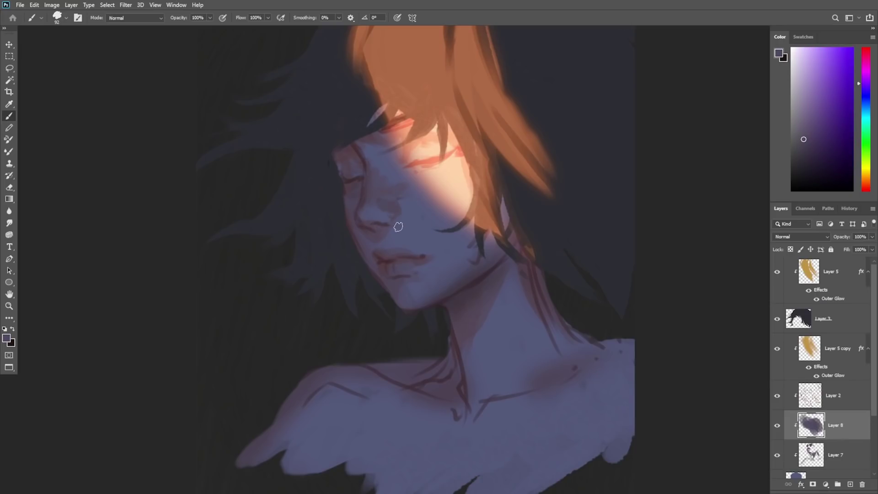
left_click(374, 211, "alt")
left_click(400, 202, "alt")
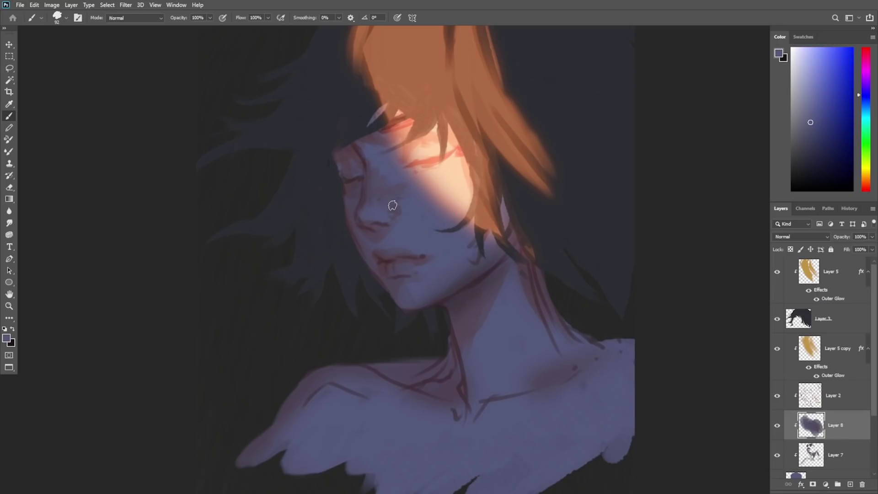
left_click(395, 190, "alt")
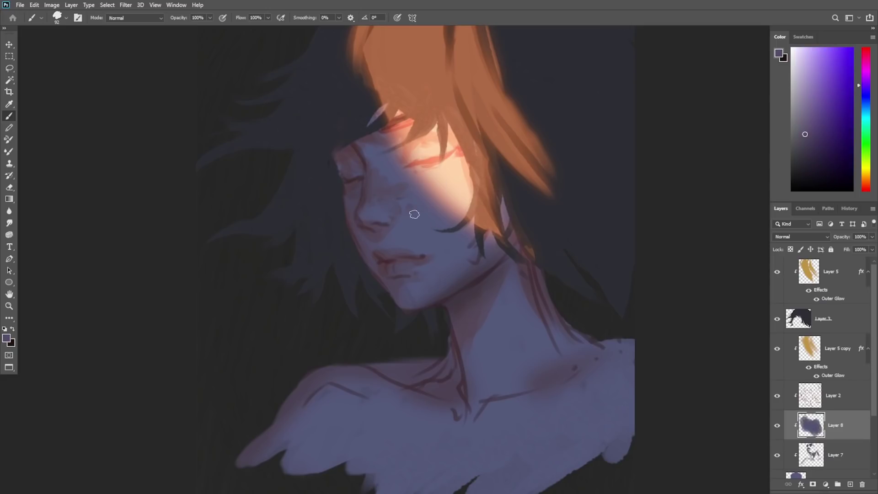
left_click(388, 254, "alt")
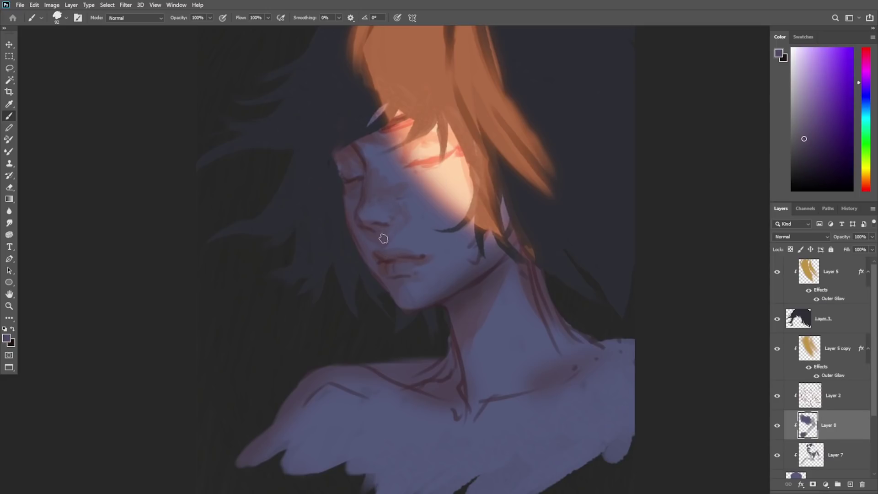
Step: Soften the base of the nose, the area above the lips and the far eye with colours sampled nearby
left_click(387, 220, "alt")
left_click(376, 235, "alt")
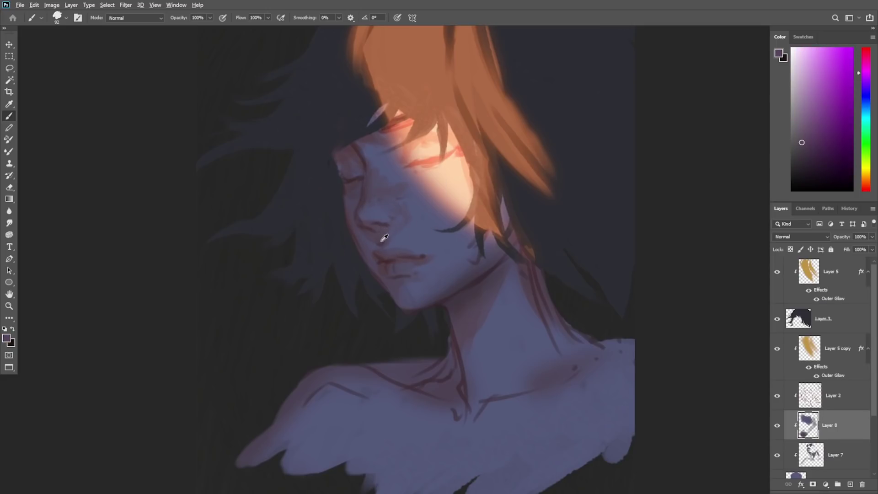
left_click(381, 241, "alt")
left_click(378, 234, "alt")
left_click_drag(378, 234, 365, 241)
left_click(368, 235, "alt")
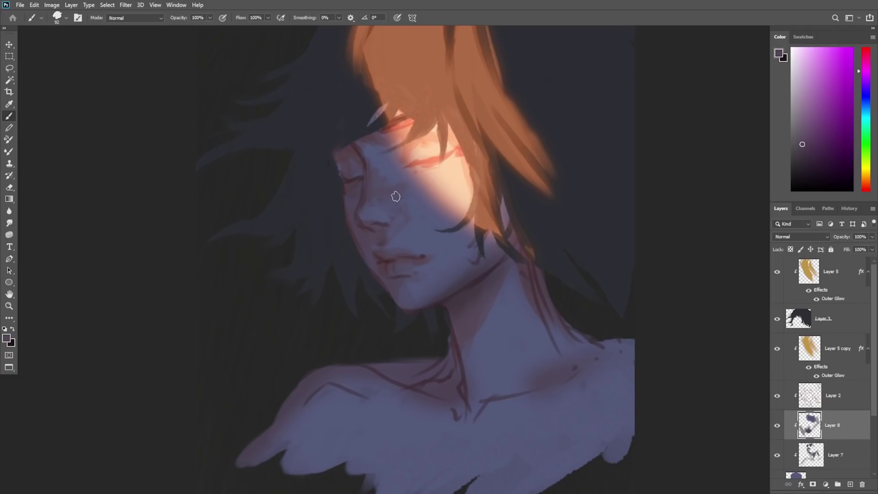
left_click(353, 183, "alt")
left_click_drag(350, 182, 342, 178)
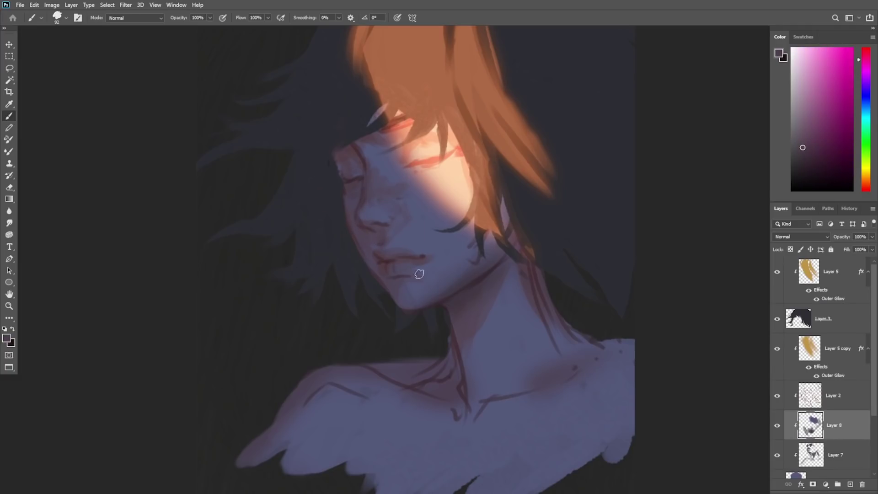
Step: Try blending sampled skin tones over the neck shadow and the base of the neck
left_click(477, 329, "alt")
mouse_move(481, 327)
left_mouse_down()
mouse_move(496, 302)
mouse_move(464, 354)
left_mouse_up()
key("ctrl+z")
left_click_drag(510, 362, 496, 371)
key("alt+space")
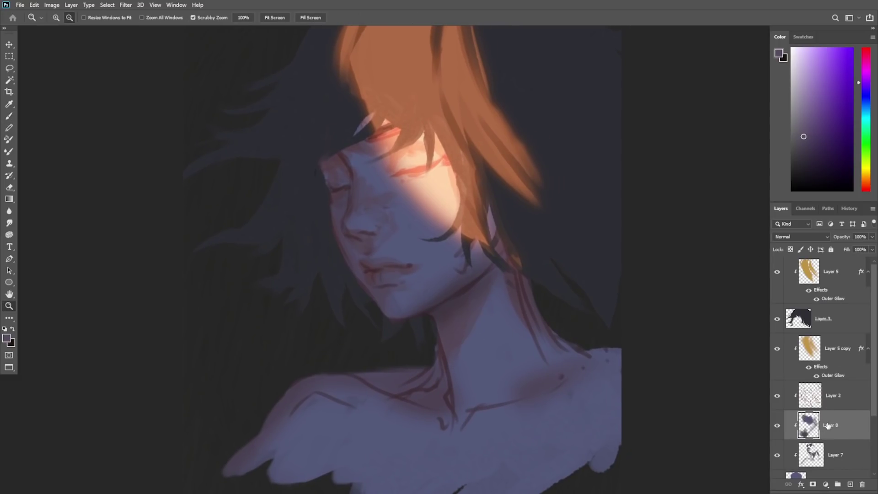
Step: Undo the Layer 8 painting and the merge of Layer 7 with Layer 6
key("ctrl+z")
key("ctrl+z")
key("ctrl+z")
key("ctrl+z")
key("ctrl+z")
key("ctrl+z")
key("ctrl+z")
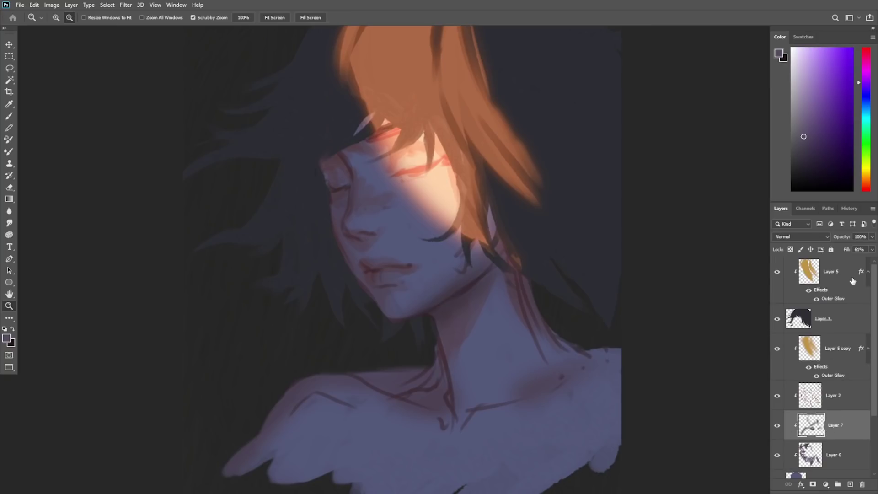
Step: Lower Layer 7's fill to 32% and merge it and Layer 6 down into Layer 1
left_click(872, 250)
left_click_drag(842, 262, 845, 263)
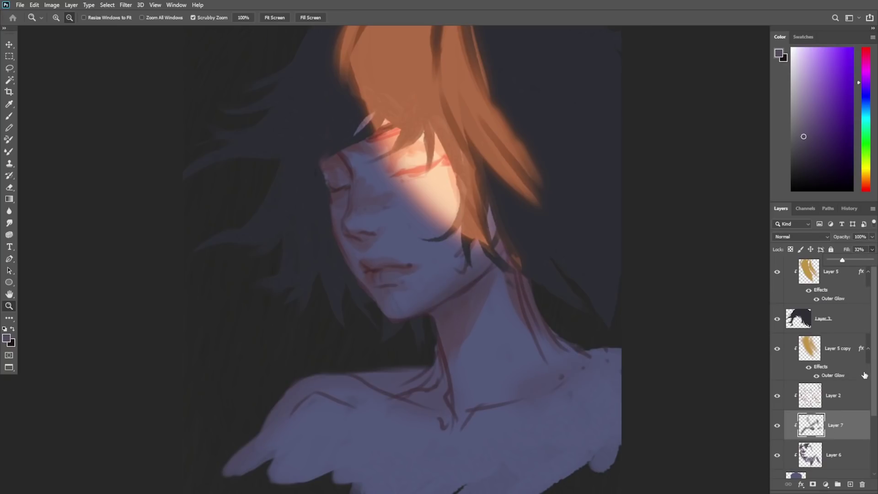
key("Delete")
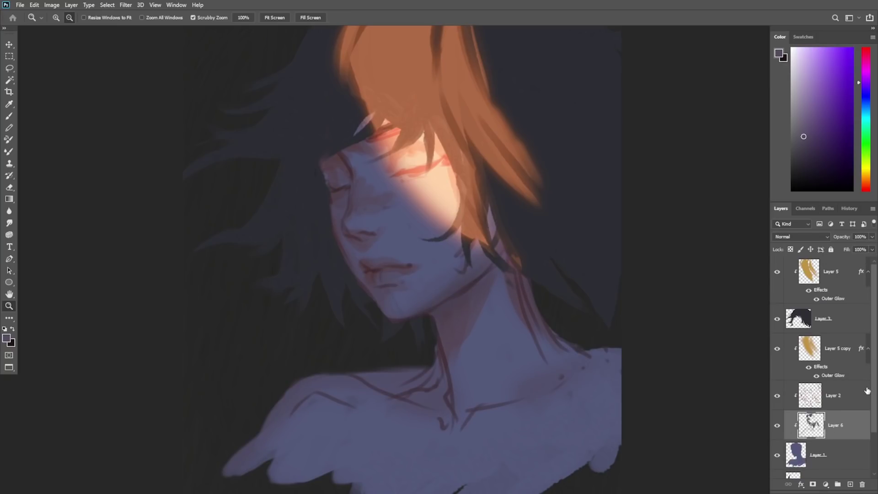
key("ctrl+e")
Step: Add a new layer clipped to Layer 1, set its blend mode to Overlay, and choose a dark orange-red brush colour
key("b")
left_click(434, 289, "alt")
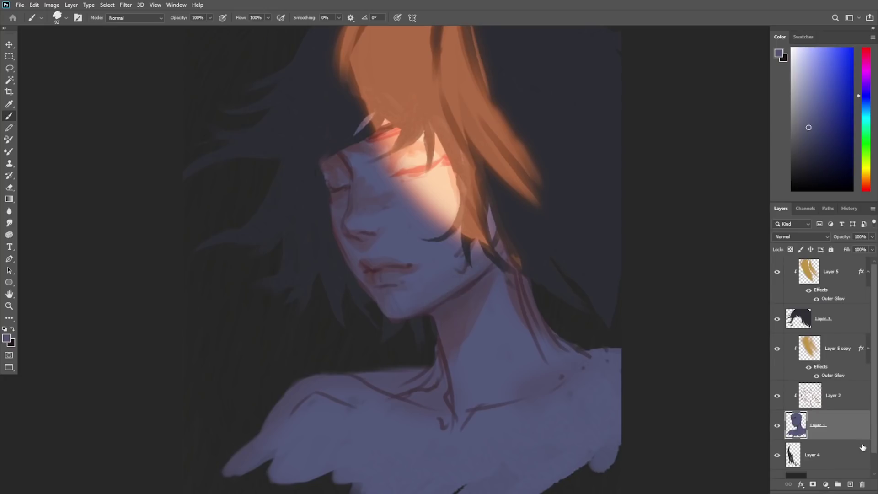
left_click(851, 484)
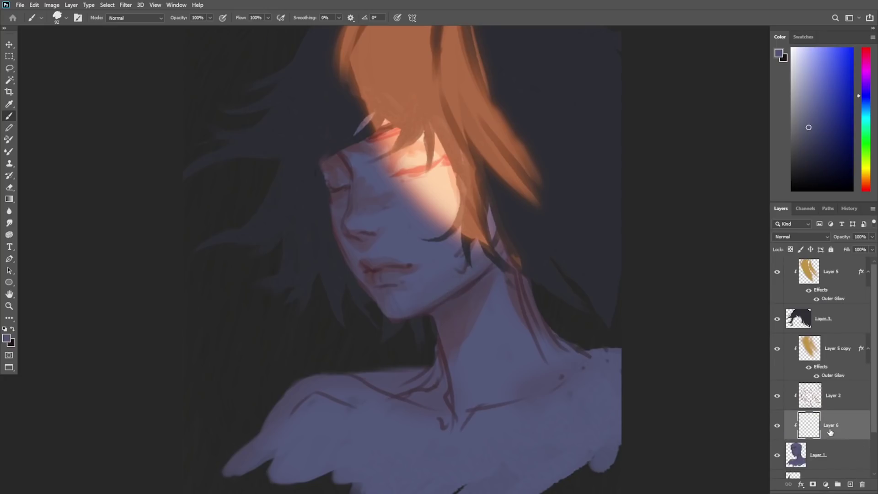
right_click(528, 290)
left_click(843, 261)
left_click(811, 237)
left_click(791, 348)
left_click(867, 185)
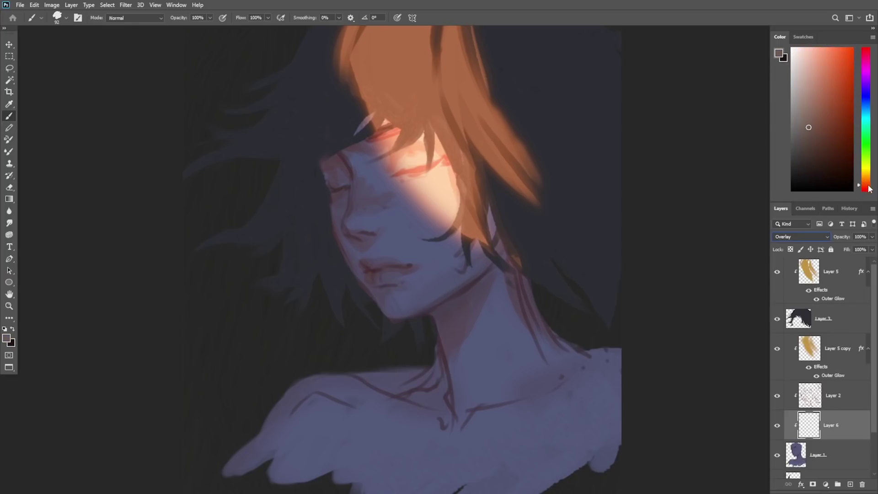
left_click(833, 133)
right_click(373, 189)
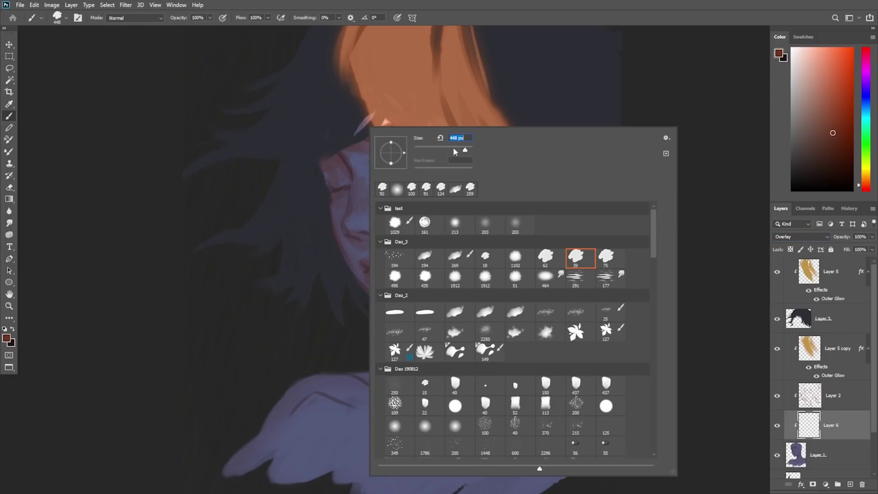
left_click_drag(341, 206, 340, 227)
key("ctrl+z")
left_click(339, 218)
key("ctrl+z")
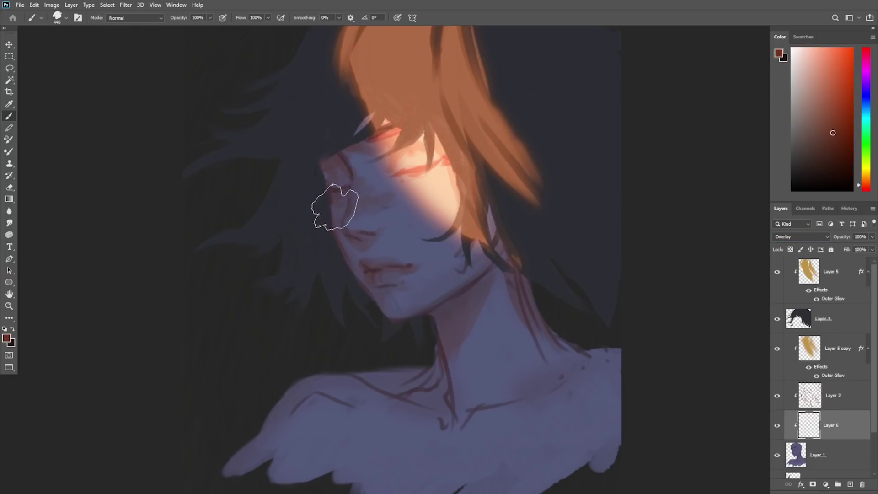
Step: Paint dark orange-red over the nose and inner cheek with a 149 px brush, and lower Layer 6's fill to 59%
right_click(382, 183)
key("Return")
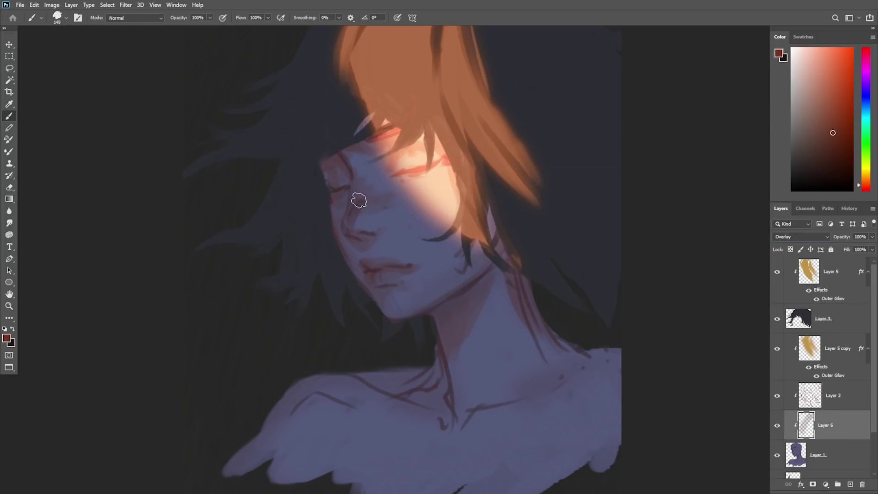
right_click(467, 158)
left_click_drag(874, 249, 857, 251)
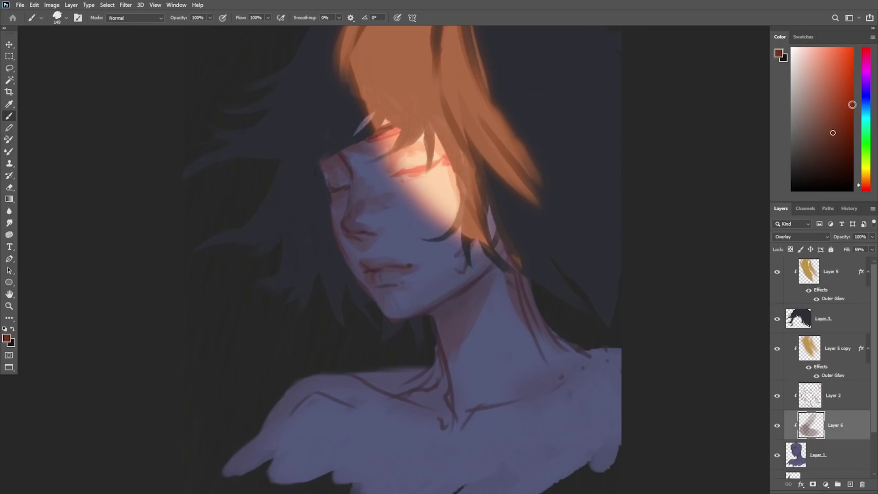
Step: Paint a lighter muted red across the nose bridge and the lit near cheek, and clean it up with the Eraser
left_click(823, 118)
mouse_move(360, 213)
left_mouse_down()
mouse_move(361, 190)
mouse_move(388, 203)
mouse_move(358, 183)
mouse_move(360, 196)
mouse_move(392, 192)
left_mouse_up()
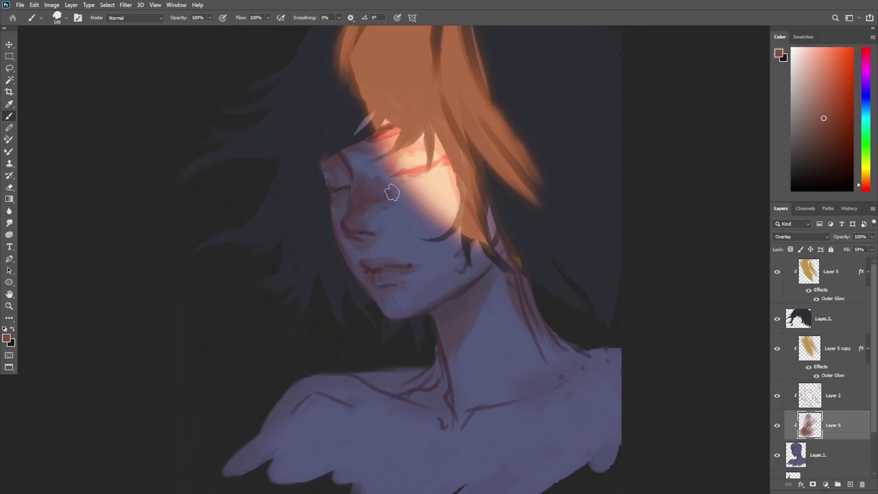
key("ctrl+z")
mouse_move(406, 222)
left_mouse_down()
mouse_move(363, 218)
mouse_move(420, 193)
mouse_move(421, 213)
mouse_move(391, 213)
mouse_move(408, 196)
mouse_move(404, 215)
mouse_move(416, 193)
mouse_move(437, 194)
mouse_move(412, 198)
mouse_move(435, 200)
mouse_move(459, 204)
left_mouse_up()
key("e")
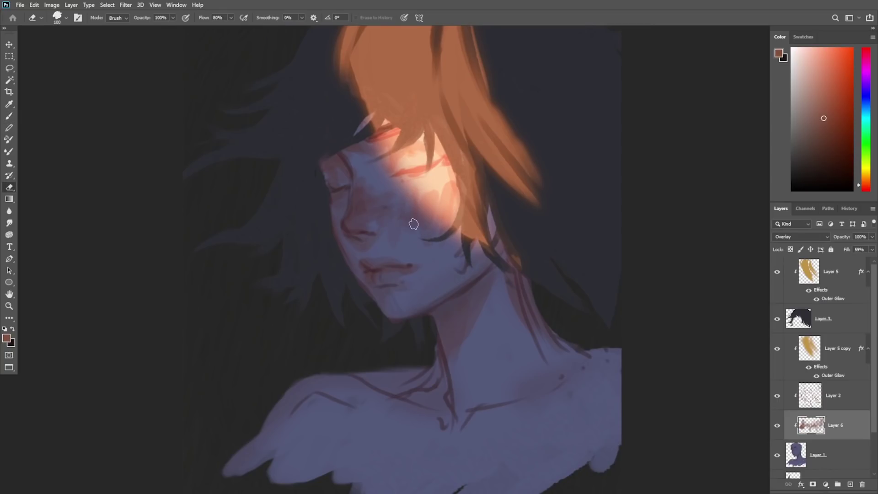
Step: Choose the 250 px brush from the Dao 190812 set and a muted orange colour for tinting the lower cheek and jaw
key("b")
right_click(473, 207)
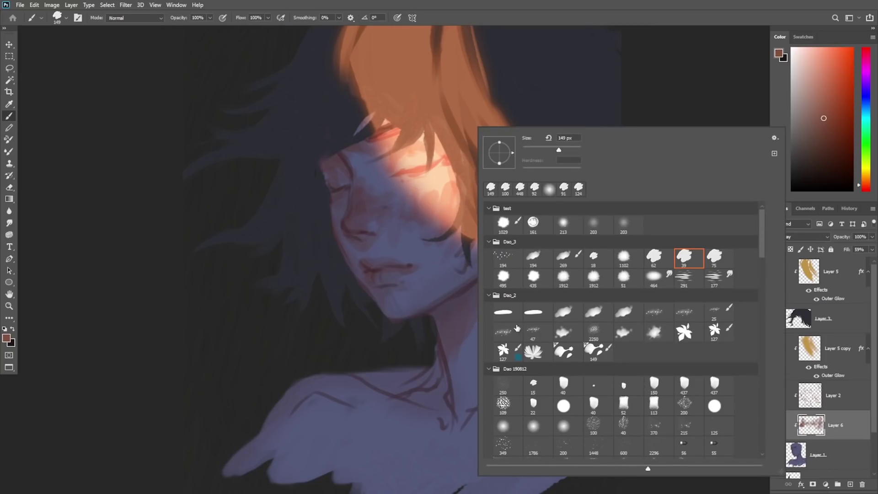
double_click(506, 384)
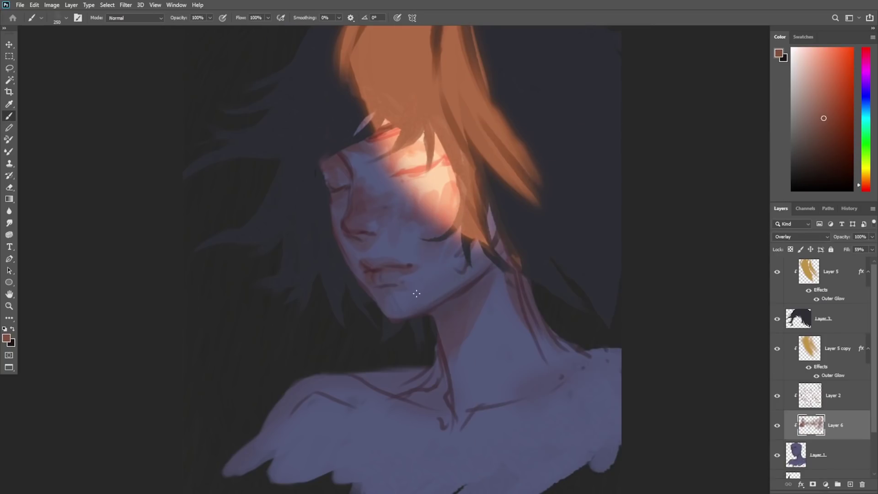
left_click(435, 268, "alt")
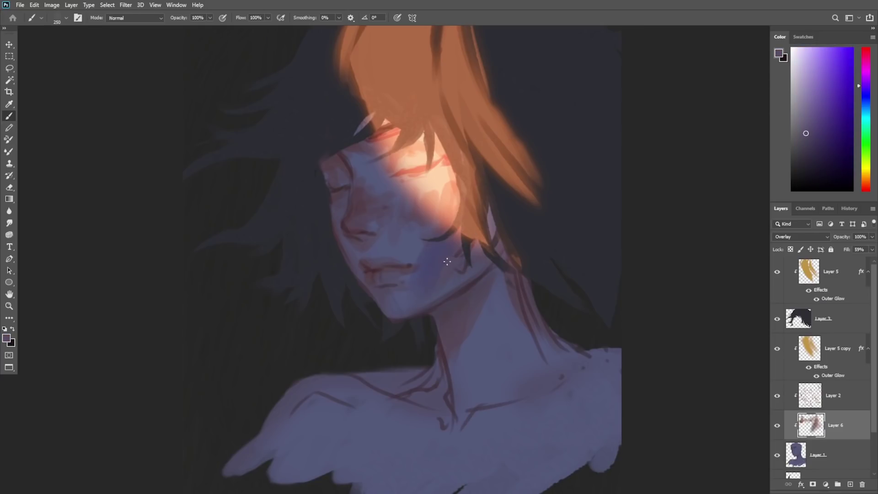
left_click(865, 182)
left_click(819, 113)
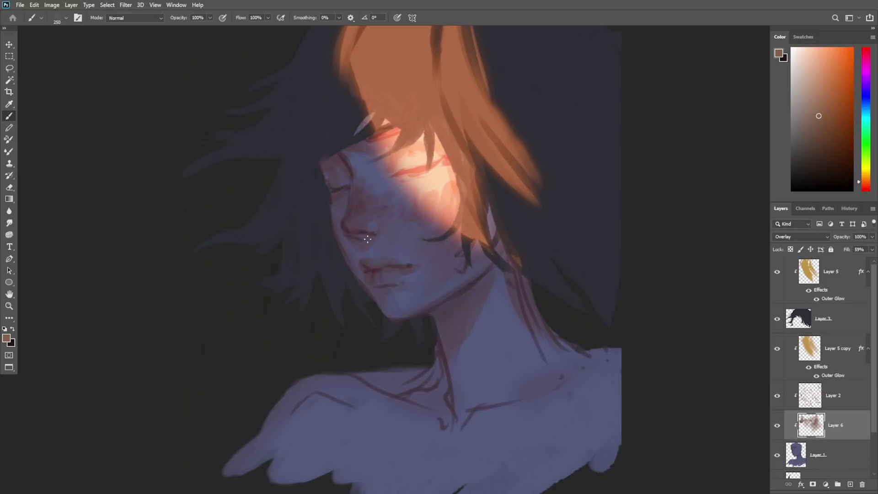
Step: Tint the area under the nose, the cheek, the far brow and the chin softly with the muted orange
left_click_drag(365, 243, 409, 197)
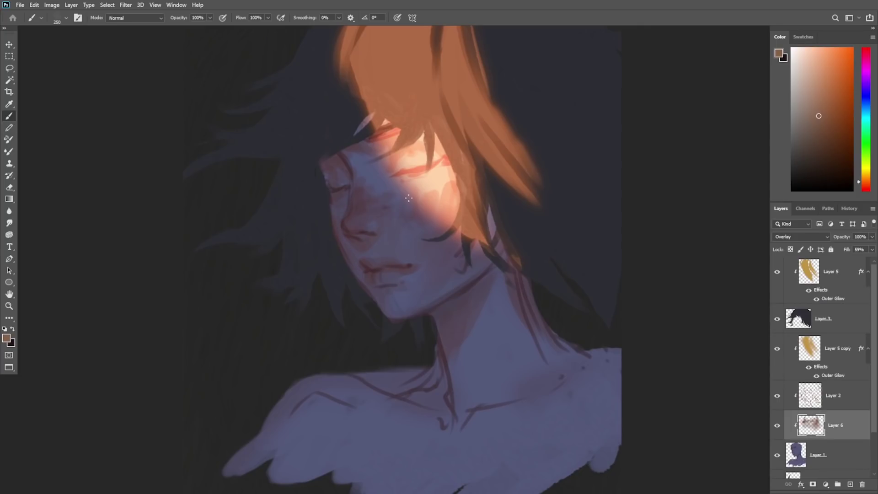
left_click(363, 164)
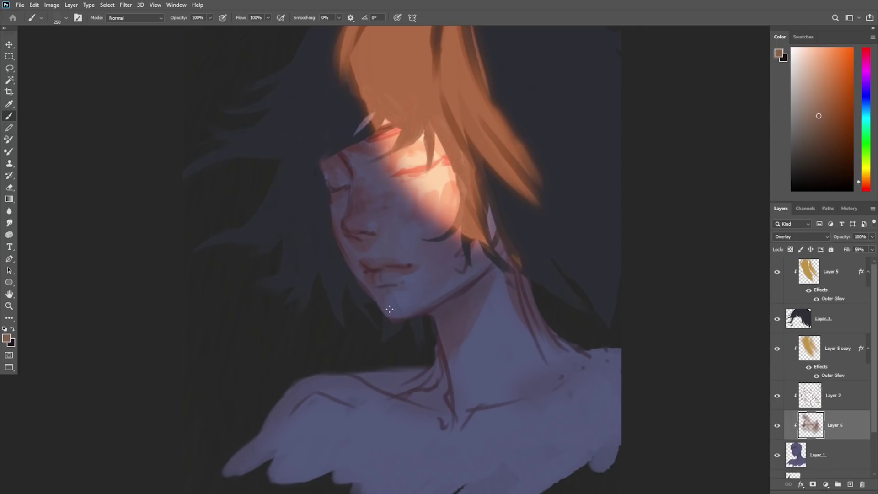
left_click(399, 310)
left_click(402, 304)
Step: Tint the neck and collarbones softly with the muted orange, and merge Layer 6 into Layer 1
left_click(500, 223)
left_click(484, 348)
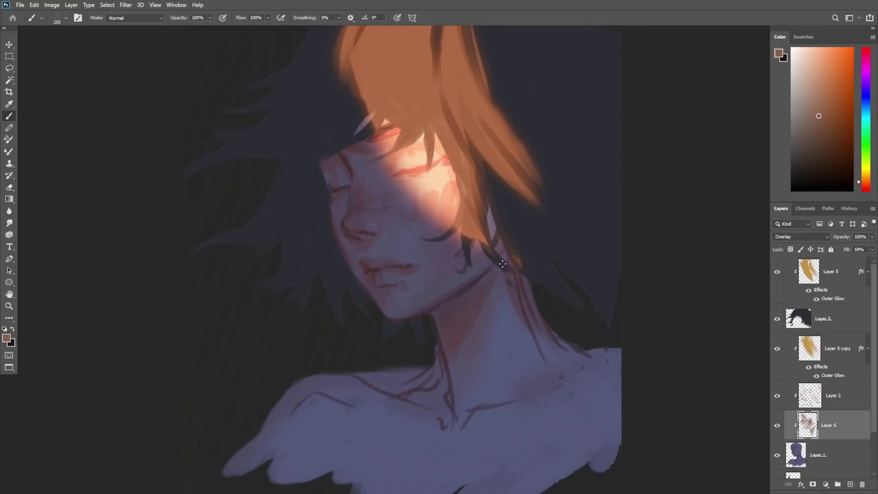
left_click_drag(560, 383, 520, 378)
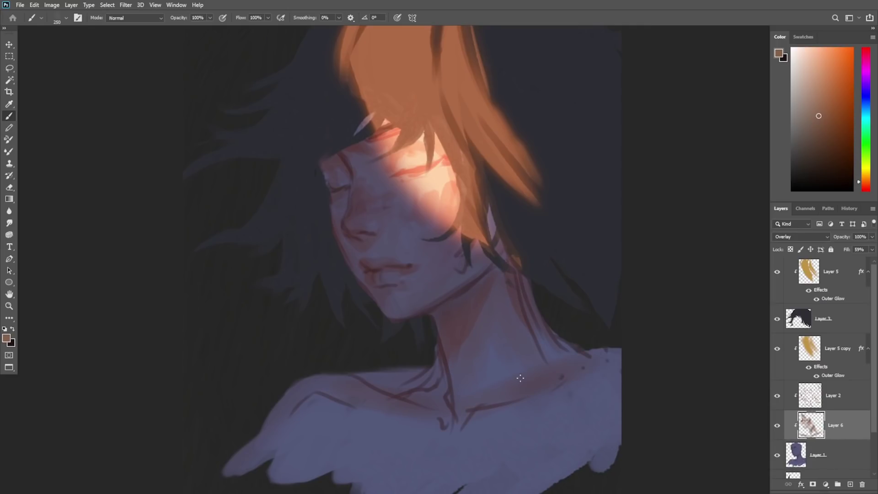
key("ctrl+e")
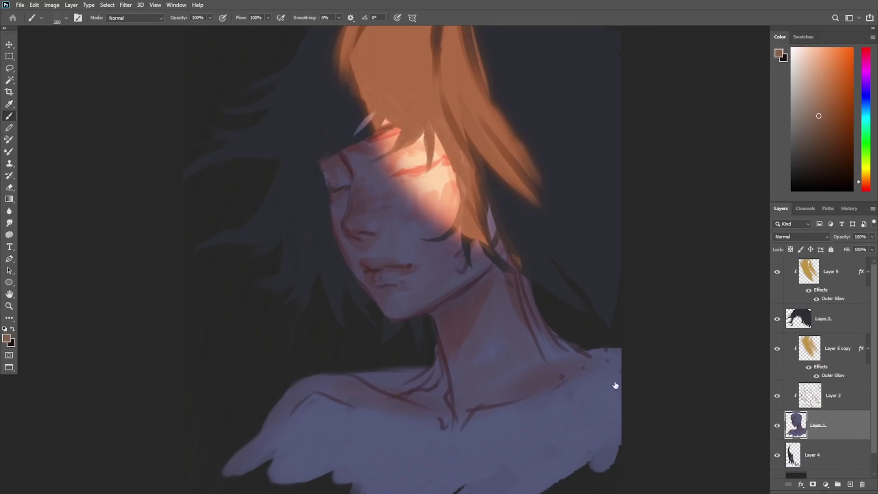
Step: Soften the near collarbone's shading with sampled skin tones, and merge Layer 2 into Layer 1
left_click(528, 381, "alt")
left_click(590, 387, "alt")
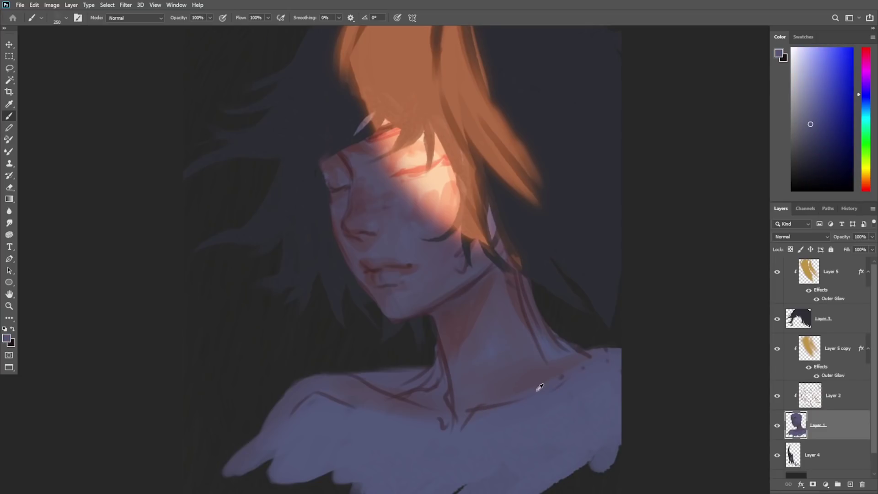
left_click(842, 389)
key("ctrl+e")
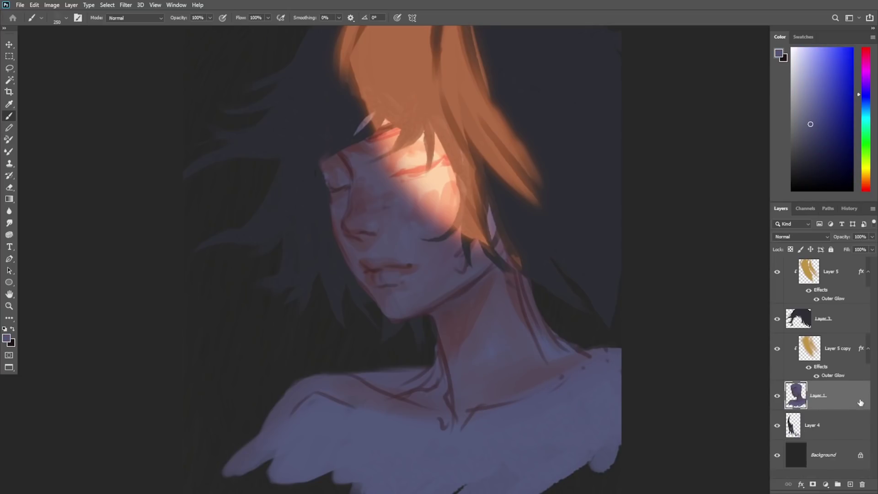
Step: Soften the hollow between the collarbones with sampled skin tones, and undo the near-black blot painted there
left_click(529, 385, "alt")
mouse_move(512, 399)
left_mouse_down()
mouse_move(453, 427)
mouse_move(454, 435)
mouse_move(453, 427)
left_mouse_up()
left_click(477, 409, "alt")
left_click(468, 392, "alt")
left_click(575, 319, "alt")
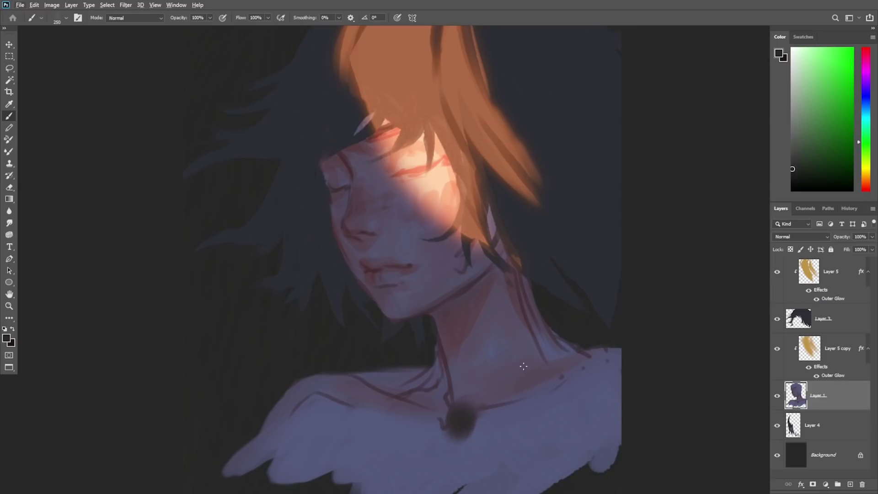
key("ctrl+z")
Step: Paint a dark shadow in the hollow between the collarbones, and blend its edges with sampled skin tones
left_click(594, 331, "alt")
left_click(866, 189)
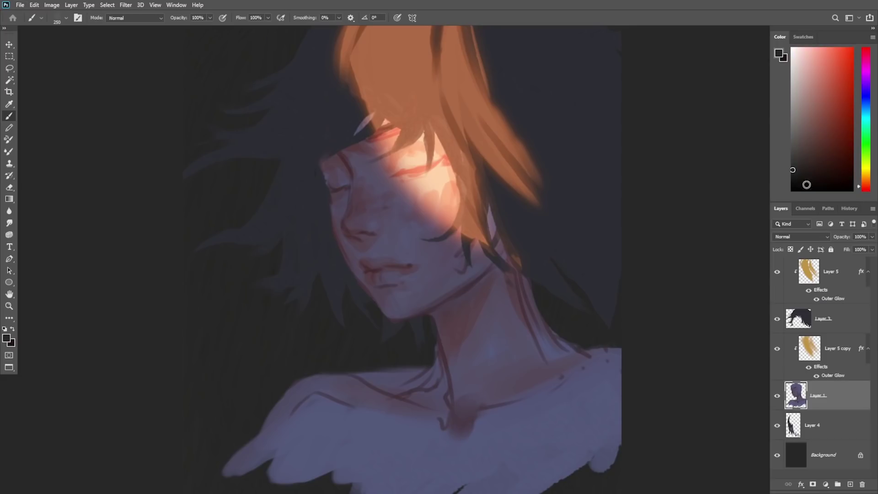
left_click(813, 168)
mouse_move(471, 405)
left_mouse_down()
mouse_move(455, 432)
mouse_move(452, 419)
left_mouse_up()
left_click(478, 385, "alt")
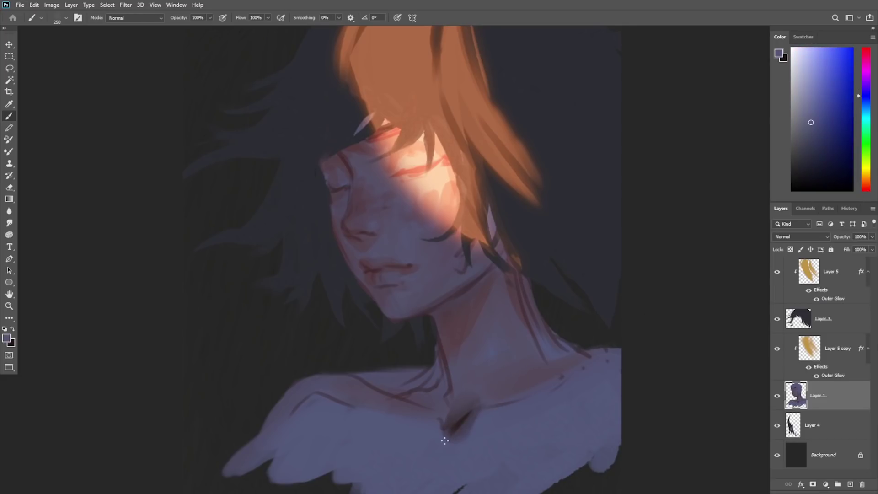
left_click(464, 433, "alt")
left_click(447, 390, "alt")
left_click(462, 418, "alt")
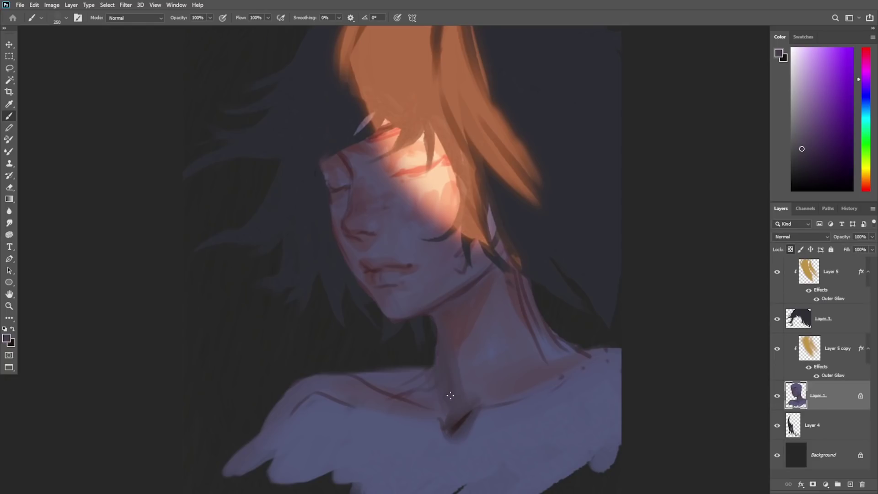
Step: Shade the front edge of the neck with dark reddish purple and blend it inward with sampled neck tones
left_click(463, 293, "alt")
left_click_drag(440, 343, 443, 414)
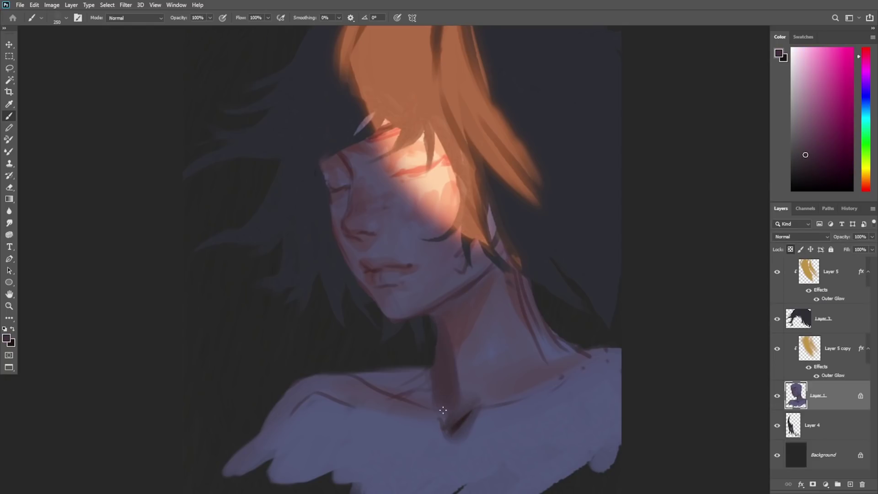
left_click(451, 324, "alt")
left_click_drag(446, 316, 460, 371)
left_click(474, 356, "alt")
left_click(443, 355, "alt")
left_click(470, 342, "alt")
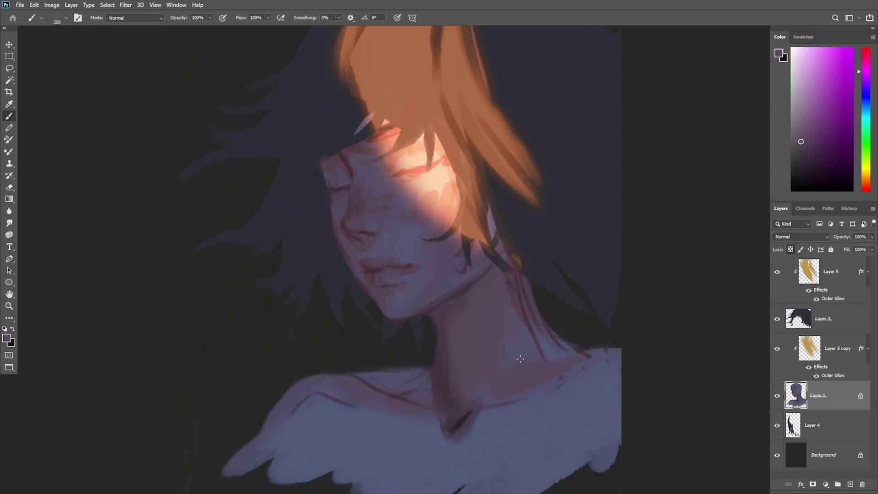
left_click(484, 344, "alt")
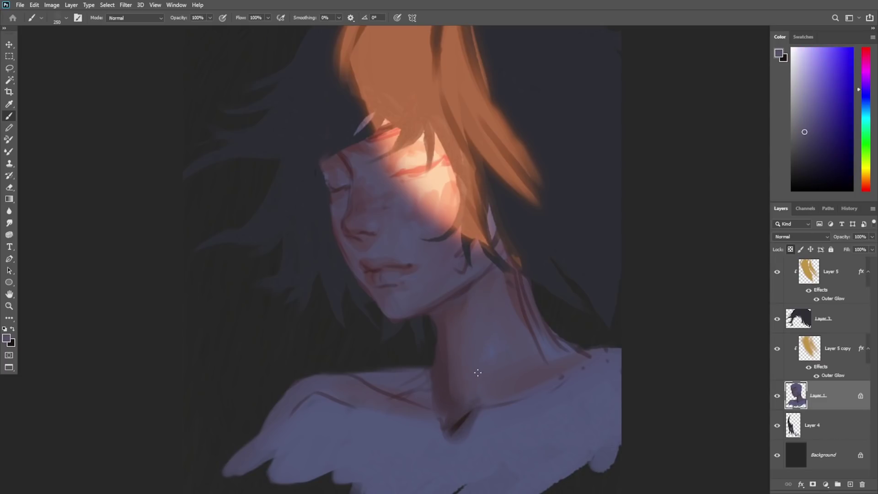
left_click(438, 343, "alt")
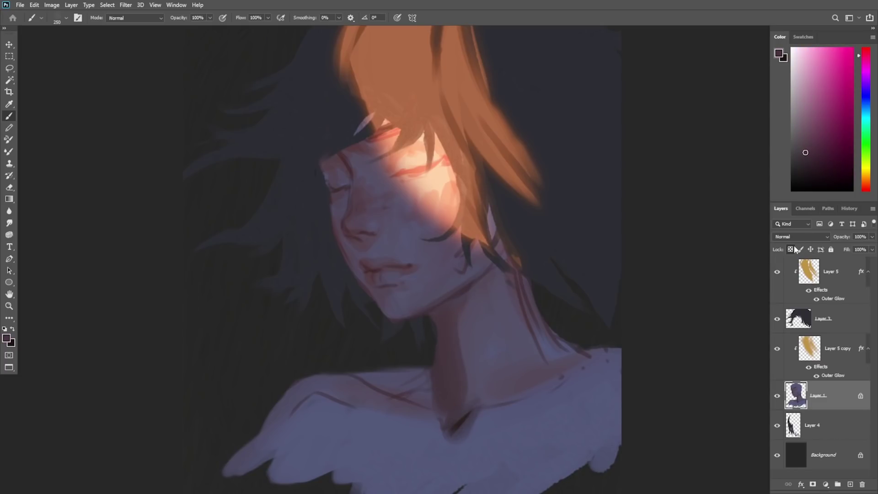
Step: Unlock Layer 1's transparent pixels, and darken the hollow above the near collarbone with the brush at 111 px
left_click(796, 249)
right_click(502, 207)
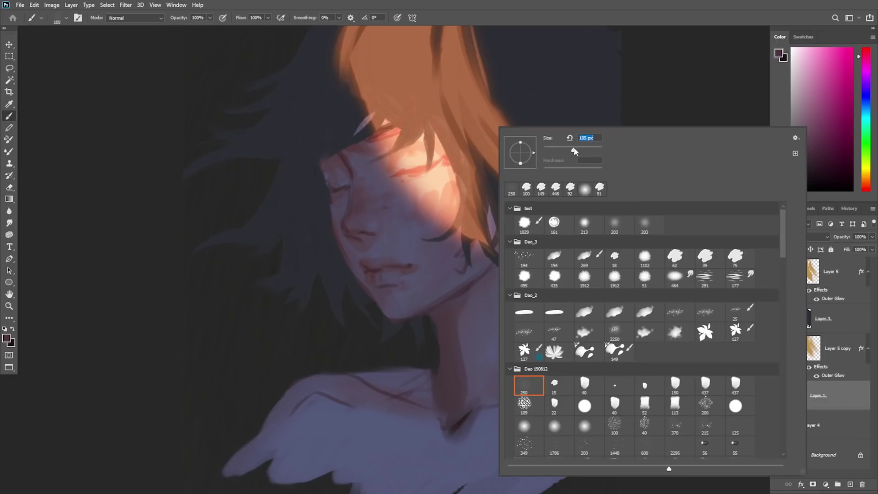
left_click_drag(574, 151, 576, 151)
left_click(444, 367, "alt")
mouse_move(379, 378)
left_mouse_down()
mouse_move(433, 380)
mouse_move(430, 398)
left_mouse_up()
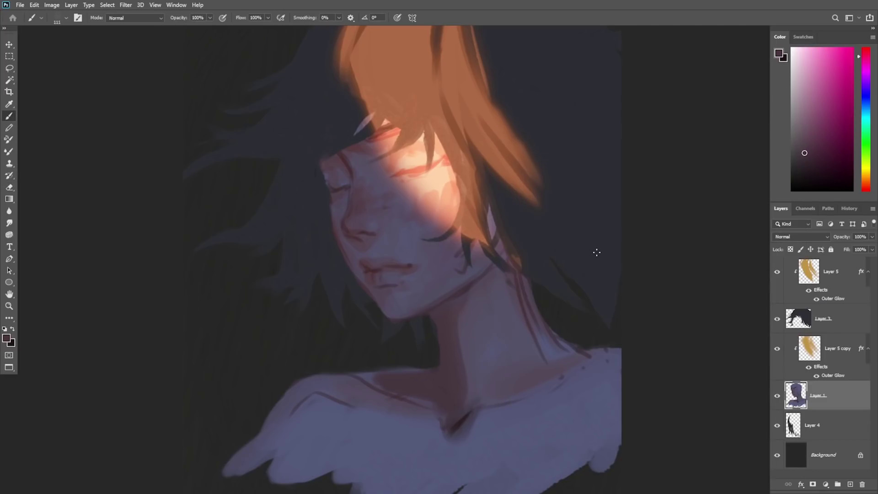
Step: Soften the jawline's edge against the neck with sampled skin and shadow tones
left_click(462, 321, "alt")
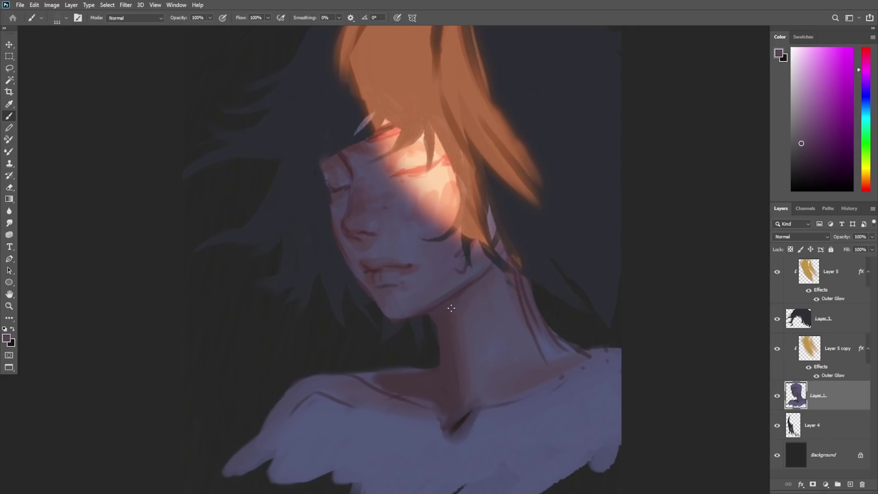
left_click(464, 415, "alt")
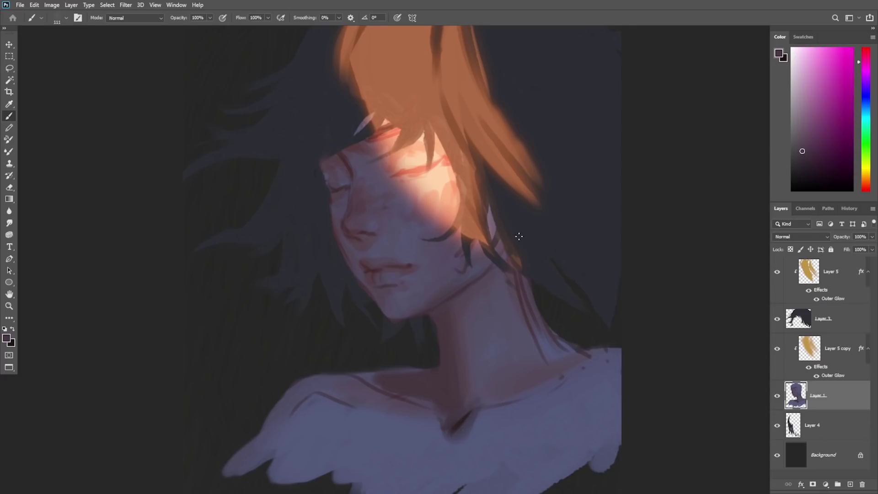
left_click(447, 283, "alt")
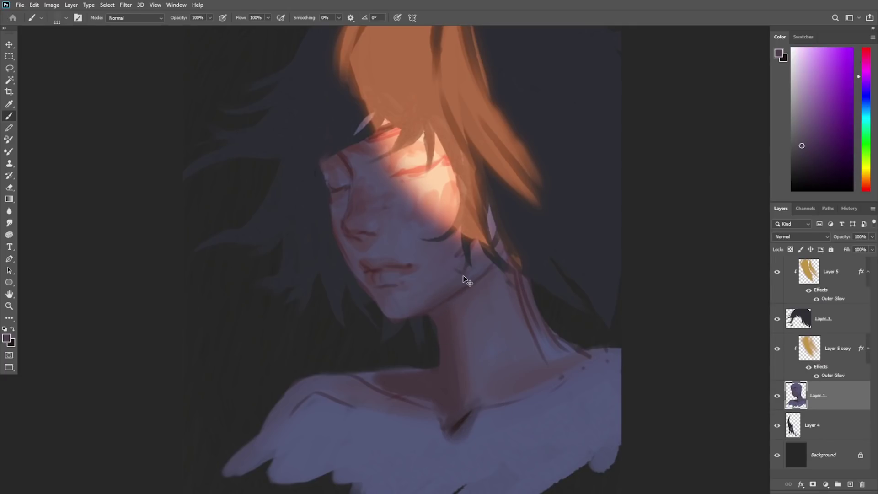
left_click(453, 284, "alt")
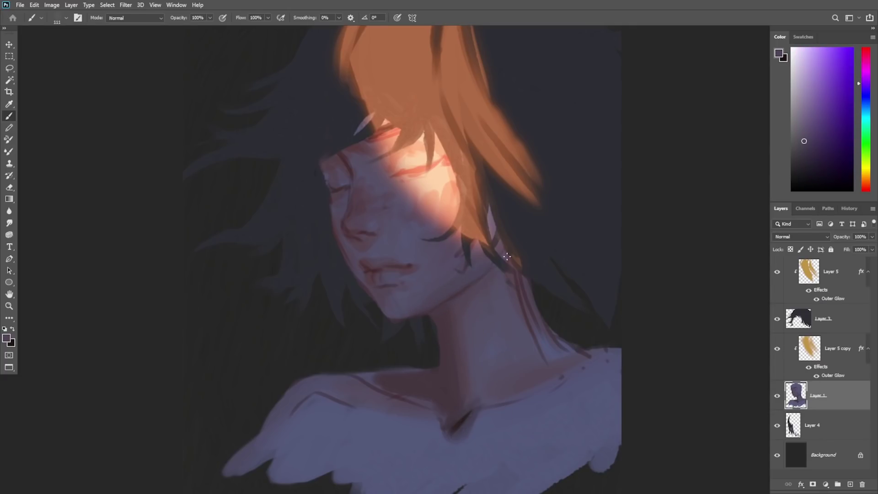
left_click(461, 290, "alt")
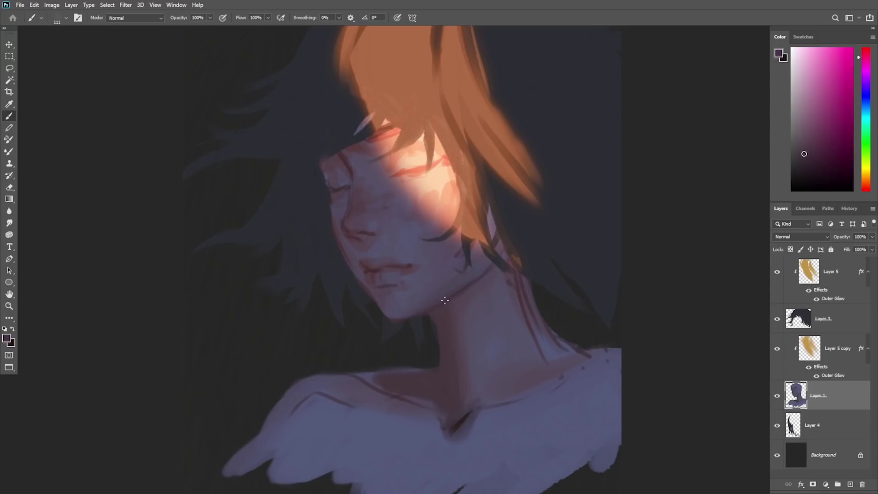
Step: Paint a dark reddish shadow under the jaw and deepen it towards the base of the ear
left_click_drag(461, 285, 491, 263)
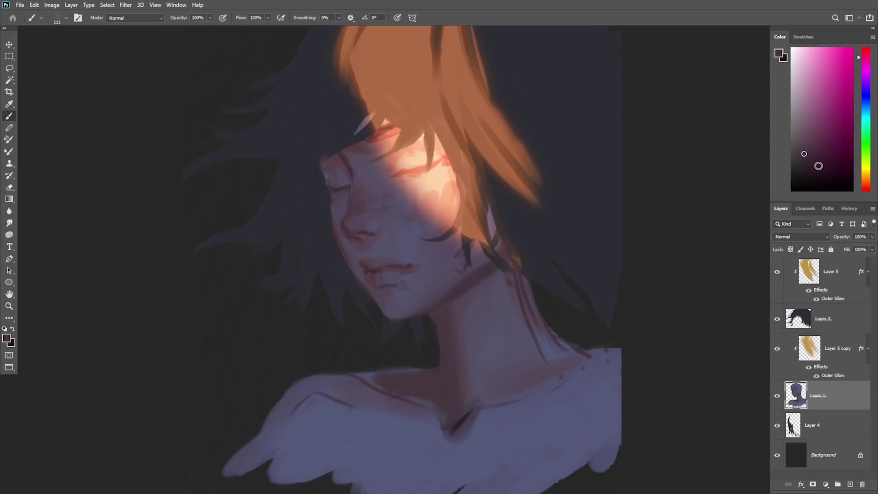
left_click(819, 166)
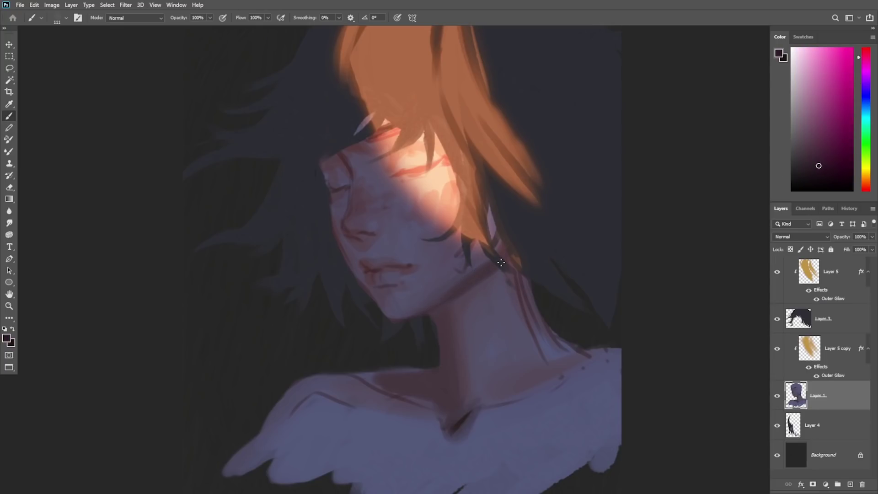
left_click(578, 246, "alt")
left_click(582, 322, "alt")
left_click(502, 256, "alt")
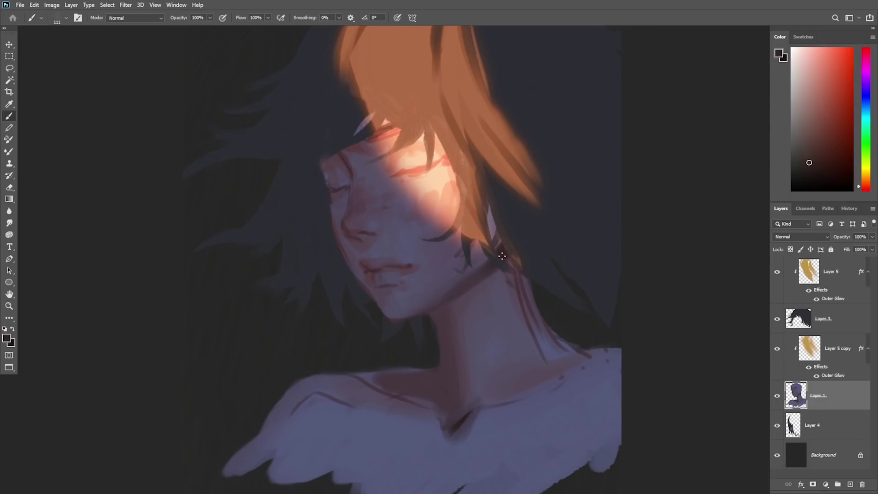
left_click(464, 287, "alt")
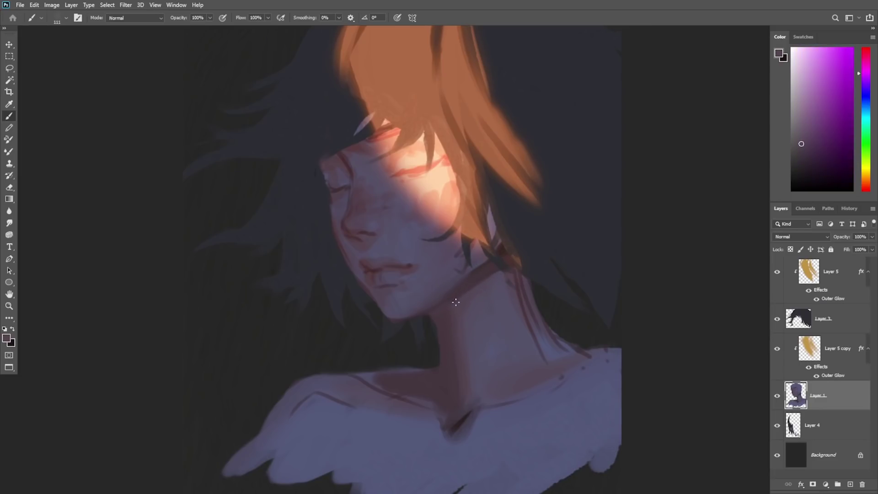
left_click(500, 255, "alt")
Step: Try to darken the side of the nose bridge with the soft brush at 84 px
key("z")
left_click_drag(362, 219, 383, 213)
right_click(373, 179)
left_click_drag(457, 149, 452, 150)
key("Return")
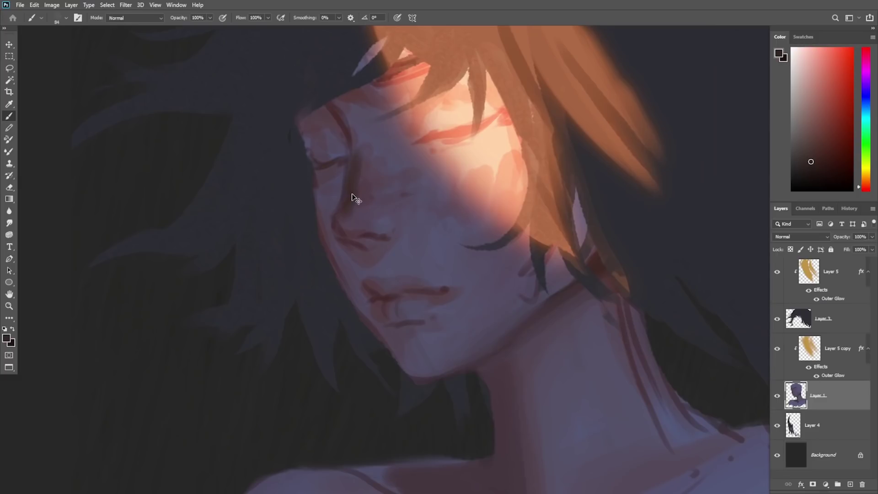
left_click(340, 179, "alt")
Step: Shade the far cheek just below the closed eye in muted red, using the 39 px brush from the Dao_3 set
right_click(370, 166)
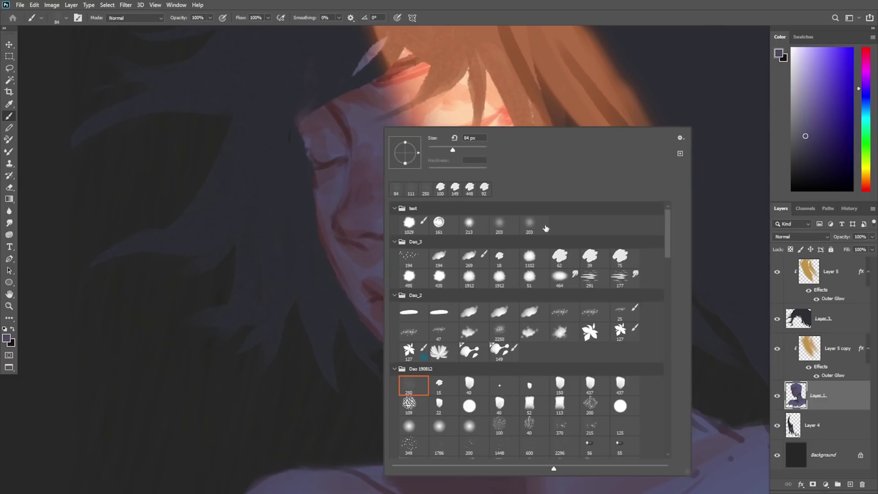
left_click(595, 258)
left_click(347, 197, "alt")
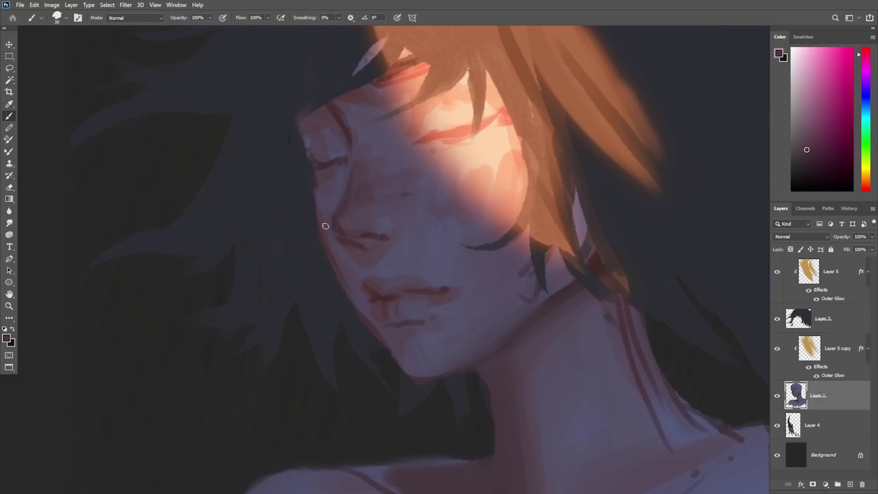
left_click(357, 177, "alt")
left_click(320, 179, "alt")
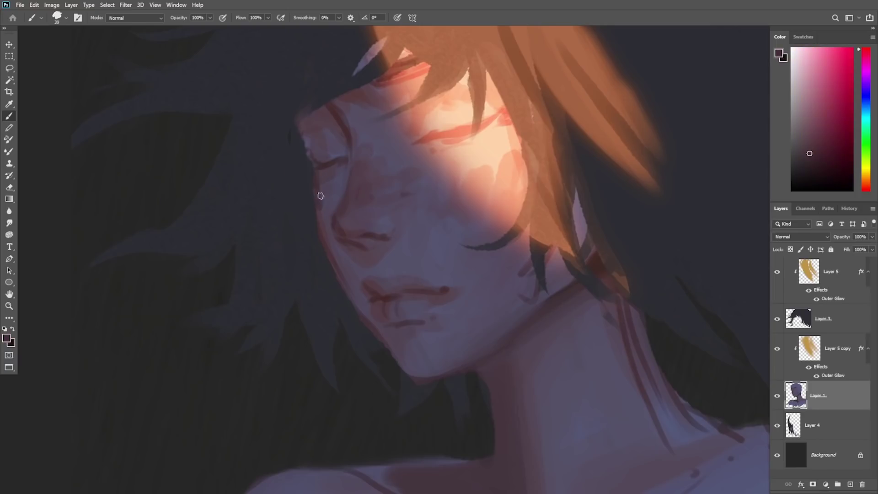
left_click_drag(326, 178, 335, 182)
Step: Blend the far cheek beside the nose with sampled reddish and purple tones, with the brush at 64 px
right_click(366, 125)
left_click(427, 149)
left_click(323, 178, "alt")
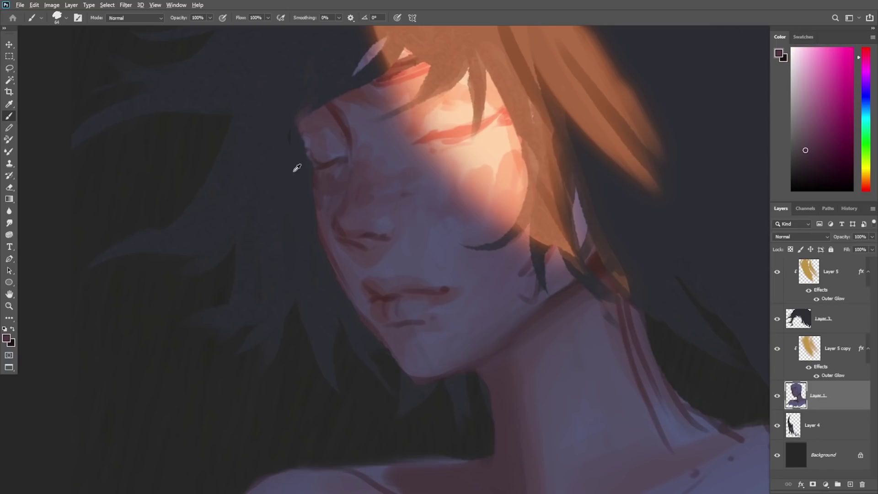
left_click(333, 243, "alt")
left_click(325, 217, "alt")
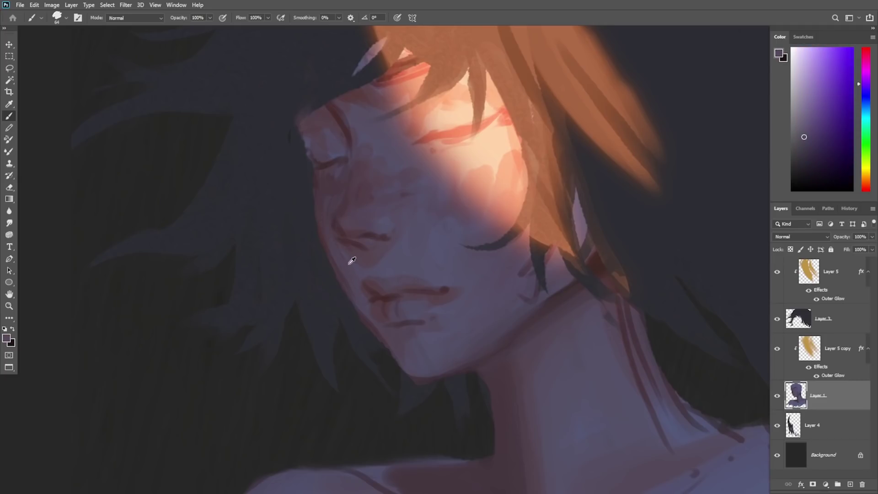
Step: Soften the sketch lines around the nose bridge, tip and nostril with tones sampled from the surrounding skin
left_click(349, 224, "alt")
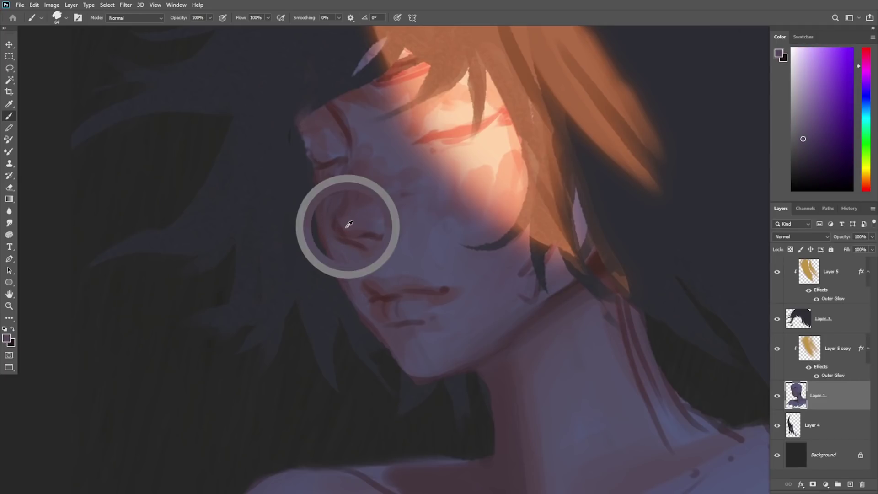
left_click(345, 210, "alt")
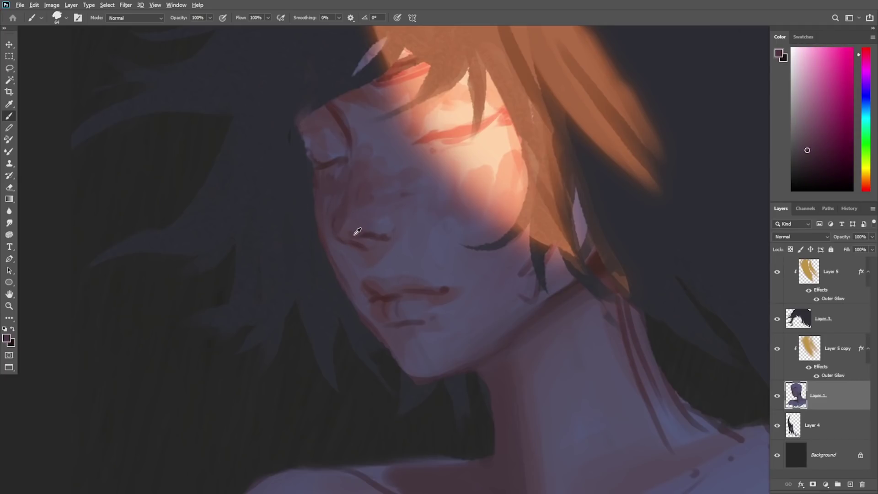
left_click(349, 217, "alt")
left_click(343, 219, "alt")
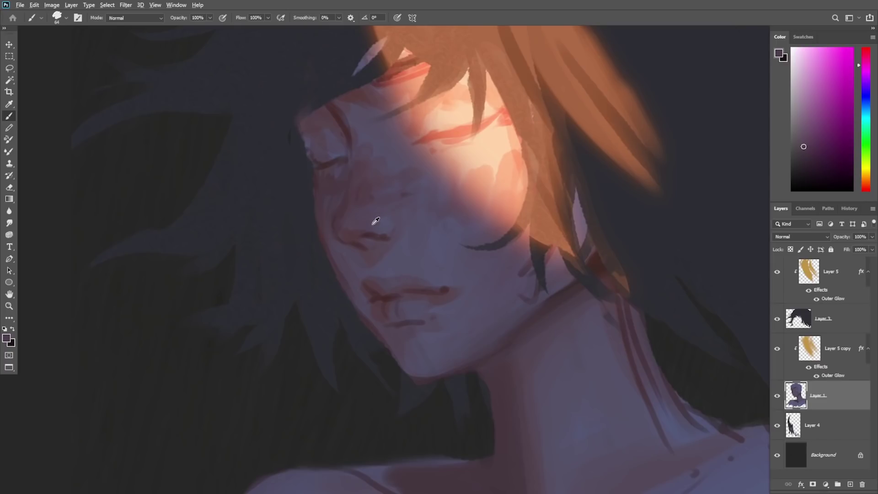
left_click(347, 229, "alt")
left_click(379, 232, "alt")
left_click(361, 241, "alt")
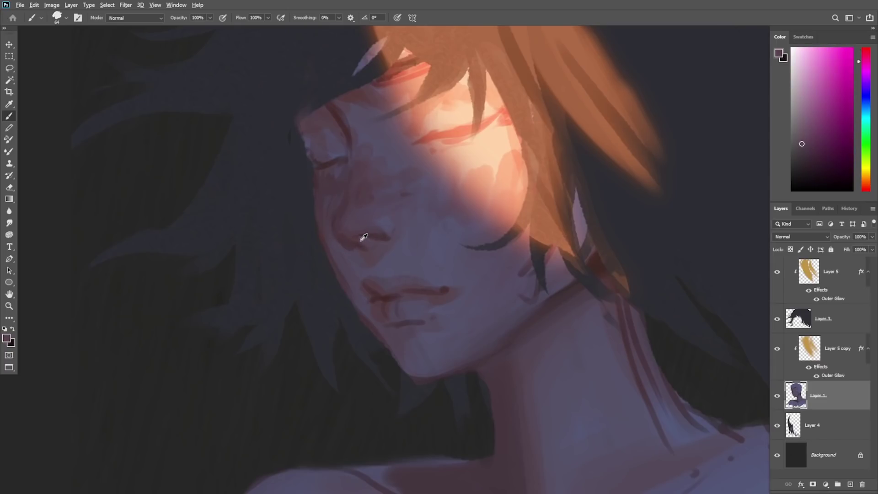
Step: Paint the far nostril in a very dark red with the brush at 29 px
right_click(407, 212)
left_click(349, 244, "alt")
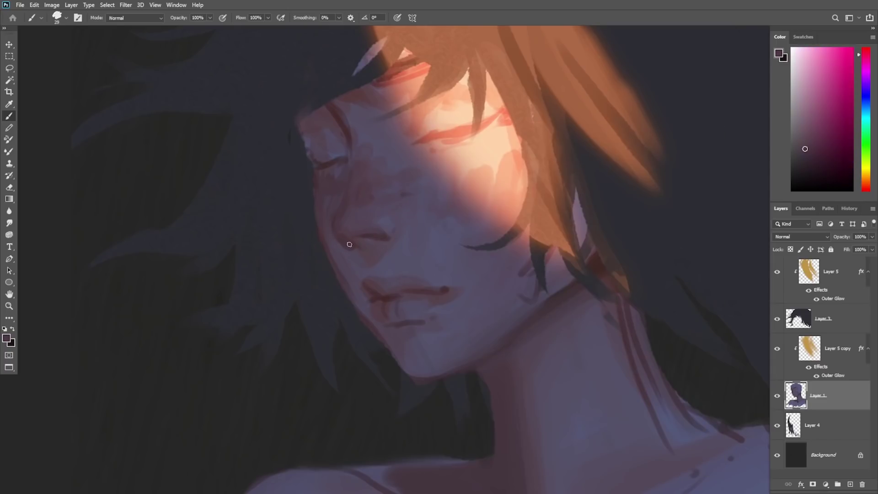
left_click(818, 162)
left_click_drag(344, 240, 351, 246)
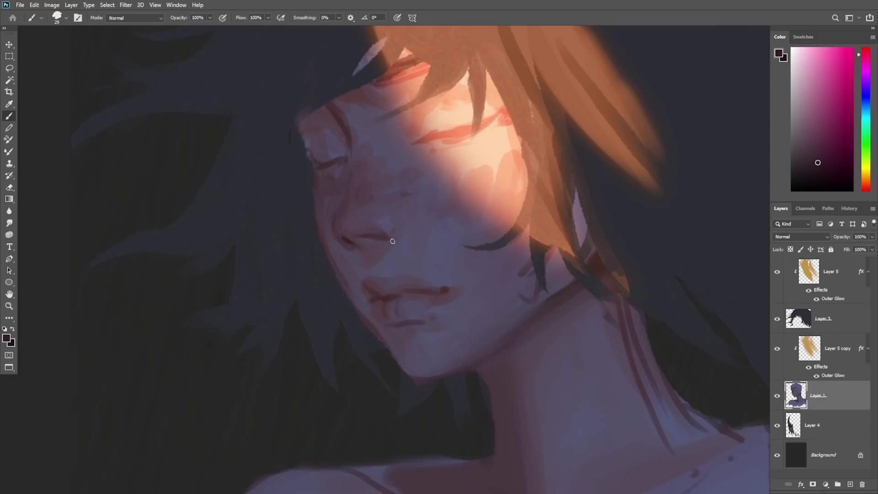
Step: Darken the near nostril with deep red, and blend the underside of the nose with sampled tones
left_click(351, 236, "alt")
left_click(353, 229, "alt")
left_click(352, 242, "alt")
left_click(368, 234, "alt")
left_click(365, 238, "alt")
left_click(380, 235, "alt")
left_click(823, 166)
left_click(362, 237, "alt")
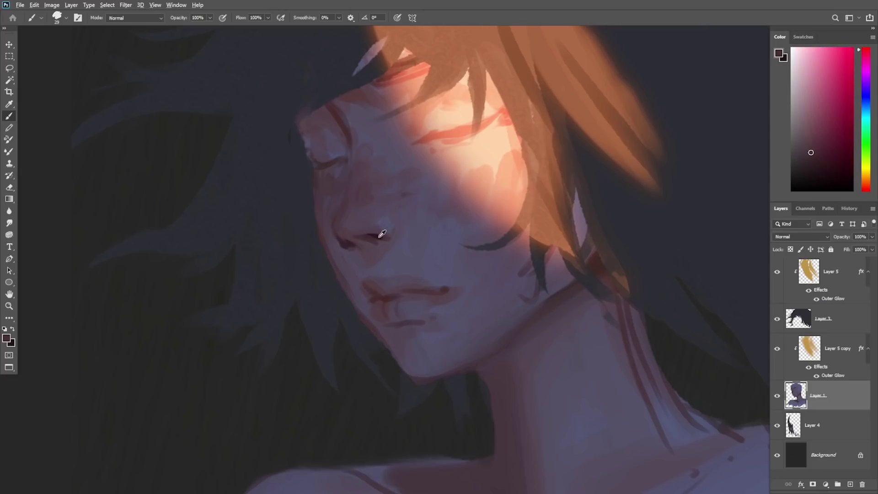
Step: Darken the parting line of the lips, and soften the side of the nose with sampled tones at 51 px
left_click_drag(373, 293, 407, 291)
left_click(407, 297, "alt")
right_click(446, 209)
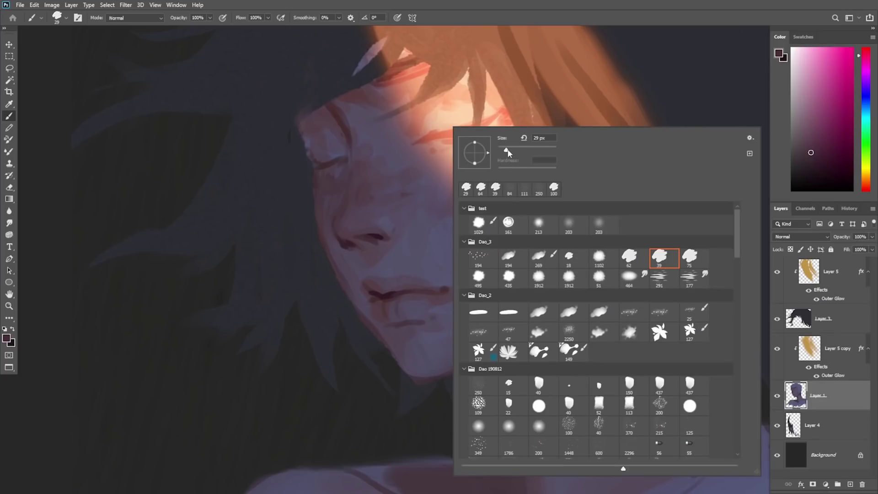
left_click(351, 213, "alt")
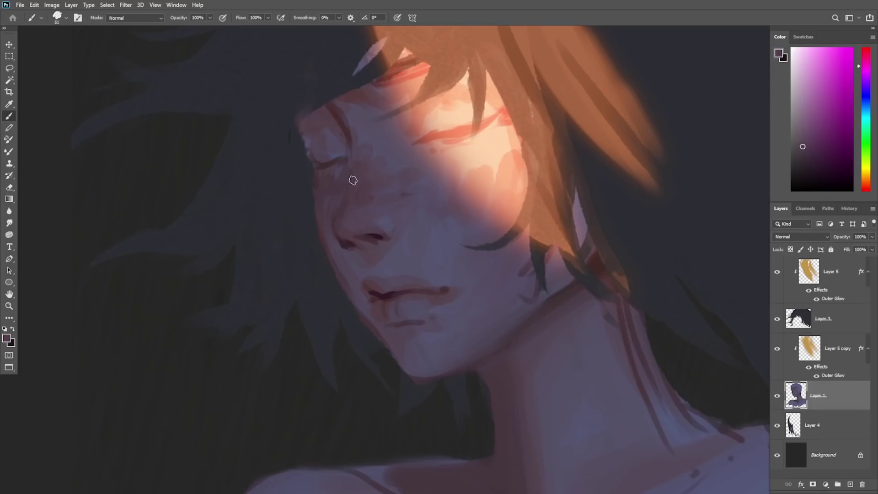
left_click(384, 233, "alt")
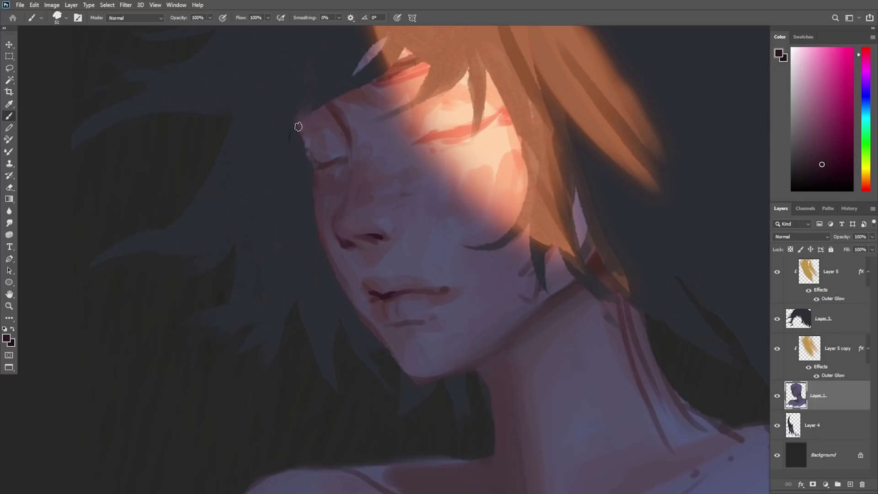
Step: Paint the lash line of the far closed eye in near-black, blending it with tones sampled around the eye
left_click(680, 111, "alt")
left_click_drag(311, 171, 342, 157)
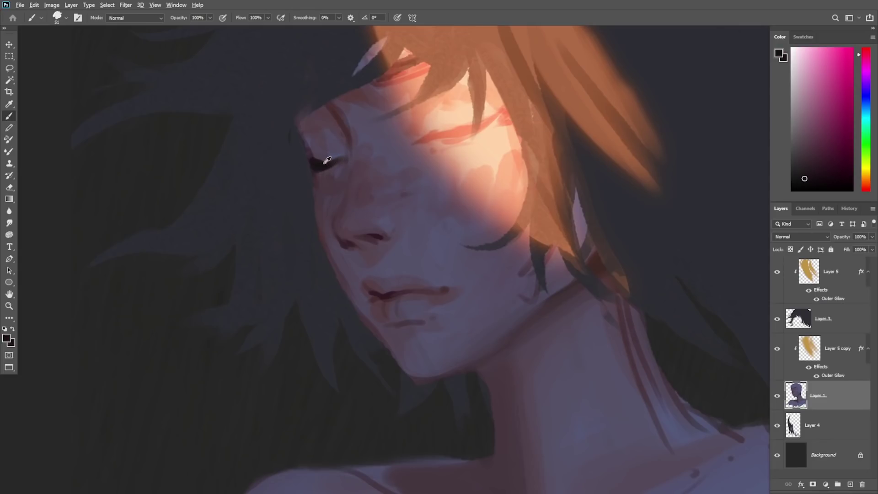
left_click(298, 162, "alt")
left_click(317, 164, "alt")
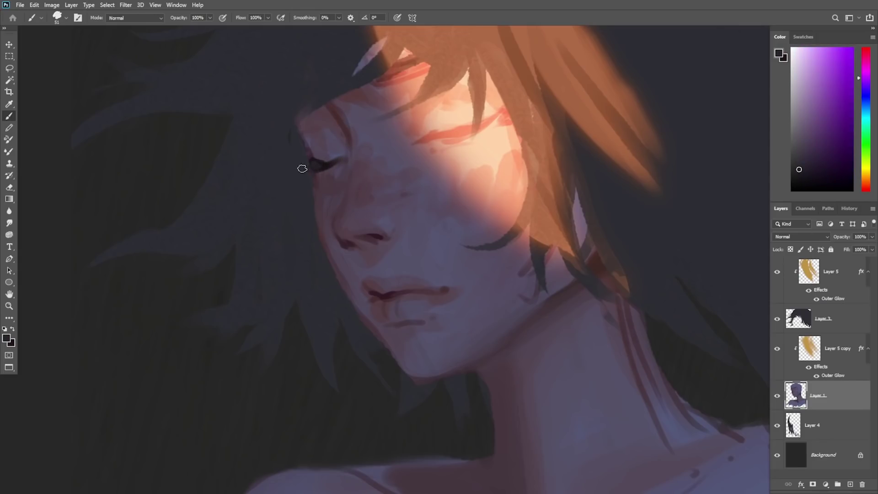
left_click(316, 157, "alt")
Step: Set the brush to 44 px and shape the far eye's lashes and lid edge with dark and mid tones sampled there
right_click(372, 133)
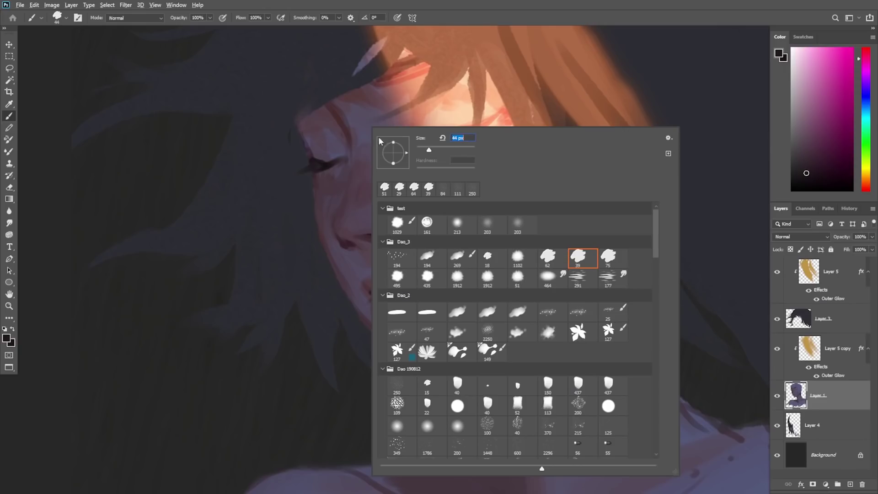
key("Return")
left_click(313, 165, "alt")
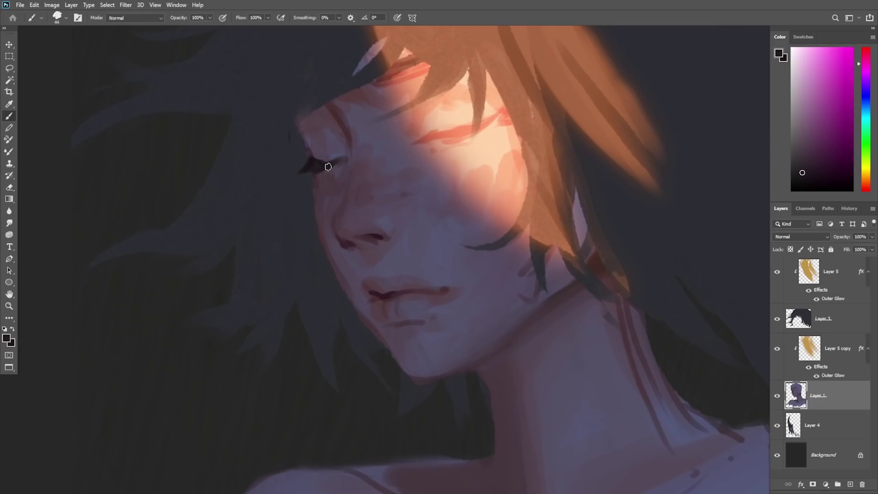
left_click(325, 155, "alt")
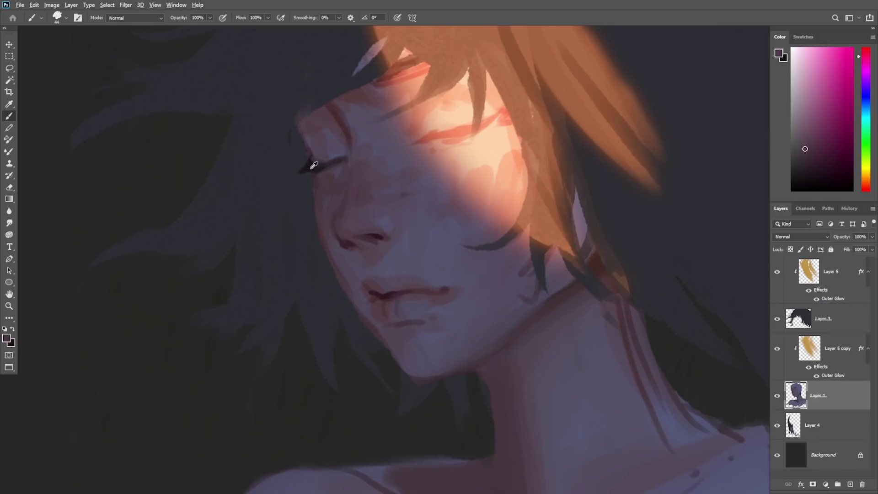
left_click(332, 161, "alt")
Step: Darken the inner part of the far eyebrow, and touch up the skin just below the far eye's lashes
left_click_drag(382, 185, 380, 202)
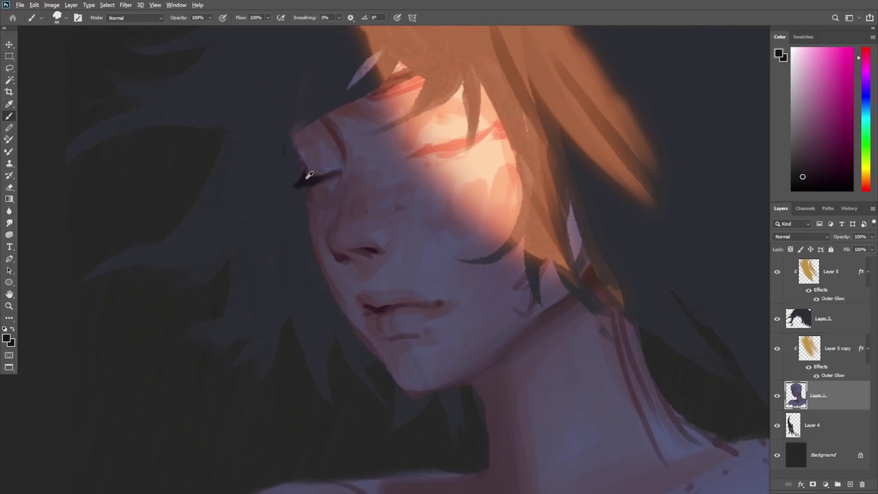
mouse_move(315, 121)
left_mouse_down()
mouse_move(325, 118)
mouse_move(337, 137)
left_mouse_up()
left_click(325, 171, "alt")
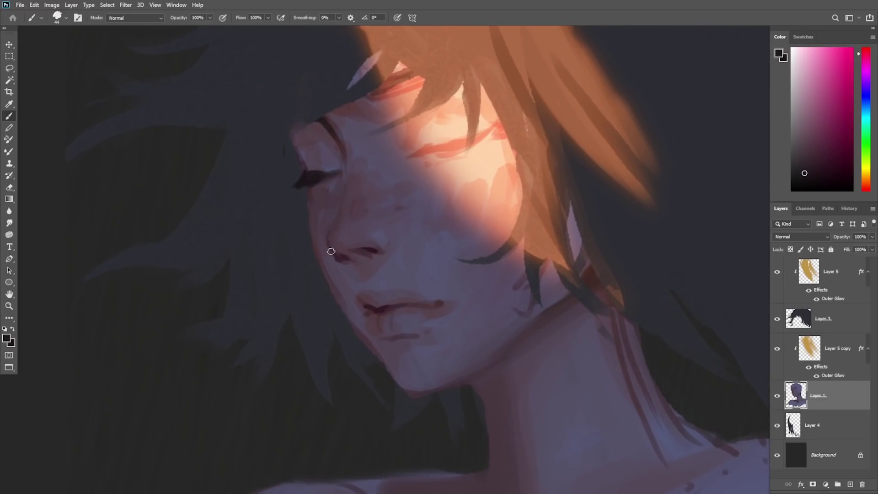
left_click(320, 190, "alt")
left_click(321, 188, "alt")
Step: Darken the closed lash line and the eyebrow of the near eye with the dark tone sampled from the far lashes
left_click(323, 171, "alt")
mouse_move(411, 155)
left_mouse_down()
mouse_move(494, 129)
mouse_move(455, 145)
left_mouse_up()
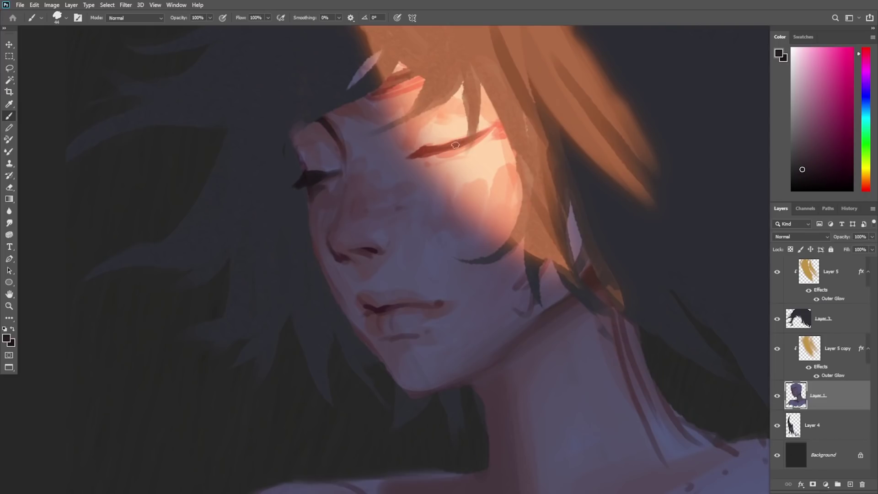
mouse_move(388, 81)
left_mouse_down()
mouse_move(414, 83)
mouse_move(384, 91)
left_mouse_up()
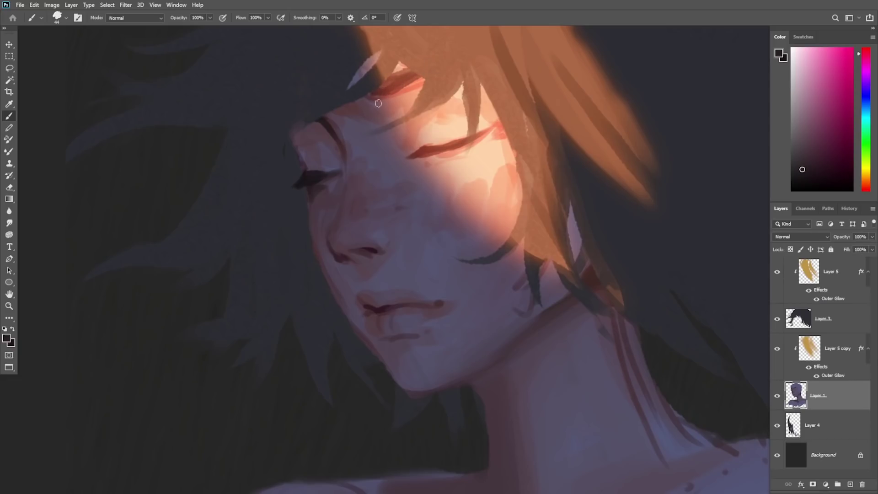
left_click(360, 111, "alt")
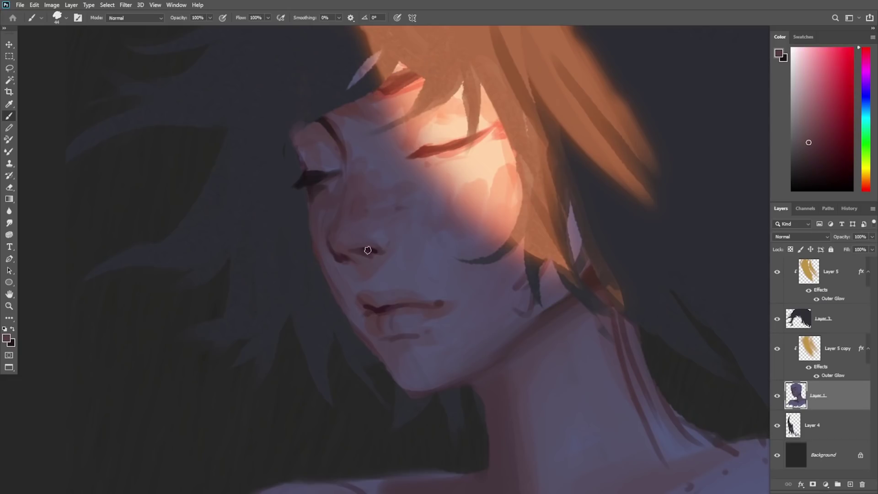
Step: Enlarge the brush to 55 px and paint a dark reddish shadow between the far eyebrow and eyelid
left_click(337, 140, "alt")
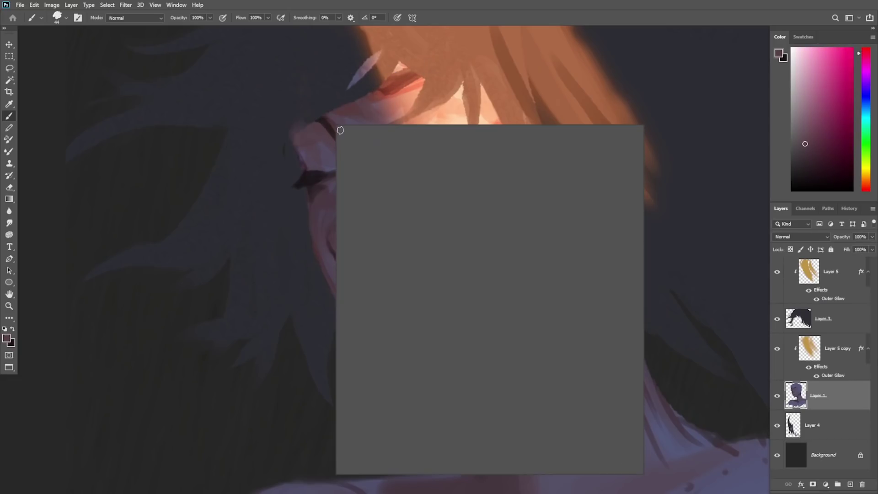
right_click(337, 125)
left_click_drag(397, 149, 396, 149)
key("Return")
left_click(341, 146, "alt")
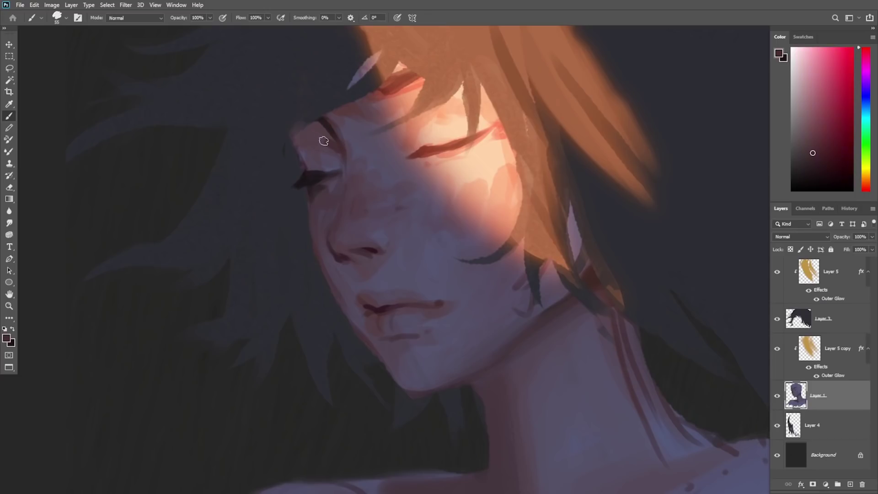
mouse_move(323, 142)
left_mouse_down()
mouse_move(316, 135)
mouse_move(334, 142)
left_mouse_up()
left_click(328, 123, "alt")
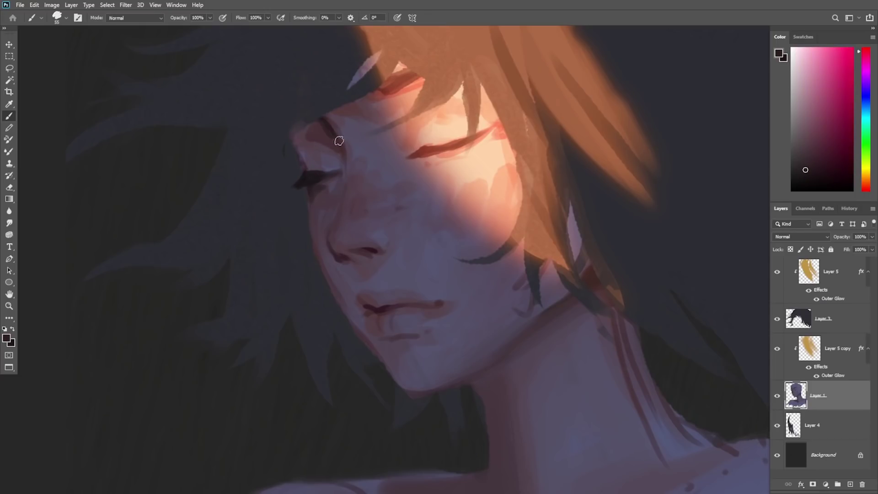
left_click(330, 135, "alt")
Step: Extend the dark red socket shadow down the outer side of the far eye and blend it into the brow
left_click(315, 128, "alt")
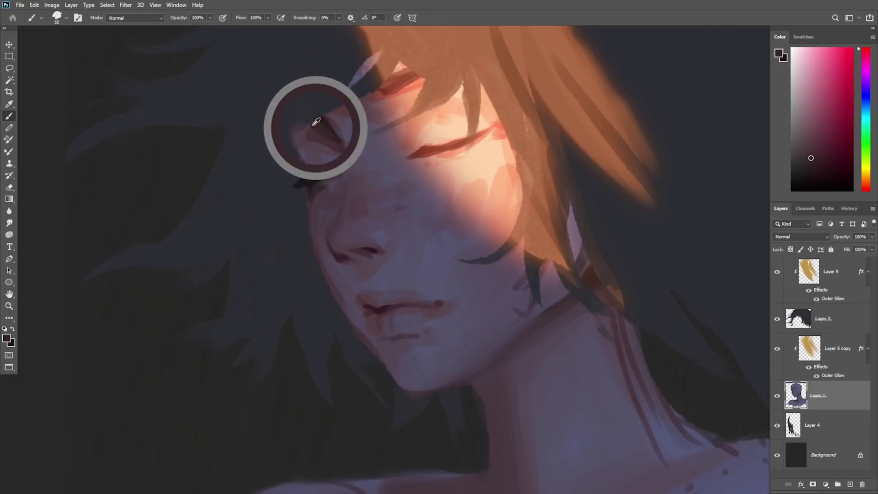
mouse_move(302, 135)
left_mouse_down()
mouse_move(331, 144)
mouse_move(305, 160)
left_mouse_up()
left_click(314, 128, "alt")
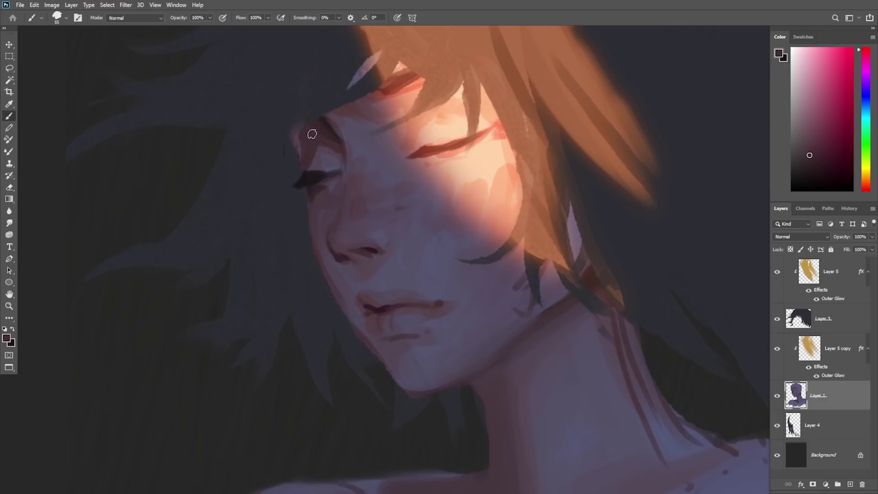
left_click(321, 124, "alt")
left_click(327, 122, "alt")
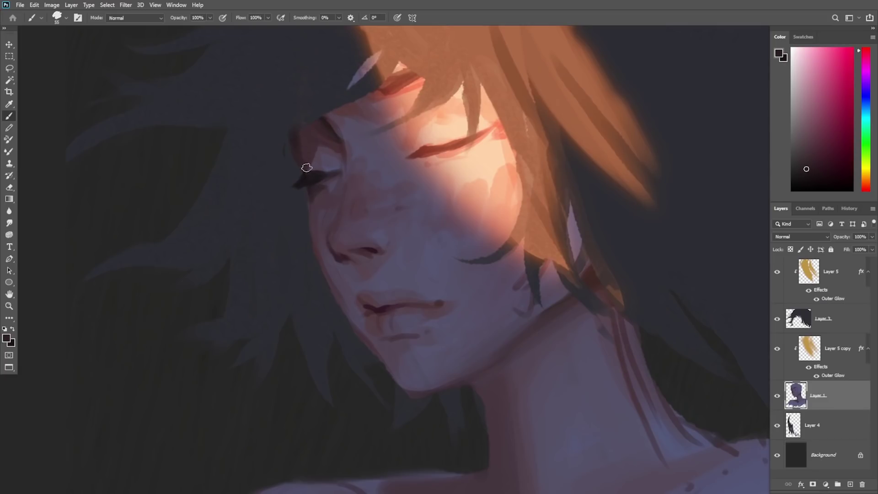
left_click(306, 141, "alt")
Step: Paint a dark reddish shadow from the far side of the nose down towards the upper lip, and soften its edges
left_click(329, 124, "alt")
mouse_move(330, 236)
left_mouse_down()
mouse_move(329, 271)
mouse_move(364, 274)
left_mouse_up()
left_click(327, 251, "alt")
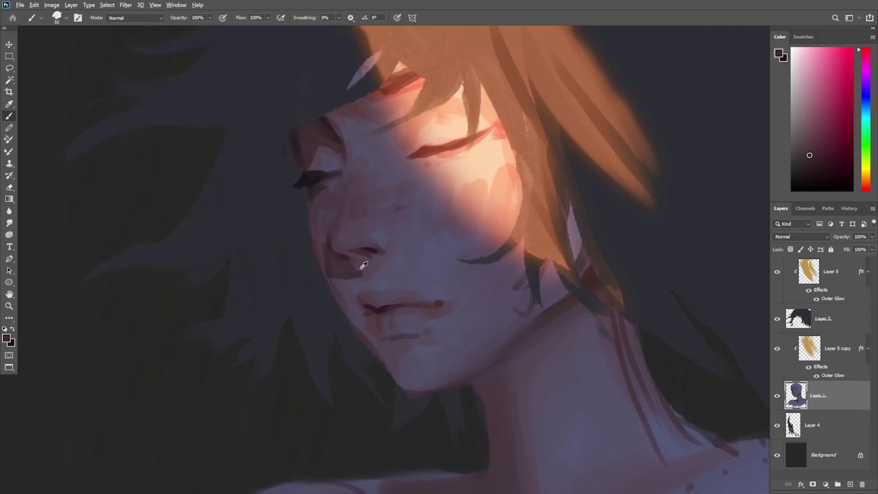
left_click(361, 268, "alt")
left_click(337, 254, "alt")
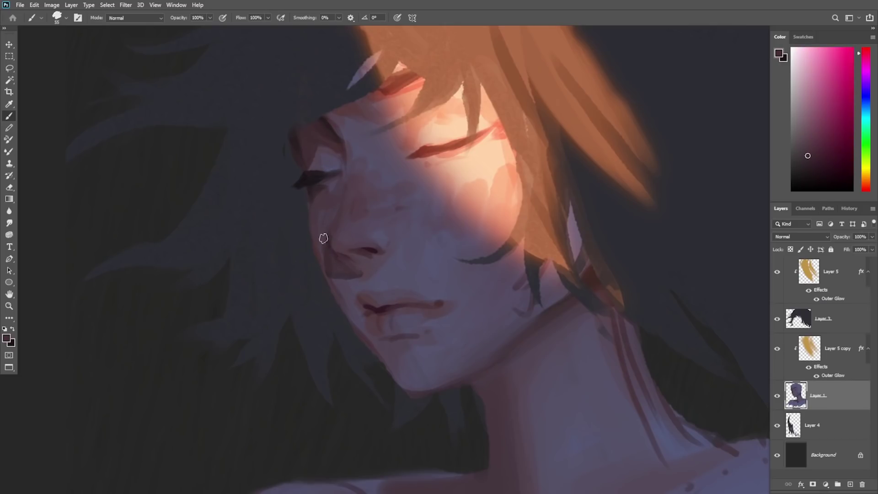
mouse_move(324, 238)
left_mouse_down()
mouse_move(325, 271)
mouse_move(357, 277)
left_mouse_up()
left_click(339, 277, "alt")
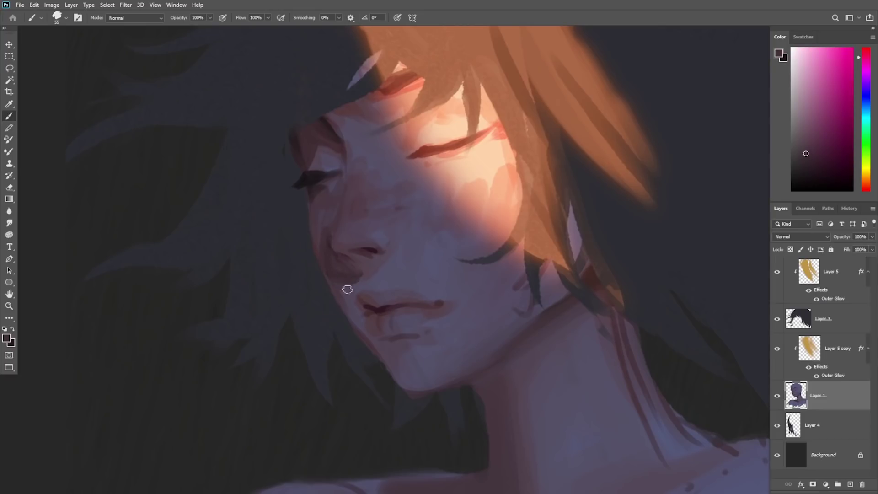
Step: Deepen the shadow along the far edge of the nose tip with dark tones sampled from the surrounding shadows
mouse_move(327, 242)
left_mouse_down()
mouse_move(344, 263)
mouse_move(328, 253)
left_mouse_up()
left_click(325, 240, "alt")
left_click(346, 265, "alt")
left_click(309, 132, "alt")
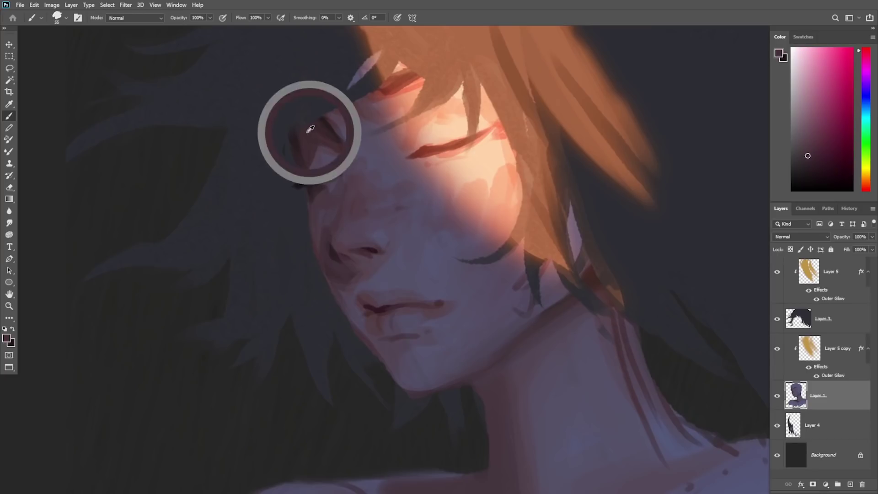
left_click(333, 255, "alt")
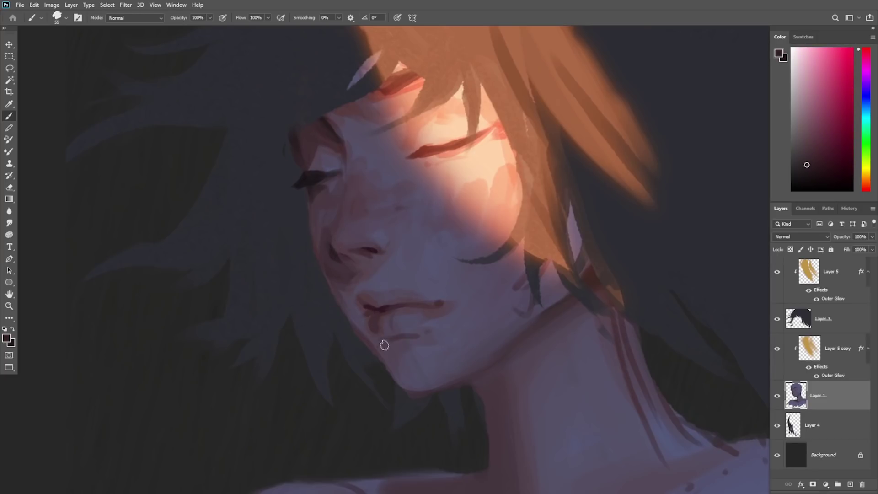
Step: Paint dark plum shadow on the far part of the lower lip and beneath it, undoing one unwanted stroke
mouse_move(371, 329)
left_mouse_down()
mouse_move(394, 336)
mouse_move(400, 324)
left_mouse_up()
left_click(344, 264, "alt")
key("ctrl+z")
left_click(371, 319, "alt")
left_click(386, 316, "alt")
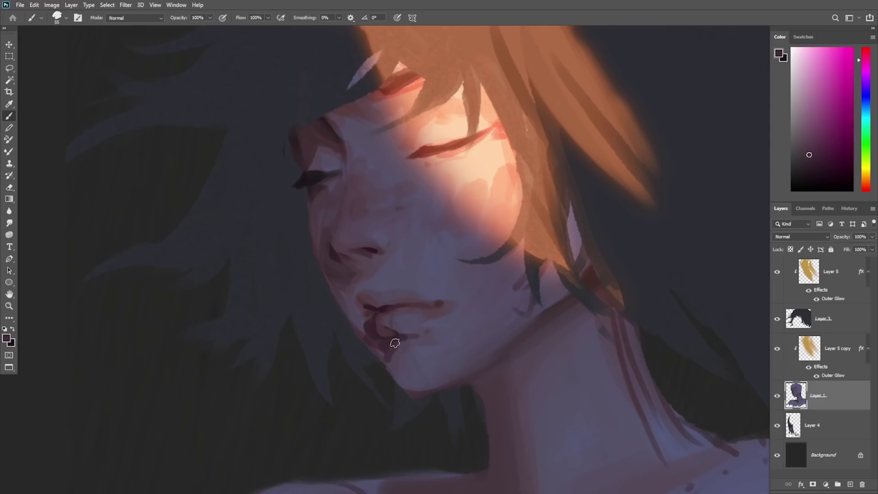
Step: Extend the plum shadow down the far side of the chin and up along the cheek, undoing the last stroke
left_click_drag(407, 350, 410, 376)
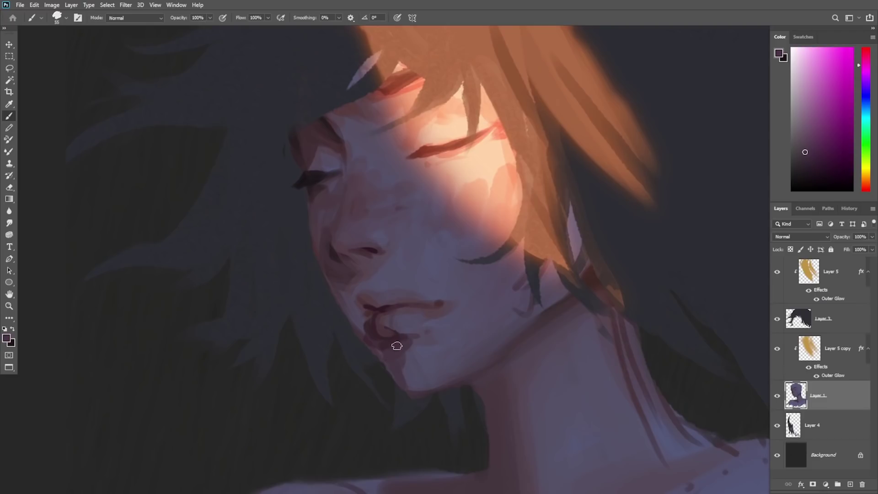
left_click(375, 334, "alt")
left_click(332, 274, "alt")
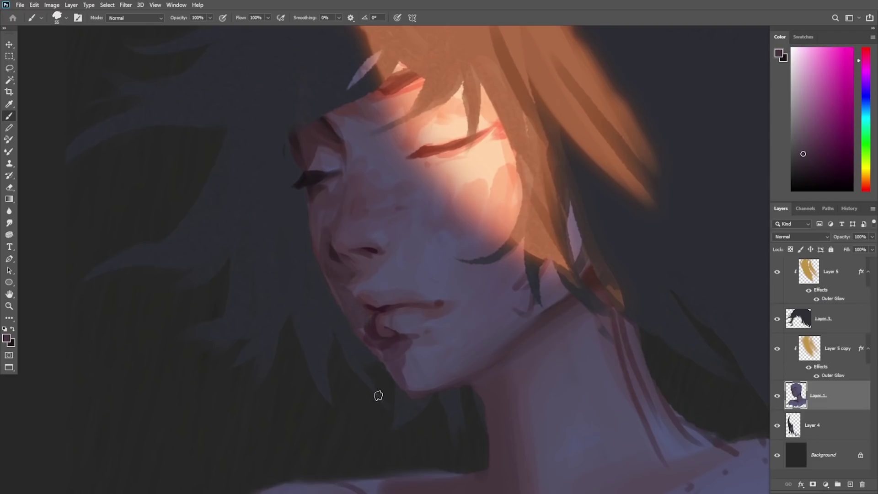
left_click(374, 319, "alt")
left_click(360, 322, "alt")
left_click(331, 274, "alt")
left_click(329, 249, "alt")
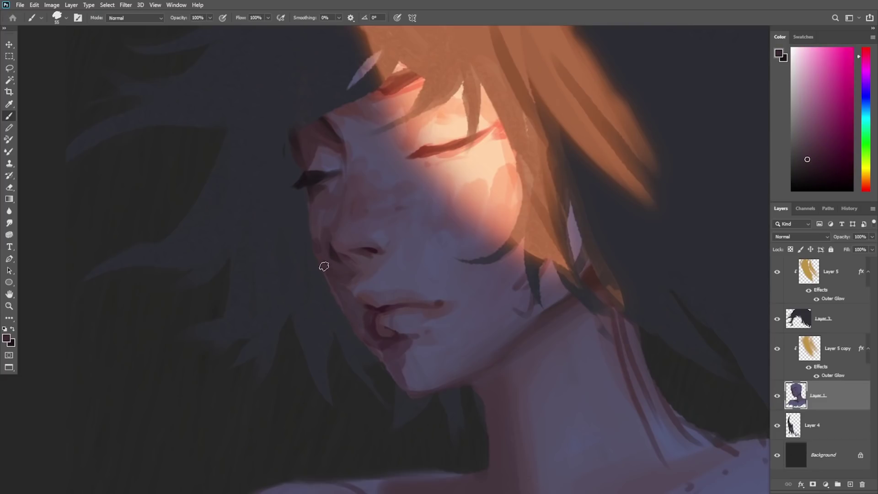
key("ctrl+z")
Step: Paint a near-black rim along the face's far contour from the eye to the chin, and darken the far brow's outer corner
left_click(312, 185, "alt")
mouse_move(311, 199)
left_mouse_down()
mouse_move(316, 257)
mouse_move(314, 237)
left_mouse_up()
left_click(319, 212, "alt")
left_click(311, 206, "alt")
left_click_drag(326, 273, 372, 351)
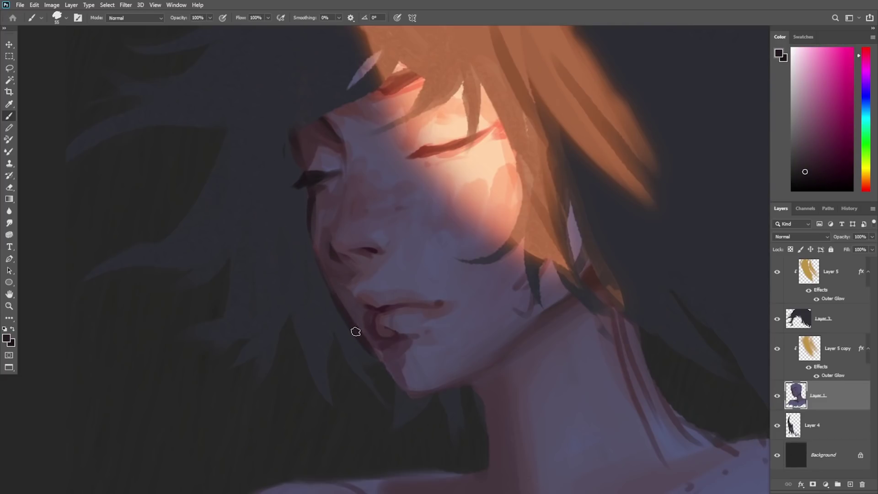
left_click(346, 323, "alt")
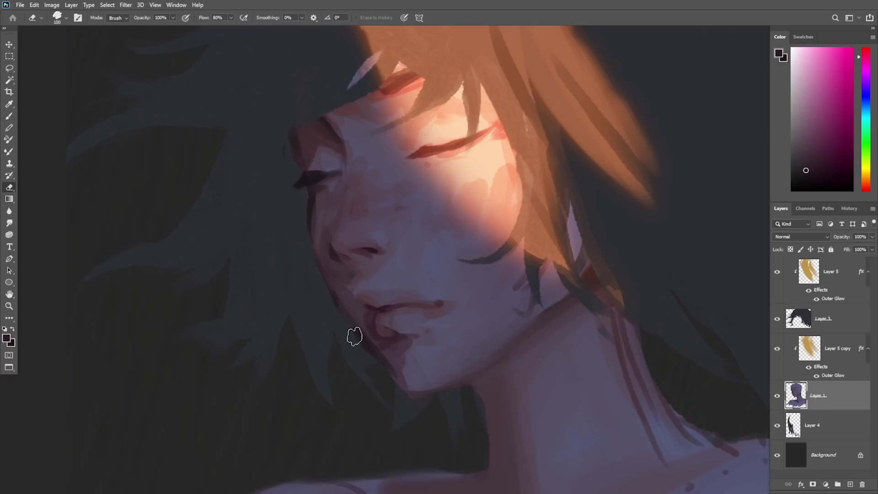
key("v")
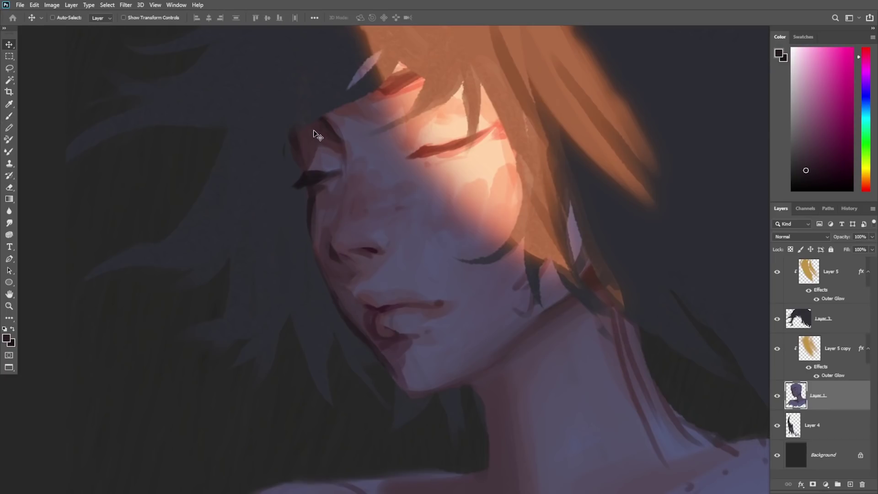
key("b")
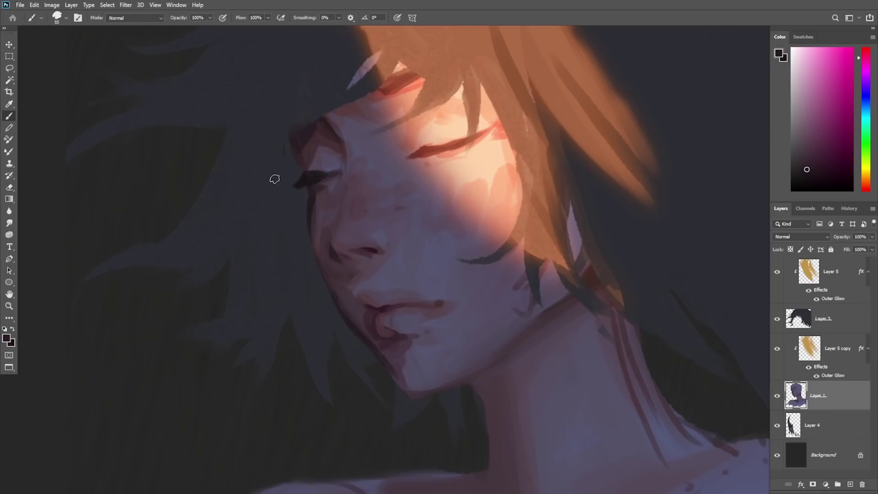
Step: Select Layer 4 and paint dark reddish hair strands behind the far side of the face and jaw
left_click(280, 229, "ctrl")
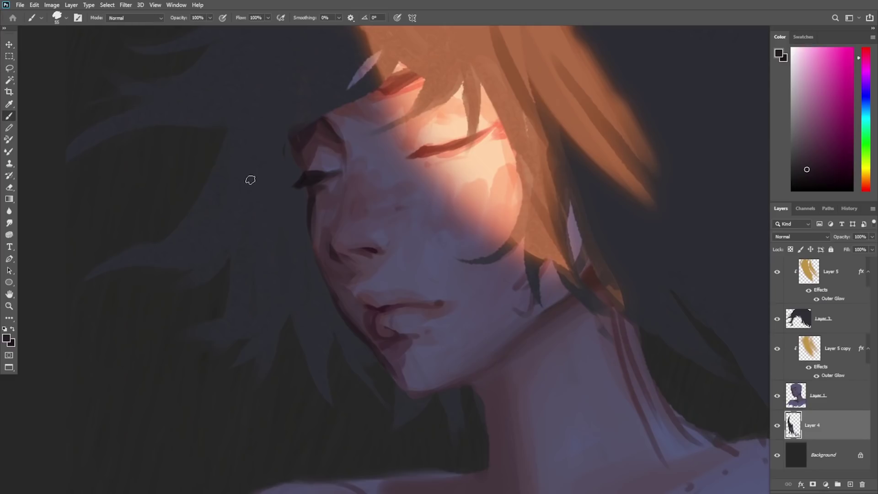
left_click(362, 330, "alt")
left_click_drag(343, 315, 361, 364)
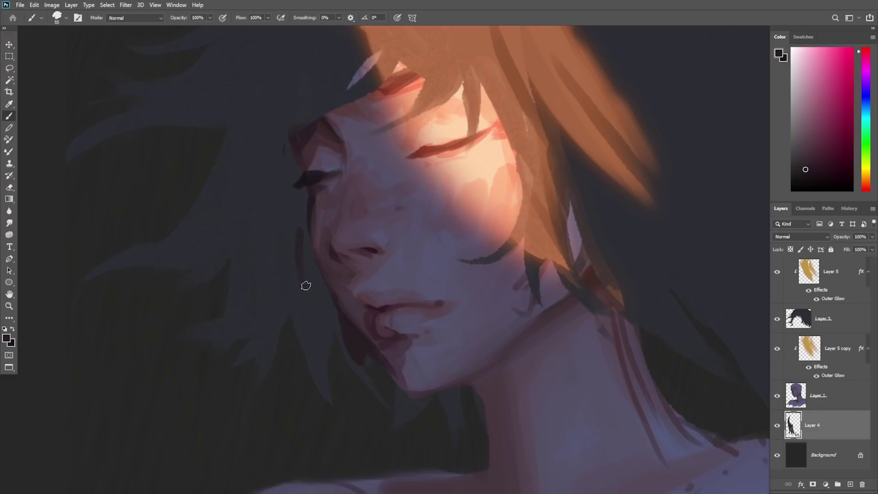
mouse_move(320, 281)
left_mouse_down()
mouse_move(321, 337)
mouse_move(284, 261)
mouse_move(322, 288)
mouse_move(298, 292)
left_mouse_up()
key("z")
key("b")
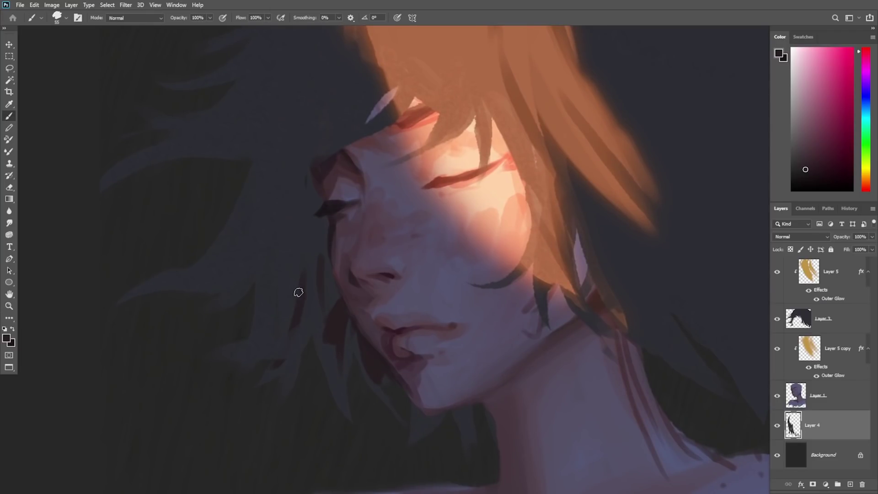
Step: Cut the hair beside the far side of the face from the front hair layer and paste it in place on a new layer above Layer 4
key("v")
left_click_drag(303, 339, 275, 352)
key("ctrl+z")
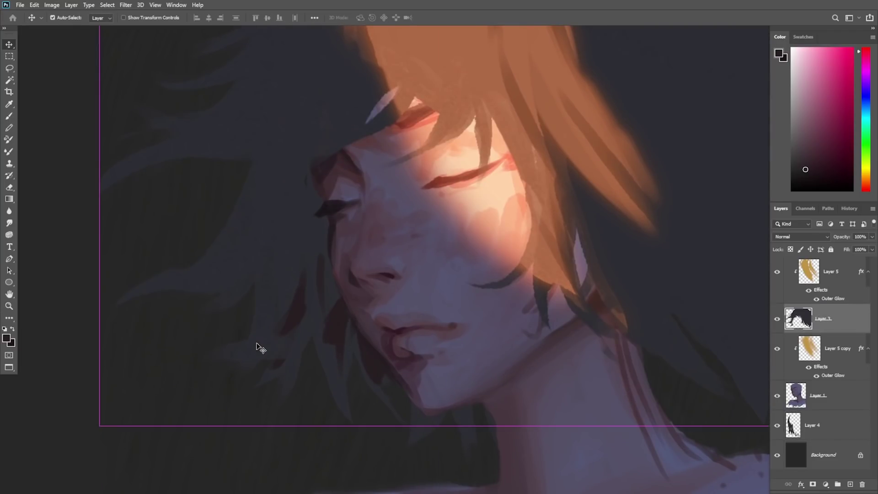
mouse_move(259, 199)
left_mouse_down()
mouse_move(240, 231)
mouse_move(249, 184)
mouse_move(363, 149)
mouse_move(247, 435)
mouse_move(101, 222)
left_mouse_up()
key("ctrl+z")
key("l")
key("ctrl+x")
key("v")
left_click(286, 235, "ctrl")
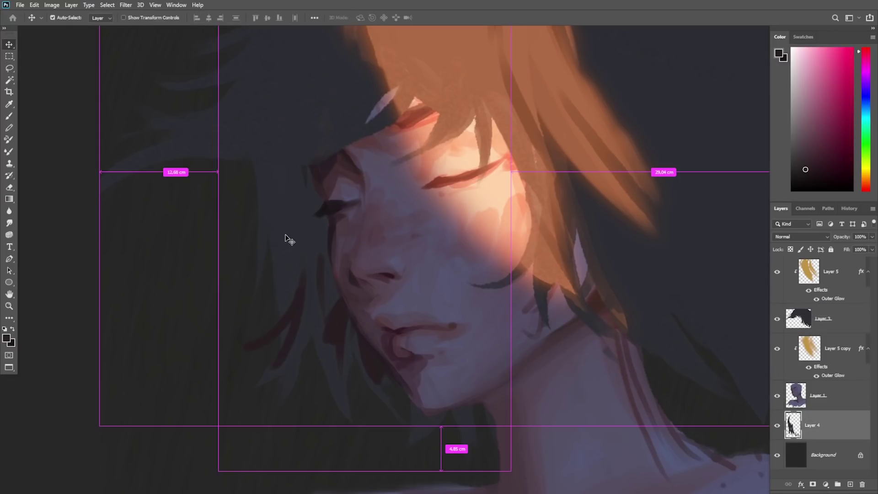
key("ctrl+shift+v")
key("b")
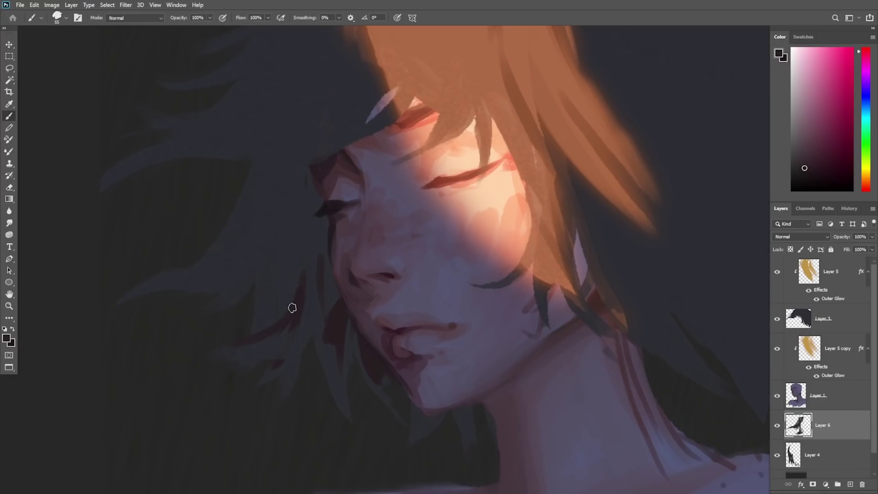
Step: Enlarge the brush to 158 px and paint dark reddish-brown hair beside the nose and far cheek on Layer 6
left_click(298, 305, "alt")
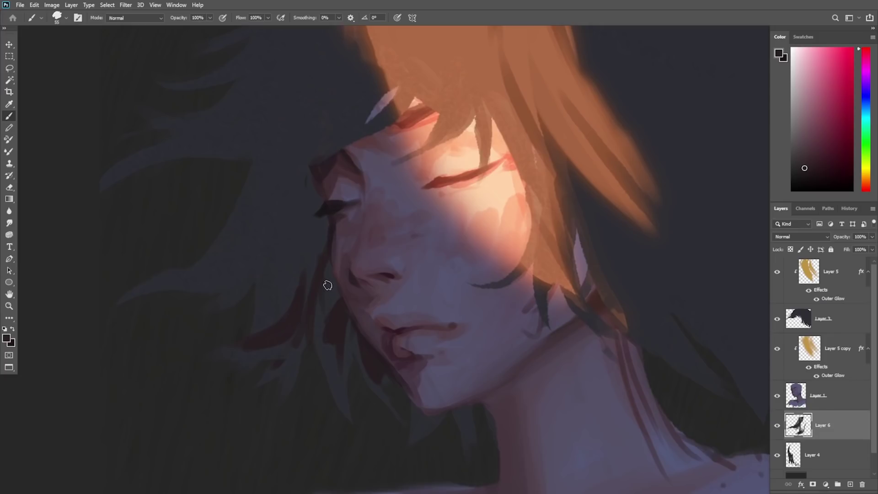
key("z")
key("b")
right_click(438, 236)
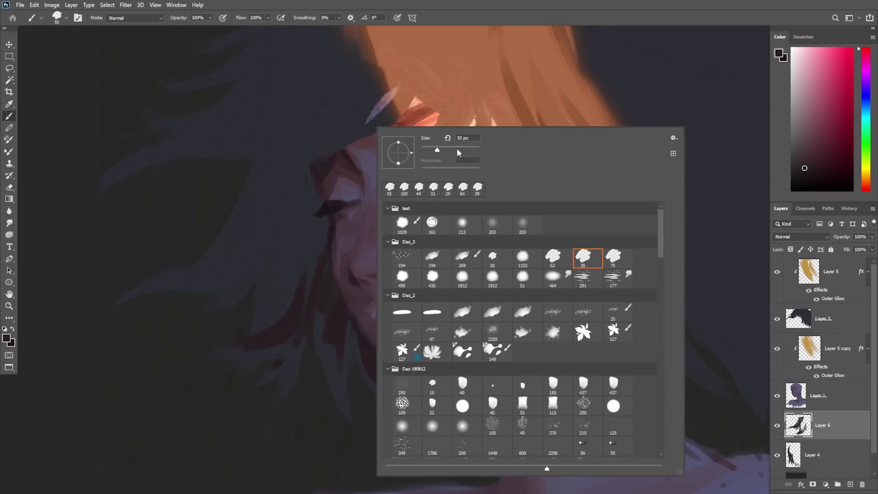
key("Escape")
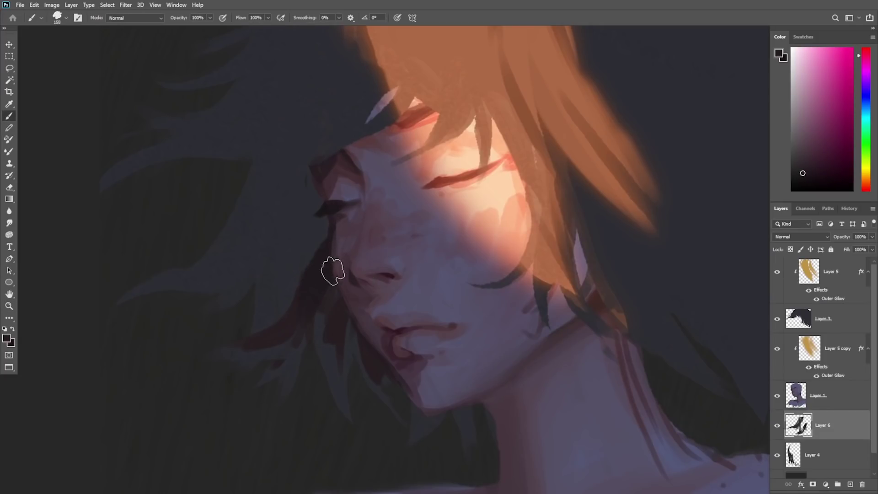
mouse_move(281, 261)
left_mouse_down()
mouse_move(315, 200)
mouse_move(274, 240)
mouse_move(267, 285)
left_mouse_up()
left_click(280, 241, "alt")
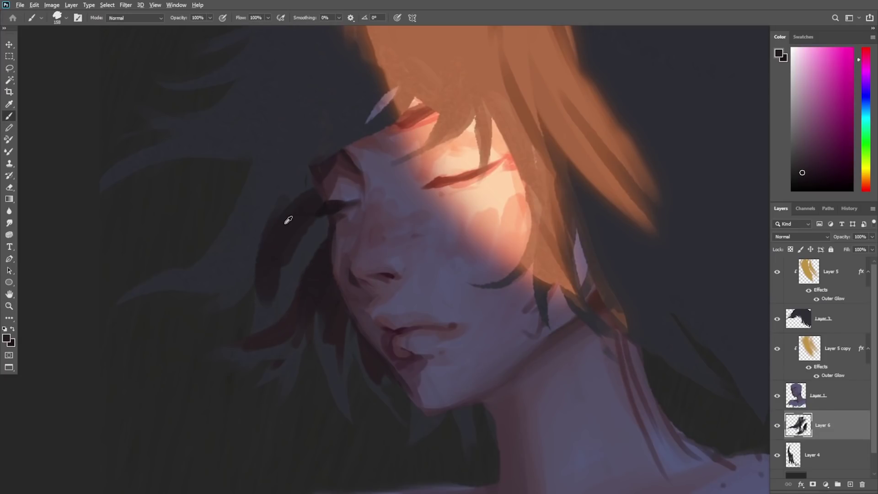
Step: Extend the dark plum hair shadow up beside the far eye under the fringe, blending it with sampled hair colours
left_click(288, 236, "alt")
mouse_move(279, 220)
left_mouse_down()
mouse_move(342, 164)
mouse_move(282, 171)
mouse_move(229, 255)
mouse_move(313, 237)
mouse_move(294, 190)
mouse_move(257, 198)
mouse_move(279, 178)
left_mouse_up()
left_click(305, 183, "alt")
key("ctrl+z")
left_click(288, 194, "alt")
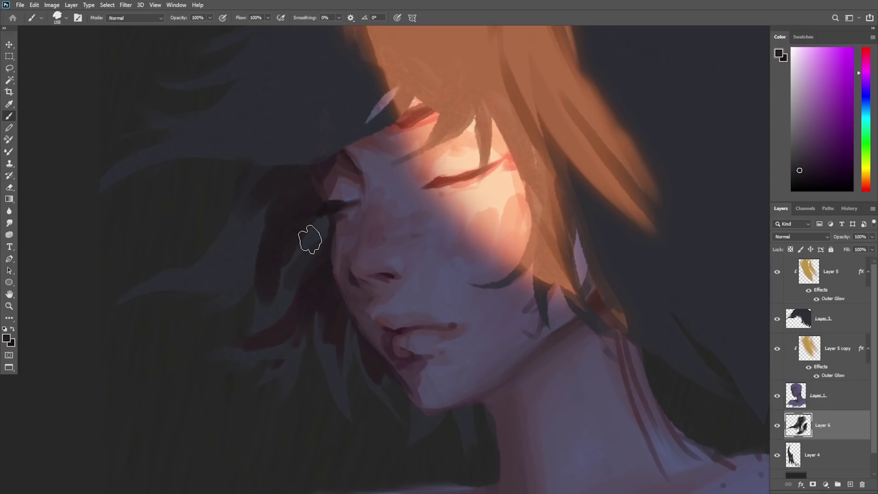
left_click(295, 259, "alt")
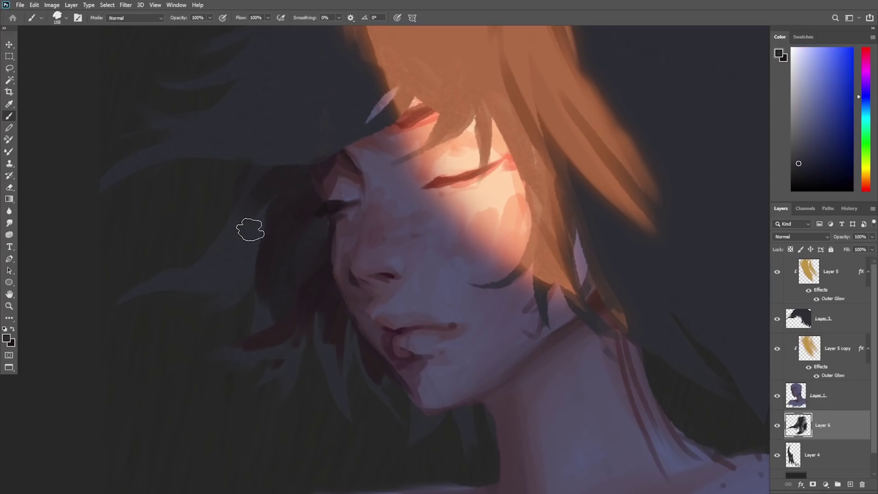
Step: Lock Layer 6's transparent pixels and darken the windblown strands beyond the far cheek with sampled dark plum
left_click(790, 249)
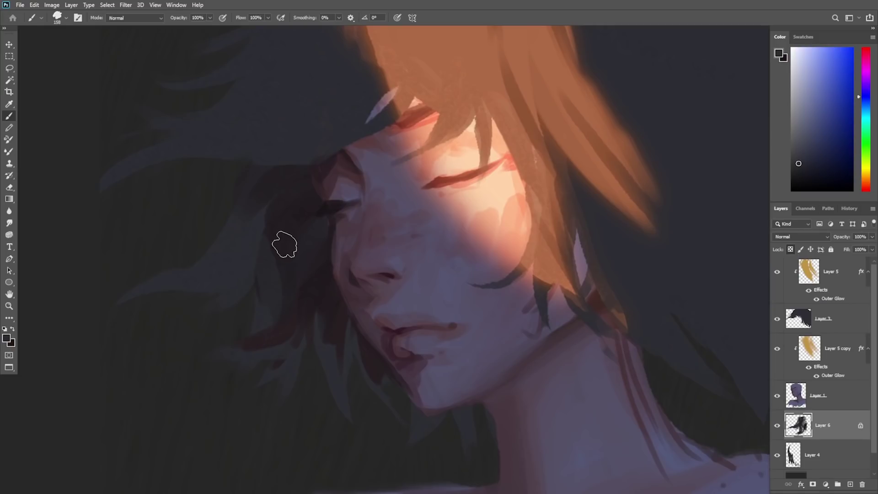
left_click(266, 212, "alt")
left_click_drag(248, 278, 133, 287)
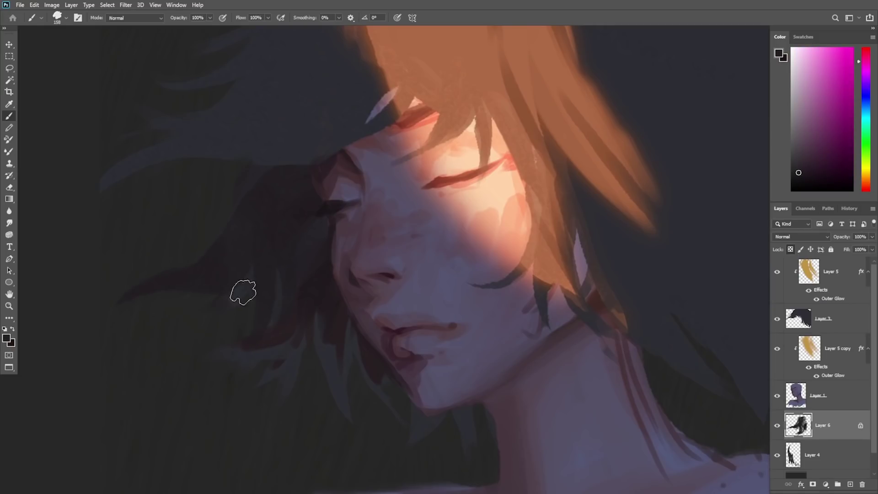
mouse_move(257, 312)
left_mouse_down()
mouse_move(235, 378)
mouse_move(267, 343)
mouse_move(232, 408)
mouse_move(294, 335)
left_mouse_up()
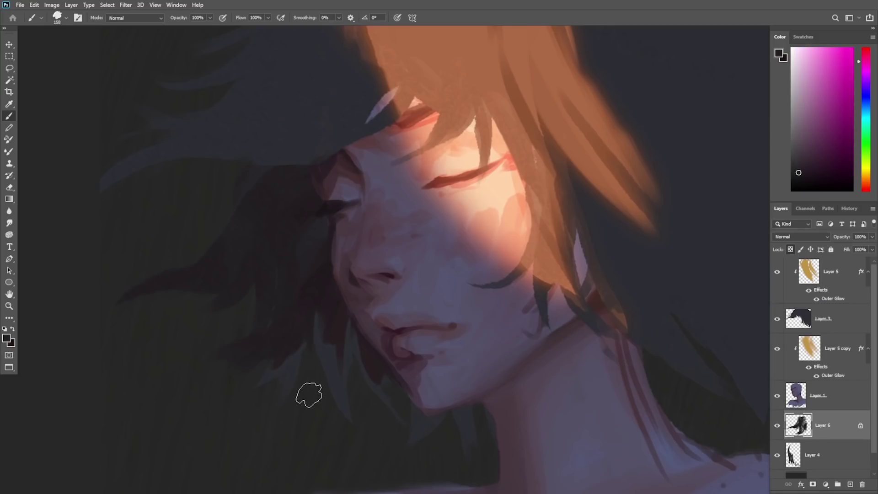
Step: Merge Layer 6 down into Layer 4, lock its transparent pixels and darken the hair tips behind the jaw and chin
key("v")
left_click_drag(363, 372, 425, 449)
key("ctrl+e")
key("b")
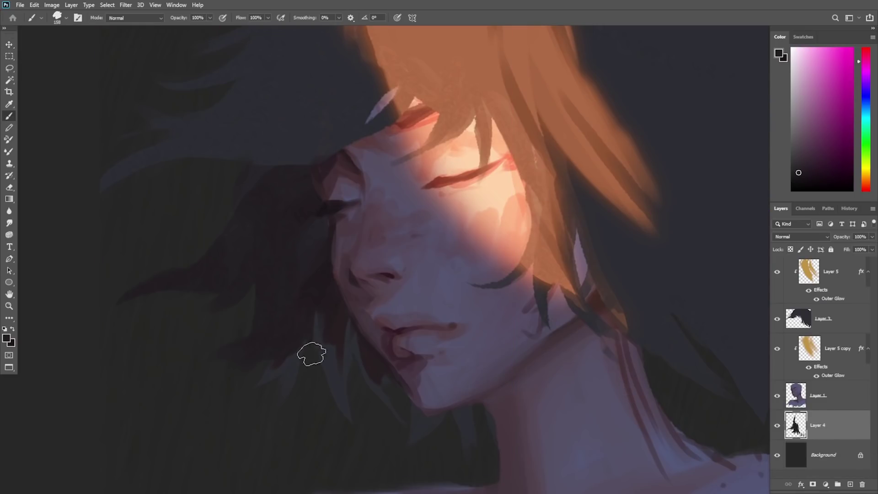
mouse_move(499, 392)
left_mouse_down()
mouse_move(440, 417)
mouse_move(417, 408)
mouse_move(451, 465)
mouse_move(490, 469)
left_mouse_up()
mouse_move(320, 318)
left_mouse_down()
mouse_move(363, 438)
mouse_move(347, 295)
mouse_move(390, 415)
left_mouse_up()
mouse_move(333, 382)
left_mouse_down()
mouse_move(301, 343)
mouse_move(225, 405)
left_mouse_up()
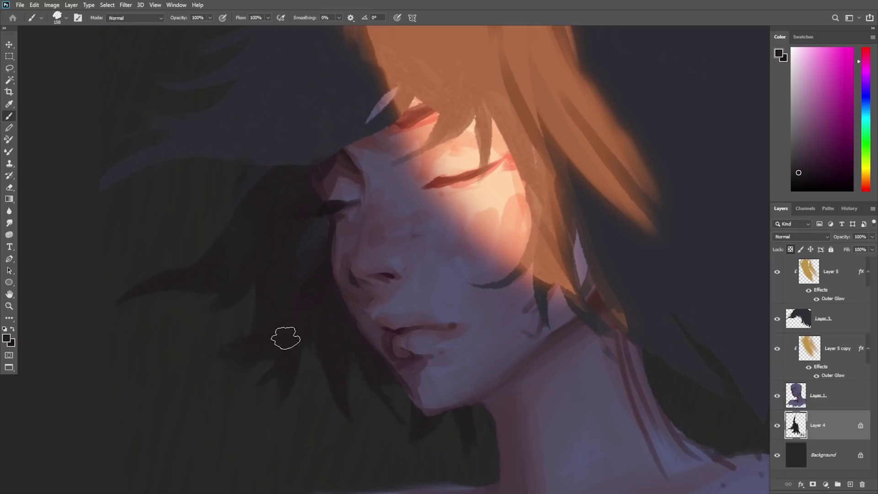
Step: Select the front hair layer, lock its transparent pixels and paint dark plum along the lowest windblown strands above the far eye
key("v")
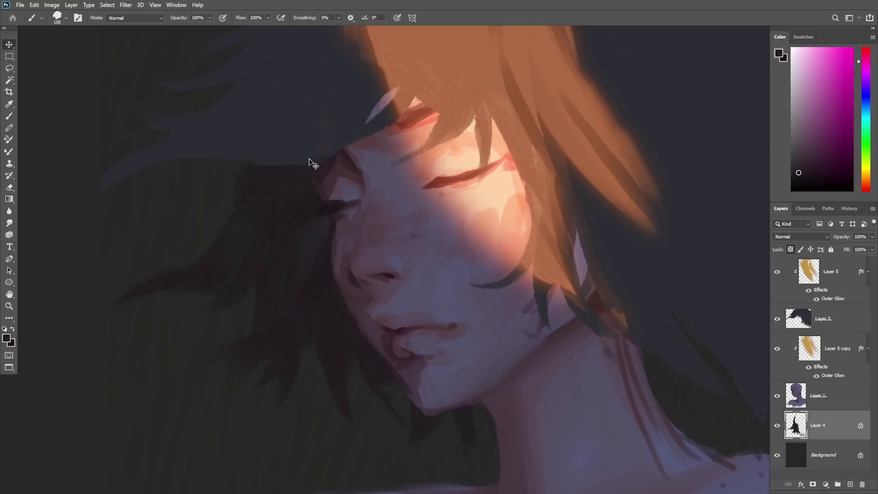
left_click(280, 131, "ctrl")
left_click_drag(281, 131, 318, 236)
key("b")
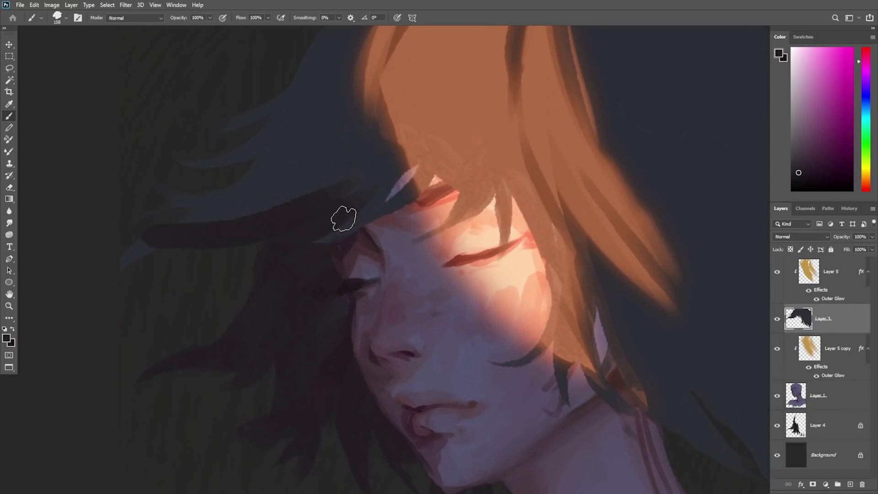
left_click_drag(158, 209, 310, 216)
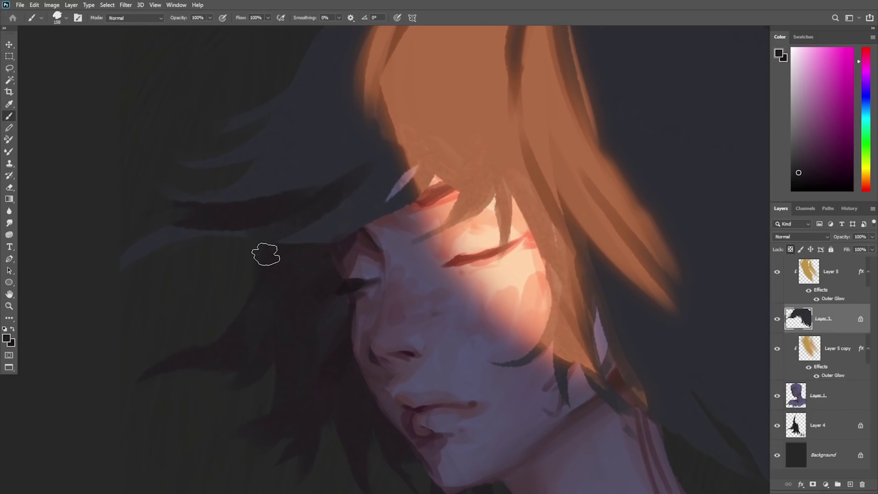
left_click_drag(122, 263, 238, 234)
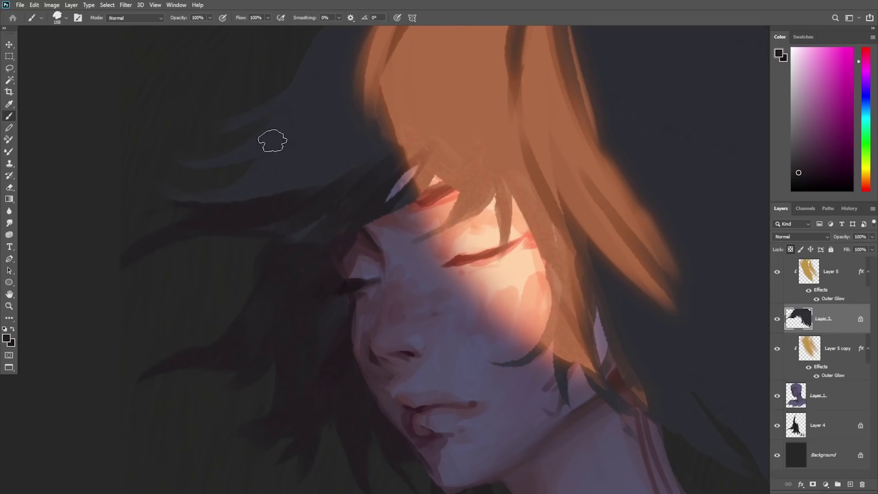
Step: Add dark strokes through the middle windblown strands and a dark streak running up into the orange-lit hair
left_click_drag(256, 169, 314, 153)
left_click_drag(244, 183, 284, 178)
left_click_drag(364, 158, 442, 39)
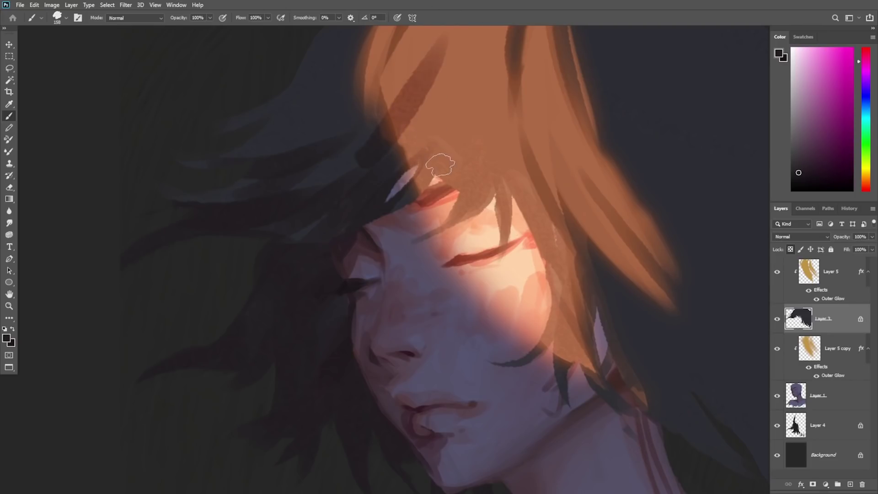
left_click_drag(442, 167, 428, 220)
key("z")
left_click_drag(437, 142, 423, 142)
key("e")
left_click_drag(432, 96, 393, 182)
key("ctrl+z")
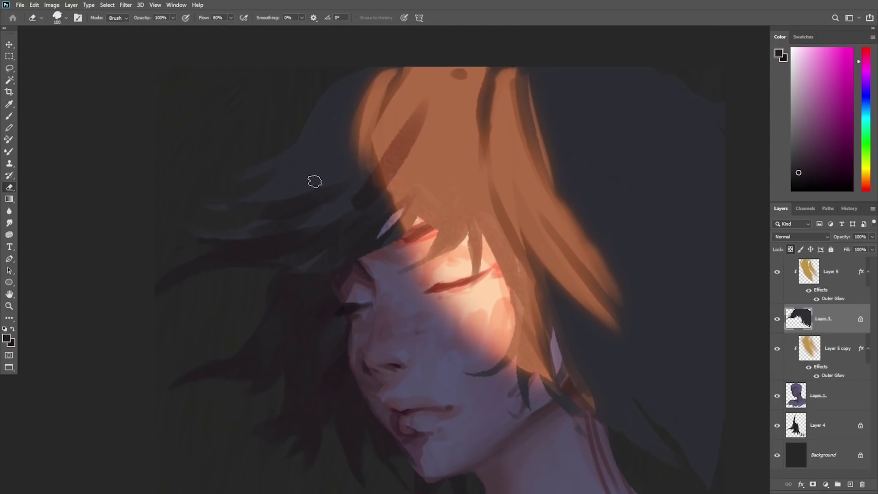
Step: Blend the upper windblown strands of the front hair with sampled dark violet and blue-grey strokes
key("b")
left_click(273, 201, "alt")
left_click_drag(242, 202, 325, 165)
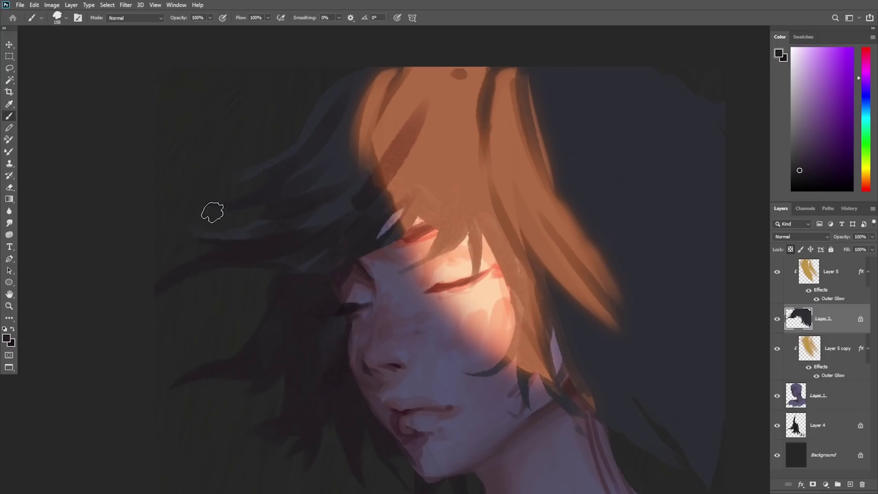
left_click(353, 72, "alt")
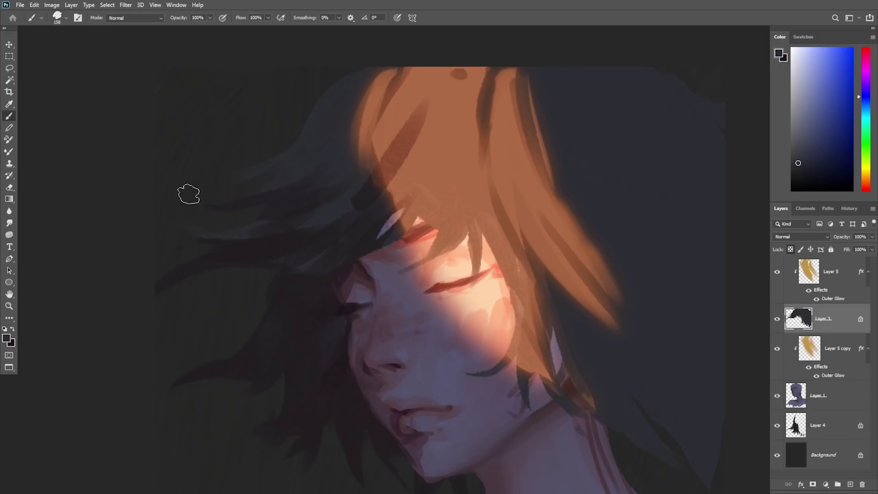
Step: Reduce the brush to 83 px and refine the dark strands above the far brow with sampled violet-black
left_click(292, 212, "alt")
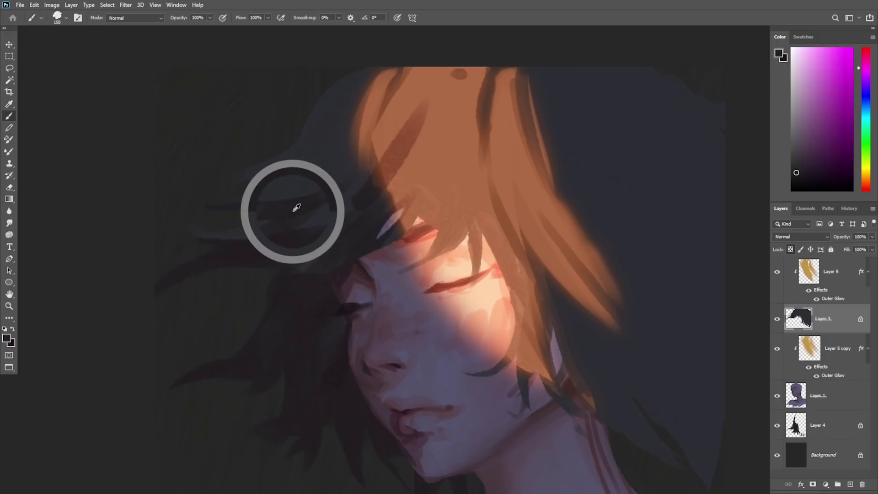
right_click(422, 181)
left_click(359, 206, "alt")
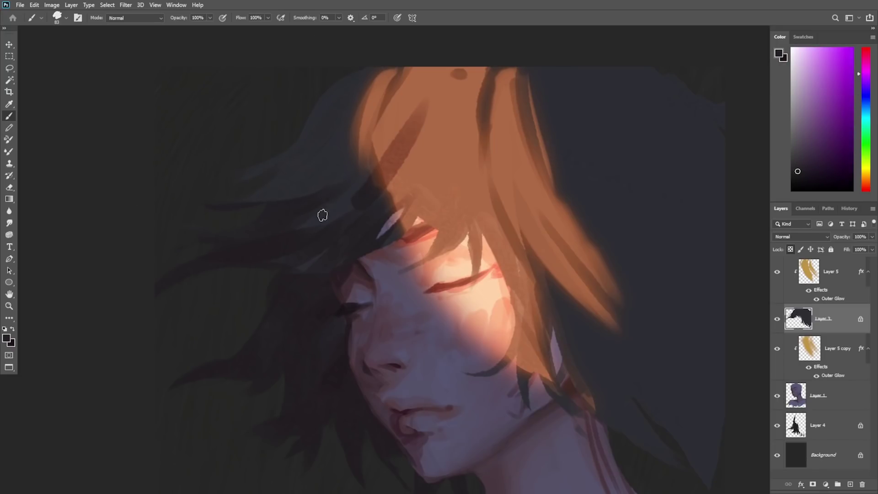
left_click_drag(321, 215, 357, 201)
left_click_drag(353, 211, 315, 222)
Step: Paint dark violet strands beneath the orange-lit lock, running down behind the neck
key("z")
mouse_move(389, 277)
left_mouse_down()
mouse_move(451, 317)
mouse_move(429, 336)
mouse_move(452, 314)
left_mouse_up()
key("b")
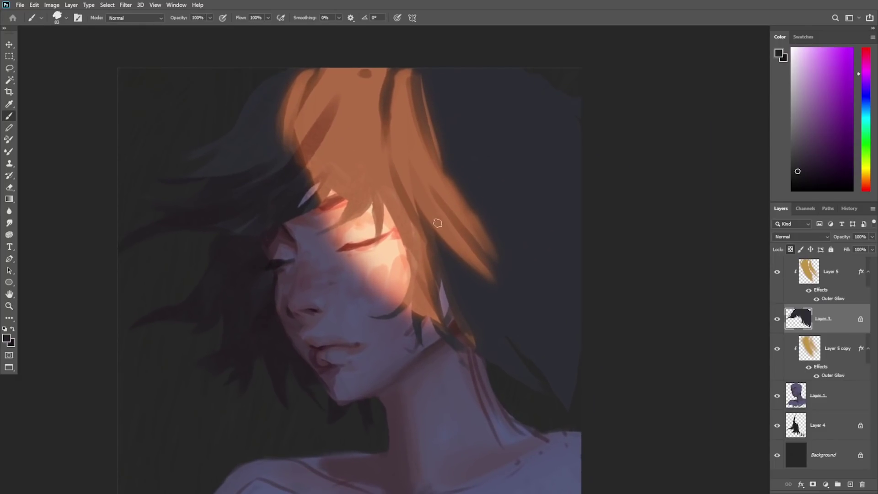
key("ctrl+z")
mouse_move(456, 250)
left_mouse_down()
mouse_move(498, 307)
mouse_move(507, 341)
left_mouse_up()
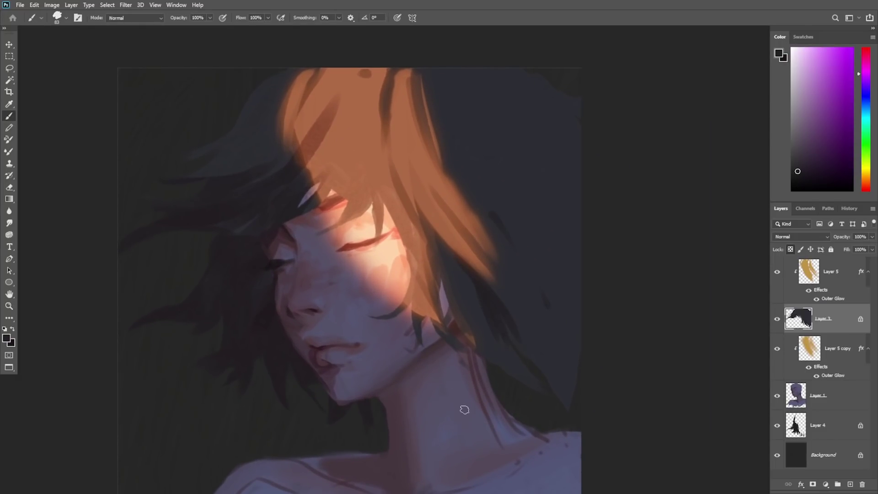
Step: Block in an ear behind the orange-lit lock with sampled purplish skin colour and trim its outer edge with hair colour
left_click(418, 380, "alt")
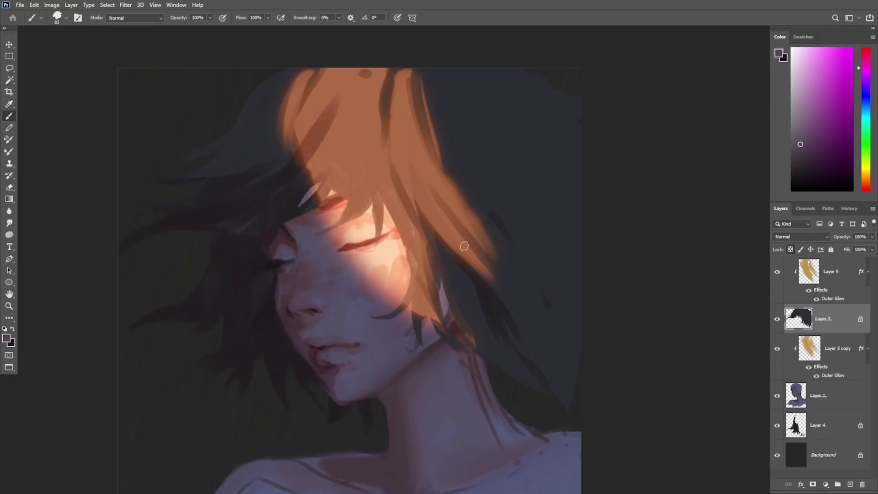
key("ctrl+z")
left_click_drag(472, 254, 477, 287)
mouse_move(495, 233)
left_mouse_down()
mouse_move(493, 262)
mouse_move(476, 225)
left_mouse_up()
key("ctrl+z")
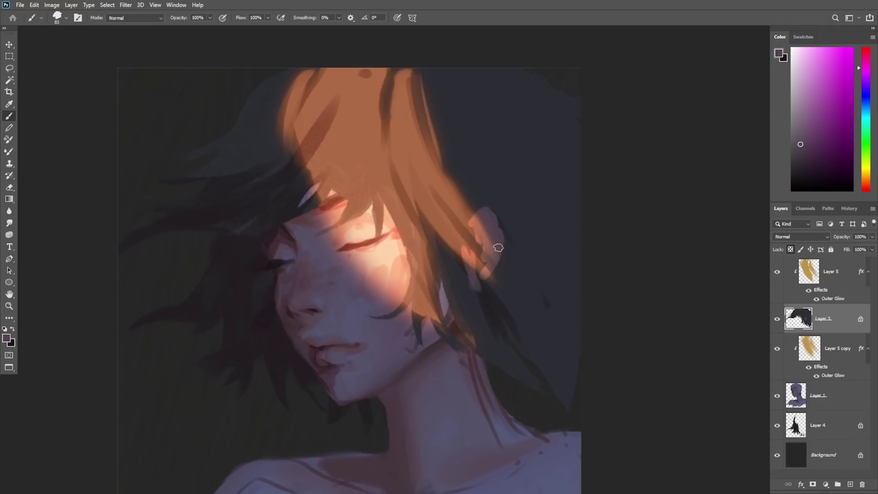
left_click(486, 197, "alt")
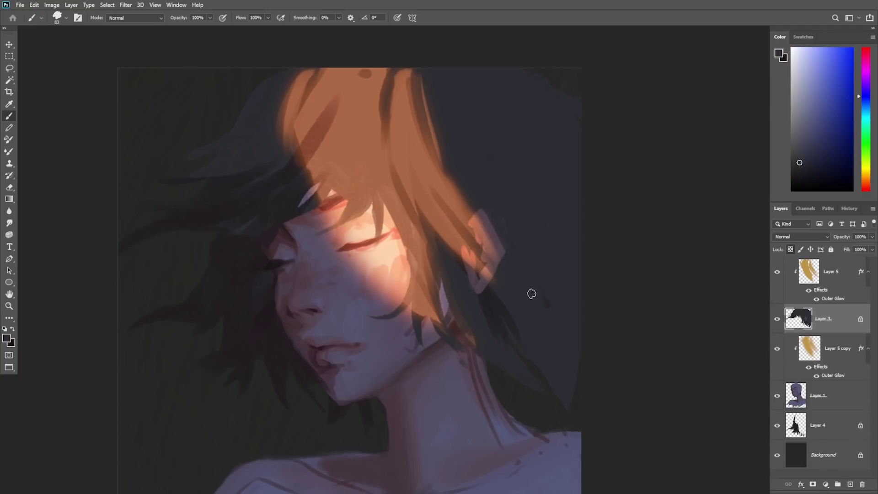
Step: Paint dark strands around and behind the ear, adding a dark strand across the back of the hair
left_click(499, 227, "alt")
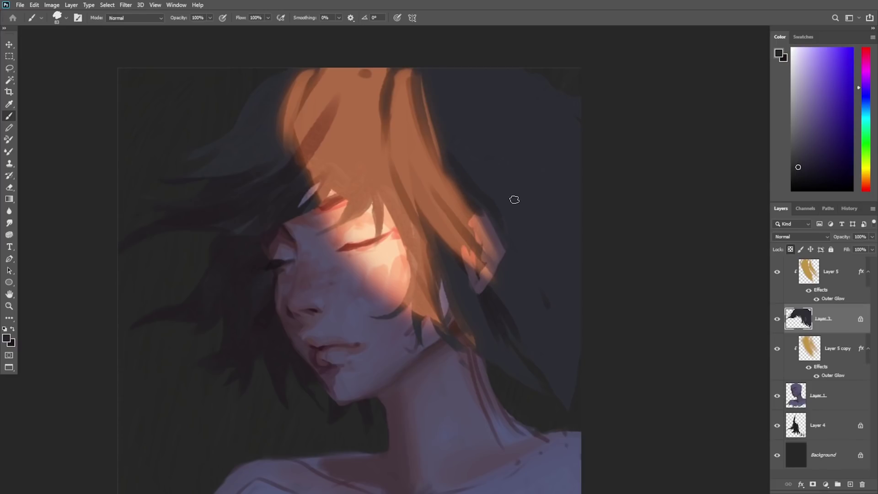
left_click(524, 210, "alt")
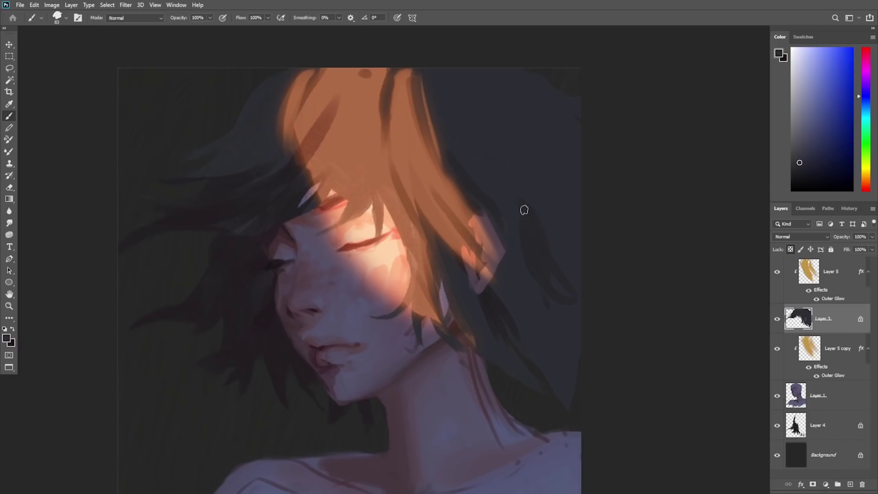
left_click(533, 238, "alt")
left_click_drag(511, 161, 577, 183)
Step: Enlarge the brush to 146 px and blend the dark strands behind the ear with sampled hair tones, undoing the last stroke
right_click(475, 180)
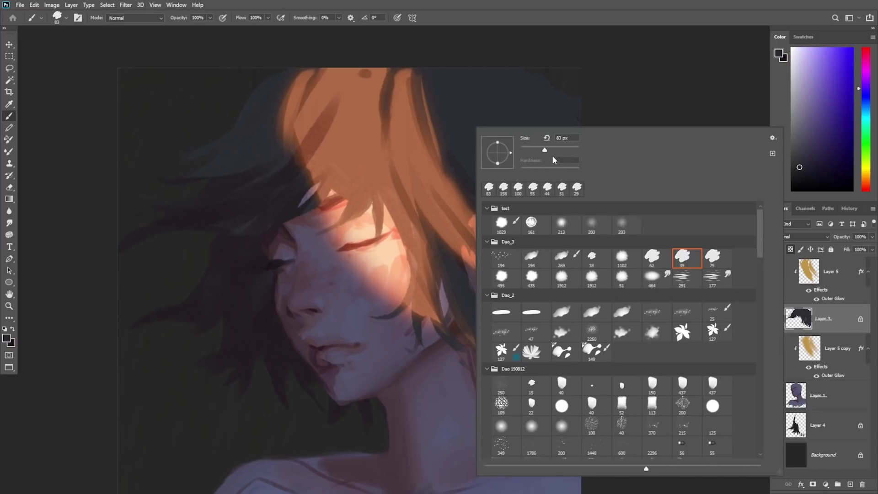
left_click(552, 152)
left_click(443, 113)
left_click(485, 142, "alt")
left_click(538, 171, "alt")
left_click_drag(526, 170, 548, 202)
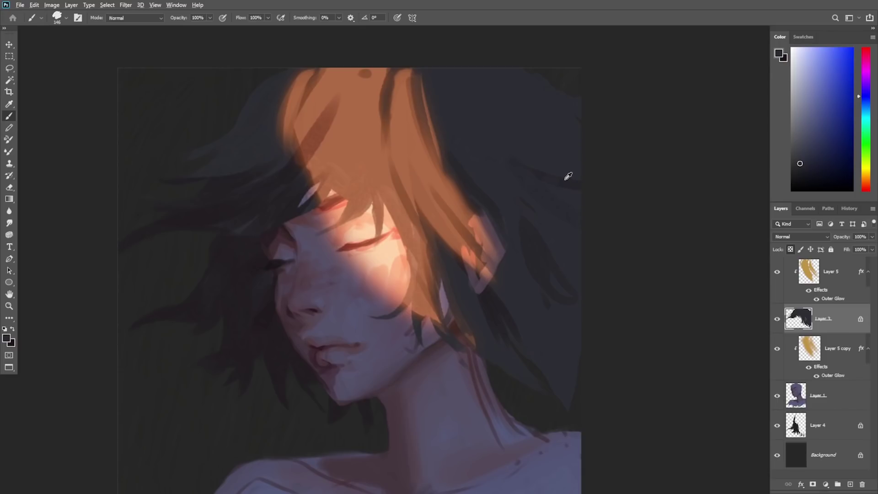
key("ctrl+z")
Step: Paint a dark strand across the upper back hair and break it up with sampled blue-grey strokes
left_click(560, 175, "alt")
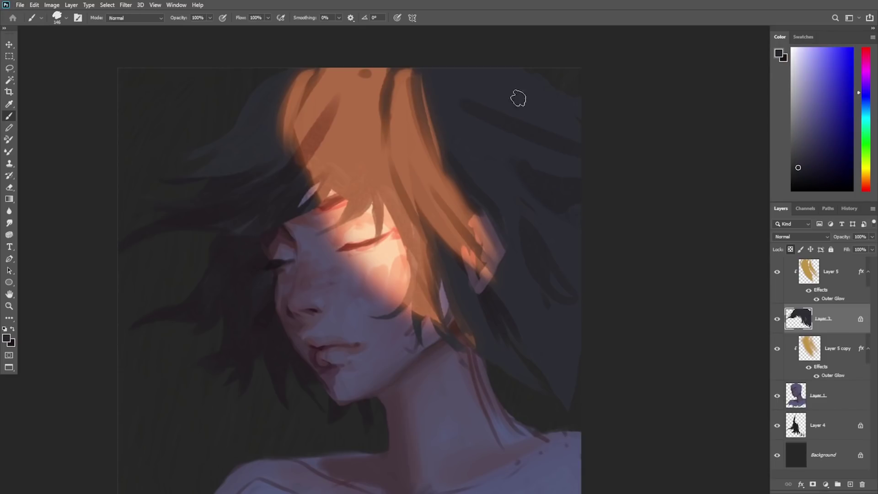
left_click(490, 90, "alt")
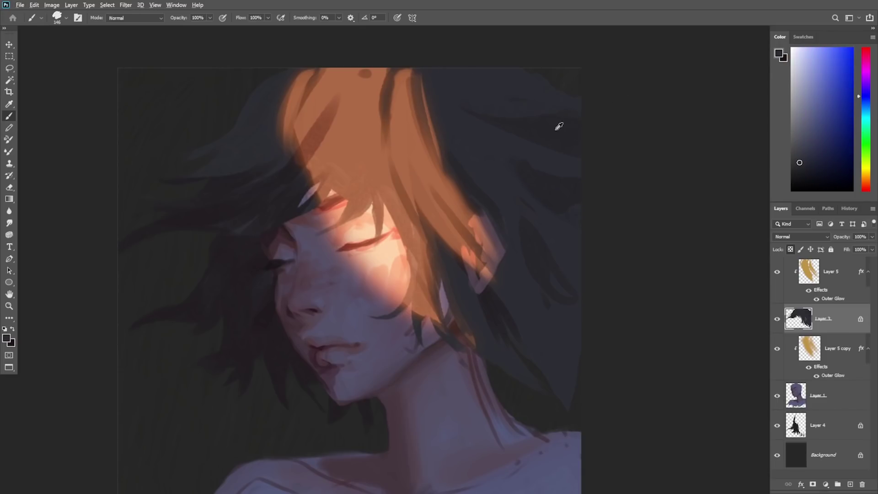
left_click(458, 88, "alt")
Step: Select Layer 1 and, with a 78 px brush, widen the neck's far edge below the chin in sampled dark plum
key("z")
left_click_drag(523, 143, 431, 282)
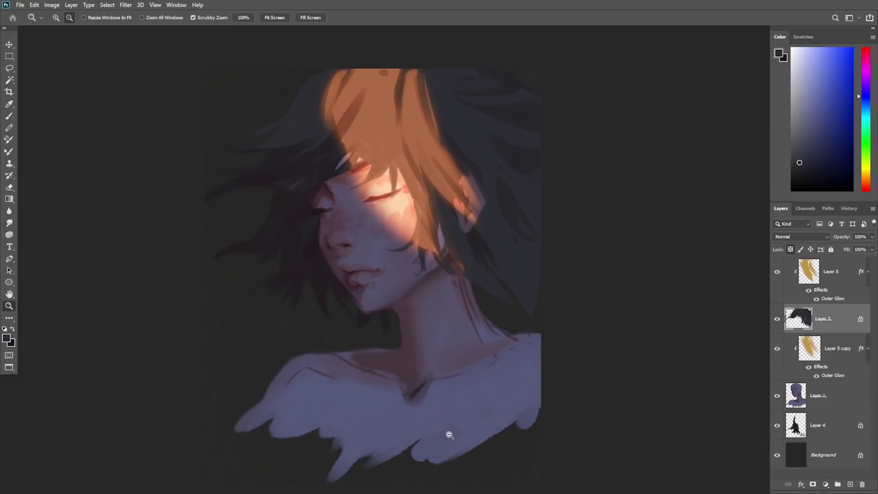
left_click(463, 372)
key("v")
left_click(858, 406)
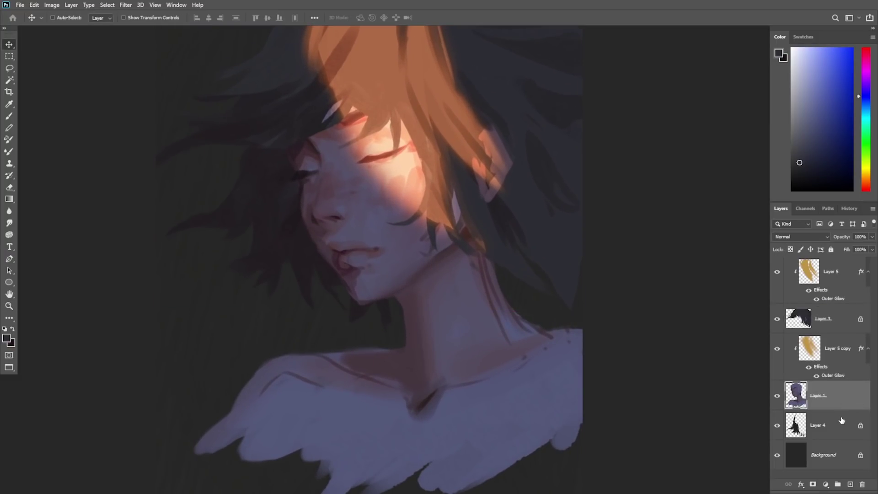
key("b")
right_click(410, 253)
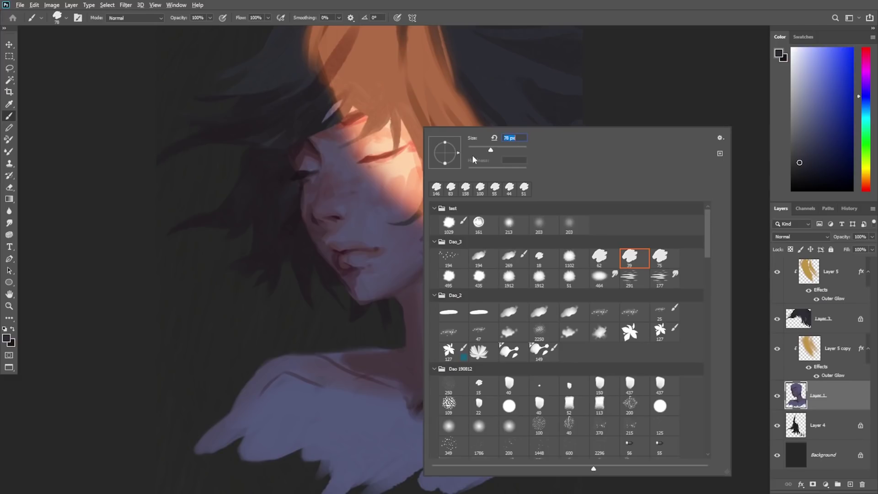
left_click(405, 303, "alt")
left_click_drag(398, 303, 401, 347)
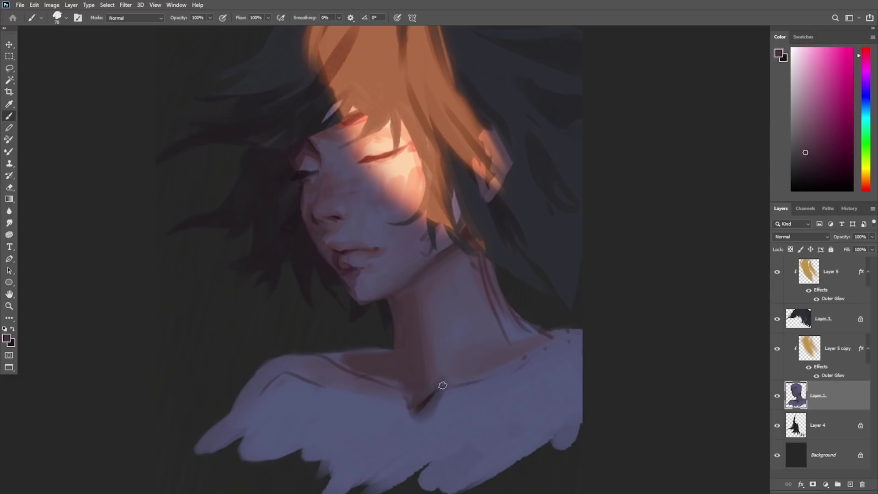
Step: Paint a dark reddish muscle line running down the front of the neck and soften it with sampled neck shadow
left_click(468, 236, "alt")
left_click_drag(410, 320, 436, 354)
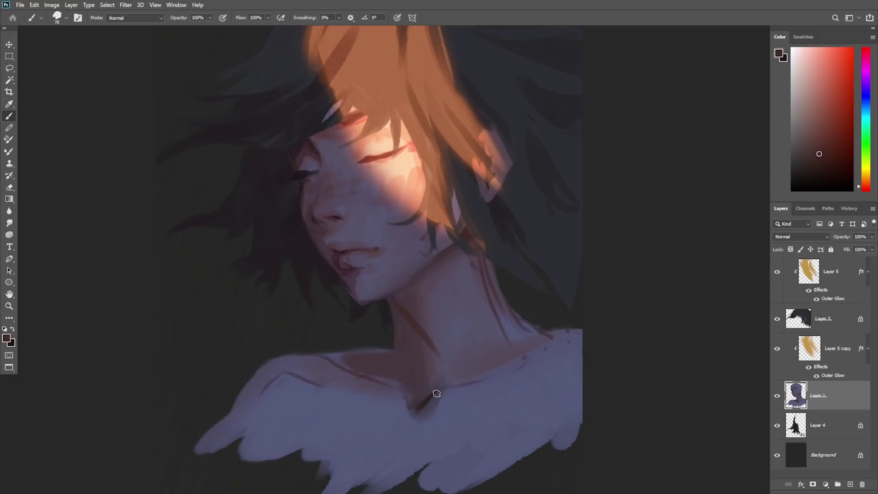
left_click(405, 322, "alt")
Step: Paint dark plum shadows along both collarbones, meeting at the throat notch
left_click(435, 394, "alt")
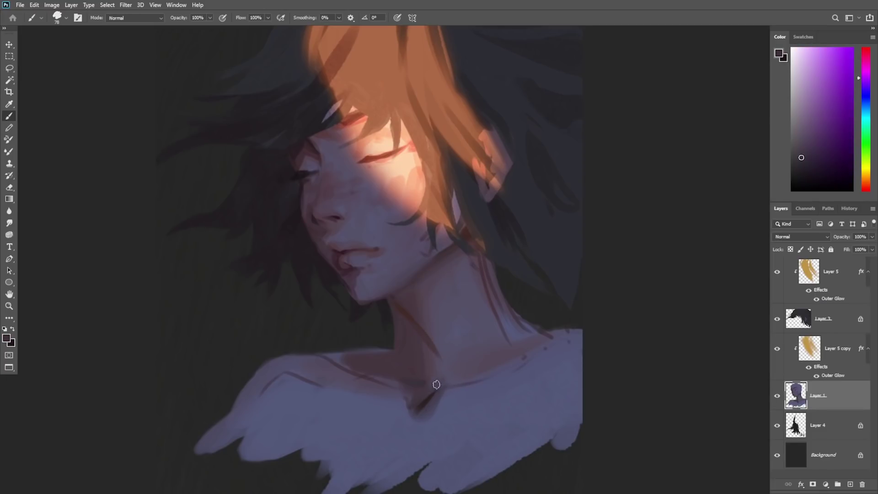
mouse_move(430, 378)
left_mouse_down()
mouse_move(484, 388)
mouse_move(551, 363)
left_mouse_up()
mouse_move(489, 397)
left_mouse_down()
mouse_move(476, 364)
mouse_move(396, 366)
mouse_move(372, 355)
left_mouse_up()
Step: Enlarge the brush to 146 px, paint a plum line down the middle of the chest and blend the collarbone shadows
right_click(445, 210)
left_click(523, 151)
left_click(391, 384, "alt")
left_click(389, 329, "alt")
mouse_move(330, 323)
left_mouse_down()
mouse_move(461, 359)
mouse_move(555, 320)
mouse_move(486, 361)
mouse_move(474, 411)
mouse_move(478, 448)
left_mouse_up()
left_click(516, 347, "alt")
left_click(461, 351, "alt")
left_click(442, 343, "alt")
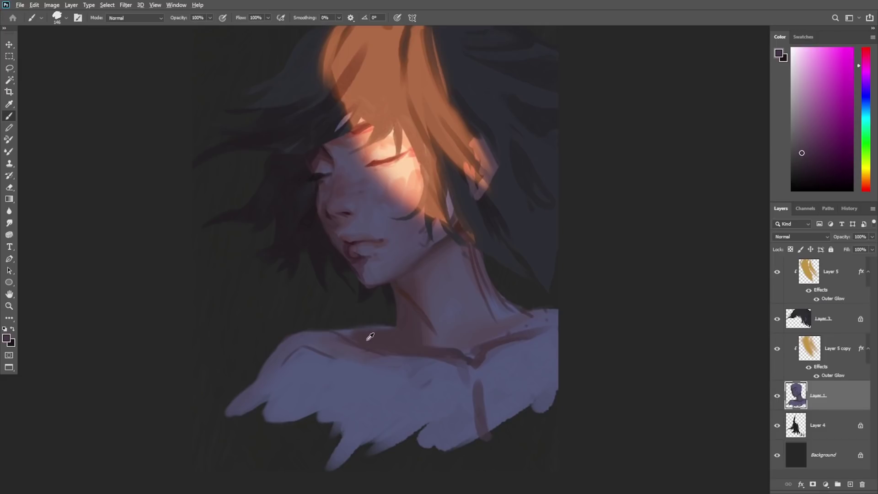
Step: Paint a muted purple stroke around the far shoulder's outer edge and down the upper arm
left_click(322, 344, "alt")
left_click_drag(270, 355, 246, 440)
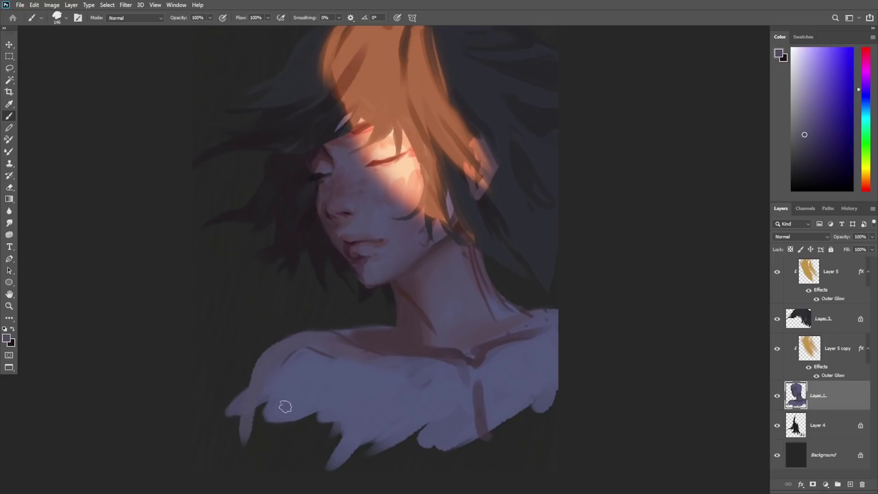
Step: Erase the ragged paint strokes hanging outside the shoulder on the left side of the figure on Layer 1
left_click_drag(377, 419, 387, 344)
key("z")
left_click_drag(424, 343, 413, 329)
key("e")
right_click(327, 283)
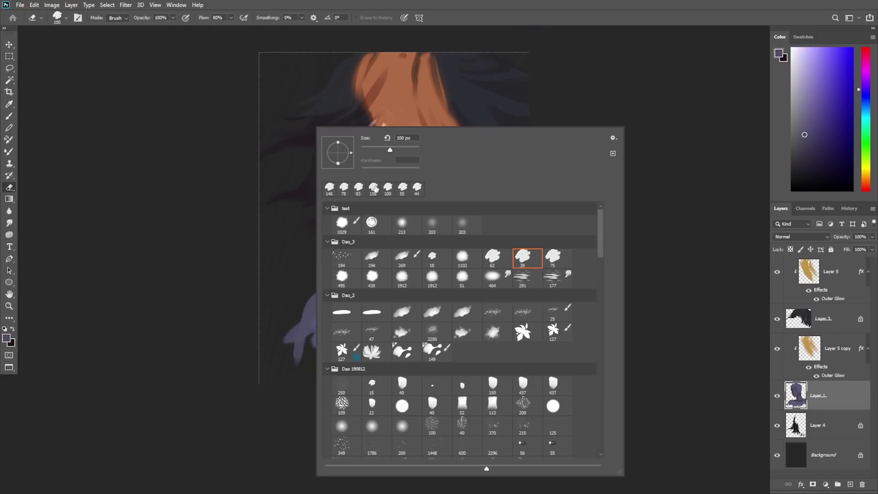
mouse_move(290, 338)
left_mouse_down()
mouse_move(312, 281)
mouse_move(276, 375)
left_mouse_up()
Step: Outline the upper arm in dark purple sampled from the painting, then lasso the torso below the chest and fill it with that color
key("b")
left_click(390, 287, "alt")
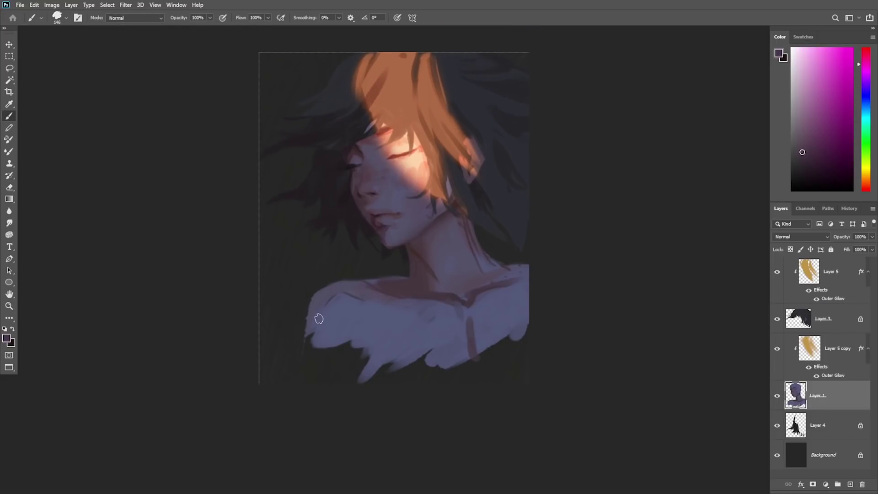
mouse_move(316, 302)
left_mouse_down()
mouse_move(295, 384)
mouse_move(415, 334)
mouse_move(452, 437)
mouse_move(247, 408)
left_mouse_up()
key("l")
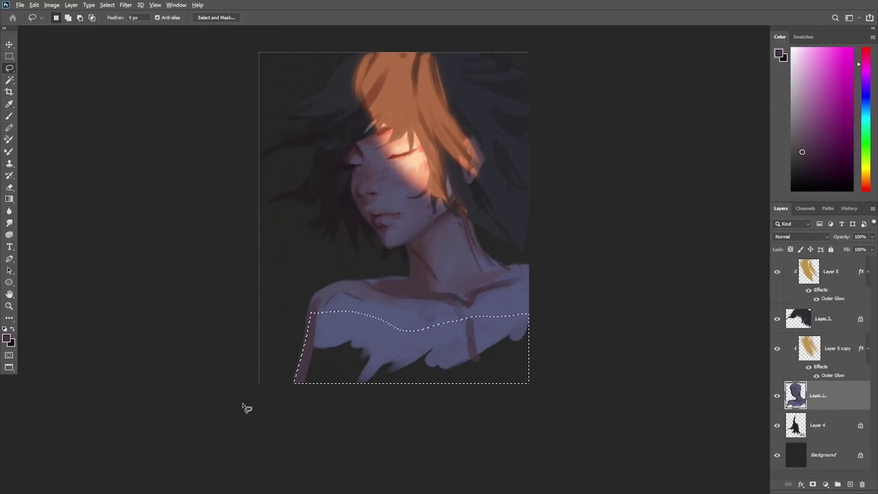
key("alt+BackSpace")
key("ctrl+d")
key("b")
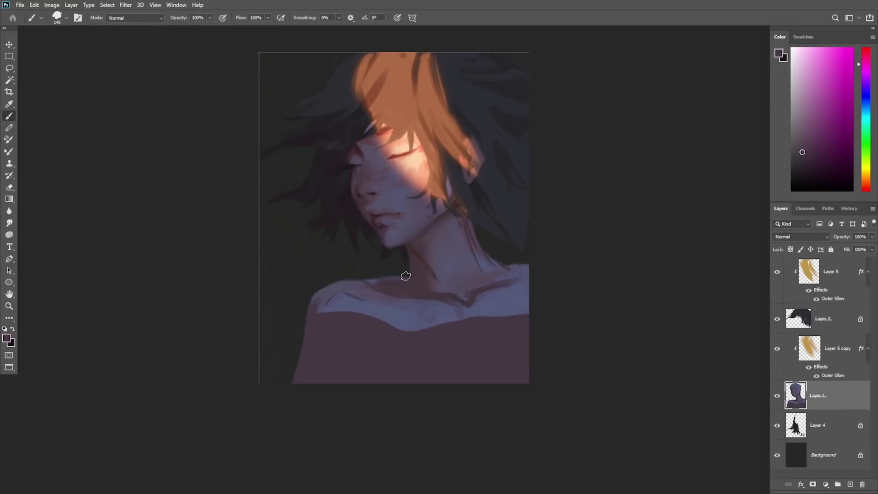
Step: Switch to the 291 px textured brush from Dao_2 and paint the shoulder and upper arm over the dark torso in sampled skin tones
right_click(402, 276)
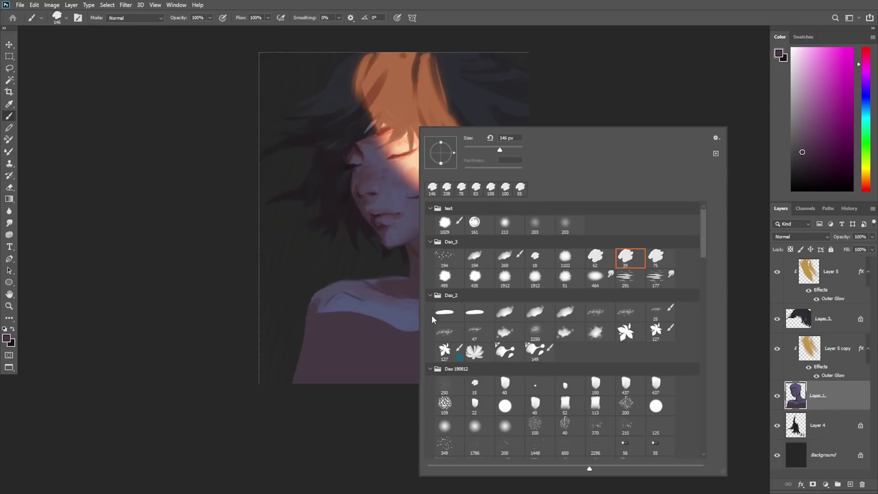
left_click(505, 313)
left_click(362, 295, "alt")
mouse_move(341, 304)
left_mouse_down()
mouse_move(328, 404)
mouse_move(324, 345)
mouse_move(312, 334)
mouse_move(333, 292)
mouse_move(301, 362)
left_mouse_up()
left_click(332, 291, "alt")
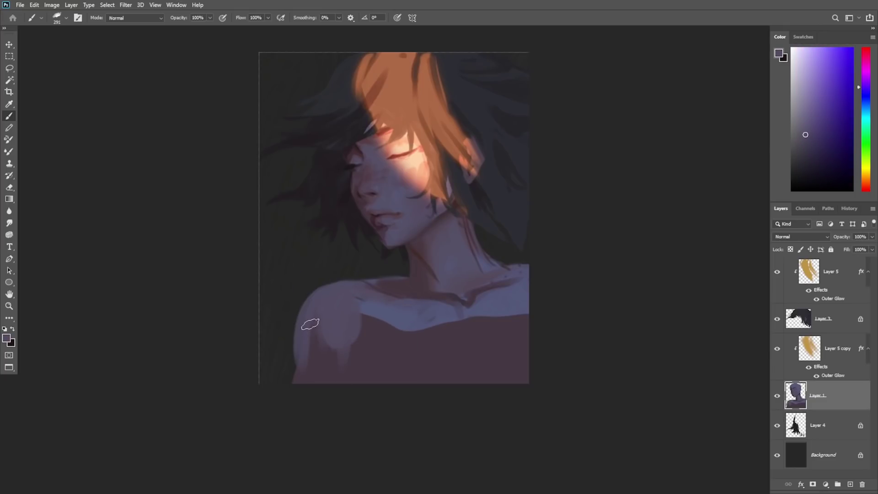
mouse_move(306, 309)
left_mouse_down()
mouse_move(289, 400)
mouse_move(292, 354)
left_mouse_up()
Step: Paint a tall dark purple stroke with a leaf-shaped blob above it in the background beside the arm
left_click(310, 367, "alt")
left_click_drag(279, 264, 281, 345)
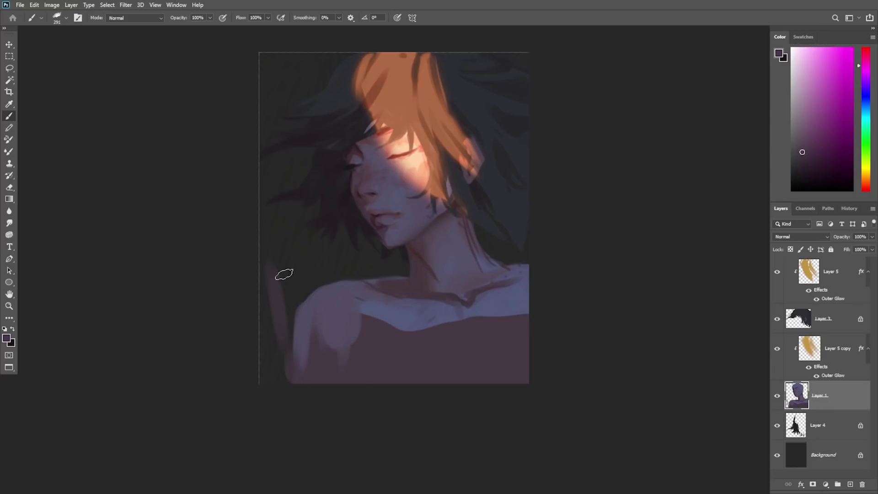
mouse_move(284, 274)
left_mouse_down()
mouse_move(276, 388)
mouse_move(267, 249)
left_mouse_up()
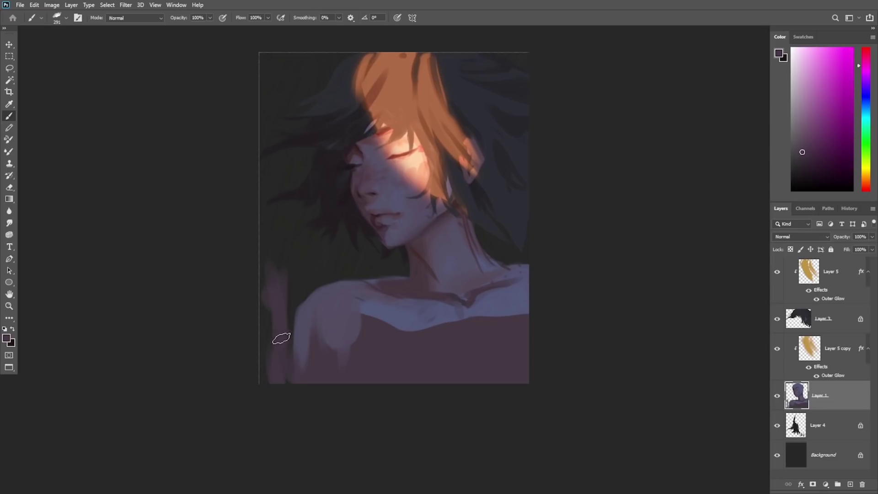
left_click_drag(281, 338, 287, 319)
left_click_drag(283, 276, 269, 235)
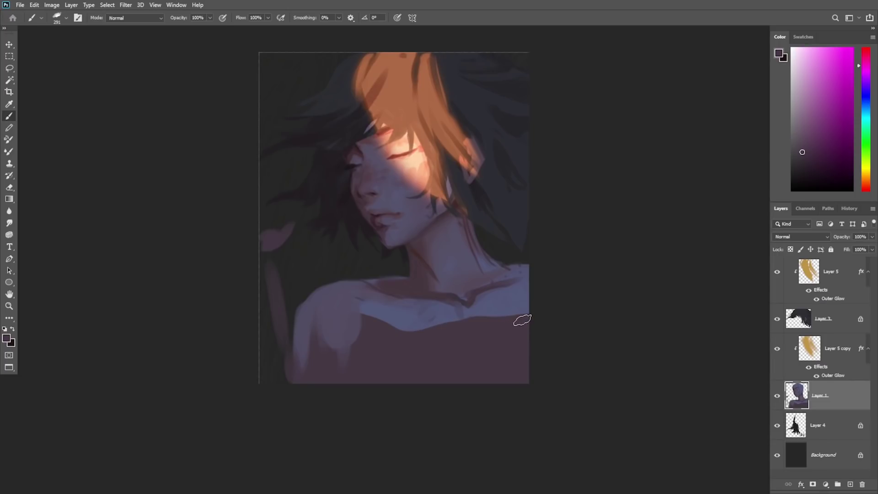
Step: Reshape the raised shoulder's upper contour with dark purple and skin tones sampled from the painting
left_click(400, 288, "alt")
mouse_move(383, 287)
left_mouse_down()
mouse_move(340, 275)
mouse_move(303, 298)
mouse_move(343, 280)
mouse_move(312, 282)
mouse_move(357, 279)
mouse_move(294, 309)
left_mouse_up()
left_click(351, 272, "alt")
key("ctrl+z")
left_click(331, 301, "alt")
left_click(327, 288, "alt")
left_click(338, 268, "alt")
left_click(340, 291, "alt")
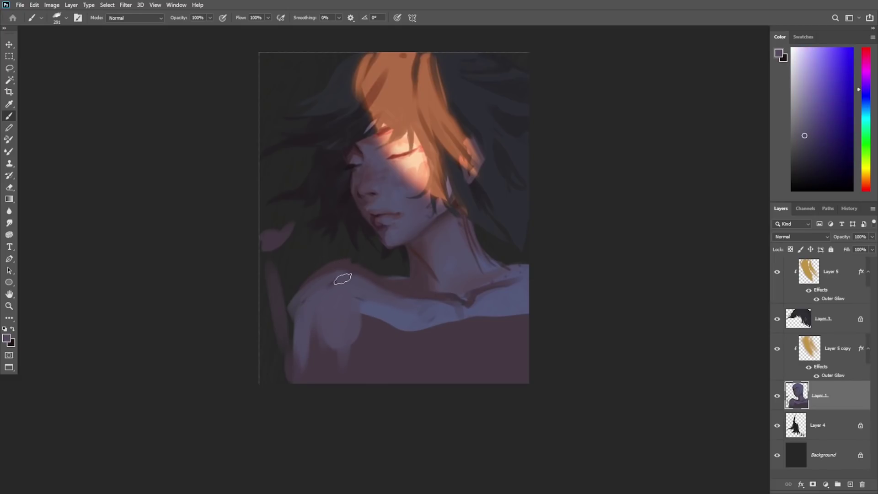
Step: Refine the outer edge of the upper arm and blend its shading with sampled purples
left_click(335, 264, "alt")
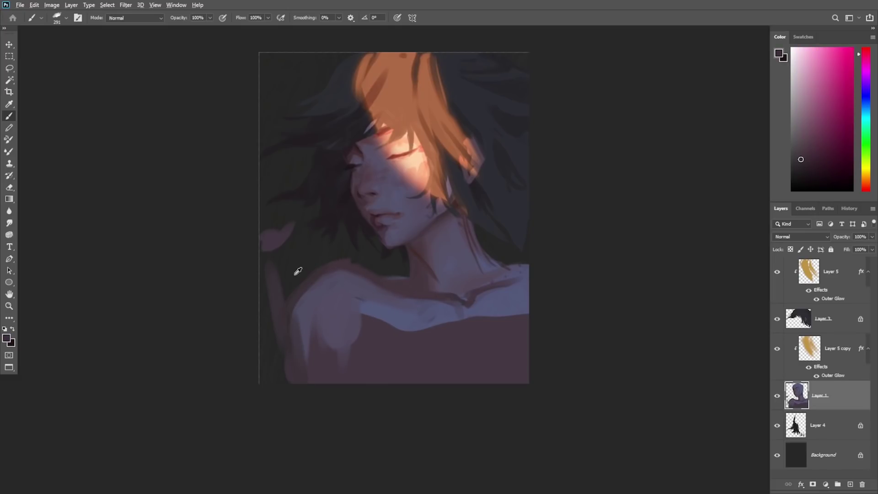
left_click(296, 305, "alt")
left_click_drag(291, 304, 289, 378)
left_click(303, 293, "alt")
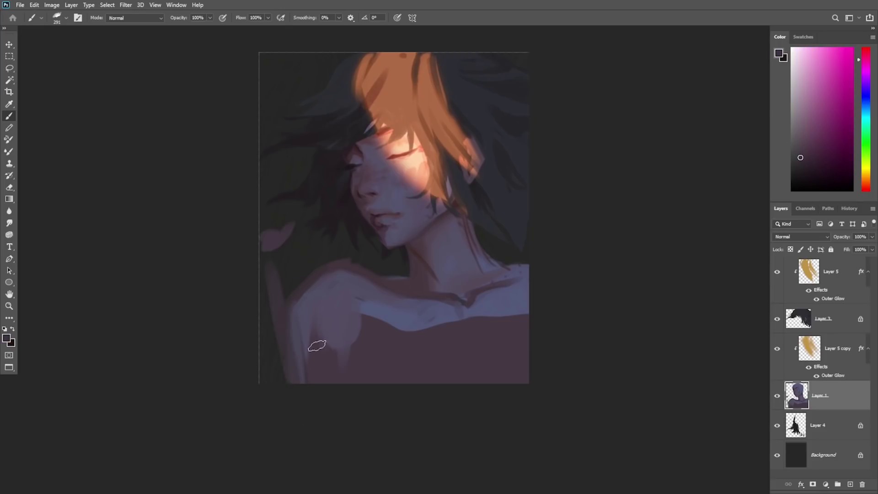
left_click(326, 330, "alt")
left_click_drag(320, 291, 313, 361)
Step: Brush sampled skin tones across the upper chest and pull them down into the dark torso fill
mouse_move(336, 318)
left_mouse_down()
mouse_move(465, 332)
mouse_move(536, 273)
left_mouse_up()
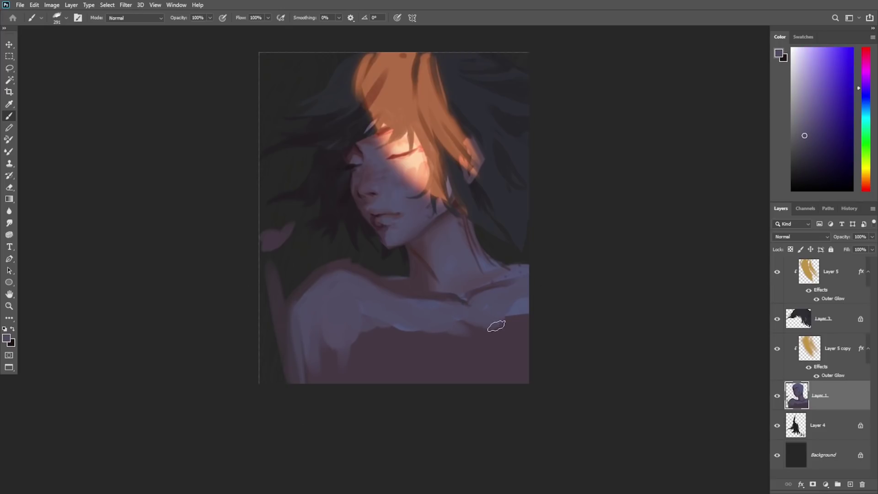
left_click_drag(496, 326, 524, 287)
left_click_drag(521, 316, 495, 352)
left_click(384, 308, "alt")
mouse_move(385, 312)
left_mouse_down()
mouse_move(412, 338)
mouse_move(455, 340)
mouse_move(459, 353)
left_mouse_up()
left_click(368, 346, "alt")
mouse_move(378, 344)
left_mouse_down()
mouse_move(368, 315)
mouse_move(375, 359)
left_mouse_up()
Step: Paint soft shadows and midtones around the collarbones and upper chest with sampled colors
left_click(357, 300, "alt")
mouse_move(372, 294)
left_mouse_down()
mouse_move(396, 363)
mouse_move(410, 359)
left_mouse_up()
left_click(400, 293, "alt")
left_click_drag(381, 289, 449, 324)
mouse_move(393, 304)
left_mouse_down()
mouse_move(427, 313)
mouse_move(455, 305)
mouse_move(432, 321)
left_mouse_up()
left_click(426, 313, "alt")
left_click(455, 313, "alt")
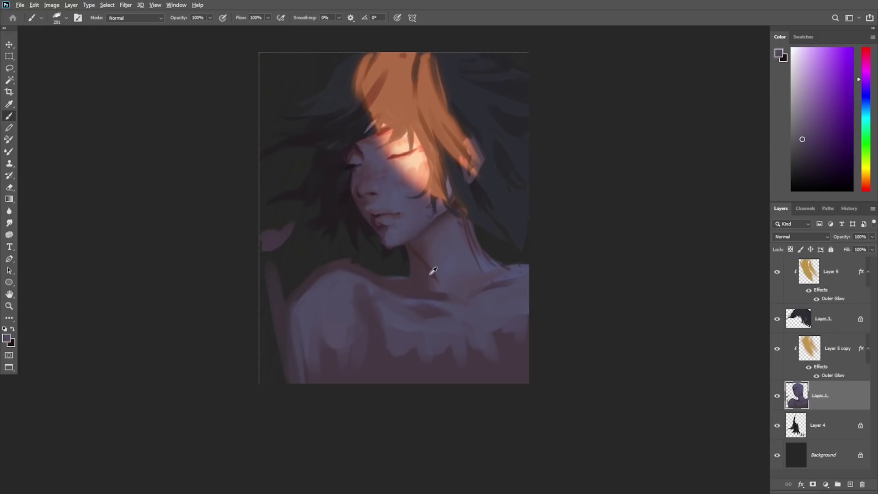
Step: Shade the neck with sampled purples and soften its dark contour lines
left_click(421, 268, "alt")
left_click(446, 218, "alt")
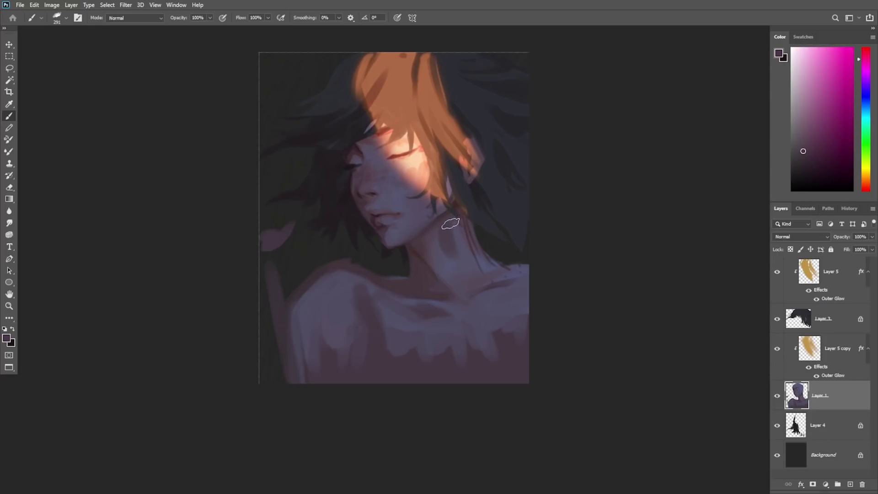
left_click(466, 278, "alt")
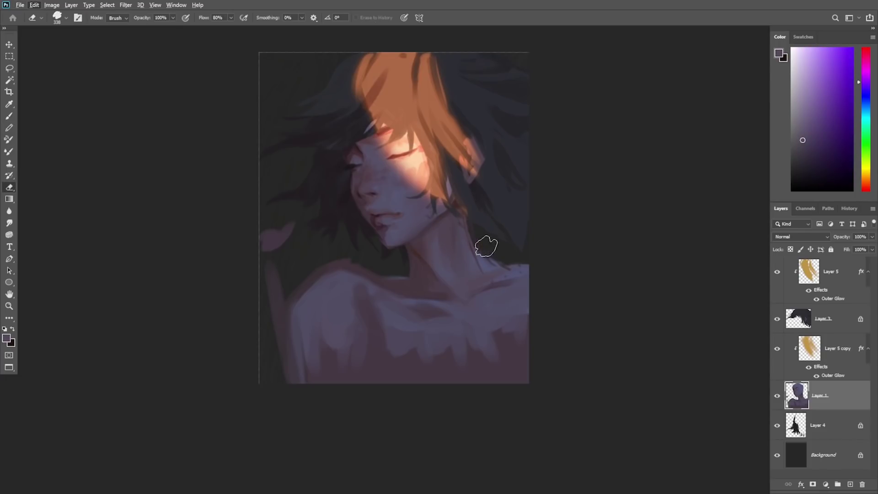
Step: Set the eraser to 108 px and trim the back of the neck and the top edge of the shoulder beside it
right_click(486, 173)
key("Escape")
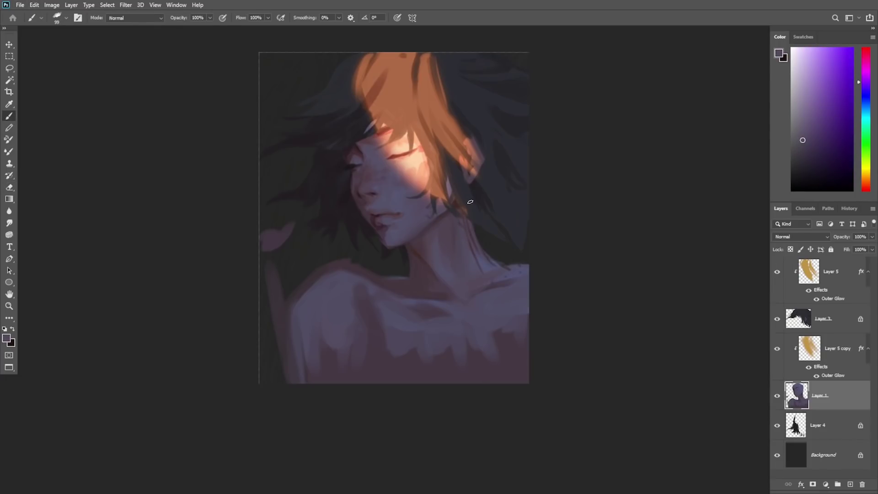
key("e")
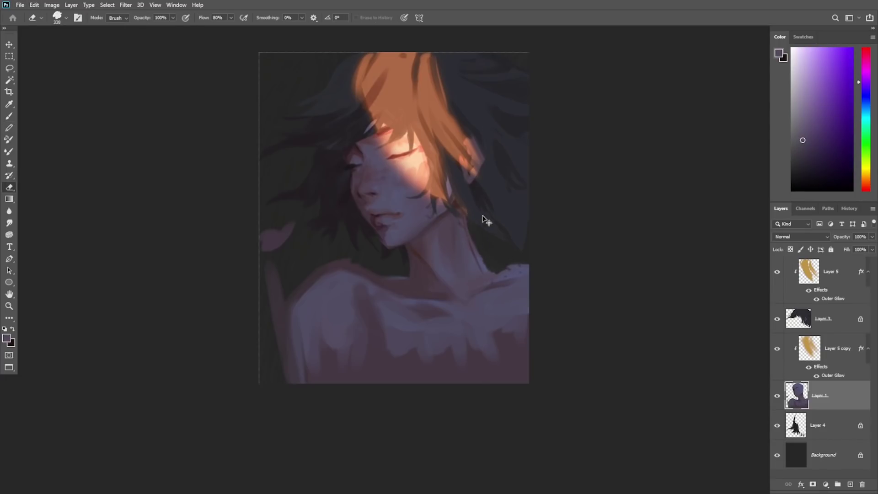
right_click(495, 170)
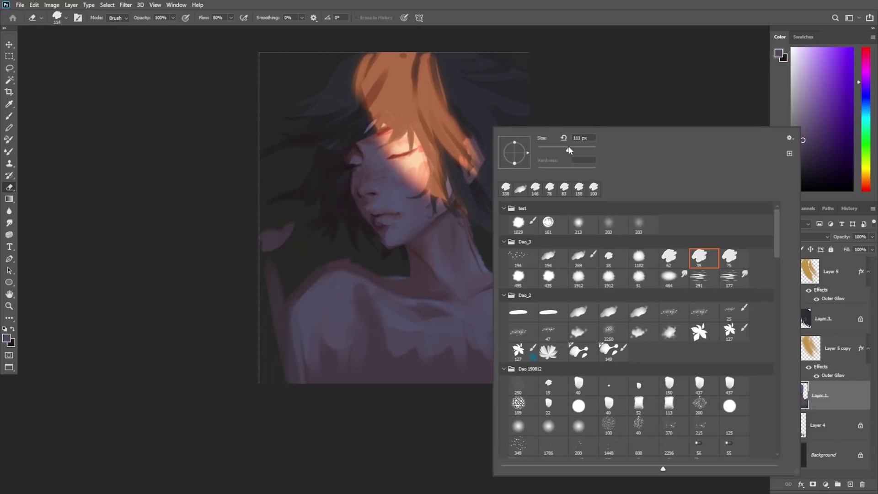
left_click_drag(568, 150, 567, 151)
key("Escape")
left_click_drag(497, 266, 592, 254)
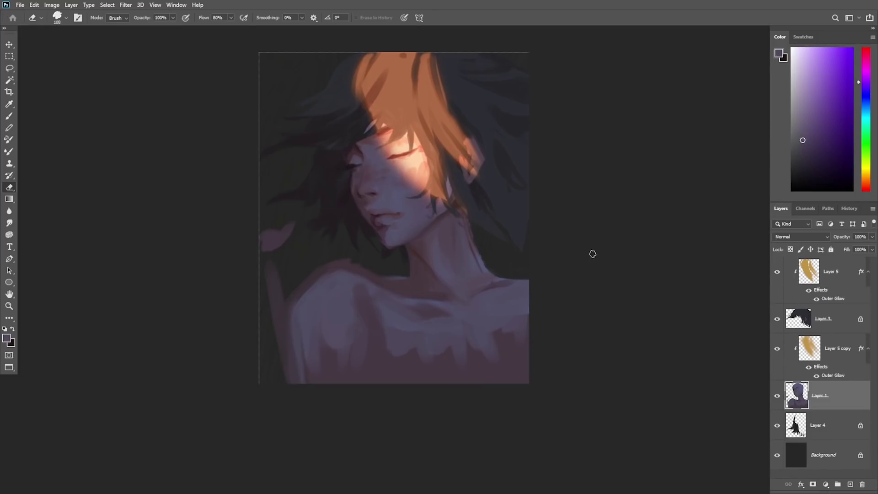
Step: Trim the outer edge of the raised shoulder and upper arm, and sample a dark purple for the brush
key("b")
left_click(344, 285, "alt")
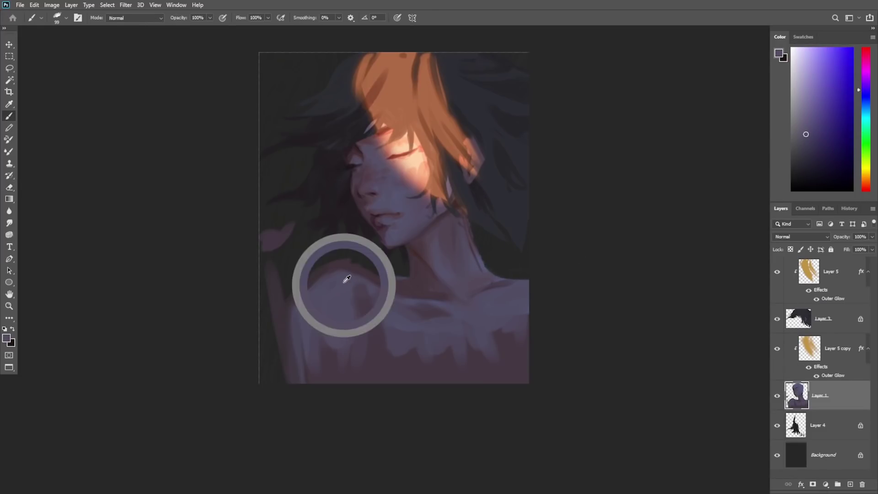
key("e")
left_click_drag(300, 272, 292, 343)
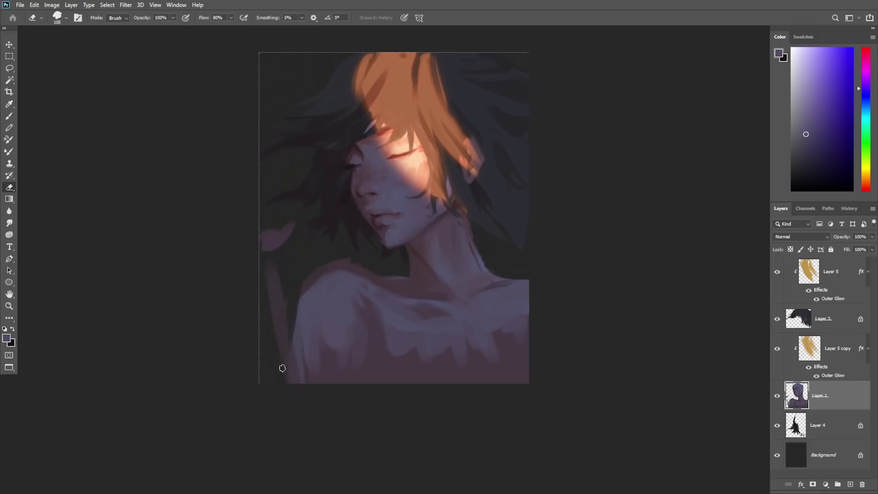
right_click(394, 197)
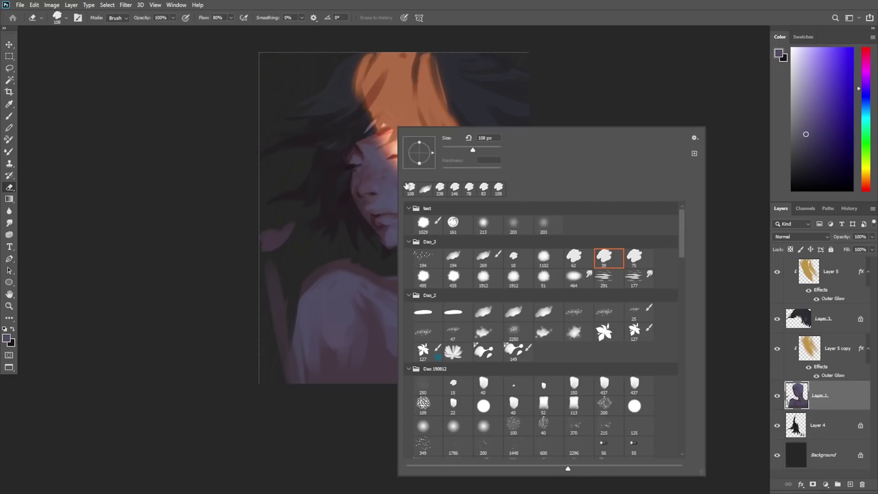
left_click(310, 281, "alt")
key("Return")
key("b")
left_click(312, 276, "alt")
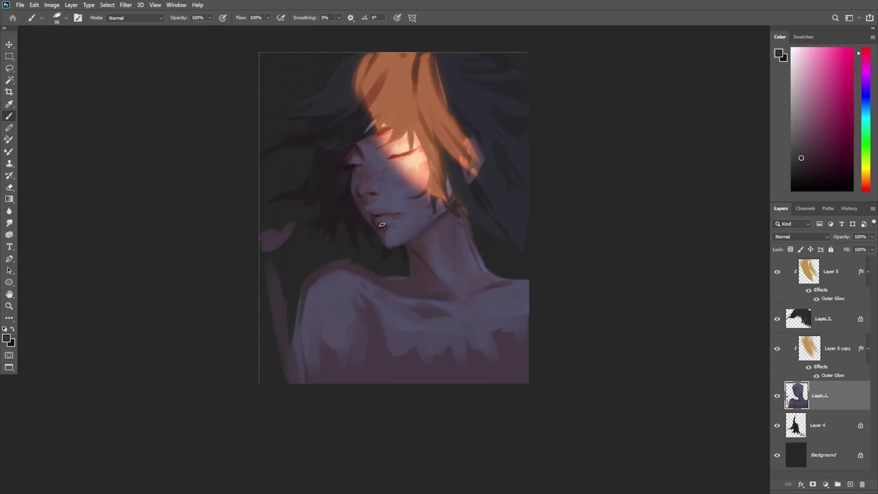
Step: Switch the brush to the 39 preset in the Dao_3 group
right_click(395, 202)
left_click(605, 258)
key("Return")
Step: Select Layer 5 and soften the edges of its orange hair light with the Smudge tool and the 464 brush
key("v")
key("ctrl+plus")
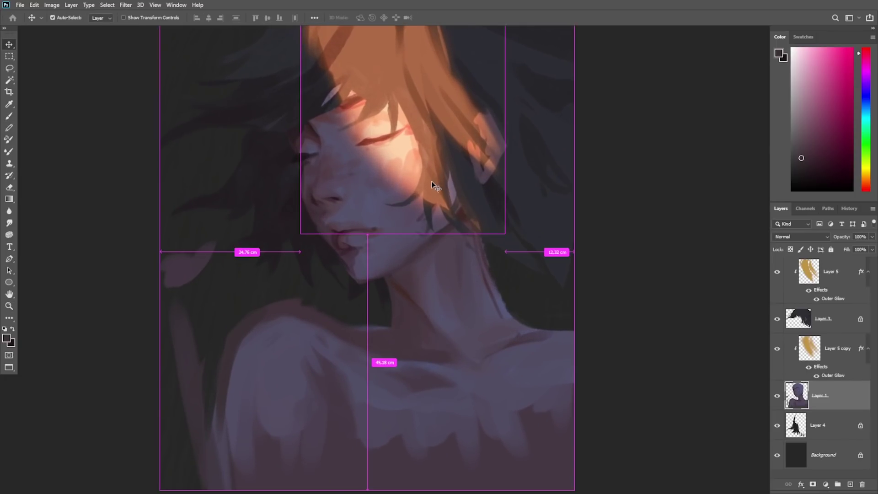
left_click(452, 200, "ctrl")
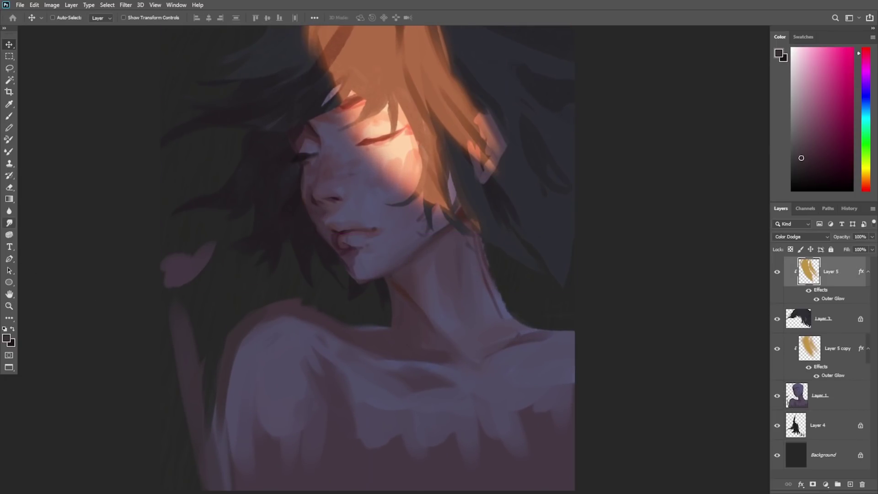
left_click(10, 223)
right_click(414, 211)
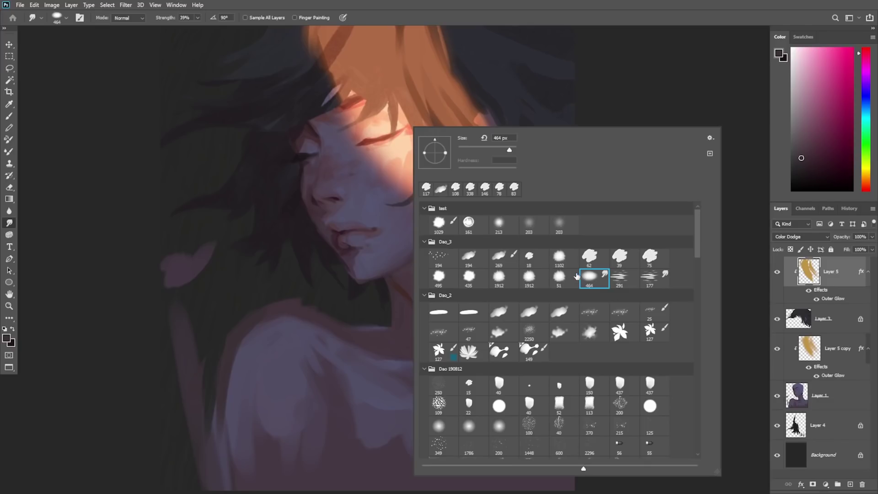
left_click(410, 199)
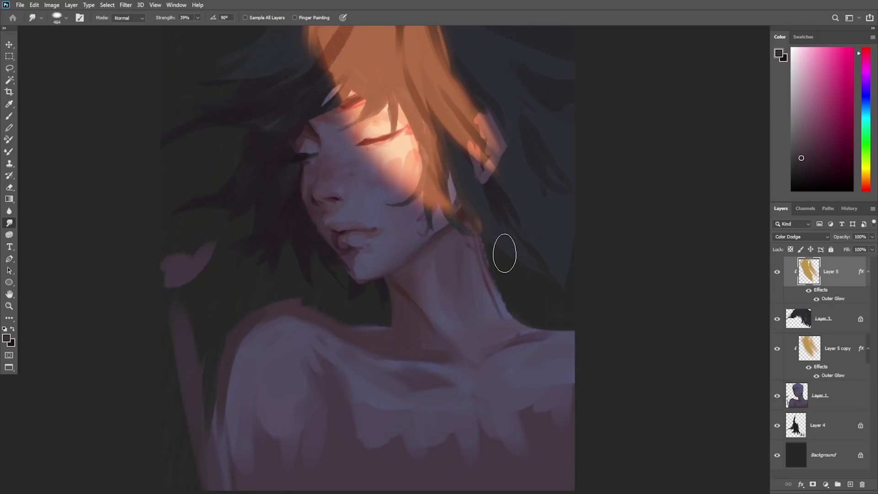
left_click_drag(523, 252, 555, 357)
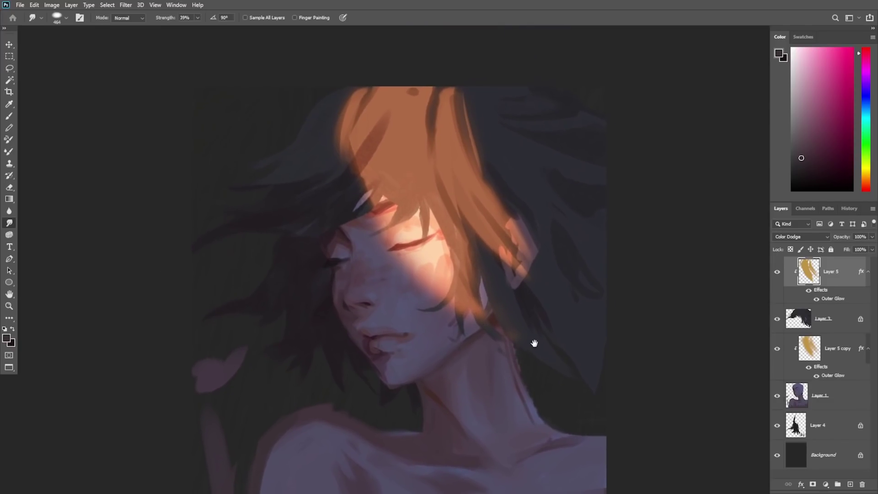
mouse_move(368, 180)
left_mouse_down()
mouse_move(360, 204)
mouse_move(331, 124)
mouse_move(355, 213)
left_mouse_up()
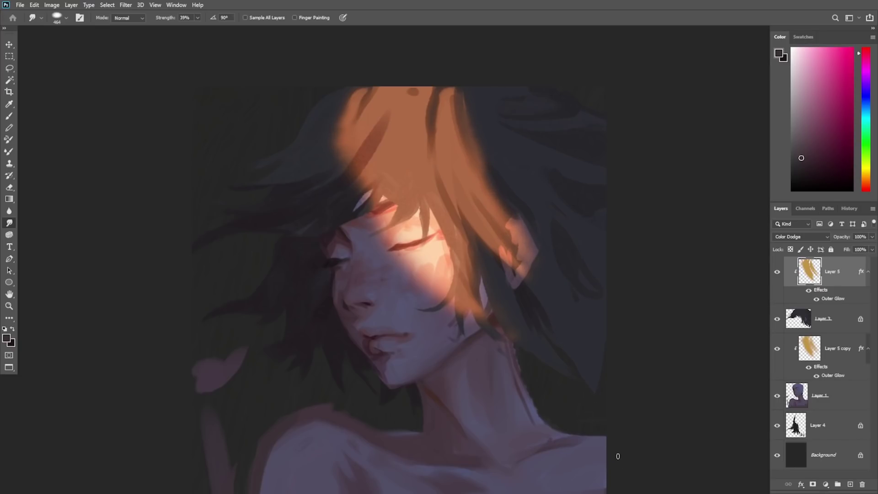
Step: Set the eraser to 70 px and erase the glow on Layer 5 over the hair strands crossing the forehead
key("z")
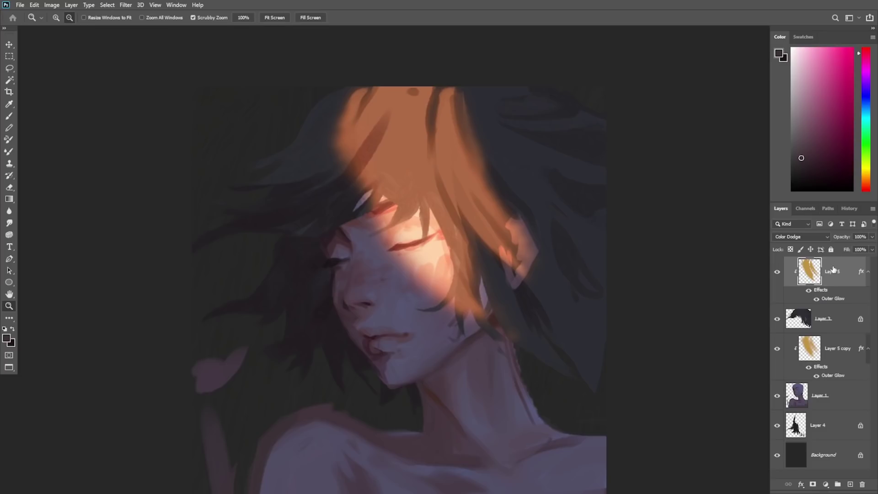
left_click(410, 209)
key("e")
right_click(431, 180)
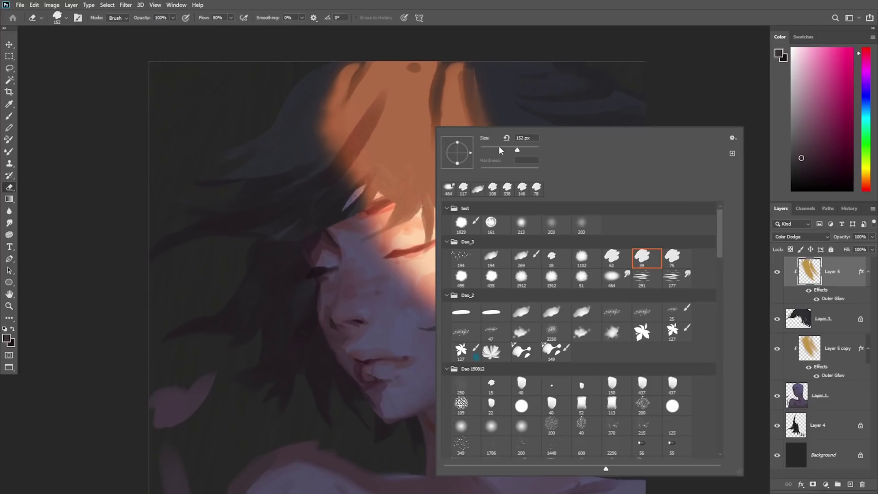
left_click(389, 225)
left_click_drag(426, 174, 390, 226)
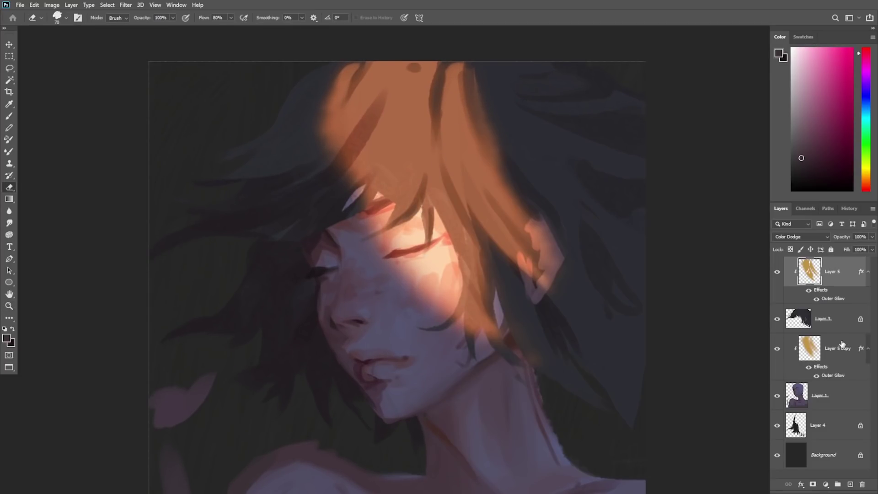
Step: Erase parts of the warm light on Layer 5 copy beside the hair strands above the lit closed eye
left_click(836, 355)
left_click_drag(434, 204, 434, 251)
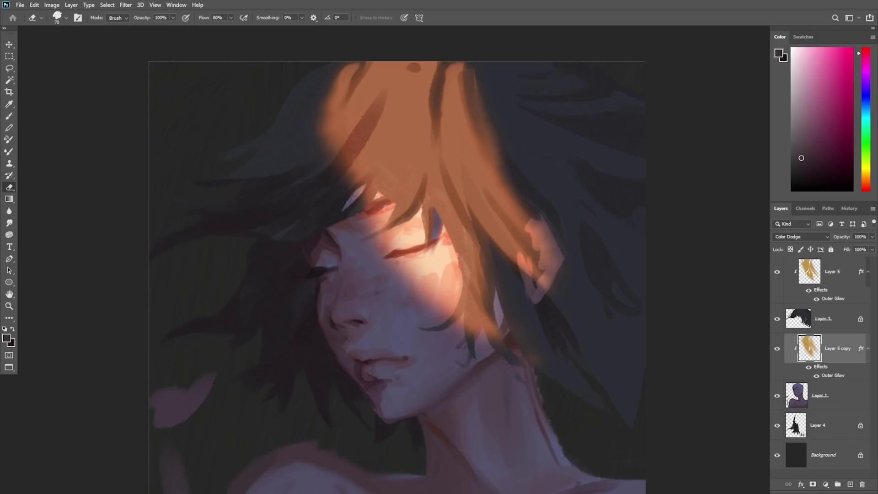
mouse_move(378, 229)
left_mouse_down()
mouse_move(425, 196)
mouse_move(424, 215)
mouse_move(446, 247)
left_mouse_up()
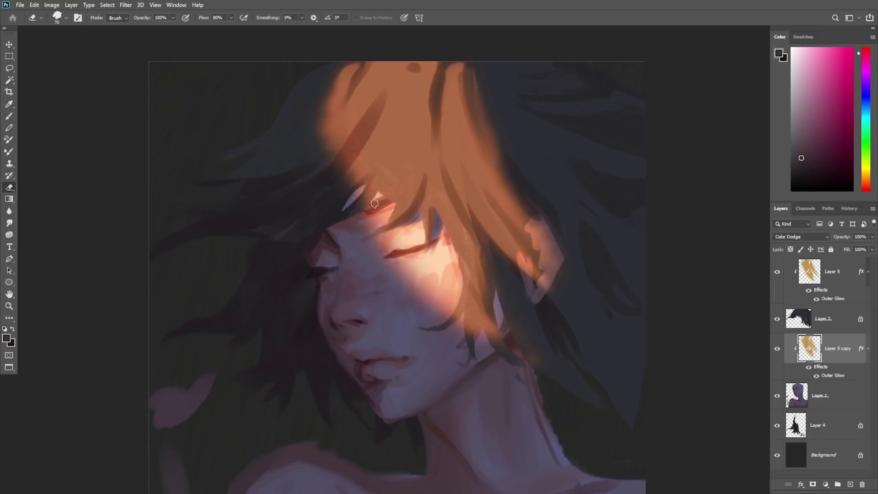
Step: Erase a spot of warm light at the lit brow on Layer 5 copy and tint the closed eye's outer corner dark red
mouse_move(374, 204)
left_mouse_down()
mouse_move(378, 194)
mouse_move(371, 208)
left_mouse_up()
key("b")
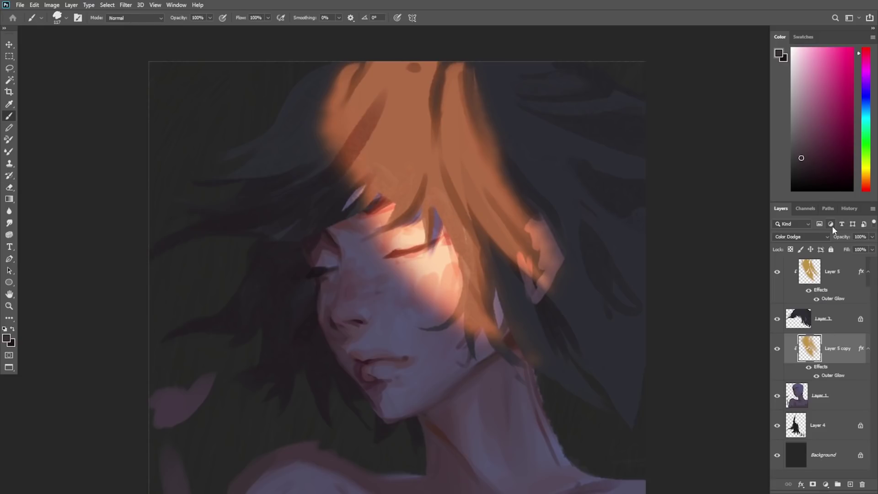
left_click(822, 169)
left_click(866, 184)
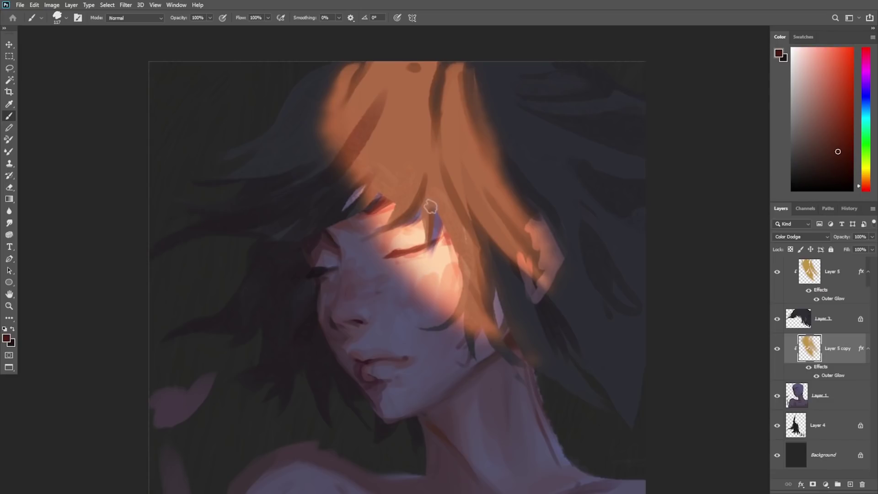
left_click(839, 123)
left_click(853, 105)
left_click_drag(434, 205, 435, 247)
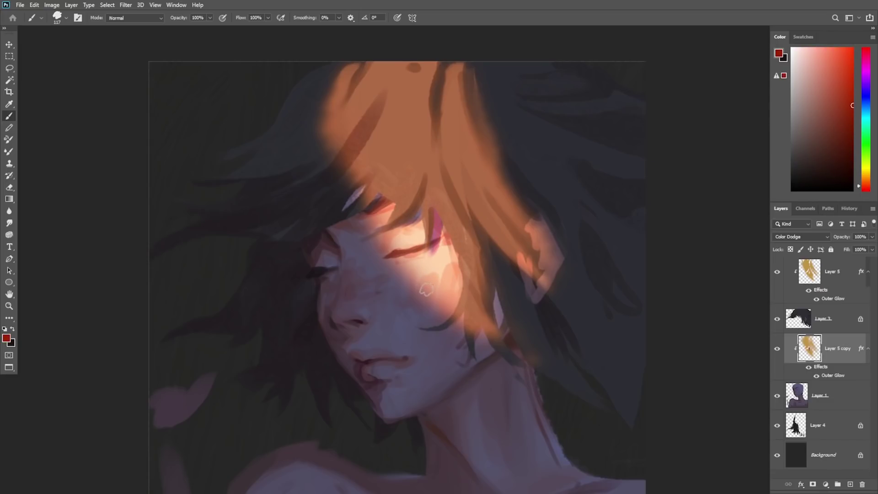
key("ctrl+z")
left_click(849, 129)
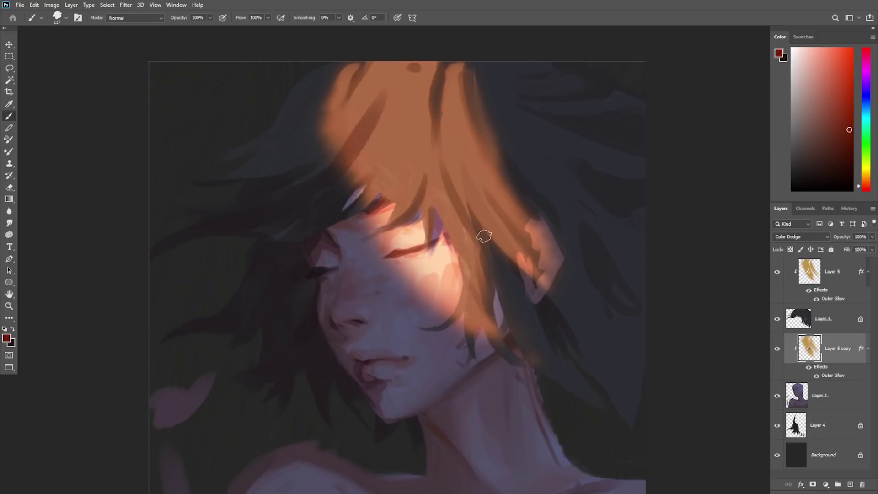
left_click_drag(450, 236, 458, 289)
key("ctrl+z")
left_click_drag(560, 347, 564, 305)
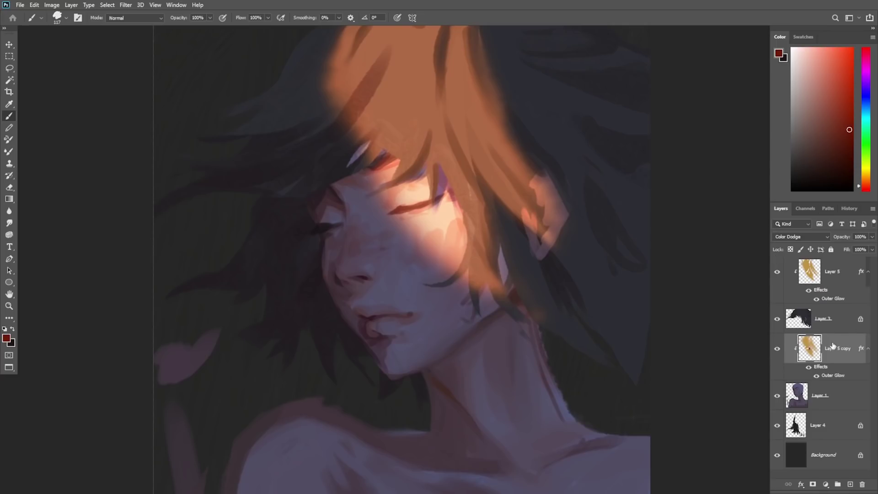
key("ctrl+t")
right_click(437, 221)
left_click(477, 281)
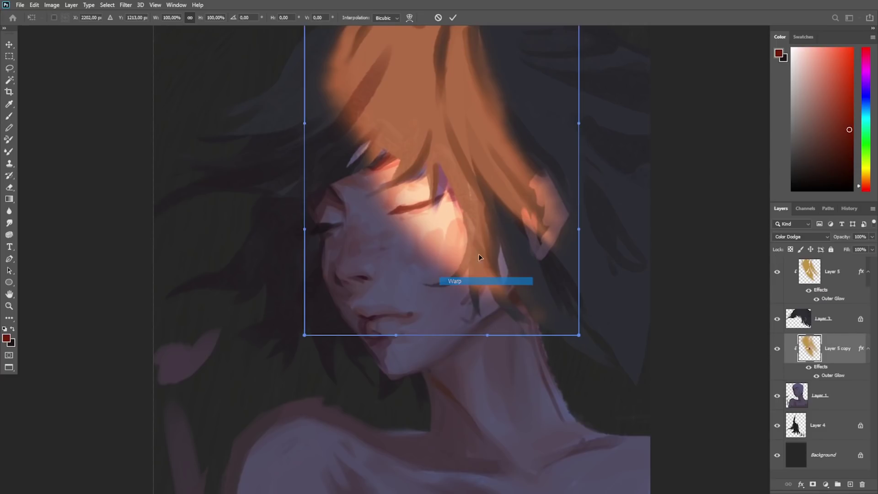
left_click_drag(433, 220, 427, 224)
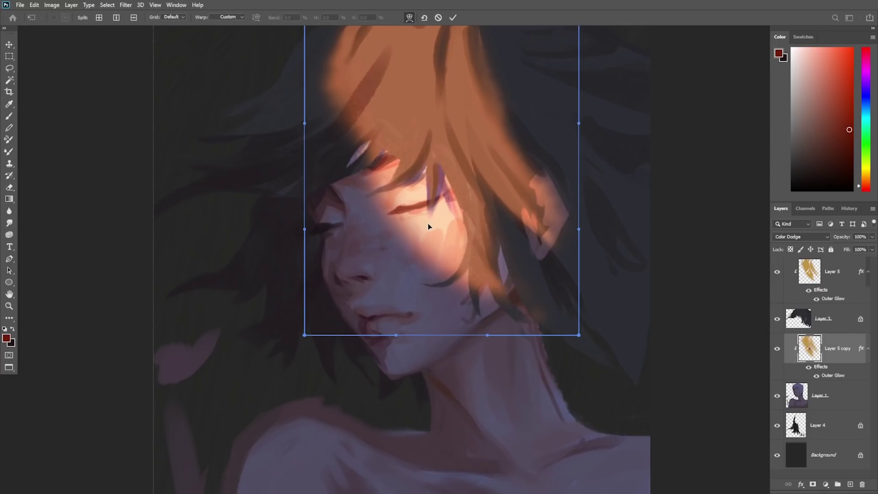
key("Escape")
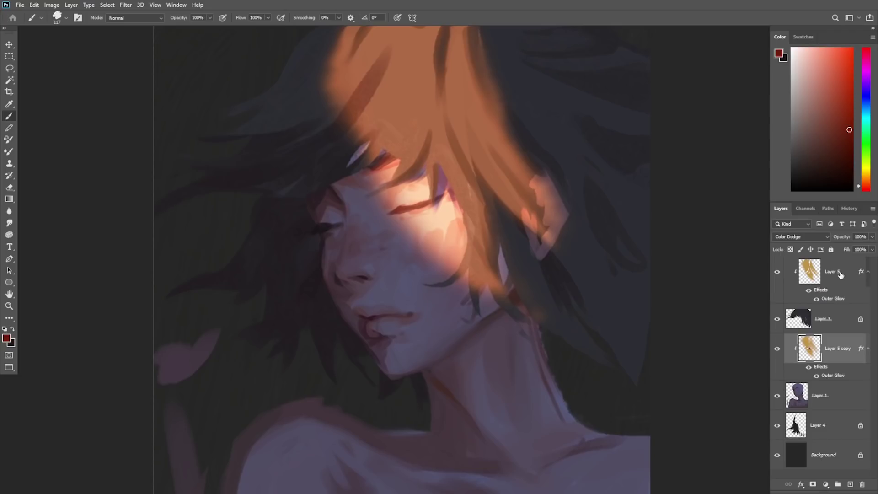
Step: Warp Layer 5 so its orange light shifts down and outward across the hair over the forehead
left_click(840, 275)
key("ctrl+t")
right_click(466, 173)
left_click(510, 237)
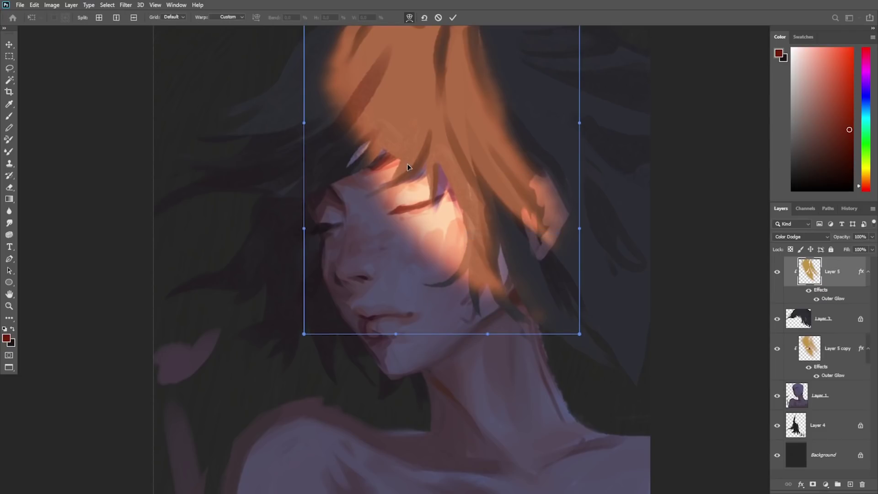
left_click_drag(411, 169, 398, 199)
key("Return")
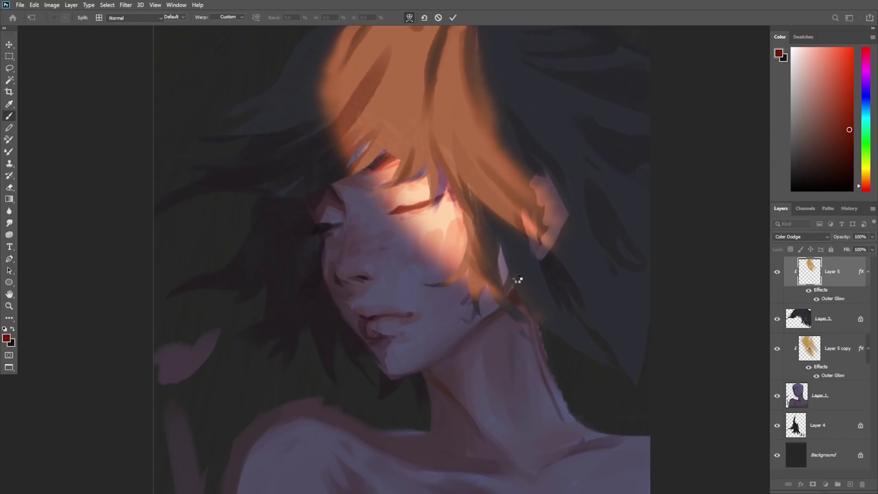
Step: Scale down Layer 5's orange hair light from its lower corner near the ear
key("z")
left_click_drag(526, 307, 534, 252)
key("ctrl+t")
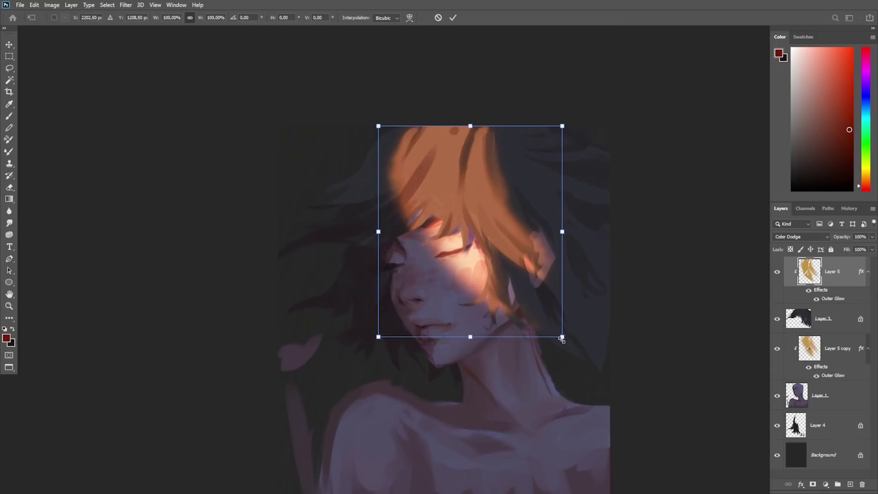
left_click_drag(562, 337, 531, 317)
key("Return")
Step: Smudge away the dark spot in Layer 5's orange hair light at the crown of the head
key("z")
left_click_drag(586, 274, 594, 265)
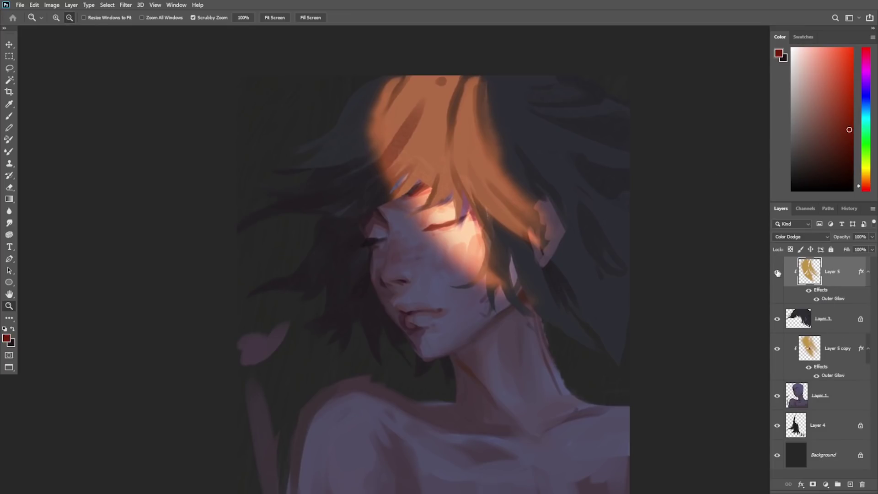
left_click(9, 222)
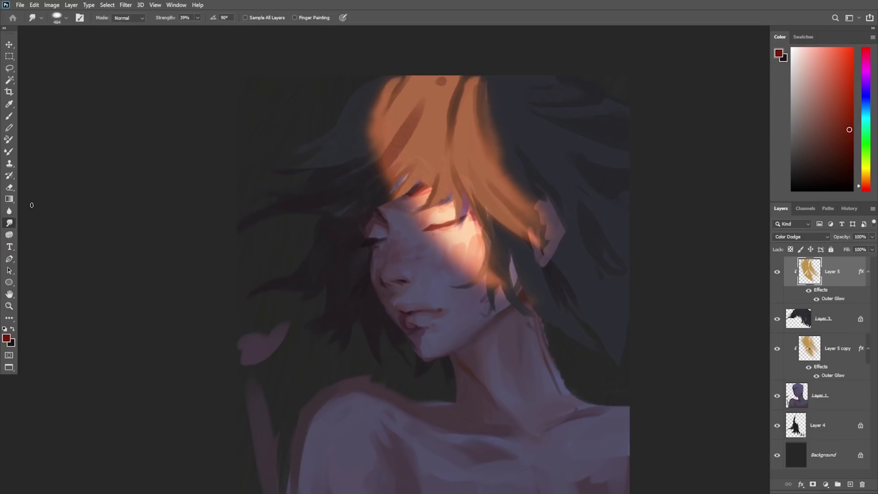
left_click_drag(436, 93, 452, 58)
left_click_drag(618, 384, 618, 355)
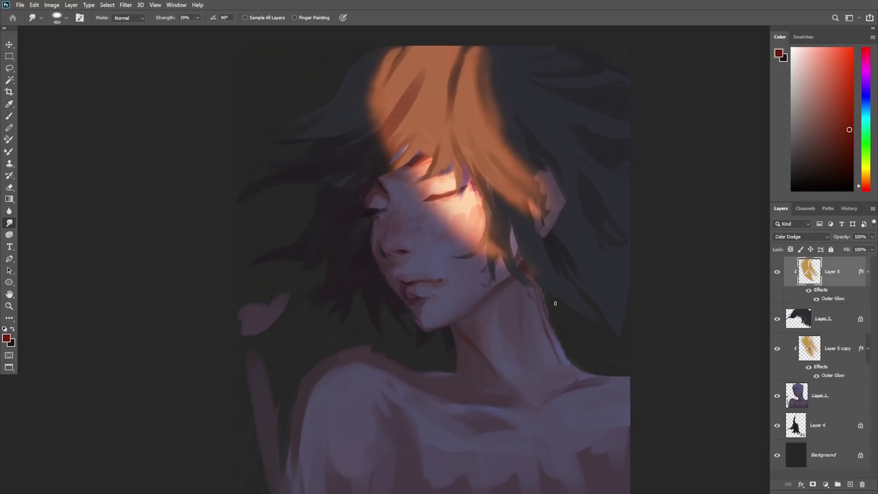
Step: On Layer 1, paint the upper arm sloping outward below the shoulder with sampled shadow and skin tones, using a 114 px brush
left_click_drag(527, 378, 558, 338)
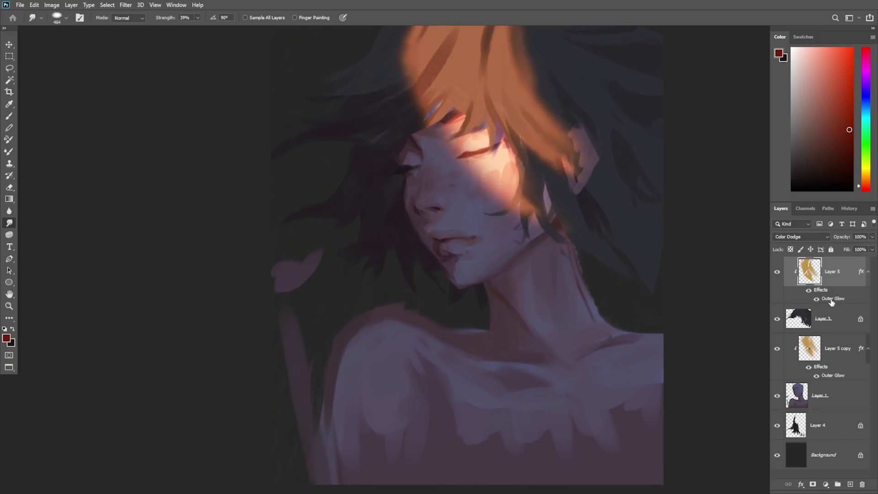
left_click(817, 398)
key("b")
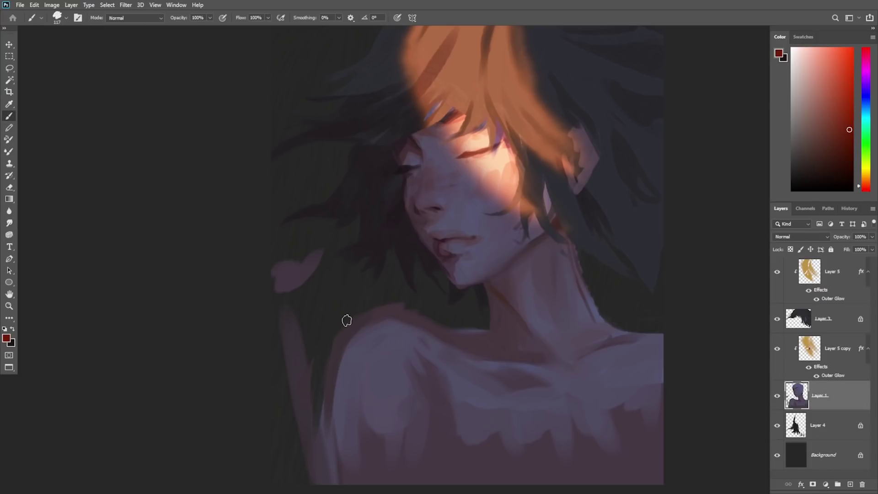
left_click(349, 336, "alt")
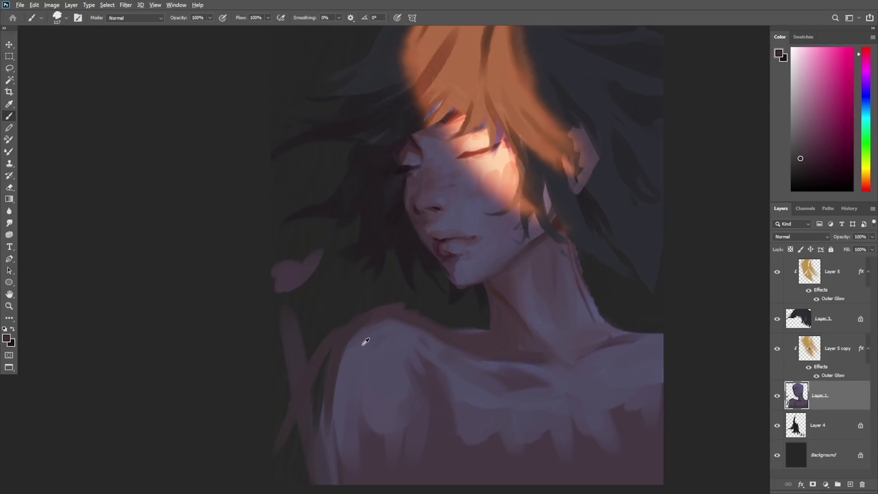
left_click(377, 311, "alt")
right_click(389, 286)
left_click(468, 150)
key("Return")
left_click_drag(355, 335, 285, 455)
Step: Lasso the rough raised hand and forearm beside the shoulder on Layer 1 and delete them
left_click_drag(369, 390, 409, 346)
key("l")
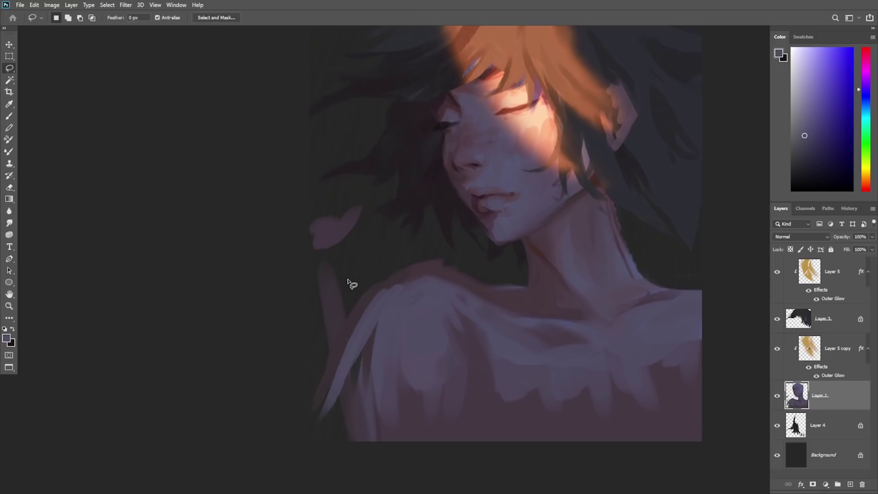
mouse_move(390, 263)
left_mouse_down()
mouse_move(258, 415)
mouse_move(366, 257)
mouse_move(379, 260)
left_mouse_up()
Step: Switch to the 250 brush in the Dao 190812 group and paint the upper arm's outer contour in sampled shadow purple
key("b")
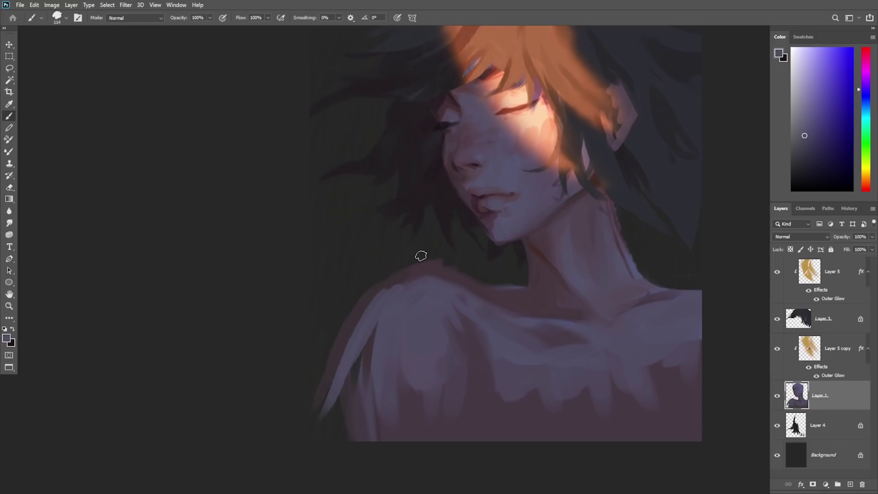
right_click(446, 274)
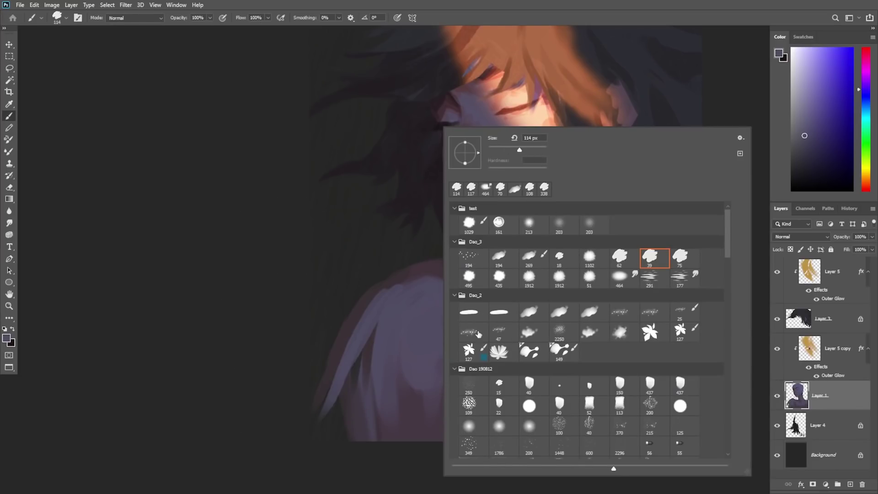
left_click(472, 381)
left_click(420, 268, "alt")
mouse_move(380, 306)
left_mouse_down()
mouse_move(317, 442)
mouse_move(406, 297)
mouse_move(344, 386)
left_mouse_up()
left_click(394, 319, "alt")
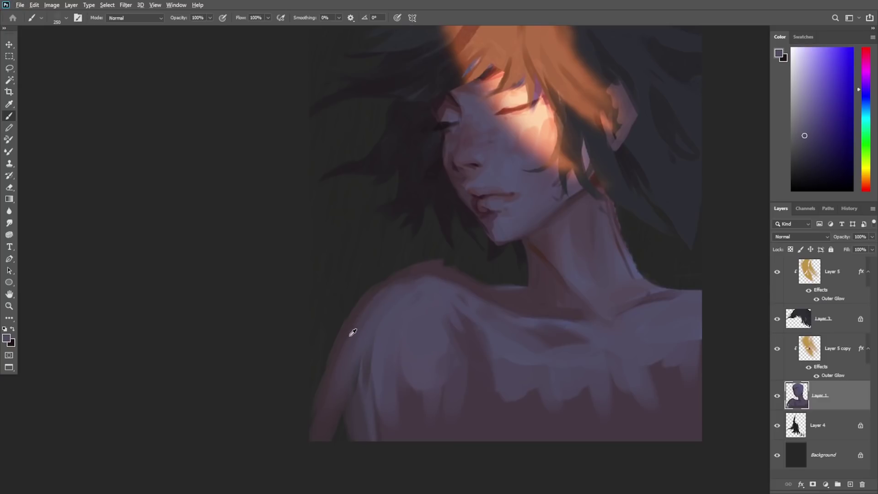
Step: Fill the gap in the upper arm with sampled blue-grey skin tones down to the canvas edge
left_click(416, 270, "alt")
left_click(379, 336, "alt")
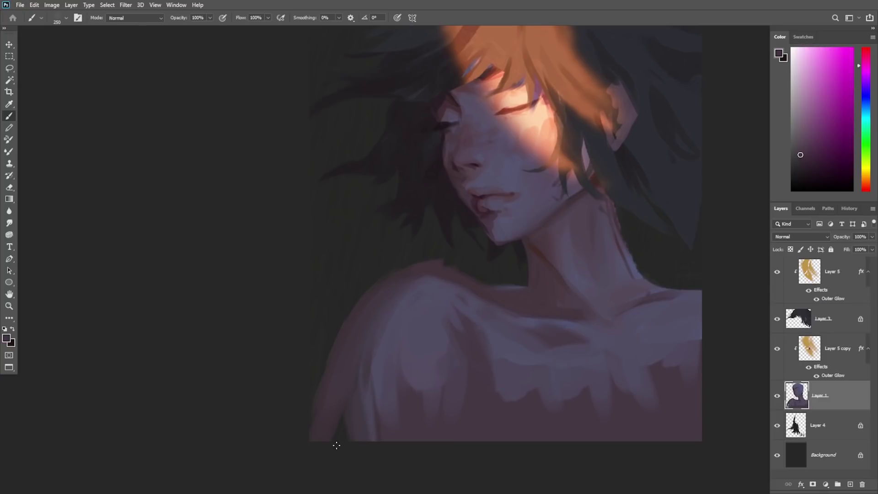
left_click(387, 329, "alt")
left_click(384, 323, "alt")
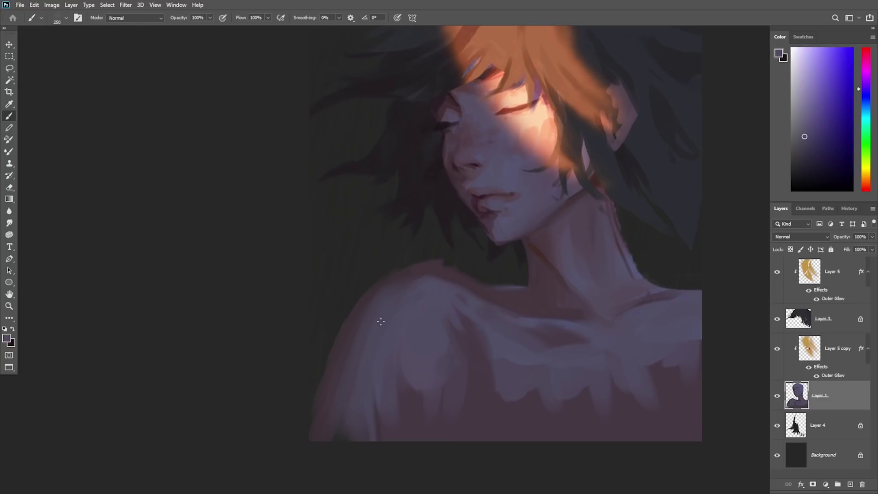
mouse_move(409, 341)
left_mouse_down()
mouse_move(399, 413)
mouse_move(406, 440)
left_mouse_up()
left_click(403, 344, "alt")
left_click_drag(384, 356, 343, 434)
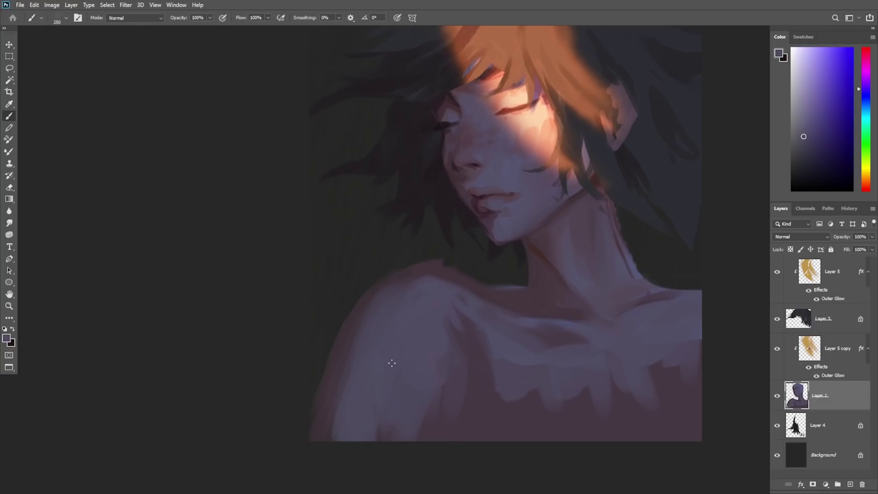
Step: Shade the arm's outer edge and its inner side next to the chest with sampled purple tones
left_click(362, 315, "alt")
left_click(341, 376, "alt")
left_click(441, 417, "alt")
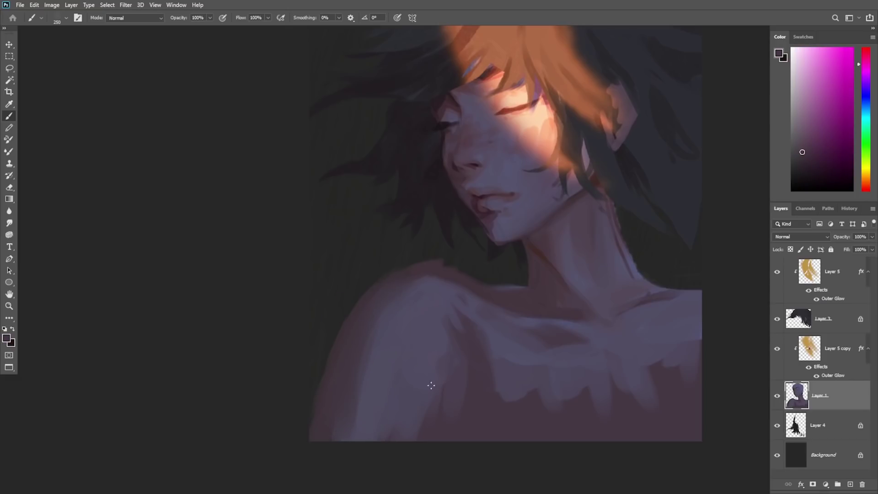
left_click_drag(431, 385, 420, 417)
left_click_drag(422, 355, 433, 381)
left_click(404, 337, "alt")
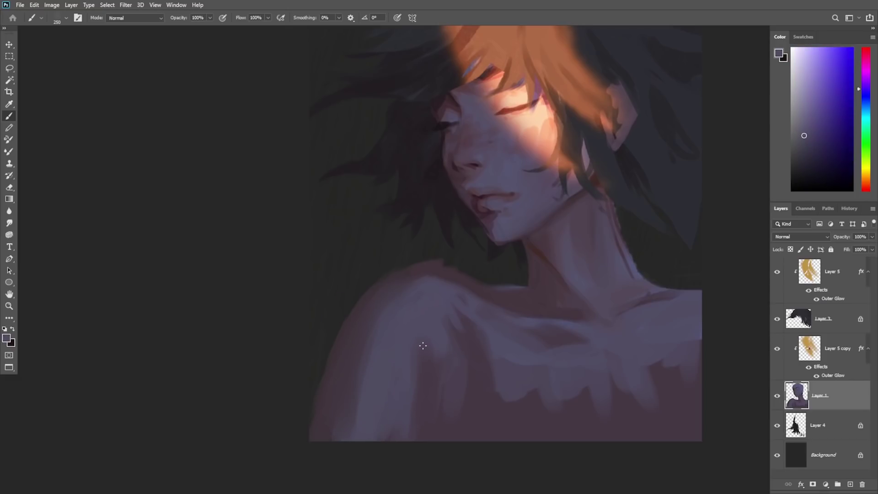
left_click_drag(422, 346, 417, 402)
Step: Blend the outer shoulder and arm edge with sampled mid-tones, carrying lighter skin down to the lower end of the arm
left_click(411, 280, "alt")
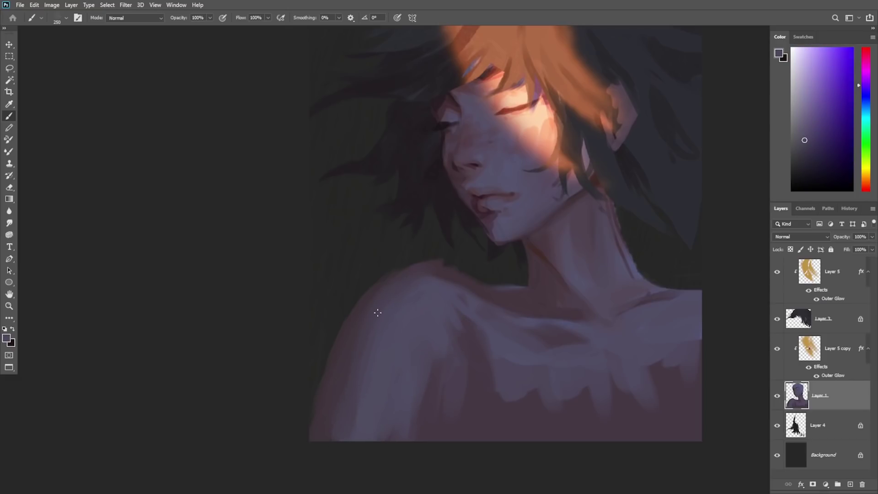
left_click(368, 334, "alt")
left_click(372, 353, "alt")
left_click_drag(362, 366, 320, 439)
left_click(356, 324, "alt")
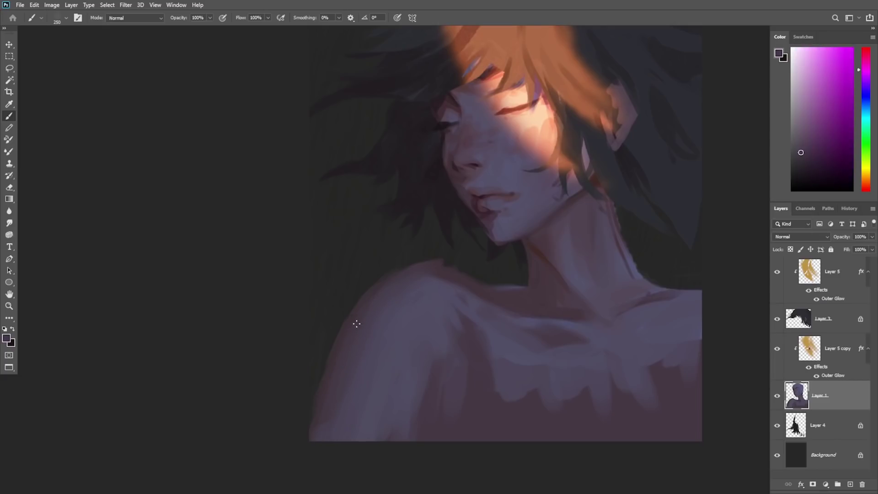
left_click(342, 391, "alt")
mouse_move(342, 391)
left_mouse_down()
mouse_move(378, 378)
mouse_move(338, 411)
left_mouse_up()
Step: Blend the arm's inner shadow into a diagonal lighter plane across its lower part using sampled tones
left_click(396, 373, "alt")
left_click(336, 392, "alt")
left_click(385, 386, "alt")
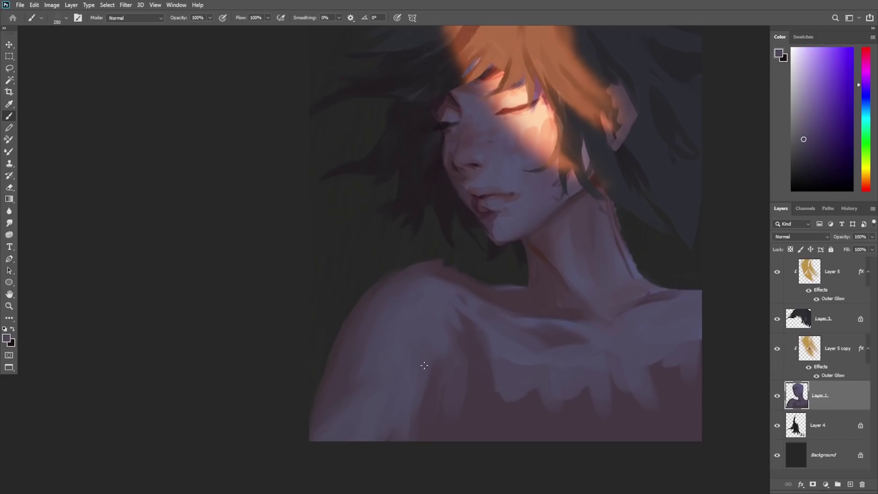
left_click(429, 417, "alt")
left_click(418, 385, "alt")
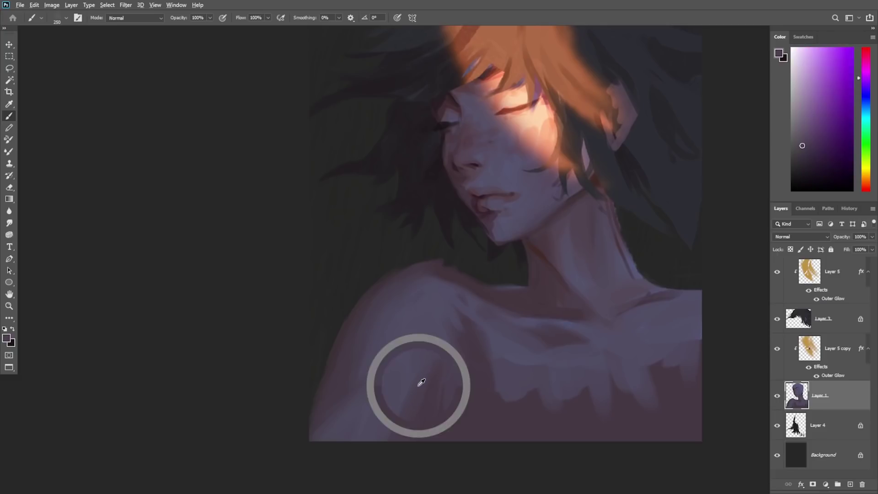
left_click(386, 393, "alt")
left_click(377, 398, "alt")
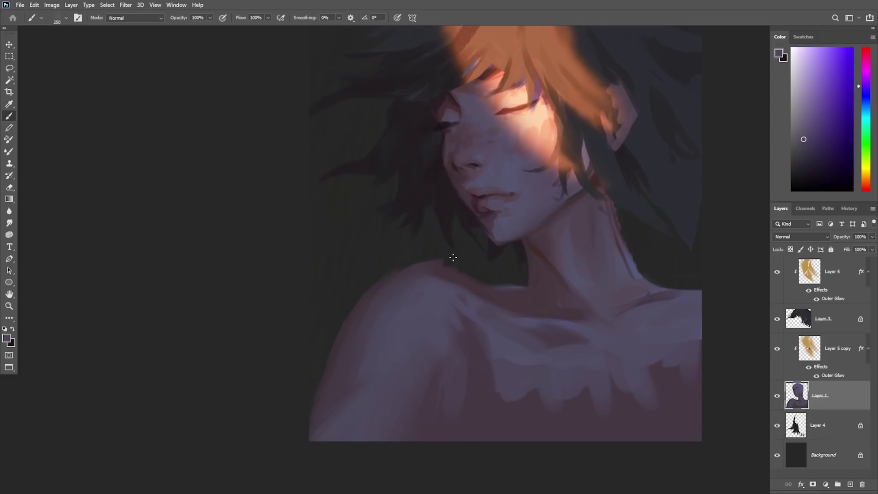
Step: Soften the fold between the shoulder and chest and smooth the ragged upper-chest strokes with sampled purple skin tones
left_click_drag(476, 365, 453, 362)
left_click(444, 408, "alt")
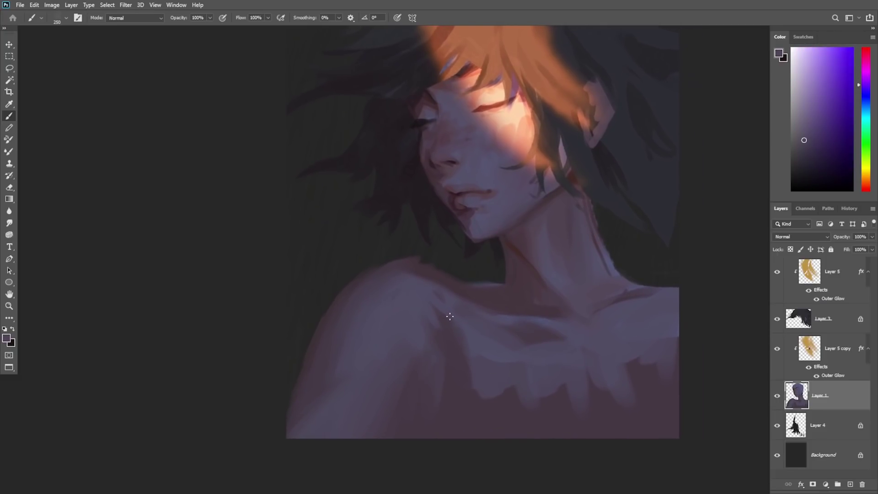
left_click(438, 302, "alt")
left_click(473, 372, "alt")
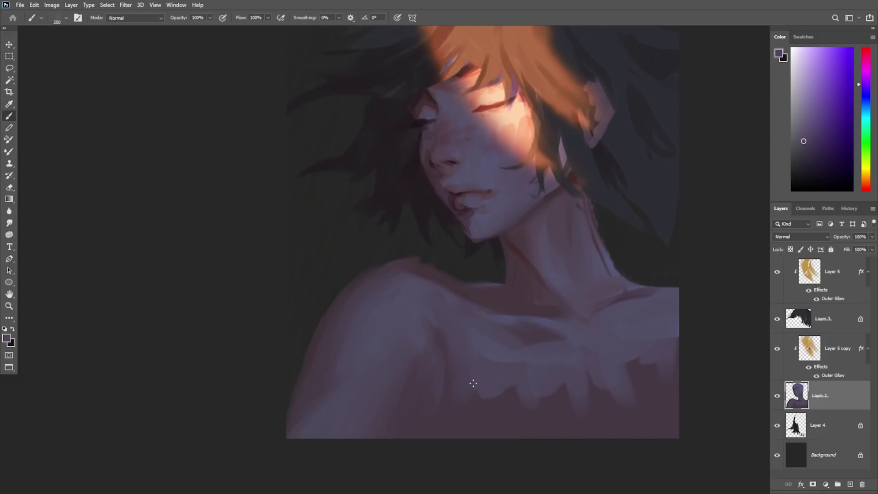
left_click(515, 369, "alt")
Step: Paint the dark armpit crease between the arm and torso and warm it with a sampled reddish brown
left_click(498, 245, "alt")
left_click_drag(416, 417, 409, 433)
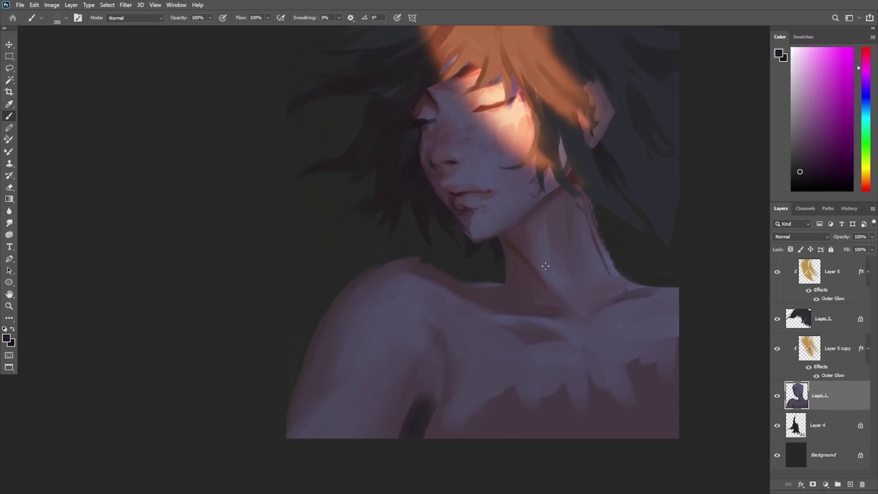
left_click(575, 177, "alt")
left_click_drag(417, 398, 410, 423)
left_click(401, 388, "alt")
left_click(424, 411, "alt")
left_click_drag(427, 382, 392, 436)
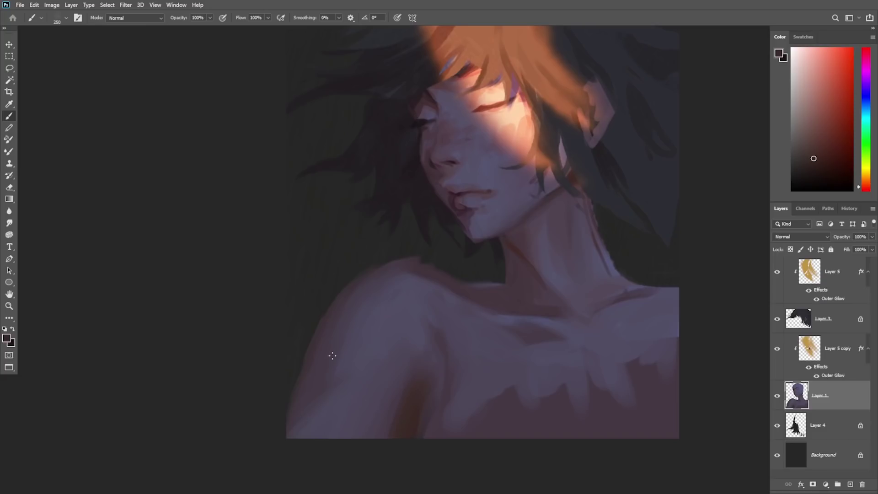
Step: Trim the outer edge of the upper arm with the Eraser and undo the last stroke
key("e")
left_click_drag(325, 312, 268, 432)
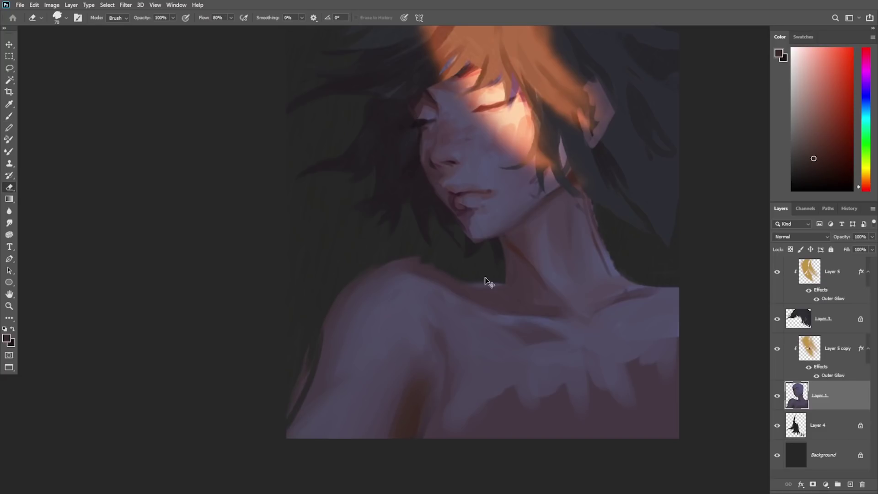
key("ctrl+z")
key("b")
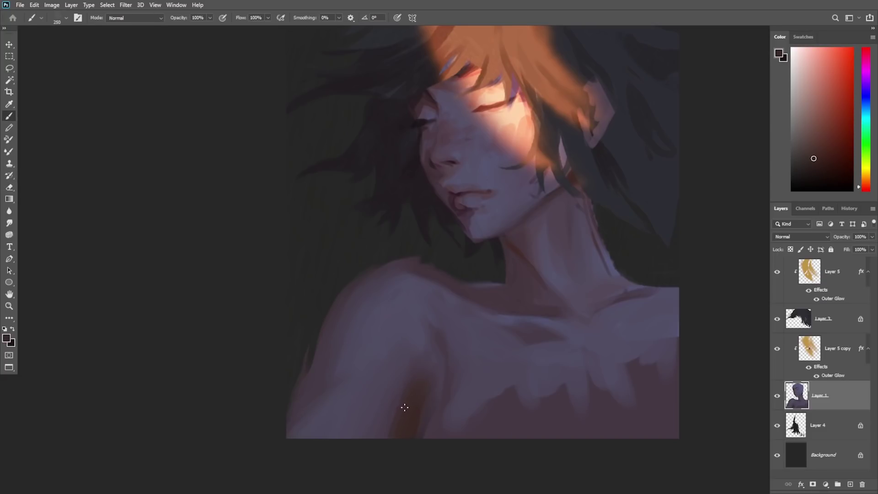
Step: Darken the armpit crease between arm and torso with a sampled near-black tone
mouse_move(405, 407)
left_mouse_down()
mouse_move(388, 436)
mouse_move(408, 414)
mouse_move(420, 436)
left_mouse_up()
key("ctrl+z")
left_click(415, 168, "alt")
left_click(418, 386, "alt")
left_click(407, 421, "alt")
left_click_drag(419, 390, 432, 437)
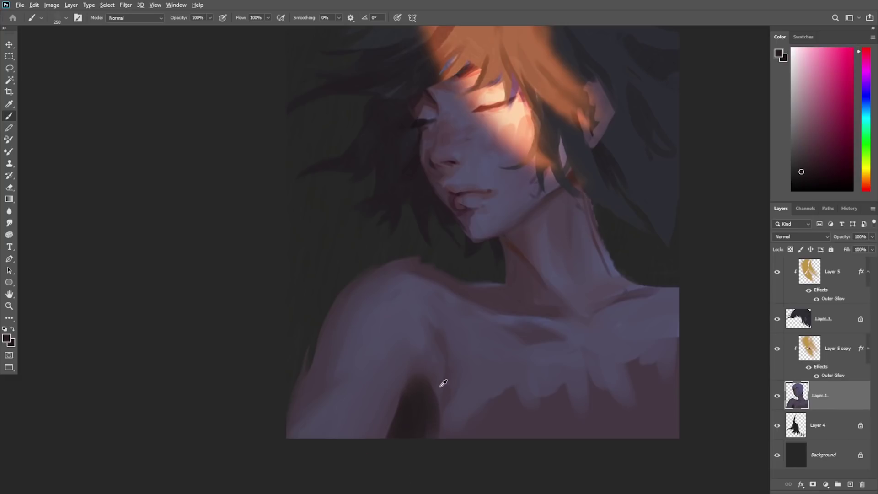
Step: Narrow the dark armpit crease by painting sampled chest tones over its torso side
left_click(435, 381, "alt")
left_click(428, 391, "alt")
left_click(445, 325, "alt")
mouse_move(433, 380)
left_mouse_down()
mouse_move(431, 350)
mouse_move(425, 428)
left_mouse_up()
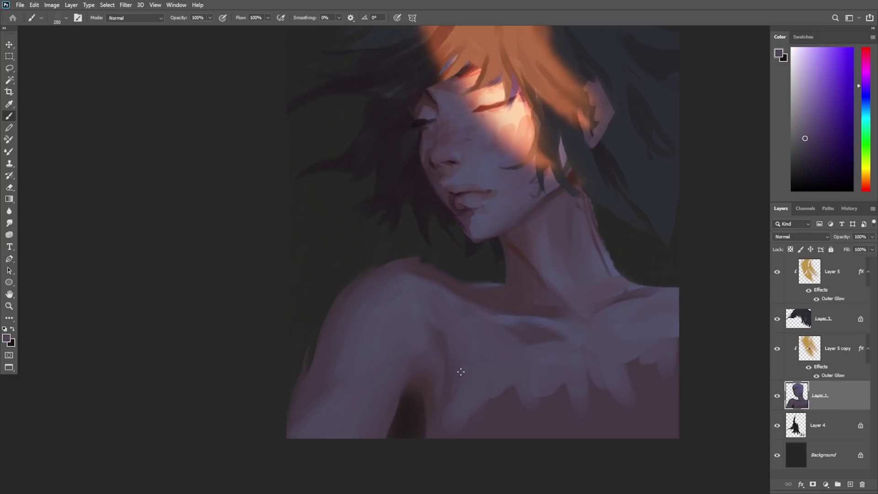
Step: Blend the fold above the armpit into the chest with sampled purple and blue-violet skin tones
left_click(442, 377, "alt")
left_click(431, 385, "alt")
left_click(425, 391, "alt")
left_click_drag(434, 361, 437, 428)
left_click(455, 346, "alt")
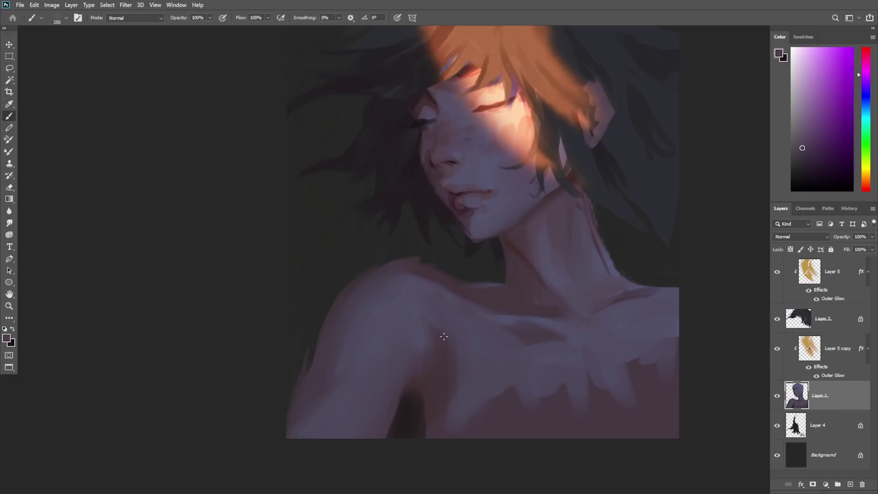
left_click(427, 342, "alt")
left_click(459, 355, "alt")
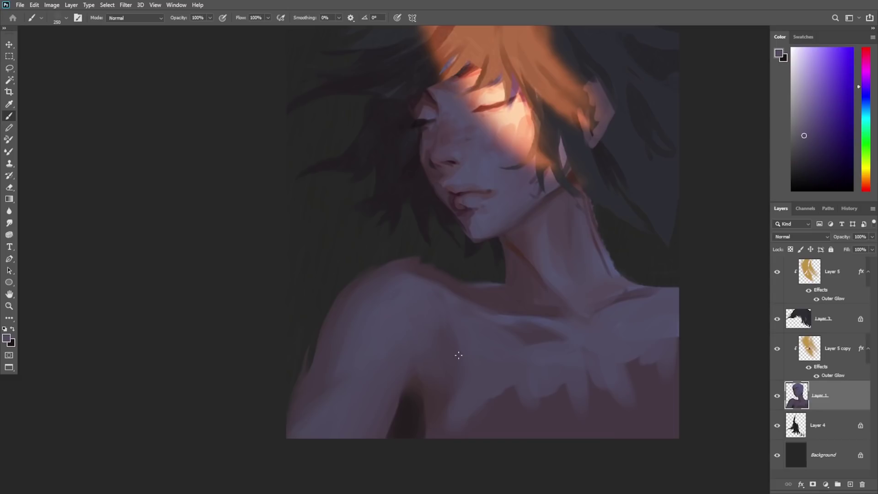
Step: Smooth the shading across the shoulder and upper arm with sampled skin tones and clean the arm's outer edge with the Eraser
left_click(315, 385, "alt")
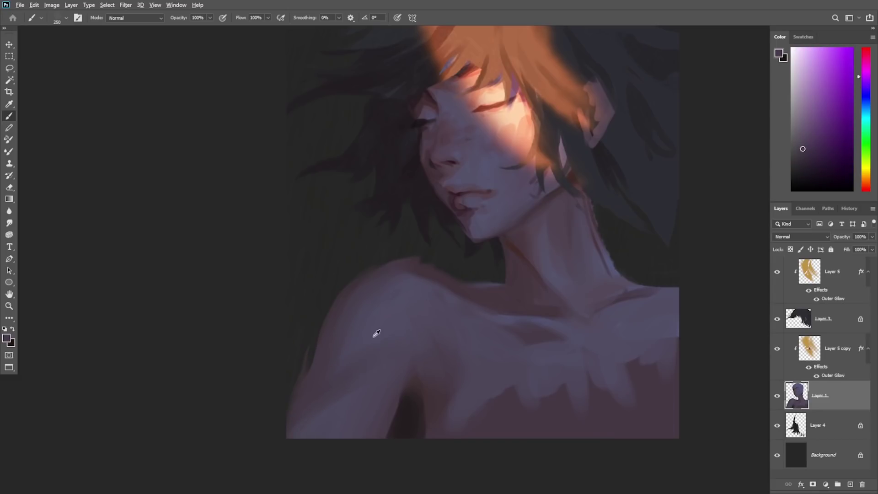
left_click(354, 358, "alt")
left_click(347, 372, "alt")
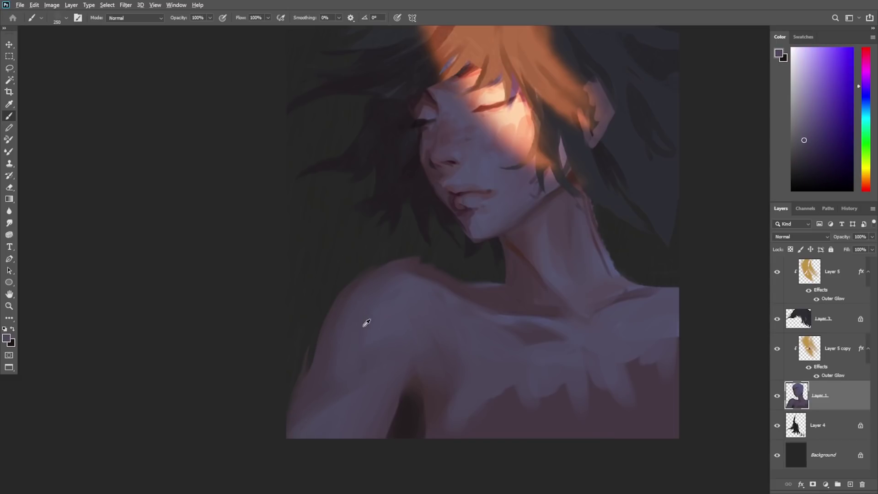
left_click(355, 313, "alt")
left_click(380, 311, "alt")
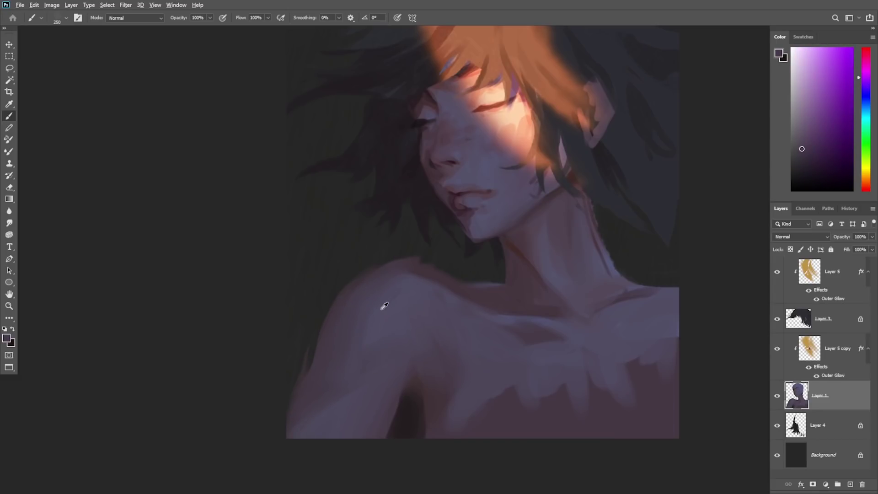
left_click(383, 314, "alt")
left_click(327, 358, "alt")
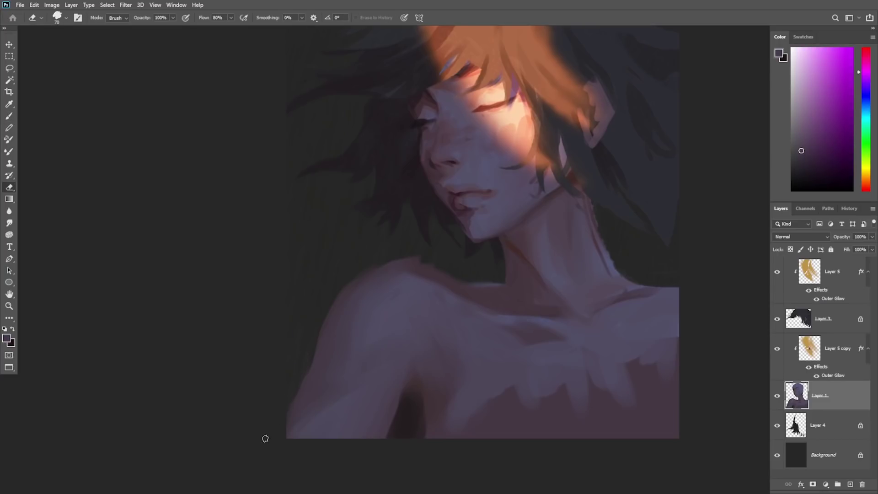
key("b")
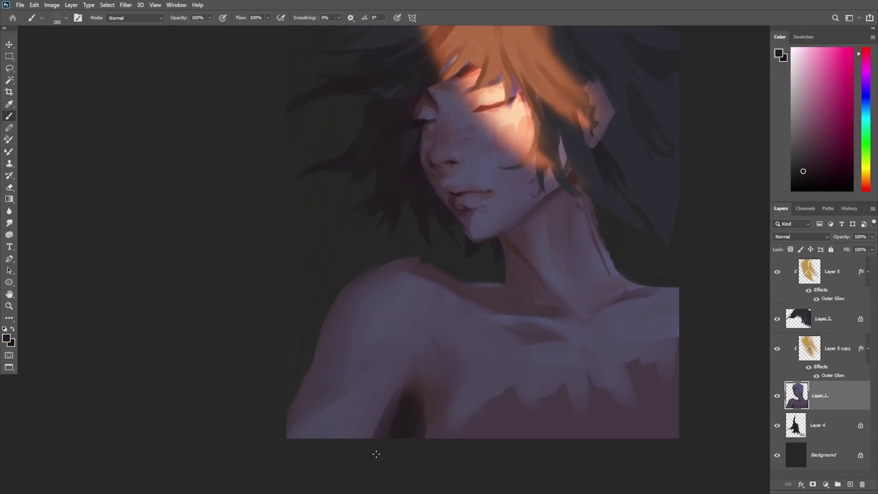
Step: Slim the armpit crease with skin tone and cover the ragged strokes on the adjoining chest with sampled purple tones
mouse_move(412, 371)
left_mouse_down()
mouse_move(398, 365)
mouse_move(389, 384)
mouse_move(417, 384)
left_mouse_up()
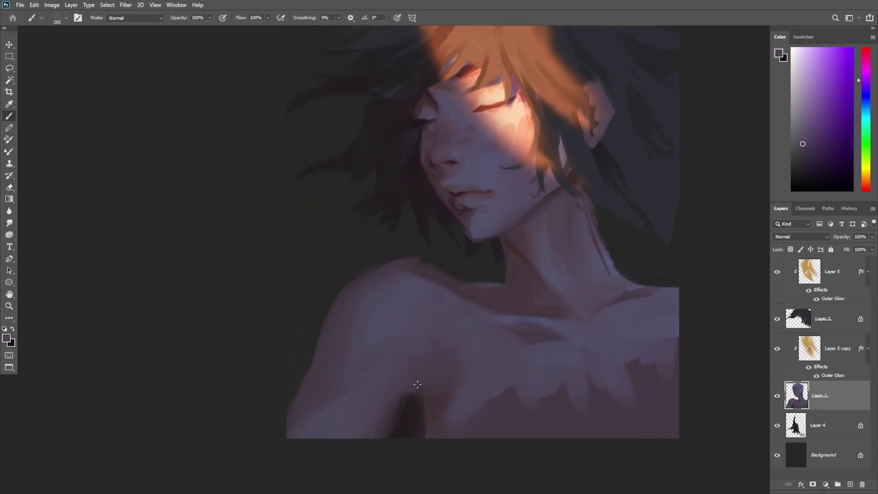
left_click(432, 393, "alt")
left_click(462, 365, "alt")
left_click(456, 369, "alt")
left_click_drag(463, 369, 485, 399)
left_click(486, 399, "alt")
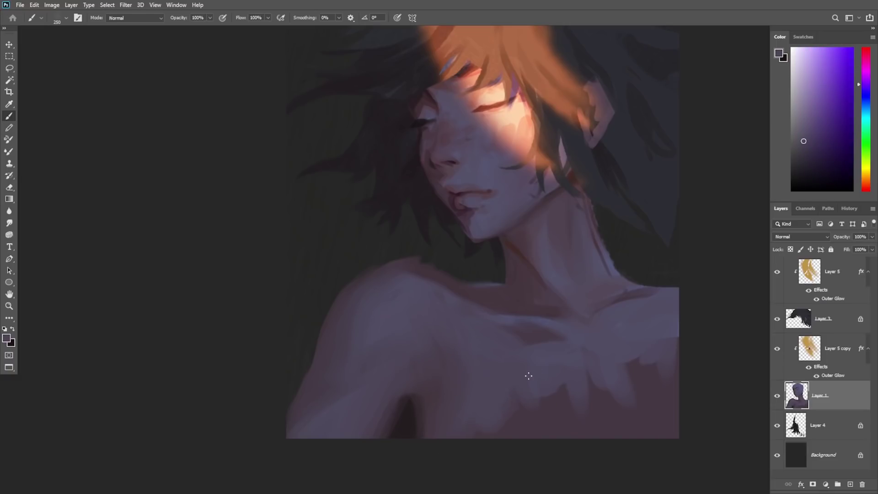
left_click(567, 384, "alt")
Step: Clean up the silhouette of the near shoulder and outer arm with the Eraser at 91 px
key("e")
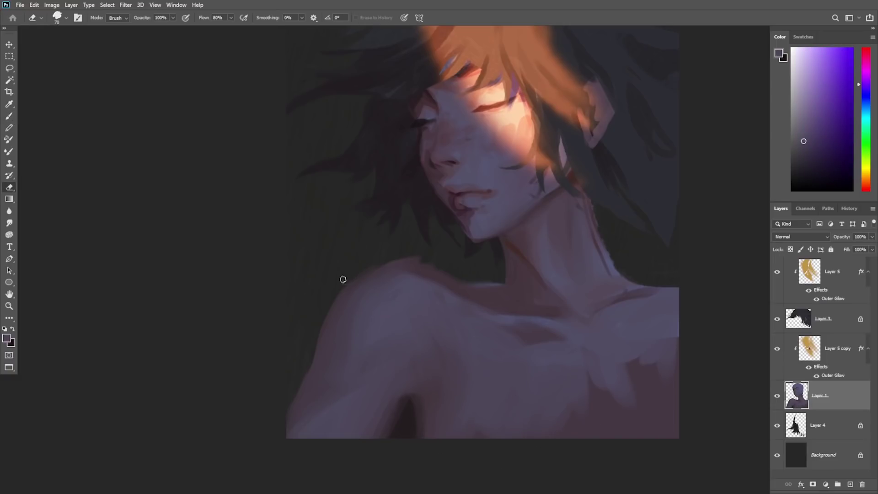
left_click_drag(342, 284, 281, 423)
right_click(454, 192)
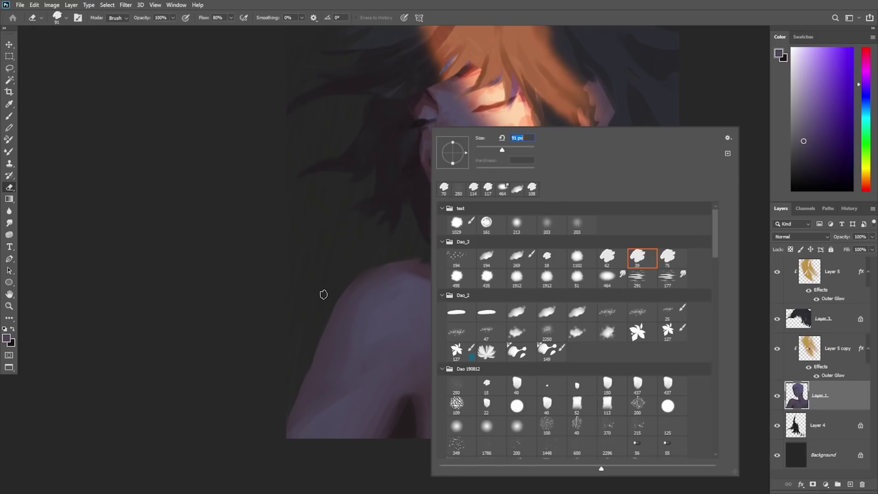
key("Escape")
key("b")
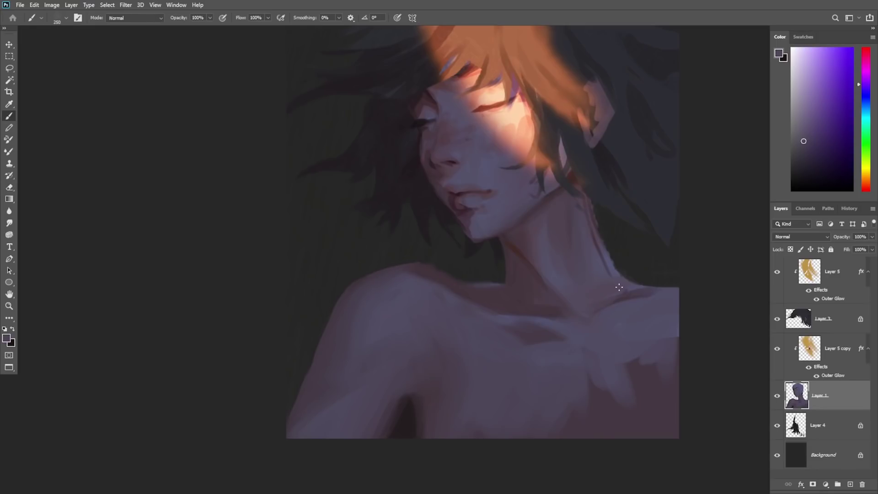
Step: Raise the far shoulder's outline with a sampled blue-violet skin tone and trim the back edge of the neck with the Eraser
left_click(514, 298, "alt")
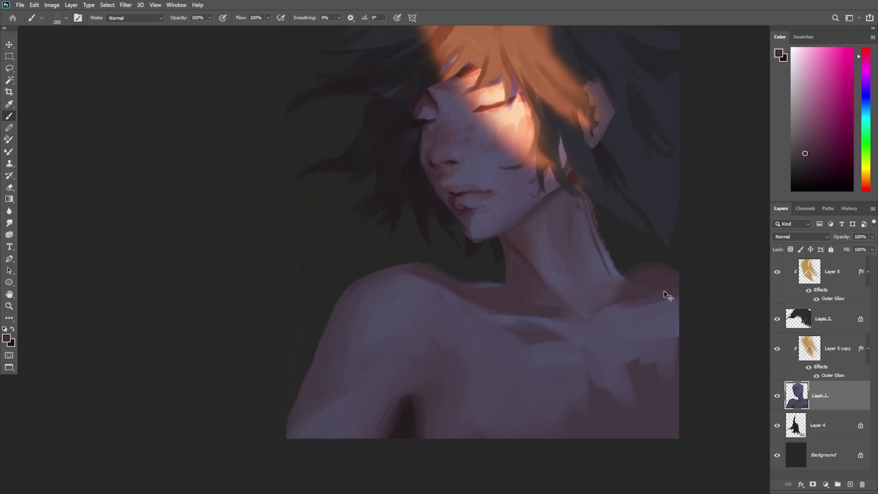
key("ctrl+z")
left_click(636, 317, "alt")
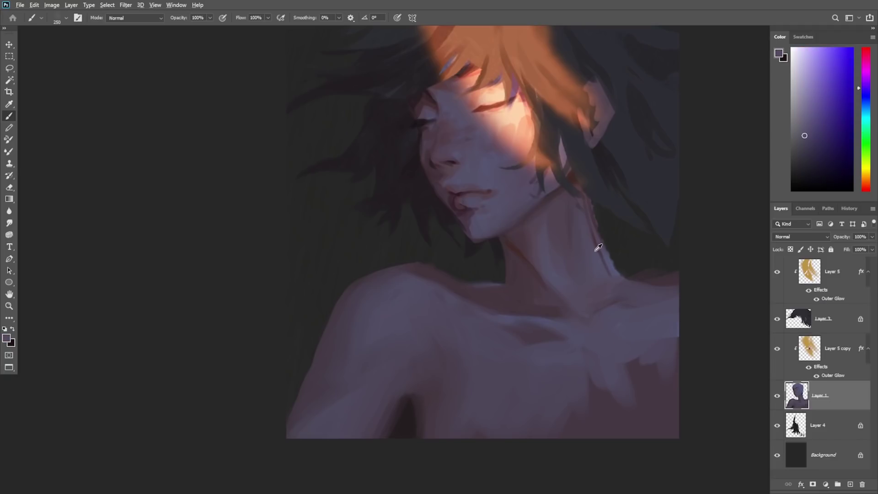
key("e")
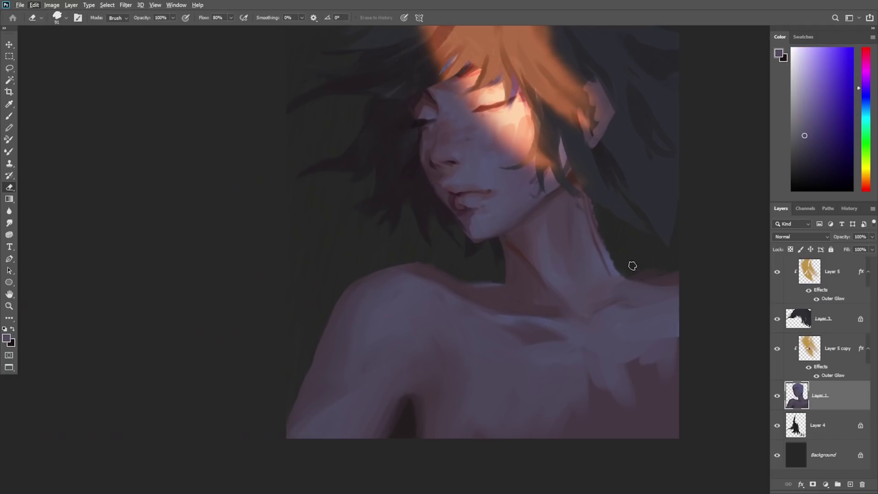
left_click_drag(604, 243, 612, 272)
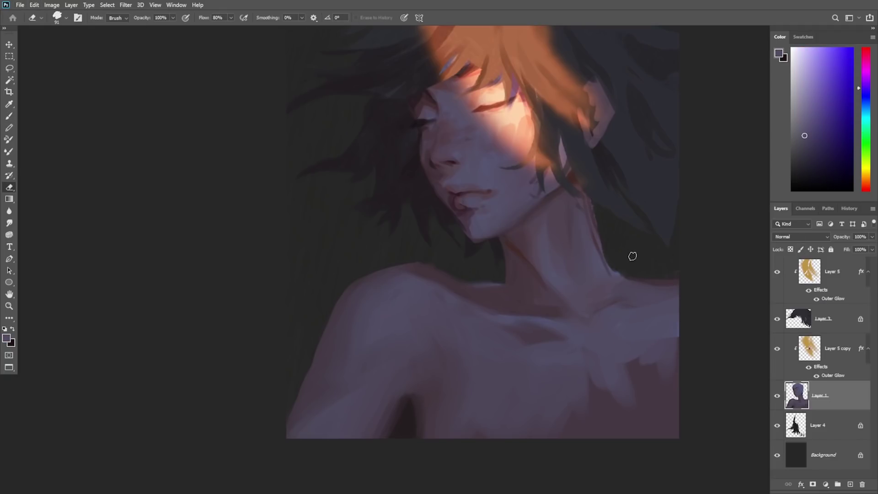
Step: Soften the neck muscle and the shadow below the jaw with sampled purple and reddish skin tones
key("b")
left_click(521, 239, "alt")
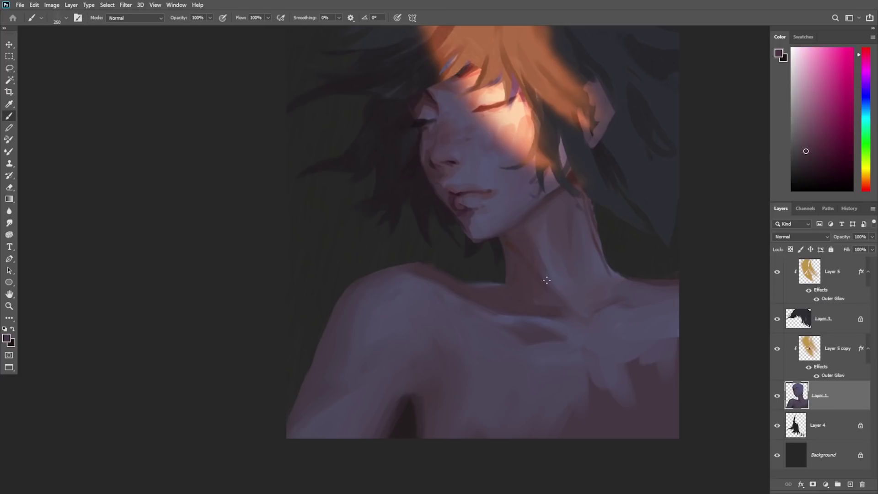
left_click_drag(544, 280, 570, 284)
left_click(588, 262, "alt")
left_click_drag(544, 239, 564, 301)
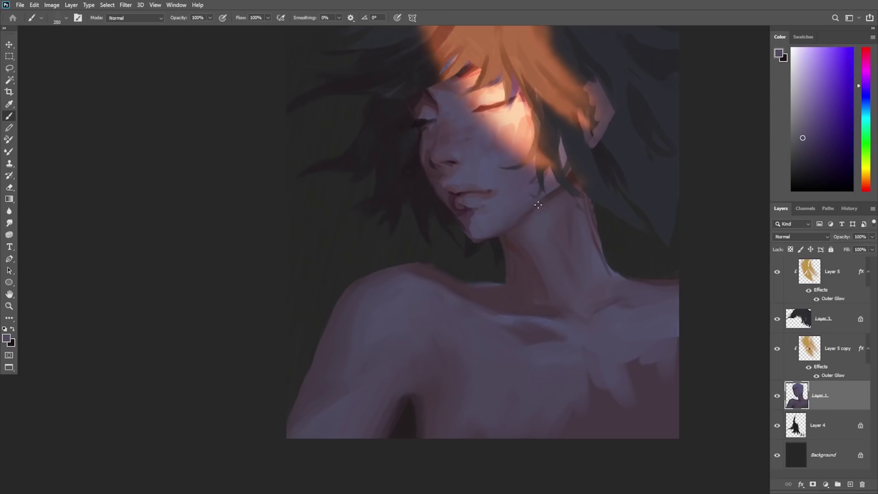
left_click(507, 246, "alt")
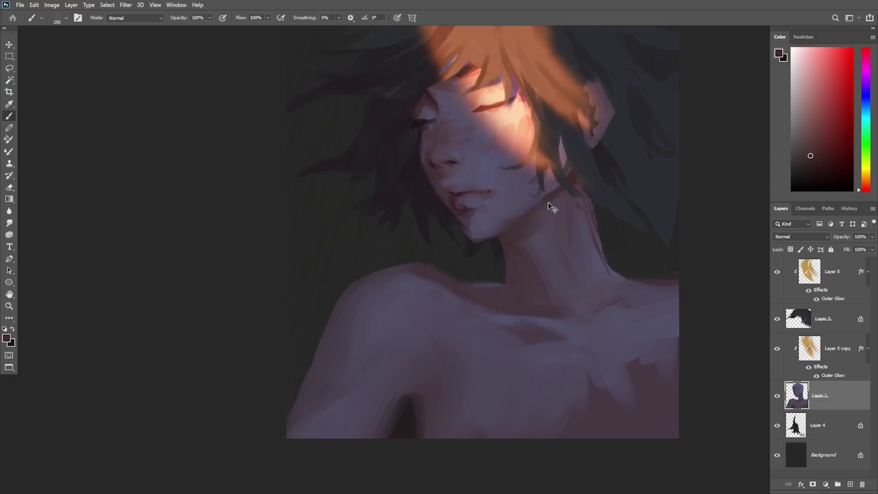
left_click(547, 222, "alt")
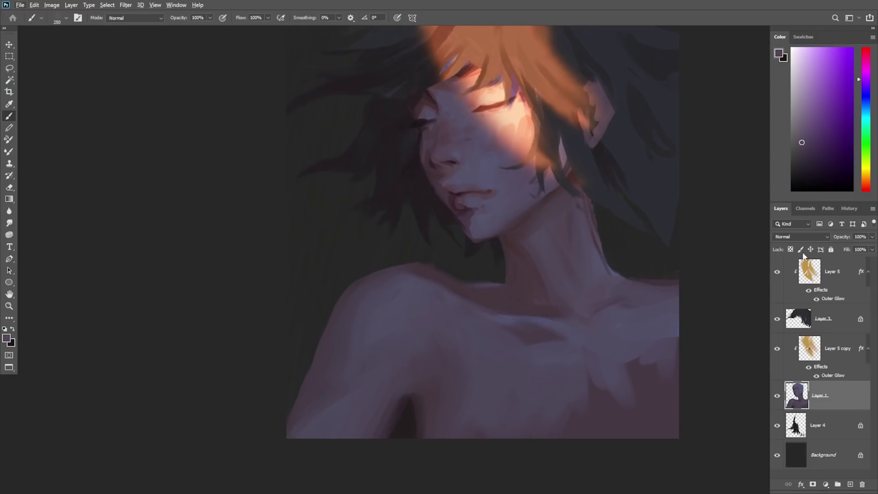
Step: Lock the body layer's transparent pixels and shade the back of the neck down into the far shoulder with sampled dark tones
left_click(790, 250)
left_click(425, 99, "alt")
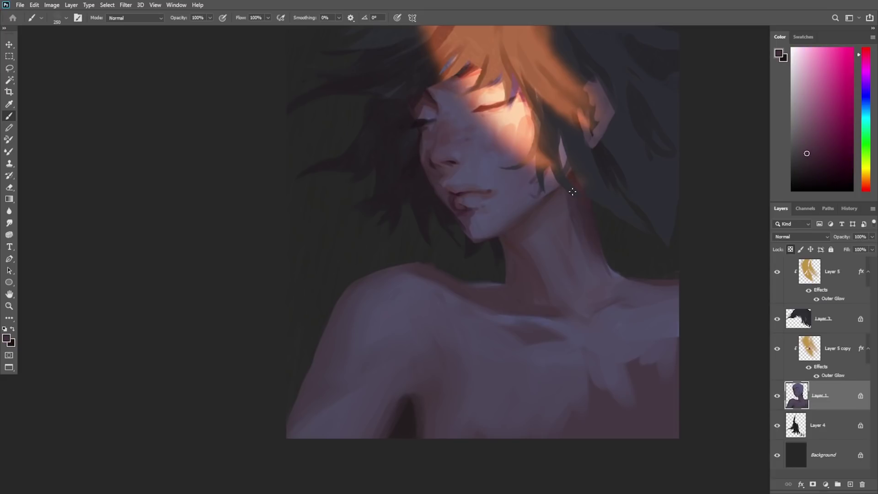
left_click(567, 212, "alt")
left_click(562, 252, "alt")
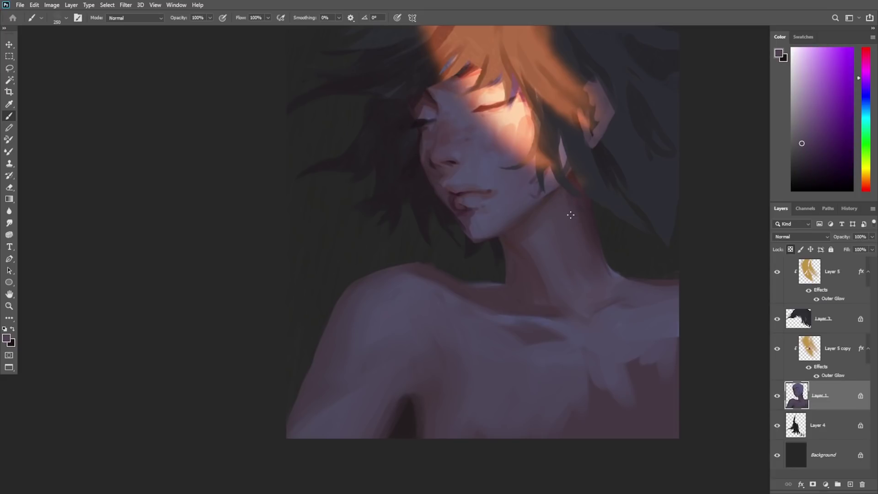
left_click(591, 230, "alt")
left_click_drag(599, 260, 625, 290)
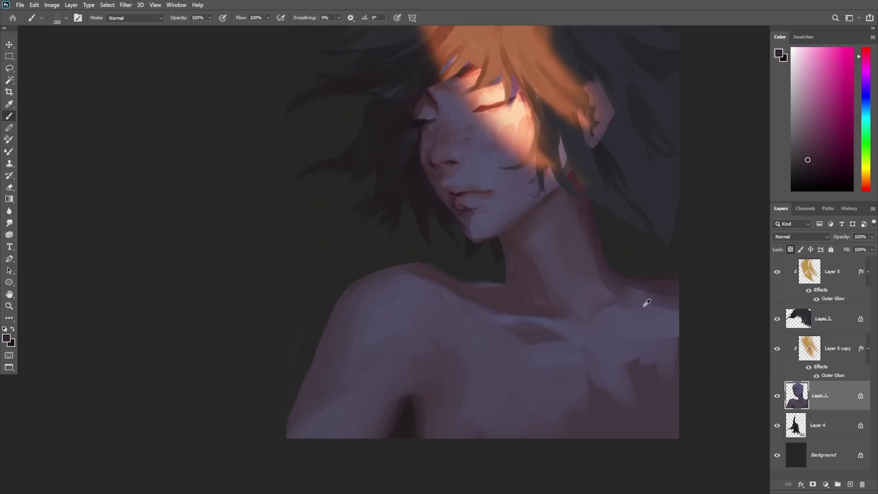
Step: Extend the purple shadow from the base of the neck across the top of the far shoulder
left_click(624, 277, "alt")
left_click(593, 282, "alt")
left_click(675, 287, "alt")
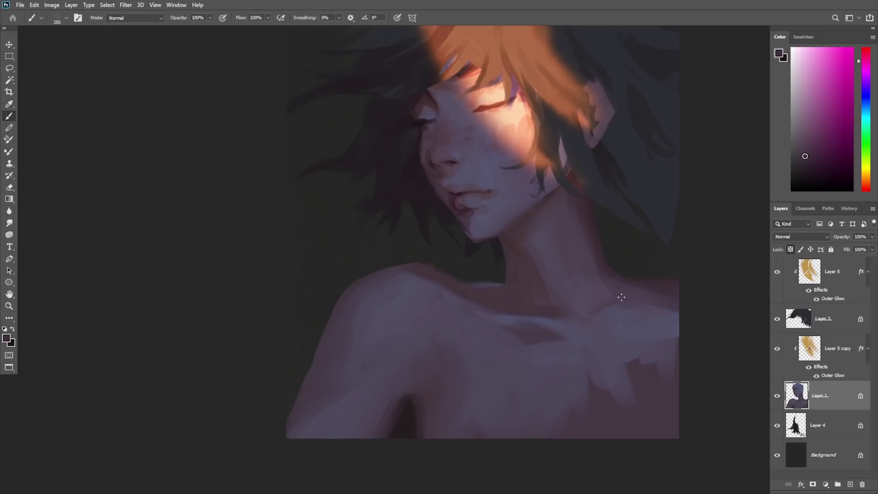
mouse_move(622, 296)
left_mouse_down()
mouse_move(575, 303)
mouse_move(670, 279)
mouse_move(616, 308)
left_mouse_up()
left_click(598, 284, "alt")
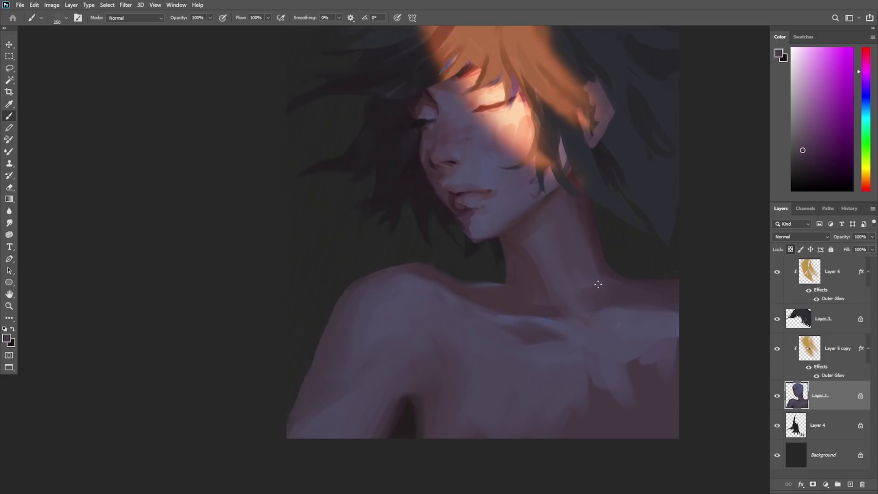
Step: Blend the neck-base shadow into a lighter plane along the far shoulder with sampled mid-tones
left_click(581, 291, "alt")
left_click(620, 292, "alt")
left_click(612, 321, "alt")
mouse_move(621, 292)
left_mouse_down()
mouse_move(630, 312)
mouse_move(686, 297)
left_mouse_up()
left_click(614, 294, "alt")
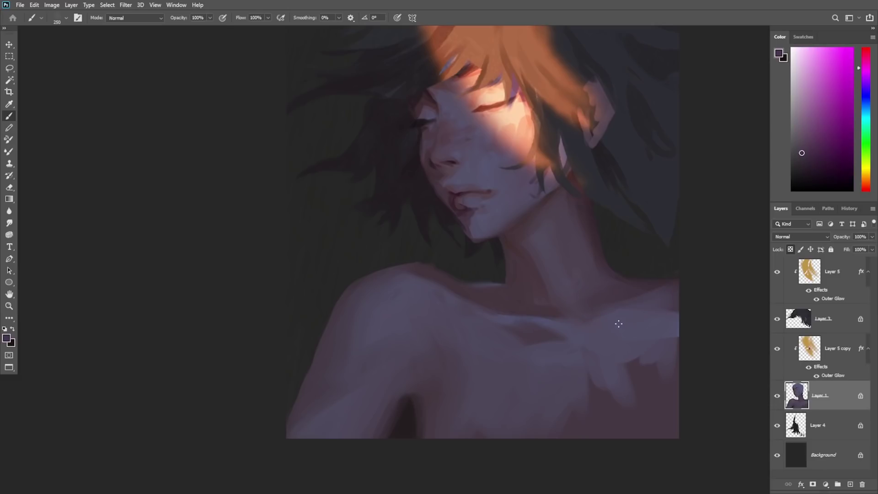
Step: Paint a dark hollow beneath the far collarbone and blend it outward toward the far shoulder
left_click(601, 349, "alt")
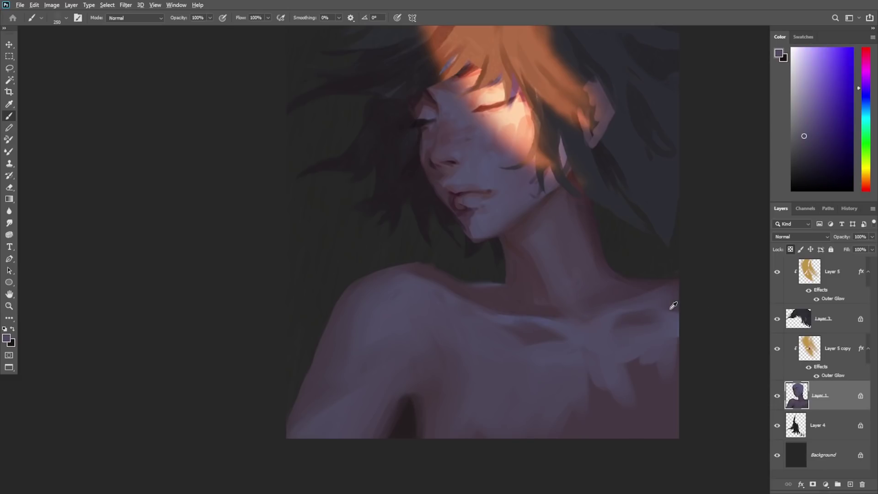
left_click(636, 316, "alt")
left_click_drag(638, 315, 704, 300)
Step: Cover the ragged strokes on the far side of the chest with sampled purple skin tones
left_click(622, 336, "alt")
left_click(658, 348, "alt")
left_click_drag(634, 368, 663, 359)
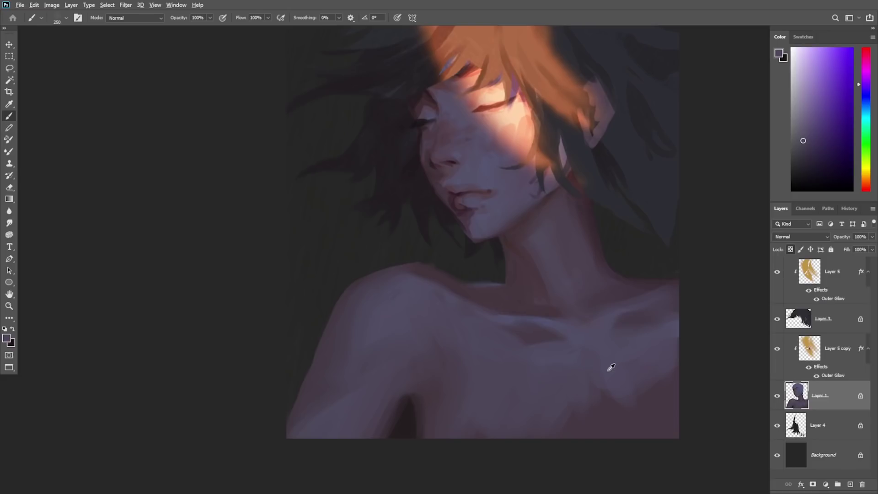
left_click(576, 395, "alt")
left_click(632, 393, "alt")
left_click(662, 360, "alt")
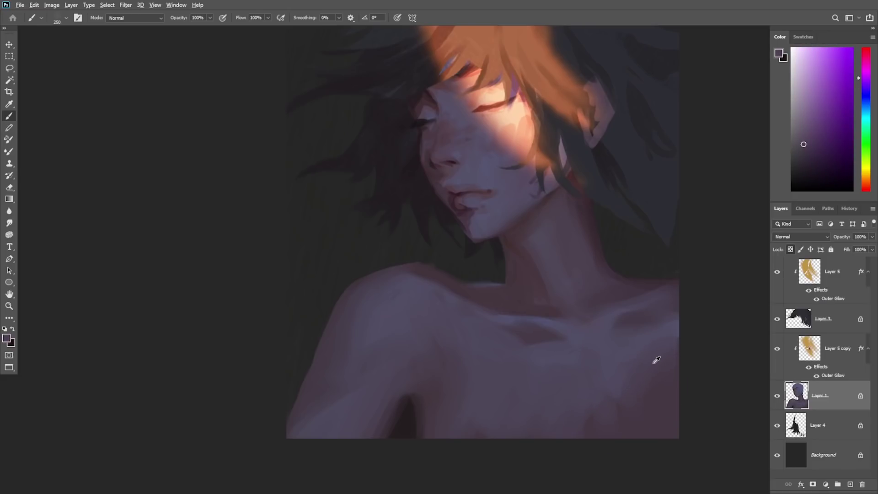
Step: Enlarge the brush to 385 px and smooth the chest's tonal transitions with sampled skin tones
right_click(520, 209)
left_click_drag(611, 150, 618, 150)
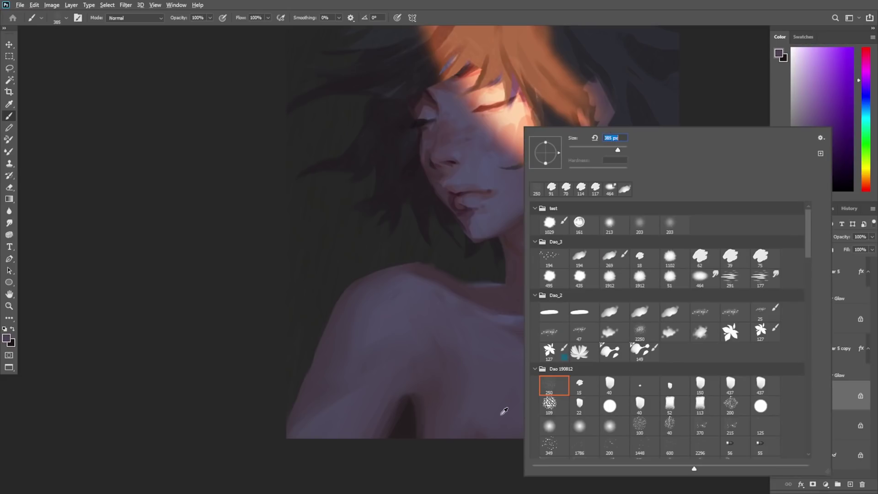
left_click(502, 413, "alt")
left_click(613, 344, "alt")
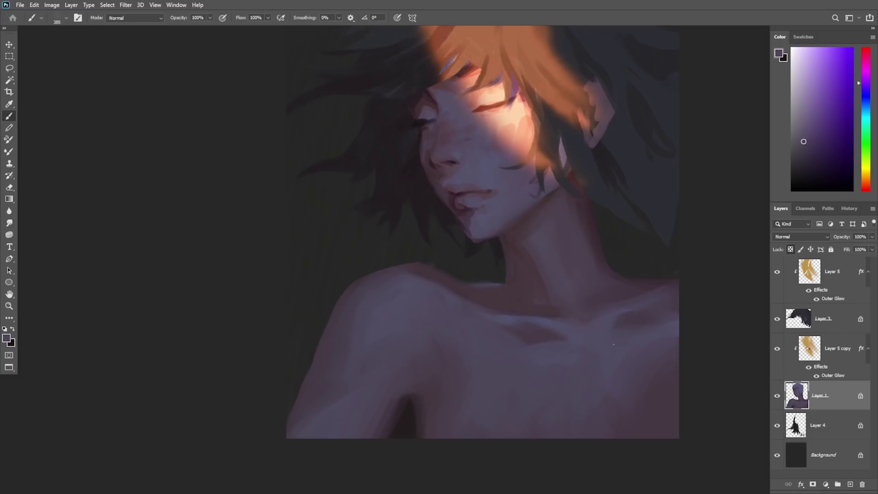
Step: Sample a skin tone from the chest and add an empty clipped layer above the body layer
left_click(468, 372, "alt")
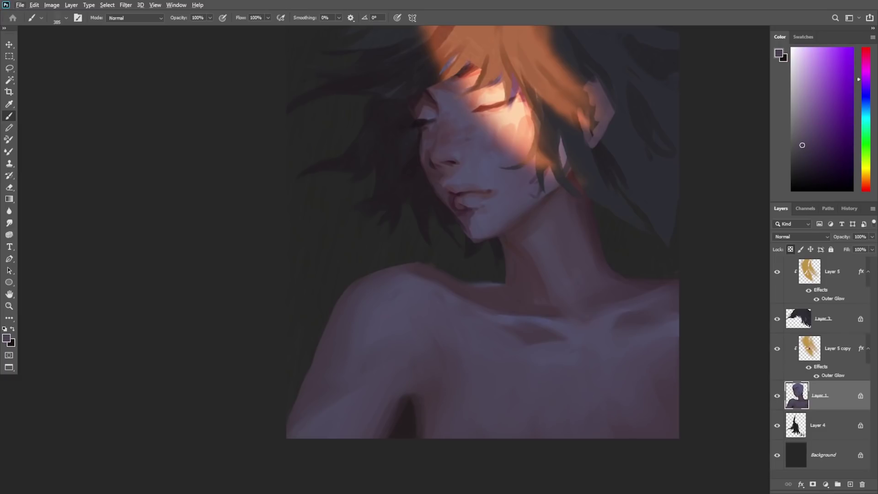
left_click_drag(510, 362, 537, 375)
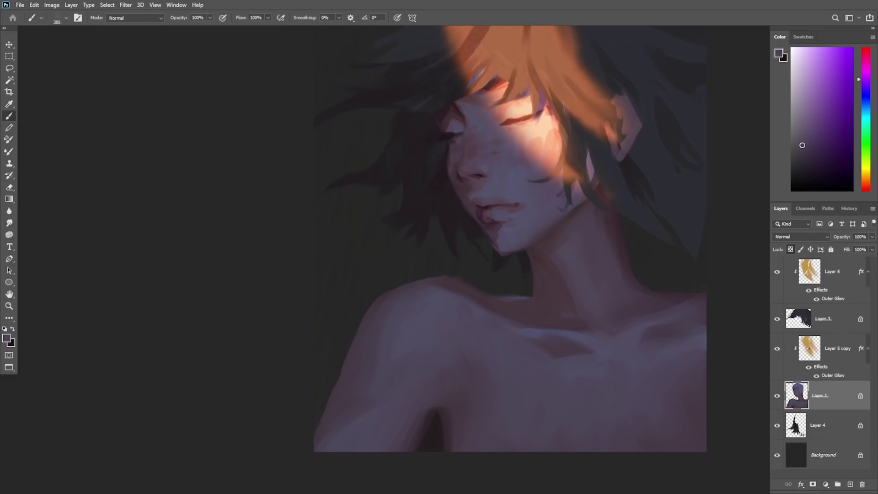
left_click(850, 484)
key("z")
left_click_drag(359, 235, 375, 226)
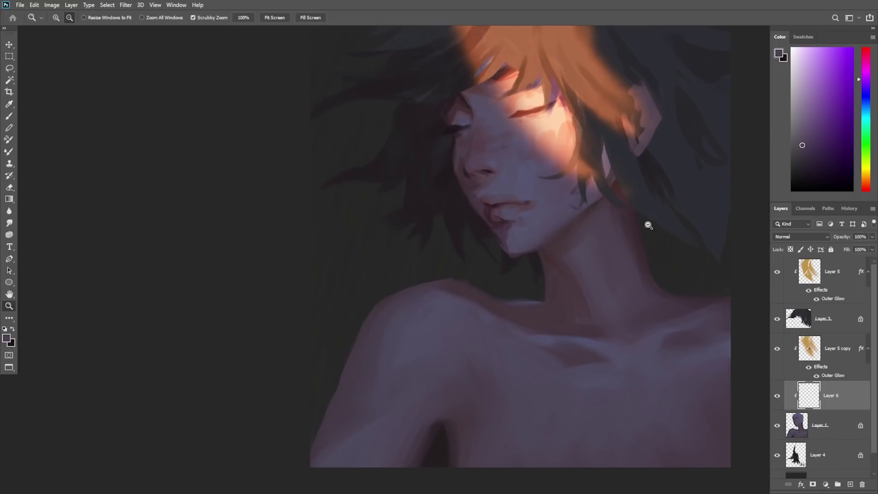
left_click_drag(636, 297, 633, 287)
left_click(656, 316)
left_click(635, 328)
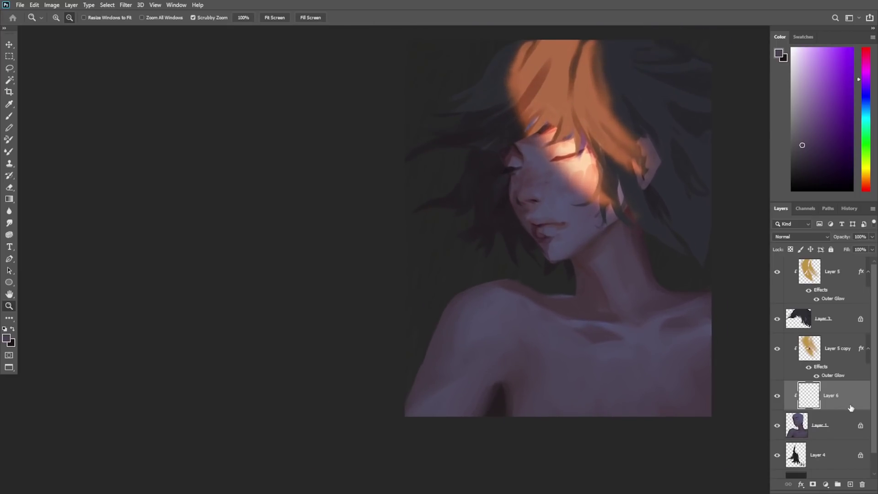
Step: Select the body, hair, light and Layer 4 layers together and shift the whole figure toward the right side of the canvas
left_click(830, 432)
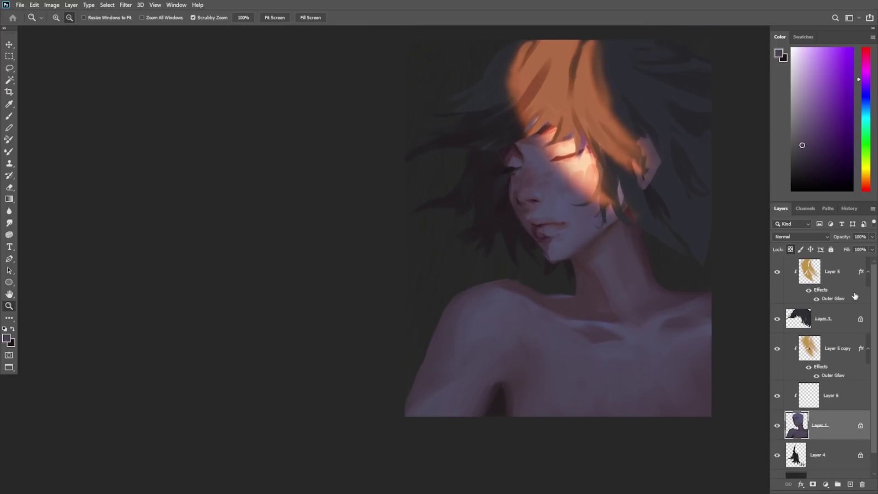
left_click(843, 266, "shift")
key("v")
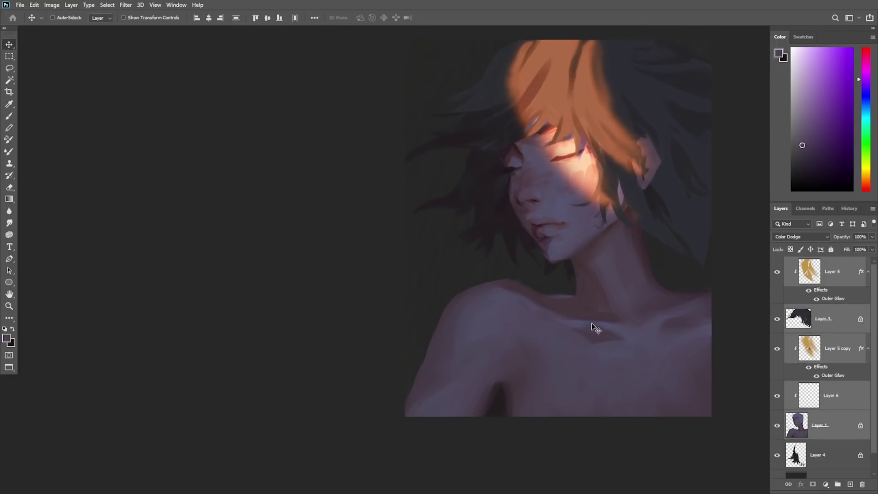
left_click_drag(608, 341, 609, 383)
key("ctrl+z")
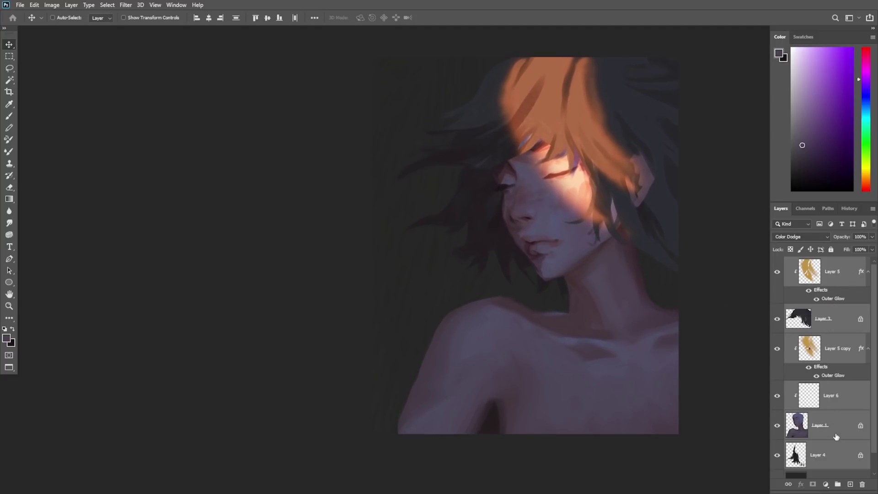
Step: Try a sampled-tone stroke along the near arm's outer edge on Layer 6 with a 39 px brush, and delete that layer
left_click(833, 395)
key("b")
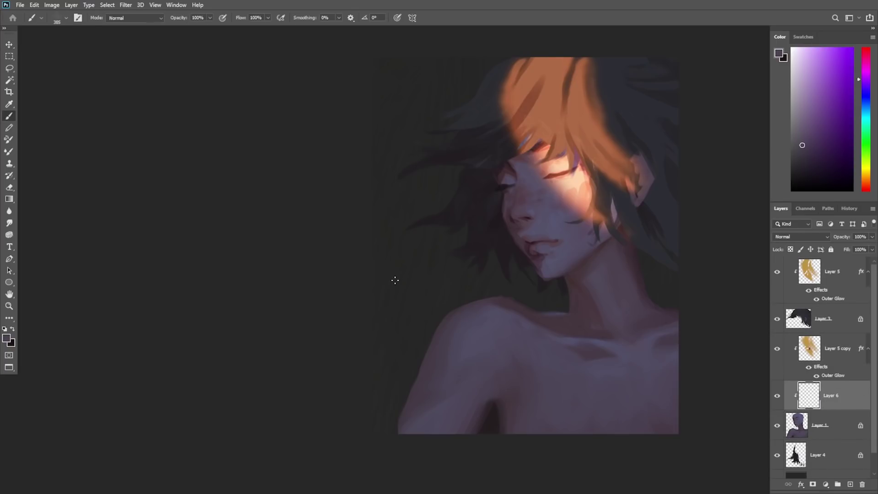
right_click(422, 266)
left_click(626, 258)
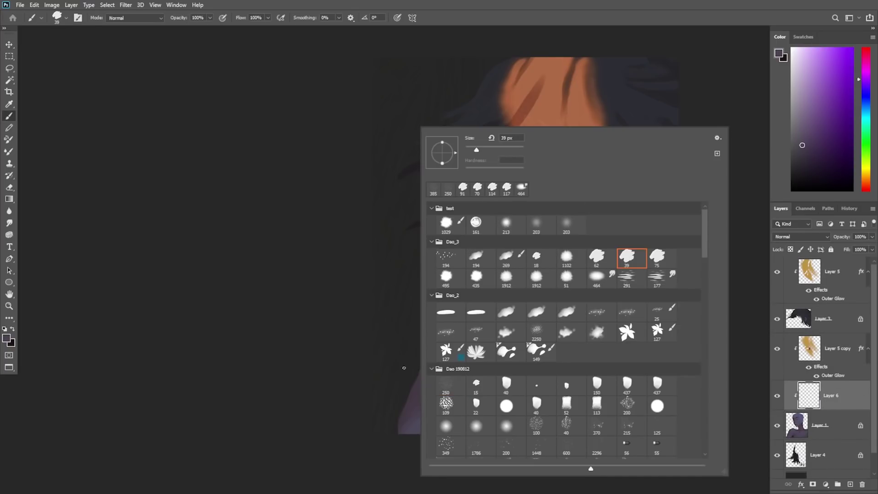
left_click(423, 399, "alt")
left_click_drag(392, 445, 425, 349)
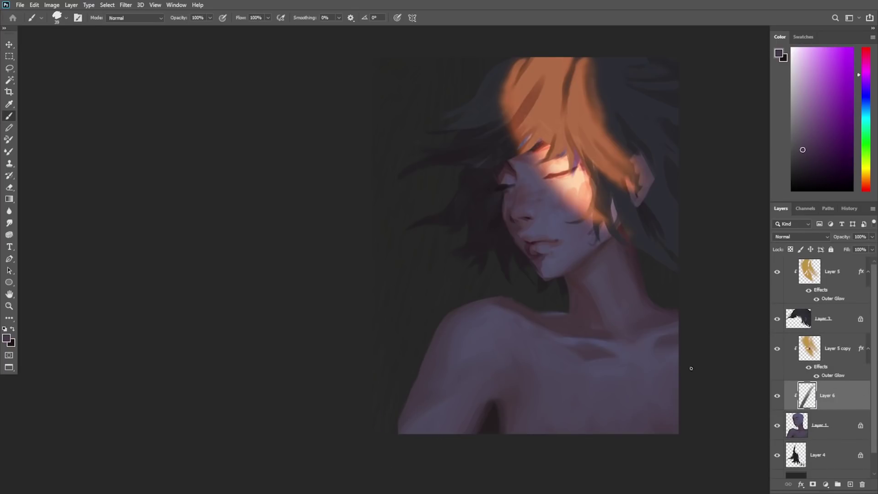
key("Delete")
Step: Unlock the body layer's transparent pixels and extend the near arm's outer edge at the bottom of the canvas with a sampled tone
left_click(409, 410, "alt")
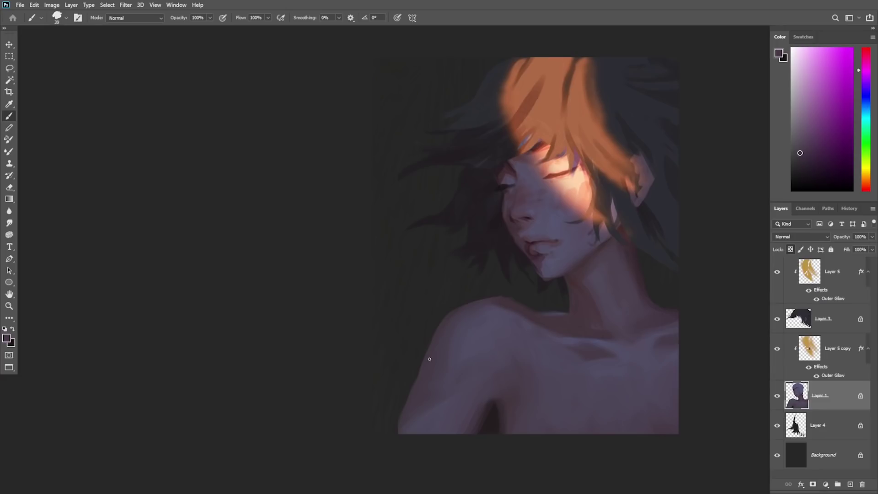
key("slash")
left_click_drag(402, 418, 396, 435)
Step: Block in the heel of a raised hand beside the near shoulder using sampled skin tones and 91 px and 117 px brushes
right_click(496, 252)
left_click(410, 393)
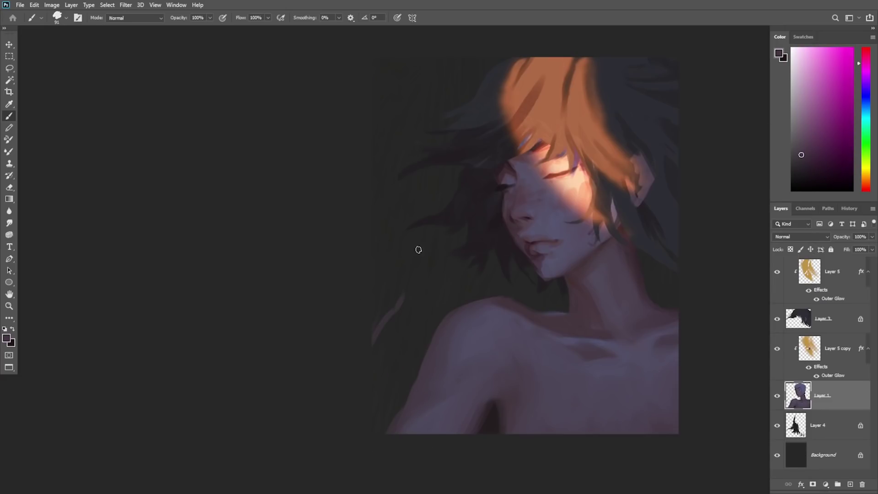
left_click_drag(398, 302, 431, 284)
right_click(443, 213)
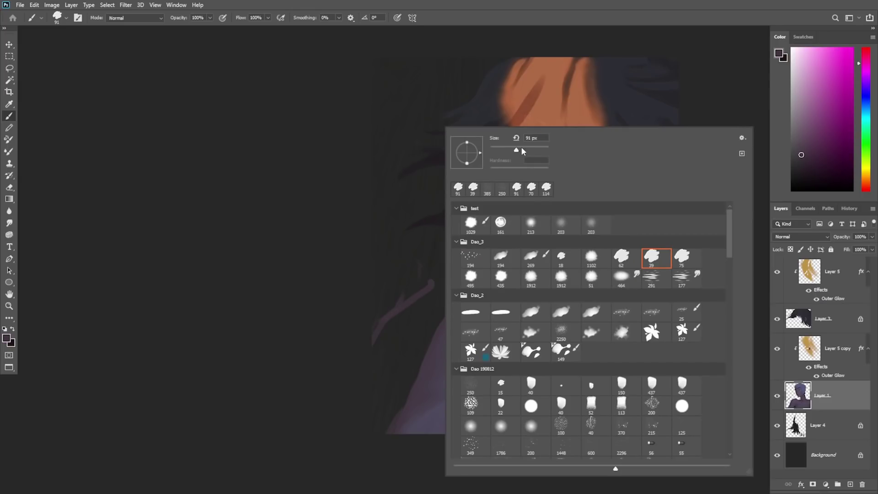
left_click(521, 147)
left_click(401, 318, "alt")
left_click(440, 355, "alt")
left_click_drag(425, 285, 374, 362)
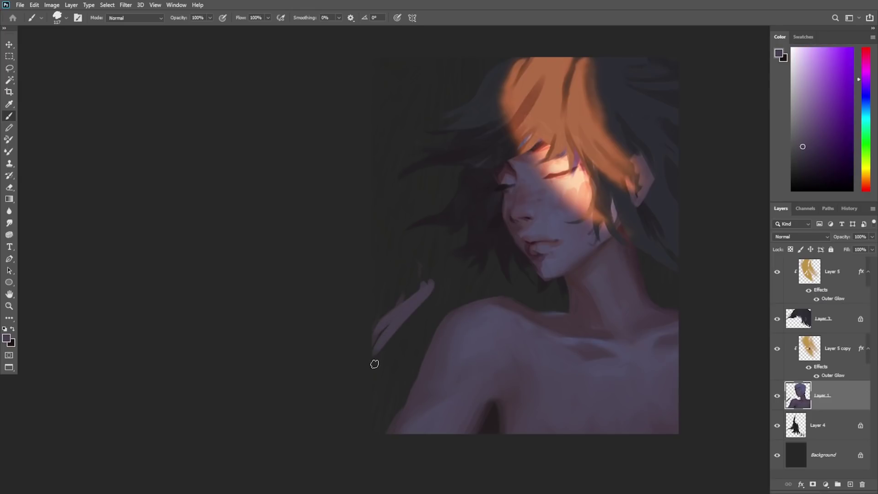
Step: Paint the raised hand's thumb, palm and fingers in a sampled plum tone, trimming the thumb's outline with the Eraser
left_click(547, 310, "alt")
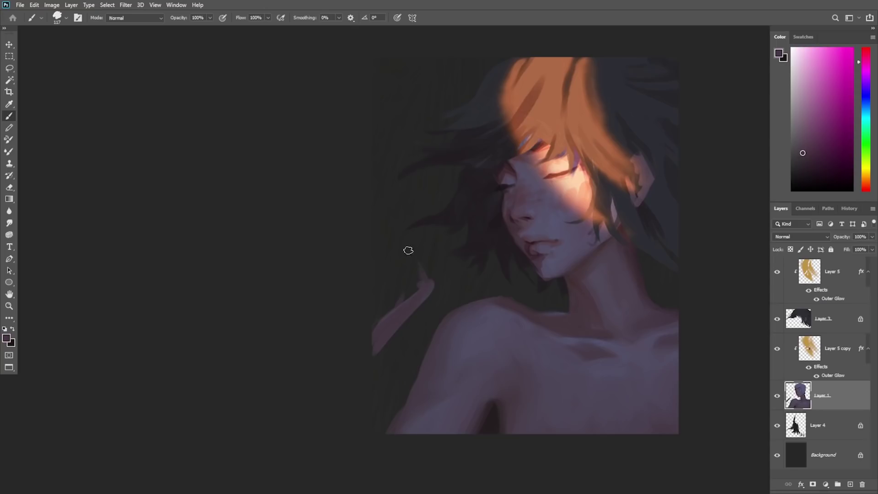
mouse_move(400, 312)
left_mouse_down()
mouse_move(442, 283)
mouse_move(444, 249)
mouse_move(424, 244)
mouse_move(426, 230)
mouse_move(447, 255)
mouse_move(425, 229)
left_mouse_up()
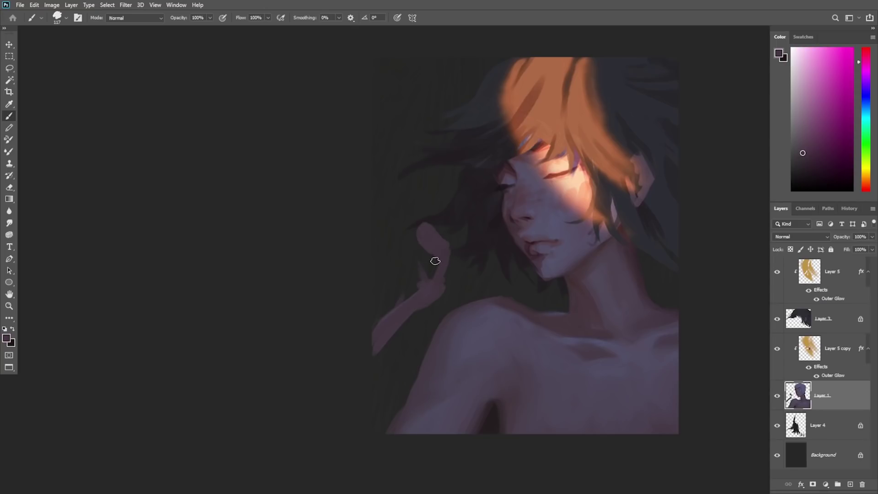
left_click_drag(435, 260, 433, 274)
key("e")
mouse_move(414, 233)
left_mouse_down()
mouse_move(424, 262)
mouse_move(436, 229)
left_mouse_up()
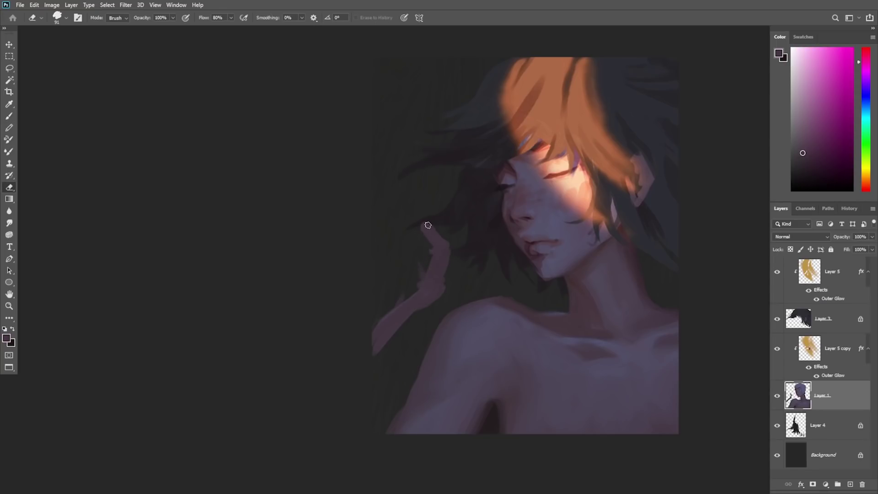
key("b")
mouse_move(424, 285)
left_mouse_down()
mouse_move(374, 307)
mouse_move(389, 299)
mouse_move(388, 317)
mouse_move(388, 280)
mouse_move(412, 272)
mouse_move(414, 231)
mouse_move(396, 206)
mouse_move(401, 227)
mouse_move(391, 207)
mouse_move(391, 225)
mouse_move(376, 183)
mouse_move(388, 286)
mouse_move(403, 246)
mouse_move(387, 239)
mouse_move(381, 286)
mouse_move(384, 212)
left_mouse_up()
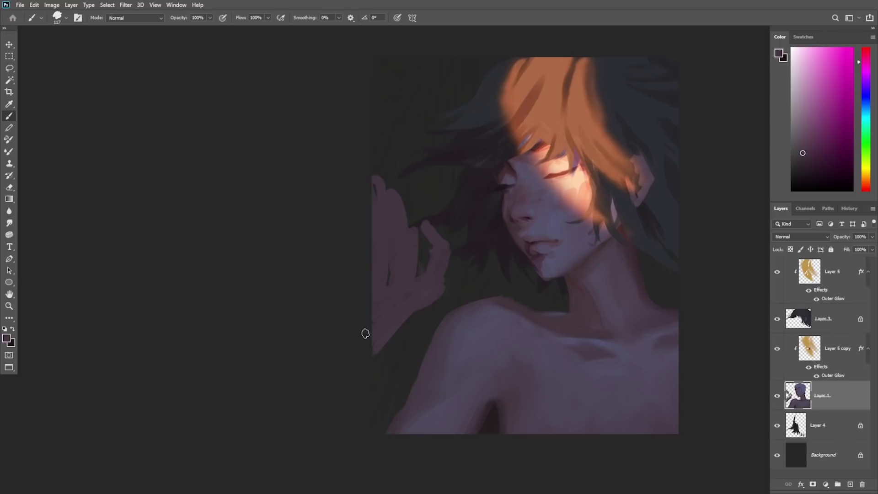
Step: Lasso the raised hand and scale it down with Free Transform, then deselect it
key("l")
mouse_move(459, 237)
left_mouse_down()
mouse_move(423, 321)
mouse_move(457, 215)
mouse_move(459, 236)
left_mouse_up()
key("ctrl+t")
mouse_move(463, 133)
left_mouse_down()
mouse_move(454, 159)
mouse_move(465, 152)
left_mouse_up()
key("Return")
key("ctrl+d")
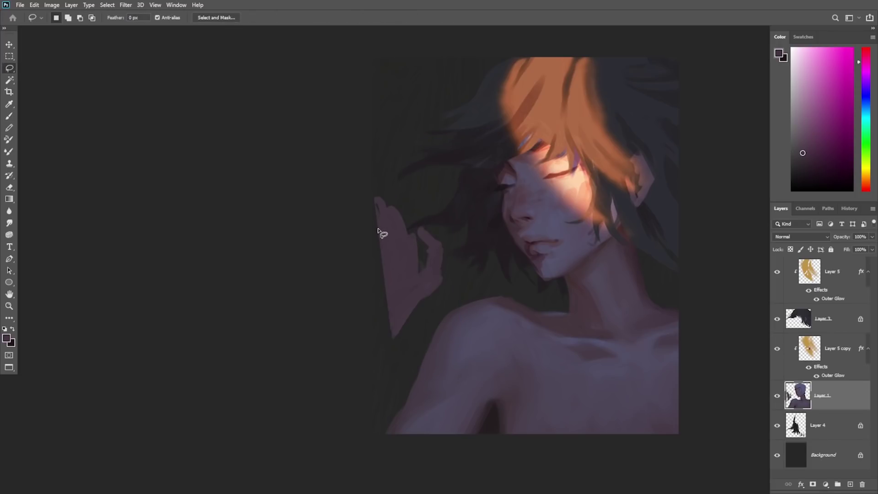
Step: Fill the hand out to the canvas edge and paint a forearm running down to the bottom edge
key("b")
mouse_move(378, 203)
left_mouse_down()
mouse_move(378, 312)
mouse_move(393, 316)
mouse_move(382, 328)
mouse_move(388, 338)
mouse_move(377, 394)
left_mouse_up()
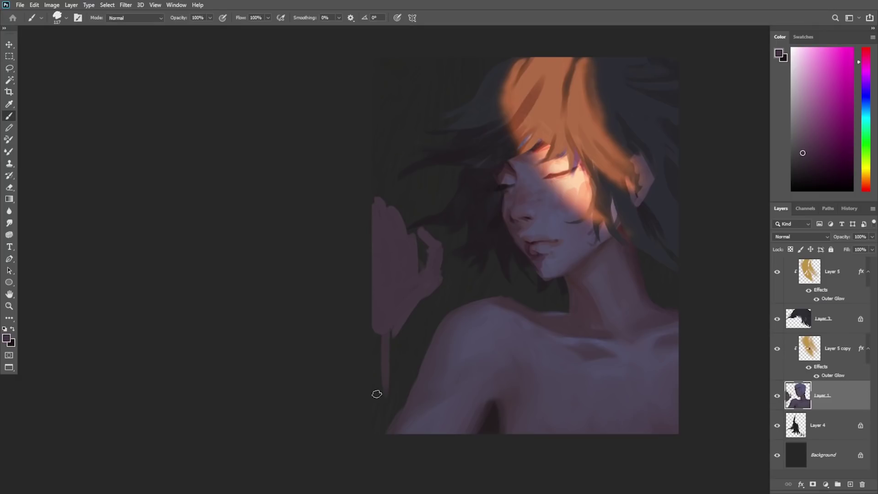
mouse_move(393, 334)
left_mouse_down()
mouse_move(382, 372)
mouse_move(383, 331)
mouse_move(374, 468)
left_mouse_up()
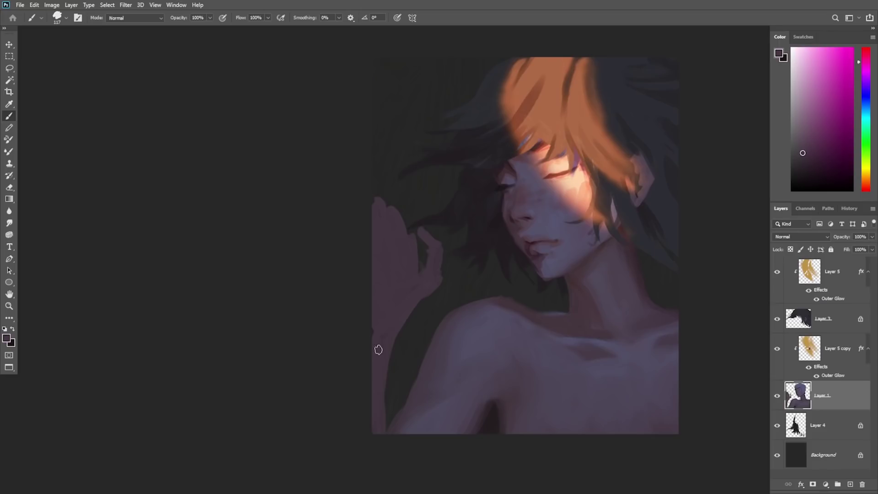
Step: Trim the near upper arm's outer contour with the Eraser and repaint its inner edge at the armpit with sampled tones
key("e")
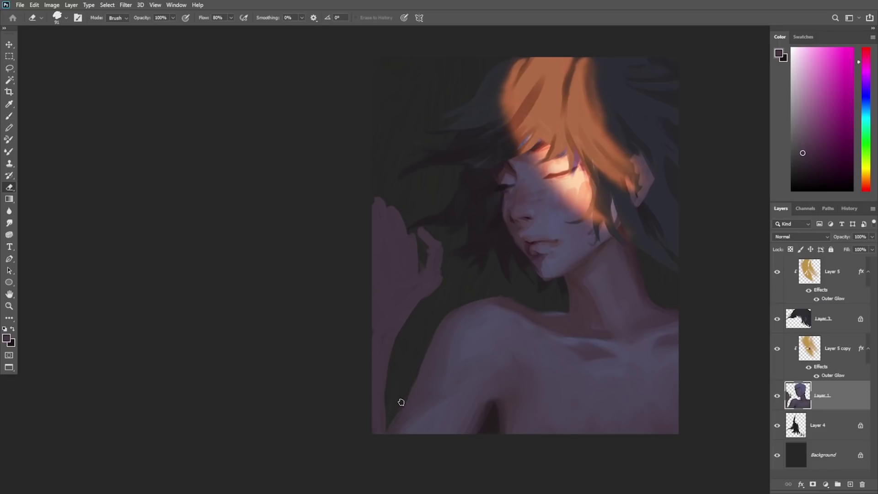
left_click_drag(408, 361, 403, 380)
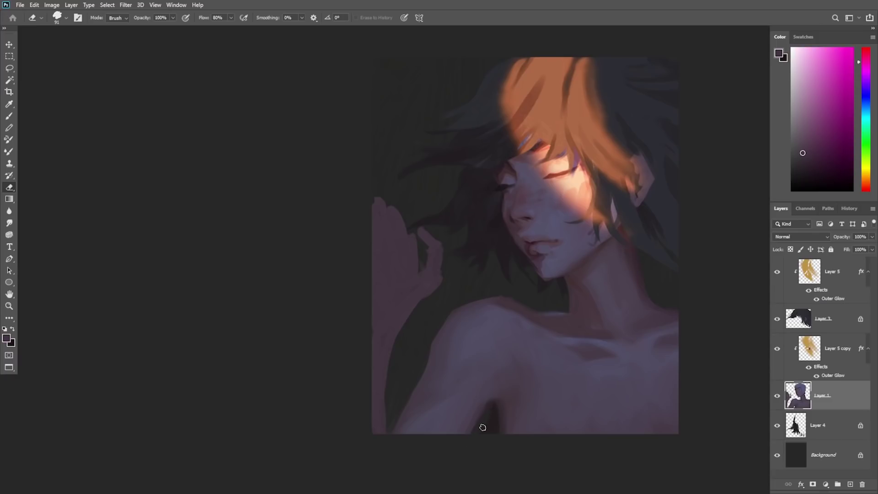
key("b")
left_click(473, 410, "alt")
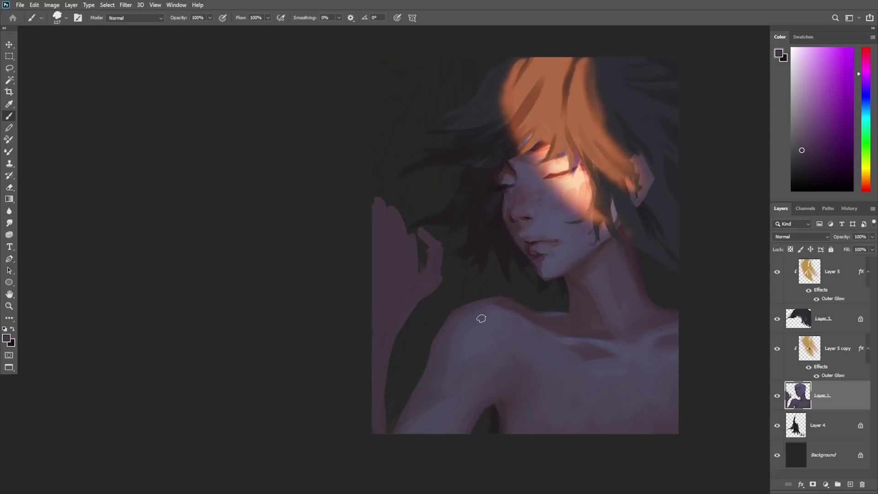
left_click(493, 401, "alt")
left_click(501, 396, "alt")
left_click(481, 392, "alt")
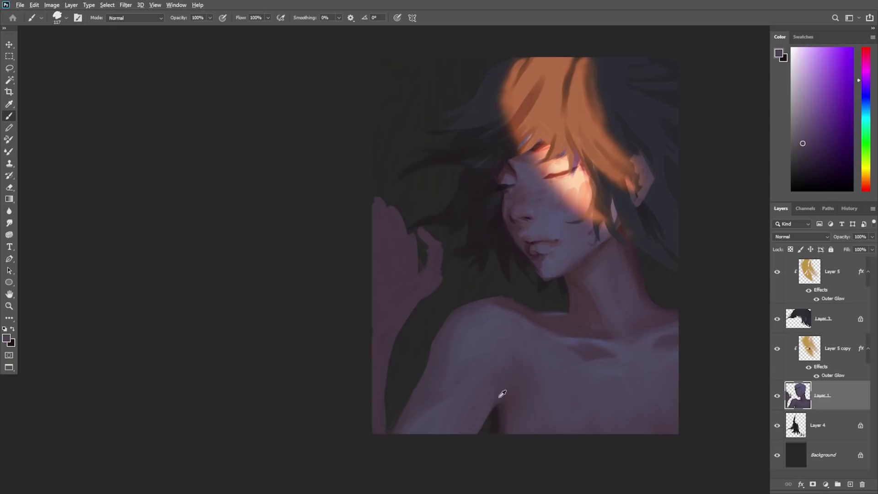
Step: Blend the side of the chest around the armpit crease with sampled skin tones to narrow the dark gap
left_click(502, 393, "alt")
left_click(506, 391, "alt")
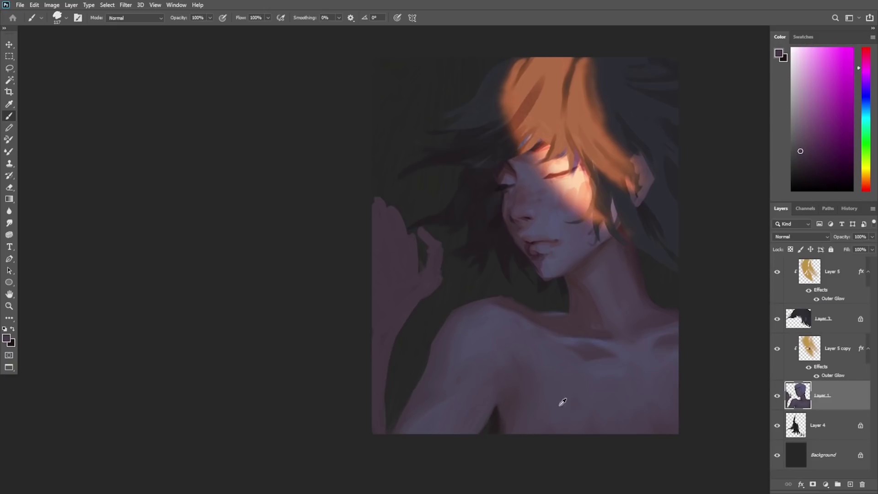
left_click(535, 398, "alt")
left_click(512, 396, "alt")
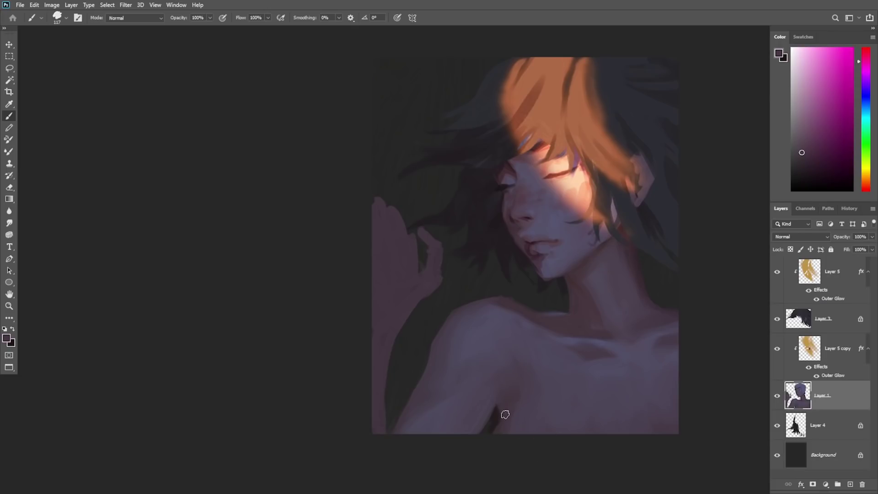
left_click(531, 388, "alt")
left_click(533, 335, "alt")
Step: Lasso the raised hand and forearm on the body layer and cut them out of the painting
left_click_drag(593, 392, 573, 378)
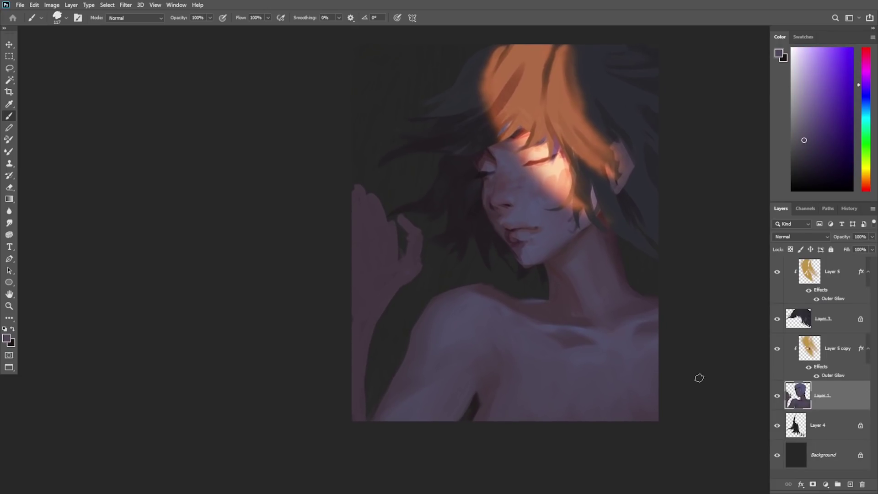
key("z")
left_click_drag(482, 111, 495, 104)
left_click_drag(394, 249, 407, 241)
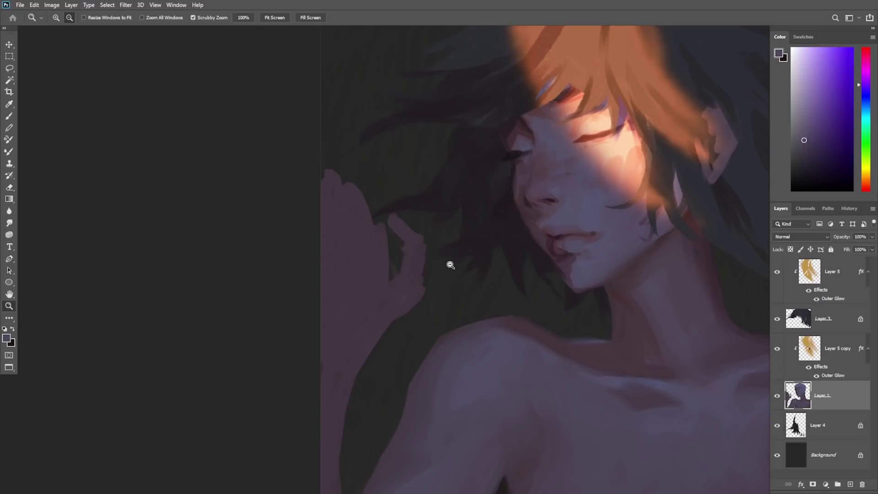
left_click(435, 308, "alt")
key("l")
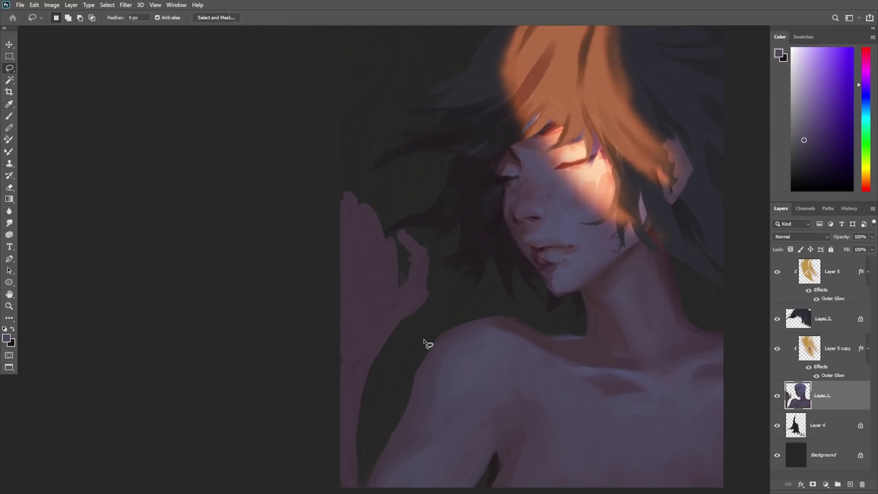
key("z")
left_click_drag(425, 340, 428, 336)
key("l")
mouse_move(430, 239)
left_mouse_down()
mouse_move(434, 305)
mouse_move(372, 480)
mouse_move(480, 242)
left_mouse_up()
key("ctrl+x")
Step: Select the body, hair, light and Layer 4 layers and shift the whole figure toward the left side of the canvas
key("z")
left_click_drag(579, 309, 526, 309)
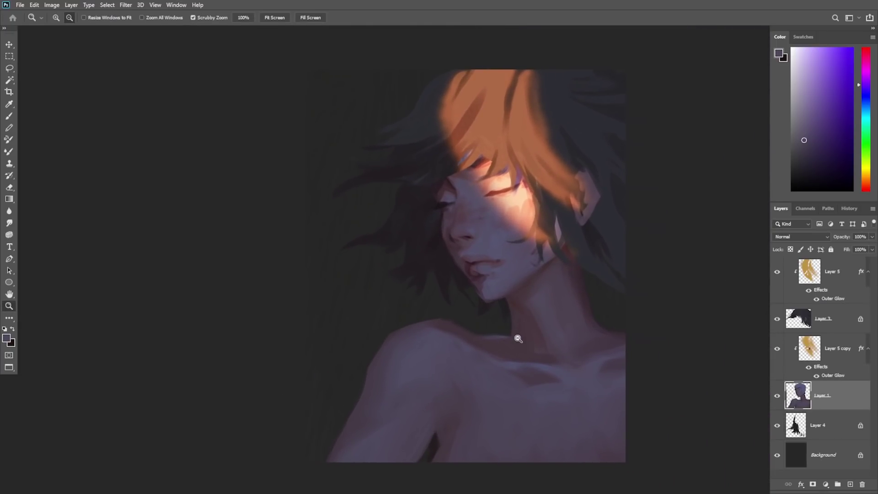
left_click(518, 338)
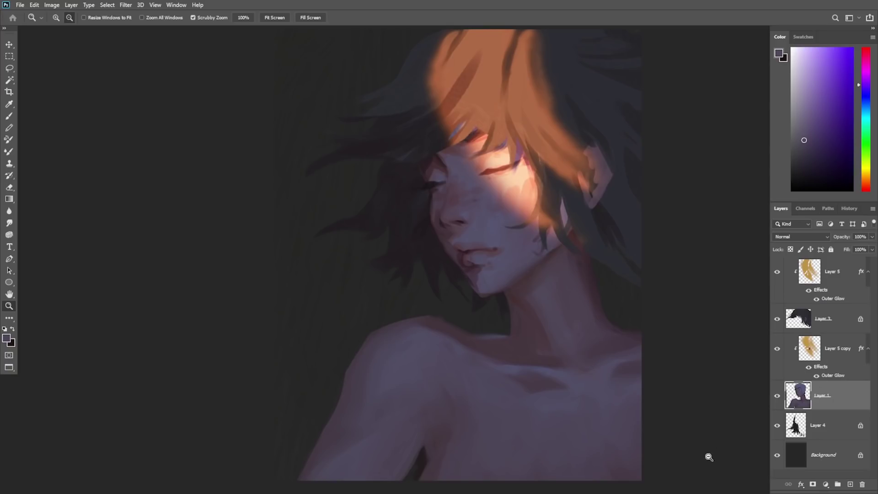
left_click_drag(442, 396, 412, 367)
key("e")
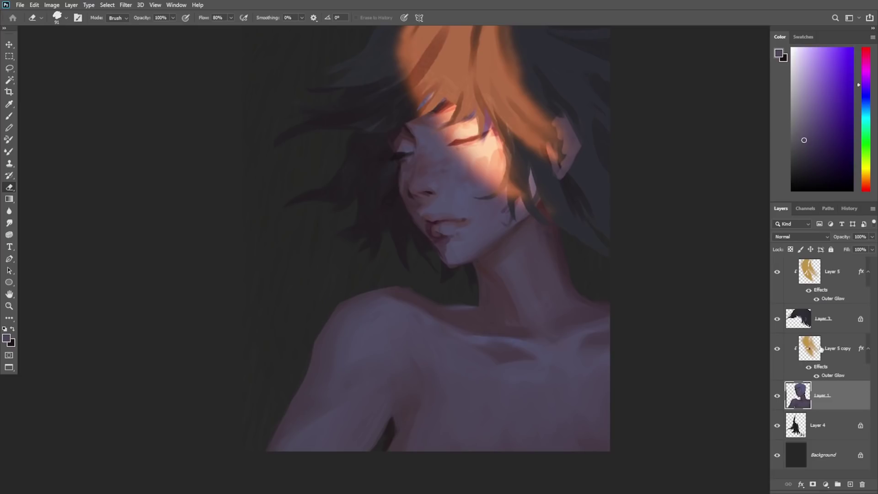
left_click(832, 273, "shift")
key("v")
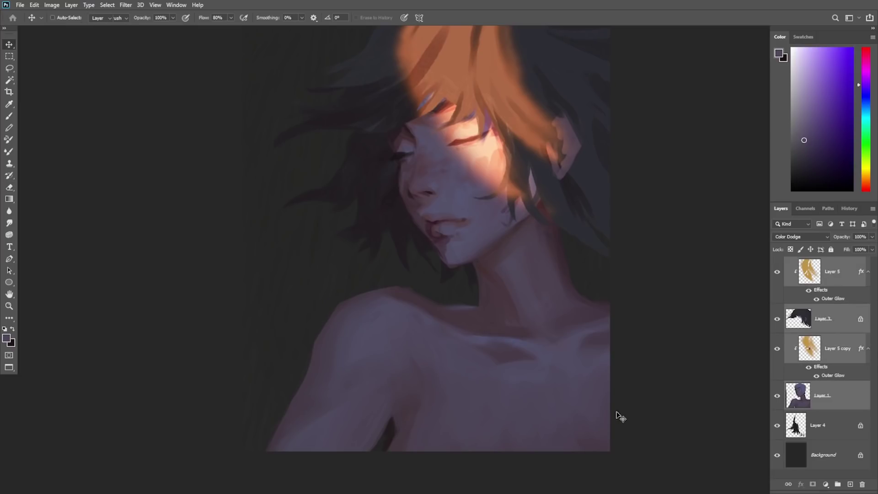
left_click_drag(544, 388, 481, 391)
key("ctrl+z")
left_click(827, 425, "shift")
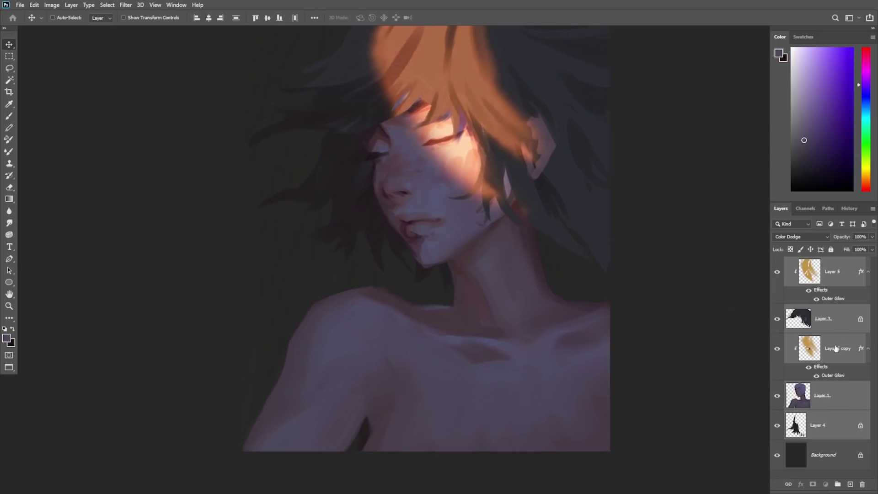
Step: Select the body layer, enlarge the Eraser to 161 px and trim the outer contour of the near upper arm
left_click(836, 387)
right_click(320, 314)
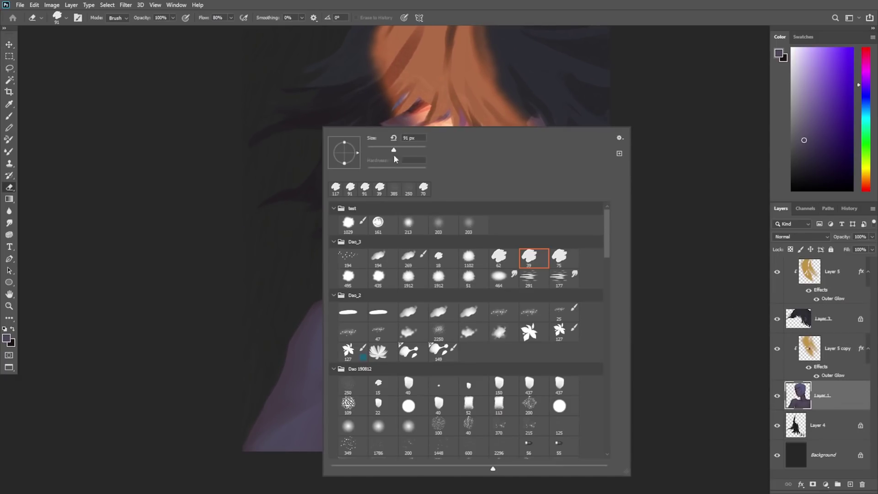
left_click_drag(393, 152, 405, 151)
left_click(286, 328)
left_click_drag(296, 315, 186, 465)
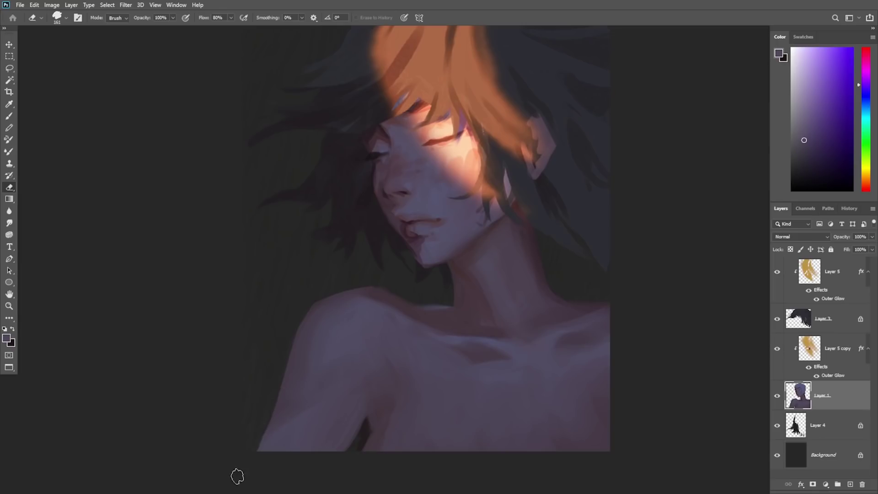
Step: Add a new layer clipped to the body and paint a dark shadow from the armpit up along the collarbone with sampled skin tones
left_click(850, 484)
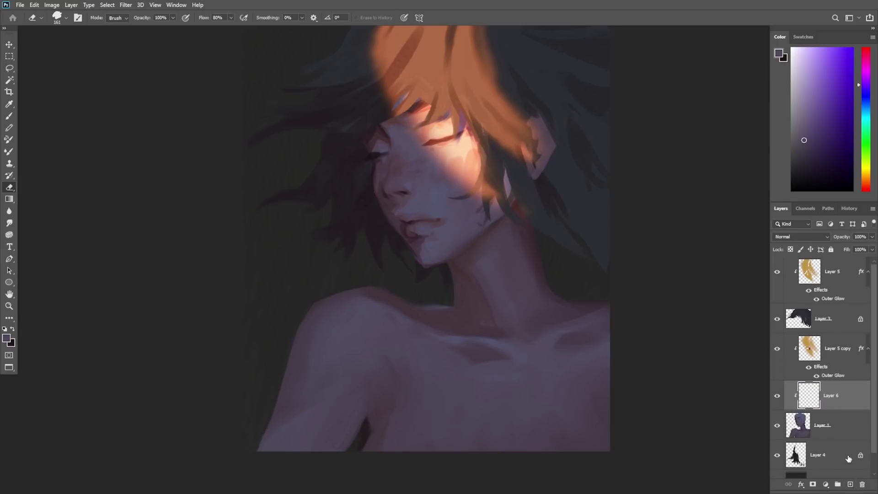
key("b")
mouse_move(368, 442)
left_mouse_down()
mouse_move(430, 355)
mouse_move(392, 375)
mouse_move(446, 336)
mouse_move(477, 343)
left_mouse_up()
left_click(461, 328, "alt")
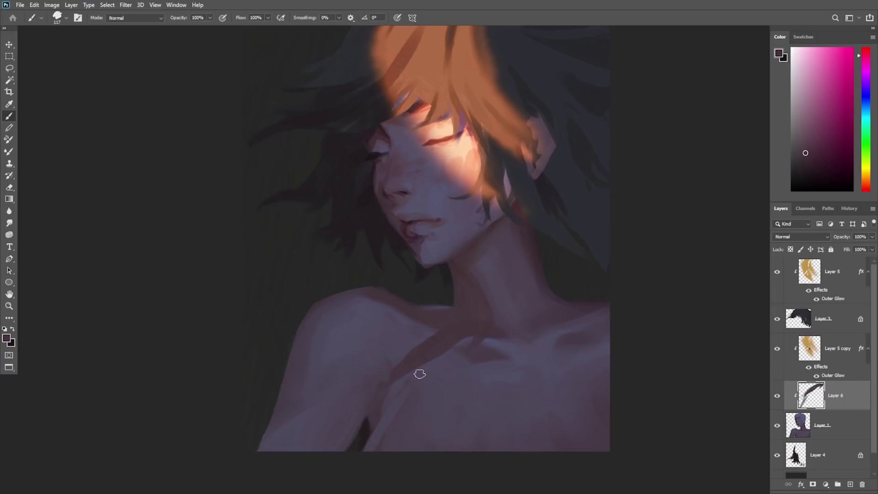
left_click(398, 337, "alt")
mouse_move(399, 369)
left_mouse_down()
mouse_move(423, 345)
mouse_move(461, 331)
left_mouse_up()
left_click_drag(461, 331, 414, 358)
Step: Paint dark strokes from the base of the throat down the chest and refine the armpit crease with sampled tones
left_click(373, 337, "alt")
left_click(479, 327, "alt")
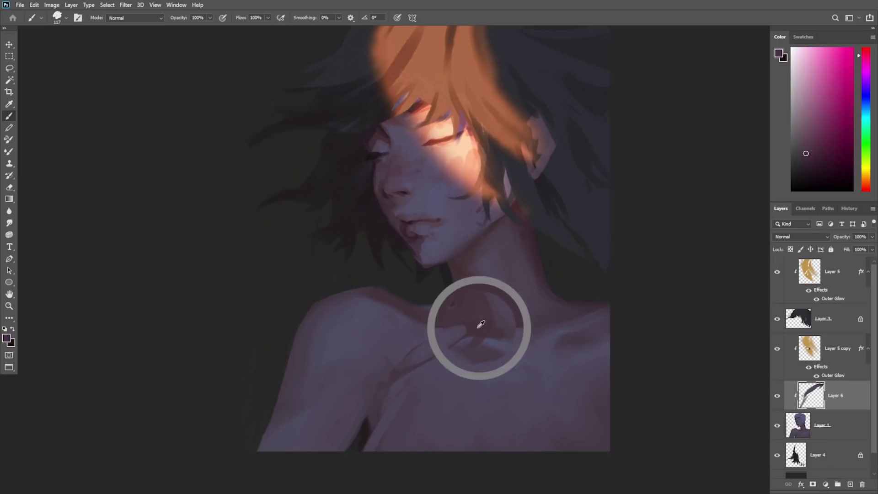
mouse_move(493, 343)
left_mouse_down()
mouse_move(468, 417)
mouse_move(495, 384)
mouse_move(476, 425)
left_mouse_up()
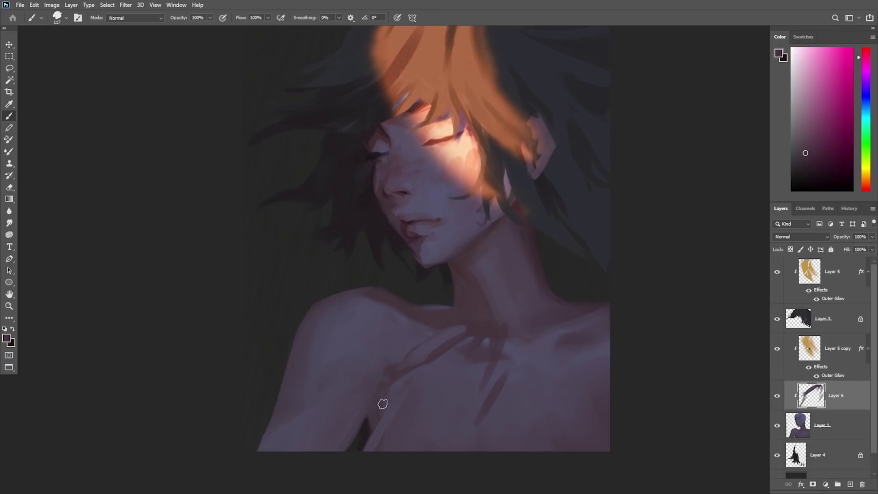
left_click(392, 368, "alt")
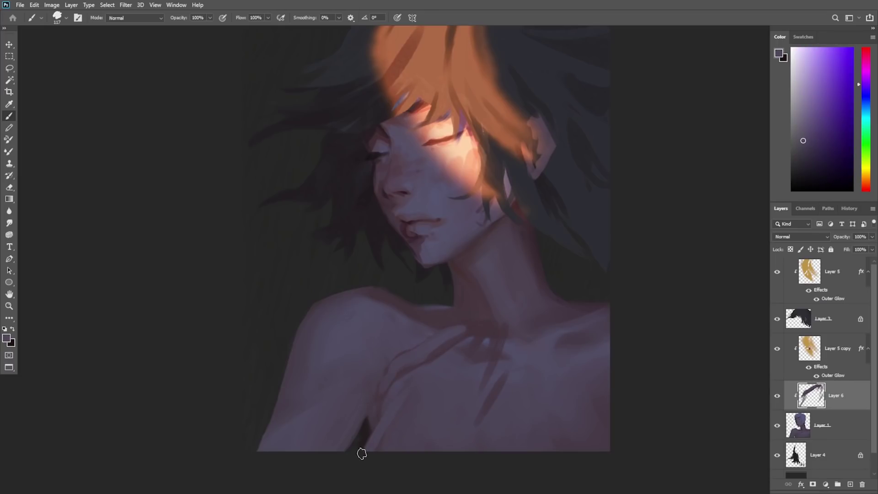
left_click(451, 344, "alt")
left_click_drag(365, 428, 361, 479)
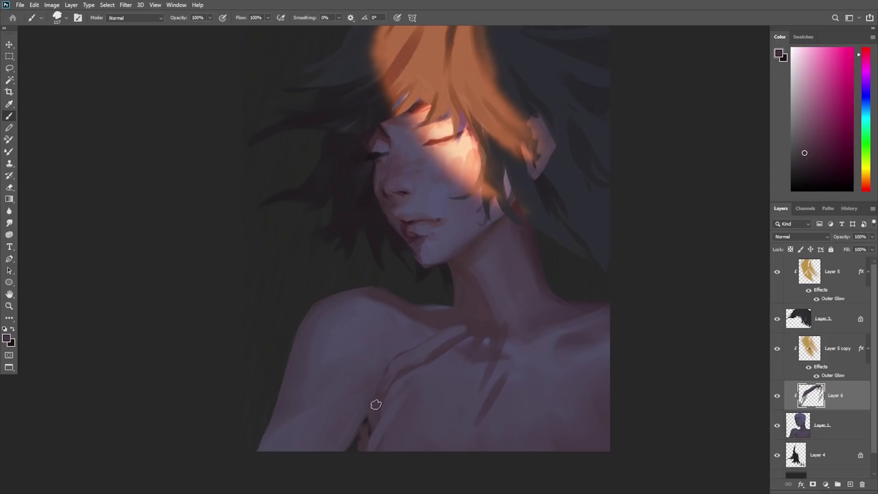
key("ctrl+z")
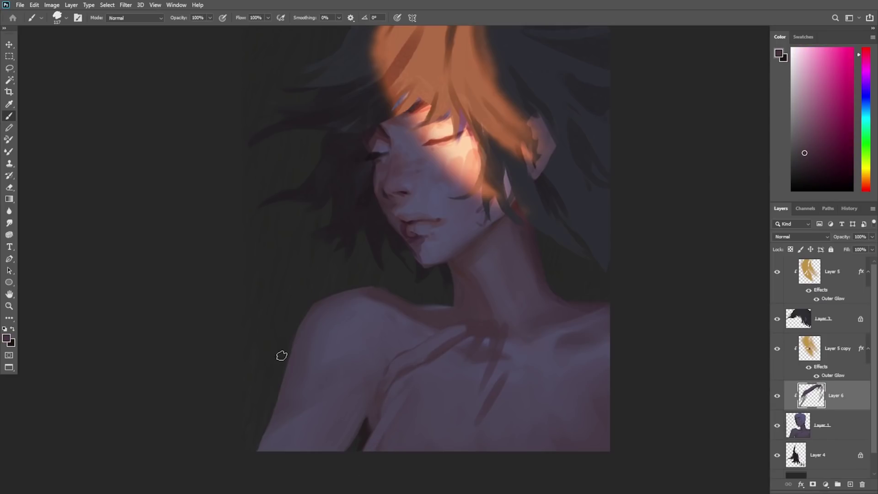
Step: Lasso the near shoulder and upper arm on the body layer
left_click(828, 430)
key("l")
mouse_move(398, 289)
left_mouse_down()
mouse_move(418, 310)
mouse_move(361, 447)
mouse_move(418, 309)
mouse_move(400, 293)
left_mouse_up()
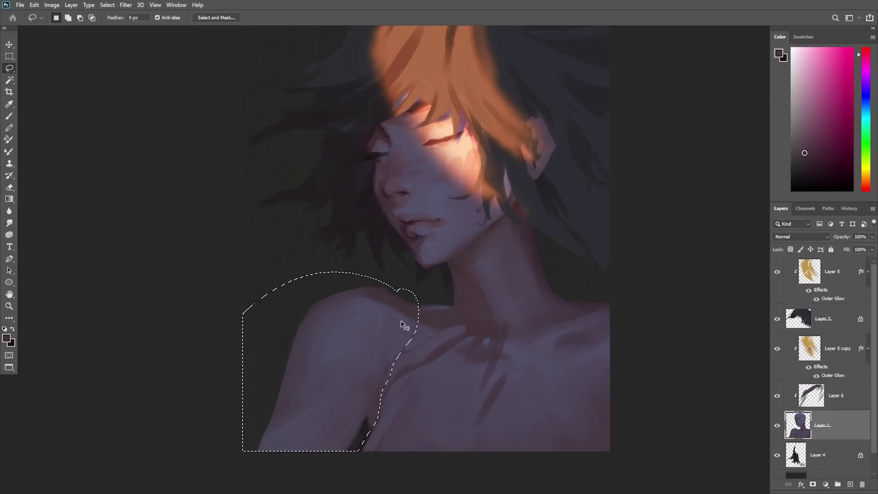
key("ctrl+shift+j")
key("ctrl+t")
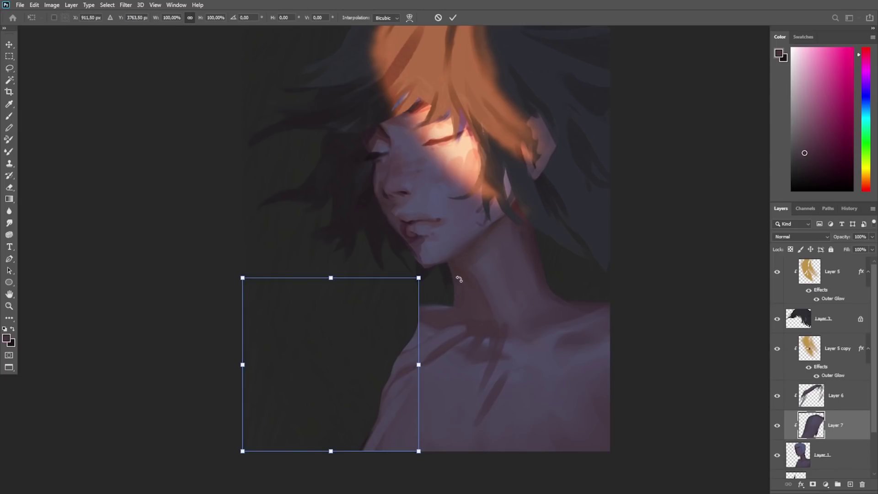
key("Escape")
key("ctrl+z")
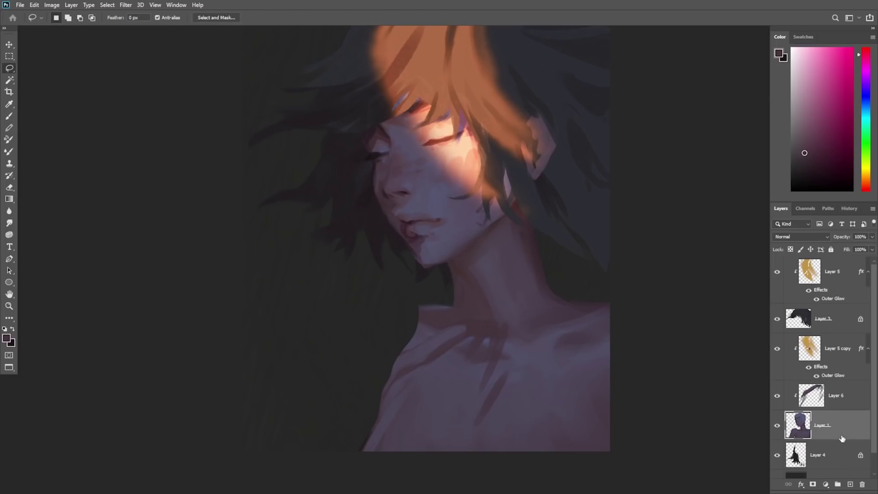
Step: Rotate the lassoed shoulder and arm about 17 degrees counter-clockwise, shift it lower and outward from the chest, and deselect it
key("ctrl+t")
left_click_drag(446, 254, 426, 236)
left_click_drag(376, 357, 358, 367)
left_click_drag(414, 282, 402, 270)
left_click_drag(369, 394, 380, 417)
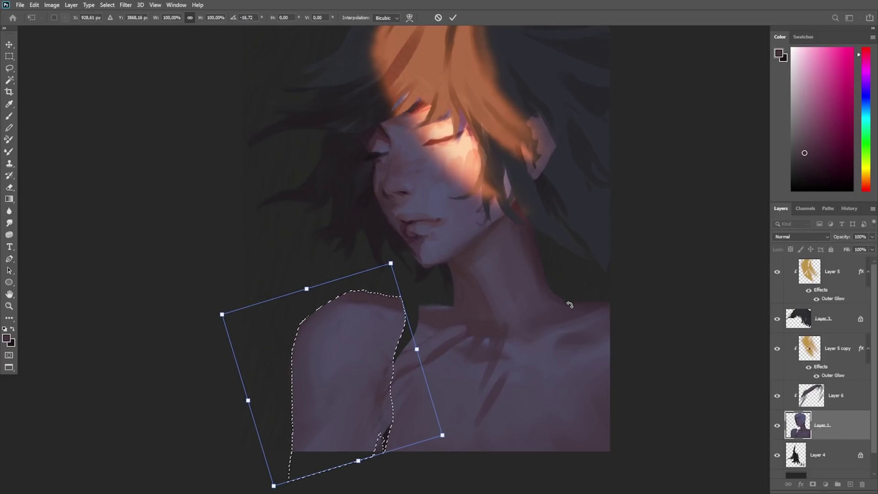
mouse_move(385, 386)
left_mouse_down()
mouse_move(357, 406)
mouse_move(384, 394)
left_mouse_up()
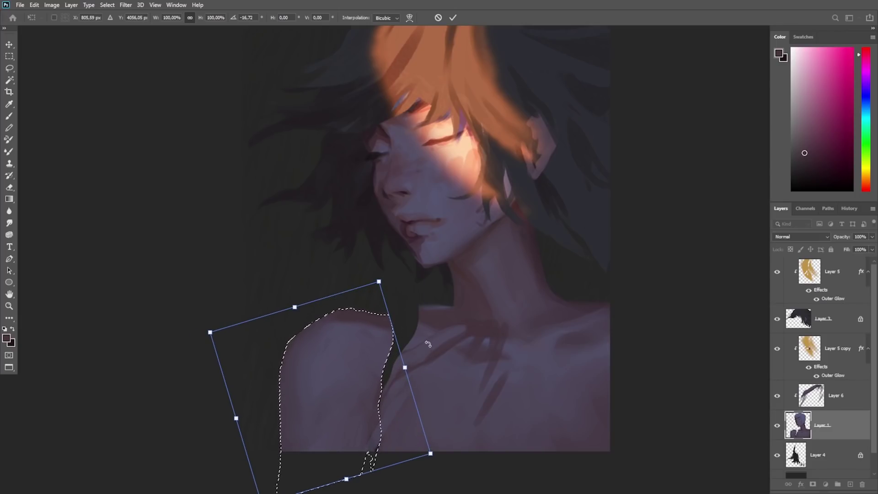
left_click_drag(428, 343, 426, 340)
left_click_drag(354, 409, 356, 412)
key("Return")
key("ctrl+d")
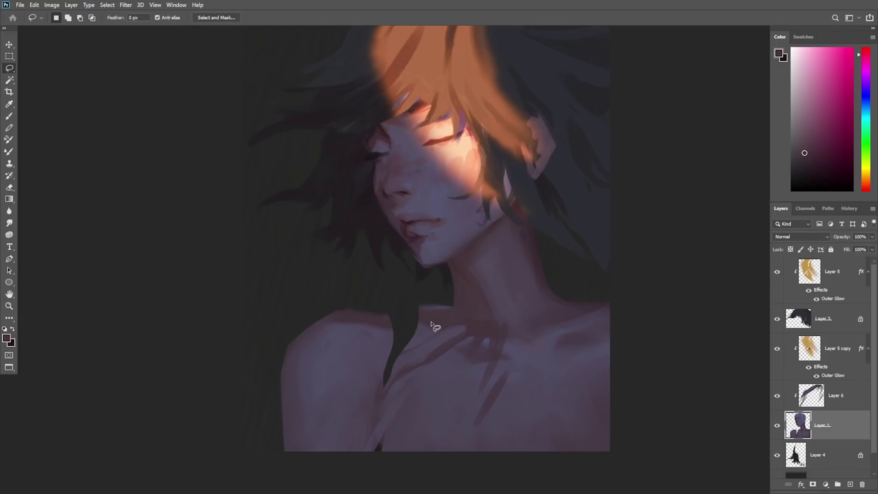
Step: Paint a sampled dark skin tone between the lowered shoulder and the neck, reconnecting them with a smooth upper contour
key("b")
mouse_move(410, 310)
left_mouse_down()
mouse_move(374, 318)
mouse_move(426, 318)
mouse_move(388, 320)
left_mouse_up()
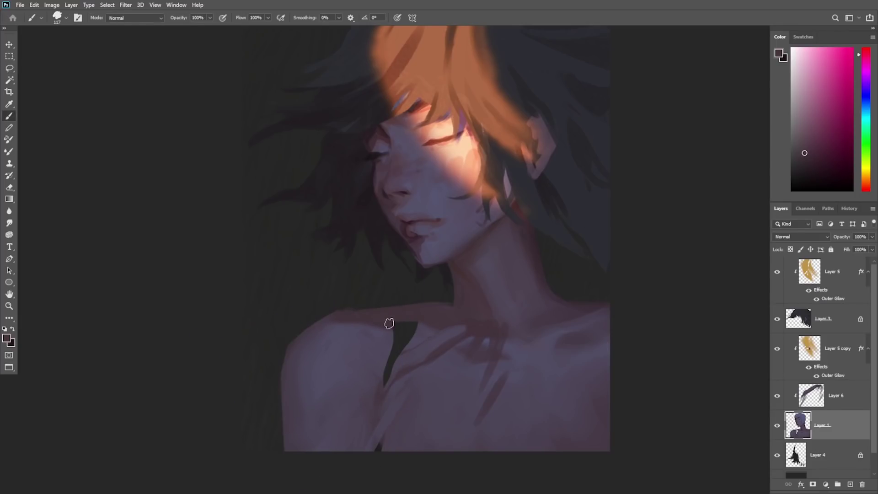
key("e")
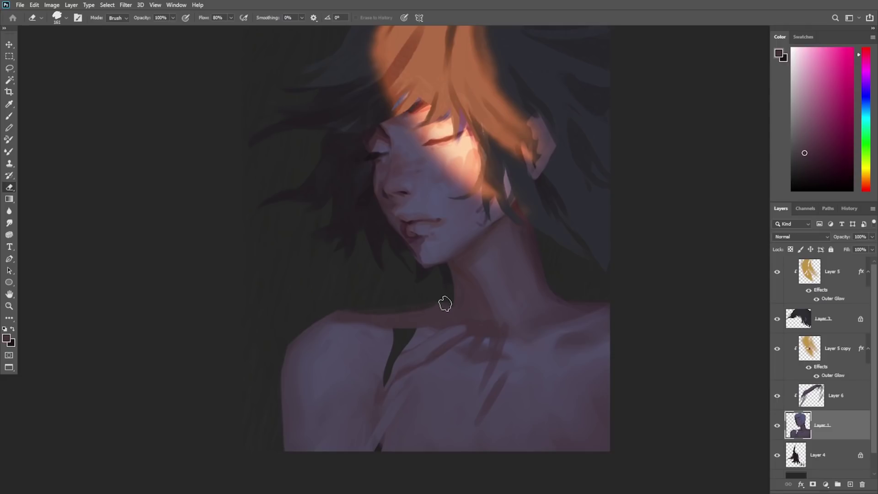
key("b")
left_click(382, 319, "alt")
left_click_drag(348, 319, 455, 306)
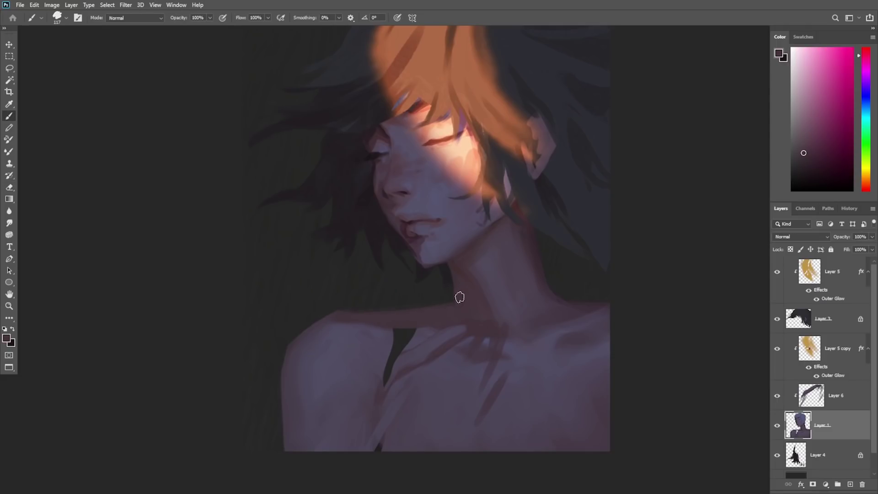
Step: Blend the base and sides of the neck with skin tones sampled from the surrounding areas
left_click(478, 272, "alt")
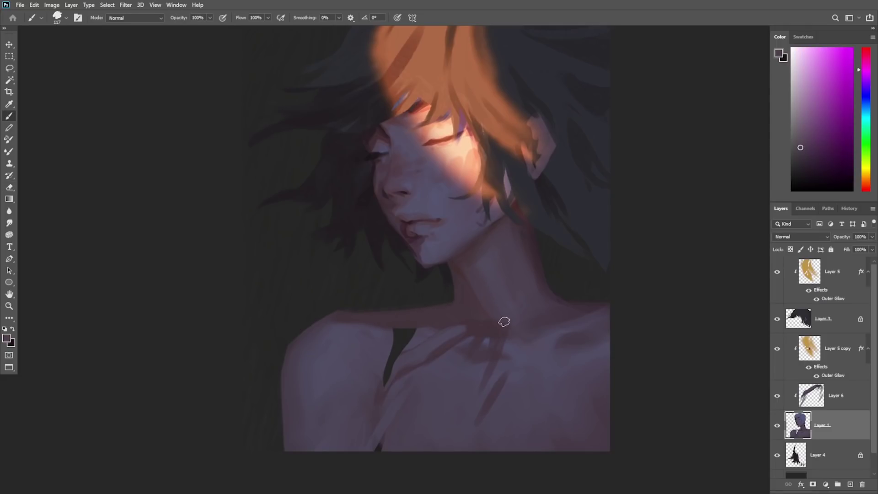
left_click(473, 261, "alt")
left_click(482, 289, "alt")
left_click(529, 288, "alt")
left_click(548, 311, "alt")
left_click(534, 259, "alt")
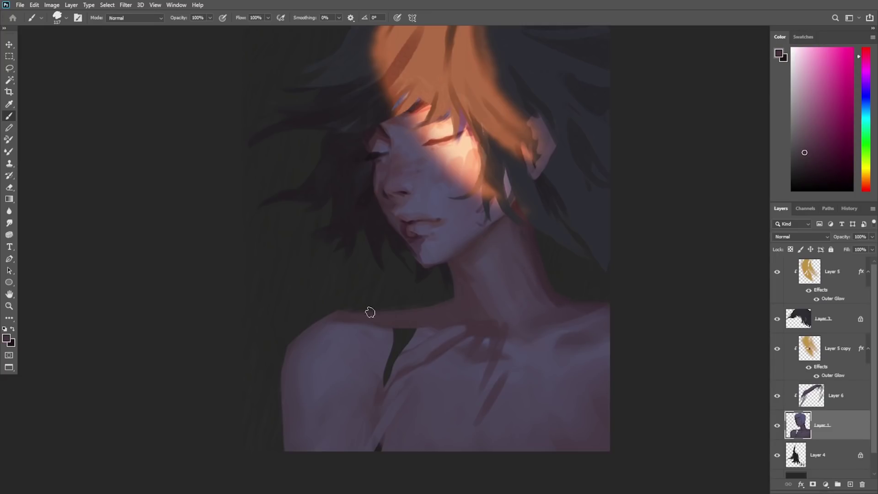
Step: Fill the dark gap between the shoulder and chest with a bluish skin tone sampled from the shoulder
left_click(338, 331, "alt")
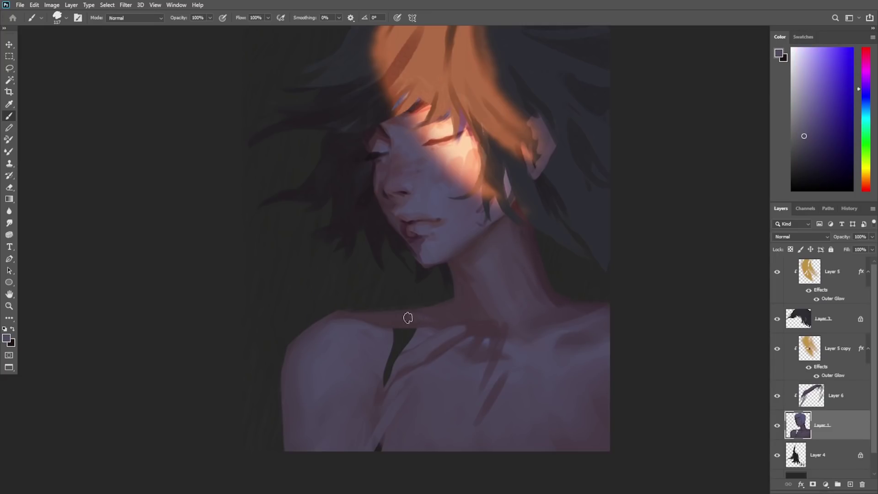
mouse_move(416, 350)
left_mouse_down()
mouse_move(397, 347)
mouse_move(407, 329)
mouse_move(382, 421)
mouse_move(500, 398)
mouse_move(568, 344)
left_mouse_up()
key("z")
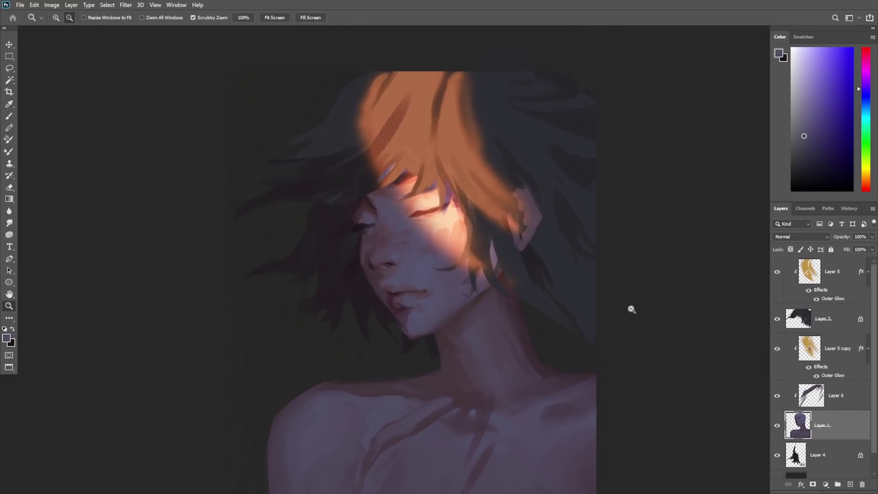
Step: Reduce the brush to 55 px and repaint the shadow on the chin below the lower lip with sampled tones
left_click(412, 306)
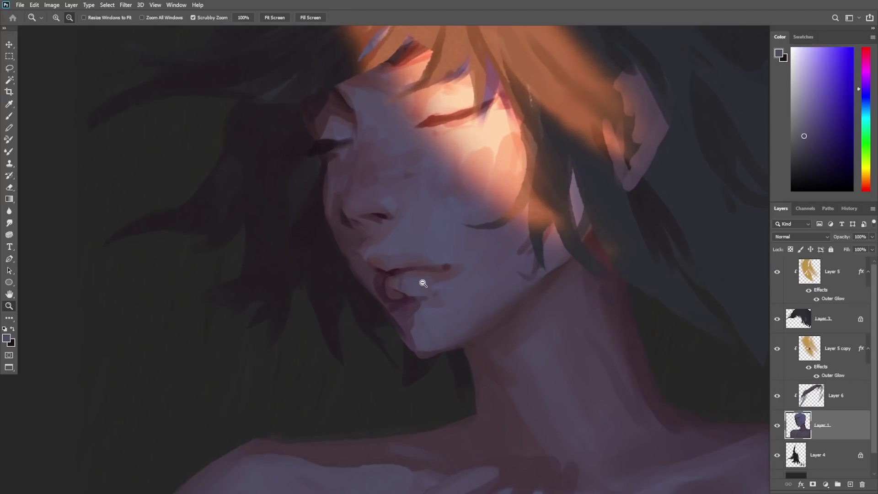
key("b")
right_click(418, 284)
left_click(401, 326)
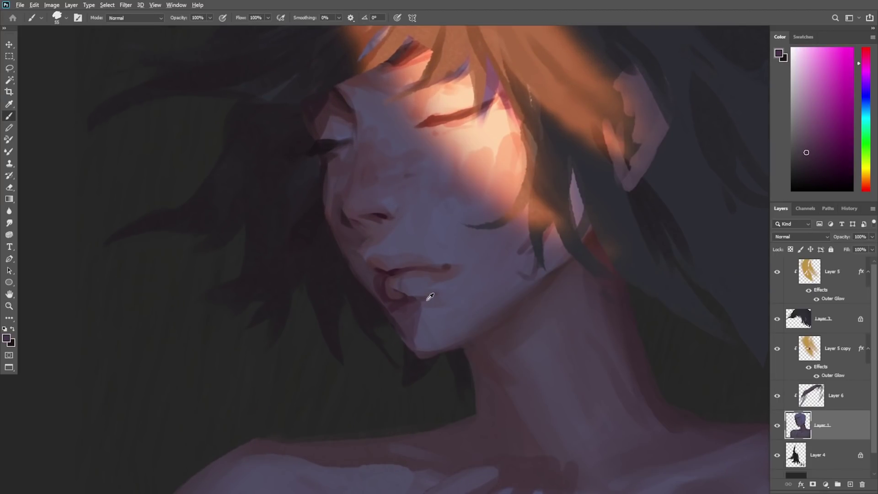
left_click(421, 324, "alt")
left_click(418, 311, "alt")
left_click(411, 311, "alt")
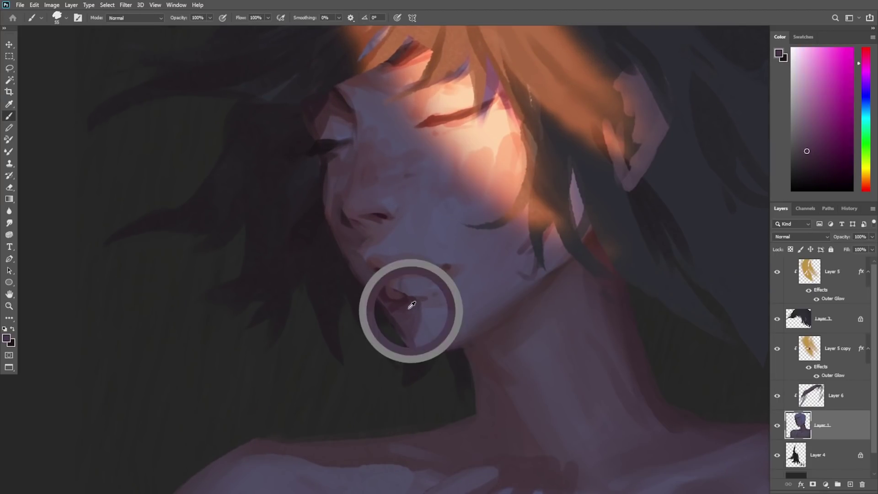
Step: Reshape the shadowed side of the lower lip with reddish and bluish tones sampled from the mouth
left_click(396, 285, "alt")
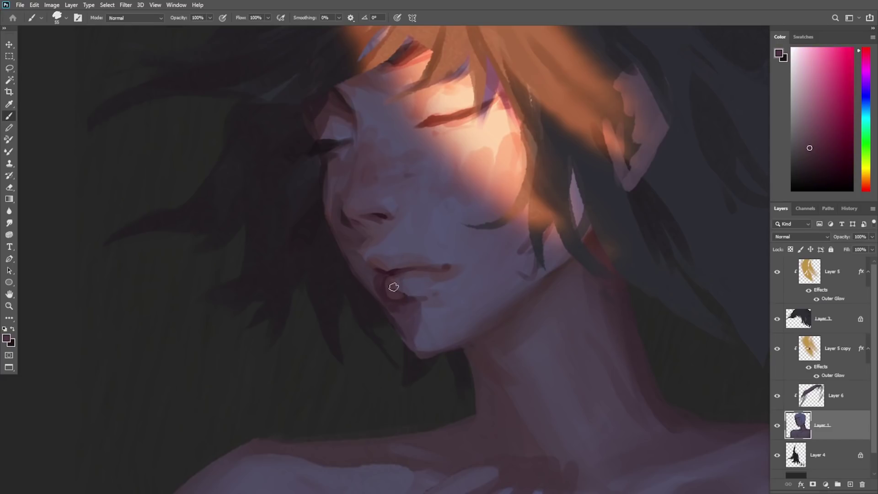
left_click(415, 283, "alt")
left_click(395, 288, "alt")
left_click(404, 292, "alt")
left_click(394, 274, "alt")
left_click(407, 275, "alt")
Step: Set the brush size to 29 px and refine the far mouth corner and upper lip edge with sampled dark reds
right_click(460, 220)
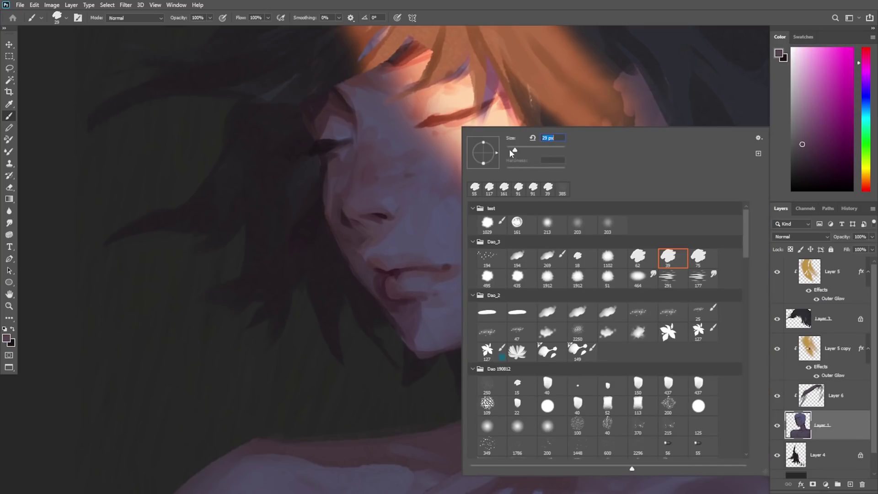
left_click(387, 278, "alt")
scroll(392, 281, "up", 3)
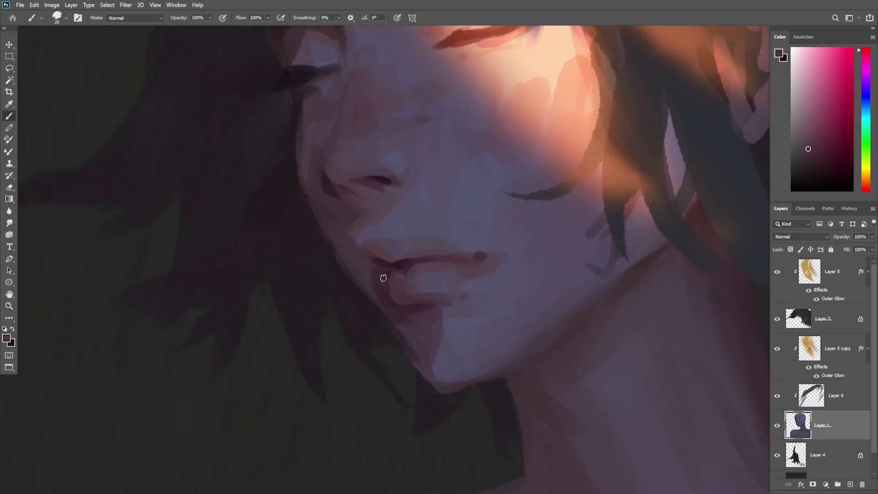
left_click(389, 270, "alt")
left_click(390, 292, "alt")
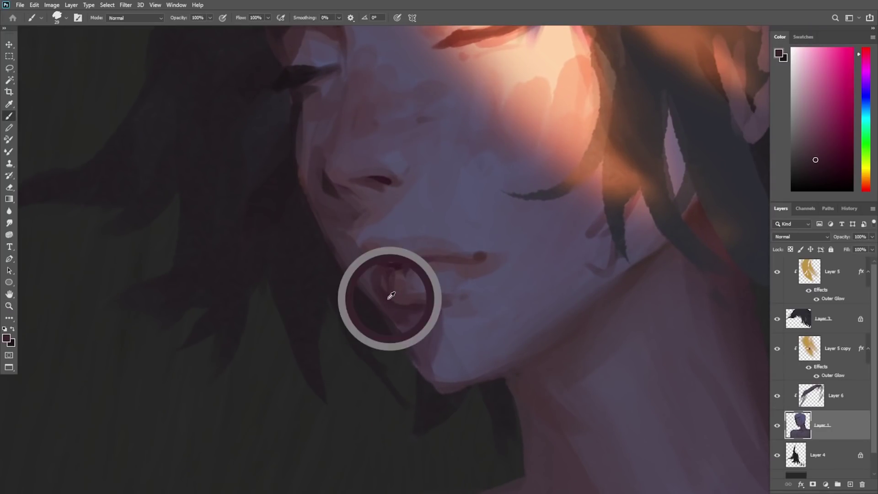
left_click(377, 249, "alt")
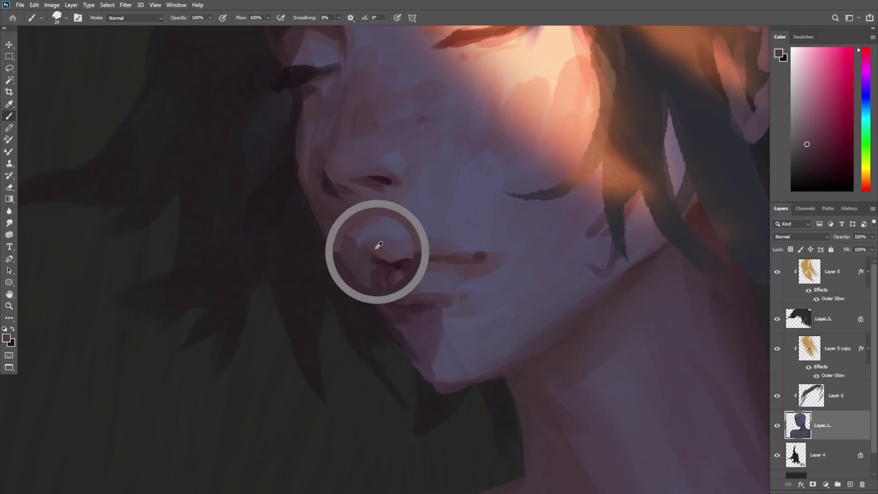
Step: Soften the nostril and the underside of the nose with tones sampled around them
left_click(384, 178, "alt")
left_click(354, 174, "alt")
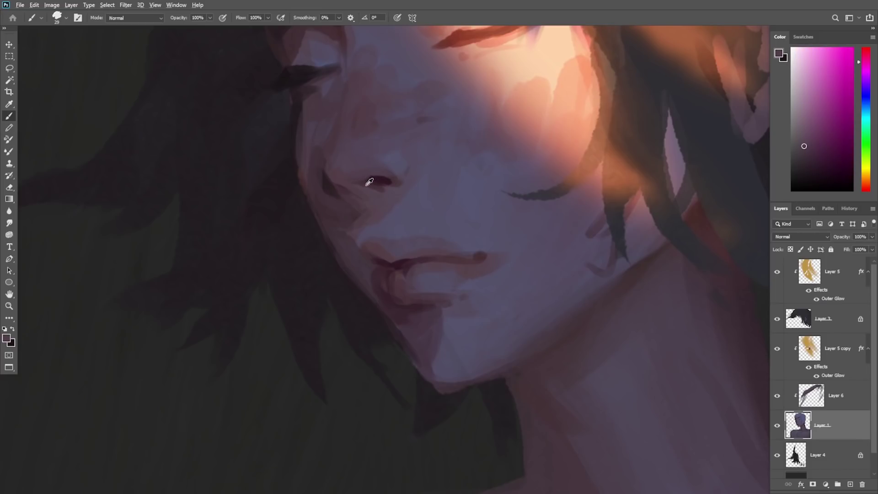
left_click(368, 184, "alt")
left_click(360, 163, "alt")
Step: Rework the shadow beneath the nose tip and beside the nostril with sampled tones, undoing one stray stroke
key("z")
left_click(432, 200, "alt")
left_click(418, 130)
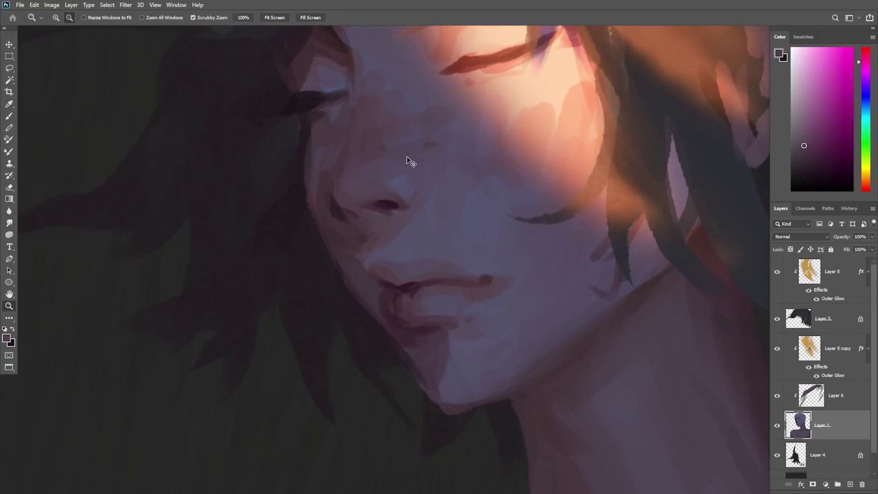
left_click_drag(443, 192, 441, 249)
key("b")
left_click(346, 259, "alt")
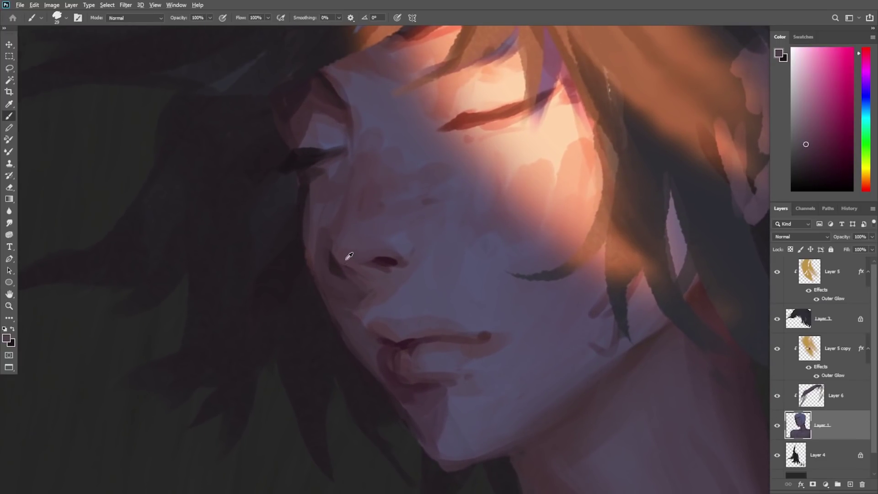
left_click(389, 257, "alt")
mouse_move(335, 260)
left_mouse_down()
mouse_move(368, 282)
mouse_move(335, 263)
mouse_move(362, 285)
left_mouse_up()
key("ctrl+z")
left_click(356, 274, "alt")
left_click(367, 279, "alt")
left_click(367, 283, "alt")
Step: Blend the skin beneath and beside the nostril with purplish tones sampled around it
scroll(353, 304, "down", 4)
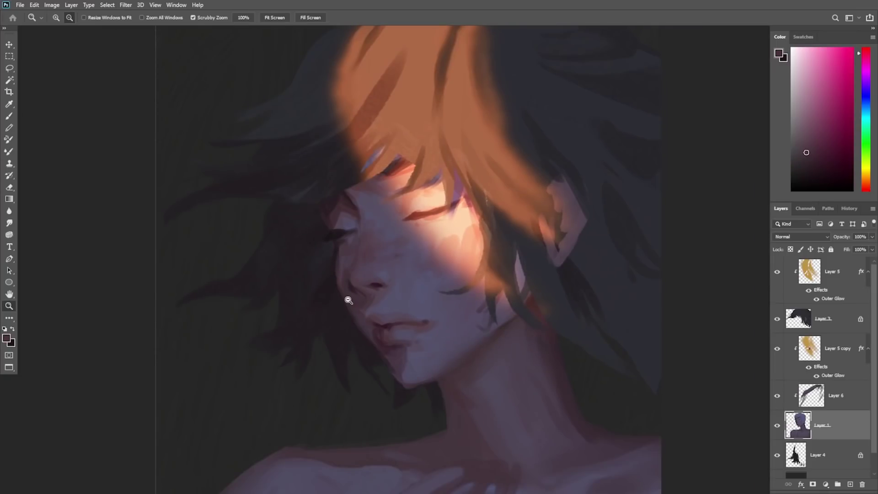
scroll(347, 300, "up", 4)
left_click(375, 297, "alt")
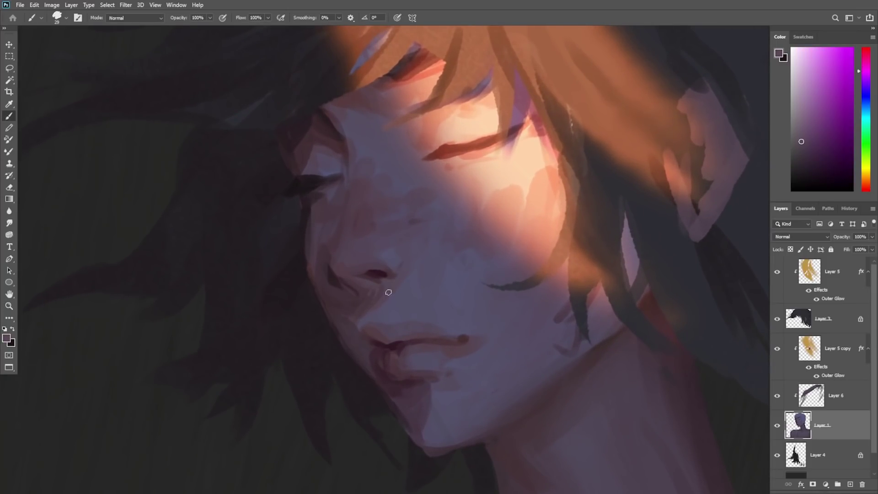
left_click(413, 271, "alt")
Step: Refine the shadowed eye's lid and socket with tones sampled from the nose bridge, eyelid and lashes
left_click(378, 155, "alt")
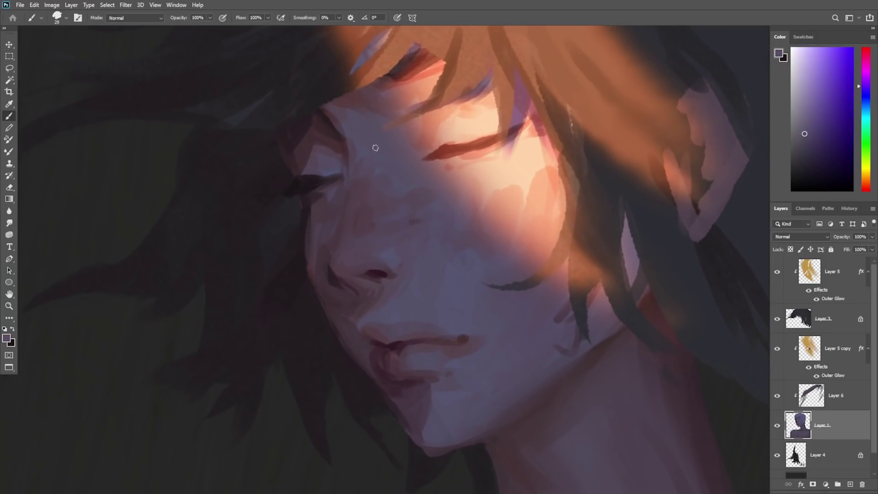
left_click(317, 147, "alt")
left_click(326, 148, "alt")
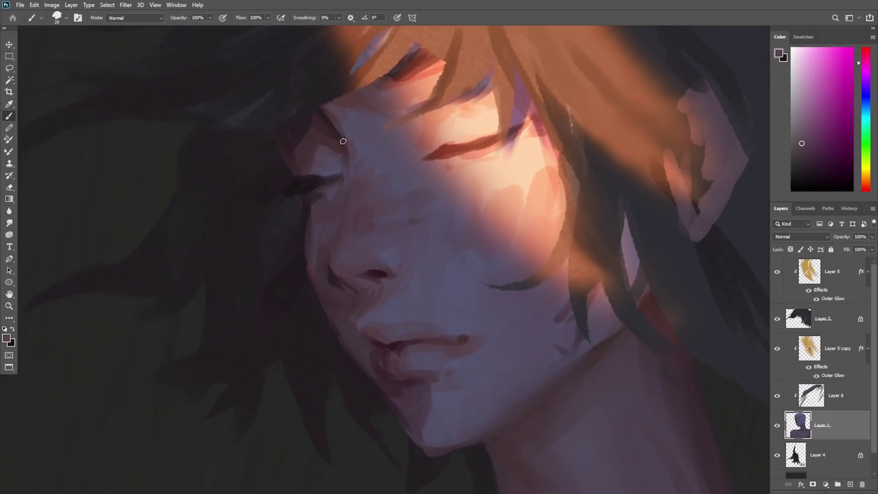
left_click(310, 179, "alt")
left_click(317, 164, "alt")
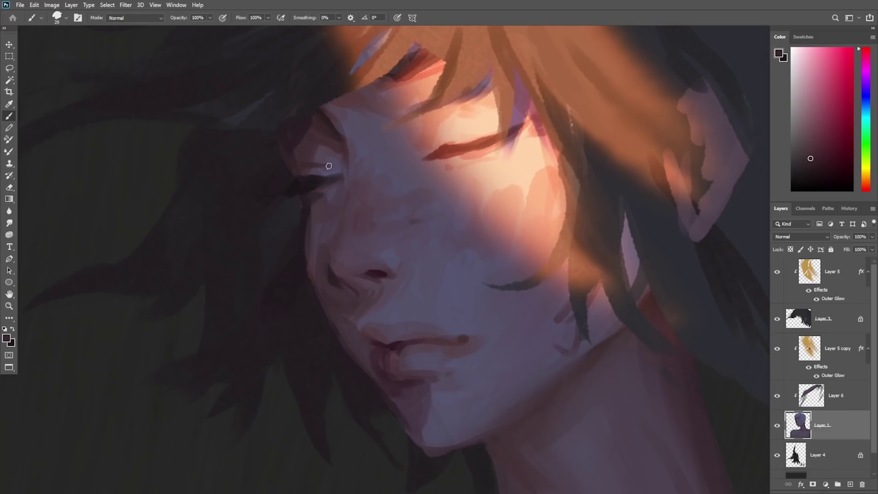
left_click(300, 144, "alt")
left_click(303, 152, "alt")
Step: Paint a thin crease above the lit closed eyelid with a dark red sampled from the shadowed eye socket
key("z")
left_click(475, 164, "alt")
key("b")
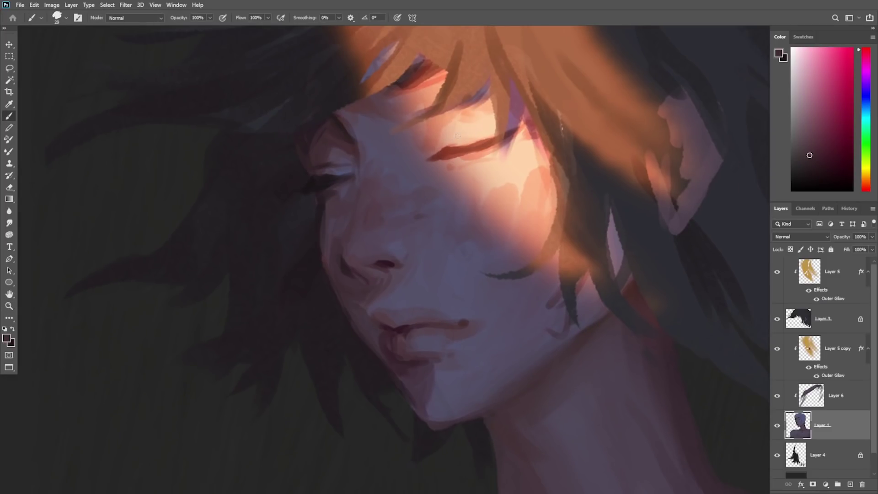
left_click(462, 138, "alt")
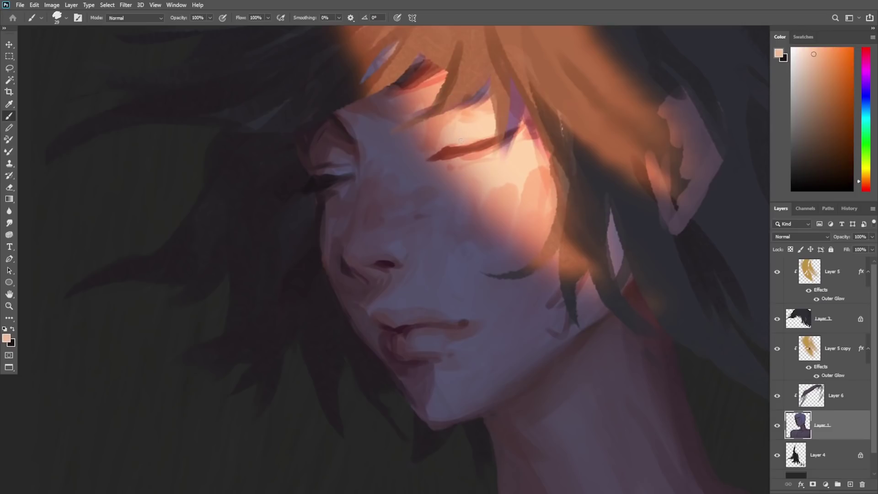
left_click(322, 143, "alt")
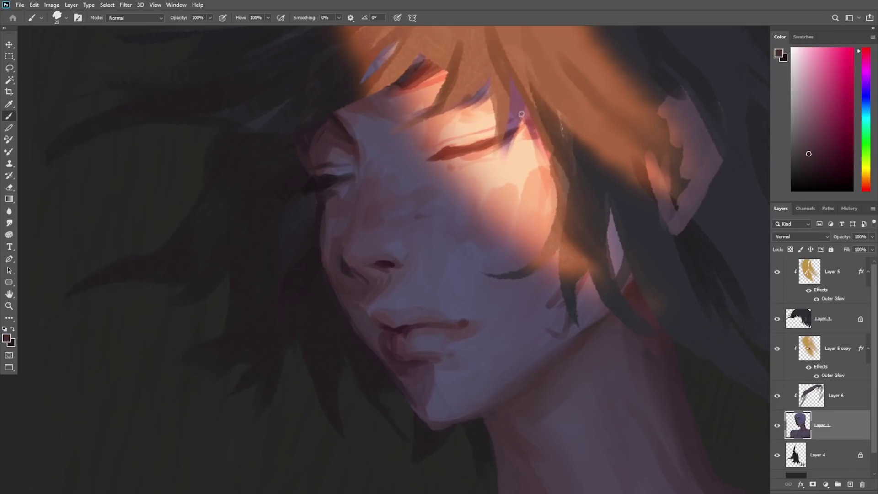
left_click_drag(497, 159, 483, 193)
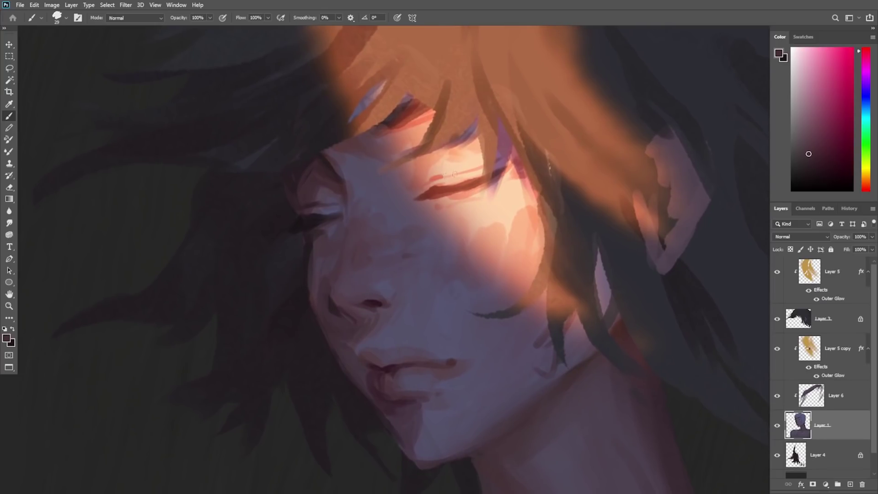
Step: Hide the warm light layer Layer 5 copy to work on the face's base tones
left_click(439, 256, "alt")
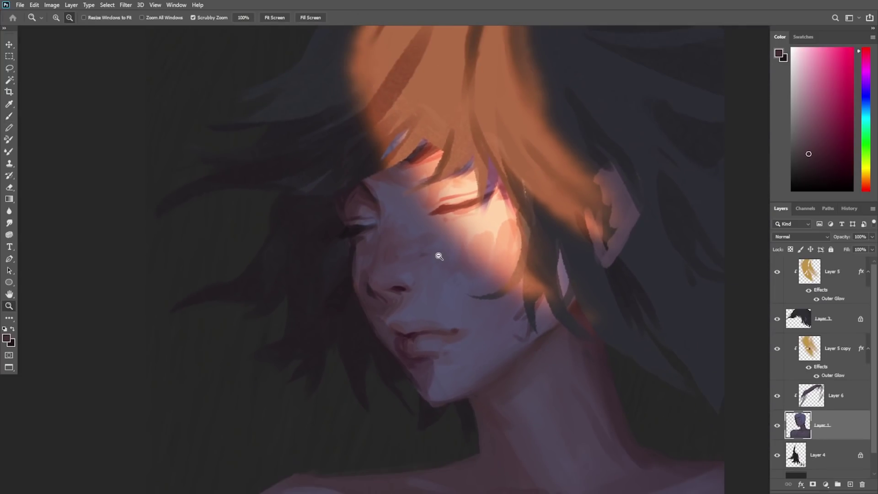
left_click(778, 349)
left_click(437, 215)
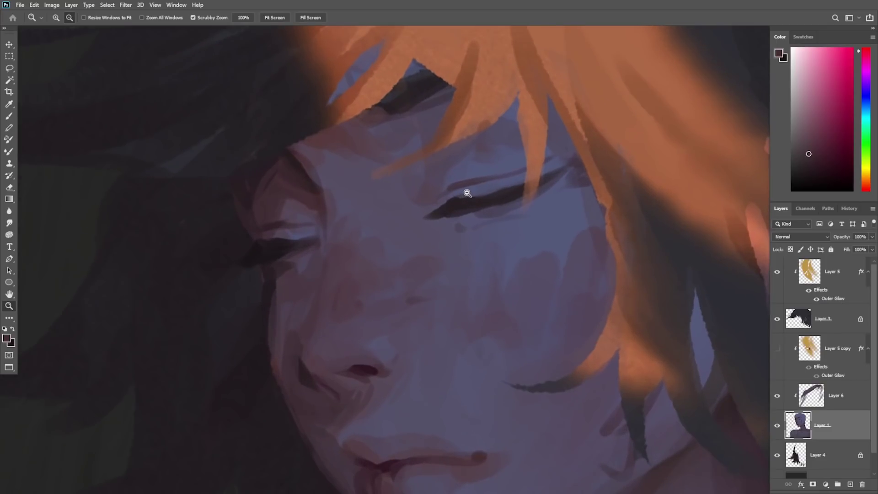
key("b")
Step: Sharpen the near eye's lash line and paint out the spot beneath it with sampled bluish and dark tones
left_click(466, 196, "alt")
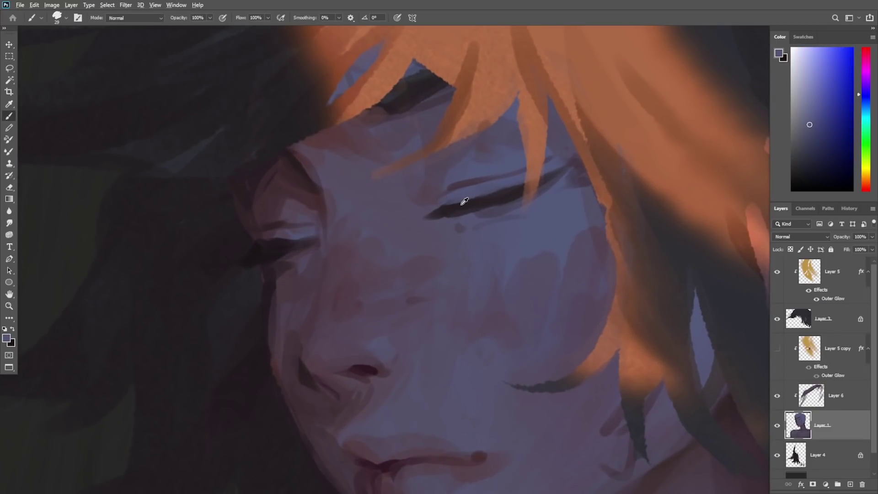
left_click(464, 203, "alt")
left_click(461, 190, "alt")
left_click(456, 200, "alt")
mouse_move(459, 224)
left_mouse_down()
mouse_move(483, 206)
mouse_move(470, 222)
left_mouse_up()
left_click(475, 220, "alt")
left_click(444, 235, "alt")
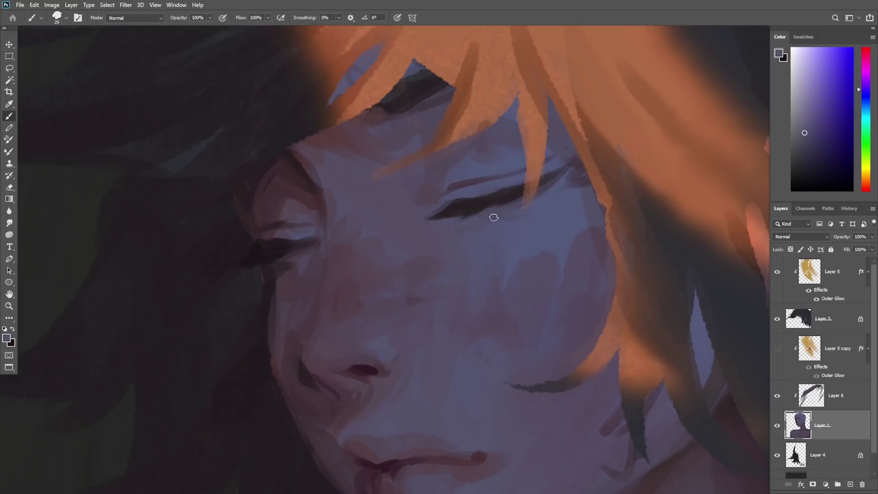
Step: Clean up the near eye's outer corner and soften its eyelid crease with sampled blue-violet tones
left_click(479, 223, "alt")
left_click(558, 195, "alt")
left_click_drag(568, 182, 591, 186)
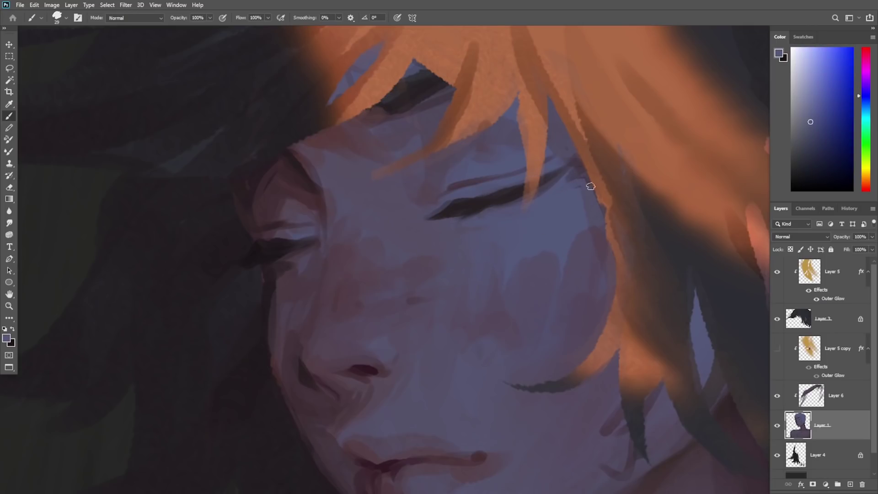
left_click(455, 174, "alt")
left_click(402, 141, "alt")
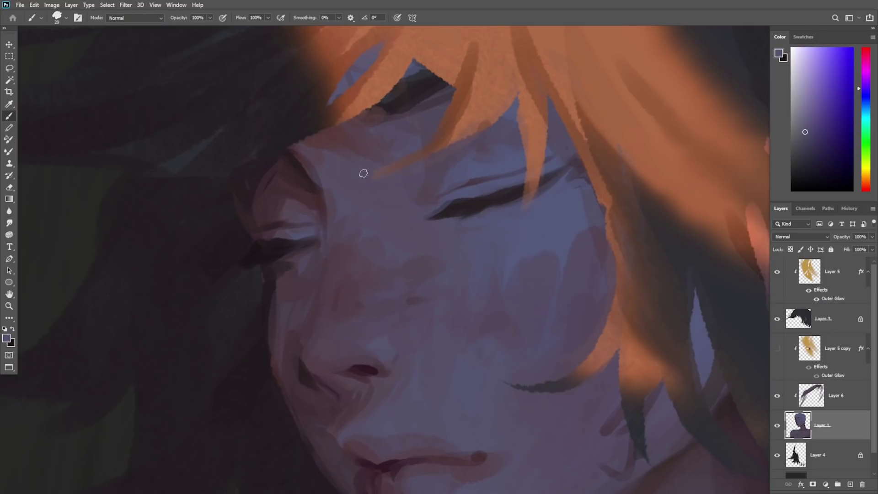
left_click(400, 196, "alt")
Step: Set the brush size to 61 px and smooth the patchy near cheek with sampled blue and purple tones
key("z")
left_click_drag(437, 256, 416, 298)
left_click_drag(383, 353, 412, 325)
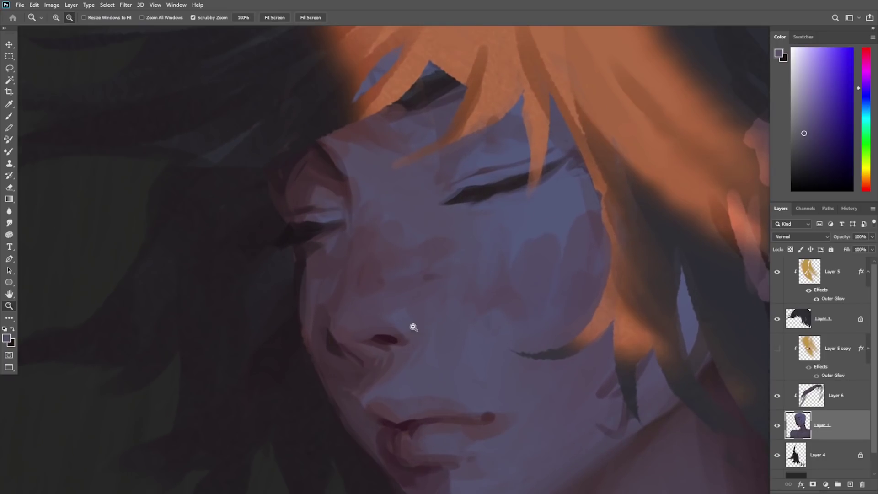
left_click(392, 358, "alt")
right_click(527, 211)
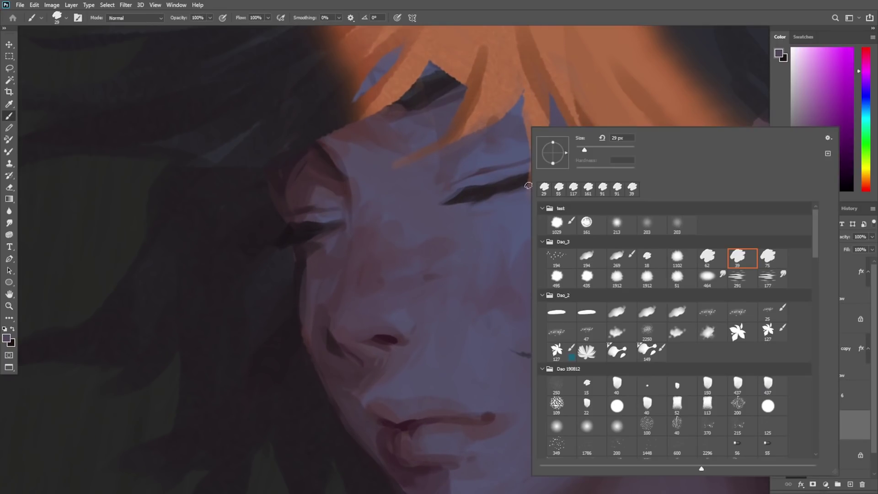
left_click(594, 149)
left_click(513, 256, "alt")
left_click(571, 243, "alt")
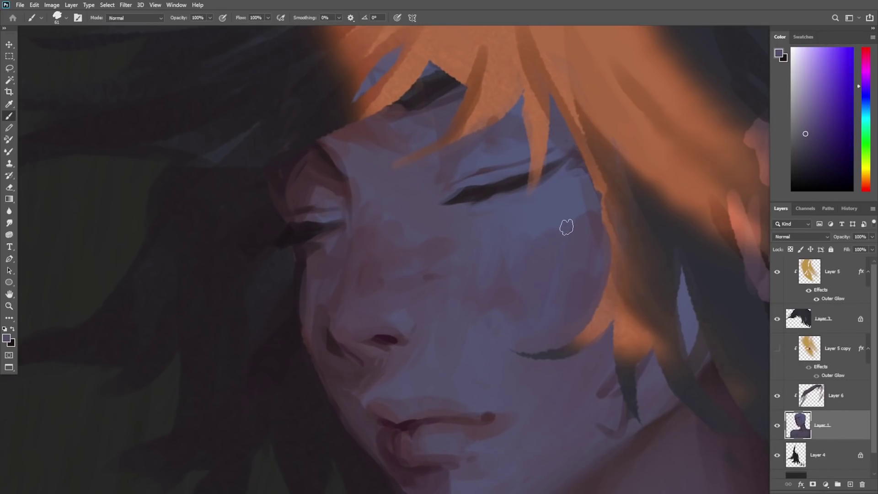
left_click(507, 245, "alt")
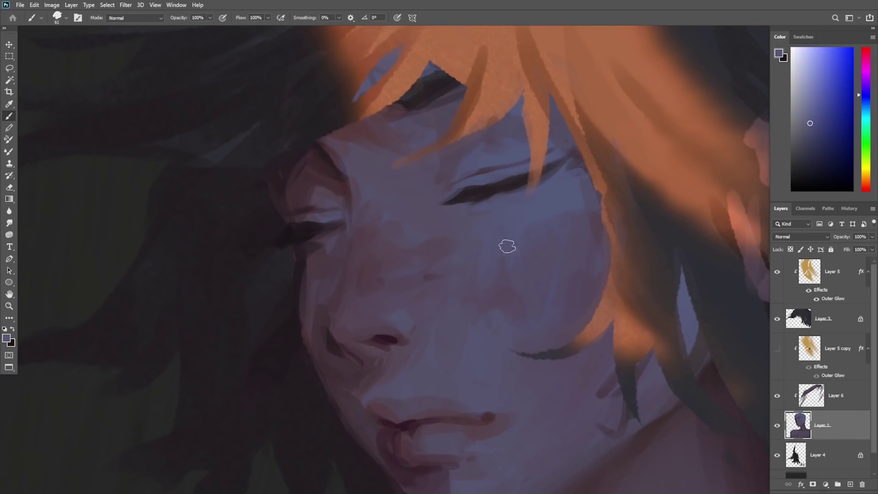
left_click(505, 296, "alt")
left_click(507, 310, "alt")
Step: Rework the shadowed side of the chin with dark purple tones sampled around its shadow edge
key("z")
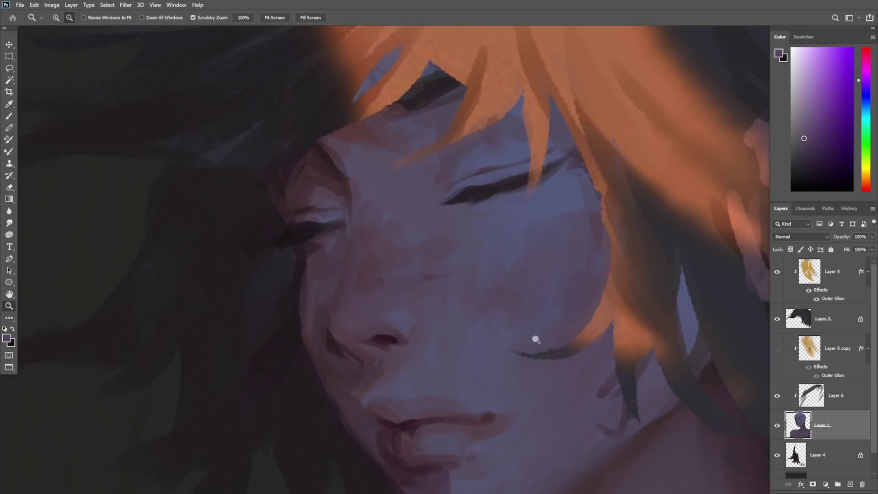
mouse_move(534, 338)
left_mouse_down()
mouse_move(469, 426)
mouse_move(459, 392)
left_mouse_up()
key("b")
left_click(447, 384, "alt")
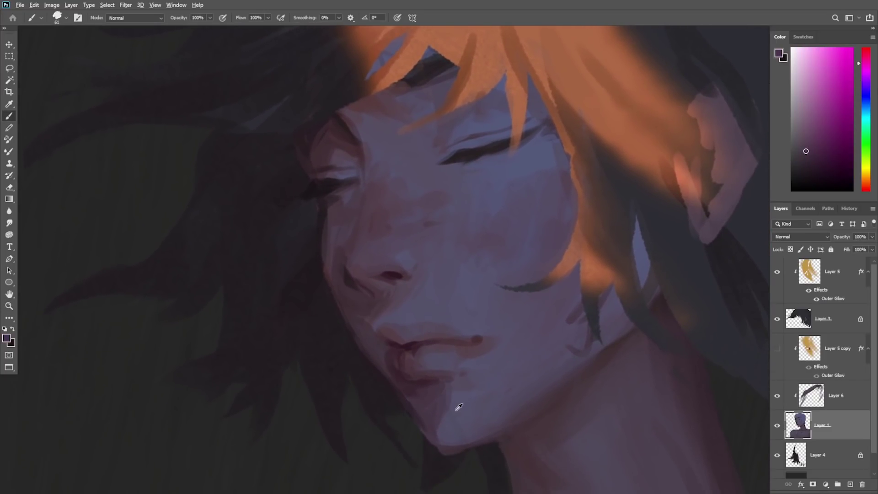
left_click(446, 408, "alt")
left_click(438, 422, "alt")
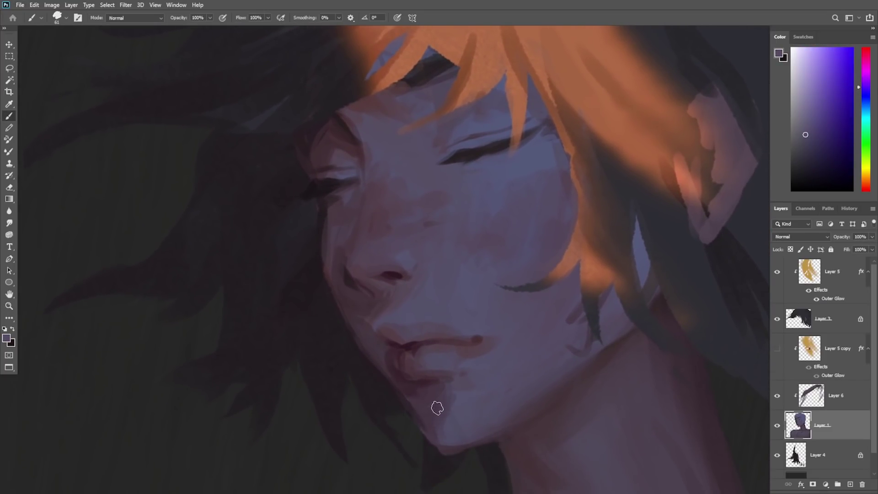
left_click(430, 400, "alt")
left_click(440, 441, "alt")
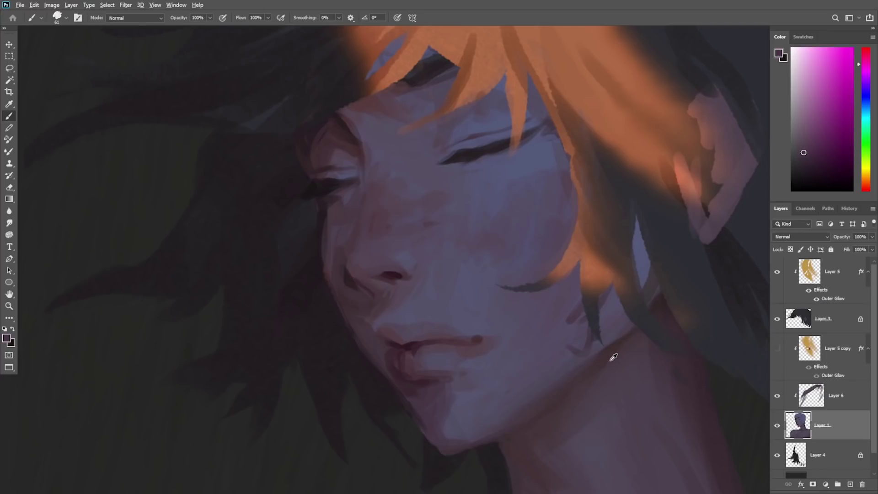
Step: Blend the lit front of the chin into its shadow edge with sampled bluish tones
left_click(492, 417, "alt")
left_click(476, 417, "alt")
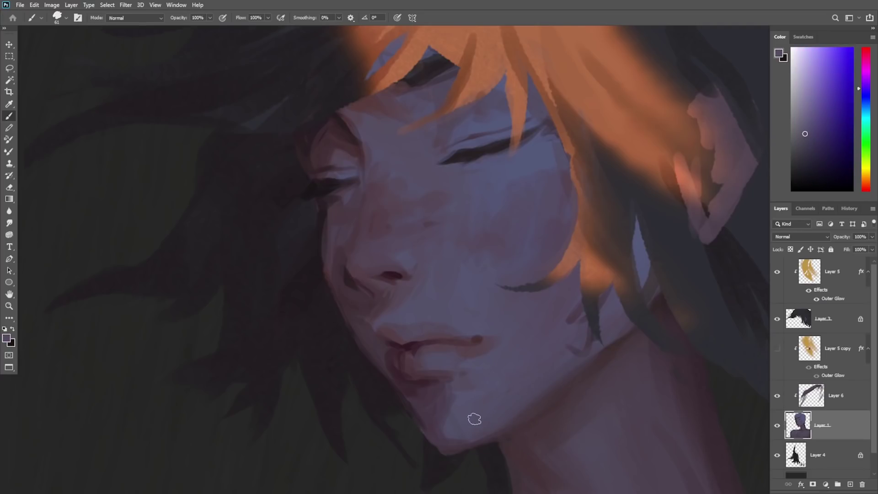
left_click(472, 402, "alt")
left_click_drag(452, 391, 448, 412)
left_click(460, 391, "alt")
Step: Reshape the near mouth corner and soften the skin around it with sampled reds and violets
left_click(495, 332, "alt")
left_click(477, 336, "alt")
left_click(484, 322, "alt")
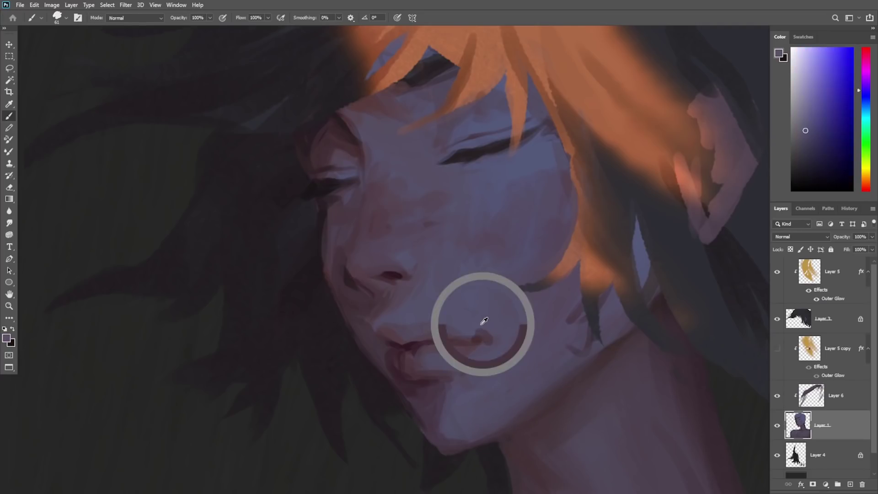
left_click(488, 338, "alt")
left_click(447, 323, "alt")
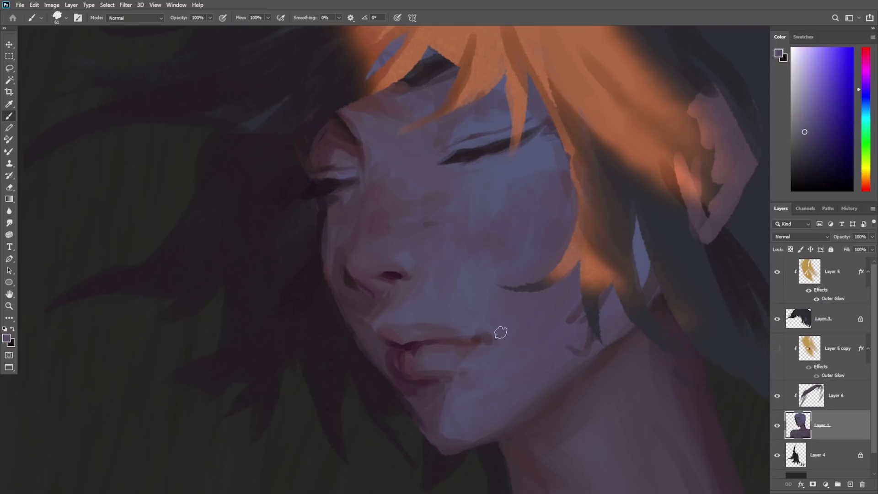
Step: Touch up the line between the lips and paint reddish strokes across the lower lip
left_click(440, 344, "alt")
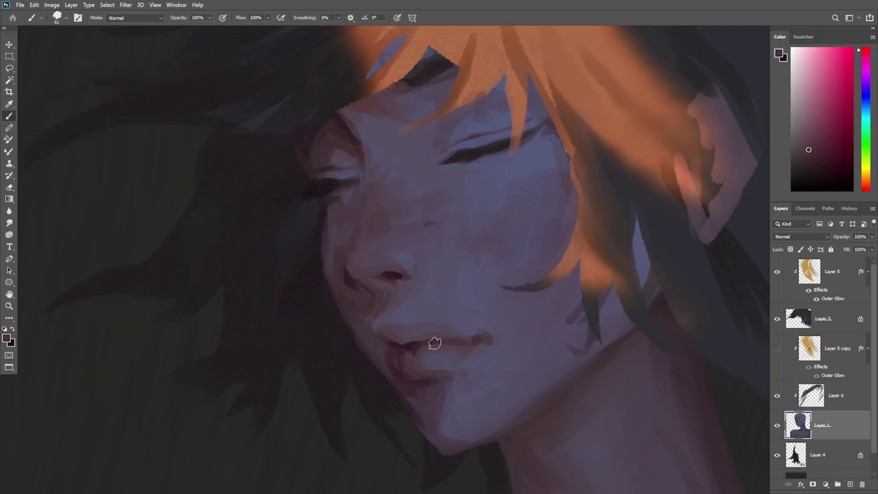
left_click(449, 346, "alt")
left_click_drag(436, 361, 454, 361)
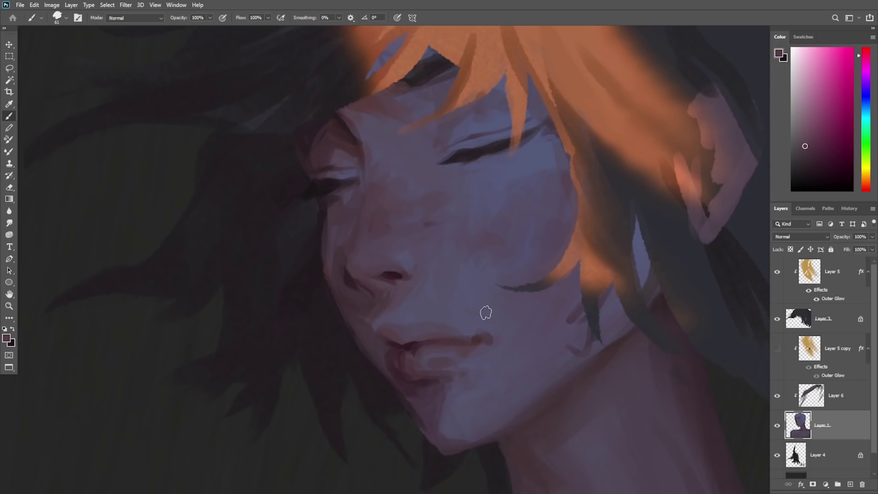
Step: Set the brush size to 31 px and model the lower lip's light and shadow with sampled purples
right_click(500, 269)
key("bracketleft")
key("bracketleft")
key("bracketleft")
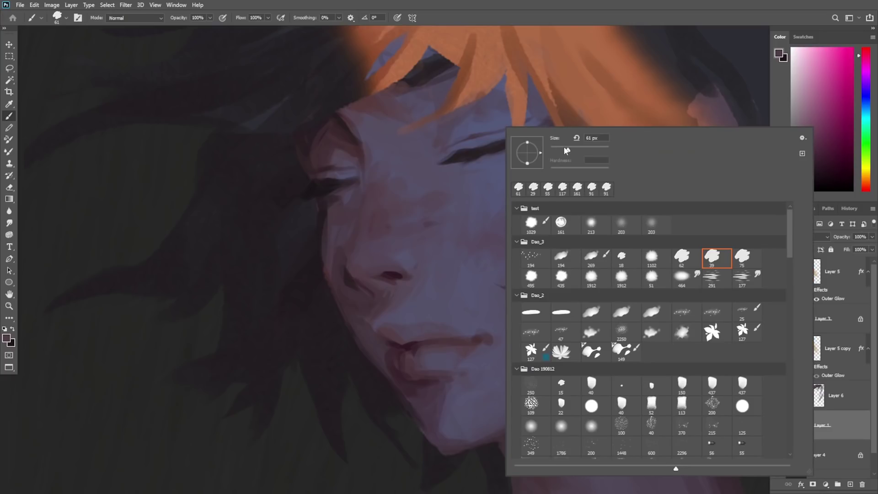
left_click(427, 362)
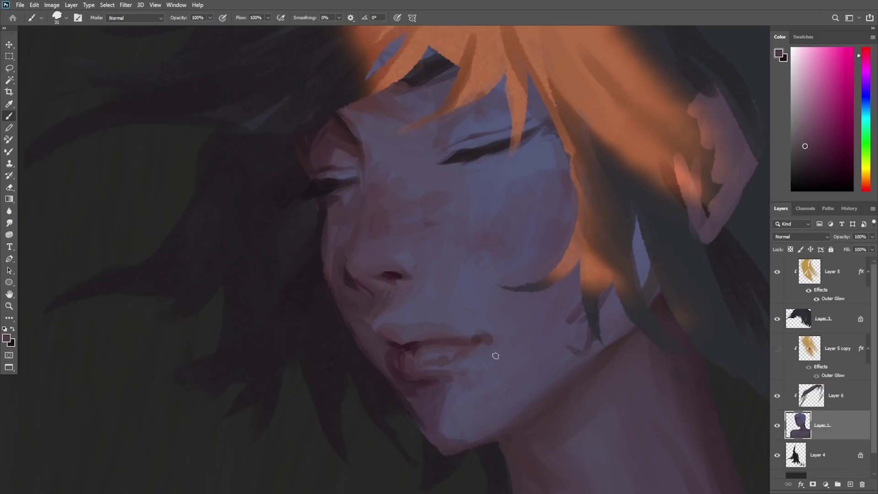
left_click(459, 360, "alt")
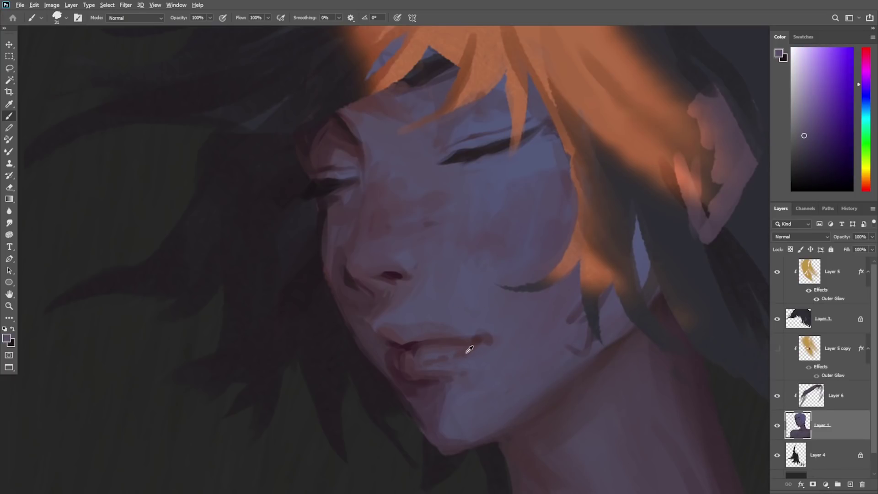
left_click(467, 351, "alt")
left_click(460, 358, "alt")
left_click(436, 359, "alt")
left_click(436, 364, "alt")
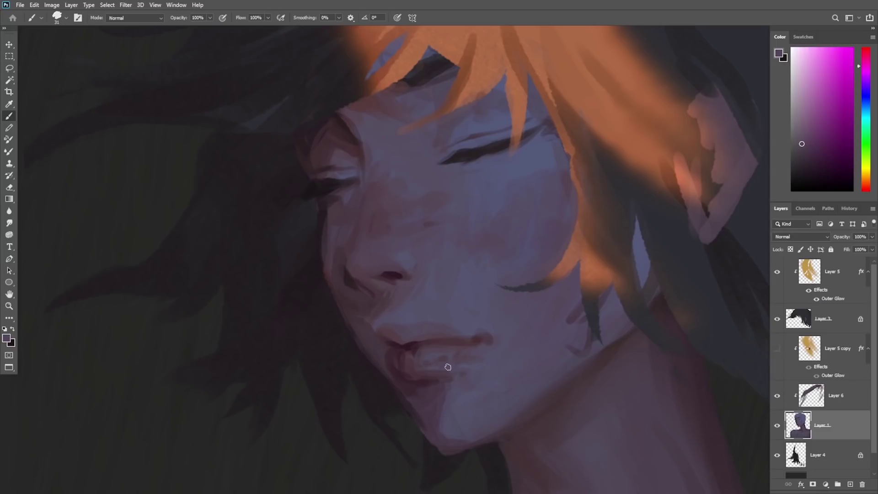
left_click(448, 354, "alt")
Step: Darken the parting between the lips and refine the upper lip's lower edge with sampled dark reds
left_click(414, 346, "alt")
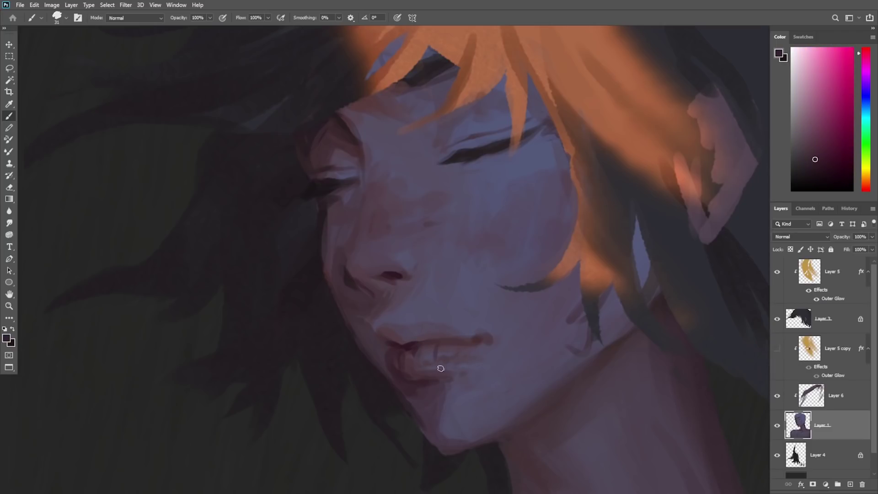
left_click(438, 345, "alt")
left_click(435, 343, "alt")
left_click(412, 343, "alt")
left_click(429, 333, "alt")
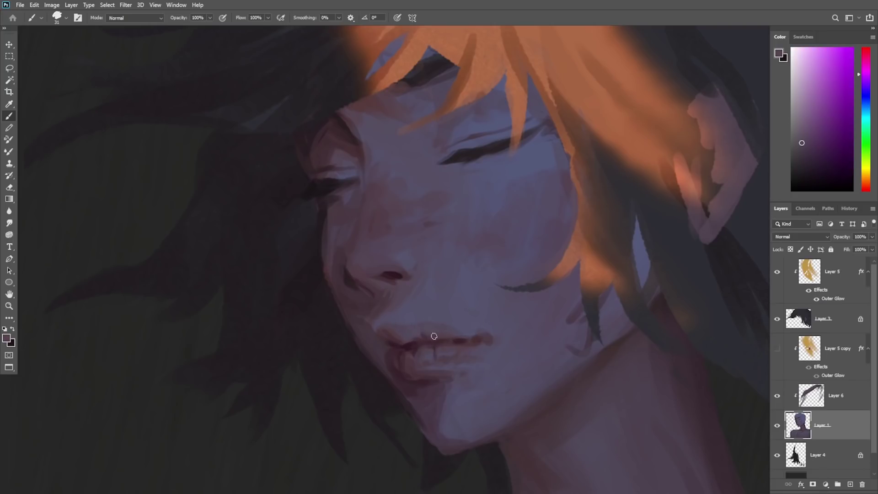
left_click(425, 337, "alt")
left_click(421, 334, "alt")
left_click(420, 337, "alt")
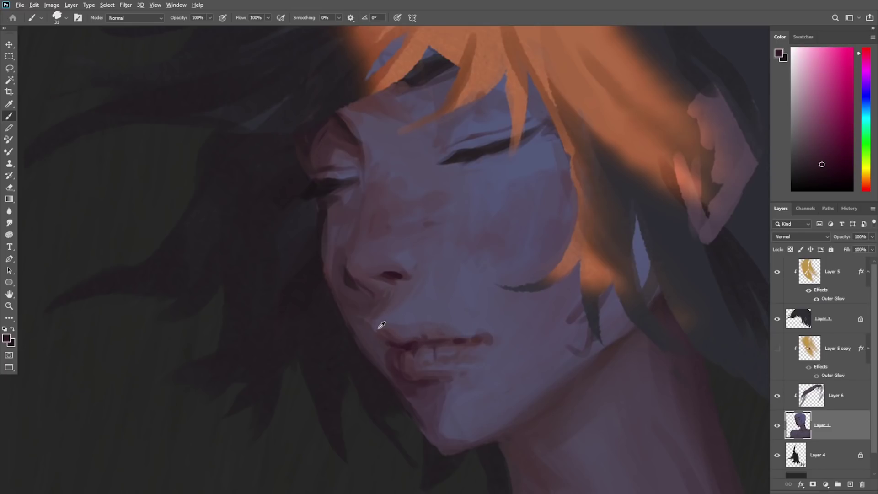
Step: Blend the skin between the nose and upper lip with sampled violets and muted purples
left_click(396, 316, "alt")
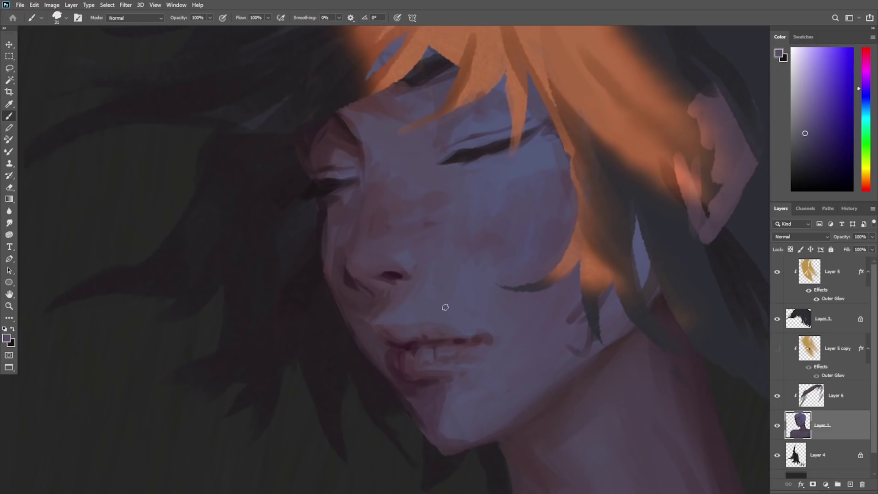
left_click(396, 327, "alt")
left_click(384, 309, "alt")
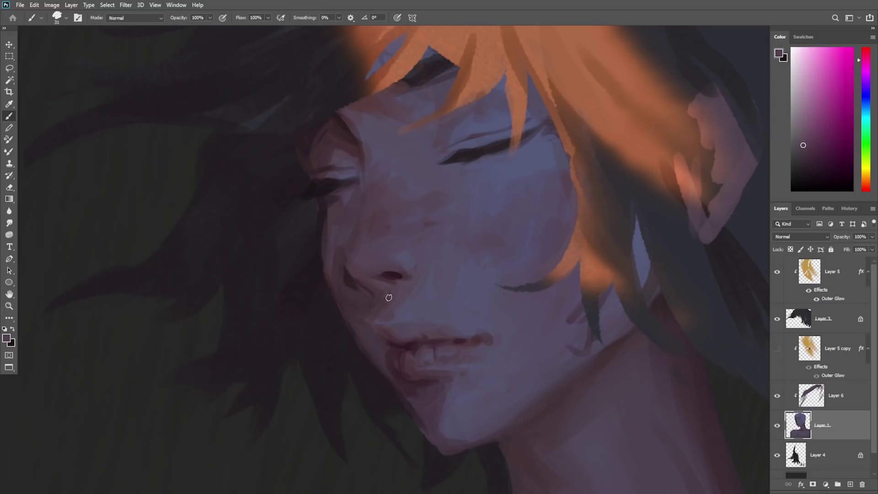
left_click(388, 313, "alt")
left_click(390, 296, "alt")
left_click(383, 316, "alt")
left_click(392, 314, "alt")
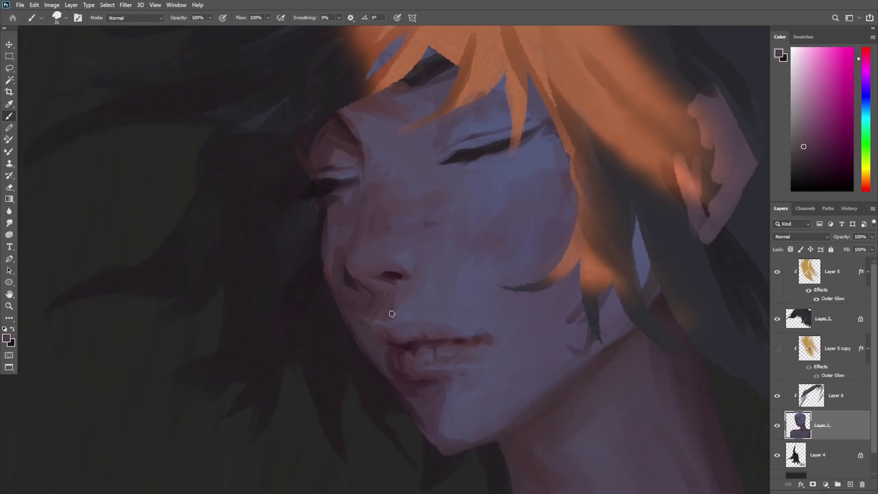
left_click(413, 296, "alt")
left_click(375, 306, "alt")
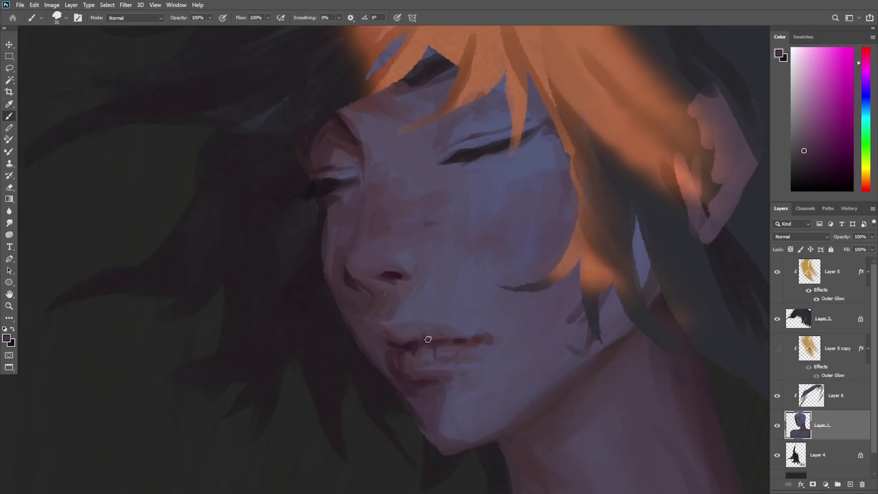
Step: Darken the far corner of the mouth and the adjoining face edge with sampled dark reds
left_click(401, 341, "alt")
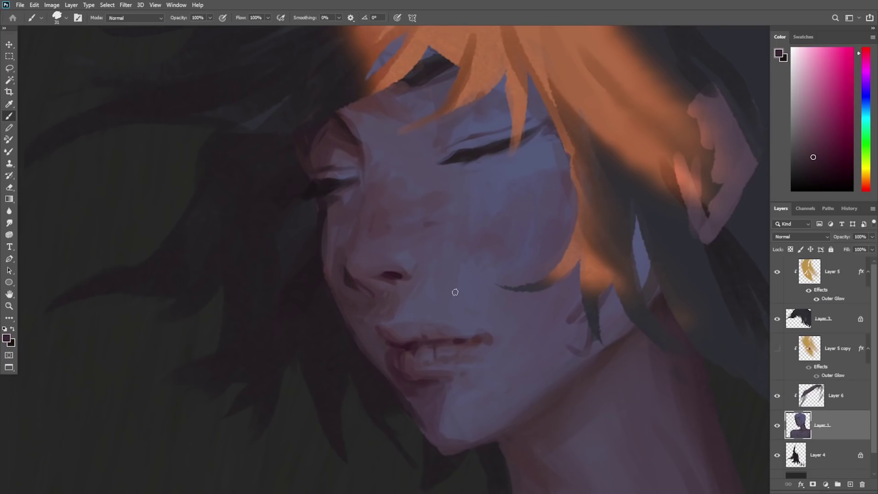
left_click(407, 347, "alt")
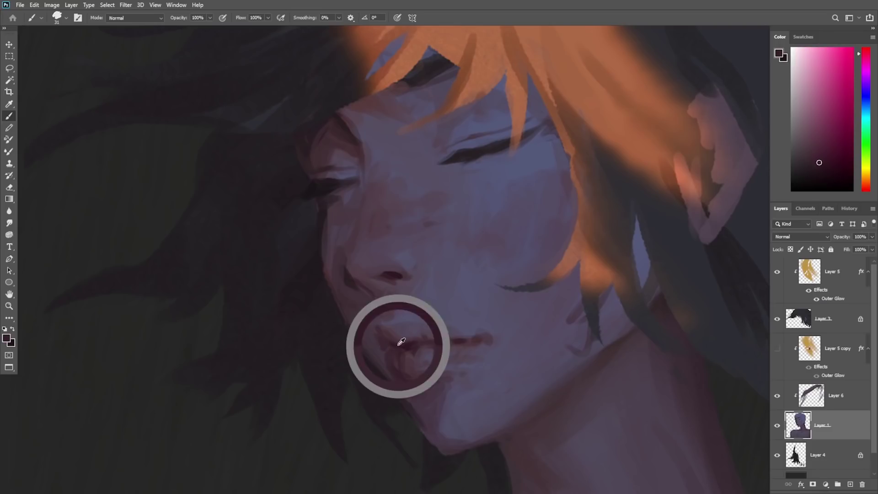
left_click(391, 273, "alt")
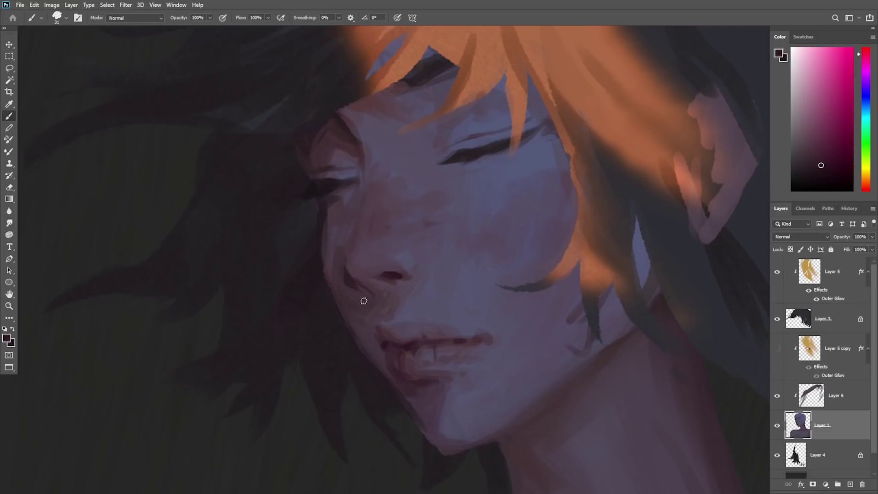
left_click(330, 205, "alt")
left_click(381, 336, "alt")
left_click(389, 343, "alt")
left_click(390, 346, "alt")
left_click(392, 344, "alt")
left_click(376, 366, "alt")
left_click(384, 360, "alt")
Step: Paint a dark edge under the chin tip and clean up its outline with the Eraser
left_click_drag(437, 448, 456, 447)
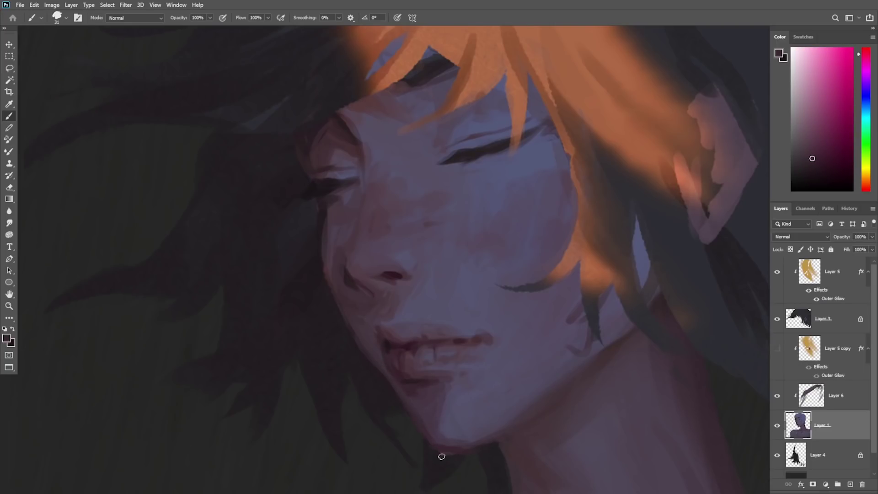
key("e")
right_click(511, 224)
key("Escape")
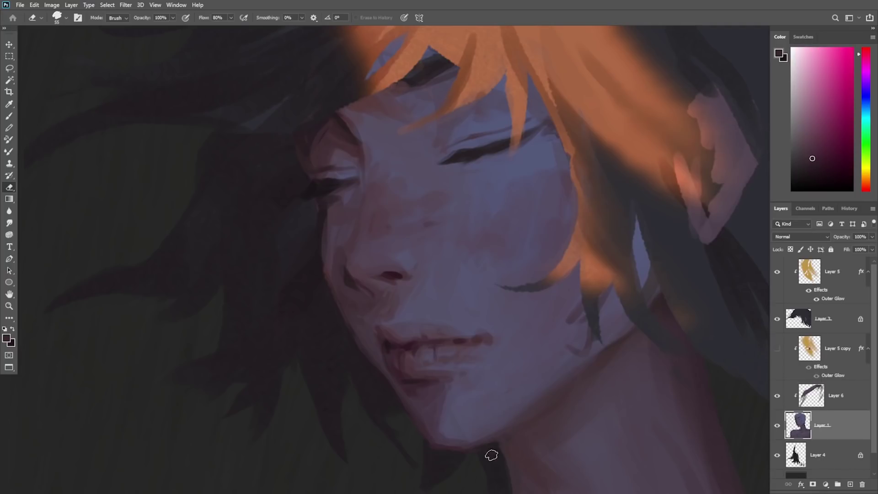
key("b")
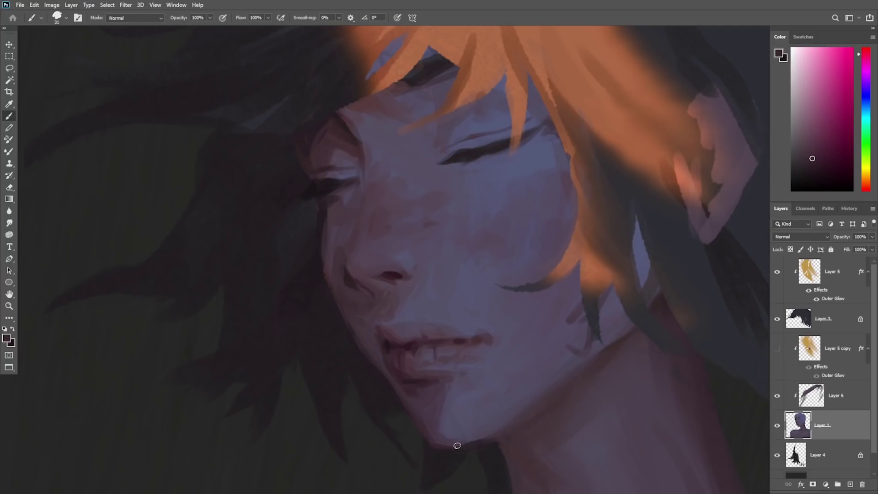
Step: Define the jawline from the chin toward the ear with a sampled dark red and soften it with neighbouring skin tones
left_click(399, 338, "alt")
mouse_move(463, 442)
left_mouse_down()
mouse_move(522, 422)
mouse_move(626, 342)
left_mouse_up()
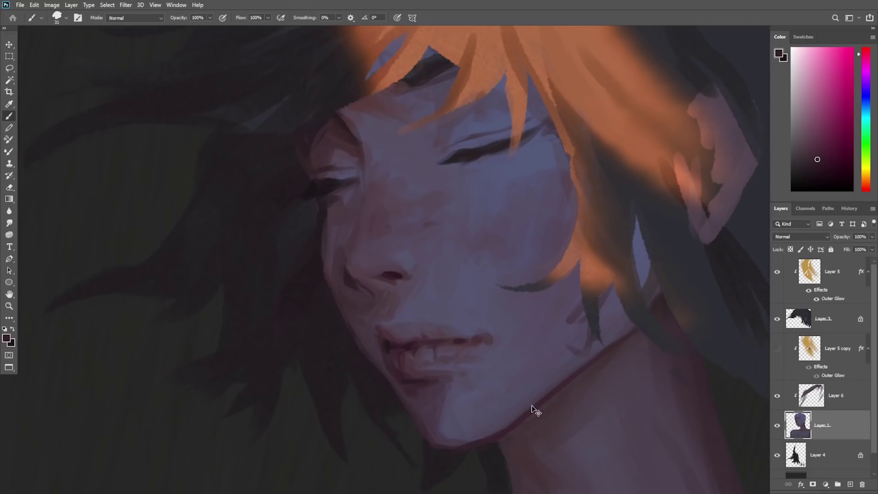
key("ctrl+z")
mouse_move(484, 441)
left_mouse_down()
mouse_move(640, 335)
mouse_move(539, 402)
left_mouse_up()
left_click(602, 360, "alt")
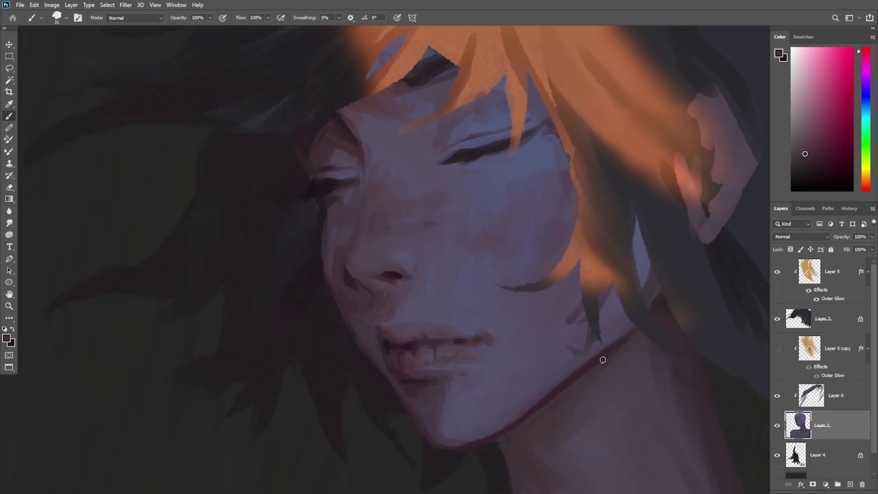
left_click(467, 441, "alt")
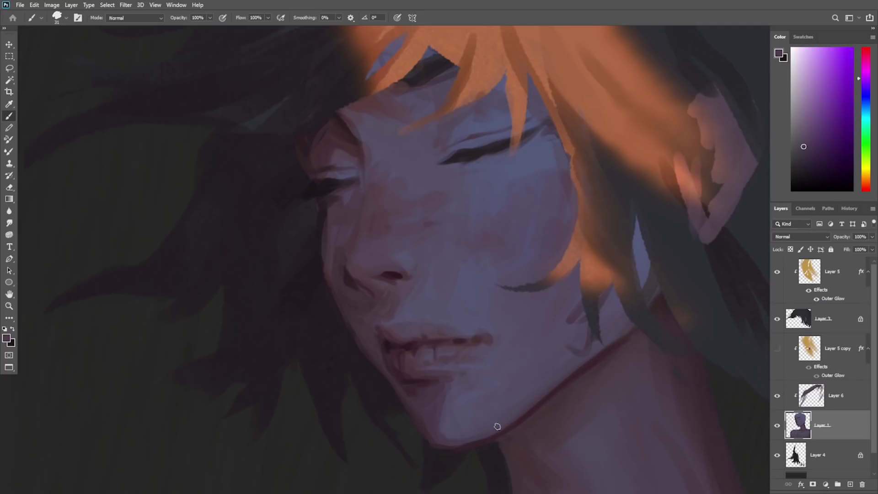
mouse_move(509, 420)
left_mouse_down()
mouse_move(613, 345)
mouse_move(508, 426)
mouse_move(657, 304)
left_mouse_up()
key("ctrl+z")
left_click(612, 347, "alt")
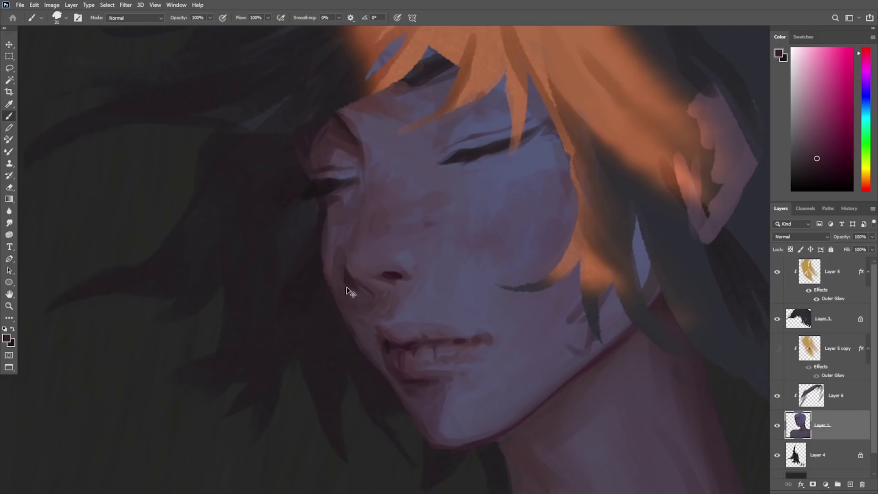
Step: Refine the far cheek contour beside the nose and mouth with sampled dark tones
left_click(323, 212, "alt")
left_click(326, 258, "alt")
left_click(323, 255, "alt")
left_click(346, 313, "alt")
left_click(348, 316, "alt")
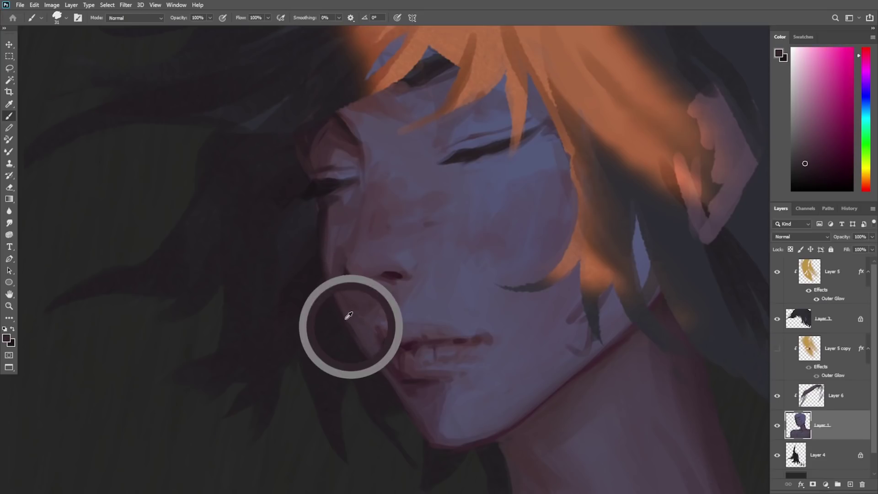
left_click(343, 280, "alt")
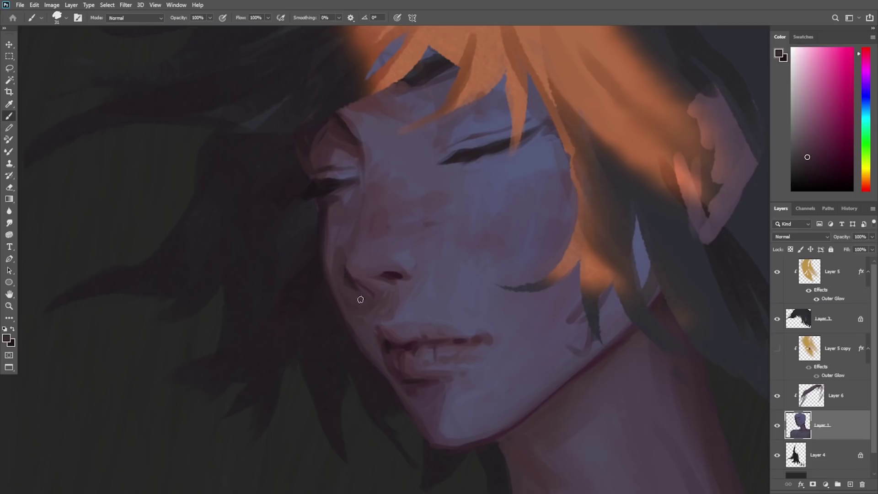
Step: Set the brush size to 36 px and blend the far side of the nose into the shadowed cheek with sampled purples
right_click(390, 188)
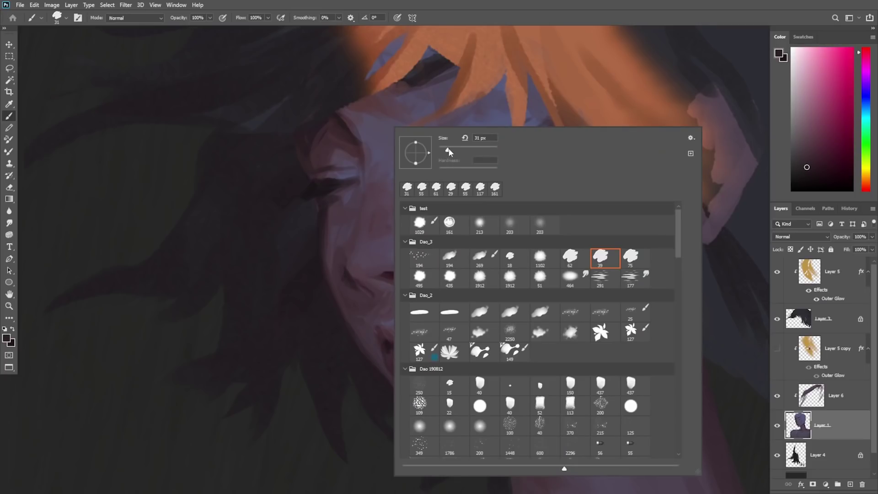
left_click(316, 127)
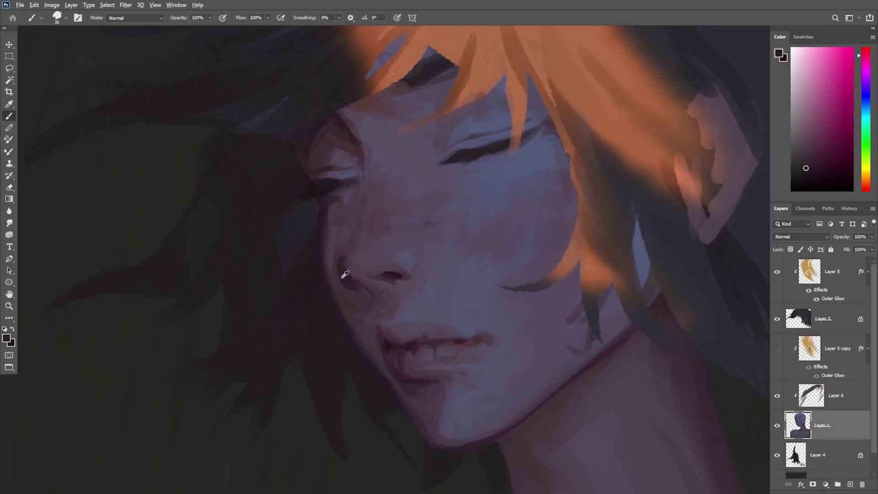
left_click(339, 274, "alt")
left_click(336, 253, "alt")
left_click(339, 241, "alt")
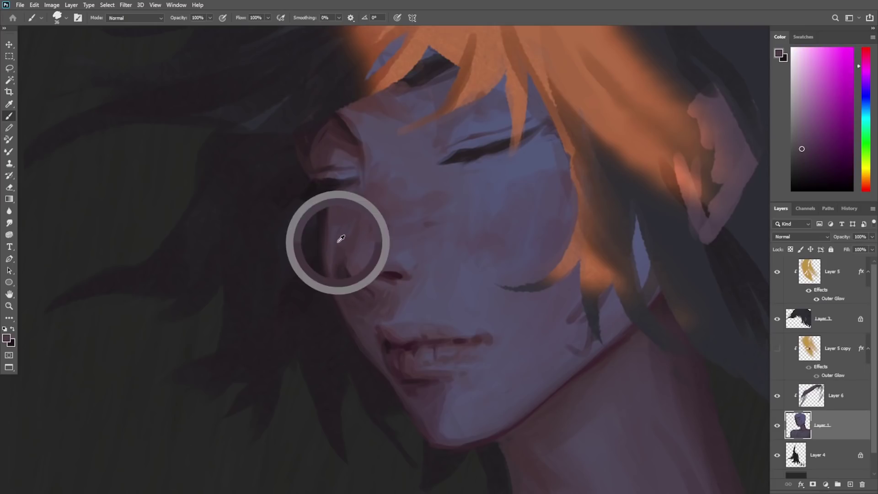
left_click(333, 266, "alt")
left_click(340, 276, "alt")
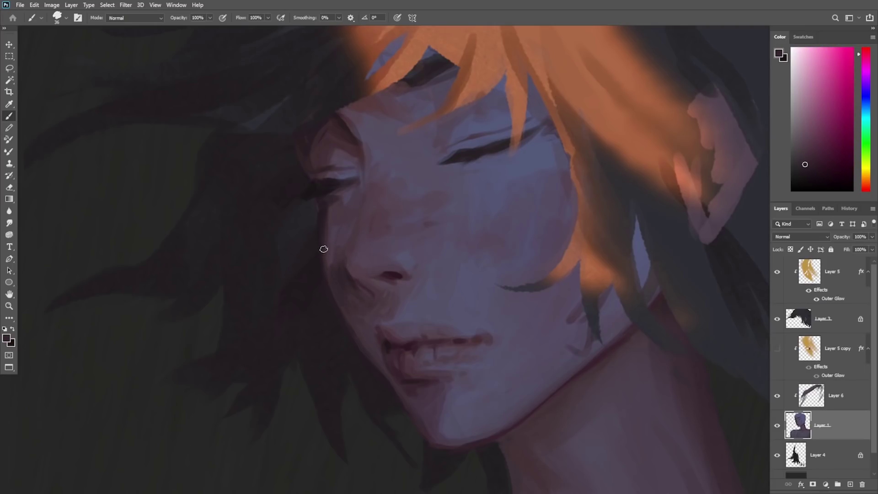
left_click(333, 274, "alt")
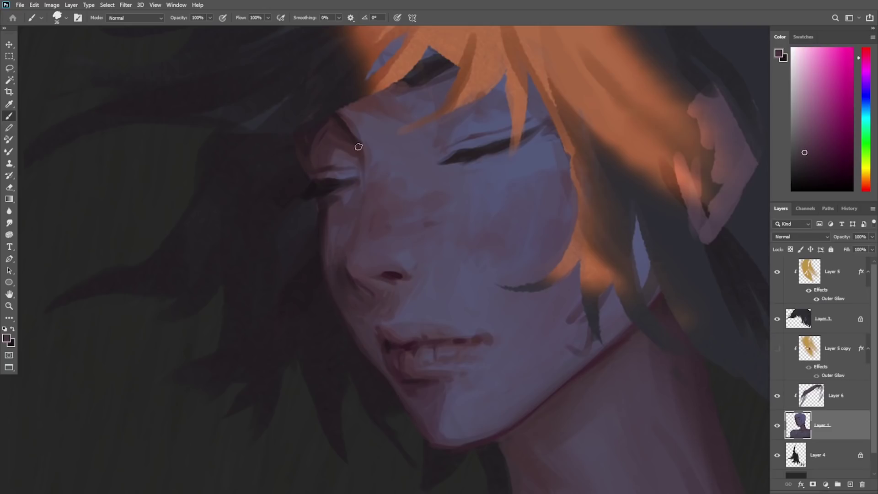
Step: Shade the far upper eyelid and the inner eye corner along the nose bridge with sampled dark reds
left_click_drag(396, 231, 422, 272)
left_click(357, 319, "alt")
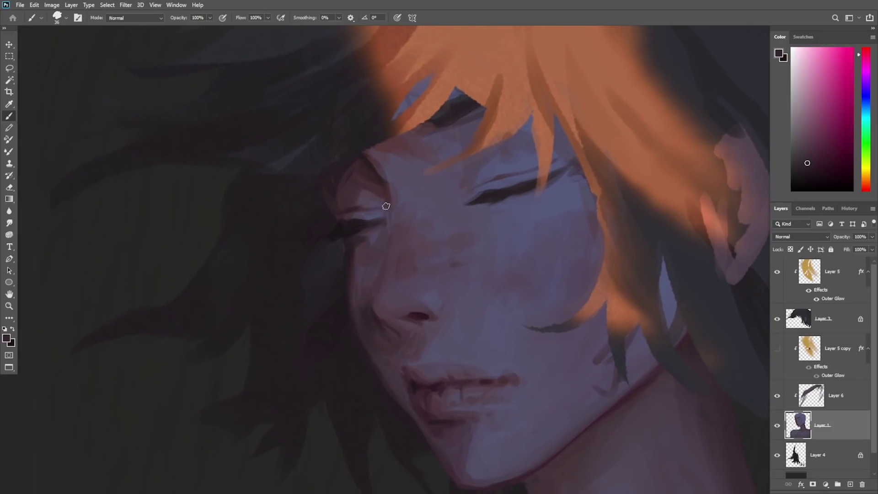
left_click(364, 182, "alt")
left_click_drag(362, 192, 379, 207)
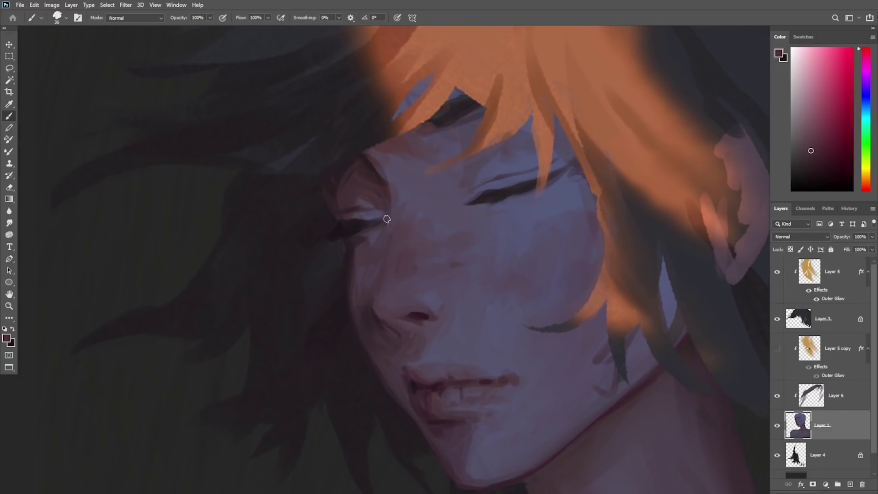
left_click(359, 192, "alt")
left_click(358, 195, "alt")
left_click(378, 197, "alt")
left_click(385, 204, "alt")
left_click_drag(389, 210, 394, 231)
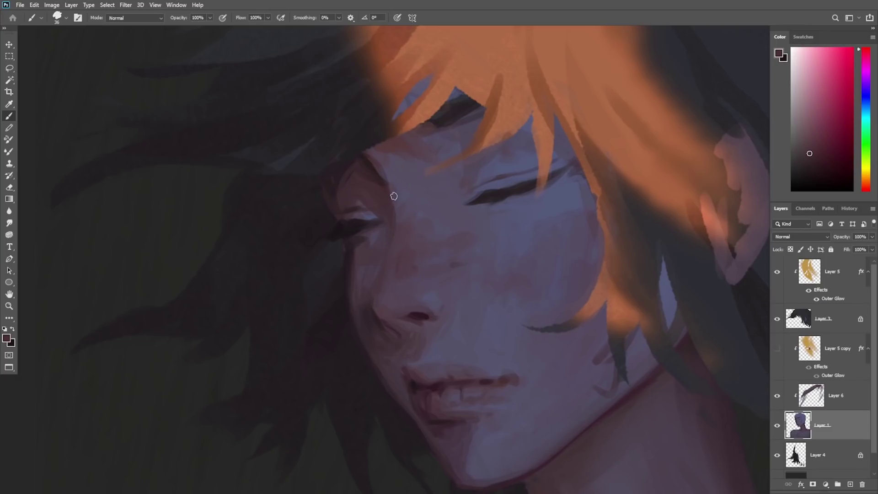
Step: Refine the edge between the far brow and the nose bridge with sampled dark red and violet
left_click(378, 171, "alt")
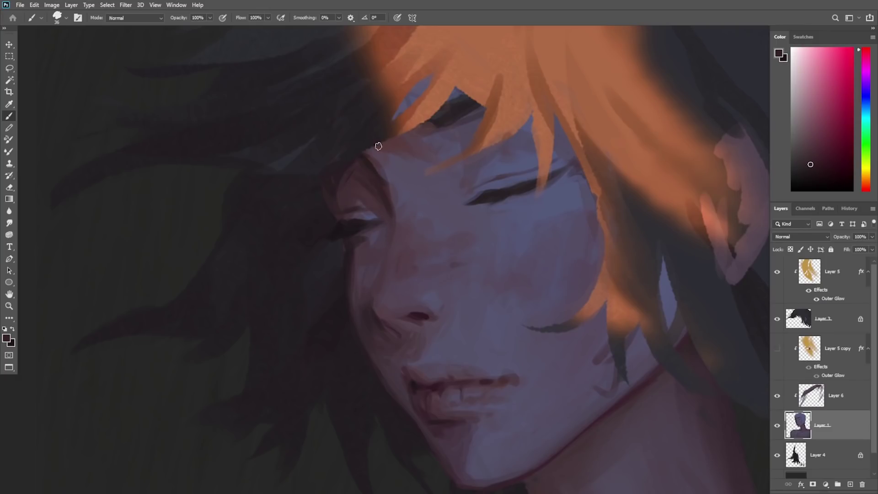
left_click(370, 161, "alt")
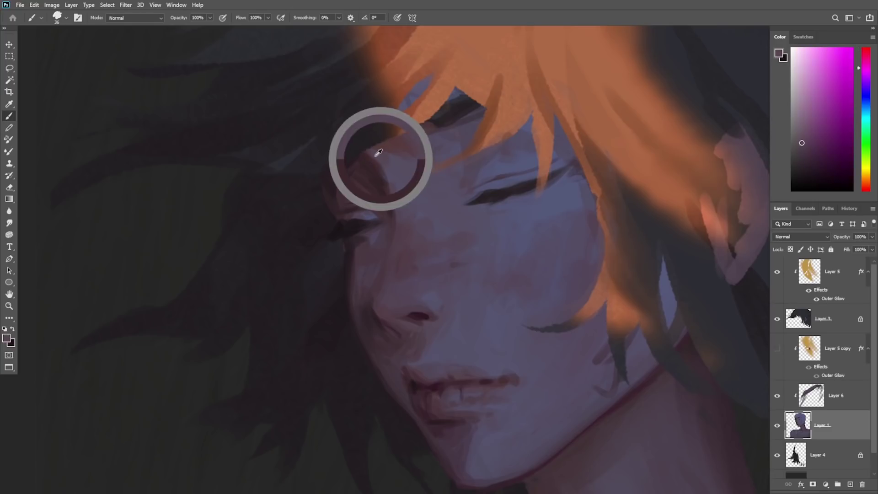
left_click(381, 166, "alt")
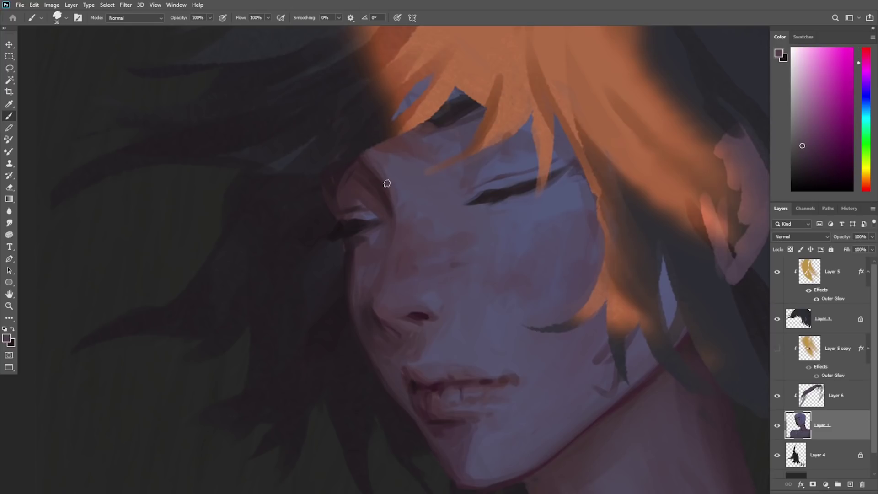
left_click(381, 178, "alt")
Step: Enlarge the brush and deepen the far eye socket's shadow above the eyelid with sampled dark reds and purples
right_click(459, 152)
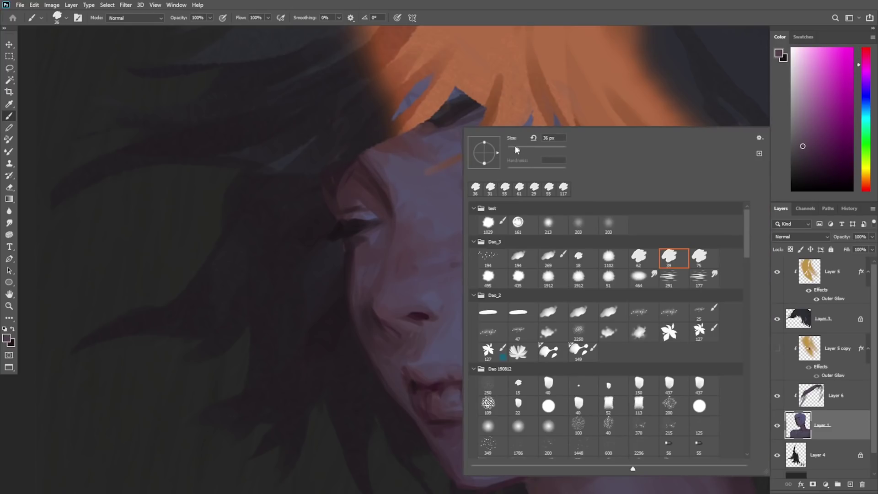
left_click_drag(516, 150, 523, 149)
left_click(343, 175, "alt")
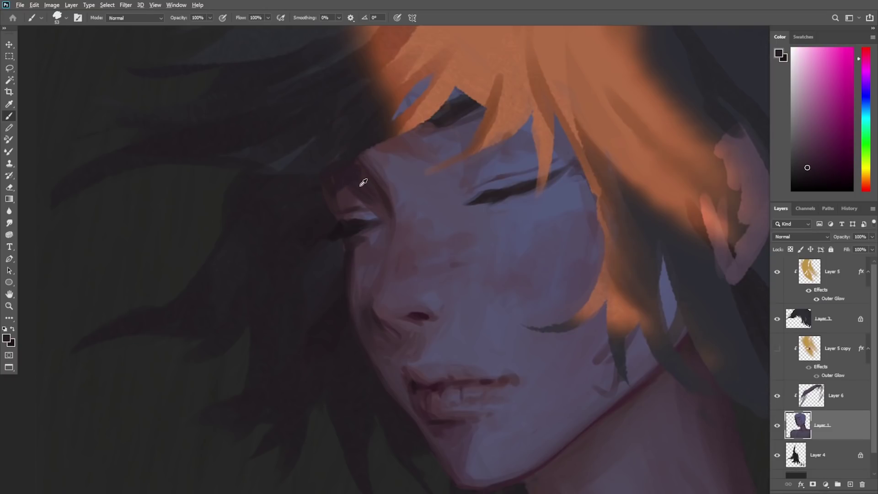
left_click(342, 185, "alt")
left_click(357, 173, "alt")
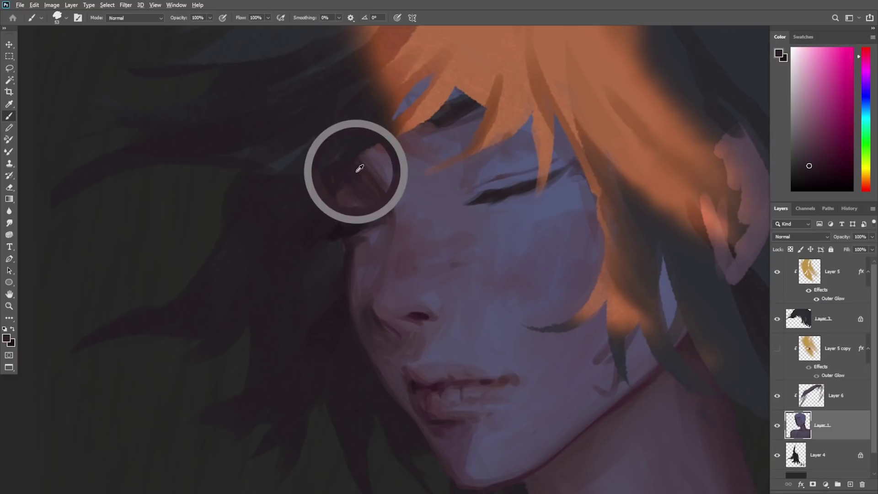
left_click(350, 191, "alt")
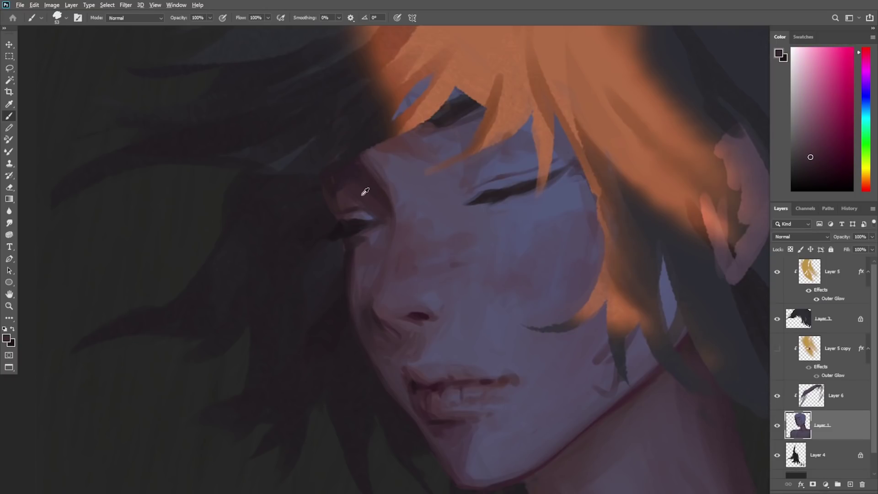
left_click(362, 194, "alt")
left_click(358, 196, "alt")
left_click(377, 205, "alt")
left_click(364, 210, "alt")
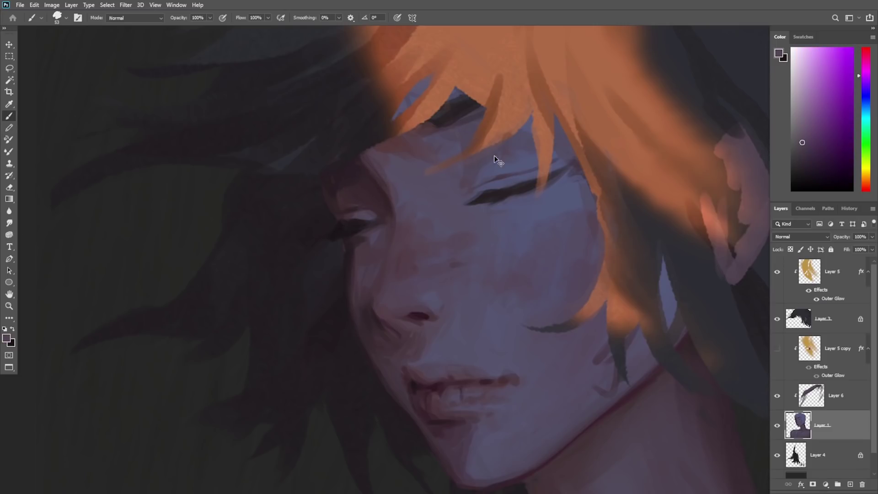
Step: Paint and blend a reddish-purple shadow in the near eye's inner socket beside the nose bridge
left_click(472, 165, "alt")
left_click(378, 199, "alt")
left_click_drag(455, 170, 466, 187)
left_click(468, 167, "alt")
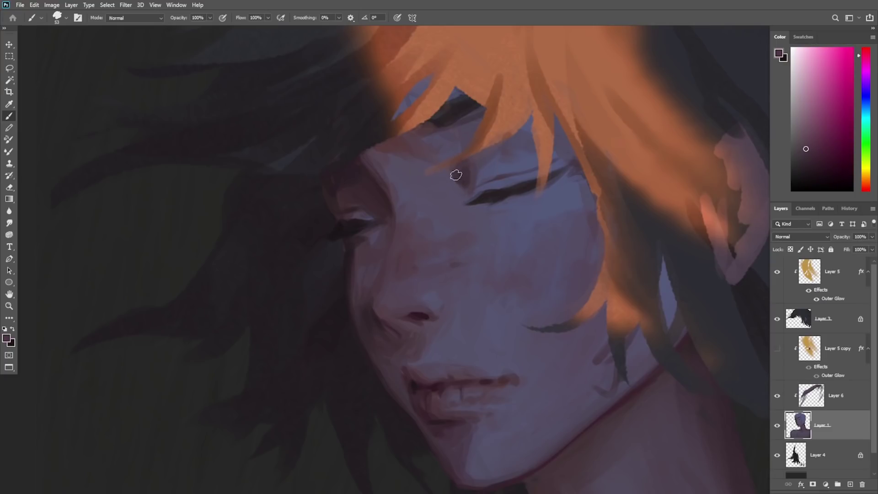
left_click(454, 171, "alt")
left_click(448, 179, "alt")
left_click(462, 174, "alt")
Step: Blend the shadow beneath the near brow and beside the nose bridge with sampled dark purples
mouse_move(431, 131)
left_mouse_down()
mouse_move(445, 141)
mouse_move(441, 130)
left_mouse_up()
left_click(450, 134, "alt")
left_click(465, 137, "alt")
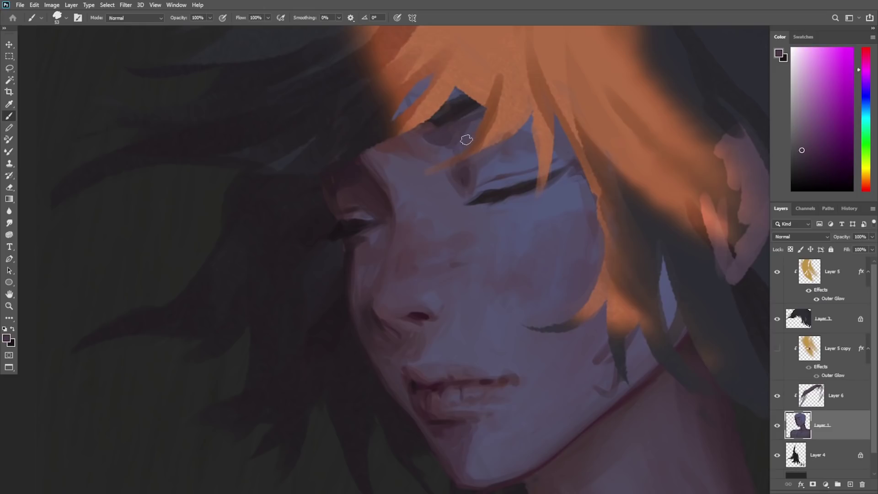
left_click(441, 131, "alt")
left_click_drag(432, 148, 458, 140)
left_click(429, 151, "alt")
left_click(447, 155, "alt")
left_click(467, 122, "alt")
left_click(433, 139, "alt")
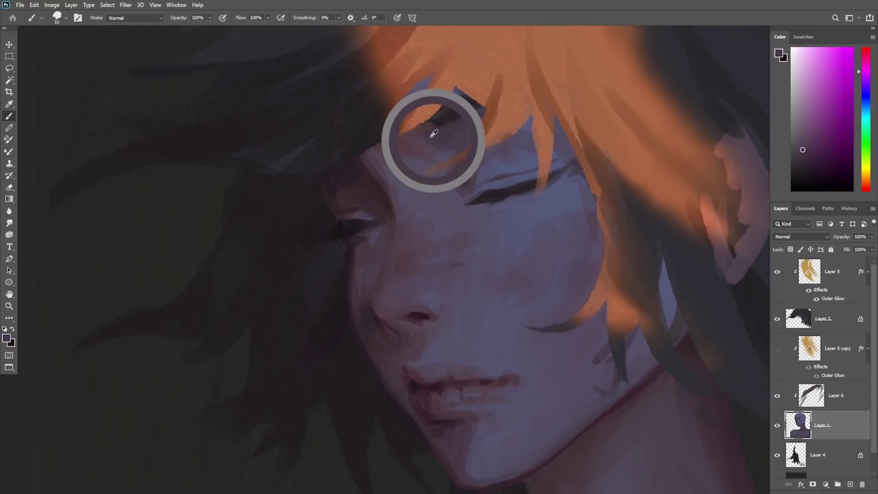
Step: Soften the lower forehead between the brows with sampled violet and muted red tones
left_click(408, 146, "alt")
left_click(387, 150, "alt")
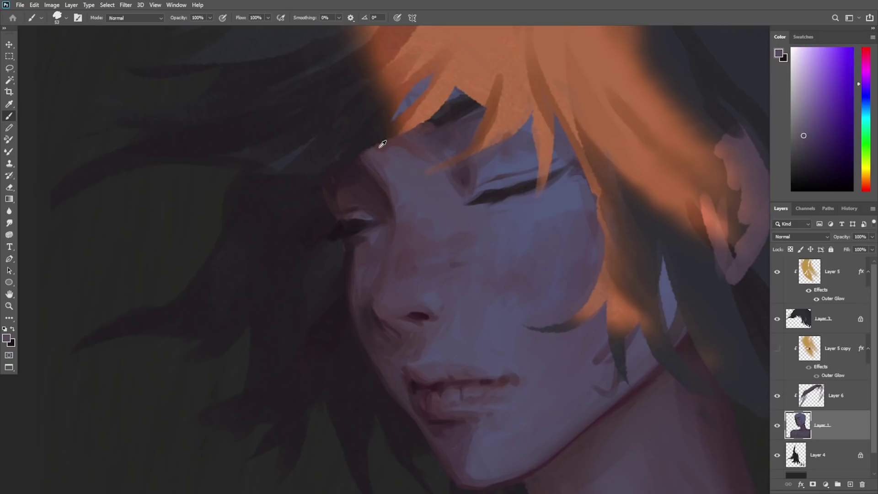
left_click(380, 152, "alt")
left_click(415, 154, "alt")
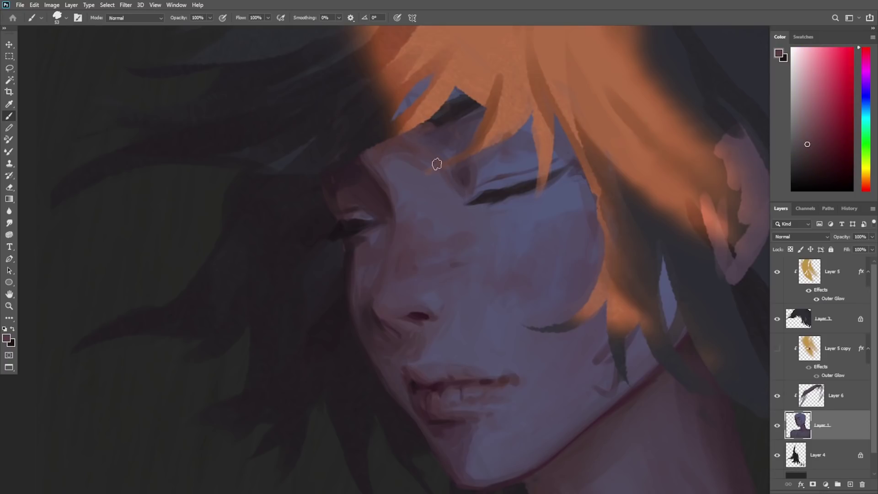
left_click(421, 158, "alt")
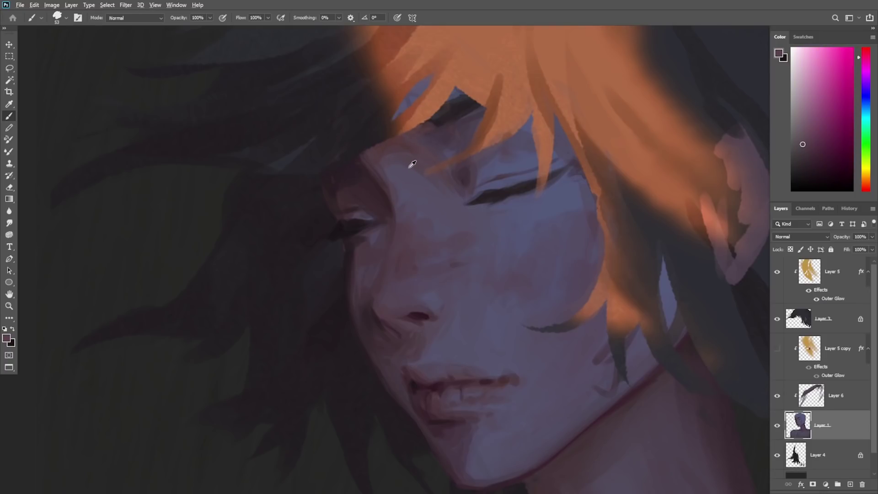
Step: Blend the upper nose bridge into the far brow ridge with sampled blue-violet and purple
left_click(390, 165, "alt")
left_click(412, 171, "alt")
left_click(394, 186, "alt")
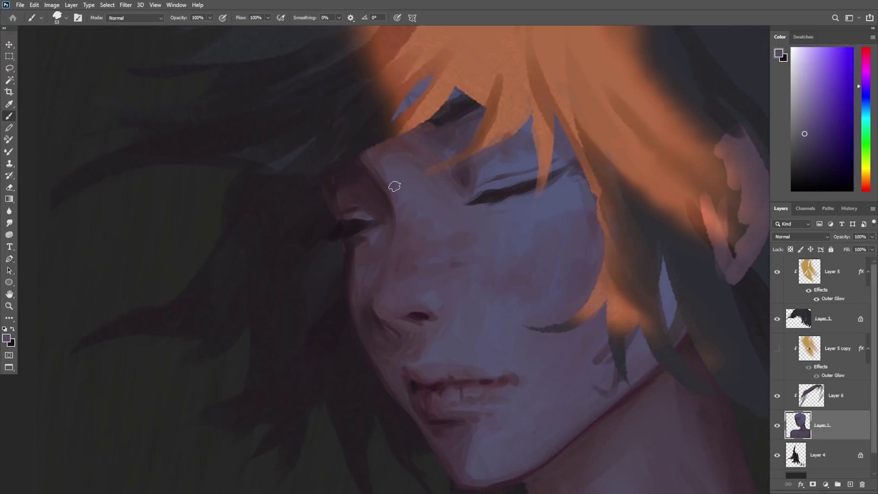
left_click(380, 154, "alt")
left_click(378, 167, "alt")
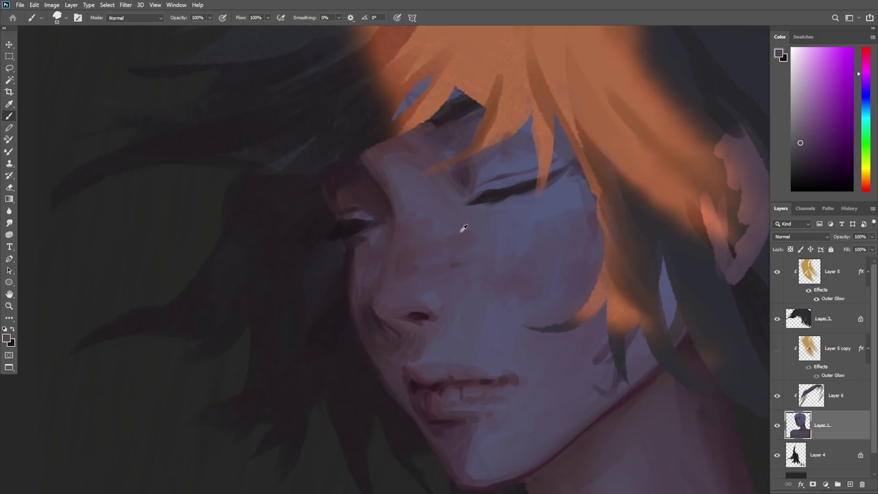
Step: Even out the side of the nose and the skin beside the nostril with sampled purple and blue-violet
left_click(401, 246, "alt")
left_click(398, 283, "alt")
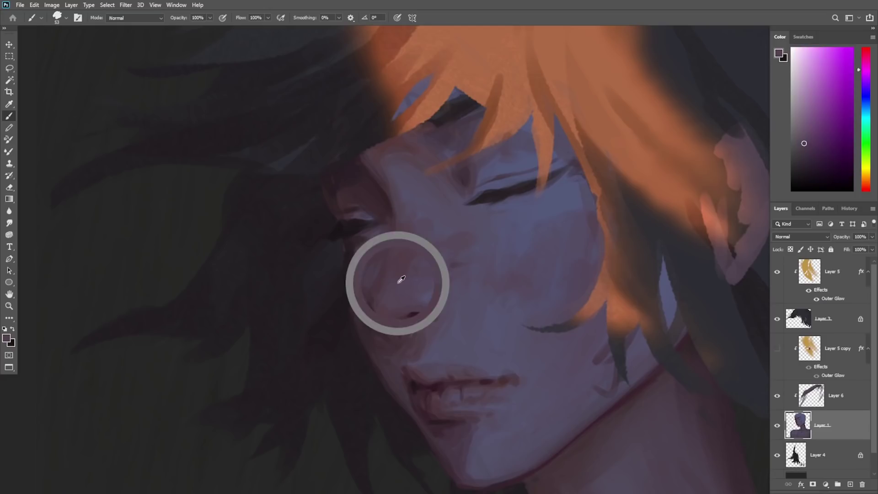
left_click(430, 333, "alt")
left_click(438, 332, "alt")
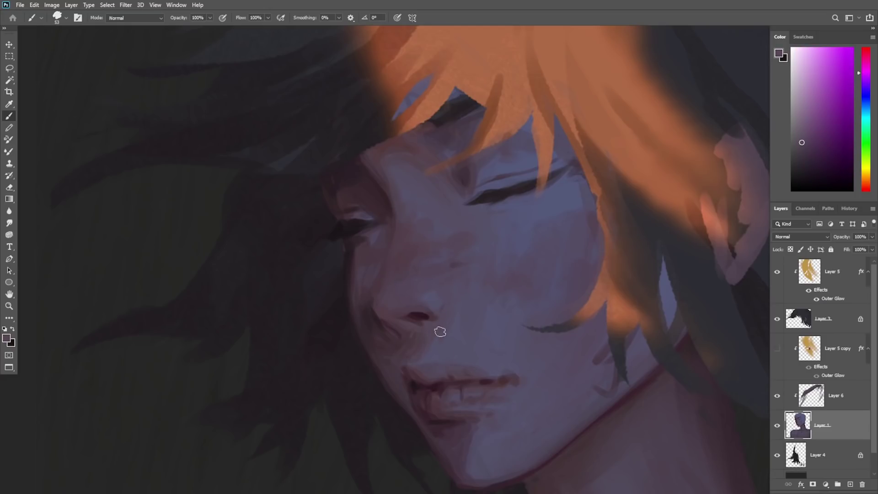
left_click(455, 306, "alt")
left_click(449, 334, "alt")
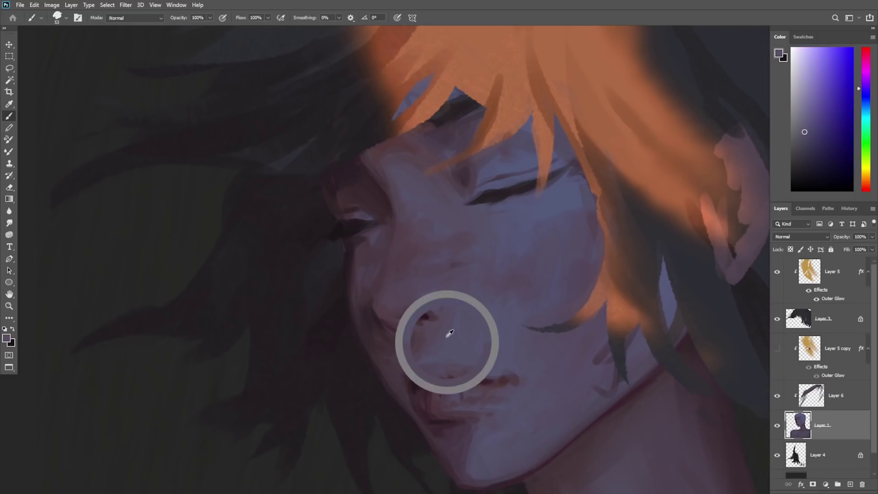
left_click(513, 303, "alt")
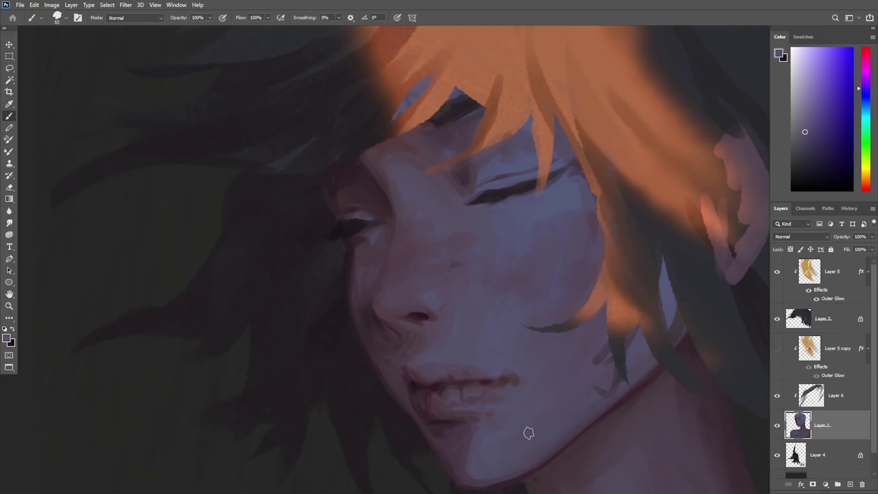
Step: Smooth the light-to-shadow transition on the chin with sampled violet and blue-violet tones
left_click(477, 427, "alt")
left_click(471, 473, "alt")
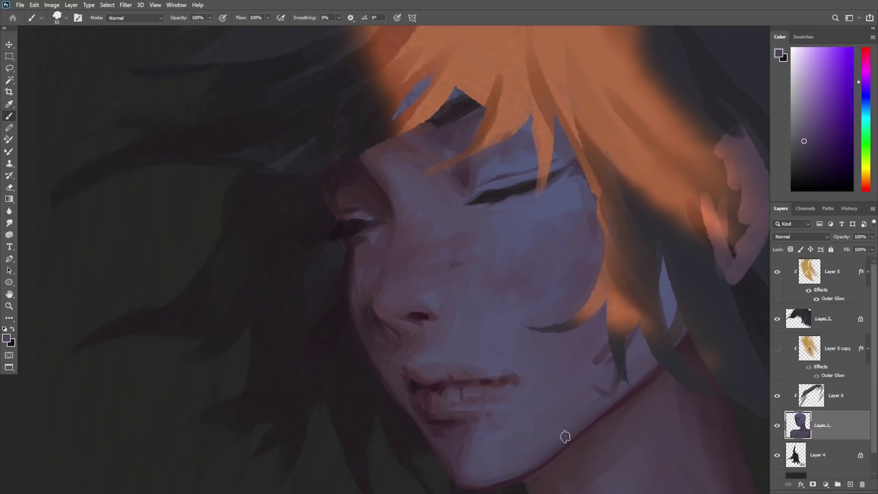
left_click(464, 444, "alt")
left_click(488, 444, "alt")
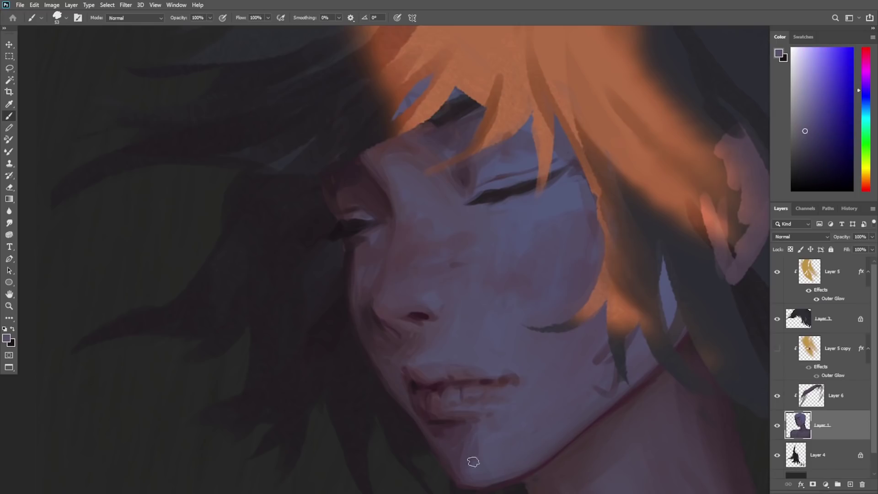
key("alt+space")
left_click(467, 467, "alt")
left_click(486, 441, "alt")
Step: Soften the skin above the upper lip and around the near mouth corner with sampled skin tones
left_click(457, 368, "alt")
left_click(504, 365, "alt")
left_click(508, 400, "alt")
left_click(483, 419, "alt")
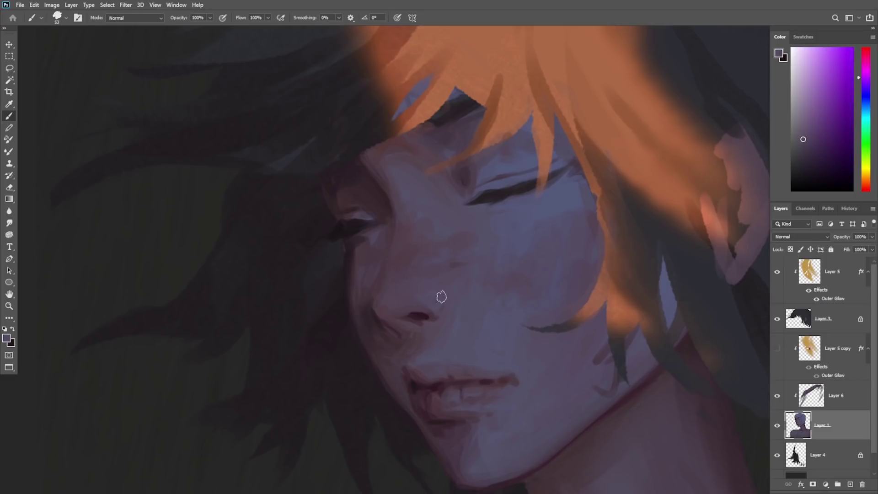
Step: Switch to the 39 px brush and reshape the nostril opening with sampled dark reds and purples
left_click(420, 302, "alt")
right_click(457, 238)
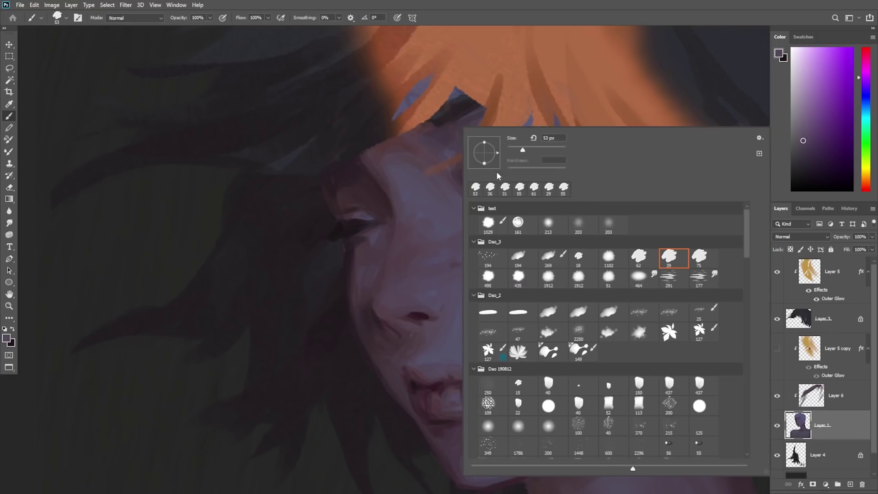
left_click(411, 315, "alt")
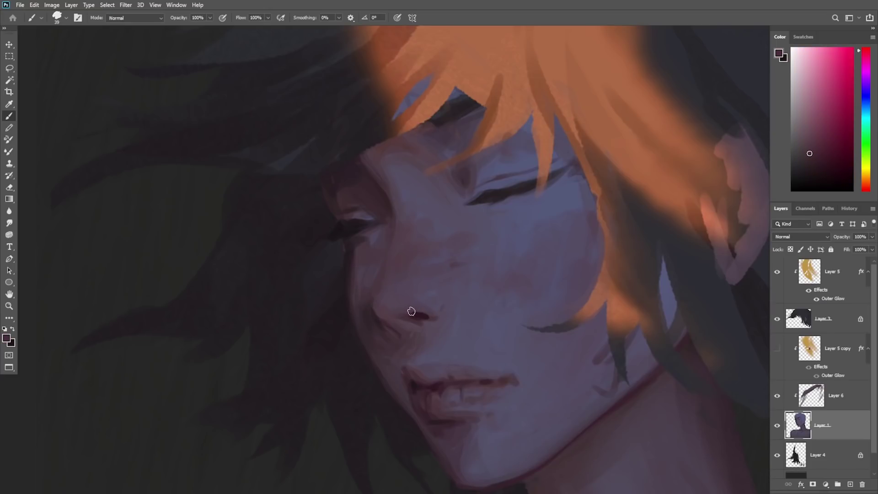
left_click(410, 310, "alt")
left_click(402, 317, "alt")
left_click(408, 315, "alt")
left_click(452, 315, "alt")
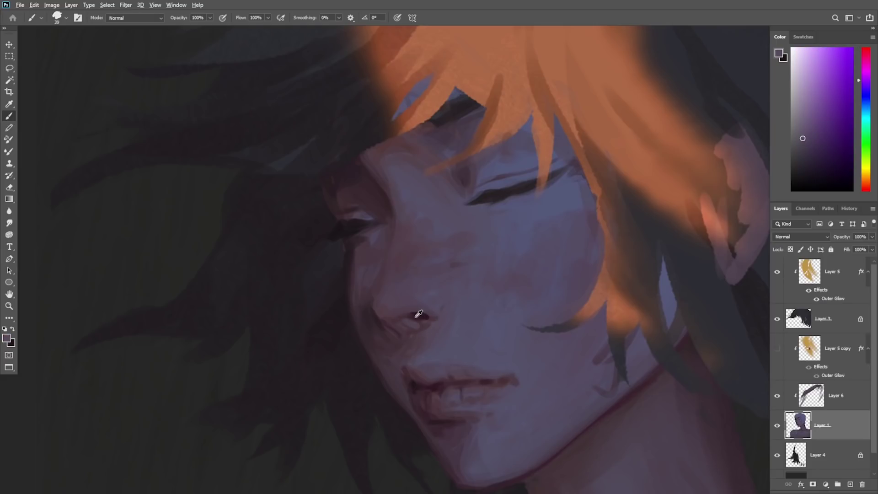
left_click(414, 313, "alt")
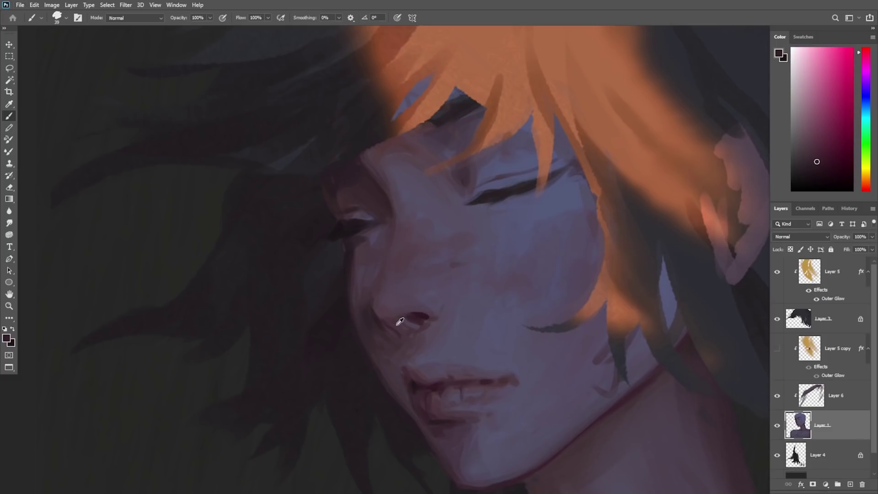
Step: Refine the nostril's lower edge and blend the nose wing into the cheek with sampled reds and violets
left_click(423, 311, "alt")
left_click(413, 313, "alt")
left_click(417, 325, "alt")
left_click(439, 321, "alt")
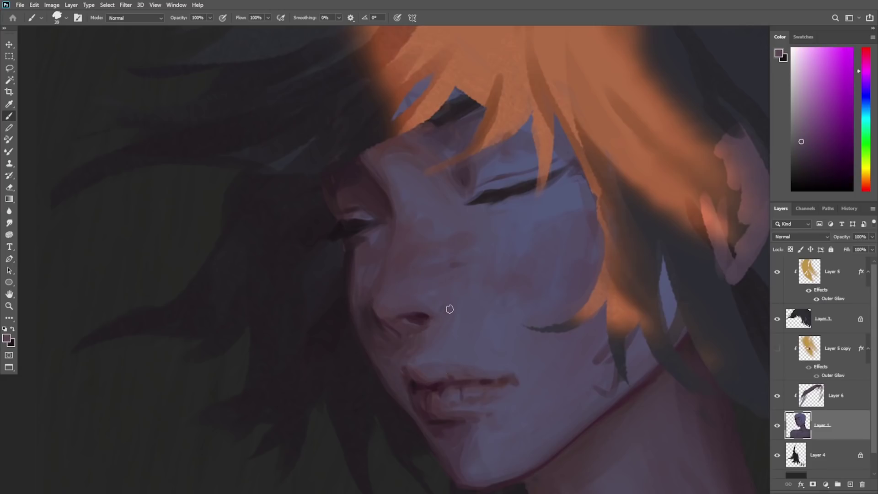
left_click(415, 329, "alt")
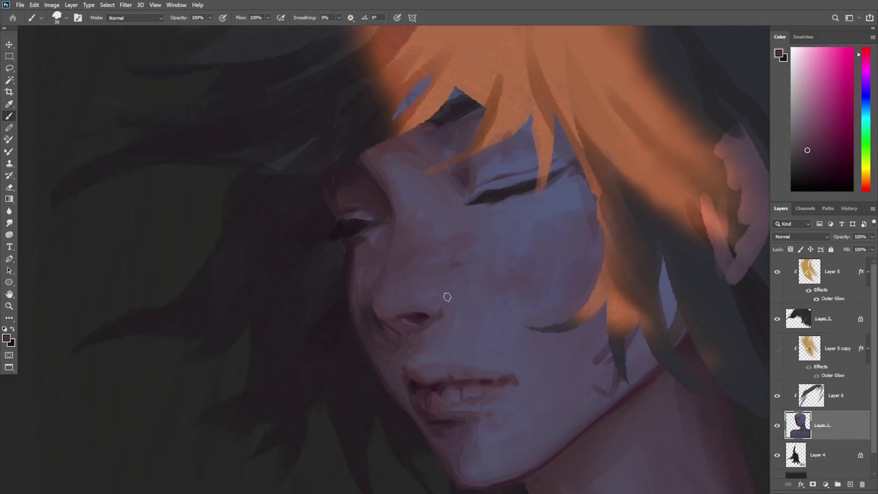
left_click(423, 322, "alt")
left_click(449, 298, "alt")
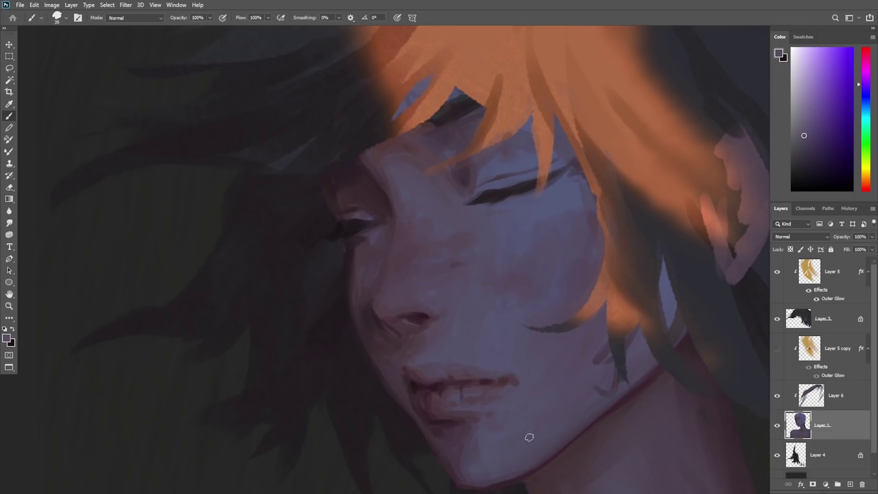
Step: Repaint the far cheek's outer contour below the eye with sampled dark purples
left_click(492, 423, "alt")
left_click(544, 407)
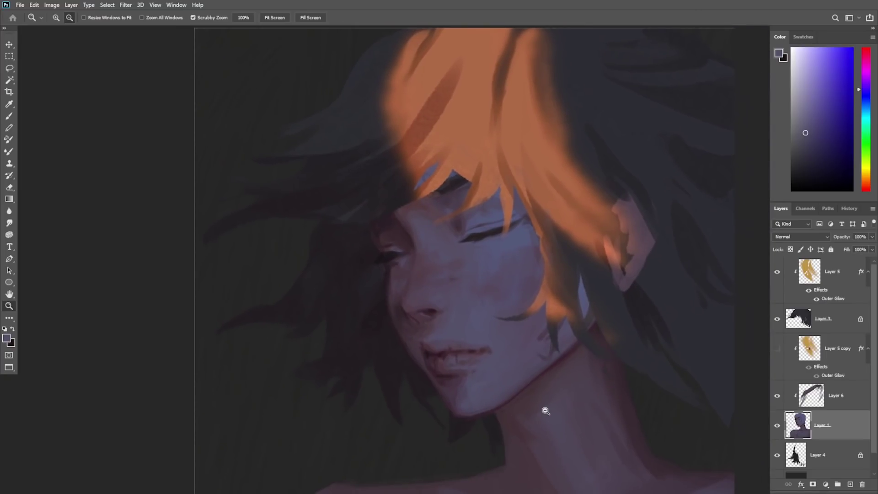
left_click(602, 290)
left_click(364, 242)
key("b")
left_click(374, 273, "alt")
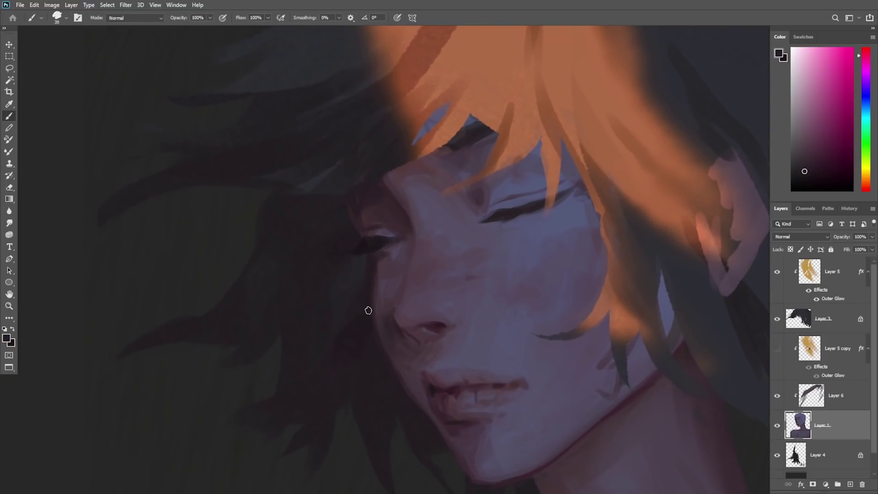
left_click(379, 277, "alt")
left_click_drag(376, 262, 379, 294)
left_click(367, 259, "alt")
left_click(360, 224, "alt")
left_click(370, 272, "alt")
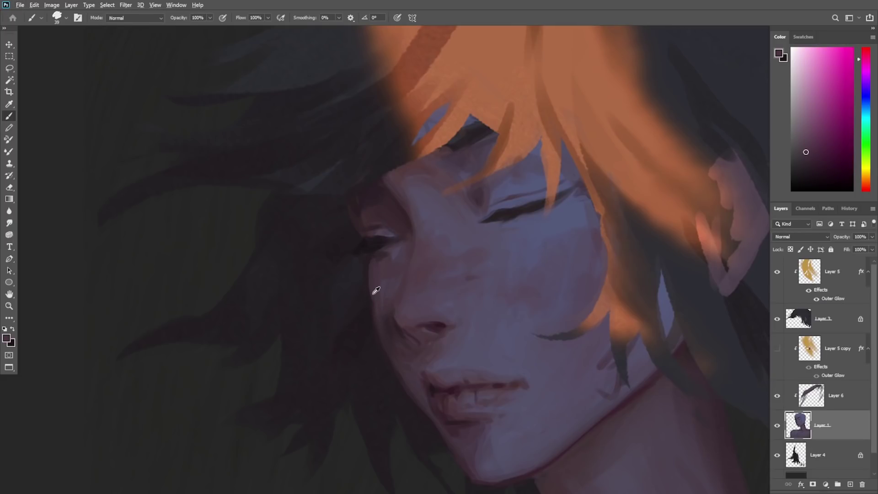
Step: Extend the far cheek slightly outward and smooth its edge against the dark hair
left_click(373, 293, "alt")
left_click(364, 261, "alt")
left_click(371, 265, "alt")
left_click(368, 284, "alt")
left_click(371, 262, "alt")
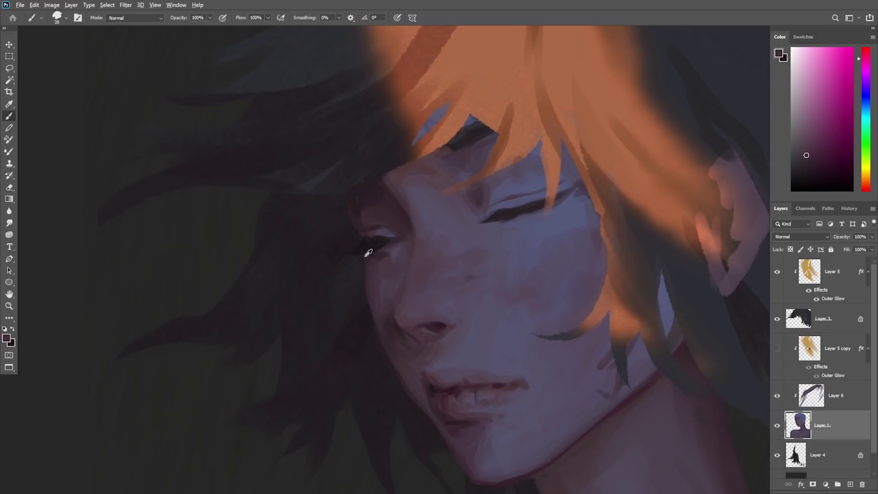
Step: Refine the far eye socket's outer edge against the hair with sampled near-black reds
left_click(365, 215, "alt")
left_click_drag(358, 202, 361, 227)
left_click(355, 196, "alt")
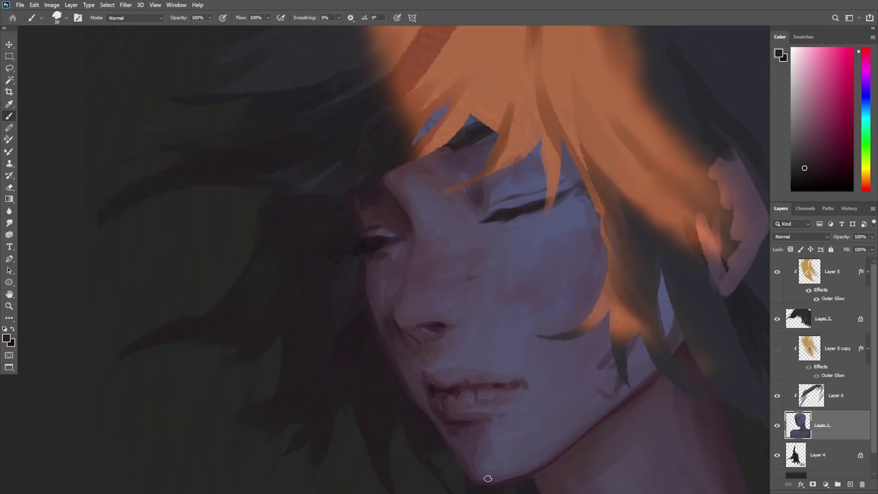
left_click(367, 257, "alt")
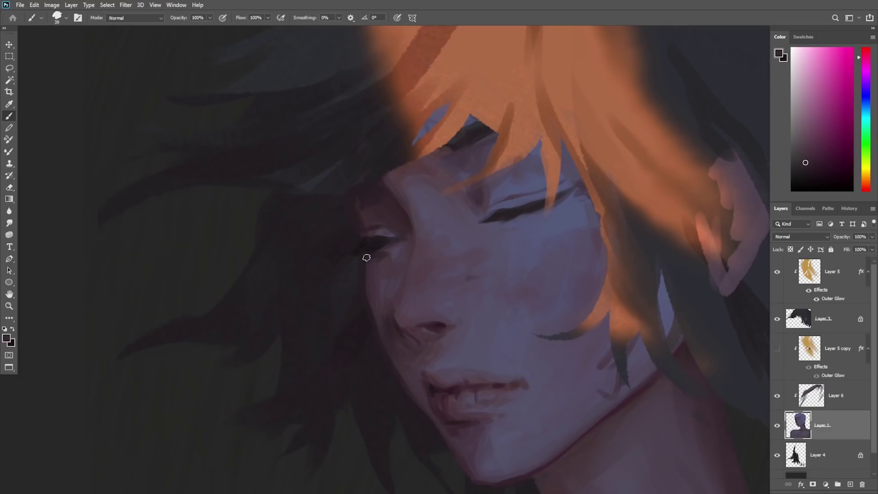
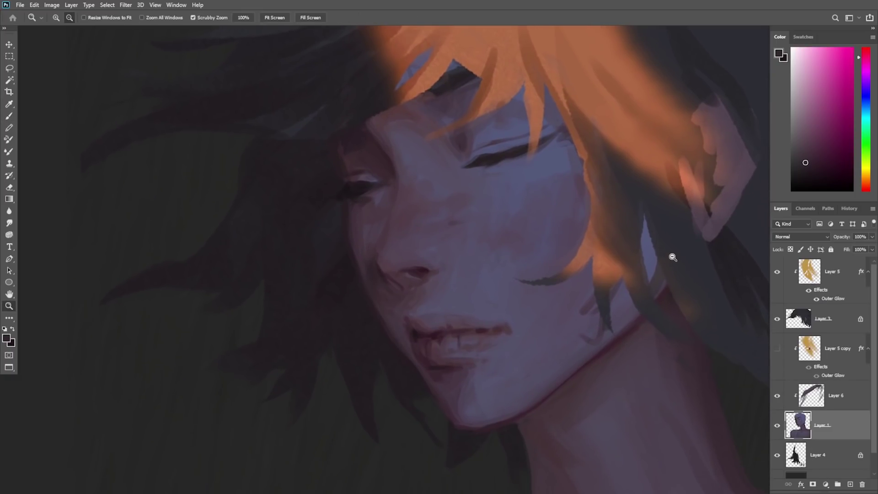
Step: Blend the near eye's inner corner and upper eyelid with sampled blue-violet and dark purple
left_click(471, 141, "alt")
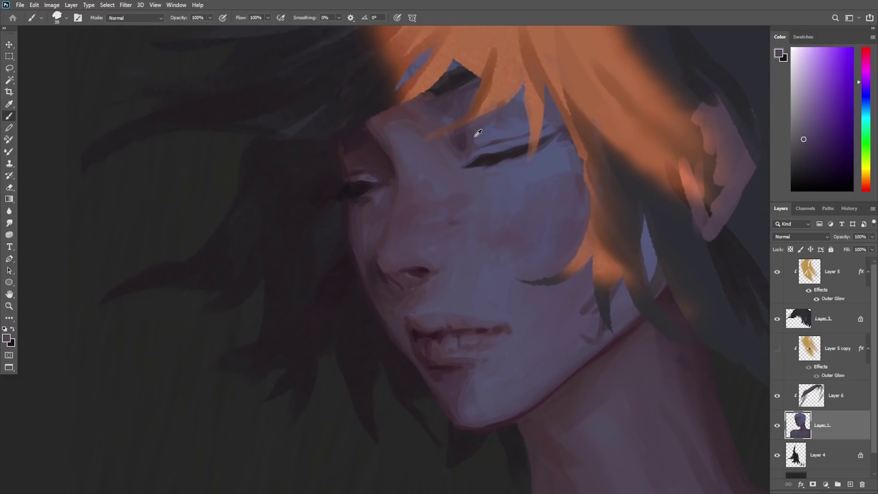
left_click(500, 129, "alt")
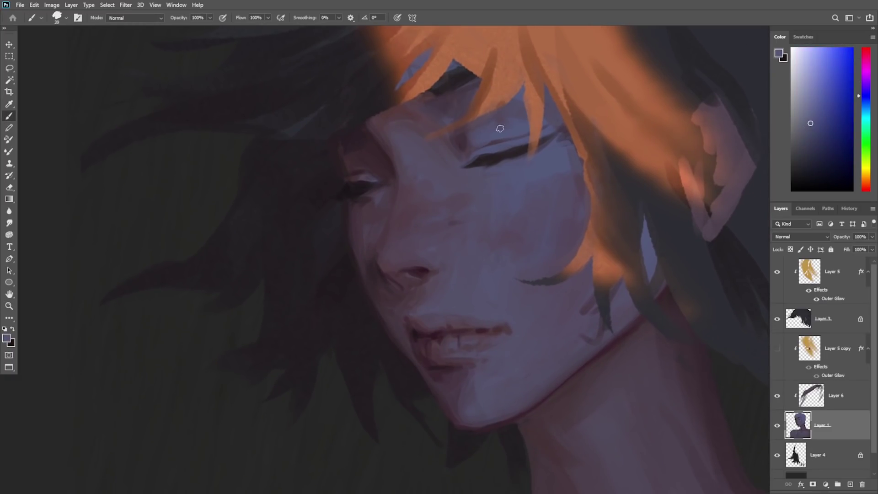
left_click(466, 144, "alt")
left_click(467, 152, "alt")
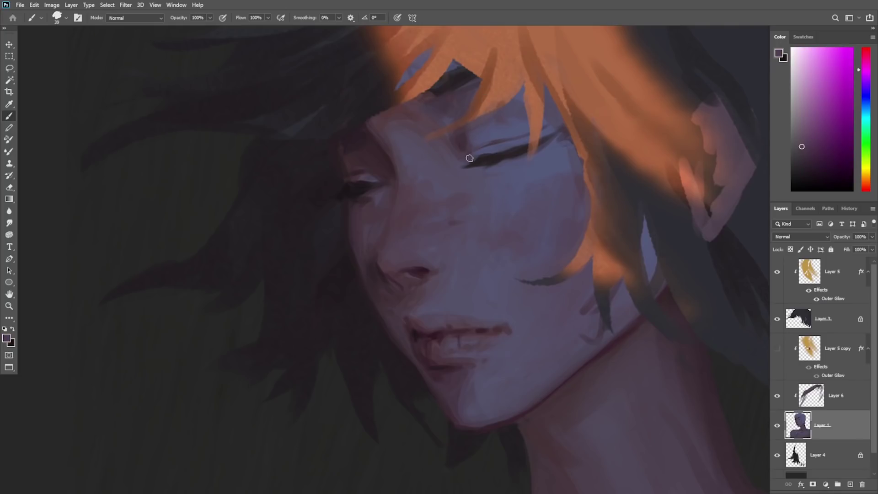
left_click(468, 156, "alt")
left_click(445, 143, "alt")
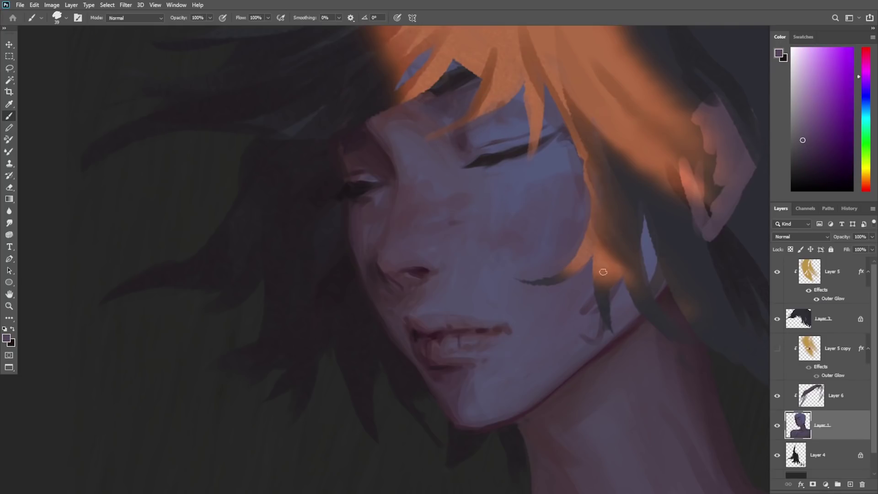
Step: Model the nose tip and bridge with sampled blue-violet and muted purple tones
left_click(448, 229, "alt")
left_click(471, 247, "alt")
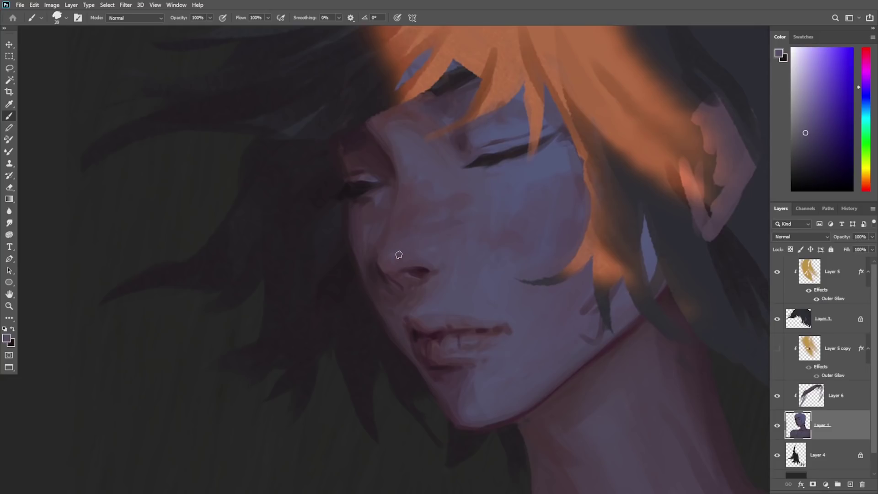
left_click(397, 255)
left_click(402, 240, "alt")
left_click(402, 255, "alt")
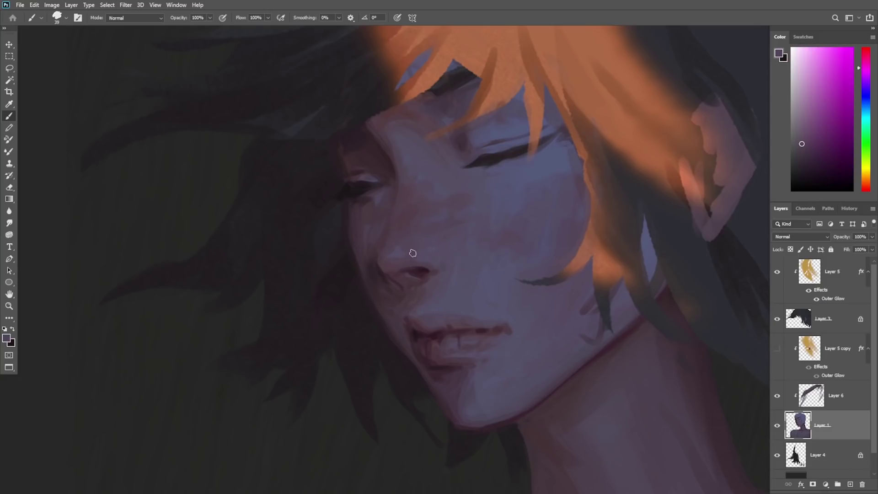
left_click(420, 170, "alt")
left_click(428, 183, "alt")
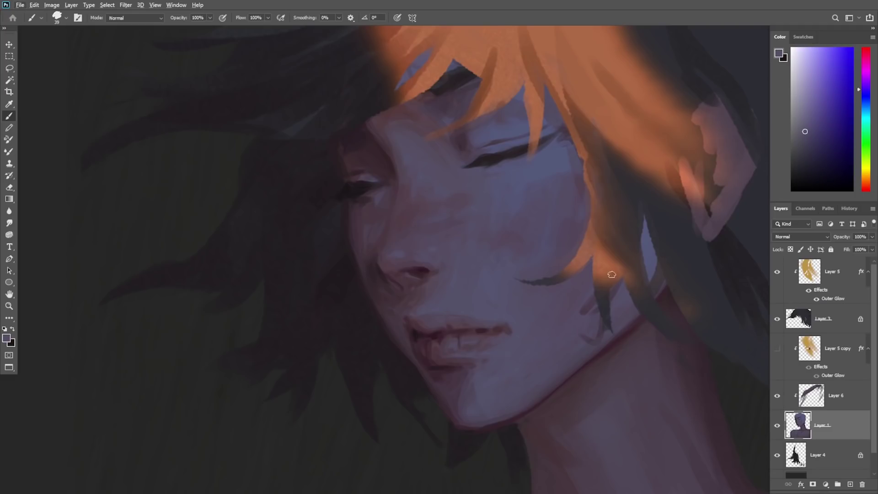
Step: Smooth the cheek skin beside the nose with sampled blue-violet tones
left_click(478, 248, "alt")
left_click(492, 254, "alt")
left_click(513, 240, "alt")
left_click(503, 267, "alt")
key("z")
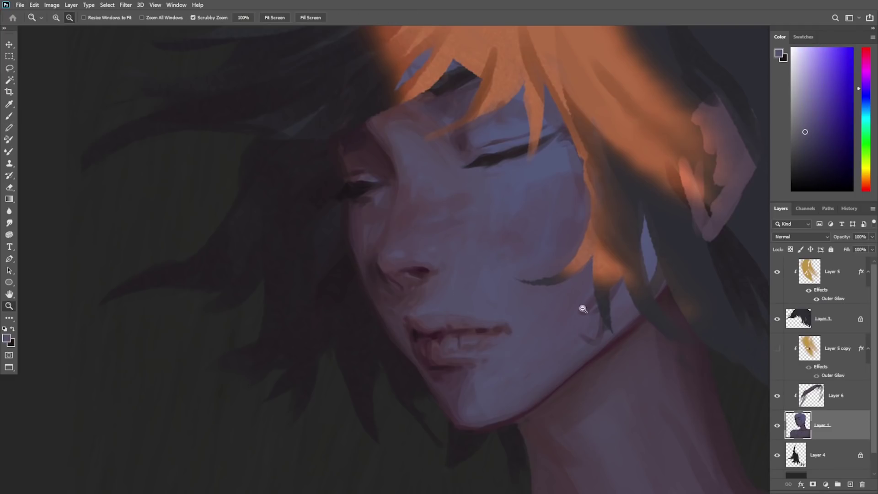
Step: Choose the 200 px speckle brush with a sampled dark plum and enlarge it to 480 px on a new clipped layer
key("b")
right_click(545, 221)
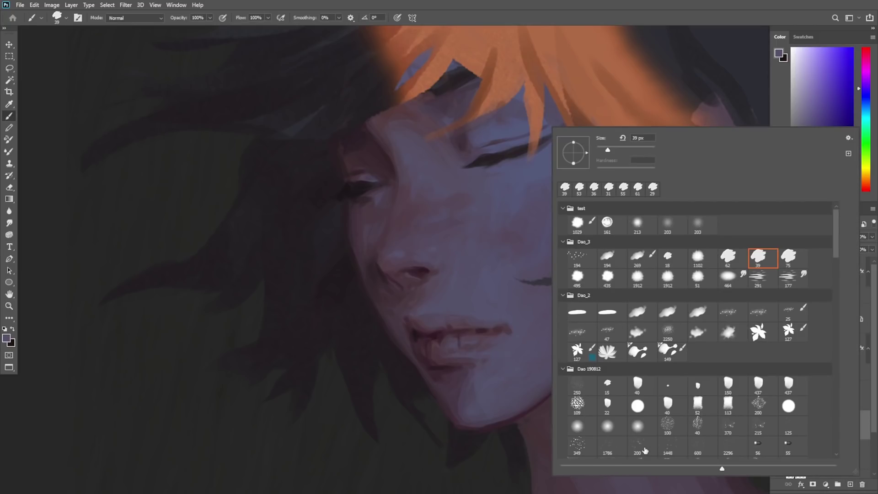
left_click(645, 451)
left_click(367, 221, "alt")
right_click(552, 192)
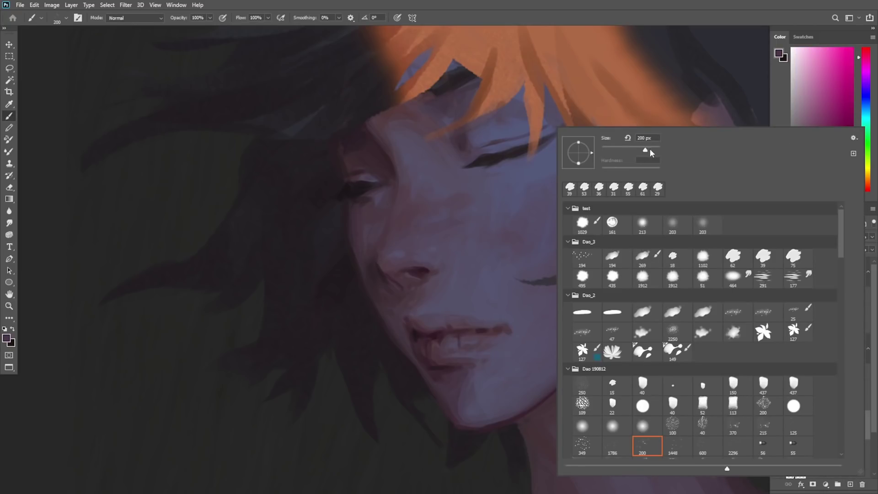
left_click(649, 150)
key("Return")
key("ctrl+z")
right_click(551, 180)
left_click(653, 150)
key("Return")
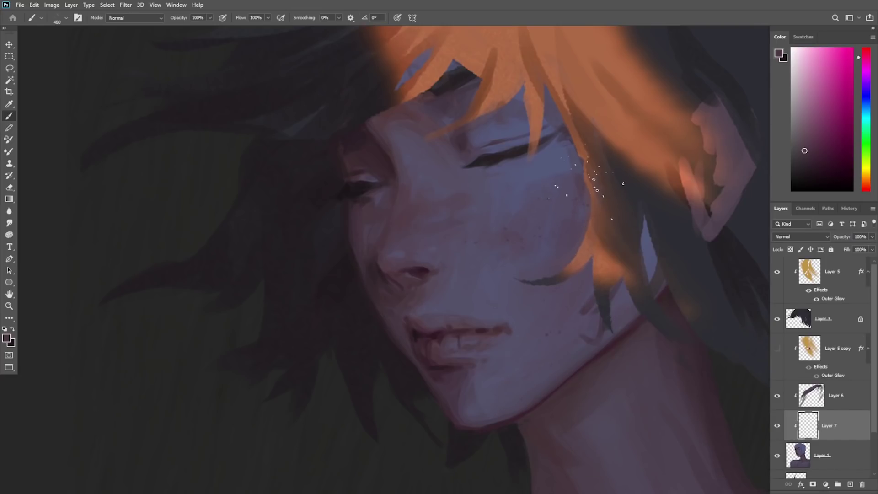
Step: Scatter freckles over the face and neck with the speckle brush at 1102 px and clean up the excess
right_click(586, 183)
left_click_drag(670, 149, 679, 149)
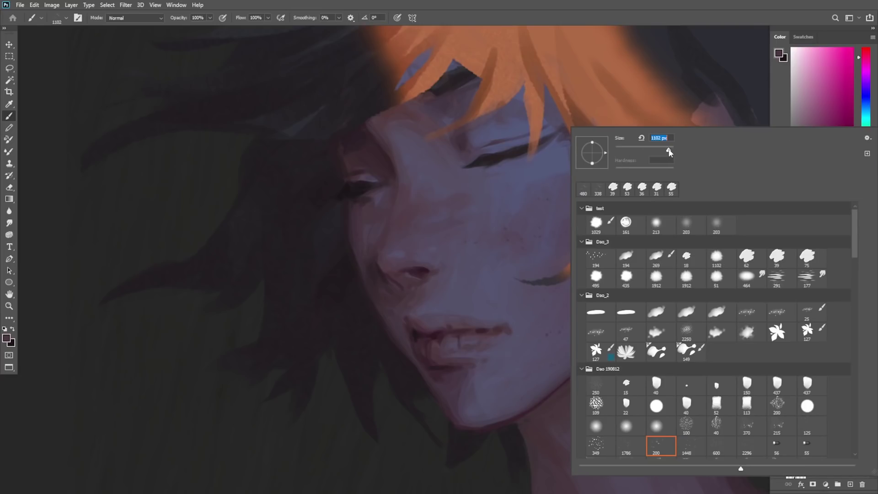
key("Return")
left_click(371, 226)
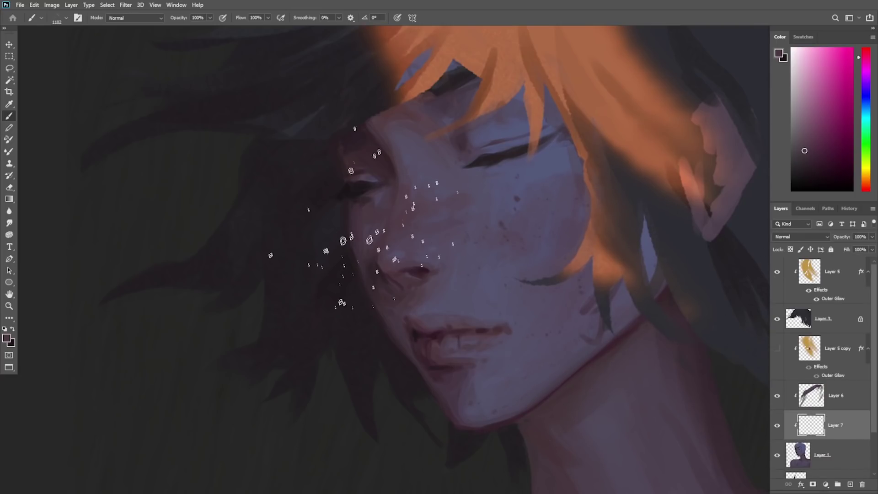
left_click(471, 172)
left_click(466, 430)
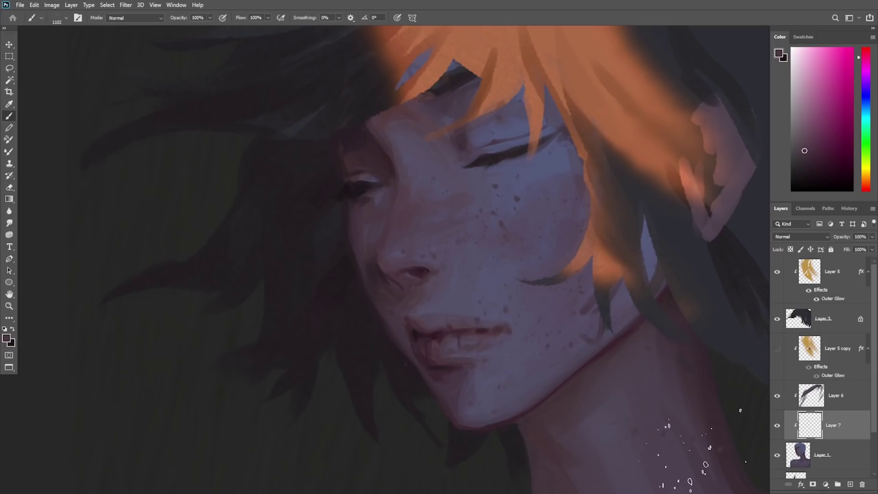
key("e")
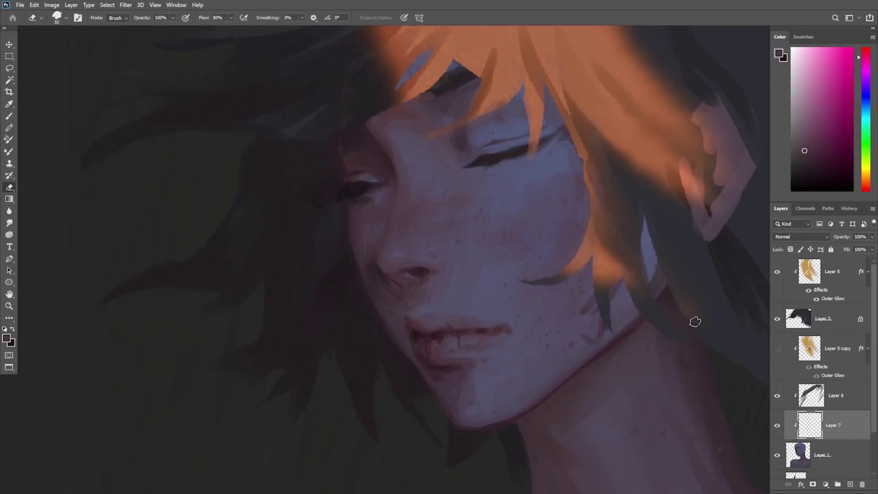
Step: Shift the freckle layer's midtones +37 toward red with Color Balance and lower its fill
key("ctrl+b")
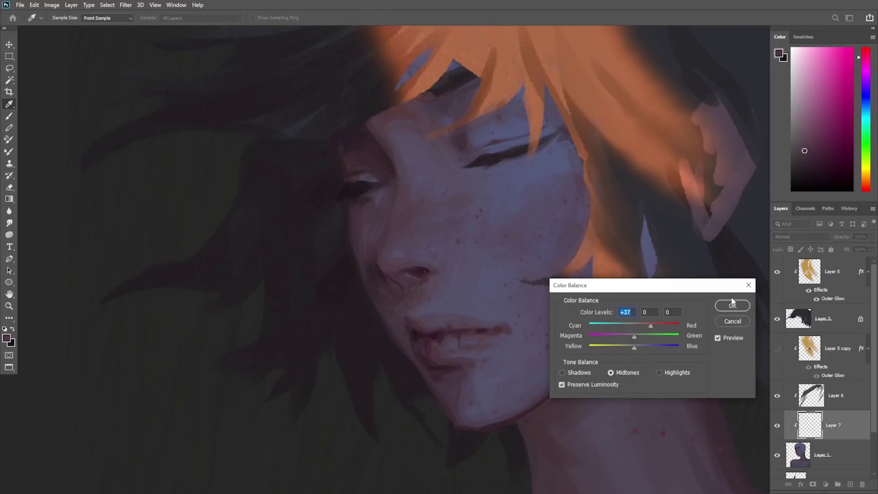
left_click(732, 305)
left_click(872, 249)
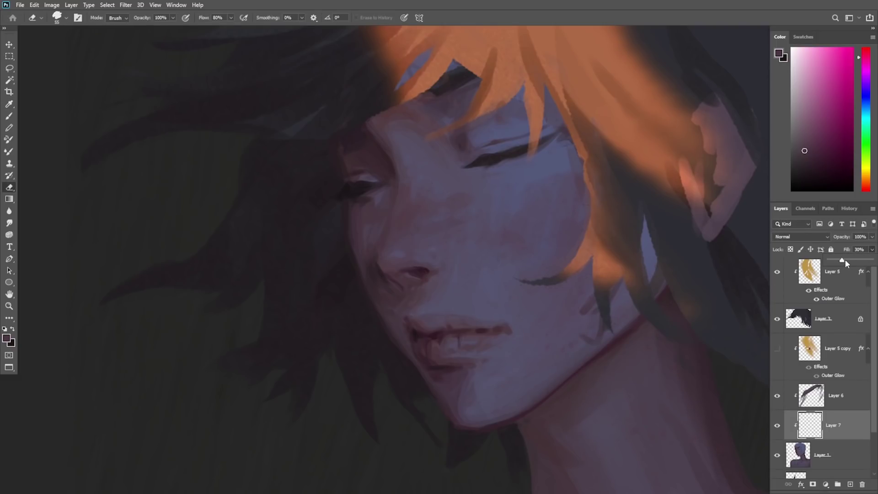
Step: On a new clipped layer above the freckles, paint dark freckles along the nose bridge and side with the textured brush at 31 px
left_click(850, 484)
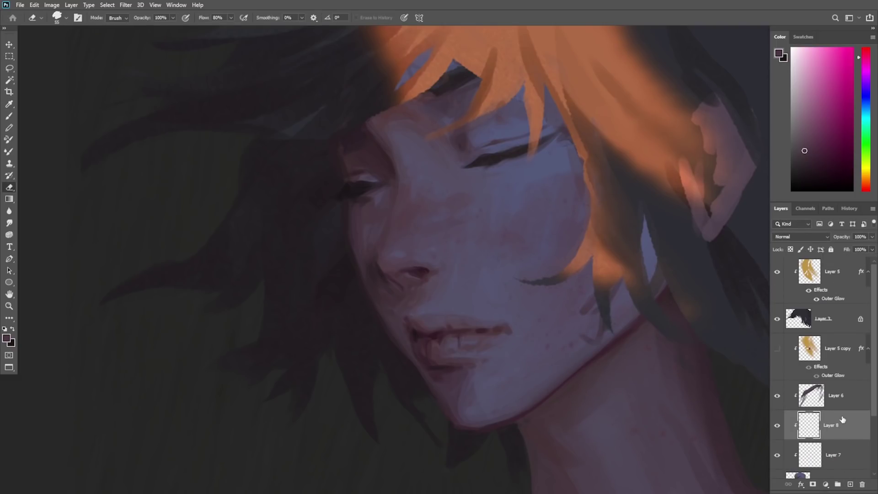
key("b")
right_click(480, 216)
left_click(718, 257)
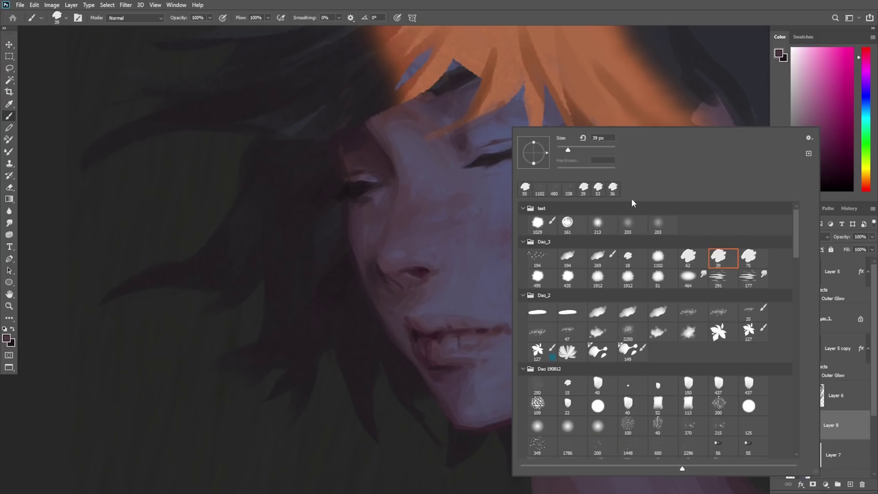
left_click(562, 149)
left_click(500, 212)
right_click(499, 211)
left_click(565, 149)
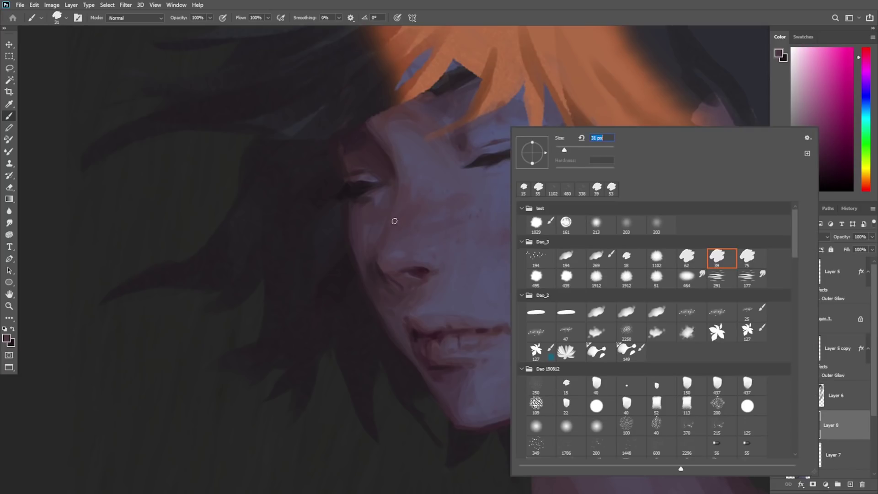
left_click(394, 220)
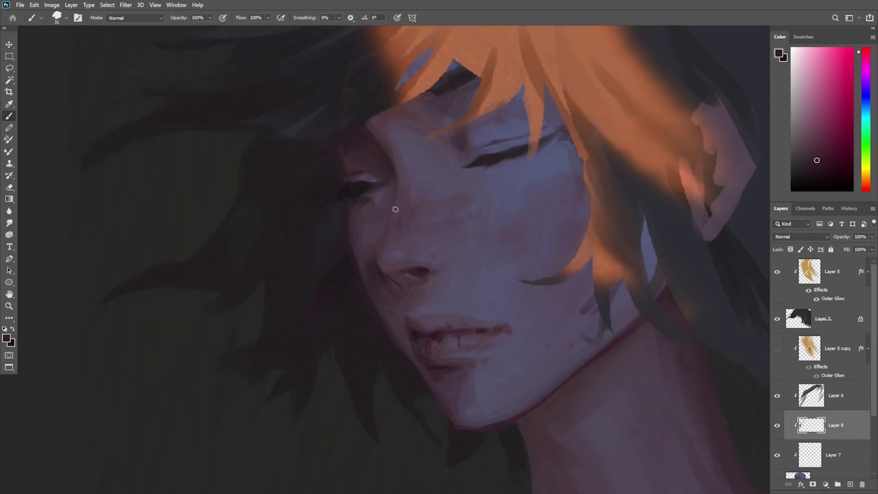
left_click_drag(395, 209, 378, 246)
left_click_drag(405, 193, 388, 258)
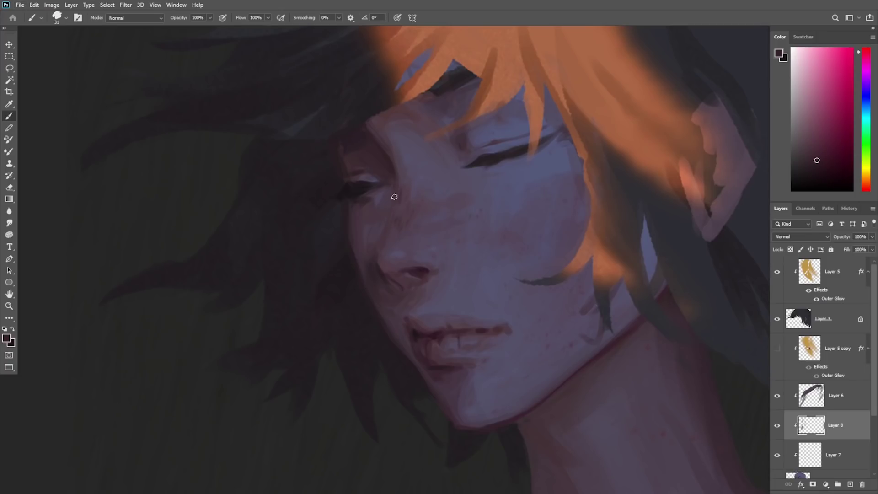
left_click_drag(394, 196, 383, 244)
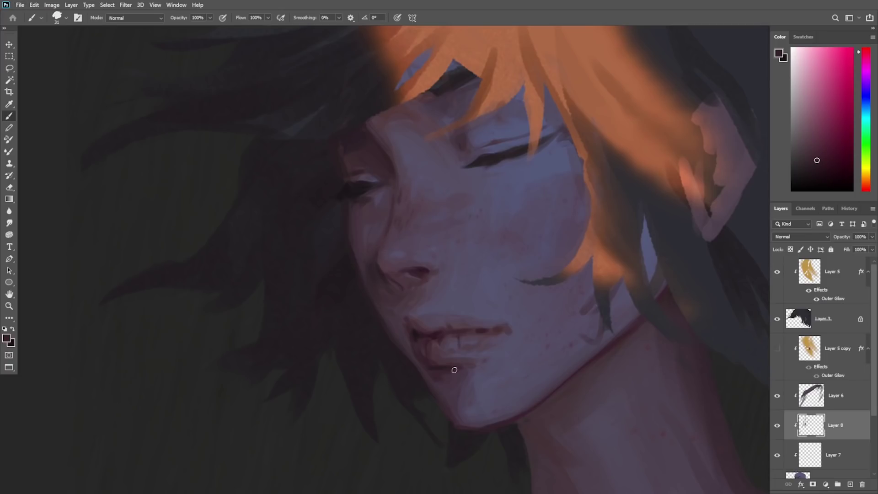
Step: Dab further freckles beside the nose and on the near cheek and jaw in sampled plum and violet tones
left_click(396, 196, "alt")
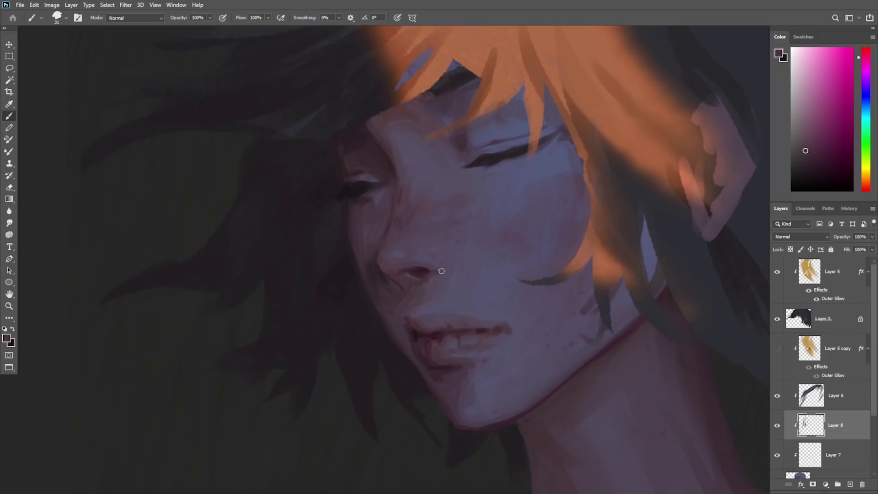
left_click(402, 187, "alt")
left_click(391, 226, "alt")
left_click(440, 245, "alt")
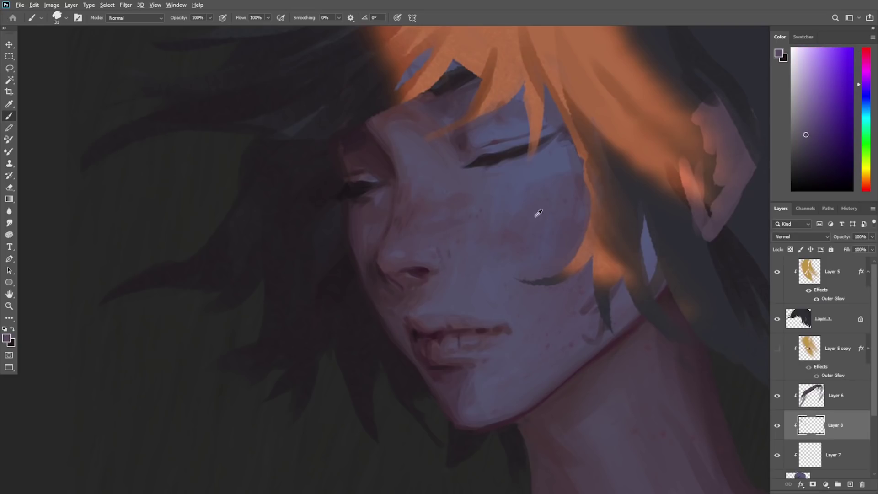
left_click(402, 208, "alt")
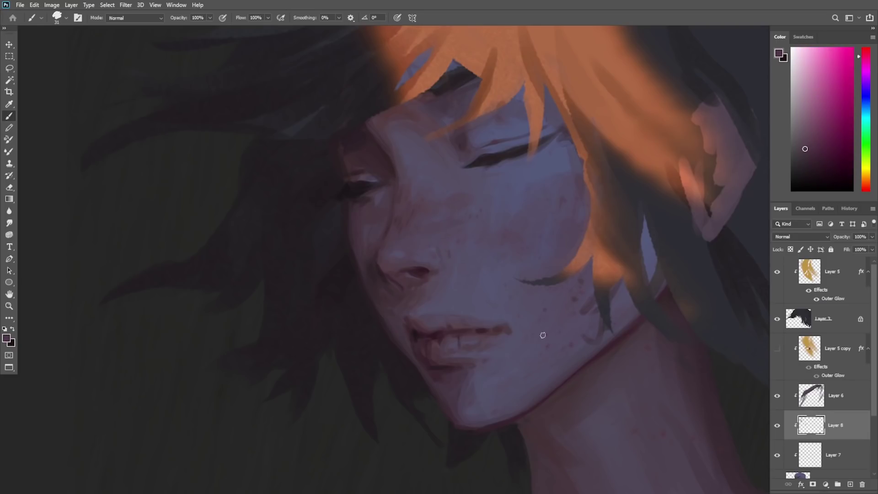
left_click(553, 345)
Step: Clean up the hand-painted freckles and merge the two freckle layers
key("e")
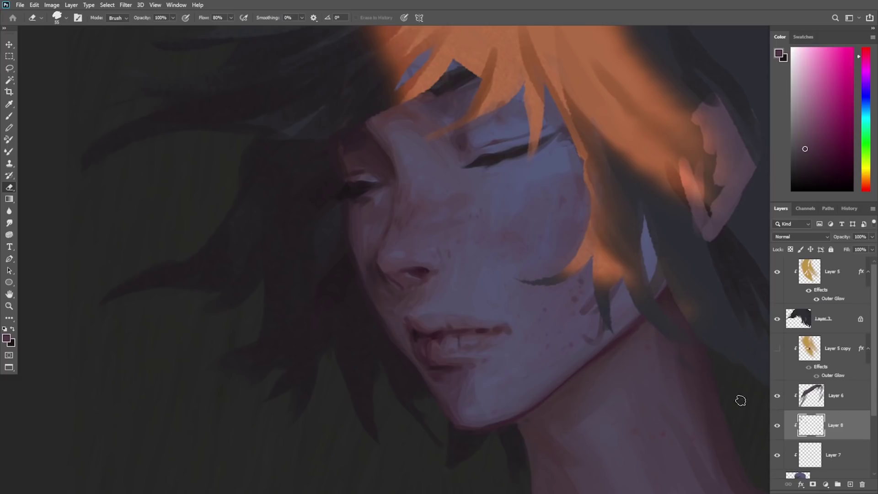
left_click(843, 458, "shift")
key("ctrl+e")
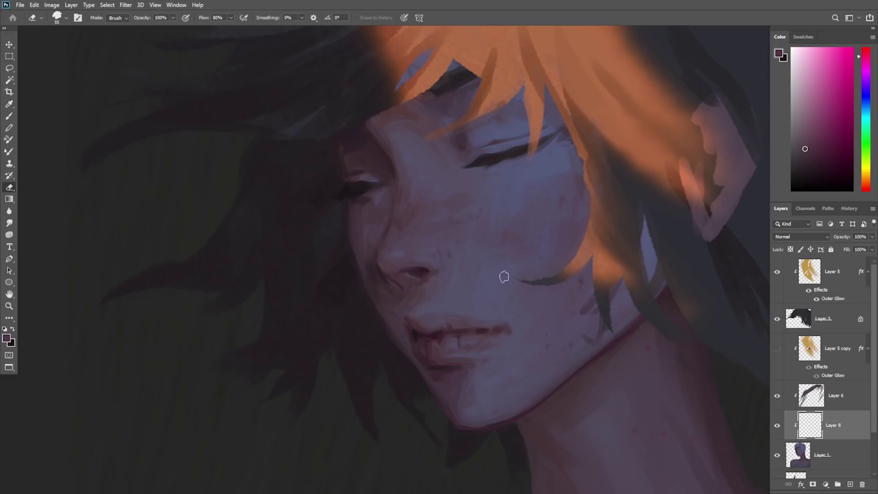
Step: Model the lower lid beneath the near eye's lash line with sampled blue-violet and muted purple
key("b")
left_click(523, 165, "alt")
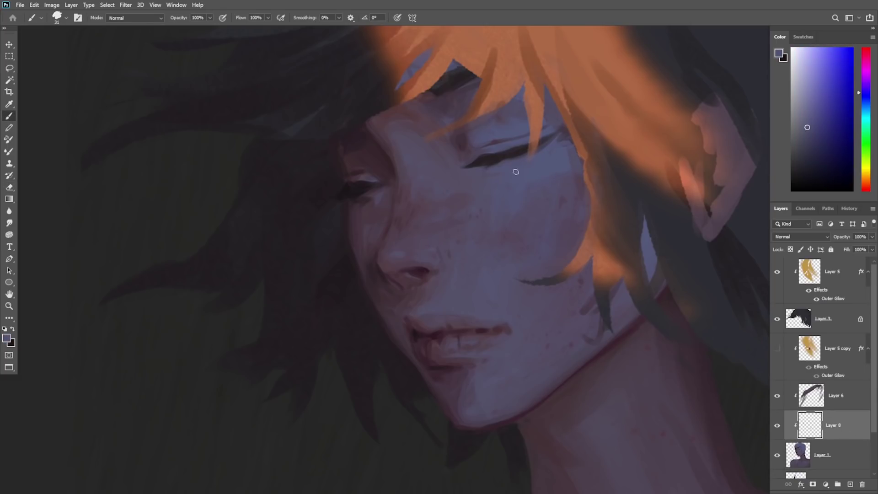
left_click(442, 192, "alt")
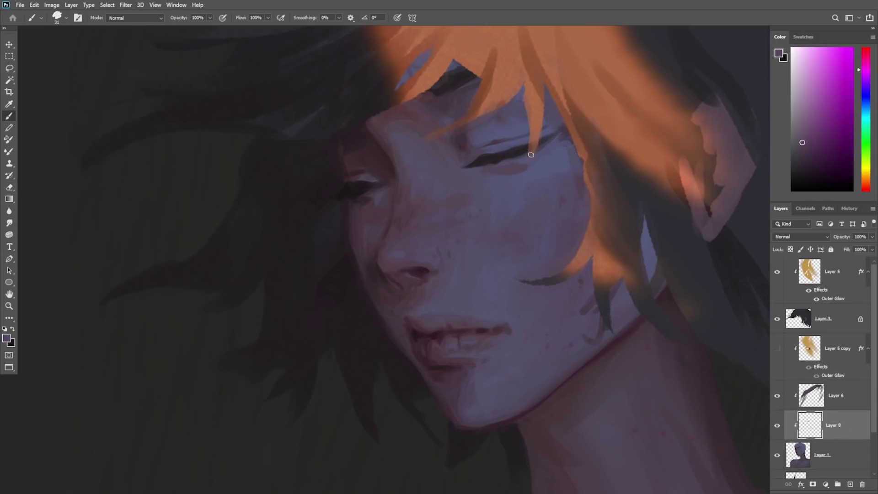
left_click(556, 141, "alt")
left_click_drag(526, 169, 497, 172)
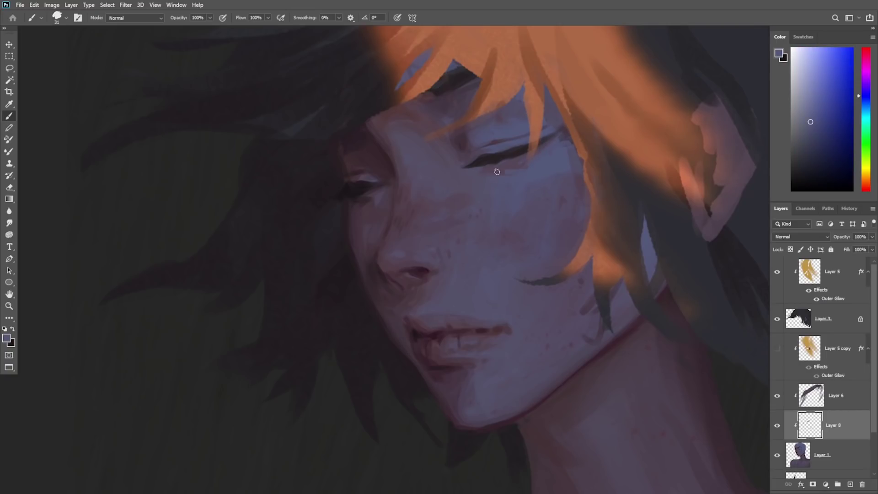
left_click(479, 171, "alt")
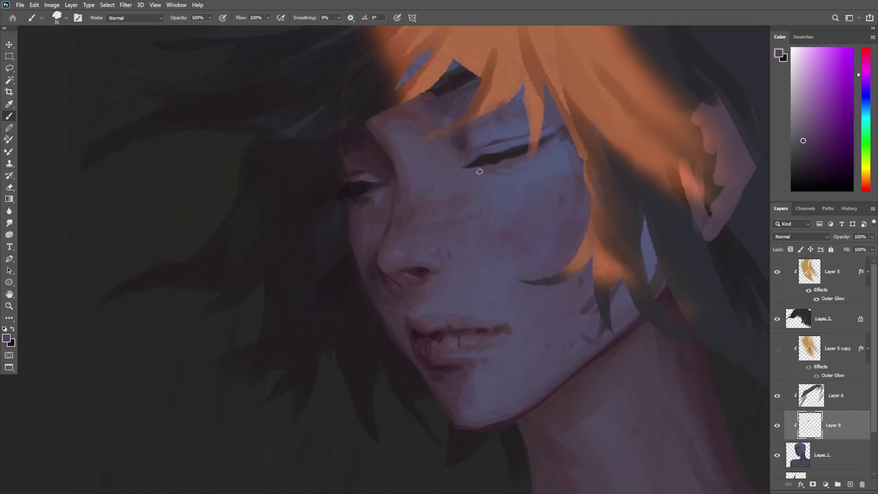
Step: Refine the near eye's lash edge and blend its upper lid and inner corner with sampled skin tones
mouse_move(484, 164)
left_mouse_down()
mouse_move(520, 154)
mouse_move(499, 162)
left_mouse_up()
key("ctrl+z")
left_click(511, 157, "alt")
left_click(487, 169, "alt")
left_click(545, 186, "alt")
left_click(491, 120, "alt")
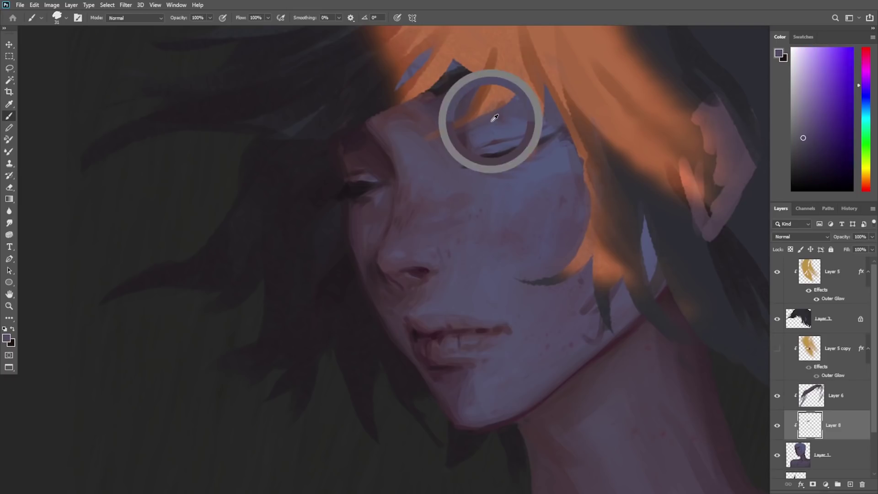
left_click(466, 144, "alt")
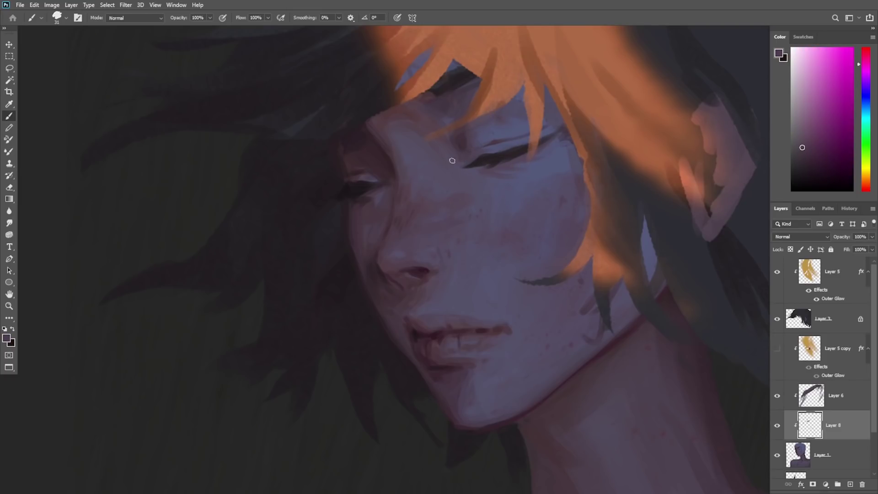
left_click(513, 119, "alt")
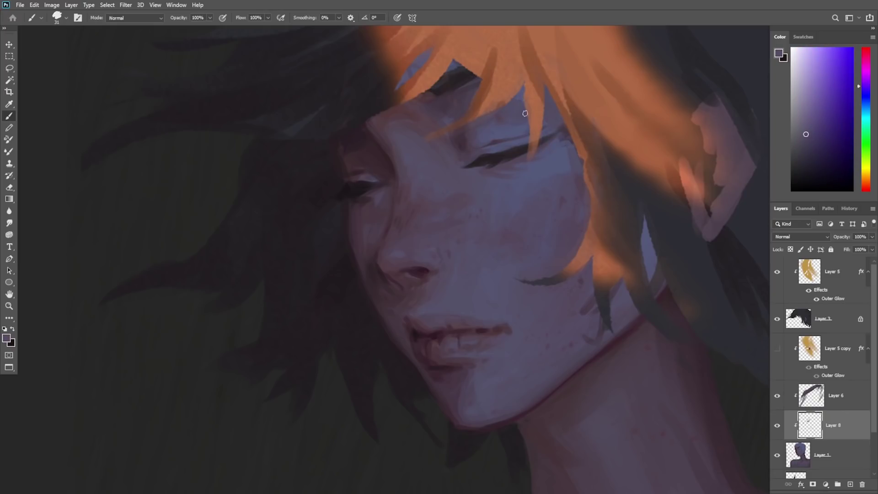
Step: Paint over the reddish line under the near jaw with sampled dark plum to deepen the neck shadow
mouse_move(613, 375)
left_mouse_down()
mouse_move(594, 375)
mouse_move(580, 336)
mouse_move(590, 350)
mouse_move(603, 350)
mouse_move(578, 313)
mouse_move(584, 305)
left_mouse_up()
right_click(601, 219)
left_click(492, 248, "alt")
left_click_drag(551, 281, 564, 247)
key("ctrl+z")
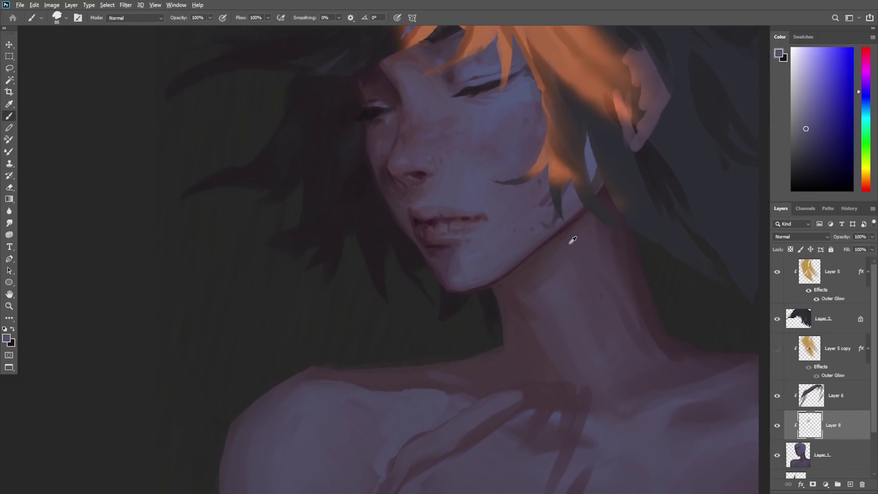
left_click(572, 237, "alt")
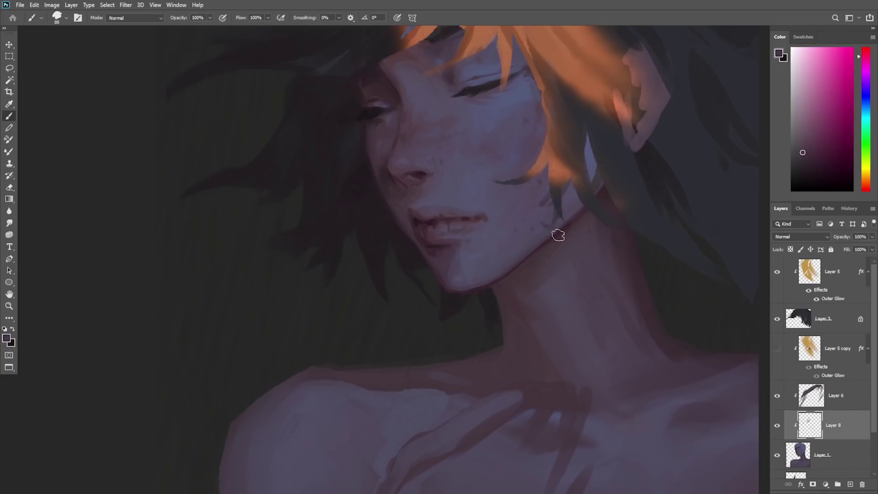
left_click(601, 195, "alt")
mouse_move(540, 260)
left_mouse_down()
mouse_move(571, 233)
mouse_move(541, 261)
left_mouse_up()
left_click(578, 242, "alt")
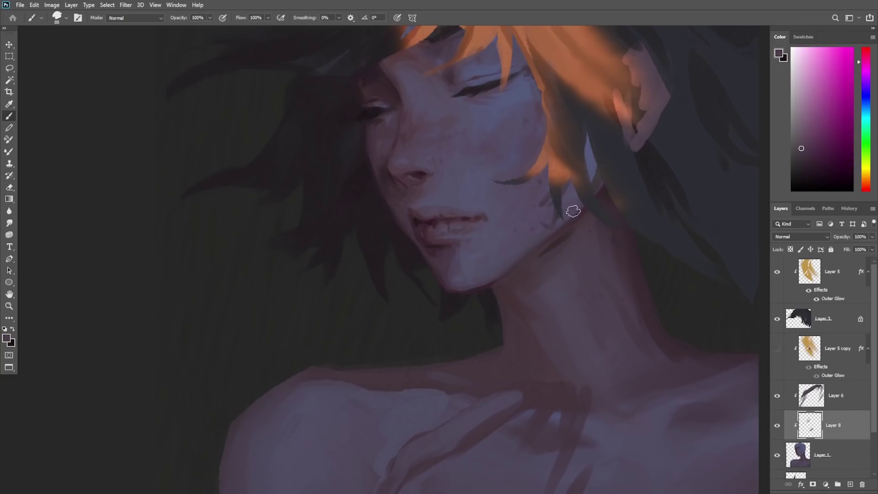
Step: Blend the shadow below the jaw into the neck with a 37 px brush and sampled dark reddish-purple tones
mouse_move(573, 211)
left_mouse_down()
mouse_move(535, 204)
mouse_move(554, 157)
left_mouse_up()
right_click(554, 157)
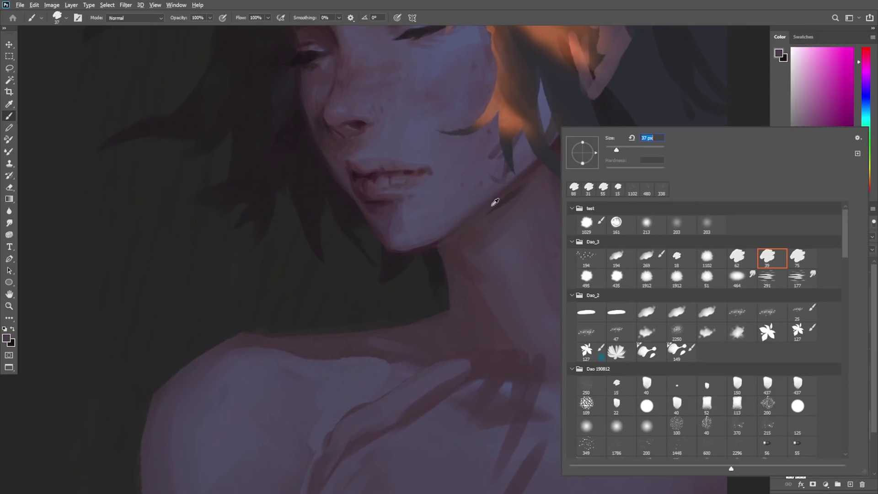
left_click(515, 182, "alt")
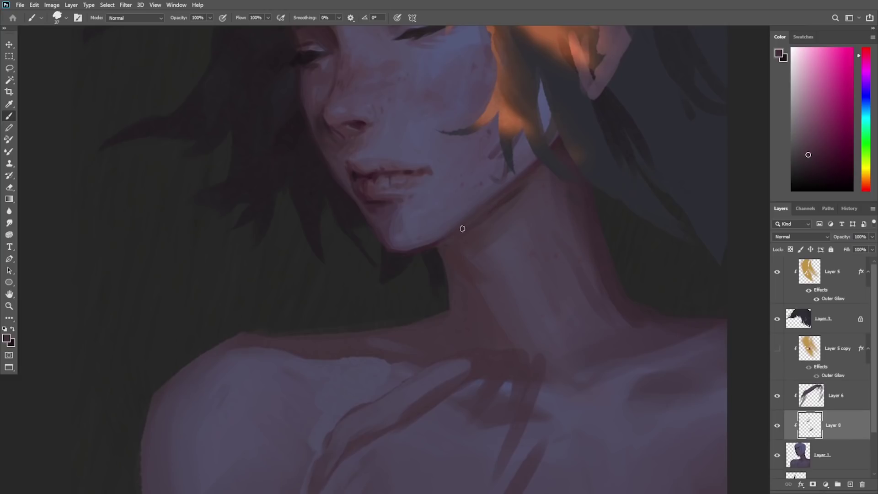
left_click(531, 182, "alt")
left_click(486, 212, "alt")
left_click(522, 207, "alt")
left_click(537, 200, "alt")
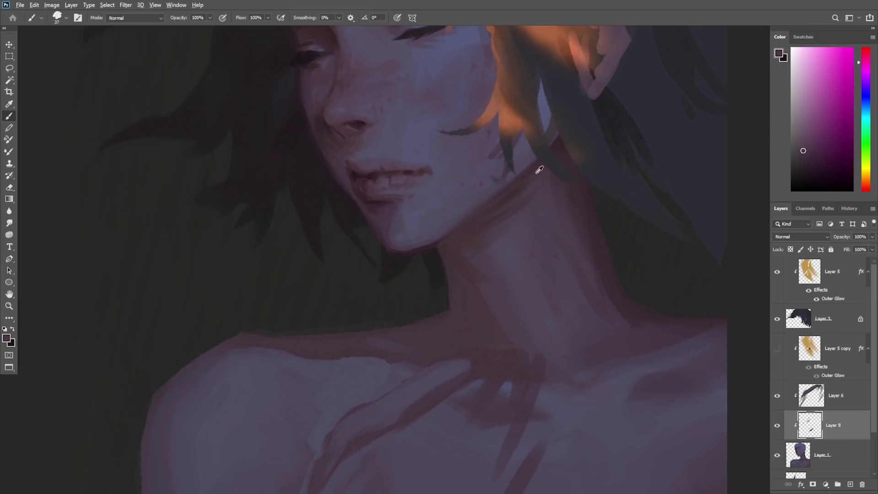
scroll(521, 196, "down", 2)
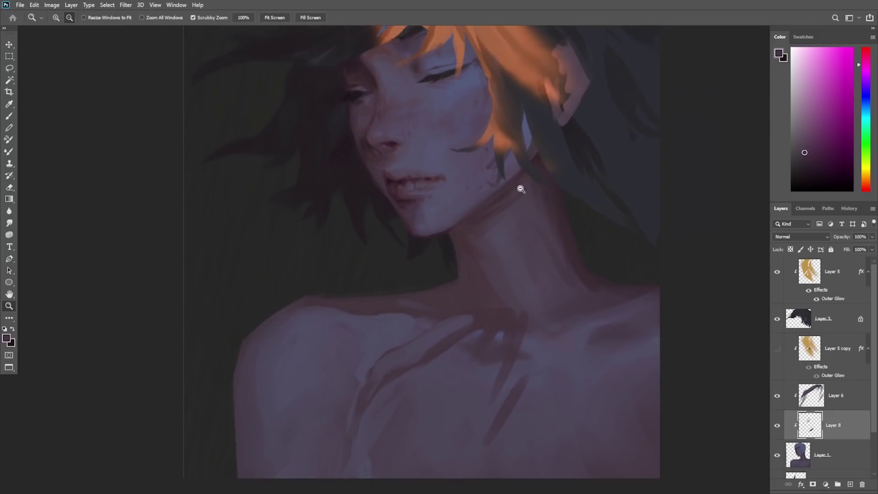
Step: Soften the shadow edge beneath the near jaw with a 61 px brush and sampled muted purple tones
right_click(542, 133)
left_click(466, 227)
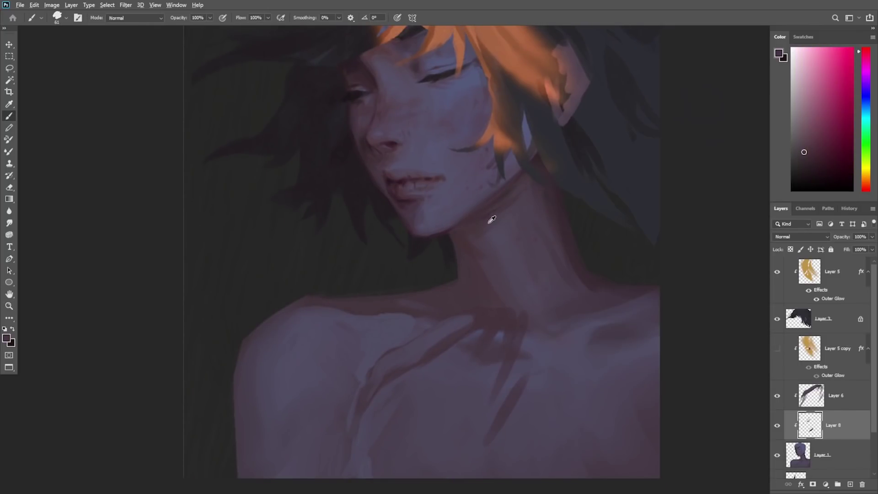
left_click(464, 236, "alt")
left_click(522, 169, "alt")
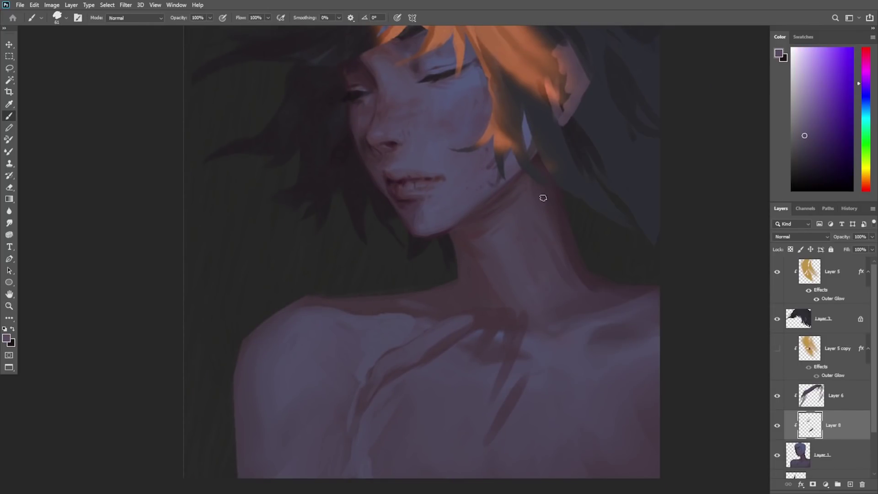
Step: Blend the lower neck down into the collarbone area with a 250 px brush and sampled purple skin tones
right_click(544, 196)
left_click(573, 384)
left_click(486, 264, "alt")
left_click_drag(486, 264, 499, 337)
left_click(516, 302, "alt")
left_click(504, 316, "alt")
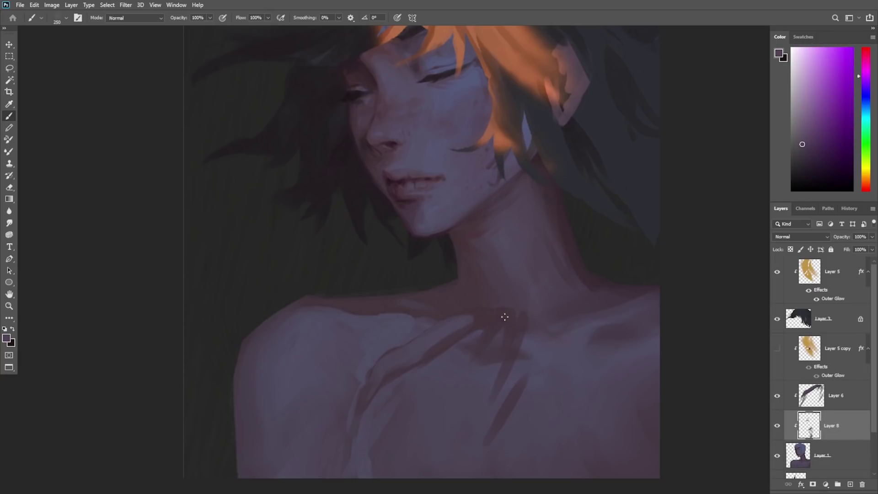
Step: Merge Layer 6 and Layer 8 down into the body layer, Layer 1
left_click(836, 398)
key("ctrl+e")
key("ctrl+e")
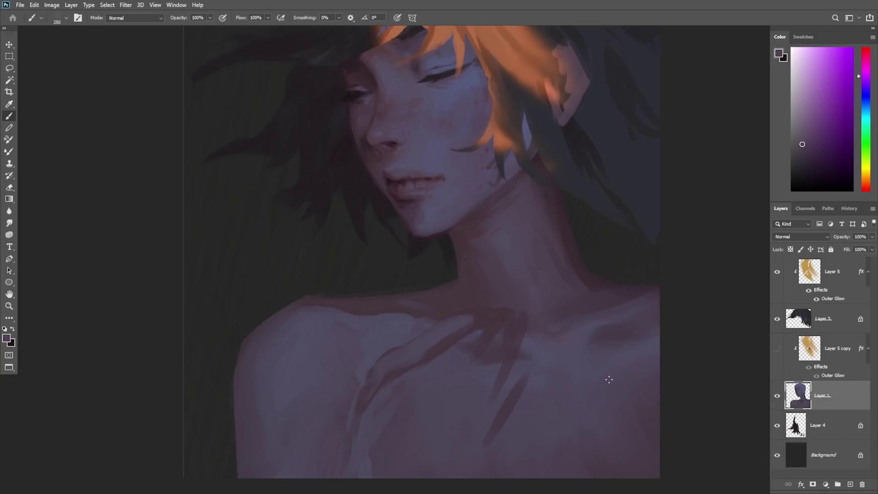
Step: Paint over the dark streaks at the base of the neck and smooth the throat with sampled muted purples
left_click_drag(492, 317, 529, 354)
key("ctrl+z")
left_click_drag(500, 316, 527, 342)
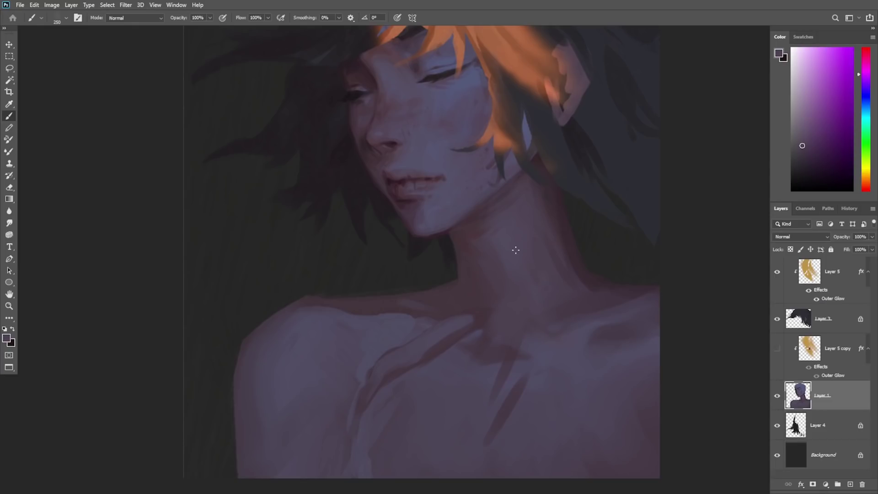
left_click(504, 253, "alt")
left_click(469, 268, "alt")
left_click_drag(481, 275, 462, 333)
left_click(510, 285, "alt")
left_click_drag(496, 292, 470, 316)
left_click_drag(524, 328, 502, 378)
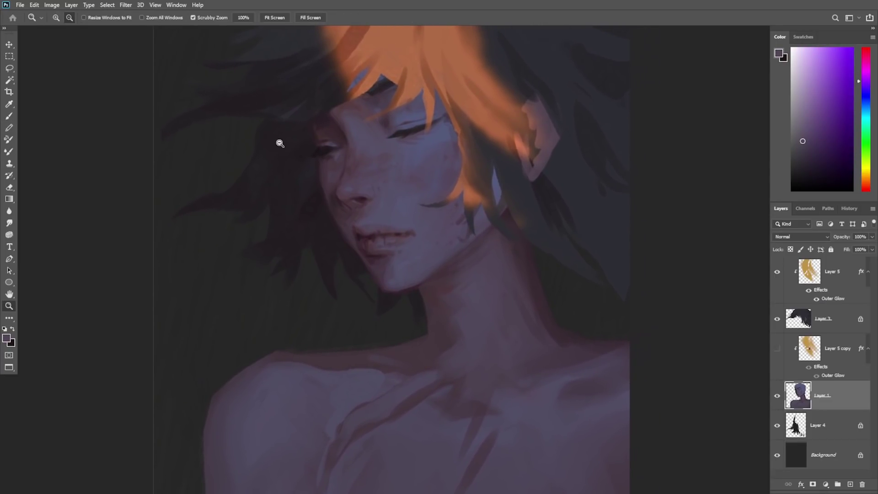
Step: Show the Layer 5 copy layer to restore the warm light on the face
left_click_drag(279, 141, 360, 233)
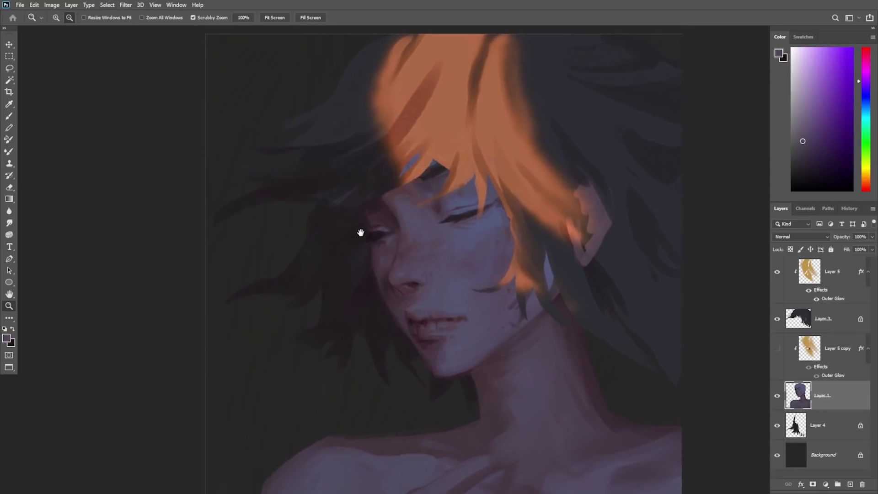
left_click(776, 349)
left_click(777, 349)
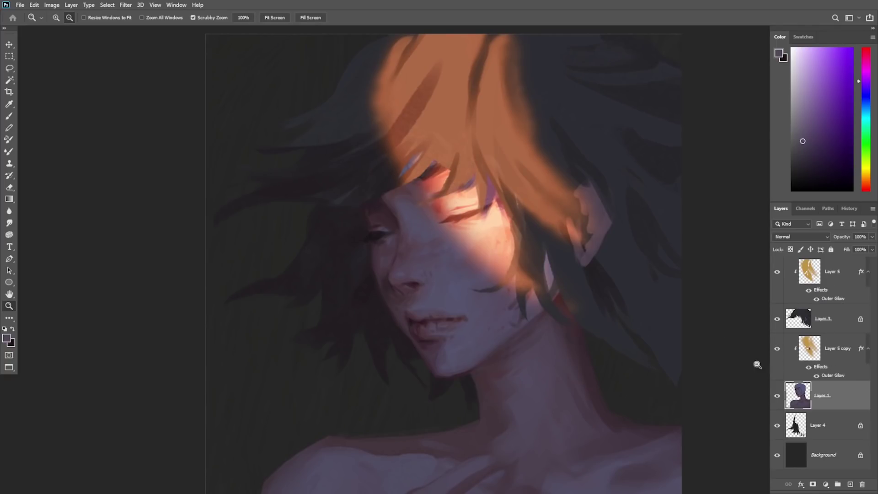
left_click_drag(562, 378, 533, 375)
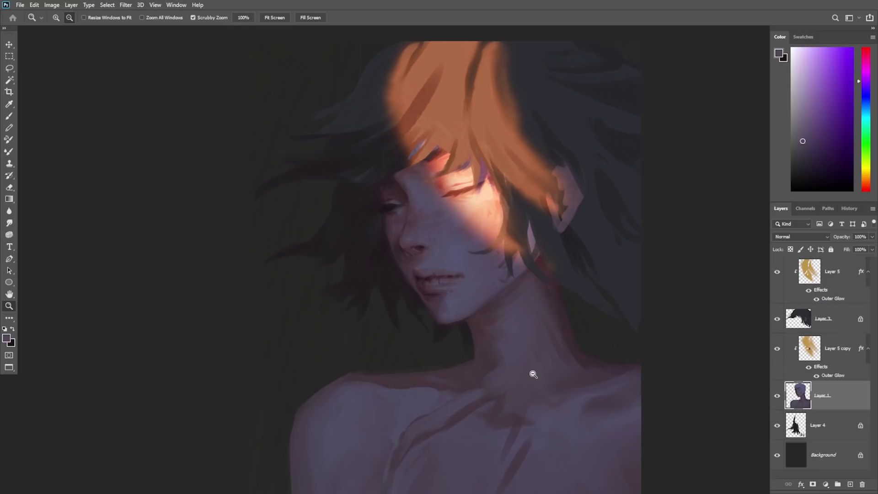
Step: Erase parts of the warm light in Layer 5 along the hair strands between the near cheek and ear
left_click_drag(513, 254, 538, 214)
left_click(827, 323)
left_click(835, 276)
key("e")
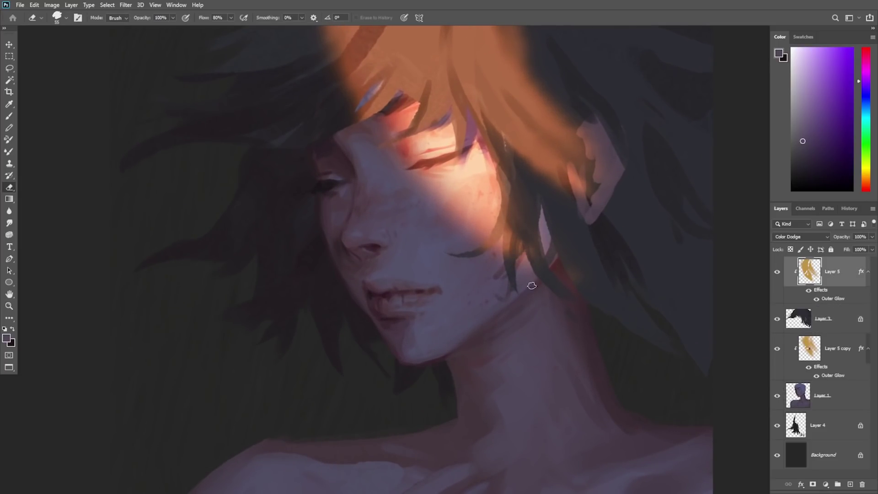
mouse_move(508, 216)
left_mouse_down()
mouse_move(466, 262)
mouse_move(487, 247)
left_mouse_up()
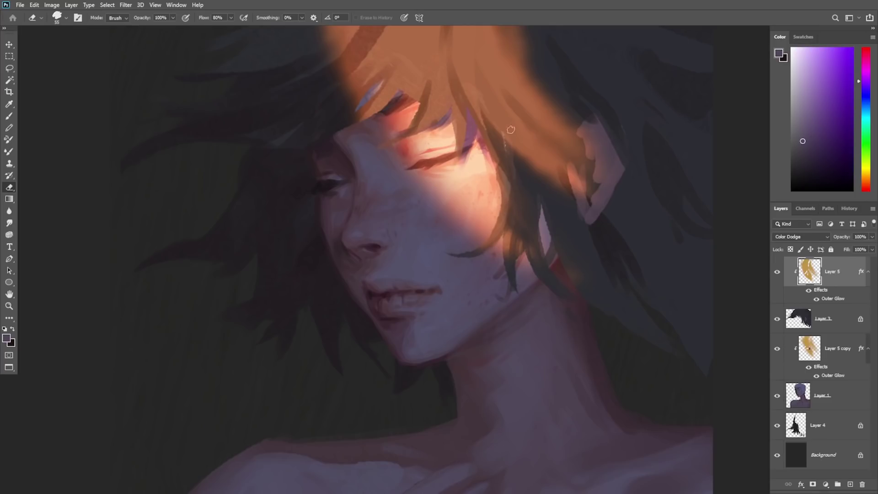
mouse_move(511, 130)
left_mouse_down()
mouse_move(544, 176)
mouse_move(530, 168)
left_mouse_up()
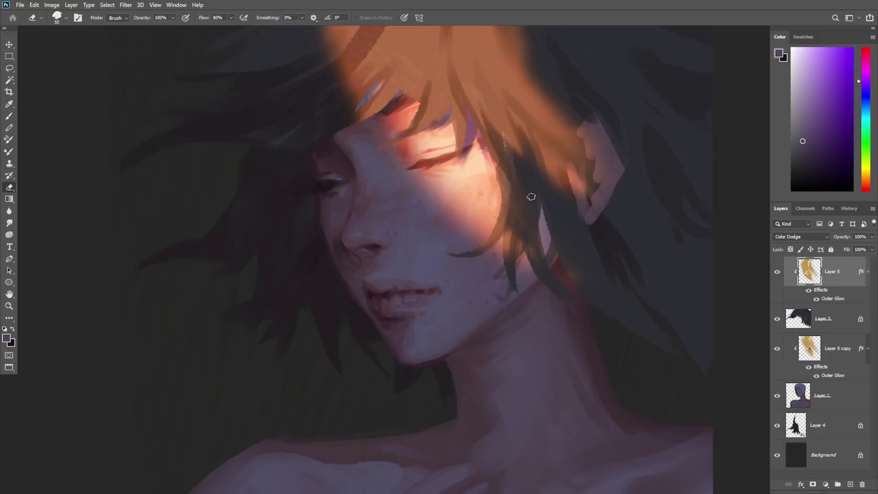
left_click_drag(597, 226, 589, 259)
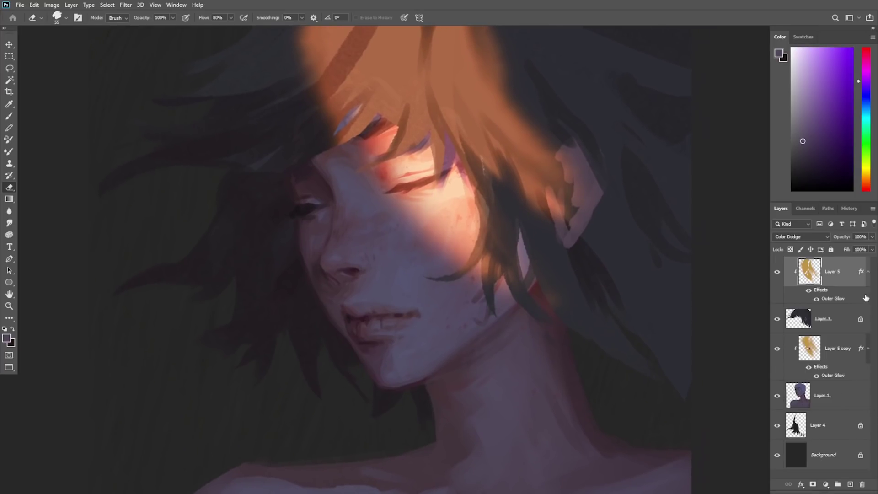
Step: Add a new layer above Layer 5 and paint sampled orange hair strands beside the near cheek with a 105 px brush
left_click(850, 484)
key("b")
left_click(477, 147, "alt")
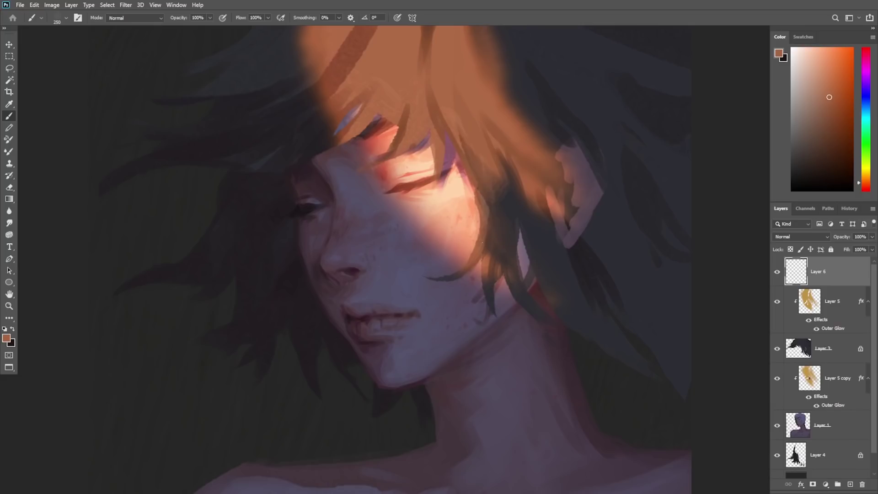
left_click_drag(482, 160, 501, 198)
key("ctrl+z")
right_click(539, 128)
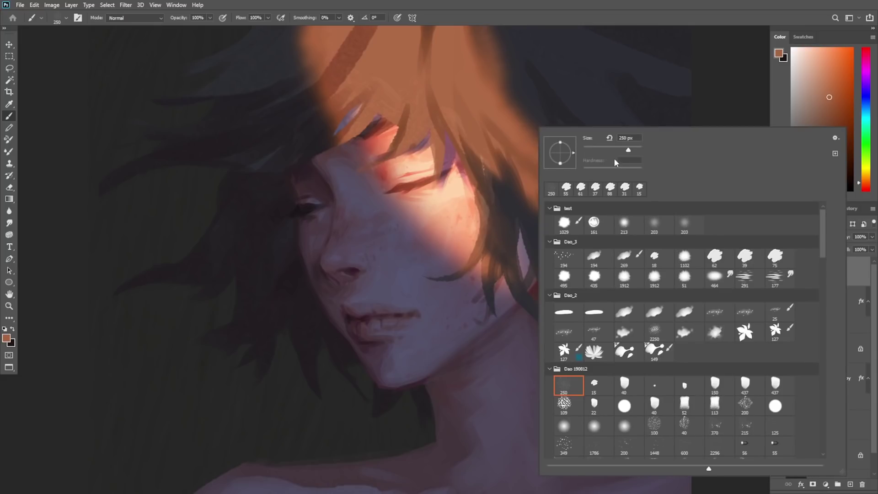
left_click_drag(474, 149, 490, 247)
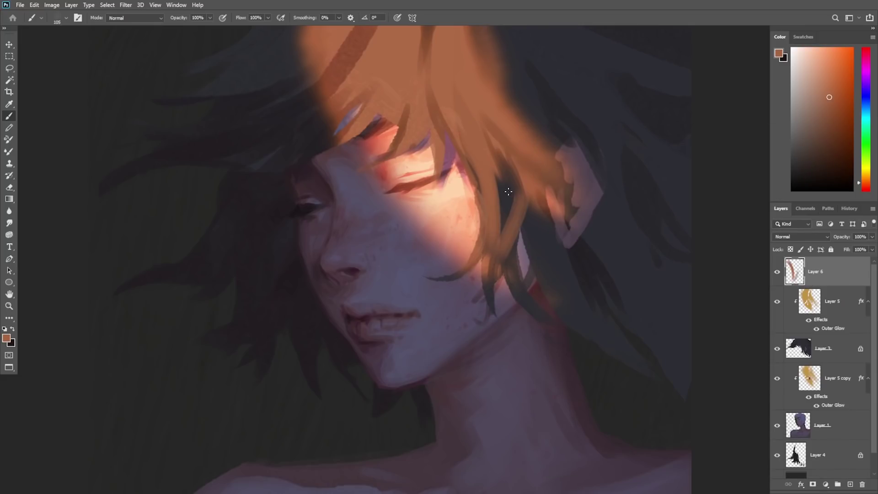
Step: Carve the orange strands beside the cheek into thinner locks with the Eraser and make Layer 6 a clipping mask
key("e")
left_click_drag(502, 169, 504, 240)
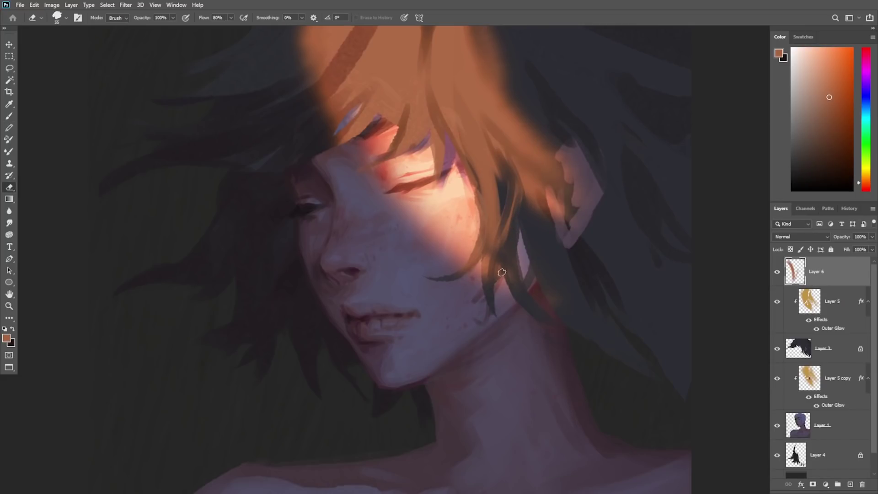
key("b")
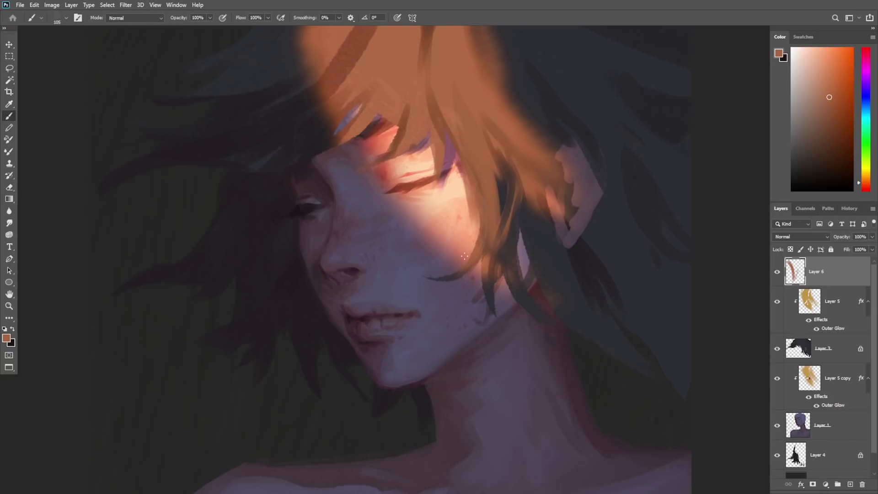
right_click(817, 269)
left_click(755, 264)
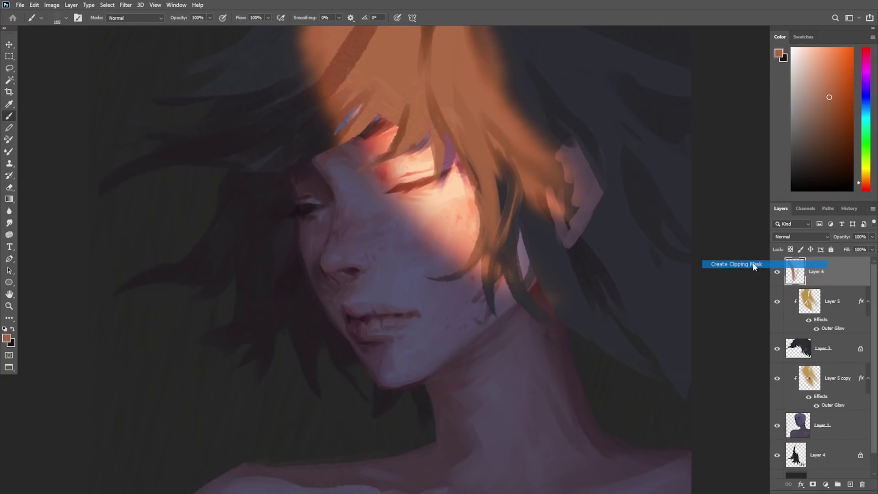
Step: Paint an orange strand hanging in front of the ear and split it into thin locks with the Eraser
left_click_drag(457, 139, 471, 179)
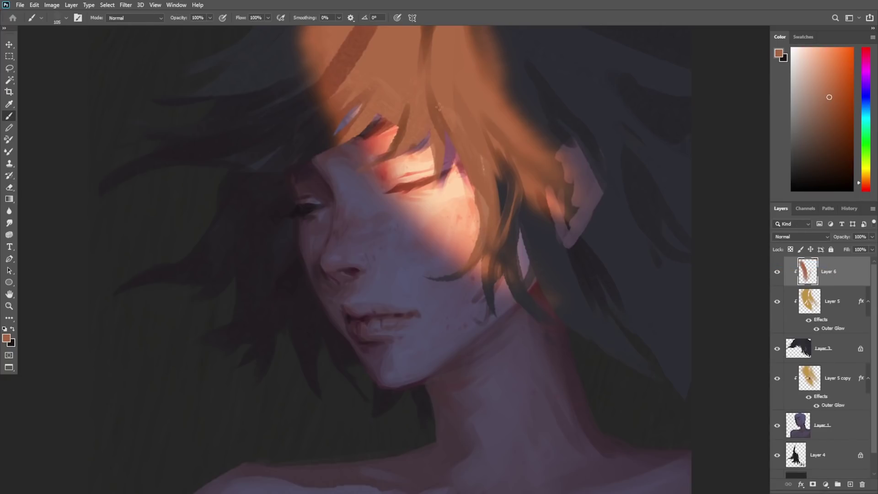
key("ctrl+z")
mouse_move(527, 194)
left_mouse_down()
mouse_move(535, 243)
mouse_move(552, 274)
left_mouse_up()
key("ctrl+z")
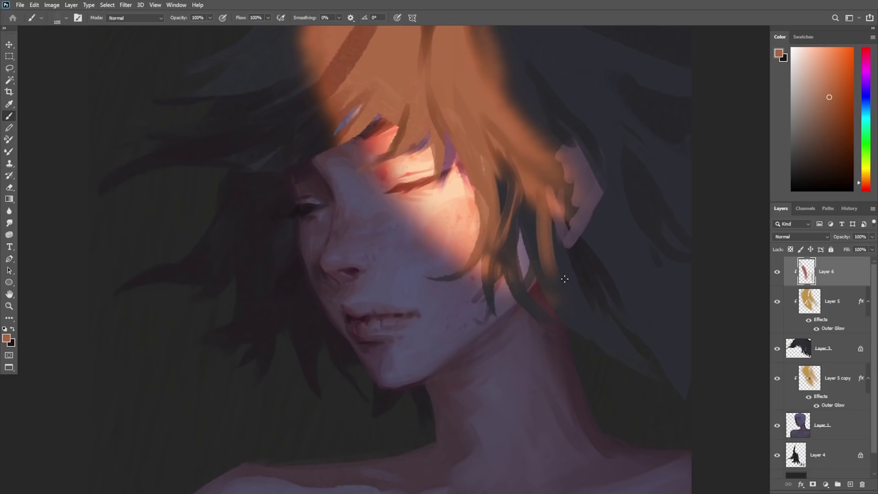
left_click_drag(535, 214, 556, 293)
key("e")
left_click_drag(544, 223, 554, 299)
left_click_drag(538, 239, 549, 291)
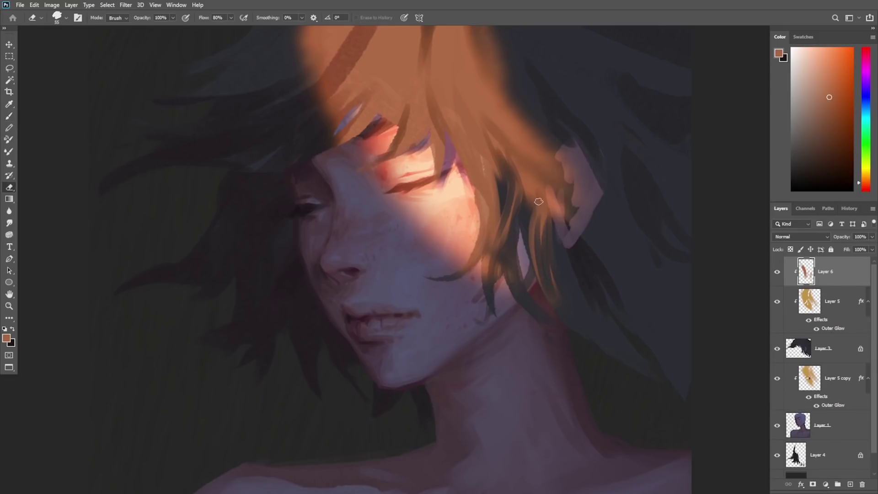
key("ctrl+z")
left_click_drag(536, 222, 546, 271)
left_click_drag(533, 206, 556, 306)
Step: Refine the orange lock in front of the ear and clean up its lower ends with the Eraser
key("b")
mouse_move(532, 213)
left_mouse_down()
mouse_move(546, 285)
mouse_move(537, 247)
mouse_move(545, 277)
mouse_move(557, 281)
left_mouse_up()
key("ctrl+z")
key("ctrl+z")
key("e")
mouse_move(546, 248)
left_mouse_down()
mouse_move(544, 270)
mouse_move(540, 242)
left_mouse_up()
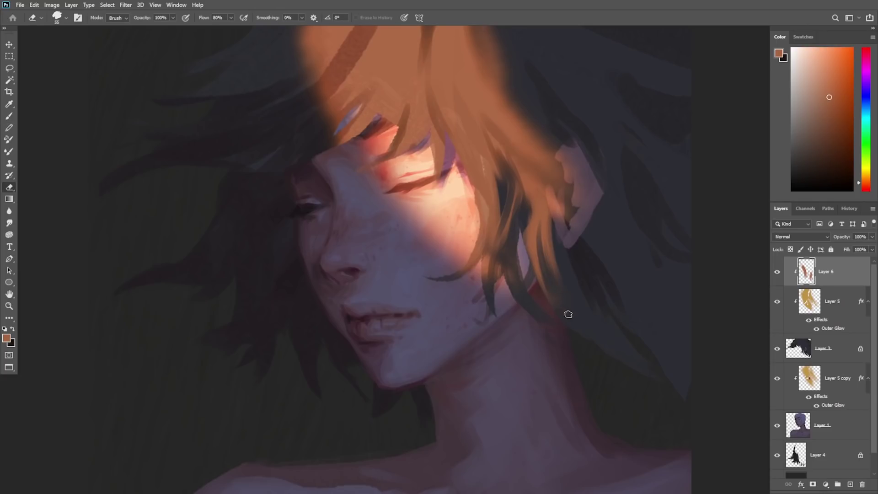
mouse_move(545, 293)
left_mouse_down()
mouse_move(535, 245)
mouse_move(505, 287)
mouse_move(514, 243)
mouse_move(513, 268)
left_mouse_up()
key("b")
key("e")
key("b")
Step: Extend the orange light along the hair edge above the ear with a 196 px brush, then break it with sampled dark blue-grey
key("z")
left_click_drag(555, 215, 538, 192)
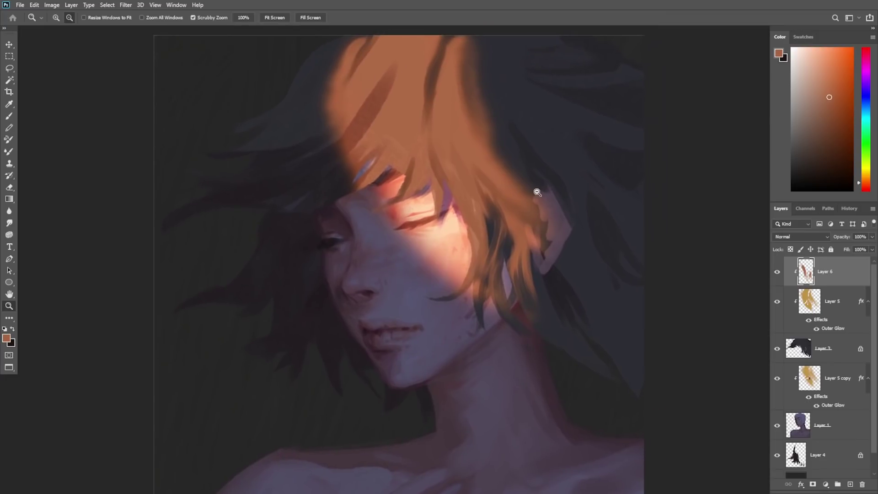
left_click(538, 192, "alt")
key("b")
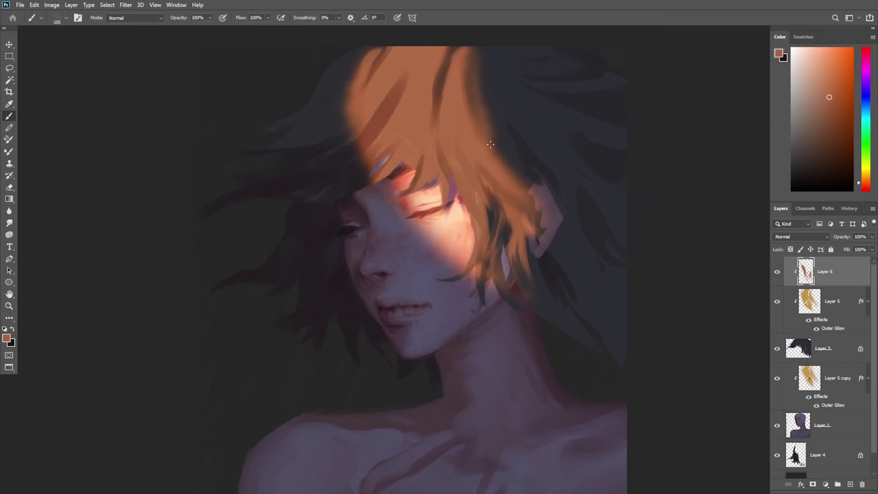
right_click(479, 127)
left_click(567, 150)
mouse_move(476, 61)
left_mouse_down()
mouse_move(550, 176)
mouse_move(503, 140)
left_mouse_up()
left_click(498, 88, "alt")
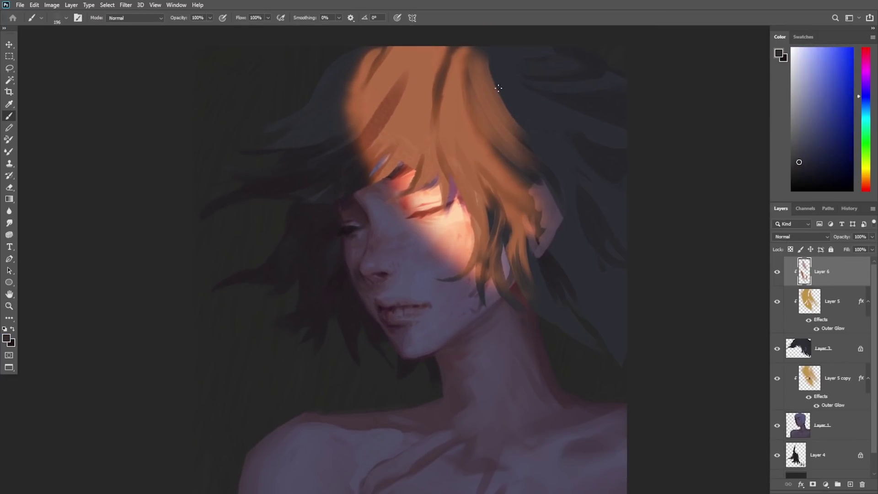
mouse_move(500, 94)
left_mouse_down()
mouse_move(506, 120)
mouse_move(519, 146)
left_mouse_up()
left_click_drag(502, 113, 524, 155)
Step: Paint sweeping locks across the dark hair above and behind the ear with sampled orange-brown tones
left_click(483, 92, "alt")
left_click_drag(491, 68, 542, 126)
left_click_drag(508, 80, 551, 128)
left_click(483, 75, "alt")
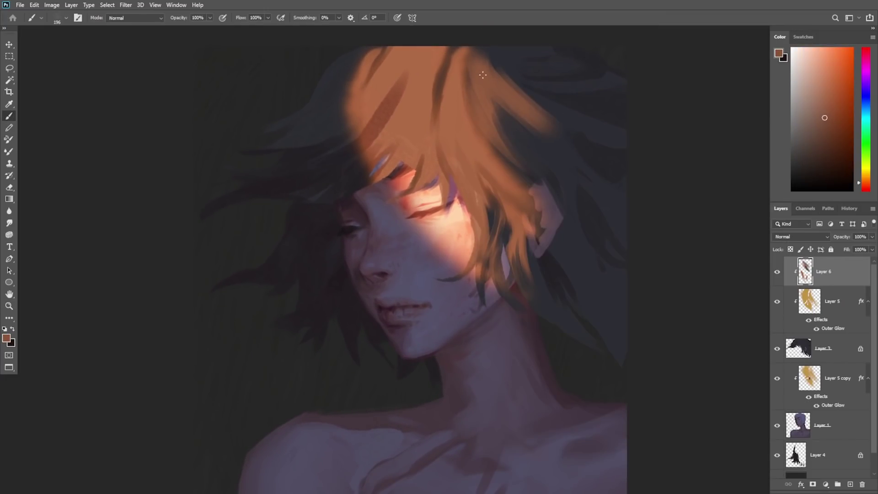
left_click_drag(501, 107, 560, 153)
left_click(481, 78, "alt")
mouse_move(485, 57)
left_mouse_down()
mouse_move(517, 87)
mouse_move(546, 69)
left_mouse_up()
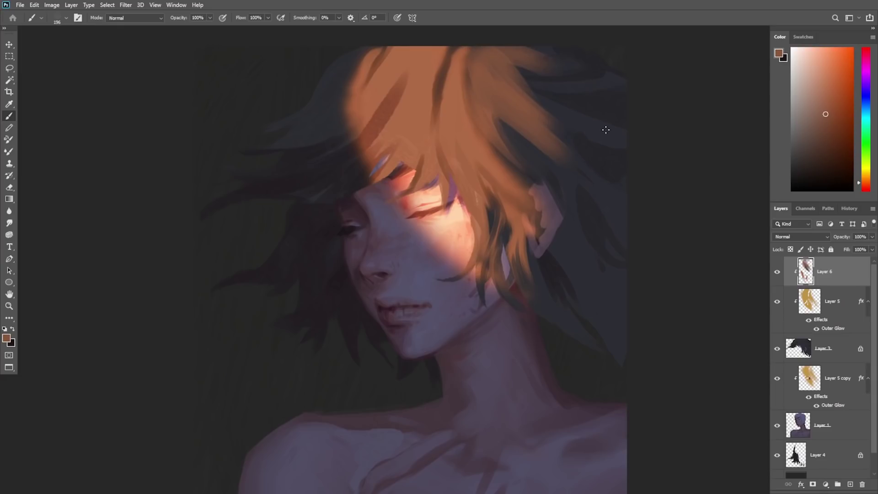
left_click_drag(503, 120, 577, 161)
Step: Trim the dark streak in the lit fringe with sampled orange and paint a reddish-brown strand shadow beside it
left_click(410, 87, "alt")
mouse_move(405, 76)
left_mouse_down()
mouse_move(391, 114)
mouse_move(412, 130)
mouse_move(376, 161)
left_mouse_up()
key("z")
key("b")
right_click(429, 142)
left_click(507, 147)
left_click(366, 124, "alt")
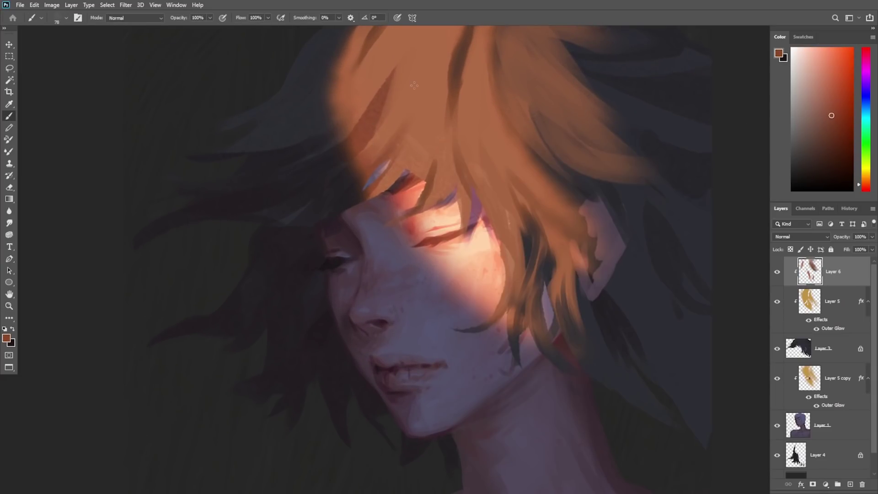
left_click_drag(412, 103, 379, 156)
right_click(429, 111)
left_click(643, 225)
left_click_drag(424, 78, 380, 191)
Step: Paint curved locks across the lower fringe above the forehead with a 75 px brush in reddish brown and sampled orange
right_click(415, 131)
left_click(493, 139)
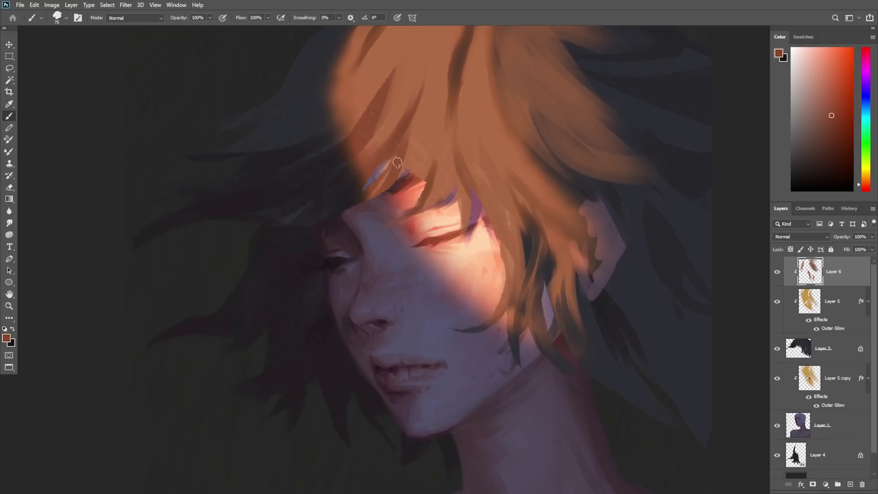
left_click_drag(409, 146, 349, 205)
left_click_drag(420, 128, 406, 149)
left_click_drag(422, 101, 410, 172)
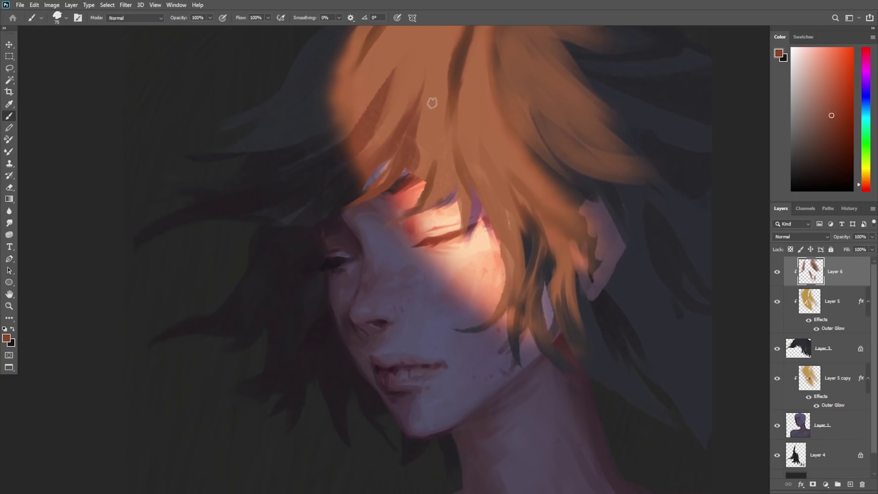
mouse_move(444, 111)
left_mouse_down()
mouse_move(408, 150)
mouse_move(357, 151)
left_mouse_up()
left_click(441, 106, "alt")
left_click_drag(435, 134, 359, 149)
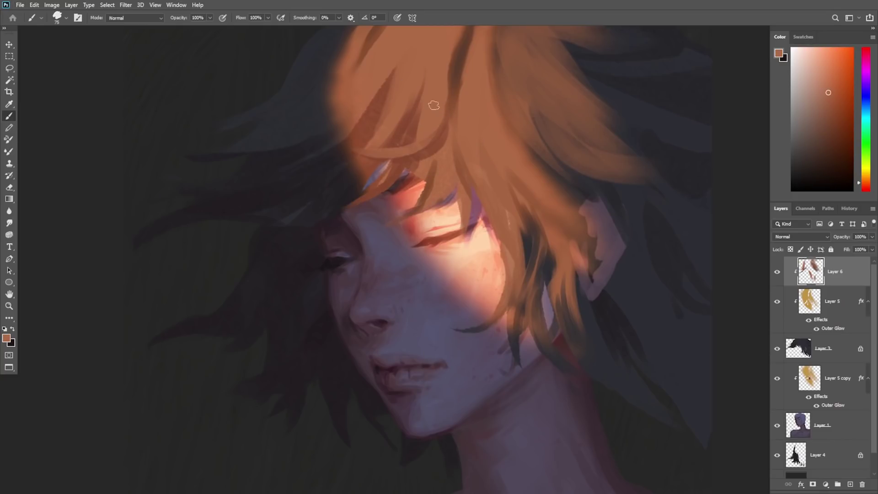
Step: Paint the fringe tips over the brow of the near eye with sampled orange-brown hair tones
left_click(459, 122, "alt")
left_click(426, 147, "alt")
left_click_drag(428, 164, 413, 188)
left_click_drag(446, 125, 428, 204)
mouse_move(456, 165)
left_mouse_down()
mouse_move(428, 206)
mouse_move(464, 201)
left_mouse_up()
Step: Add strand detail around the dark parting in the lit fringe with sampled orange and reddish brown
left_click(465, 110, "alt")
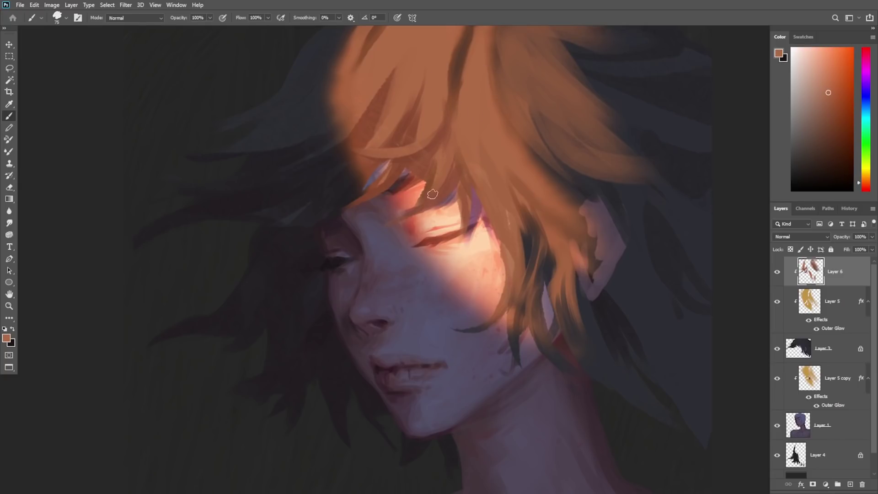
left_click_drag(485, 111, 481, 177)
left_click_drag(446, 182, 463, 98)
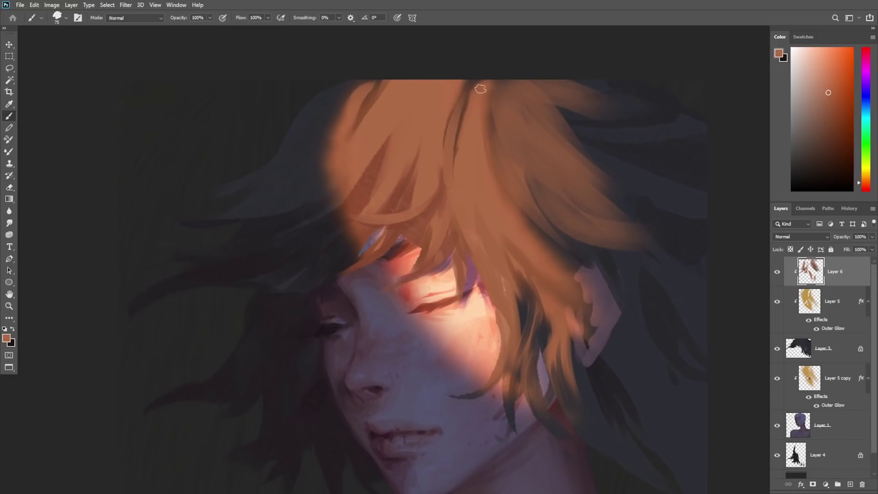
key("ctrl+z")
left_click(439, 194, "alt")
left_click_drag(441, 200, 468, 141)
left_click_drag(476, 124, 485, 211)
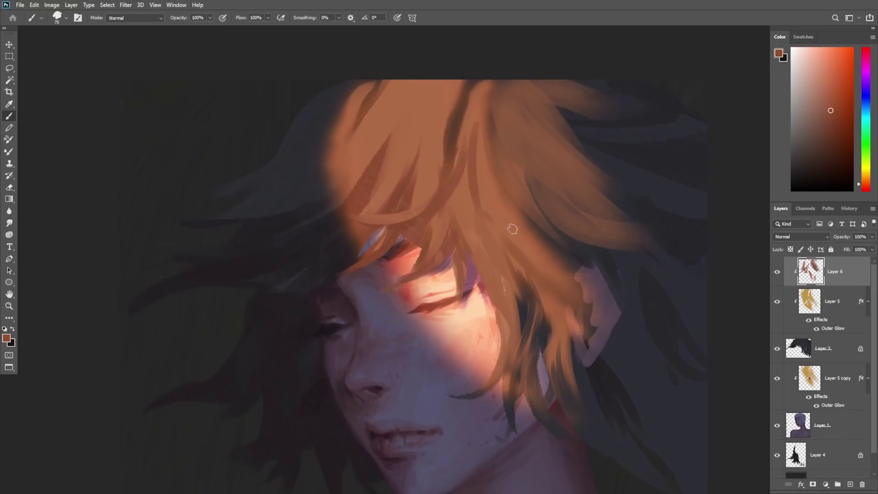
Step: Paint a dark brown strand beside the dark parting in the lit hair and refine its edges with sampled orange tones
left_click(478, 166, "alt")
left_click_drag(478, 166, 481, 203)
left_click(479, 110, "alt")
left_click_drag(478, 117, 467, 205)
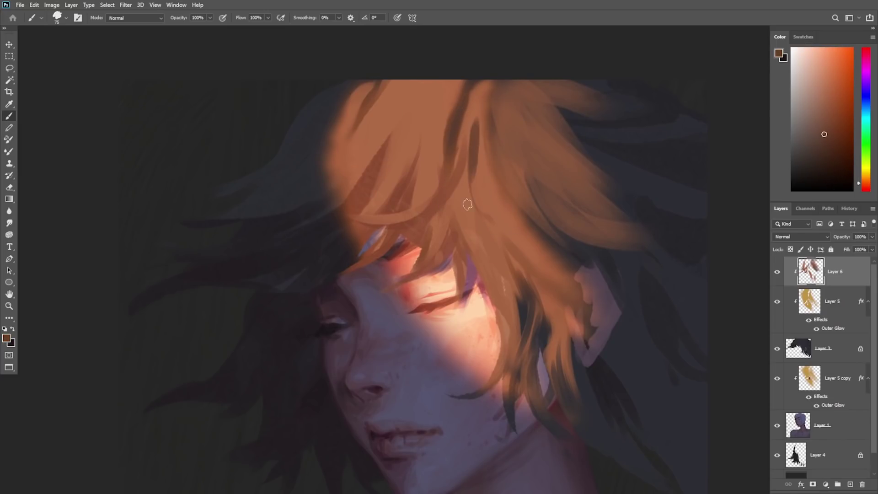
right_click(486, 115)
left_click_drag(550, 140, 543, 139)
left_click(476, 145, "alt")
mouse_move(460, 153)
left_mouse_down()
mouse_move(429, 211)
mouse_move(493, 137)
mouse_move(512, 130)
left_mouse_up()
Step: Deepen the dark gap beneath the curved fringe lock with sampled dark reddish brown and a 56 px brush
left_click(624, 150, "alt")
left_click(441, 200, "alt")
key("z")
key("b")
right_click(522, 126)
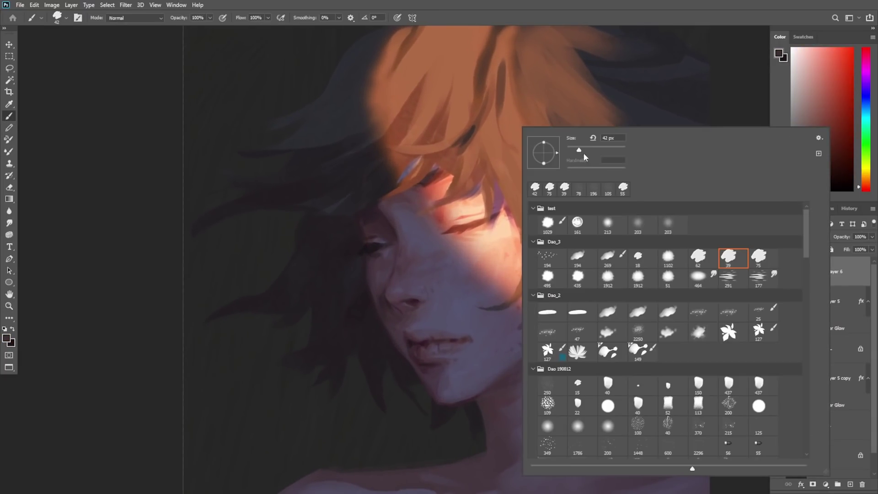
left_click(583, 151)
left_click(472, 131, "alt")
left_click(461, 141, "alt")
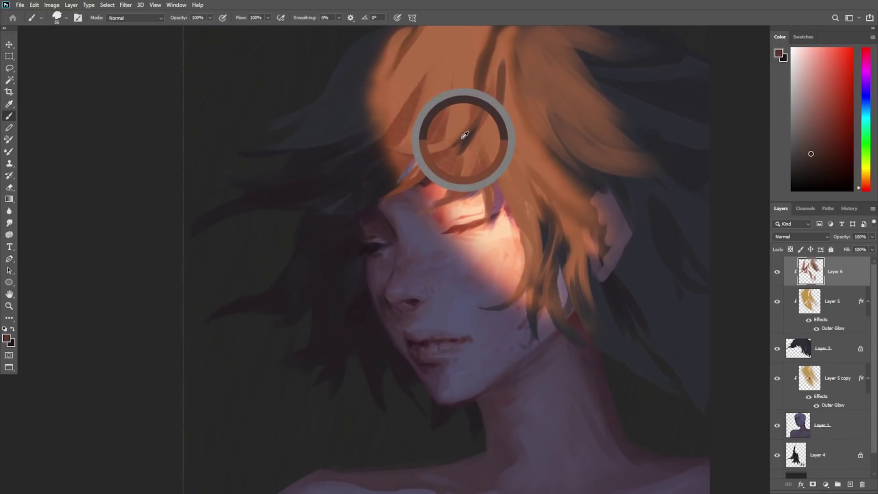
left_click(467, 152, "alt")
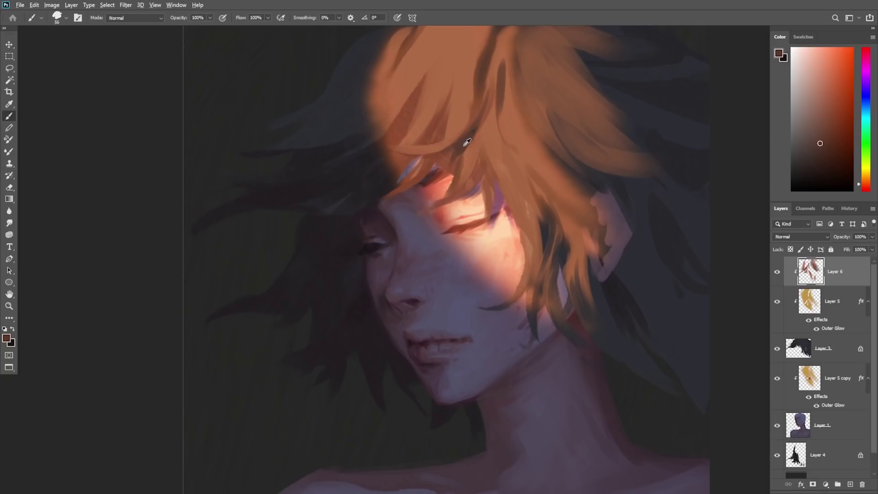
Step: Refine the fringe tips over the forehead with sampled orange-brown and cover the orange tip near the far brow in dark hair colour
left_click(455, 177, "alt")
left_click(480, 141, "alt")
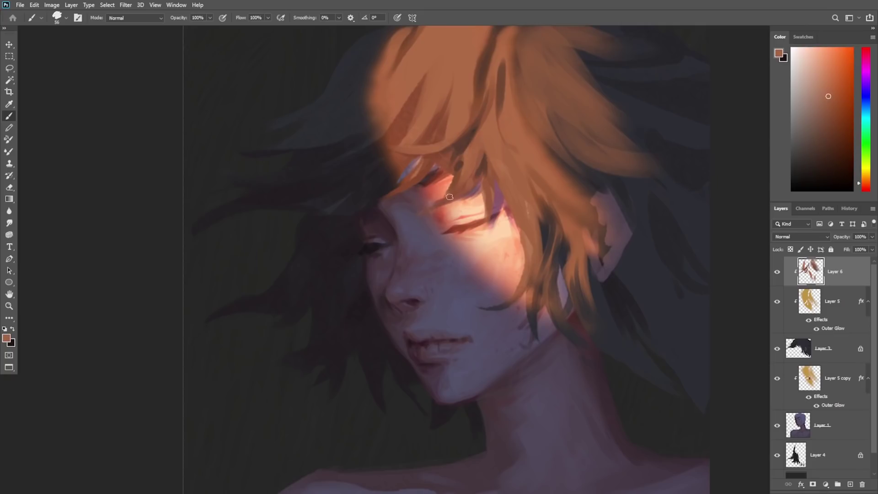
left_click(481, 170, "alt")
left_click(431, 169, "alt")
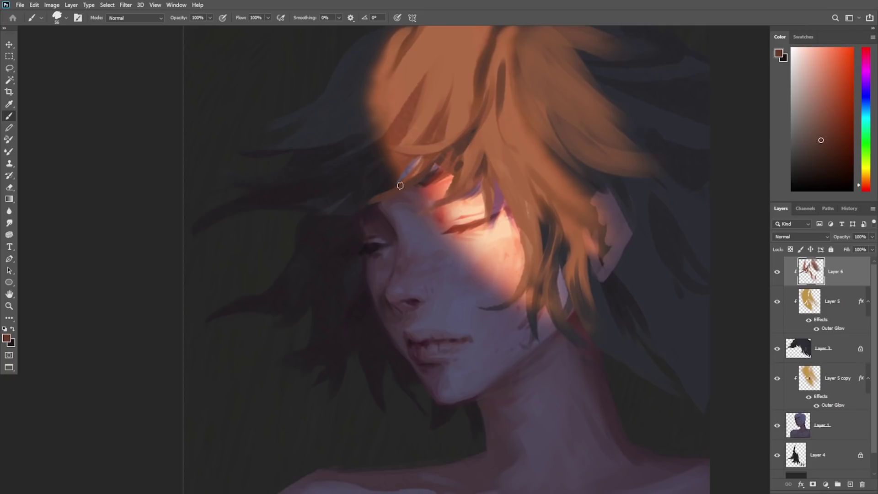
left_click(370, 190, "alt")
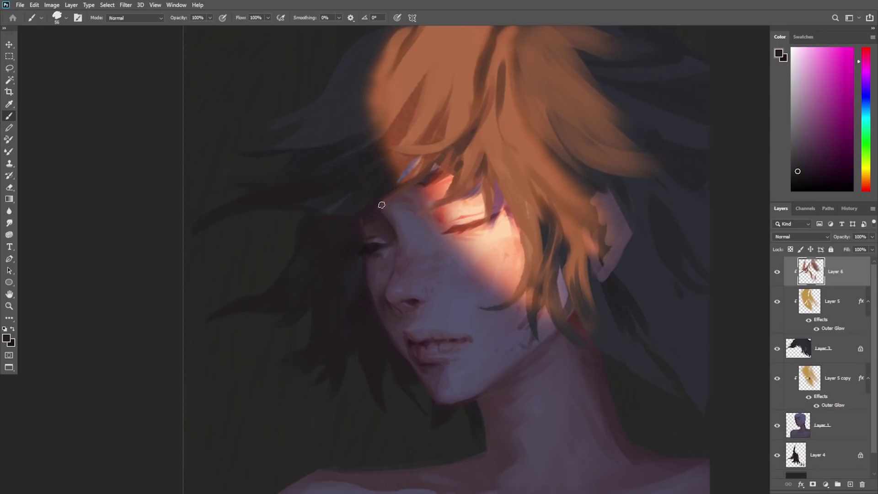
Step: Darken the reddish-brown gaps between the lit fringe locks with sampled dark brown
left_click(467, 140, "alt")
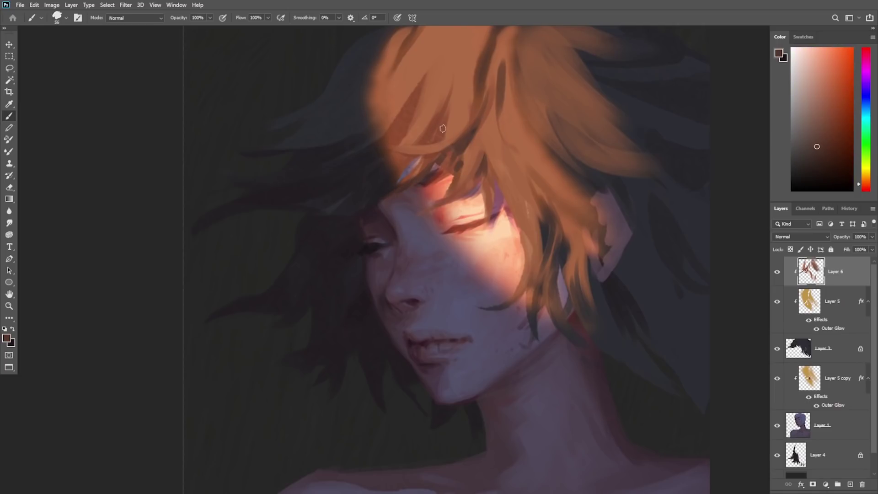
left_click(441, 116, "alt")
left_click(403, 122, "alt")
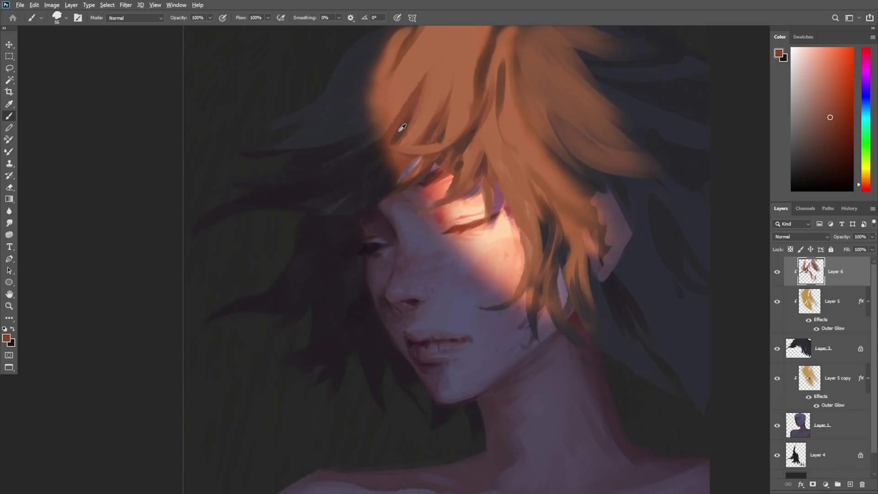
Step: Reduce the fill of Layer 6 to 73%
scroll(423, 65, "up", 2)
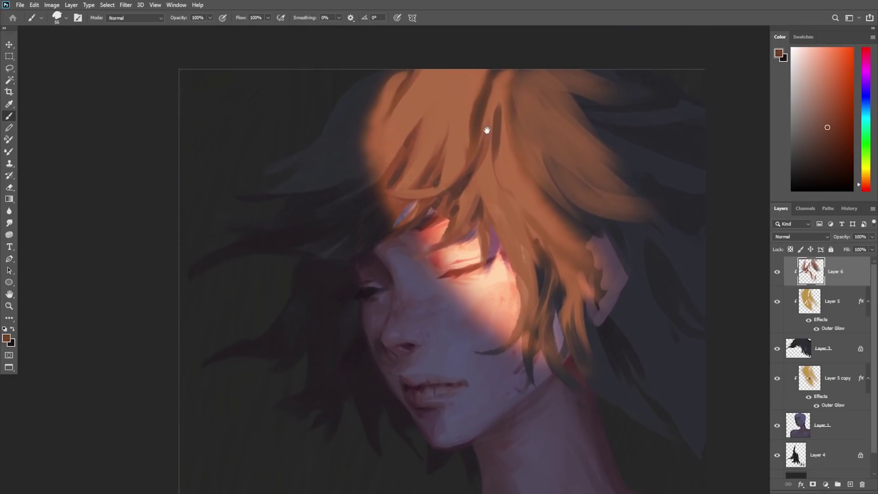
key("z")
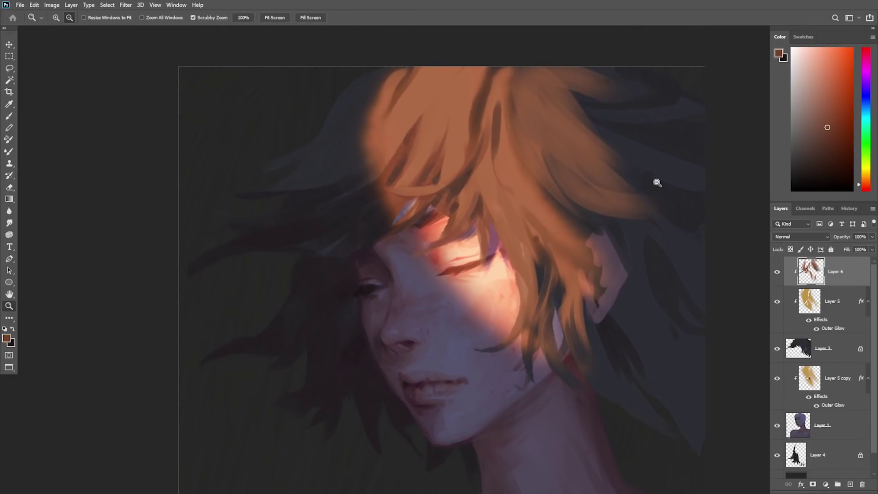
left_click_drag(603, 270, 572, 277)
left_click_drag(463, 228, 485, 212)
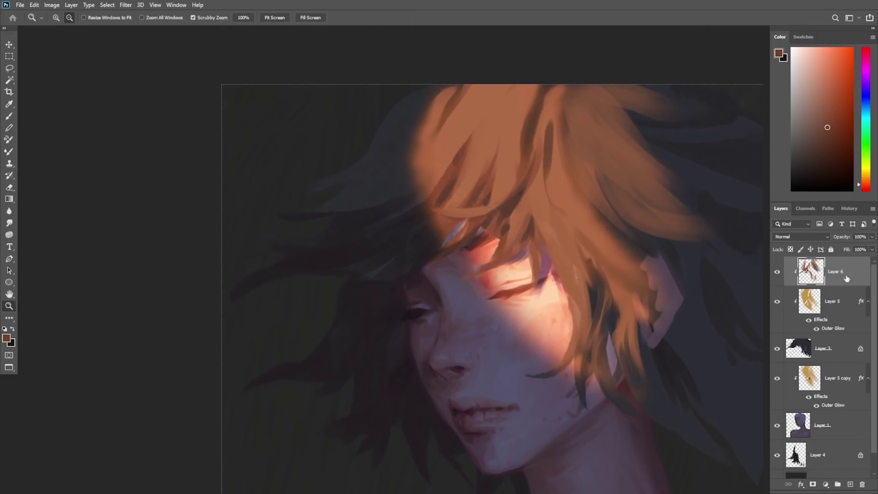
left_click(873, 250)
left_click_drag(872, 260, 862, 260)
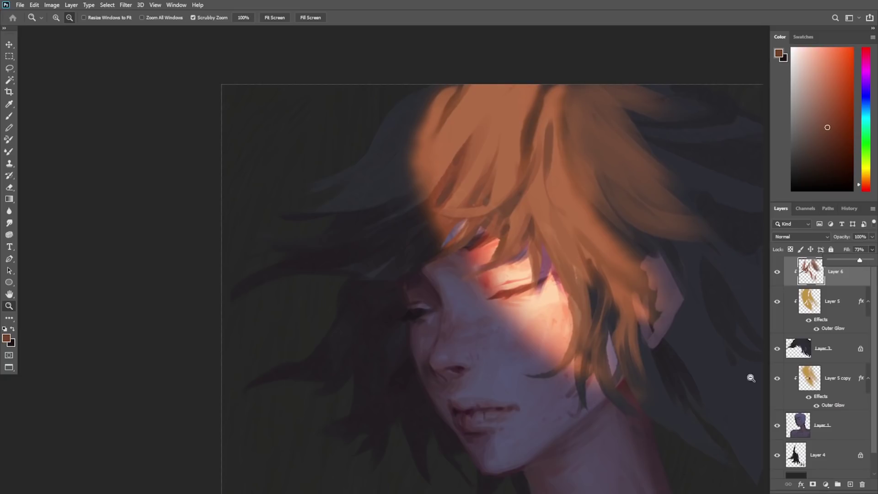
Step: Add a new layer above Layer 6 and paint light orange highlight strands in the fringe beside the dark parting
left_click_drag(751, 378, 730, 362)
left_click(850, 484)
key("b")
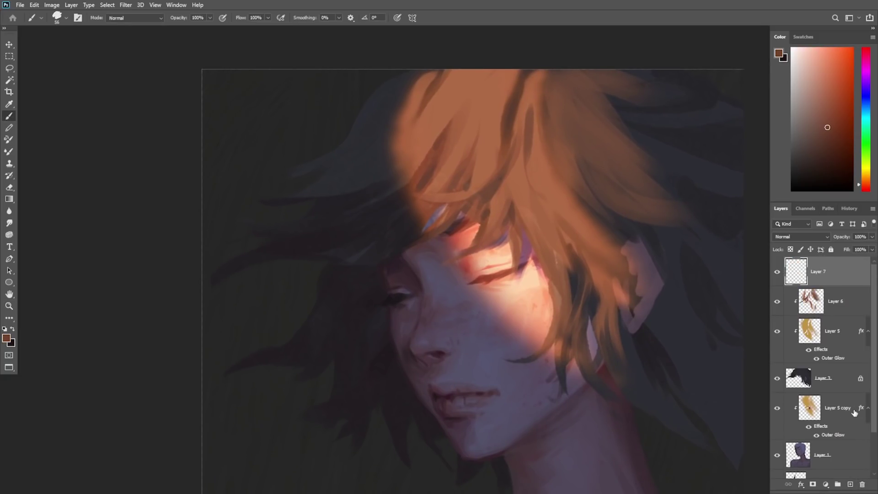
left_click(493, 132, "alt")
left_click(820, 81)
left_click_drag(474, 177, 483, 140)
left_click_drag(484, 168, 499, 107)
key("ctrl+z")
left_click(492, 130, "alt")
left_click(480, 175, "alt")
left_click_drag(486, 161, 512, 100)
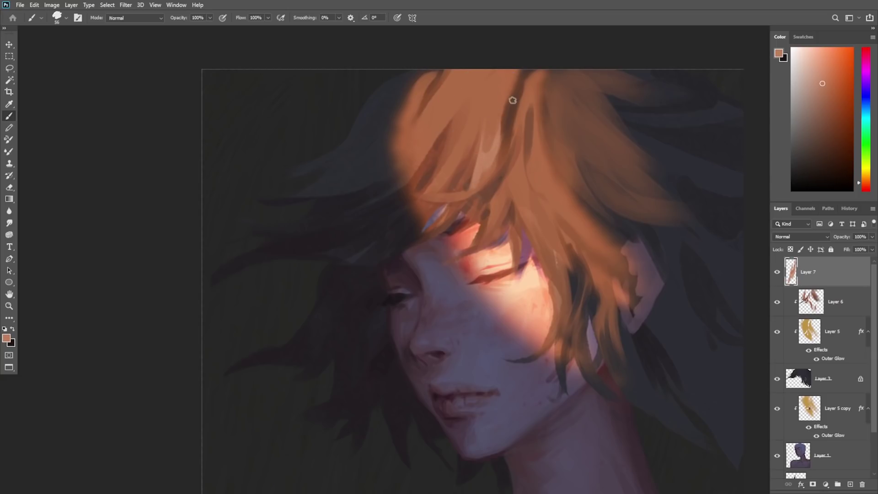
Step: Break up the new highlight into finer strands with sampled mid orange
left_click(498, 124, "alt")
left_click_drag(483, 163, 464, 190)
left_click_drag(487, 158, 460, 216)
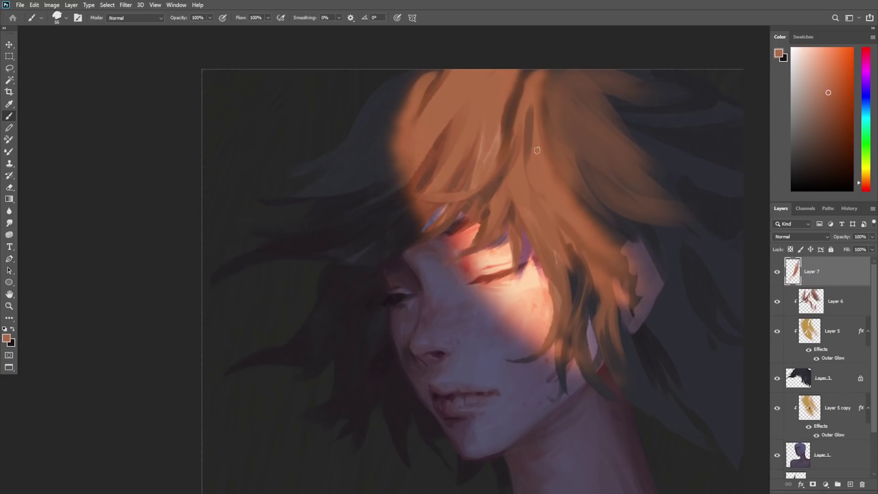
left_click(501, 136, "alt")
Step: Paint thin light orange highlight strands on both sides of the parting with a 39 px brush
right_click(513, 172)
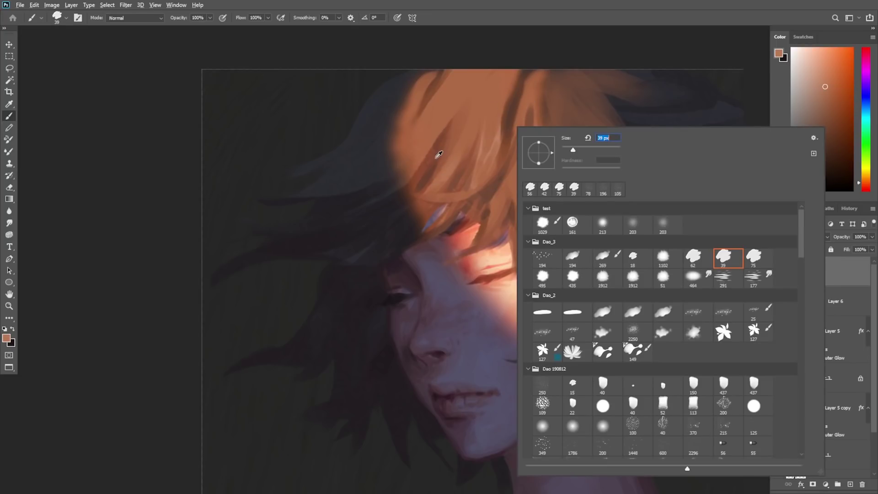
left_click(500, 136, "alt")
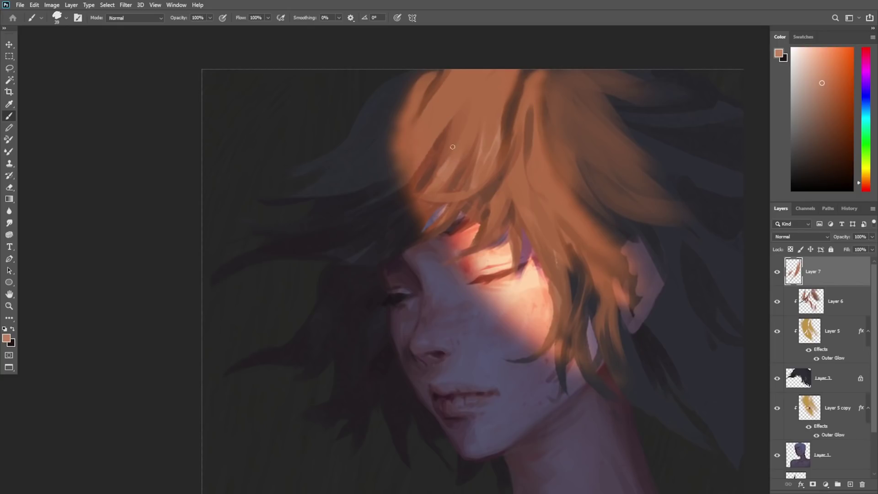
left_click_drag(452, 146, 439, 174)
mouse_move(530, 162)
left_mouse_down()
mouse_move(516, 192)
mouse_move(524, 178)
mouse_move(523, 202)
mouse_move(541, 160)
mouse_move(549, 187)
left_mouse_up()
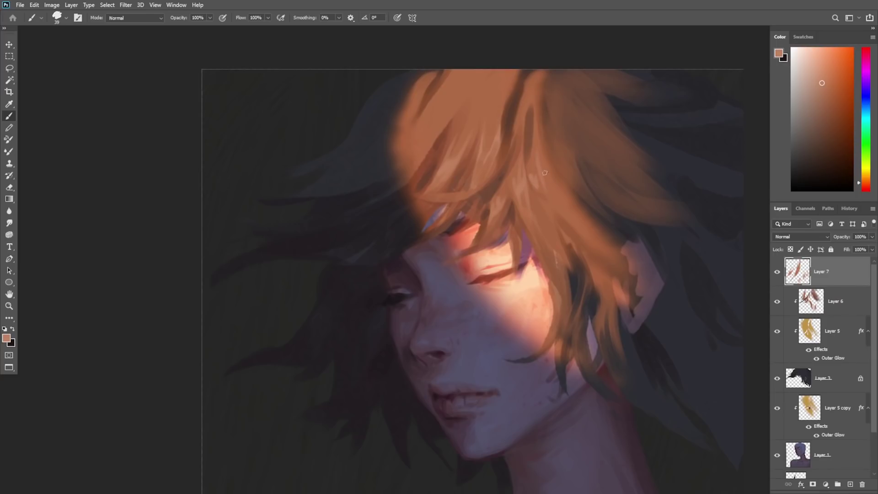
left_click_drag(540, 137, 555, 217)
Step: Undo the last highlight stroke and soften the light fringe strands with the Eraser
key("ctrl+space")
left_click_drag(540, 256, 553, 256)
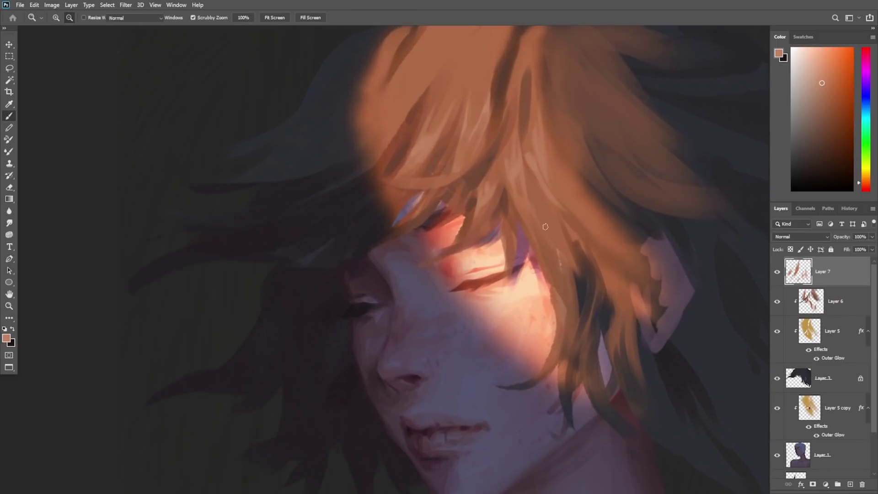
left_click_drag(530, 204, 507, 248)
key("ctrl+z")
mouse_move(510, 216)
left_mouse_down()
mouse_move(508, 248)
mouse_move(422, 356)
left_mouse_up()
key("ctrl+space")
left_click(499, 194)
key("e")
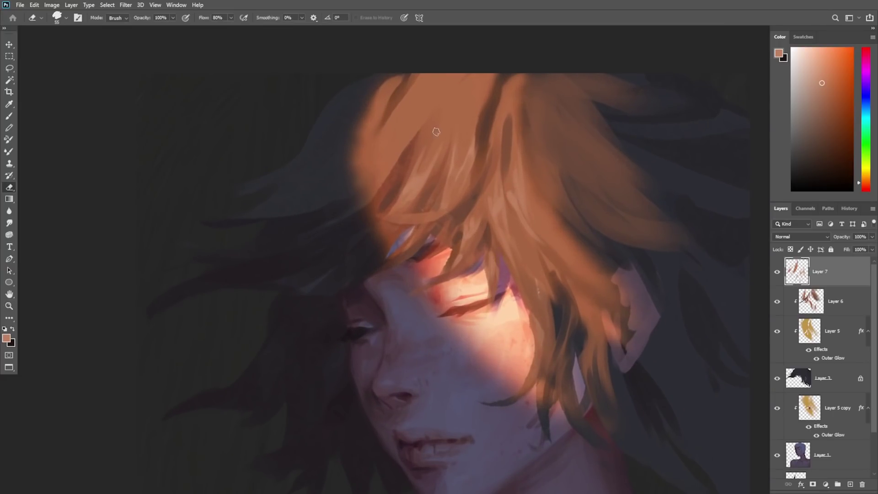
mouse_move(414, 185)
left_mouse_down()
mouse_move(441, 135)
mouse_move(448, 188)
left_mouse_up()
Step: Paint the shadow under the fringe at the near brow in sampled dark red on Layer 5 copy
key("z")
left_click_drag(480, 235, 457, 272)
left_click_drag(463, 422, 471, 311)
key("space")
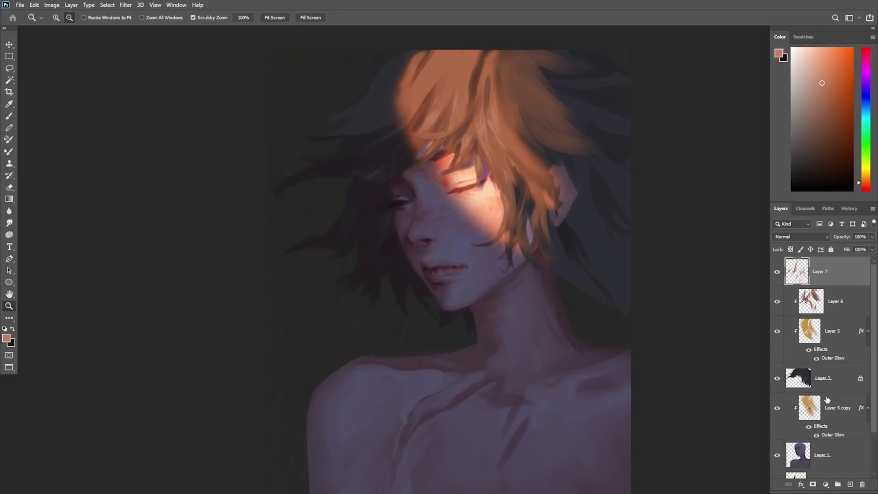
left_click_drag(432, 149, 457, 157)
key("v")
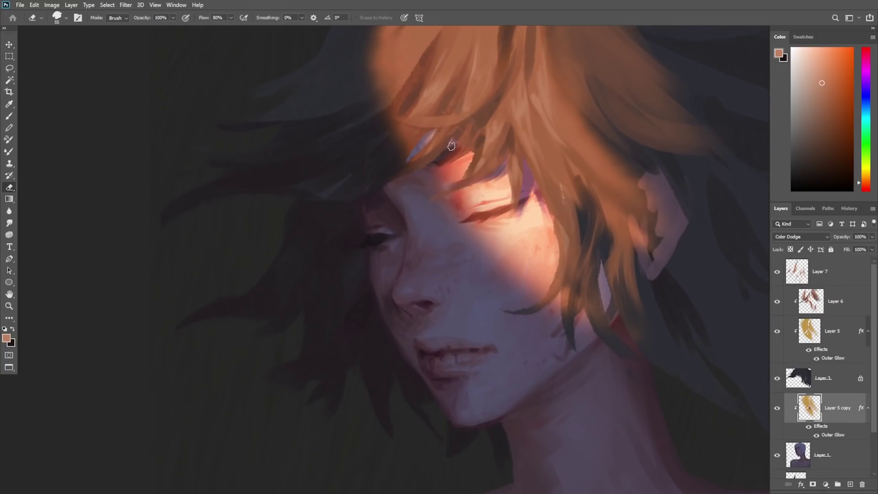
key("b")
left_click(452, 155, "alt")
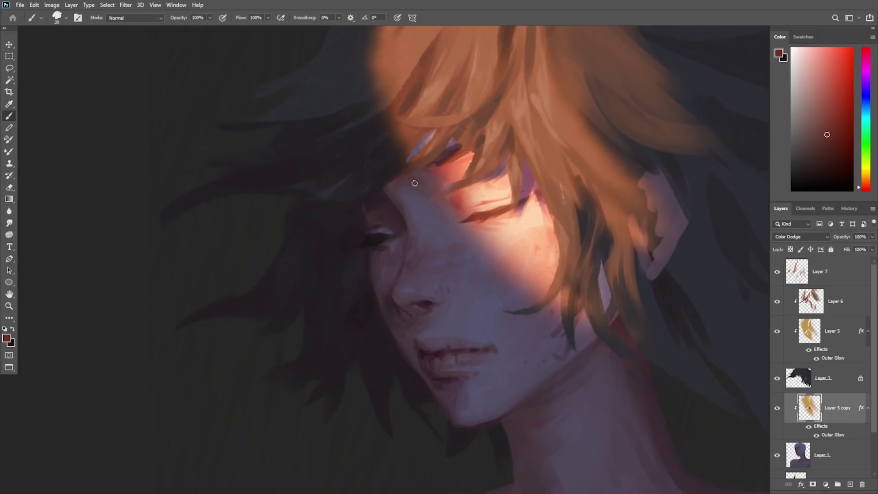
Step: Merge the Layer 5 copy light layer down into Layer 1
key("z")
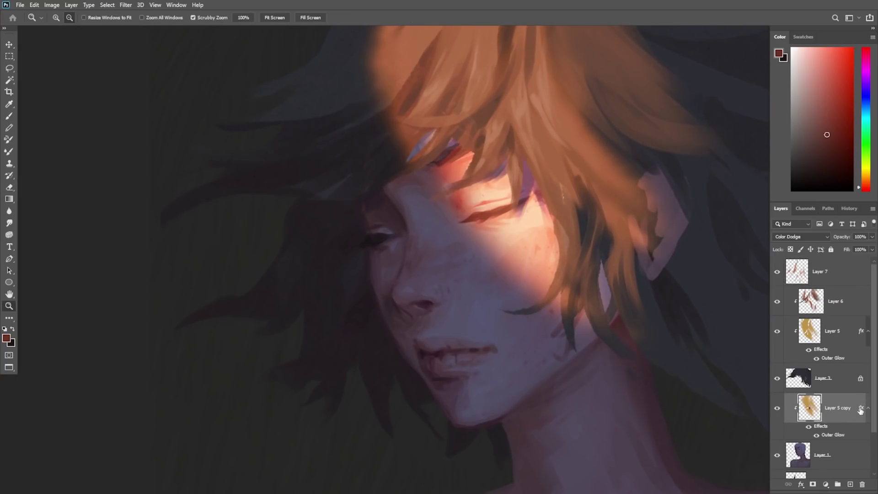
left_click(607, 347, "alt")
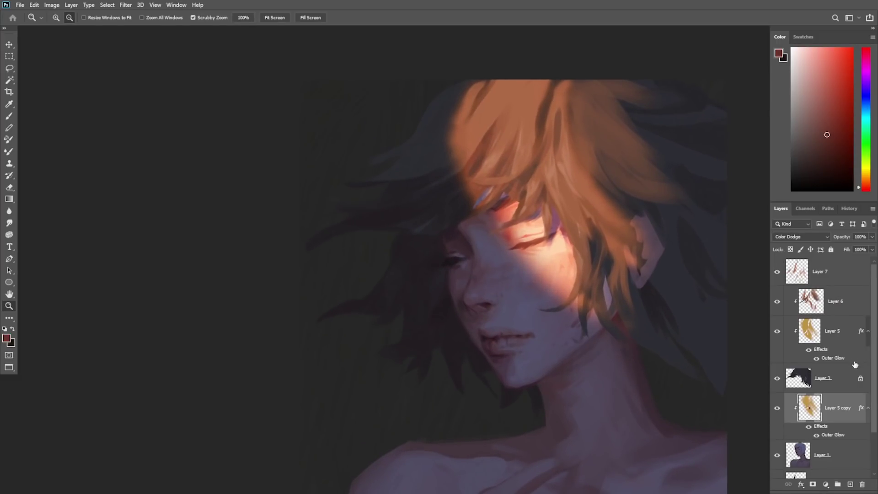
left_click(873, 249)
left_click_drag(862, 264, 876, 250)
left_click(874, 238)
left_click(873, 238)
key("Delete")
Step: Merge Layer 7, Layer 6, Layer 5 and the hair layer beneath them into one layer
left_click(842, 298)
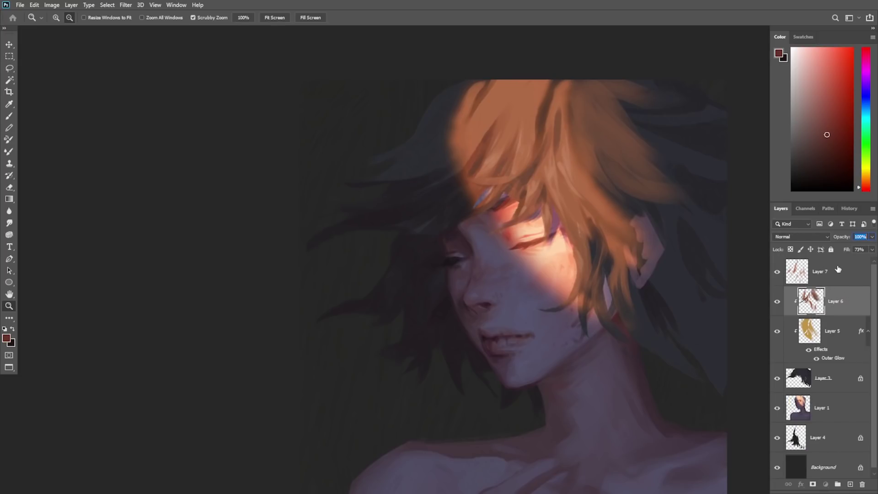
left_click(838, 271)
left_click(832, 369, "shift")
key("ctrl+e")
left_click_drag(572, 357, 537, 348)
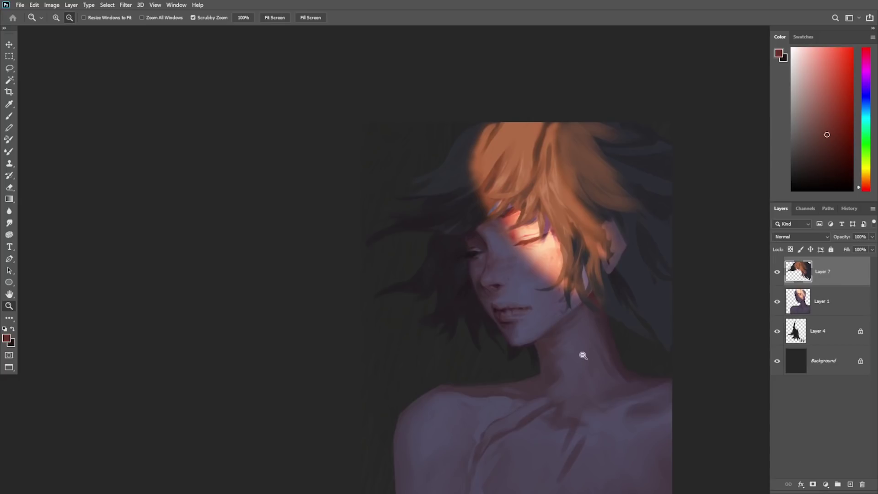
Step: Repaint the lashes and eyelid of the shadowed far eye on Layer 1 with sampled dark and muted purple tones
left_click(566, 294)
left_click_drag(513, 335, 541, 314)
left_click_drag(409, 172, 423, 168)
key("b")
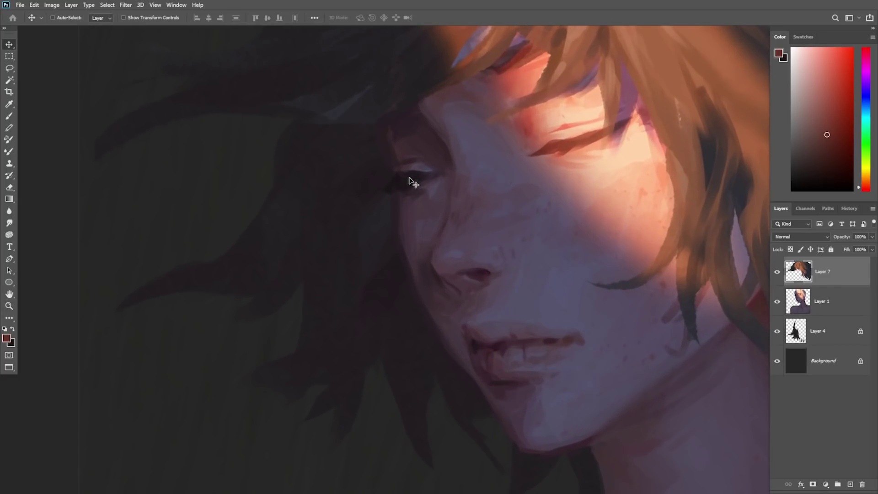
key("alt+bracketleft")
left_click(402, 176, "alt")
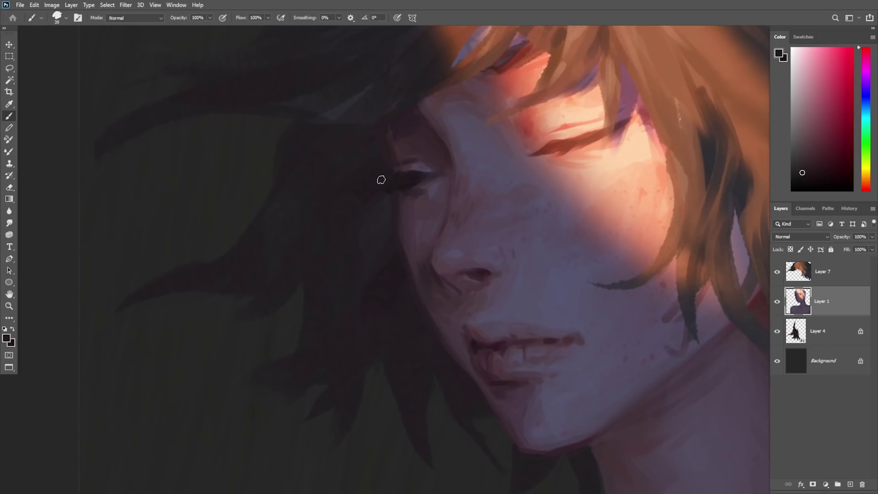
left_click(413, 167, "alt")
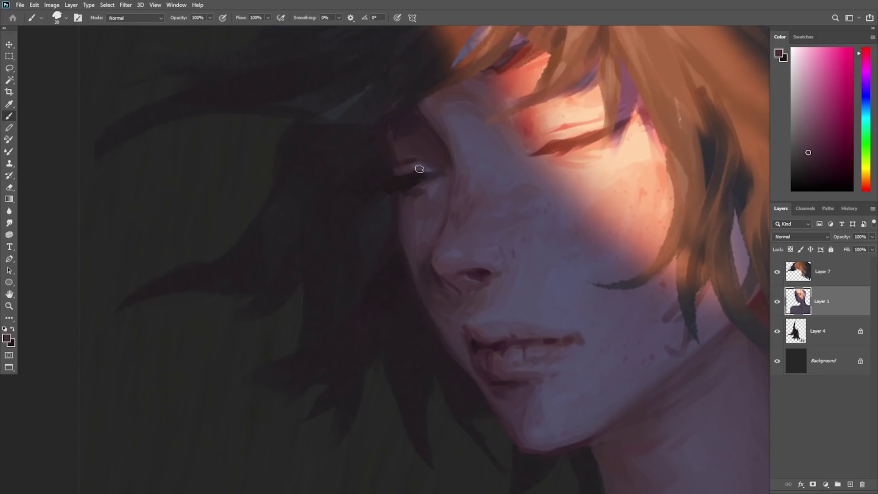
left_click(400, 154, "alt")
left_click(394, 150, "alt")
Step: Refine the shadowed cheek edge below the far eye with sampled dark purple tones
key("z")
mouse_move(462, 273)
left_mouse_down()
mouse_move(439, 273)
mouse_move(455, 273)
left_mouse_up()
key("b")
left_click(409, 185, "alt")
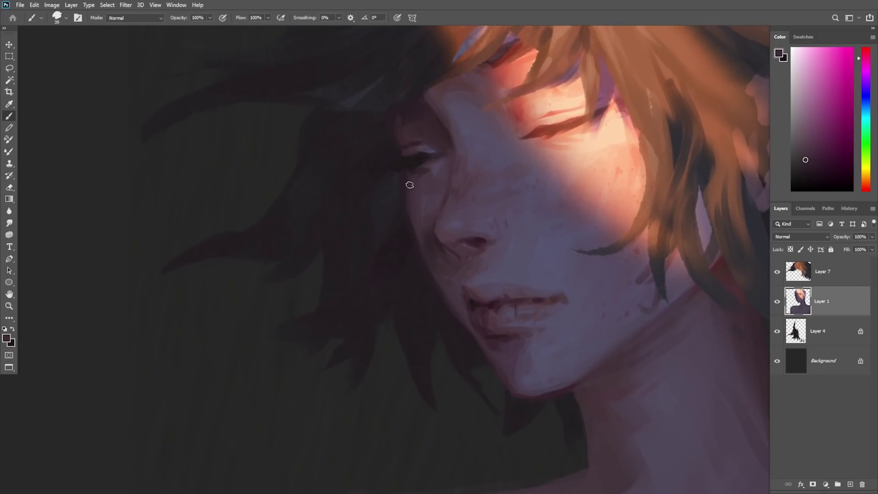
left_click(425, 207, "alt")
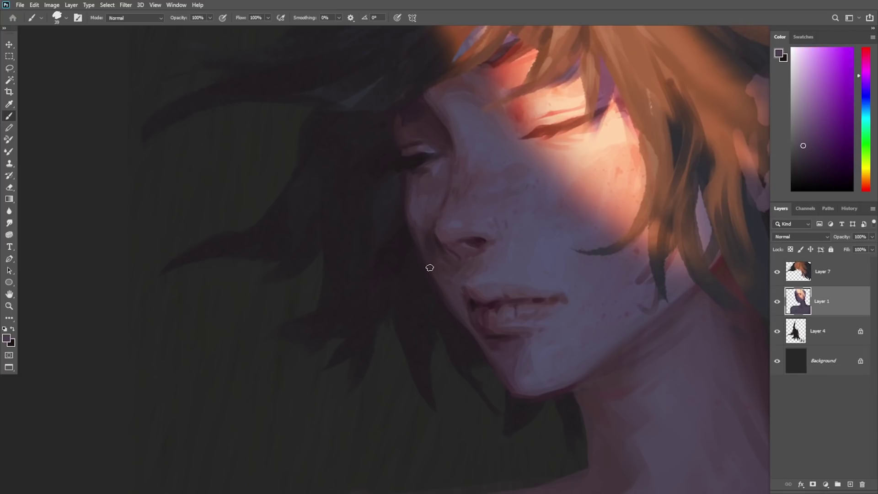
left_click(420, 184, "alt")
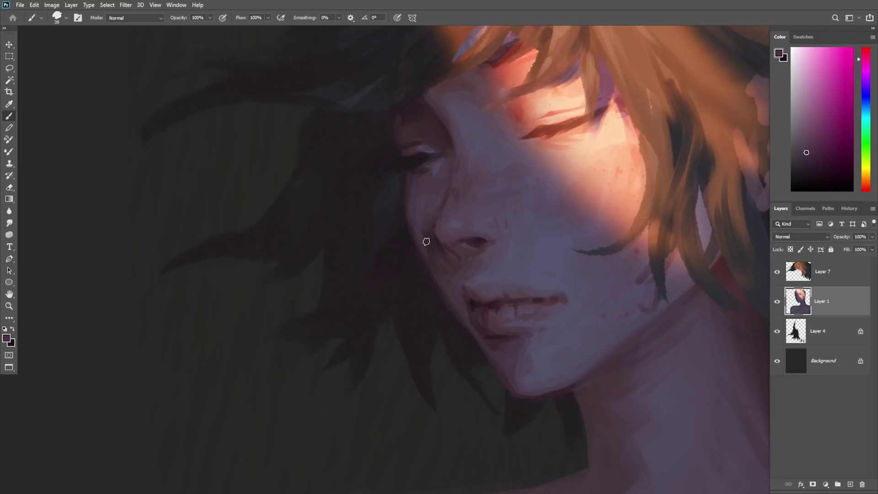
Step: Sample nearby dark purple skin tones and refine the face's shadowed edge from beside the nose down to the chin on Layer 1
left_click(418, 221, "alt")
left_click(427, 246, "alt")
left_click(418, 231, "alt")
left_click(434, 261, "alt")
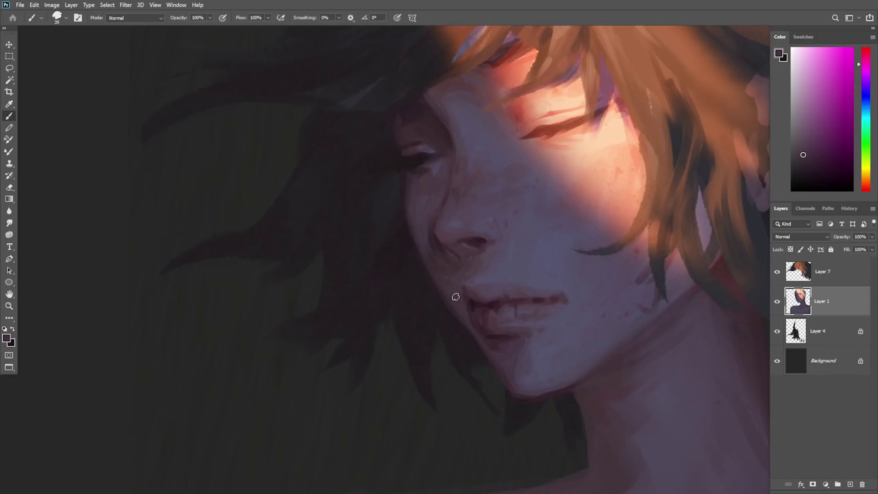
left_click(447, 272, "alt")
left_click(456, 304, "alt")
key("z")
left_click_drag(479, 305, 450, 334)
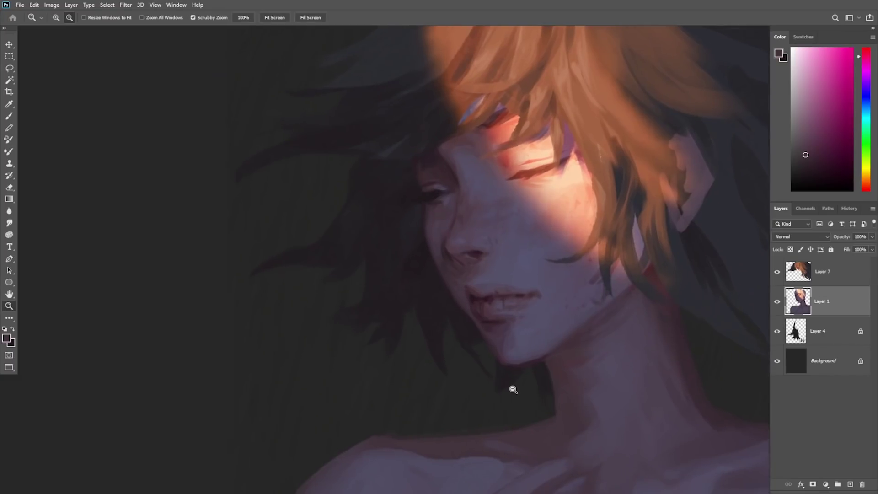
left_click_drag(508, 390, 530, 390)
key("b")
left_click(456, 283, "alt")
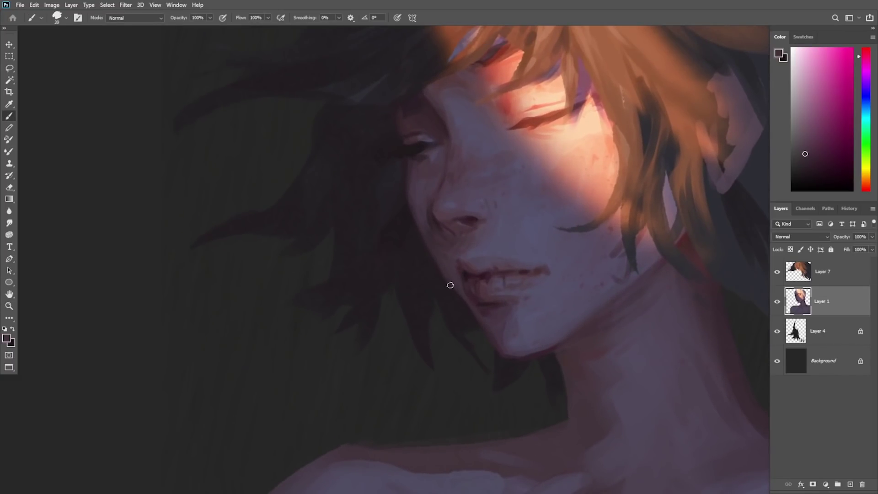
left_click(481, 316, "alt")
Step: Select the mouth area with the Lasso and copy it onto its own layer
key("l")
mouse_move(476, 251)
left_mouse_down()
mouse_move(515, 324)
mouse_move(473, 250)
mouse_move(488, 333)
mouse_move(471, 276)
left_mouse_up()
key("ctrl+j")
Step: Scale the copied mouth to 94.73%, rotate it -2.07°, and shift it slightly toward the shadowed side of the face
key("ctrl+t")
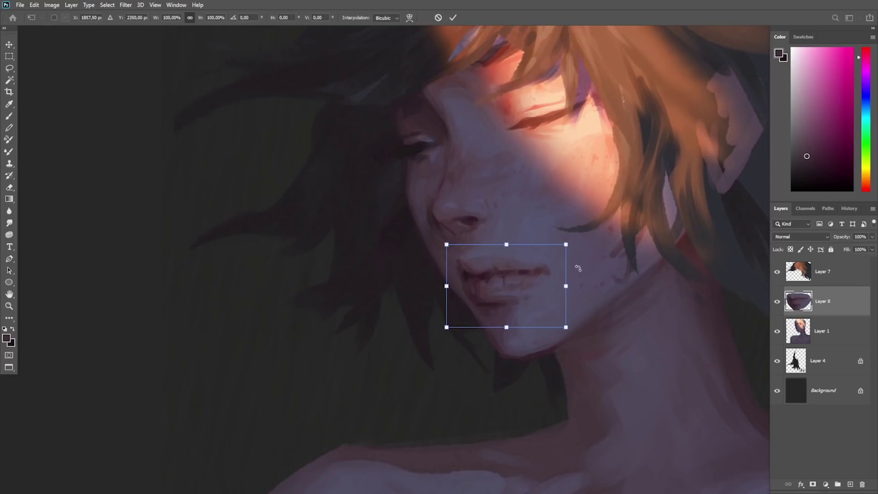
left_click_drag(565, 287, 560, 287)
left_click_drag(568, 253, 565, 249)
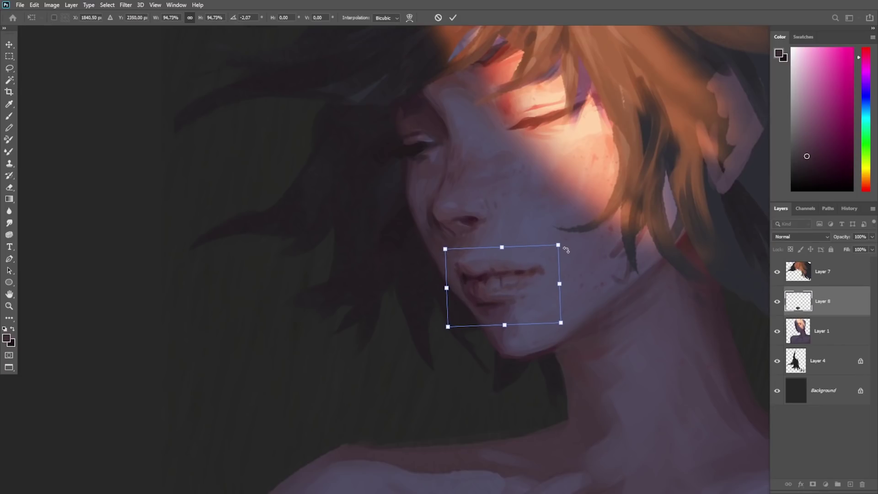
left_click_drag(529, 296, 527, 295)
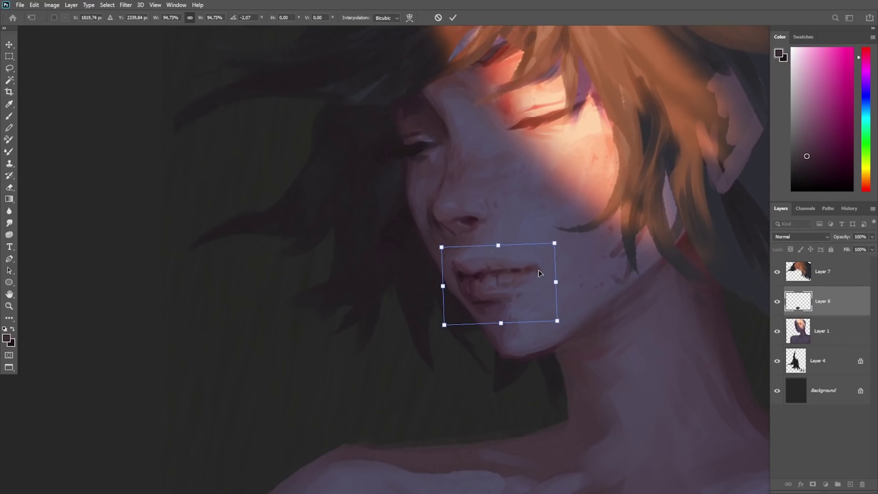
key("Return")
Step: Nudge the mouth copy into place and blend its edges into the surrounding skin with a 62 px eraser
key("z")
left_click_drag(564, 294, 543, 317)
left_click_drag(516, 279, 526, 286)
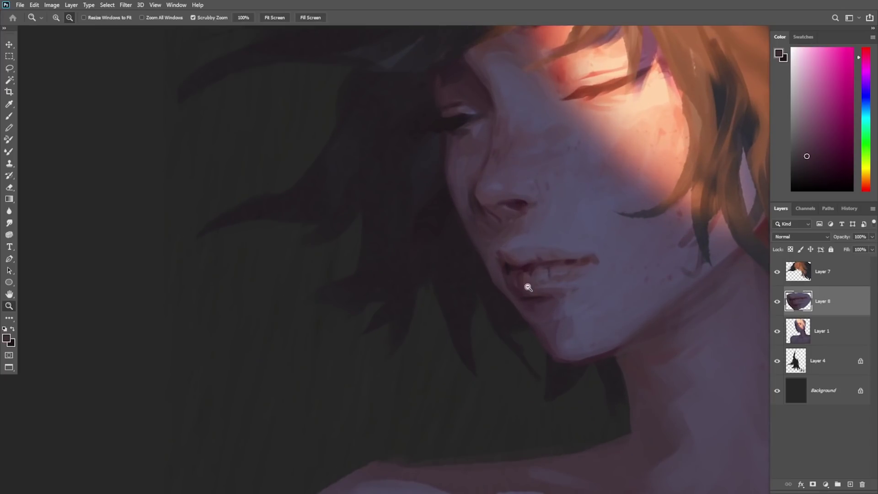
key("e")
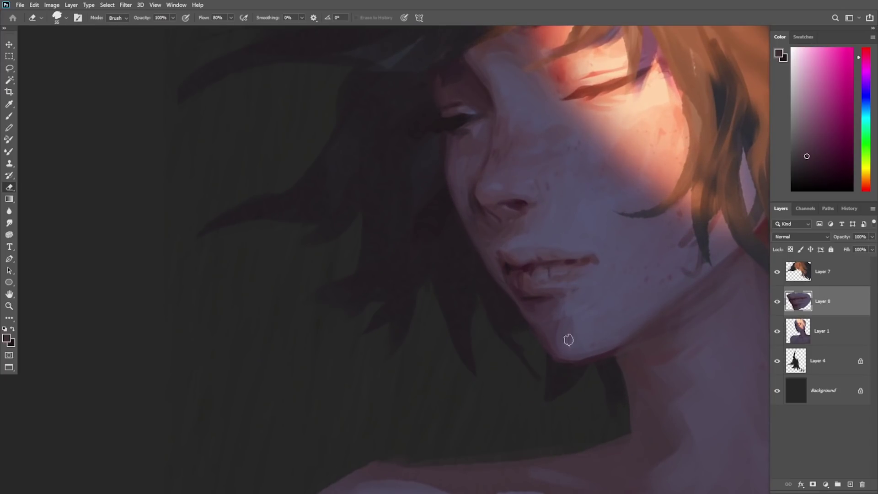
key("v")
left_click_drag(589, 284, 602, 280)
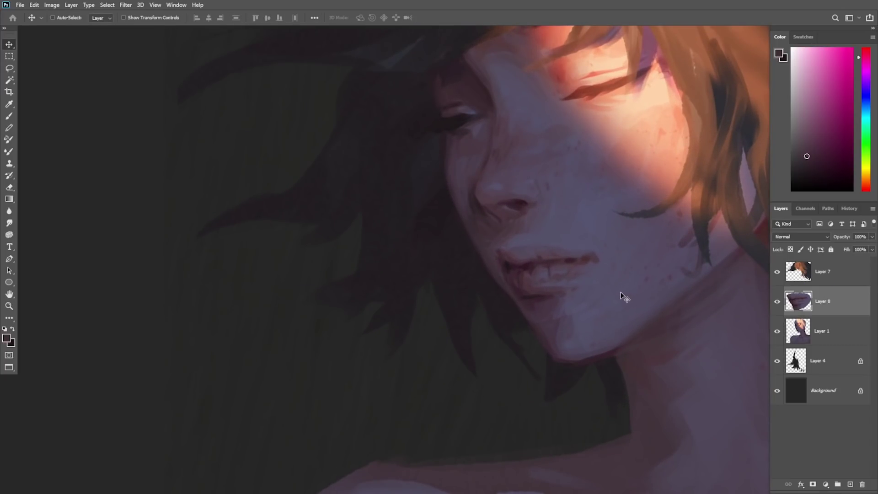
key("e")
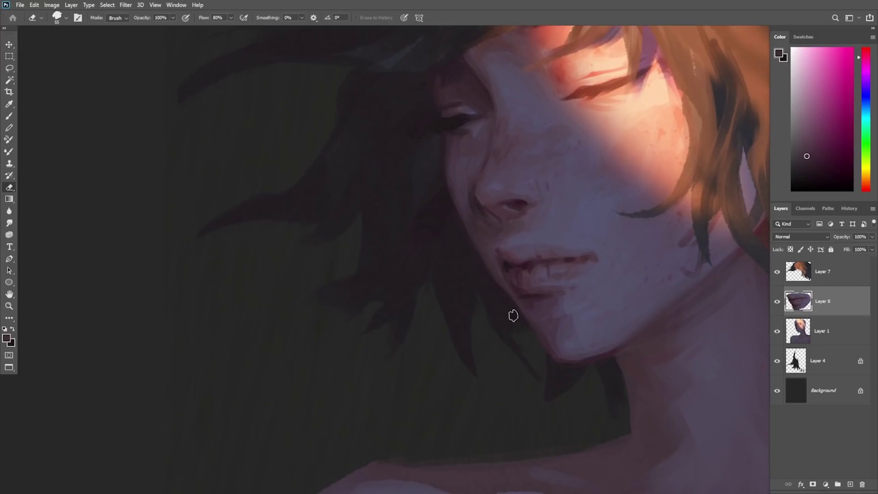
right_click(592, 219)
left_click_drag(631, 150, 634, 151)
left_click(499, 240)
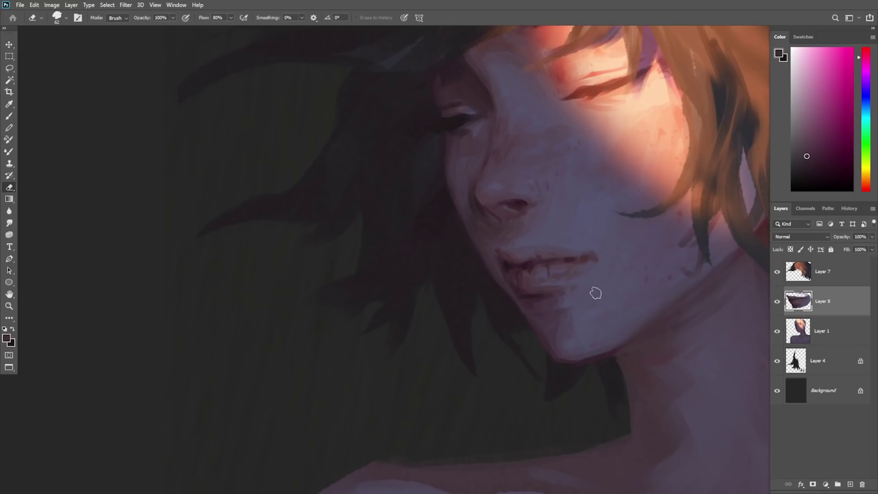
Step: Paint over the lip line, upper lip and mouth corner with colours sampled from the surrounding skin and shadows
key("b")
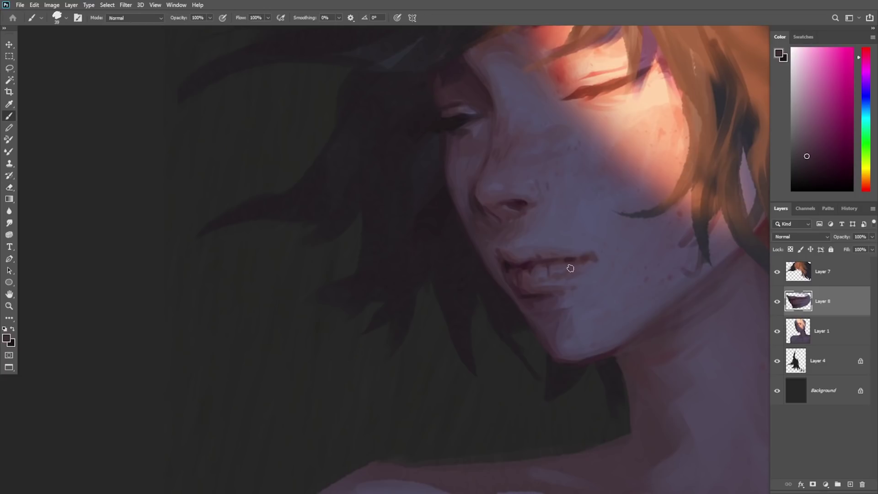
left_click(570, 263, "alt")
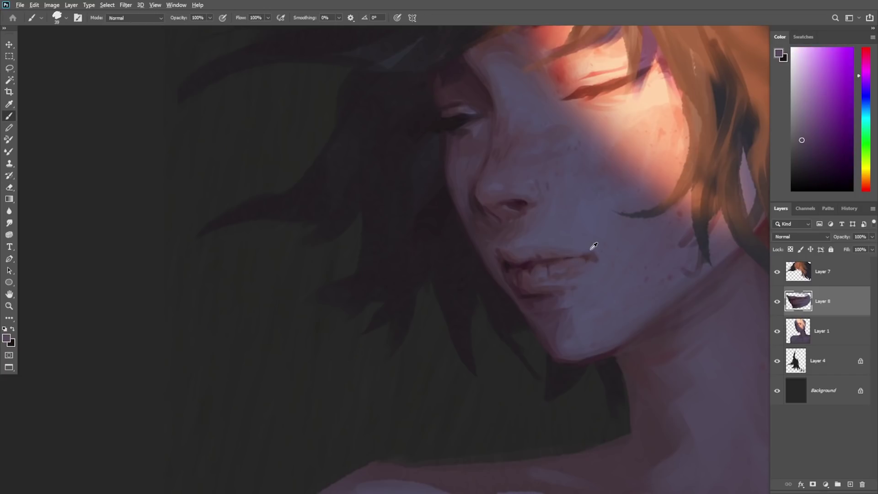
left_click(578, 238, "alt")
left_click(546, 251, "alt")
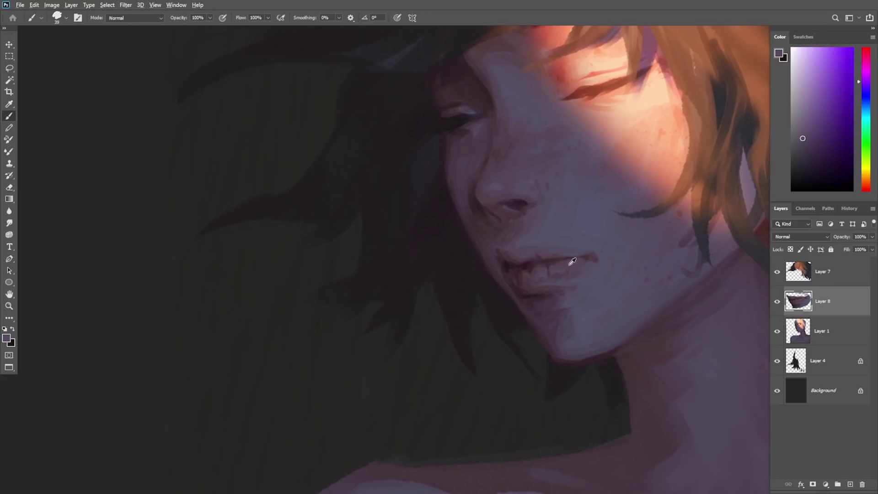
left_click(582, 258, "alt")
left_click(592, 262, "alt")
left_click(527, 293, "alt")
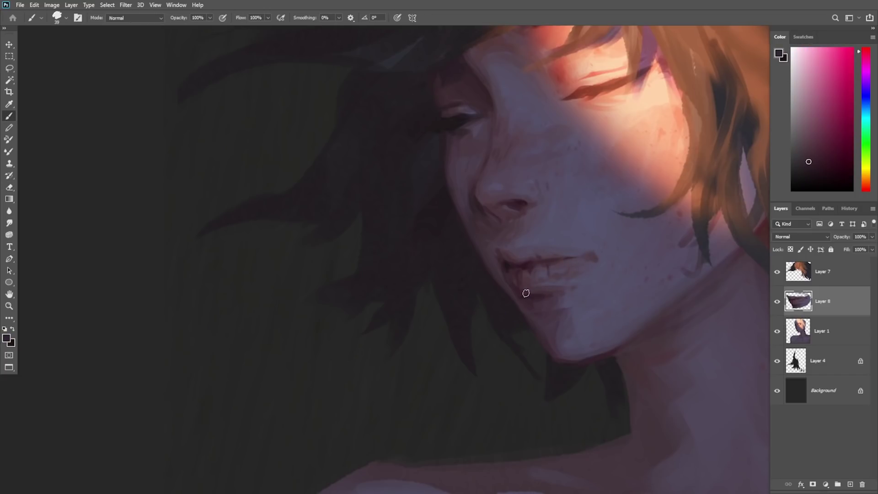
Step: Select the lower face on Layer 1 with the Lasso and copy it onto a new layer
left_click_drag(556, 302, 528, 343)
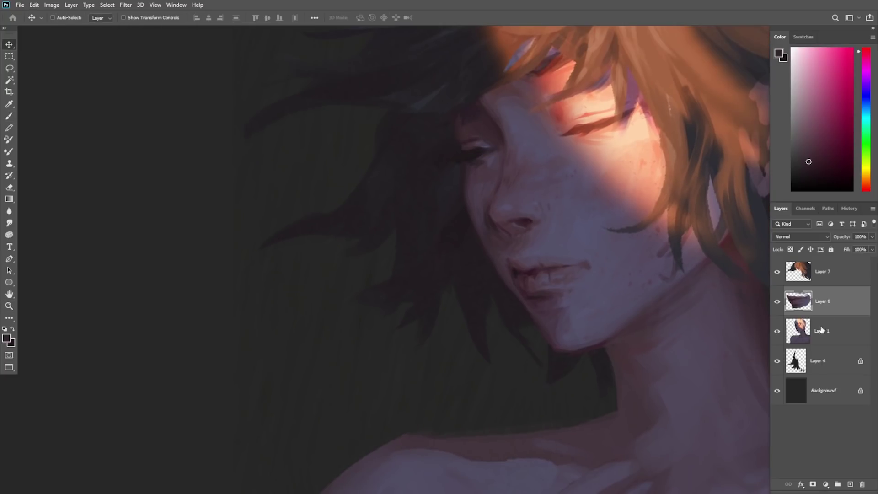
left_click(504, 347, "ctrl")
key("l")
mouse_move(471, 233)
left_mouse_down()
mouse_move(516, 322)
mouse_move(721, 274)
mouse_move(601, 232)
left_mouse_up()
key("ctrl+j")
Step: Warp the copied lower face to reshape the chin and jawline
key("ctrl+t")
right_click(622, 289)
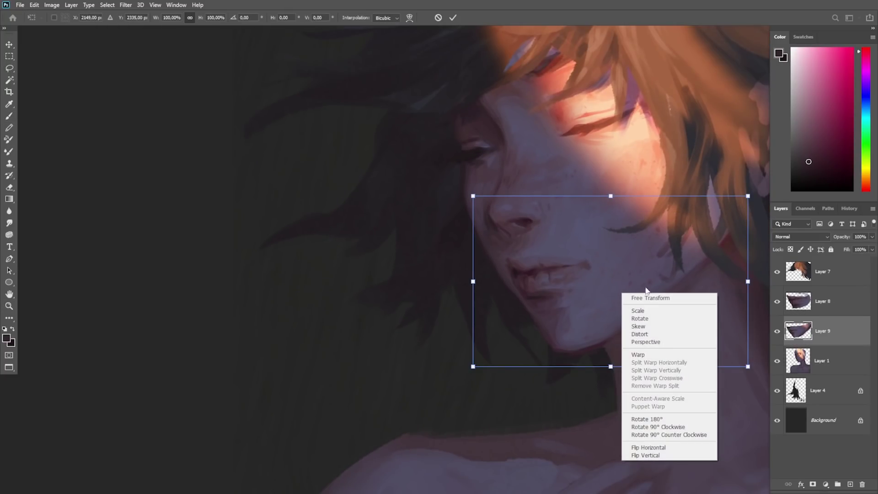
left_click(661, 350)
left_click_drag(605, 337, 562, 361)
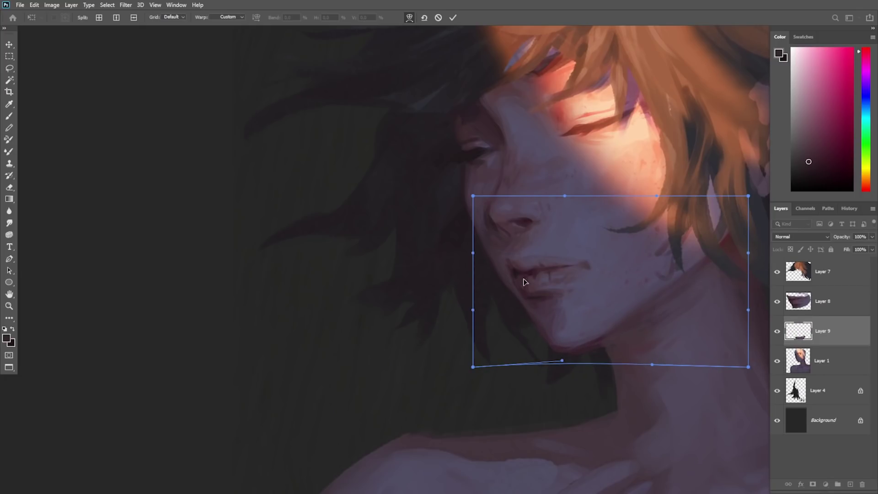
key("Return")
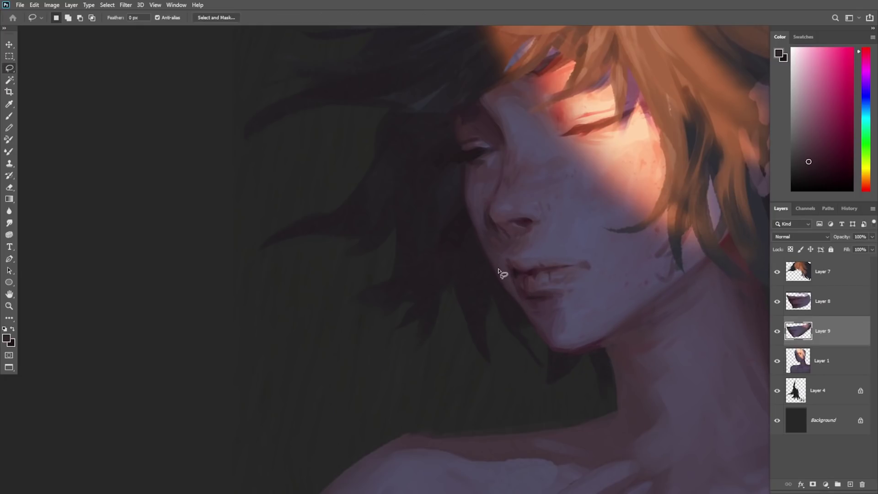
Step: Touch up the shadowed chin edge with sampled colours, and merge the mouth copy with the lower-face layer
key("b")
key("bracketleft")
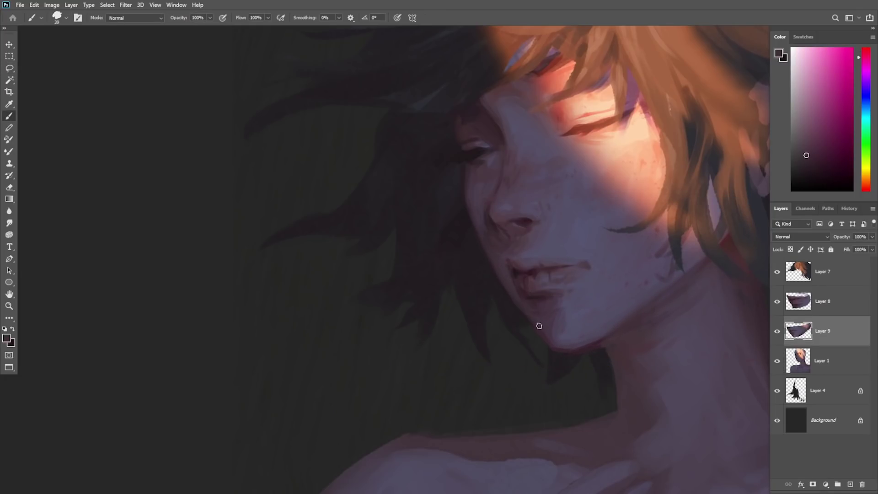
left_click(521, 250, "alt")
key("ctrl+e")
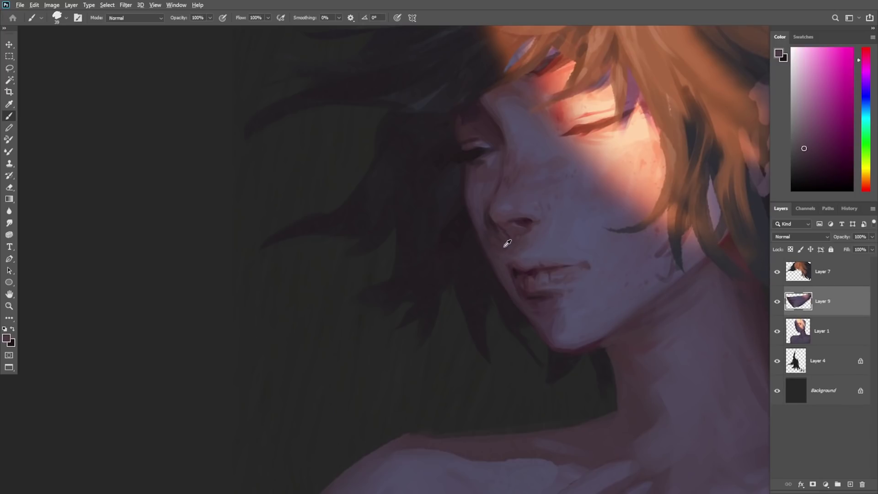
Step: Repaint the shadowed skin between the nose and upper lip with sampled purple tones
left_click(505, 246, "alt")
left_click(525, 245, "alt")
left_click(515, 256, "alt")
left_click(506, 252, "alt")
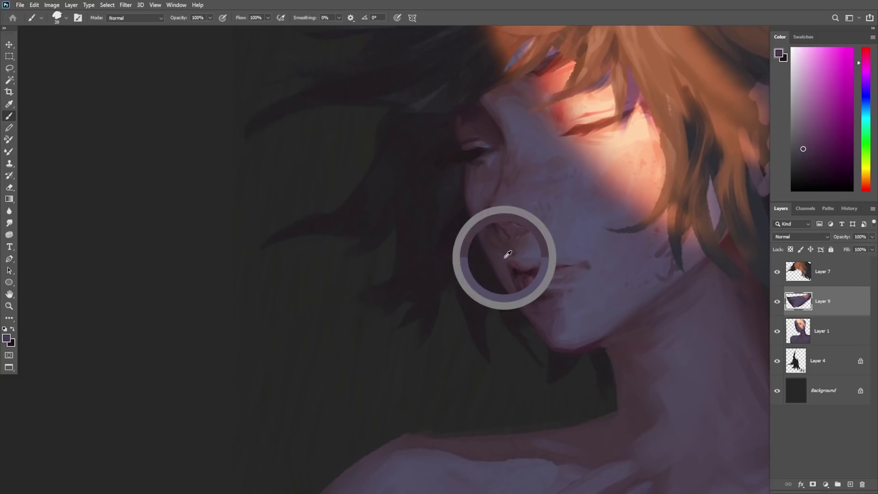
key("ctrl+space")
left_click_drag(505, 246, 549, 222)
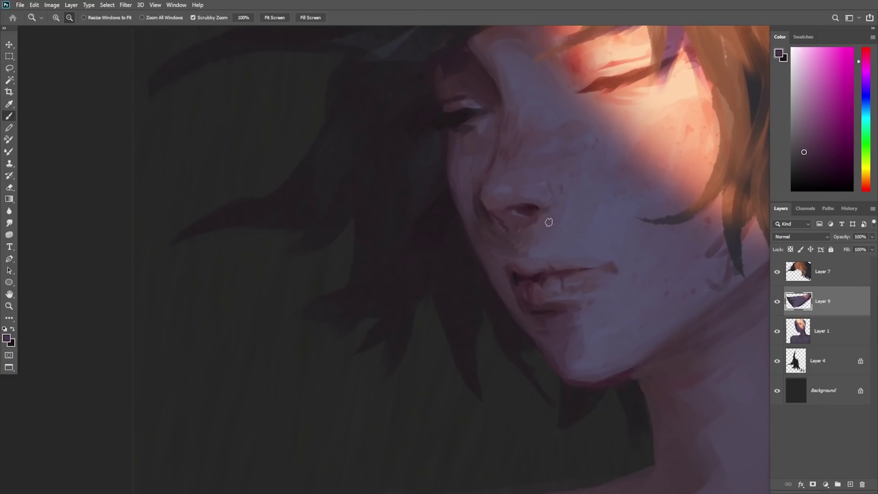
left_click(504, 249, "alt")
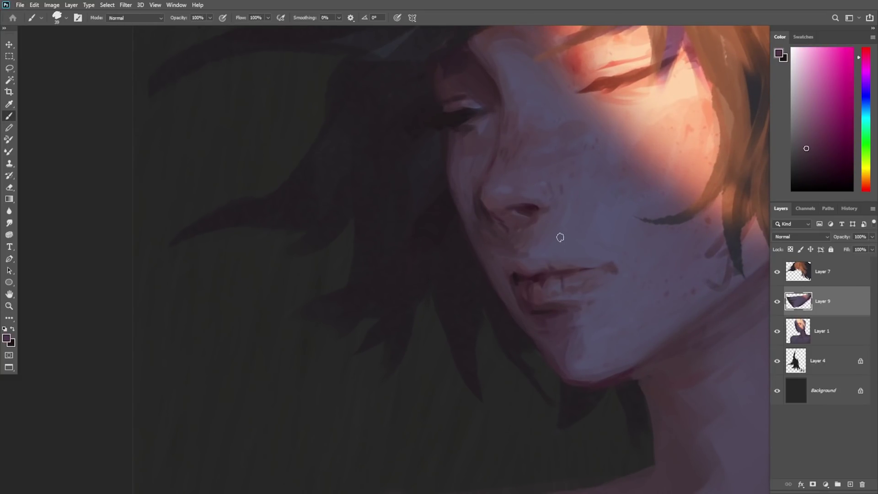
Step: Refine the upper lip and the shadowed mouth corner using dark and mid purple tones sampled around them
left_click(524, 267, "alt")
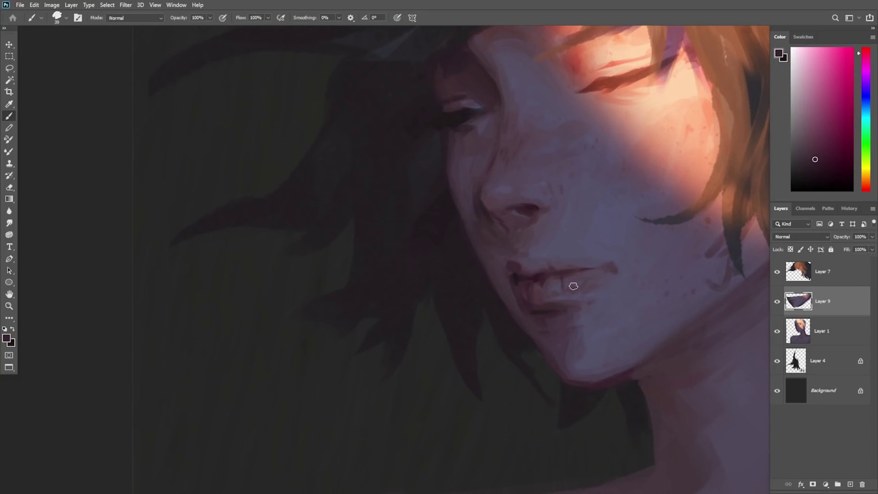
left_click(507, 275, "alt")
left_click(532, 280, "alt")
left_click(520, 271, "alt")
left_click(507, 262, "alt")
left_click(531, 251, "alt")
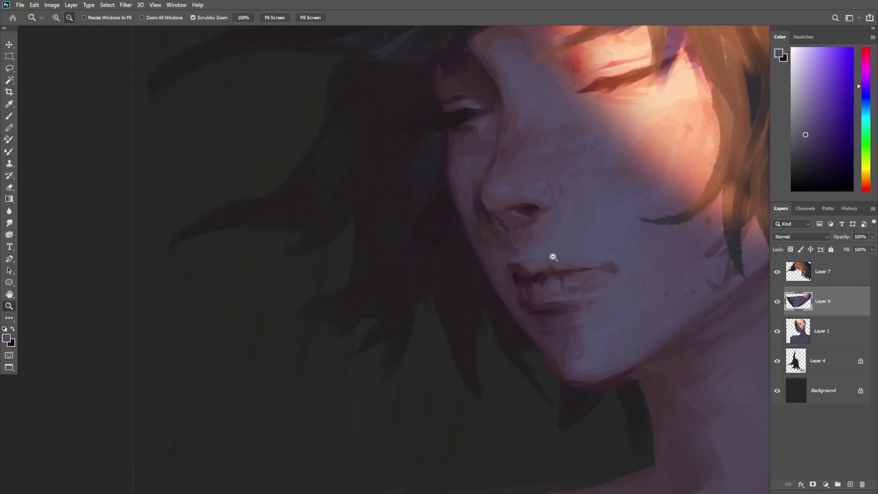
left_click(515, 251, "alt")
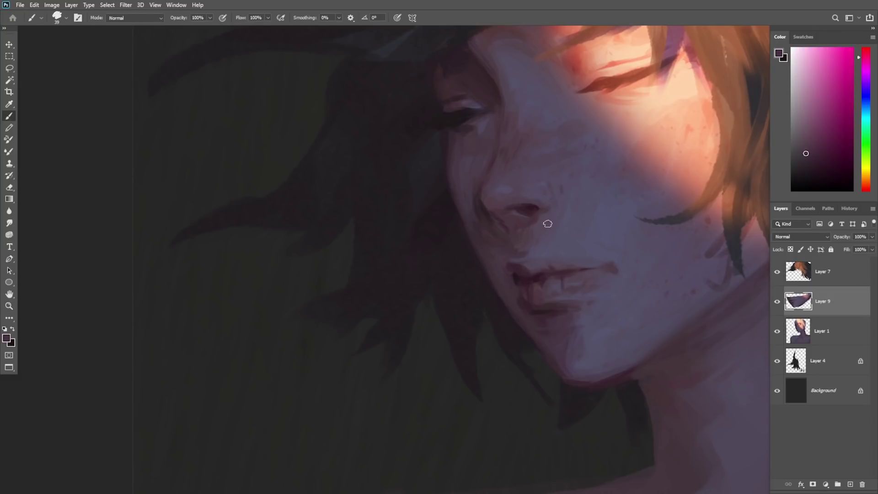
left_click(506, 261, "alt")
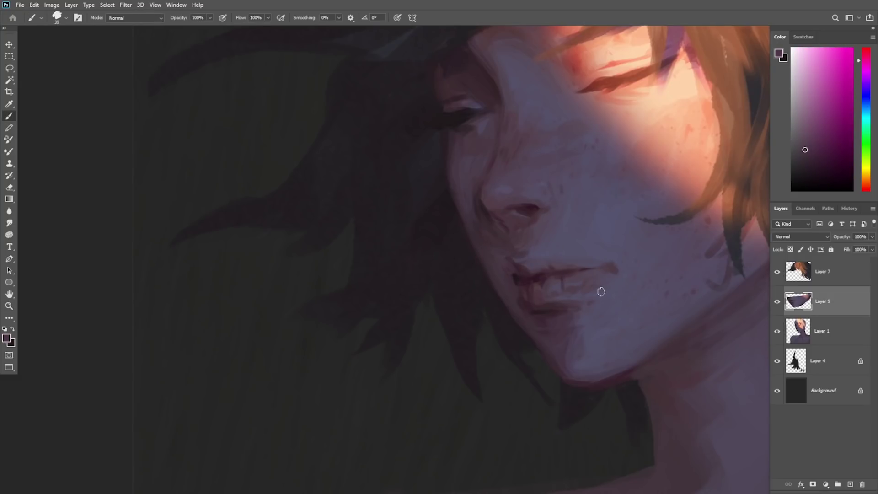
Step: Soften the mouth corner on the lit side and the lower lip edge with sampled skin tones
left_click(613, 257, "alt")
left_click_drag(611, 264, 623, 272)
left_click(608, 274, "alt")
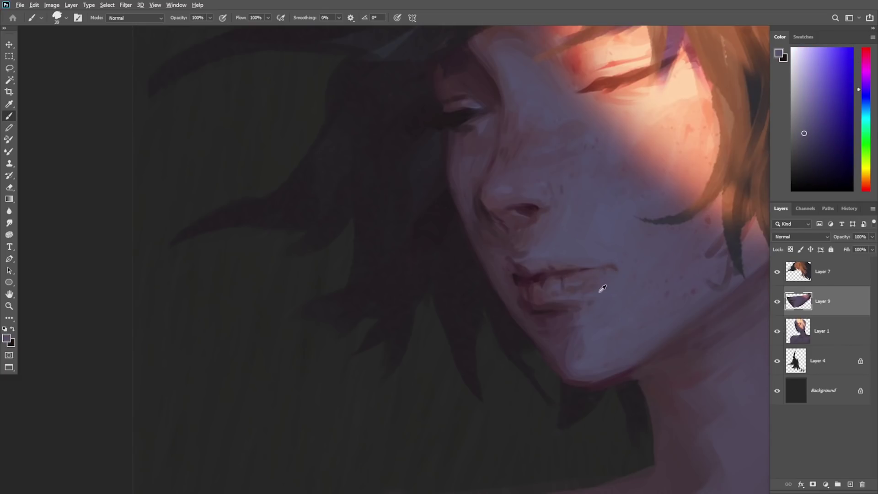
left_click(593, 302, "alt")
left_click(594, 303, "alt")
Step: Reduce the brush size to 21 px and paint the dark lip parting and small light accents between the lips
left_click_drag(584, 306, 537, 292)
right_click(569, 249)
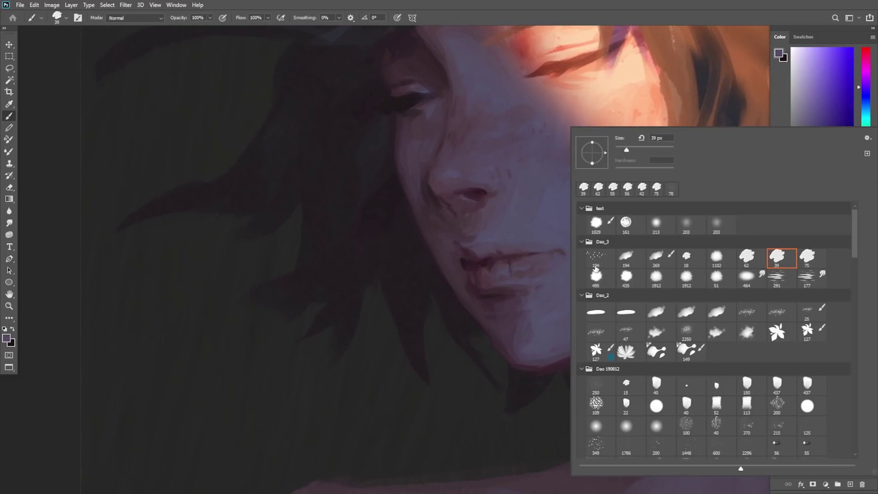
key("Escape")
right_click(520, 223)
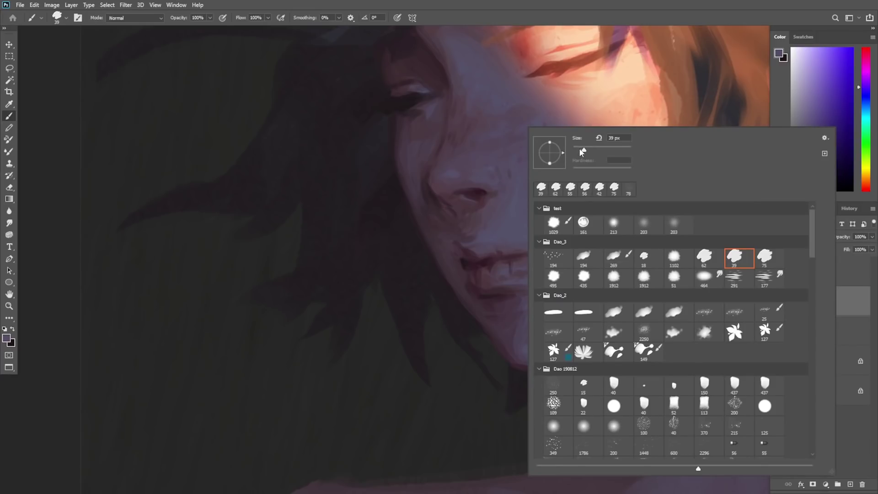
left_click_drag(583, 151, 578, 152)
left_click(448, 301)
left_click(504, 249, "alt")
left_click(485, 260, "alt")
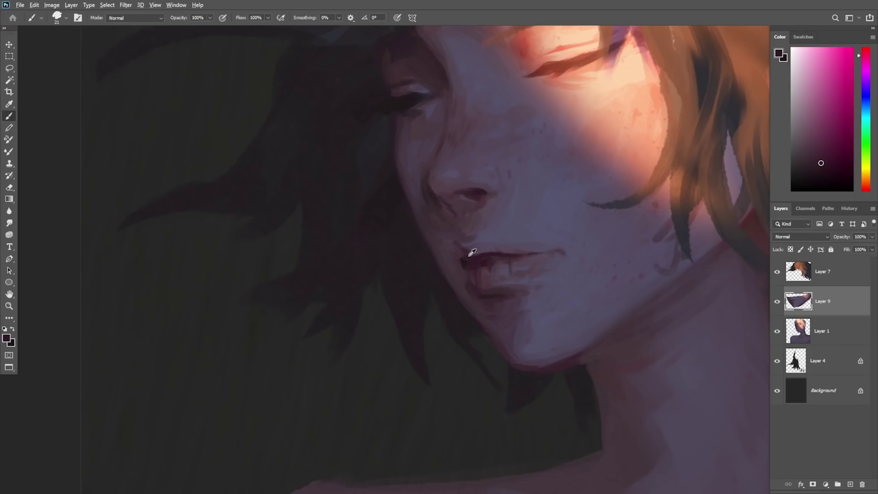
left_click(472, 253, "alt")
left_click(574, 306, "alt")
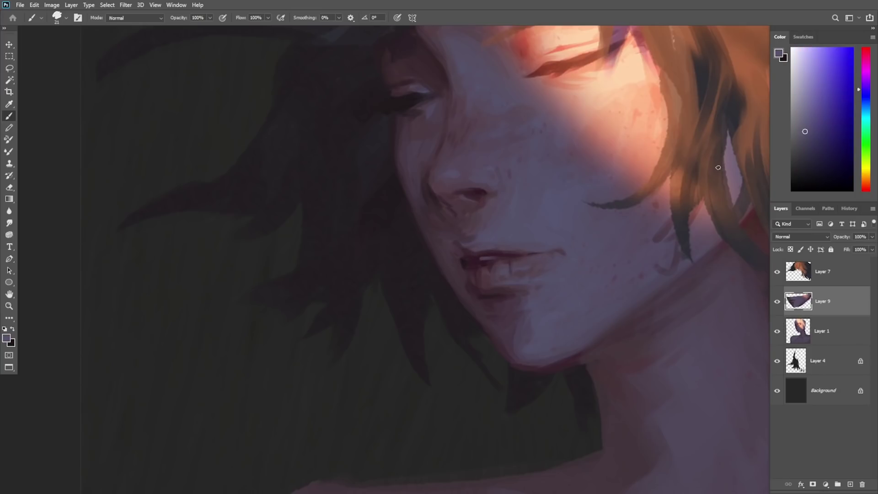
Step: Set the brush size to 32 px and repaint the upper lip edge and the light teeth using tones sampled around the mouth
key("z")
left_click_drag(485, 278, 511, 285)
key("ctrl+z")
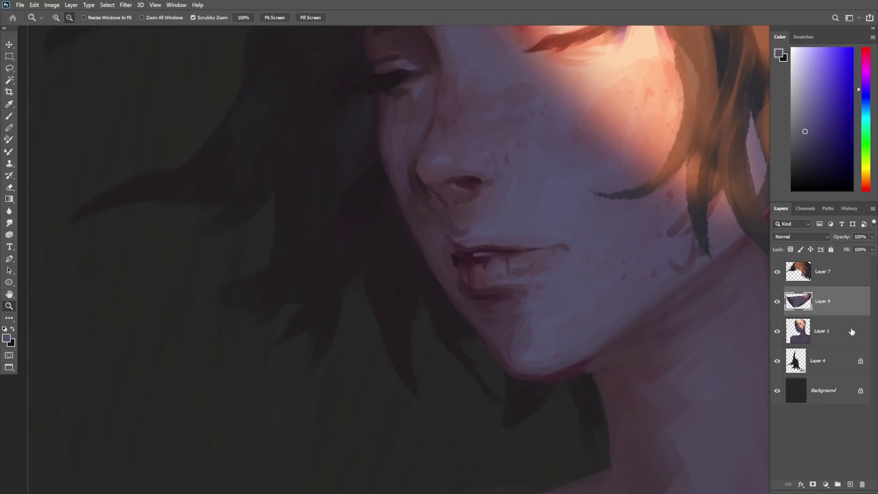
key("b")
right_click(500, 239)
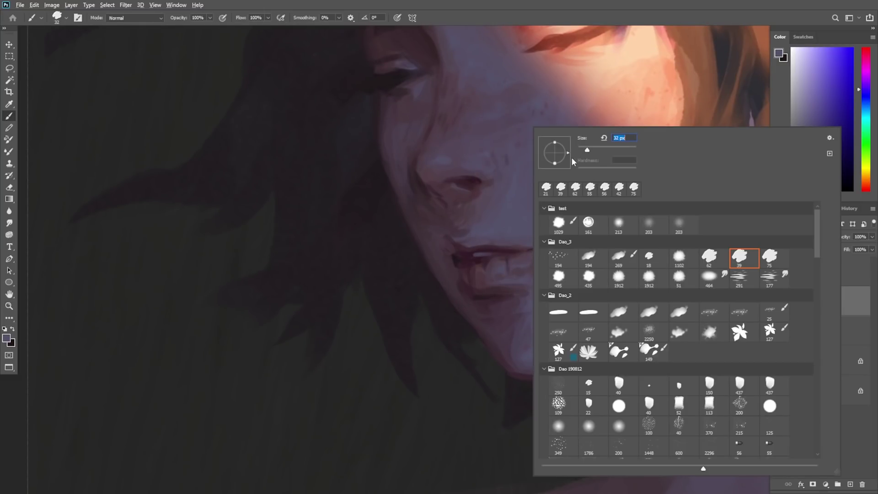
left_click(507, 245, "alt")
left_click_drag(474, 255, 496, 252)
left_click(475, 238, "alt")
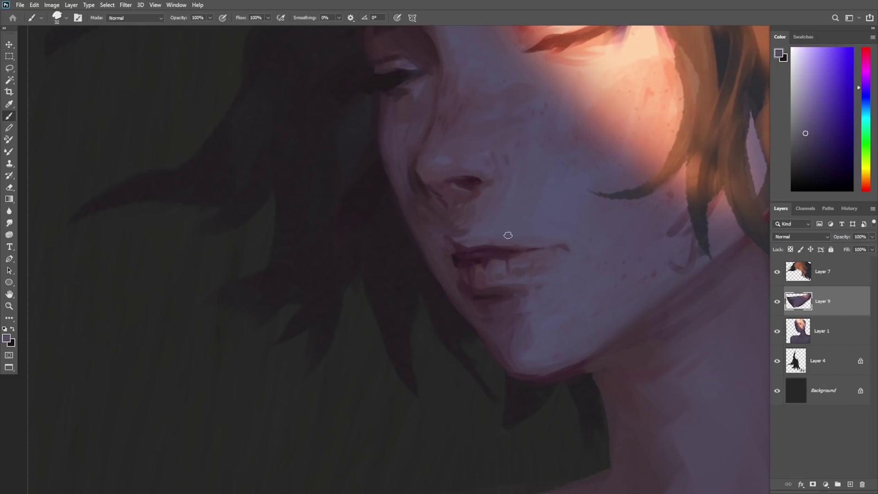
left_click(480, 268, "alt")
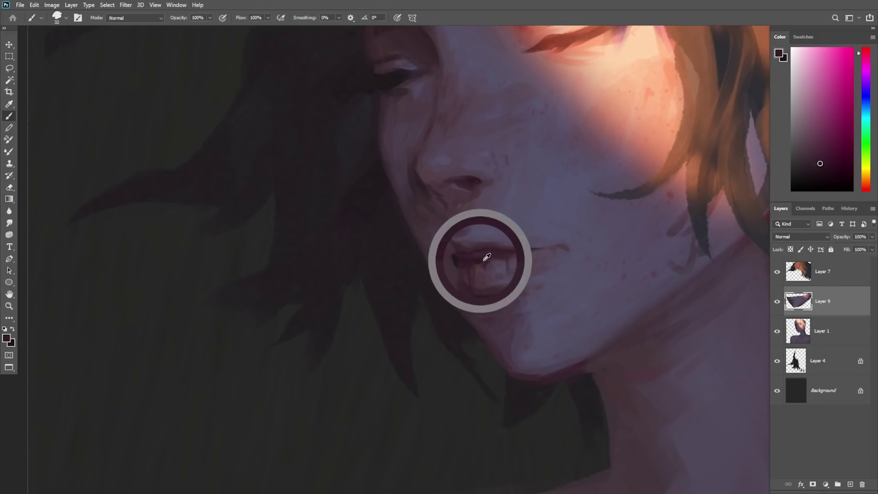
left_click(480, 270, "alt")
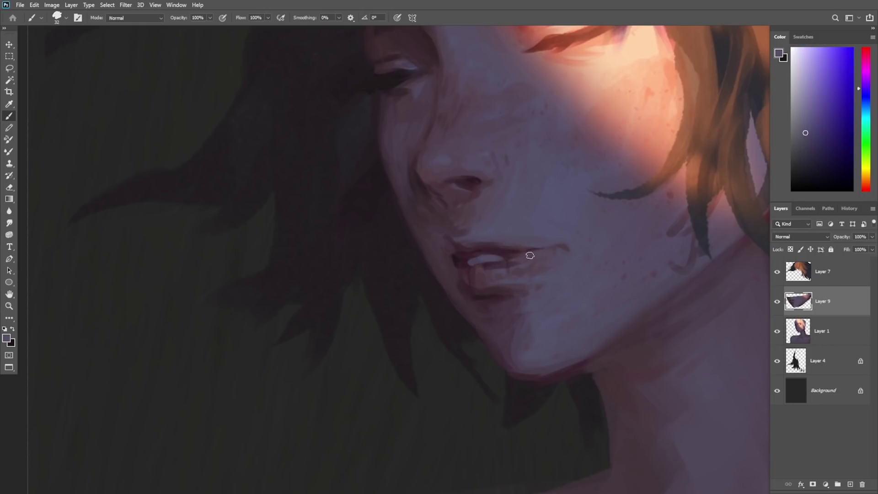
Step: Darken the shadowed mouth corner and the lip parting beside the teeth with sampled deep maroon tones
left_click(459, 256, "alt")
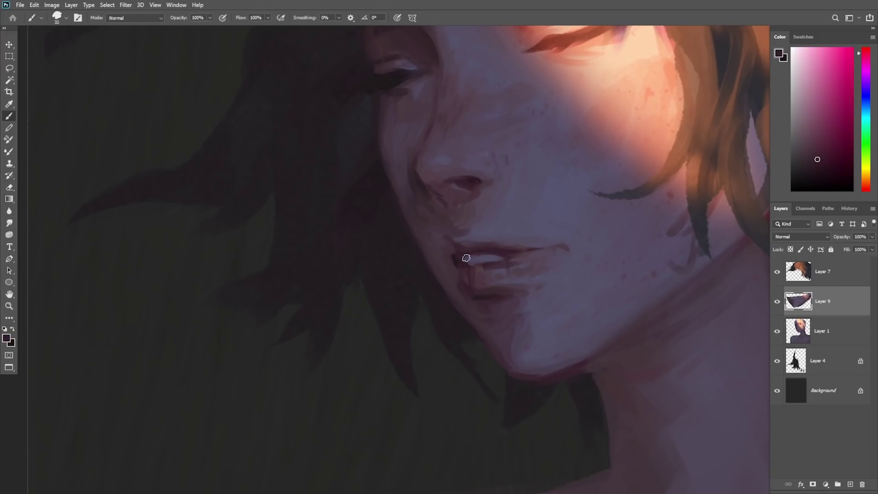
left_click(466, 257, "alt")
left_click_drag(455, 257, 467, 263)
left_click(463, 263, "alt")
left_click(456, 262, "alt")
left_click(460, 261, "alt")
left_click(463, 260, "alt")
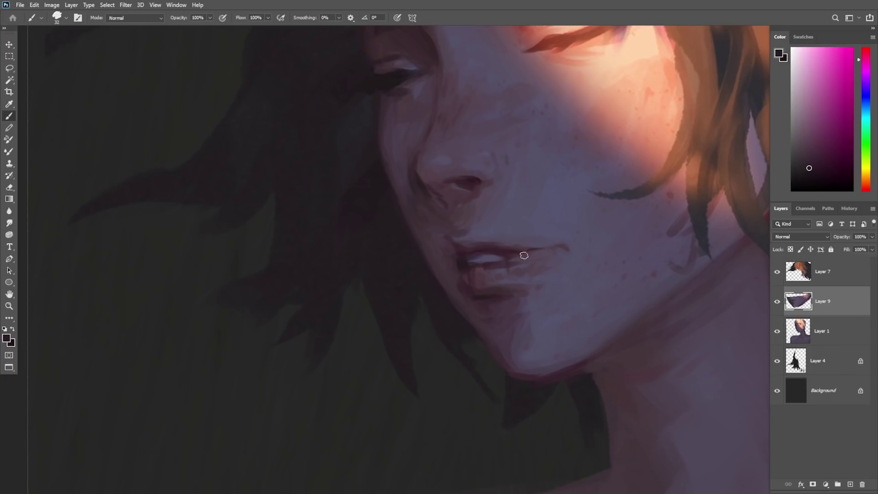
Step: Sharpen the dark gap around the teeth and soften the skin above the shadowed side of the upper lip with sampled purple
left_click(470, 259, "alt")
left_click(469, 260, "alt")
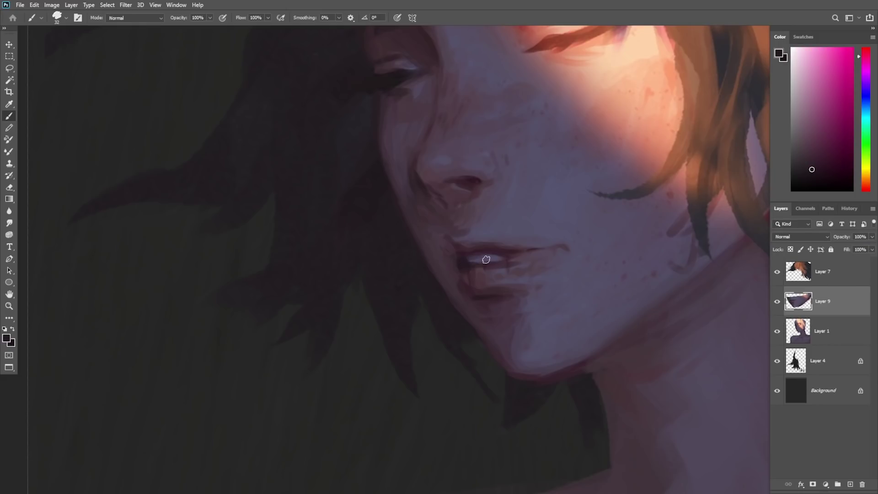
left_click(463, 250, "alt")
left_click(458, 240, "alt")
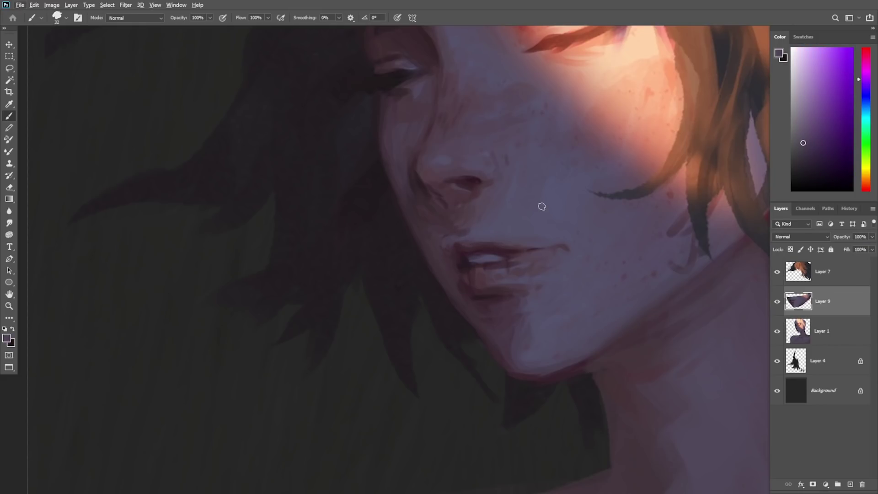
Step: Clear everything on the lower-face repaint layer and merge that layer down into Layer 1
key("ctrl+a")
key("ctrl+x")
key("z")
left_click(542, 291, "alt")
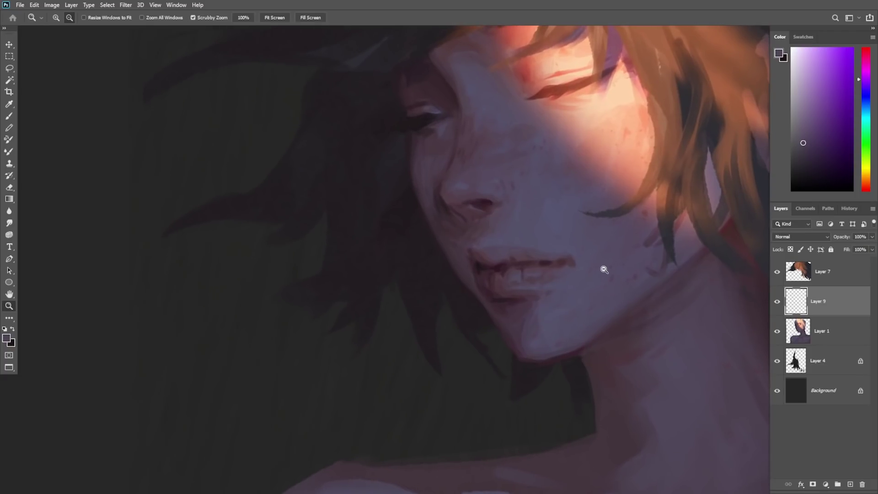
left_click(582, 284, "alt")
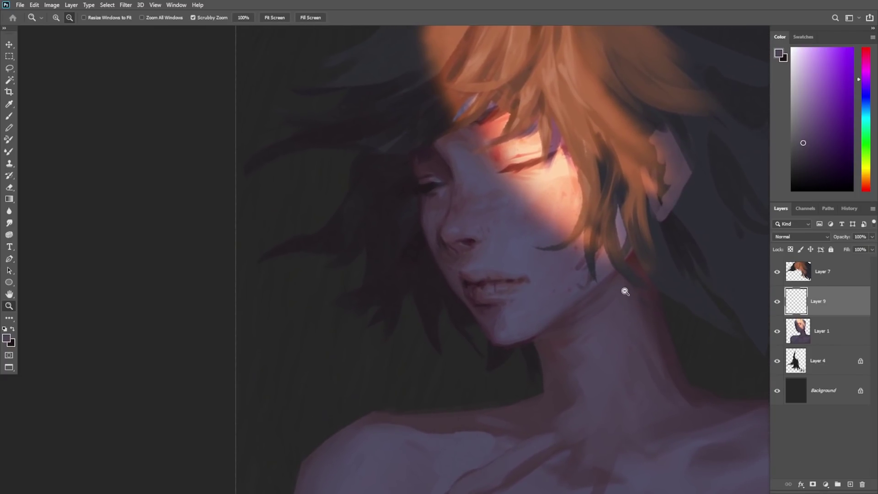
left_click(595, 338, "alt")
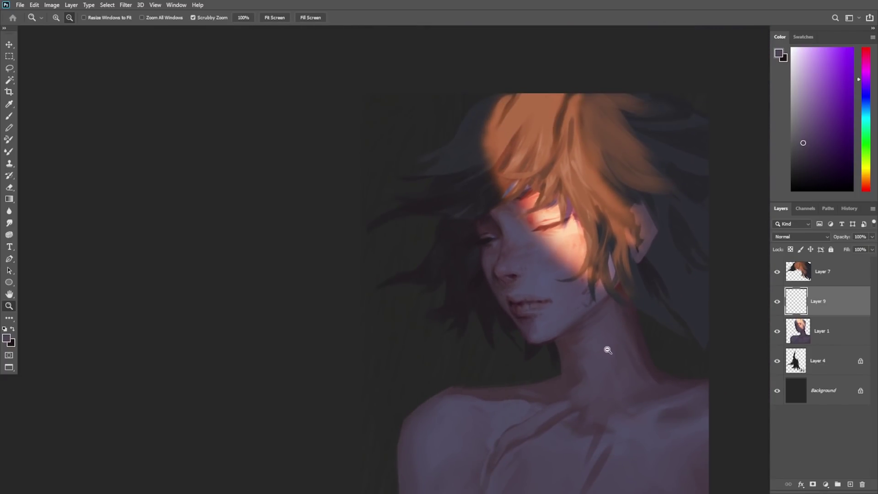
left_click_drag(607, 350, 633, 323)
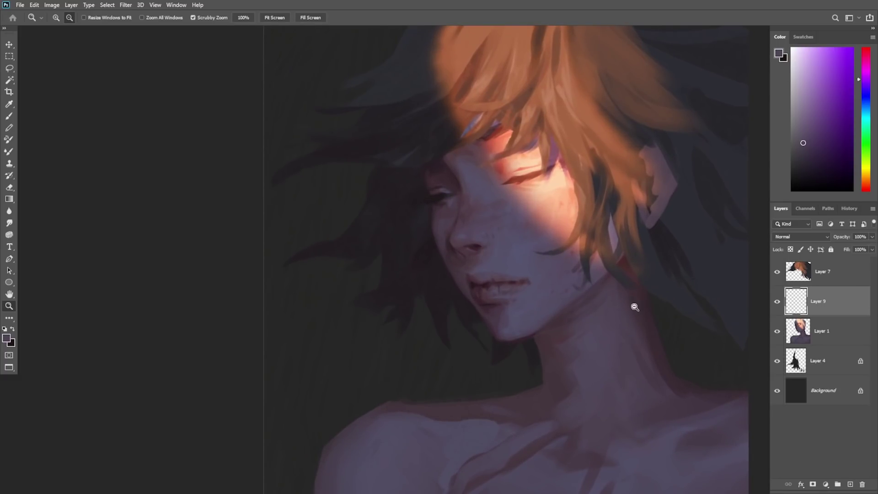
key("ctrl+e")
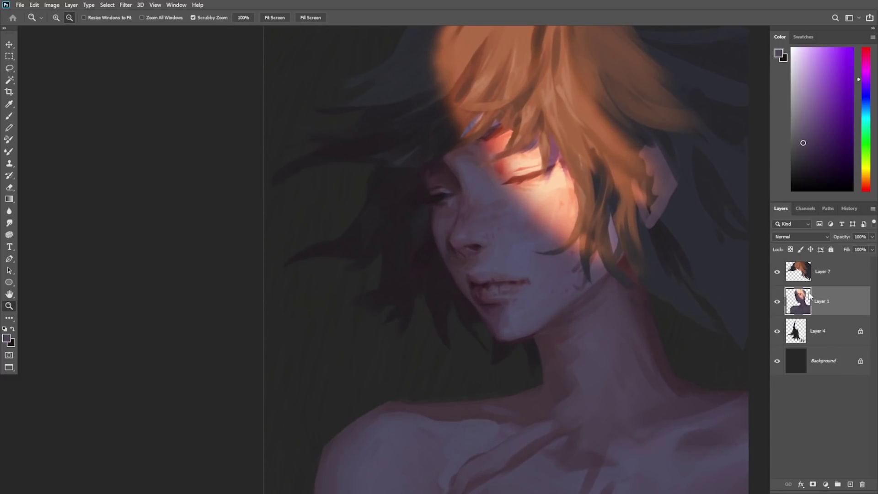
Step: Liquify Layer 1 with a brush size of 2015, nudging the jaw and neck area
key("ctrl+shift+x")
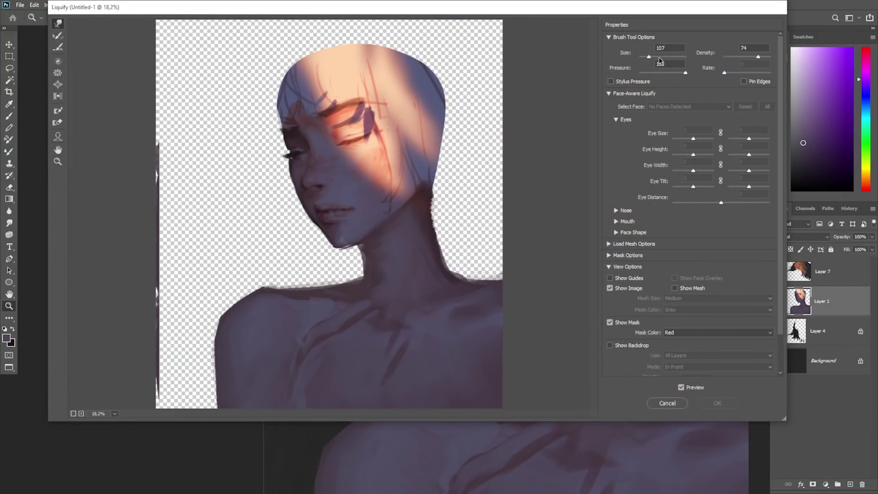
left_click_drag(660, 60, 674, 47)
key("BackSpace")
type("15")
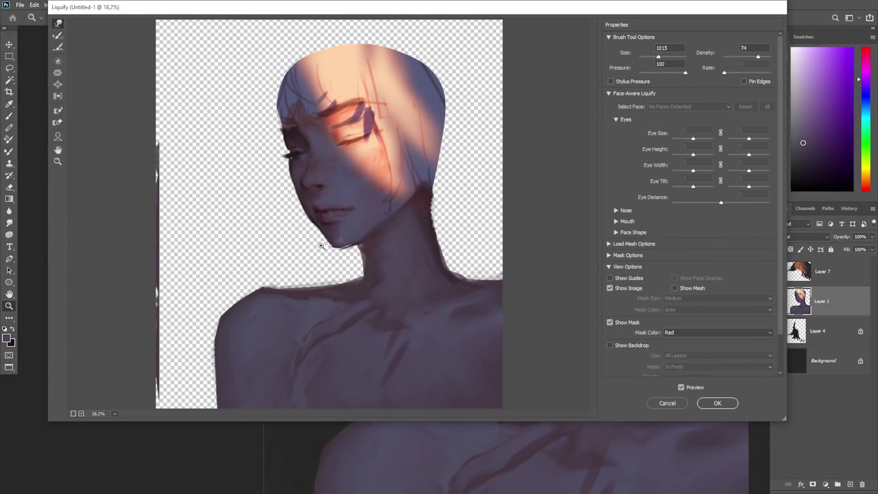
key("alt")
type("2")
left_click_drag(398, 239, 394, 238)
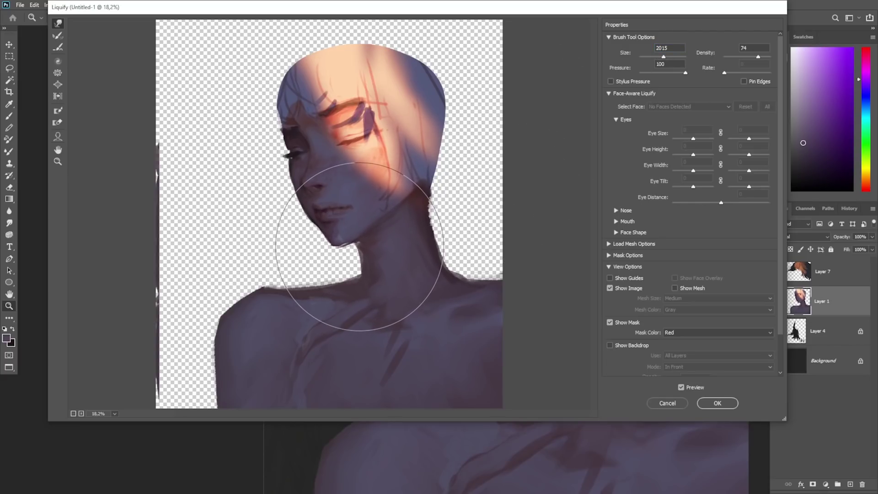
Step: Push the shadowed forehead edge slightly outward, reduce the Liquify brush size to 462 and apply the warp
left_click_drag(293, 129, 290, 130)
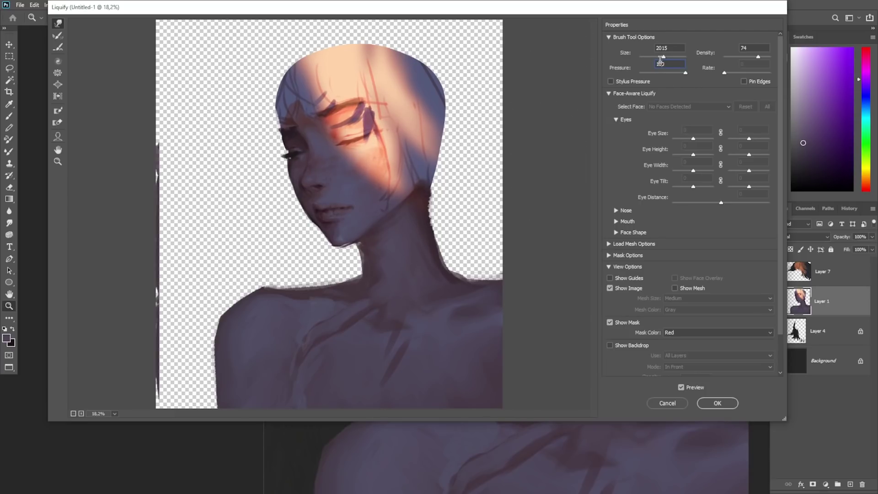
left_click_drag(663, 56, 653, 57)
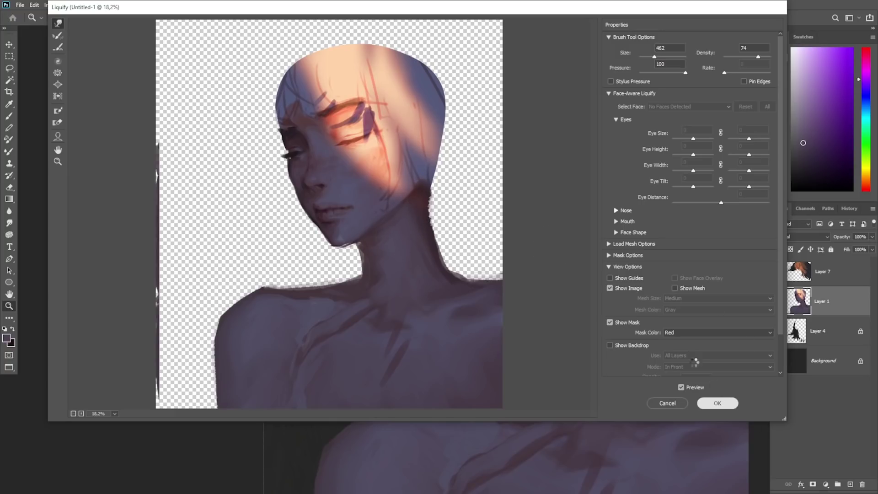
left_click(717, 403)
Step: Touch up the shadowed cheek contour and the jaw edge with dark and mid purple tones sampled from the skin
scroll(509, 287, "up", 3)
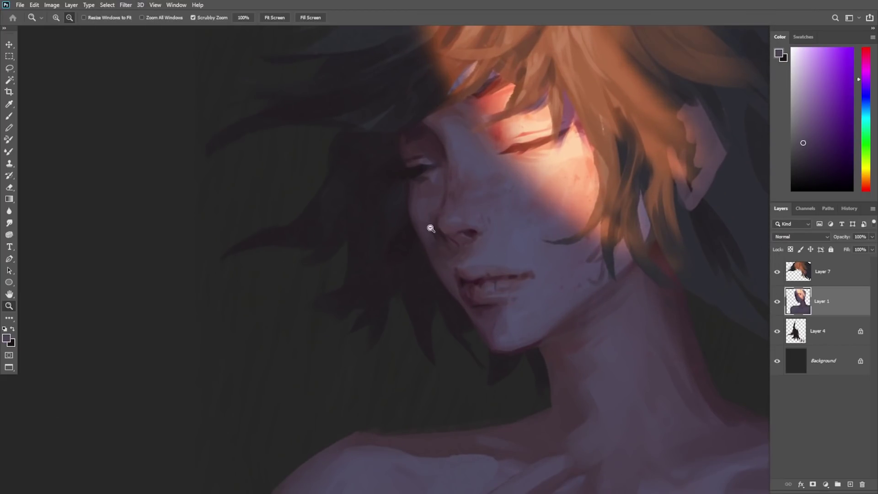
key("b")
left_click(416, 228, "alt")
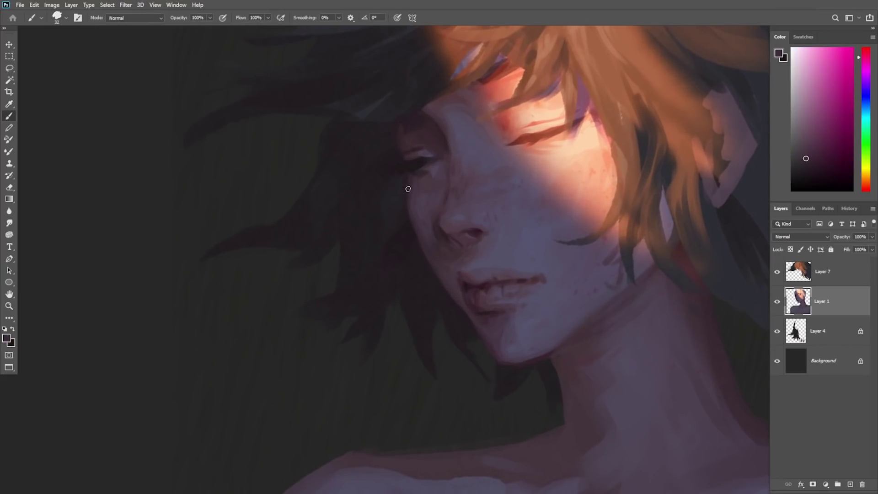
left_click(590, 320, "alt")
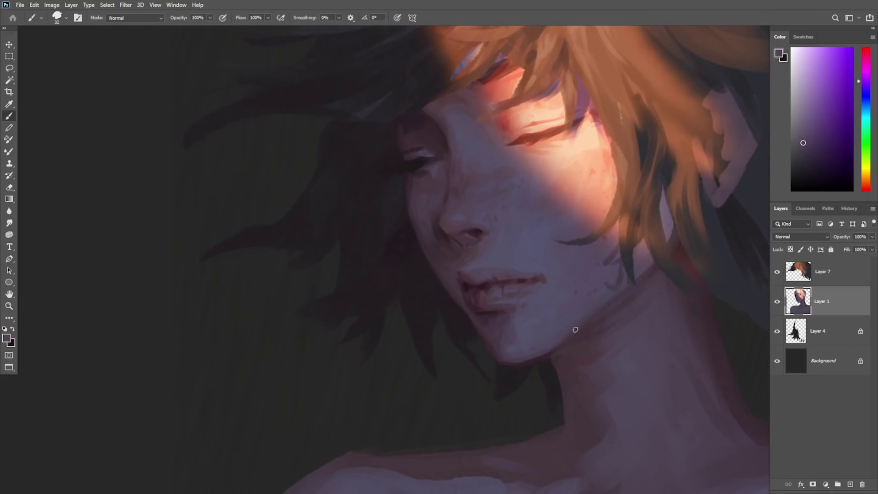
left_click(596, 313, "alt")
left_click(408, 191, "alt")
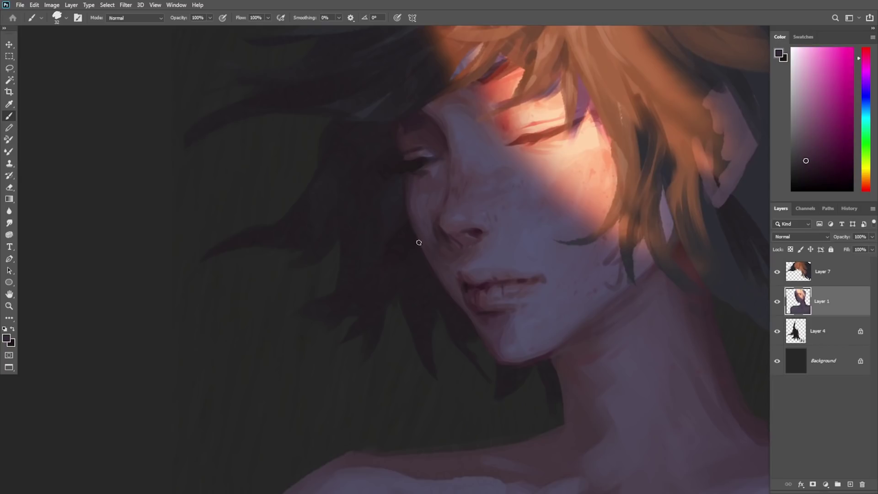
Step: Clean up the jaw edge and blend the jawline toward the ear with sampled lighter purple skin tones
key("e")
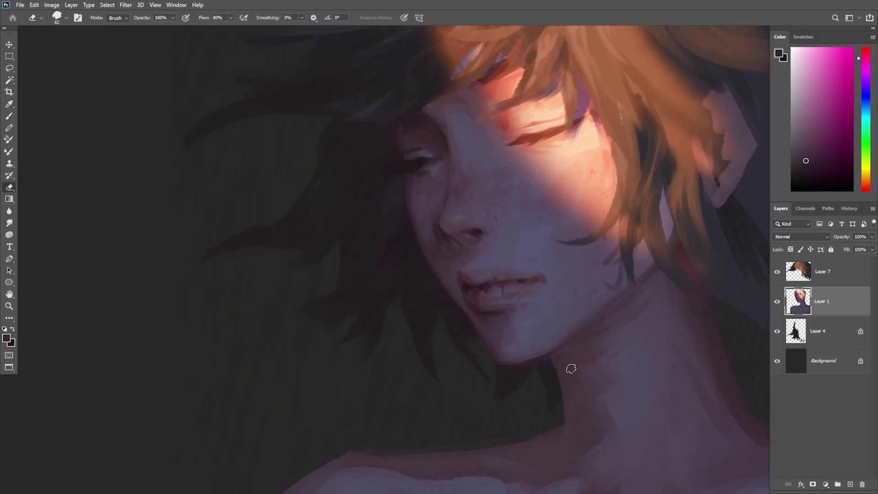
key("b")
left_click(582, 315, "alt")
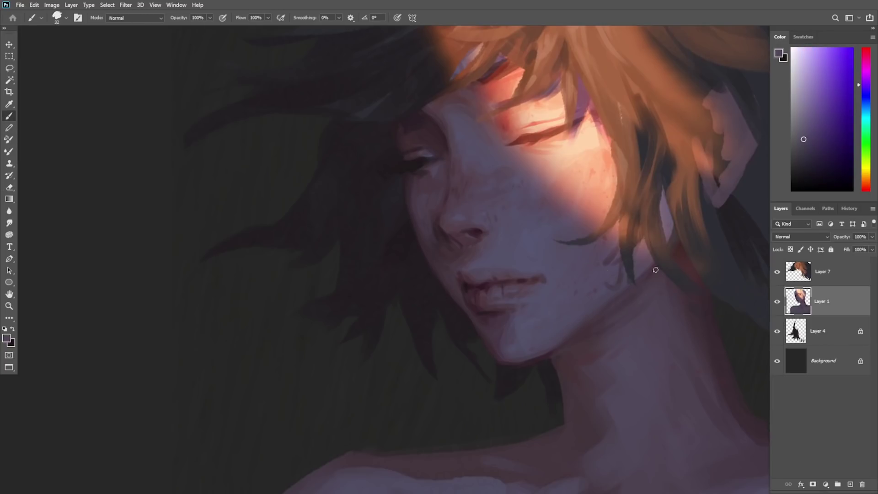
left_click(672, 224, "alt")
Step: Switch to the hair layer, Layer 7, and start darkening the shadowed outer hair with an 86 px brush and a sampled dark tone
key("z")
mouse_move(661, 245)
left_mouse_down()
mouse_move(619, 308)
mouse_move(564, 355)
mouse_move(562, 346)
left_mouse_up()
left_click_drag(635, 399, 582, 345)
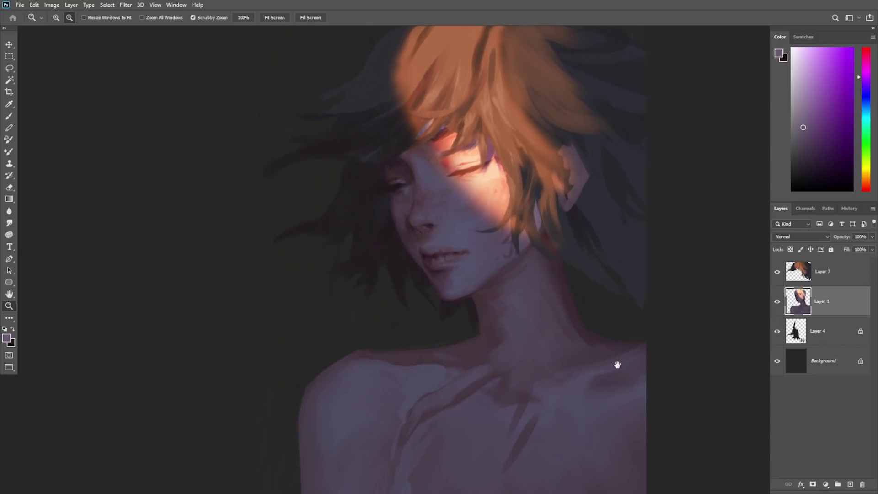
left_click_drag(617, 365, 630, 391)
left_click(829, 276)
key("b")
right_click(382, 91)
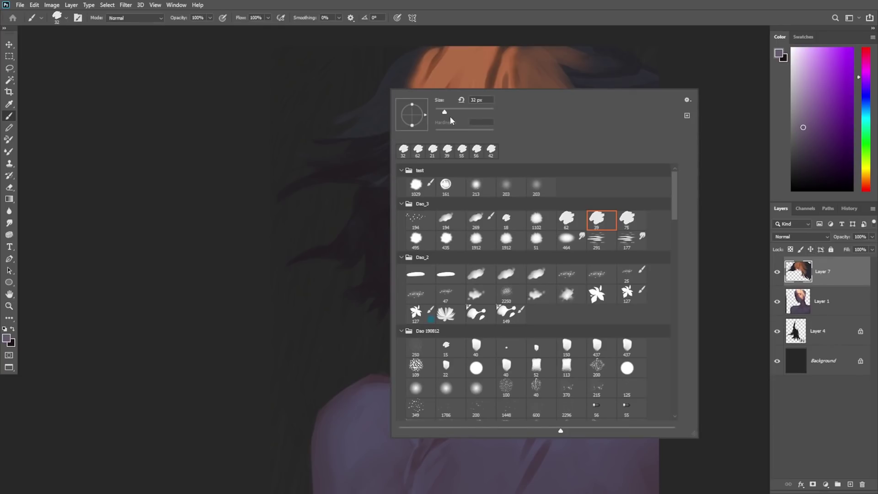
left_click(357, 160, "alt")
Step: Enlarge the brush to 117 px and paint dark strands along the upper outline of the shadowed hair
right_click(367, 99)
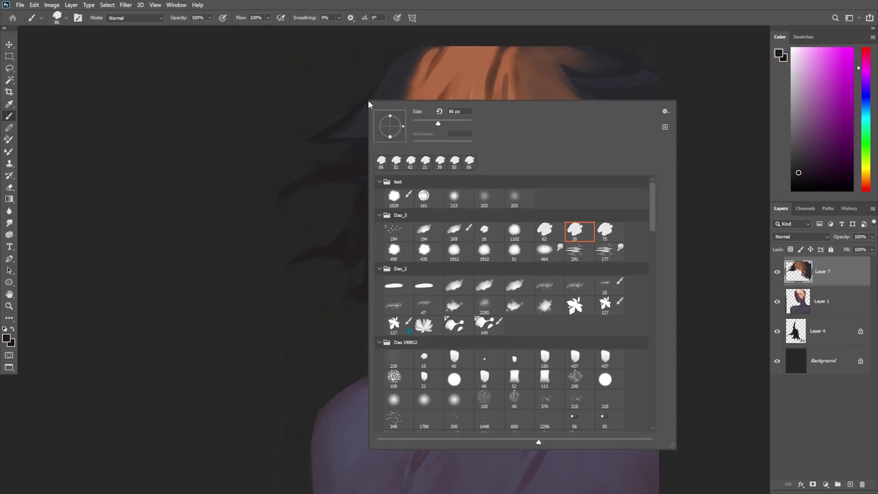
left_click_drag(439, 122, 446, 122)
left_click(387, 79, "alt")
left_click(344, 116, "alt")
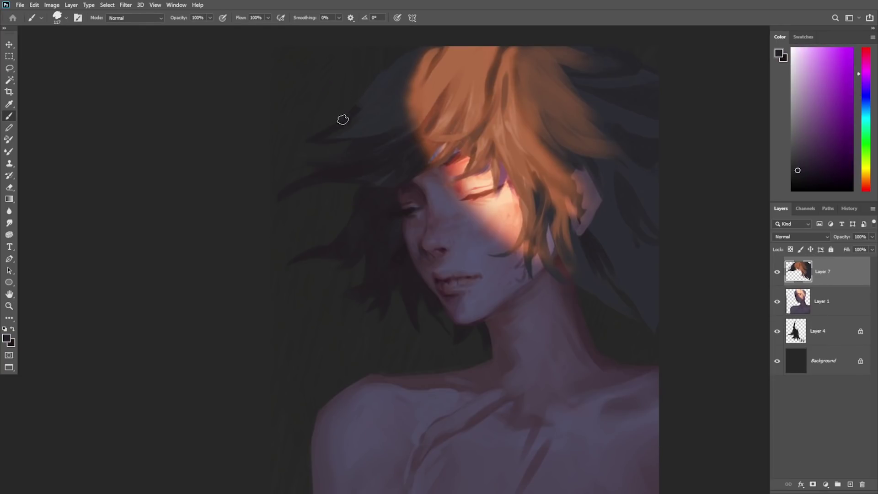
Step: Extend the lit hair at the crown with curled orange and brown strands using colors sampled from the hair
left_click(433, 67, "alt")
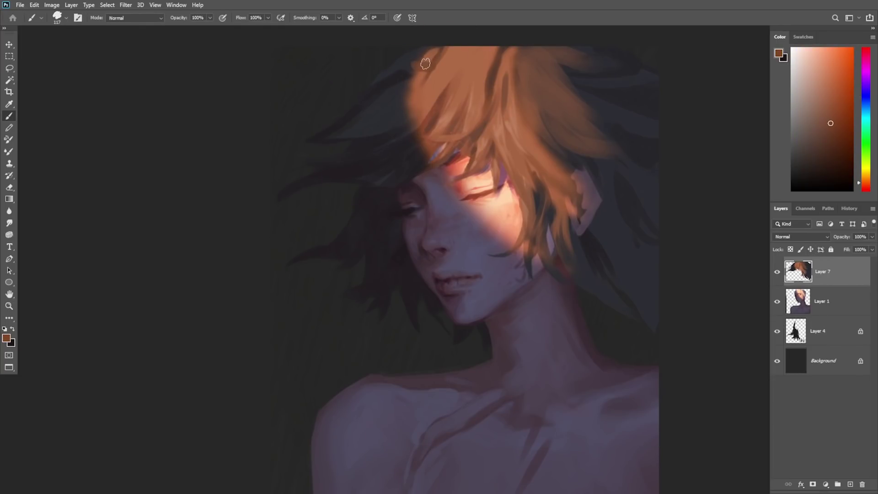
left_click(397, 75, "alt")
scroll(450, 91, "up", 2)
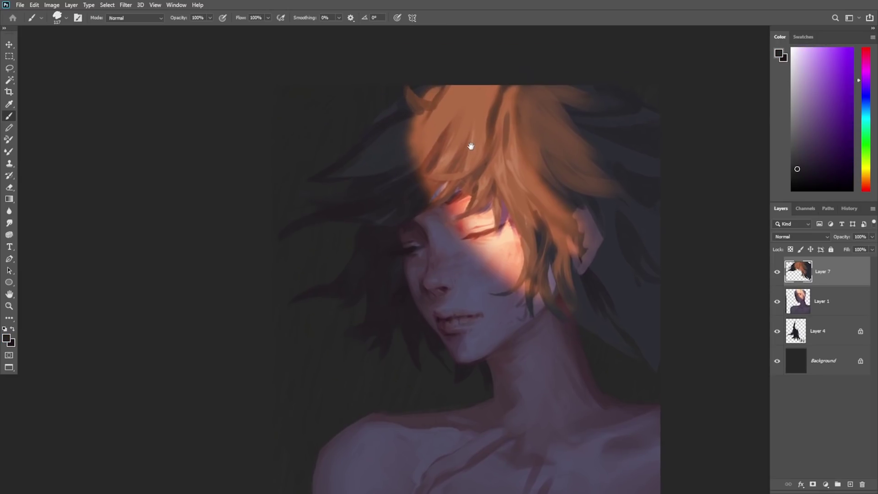
left_click(427, 98, "alt")
left_click(448, 91, "alt")
mouse_move(431, 94)
left_mouse_down()
mouse_move(459, 95)
mouse_move(441, 80)
mouse_move(446, 94)
left_mouse_up()
left_click(467, 95, "alt")
left_click(443, 103, "alt")
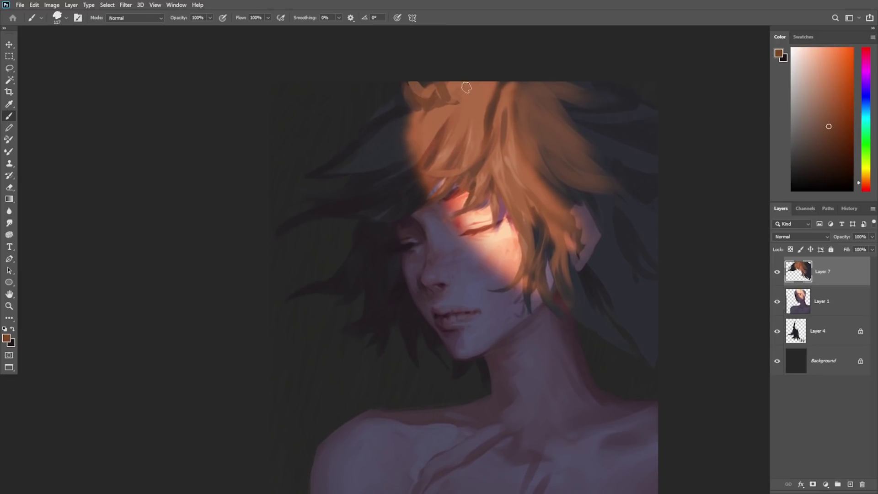
left_click(439, 95, "alt")
Step: Paint dark spiky locks sweeping outward from the shadowed side of the hair with sampled near-black purple tones
left_click(390, 114, "alt")
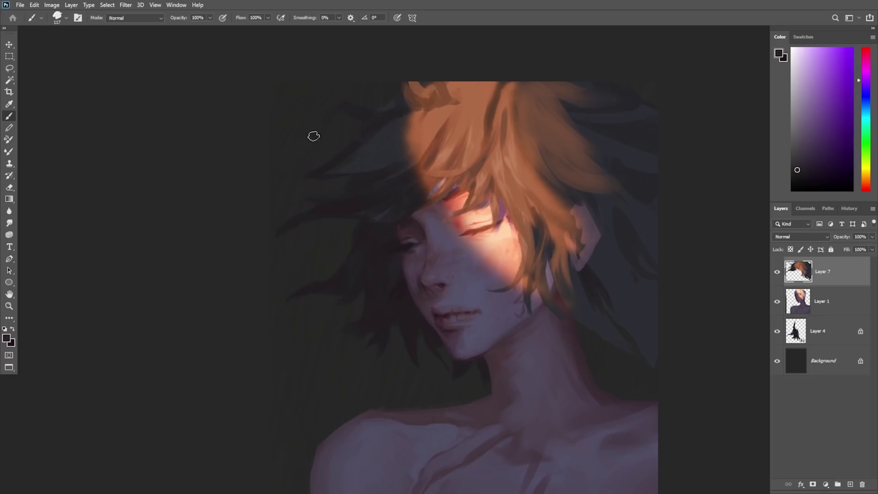
left_click(388, 129, "alt")
left_click(373, 113, "alt")
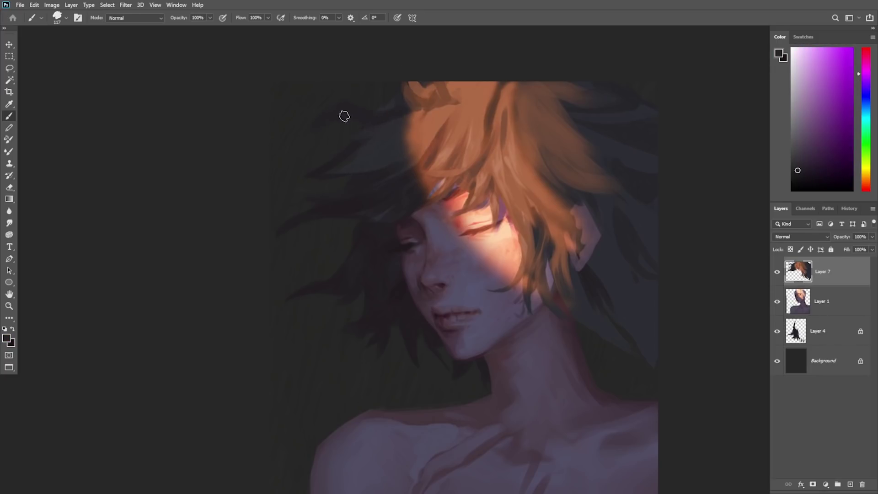
left_click(368, 117, "alt")
left_click(392, 132, "alt")
left_click(334, 159, "alt")
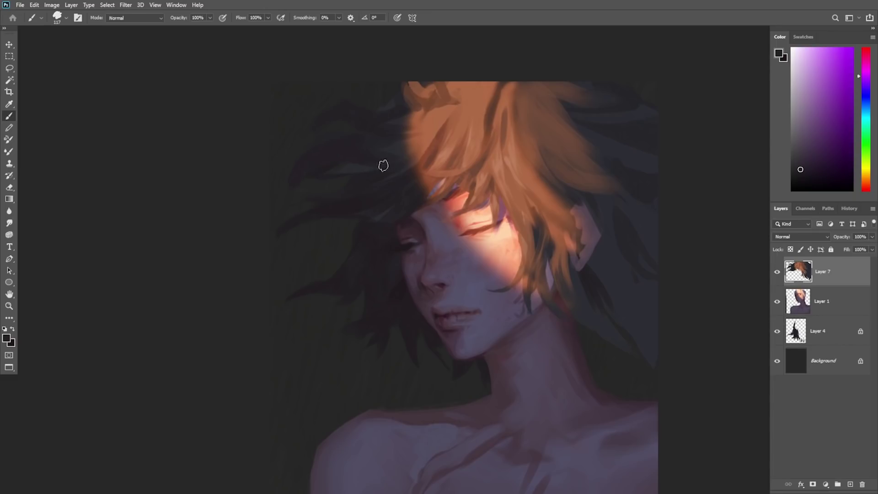
Step: Fill out the shadowed hair beside the forehead with more outward strands in dark purple and maroon tones sampled from the hair
left_click(352, 158, "alt")
key("e")
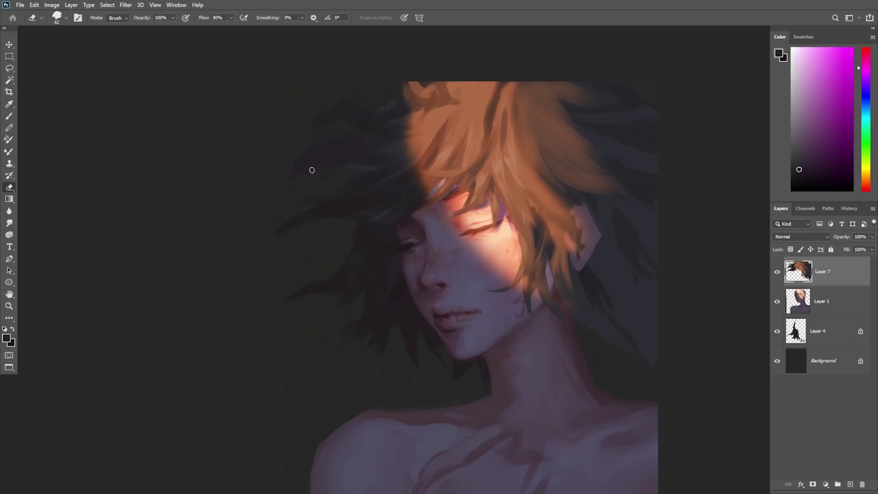
key("b")
left_click(329, 153, "alt")
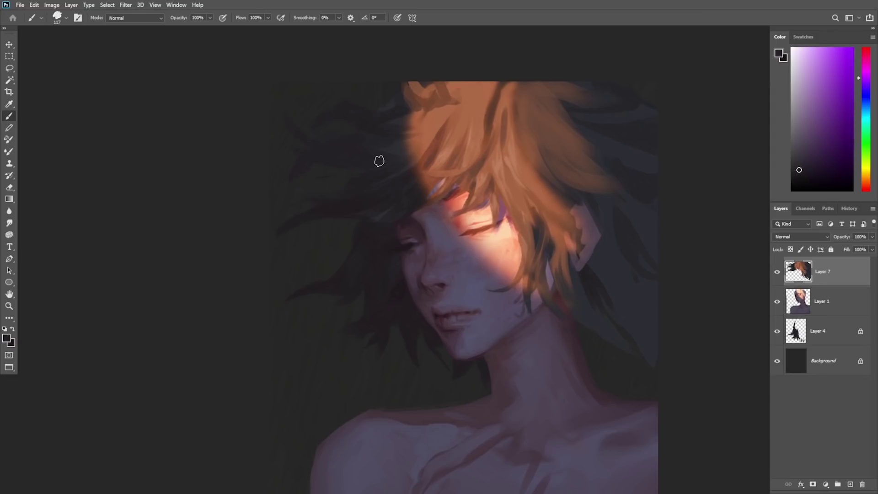
left_click(349, 204, "alt")
left_click(362, 168, "alt")
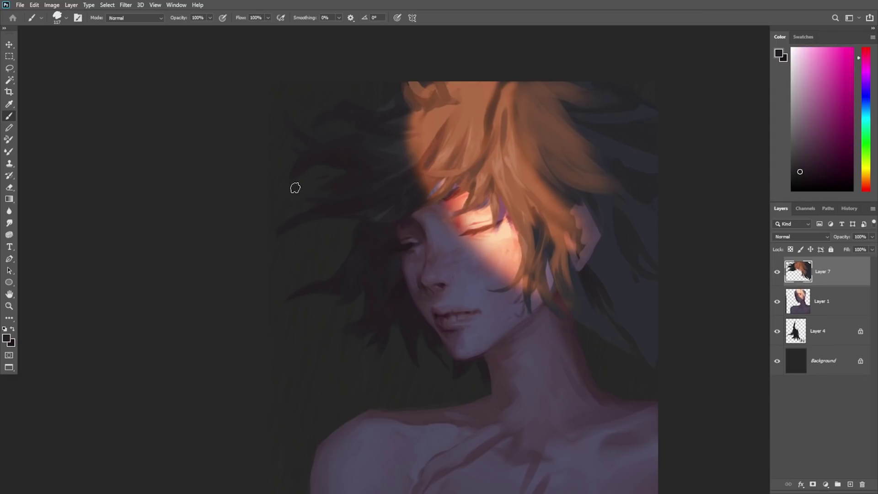
left_click(353, 172, "alt")
left_click_drag(342, 178, 282, 188)
Step: Lock Layer 7's transparent pixels and darken the hair behind the ear using a 291 px brush with a sampled near-black purple
mouse_move(634, 208)
left_mouse_down()
mouse_move(659, 228)
mouse_move(658, 244)
mouse_move(546, 247)
left_mouse_up()
left_click(638, 235, "alt")
right_click(513, 158)
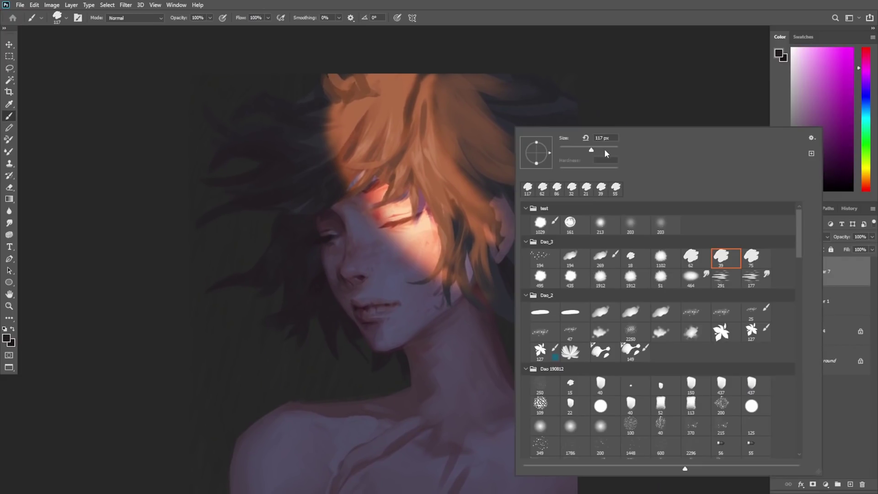
left_click(503, 290, "alt")
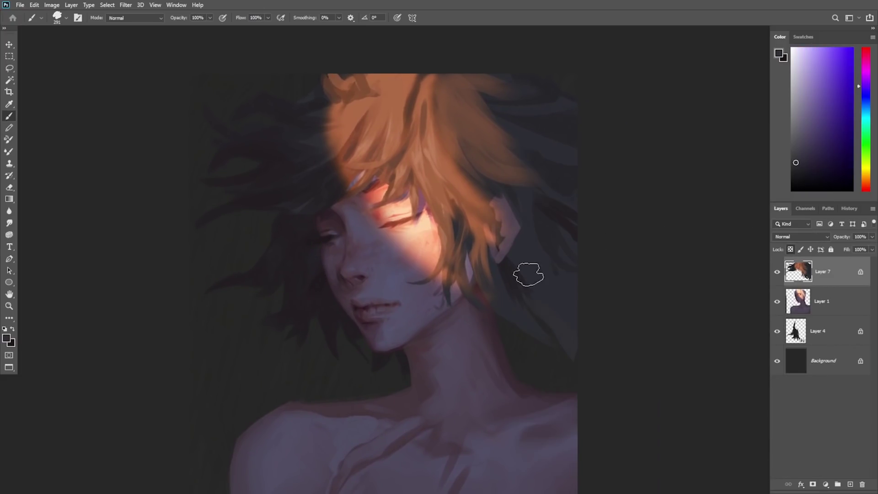
left_click(580, 245, "alt")
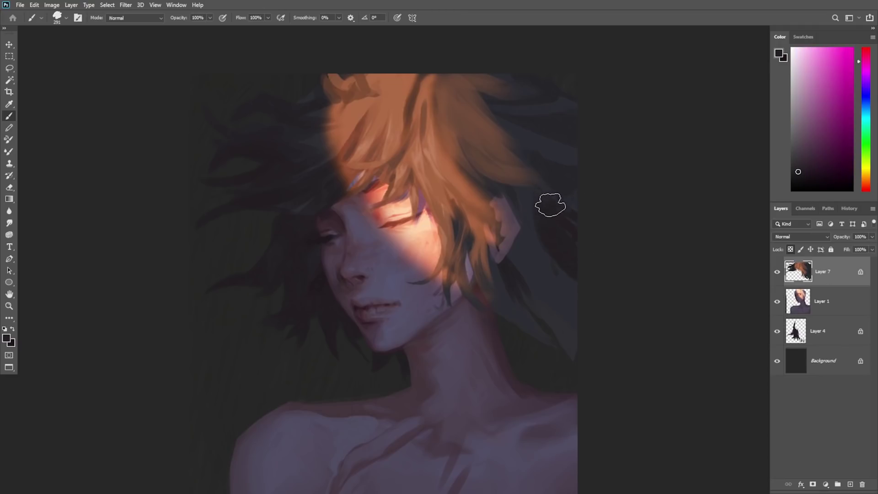
left_click_drag(550, 205, 575, 318)
left_click_drag(517, 194, 599, 281)
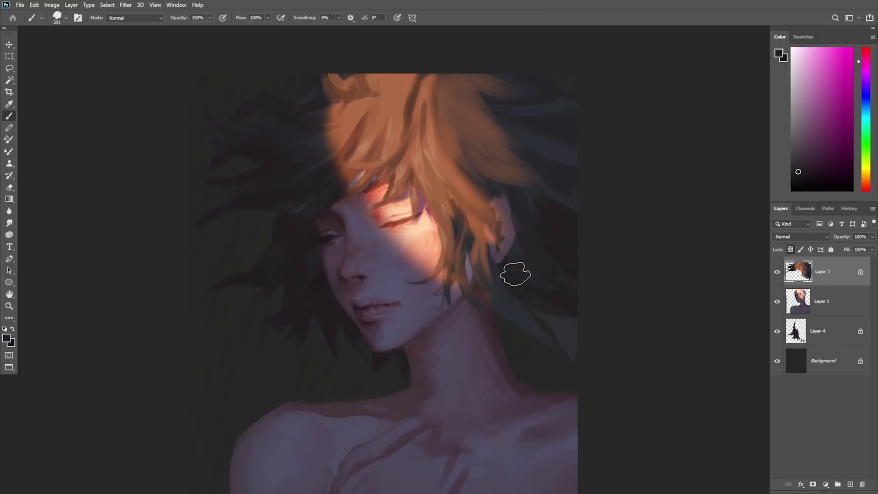
Step: Darken the bluish hair above and behind the ear, out to the canvas edge, with the same near-black purple
left_click_drag(532, 192, 575, 183)
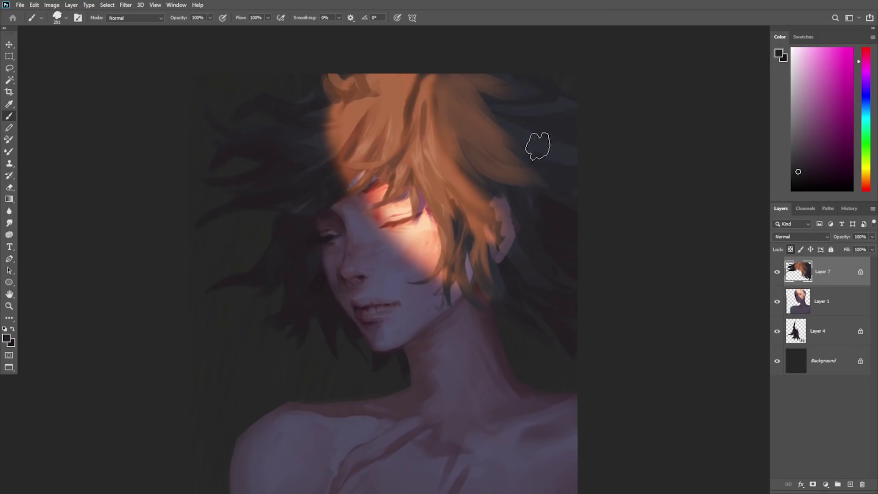
left_click_drag(539, 145, 603, 113)
left_click_drag(528, 98, 611, 118)
Step: Create a new layer above Layer 4 and start painting dark hair below the cheek with a 58 px brush and sampled dark tones
left_click(815, 339)
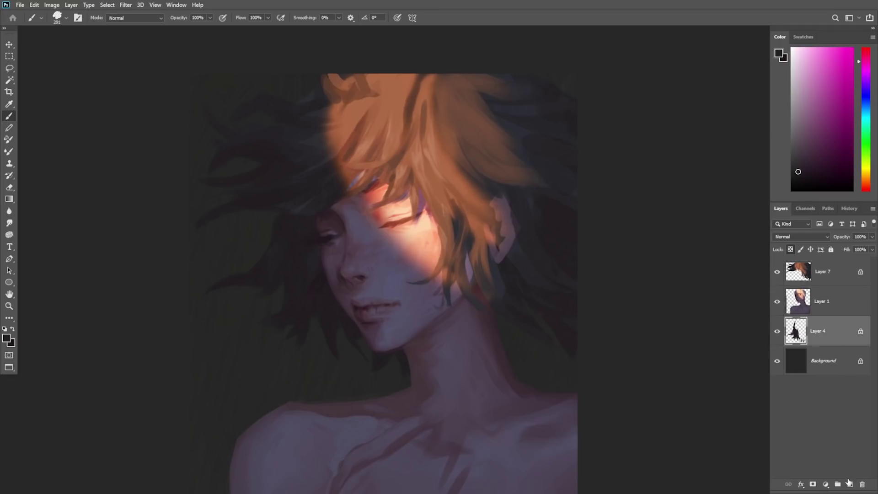
left_click(850, 484)
right_click(362, 251)
left_click(443, 148)
left_click(316, 321, "alt")
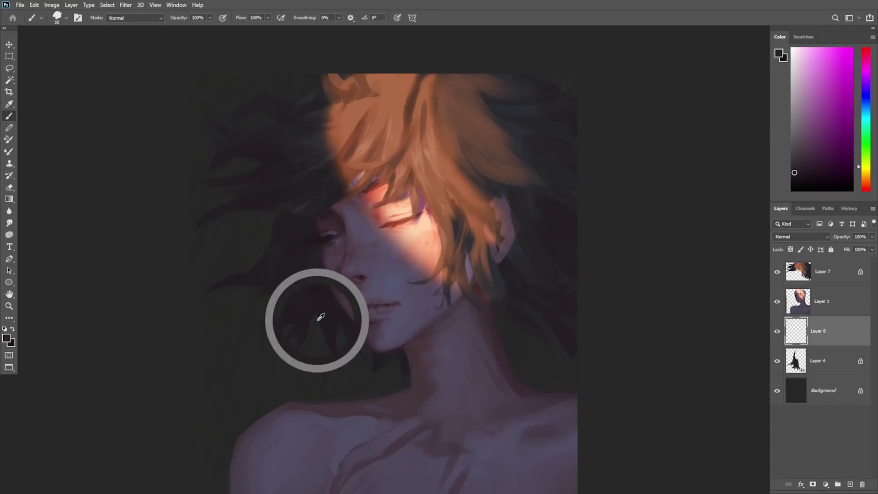
left_click(351, 341, "alt")
Step: Enlarge the brush to 86 px and paint a long wavy dark lock from below the chin outward, curling down beside the shoulder
right_click(362, 291)
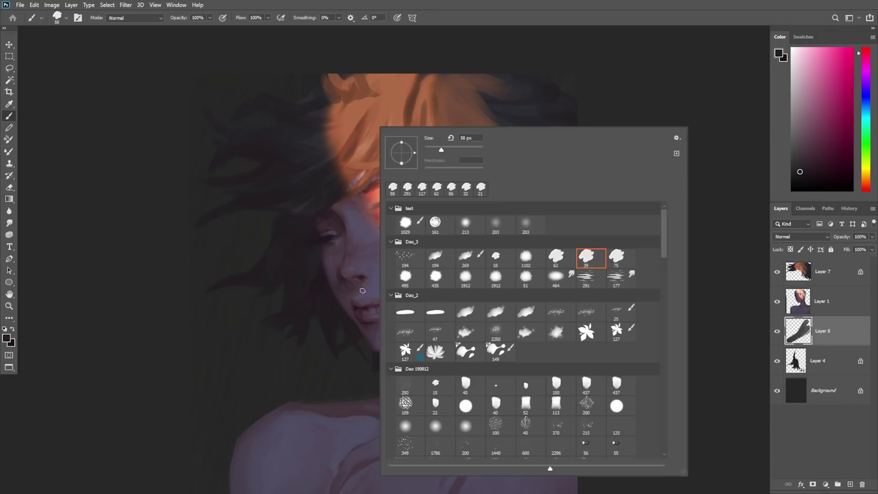
left_click(445, 150)
mouse_move(340, 311)
left_mouse_down()
mouse_move(320, 345)
mouse_move(333, 354)
mouse_move(307, 352)
mouse_move(285, 365)
mouse_move(322, 343)
mouse_move(270, 372)
mouse_move(286, 380)
left_mouse_up()
key("ctrl+space")
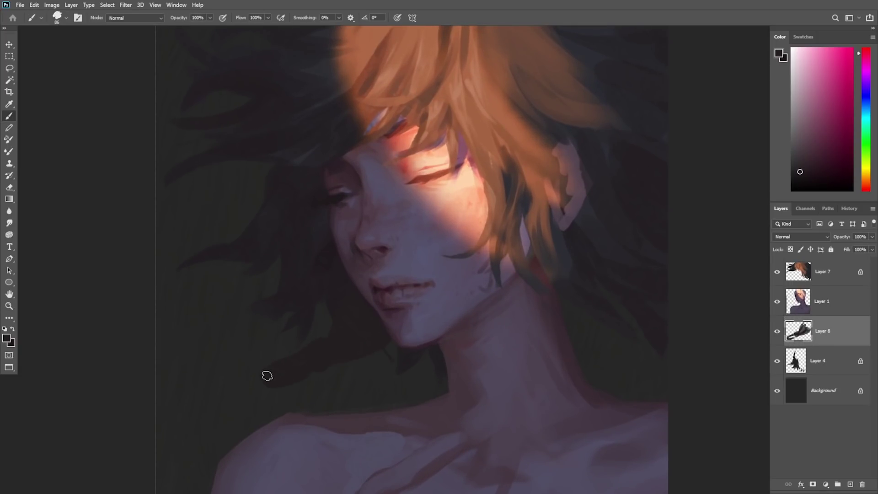
left_click_drag(196, 331, 292, 365)
left_click_drag(221, 320, 163, 375)
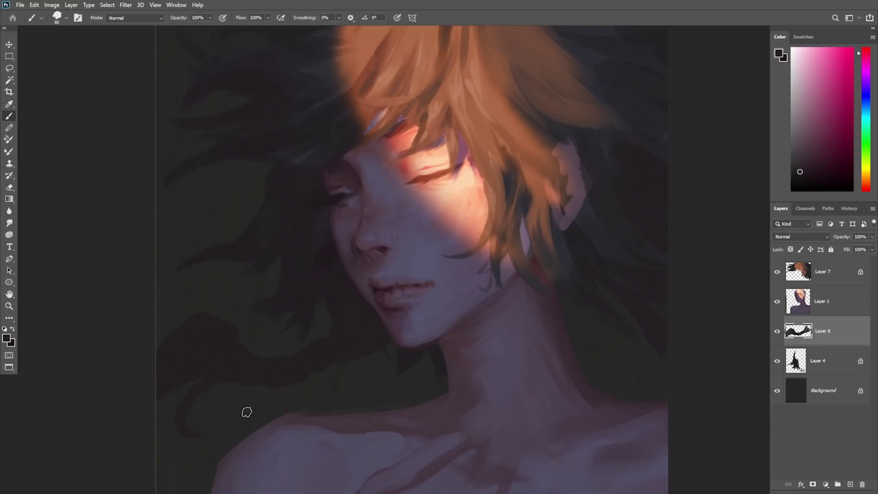
left_click_drag(222, 386, 196, 434)
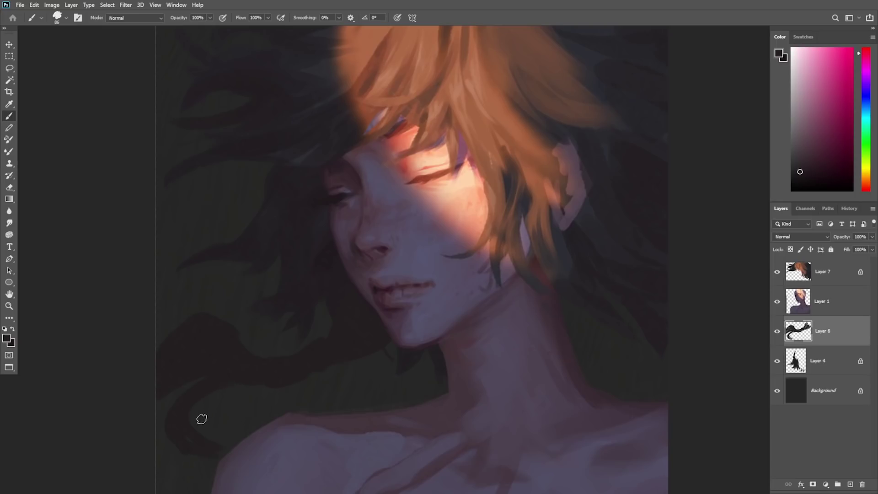
left_click_drag(176, 458, 201, 474)
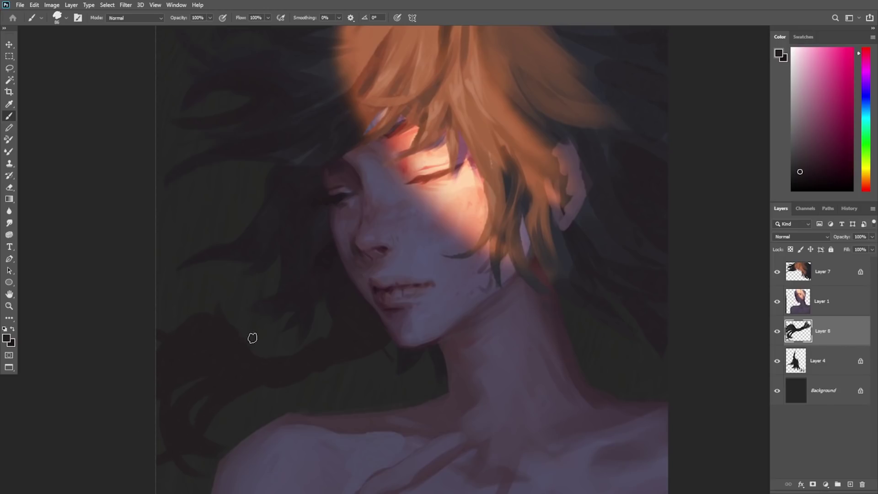
Step: Thicken the dark lock where it passes beneath the jaw and chin
key("e")
key("z")
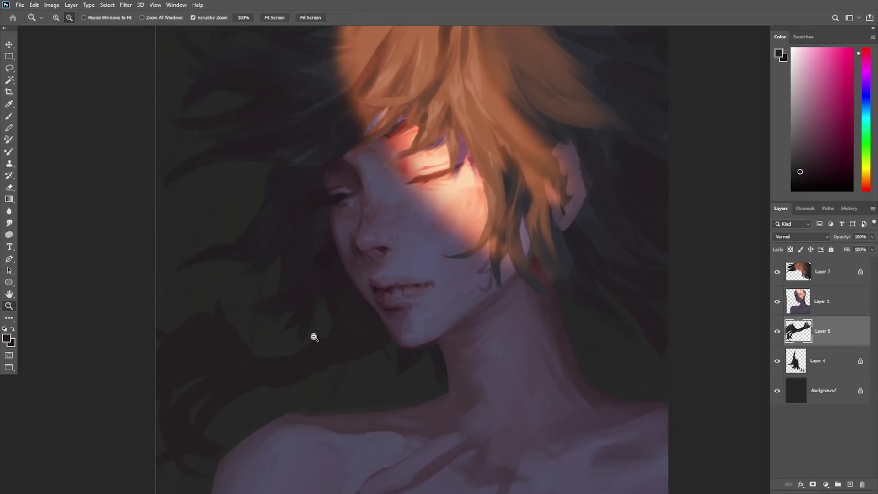
key("b")
mouse_move(319, 373)
left_mouse_down()
mouse_move(360, 346)
mouse_move(407, 344)
left_mouse_up()
left_click_drag(336, 354, 403, 343)
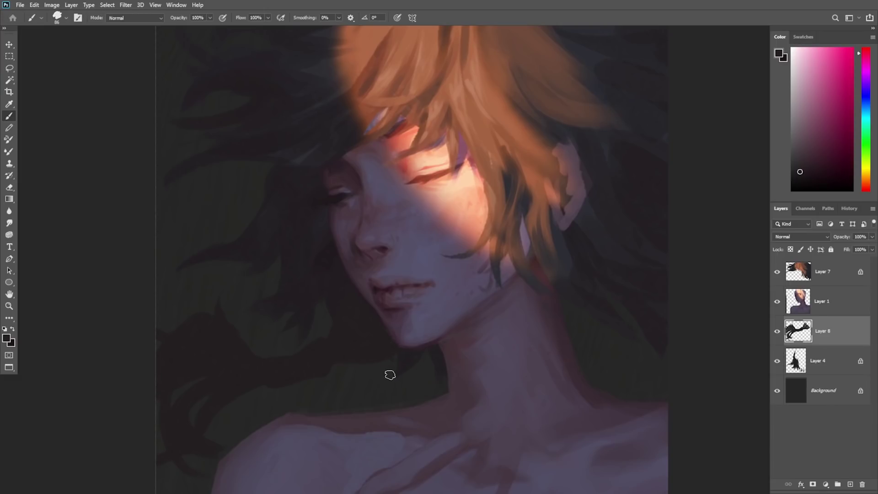
Step: Merge the new lock layer down into Layer 4 and clean up the hair edge beneath the chin with the Eraser
key("e")
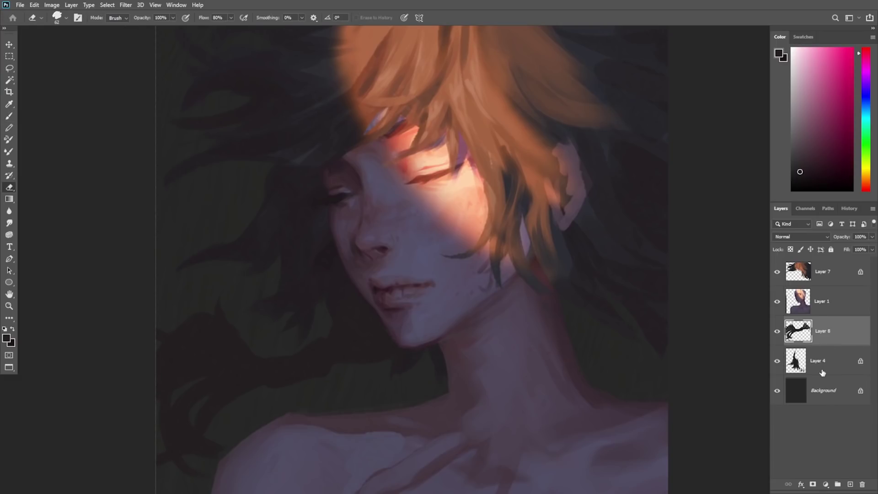
key("ctrl+e")
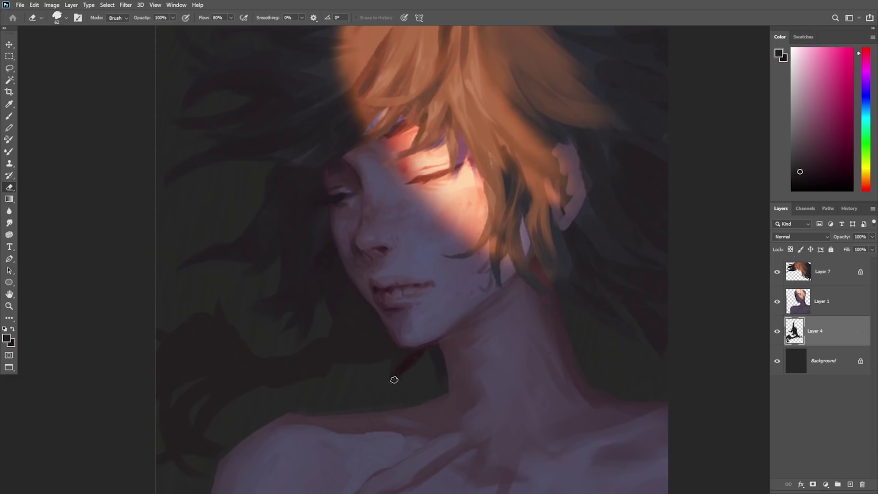
mouse_move(394, 379)
left_mouse_down()
mouse_move(424, 344)
mouse_move(386, 384)
mouse_move(437, 354)
left_mouse_up()
key("b")
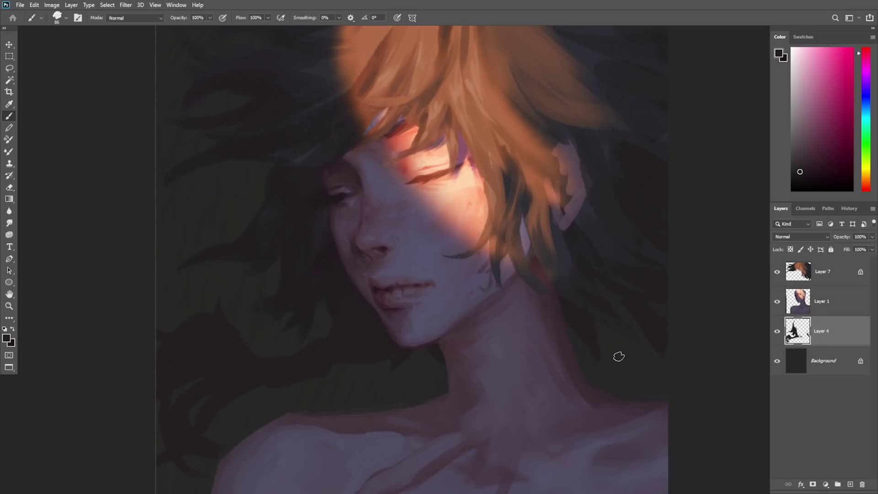
Step: Merge the hair layer, Layer 7, down into Layer 1
key("e")
key("b")
key("z")
left_click_drag(622, 333, 608, 335)
left_click_drag(603, 365, 550, 396)
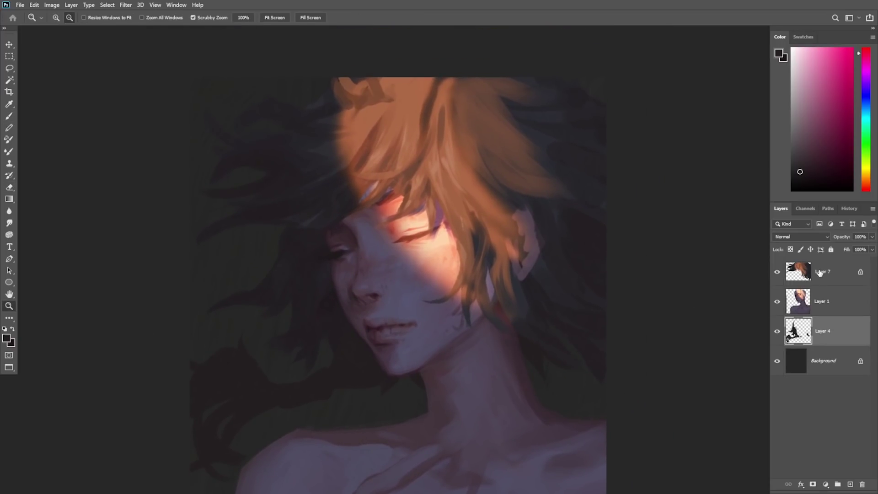
left_click(833, 273)
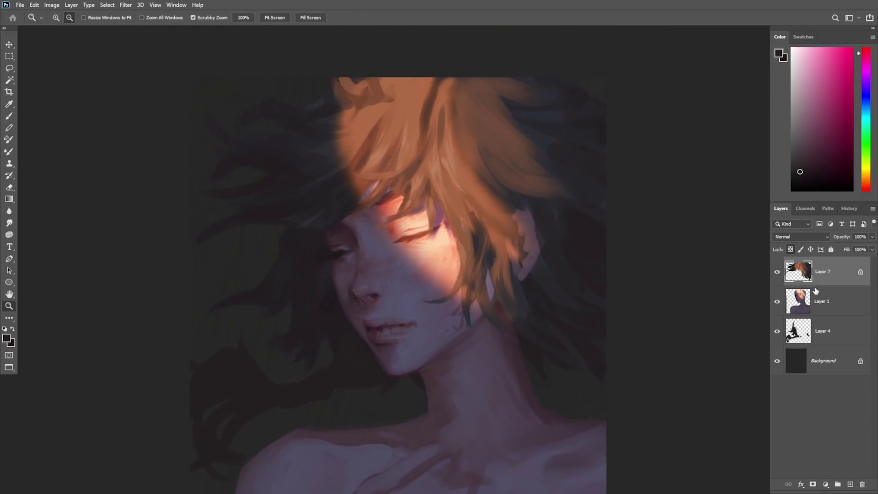
key("ctrl+e")
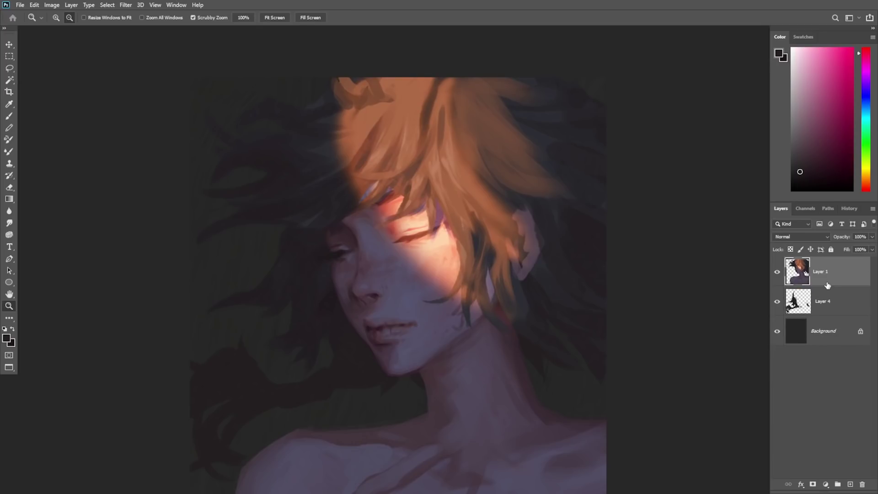
Step: Try to brighten the lit face and hair with the Dodge tool at a very large 2874 px size
key("o")
right_click(474, 169)
left_click_drag(567, 148, 572, 149)
key("Return")
left_click_drag(446, 214, 536, 334)
key("ctrl+z")
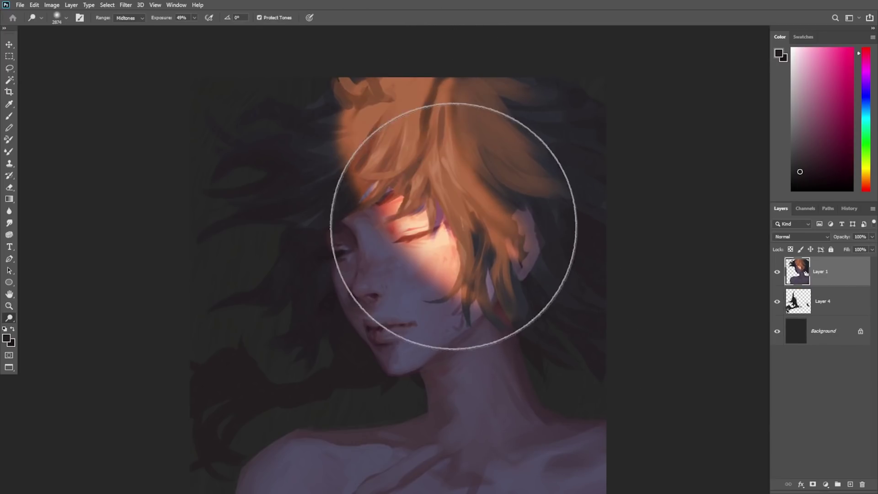
Step: Resize the Dodge brush and brighten the lit hair and face with it
right_click(457, 220)
left_click_drag(555, 150, 552, 150)
key("Return")
right_click(443, 167)
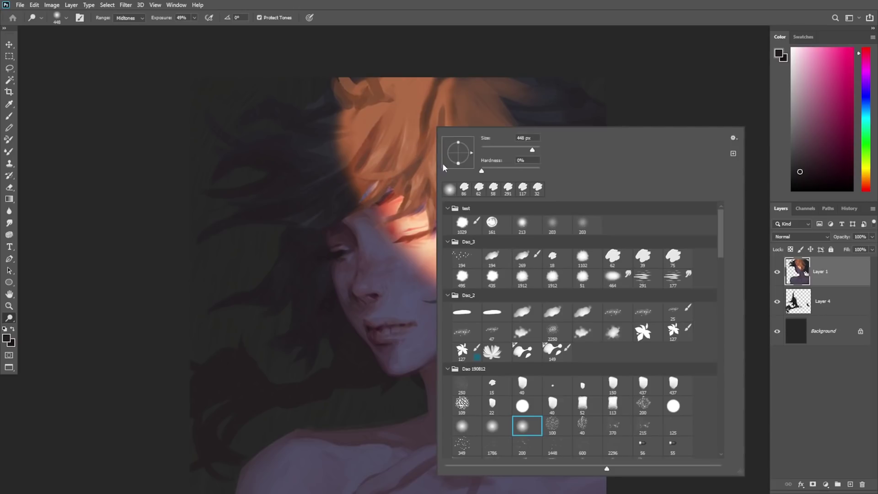
left_click(518, 138)
type("1")
mouse_move(396, 80)
left_mouse_down()
mouse_move(459, 194)
mouse_move(533, 370)
mouse_move(398, 209)
mouse_move(553, 359)
left_mouse_up()
key("ctrl+z")
mouse_move(437, 202)
left_mouse_down()
mouse_move(502, 331)
mouse_move(459, 329)
left_mouse_up()
Step: Add a new layer above Layer 1 and paint dark red along the inner end of the lit eye's lid line with a 28 px brush
key("z")
left_click_drag(457, 287, 474, 273)
key("b")
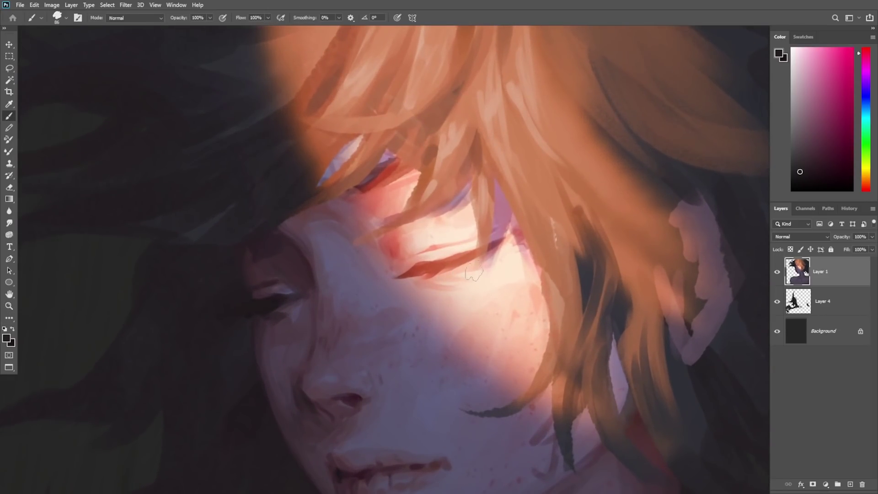
left_click(458, 272, "alt")
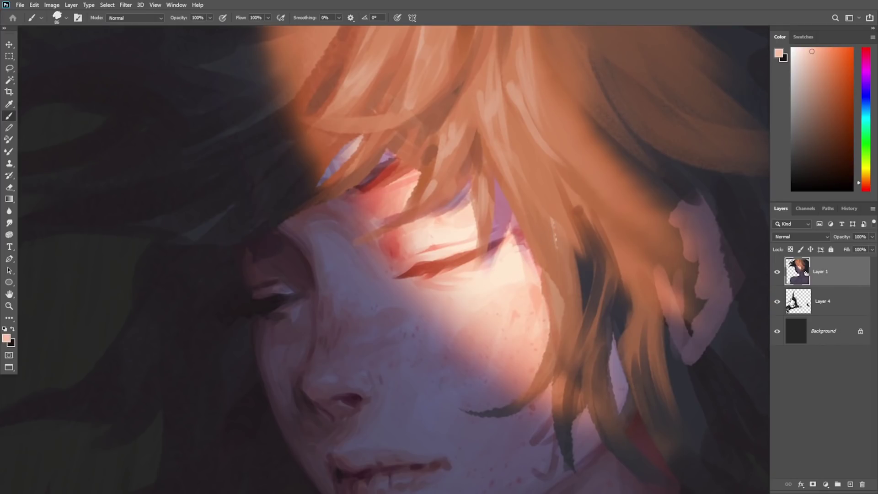
right_click(523, 231)
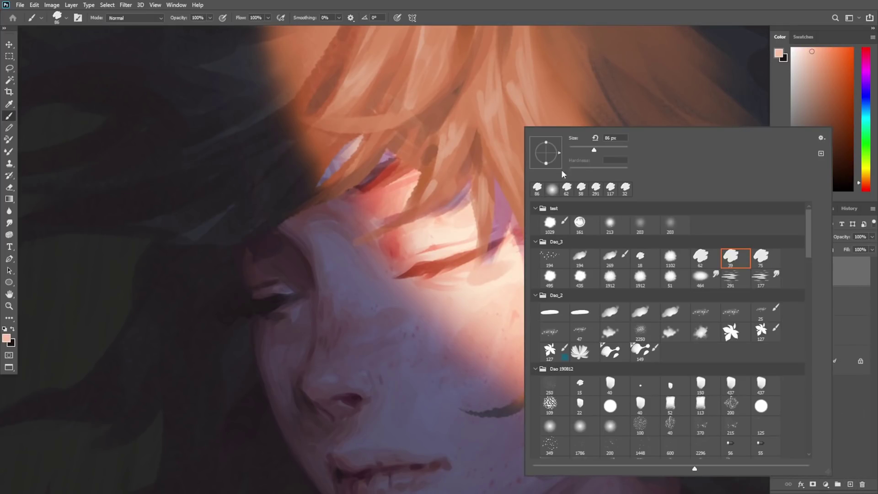
left_click_drag(595, 149, 586, 149)
left_click(269, 303, "alt")
left_click_drag(414, 274, 434, 269)
key("ctrl+z")
left_click(430, 266, "alt")
left_click(419, 272, "alt")
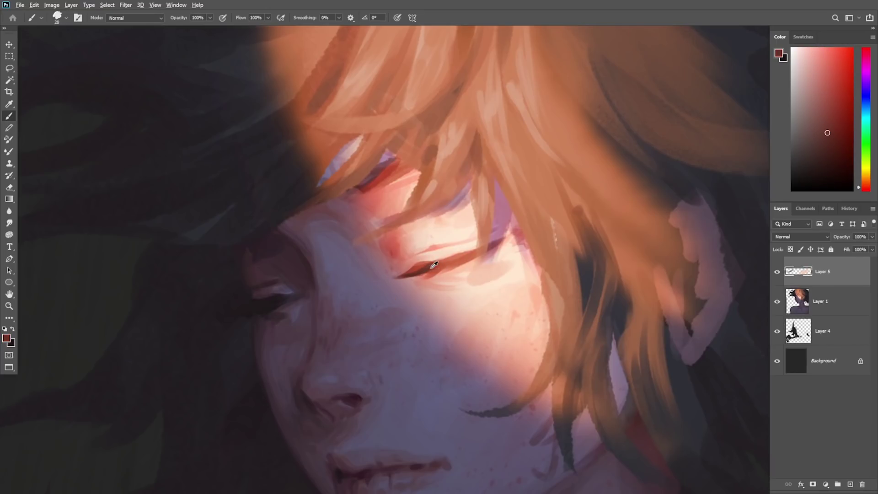
Step: Extend the lit eye's closed lid line toward its outer corner in reddish brown and refine its edges with sampled coral and peach tones
left_click(434, 265, "alt")
left_click_drag(448, 266, 491, 247)
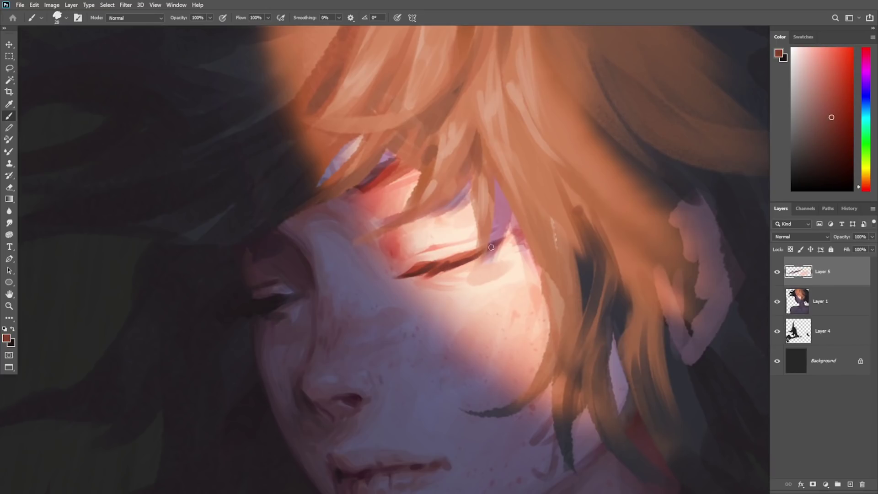
left_click(438, 266, "alt")
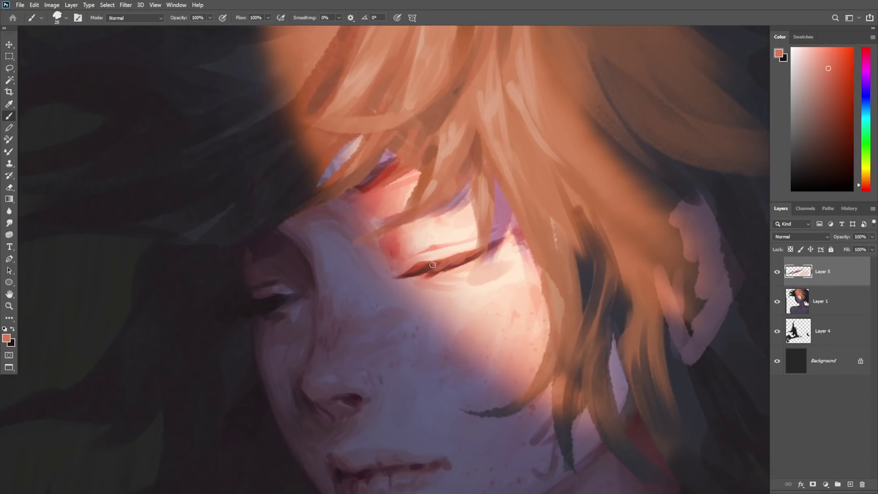
left_click(460, 249, "alt")
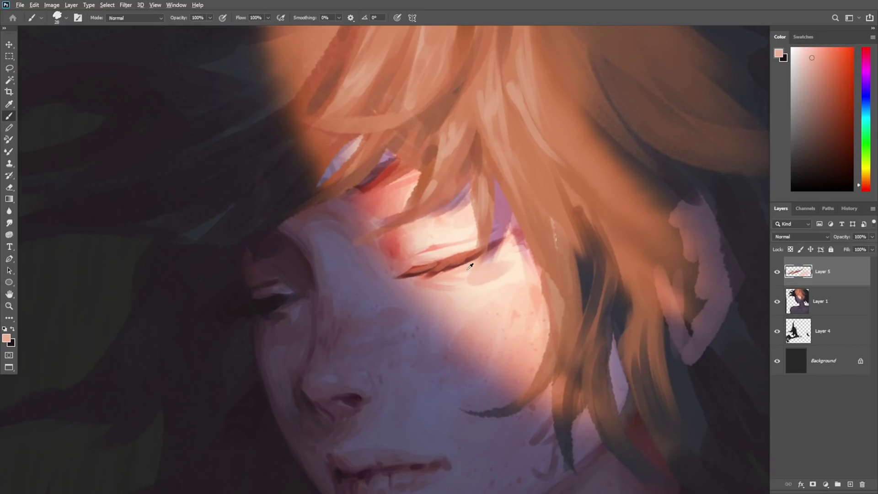
Step: Enlarge the brush to 40 px and cover the bluish gaps in the fringe above the brow with dark purple and near-black strokes
left_click(406, 160, "alt")
right_click(405, 161)
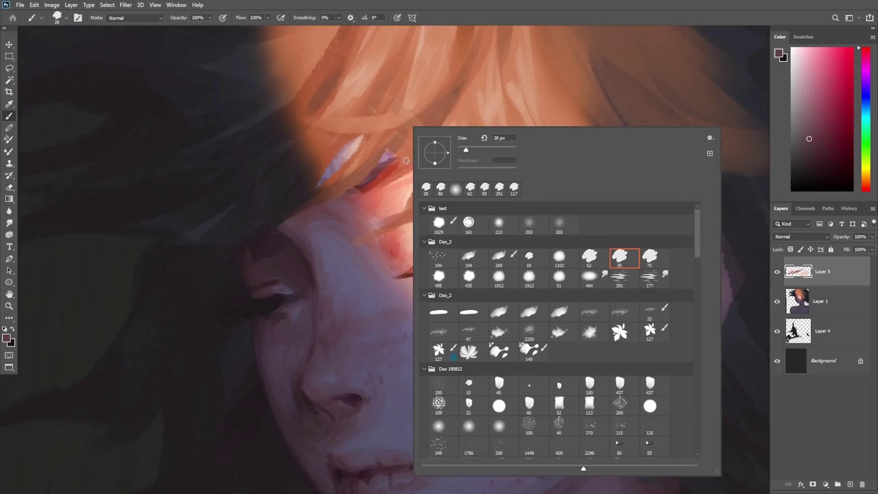
left_click(469, 149)
mouse_move(380, 166)
left_mouse_down()
mouse_move(340, 194)
mouse_move(390, 154)
mouse_move(414, 174)
left_mouse_up()
left_click_drag(361, 139, 320, 182)
left_click_drag(333, 173, 360, 138)
left_click(277, 195, "alt")
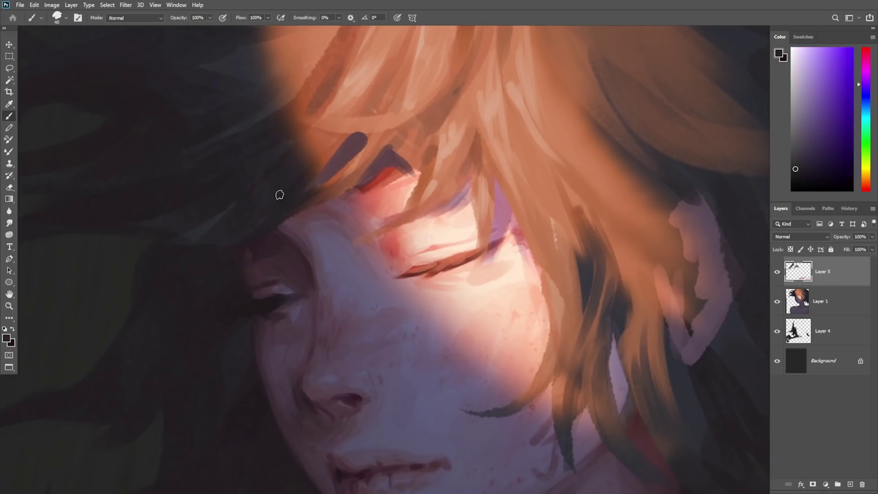
mouse_move(306, 188)
left_mouse_down()
mouse_move(362, 129)
mouse_move(341, 165)
mouse_move(364, 183)
mouse_move(407, 164)
mouse_move(352, 185)
left_mouse_up()
Step: Enlarge the brush to 67 px and paint dark purple shadow strands between the lit bangs over the forehead with sampled tones
right_click(439, 162)
left_click(509, 151)
left_click(389, 151, "alt")
left_click(387, 171, "alt")
left_click(394, 153, "alt")
mouse_move(396, 153)
left_mouse_down()
mouse_move(428, 167)
mouse_move(415, 188)
left_mouse_up()
left_click_drag(473, 165, 423, 220)
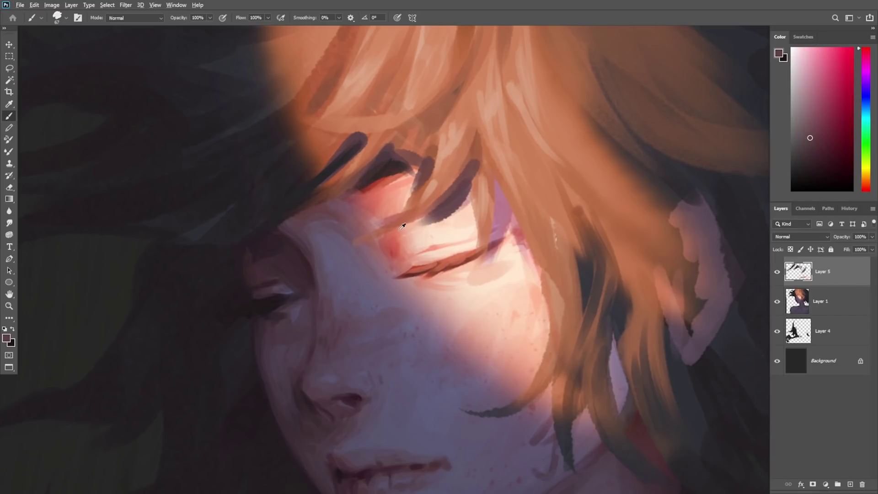
Step: Extend the bang tip over the reddish skin beside the lit eye in sampled orange and rework the dark mauve gap above the lid
left_click(394, 237, "alt")
left_click(470, 174, "alt")
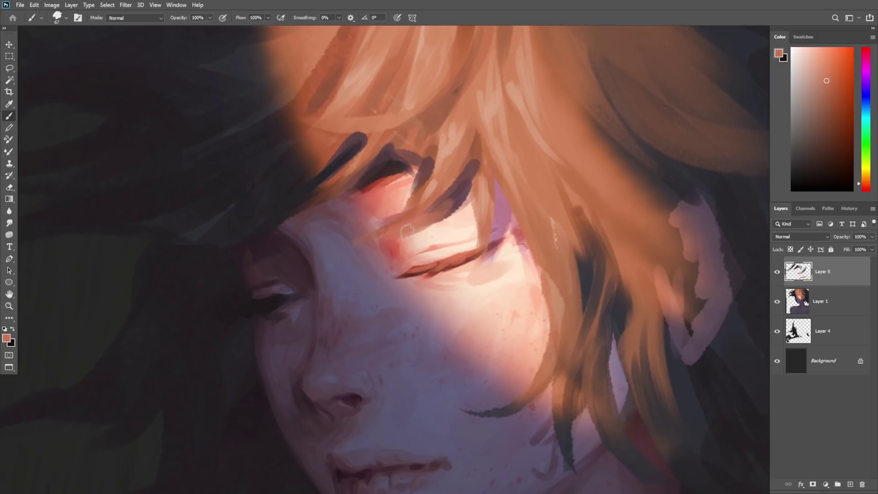
left_click(408, 226, "alt")
left_click(459, 194, "alt")
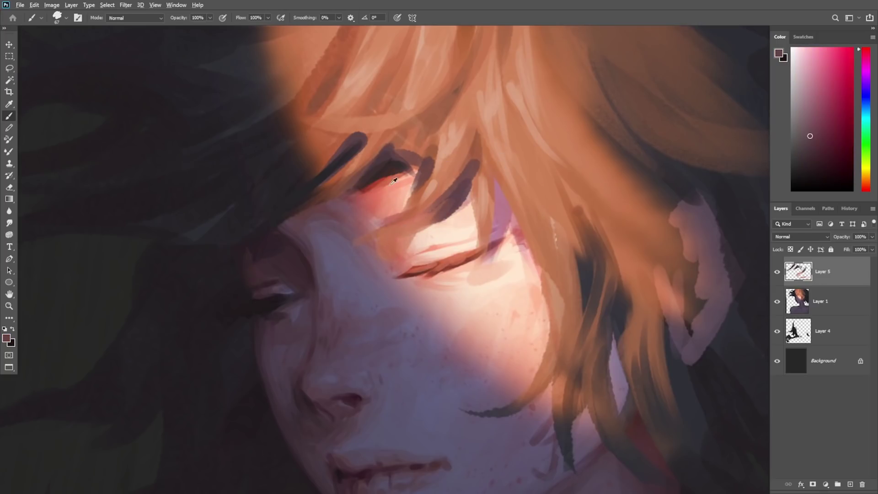
left_click_drag(473, 162, 450, 212)
left_click(438, 213, "alt")
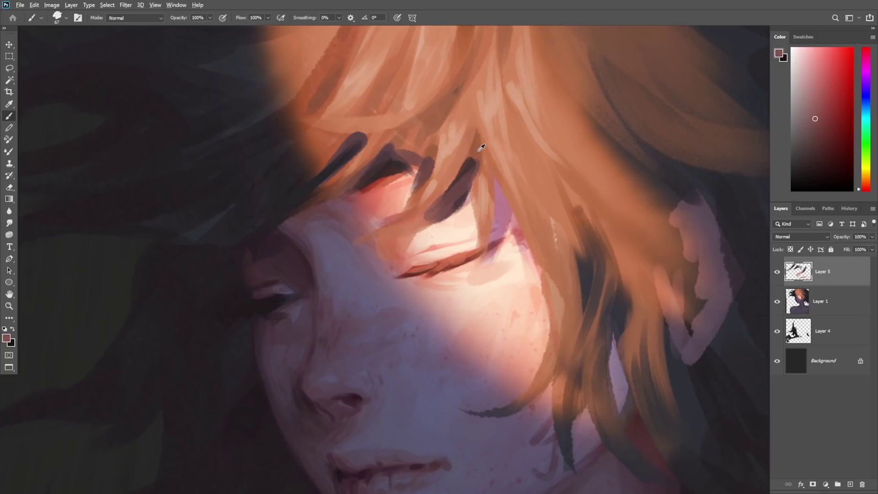
Step: Soften the upper end of the dark gap between the bangs with sampled brownish orange and dark tones
left_click(473, 147, "alt")
left_click_drag(473, 147, 468, 176)
key("z")
left_click(461, 200, "alt")
left_click(461, 164)
key("b")
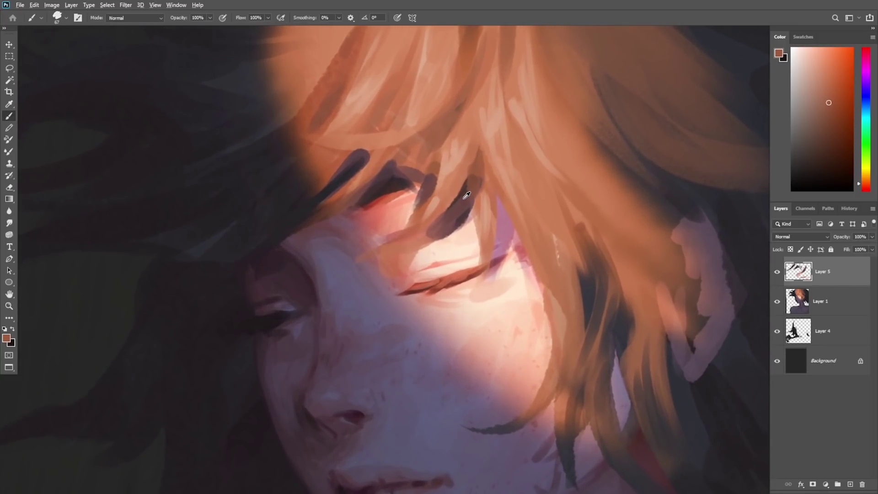
left_click(471, 183, "alt")
left_click(477, 197, "alt")
Step: Paint sampled cream, peach and salmon tones over the lit eyelid and the skin below the eye's outer corner
left_click(437, 242, "alt")
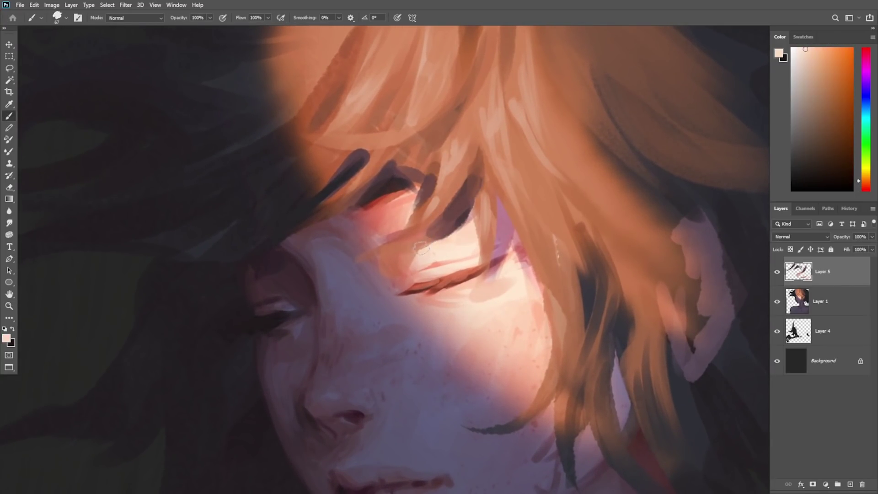
left_click(499, 295, "alt")
mouse_move(508, 271)
left_mouse_down()
mouse_move(519, 293)
mouse_move(478, 312)
mouse_move(519, 297)
mouse_move(516, 303)
mouse_move(523, 269)
mouse_move(502, 311)
left_mouse_up()
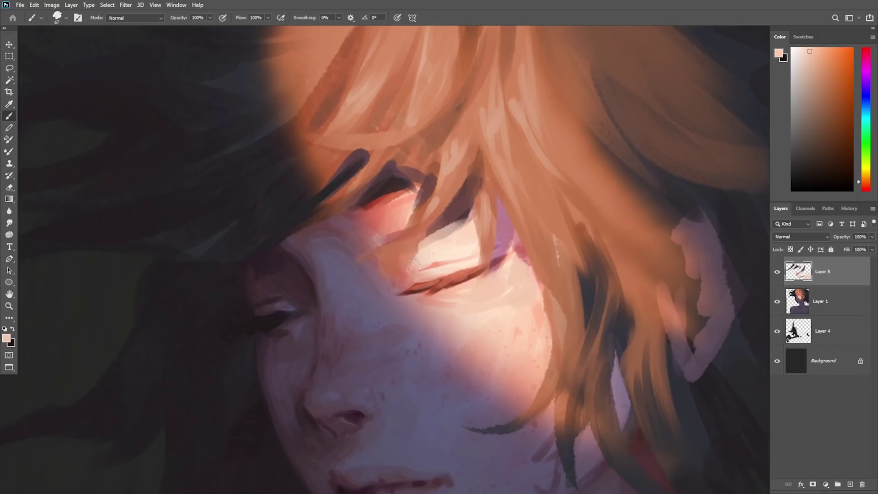
left_click(416, 243, "alt")
mouse_move(410, 262)
left_mouse_down()
mouse_move(465, 215)
mouse_move(473, 246)
left_mouse_up()
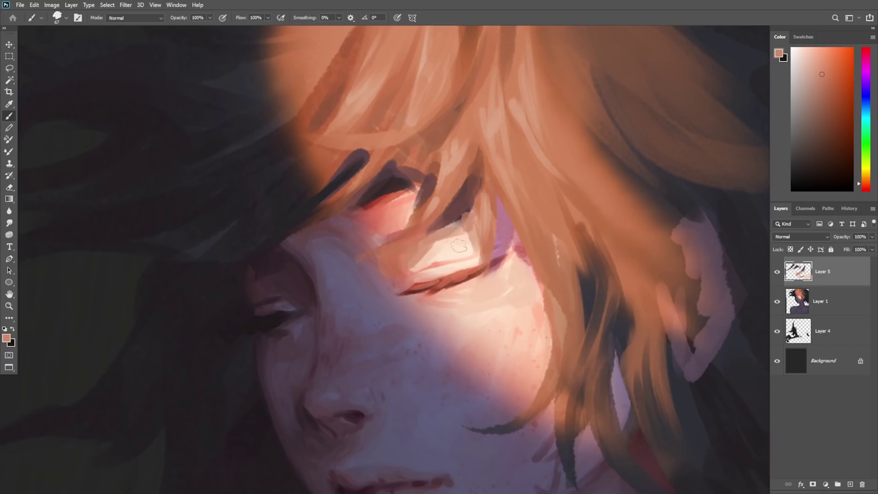
Step: Cover the purple patch beside the lit eye's outer corner with sampled dark mauve and orange hair strands
left_click(466, 200, "alt")
left_click_drag(470, 201, 471, 232)
left_click_drag(494, 188, 500, 238)
left_click(492, 168, "alt")
mouse_move(488, 182)
left_mouse_down()
mouse_move(486, 238)
mouse_move(505, 232)
mouse_move(509, 244)
mouse_move(502, 247)
mouse_move(543, 311)
mouse_move(494, 323)
mouse_move(512, 323)
left_mouse_up()
left_click(496, 212, "alt")
Step: Reduce the brush to 34 px, paint a dark strand at the lit eye's outer corner, and undo the stroke along the cheek
key("ctrl+space")
left_click_drag(561, 307, 505, 279)
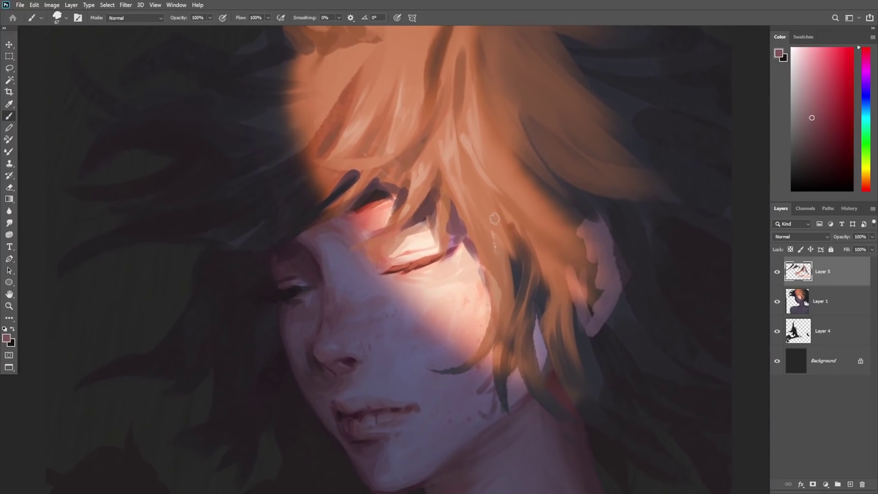
right_click(495, 219)
left_click_drag(565, 151, 562, 151)
left_click(457, 220, "alt")
left_click(514, 273, "alt")
left_click_drag(453, 218, 466, 241)
left_click_drag(480, 275, 489, 306)
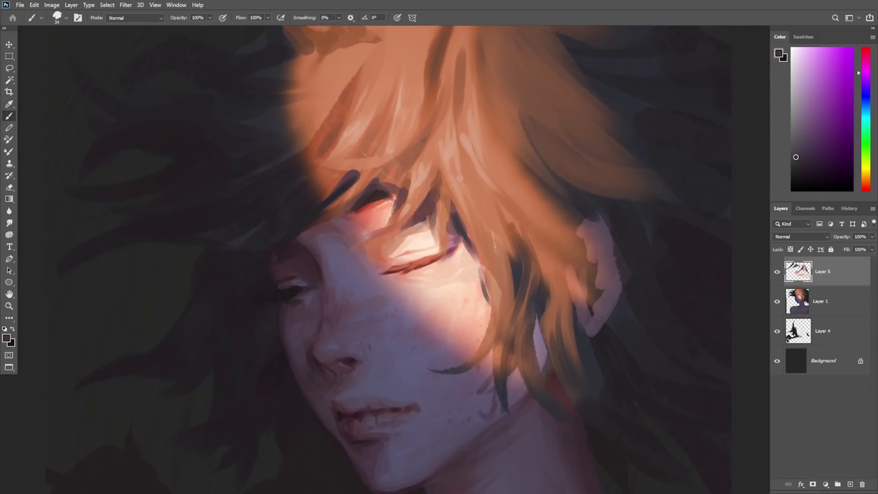
key("ctrl+z")
Step: Paint thin dark purple strands through the lit side locks between the eye and the ear
left_click(480, 211, "alt")
left_click_drag(484, 220, 514, 262)
left_click(525, 263, "alt")
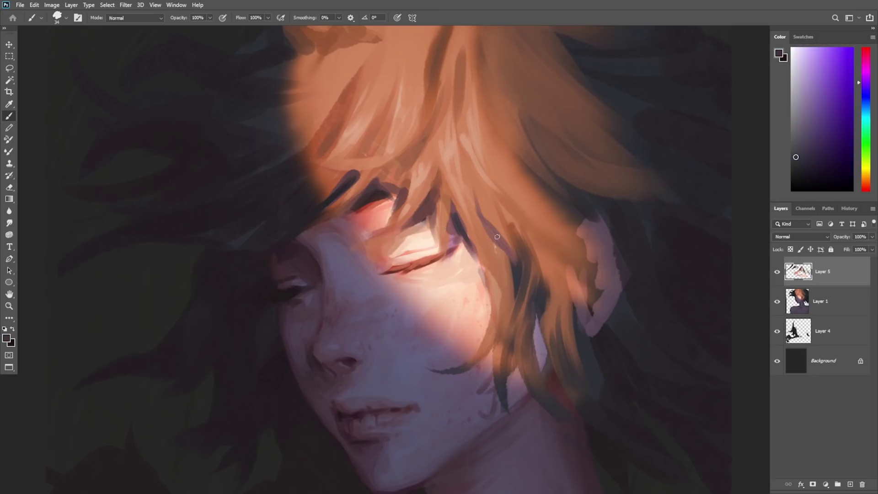
left_click_drag(492, 231, 514, 269)
left_click_drag(543, 220, 569, 254)
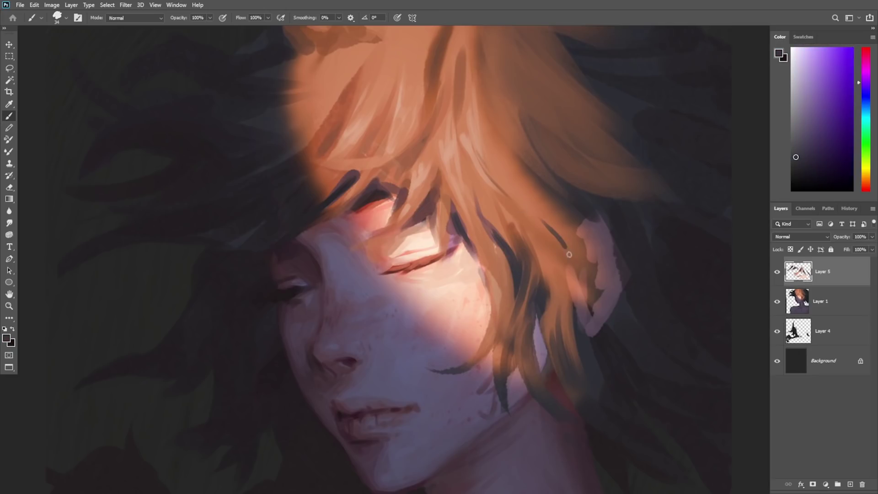
Step: Enlarge the brush to 62 px and tone down the lit brow area with sampled mauve, red and dark purple
key("z")
left_click_drag(414, 276, 424, 276)
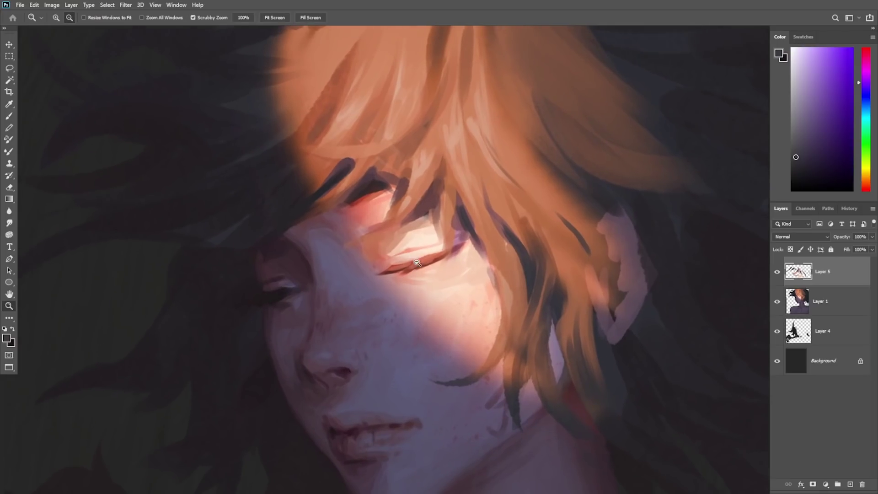
key("b")
right_click(379, 215)
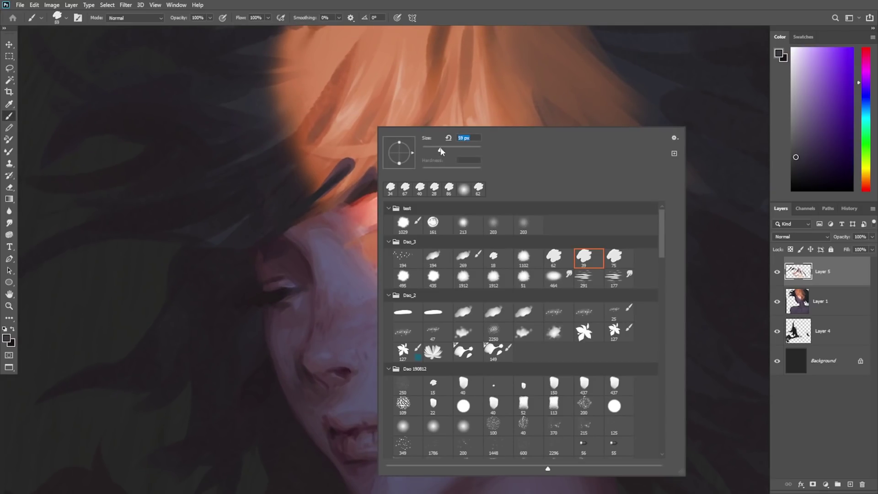
left_click(338, 214, "alt")
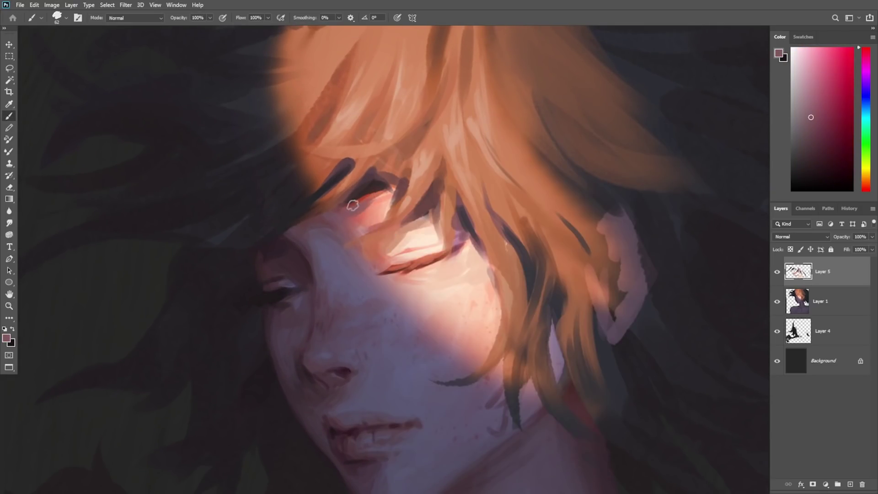
mouse_move(352, 211)
left_mouse_down()
mouse_move(383, 196)
mouse_move(365, 212)
left_mouse_up()
left_click(375, 198, "alt")
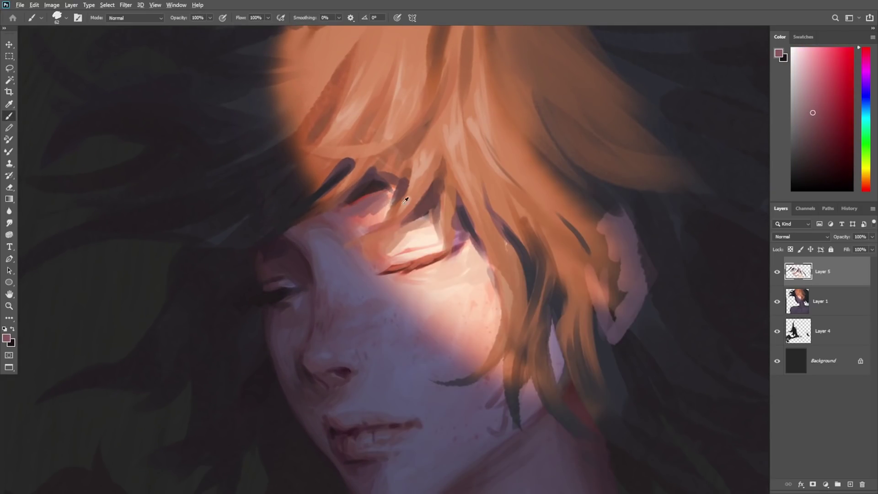
left_click(379, 225, "alt")
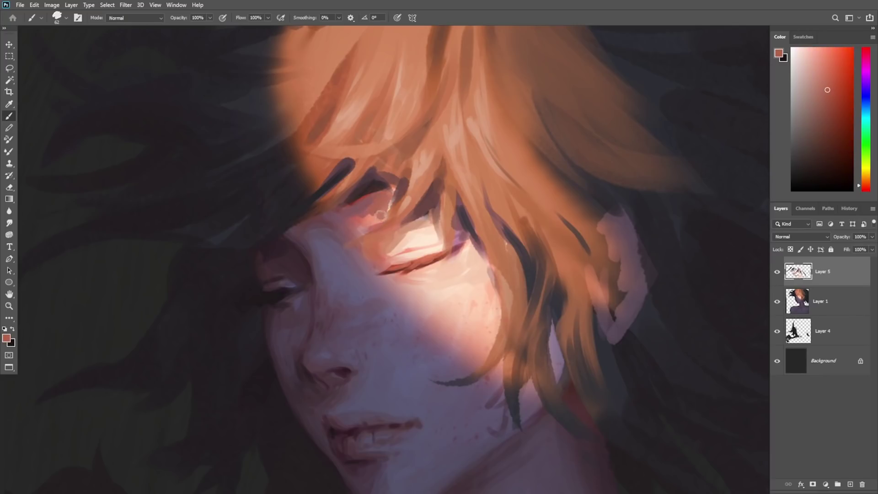
left_click(387, 192, "alt")
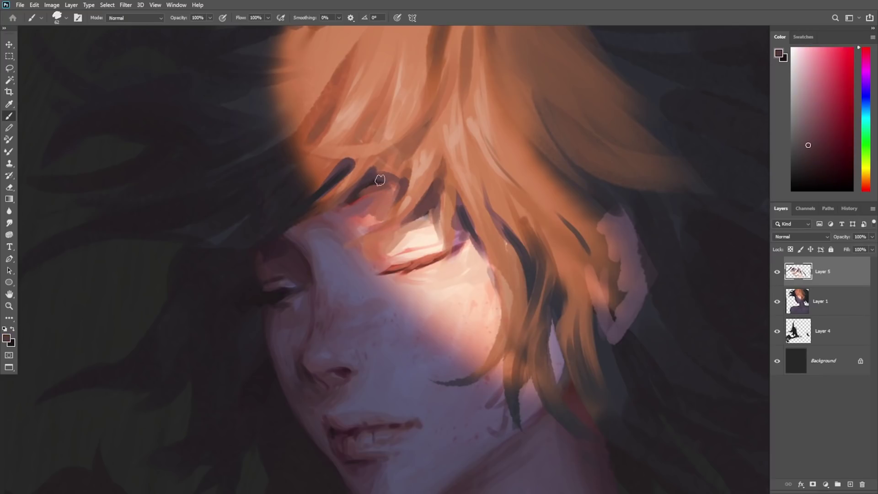
Step: Paint dark reddish-purple shadow strands between the lit locks of the fringe above the brow
left_click(365, 180, "alt")
mouse_move(400, 150)
left_mouse_down()
mouse_move(432, 115)
mouse_move(408, 150)
left_mouse_up()
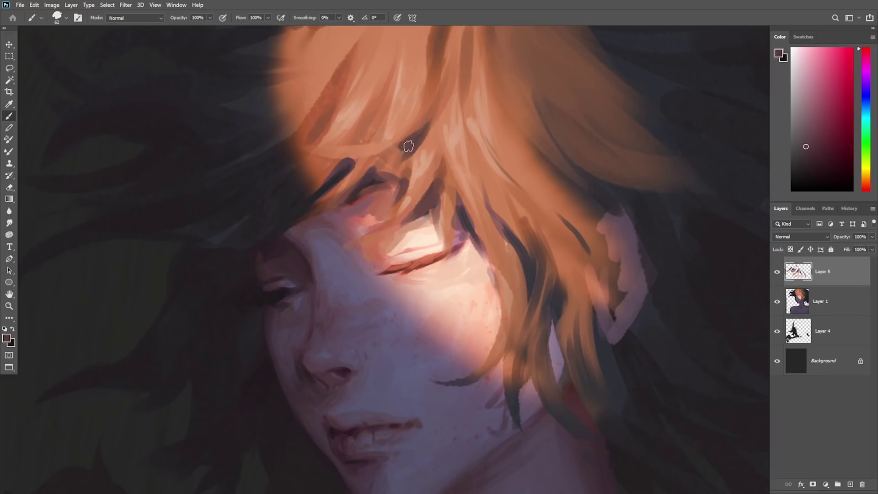
mouse_move(389, 195)
left_mouse_down("ctrl")
mouse_move(359, 196)
mouse_move(388, 190)
mouse_move(395, 178)
left_mouse_up("ctrl")
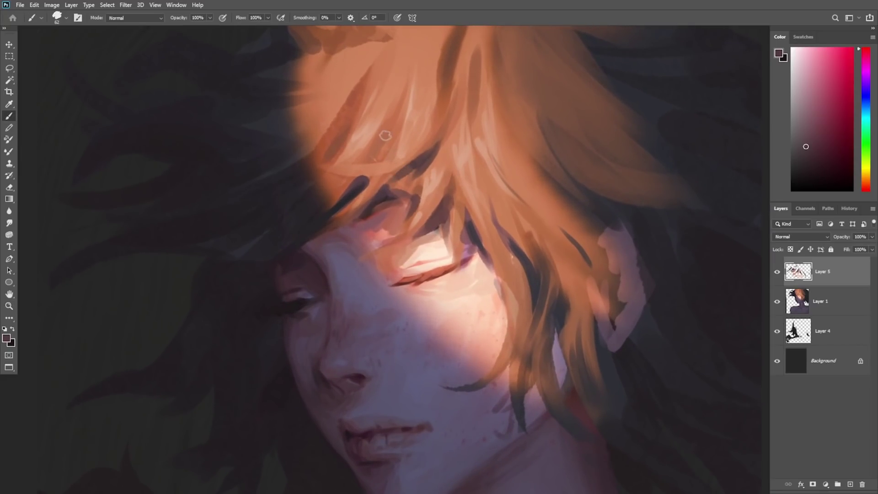
mouse_move(394, 116)
left_mouse_down()
mouse_move(375, 144)
mouse_move(380, 153)
left_mouse_up()
left_click_drag(445, 82, 441, 100)
mouse_move(360, 99)
left_mouse_down()
mouse_move(303, 169)
mouse_move(335, 143)
left_mouse_up()
Step: Blend the fringe's dark strands into the shadowed hair with sampled near-black tones along the light boundary
left_click(288, 179, "alt")
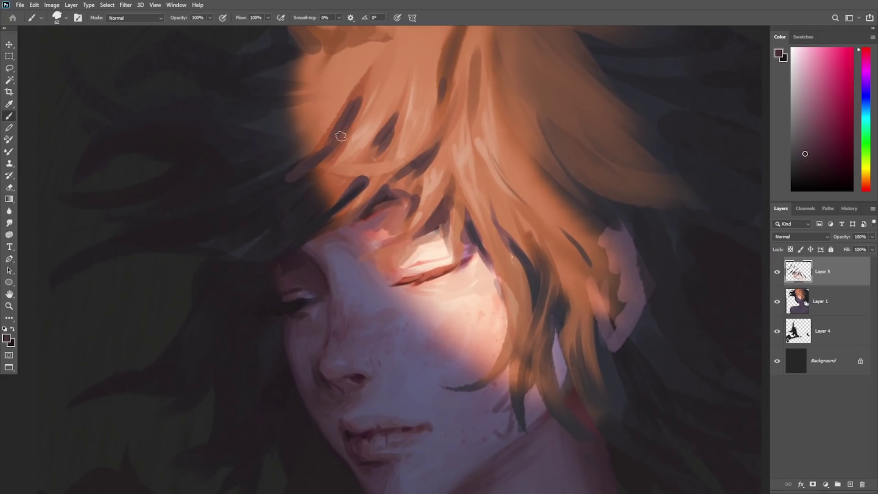
left_click(271, 187, "alt")
mouse_move(294, 175)
left_mouse_down()
mouse_move(325, 154)
mouse_move(349, 182)
left_mouse_up()
key("alt+space")
mouse_move(411, 220)
left_mouse_down()
mouse_move(366, 229)
mouse_move(391, 221)
left_mouse_up()
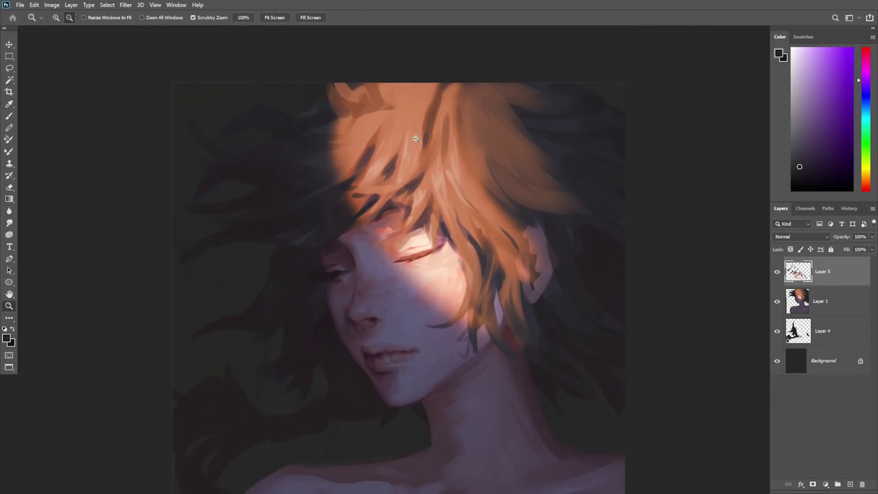
left_click_drag(369, 141, 384, 135)
key("e")
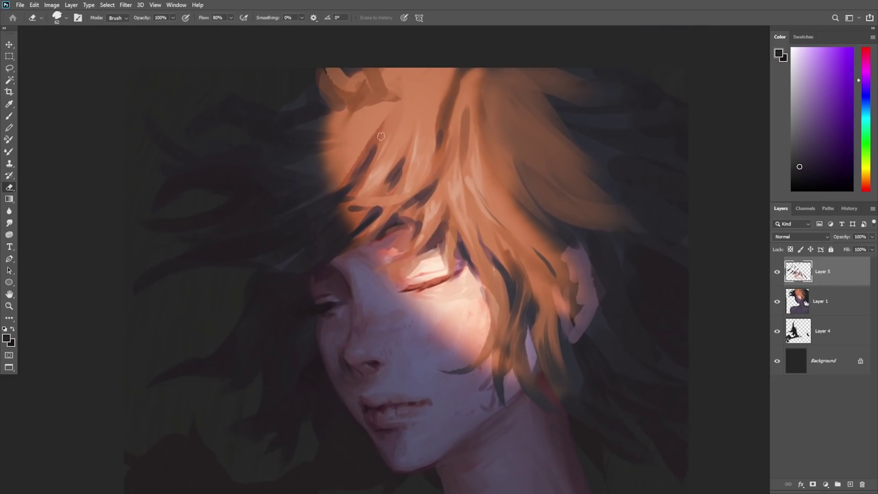
key("z")
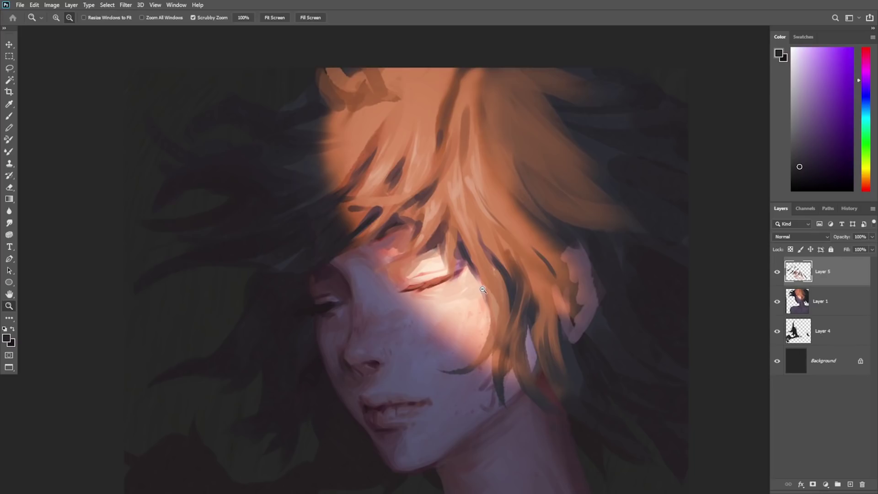
Step: Darken the hair tips over the lower cheek and jaw with near-black strokes, undoing the unwanted ones
key("b")
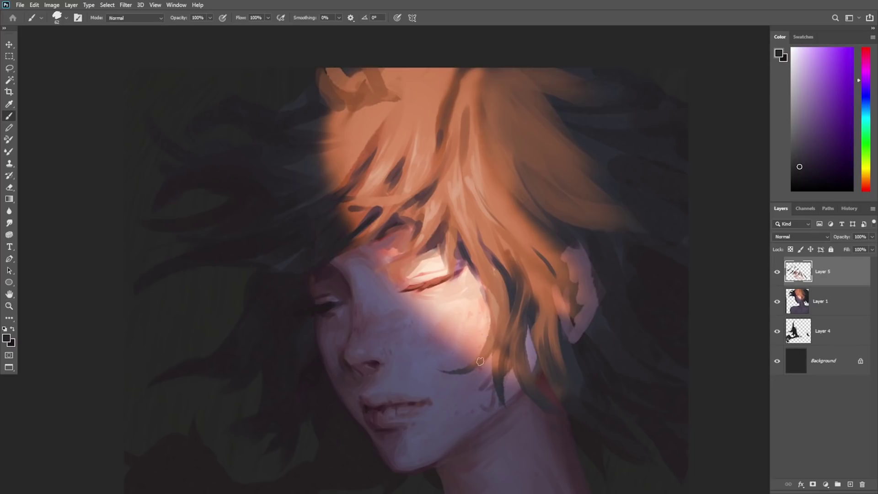
mouse_move(463, 370)
left_mouse_down()
mouse_move(503, 343)
mouse_move(499, 391)
mouse_move(487, 386)
left_mouse_up()
key("ctrl+z")
key("ctrl+z")
left_click_drag(510, 355, 506, 392)
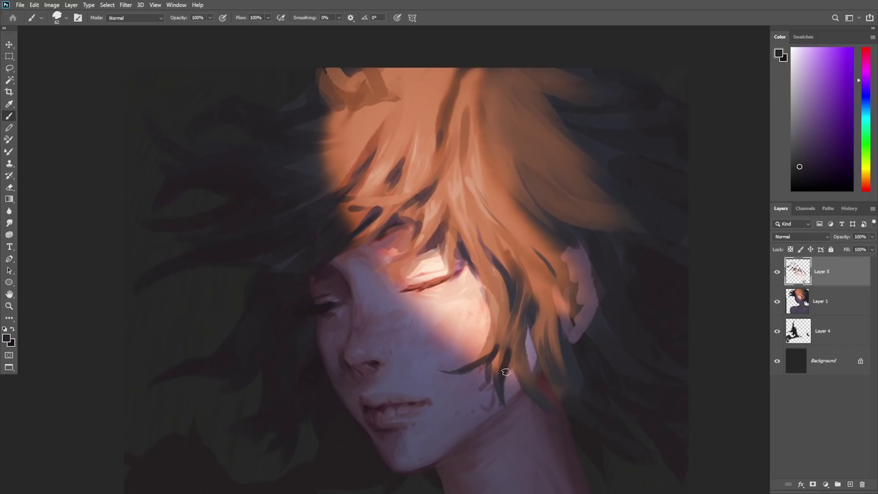
key("ctrl+z")
mouse_move(506, 354)
left_mouse_down()
mouse_move(502, 390)
mouse_move(510, 372)
left_mouse_up()
left_click_drag(506, 407, 502, 391)
Step: Paint long near-black shadow strands through the lit side locks between the cheek and the ear
left_click_drag(506, 333, 514, 366)
left_click_drag(518, 327, 531, 380)
mouse_move(544, 270)
left_mouse_down()
mouse_move(549, 341)
mouse_move(538, 343)
left_mouse_up()
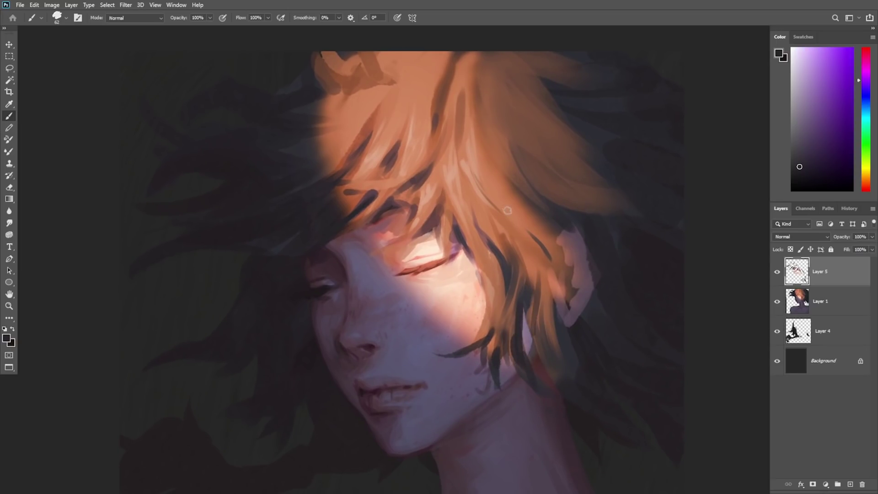
left_click_drag(524, 226, 540, 328)
left_click_drag(545, 256, 562, 317)
key("ctrl+z")
left_click_drag(544, 257, 561, 322)
left_click_drag(564, 279, 572, 327)
left_click_drag(550, 230, 574, 270)
left_click_drag(545, 213, 573, 287)
Step: Shade the hair edge and the front of the ear with sampled brown and dark purple strokes
left_click(539, 212, "alt")
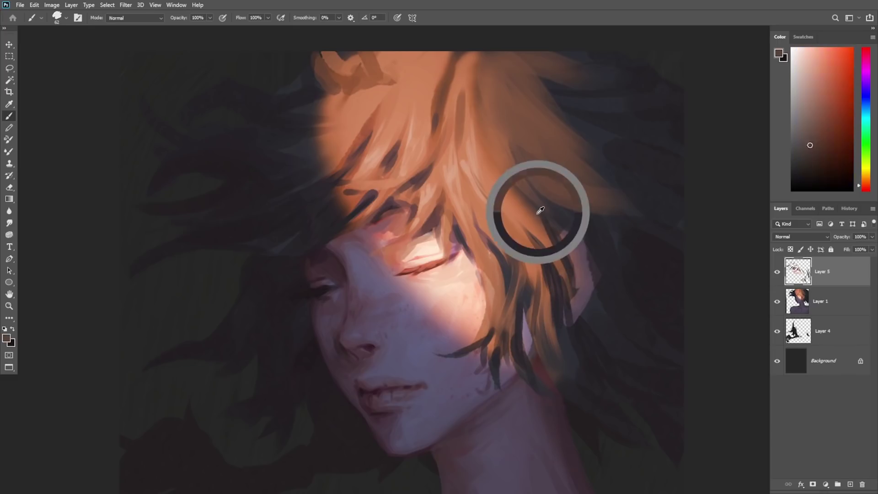
left_click_drag(554, 252, 566, 296)
left_click(567, 259, "alt")
left_click_drag(568, 228, 582, 263)
left_click(573, 225, "alt")
left_click(578, 245, "alt")
left_click_drag(573, 304, 583, 269)
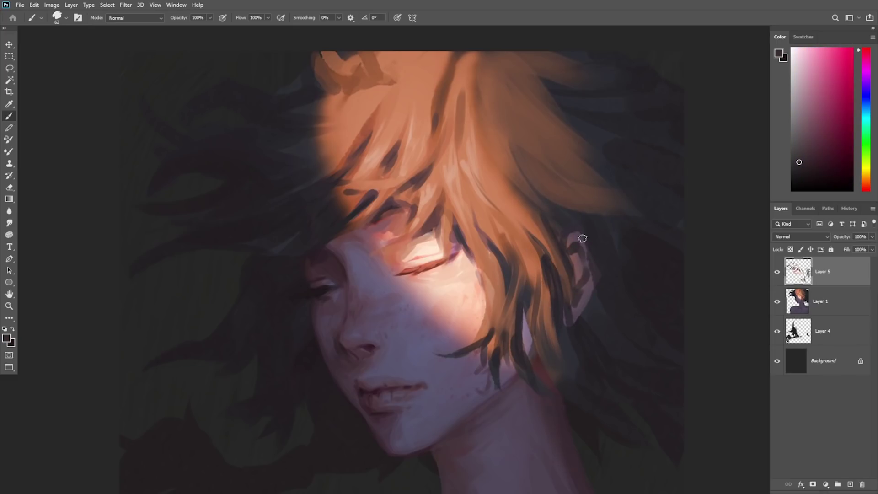
Step: Reshape the ear's rim and lobe with sampled tones and surround its edge with near-black hair
left_click(578, 235, "alt")
left_click_drag(579, 240, 572, 323)
left_click(598, 273, "alt")
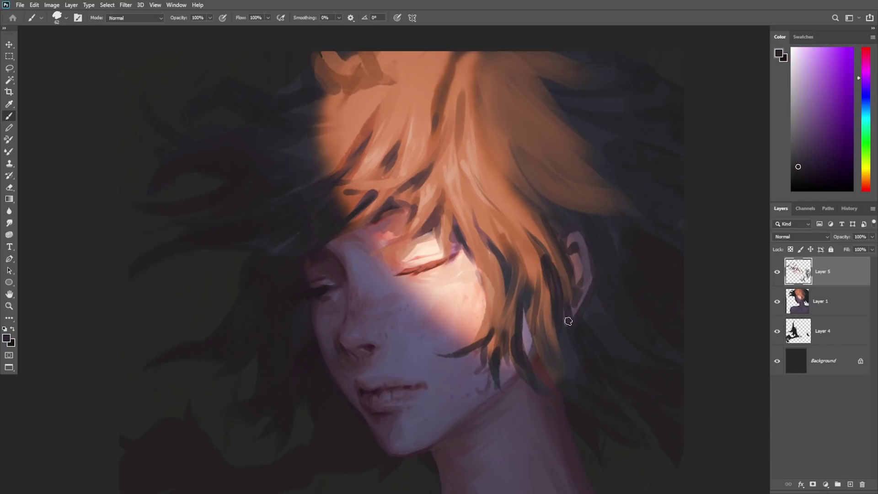
left_click(601, 289, "alt")
Step: Paint dark purple hair below the ear and over the pale and red gaps beside the neck
left_click(581, 375, "alt")
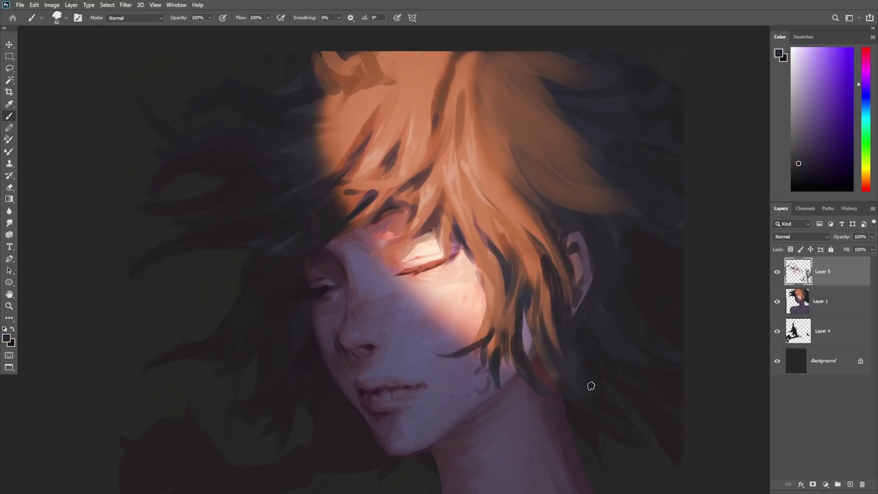
left_click(588, 382, "alt")
mouse_move(541, 298)
left_mouse_down()
mouse_move(560, 353)
mouse_move(557, 380)
left_mouse_up()
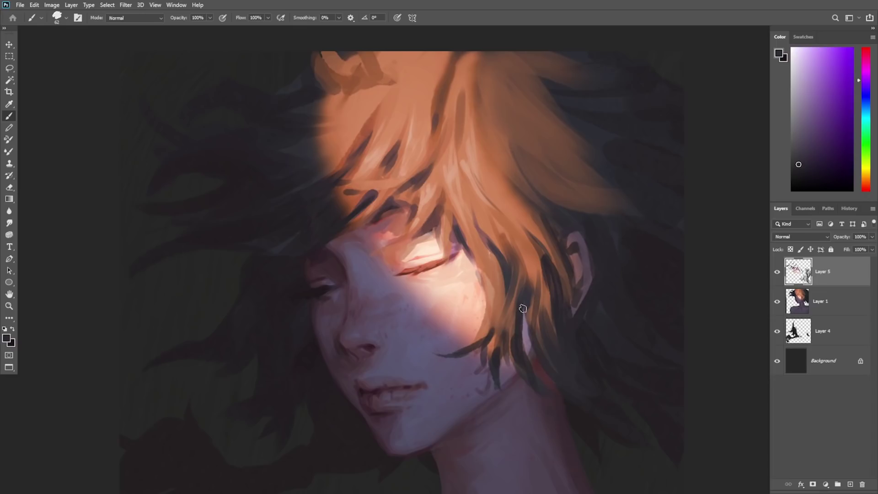
left_click_drag(522, 307, 539, 362)
left_click(535, 367, "alt")
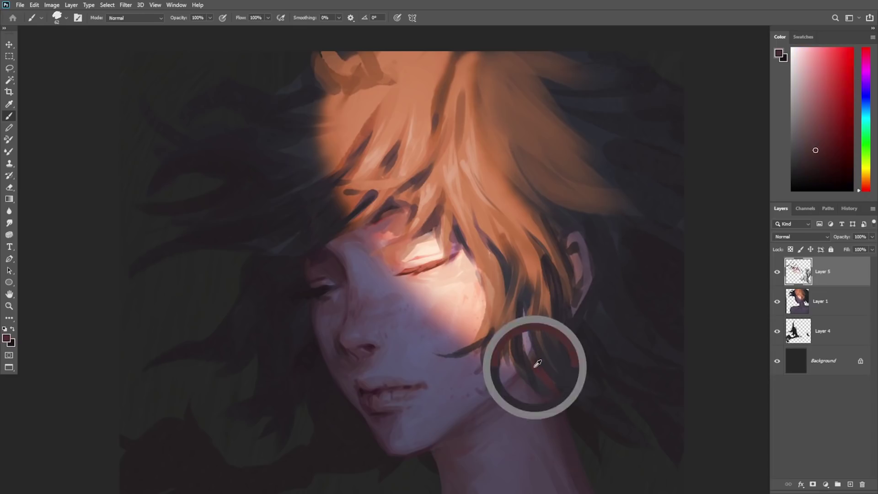
Step: Add a new layer above Layer 5
key("z")
left_click_drag(500, 374, 492, 374)
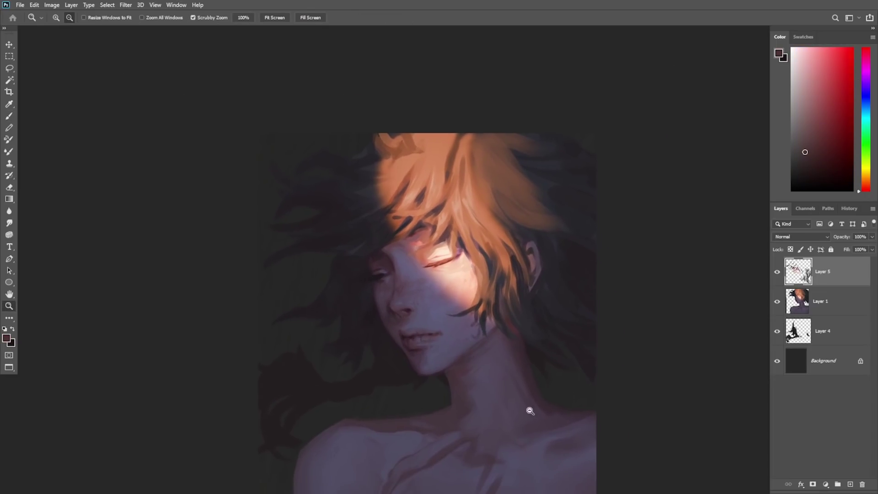
left_click(486, 253)
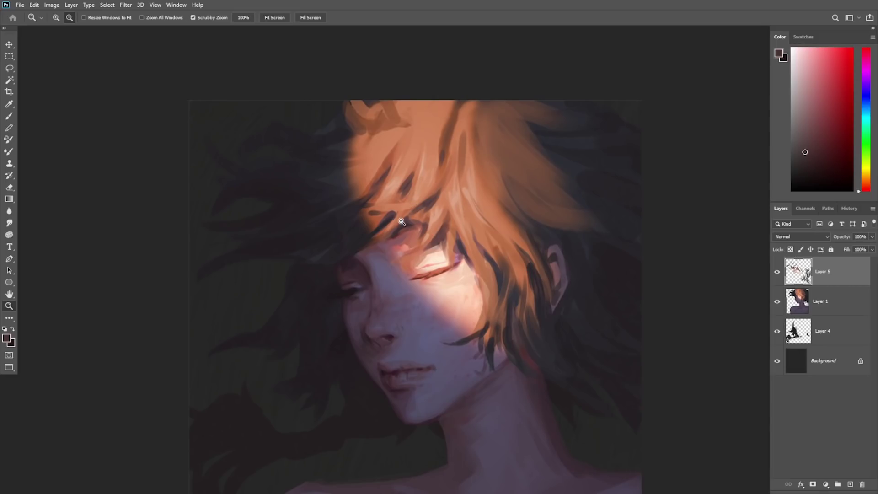
left_click(849, 485)
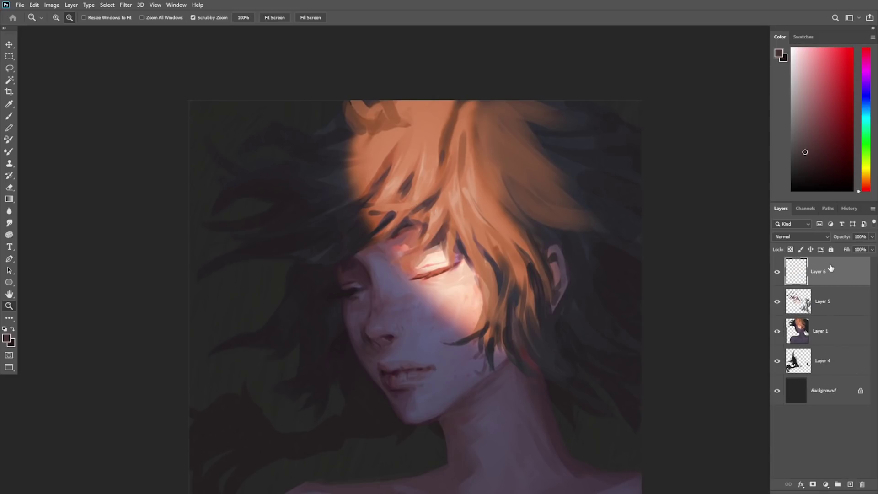
Step: Clip Layer 6 to Layer 5 and lay dark crimson radial gradients over the hair strands around the lit eye
right_click(829, 268)
left_click(762, 265)
left_click(827, 114)
key("g")
left_click_drag(417, 240, 508, 232)
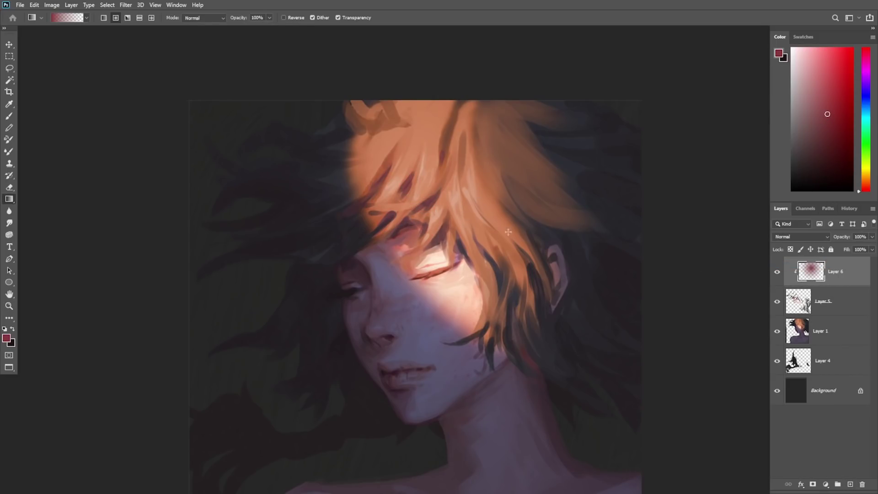
left_click_drag(488, 288, 467, 198)
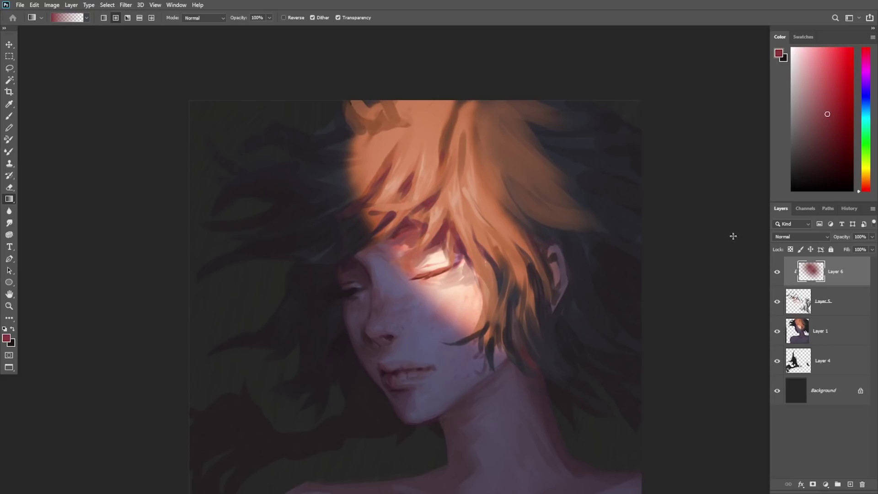
Step: Lower Layer 6's fill to 22% and apply a brighter red radial gradient over the lit bangs
left_click(872, 249)
left_click(844, 260)
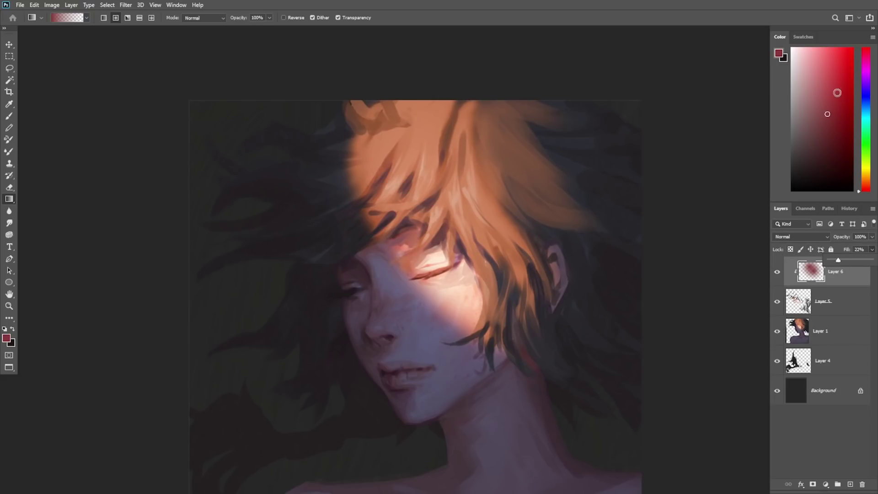
left_click(844, 85)
left_click_drag(423, 147, 423, 148)
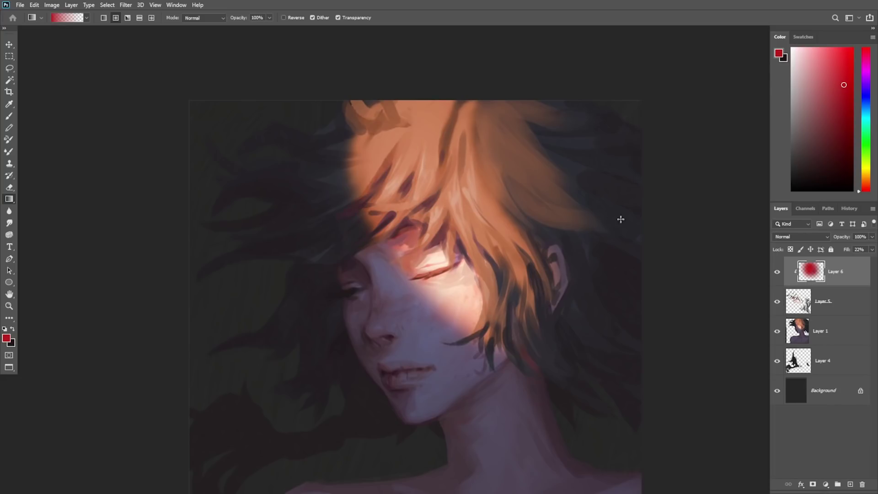
Step: Shift the red gradient's hue to orange-red with Hue/Saturation and merge Layer 6 into Layer 5
key("ctrl+u")
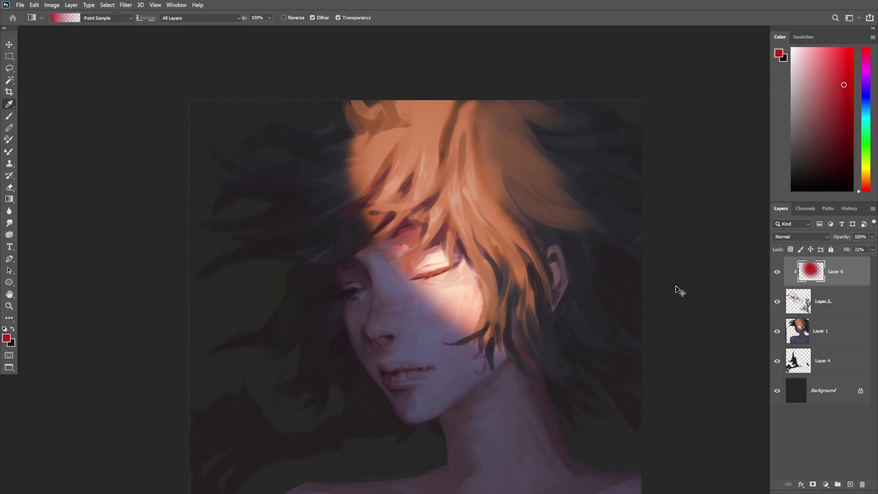
left_click_drag(666, 345, 674, 346)
left_click(765, 301)
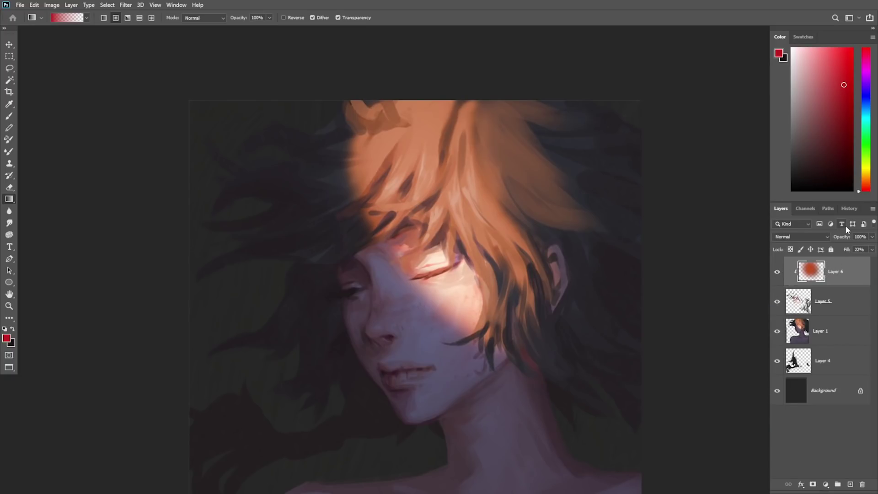
key("Delete")
Step: Sample muted purple and reddish skin tones along the shadow edge beside the closed eye's inner corner
key("e")
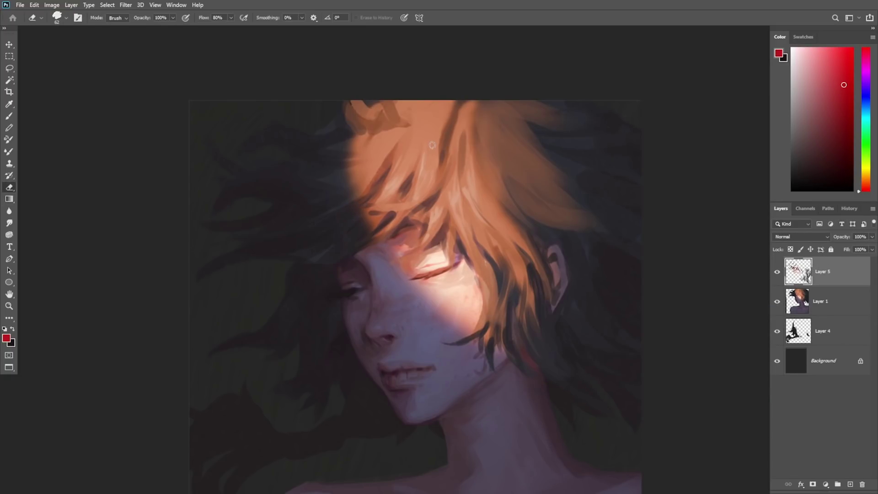
scroll(414, 280, "up", 3)
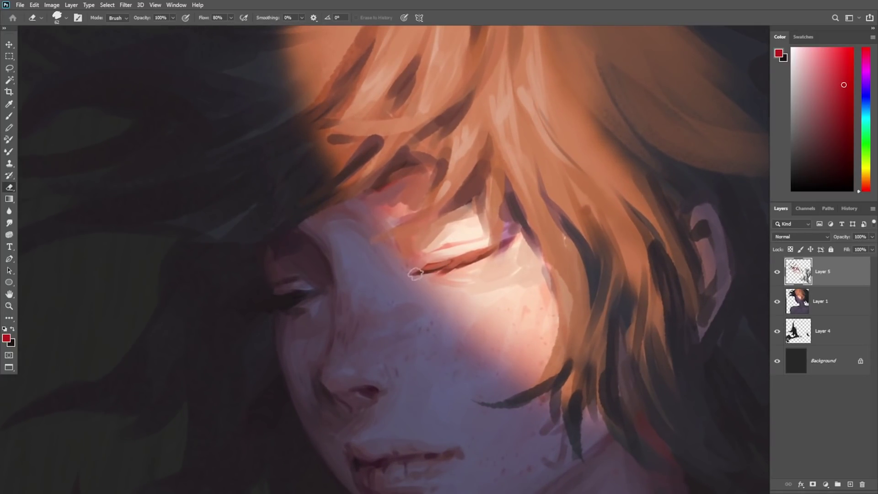
key("b")
left_click(373, 237, "alt")
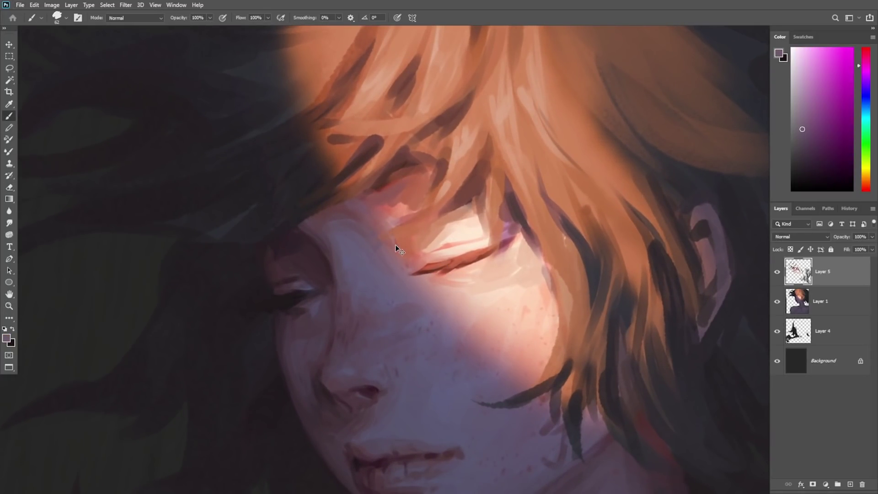
left_click(374, 237, "alt")
left_click(387, 232, "alt")
key("z")
left_click_drag(419, 258, 384, 258)
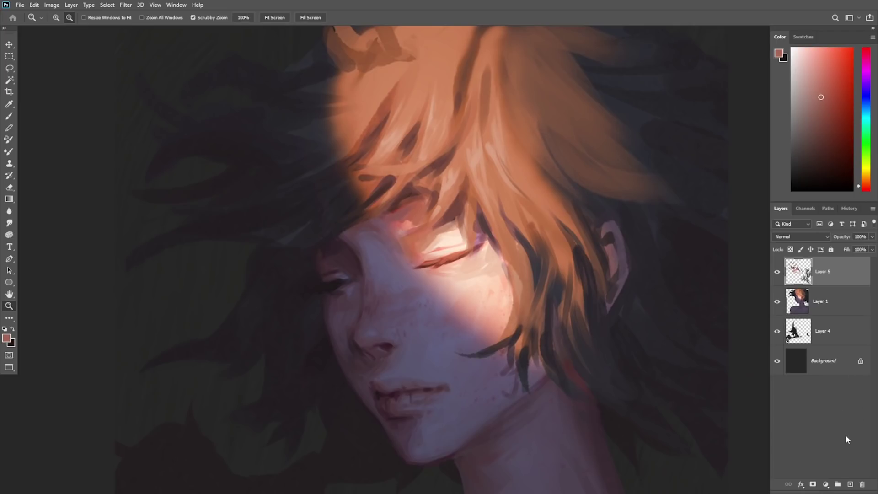
Step: Merge Layer 5 into Layer 1 and add a new layer for painting with a 155 px brush
key("Delete")
left_click(852, 484)
key("b")
right_click(528, 181)
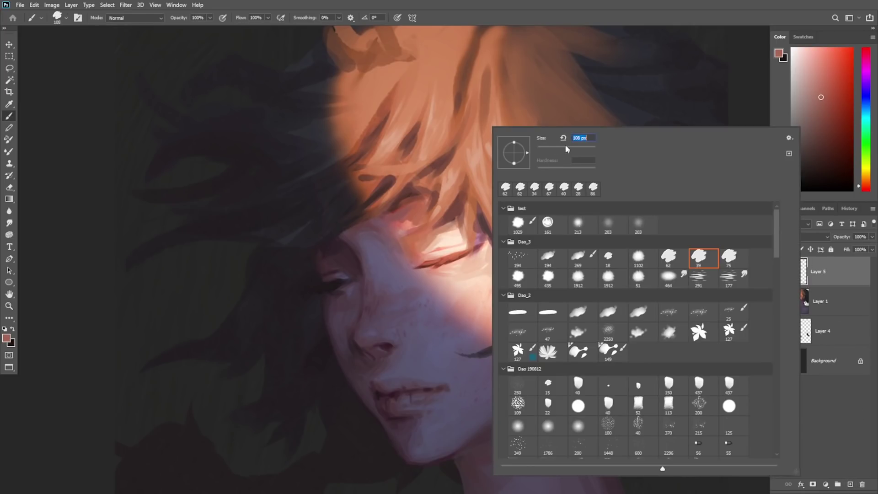
left_click(575, 149)
Step: Try a stroke along the hair's light edge and set the new layer's blend mode to Overlay
mouse_move(331, 52)
left_mouse_down()
mouse_move(340, 69)
mouse_move(339, 150)
left_mouse_up()
key("ctrl+z")
left_click(804, 237)
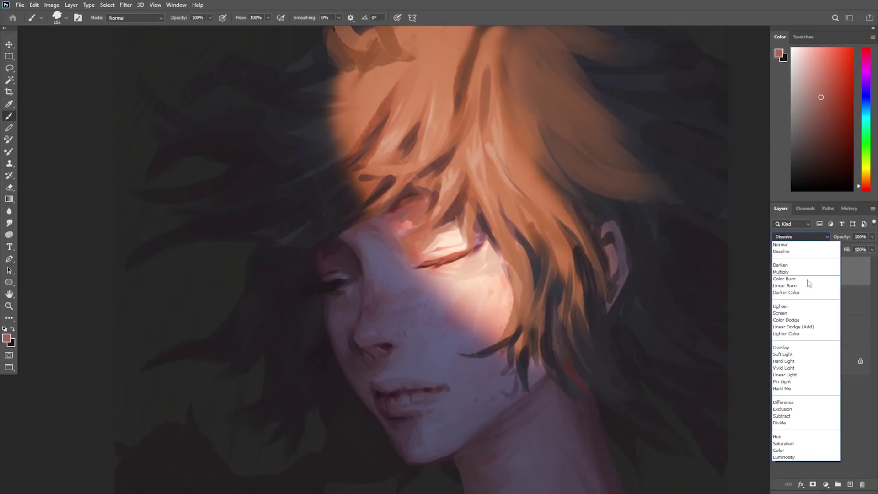
left_click(800, 350)
Step: Paint dark red Overlay strokes along the light's edge across the hair, brow, cheek and side locks
left_click(834, 111)
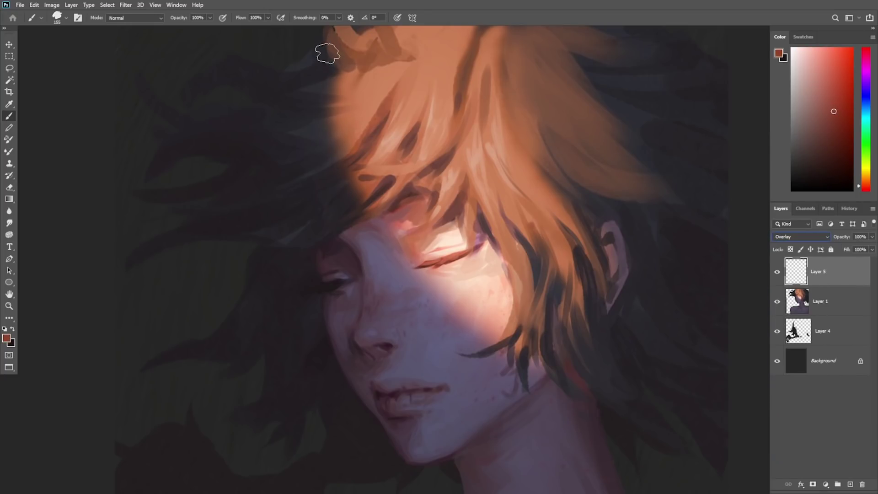
mouse_move(330, 49)
left_mouse_down()
mouse_move(343, 172)
mouse_move(334, 131)
mouse_move(372, 198)
mouse_move(401, 214)
mouse_move(413, 247)
mouse_move(406, 257)
mouse_move(489, 333)
left_mouse_up()
key("ctrl+z")
mouse_move(434, 276)
left_mouse_down()
mouse_move(517, 335)
mouse_move(509, 349)
mouse_move(580, 373)
left_mouse_up()
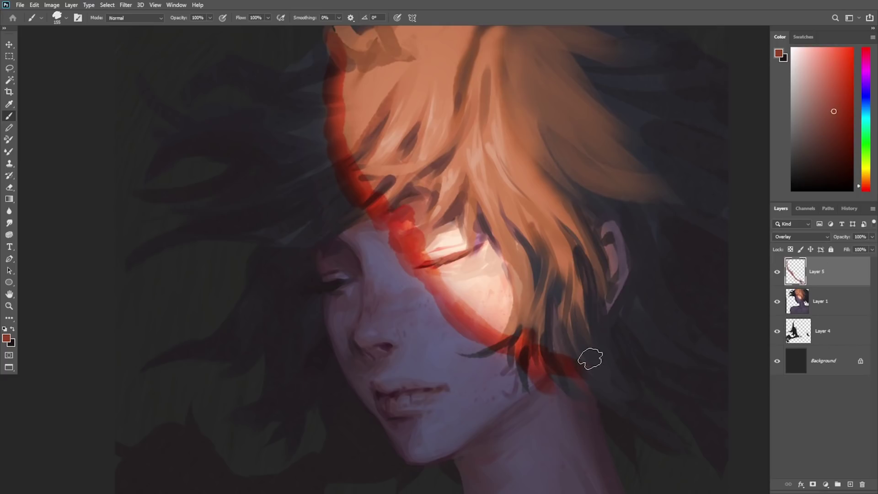
left_click_drag(493, 59, 567, 215)
left_click_drag(474, 44, 460, 116)
Step: Reduce the Overlay layer's fill to 28% and merge it into Layer 1
left_click_drag(844, 265, 841, 261)
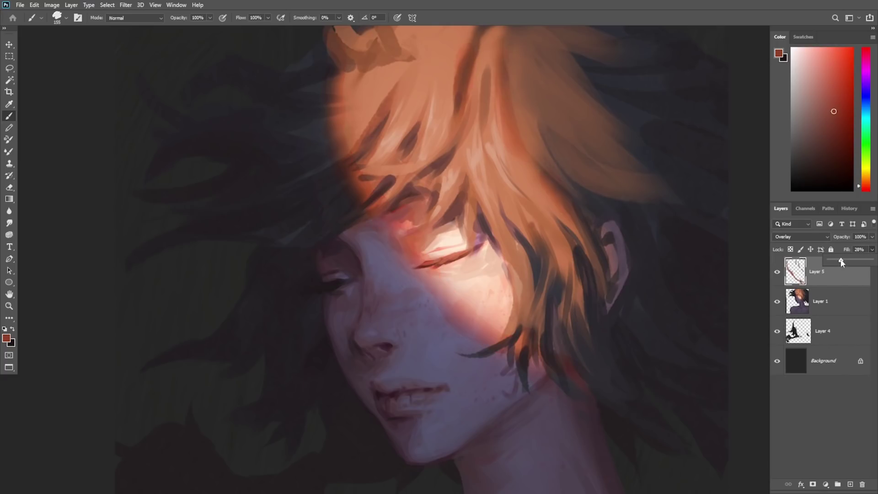
left_click(799, 244)
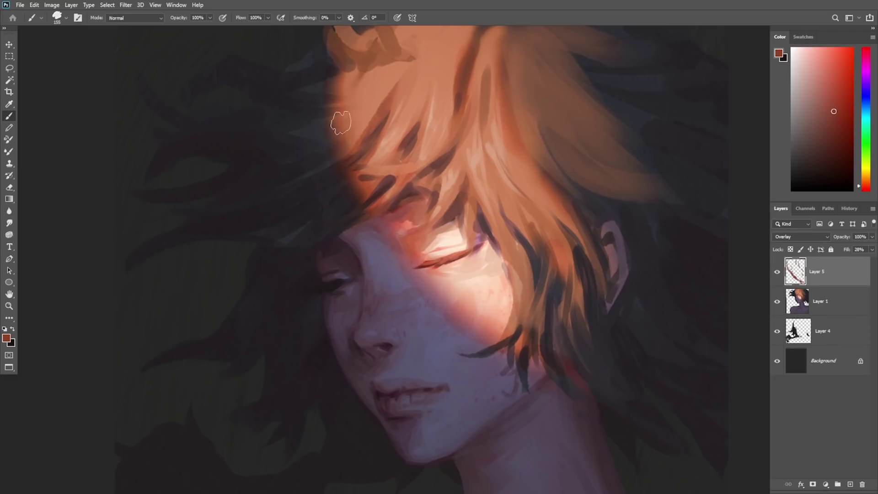
key("ctrl+space")
mouse_move(374, 55)
left_mouse_down()
mouse_move(388, 76)
mouse_move(403, 78)
left_mouse_up()
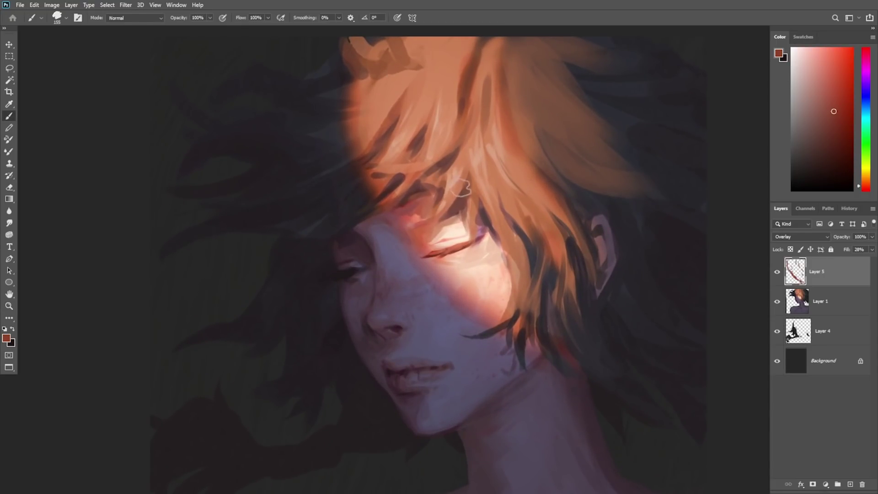
key("e")
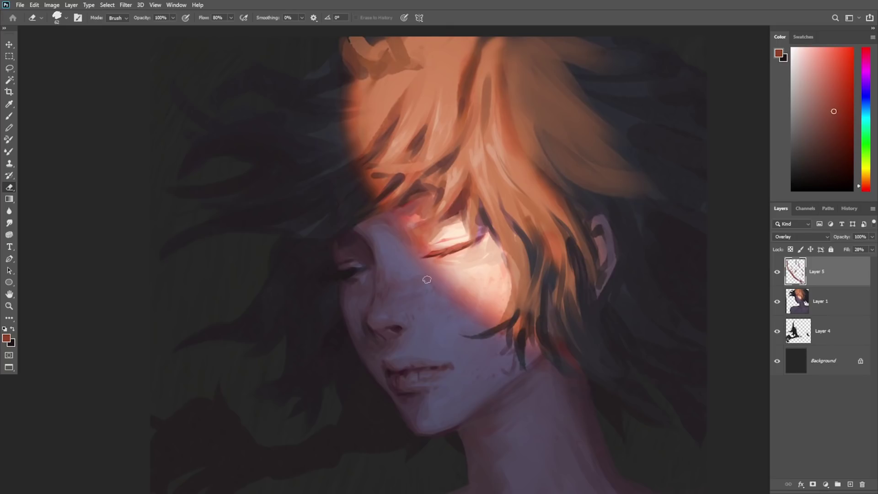
left_click_drag(572, 366, 589, 336)
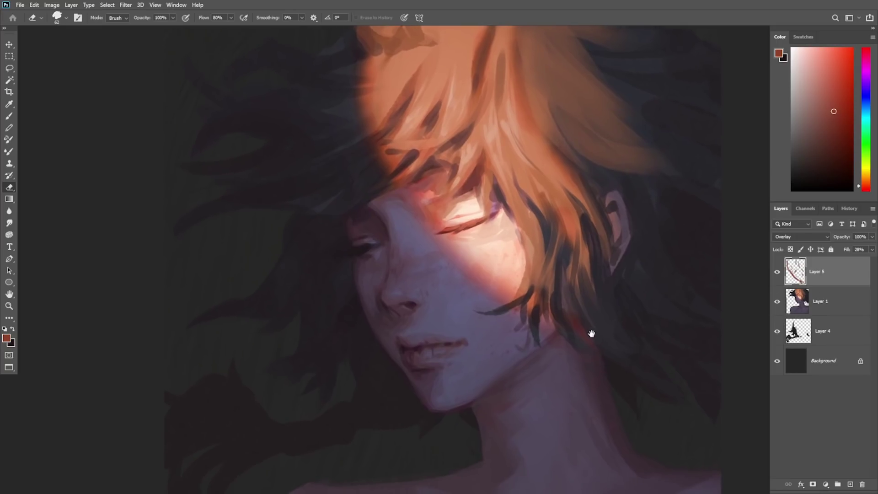
key("ctrl+e")
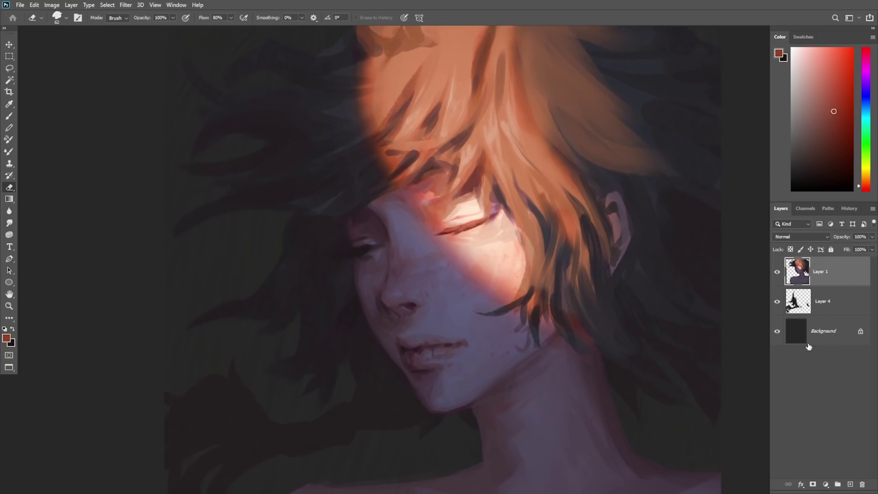
Step: Set the Mixer Brush to 114 px and blend the light's edge on the hair
key("b")
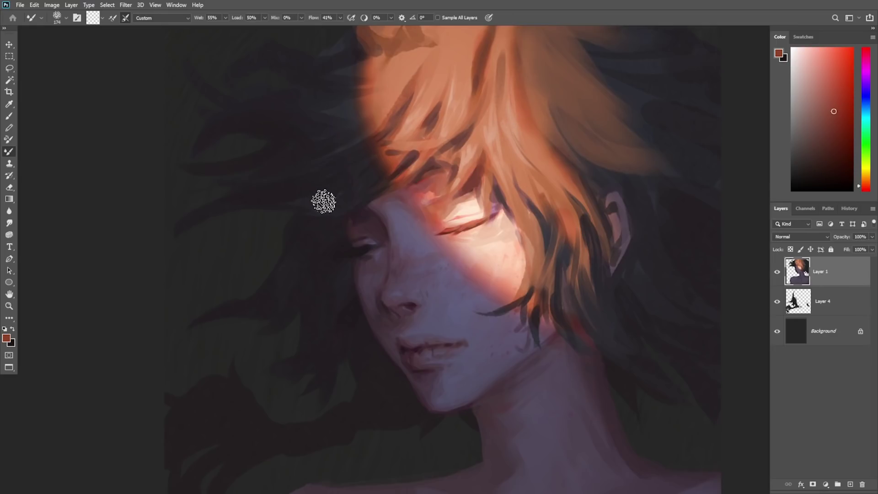
right_click(409, 118)
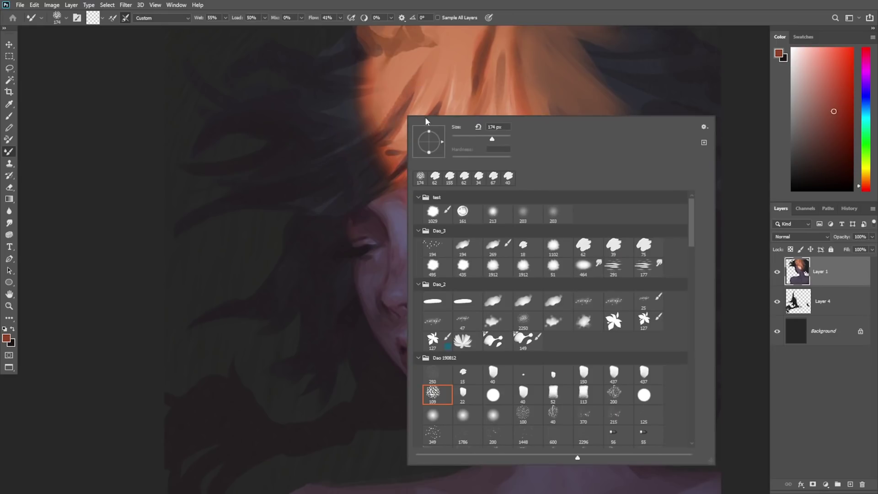
left_click_drag(489, 137, 485, 137)
key("Return")
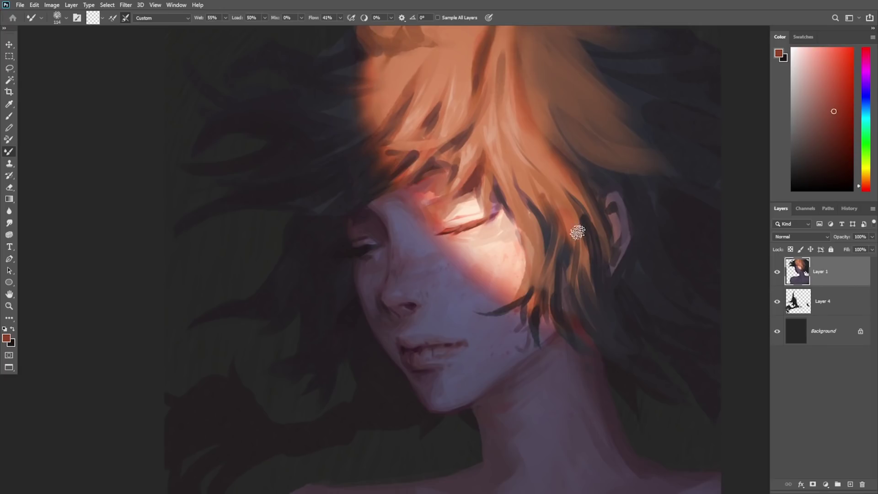
Step: Retouch the lit cheek below the closed eye with sampled peach and pink tones using an 83 px brush
key("b")
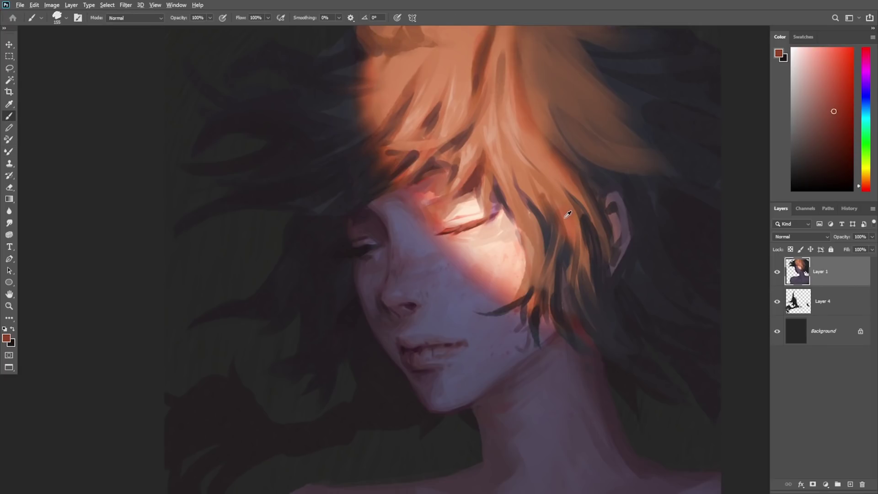
left_click(568, 213, "alt")
right_click(584, 174)
left_click(510, 275, "alt")
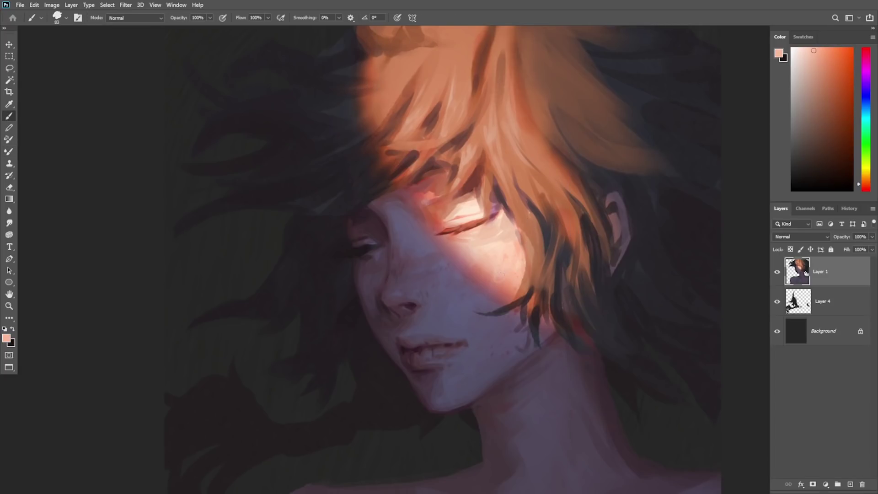
left_click(505, 285)
key("ctrl+z")
left_click(509, 277, "alt")
left_click(501, 229, "alt")
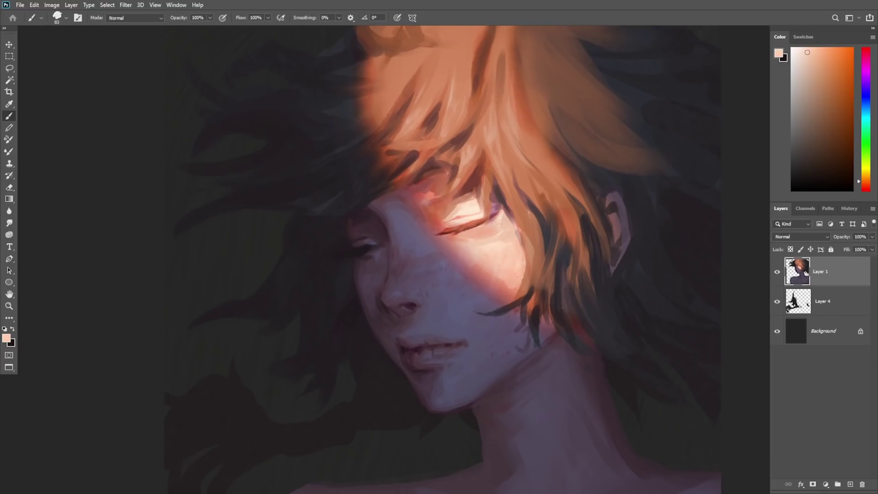
left_click(492, 245, "alt")
mouse_move(494, 240)
left_mouse_down()
mouse_move(482, 241)
mouse_move(524, 228)
left_mouse_up()
Step: Soften the skin under the closed eye's outer corner with sampled pink tones
key("z")
left_click(505, 220, "alt")
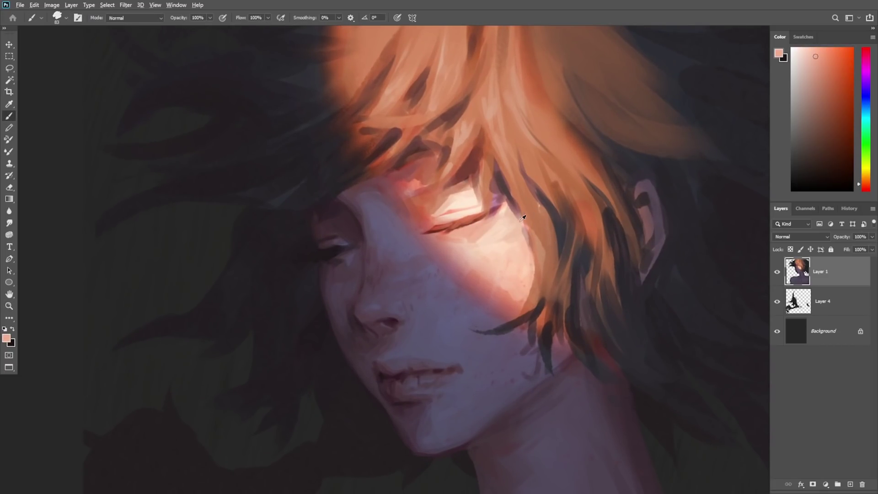
left_click(447, 280, "alt")
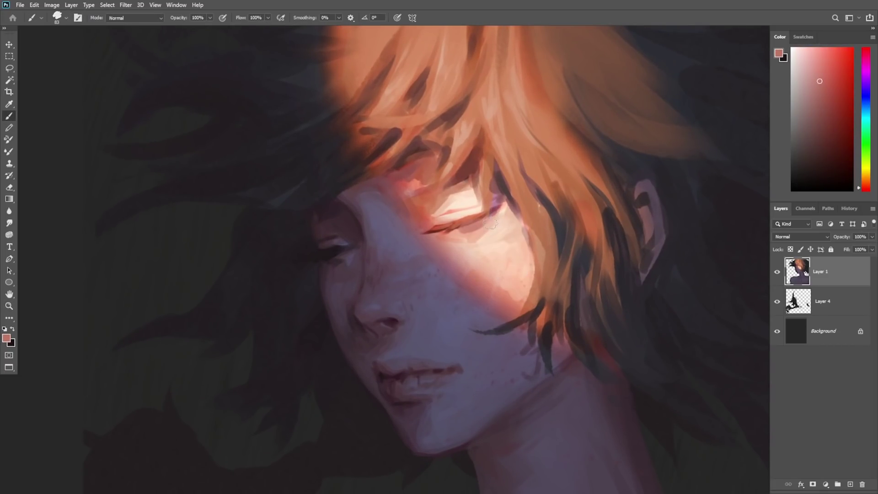
left_click_drag(493, 231, 512, 231)
Step: Reduce the brush to 39 px and refine the skin just below the closed eyelid with sampled peach and pink tones
right_click(557, 162)
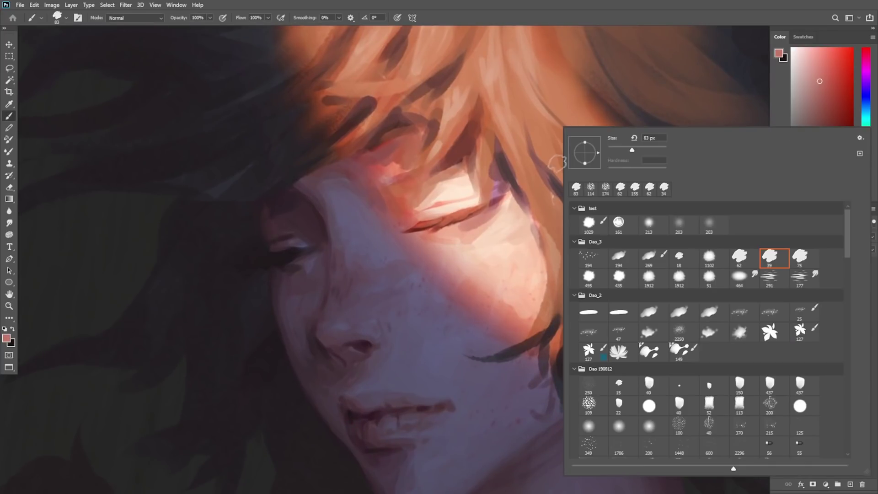
left_click(459, 271, "alt")
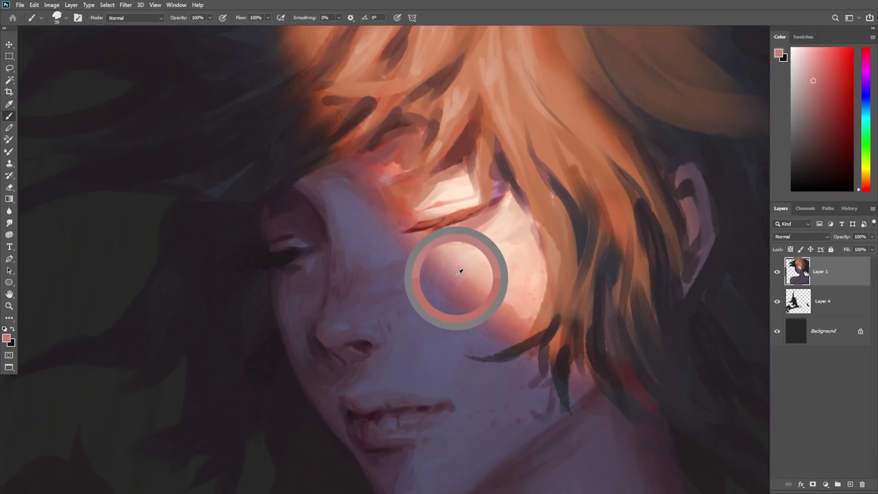
left_click(472, 232, "alt")
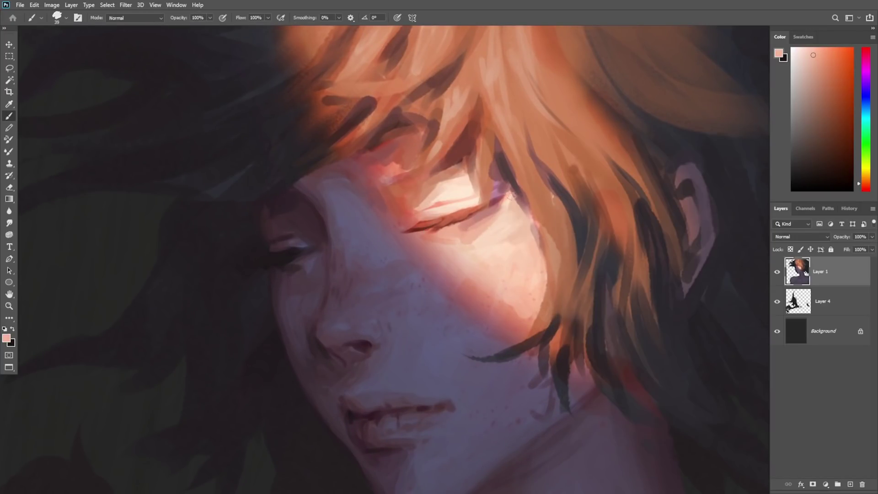
left_click(483, 225, "alt")
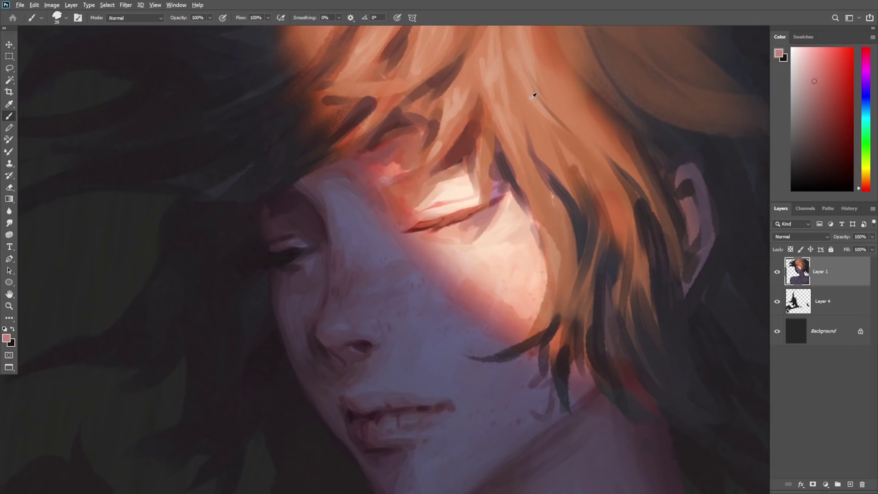
left_click(540, 129, "alt")
mouse_move(450, 222)
left_mouse_down()
mouse_move(430, 263)
mouse_move(469, 231)
mouse_move(496, 231)
left_mouse_up()
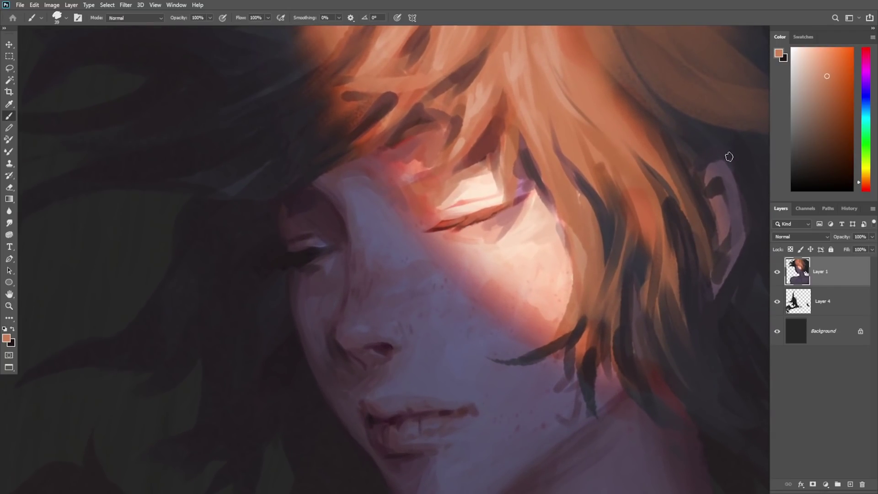
key("z")
left_click_drag(594, 235, 561, 246)
left_click_drag(596, 392, 574, 412)
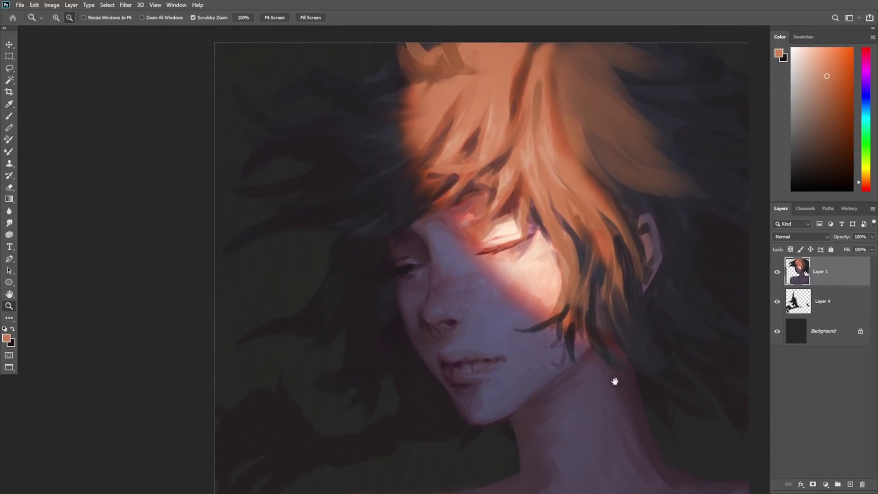
scroll(560, 323, "up", 5)
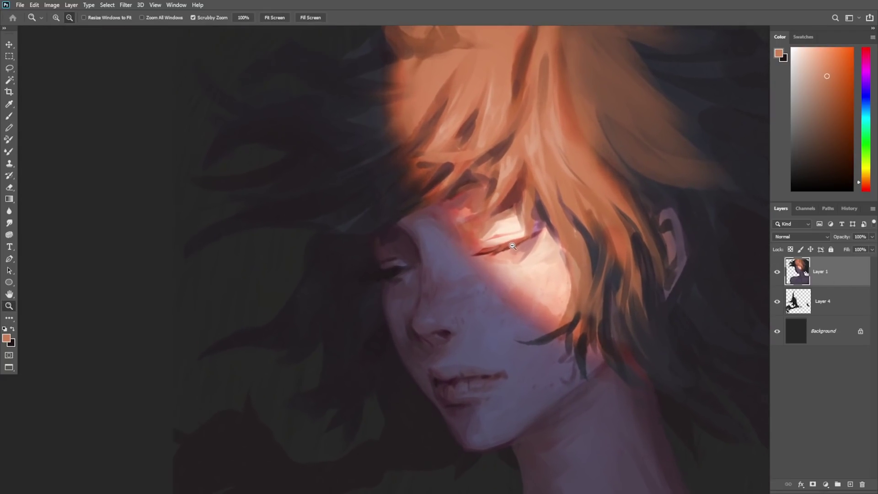
Step: Repaint the closed eye's lash line with a muted brown picked from the color field
key("b")
left_click(595, 246, "alt")
left_click_drag(477, 252, 501, 247)
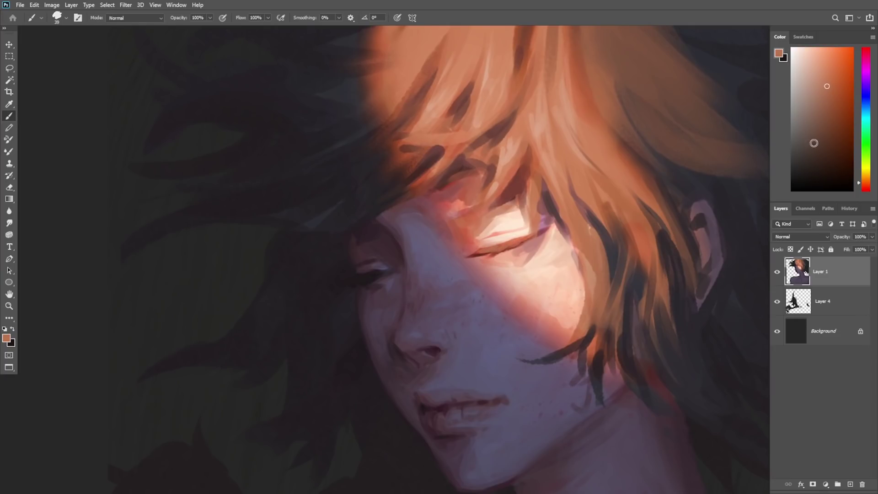
left_click(818, 117)
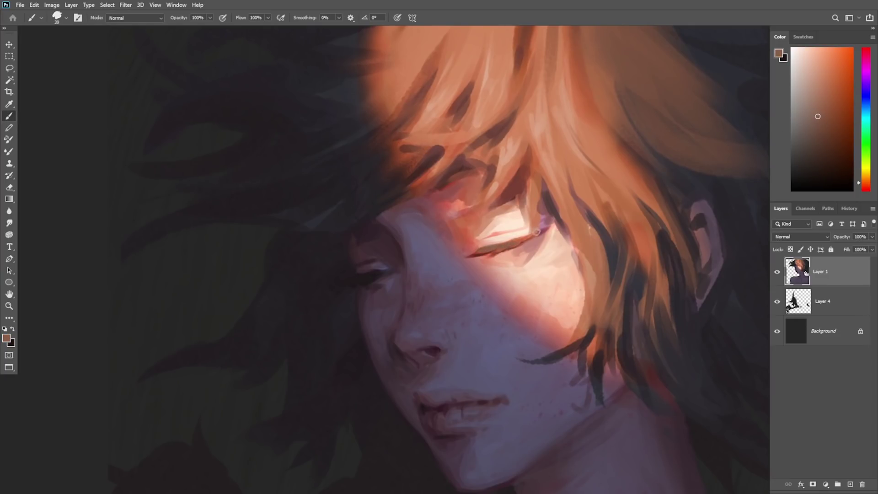
Step: Set the brush to 42 px and tone down the bright upper eyelid with sampled pink and peach tones
left_click(542, 241, "alt")
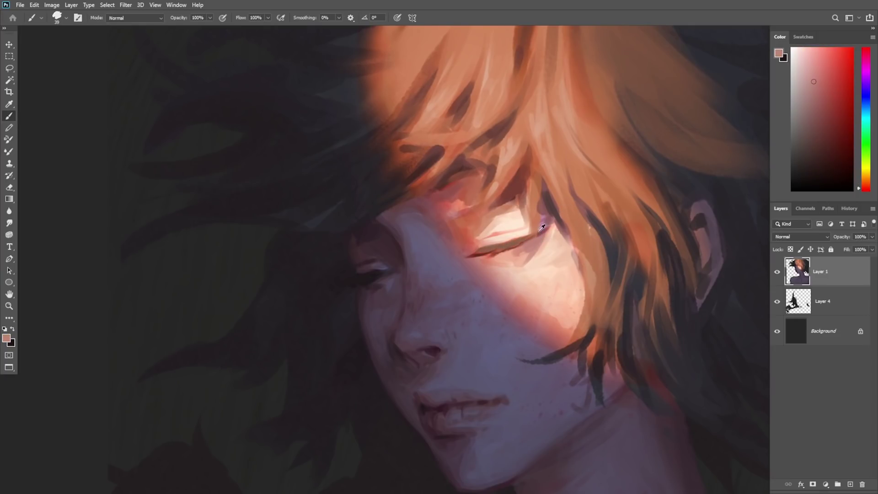
right_click(566, 175)
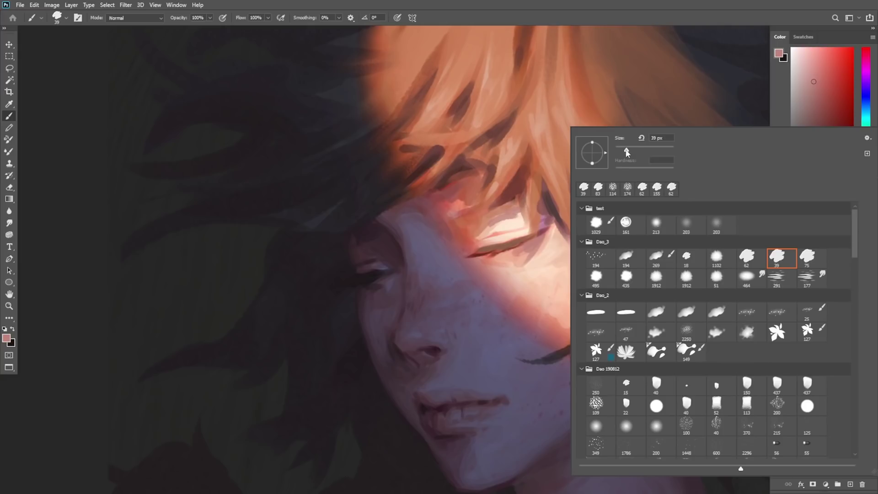
left_click_drag(627, 150, 628, 150)
key("Return")
left_click_drag(488, 228, 510, 216)
left_click(485, 228, "alt")
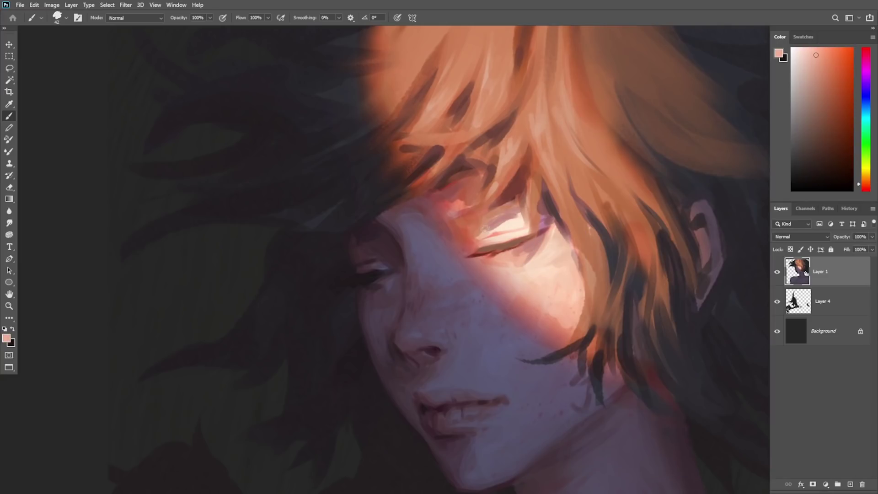
Step: Cover the skin between the closed eyelid and the fringe with sampled rose tones
left_click(538, 243, "alt")
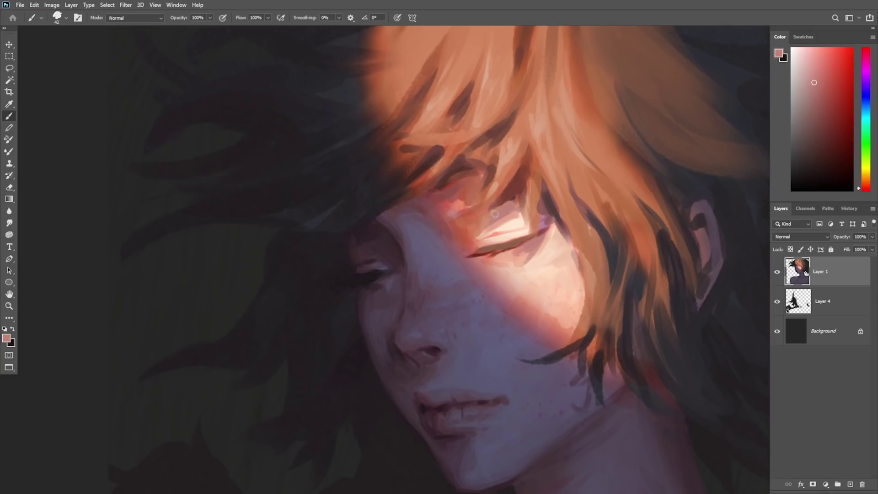
left_click_drag(495, 212, 518, 192)
left_click(519, 259, "alt")
mouse_move(492, 231)
left_mouse_down()
mouse_move(540, 218)
mouse_move(502, 209)
mouse_move(510, 216)
mouse_move(520, 186)
mouse_move(505, 194)
mouse_move(524, 182)
left_mouse_up()
left_click(498, 215, "alt")
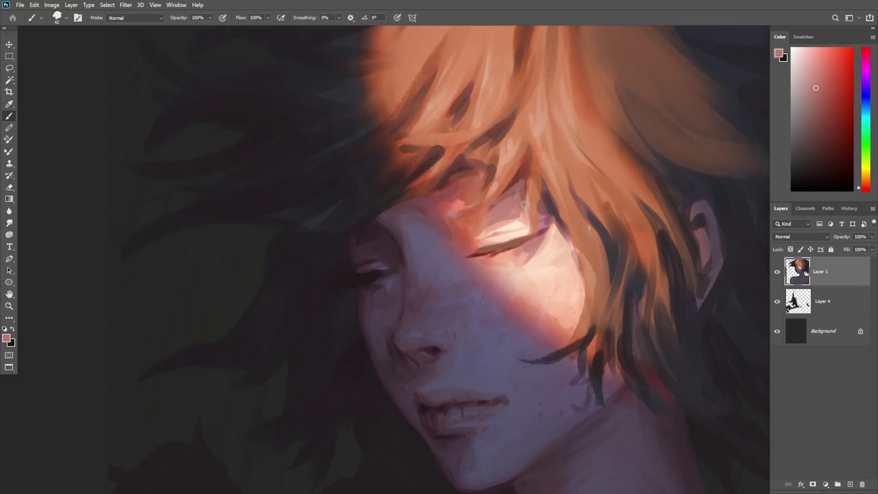
left_click(512, 200, "alt")
left_click(517, 197, "alt")
Step: Paint lighter pink patches on the forehead under the fringe and refine the eyelid highlight with sampled peach tones
mouse_move(475, 187)
left_mouse_down()
mouse_move(522, 130)
mouse_move(470, 201)
mouse_move(480, 201)
mouse_move(474, 188)
mouse_move(501, 223)
mouse_move(517, 200)
mouse_move(531, 217)
left_mouse_up()
left_click(517, 228, "alt")
left_click(472, 192, "alt")
left_click(501, 223, "alt")
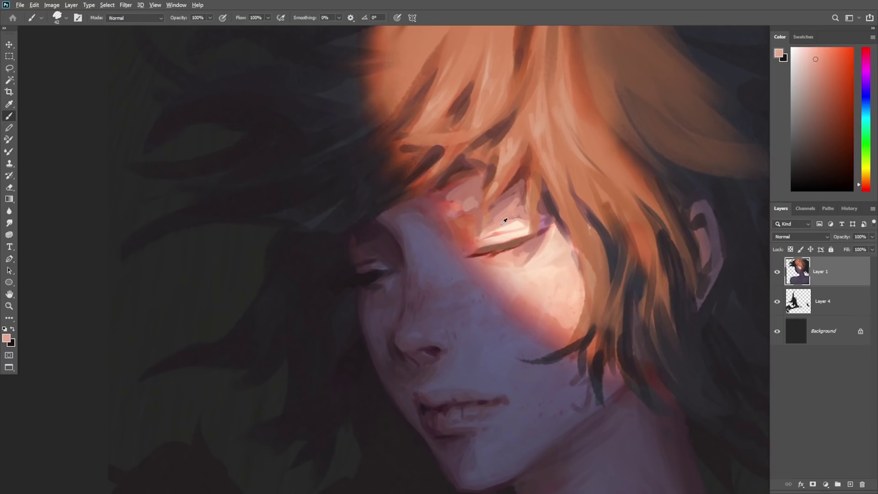
left_click(511, 224, "alt")
Step: Soften the closed eye's outer corner with sampled rose and peach skin tones
left_click(551, 222, "alt")
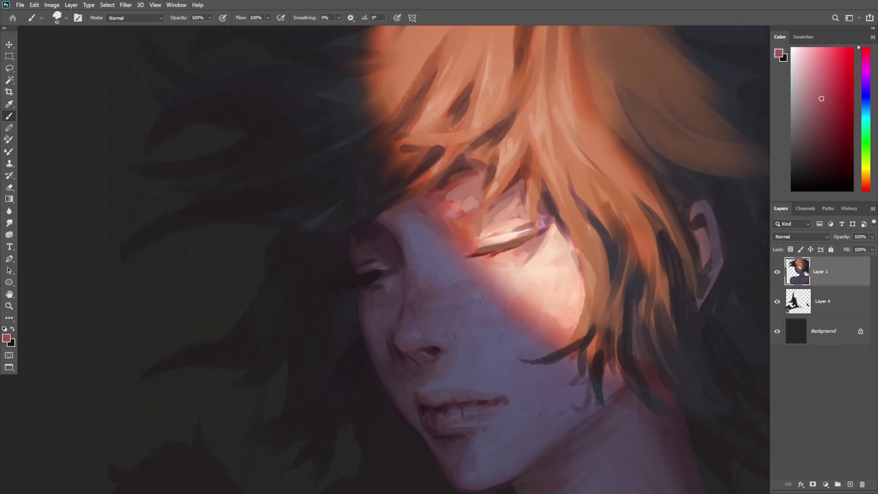
left_click(559, 242, "alt")
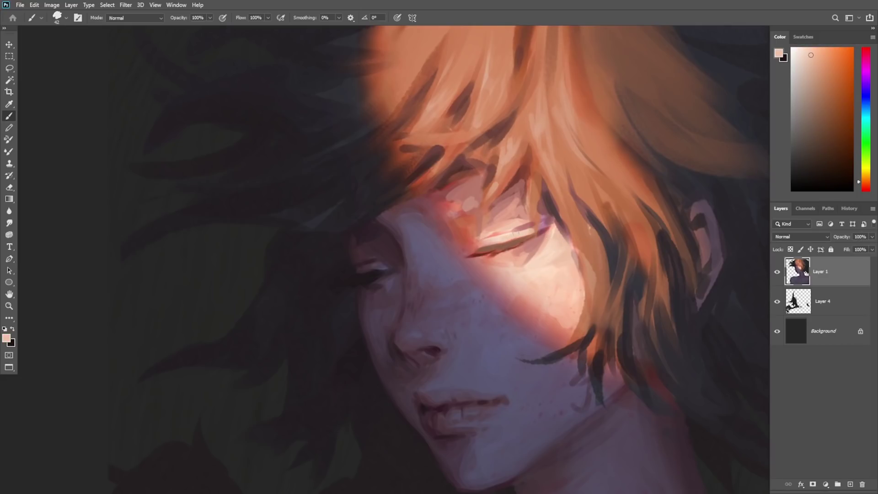
left_click(546, 208, "alt")
left_click(547, 241, "alt")
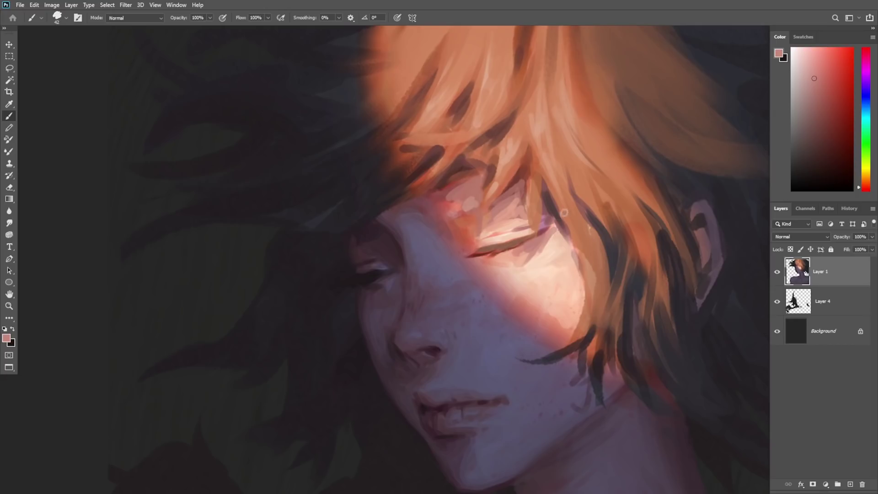
left_click(551, 214, "alt")
left_click(547, 238, "alt")
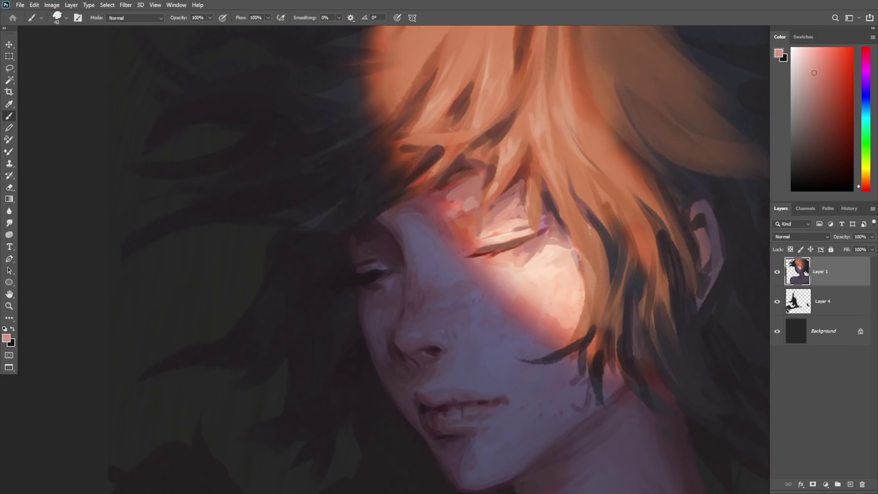
Step: Refine the transition between the eye's outer corner and the neighbouring hair lock with sampled skin and hair tones
left_click(567, 244, "alt")
left_click(525, 171, "alt")
left_click(554, 215, "alt")
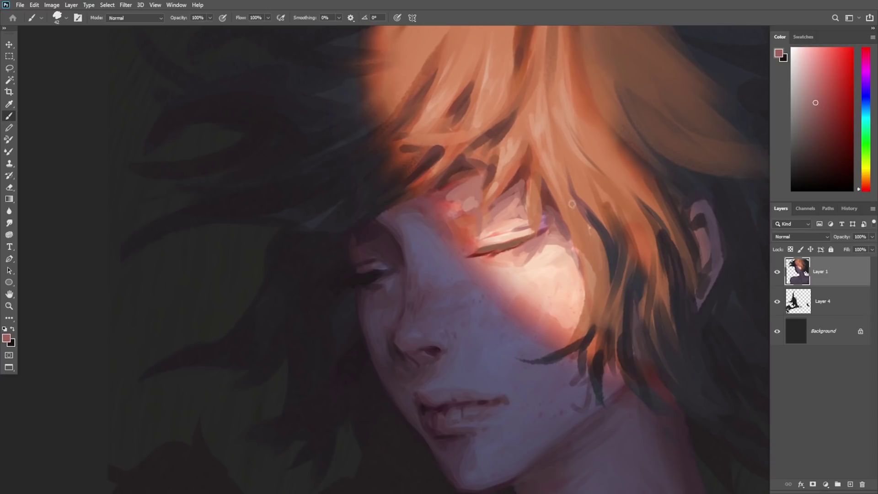
mouse_move(571, 204)
left_mouse_down("alt")
mouse_move(564, 204)
mouse_move(569, 228)
mouse_move(598, 308)
left_mouse_up("alt")
left_click(580, 256, "alt")
left_click(577, 243, "alt")
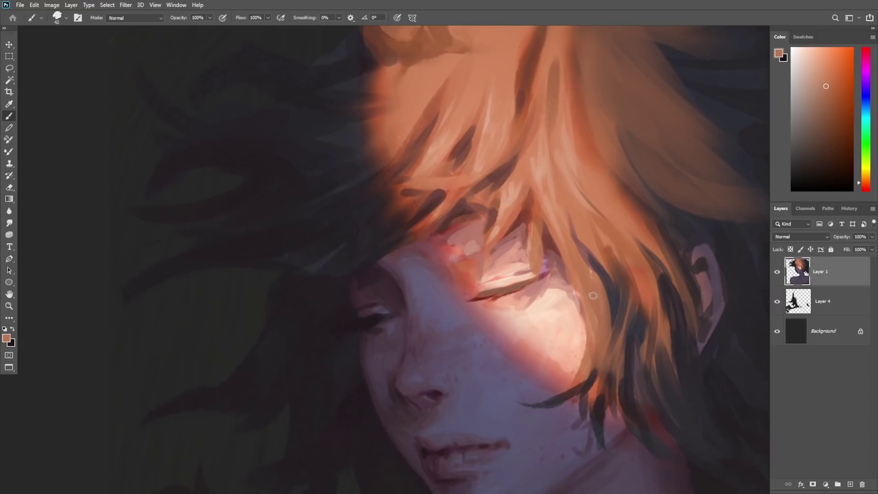
Step: Paint reddish-brown and muted brown strands in the central fringe above the closed eye
left_click(499, 218, "alt")
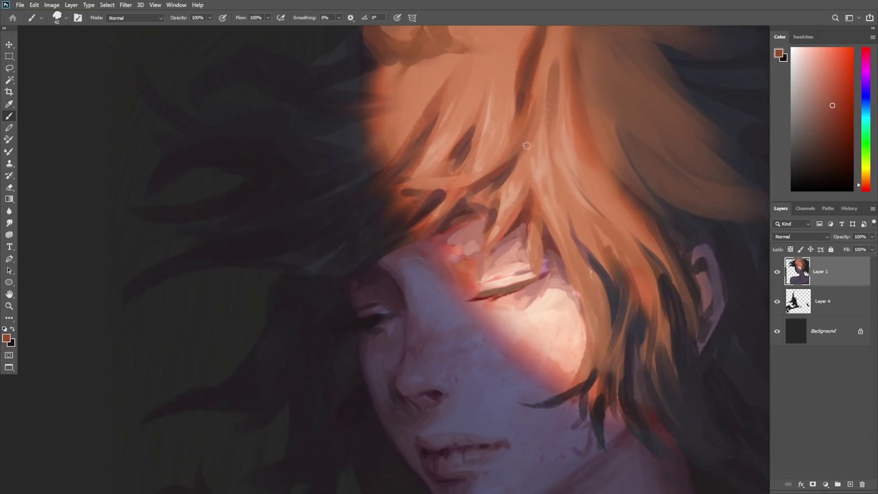
mouse_move(504, 173)
left_mouse_down("alt")
mouse_move(514, 157)
mouse_move(527, 155)
left_mouse_up("alt")
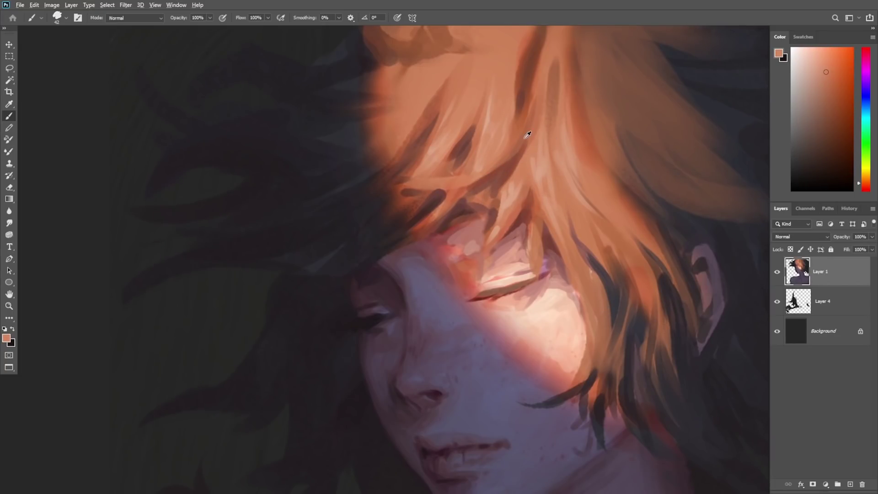
left_click(524, 132, "alt")
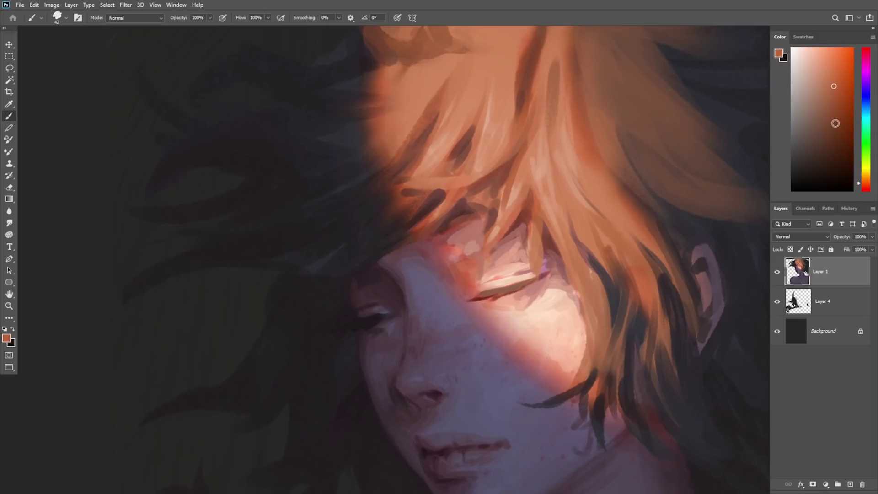
left_click(820, 105)
mouse_move(531, 149)
left_mouse_down()
mouse_move(500, 222)
mouse_move(530, 174)
left_mouse_up()
left_click(544, 194, "alt")
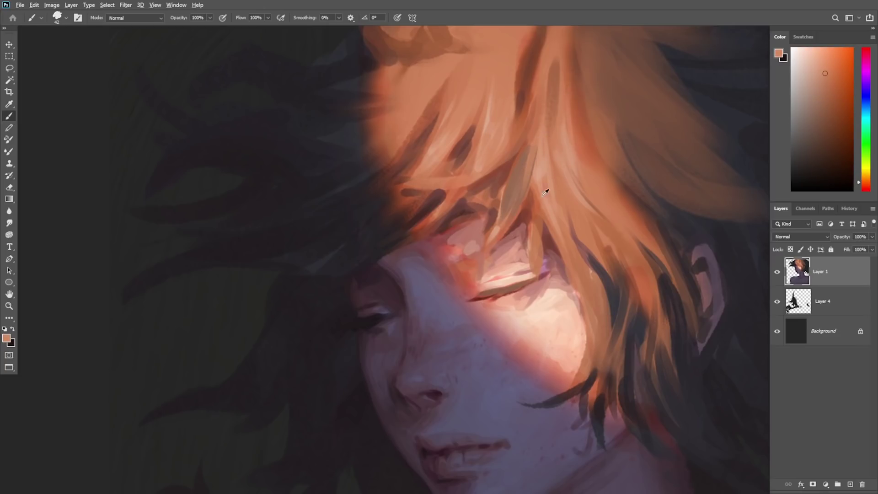
Step: Add a new layer and paint muted orange-brown fringe strands hanging over the closed eye
left_click(851, 484)
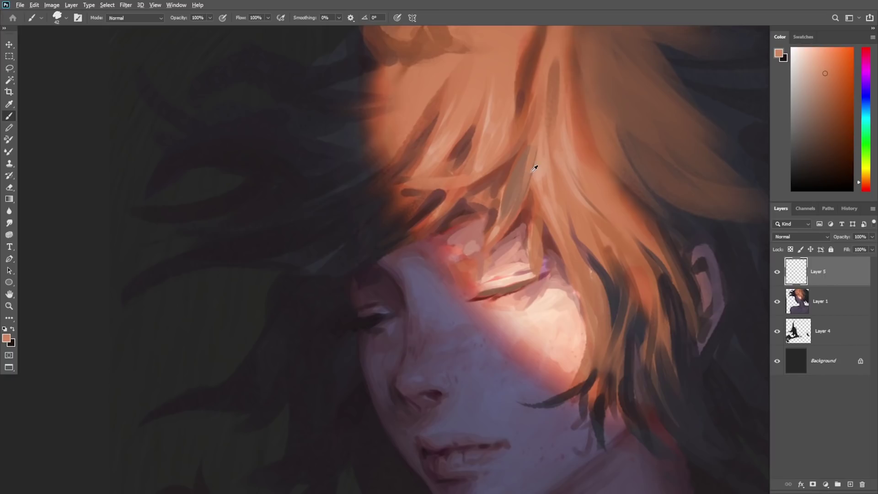
left_click(520, 179, "alt")
left_click_drag(528, 158, 496, 224)
left_click_drag(514, 192, 487, 242)
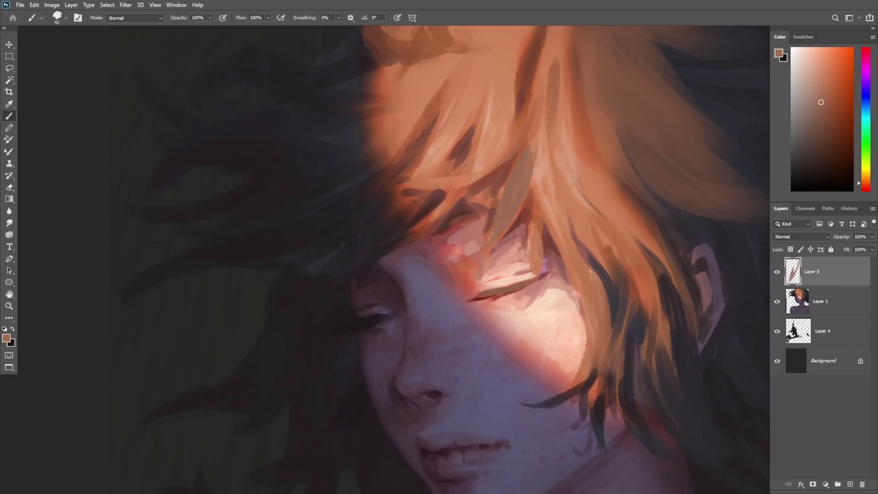
mouse_move(538, 126)
left_mouse_down()
mouse_move(528, 153)
mouse_move(541, 237)
left_mouse_up()
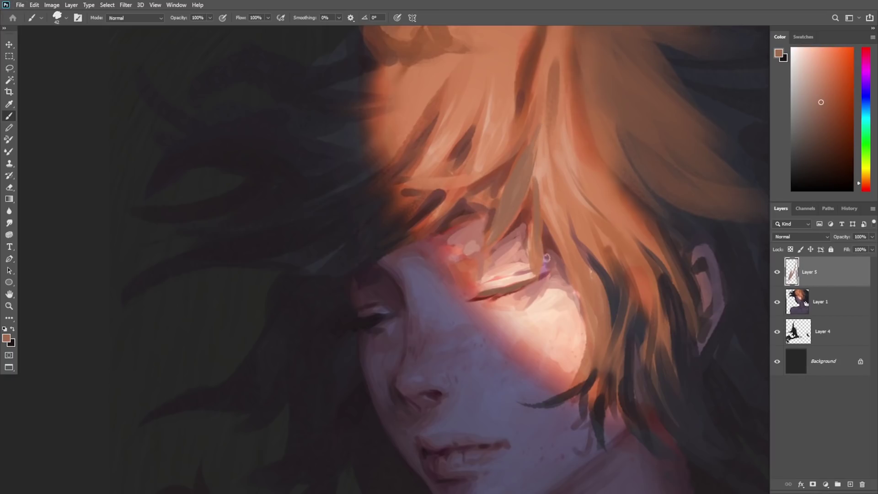
Step: Darken the central fringe strand with a deeper brown picked from the color field
left_click(819, 116)
left_click_drag(522, 160, 511, 192)
left_click_drag(538, 134, 516, 200)
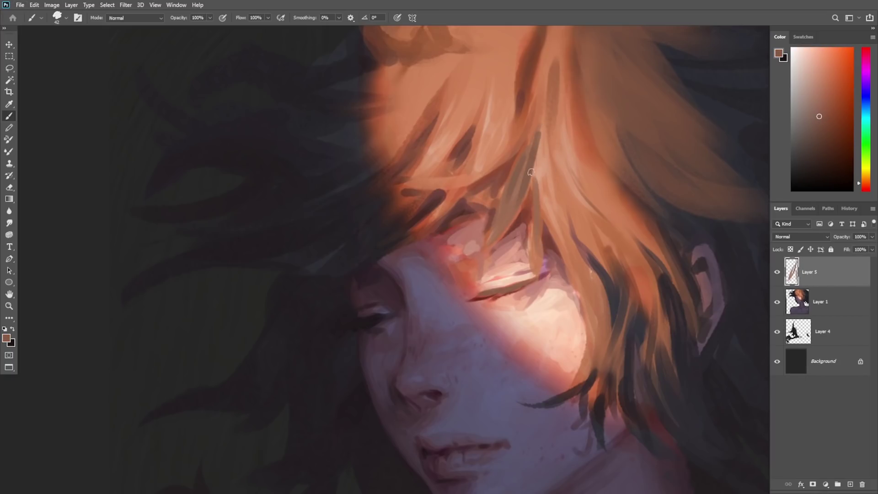
left_click_drag(533, 163, 517, 207)
left_click_drag(517, 212, 486, 250)
Step: Set the brush to 47 px and reinforce the lower tip of the central fringe strand
key("z")
left_click_drag(537, 136, 492, 218)
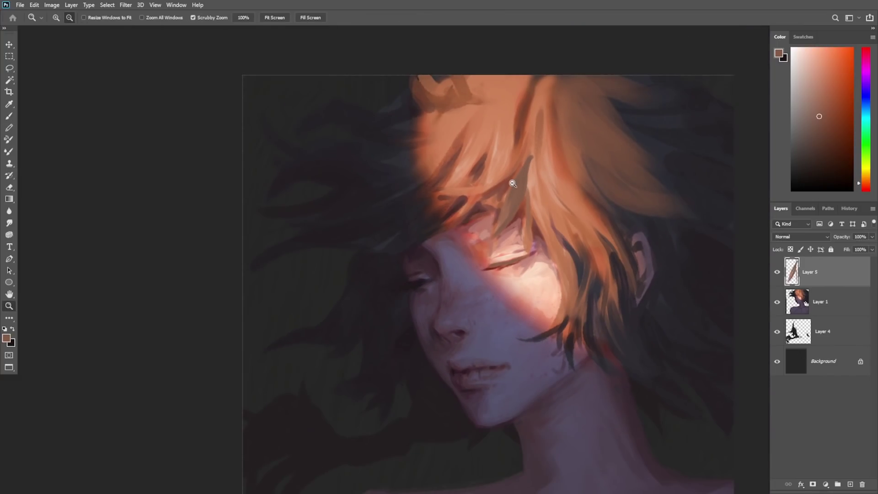
left_click_drag(513, 184, 532, 191)
key("b")
right_click(541, 126)
left_click_drag(597, 150, 600, 151)
left_click_drag(506, 199, 490, 247)
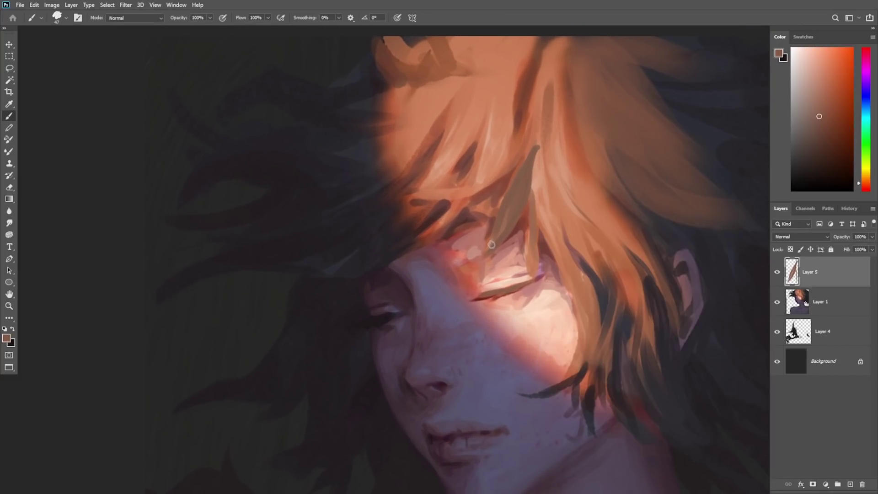
left_click_drag(505, 214, 490, 248)
Step: Enlarge the brush to 100 px and block broad muted brown strands into the hair above the central fringe
right_click(512, 84)
mouse_move(517, 43)
left_mouse_down()
mouse_move(485, 94)
mouse_move(499, 130)
left_mouse_up()
left_click_drag(511, 79, 501, 140)
mouse_move(508, 96)
left_mouse_down()
mouse_move(487, 161)
mouse_move(497, 128)
mouse_move(467, 185)
mouse_move(530, 110)
left_mouse_up()
left_click(497, 144, "alt")
left_click(505, 157, "alt")
left_click(498, 130, "alt")
Step: Paint a long muted brown lock from the crown down past the closed eye's outer corner
left_click_drag(545, 69, 530, 101)
mouse_move(544, 69)
left_mouse_down()
mouse_move(538, 96)
mouse_move(561, 242)
left_mouse_up()
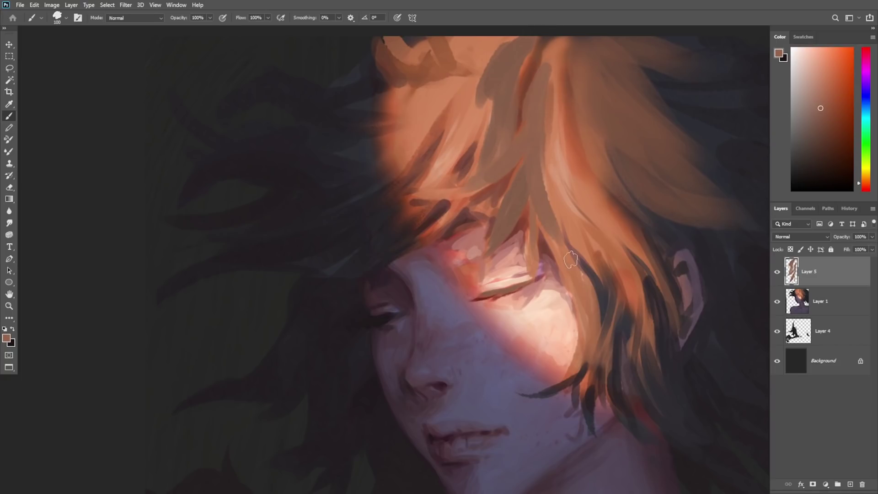
left_click_drag(535, 180, 584, 312)
left_click_drag(543, 217, 582, 296)
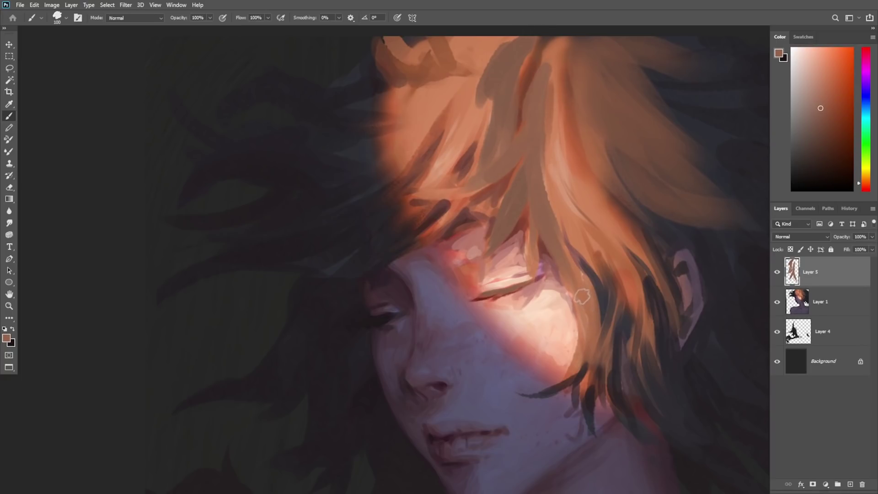
Step: Shape the curved hair lock along the lit cheek with sampled reddish-brown and orange-brown tones
left_click(577, 375, "alt")
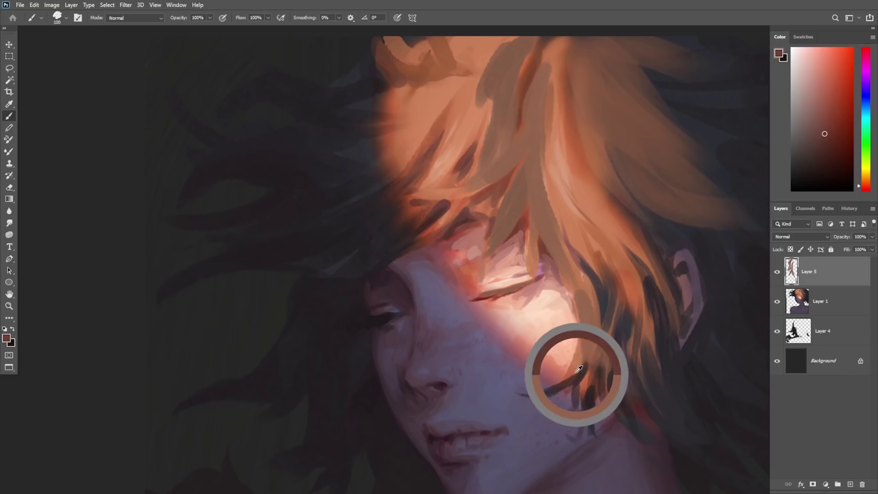
left_click(577, 286, "alt")
left_click(582, 353, "alt")
left_click(561, 257, "alt")
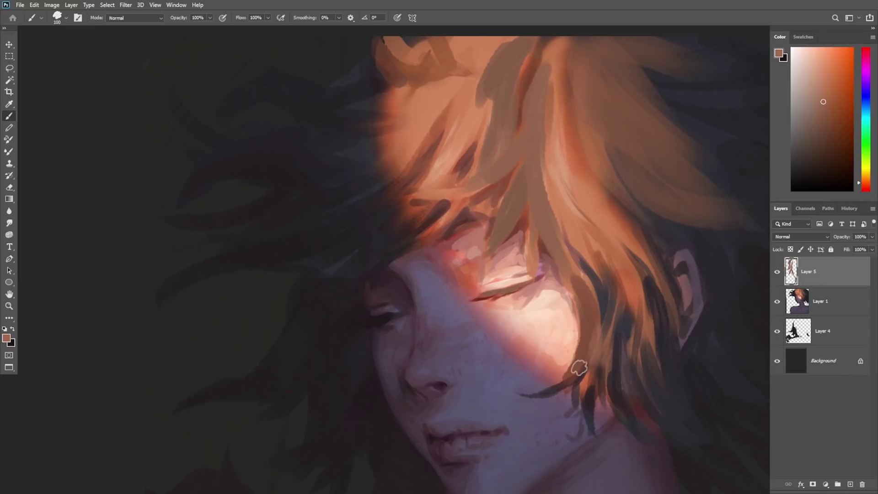
left_click(582, 371, "alt")
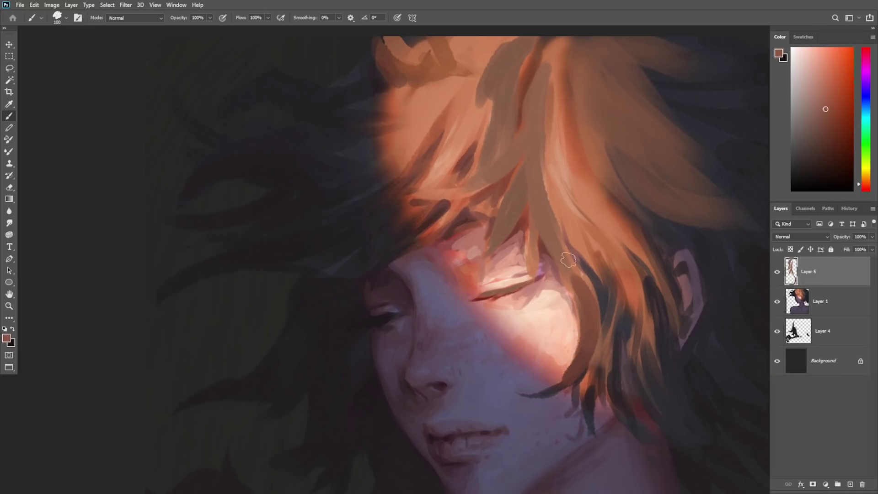
Step: Paint broad sampled brown strands sweeping from the crown toward the ear
left_click_drag(547, 132, 572, 197)
left_click(542, 94, "alt")
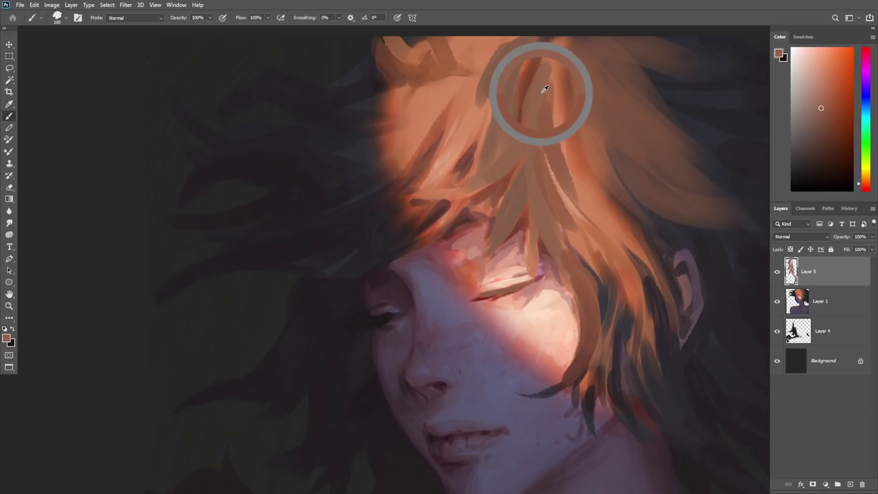
left_click_drag(549, 89, 599, 218)
left_click_drag(574, 167, 599, 224)
left_click_drag(587, 195, 633, 249)
left_click_drag(605, 199, 642, 251)
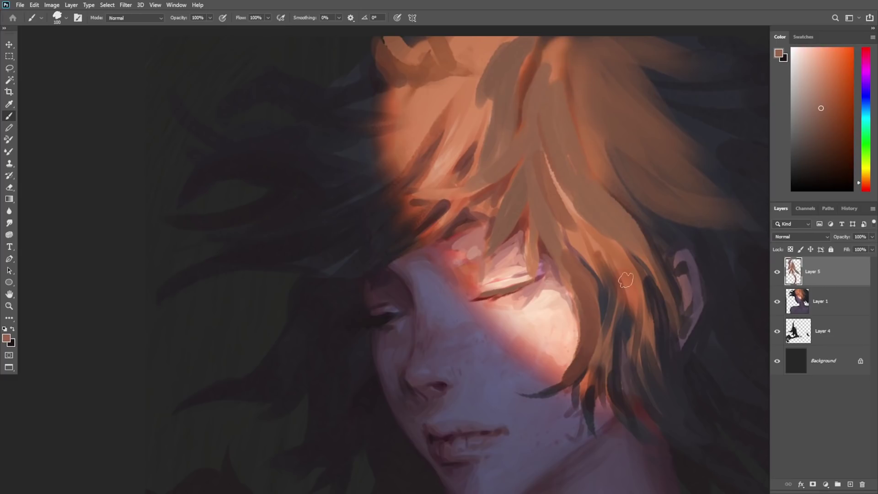
Step: Cover the bright gaps between the fringe and the ear-side hair with the same muted brown
left_click_drag(568, 209, 604, 269)
left_click_drag(553, 157, 614, 265)
left_click_drag(590, 233, 627, 266)
left_click_drag(588, 223, 612, 252)
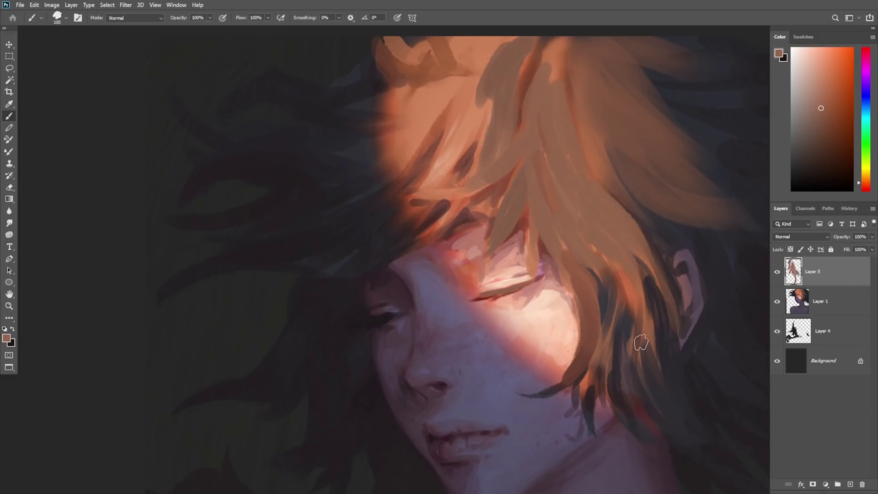
Step: Block muted brown strands over the bright orange fringe near the shadow's edge
scroll(631, 355, "up", 3)
left_click_drag(508, 153, 453, 226)
left_click_drag(483, 151, 433, 229)
mouse_move(512, 107)
left_mouse_down()
mouse_move(445, 186)
mouse_move(452, 210)
left_mouse_up()
mouse_move(459, 143)
left_mouse_down()
mouse_move(432, 154)
mouse_move(416, 202)
mouse_move(469, 147)
mouse_move(467, 89)
mouse_move(508, 88)
mouse_move(445, 110)
mouse_move(407, 95)
mouse_move(438, 97)
left_mouse_up()
Step: Paint a dark gap between the upper hair locks near the shadow's edge, using tones sampled from the shadowed hair
mouse_move(404, 122)
left_mouse_down()
mouse_move(430, 123)
mouse_move(417, 127)
left_mouse_up()
left_click(383, 136, "alt")
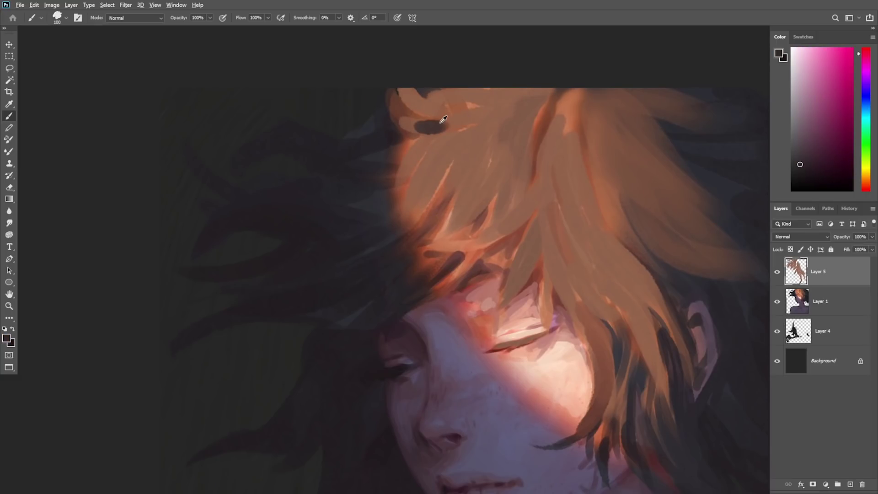
left_click(417, 119, "alt")
left_click(434, 125, "alt")
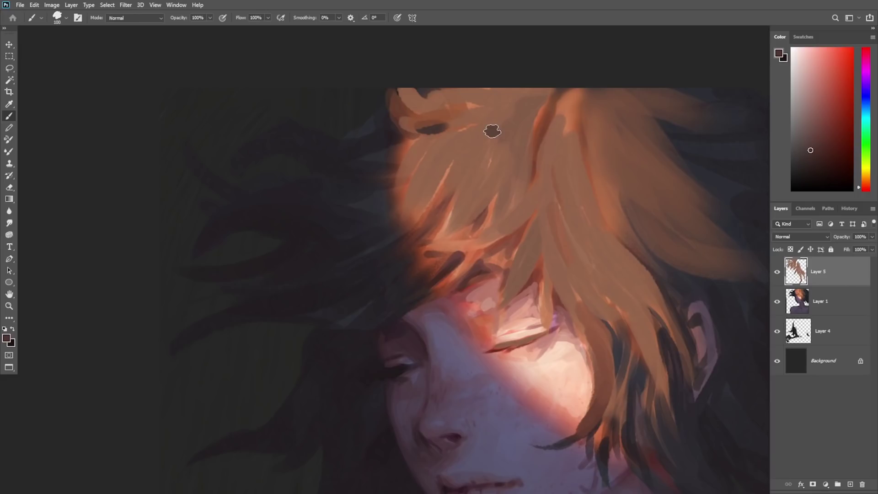
Step: Reduce the brush to 66 px and paint a tapered dark gap between the fringe strands near the shadow's edge
right_click(508, 141)
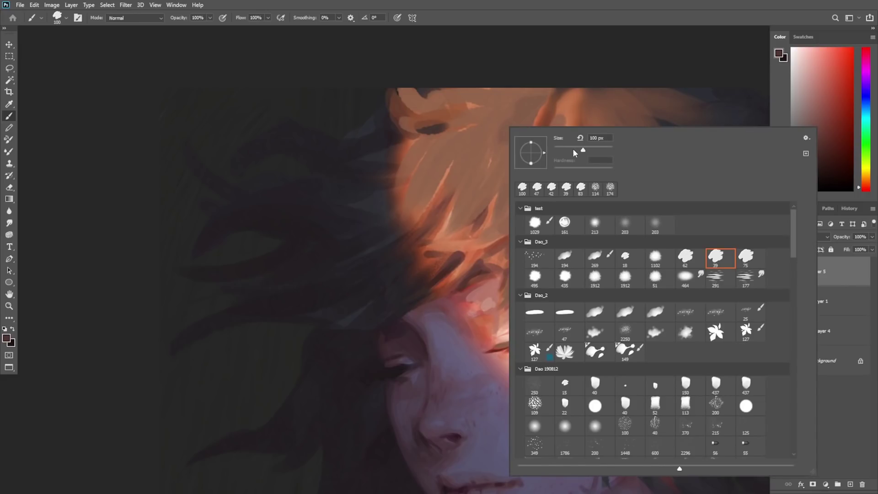
key("Return")
left_click_drag(471, 172, 437, 214)
left_click(464, 169, "alt")
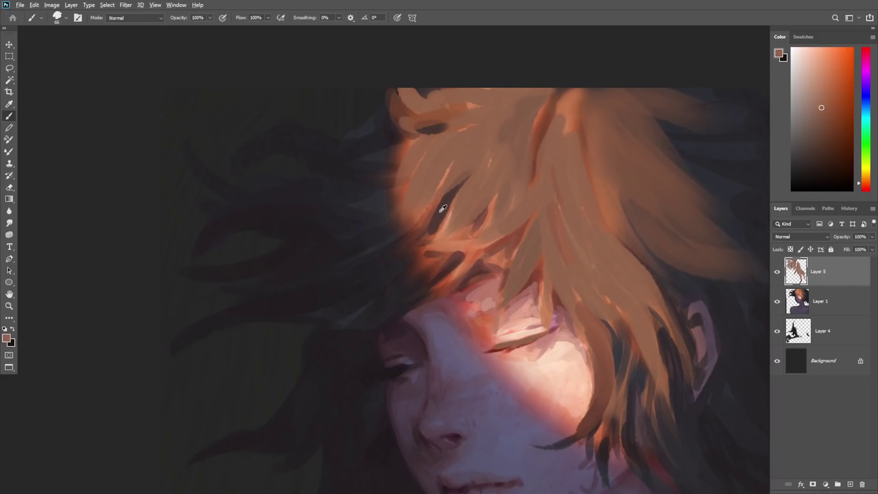
left_click(449, 204, "alt")
Step: Add dark brown separations between the strands of the central fringe and the ear-side lock with sampled tones
mouse_move(526, 225)
left_mouse_down()
mouse_move(472, 259)
mouse_move(525, 233)
mouse_move(529, 221)
mouse_move(555, 251)
left_mouse_up()
left_click(503, 249, "alt")
left_click(486, 249, "alt")
left_click(514, 237, "alt")
mouse_move(605, 294)
left_mouse_down()
mouse_move(614, 309)
mouse_move(594, 279)
mouse_move(613, 239)
left_mouse_up()
left_click(613, 276, "alt")
key("z")
key("b")
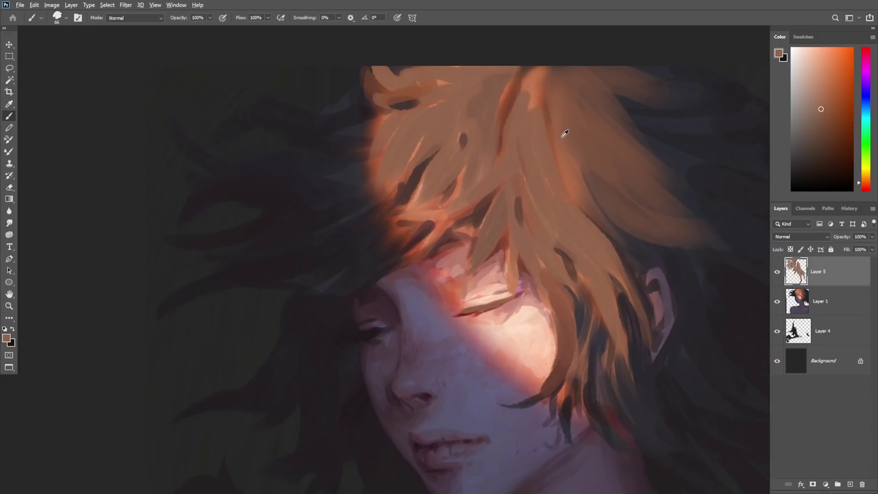
Step: Paint dark blue-grey gaps running down from the crown parting with a sampled shadow tone, undoing the last stroke
left_click(656, 144, "alt")
left_click(677, 153, "alt")
left_click_drag(552, 90, 569, 170)
left_click(567, 123, "alt")
mouse_move(545, 112)
left_mouse_down()
mouse_move(549, 142)
mouse_move(561, 154)
left_mouse_up()
left_click(551, 139, "alt")
mouse_move(537, 96)
left_mouse_down()
mouse_move(529, 71)
mouse_move(551, 156)
left_mouse_up()
key("ctrl+z")
Step: Deepen the shadow along the central fringe strand from the parting toward the brow with sampled dark browns
mouse_move(518, 103)
left_mouse_down()
mouse_move(540, 151)
mouse_move(503, 180)
mouse_move(490, 212)
left_mouse_up()
left_click(494, 211, "alt")
left_click_drag(506, 148, 495, 246)
left_click(513, 150, "alt")
left_click(501, 191, "alt")
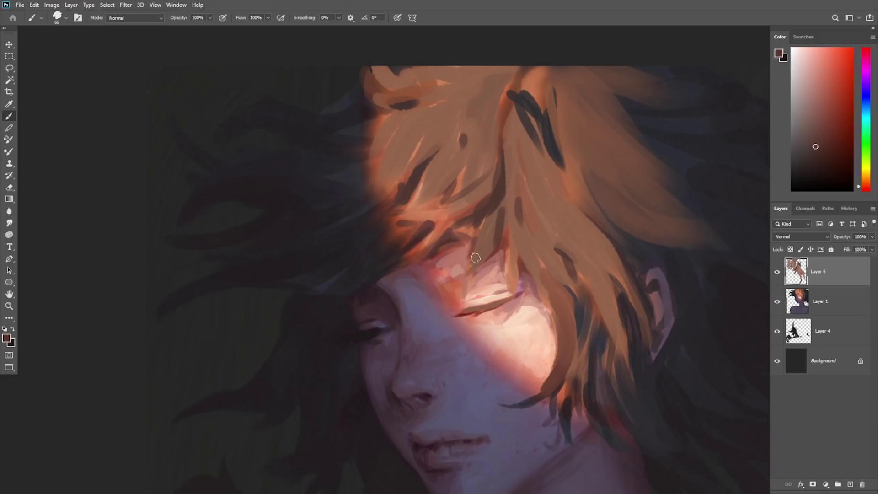
left_click(499, 221, "alt")
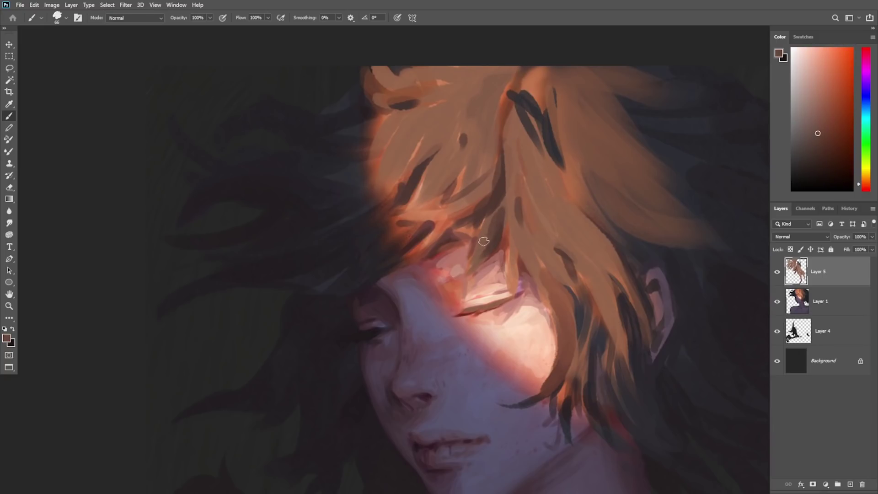
Step: Paint sampled dark and muted brown strands through the long lock between the parting and the lit cheek
mouse_move(518, 200)
left_mouse_down()
mouse_move(501, 215)
mouse_move(519, 215)
left_mouse_up()
left_click(519, 220, "alt")
left_click_drag(532, 246, 577, 327)
left_click(543, 241, "alt")
left_click_drag(555, 285, 575, 343)
left_click(549, 254, "alt")
left_click_drag(539, 260, 564, 323)
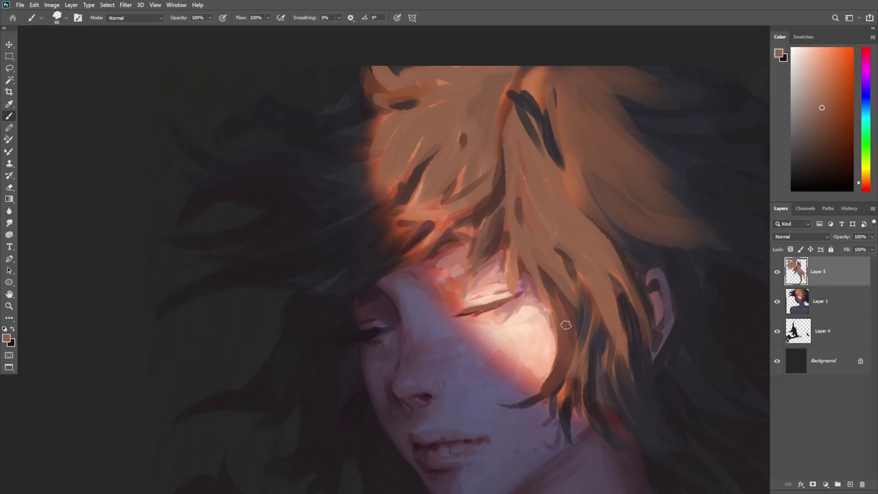
left_click(553, 279, "alt")
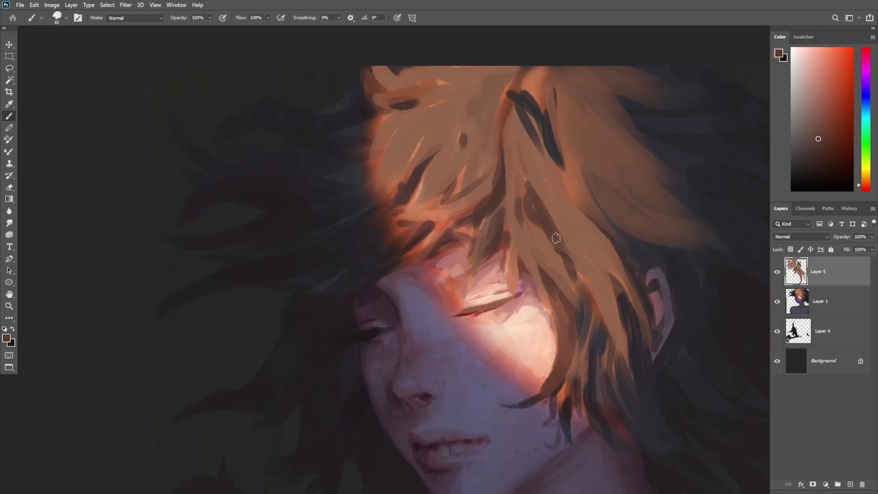
left_click(525, 190, "alt")
left_click(516, 168, "alt")
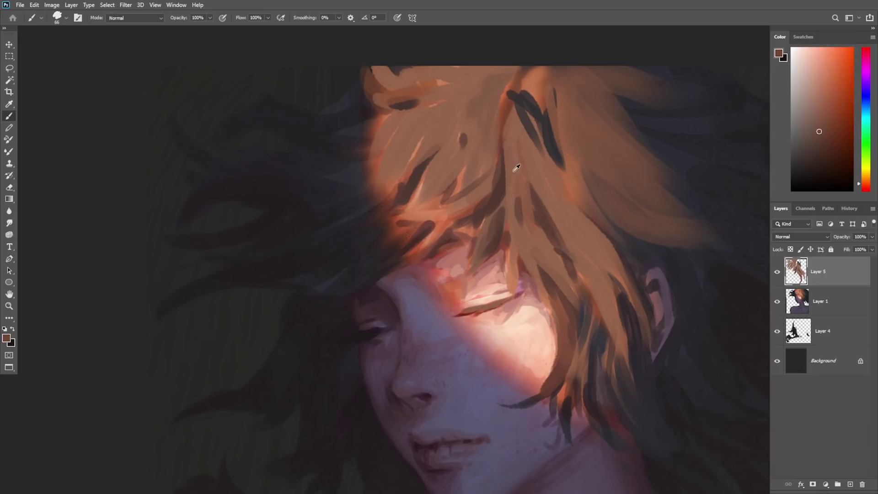
Step: Sweep dark strands from the crown parting toward the shadowed side and refine them with sampled reddish brown
left_click(524, 99, "alt")
left_click_drag(507, 101, 480, 133)
left_click_drag(502, 104, 438, 186)
left_click(503, 106, "alt")
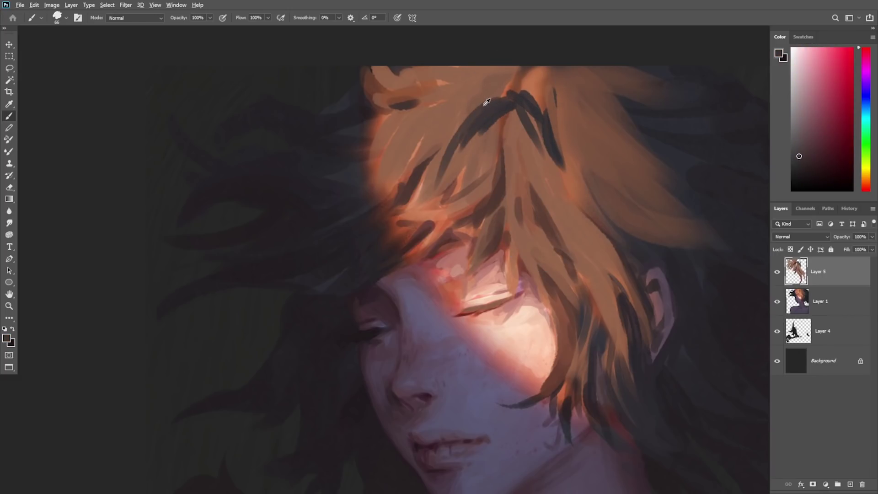
left_click(456, 119, "alt")
left_click(507, 96, "alt")
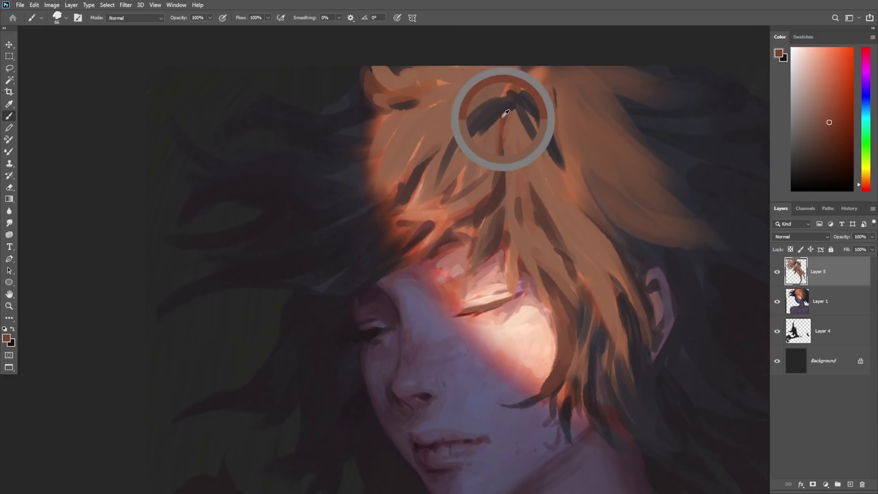
left_click(500, 93, "alt")
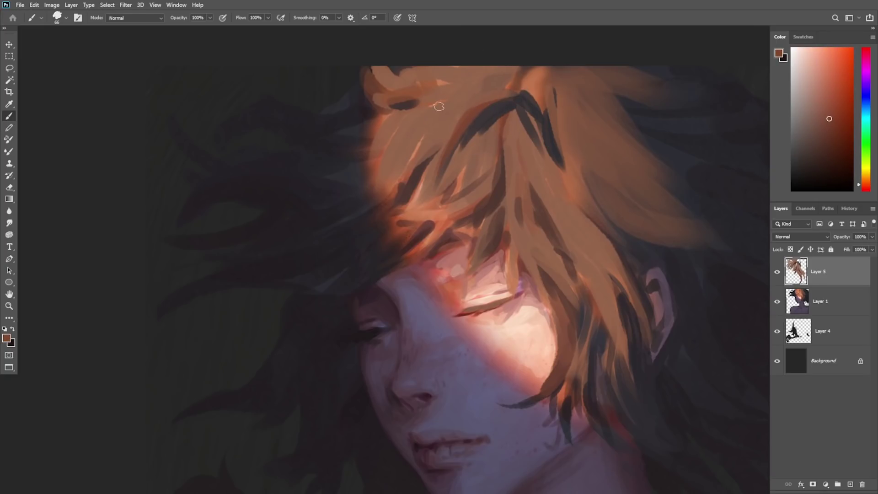
Step: Paint a dark gap edged with sampled reddish brown between the upper fringe strands near the shadow's edge
mouse_move(422, 122)
left_mouse_down()
mouse_move(444, 113)
mouse_move(414, 146)
left_mouse_up()
left_click(491, 119, "alt")
left_click(441, 119, "alt")
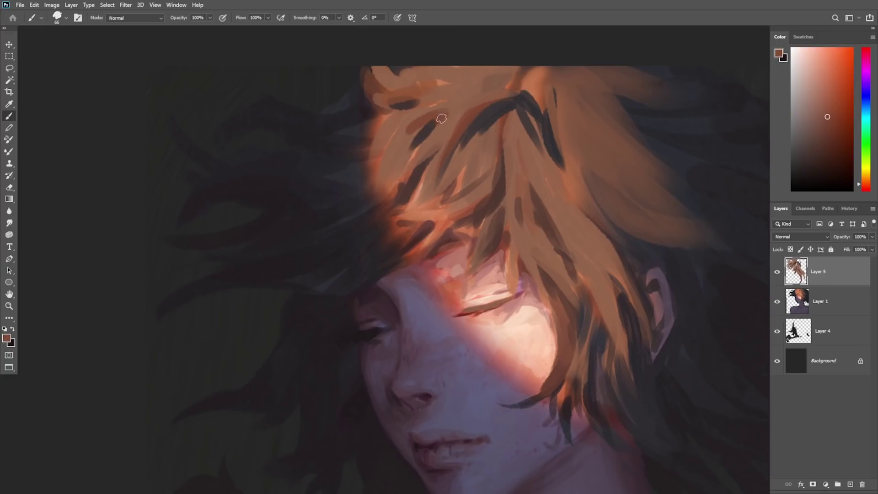
left_click(418, 122, "alt")
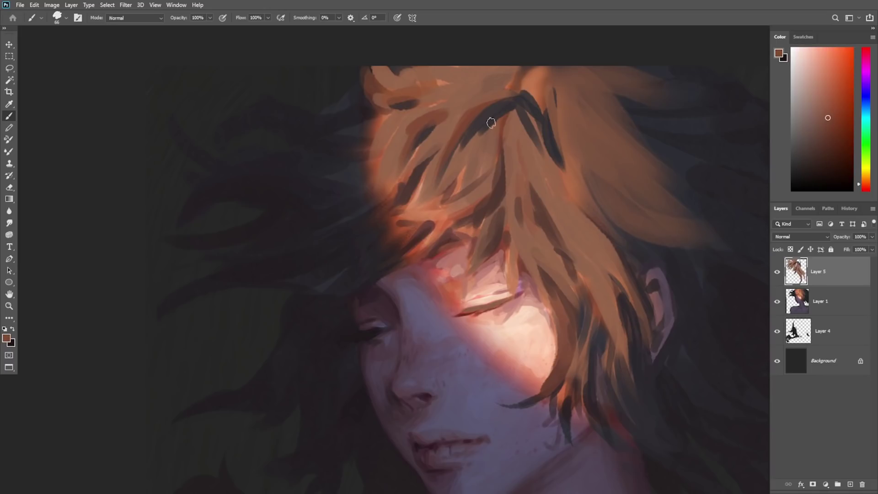
left_click(410, 118, "alt")
left_click(424, 127, "alt")
Step: Define the locks above the parting with sampled browns and cover part of the dark crown gaps
mouse_move(430, 100)
left_mouse_down()
mouse_move(480, 91)
mouse_move(428, 101)
mouse_move(470, 85)
left_mouse_up()
left_click(429, 130, "alt")
left_click(448, 85, "alt")
left_click(448, 71, "alt")
key("z")
mouse_move(552, 168)
left_mouse_down()
mouse_move(517, 160)
mouse_move(605, 142)
left_mouse_up()
key("b")
mouse_move(513, 130)
left_mouse_down()
mouse_move(496, 152)
mouse_move(533, 137)
mouse_move(551, 180)
mouse_move(566, 180)
mouse_move(555, 135)
left_mouse_up()
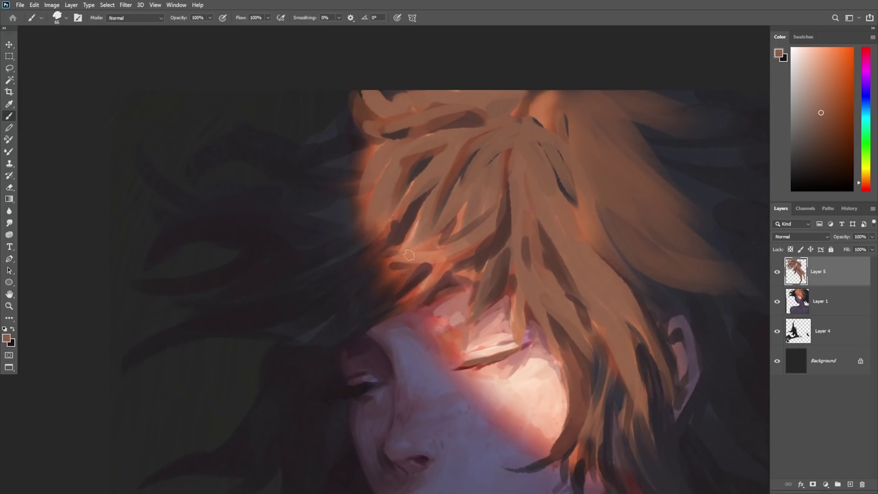
Step: Cover the bright orange fringe tips above the forehead with muted brown strands and darken the gaps beneath them
left_click(427, 218, "alt")
mouse_move(382, 260)
left_mouse_down()
mouse_move(440, 238)
mouse_move(413, 259)
mouse_move(487, 232)
mouse_move(383, 265)
mouse_move(489, 242)
left_mouse_up()
left_click_drag(441, 272, 407, 298)
left_click(483, 247, "alt")
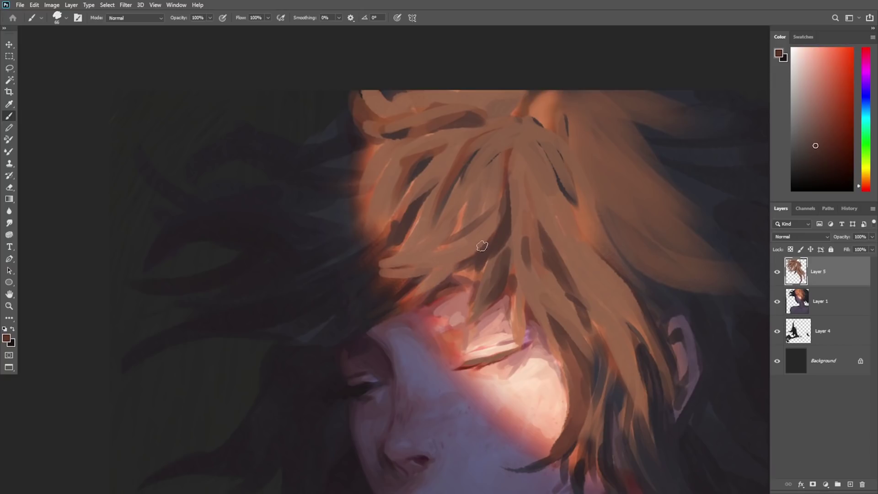
mouse_move(463, 262)
left_mouse_down()
mouse_move(404, 299)
mouse_move(439, 275)
left_mouse_up()
left_click(445, 278, "alt")
left_click(471, 251, "alt")
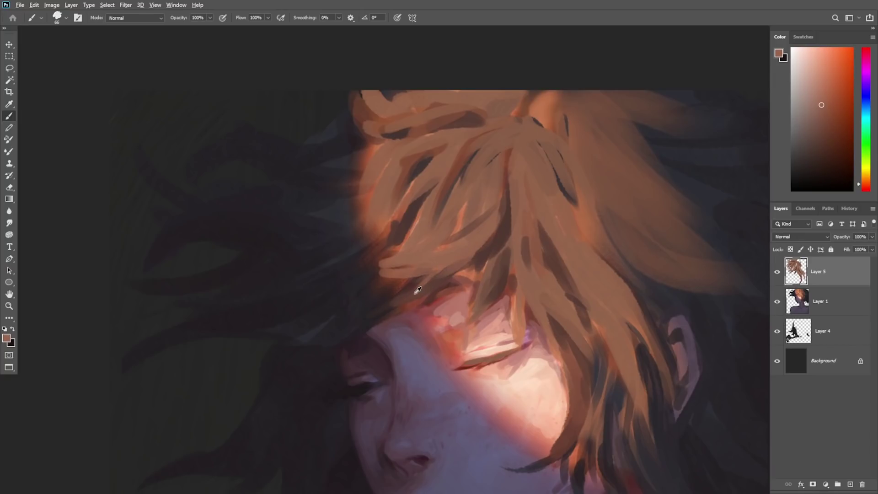
left_click(426, 280, "alt")
Step: Paint a thin dark brown strand falling from the fringe over the outer corner of the closed eye
left_click_drag(513, 282, 521, 341)
left_click_drag(516, 307, 536, 365)
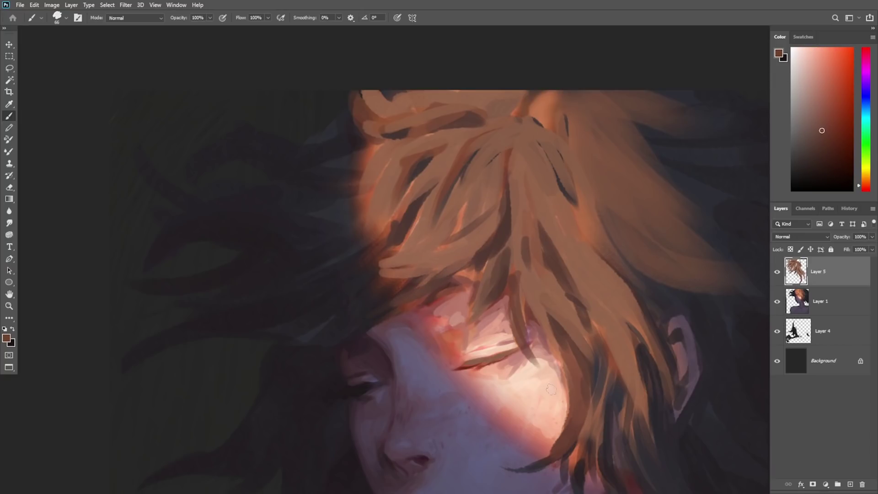
key("z")
left_click_drag(556, 337, 535, 337)
left_click_drag(532, 295, 484, 208)
key("b")
left_click(482, 186, "alt")
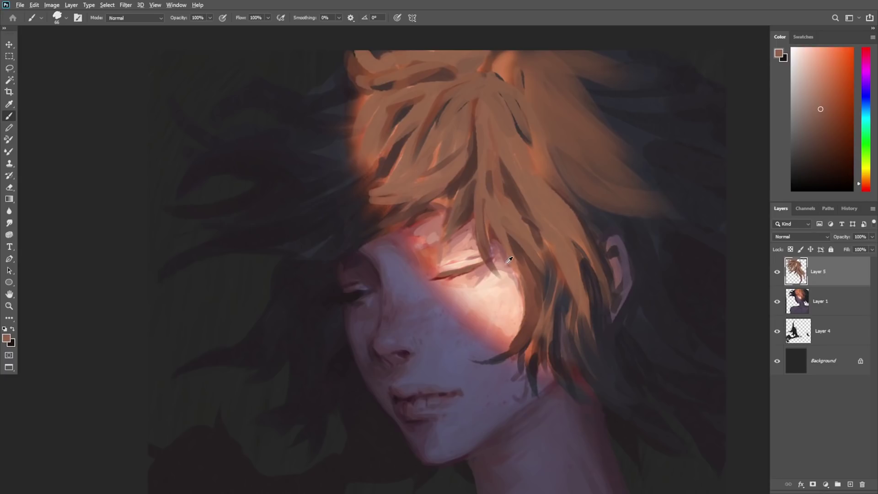
left_click(380, 145, "alt")
Step: Brighten the lit forehead skin above the closed eye with sampled pale pink
key("z")
left_click_drag(447, 307, 424, 371)
left_click_drag(586, 369, 636, 424)
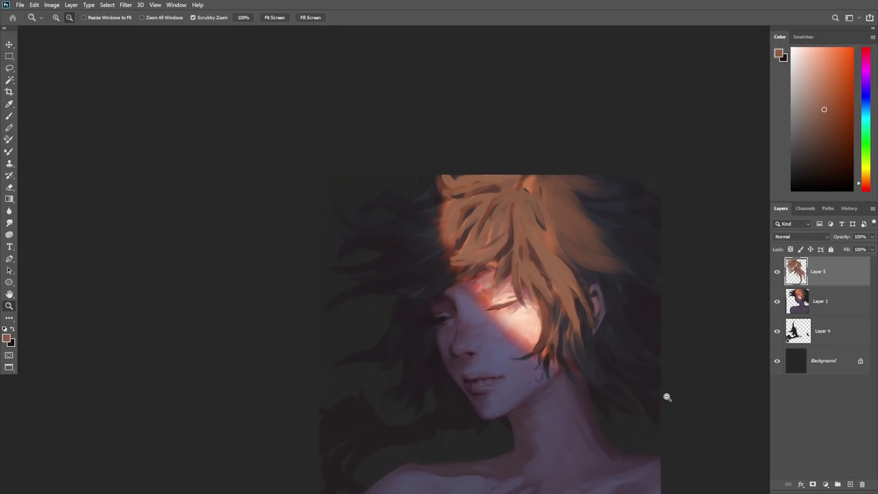
mouse_move(485, 302)
left_mouse_down()
mouse_move(509, 287)
mouse_move(489, 307)
mouse_move(491, 331)
left_mouse_up()
key("b")
left_click(488, 276, "alt")
left_click(507, 290, "alt")
key("z")
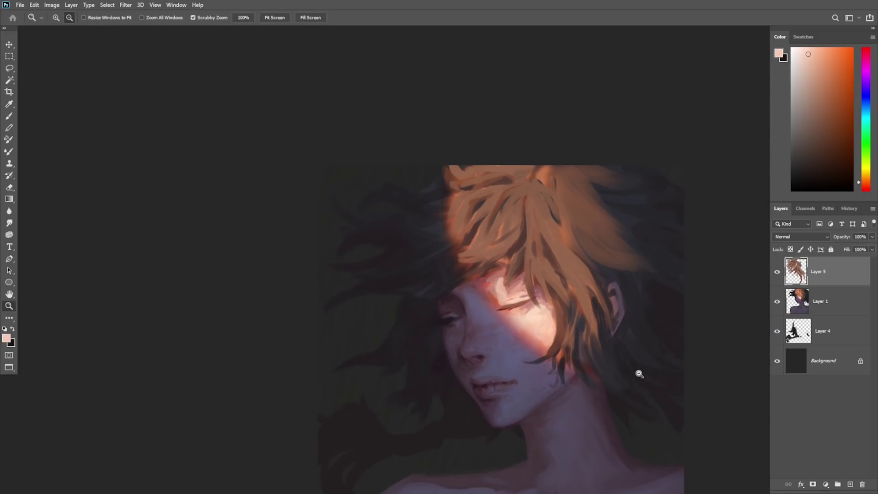
Step: Switch to the 177 px streaky smudge brush and soften the lit hair at the shadow's edge
scroll(598, 329, "down", 3)
key("b")
left_click(472, 135, "alt")
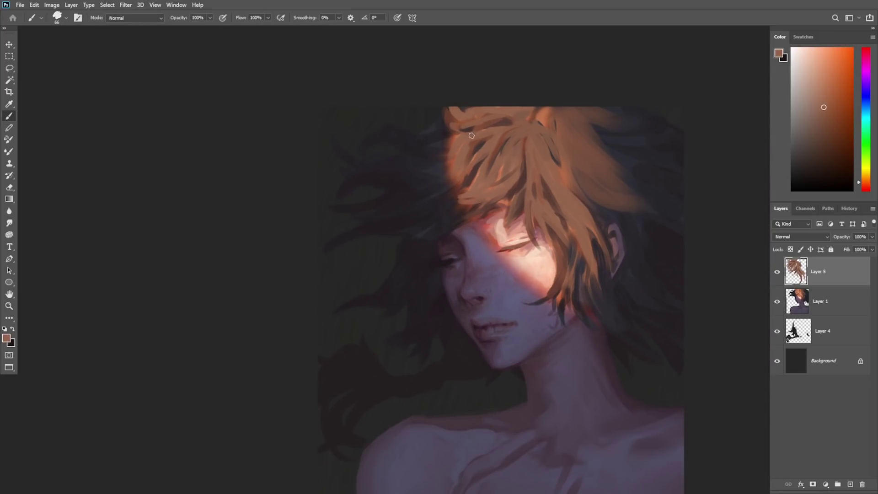
key("shift+b")
key("shift+b")
key("shift+b")
right_click(477, 136)
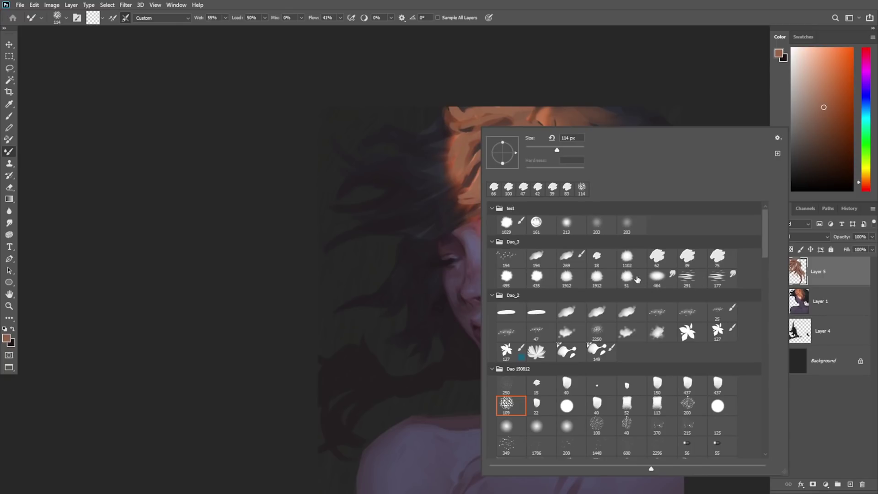
left_click(717, 277)
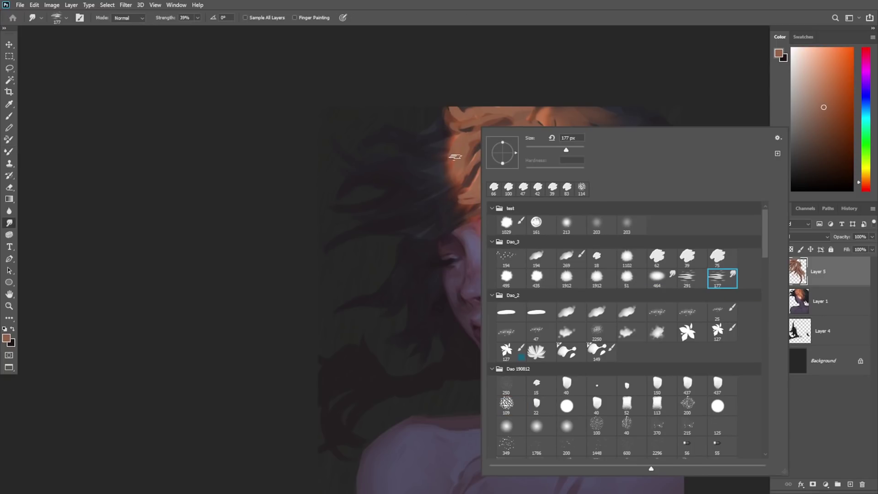
mouse_move(459, 144)
left_mouse_down()
mouse_move(439, 163)
mouse_move(484, 145)
mouse_move(406, 198)
left_mouse_up()
Step: Blend the hair along the shadow's edge with the smudge brush at 149 px, and merge Layer 5 into Layer 1
key("z")
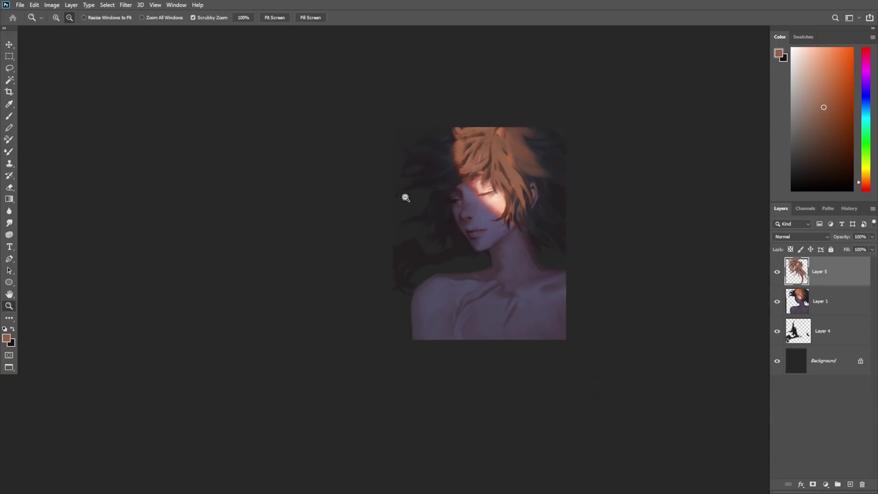
left_click_drag(468, 160, 512, 130)
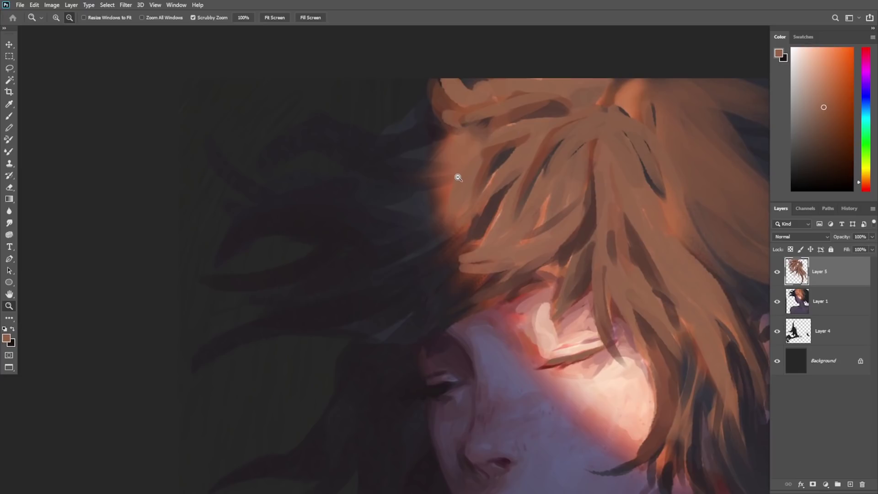
left_click(10, 224)
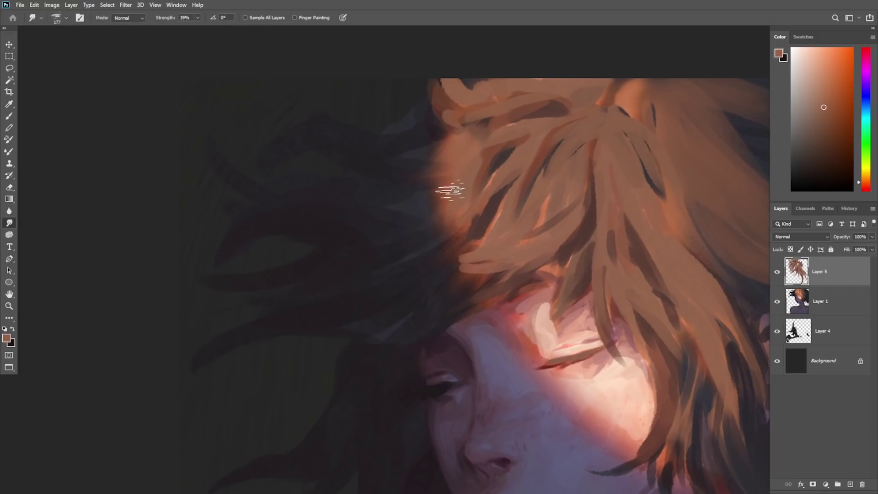
right_click(530, 192)
left_click(615, 150)
mouse_move(457, 233)
left_mouse_down()
mouse_move(446, 253)
mouse_move(526, 158)
mouse_move(476, 117)
mouse_move(482, 90)
mouse_move(421, 82)
mouse_move(447, 87)
left_mouse_up()
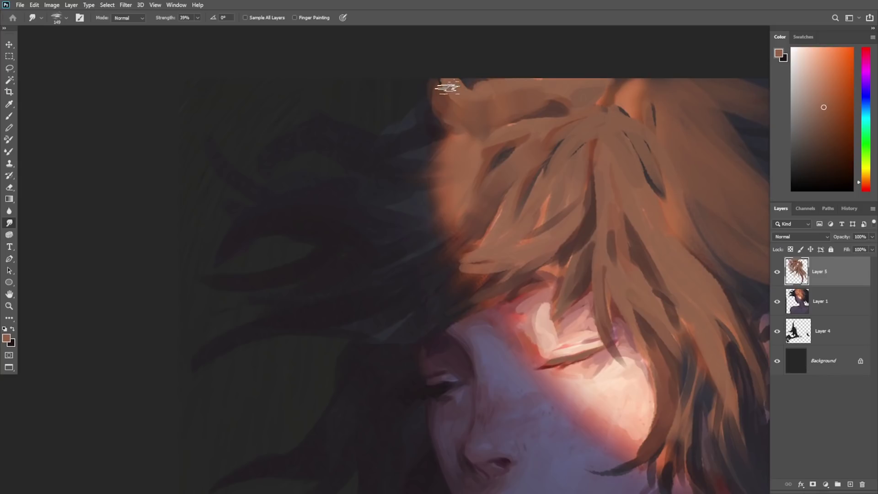
key("ctrl+e")
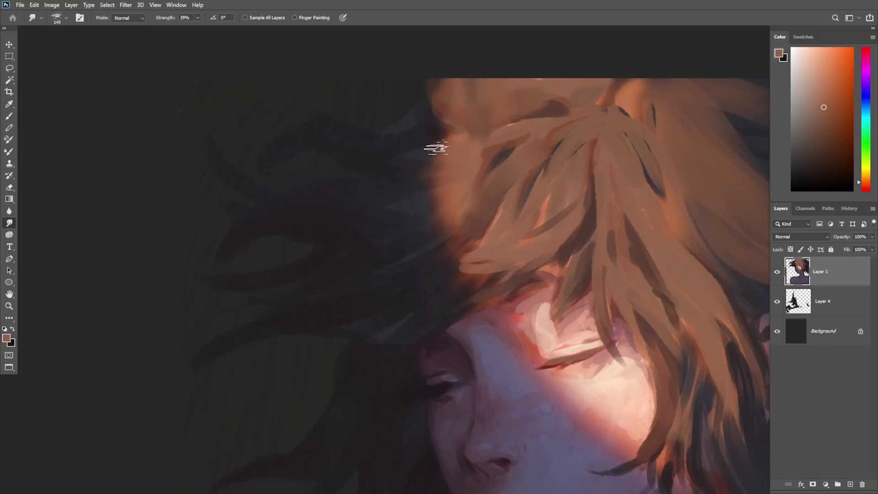
Step: Set the smudge brush to 120 px and soften the light's edge across the fringe, forehead and cheek
right_click(498, 163)
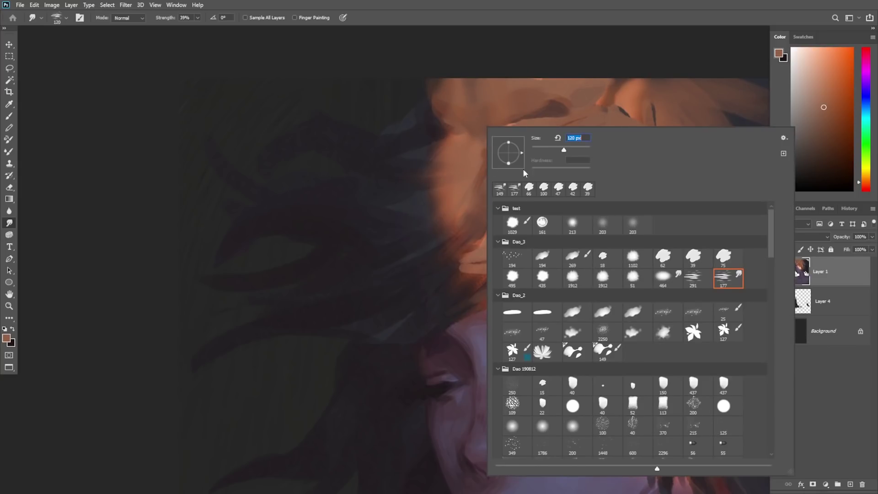
key("Return")
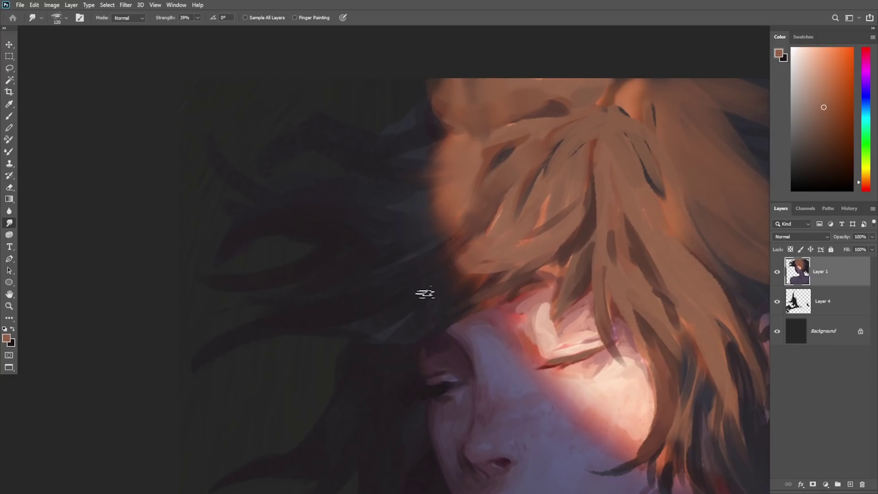
left_click_drag(499, 281, 476, 293)
mouse_move(526, 306)
left_mouse_down()
mouse_move(514, 320)
mouse_move(519, 348)
left_mouse_up()
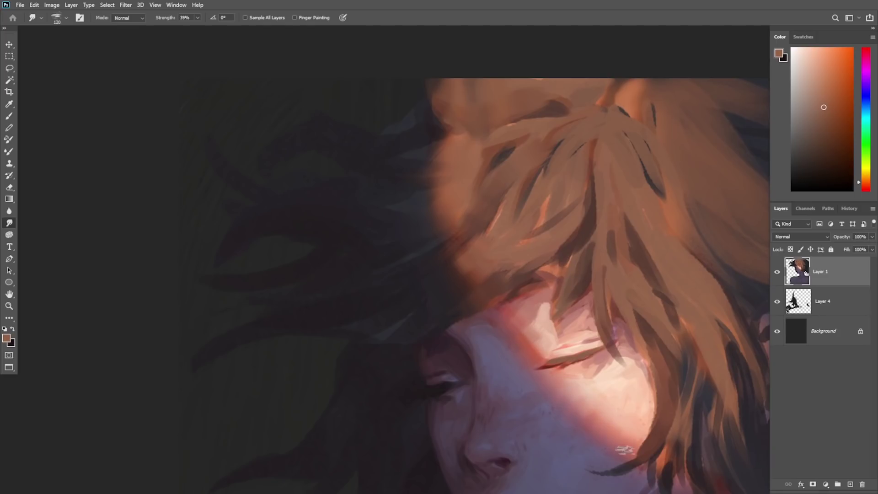
left_click_drag(631, 446, 540, 406)
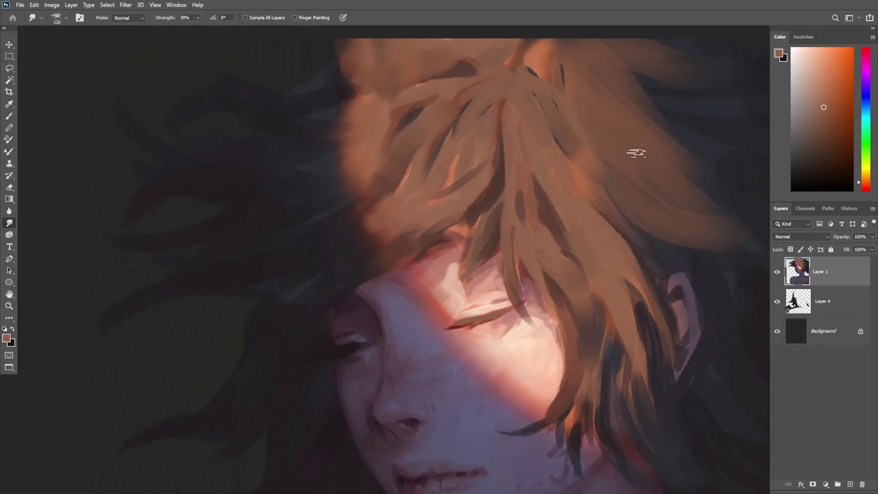
left_click_drag(641, 183, 591, 243)
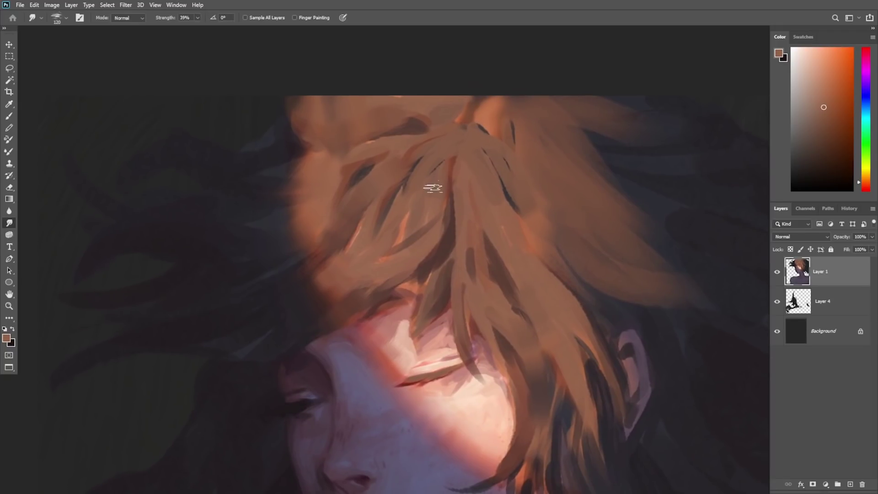
Step: Smudge the lit hair at the crown and toward the back of the head at 120 px to soften its edge into shadow
left_click_drag(433, 187, 455, 156)
left_click_drag(461, 121, 490, 100)
left_click_drag(549, 122, 651, 161)
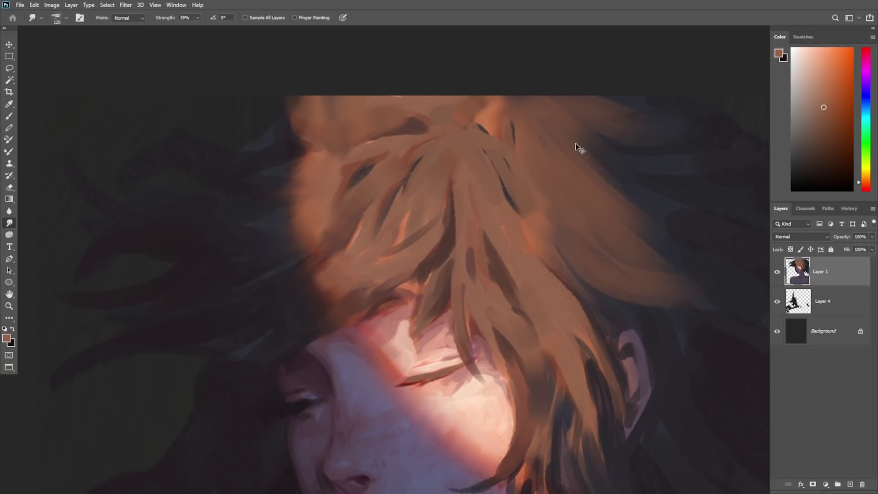
left_click_drag(592, 170, 660, 194)
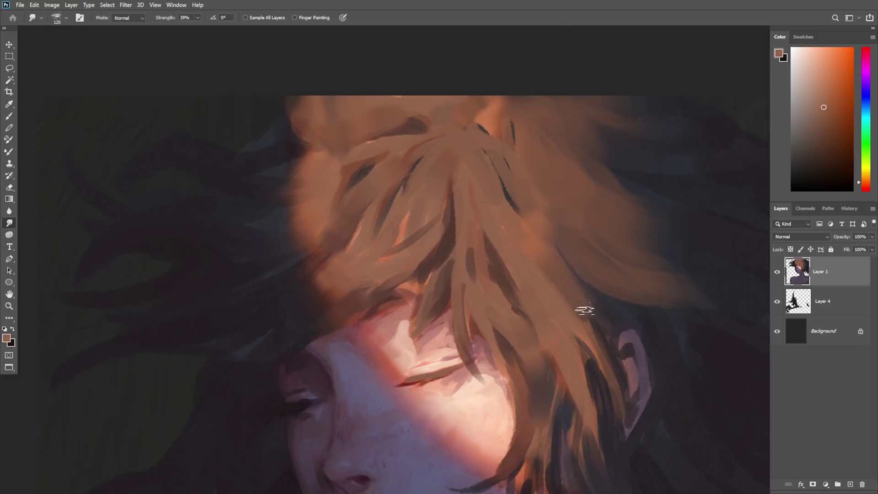
left_click_drag(568, 354, 572, 294)
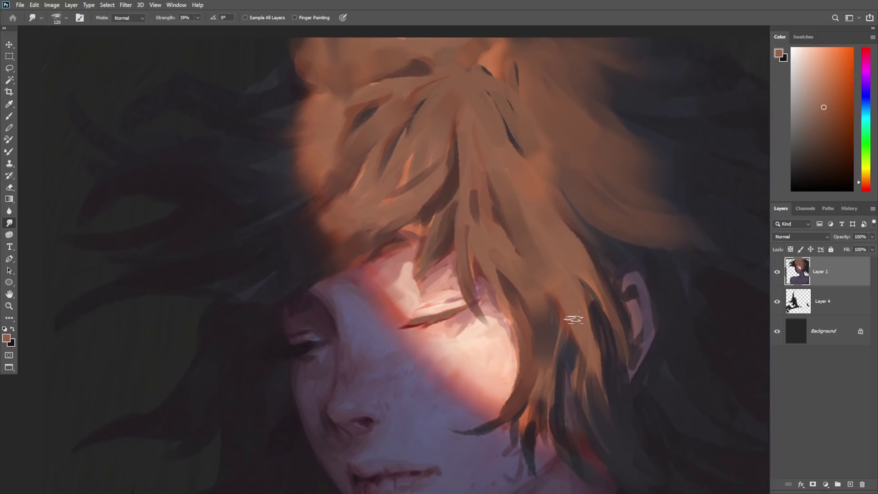
left_click_drag(526, 261, 499, 181)
left_click_drag(521, 240, 507, 211)
left_click_drag(568, 329, 551, 334)
left_click_drag(466, 414, 391, 421)
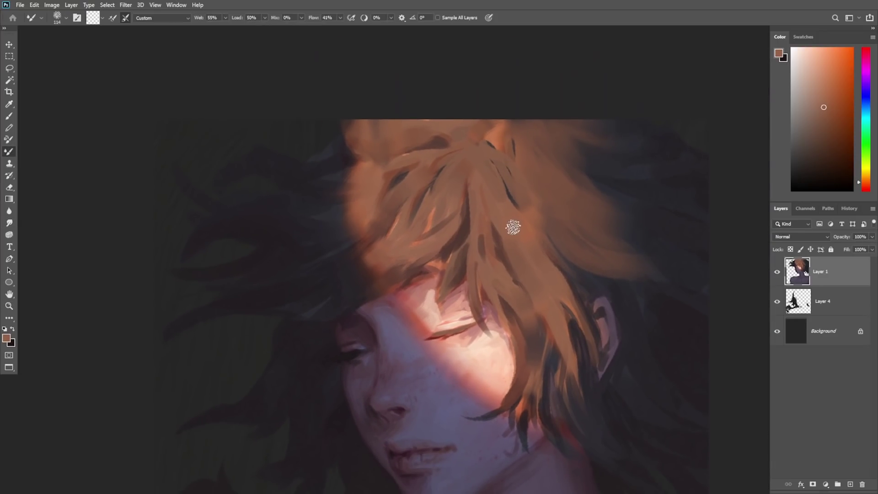
Step: Choose the 194 px speckled bristle brush from the Dao_3 set and add a new layer above Layer 1
right_click(517, 254)
double_click(559, 259)
key("b")
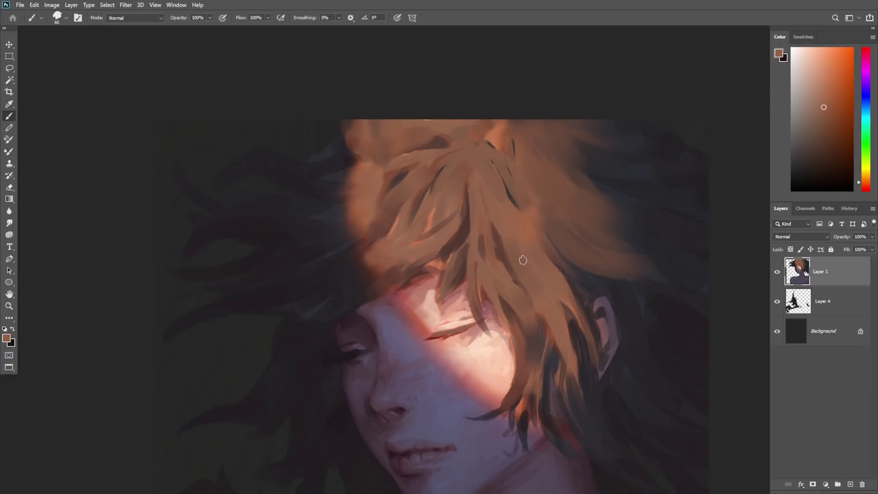
right_click(525, 264)
left_click(561, 263)
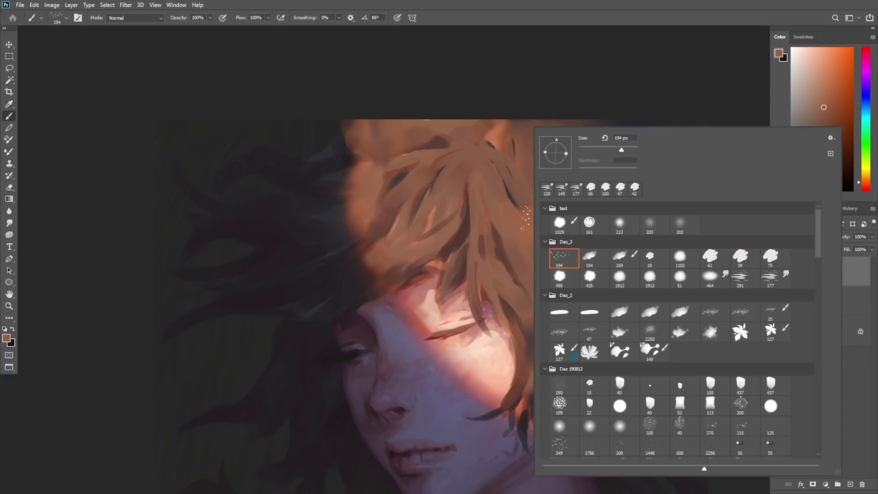
left_click(502, 240)
left_click(850, 484)
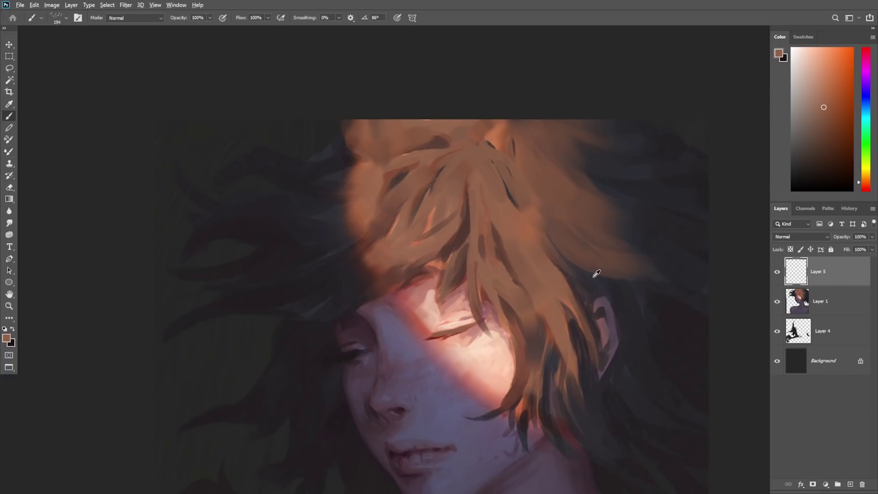
Step: Sample a dark brown, enlarge the bristle brush to 401 px and paint fine curved strand lines across the hair behind the fringe
left_click(630, 254, "alt")
right_click(657, 245)
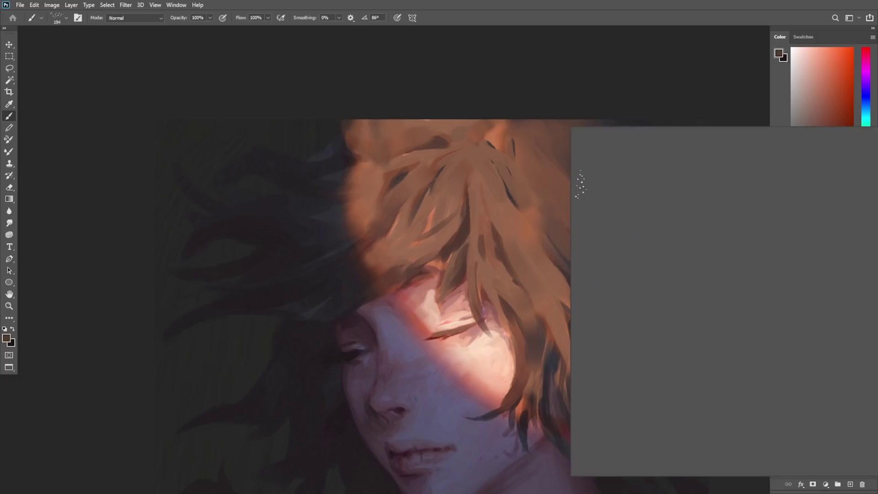
left_click(663, 149)
left_click_drag(639, 271, 533, 233)
key("e")
mouse_move(553, 266)
left_mouse_down()
mouse_move(510, 201)
mouse_move(544, 256)
left_mouse_up()
key("b")
left_click_drag(535, 160, 619, 190)
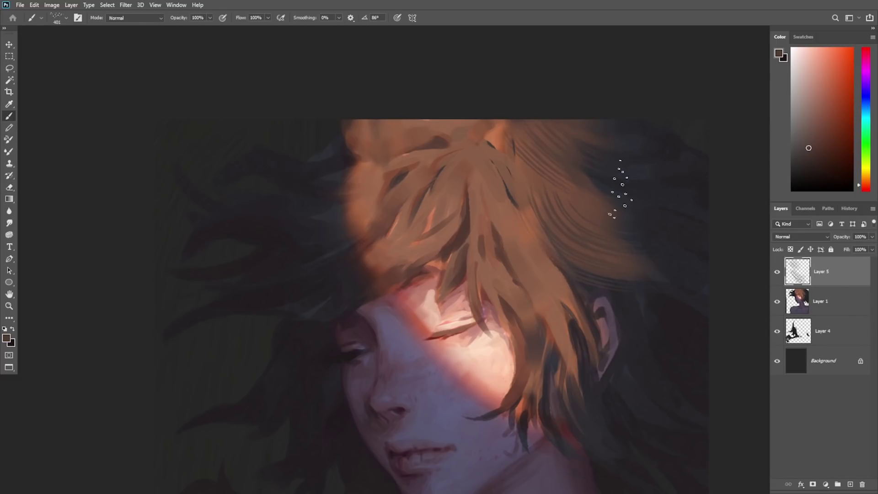
key("ctrl+z")
left_click_drag(561, 179, 653, 197)
key("e")
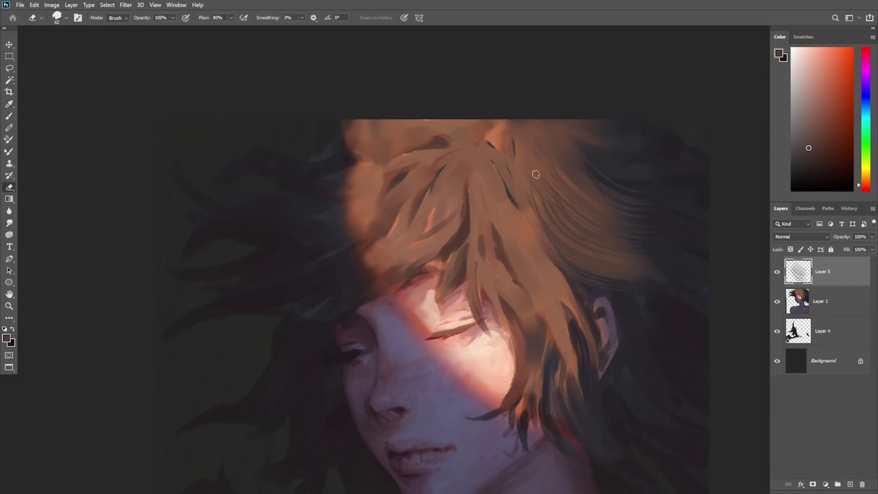
Step: Lower Layer 5's fill to 71%, paint fine strands down the fringe above the ear, and set the eraser to 97 px
left_click(872, 250)
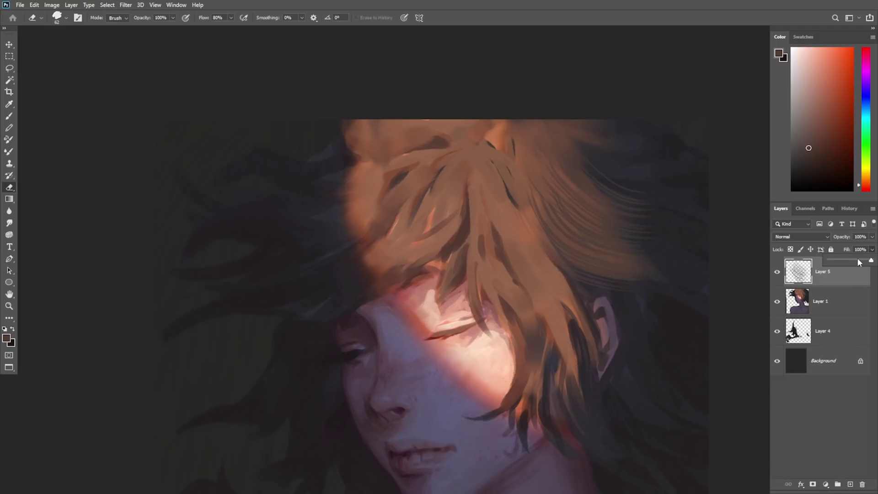
key("b")
left_click_drag(498, 215, 577, 397)
key("e")
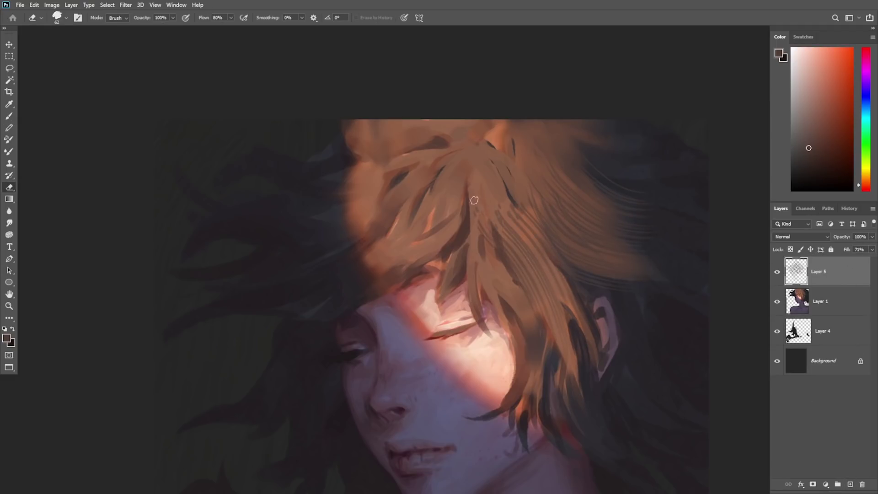
right_click(526, 150)
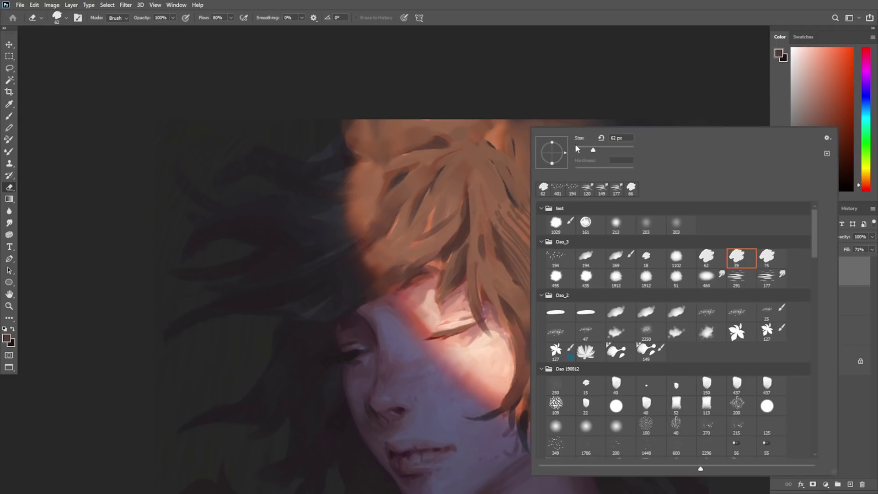
left_click(514, 222)
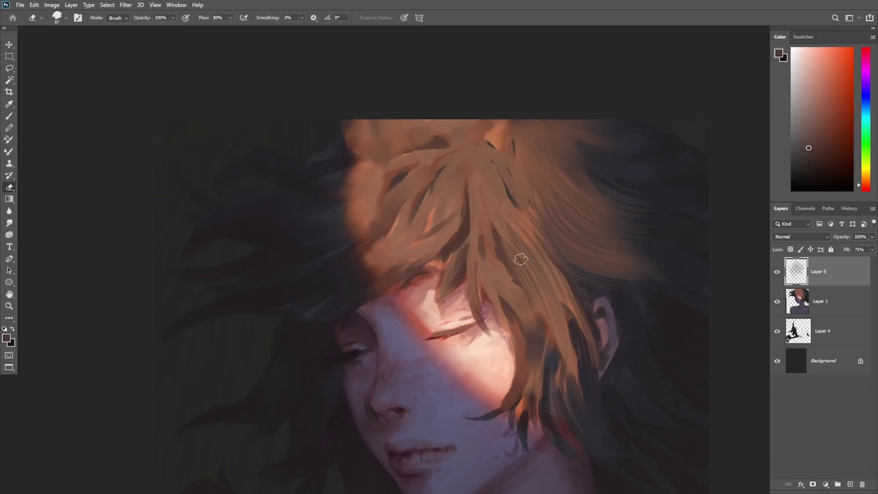
Step: Paint fine dark strands sweeping across the fringe over the forehead and along the light's edge, and trim the excess
key("b")
left_click_drag(439, 196, 382, 235)
key("ctrl+z")
left_click_drag(428, 215, 355, 254)
key("e")
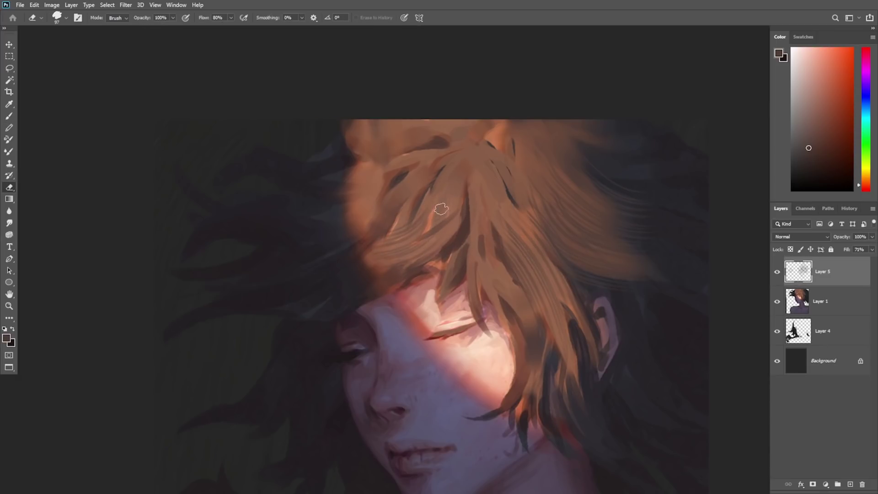
key("b")
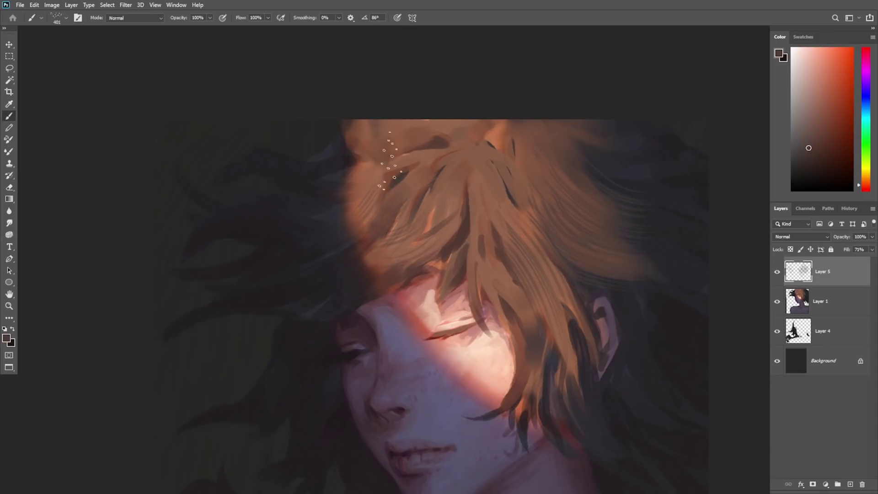
key("e")
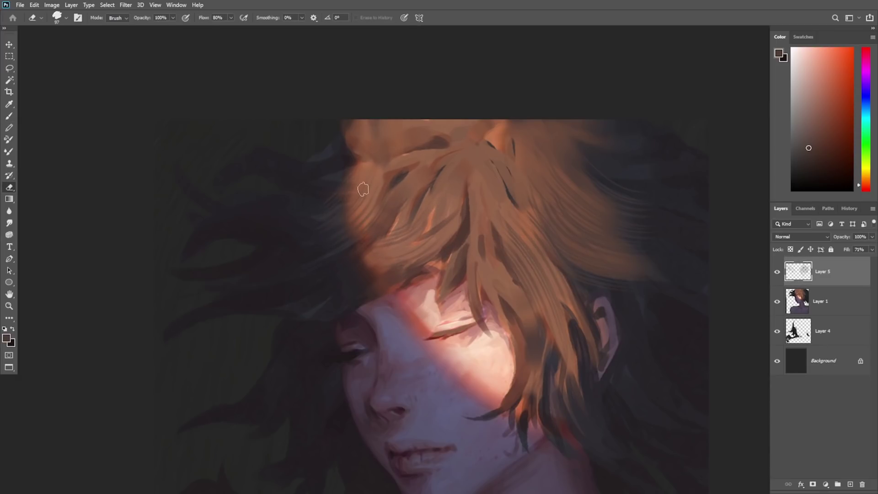
Step: Add fine strand lines to the hair at the top of the head and down the central fringe, erasing the excess
key("b")
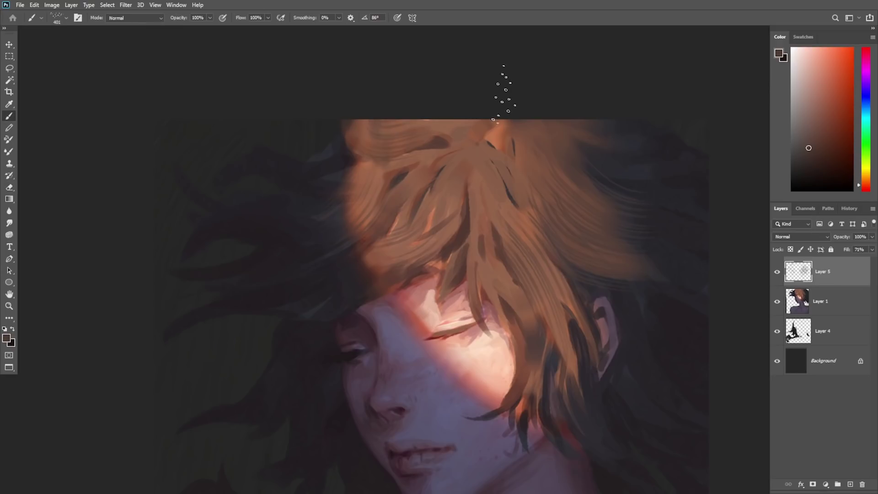
left_click_drag(508, 416, 494, 334)
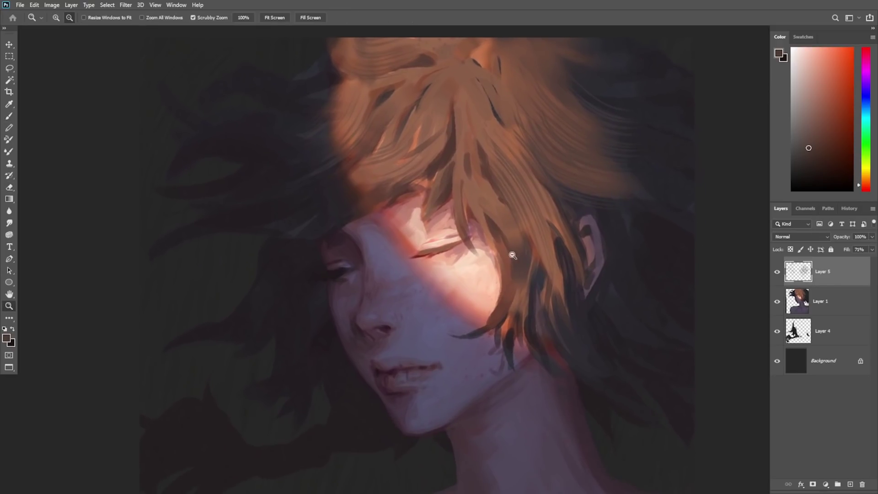
key("b")
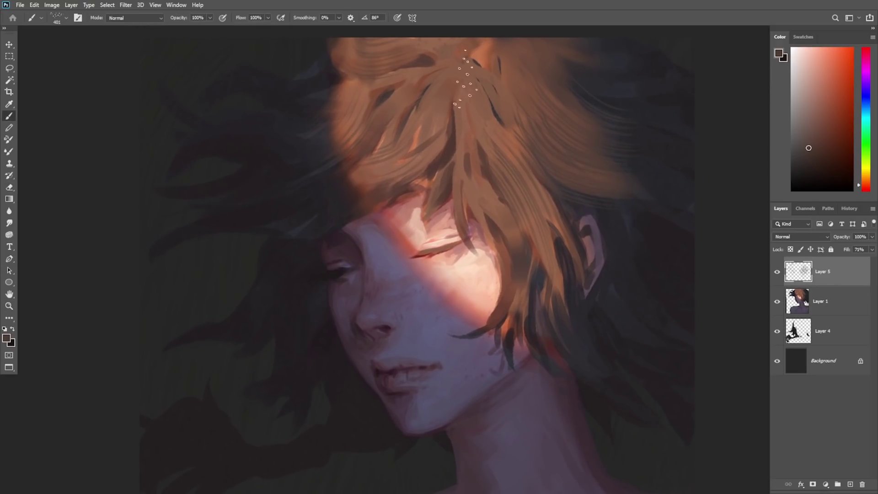
key("e")
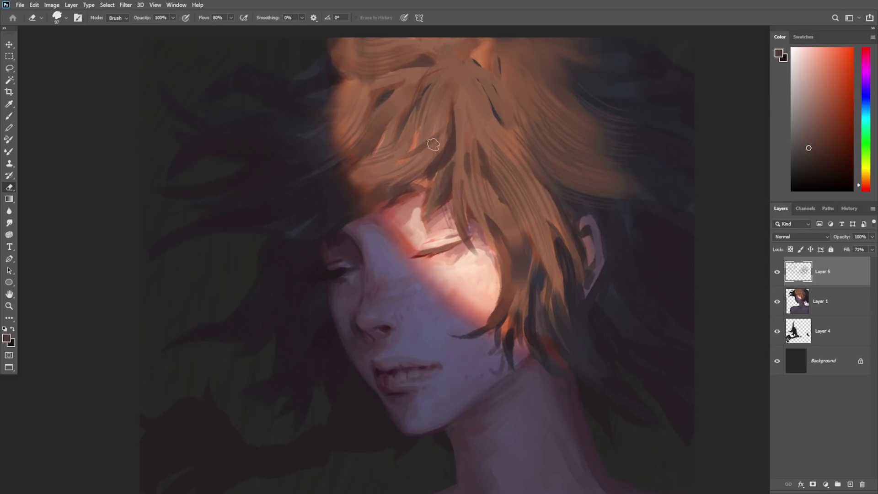
key("z")
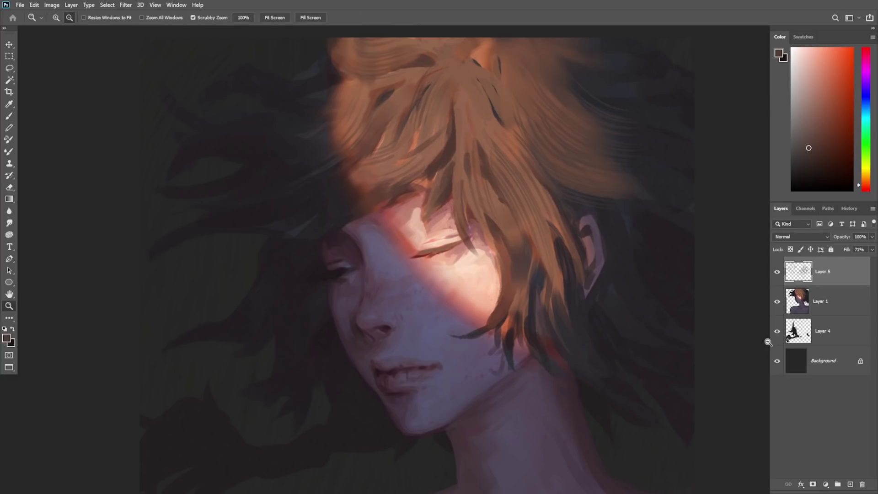
left_click_drag(663, 399, 659, 378)
Step: Sample the shadowed skin colour, reduce the bristle brush to 199 px and add fine streaks to the forehead and nose bridge
key("b")
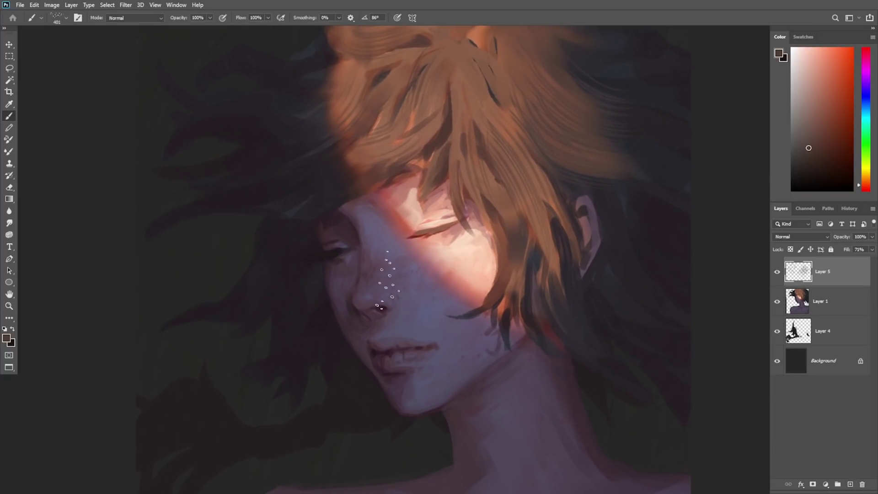
left_click(368, 265, "alt")
left_click(375, 314)
key("ctrl+z")
left_click(368, 277)
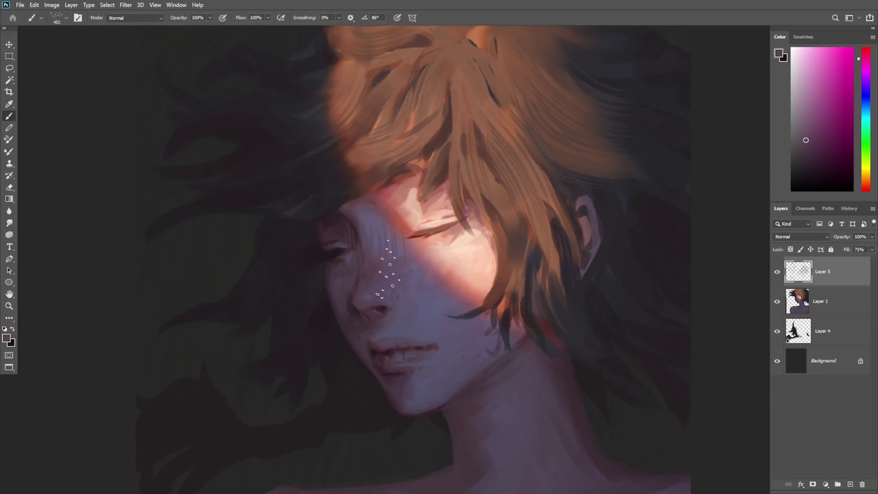
key("ctrl+z")
right_click(411, 178)
key("e")
key("b")
Step: Sample purples from the shadowed skin and paint fine bristle texture along the lower cheek and jaw
left_click(410, 276, "alt")
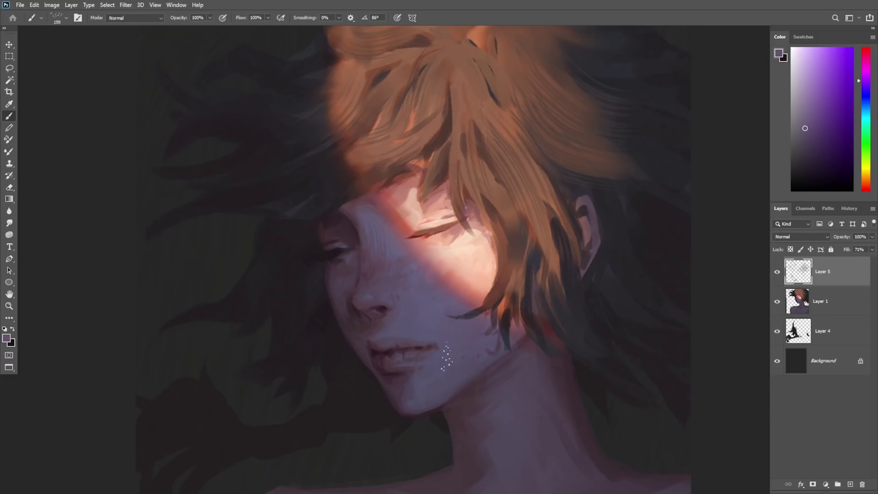
mouse_move(446, 357)
left_mouse_down()
mouse_move(405, 387)
mouse_move(439, 367)
mouse_move(424, 380)
mouse_move(457, 373)
left_mouse_up()
left_click(409, 387, "alt")
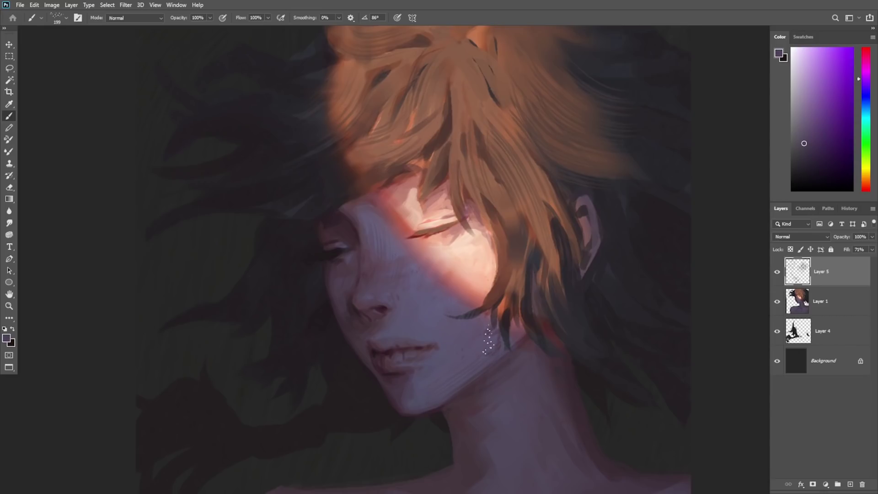
key("e")
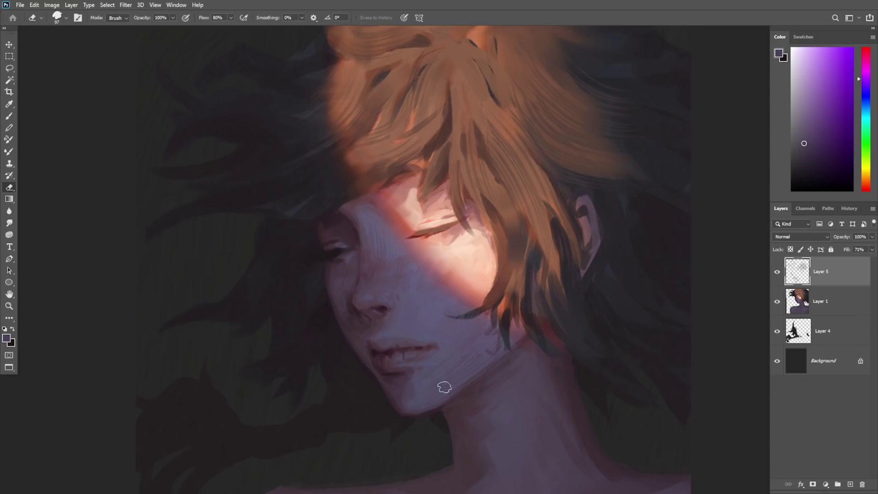
Step: Add darker purple bristle texture to the chin and the far side of the face with sampled skin tones
key("b")
left_click(404, 384, "alt")
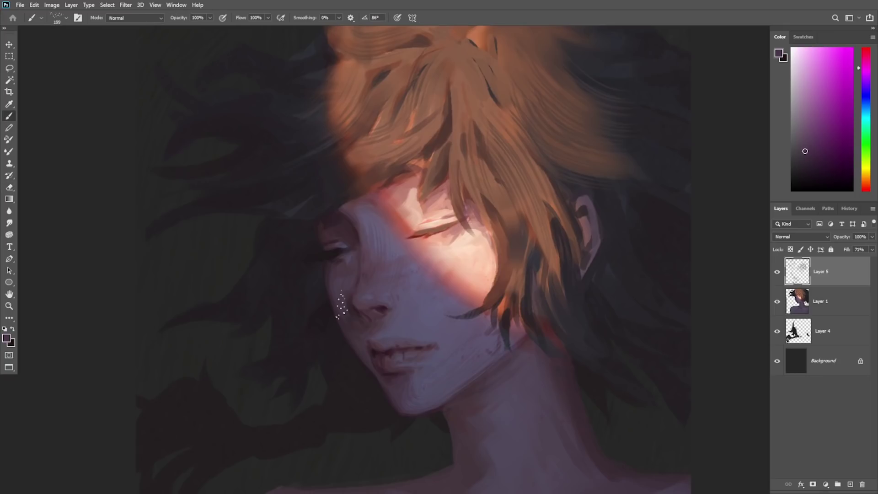
left_click(347, 282, "alt")
key("e")
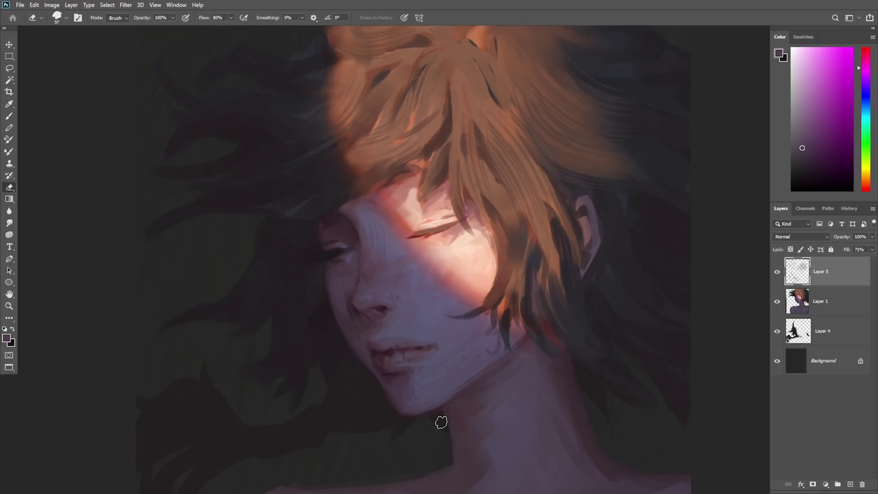
Step: Set the bristle brush to 243 px and paint fine vertical streaks on the front of the neck below the chin
left_click_drag(444, 419, 444, 330)
key("b")
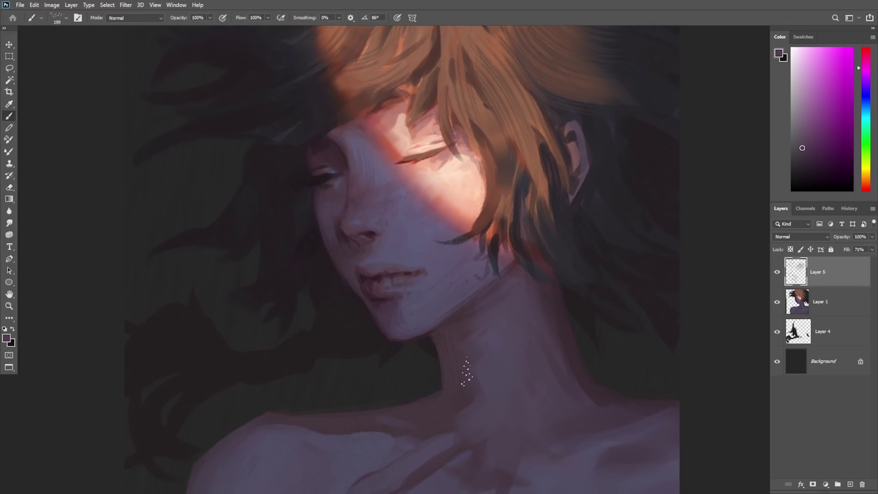
right_click(537, 233)
key("Return")
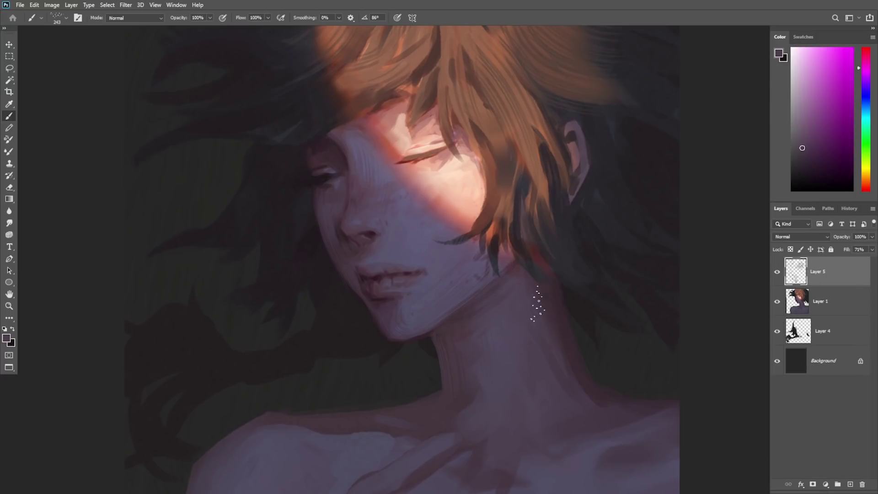
key("e")
key("b")
Step: Sample a darker neck purple, enlarge the bristle brush to 432 px and streak the neck down to the collarbone
left_click(545, 314, "alt")
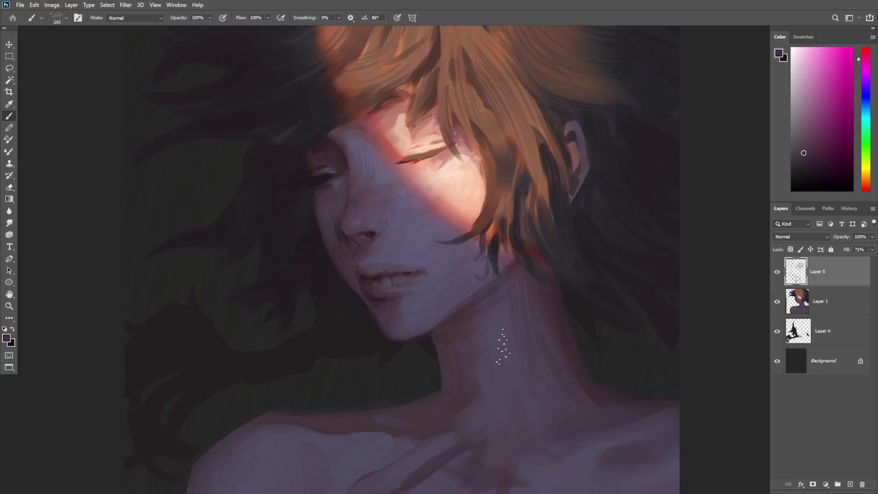
left_click(554, 420)
right_click(582, 207)
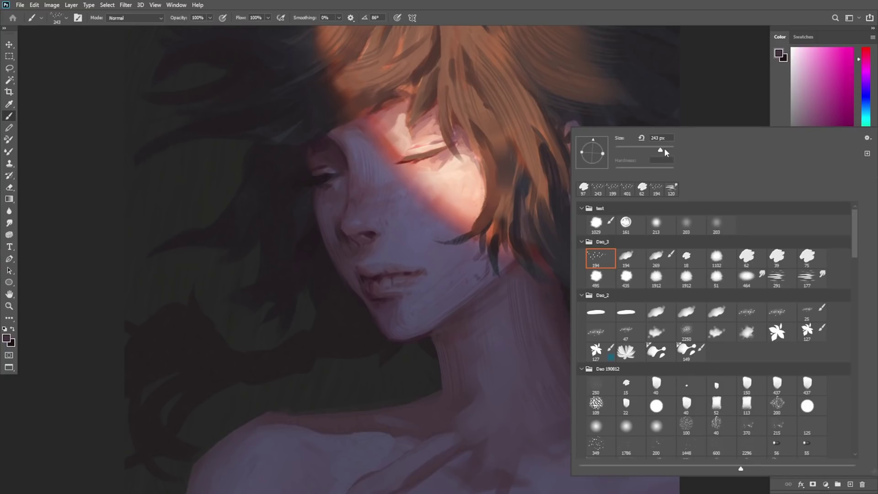
left_click(665, 151)
left_click(561, 424)
key("e")
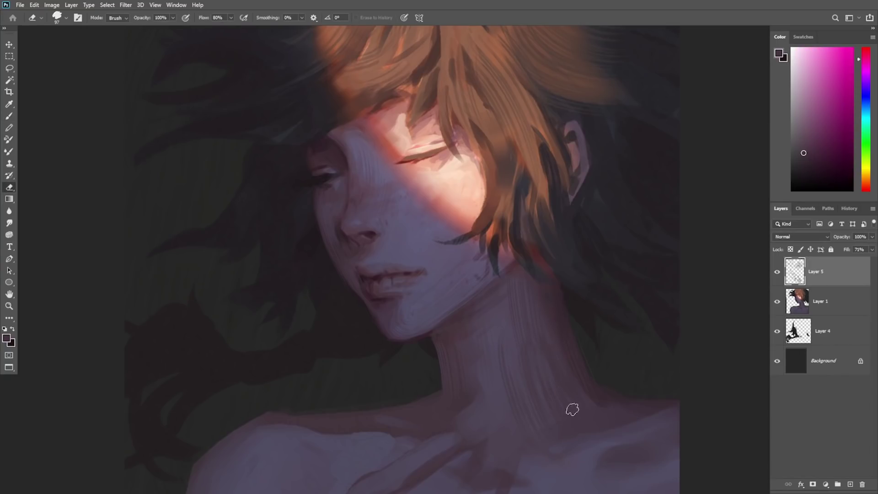
key("z")
mouse_move(487, 410)
left_mouse_down()
mouse_move(400, 424)
mouse_move(439, 398)
mouse_move(405, 309)
left_mouse_up()
left_click_drag(307, 210, 329, 199)
key("b")
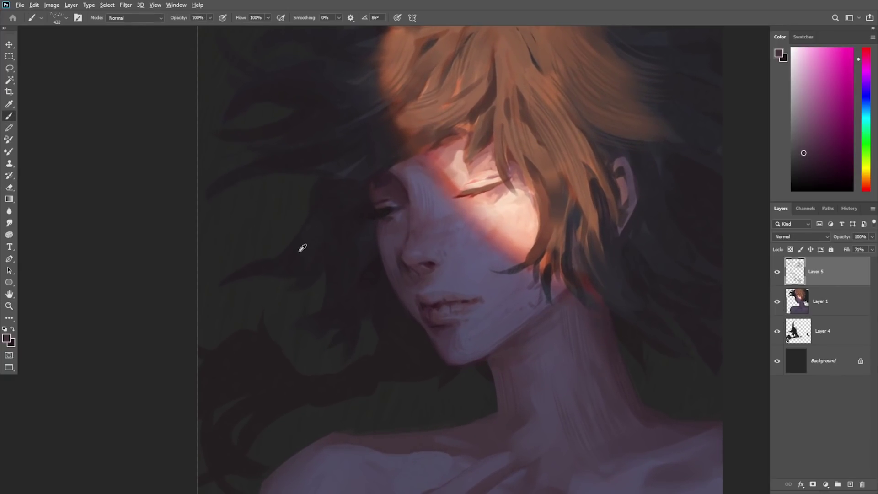
Step: Sample a dark hair tone and paint fine curved bristle strands in the green gap beside the shadowed eye
left_click(299, 252, "alt")
mouse_move(204, 237)
left_mouse_down()
mouse_move(316, 217)
mouse_move(209, 225)
left_mouse_up()
key("ctrl+z")
key("space")
mouse_move(360, 242)
left_mouse_down()
mouse_move(429, 276)
mouse_move(367, 221)
mouse_move(368, 291)
left_mouse_up()
key("e")
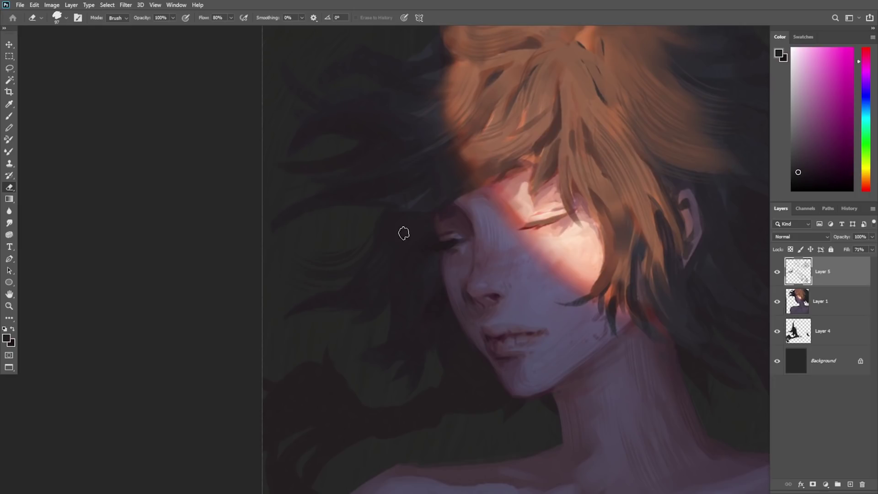
key("b")
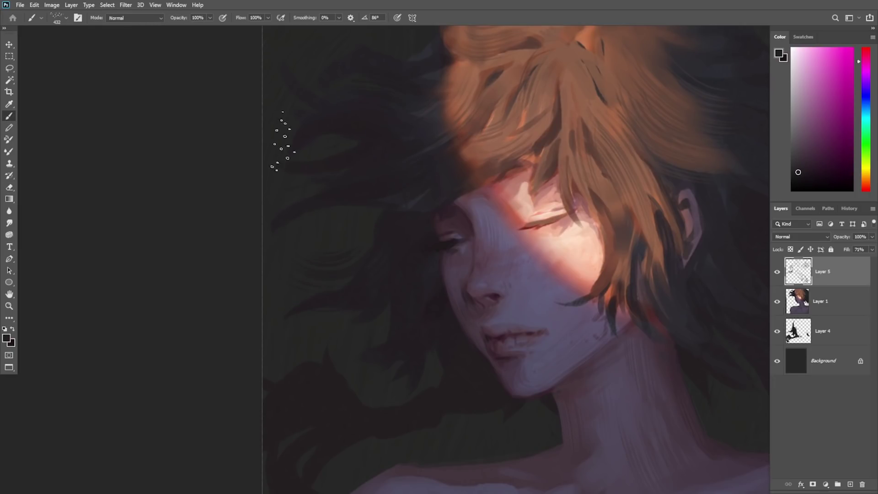
key("space")
left_click_drag(368, 112, 399, 173)
Step: Touch up the bristle strands across the upper dark hair, alternating between painting and erasing
key("e")
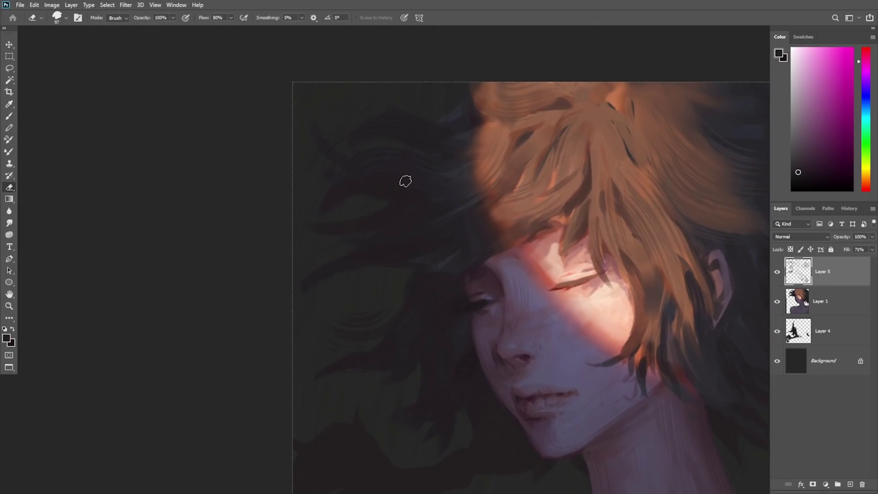
key("b")
key("e")
key("z")
left_click_drag(522, 404, 489, 369)
left_click(468, 401)
left_click_drag(468, 401, 463, 355)
Step: Sample a dark violet from the hair beside the forehead and add bristle strands to the lower dark lock above the shoulder
key("b")
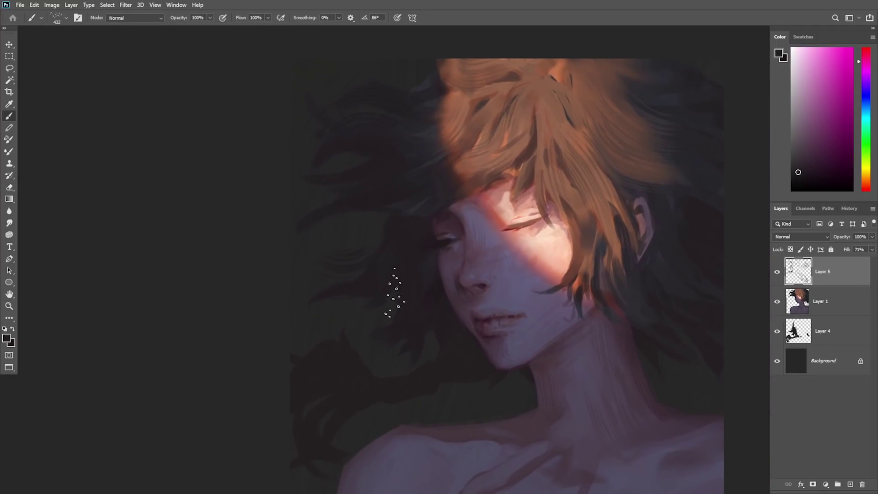
left_click(411, 200, "alt")
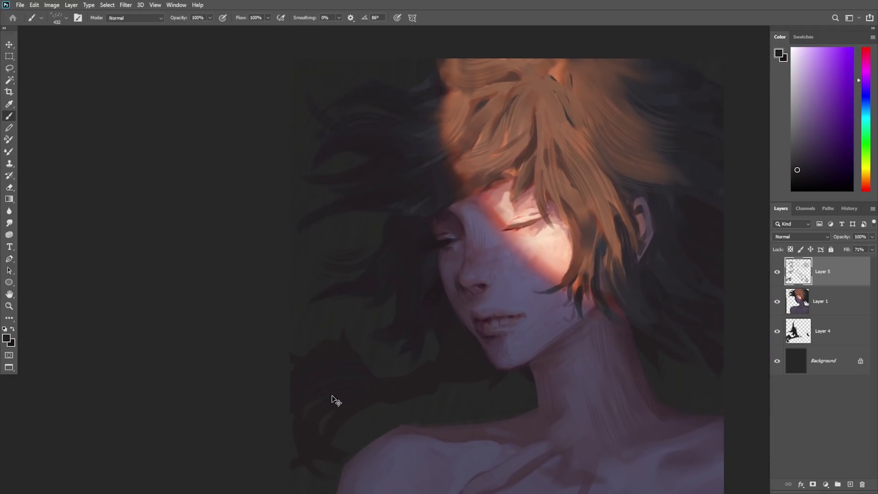
key("e")
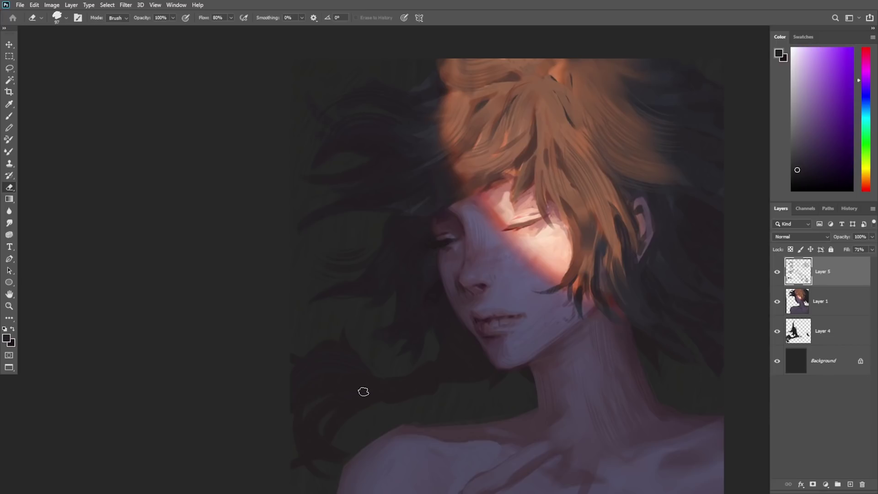
key("b")
left_click_drag(364, 430, 398, 347)
key("e")
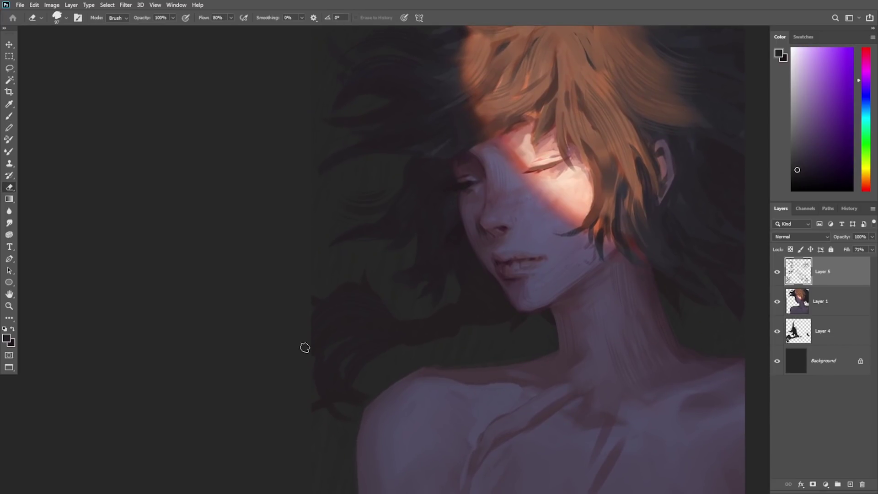
Step: Merge Layer 5 into Layer 1, and merge the result into Layer 4
key("z")
left_click_drag(630, 328, 472, 379)
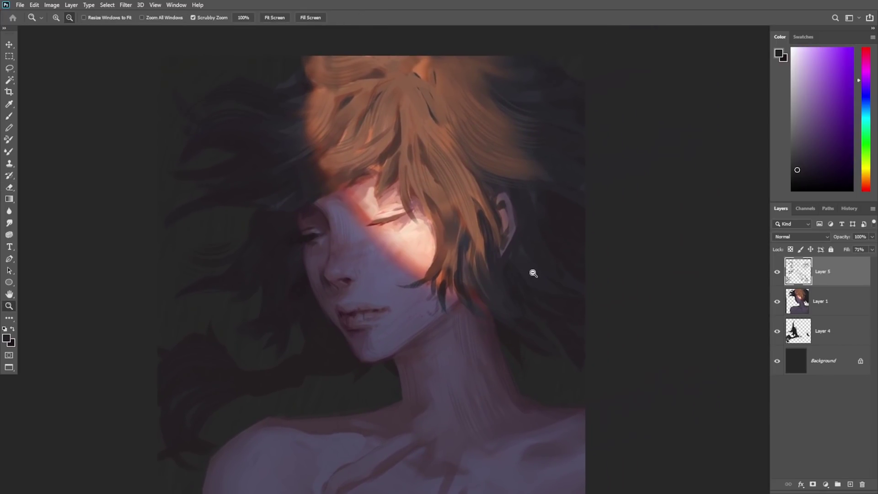
left_click_drag(532, 272, 541, 248)
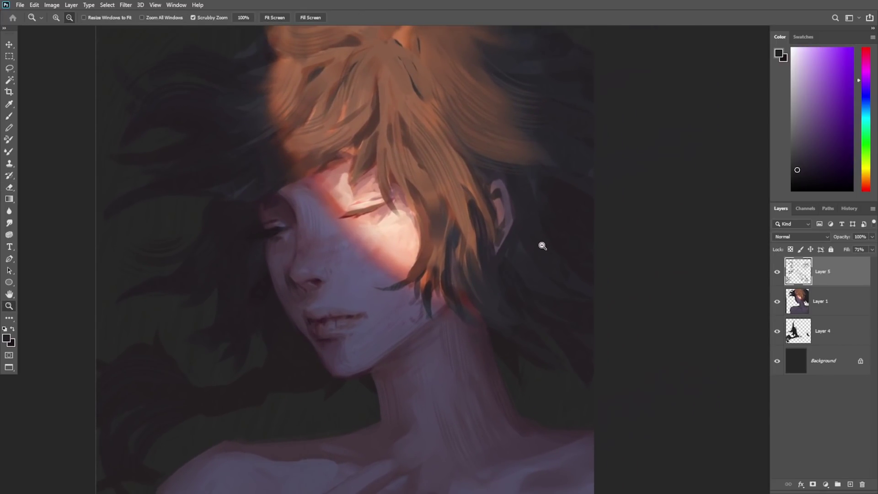
left_click_drag(446, 245, 417, 292)
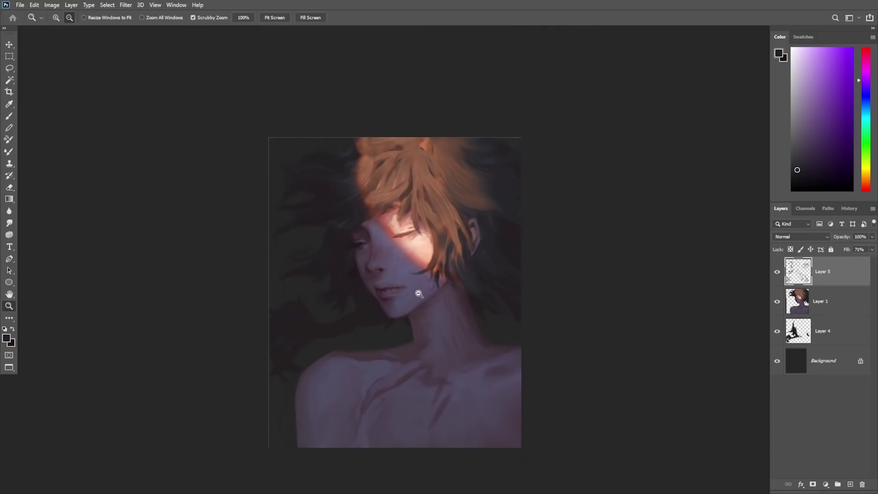
left_click_drag(377, 348, 562, 345)
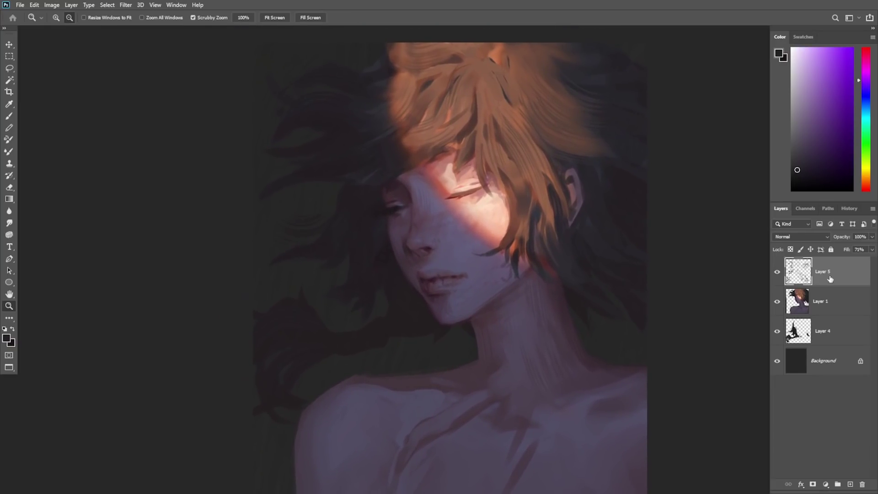
key("ctrl+e")
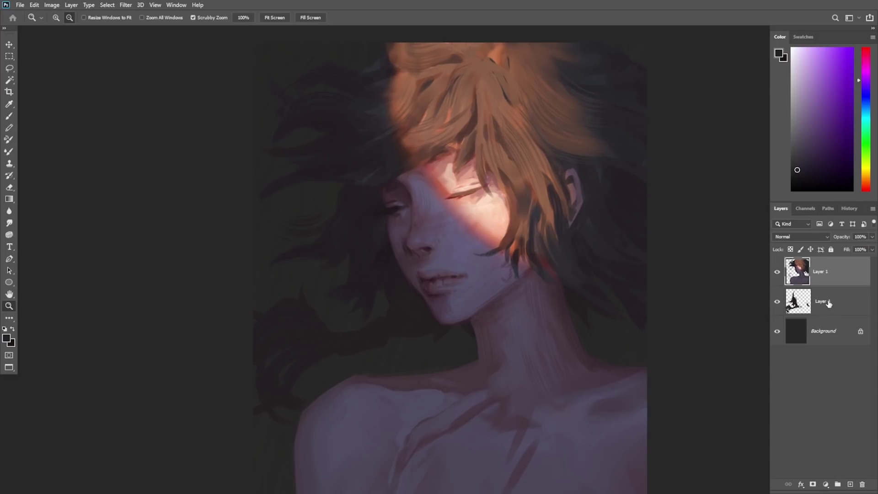
key("ctrl+e")
Step: Create a new layer above the merged painting and choose the 75 px brush from the Dao_3 set
scroll(369, 290, "up", 3)
key("b")
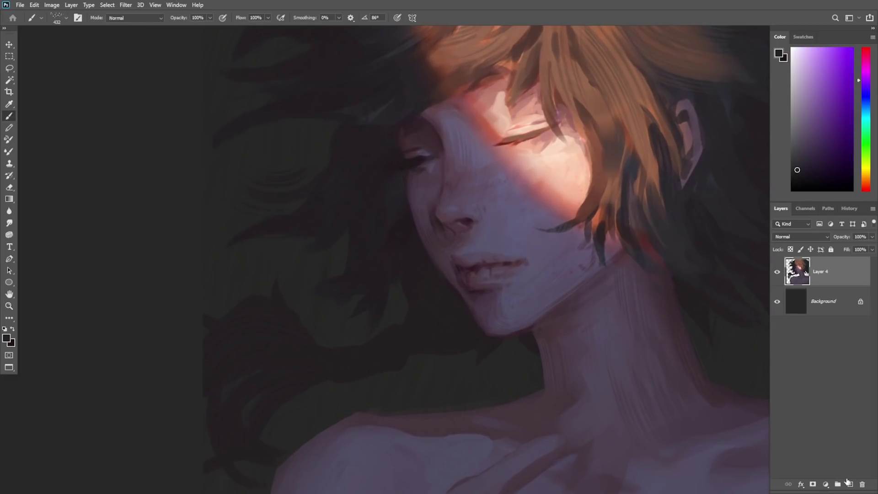
left_click(849, 484)
right_click(544, 277)
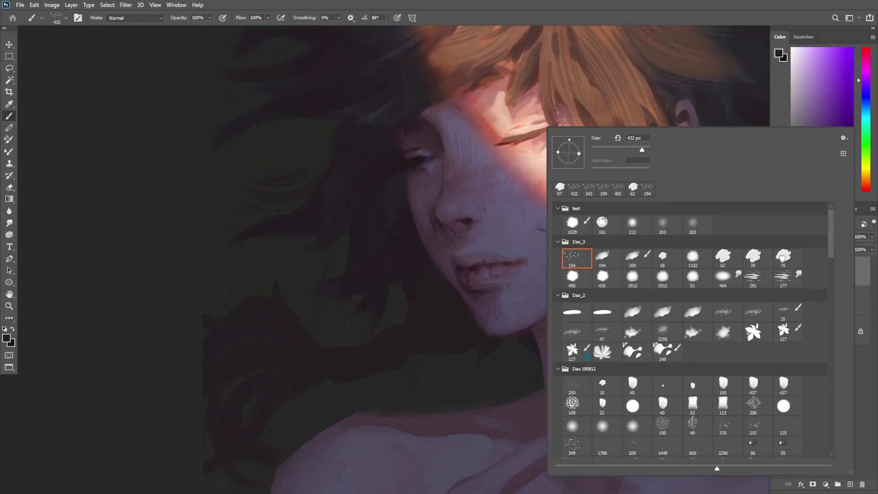
left_click(782, 257)
Step: Sample the dark hair tone beside the chin and paint a curved loose strand below the chin
left_click(469, 330, "alt")
left_click_drag(405, 351, 509, 313)
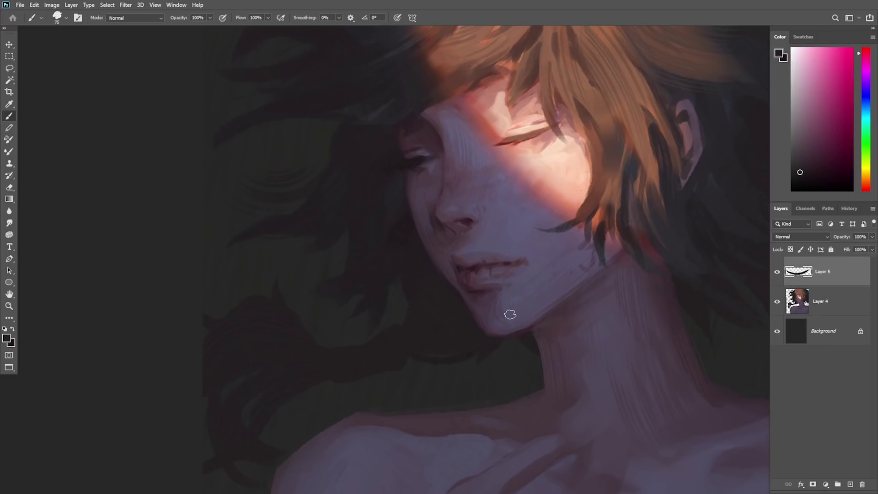
key("ctrl+z")
left_click_drag(415, 354, 505, 326)
Step: Paint dark curved strands into the green gap in the hair beside the mouth and jaw
left_click_drag(388, 296, 355, 325)
key("ctrl+z")
left_click_drag(384, 264, 350, 325)
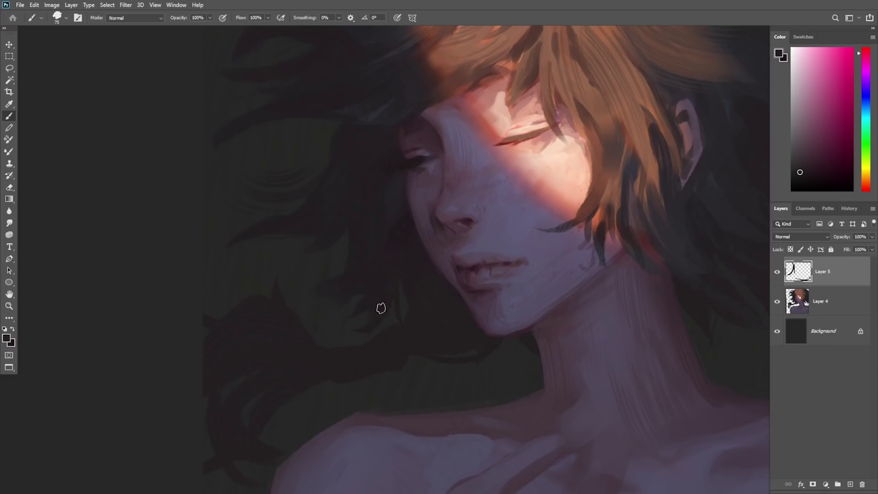
mouse_move(382, 278)
left_mouse_down()
mouse_move(324, 315)
mouse_move(359, 305)
mouse_move(329, 318)
left_mouse_up()
key("ctrl+z")
key("ctrl+z")
left_click_drag(377, 300, 311, 310)
mouse_move(363, 246)
left_mouse_down()
mouse_move(324, 263)
mouse_move(321, 278)
left_mouse_up()
Step: Add long dark strands curling down through the green gap at the ends of the hair beside the face
scroll(320, 293, "up", 2)
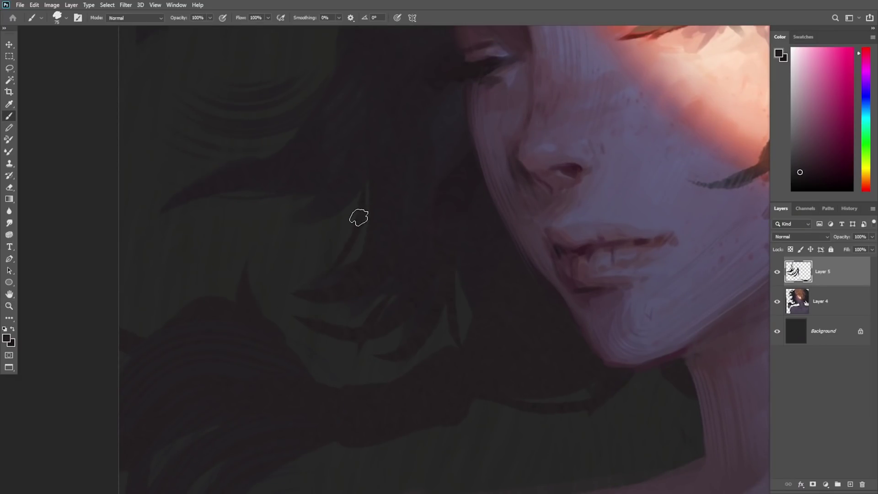
left_click_drag(359, 215, 374, 102)
left_click_drag(335, 206, 348, 320)
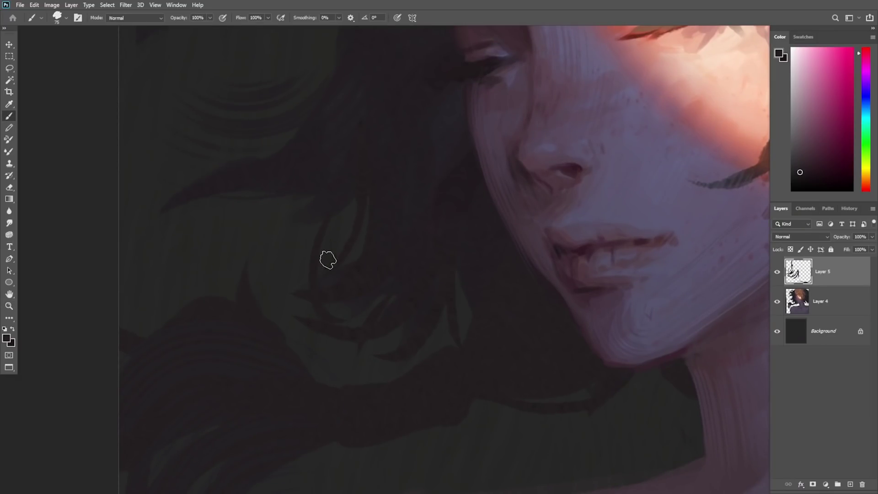
left_click_drag(336, 208, 303, 243)
scroll(316, 265, "down", 2)
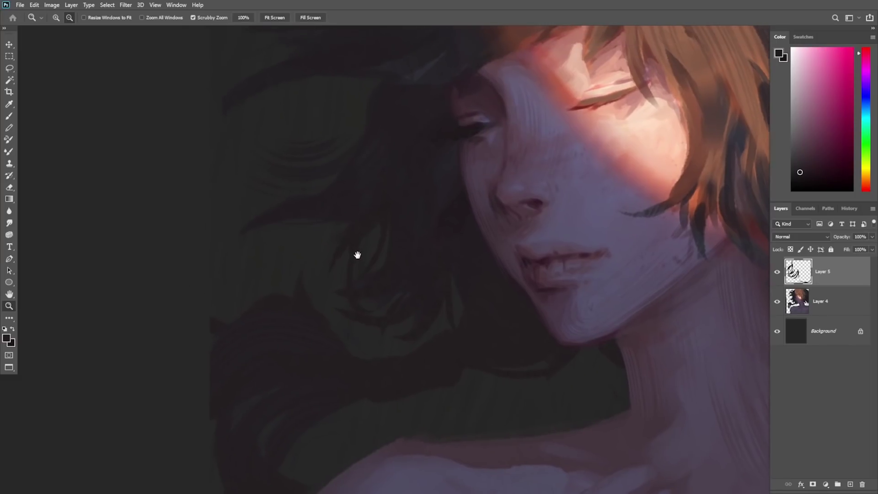
Step: Reduce the brush size and paint thin strands along the underside of the dark lock level with the nose
scroll(368, 236, "up", 2)
right_click(416, 171)
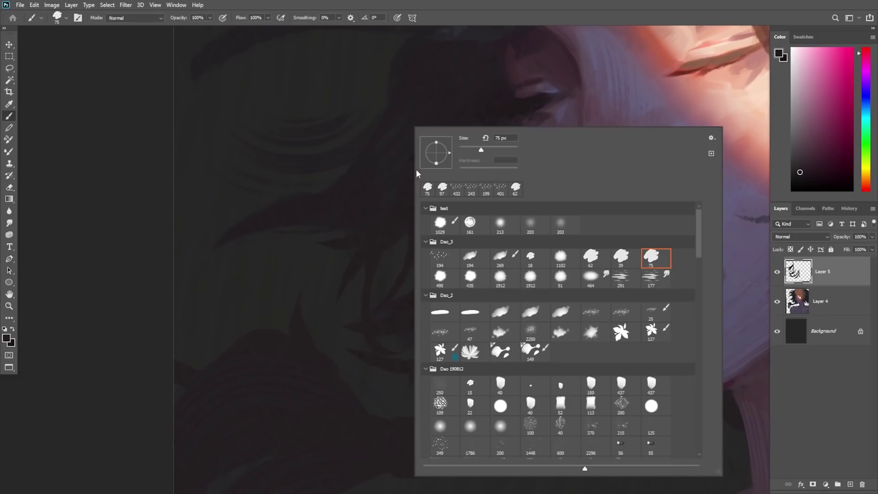
left_click(474, 150)
left_click_drag(283, 245, 321, 237)
key("ctrl+z")
left_click_drag(204, 242, 372, 178)
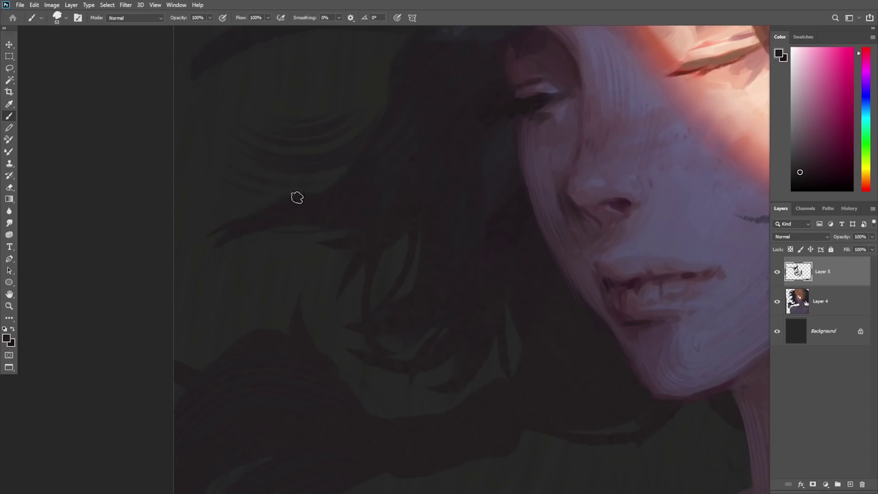
Step: Paint curled, drooping wisps at the outer tip of the dark lock level with the nose
left_click_drag(297, 198, 258, 256)
left_click_drag(262, 213, 241, 292)
left_click_drag(274, 196, 260, 280)
left_click_drag(268, 198, 240, 261)
left_click_drag(226, 208, 228, 260)
Step: Paint a loop and upward-curving wisps along the upper edge of the lower dark lock
key("z")
mouse_move(256, 305)
left_mouse_down()
mouse_move(262, 342)
mouse_move(210, 352)
mouse_move(238, 337)
mouse_move(316, 357)
left_mouse_up()
key("ctrl+z")
mouse_move(201, 356)
left_mouse_down()
mouse_move(288, 346)
mouse_move(304, 291)
left_mouse_up()
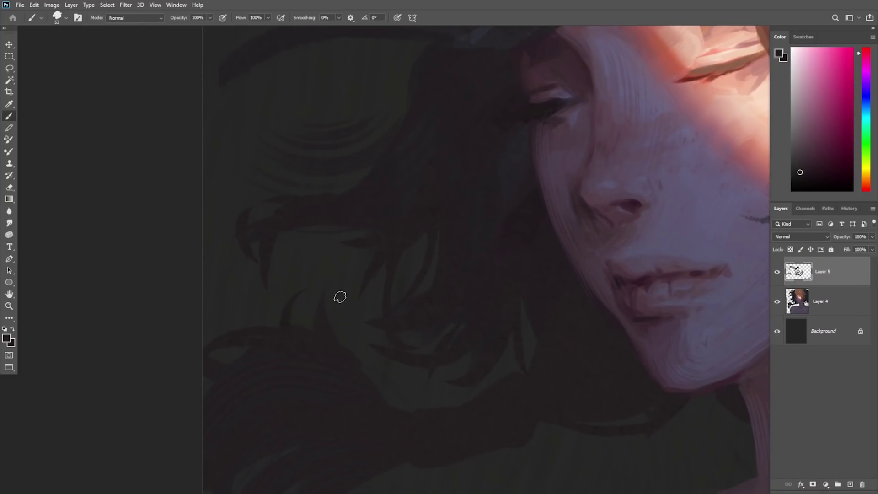
key("ctrl+z")
left_click_drag(297, 327, 285, 281)
Step: Paint curling strands hanging from the lower dark lock and a thicker strand along its underside above the shoulder
key("h")
left_click_drag(357, 414, 325, 281)
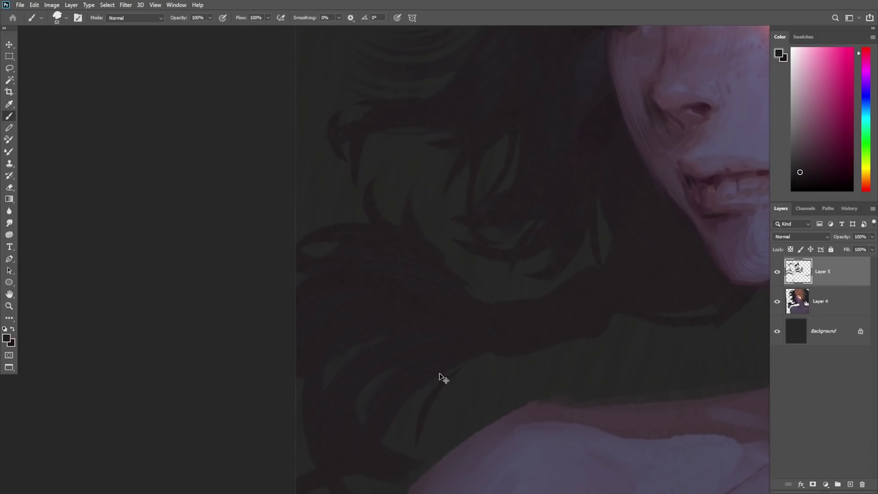
left_click_drag(392, 478, 443, 361)
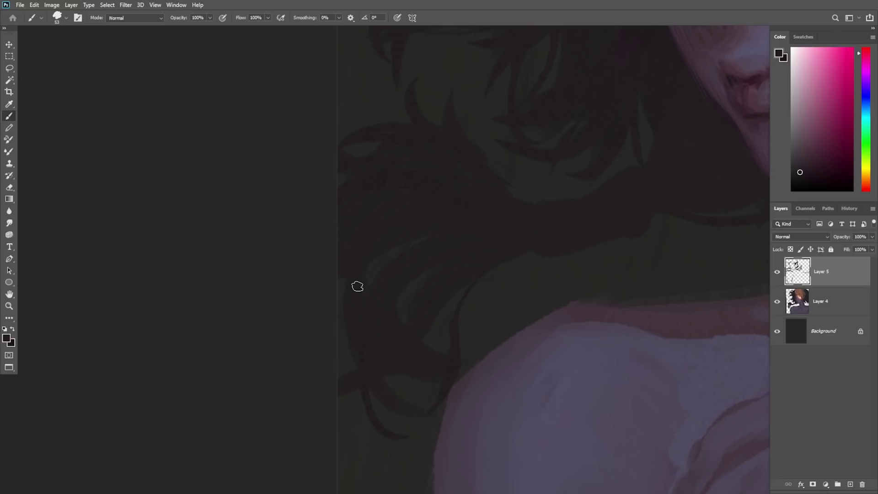
key("z")
mouse_move(346, 375)
left_mouse_down()
mouse_move(419, 313)
mouse_move(429, 343)
left_mouse_up()
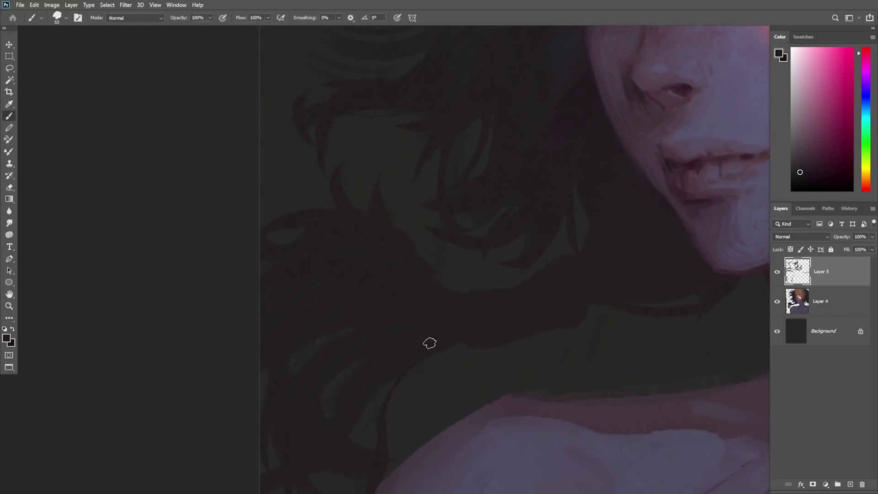
mouse_move(347, 410)
left_mouse_down()
mouse_move(466, 355)
mouse_move(464, 323)
left_mouse_up()
key("z")
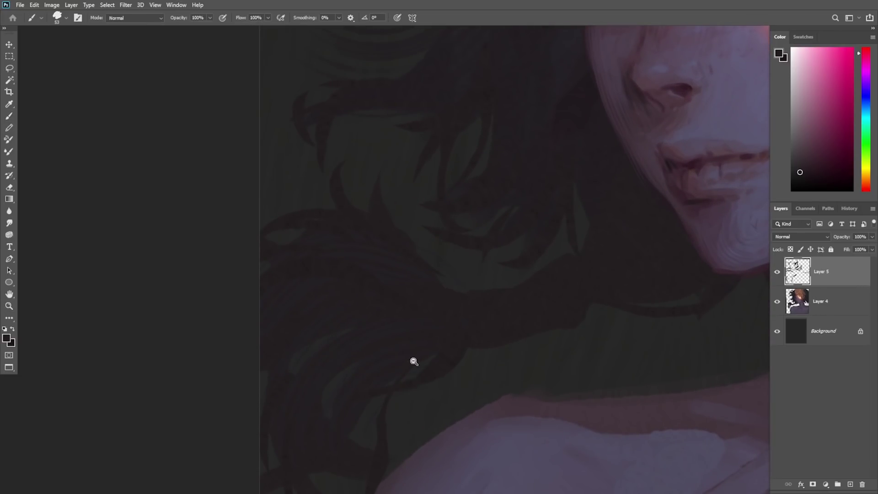
left_click_drag(414, 361, 375, 361)
Step: Paint a thin strand beneath the long dark lock level with the eye and extend the lock's tip downward
left_click_drag(471, 209, 450, 284)
scroll(449, 284, "up", 2)
key("b")
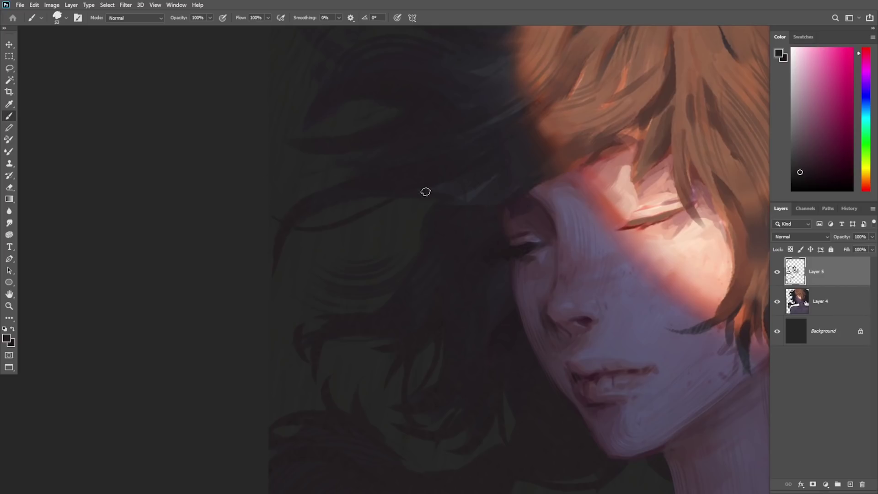
scroll(464, 206, "down", 3)
scroll(474, 231, "up", 4)
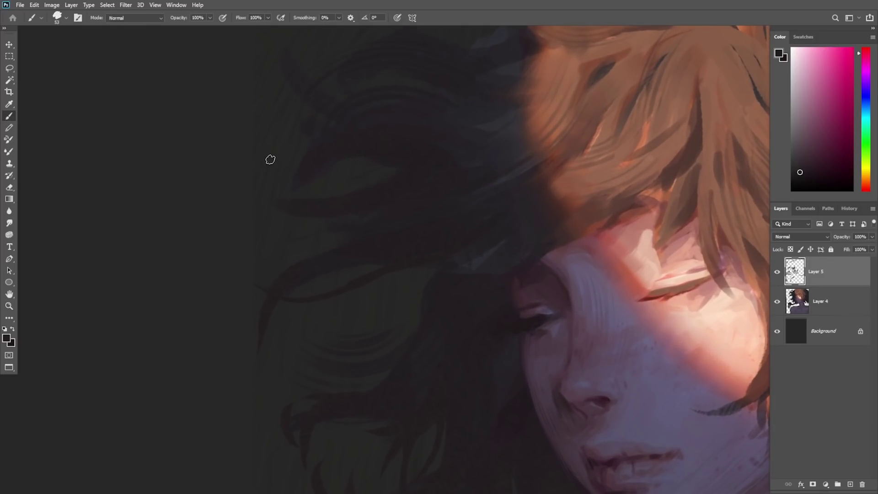
Step: Add a hooked tip and thin stray strands to the dark lock level with the forehead
left_click_drag(285, 218, 266, 181)
scroll(407, 188, "up", 4)
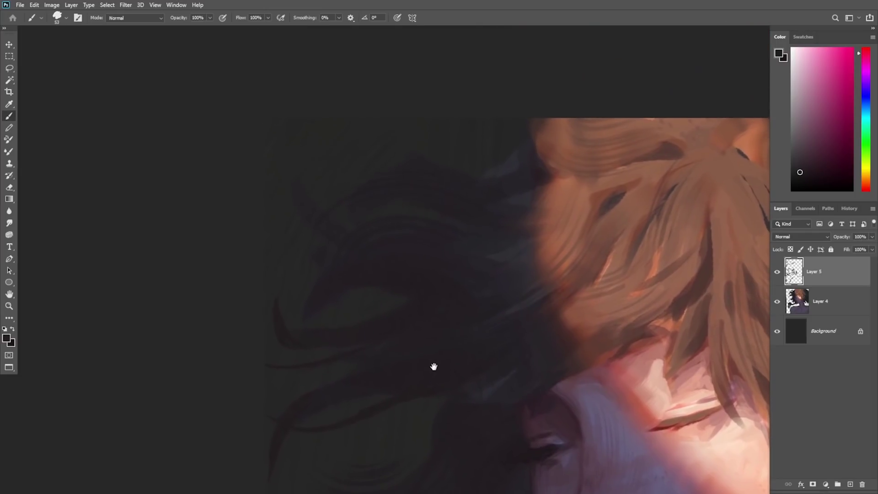
left_click_drag(291, 271, 364, 315)
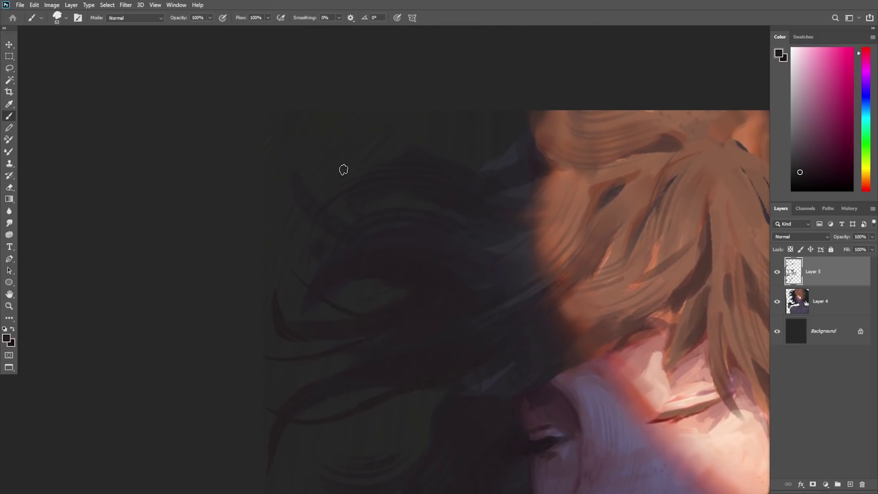
Step: Paint long dark strands sweeping outward from the orange hair across the top of the dark hair
left_click_drag(343, 169, 395, 191)
key("ctrl+z")
left_click_drag(317, 170, 433, 178)
mouse_move(356, 118)
left_mouse_down()
mouse_move(403, 157)
mouse_move(565, 161)
left_mouse_up()
Step: Erase the dark strand's overlap on the orange hair, resample a dark tone and add a small wisp to the top strands
left_click(442, 161, "alt")
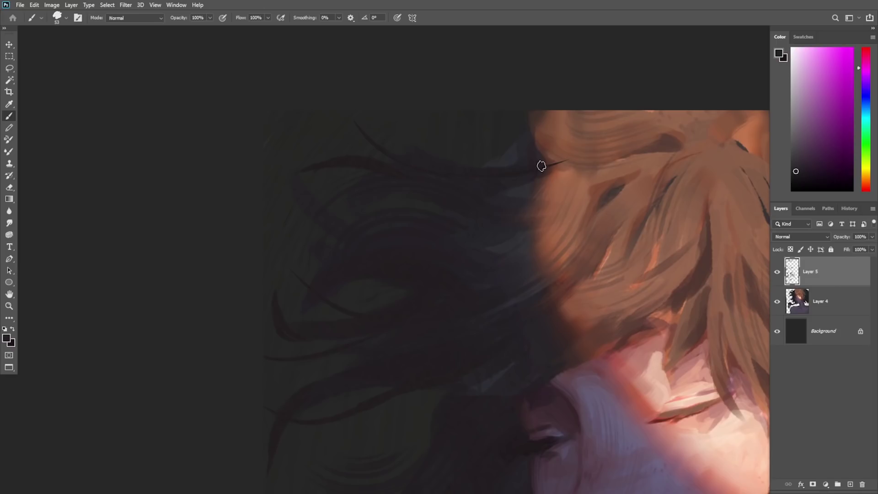
left_click(584, 174, "alt")
key("e")
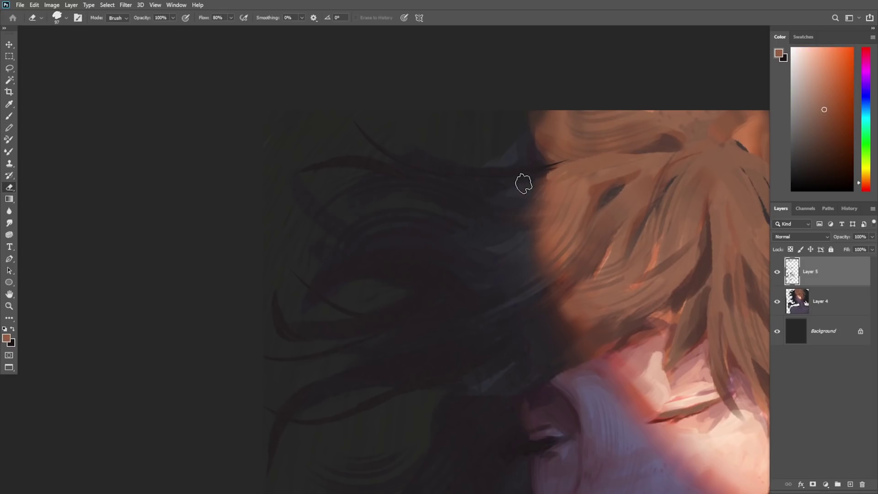
key("b")
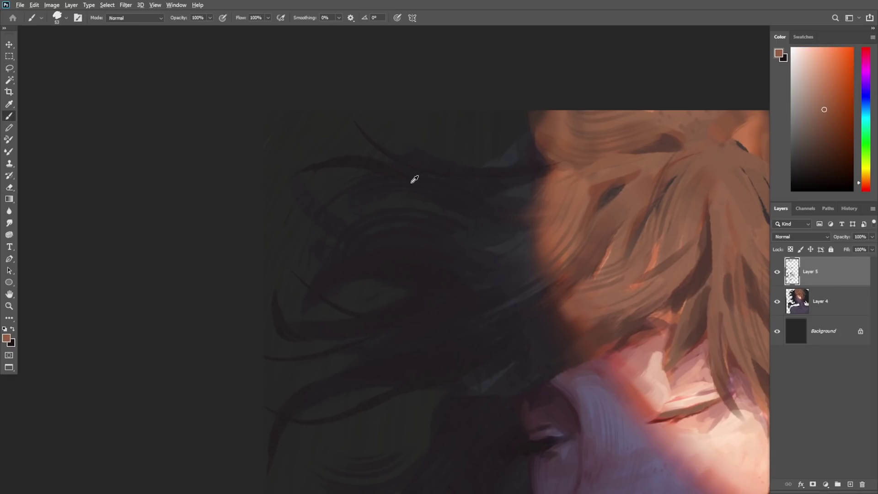
left_click(366, 182, "alt")
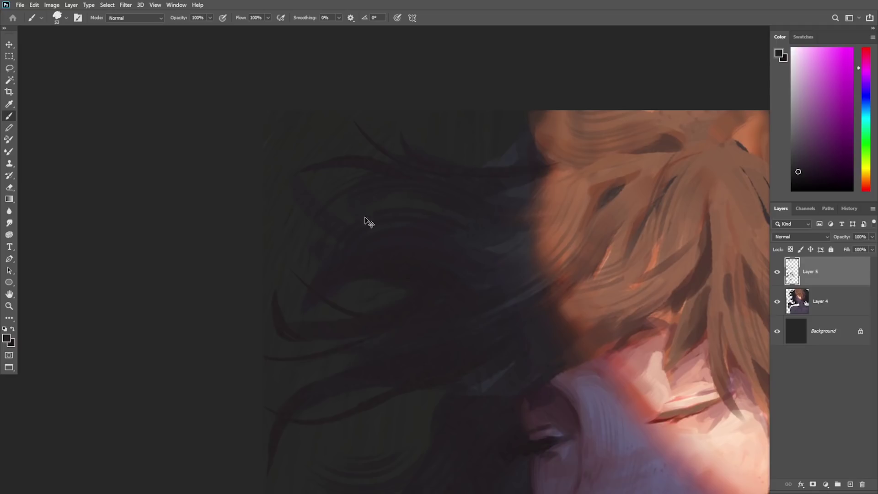
scroll(315, 275, "down", 3)
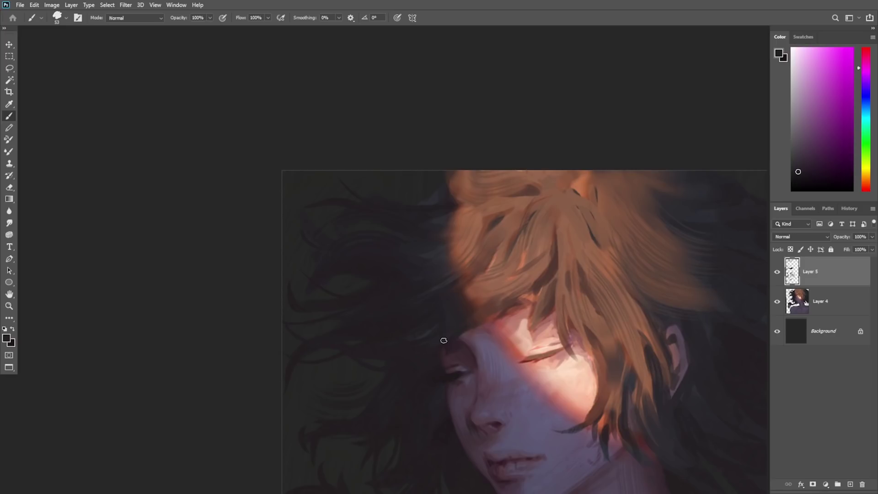
Step: Try near-black strands along the orange fringe's lower edge above the forehead and a brown stroke across the fringe
key("z")
left_click(495, 297)
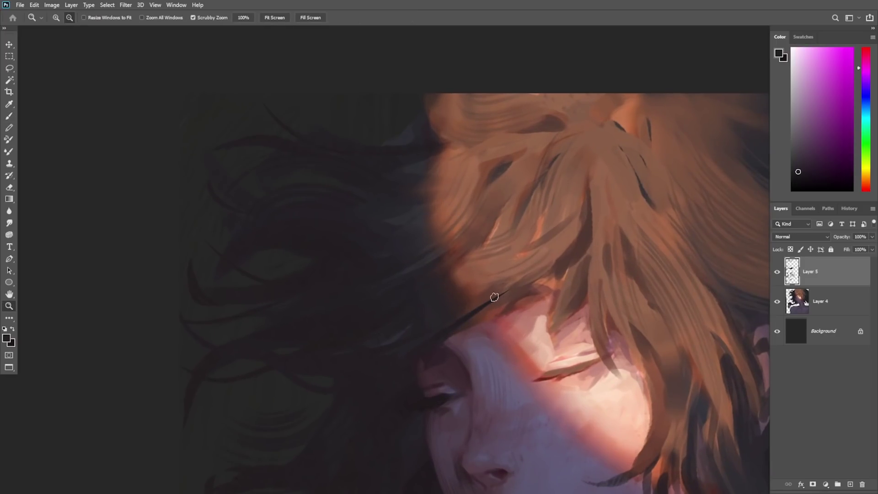
key("b")
mouse_move(462, 323)
left_mouse_down()
mouse_move(535, 286)
mouse_move(446, 342)
mouse_move(530, 293)
left_mouse_up()
left_click(576, 245, "alt")
left_click(457, 322, "alt")
left_click(586, 231, "alt")
left_click_drag(557, 265, 513, 278)
key("ctrl+z")
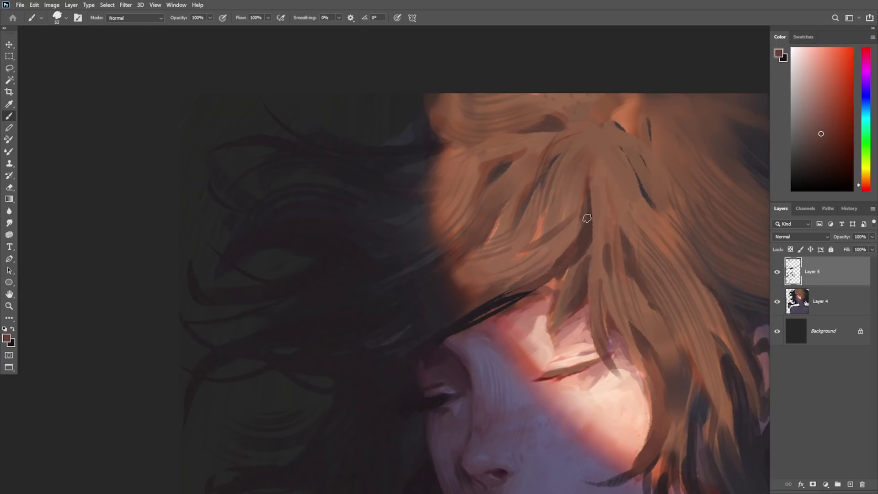
Step: Sample browns from the hair and paint dark brown strands from the parting down through the fringe above the forehead
left_click(587, 218, "alt")
left_click_drag(588, 207, 483, 306)
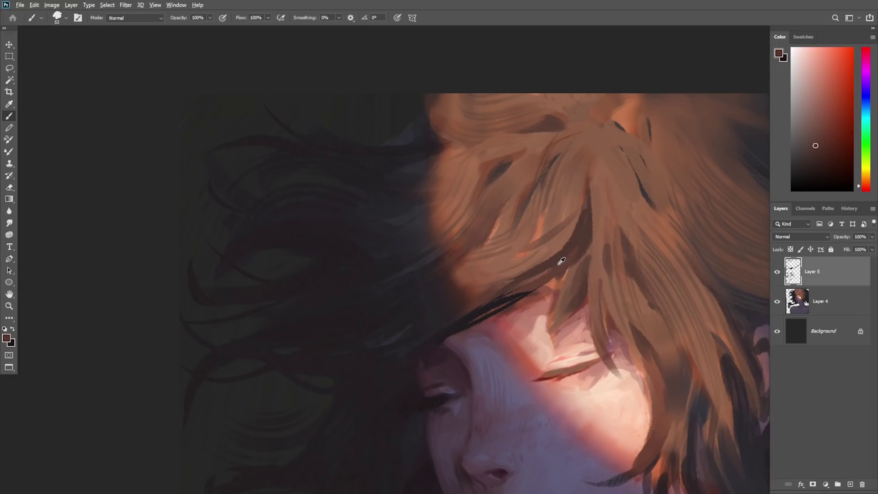
left_click(521, 294, "alt")
left_click_drag(580, 243, 583, 210)
left_click(579, 232, "alt")
mouse_move(582, 185)
left_mouse_down()
mouse_move(546, 249)
mouse_move(530, 259)
mouse_move(579, 175)
mouse_move(538, 224)
left_mouse_up()
left_click(550, 236, "alt")
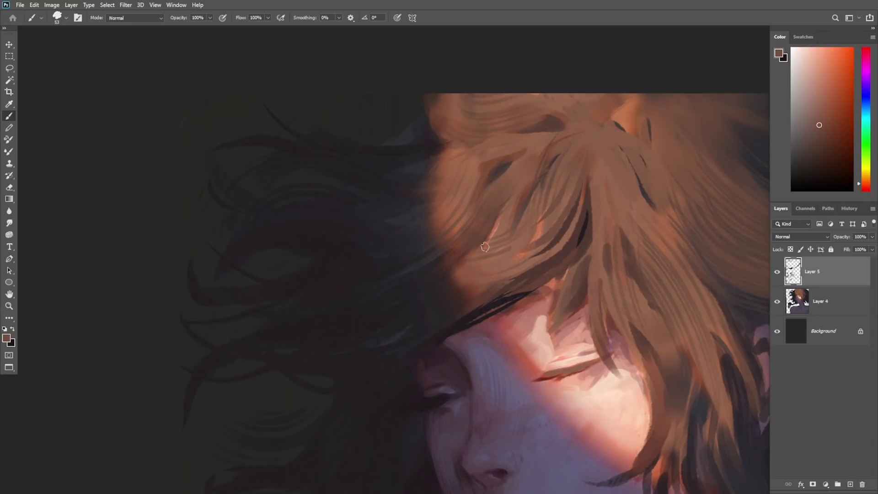
left_click(566, 222, "alt")
mouse_move(566, 146)
left_mouse_down()
mouse_move(527, 199)
mouse_move(570, 198)
mouse_move(580, 169)
left_mouse_up()
Step: Cover the near-black strands above the brow with reddish brown sampled from the fringe
key("z")
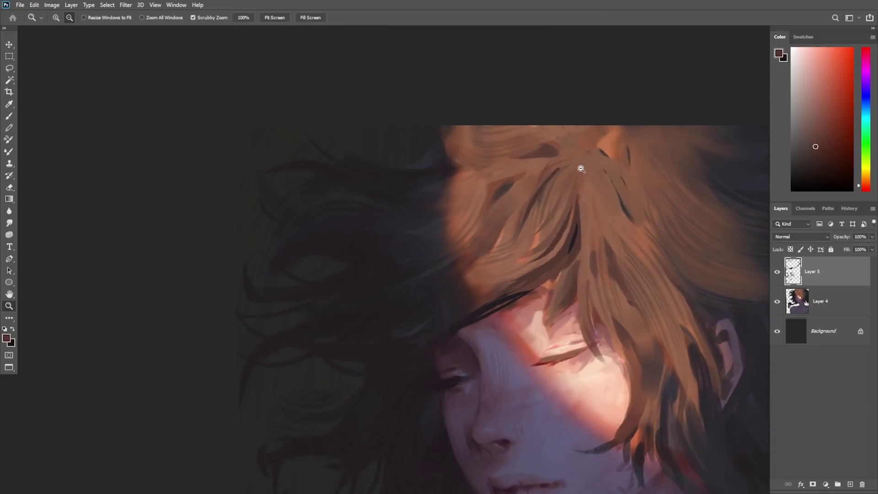
key("b")
left_click(524, 192, "alt")
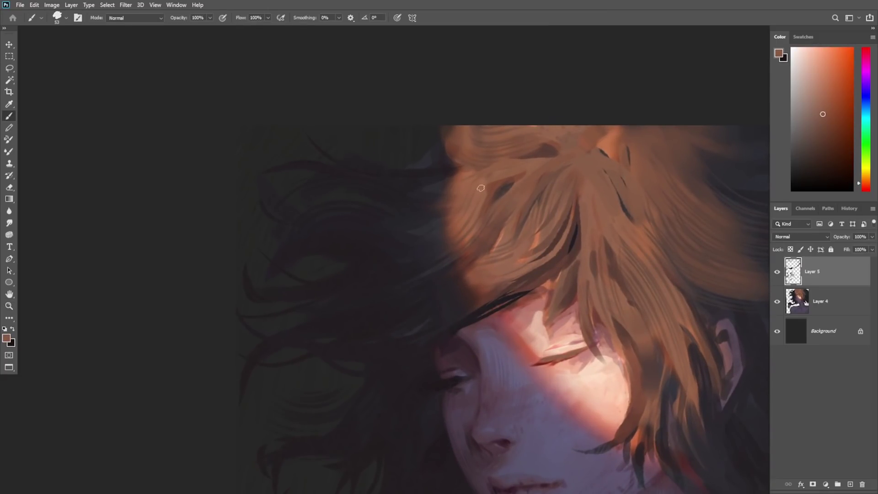
left_click(481, 188, "alt")
key("z")
left_click(476, 240, "alt")
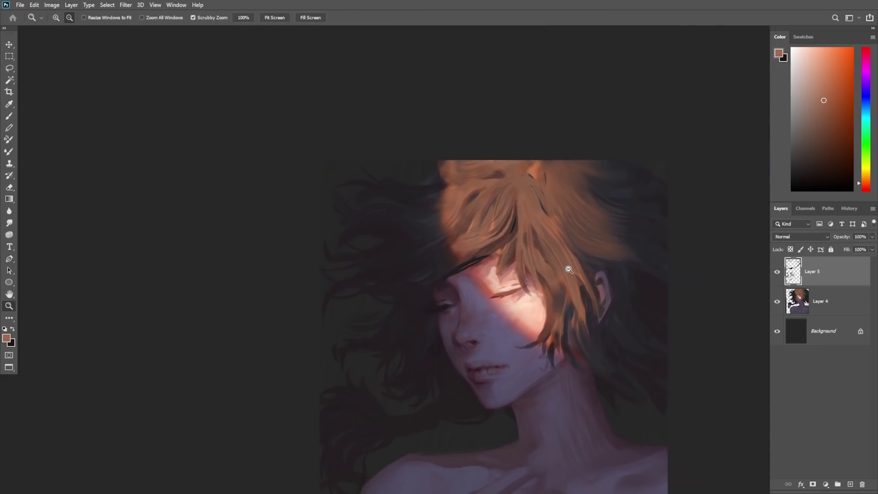
left_click_drag(464, 268, 514, 239)
key("e")
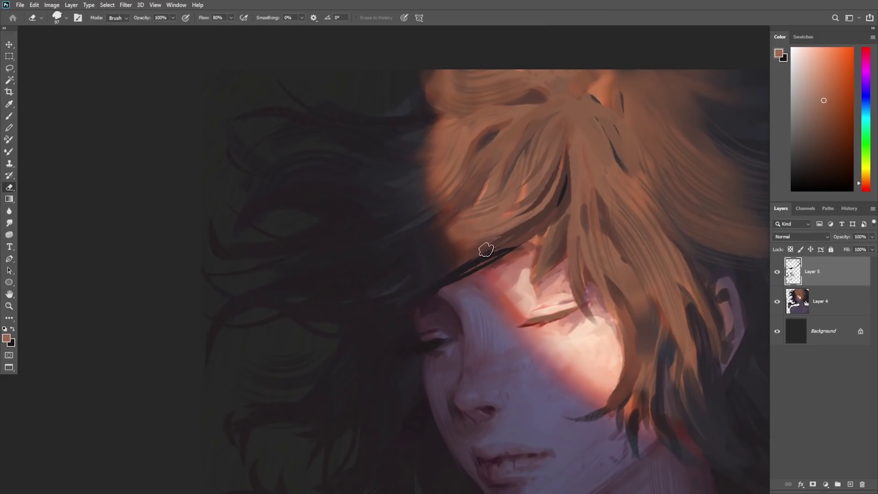
key("b")
left_click(537, 219, "alt")
left_click(520, 239, "alt")
mouse_move(519, 243)
left_mouse_down()
mouse_move(475, 264)
mouse_move(485, 265)
left_mouse_up()
key("e")
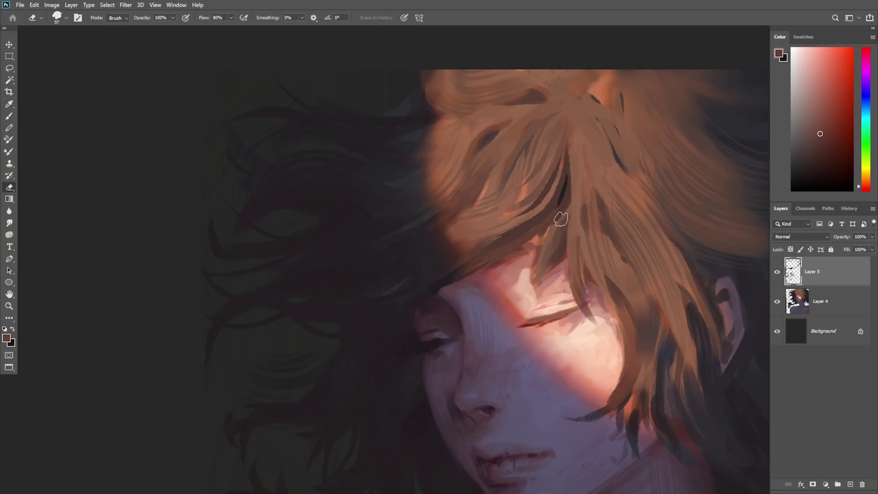
Step: Paint sampled dark brown along the fringe's shadow and over the black gap below the parting
key("b")
left_click(548, 210, "alt")
left_click_drag(550, 218, 521, 239)
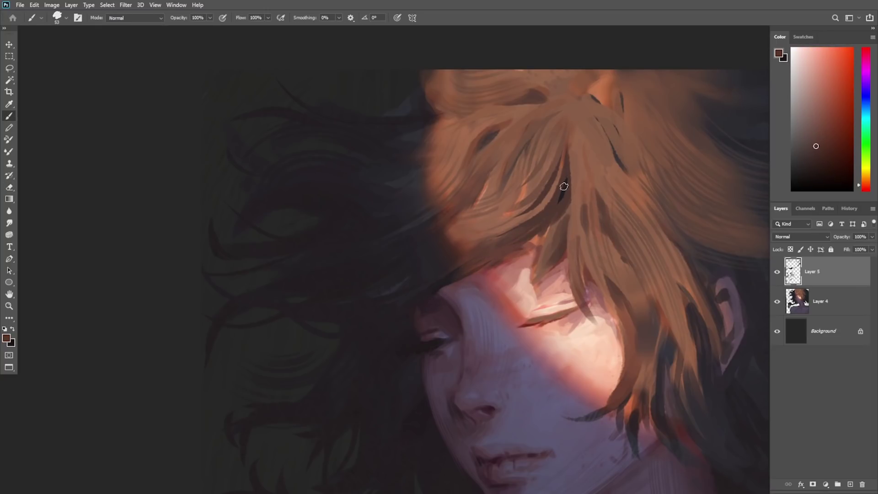
left_click_drag(563, 185, 556, 201)
Step: Paint dark brown shadow strokes into the small fringe lock hanging over the centre of the forehead
left_click_drag(530, 254, 497, 254)
mouse_move(617, 256)
left_mouse_down()
mouse_move(589, 259)
mouse_move(562, 224)
left_mouse_up()
key("b")
left_click_drag(479, 233, 456, 290)
left_click_drag(479, 248, 467, 272)
mouse_move(494, 231)
left_mouse_down()
mouse_move(488, 188)
mouse_move(482, 237)
left_mouse_up()
key("ctrl+z")
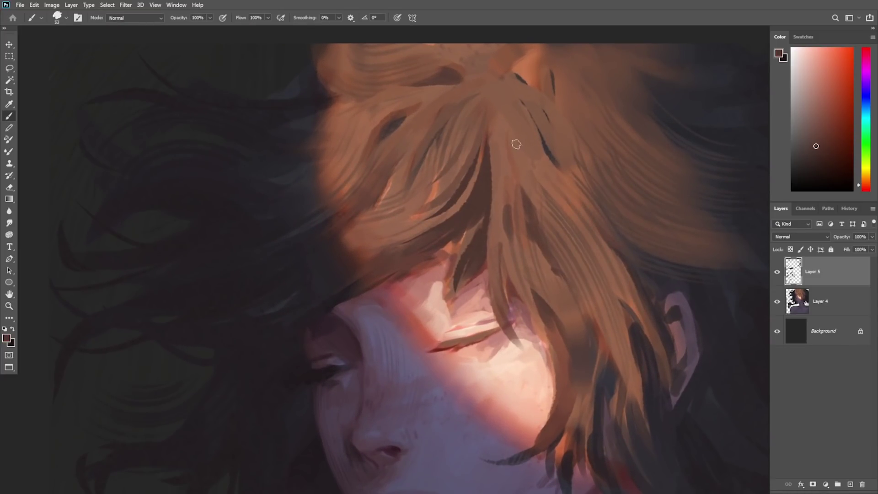
Step: Paint thin dark strands down the ear-side part of the orange fringe, undoing misplaced strokes
left_click_drag(519, 151, 540, 219)
key("ctrl+z")
mouse_move(522, 144)
left_mouse_down()
mouse_move(562, 230)
mouse_move(564, 218)
left_mouse_up()
key("ctrl+z")
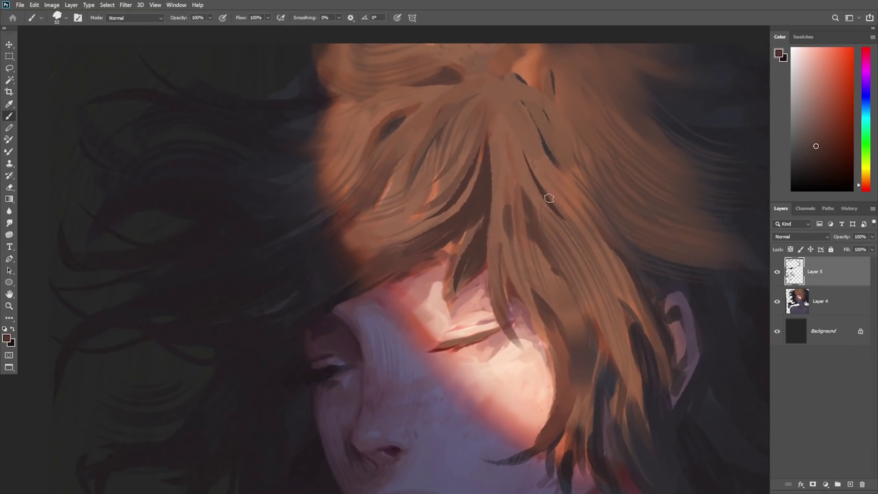
left_click_drag(534, 174, 574, 229)
key("ctrl+z")
Step: Sample a lighter brown from the hair and paint thin stray strands over the forehead and the lit cheek's edge
key("z")
left_click(607, 282, "alt")
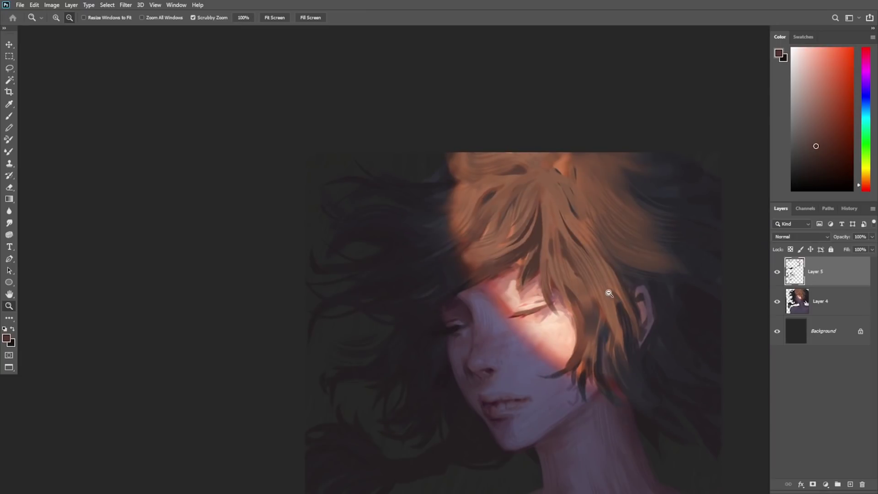
left_click(608, 289, "alt")
left_click(542, 265)
key("b")
left_click(568, 215, "alt")
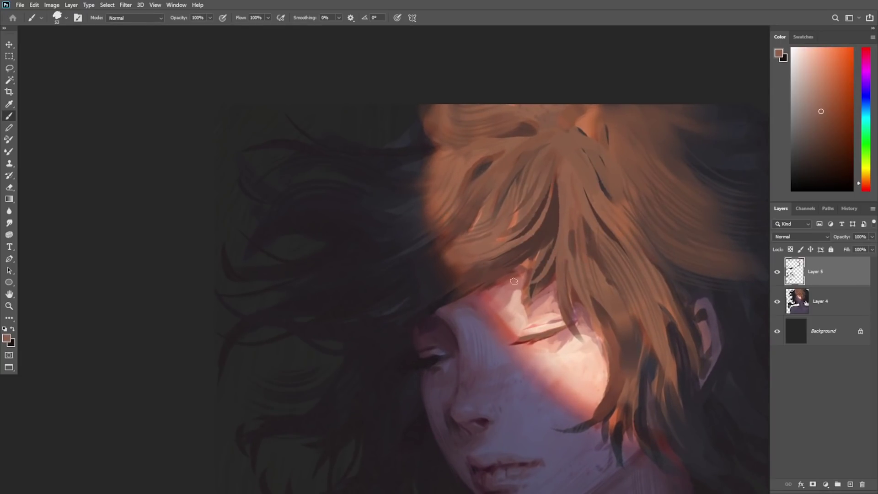
left_click_drag(559, 231, 511, 300)
mouse_move(566, 305)
left_mouse_down()
mouse_move(604, 338)
mouse_move(590, 394)
left_mouse_up()
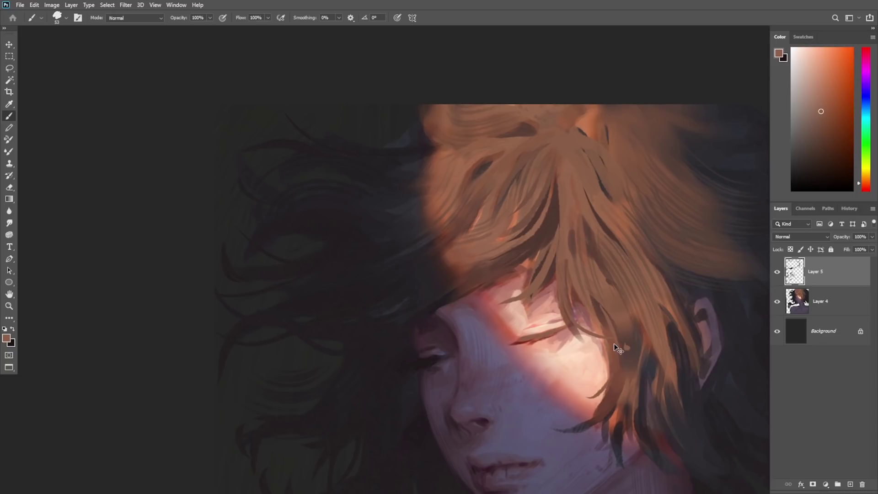
key("ctrl+z")
left_click_drag(609, 309, 598, 395)
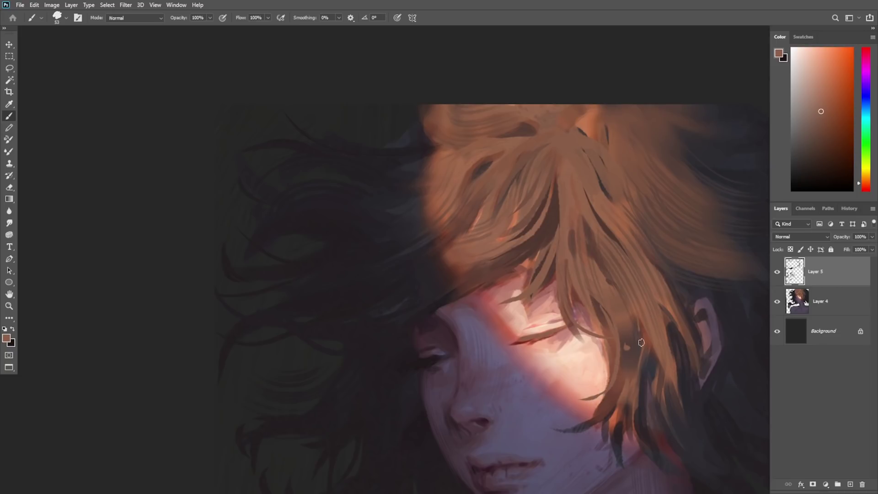
Step: Paint thin light-brown strands curving down over the side locks in front of the ear
left_click_drag(641, 343, 658, 341)
mouse_move(599, 269)
left_mouse_down()
mouse_move(676, 331)
mouse_move(697, 373)
mouse_move(666, 394)
left_mouse_up()
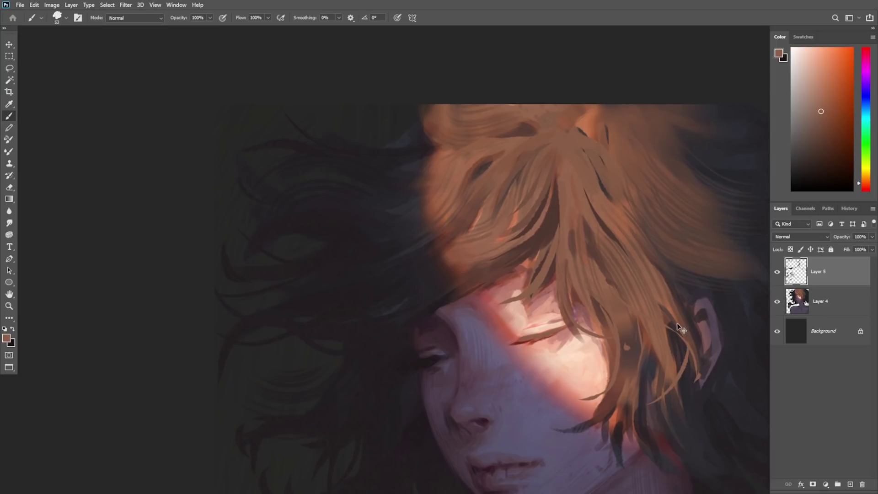
key("ctrl+z")
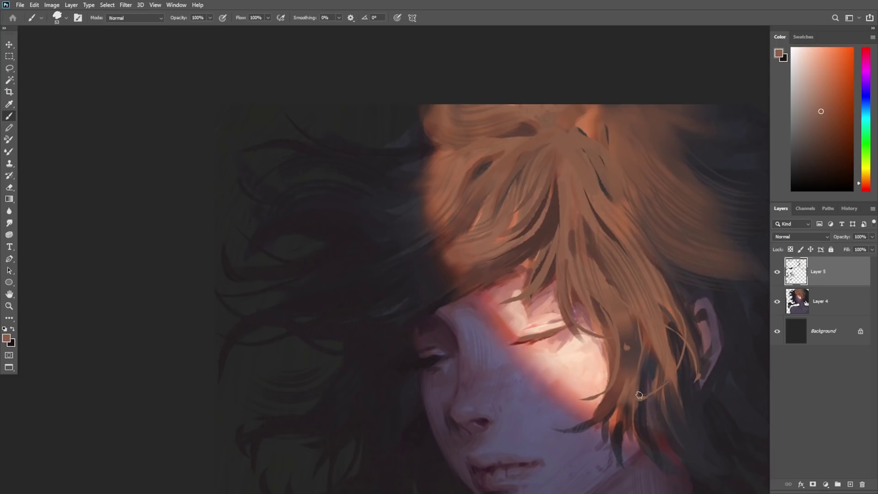
key("z")
mouse_move(646, 392)
left_mouse_down()
mouse_move(599, 413)
mouse_move(617, 407)
left_mouse_up()
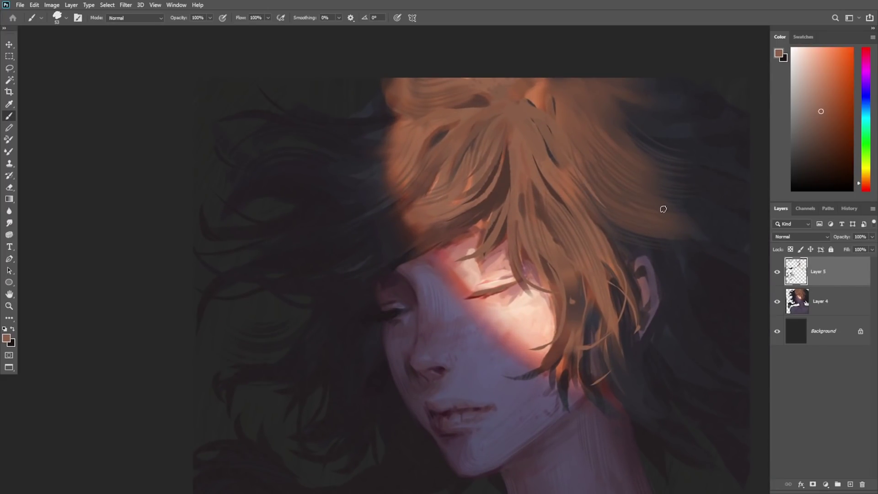
Step: Paint thin orange-brown strands flicking outward from the hair just above the ear, resampling the hair colour
left_click_drag(617, 218, 661, 250)
left_click(593, 176, "alt")
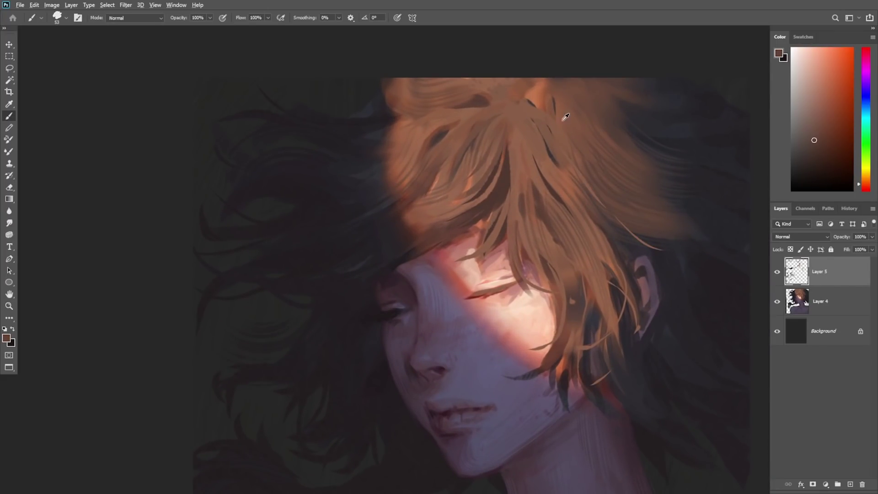
left_click(562, 121, "alt")
left_click_drag(613, 201, 694, 249)
key("ctrl+z")
mouse_move(637, 233)
left_mouse_down()
mouse_move(698, 249)
mouse_move(678, 293)
mouse_move(702, 247)
left_mouse_up()
Step: Add a floating curl, specks and short stray strands behind the ear and beside the neck, erasing the excess on the neck
left_click_drag(693, 291, 685, 323)
left_click(680, 327)
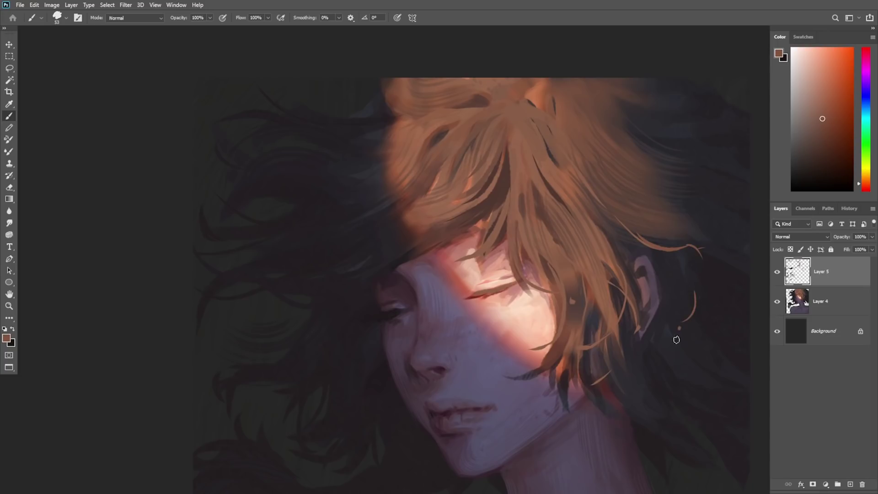
left_click_drag(644, 356, 649, 389)
mouse_move(589, 415)
left_mouse_down()
mouse_move(617, 398)
mouse_move(572, 427)
mouse_move(549, 330)
mouse_move(583, 306)
left_mouse_up()
key("z")
key("e")
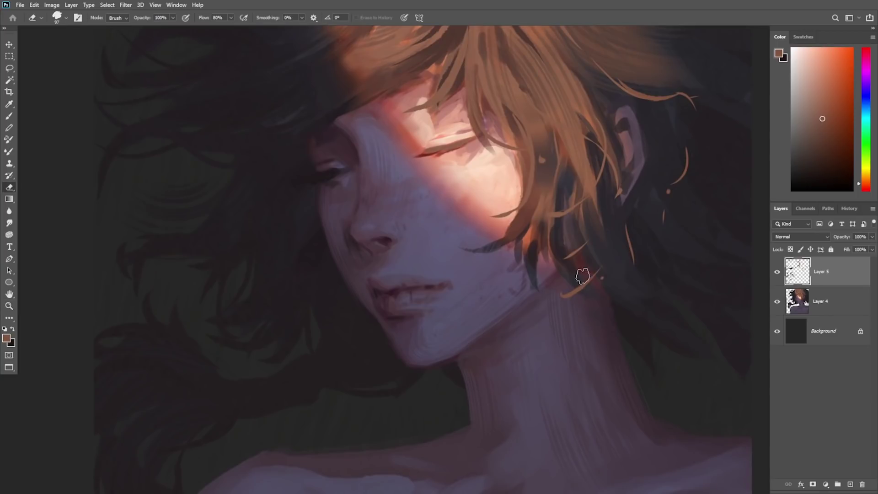
left_click_drag(582, 276, 562, 297)
Step: Sample a brighter orange from the hair and paint light strands sweeping across the fringe from the parting
key("z")
left_click_drag(558, 357, 479, 302)
key("b")
left_click(501, 80, "alt")
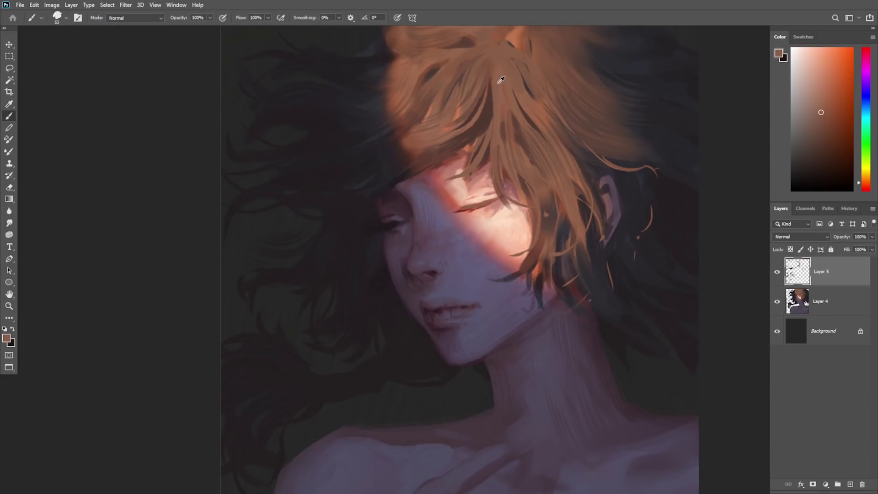
left_click(521, 33, "alt")
left_click_drag(444, 134, 515, 103)
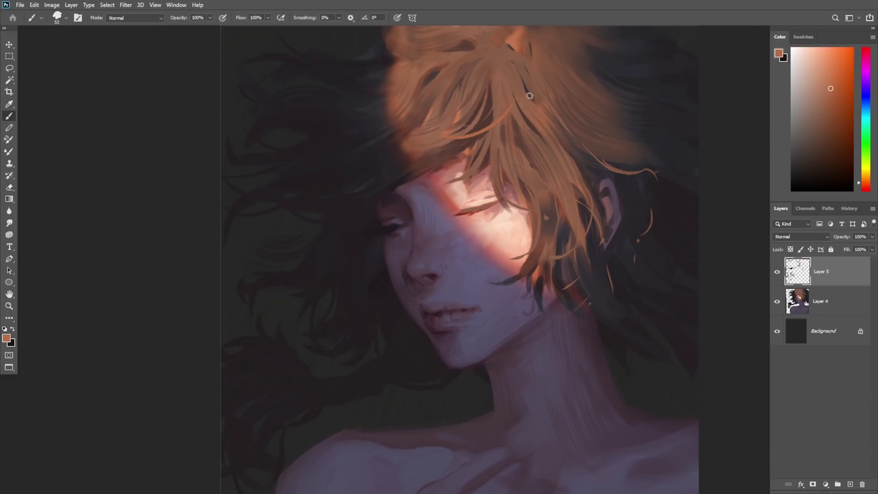
left_click(505, 83, "alt")
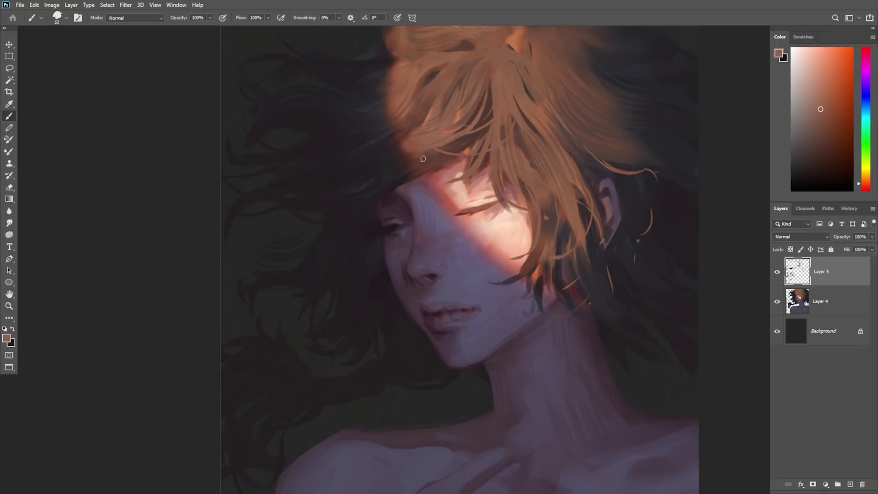
Step: Repaint the curved cheek lock in sampled reddish brown and extend an orange lock's tip beside the neck
key("z")
left_click_drag(515, 139, 496, 161)
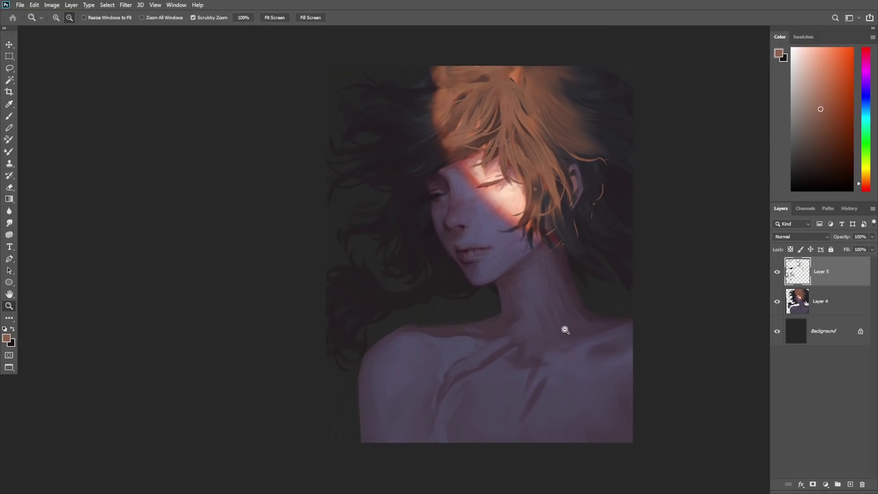
left_click(507, 221)
key("b")
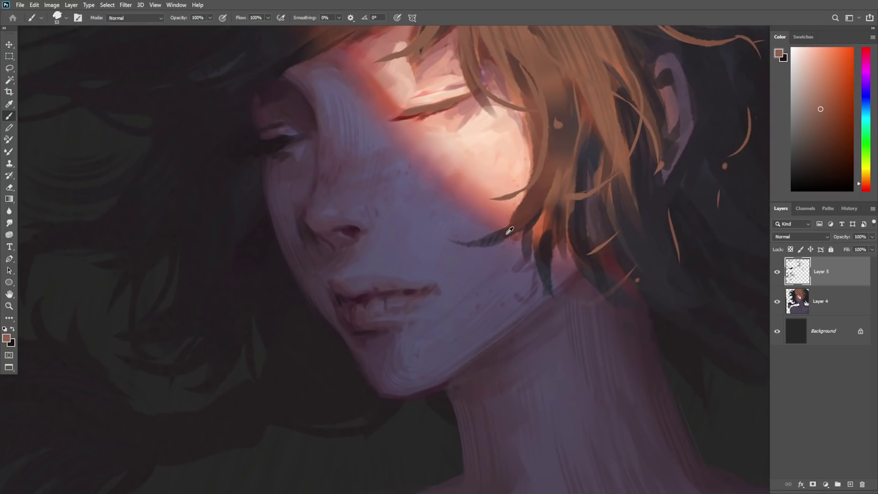
left_click(519, 205, "alt")
left_click(519, 209, "alt")
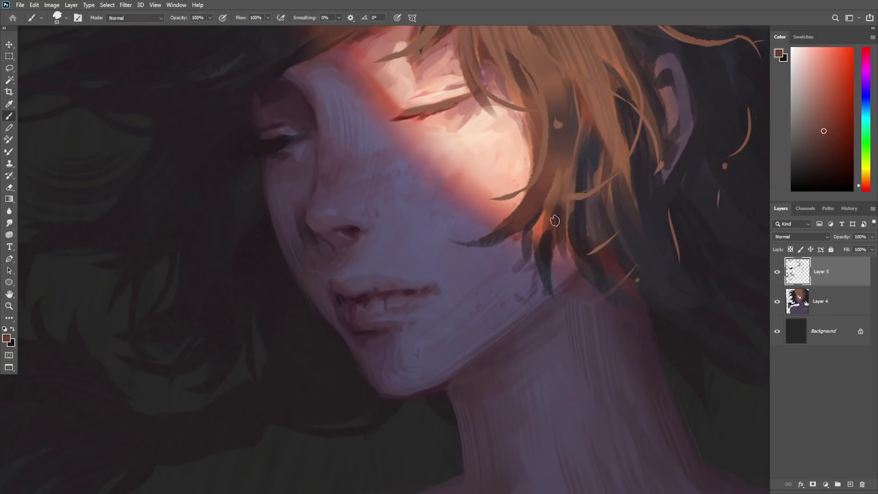
left_click(625, 173, "alt")
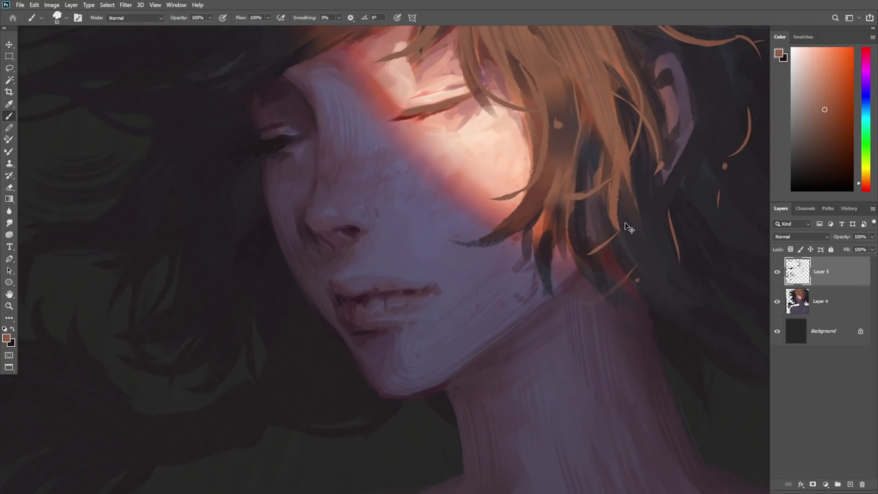
Step: Merge the painted strands layer down into Layer 4 and create a new empty layer above it
key("z")
left_click(604, 260, "alt")
left_click(591, 349, "alt")
left_click_drag(592, 349, 559, 359)
left_click_drag(583, 413, 599, 413)
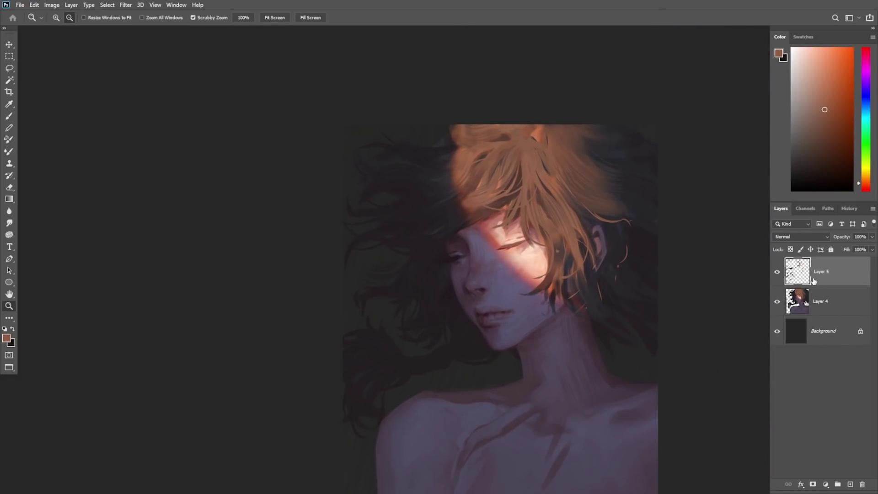
key("ctrl+e")
left_click_drag(590, 394, 535, 330)
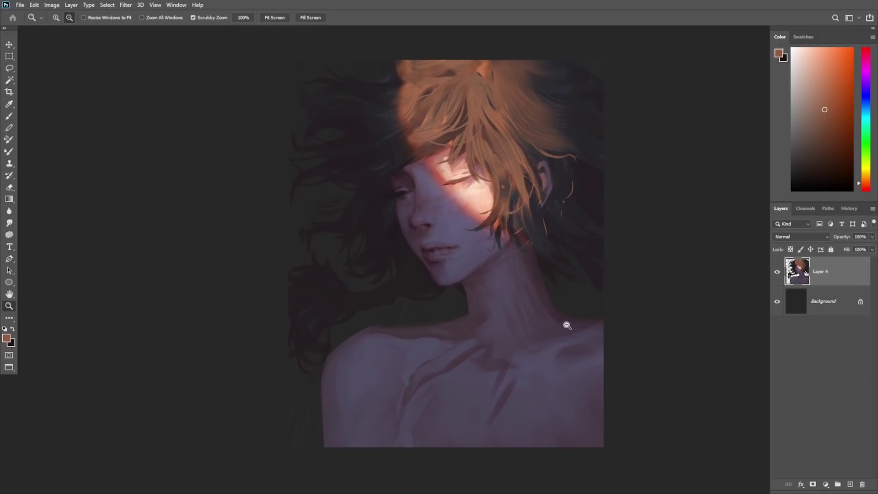
left_click(850, 484)
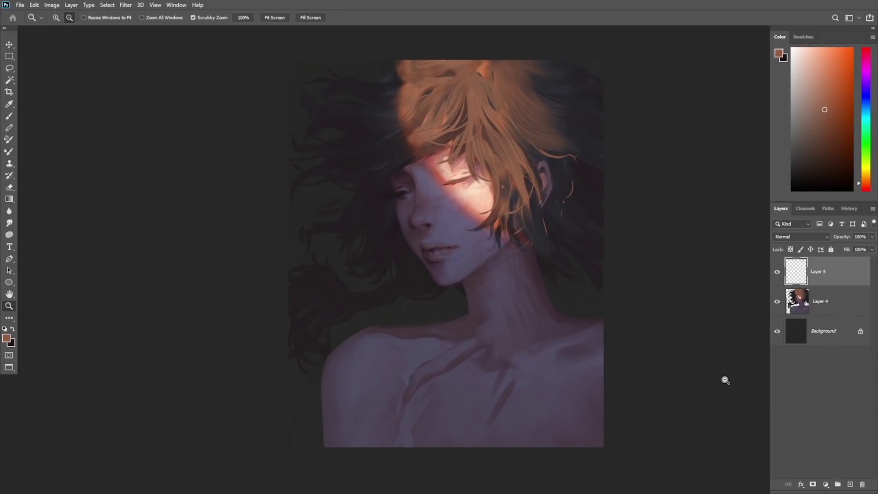
Step: Choose a rough-edged brush from the Dao_3 set, sample a skin tone and begin painting over the collarbone area
left_click_drag(486, 410, 476, 394)
left_click_drag(445, 402, 478, 402)
mouse_move(467, 373)
left_mouse_down()
mouse_move(476, 334)
mouse_move(462, 335)
left_mouse_up()
right_click(465, 300)
left_click(675, 258)
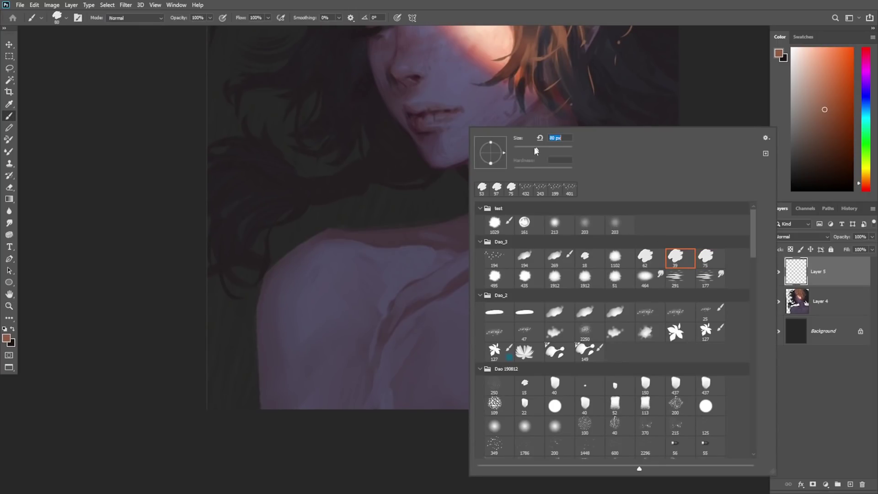
left_click(450, 285, "alt")
left_click_drag(478, 287, 452, 317)
Step: Enlarge the brush to 100 px and paint diagonal strokes in sampled purples from the collarbone down the upper chest
right_click(507, 247)
left_click_drag(577, 149, 586, 149)
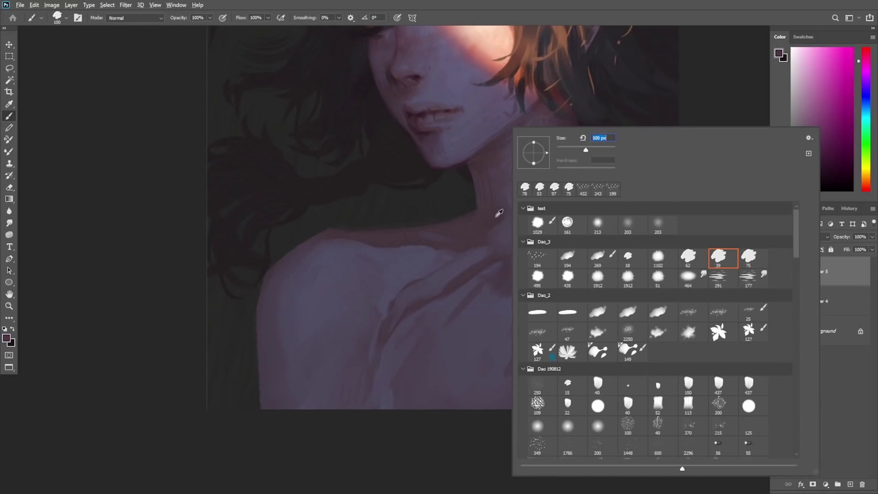
key("Return")
left_click(456, 288, "alt")
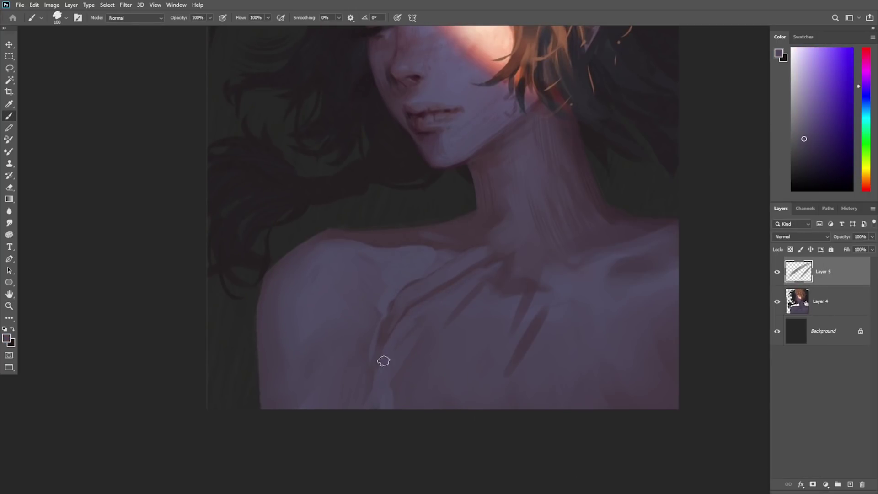
left_click_drag(384, 361, 378, 365)
left_click(499, 266, "alt")
mouse_move(494, 270)
left_mouse_down()
mouse_move(464, 281)
mouse_move(416, 354)
left_mouse_up()
Step: Sample a darker mauve and paint parallel diagonal shadow bands down the centre of the chest
left_click(487, 284, "alt")
mouse_move(501, 298)
left_mouse_down()
mouse_move(470, 380)
mouse_move(451, 386)
left_mouse_up()
left_click_drag(516, 324, 469, 398)
left_click_drag(523, 341, 482, 399)
left_click_drag(541, 332, 526, 359)
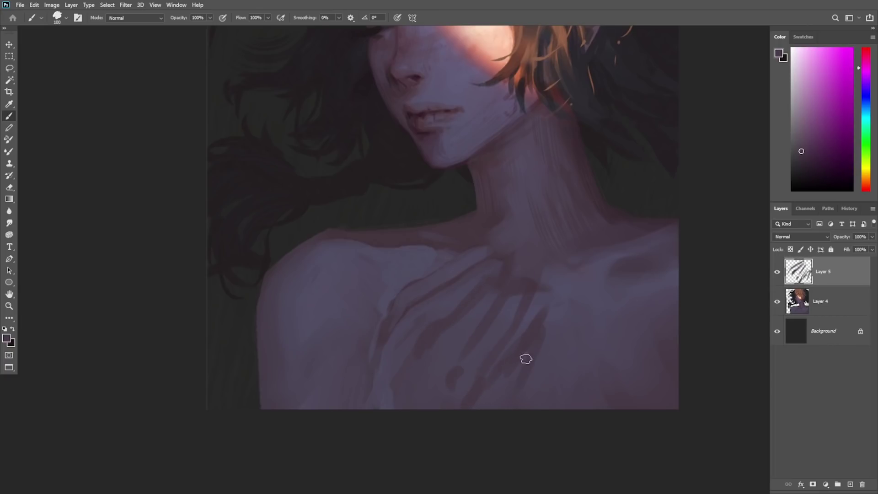
Step: Rework the outermost diagonal shadow band beside the breastbone with sampled light and dark skin tones
left_click(549, 313, "alt")
mouse_move(548, 313)
left_mouse_down()
mouse_move(517, 365)
mouse_move(524, 351)
mouse_move(489, 388)
left_mouse_up()
left_click(526, 354, "alt")
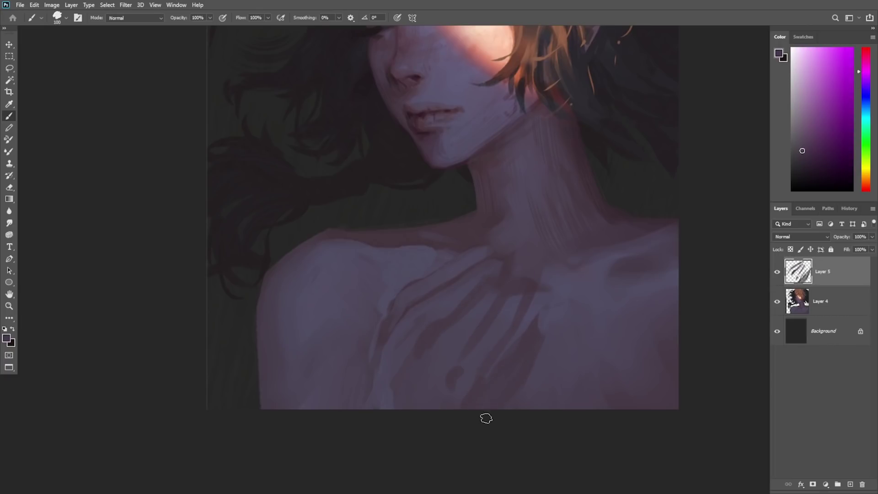
left_click(544, 331, "alt")
left_click(533, 337, "alt")
left_click_drag(541, 315, 524, 354)
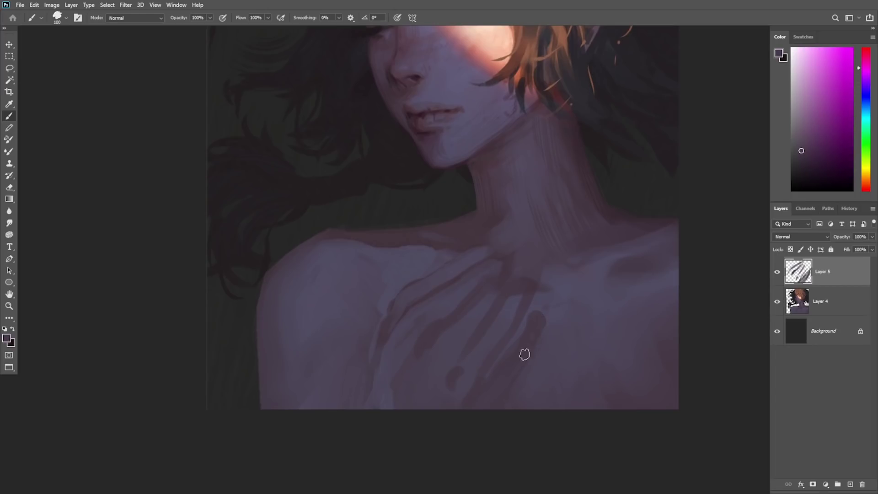
Step: Soften the skin at the pit of the neck and the collarbone's inner end with sampled purples
left_click(529, 317, "alt")
left_click(527, 292, "alt")
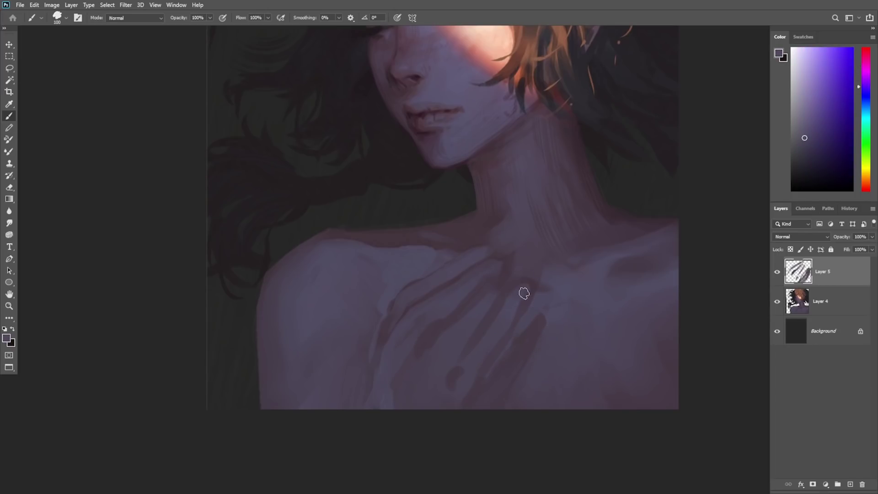
left_click(478, 294, "alt")
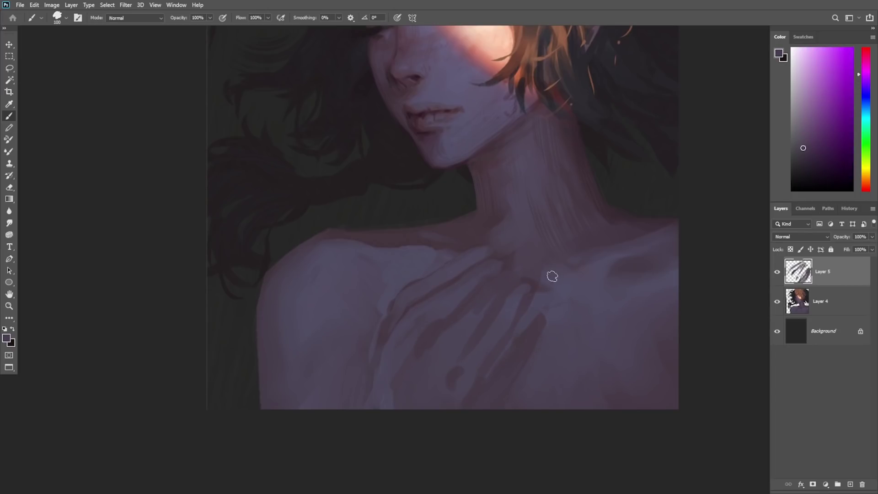
left_click(493, 250, "alt")
left_click_drag(495, 244, 472, 254)
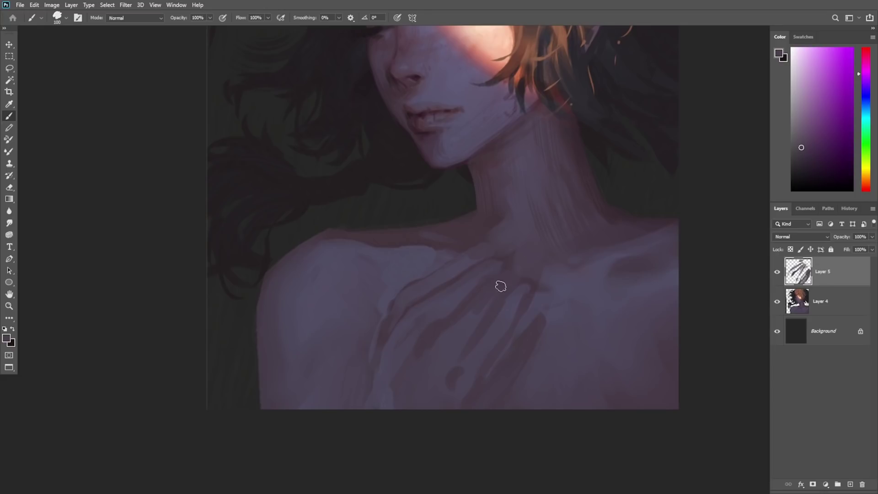
Step: Paint a dark streak below the collarbone and deepen the shadow in the hollow above it with sampled mauve tones
left_click(431, 272, "alt")
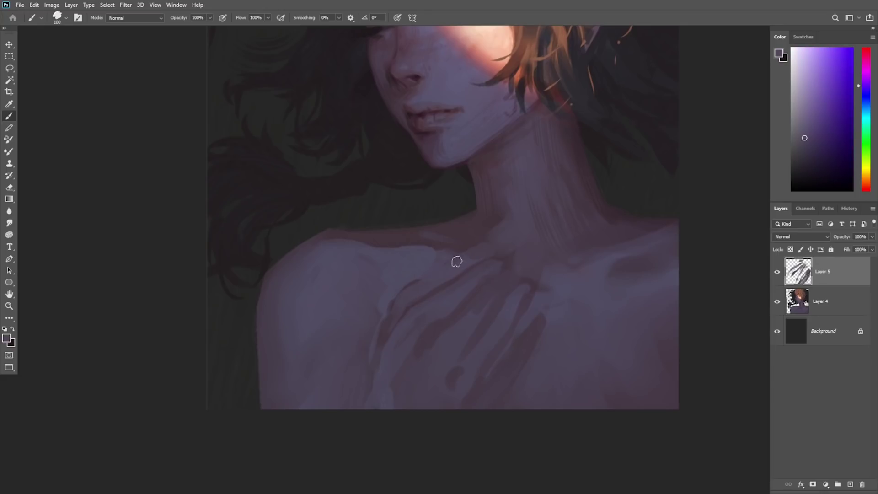
left_click(418, 300, "alt")
mouse_move(396, 307)
left_mouse_down()
mouse_move(425, 271)
mouse_move(402, 312)
left_mouse_up()
left_click(479, 240, "alt")
left_click(459, 247, "alt")
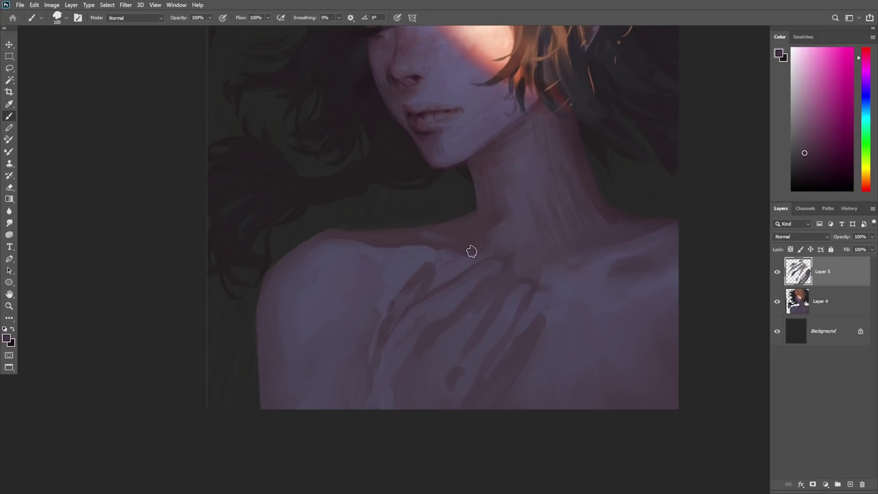
left_click(454, 245, "alt")
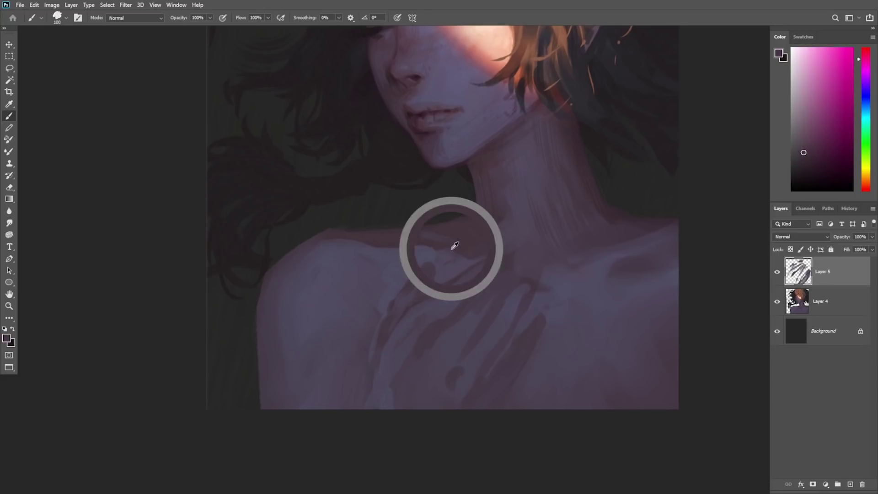
left_click(408, 239, "alt")
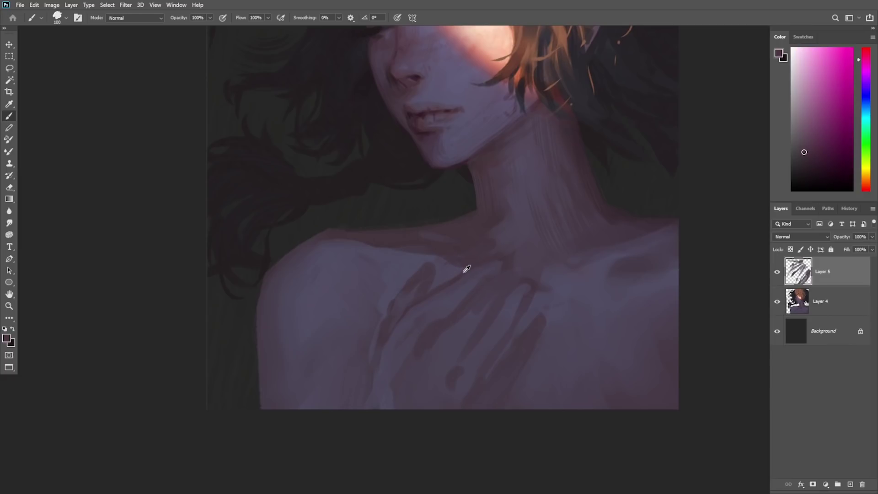
Step: Blend the shadow streaks on the middle of the chest using sampled mid-tone purples
left_click(454, 305, "alt")
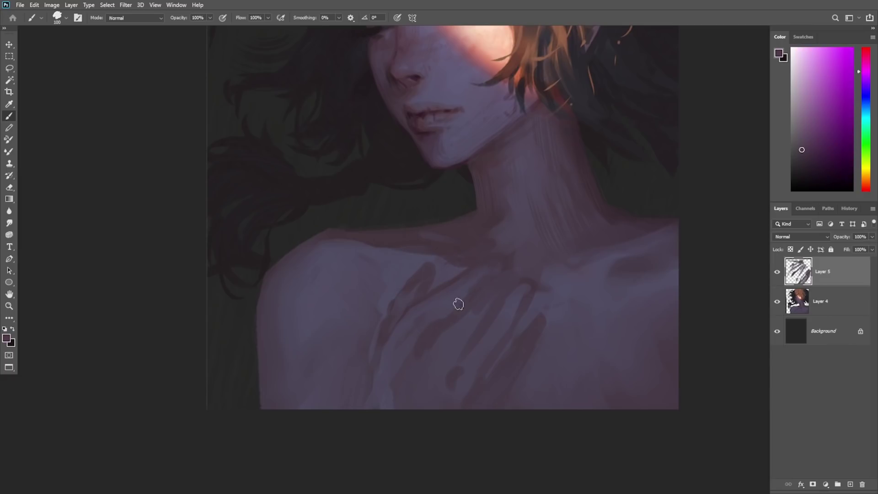
left_click(414, 338, "alt")
left_click(448, 328, "alt")
left_click(460, 375, "alt")
left_click(472, 367, "alt")
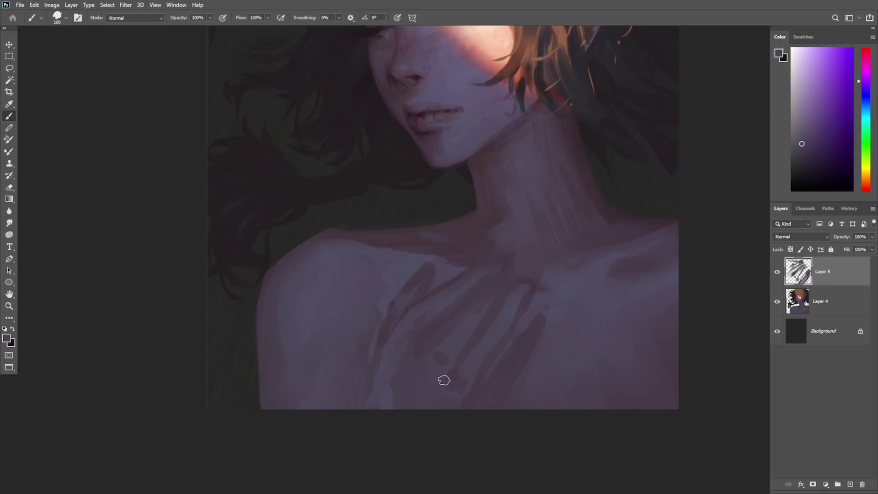
Step: Narrow and reshape the dark bands below the pit of the neck with alternating sampled light and dark tones
left_click(495, 316, "alt")
left_click(514, 311, "alt")
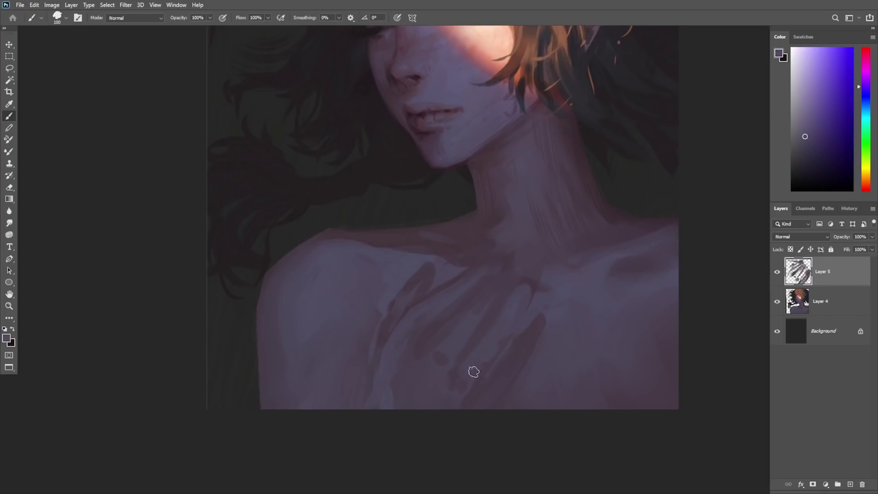
left_click(527, 307, "alt")
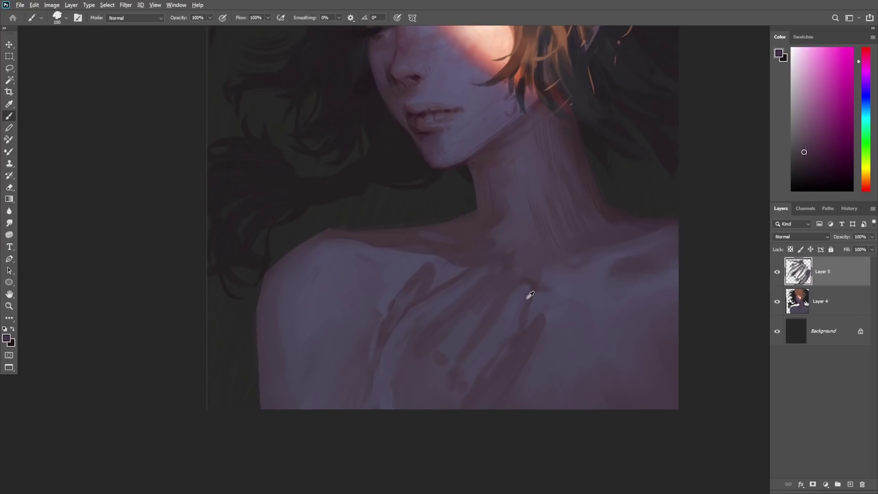
left_click(527, 299, "alt")
left_click(510, 308, "alt")
left_click(515, 339, "alt")
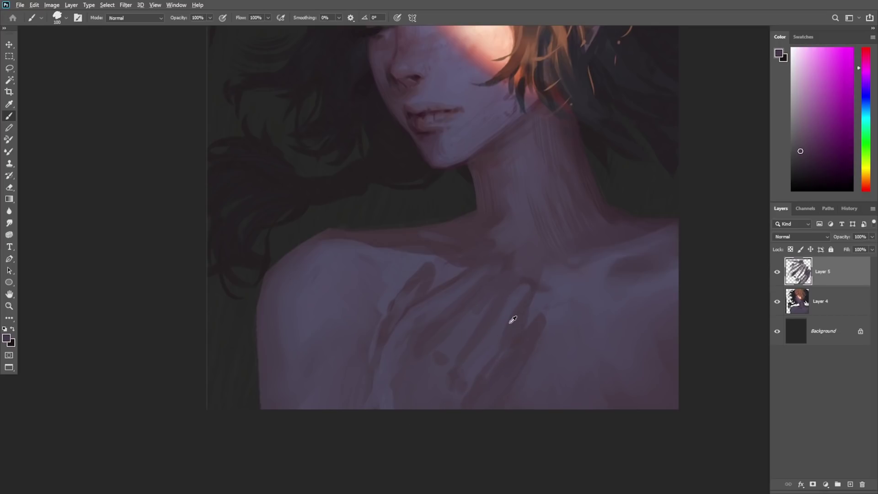
left_click(521, 294, "alt")
left_click(522, 329, "alt")
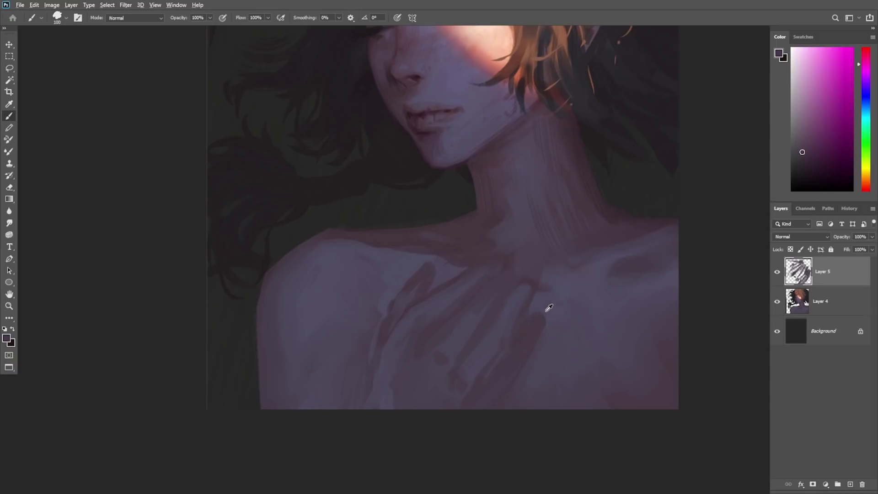
Step: Brush sampled bluish purple between the two outer shadow bands to define their edges on the chest
left_click(549, 308, "alt")
left_click(537, 315, "alt")
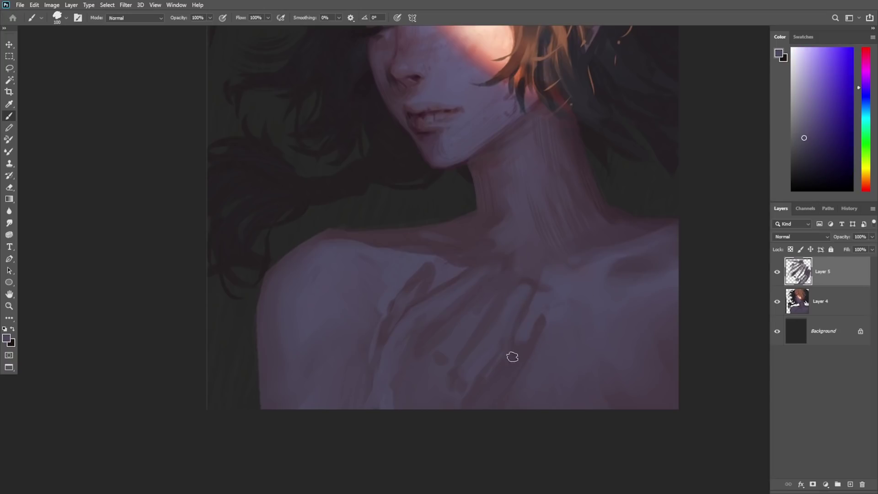
left_click_drag(533, 298, 522, 321)
left_click(542, 325, "alt")
left_click(492, 388, "alt")
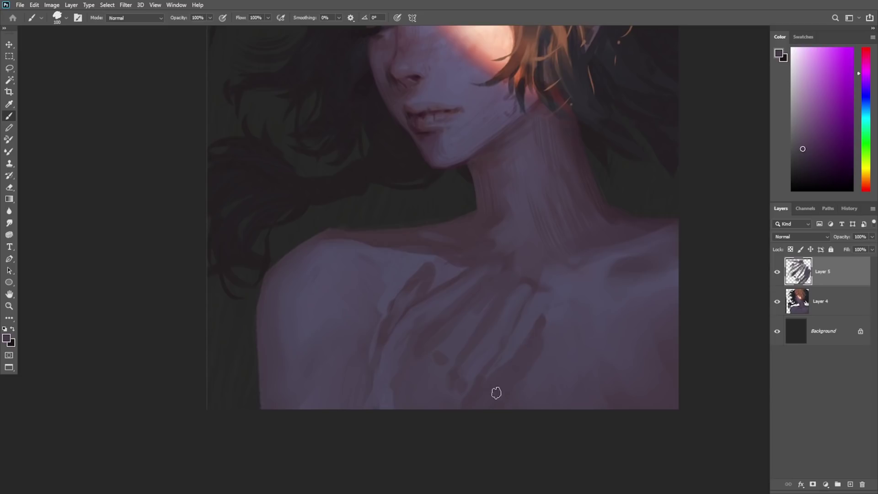
Step: Break up the wide outer shadow band with lighter strokes and blend its lower end into the chest
left_click(524, 350, "alt")
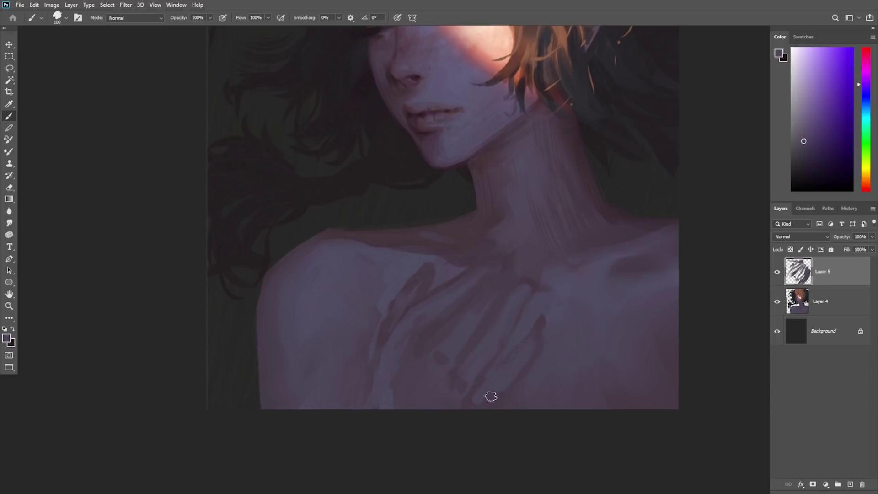
left_click(526, 322, "alt")
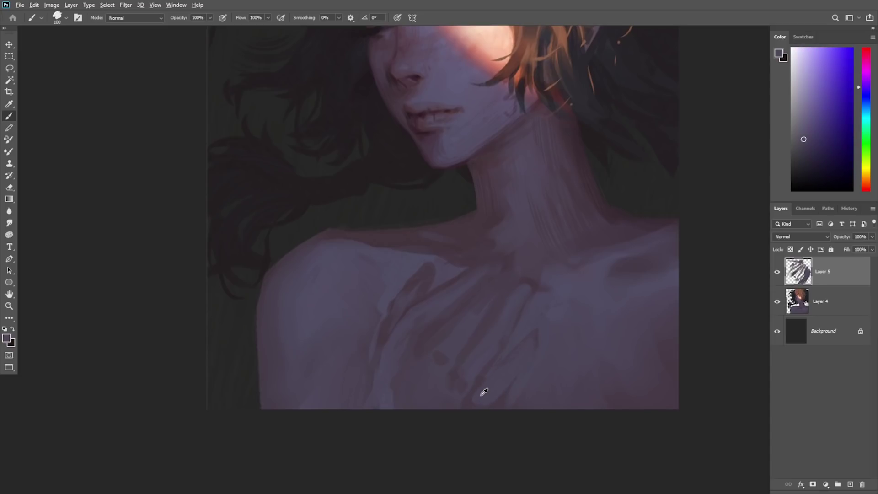
left_click(471, 399, "alt")
left_click(506, 396, "alt")
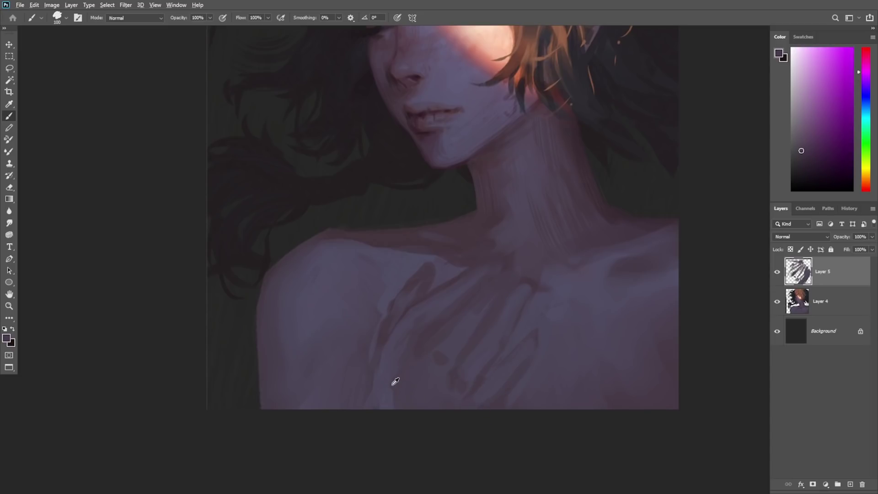
Step: Cover the light streaks near the armpit with a sampled muted purple and blend the adjoining chest shadow
left_click(392, 383, "alt")
left_click_drag(396, 376, 364, 435)
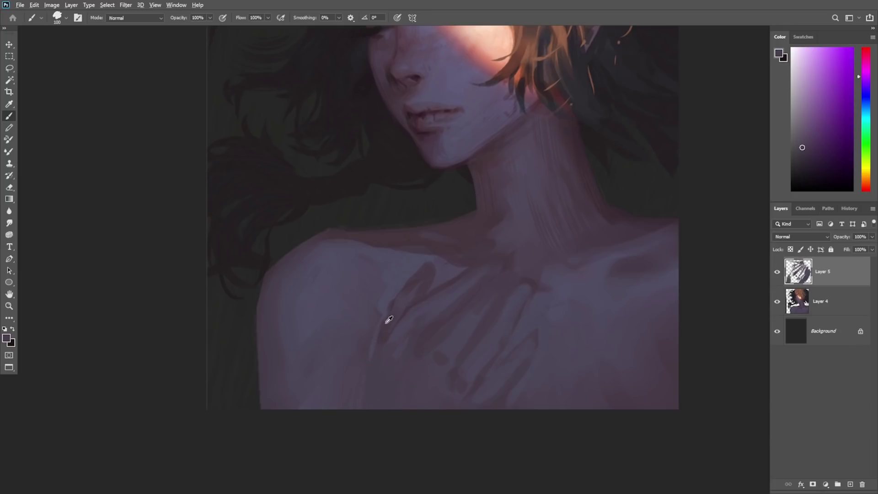
left_click(401, 303, "alt")
left_click_drag(418, 348, 409, 381)
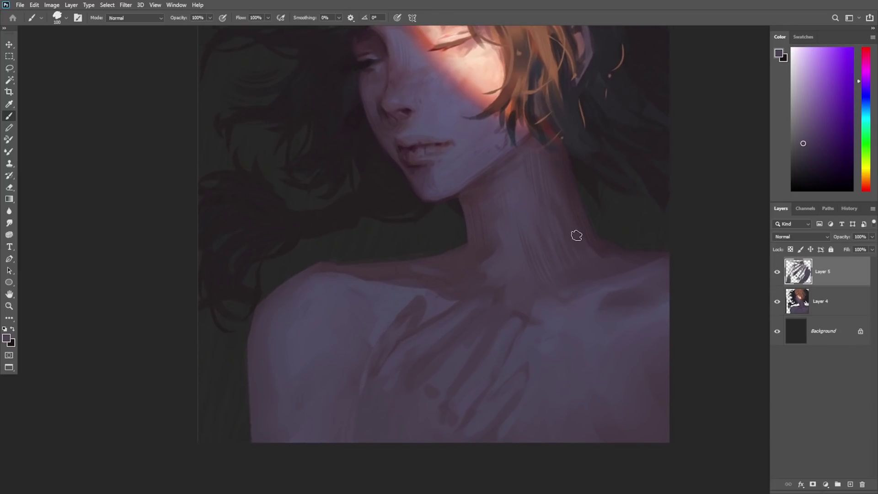
Step: Soften the diagonal bands between the pit of the neck and mid-chest with sampled intermediate purples
left_click(529, 312, "alt")
left_click(509, 335, "alt")
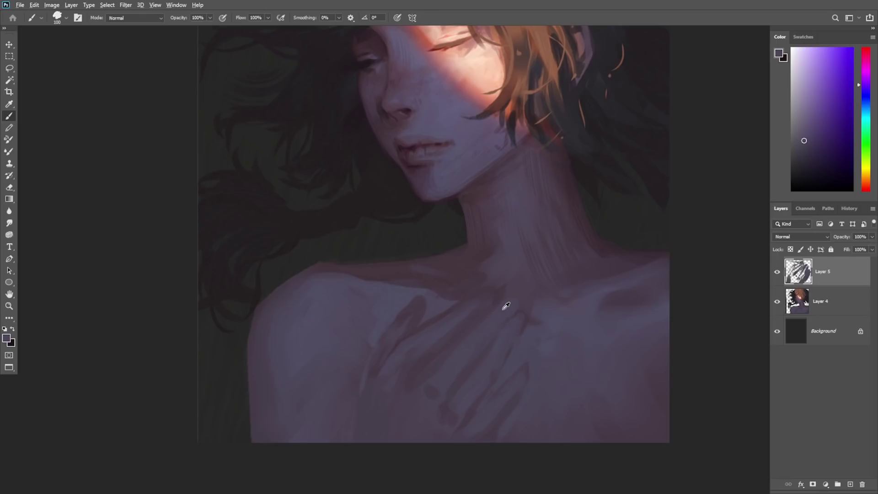
left_click(503, 308, "alt")
left_click(457, 322, "alt")
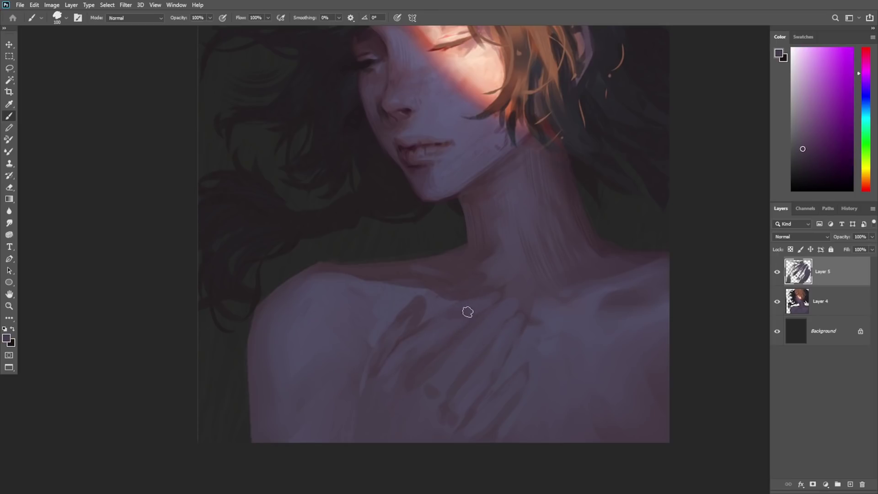
left_click(454, 313, "alt")
left_click(481, 370, "alt")
left_click(474, 388, "alt")
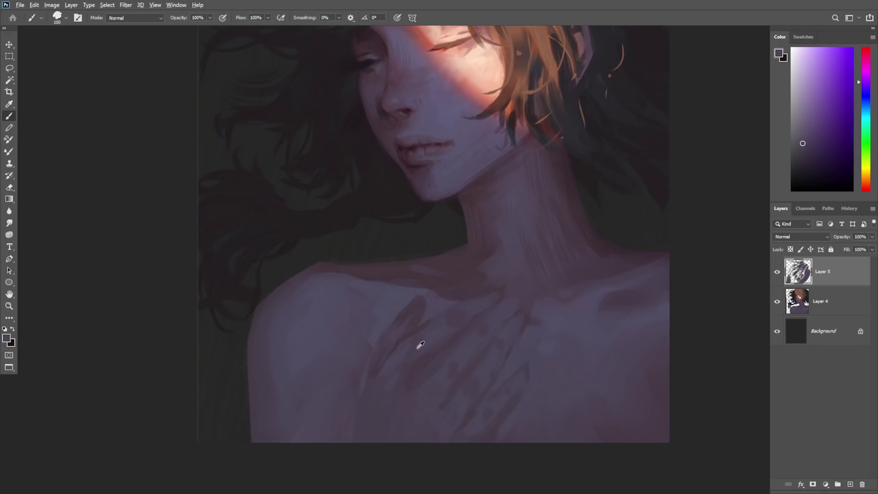
Step: Paint sampled lighter bluish tones over the top of the dark streak below the collarbone, undoing the last stroke
left_click(437, 347, "alt")
left_click(400, 349, "alt")
left_click(397, 311, "alt")
mouse_move(401, 309)
left_mouse_down()
mouse_move(430, 307)
mouse_move(416, 299)
mouse_move(417, 330)
left_mouse_up()
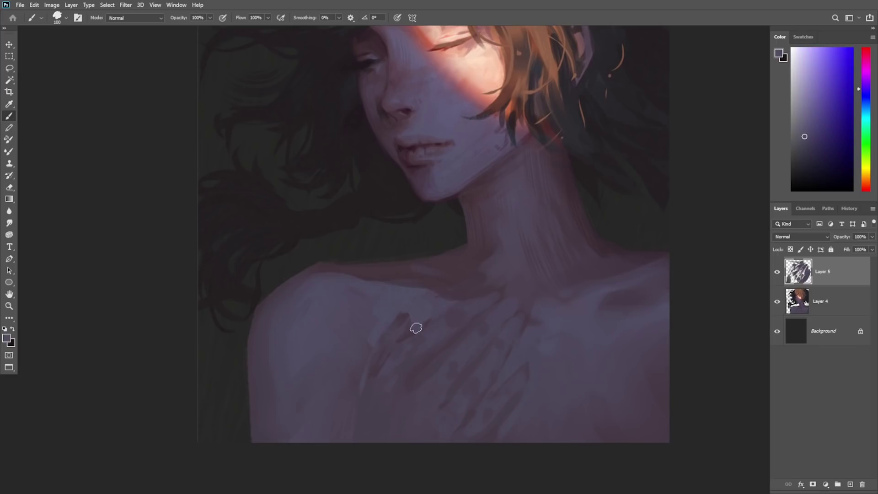
left_click(434, 324, "alt")
left_click(401, 309, "alt")
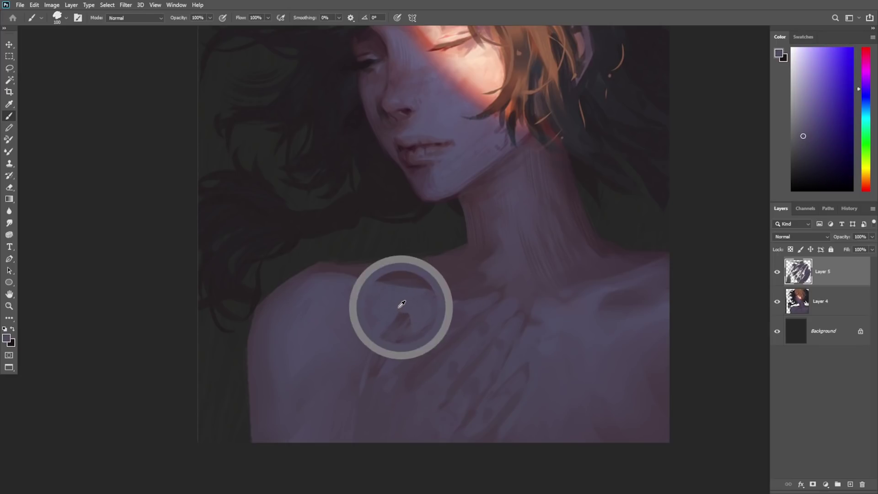
key("ctrl+z")
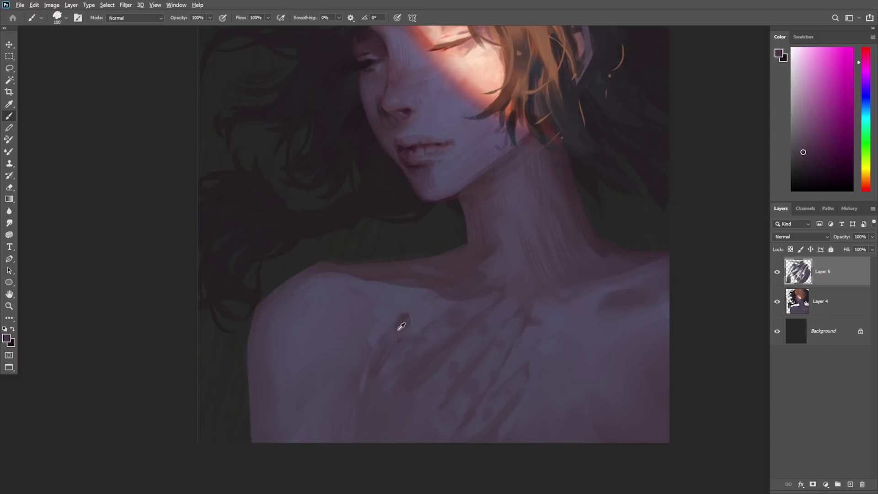
Step: Refine the dark streak leading to the armpit fold with sampled shadow and light skin tones
left_click(396, 329, "alt")
left_click(386, 325, "alt")
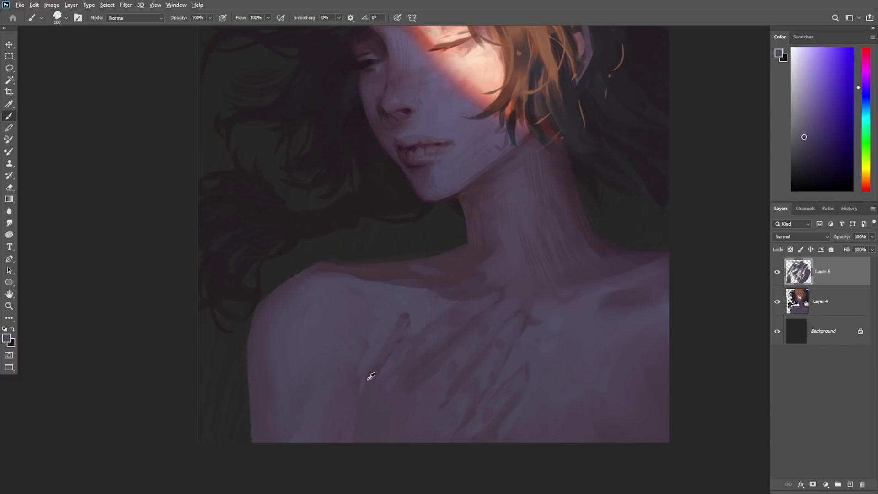
left_click(369, 378, "alt")
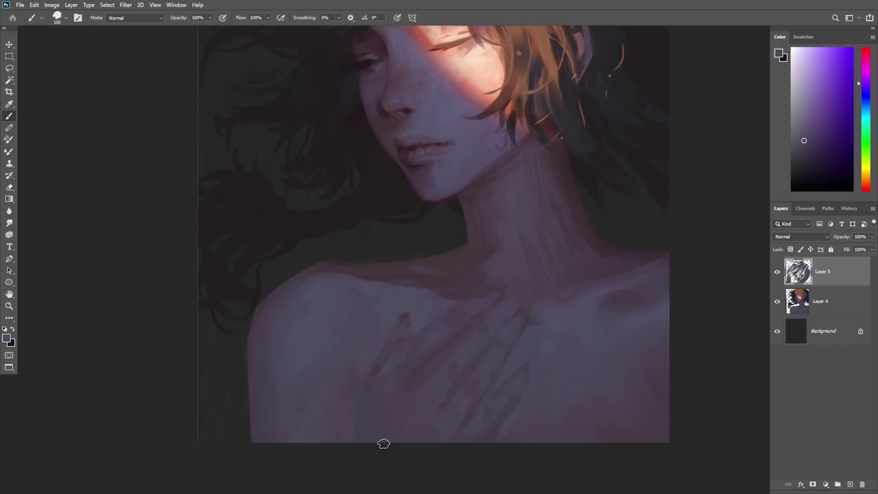
Step: Blend the lower ends of the diagonal bands at the bottom of the chest with sampled purples
left_click(491, 413, "alt")
left_click(479, 429, "alt")
left_click(502, 427, "alt")
left_click(505, 415, "alt")
left_click(523, 407, "alt")
left_click(479, 302, "alt")
Step: Reduce the brush to 69 px and refine the collarbone's inner end beside the pit of the neck with sampled tones
right_click(528, 215)
left_click_drag(606, 150, 597, 149)
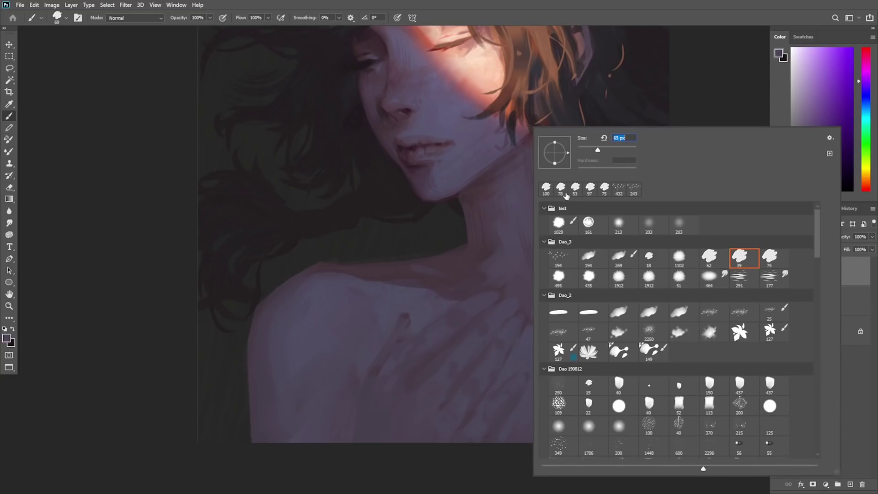
left_click(481, 298, "alt")
left_click(487, 297, "alt")
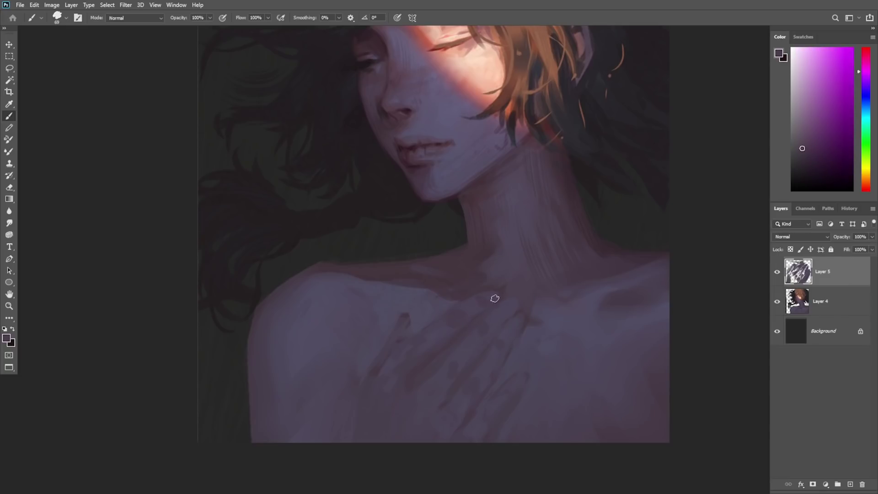
left_click(480, 298, "alt")
left_click(486, 303, "alt")
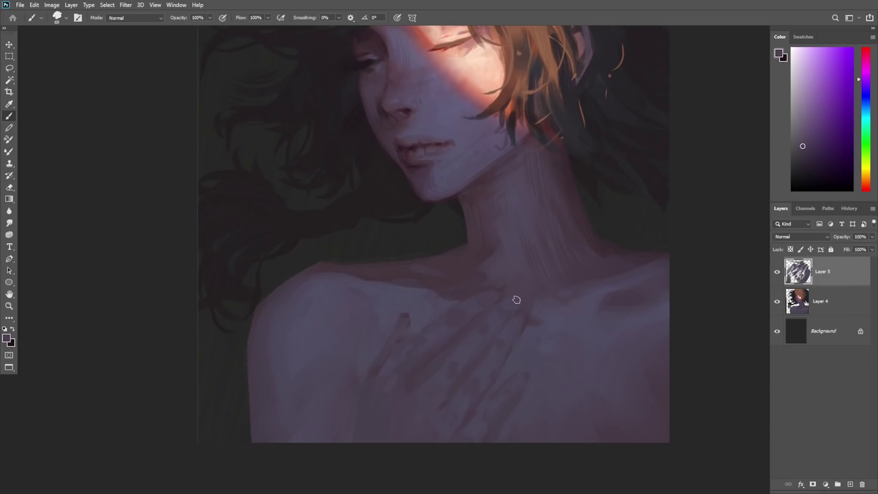
Step: Sample nearby skin tones and repaint the fingers of the hand resting on the chest, below the base of the neck
left_click(508, 304, "alt")
left_click(493, 316, "alt")
left_click(490, 322, "alt")
left_click(484, 332, "alt")
left_click_drag(506, 341, 537, 306)
left_click(508, 286, "alt")
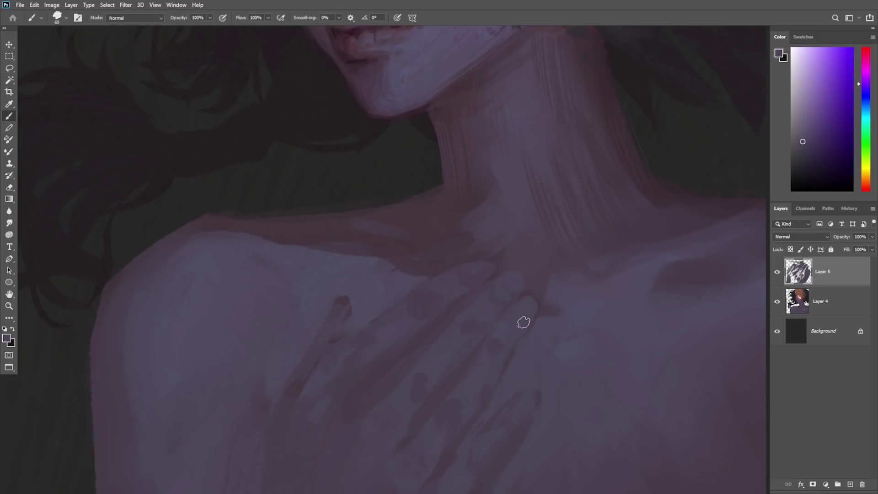
Step: Blend the middle fingertip and the shadow beside it with purple tones sampled from the surrounding skin
left_click(528, 298, "alt")
left_click(519, 321, "alt")
left_click(525, 310, "alt")
left_click(515, 315, "alt")
left_click(512, 361, "alt")
left_click(505, 328, "alt")
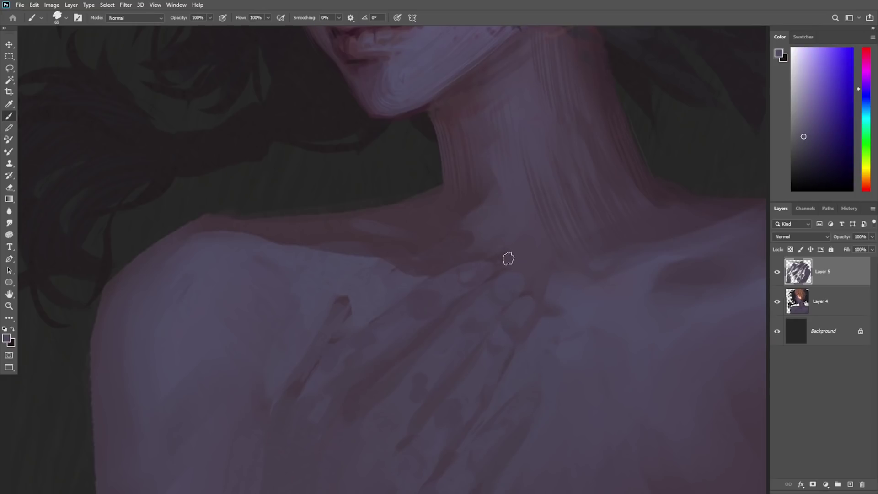
Step: Reduce the brush size to 55 px and refine the light and shadow on the upper finger joints with sampled tones
right_click(547, 236)
left_click(453, 288)
left_click(517, 337, "alt")
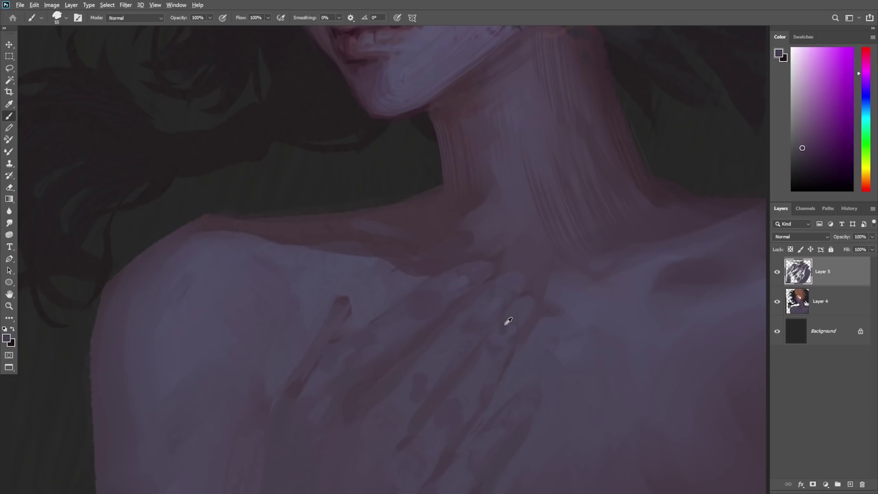
left_click(499, 327, "alt")
left_click(498, 343, "alt")
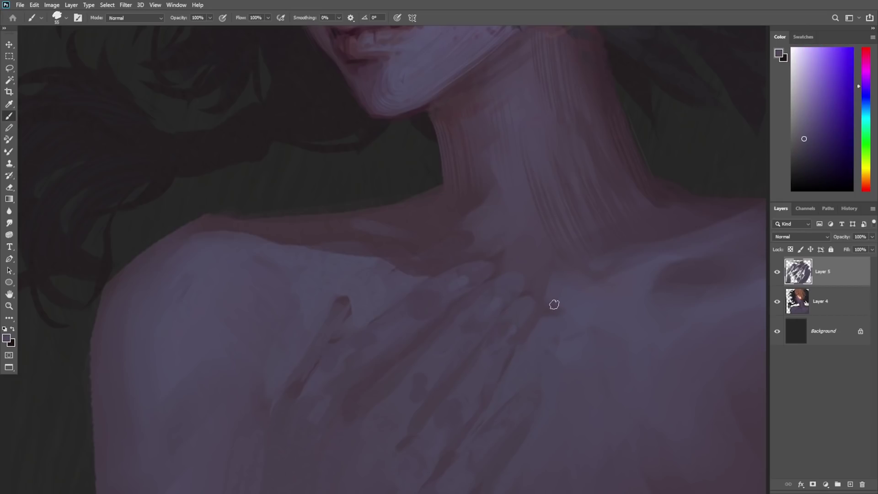
Step: Sample a dark hair tone and paint deep shadows in the gap between the middle fingers, softening the edges with sampled mid-tones
left_click(638, 202, "alt")
key("ctrl+z")
left_click_drag(455, 380, 442, 390)
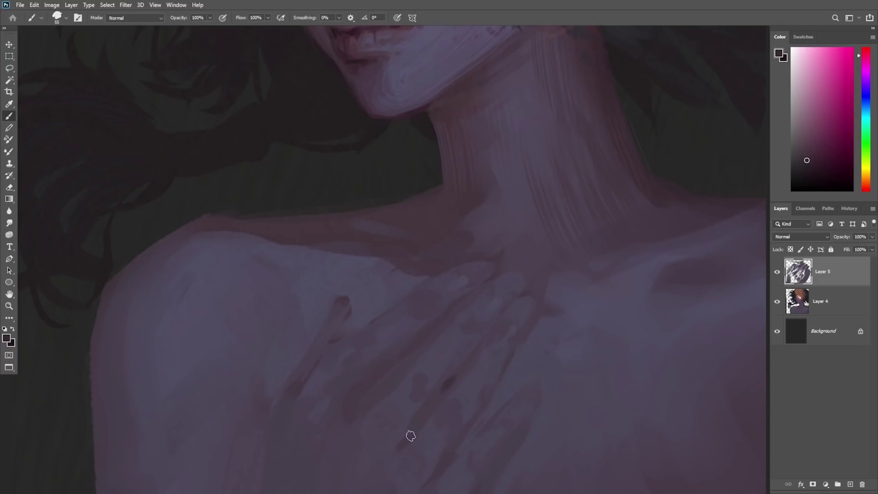
mouse_move(411, 431)
left_mouse_down()
mouse_move(388, 468)
mouse_move(417, 420)
mouse_move(393, 450)
mouse_move(407, 428)
left_mouse_up()
left_click(420, 419, "alt")
left_click(409, 440, "alt")
left_click(418, 421, "alt")
left_click(414, 437, "alt")
left_click(399, 448, "alt")
left_click(408, 429, "alt")
Step: Paint a short dark shadow in the lowest finger gap and trim its edges with sampled skin tones
left_click_drag(452, 450, 431, 485)
key("ctrl+z")
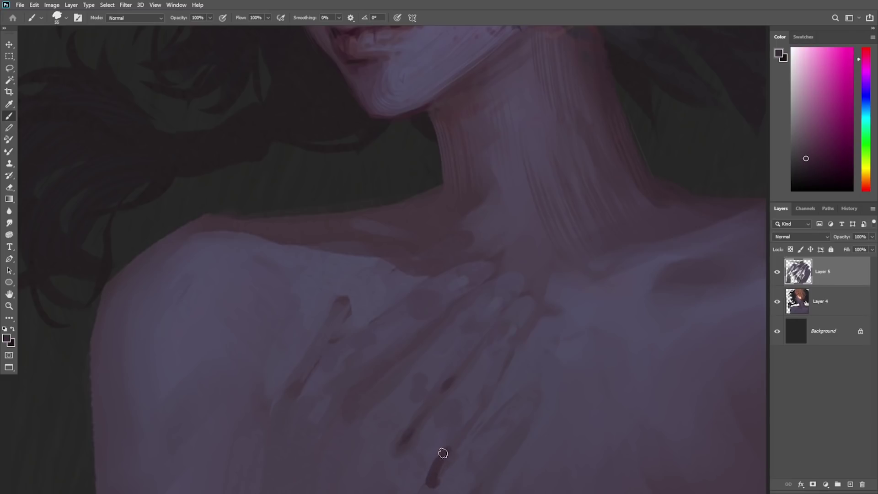
left_click(454, 436, "alt")
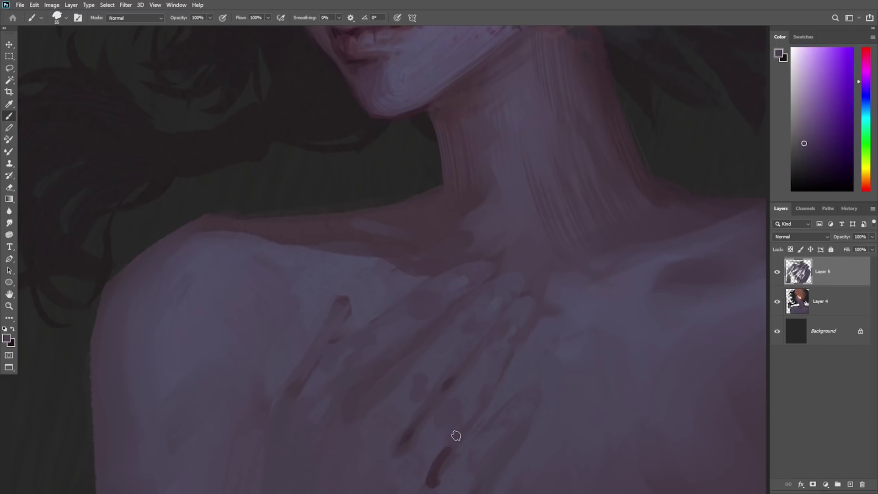
left_click_drag(450, 449, 428, 481)
left_click(438, 475, "alt")
left_click(418, 466, "alt")
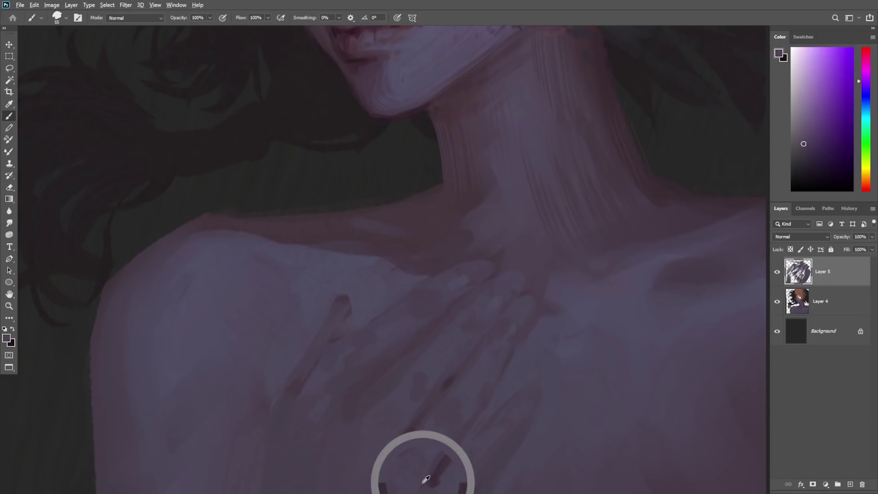
left_click_drag(446, 462, 468, 384)
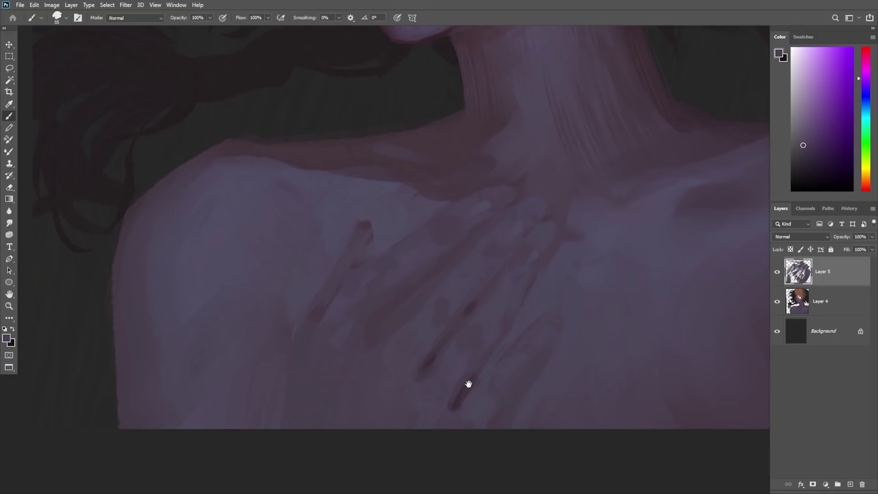
Step: Darken the gap below the index finger with a sampled dark purple, tapering it towards the fingertip
left_click(432, 345, "alt")
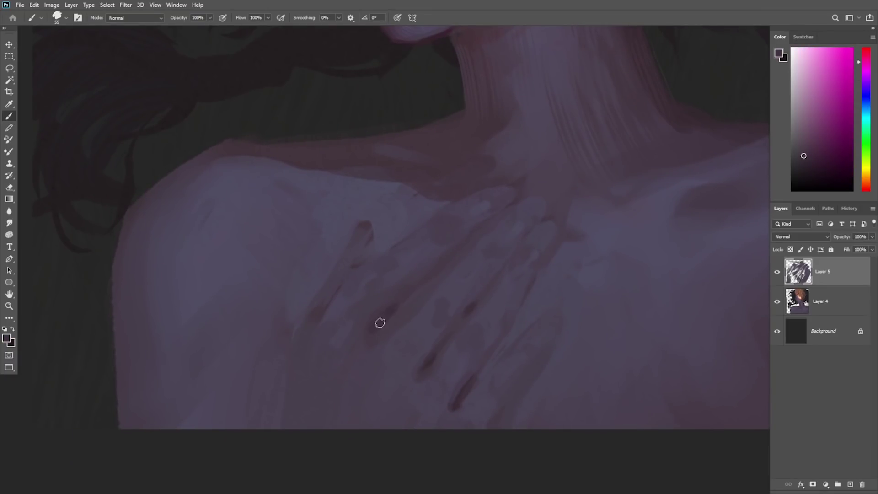
left_click(383, 305, "alt")
left_click_drag(473, 246, 406, 282)
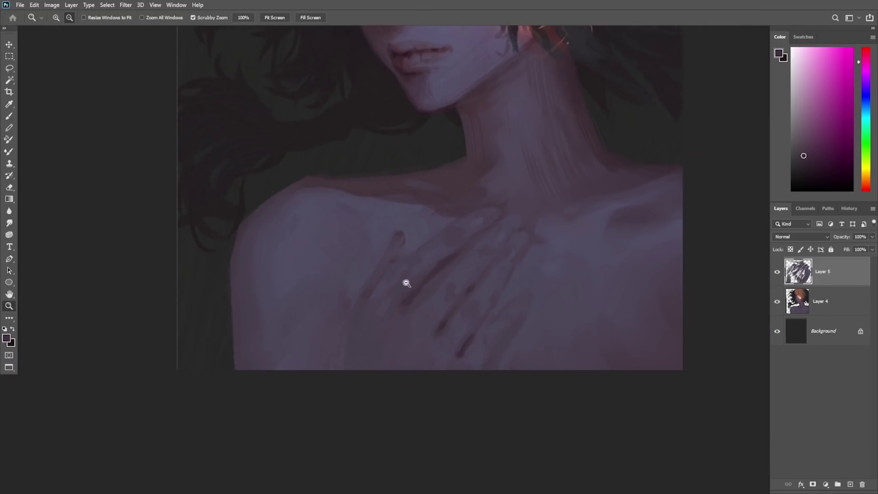
left_click_drag(446, 250, 476, 247)
Step: Soften the skin between thumb and index finger and rework the index fingertip with sampled purple tones
left_click(396, 265, "alt")
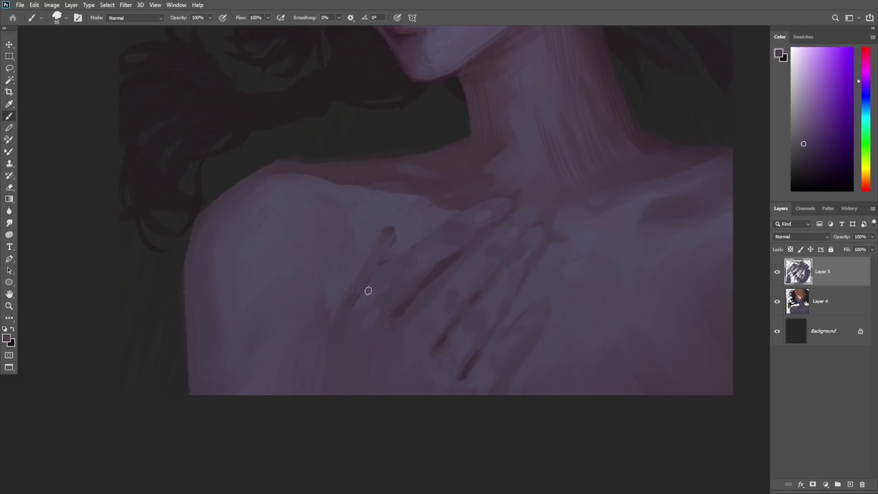
left_click(407, 246, "alt")
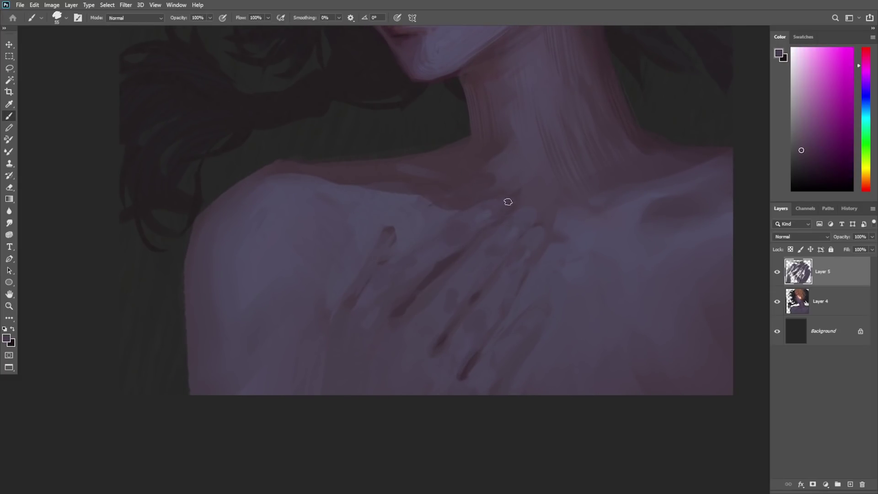
left_click(491, 211, "alt")
left_click(505, 198, "alt")
key("z")
left_click(460, 262, "alt")
mouse_move(435, 330)
left_mouse_down()
mouse_move(429, 399)
mouse_move(519, 402)
left_mouse_up()
key("b")
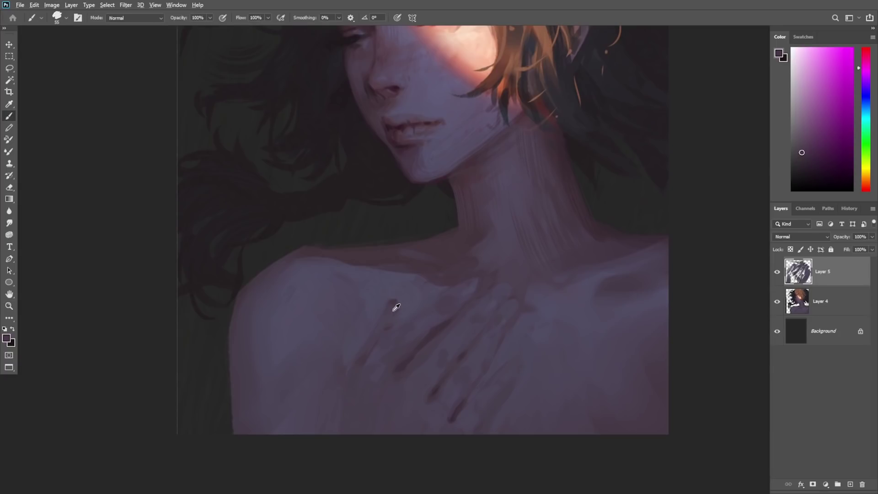
Step: Redefine the thumb's dark contour and blend the shadow at its base into the chest
left_click(397, 300, "alt")
left_click_drag(392, 305, 355, 355)
left_click(345, 393, "alt")
left_click_drag(337, 384, 338, 403)
left_click_drag(509, 407, 491, 435)
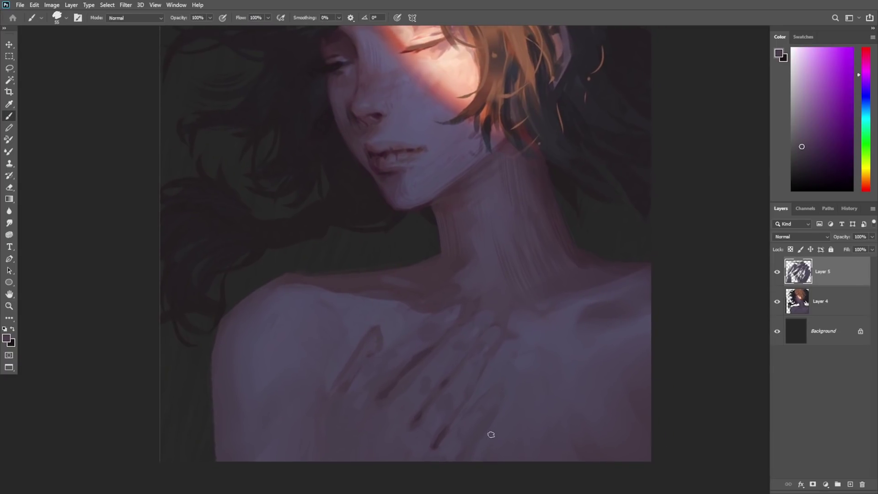
Step: Shape the little finger with sampled skin tones and add a dark shadow along its outer edge
left_click(442, 444, "alt")
left_click(493, 390, "alt")
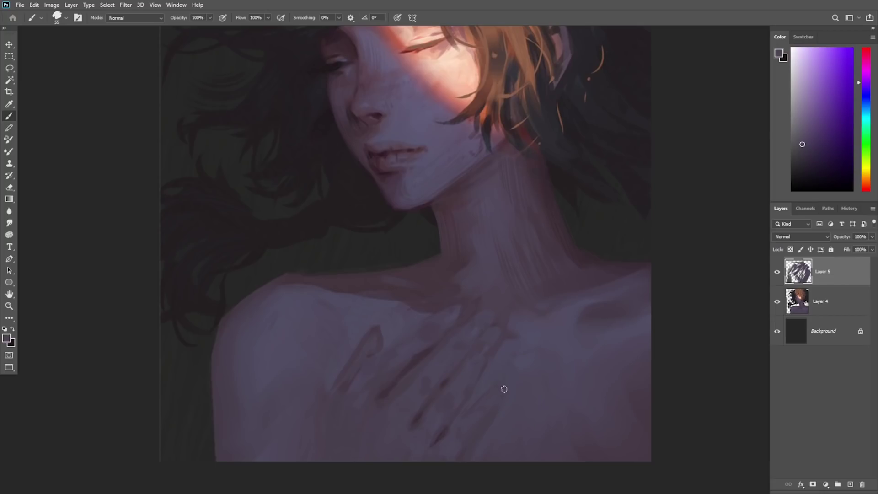
left_click(446, 430, "alt")
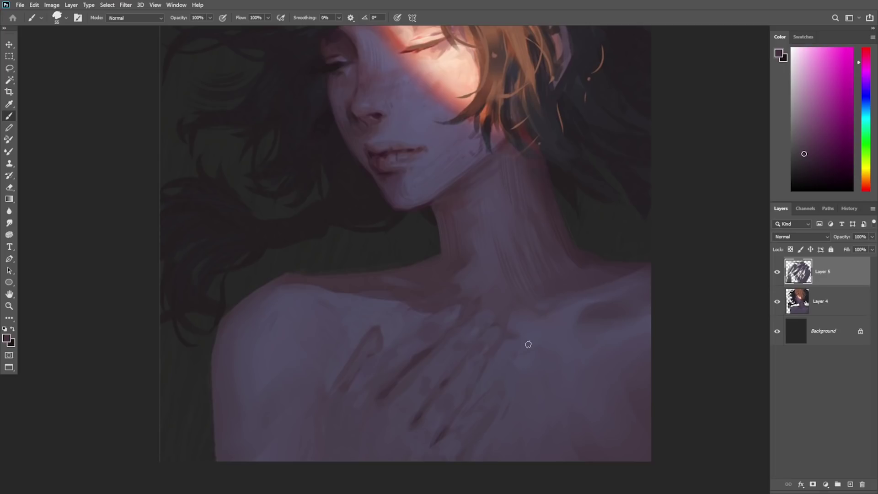
left_click(510, 380, "alt")
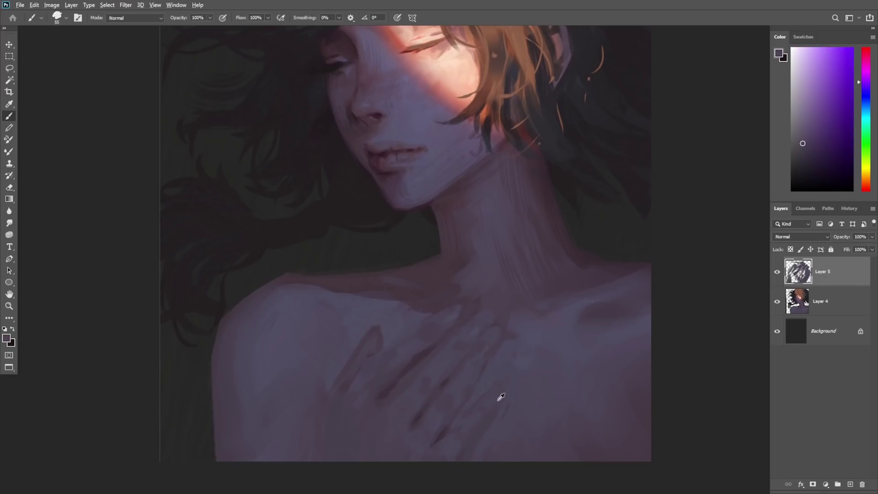
left_click(441, 428, "alt")
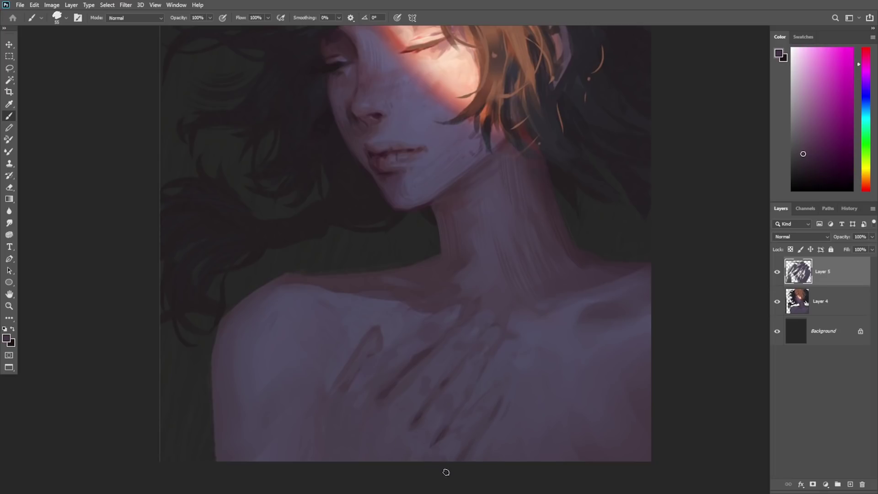
Step: Review the whole portrait and merge Layer 5 down into Layer 4
key("z")
left_click_drag(491, 420, 503, 407)
left_click_drag(518, 397, 517, 472)
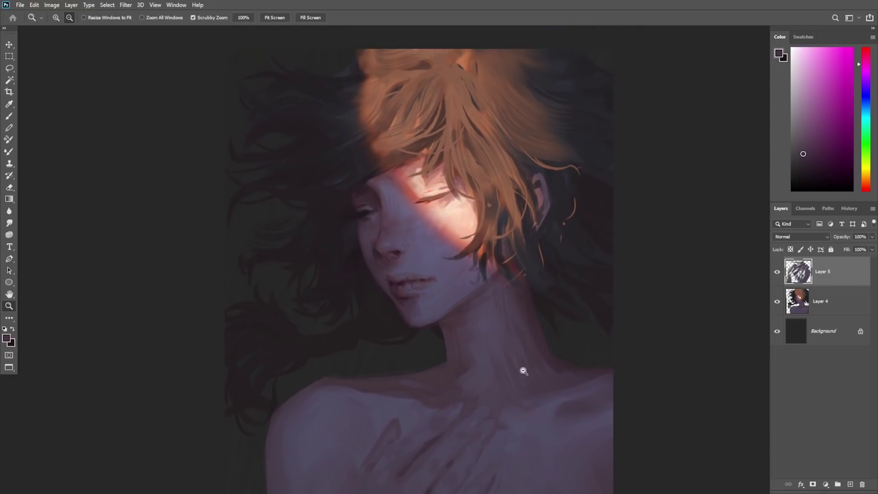
key("ctrl+e")
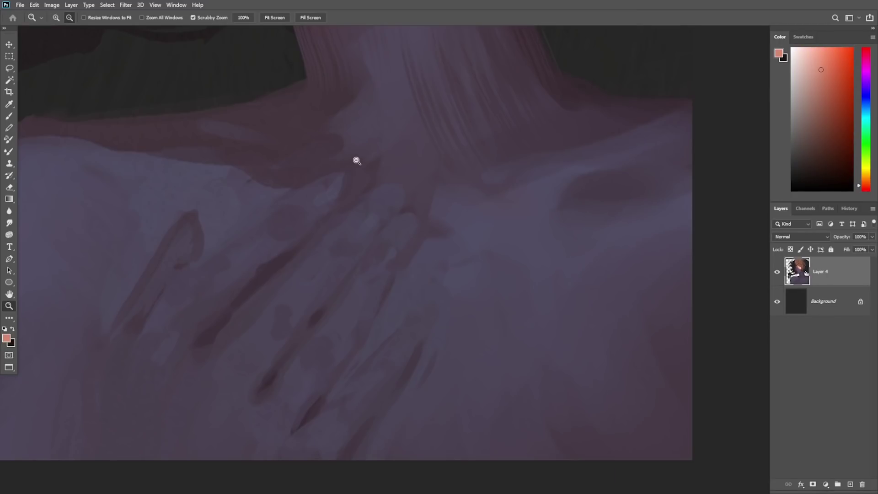
Step: Choose the 39 brush from the Dao_3 set and paint sampled shadow tones where the neck meets the far shoulder
left_click(357, 160, "alt")
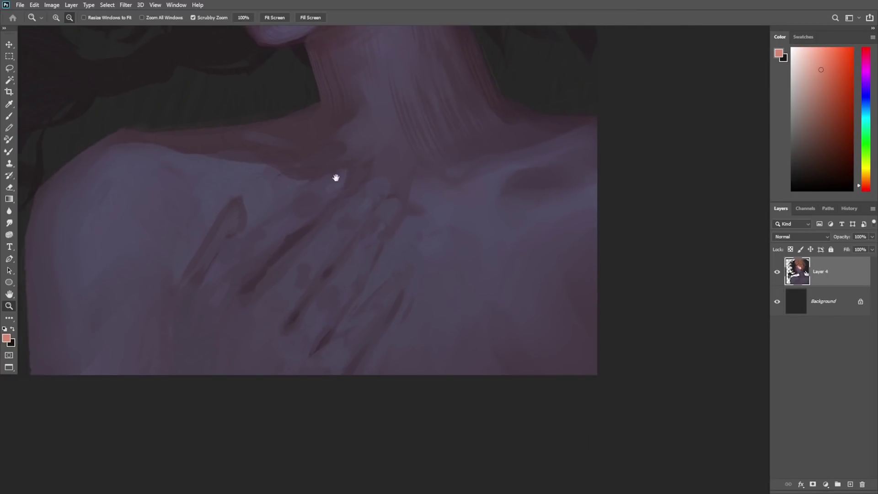
left_click_drag(335, 178, 333, 288)
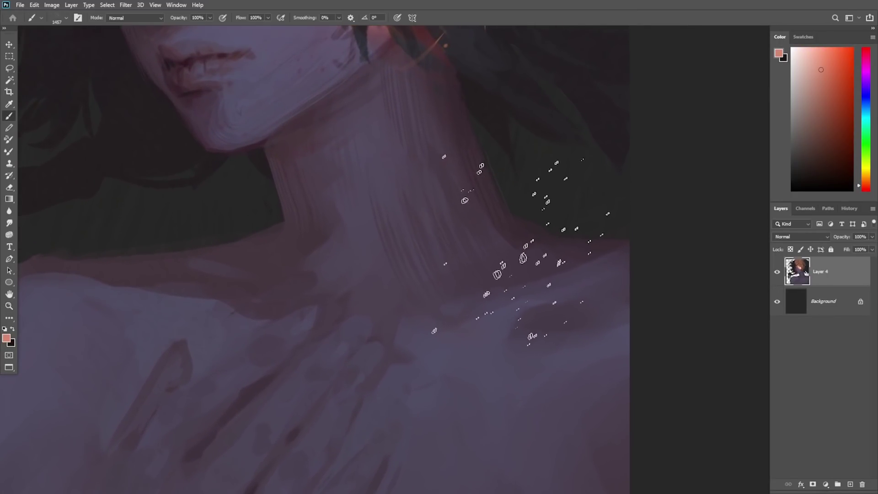
right_click(437, 332)
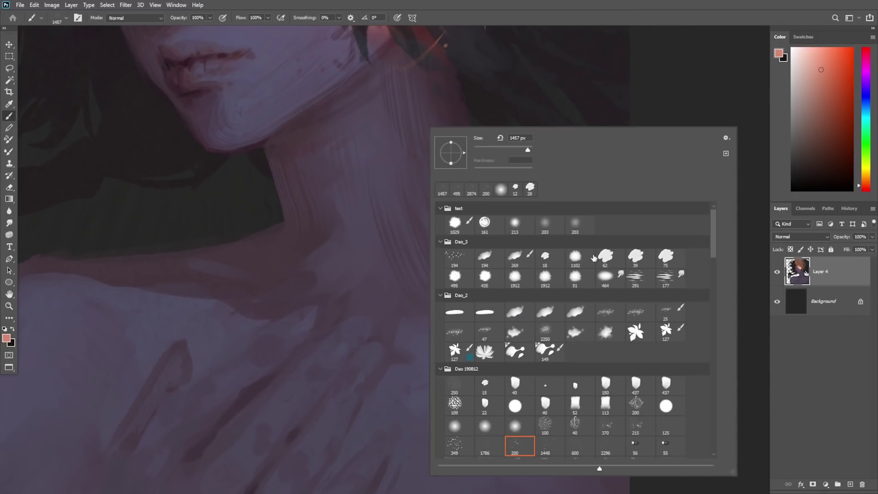
left_click(640, 257)
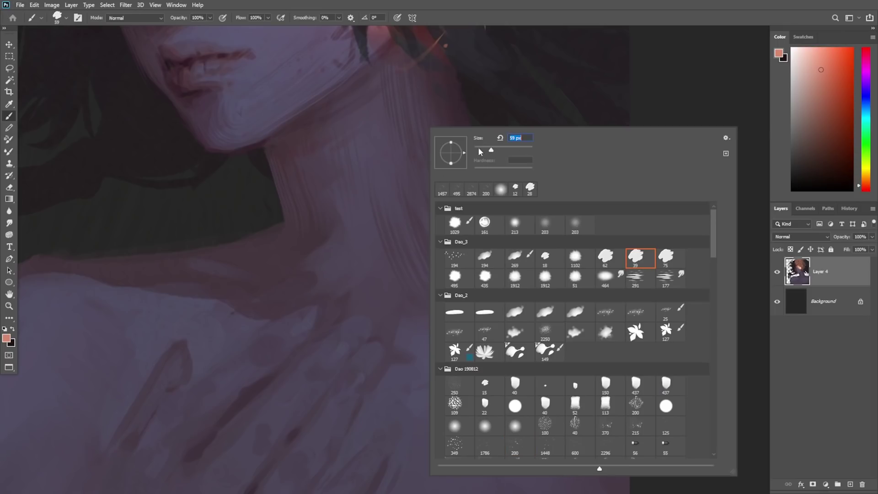
left_click(378, 188, "alt")
left_click(512, 250, "alt")
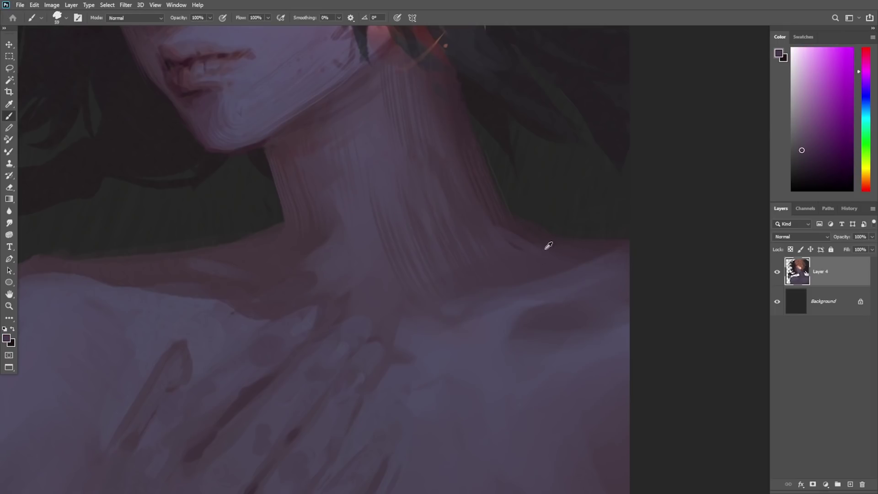
left_click(511, 232, "alt")
Step: Create one empty layer above Layer 4 and another directly above the Background layer
key("z")
left_click(531, 337, "alt")
left_click(517, 338, "alt")
left_click(361, 330, "alt")
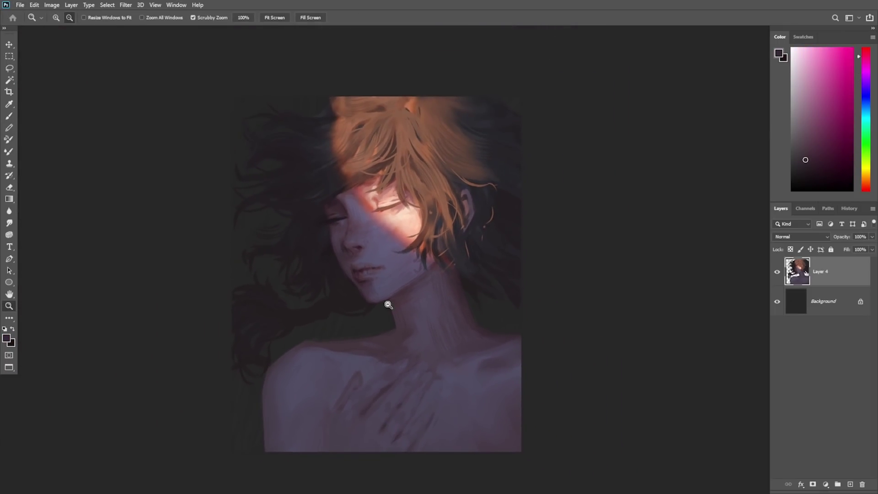
mouse_move(389, 304)
left_mouse_down()
mouse_move(391, 333)
mouse_move(374, 349)
mouse_move(319, 314)
left_mouse_up()
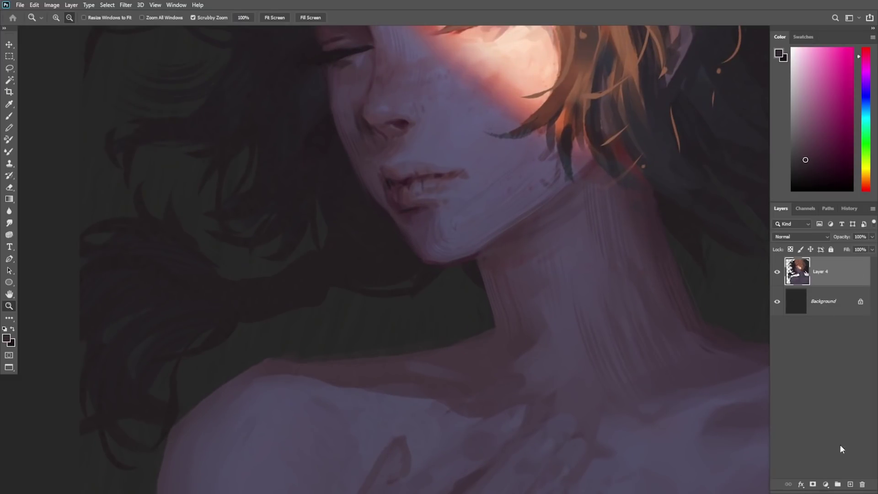
left_click(852, 483)
key("b")
right_click(325, 266)
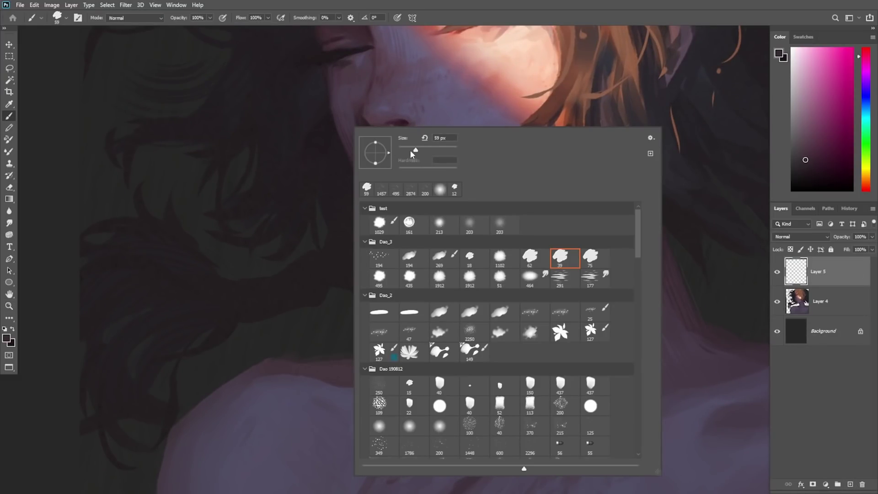
left_click(821, 334)
left_click(846, 326)
left_click(851, 483)
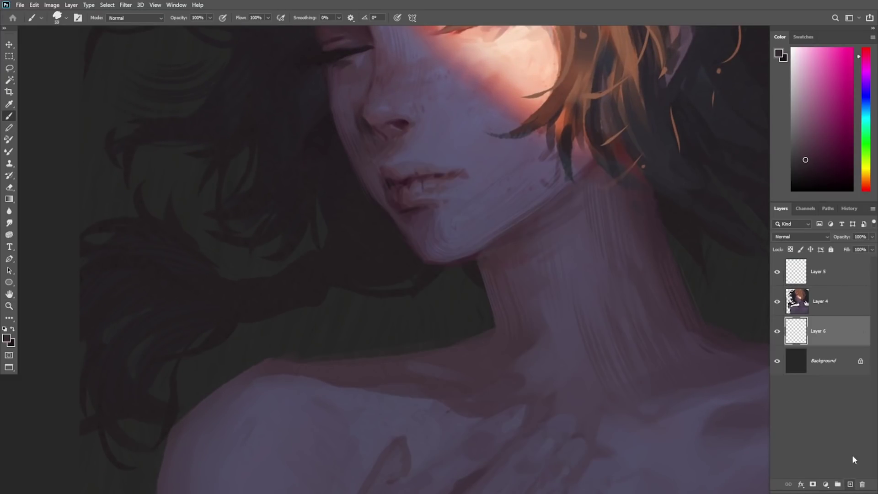
Step: Adjust the brush size, shift the colour to a dark green and paint leaf-like spots behind the shoulder on Layer 6
right_click(333, 273)
left_click_drag(382, 149, 387, 149)
left_click(287, 311)
left_click(866, 139)
mouse_move(331, 312)
left_mouse_down()
mouse_move(385, 338)
mouse_move(381, 330)
mouse_move(394, 326)
mouse_move(385, 343)
left_mouse_up()
left_click(352, 350)
left_click_drag(290, 366, 257, 357)
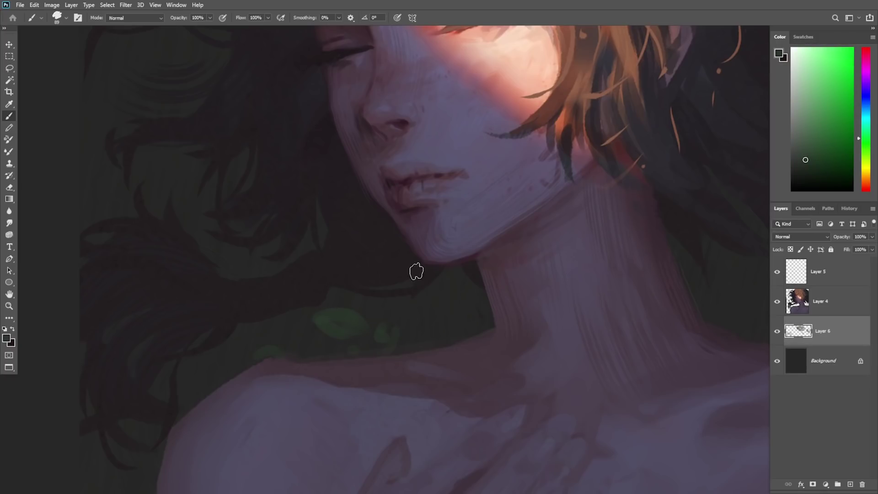
Step: Shift the hue to teal and paint over the background spots between the chin and the shoulder
left_click(864, 123)
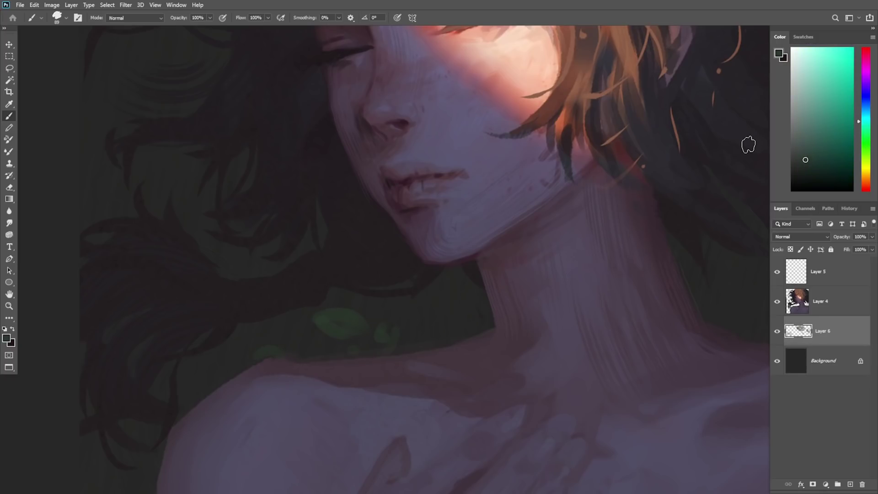
left_click_drag(372, 326, 384, 348)
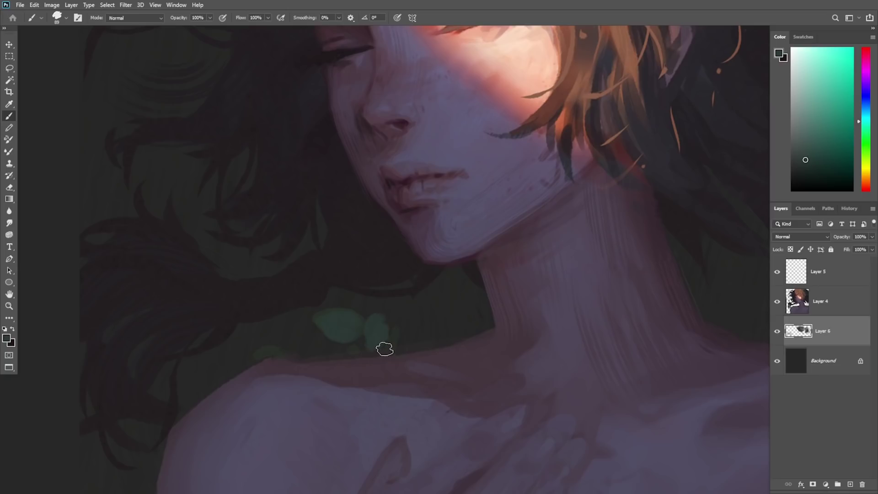
left_click_drag(429, 321, 426, 338)
Step: Paint dim teal spots in the background gaps between the dark hair locks beside the face
left_click_drag(170, 190, 195, 182)
mouse_move(179, 196)
left_mouse_down()
mouse_move(193, 211)
mouse_move(368, 291)
left_mouse_up()
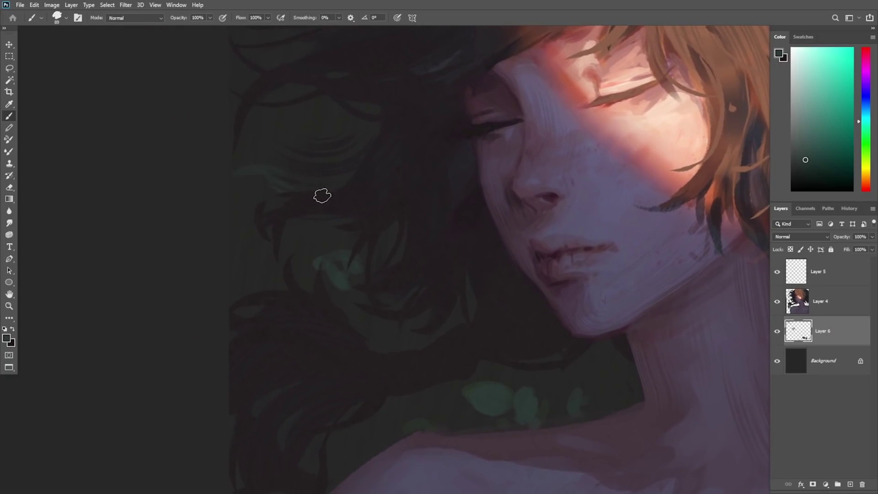
left_click_drag(302, 107, 321, 121)
left_click_drag(379, 204, 394, 290)
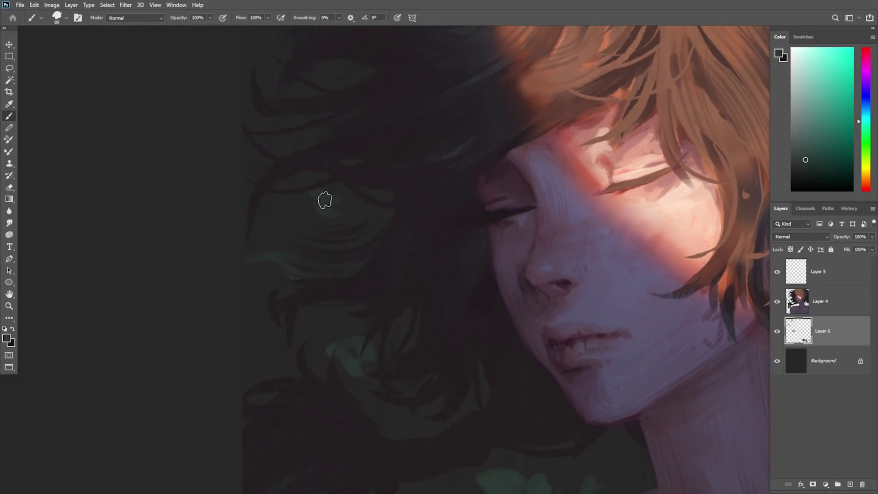
Step: Dab more dim teal into the background gaps between the outer hair locks and behind the shoulder
left_click(297, 203)
left_click(270, 89)
key("z")
left_click_drag(365, 150, 333, 150)
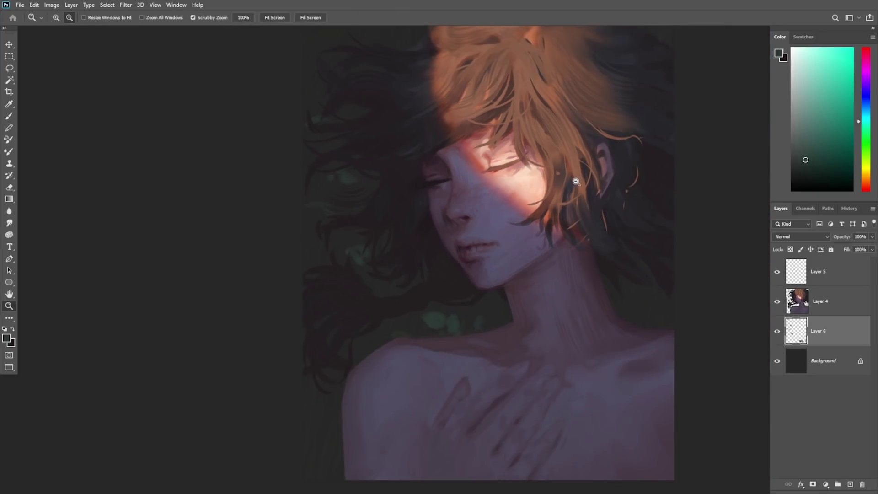
left_click_drag(574, 181, 594, 178)
key("b")
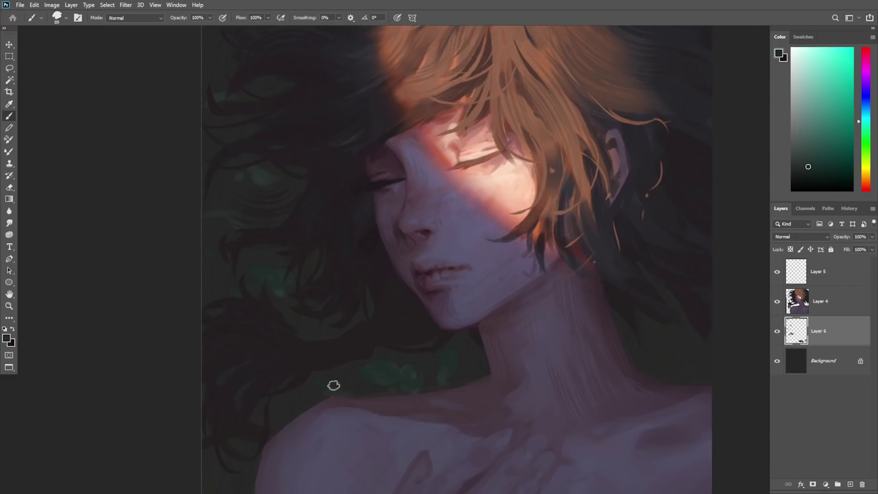
Step: Shift the hue to blue and paint dark blue spots over the green background between the chin and shoulder
left_click(866, 108)
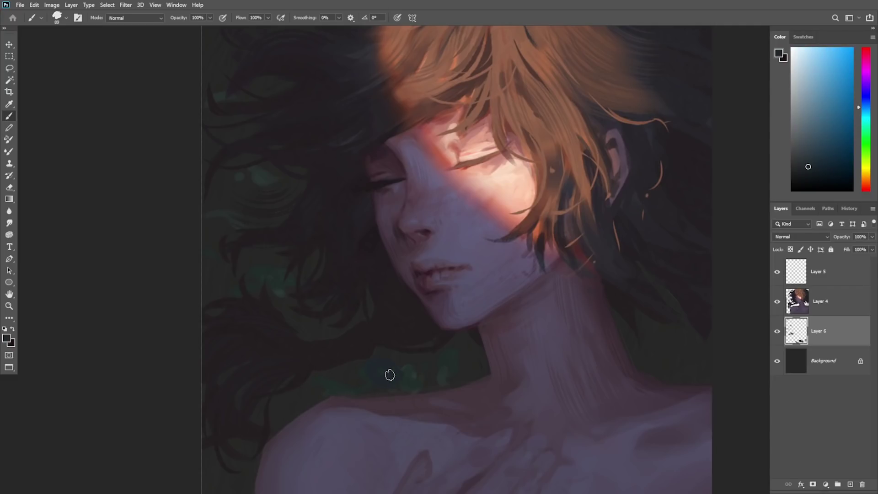
scroll(404, 386, "up", 2)
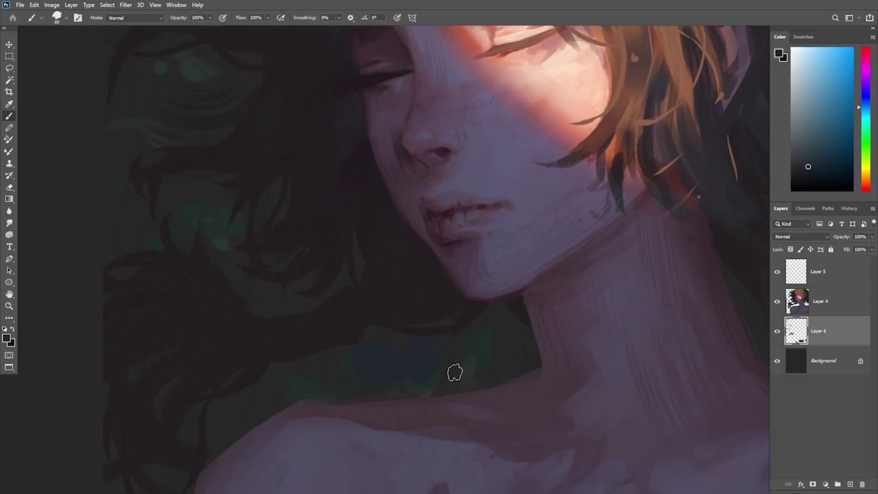
mouse_move(465, 371)
left_mouse_down()
mouse_move(512, 360)
mouse_move(514, 327)
left_mouse_up()
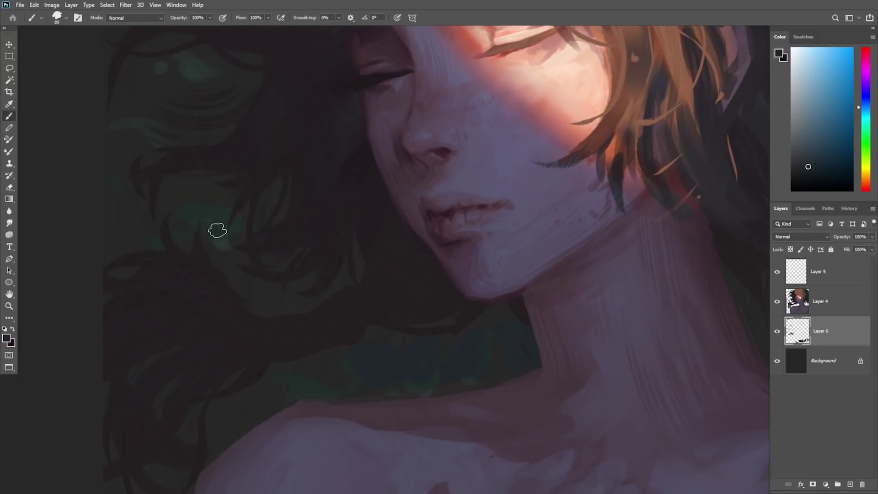
Step: Paint dark blue patches over the green spots in the gaps between the hair locks beside the face
mouse_move(218, 231)
left_mouse_down()
mouse_move(251, 246)
mouse_move(242, 269)
left_mouse_up()
mouse_move(229, 190)
left_mouse_down()
mouse_move(183, 174)
mouse_move(103, 204)
mouse_move(176, 192)
mouse_move(253, 258)
mouse_move(247, 200)
left_mouse_up()
key("z")
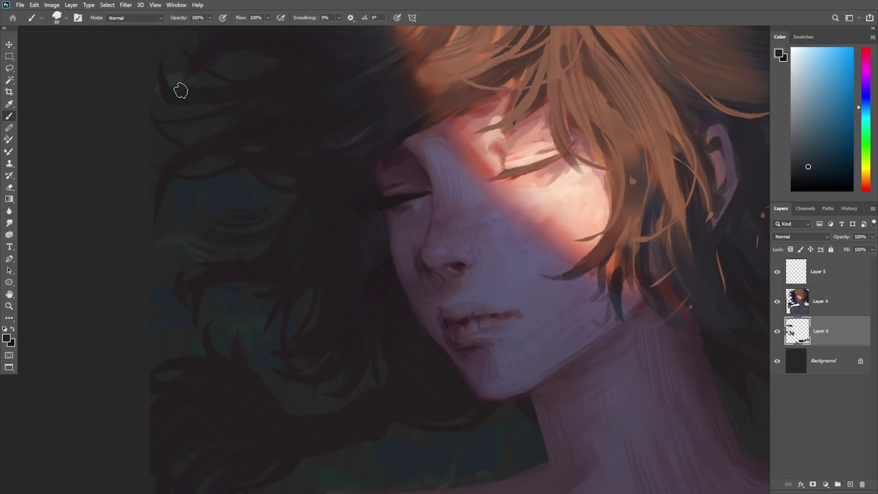
left_click_drag(180, 88, 205, 90)
Step: Create a layer directly above the Background layer and paint strokes in the sampled dark hair colour between the locks
scroll(370, 298, "down", 4)
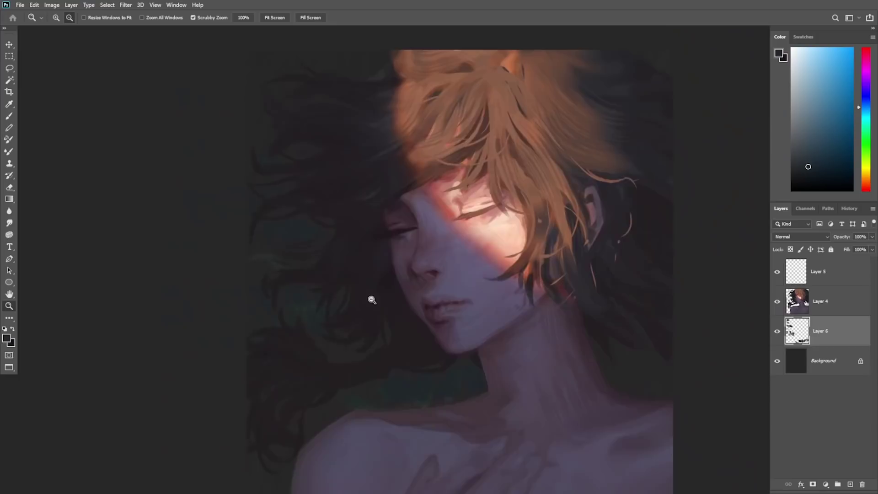
scroll(331, 331, "up", 3)
scroll(291, 284, "up", 2)
key("b")
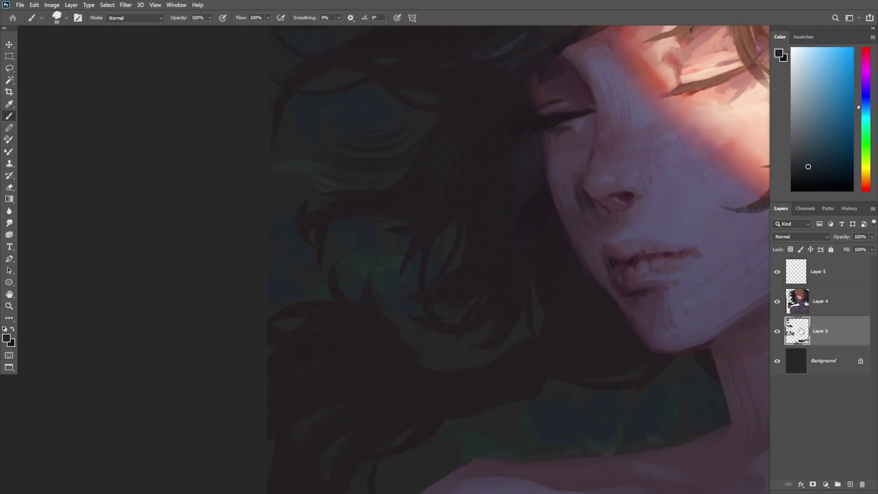
left_click(830, 362)
left_click(851, 484)
left_click(508, 233, "alt")
mouse_move(326, 238)
left_mouse_down()
mouse_move(300, 258)
mouse_move(305, 266)
mouse_move(383, 254)
mouse_move(357, 290)
mouse_move(394, 266)
mouse_move(297, 262)
mouse_move(376, 263)
mouse_move(331, 276)
mouse_move(465, 240)
mouse_move(402, 250)
left_mouse_up()
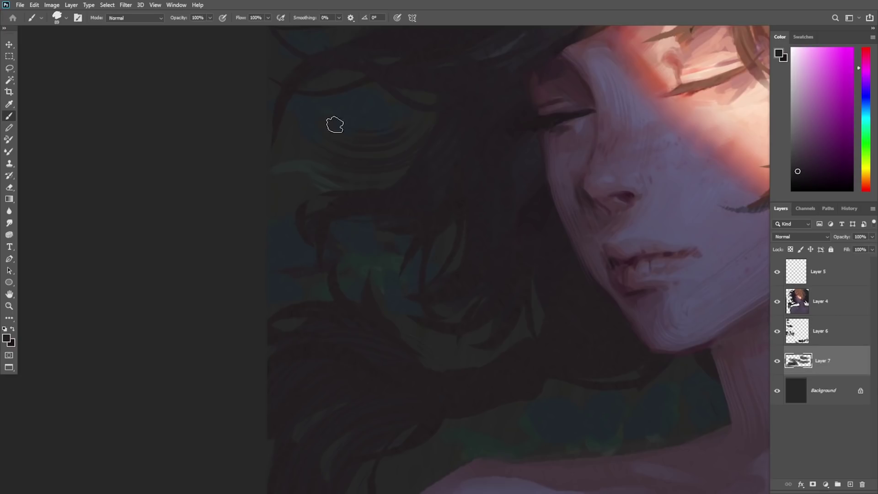
Step: Paint dark strands through the blue gaps in the hair at eye level and above it
mouse_move(335, 123)
left_mouse_down()
mouse_move(339, 137)
mouse_move(374, 109)
mouse_move(392, 109)
mouse_move(422, 220)
left_mouse_up()
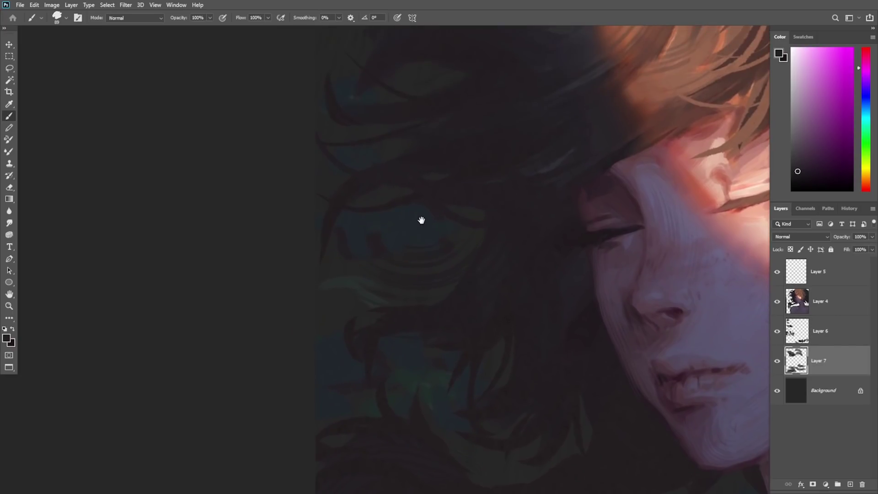
left_click_drag(361, 90, 311, 79)
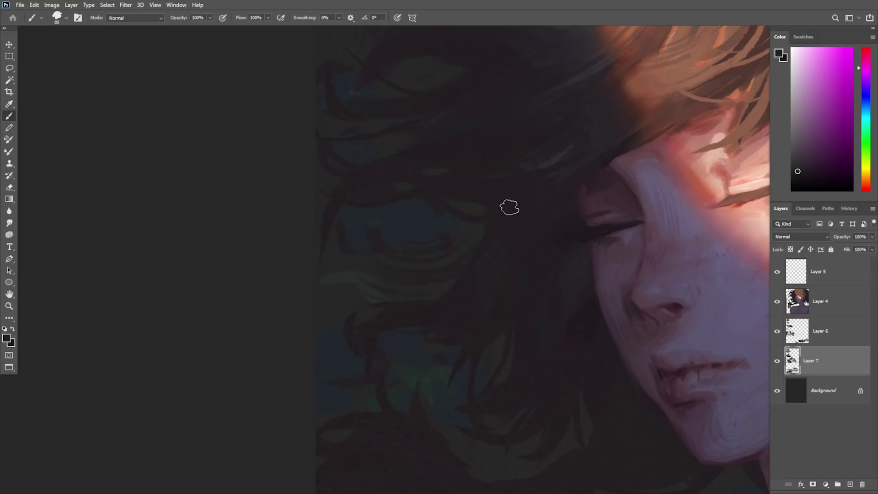
mouse_move(509, 434)
left_mouse_down()
mouse_move(495, 412)
mouse_move(476, 437)
mouse_move(390, 339)
mouse_move(392, 392)
left_mouse_up()
Step: Select Layer 6, reduce the brush size and paint sampled green along the blue patch between the hair and shoulder
mouse_move(486, 400)
left_mouse_down()
mouse_move(461, 394)
mouse_move(465, 375)
mouse_move(443, 359)
left_mouse_up()
left_click(428, 348, "ctrl")
left_click(428, 349, "alt")
right_click(453, 313)
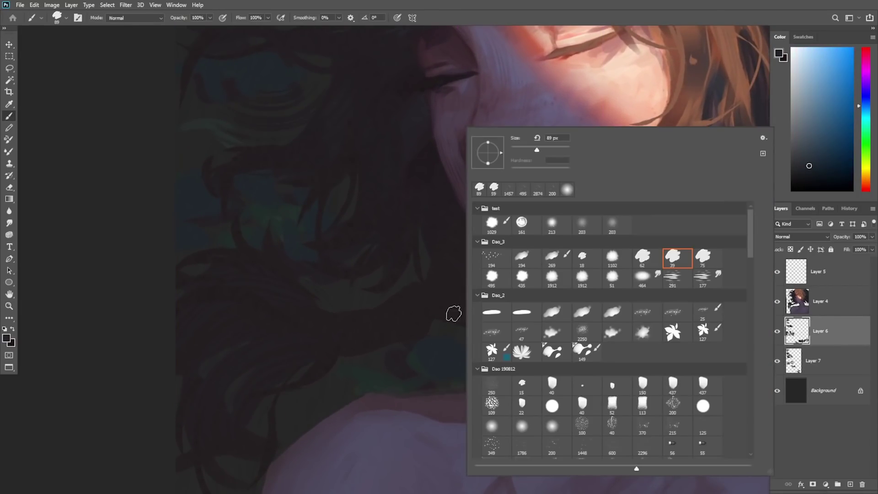
left_click(418, 360, "alt")
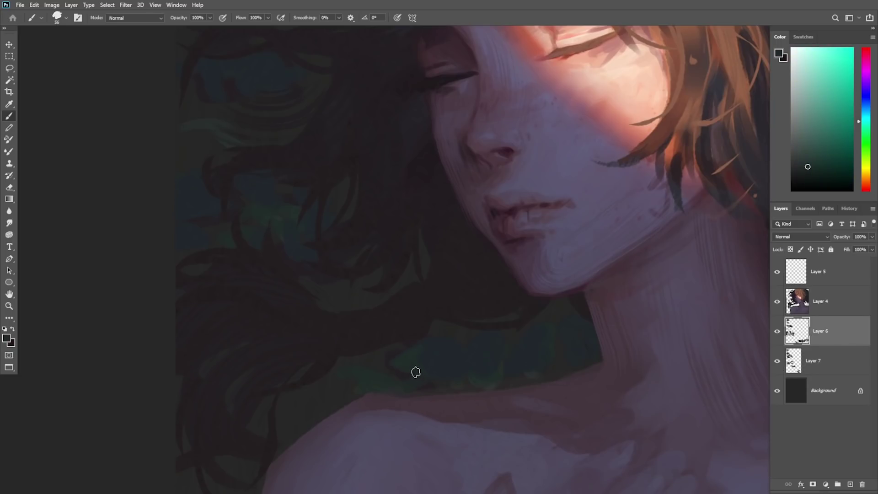
left_click(418, 351, "alt")
Step: Sample nearby blue, green and dark hair tones and shape the edge of the blue patch above the shoulder
left_click(444, 361, "alt")
left_click(409, 344, "alt")
left_click(431, 341, "alt")
left_click(423, 337, "alt")
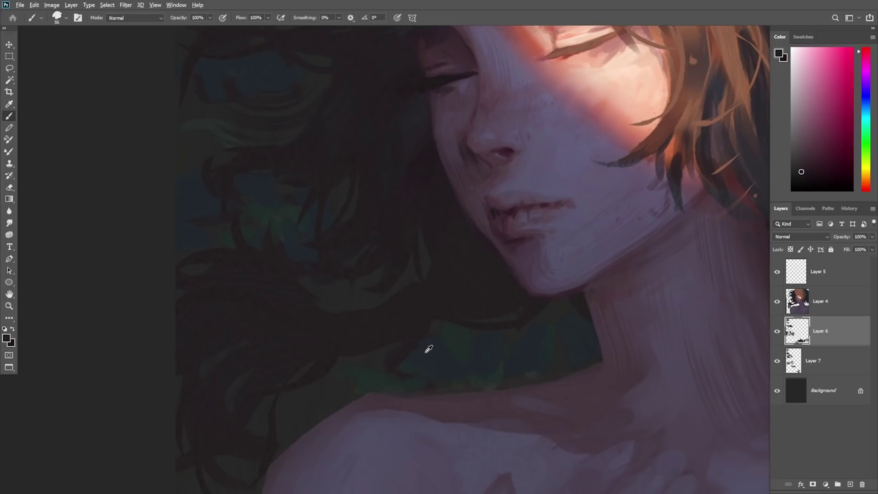
left_click(401, 367, "alt")
left_click_drag(401, 358, 411, 379)
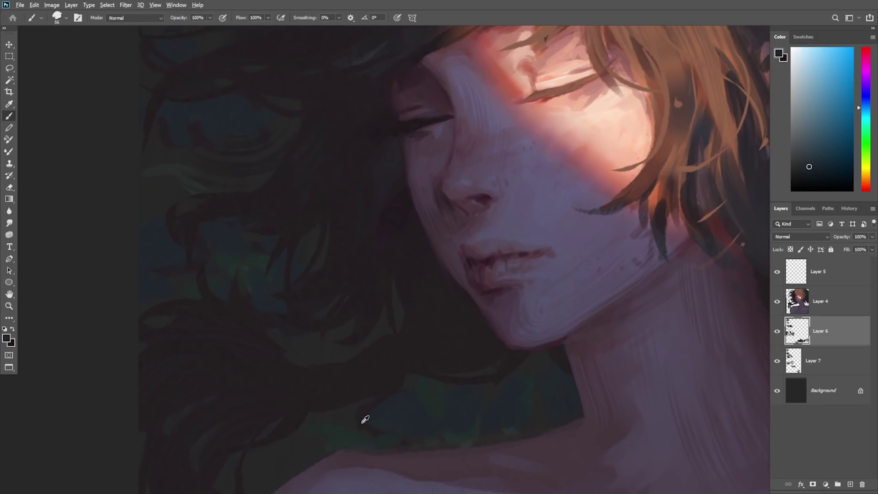
Step: Define leaf shapes under the chin by alternating sampled blue, green and dark tones along the background patch
left_click(365, 419, "alt")
left_click(432, 398, "alt")
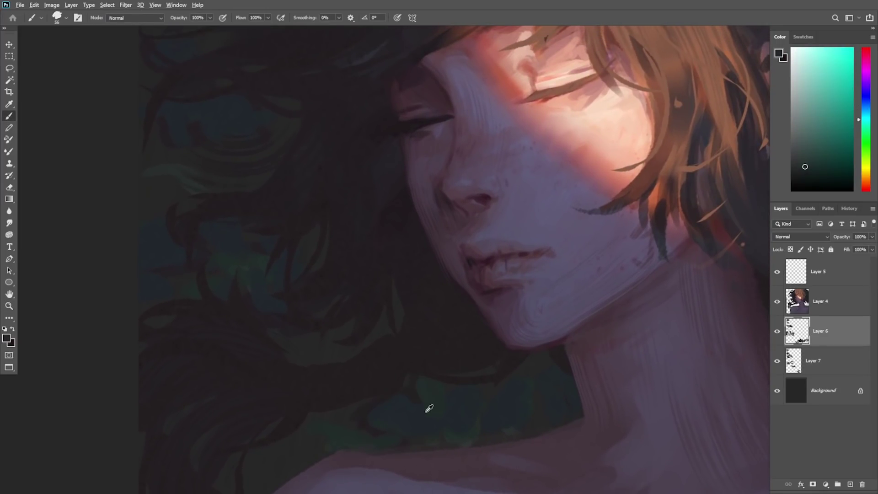
left_click(431, 412, "alt")
left_click(437, 394, "alt")
left_click(424, 381, "alt")
left_click(361, 412, "alt")
left_click(390, 439, "alt")
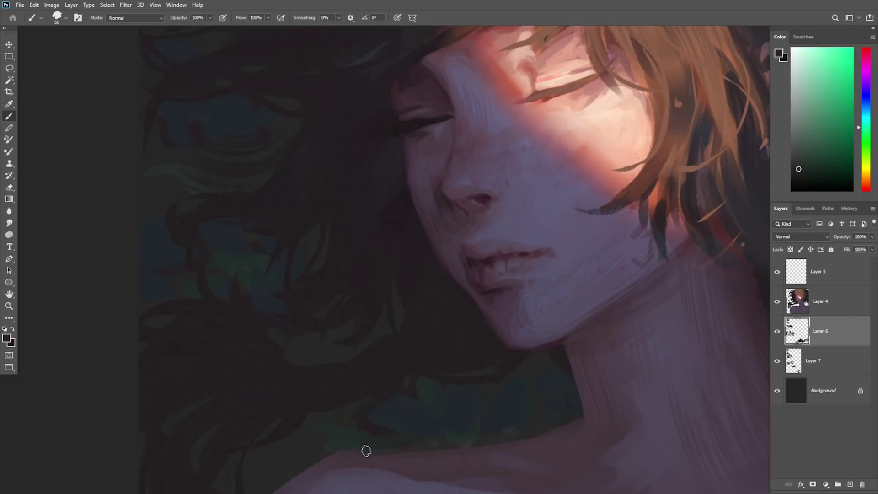
left_click_drag(378, 411, 462, 453)
Step: Paint green and blue leaf shapes with sampled colours in the hair gap at the canvas's outer edge, level with the mouth
left_click(239, 296, "alt")
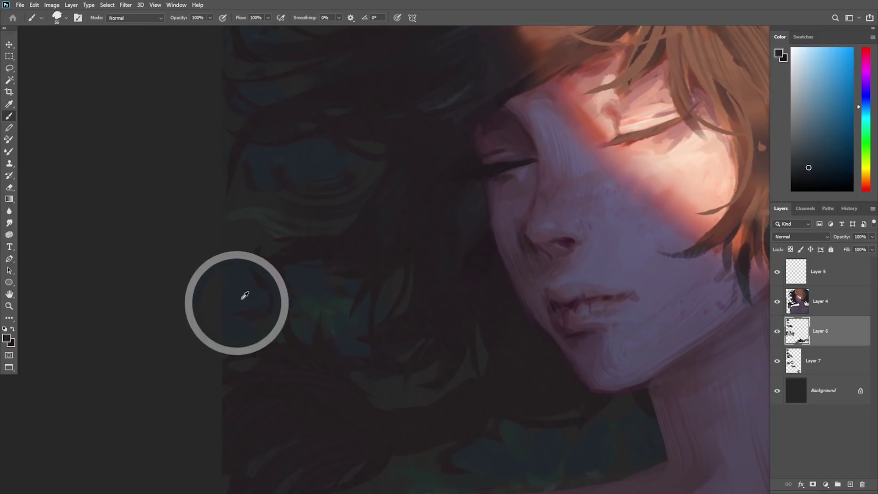
left_click(333, 309, "alt")
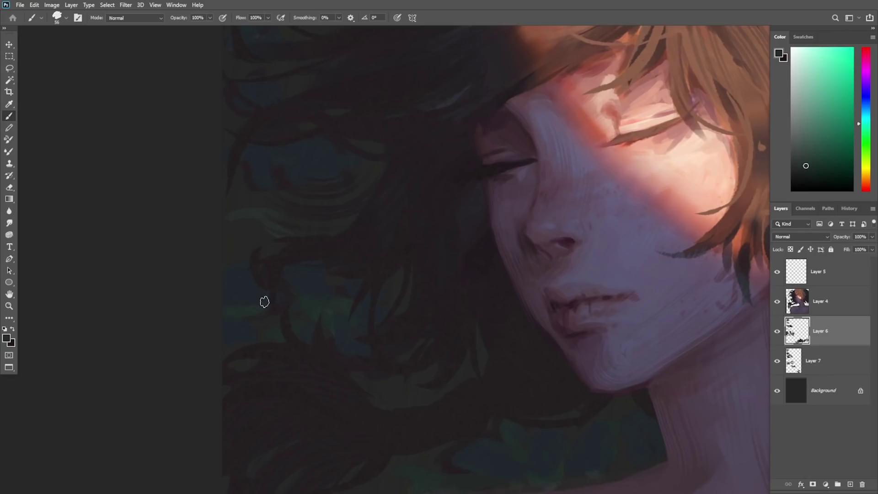
left_click(239, 289, "alt")
left_click(218, 285, "alt")
left_click(241, 289, "alt")
left_click(240, 274, "alt")
Step: Reshape the blue patch at eye level with sampled tones and paint green in the gap just below it
left_click(244, 157, "alt")
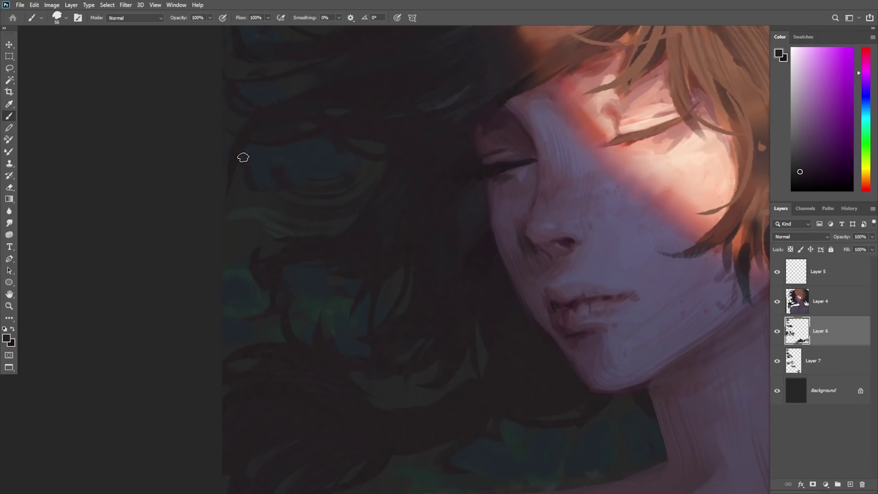
left_click(257, 158, "alt")
left_click(242, 276, "alt")
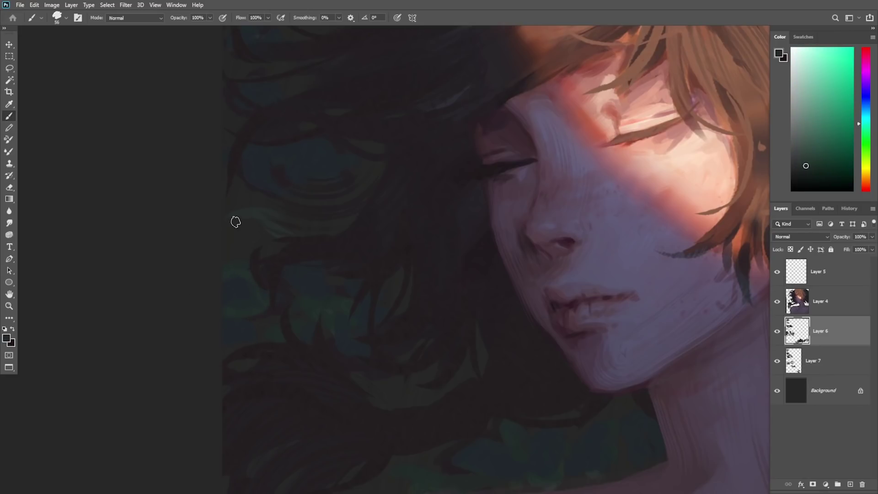
Step: Outline the green leaf under the chin with a dark stroke and extend the blue patch beside it
key("z")
left_click_drag(369, 238, 330, 276)
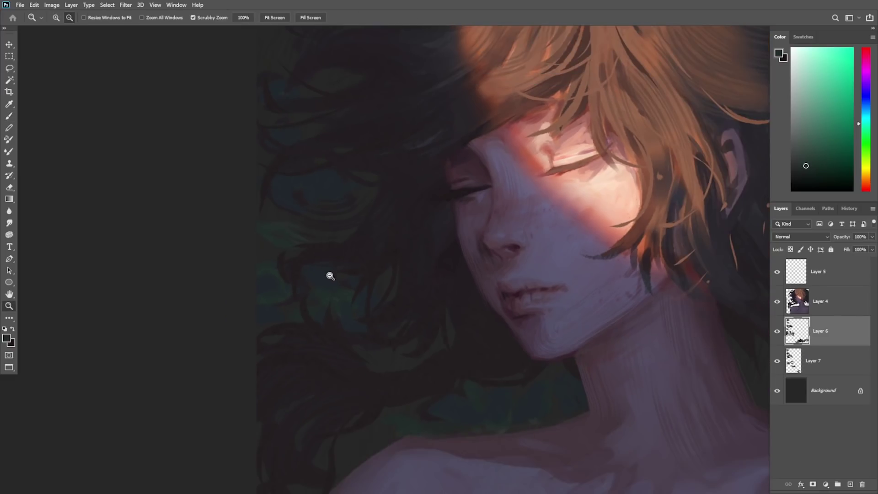
left_click_drag(384, 331, 357, 354)
left_click_drag(368, 411, 398, 405)
left_click_drag(464, 424, 482, 412)
key("b")
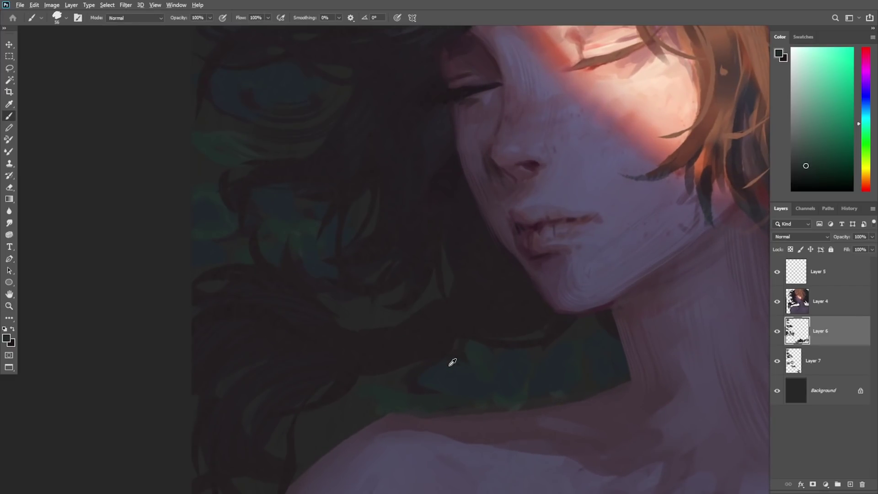
left_click(430, 375, "alt")
left_click(465, 353, "alt")
left_click(458, 370, "alt")
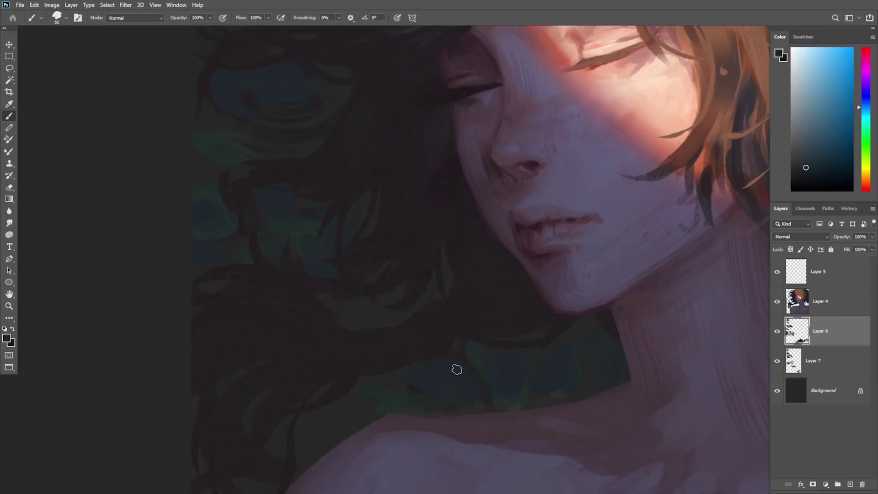
Step: Blend sampled blue and green into the leaves along the shoulder line and separate them with a dark stem
left_click(500, 384, "alt")
left_click(540, 392, "alt")
left_click(389, 390, "alt")
left_click(396, 397, "alt")
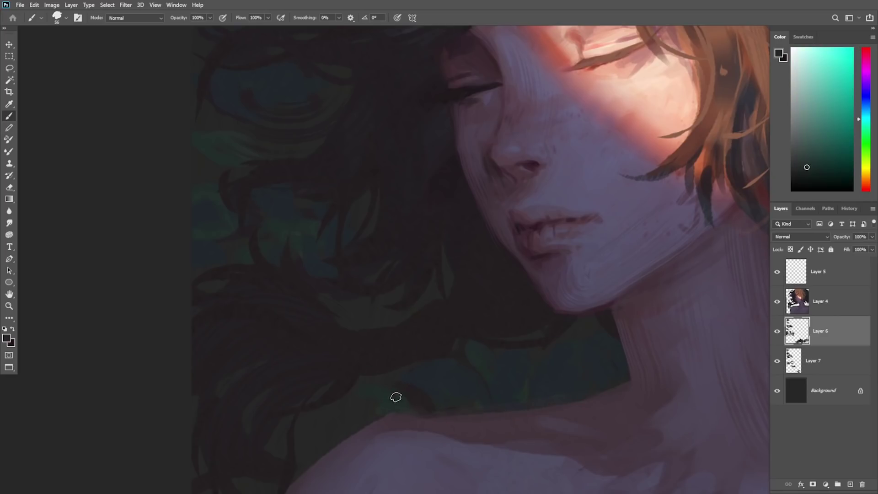
Step: Paint small green and blue leaf shapes in the narrow gap where the lower hair meets the shoulder
left_click(394, 415, "alt")
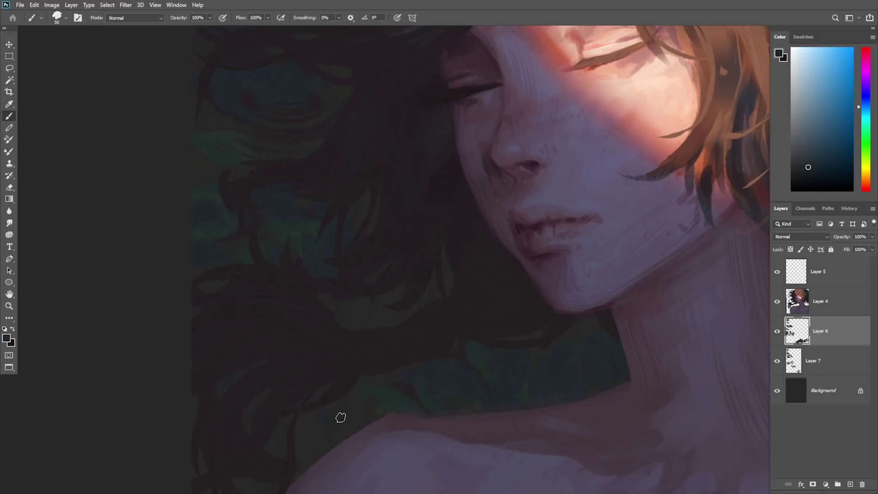
left_click(405, 390, "alt")
left_click(345, 373, "alt")
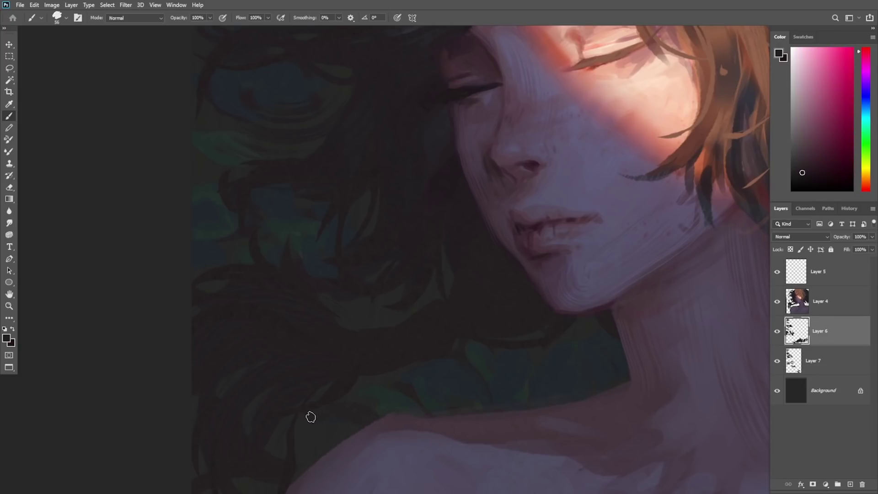
left_click(440, 368, "alt")
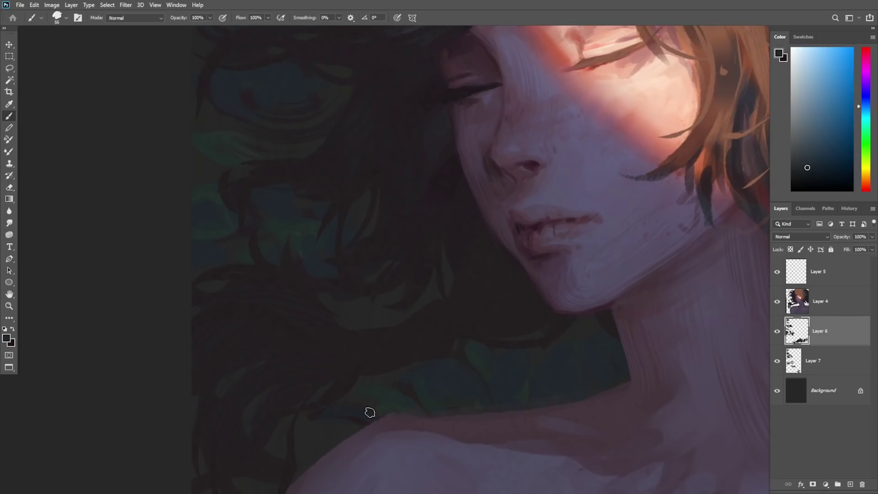
Step: Paint a dark blue leaf with a dark outline in the background between the back of the neck and far shoulder
key("z")
left_click_drag(357, 416, 320, 416)
left_click_drag(412, 416, 372, 427)
left_click_drag(560, 366, 578, 362)
left_click(608, 411)
key("b")
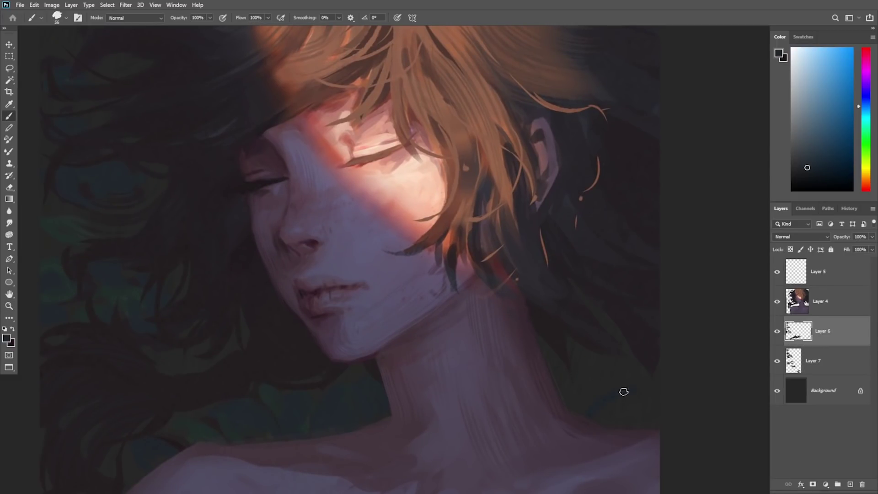
left_click(597, 399, "alt")
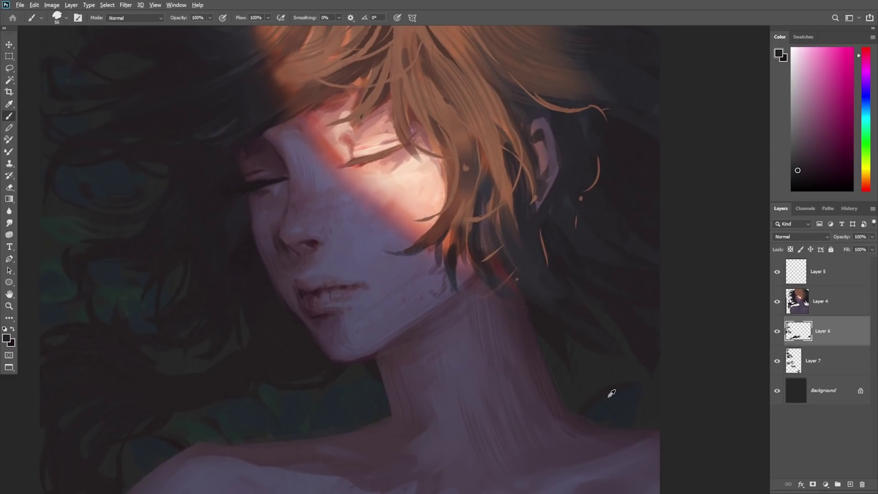
left_click(575, 407, "alt")
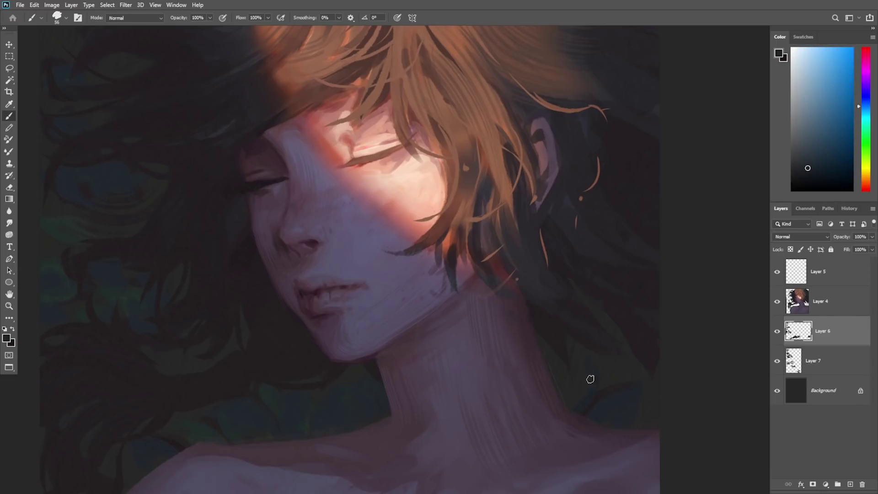
Step: Add green and teal leaf touches behind the neck, just below the hair, using sampled background colours
left_click(592, 373, "alt")
left_click(583, 364, "alt")
left_click(271, 388, "alt")
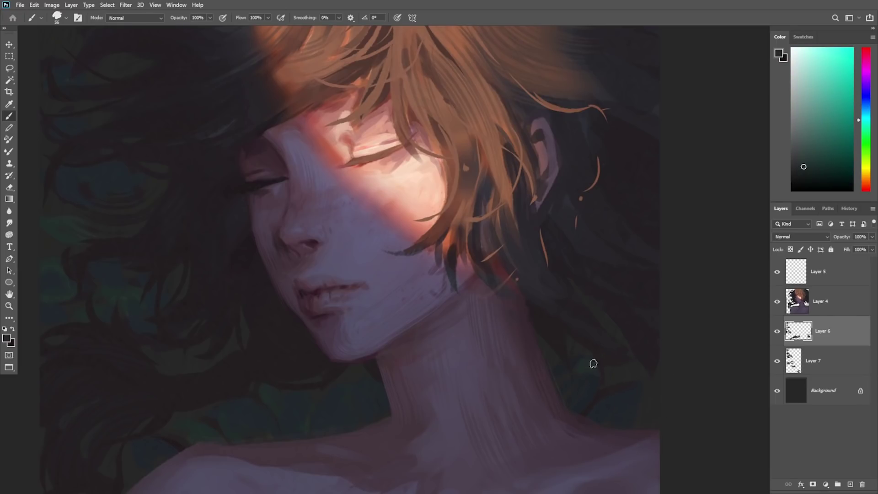
Step: Sample the teal and dark tones and extend the leaves behind the neck towards the canvas's edge
key("ctrl+space")
left_click_drag(613, 402, 639, 407)
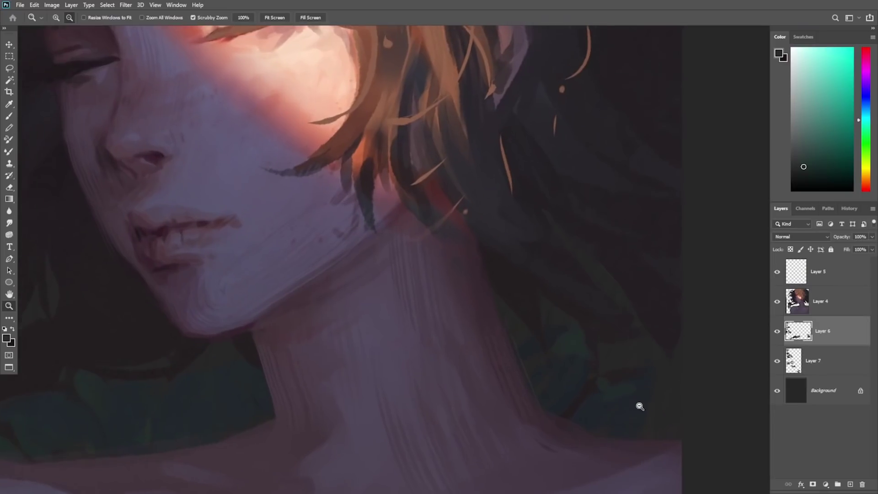
left_click(633, 381, "alt")
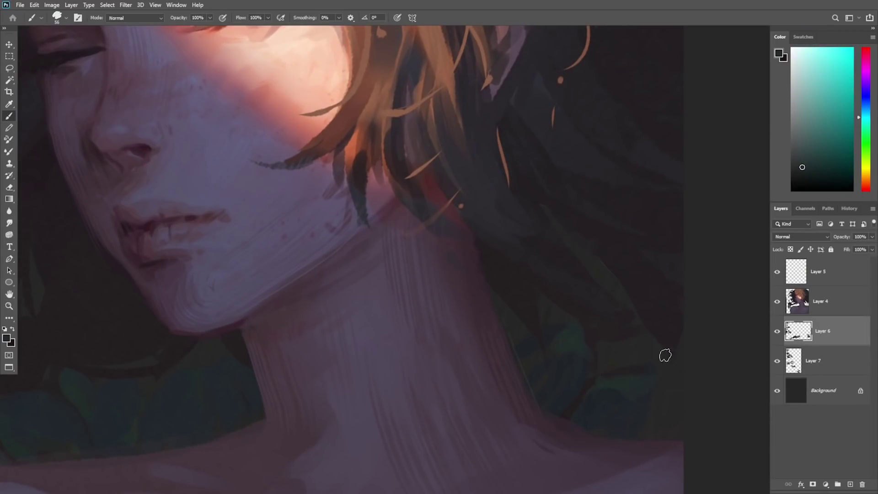
left_click(640, 395, "alt")
left_click(663, 381, "alt")
left_click(657, 380, "alt")
Step: Sample dark and teal tones and paint a dark reddish edge and a teal leaf area along the canvas's upper edge beside the hair
key("ctrl+space")
left_click_drag(677, 399, 550, 382)
mouse_move(204, 106)
left_mouse_down()
mouse_move(388, 165)
mouse_move(382, 182)
left_mouse_up()
left_click_drag(281, 141, 333, 165)
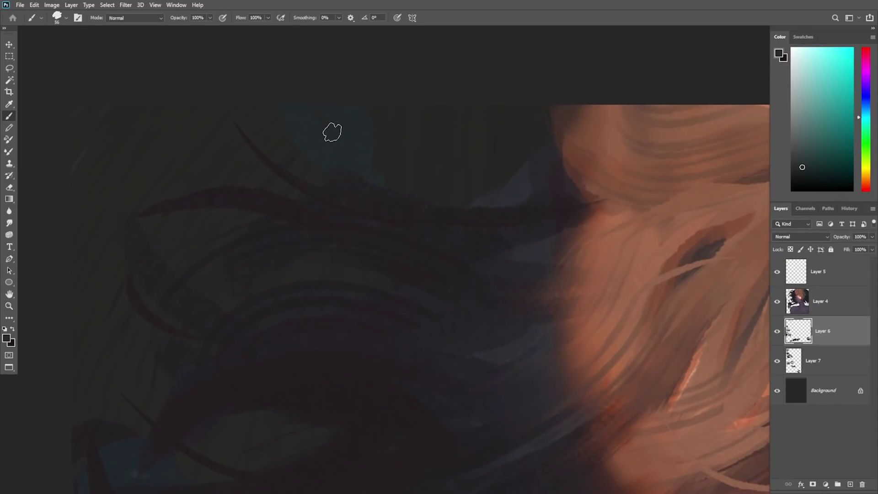
left_click(427, 265, "alt")
left_click_drag(386, 107, 380, 153)
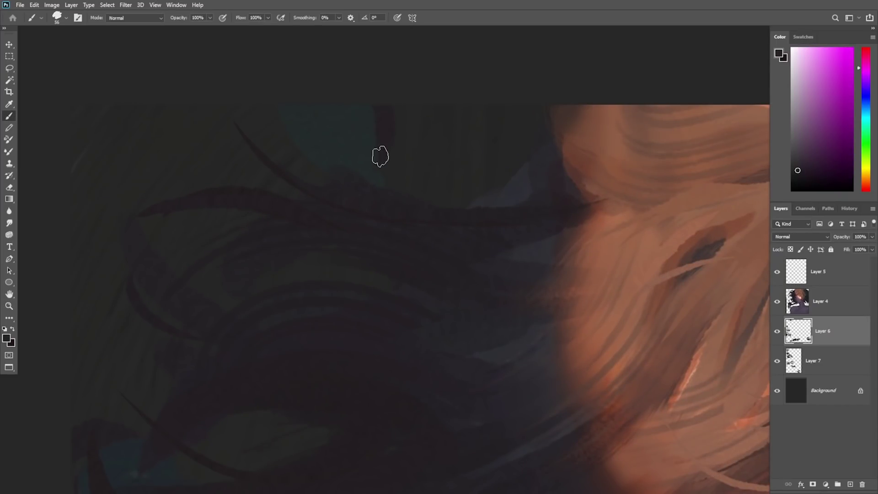
left_click(355, 134, "alt")
left_click_drag(425, 102, 474, 130)
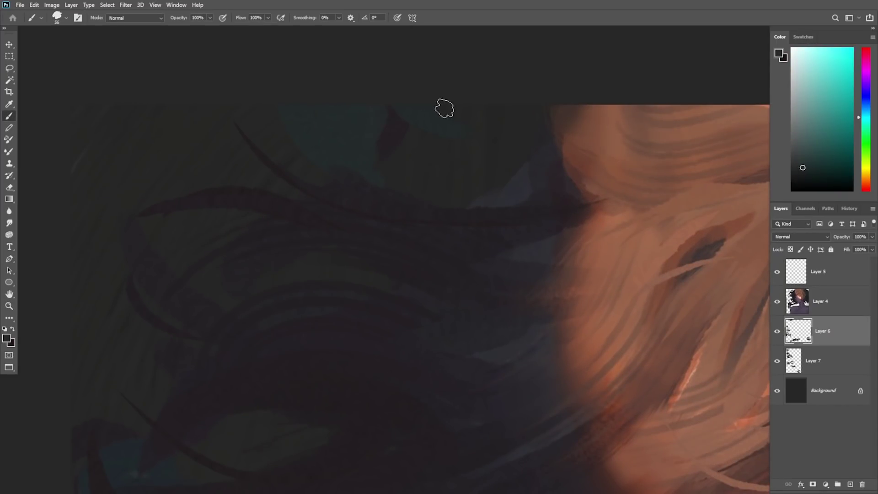
Step: Sample the dark reddish tone and paint a curved dark contour along the outer side of the upper teal leaf
key("z")
left_click_drag(353, 187, 346, 181)
key("b")
left_click(388, 131, "alt")
left_click_drag(253, 93, 304, 163)
left_click_drag(266, 112, 300, 165)
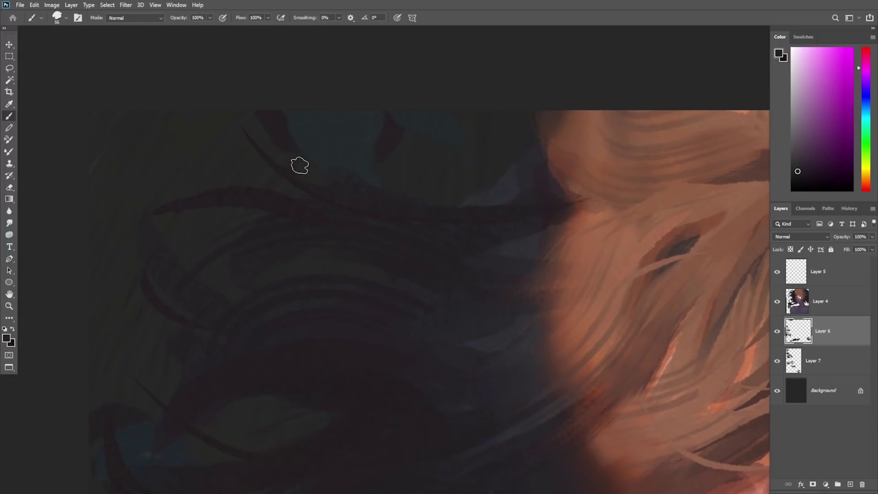
left_click(303, 124, "alt")
Step: Paint a teal leaf with a dark reddish edge in the canvas's upper corner beyond the hair, using sampled colours
key("z")
left_click_drag(368, 171, 307, 192)
key("b")
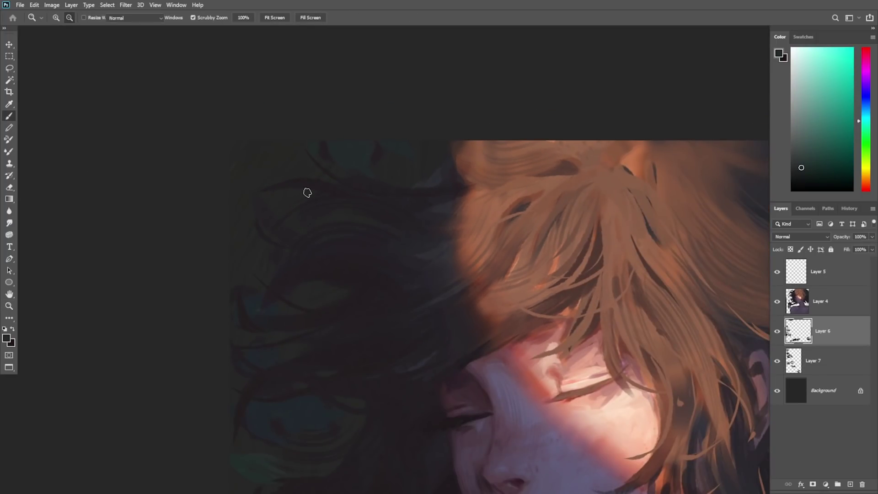
left_click(242, 172, "alt")
left_click(291, 140, "alt")
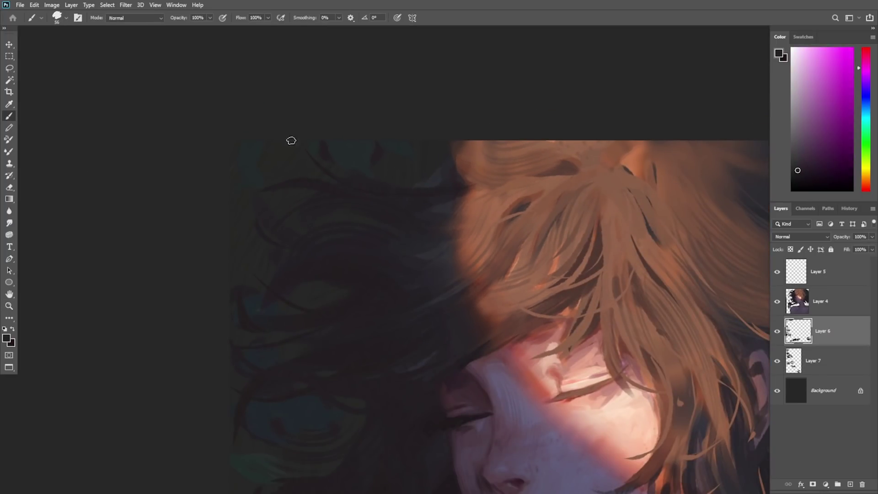
left_click(249, 151, "alt")
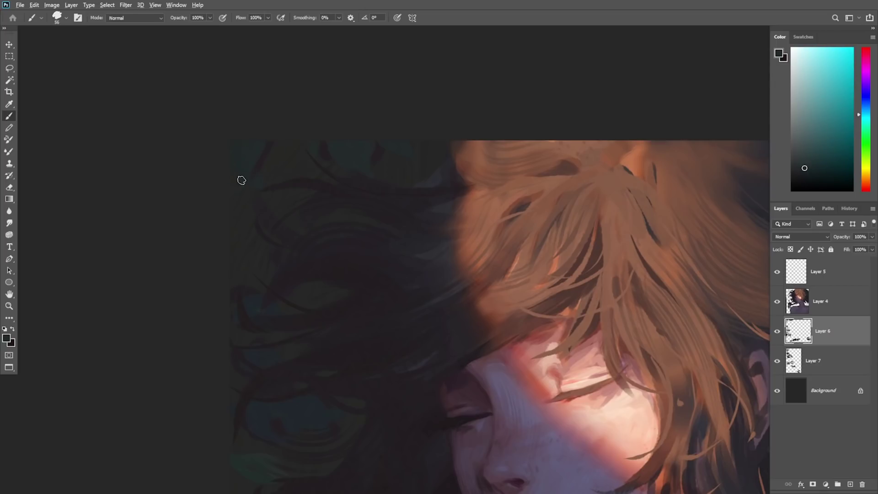
left_click(273, 158, "alt")
left_click(238, 160, "alt")
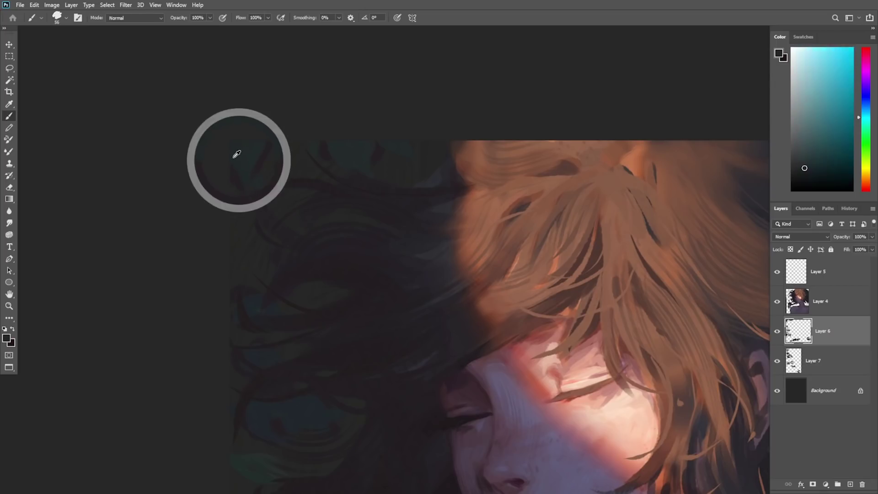
Step: Add a new empty layer directly above Layer 4
key("z")
left_click_drag(382, 325, 320, 327)
left_click_drag(405, 457, 386, 419)
mouse_move(441, 424)
left_mouse_down()
mouse_move(421, 423)
mouse_move(465, 442)
mouse_move(453, 428)
left_mouse_up()
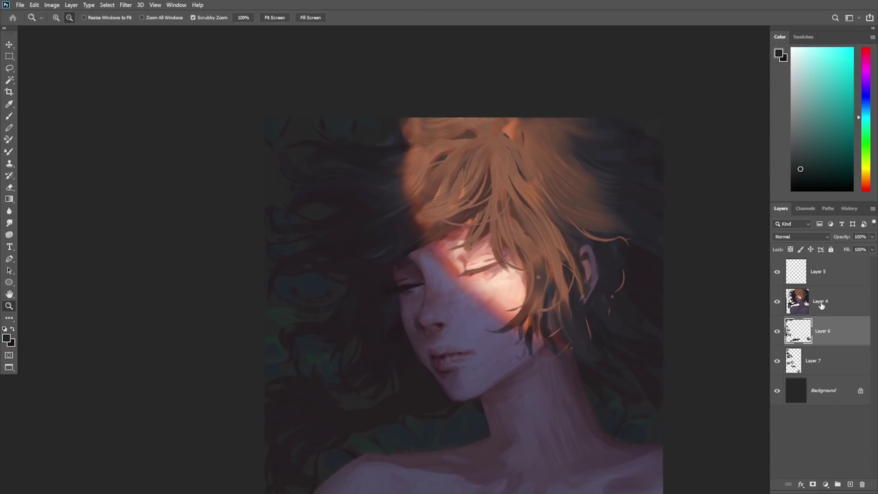
left_click(821, 304)
left_click(850, 485)
Step: Sample the violet skin shadow, pick a greyer shade and paint a first petal on the leaves beside the dark hair
left_click_drag(274, 318, 353, 310)
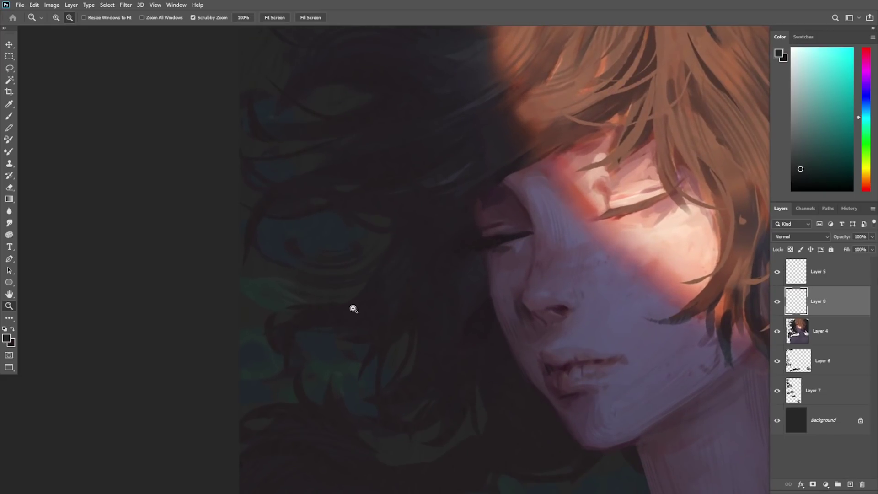
key("b")
left_click(614, 315, "alt")
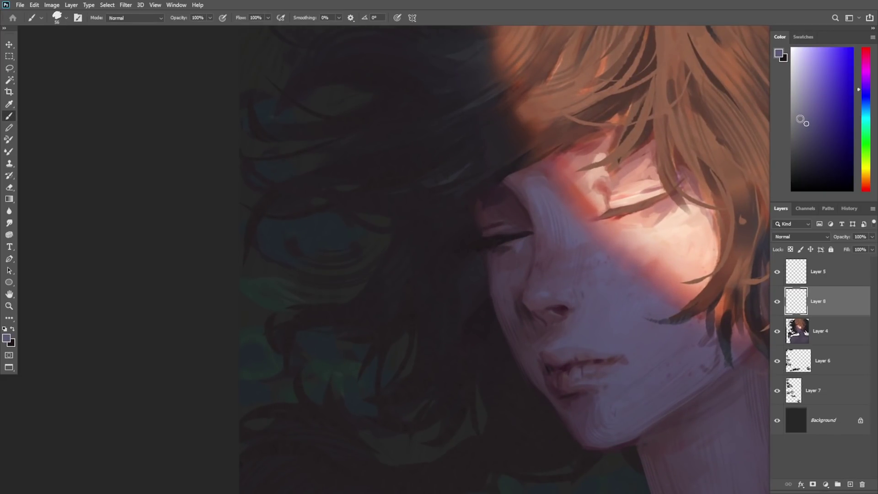
left_click(800, 119)
mouse_move(341, 348)
left_mouse_down()
mouse_move(348, 370)
mouse_move(354, 350)
left_mouse_up()
key("z")
key("b")
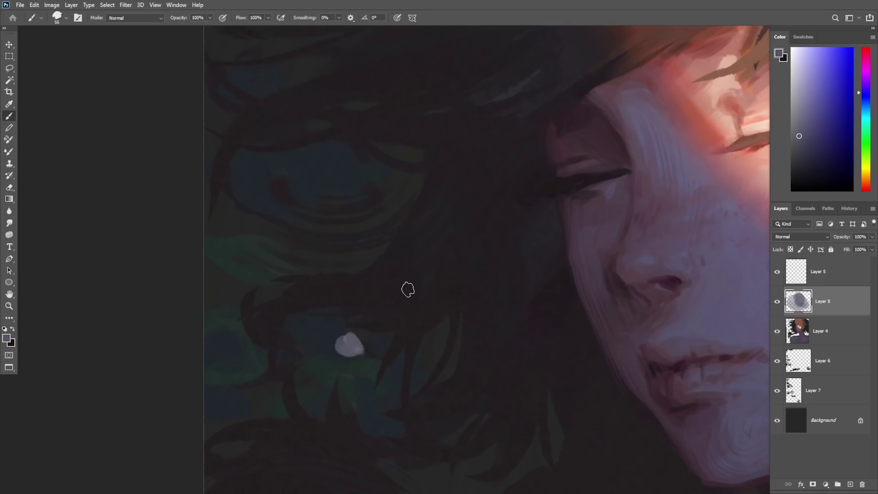
Step: Reduce the brush size to 42 and build the petal into a five-petalled grey-lilac flower
right_click(407, 288)
left_click_drag(474, 150, 467, 150)
left_click(347, 338, "alt")
left_click(350, 338, "alt")
mouse_move(352, 342)
left_mouse_down()
mouse_move(376, 346)
mouse_move(345, 367)
mouse_move(356, 358)
mouse_move(363, 373)
mouse_move(376, 338)
mouse_move(350, 348)
mouse_move(372, 340)
mouse_move(348, 372)
mouse_move(343, 360)
mouse_move(374, 360)
left_mouse_up()
key("ctrl+z")
left_click(352, 341, "alt")
Step: Examine the new flower's size and brightness against the rest of the portrait
key("z")
left_click_drag(387, 334, 294, 366)
left_click(355, 353)
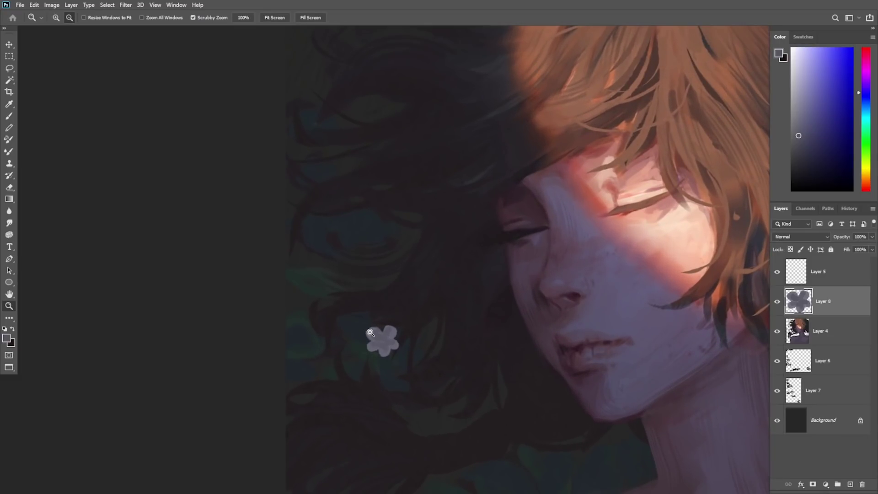
scroll(477, 341, "down", 5)
left_click_drag(439, 391, 406, 375)
scroll(447, 327, "up", 5)
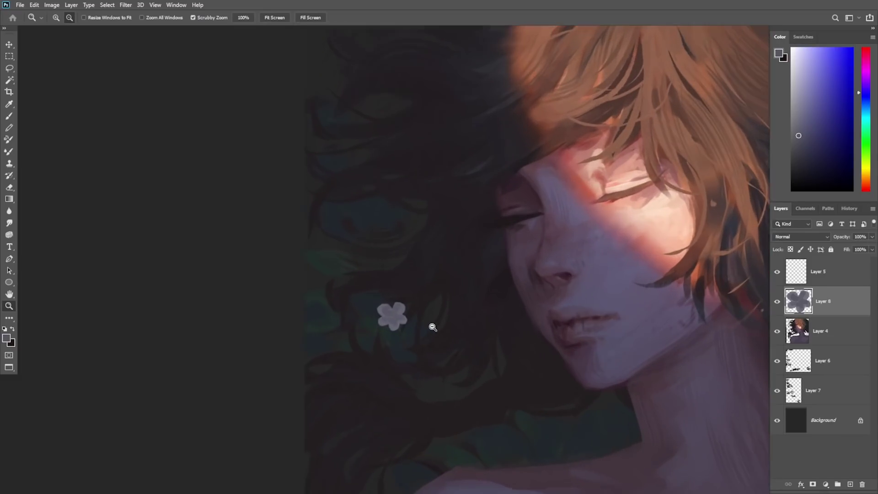
left_click(378, 314)
key("b")
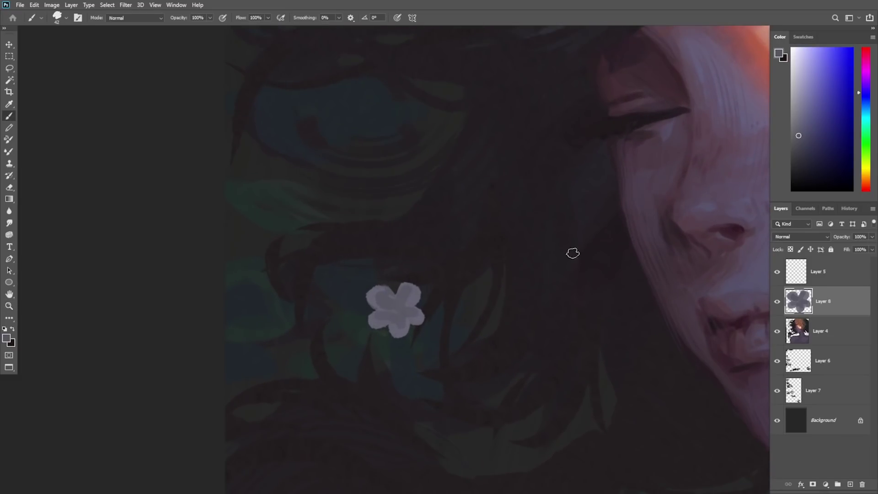
Step: Choose a muted orange-brown and paint the flower's centre, sampling its tones to blend the petals
left_click(868, 191)
mouse_move(819, 162)
left_mouse_down()
mouse_move(811, 137)
mouse_move(817, 148)
left_mouse_up()
mouse_move(401, 300)
left_mouse_down()
mouse_move(397, 314)
mouse_move(415, 320)
mouse_move(391, 312)
mouse_move(396, 326)
mouse_move(376, 309)
mouse_move(411, 307)
mouse_move(373, 373)
left_mouse_up()
left_click(866, 180)
left_click(405, 290, "alt")
left_click(402, 307, "alt")
left_click(398, 313, "alt")
key("z")
key("b")
key("z")
left_click_drag(478, 357, 549, 321)
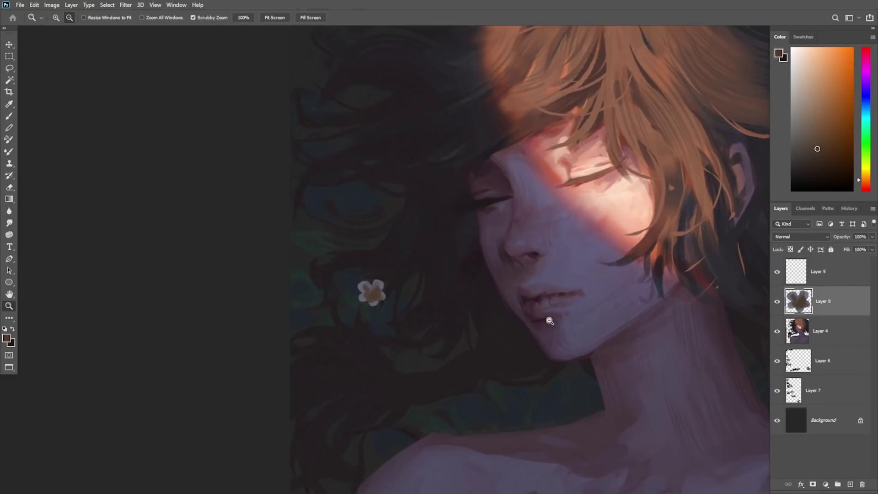
Step: Darken the flower layer with Hue/Saturation by lowering Lightness to around -26
key("ctrl+u")
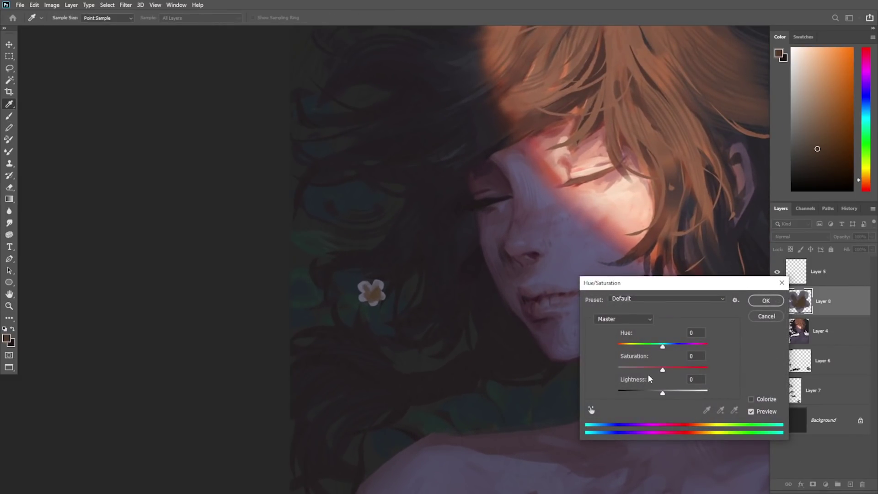
mouse_move(662, 392)
left_mouse_down()
mouse_move(647, 392)
mouse_move(655, 392)
left_mouse_up()
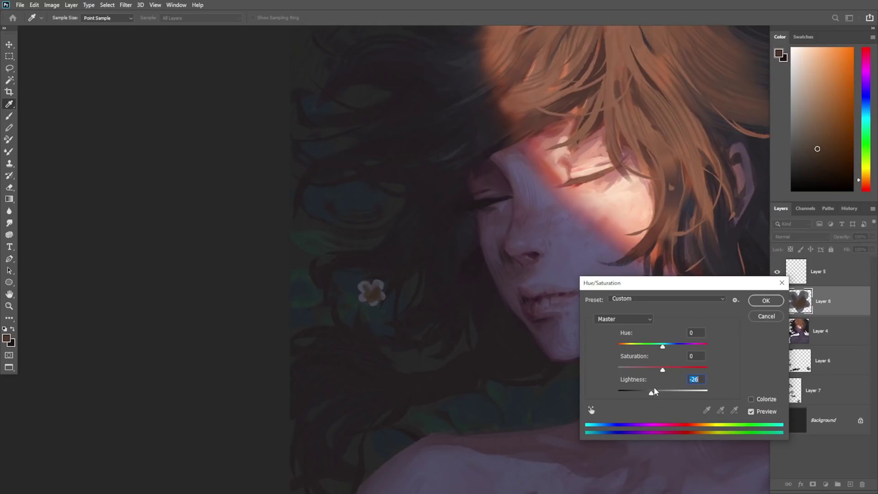
left_click(764, 300)
Step: Sample the face's violet shadow, pick a muted purple and repaint the flower's petals with it, leaving a small dark centre
key("b")
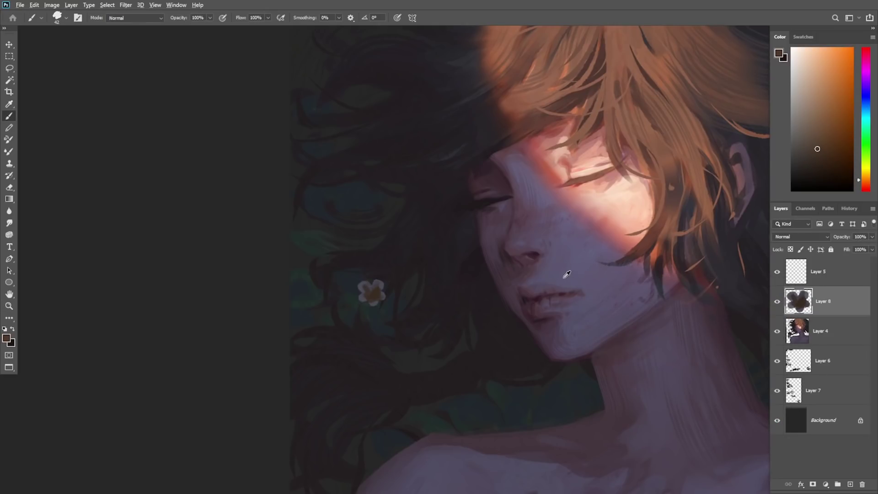
left_click(564, 277, "alt")
left_click(809, 136)
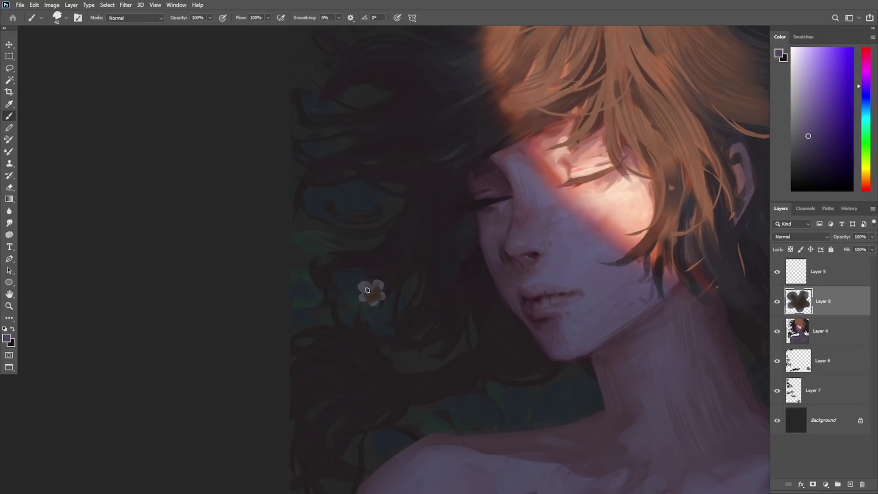
mouse_move(377, 283)
left_mouse_down()
mouse_move(375, 304)
mouse_move(381, 296)
mouse_move(365, 302)
left_mouse_up()
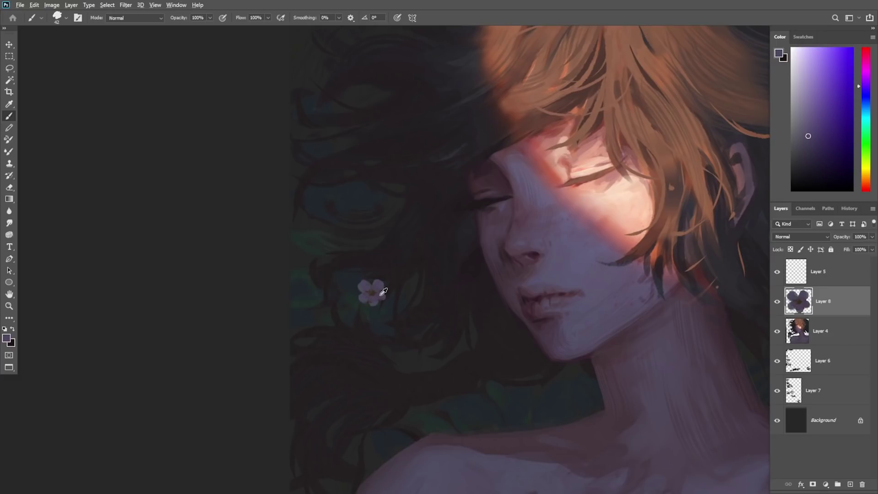
left_click(366, 295, "alt")
left_click(364, 285, "alt")
Step: Dab small lilac petals on the leaves above the shoulder and in the gaps between the hair locks
left_click_drag(476, 399, 483, 399)
left_click(505, 407)
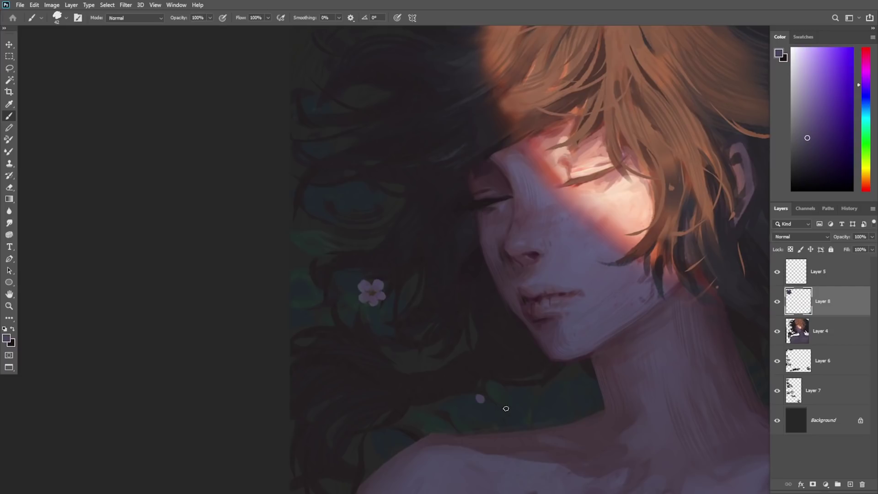
left_click(512, 430)
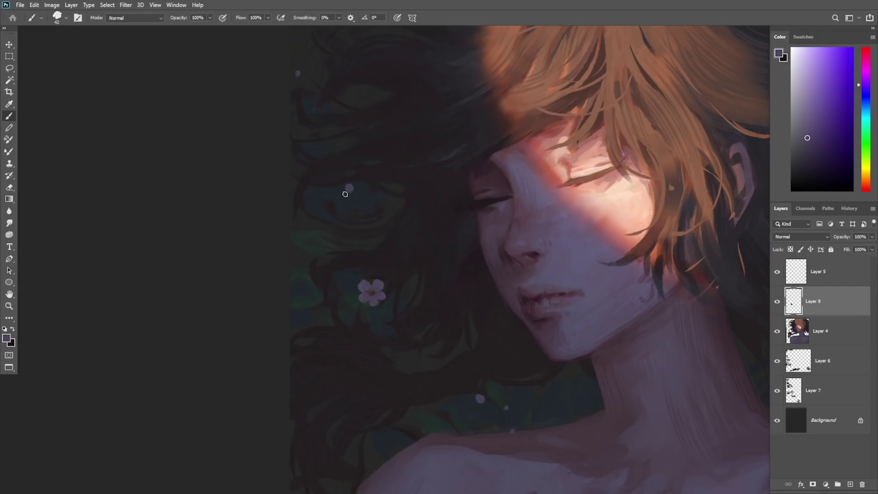
Step: Paint a second, smaller lilac flower on the blue leaf beside the eye and sample the first flower's brownish centre for it
key("z")
left_click(611, 270, "alt")
mouse_move(659, 347)
left_mouse_down()
mouse_move(590, 347)
mouse_move(676, 347)
left_mouse_up()
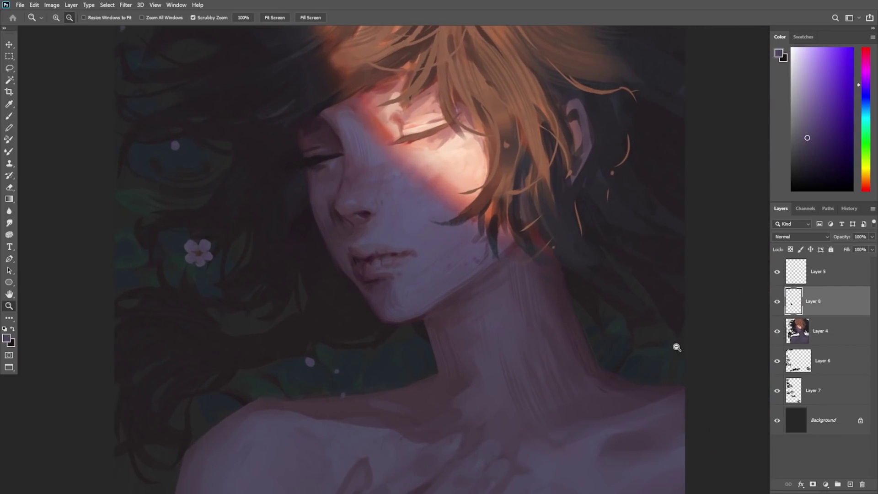
key("b")
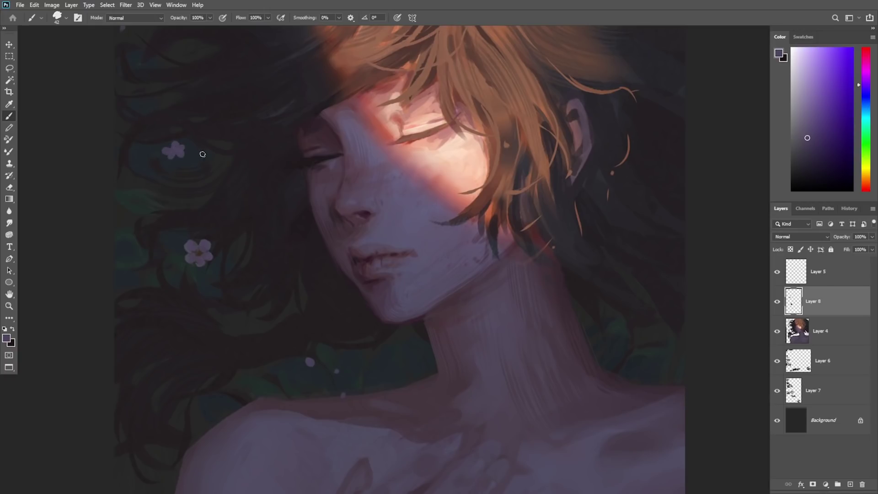
left_click(199, 251, "alt")
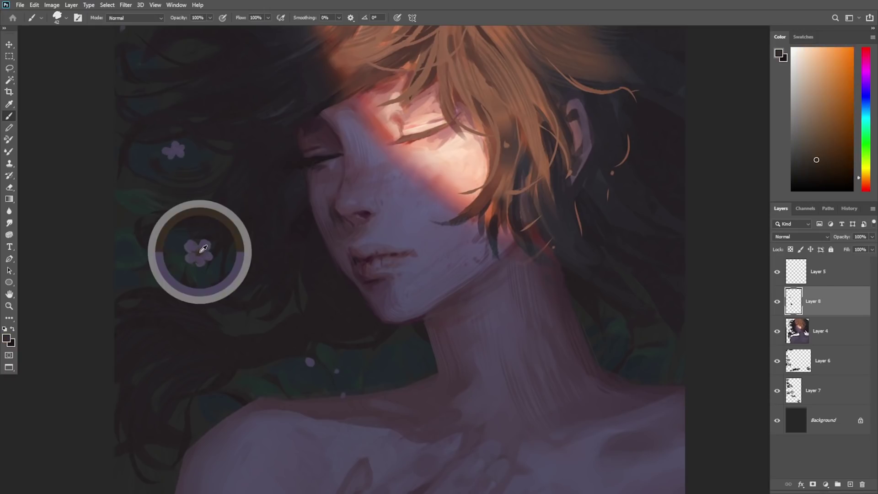
Step: Paint a third lilac flower with a darker centre on the leaves between chin and shoulder, using colours sampled from the flowers
left_click(178, 152, "alt")
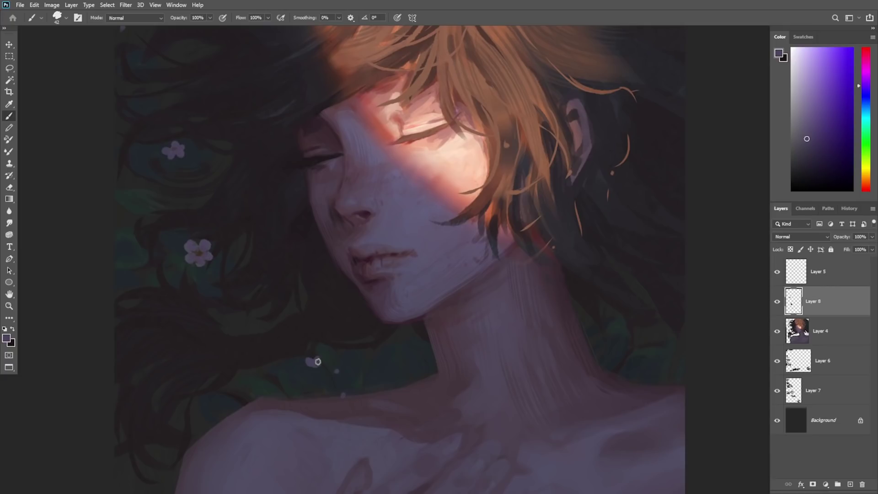
key("ctrl+z")
left_click(197, 251, "alt")
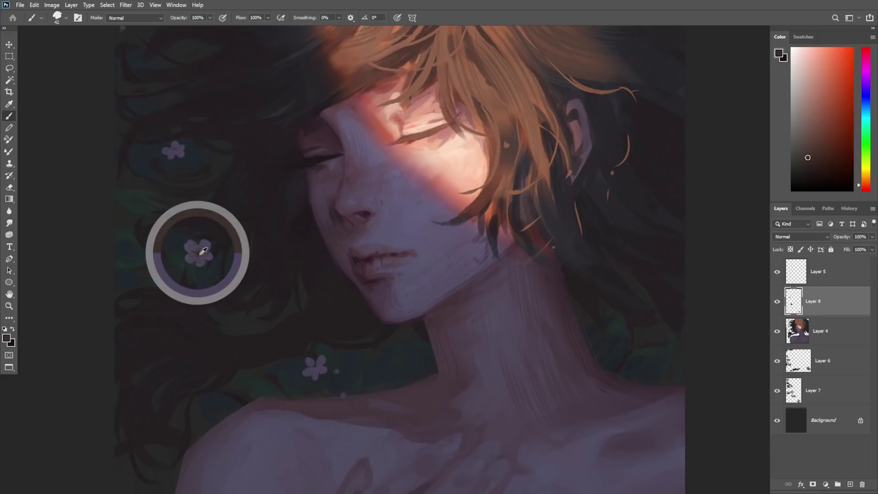
left_click(320, 362, "alt")
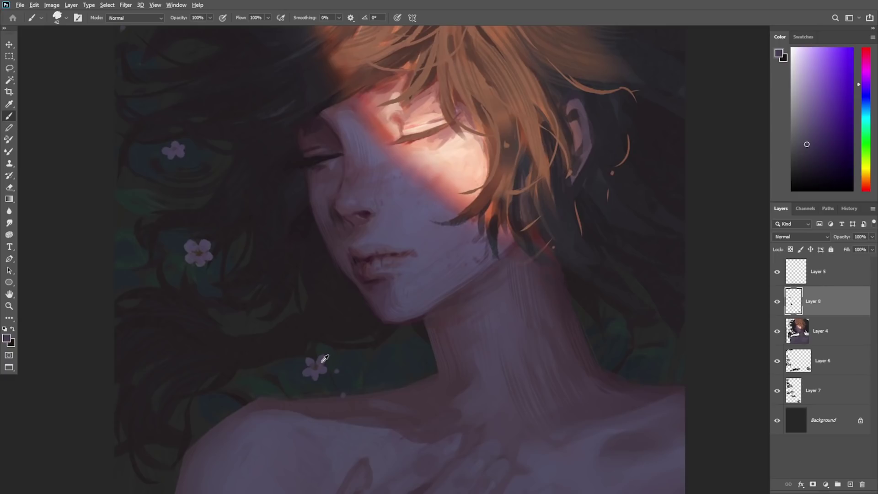
left_click(316, 369, "alt")
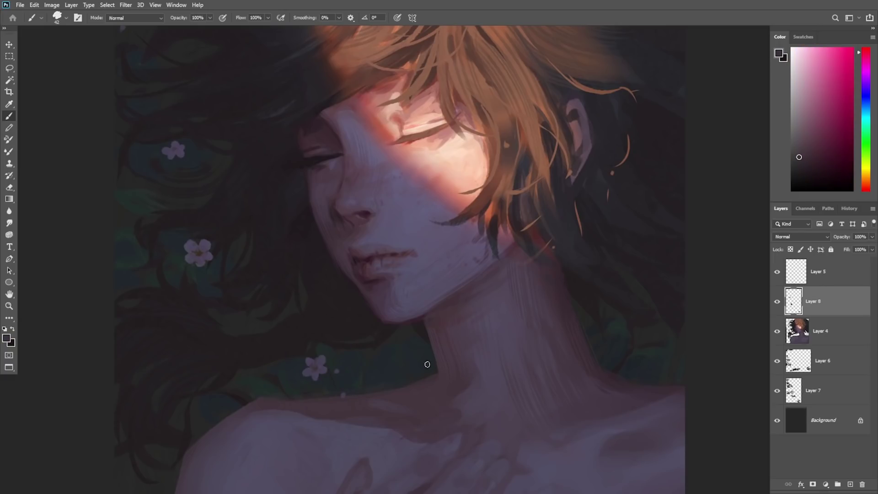
Step: Dab small muted petals on the leaves on both sides of the neck and sample the first flower's lilac for a brighter bud
left_click(417, 373)
left_click(664, 366)
left_click(671, 343)
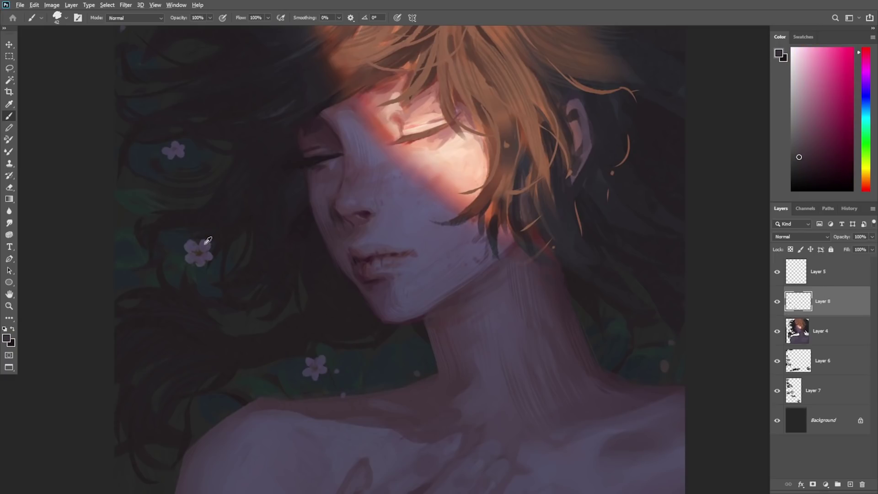
left_click(208, 240, "alt")
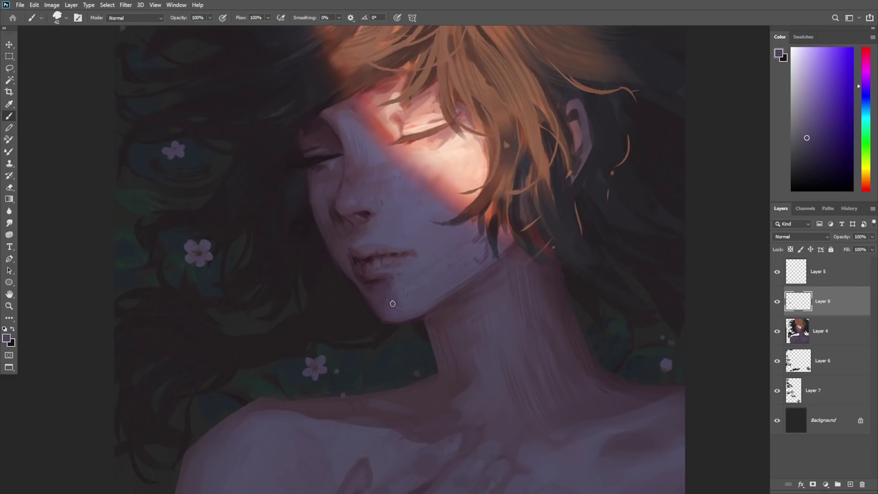
Step: Scatter small lilac petals along the leafy canvas edge beside the hair and near the upper edge
scroll(366, 293, "down", 2)
scroll(174, 275, "up", 3)
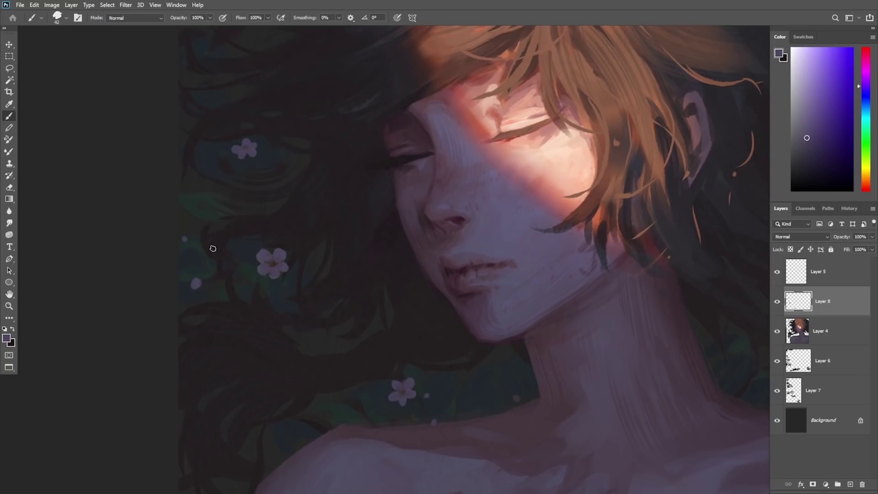
scroll(213, 249, "down", 3)
scroll(256, 88, "up", 3)
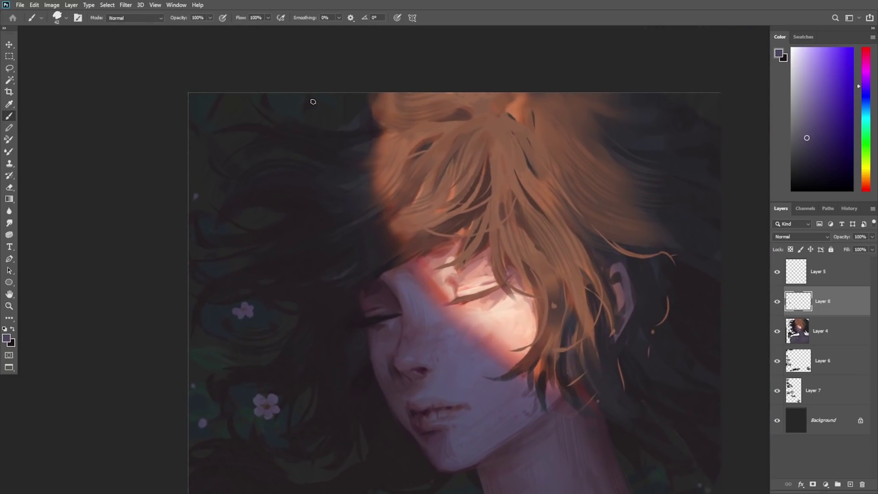
key("z")
scroll(500, 369, "down", 3)
scroll(373, 368, "up", 3)
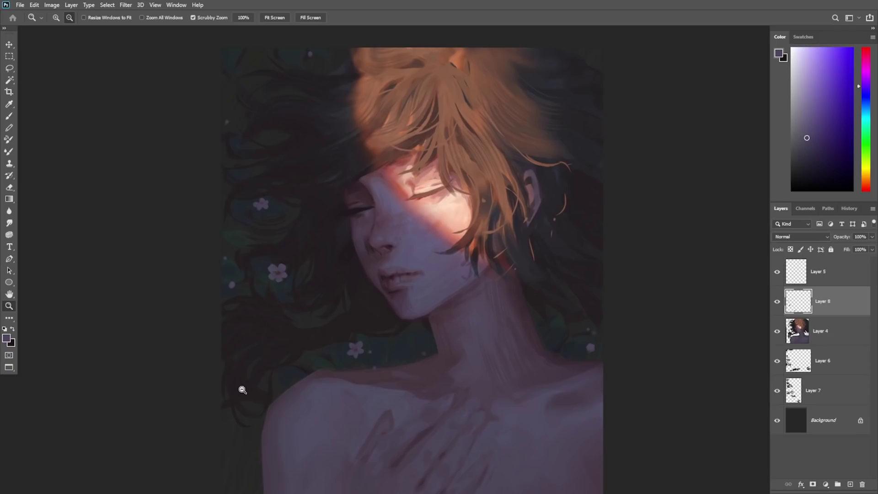
Step: Dab a small lilac petal on the leaves between the chin and the neck
scroll(242, 389, "up", 2)
key("b")
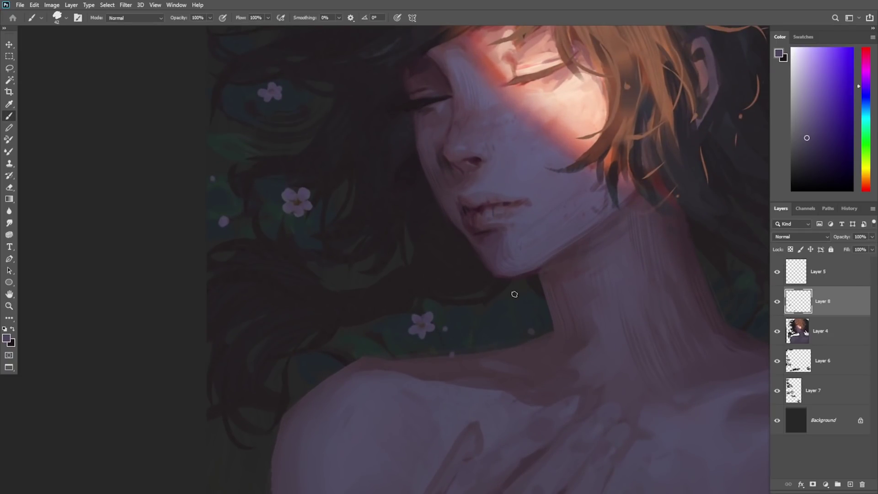
left_click(523, 291)
Step: On Layer 4, sample the flower's muted lilac and paint the curved edges of a metal band around the dark hair strand near the chin
key("z")
left_click_drag(376, 294, 400, 295)
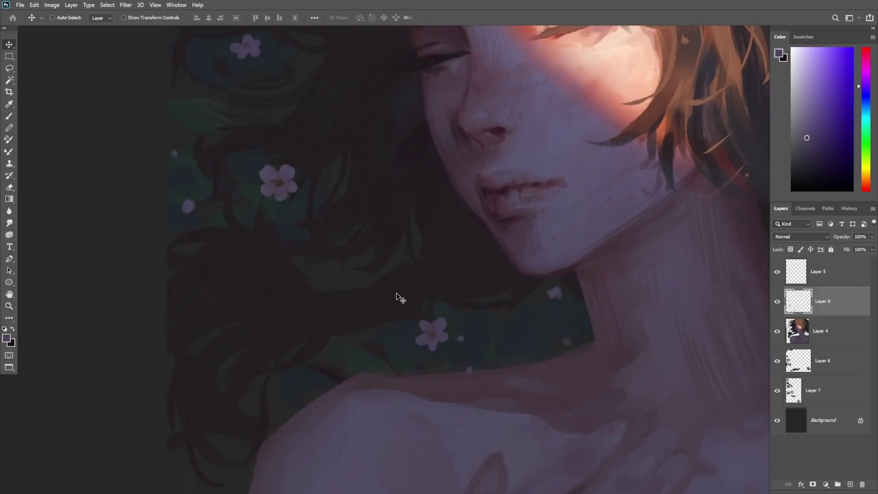
left_click(401, 293, "ctrl")
key("b")
left_click(432, 331, "alt")
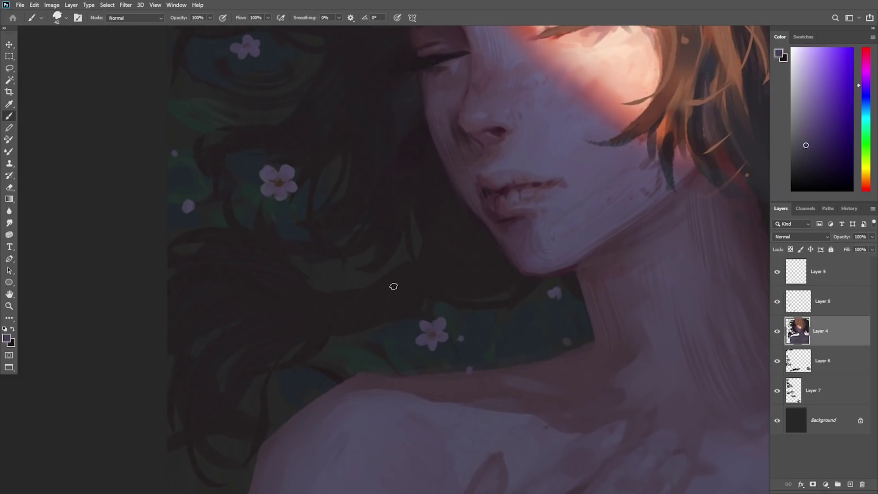
left_click_drag(395, 270, 412, 304)
left_click(399, 292, "alt")
left_click(396, 269, "alt")
mouse_move(394, 271)
left_mouse_down()
mouse_move(404, 296)
mouse_move(391, 312)
mouse_move(397, 293)
left_mouse_up()
Step: Refine the shape of this hair band with dark hair and lilac tones sampled around it
left_click(404, 294, "alt")
key("ctrl+z")
left_click(389, 300, "alt")
left_click(388, 279, "alt")
left_click(397, 302, "alt")
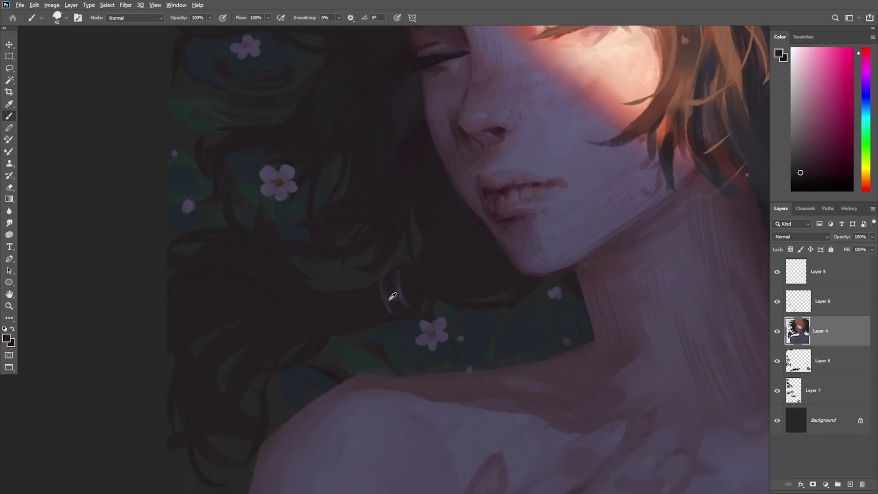
left_click(394, 292, "alt")
Step: Paint a second curved lilac band farther along the hair strand and shade it with sampled dark tones
left_click_drag(329, 291, 334, 332)
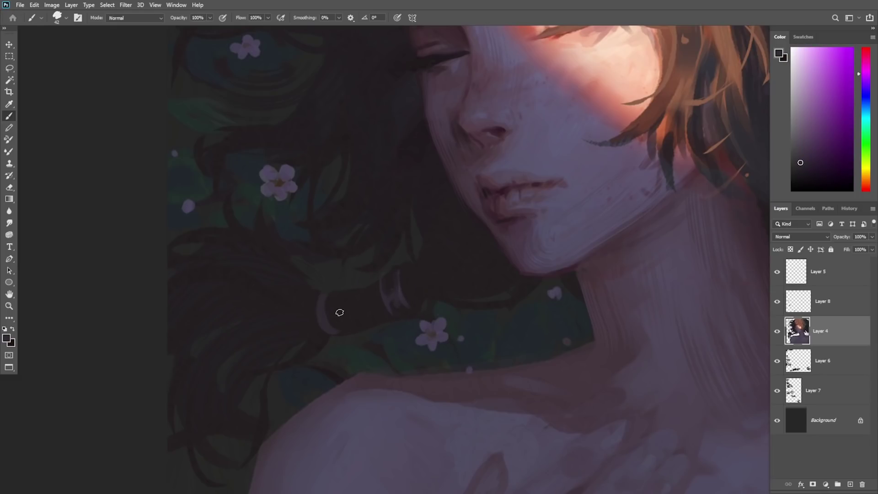
mouse_move(339, 295)
left_mouse_down()
mouse_move(349, 331)
mouse_move(333, 314)
left_mouse_up()
left_click(322, 308, "alt")
left_click(332, 295, "alt")
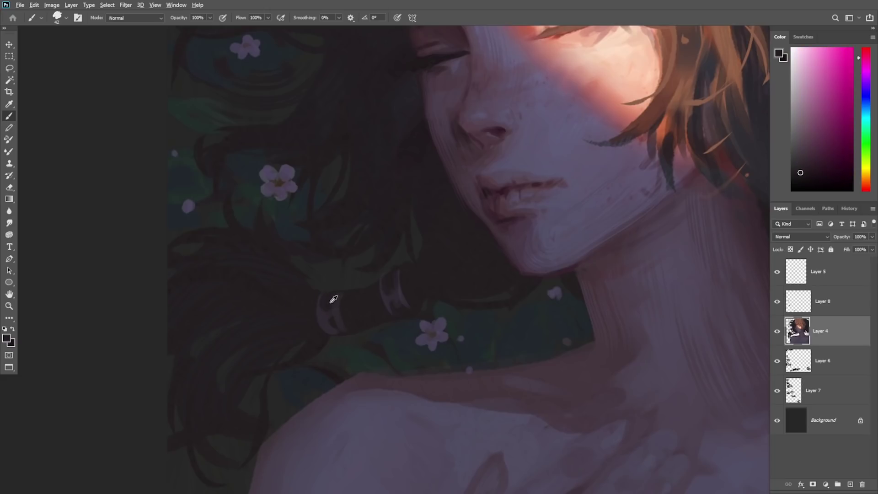
left_click(332, 315, "alt")
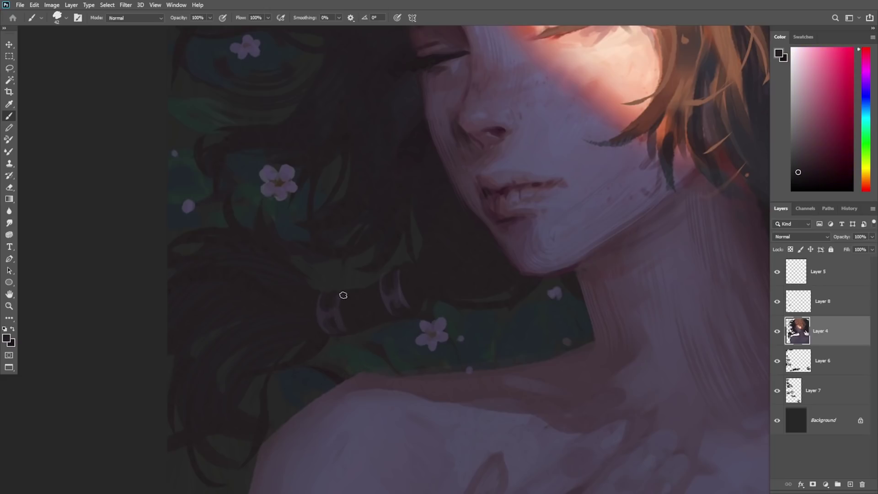
left_click(400, 286, "alt")
Step: Reduce the brush to 18 px and paint a curling scroll ornament between the two hair bands
key("z")
left_click_drag(334, 336, 365, 296)
key("b")
right_click(383, 237)
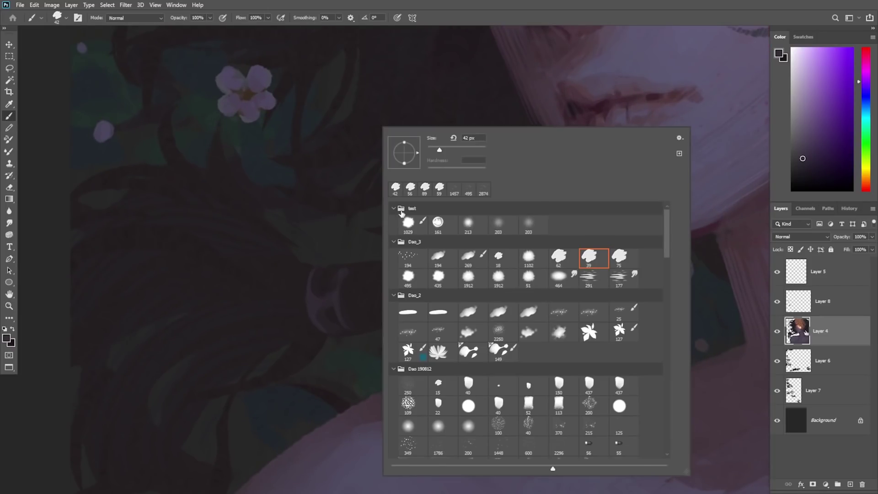
left_click(432, 150)
left_click(316, 303, "alt")
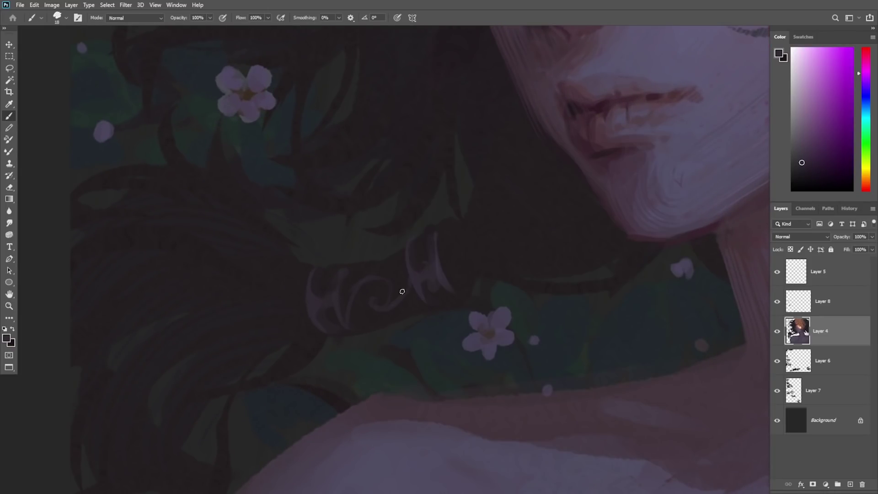
left_click_drag(391, 297, 349, 303)
left_click(379, 295, "alt")
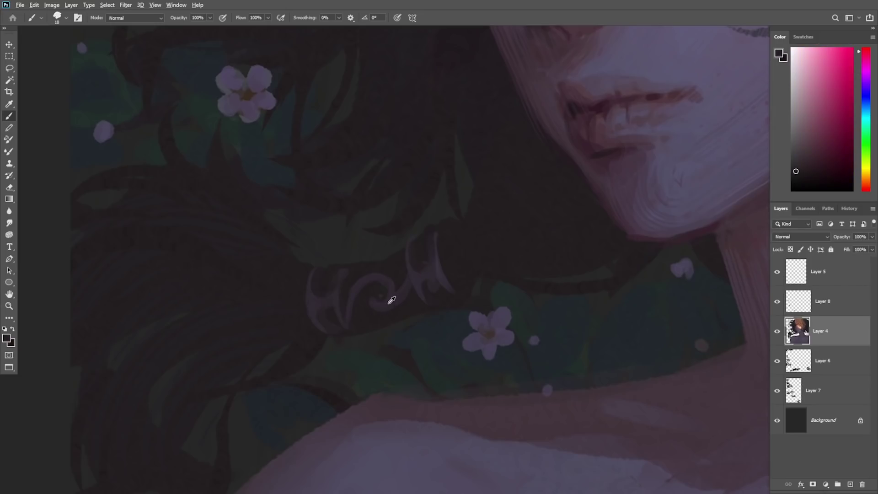
left_click(381, 291, "alt")
left_click(389, 302, "alt")
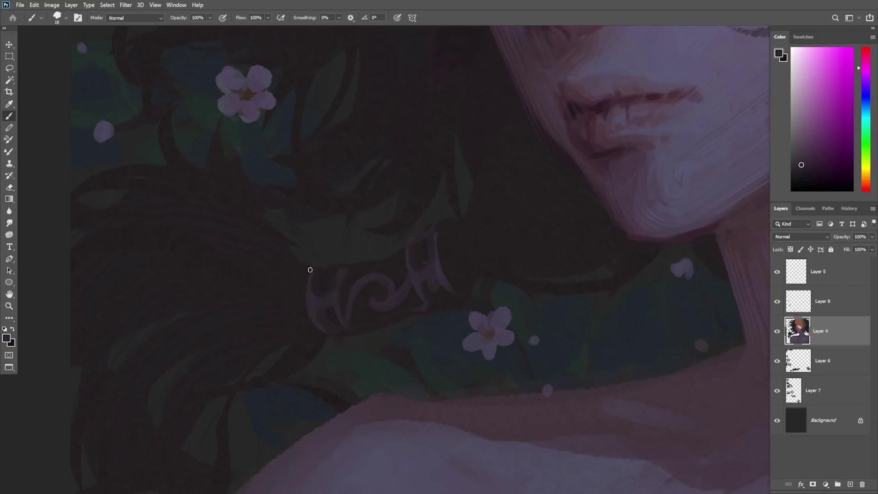
Step: Clean up the edges of the bands and thicken the scroll using dark and purple tones sampled from the ornament
left_click(350, 263, "alt")
left_click(353, 266, "alt")
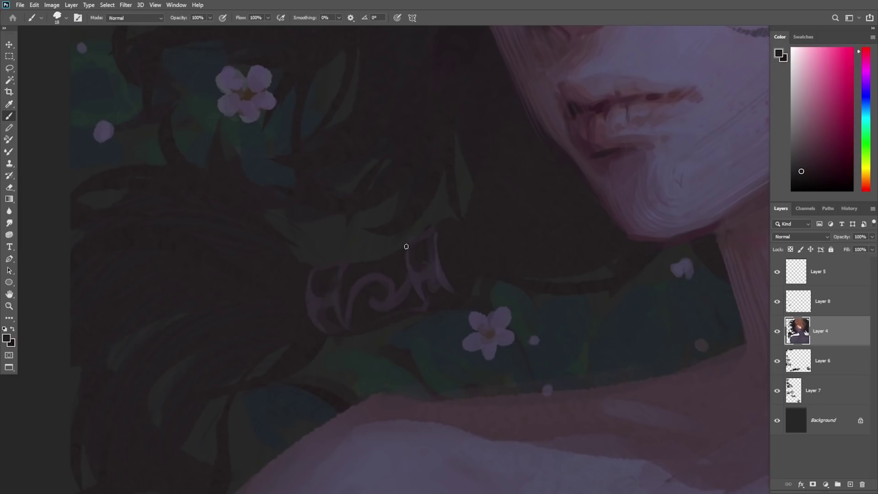
left_click(377, 265, "alt")
left_click(380, 313, "alt")
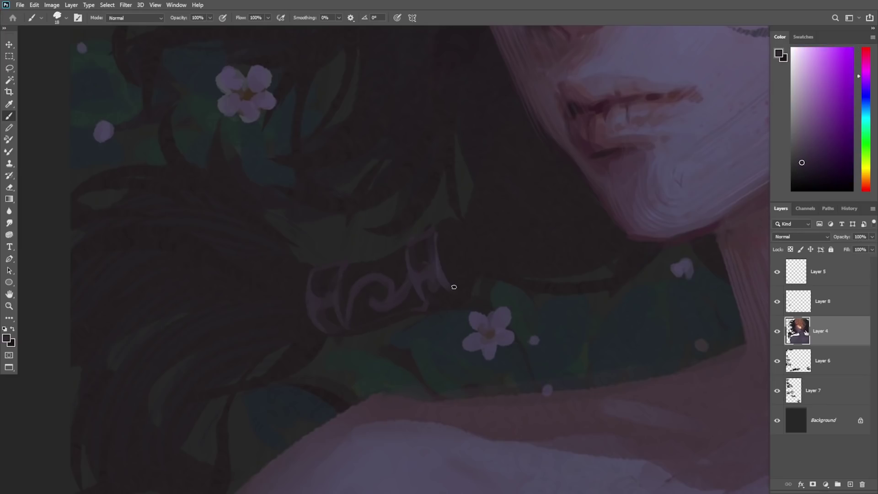
left_click(362, 282, "alt")
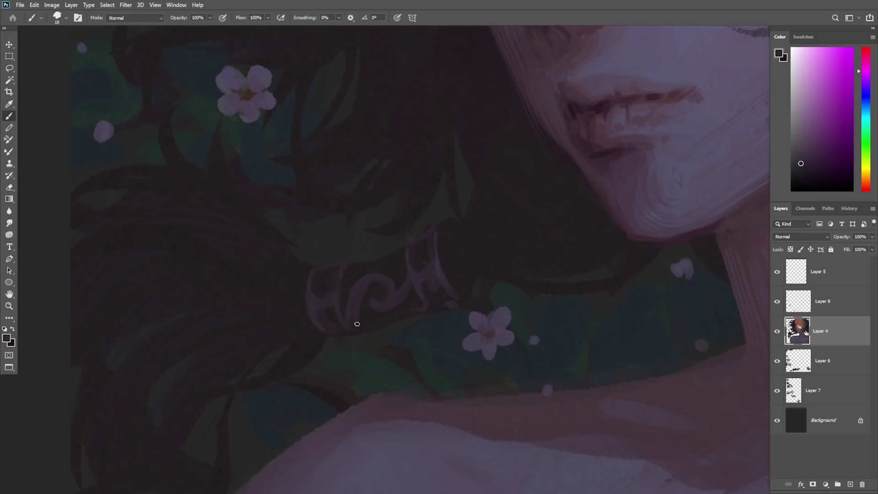
left_click(358, 319, "alt")
left_click(360, 287, "alt")
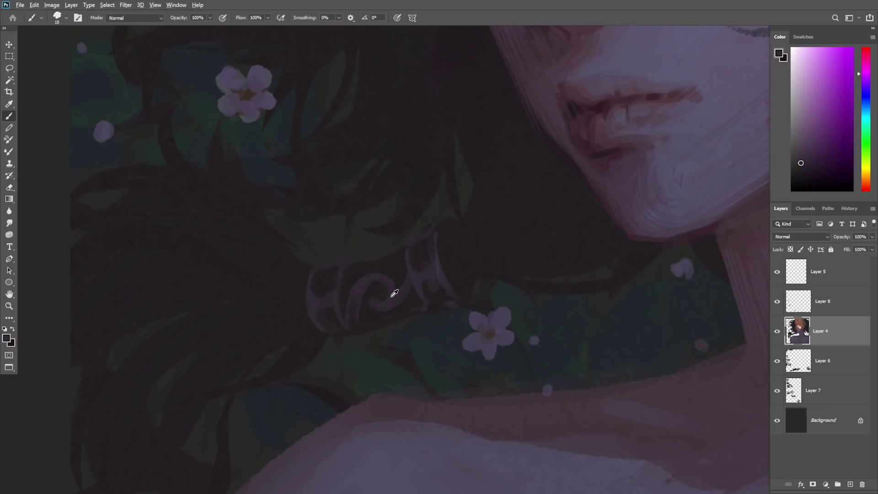
Step: Sharpen the scroll and add small highlights across the hair ornament in the nearby flower's lilac
left_click(392, 295, "alt")
left_click(386, 286, "alt")
left_click(364, 312, "alt")
left_click(476, 321, "alt")
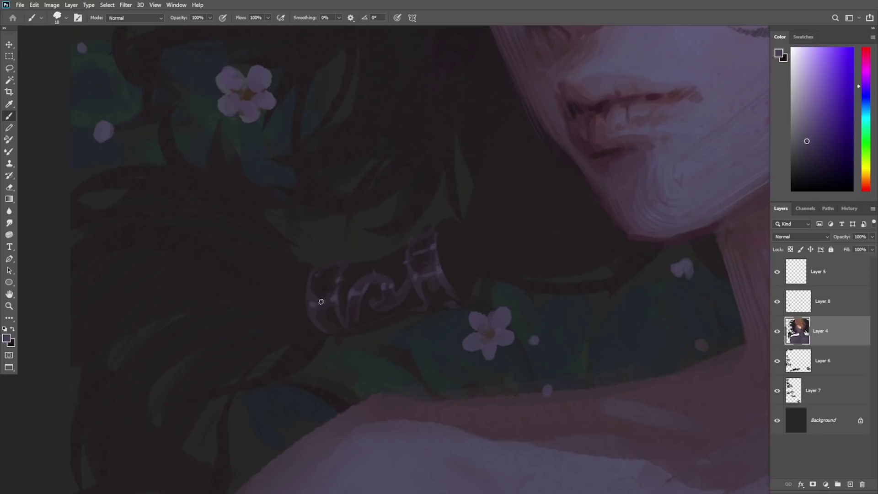
Step: Examine the finished hair ornament within the whole portrait from several zoom levels
key("z")
left_click_drag(315, 299, 276, 329)
left_click_drag(368, 345, 351, 372)
left_click_drag(378, 325, 455, 296)
left_click_drag(425, 341, 377, 357)
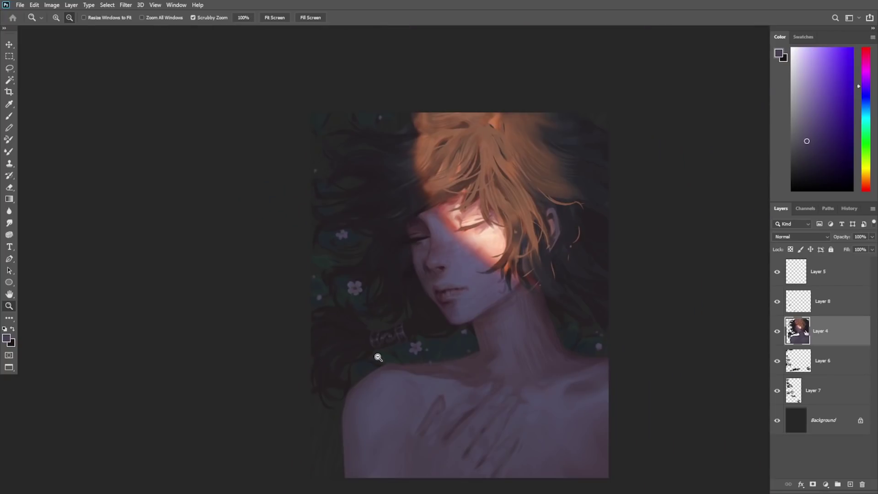
scroll(465, 332, "up", 2)
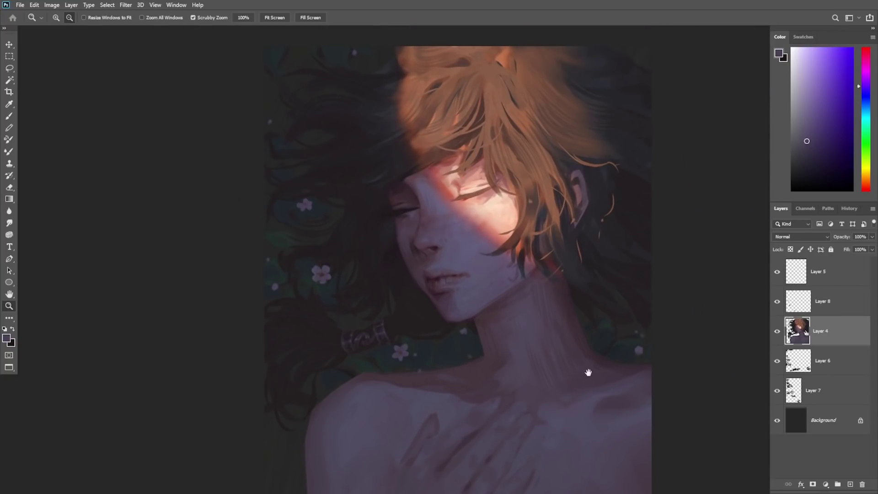
scroll(580, 361, "up", 2)
scroll(251, 221, "up", 2)
key("v")
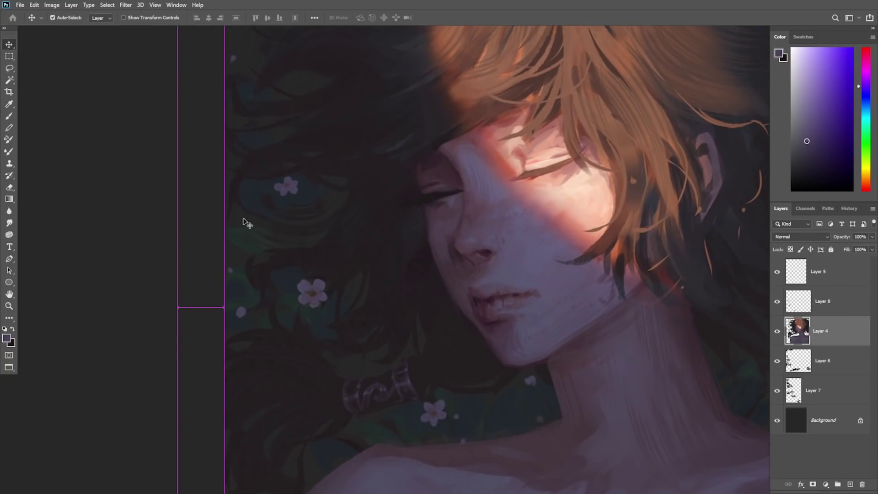
left_click_drag(403, 230, 317, 285)
key("alt+space")
left_click_drag(512, 319, 485, 319)
left_click_drag(526, 426, 515, 317)
left_click_drag(530, 393, 550, 410)
mouse_move(519, 480)
left_mouse_down()
mouse_move(534, 357)
mouse_move(519, 471)
left_mouse_up()
left_click_drag(525, 427, 410, 376)
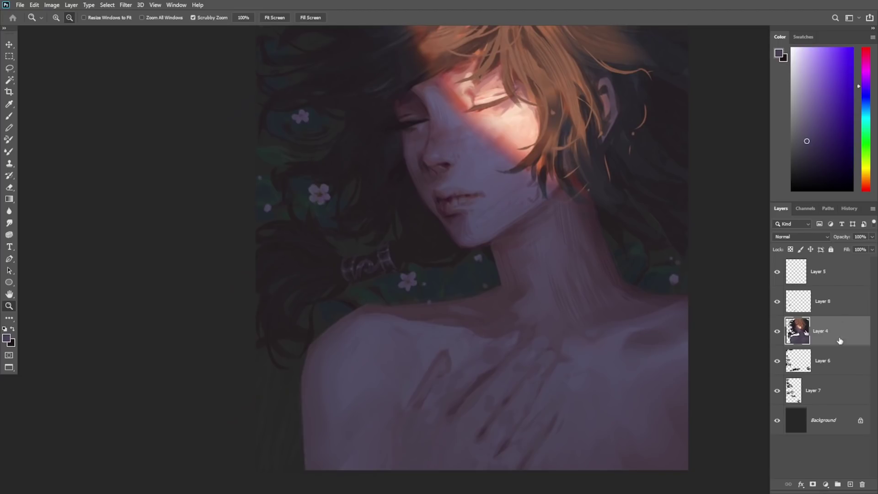
Step: Merge Layer 6 and Layer 7 into a single leaf layer
left_click(838, 366)
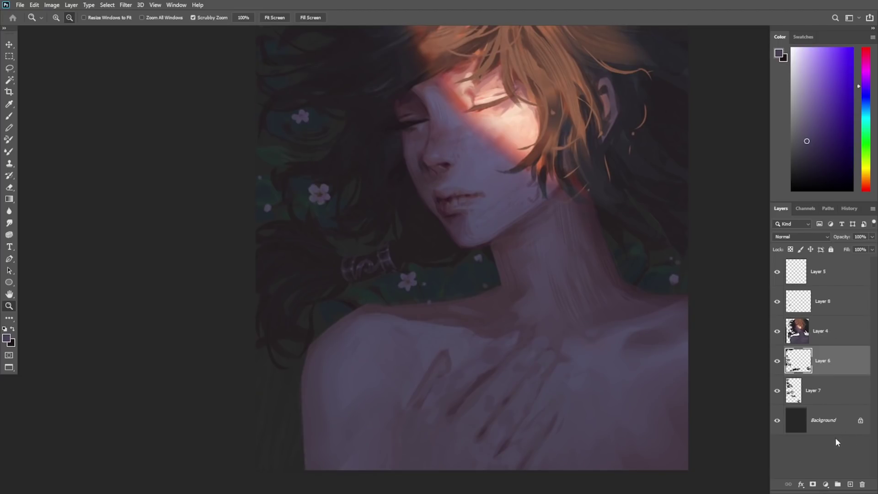
left_click(832, 397)
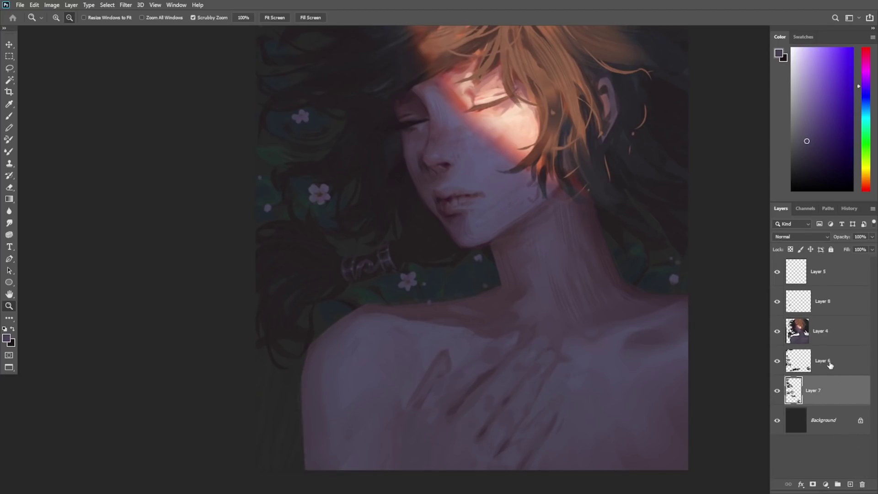
key("ctrl+e")
Step: Enlarge the brush to 108 px and paint sampled dark hair tones over the leaves between the chin and neck
key("b")
right_click(479, 274)
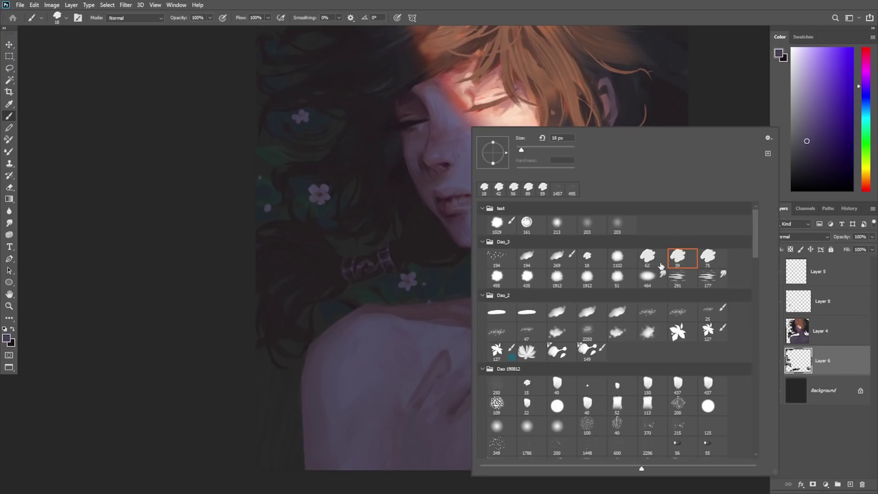
left_click(545, 149)
left_click(426, 238, "alt")
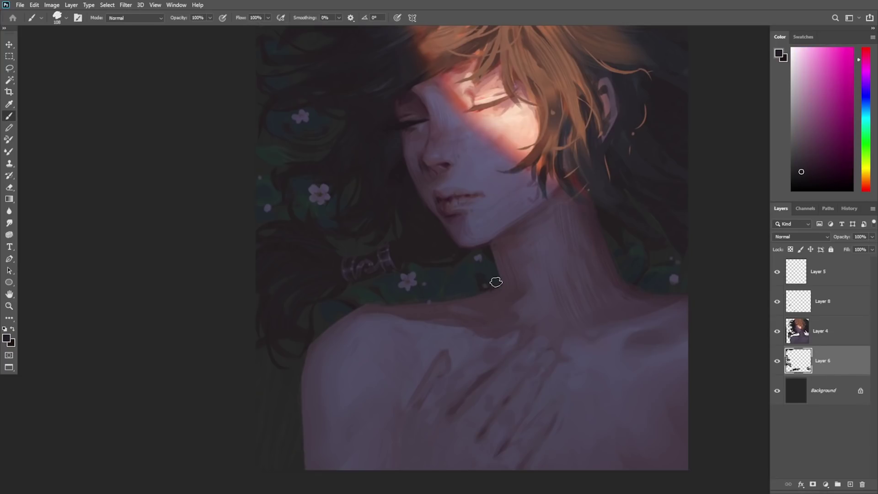
left_click(423, 209, "alt")
mouse_move(478, 280)
left_mouse_down()
mouse_move(492, 277)
mouse_move(486, 295)
left_mouse_up()
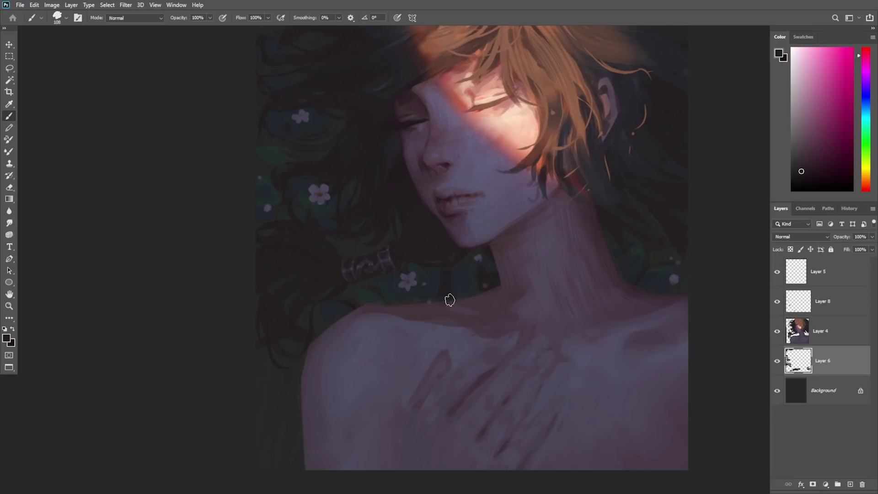
Step: Paint dark gaps between the leaves above the shoulder and down the canvas edge beside the arm
left_click(437, 280, "alt")
left_click(477, 277, "alt")
mouse_move(284, 353)
left_mouse_down()
mouse_move(289, 374)
mouse_move(275, 358)
mouse_move(308, 372)
left_mouse_up()
key("ctrl+z")
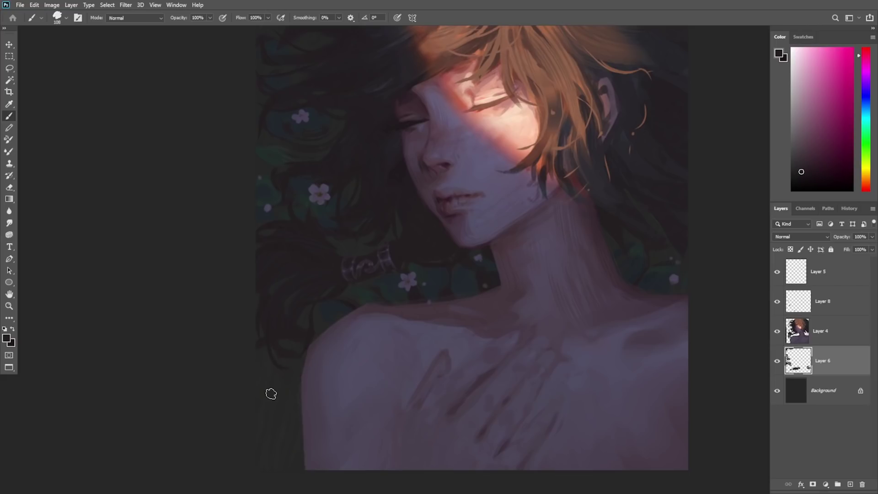
mouse_move(270, 394)
left_mouse_down()
mouse_move(307, 395)
mouse_move(303, 368)
mouse_move(293, 392)
mouse_move(209, 433)
mouse_move(273, 401)
mouse_move(268, 448)
mouse_move(241, 448)
mouse_move(308, 421)
mouse_move(251, 423)
mouse_move(309, 430)
mouse_move(300, 406)
mouse_move(287, 451)
mouse_move(263, 439)
mouse_move(311, 457)
mouse_move(270, 464)
left_mouse_up()
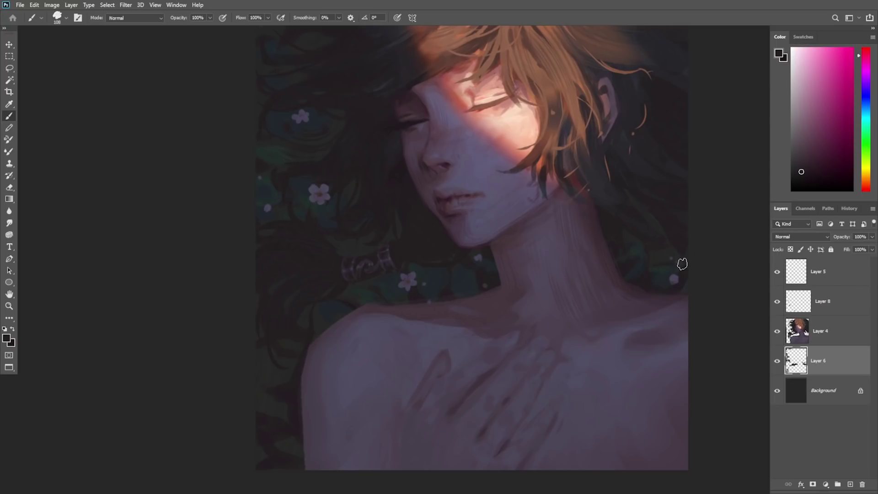
Step: Darken the foliage along the canvas's upper edge and sample a dark teal from the leaves there
left_click_drag(675, 283, 617, 397)
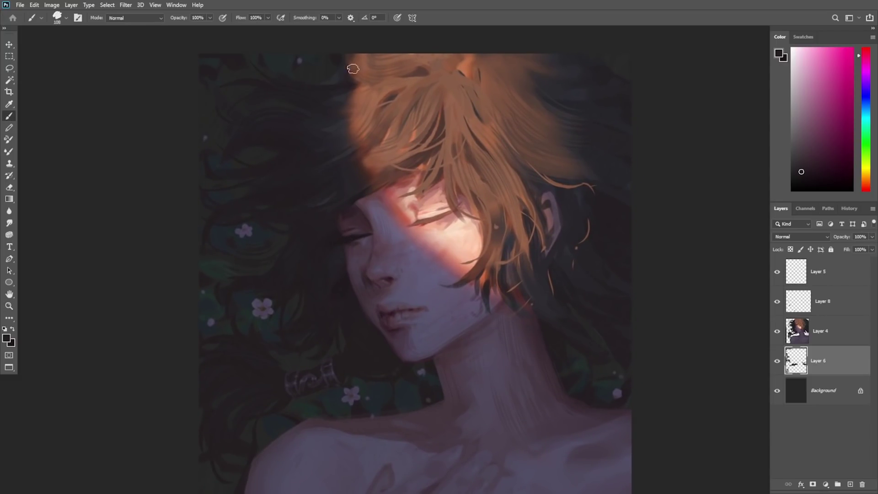
left_click_drag(603, 55, 627, 56)
left_click(276, 64, "alt")
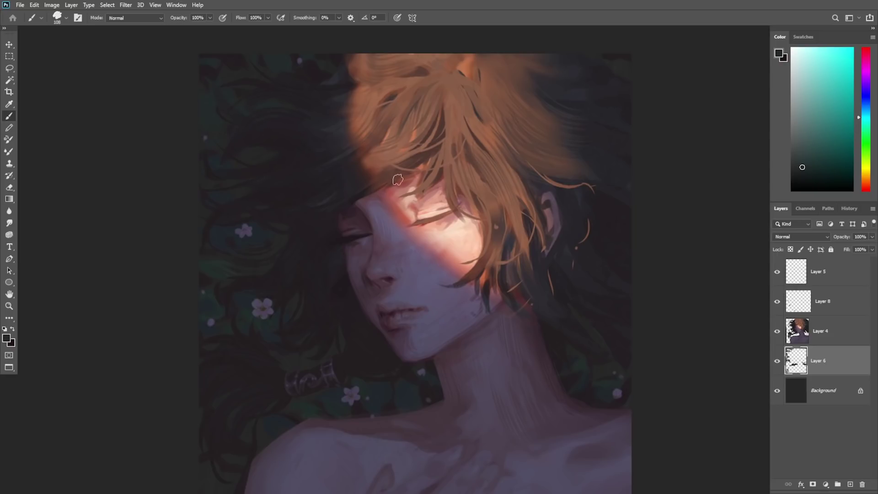
left_click_drag(497, 403, 513, 387)
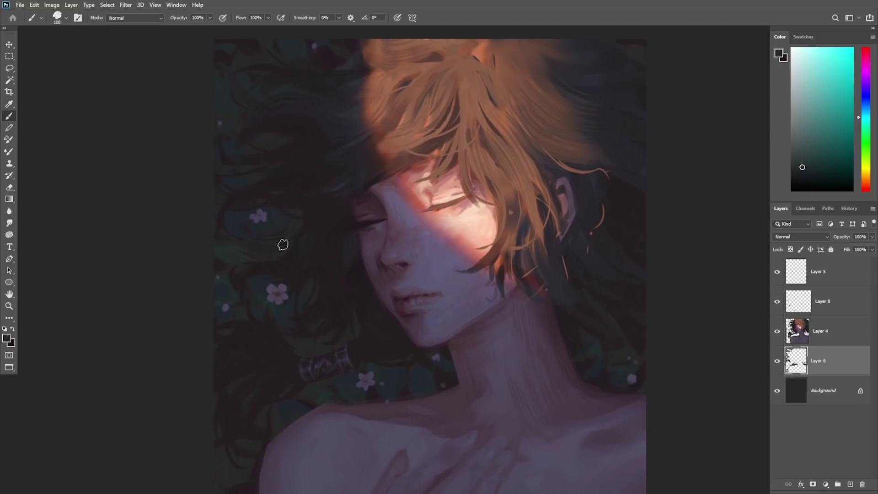
Step: Set the Eraser to a 149 px textured brush and erase at the dark hair over the leaves on Layer 4
key("v")
left_click(328, 236)
key("e")
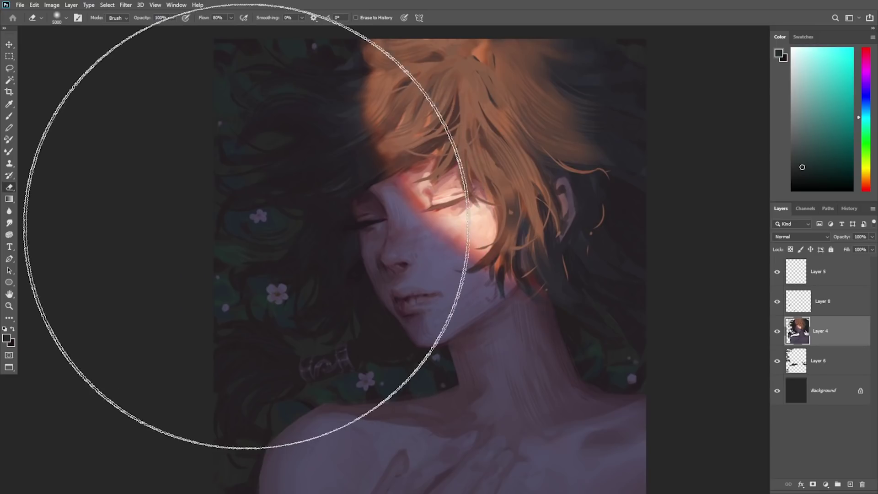
right_click(313, 212)
left_click(519, 258)
left_click(389, 150)
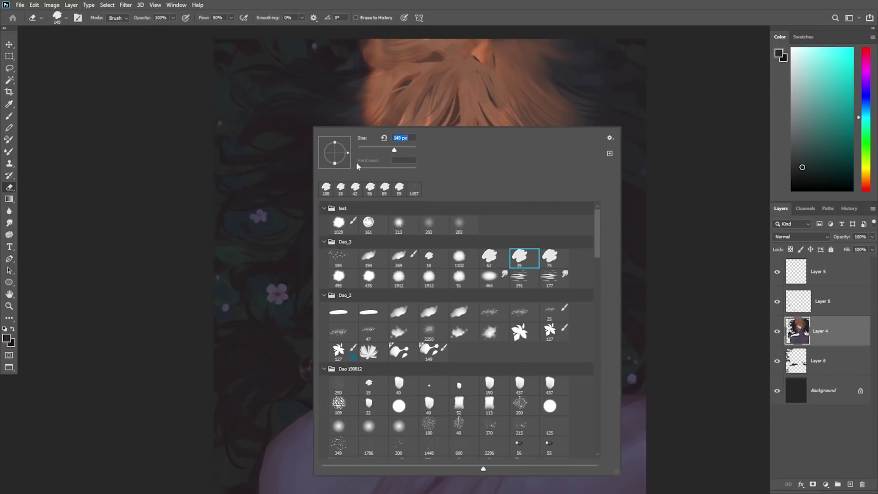
left_click(240, 237)
Step: Paint sampled purple skin shadows on Layer 4 along the outer edge of the hand resting on the chest
key("z")
mouse_move(673, 311)
left_mouse_down()
mouse_move(601, 397)
mouse_move(642, 422)
mouse_move(622, 372)
left_mouse_up()
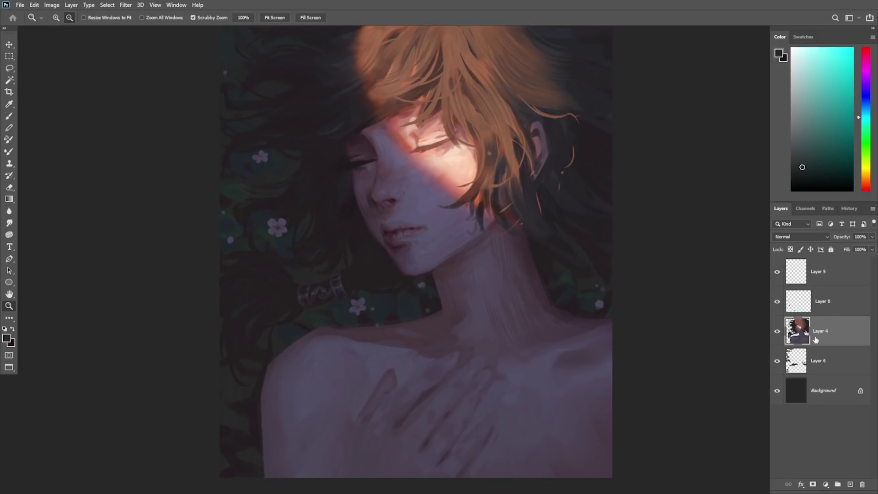
left_click(833, 280)
left_click_drag(525, 347, 531, 367)
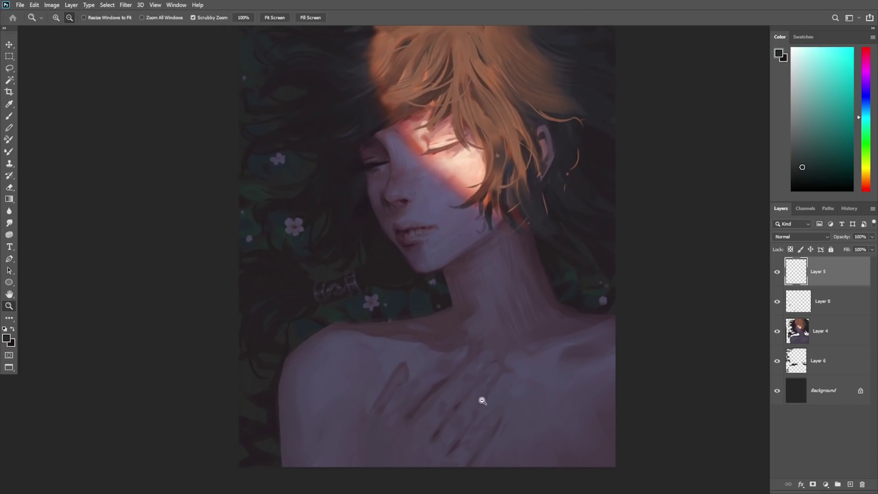
left_click(823, 331)
key("b")
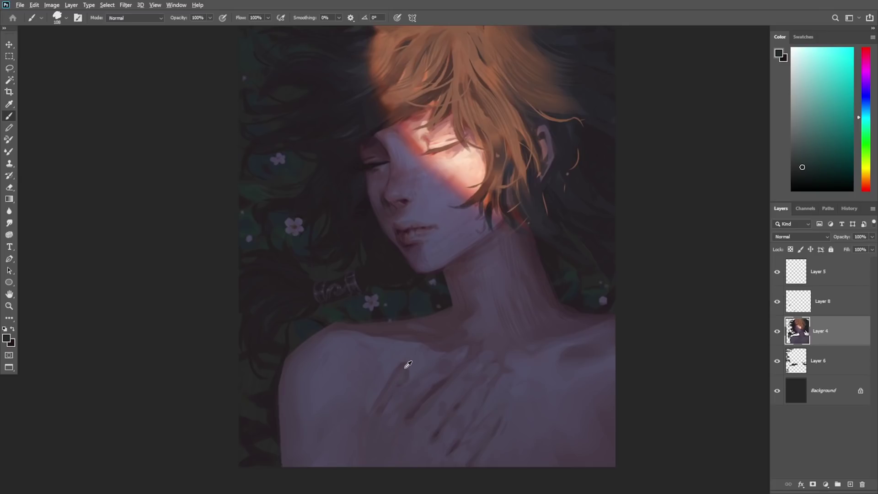
left_click(408, 365, "alt")
left_click(401, 368, "alt")
left_click(375, 391, "alt")
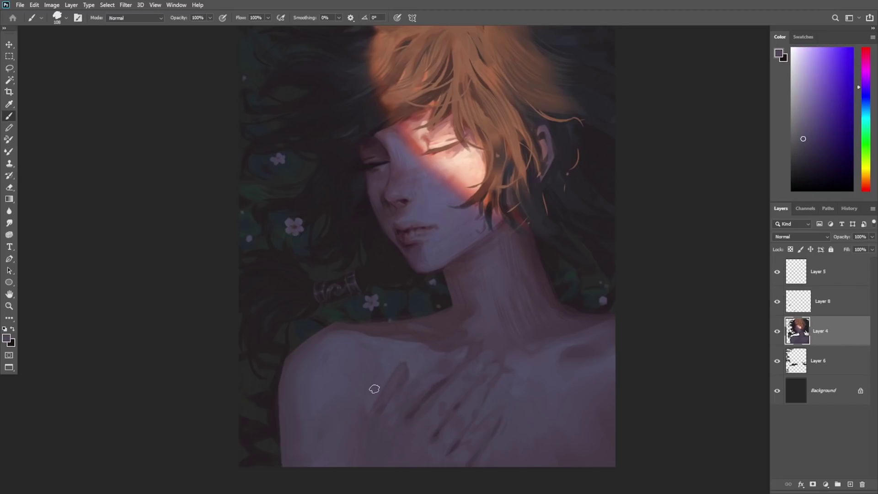
left_click(435, 393, "alt")
left_click_drag(371, 398, 360, 438)
left_click(365, 396, "alt")
left_click(367, 418, "alt")
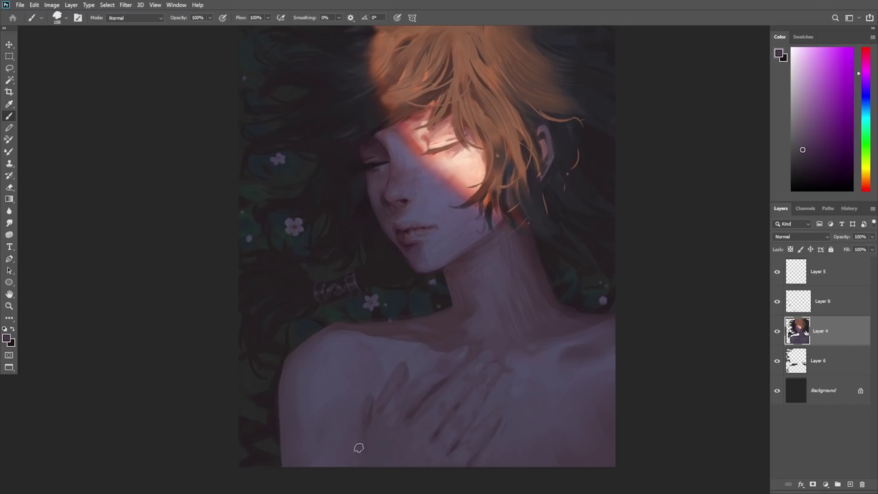
Step: Refine the outer contour of the hand and thumb with skin tones sampled from the chest
left_click(360, 400, "alt")
left_click(378, 422, "alt")
left_click(428, 394, "alt")
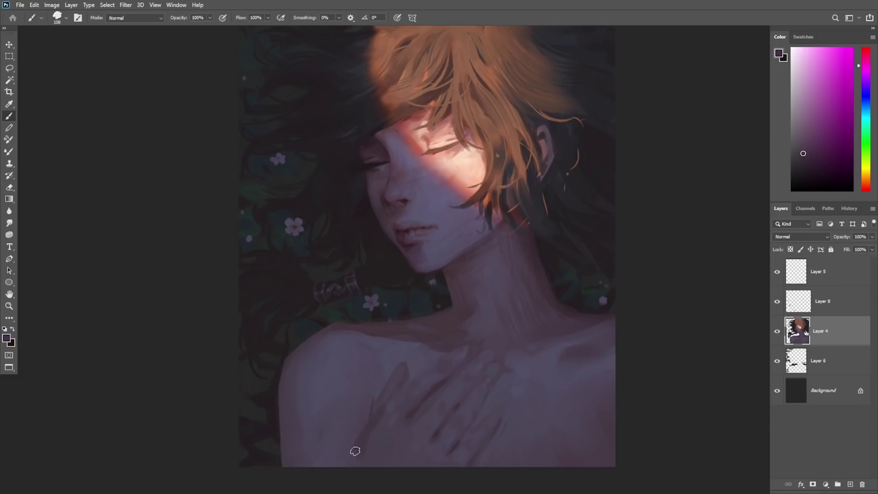
left_click(396, 396, "alt")
left_click(384, 421, "alt")
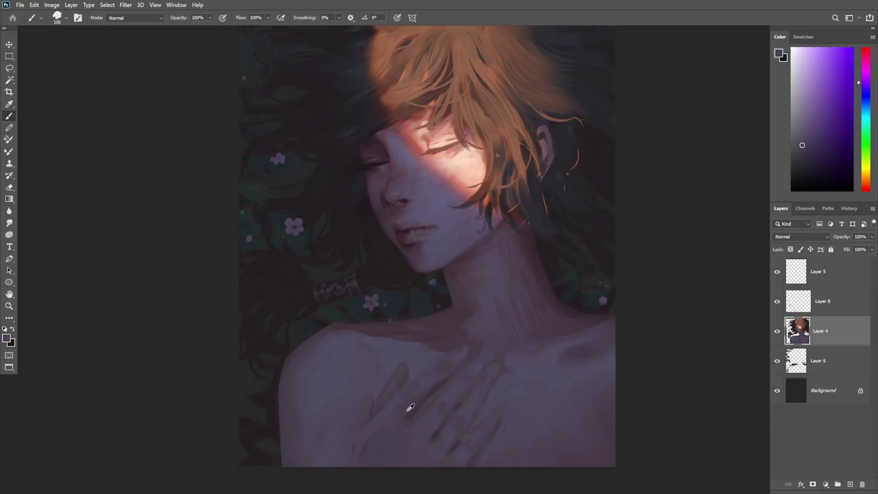
left_click(409, 410, "alt")
left_click(382, 415, "alt")
left_click(376, 433, "alt")
Step: Rework the shadows between the fingers and down the back of the hand with sampled purple tones
left_click(416, 393, "alt")
left_click(412, 389, "alt")
left_click(423, 417, "alt")
left_click(416, 433, "alt")
left_click(424, 420, "alt")
left_click(424, 426, "alt")
left_click(398, 454, "alt")
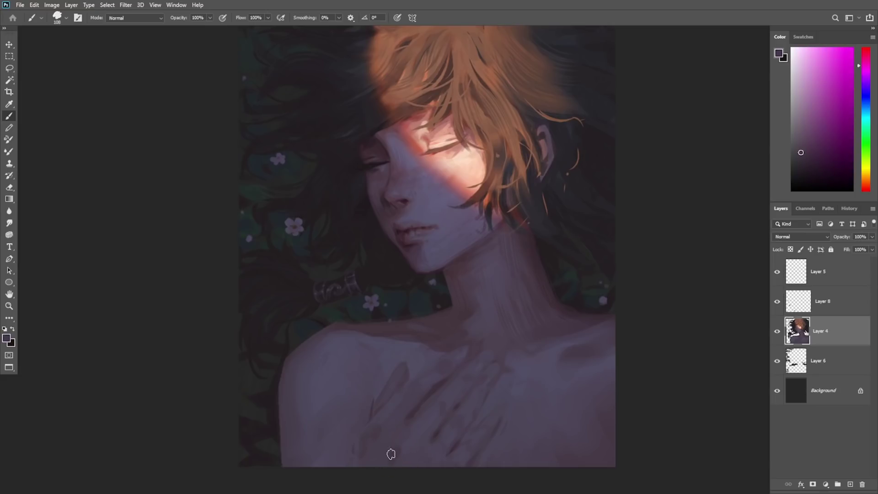
left_click(422, 453, "alt")
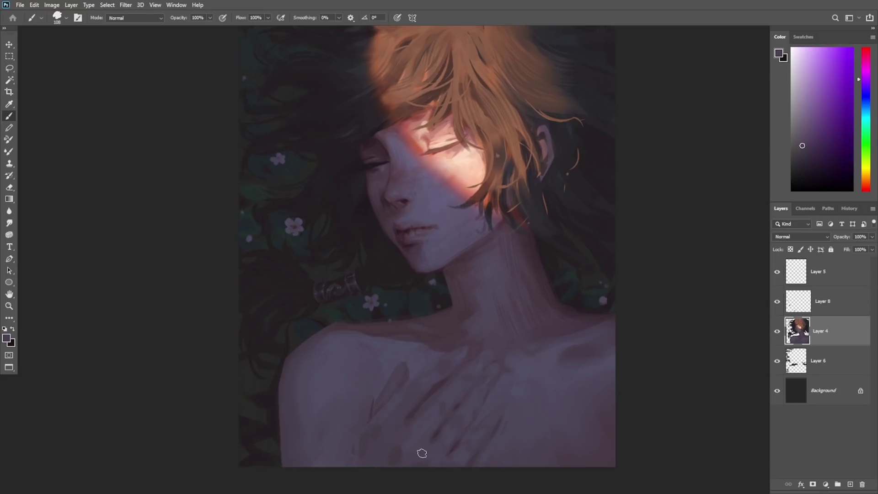
Step: Blend the lower part of the hand and the chest beside the fingers using sampled skin tones
left_click(393, 452, "alt")
left_click(373, 427, "alt")
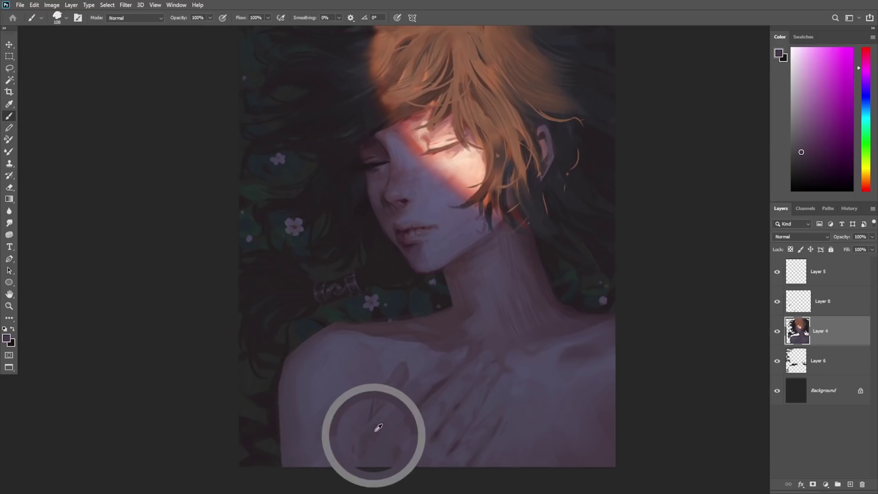
left_click(362, 434, "alt")
left_click(360, 427, "alt")
left_click(368, 427, "alt")
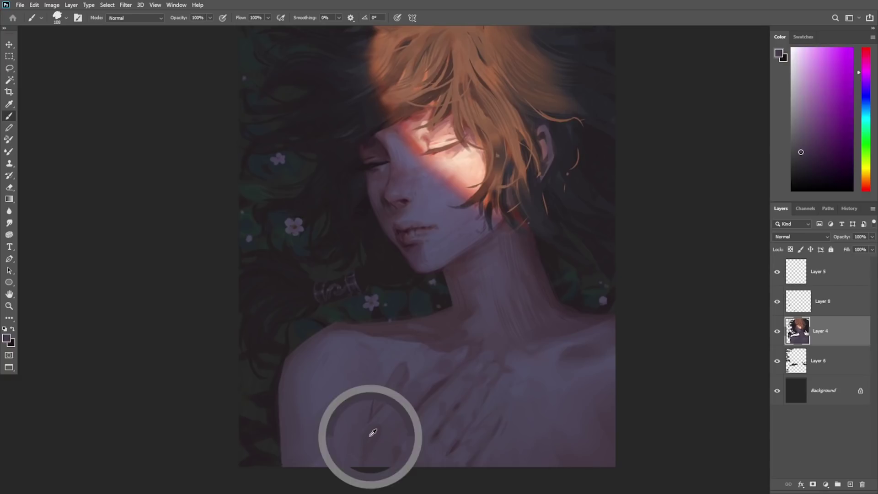
left_click(514, 419, "alt")
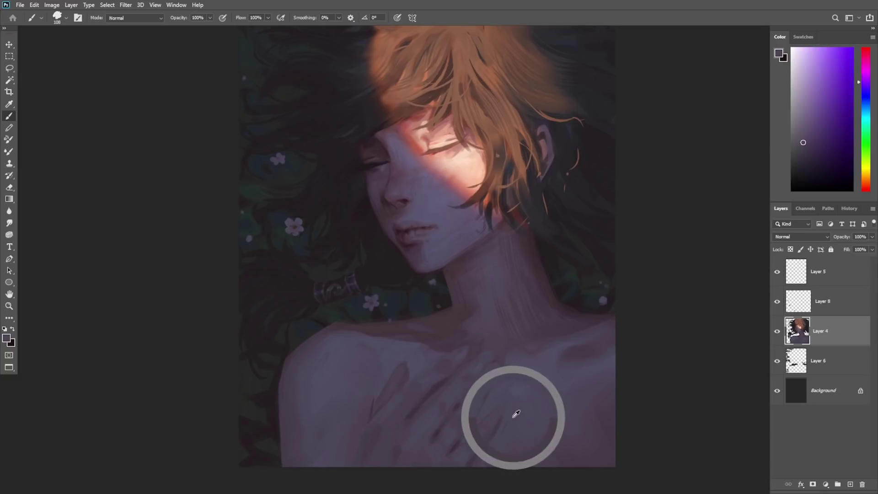
left_click_drag(521, 419, 506, 428)
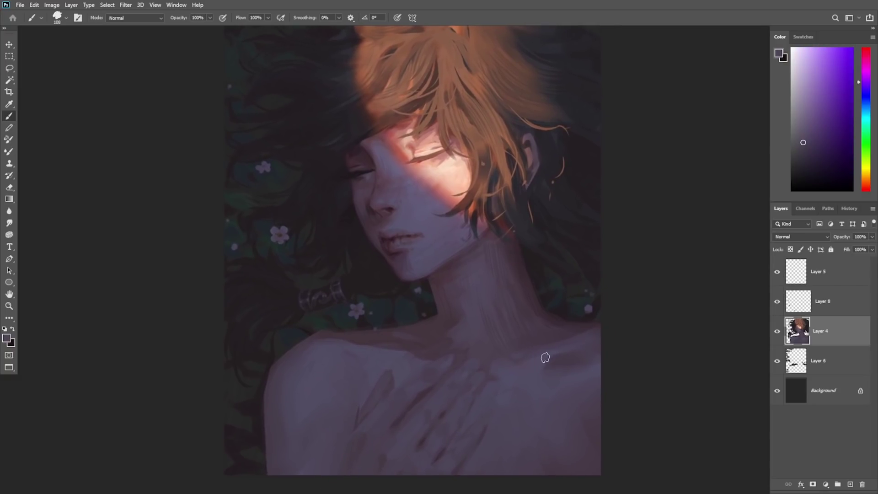
left_click(547, 360, "alt")
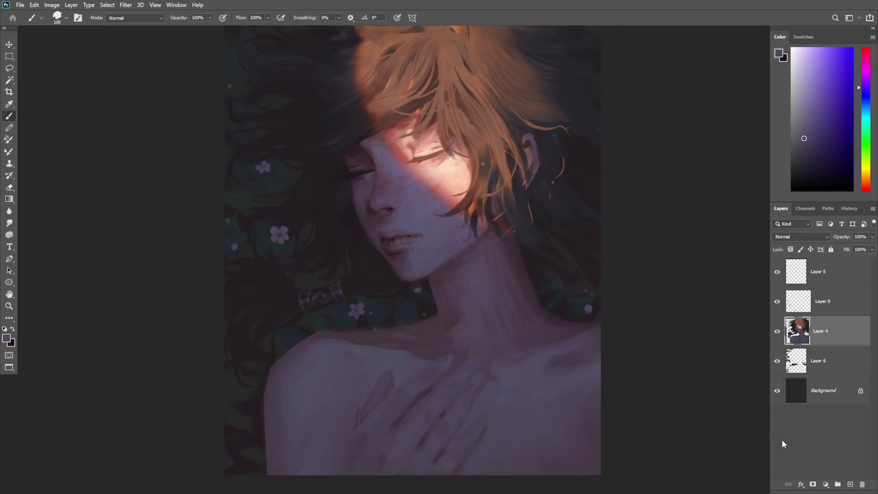
Step: Add a new layer above Layer 4 and paint two dark green leaves over the chest at the canvas's right edge
left_click(850, 483)
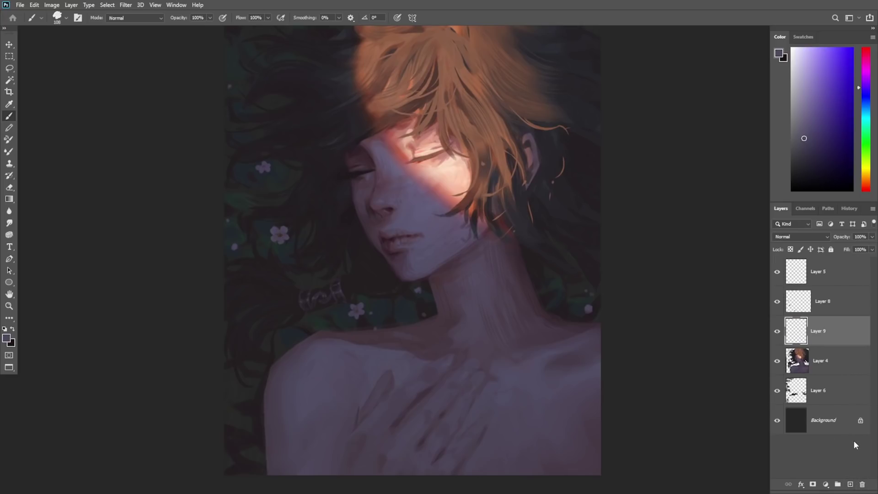
left_click(571, 300, "alt")
mouse_move(580, 390)
left_mouse_down()
mouse_move(609, 379)
mouse_move(577, 397)
mouse_move(610, 382)
mouse_move(590, 397)
left_mouse_up()
mouse_move(535, 452)
left_mouse_down()
mouse_move(568, 431)
mouse_move(582, 459)
mouse_move(561, 445)
mouse_move(589, 460)
mouse_move(570, 440)
mouse_move(576, 455)
left_mouse_up()
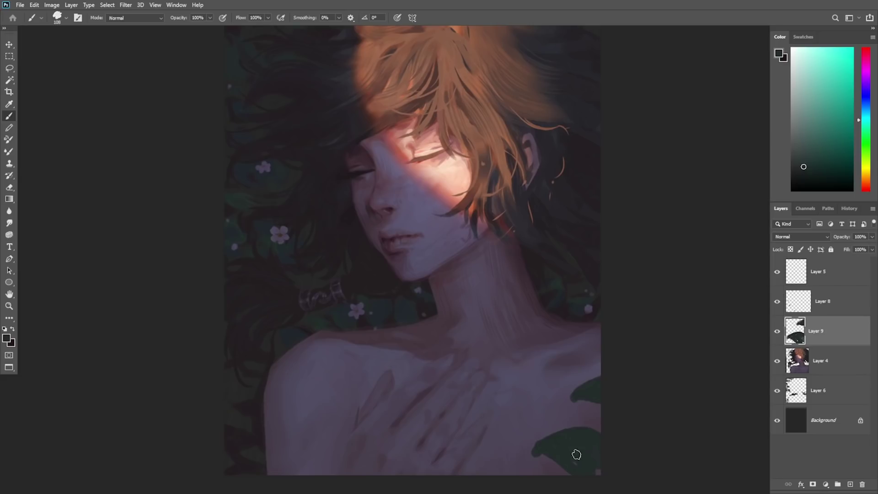
Step: Trim the large leaf in the canvas's lower right corner with the Eraser and shade its underside with sampled dark tones
key("e")
left_click_drag(518, 451, 582, 476)
key("b")
left_click(579, 455, "alt")
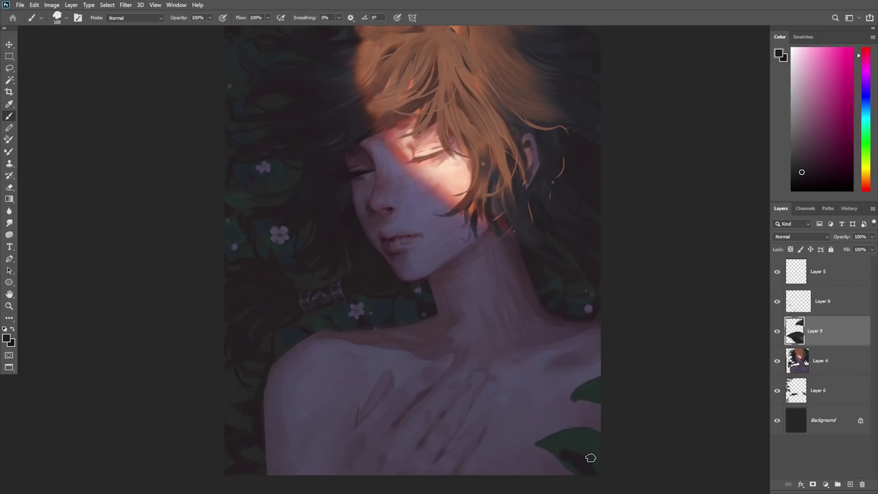
left_click(570, 432, "alt")
left_click(596, 456, "alt")
left_click(584, 464, "alt")
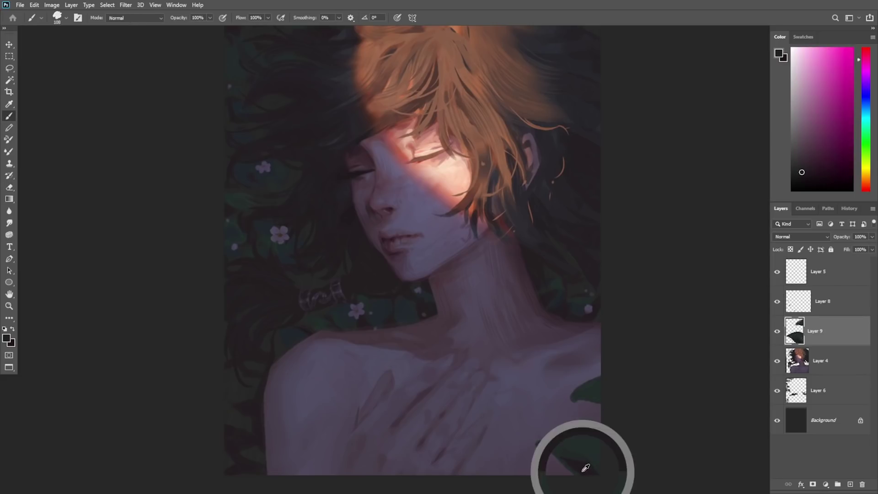
left_click_drag(600, 453, 584, 453)
left_click(583, 436, "alt")
left_click(588, 456, "alt")
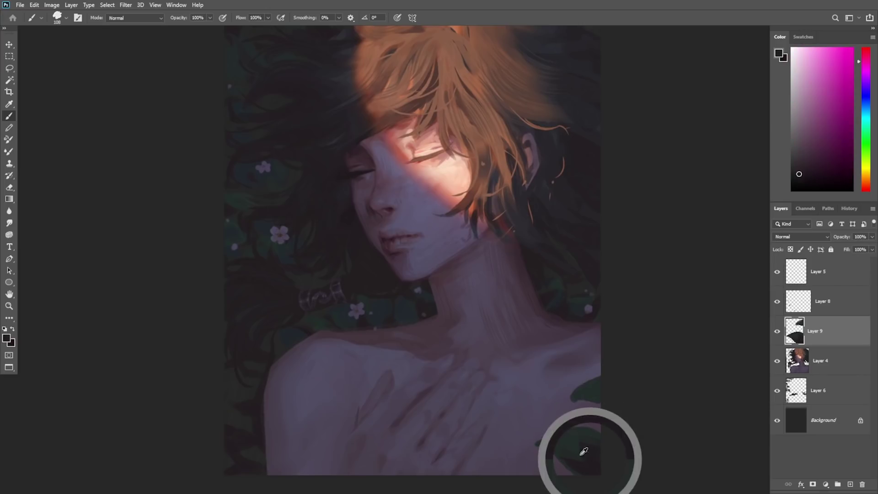
Step: Paint a leaf at the canvas's lower edge and one below the collarbone, trimming the latter's outline with the Eraser
left_click_drag(503, 465, 519, 475)
left_click(547, 435, "alt")
left_click(588, 431, "alt")
left_click_drag(545, 341, 521, 392)
key("e")
left_click_drag(551, 341, 545, 382)
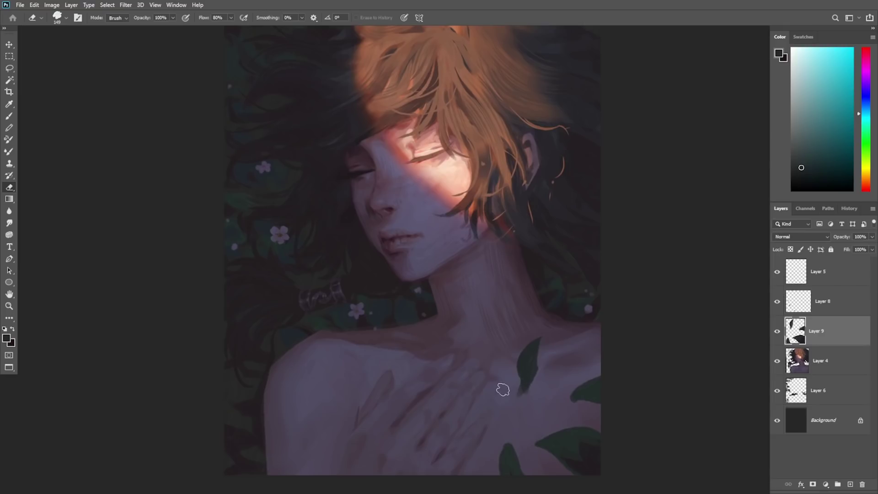
Step: Paint a pointed leaf above the hand and two small leaves around the fingertips
key("b")
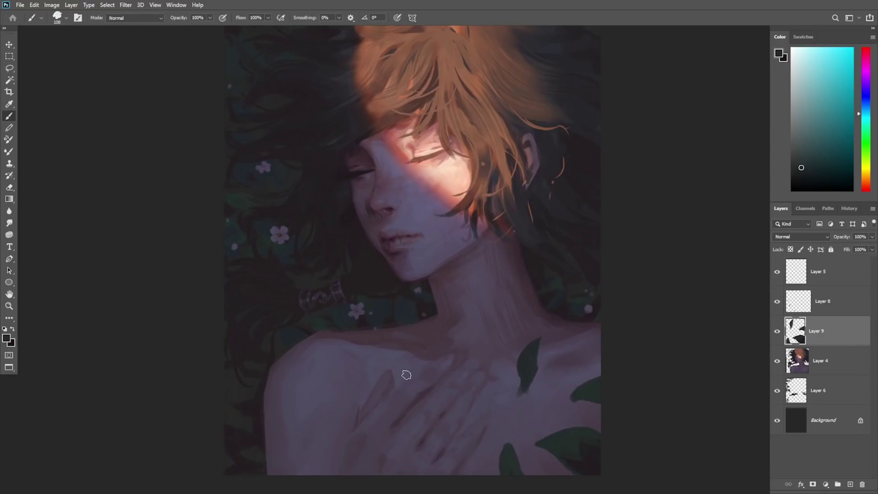
mouse_move(406, 356)
left_mouse_down()
mouse_move(419, 373)
mouse_move(408, 359)
mouse_move(414, 379)
mouse_move(426, 375)
mouse_move(406, 397)
left_mouse_up()
key("e")
key("b")
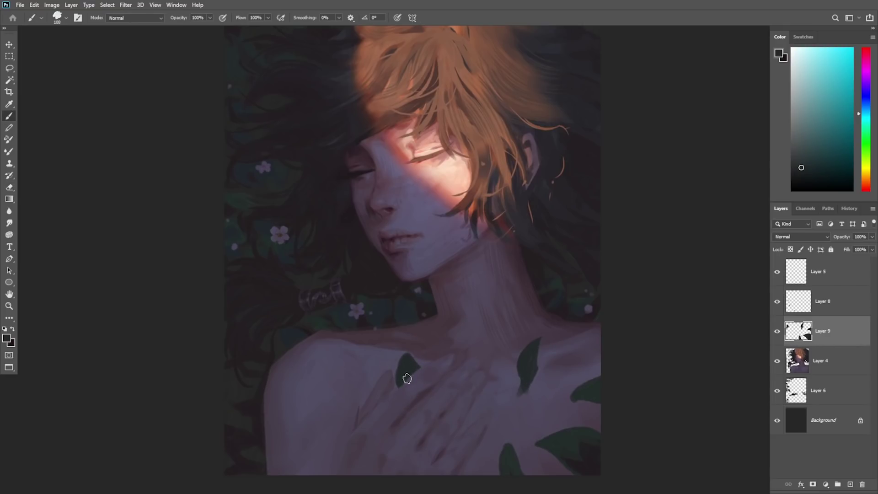
mouse_move(479, 409)
left_mouse_down()
mouse_move(466, 429)
mouse_move(492, 427)
mouse_move(491, 439)
mouse_move(504, 436)
mouse_move(475, 430)
mouse_move(475, 395)
mouse_move(512, 432)
left_mouse_up()
key("e")
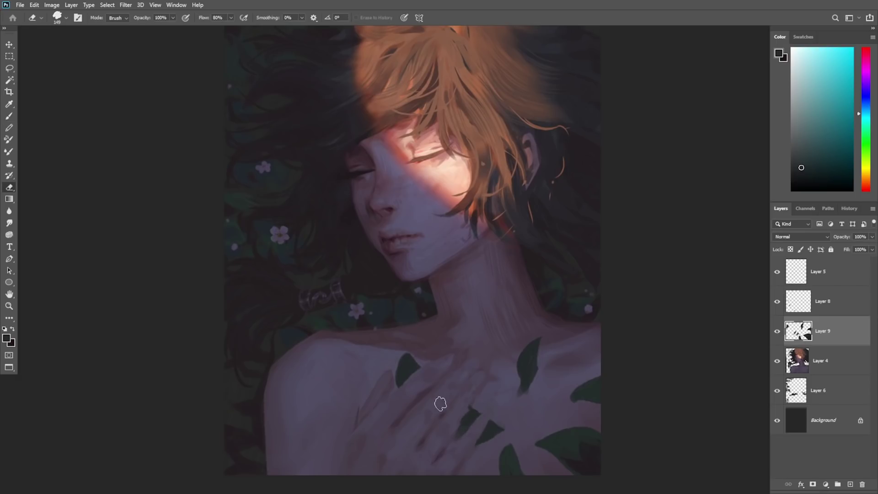
Step: Paint a leaf beside the wrist and curved leaves over the upper arm, shaping them with the Eraser
key("b")
mouse_move(358, 397)
left_mouse_down()
mouse_move(347, 398)
mouse_move(375, 412)
mouse_move(343, 396)
mouse_move(353, 396)
mouse_move(363, 437)
left_mouse_up()
key("e")
key("b")
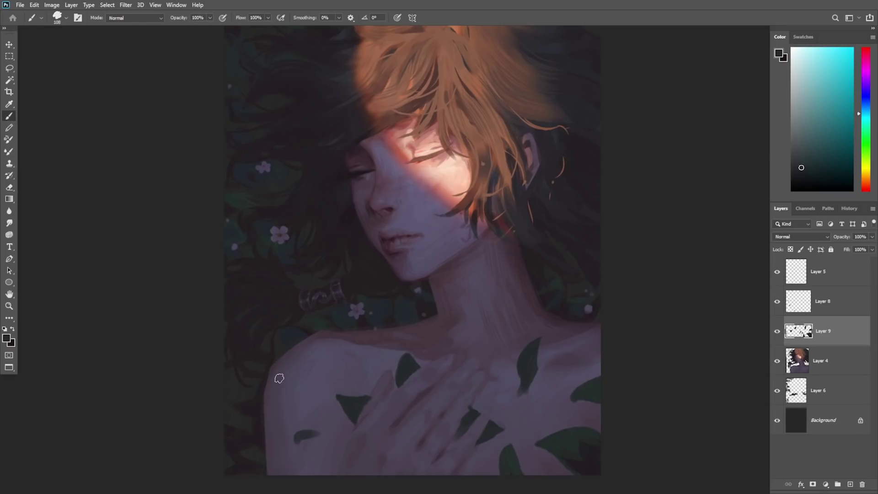
mouse_move(277, 410)
left_mouse_down()
mouse_move(255, 418)
mouse_move(264, 431)
mouse_move(270, 417)
mouse_move(270, 443)
mouse_move(299, 467)
left_mouse_up()
key("e")
key("b")
key("e")
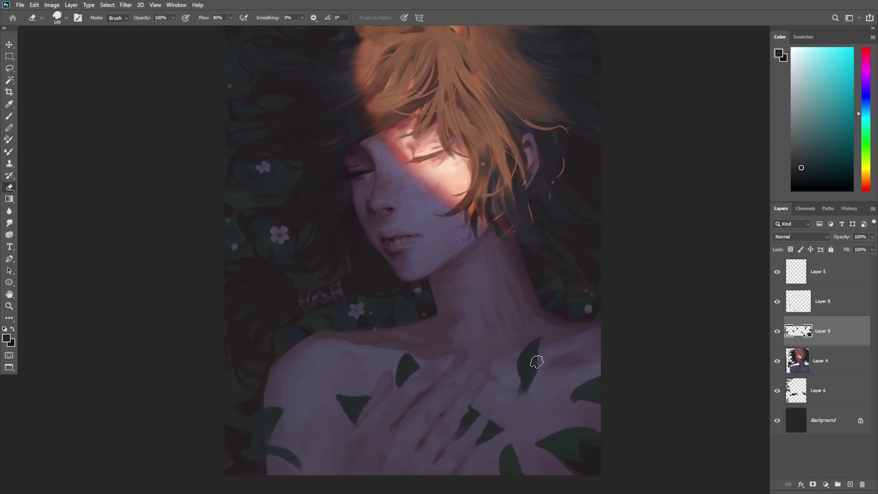
Step: Trim the leaf below the collarbone and paint larger leaves beside the neck under the ear
left_click_drag(536, 362, 526, 391)
key("b")
mouse_move(520, 284)
left_mouse_down()
mouse_move(545, 270)
mouse_move(573, 285)
mouse_move(533, 272)
mouse_move(514, 291)
mouse_move(553, 304)
mouse_move(564, 272)
mouse_move(582, 275)
mouse_move(551, 311)
mouse_move(571, 276)
left_mouse_up()
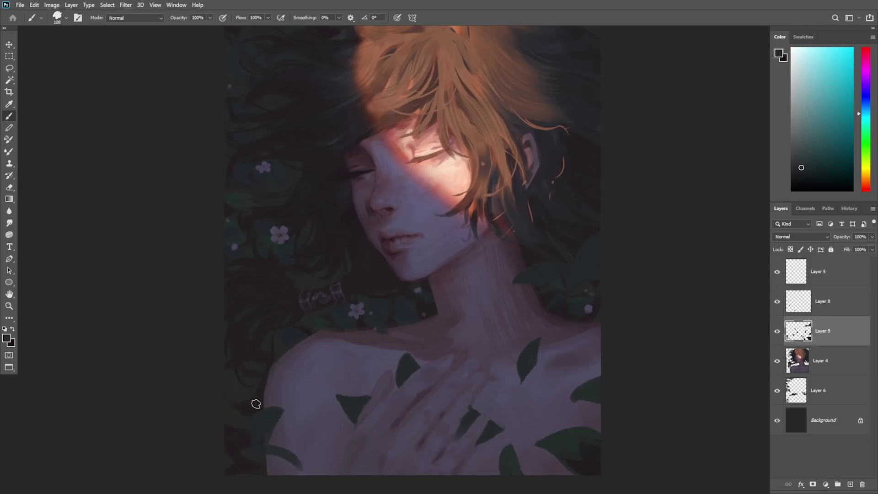
Step: Fill out the leaf cluster over the upper arm with sampled dark tones and erase its tips into points
left_click(251, 429, "alt")
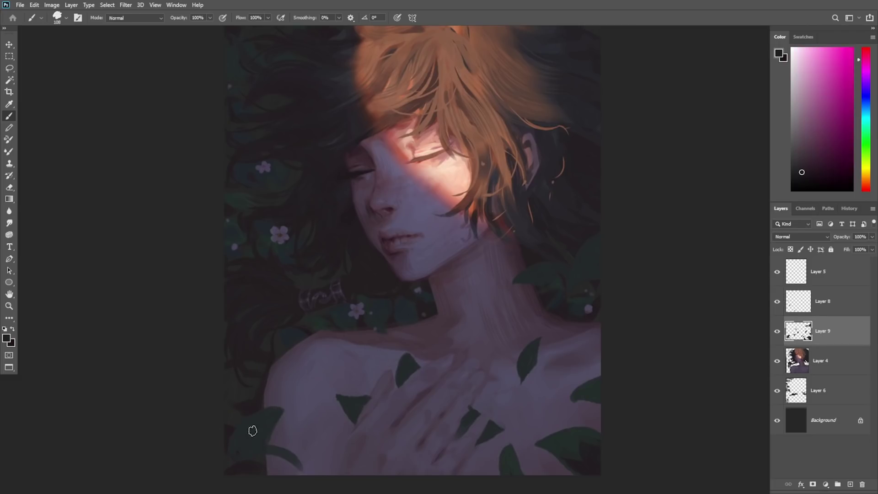
left_click(244, 451, "alt")
left_click(268, 414, "alt")
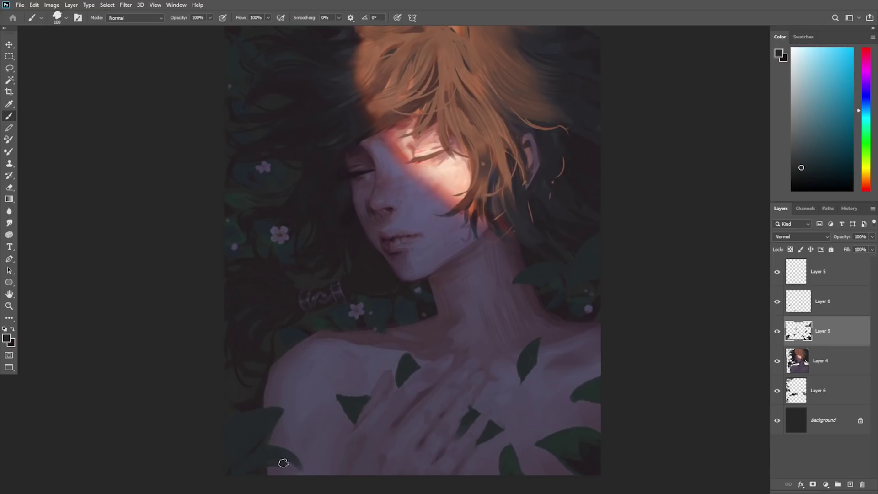
key("e")
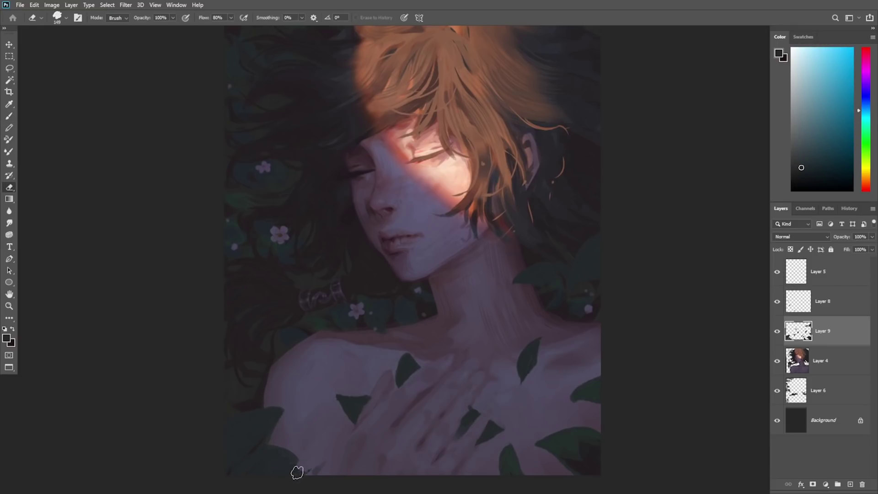
key("b")
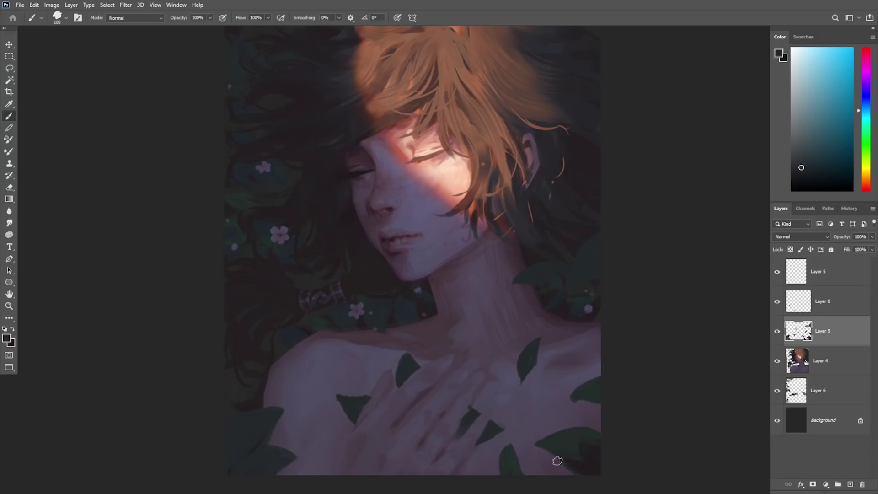
Step: Add dark folds to the leaves in the canvas's lower right corner, join the small leaf to them and trim its edge
left_click(568, 443, "alt")
left_click(575, 455, "alt")
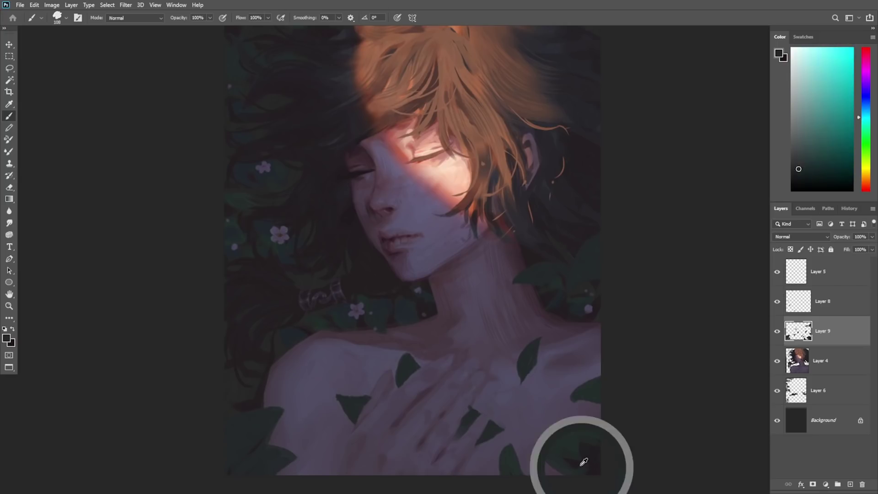
left_click(526, 456, "alt")
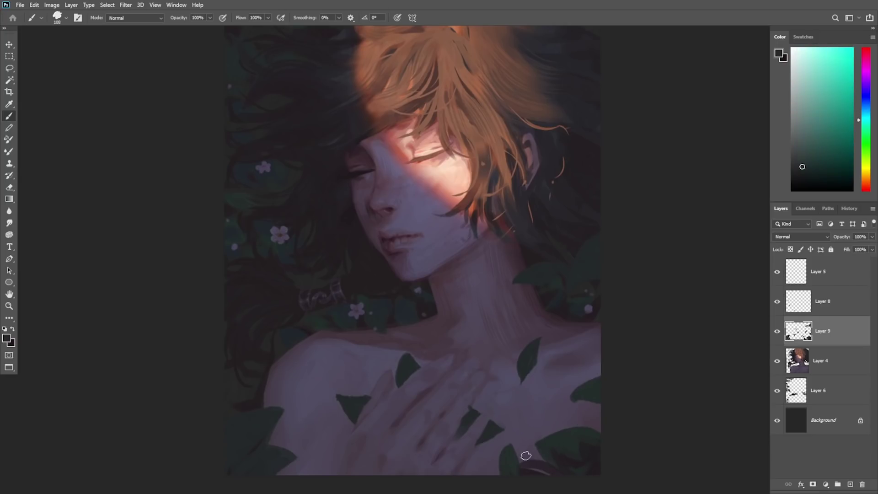
key("e")
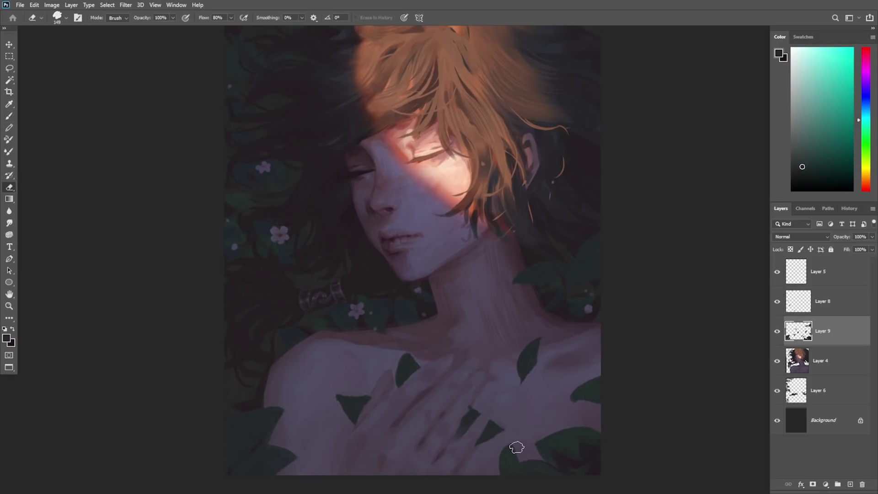
left_click_drag(517, 447, 527, 455)
left_click_drag(512, 350, 525, 386)
key("z")
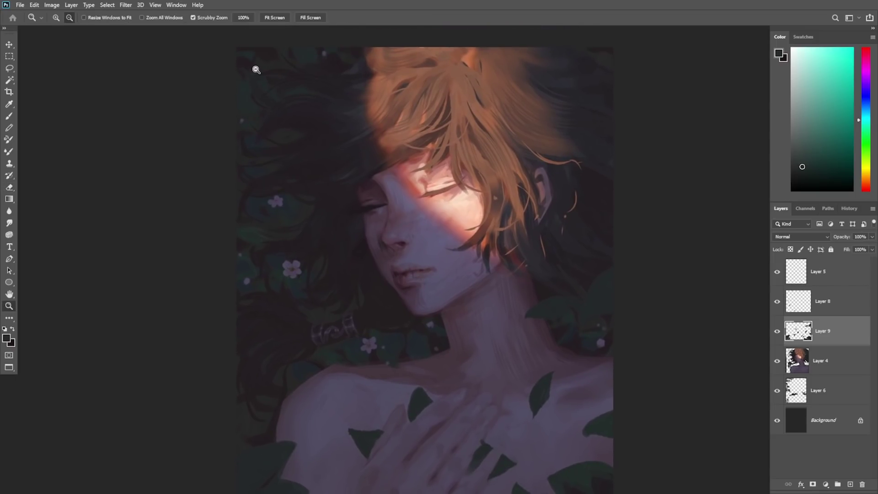
key("b")
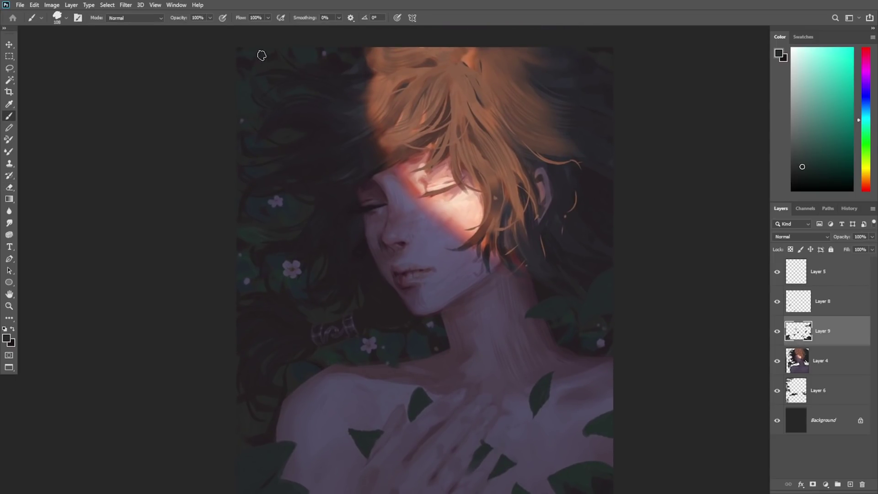
Step: Paint a sampled dark shadow under the lowest leaf over the upper arm in the canvas's lower left corner
key("z")
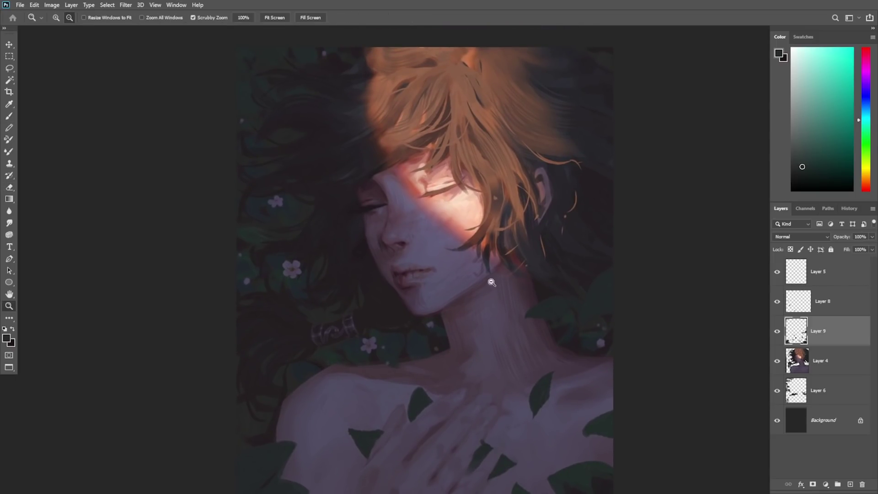
scroll(520, 387, "down", 2)
key("b")
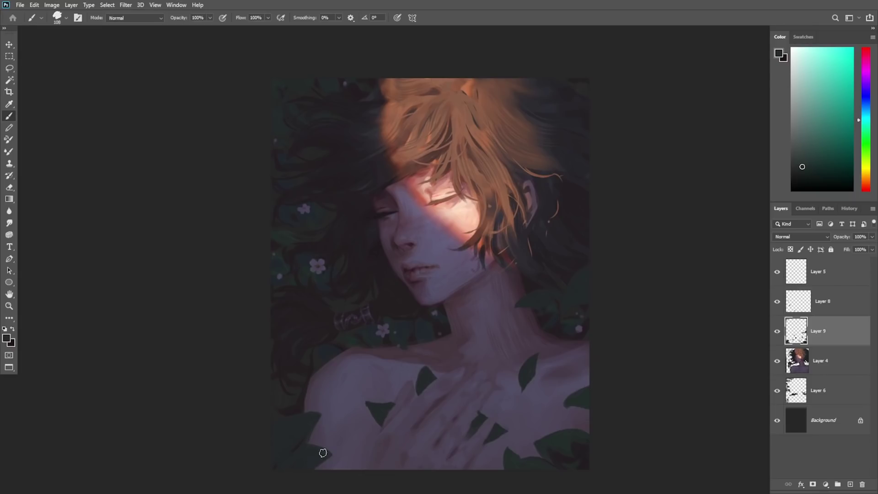
left_click(400, 294, "alt")
left_click_drag(335, 456, 313, 475)
left_click(315, 457, "alt")
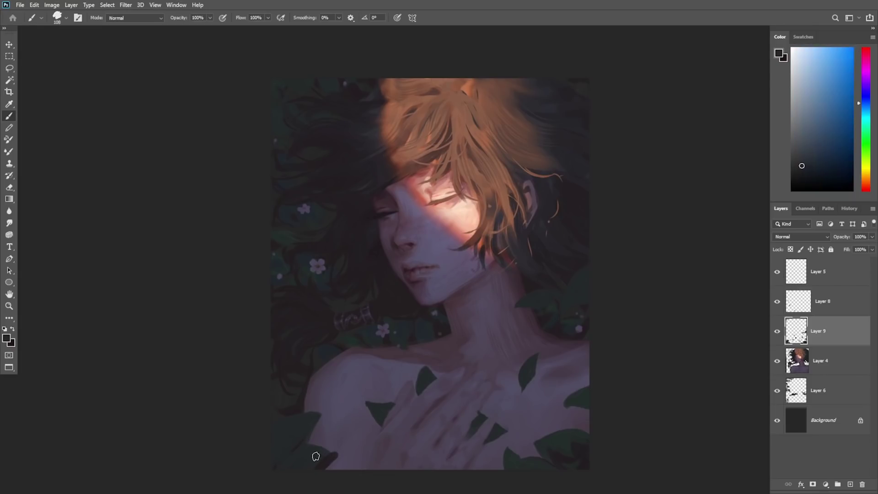
Step: Blend the shadow below the lowest upper-arm leaf into the skin with sampled skin and dark tones
left_click(455, 346, "alt")
left_click_drag(362, 425, 380, 392)
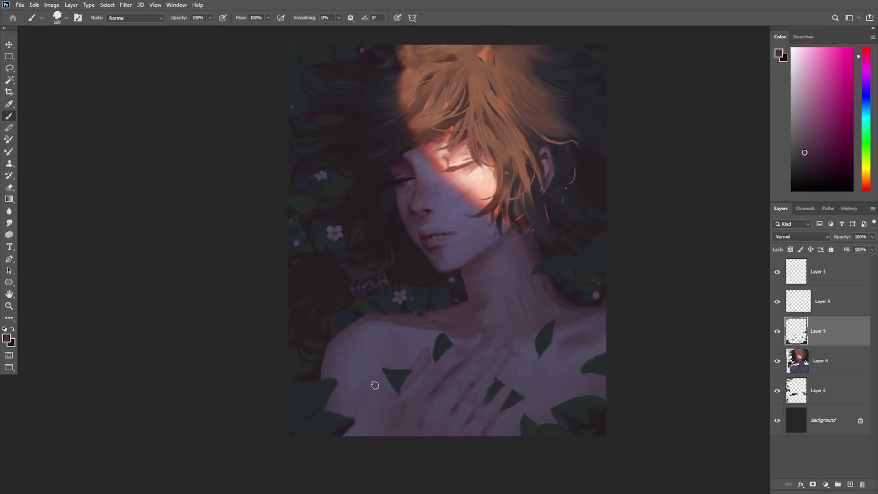
left_click(342, 428, "alt")
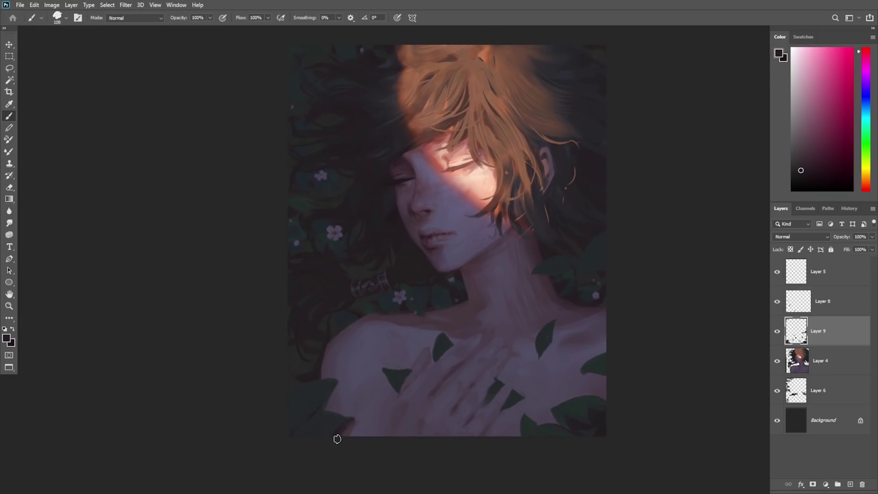
left_click(349, 422, "alt")
left_click(353, 416, "alt")
left_click(355, 420, "alt")
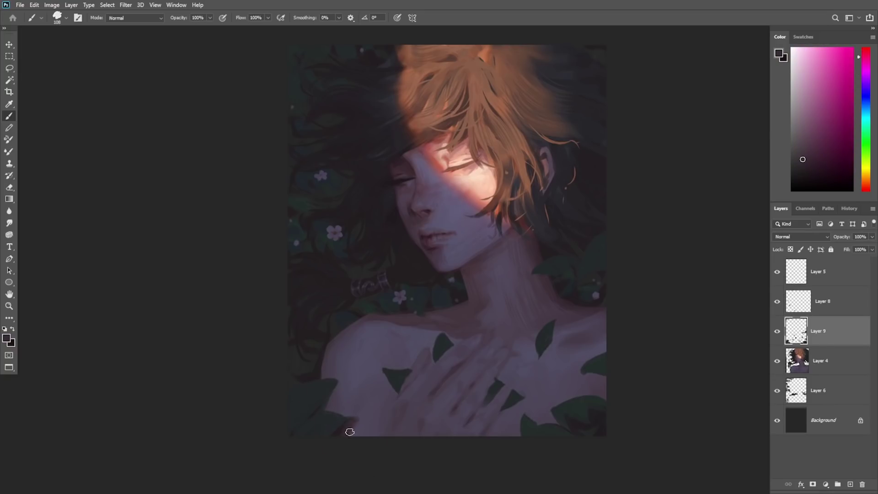
Step: Refine the tips of the upper-arm leaves and soften the skin shadows around them with sampled tones
left_click(359, 419, "alt")
left_click(351, 421, "alt")
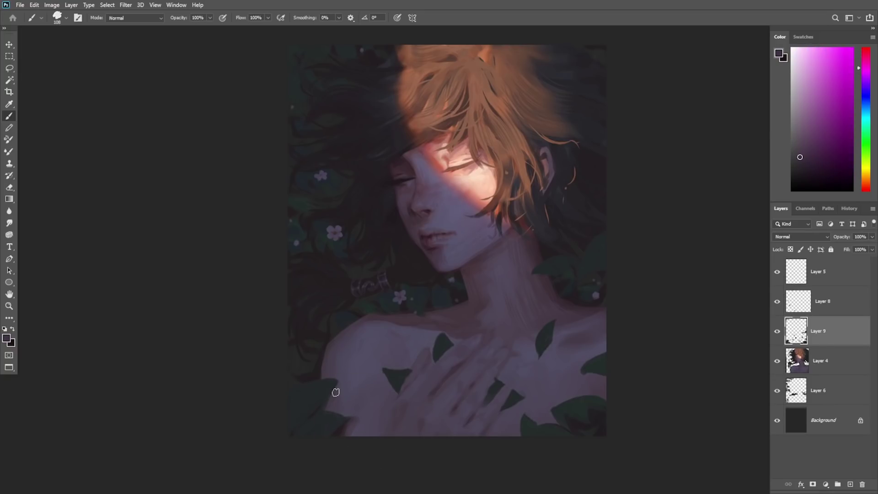
left_click(343, 421, "alt")
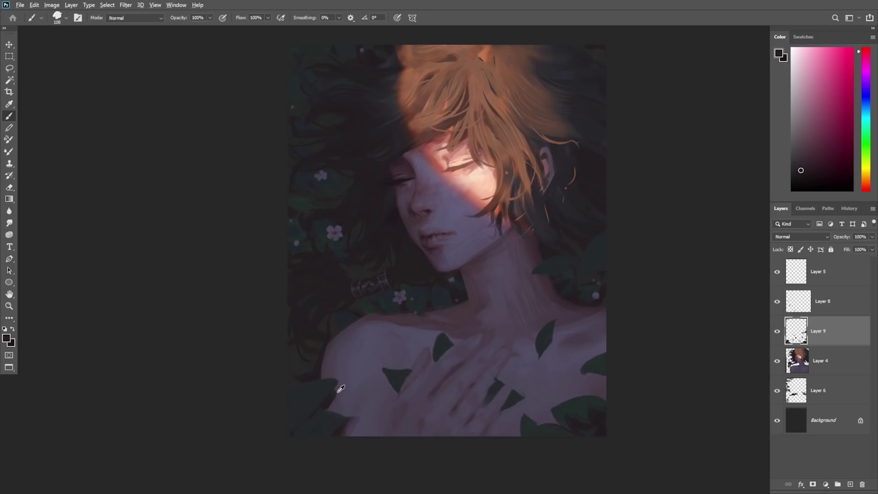
left_click(336, 392, "alt")
left_click(334, 395, "alt")
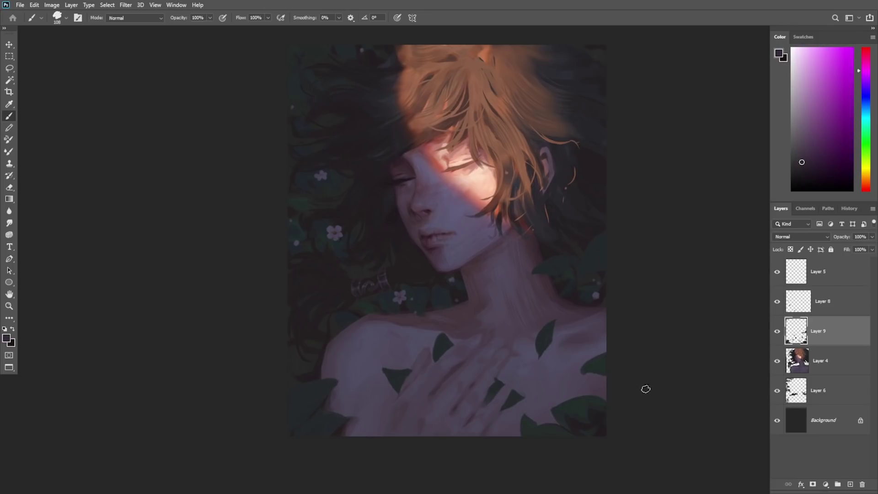
left_click(339, 432, "alt")
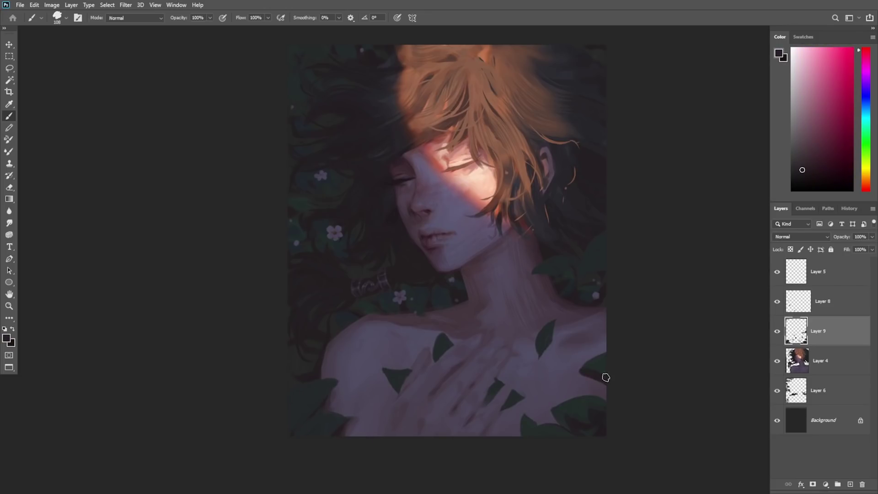
Step: Add a dark shadow on the skin beneath the shoulder leaf at the canvas's right edge and blend it
left_click(590, 366, "alt")
left_click(462, 308, "alt")
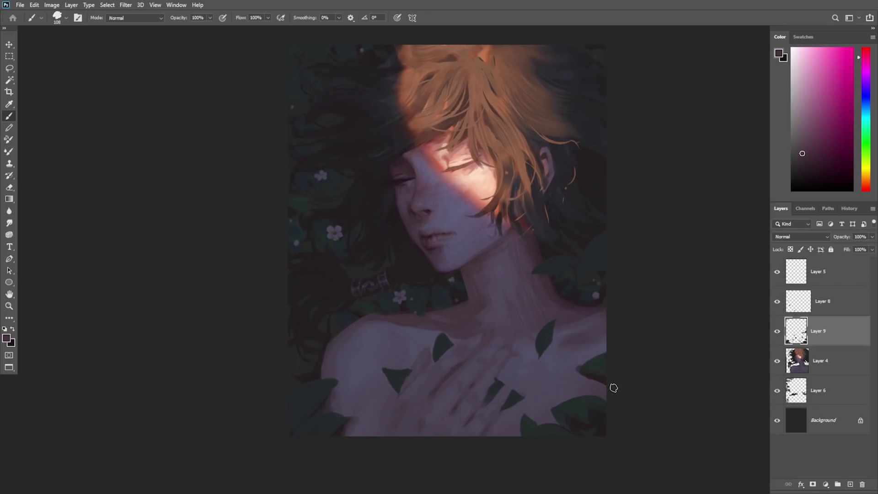
left_click(590, 374, "alt")
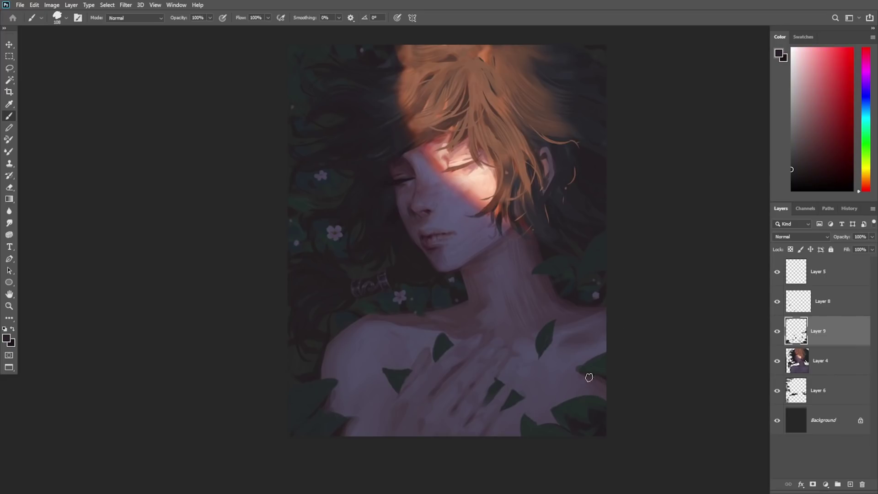
left_click(596, 376, "alt")
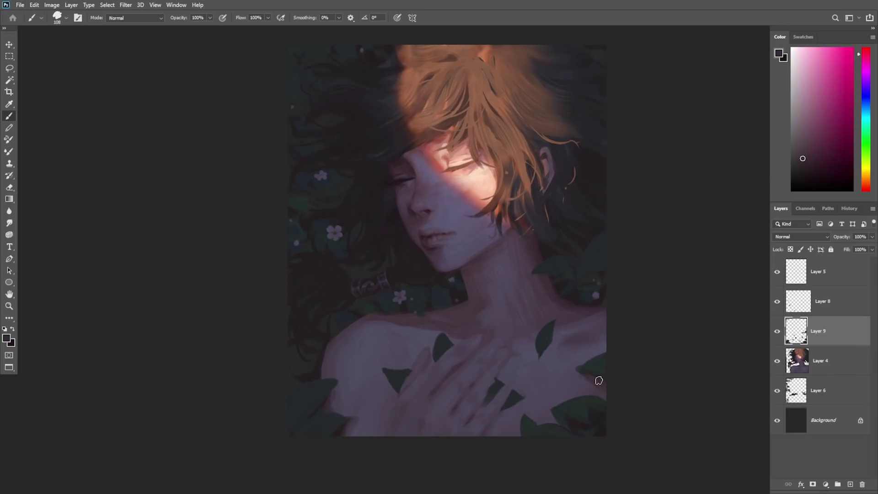
left_click(603, 387, "alt")
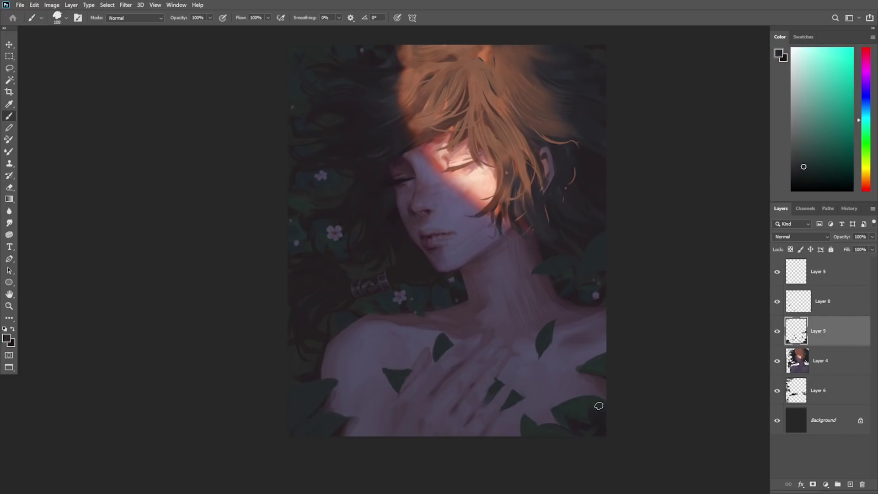
Step: Add sampled dark green leaves above the lower right corner cluster and beside the hair at the canvas edge
left_click(585, 407, "alt")
left_click(591, 431, "alt")
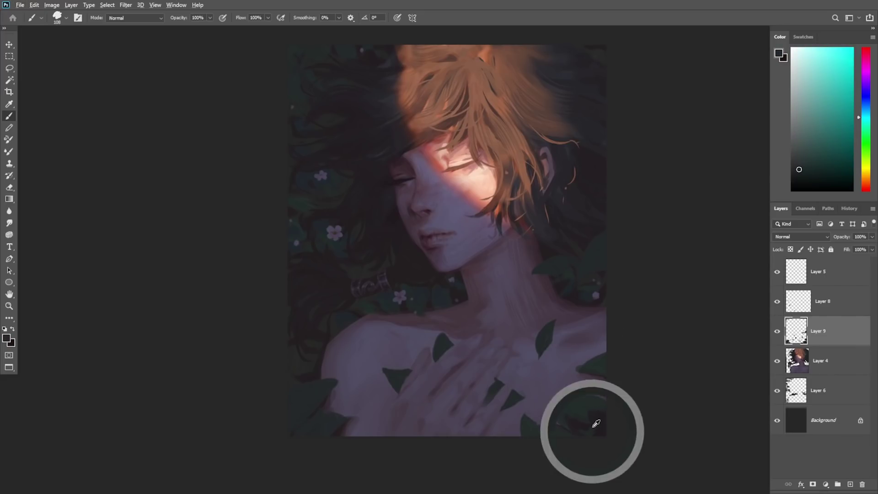
left_click(593, 393, "alt")
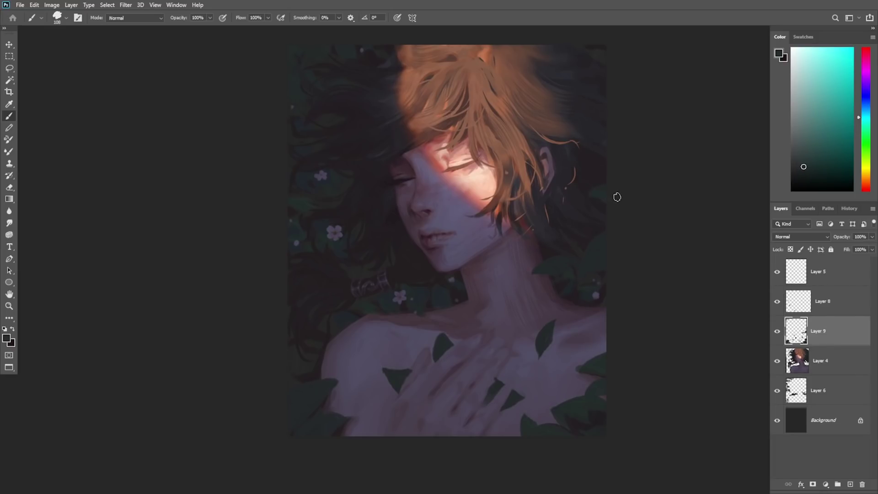
Step: Lock Layer 9's transparent pixels and paint bright sunlit green onto the leaves beside the neck
left_click_drag(577, 169, 558, 213)
key("z")
left_click_drag(544, 259, 556, 258)
key("b")
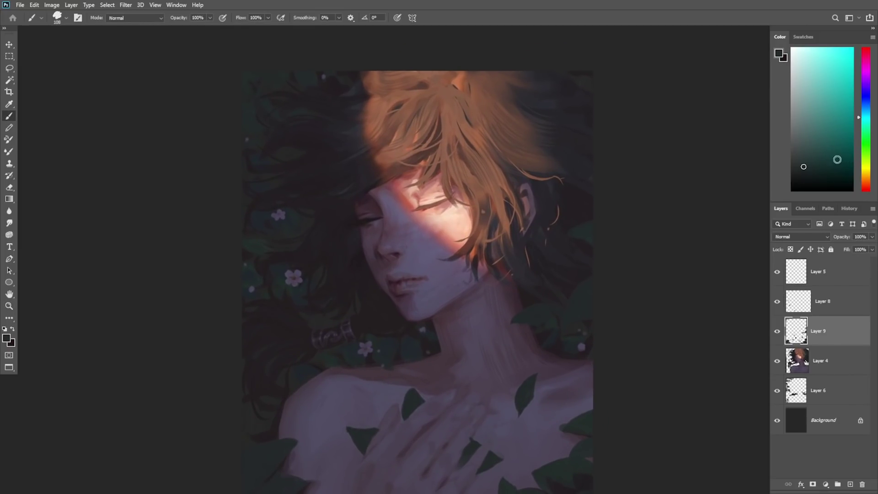
left_click(866, 153)
left_click(828, 121)
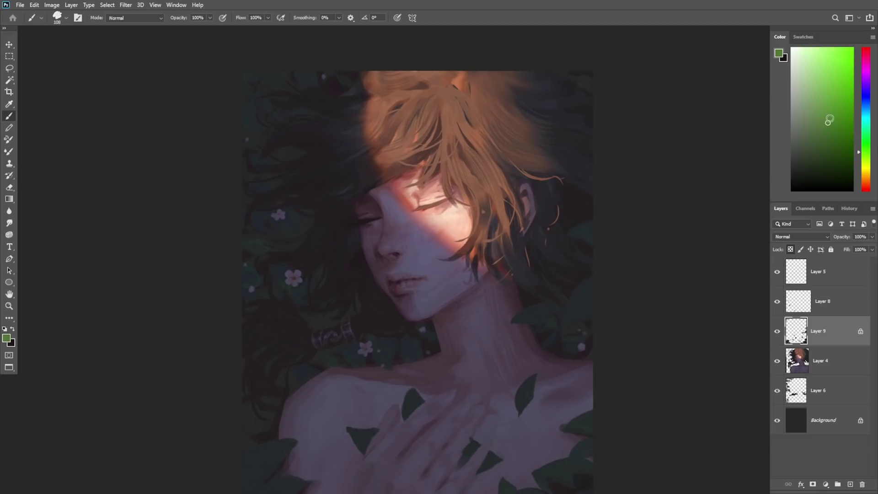
mouse_move(565, 304)
left_mouse_down()
mouse_move(587, 280)
mouse_move(560, 320)
left_mouse_up()
key("ctrl+z")
mouse_move(586, 281)
left_mouse_down()
mouse_move(566, 307)
mouse_move(587, 302)
mouse_move(581, 297)
left_mouse_up()
left_click_drag(530, 314, 546, 312)
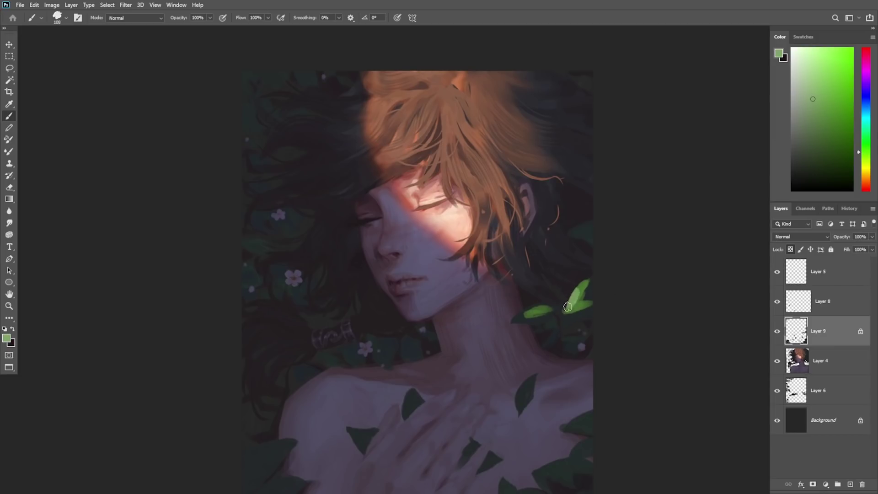
Step: Model the sunlit leaves beside the neck with sampled light and mid greens, undoing unwanted strokes
left_click(594, 275, "alt")
left_click(585, 290, "alt")
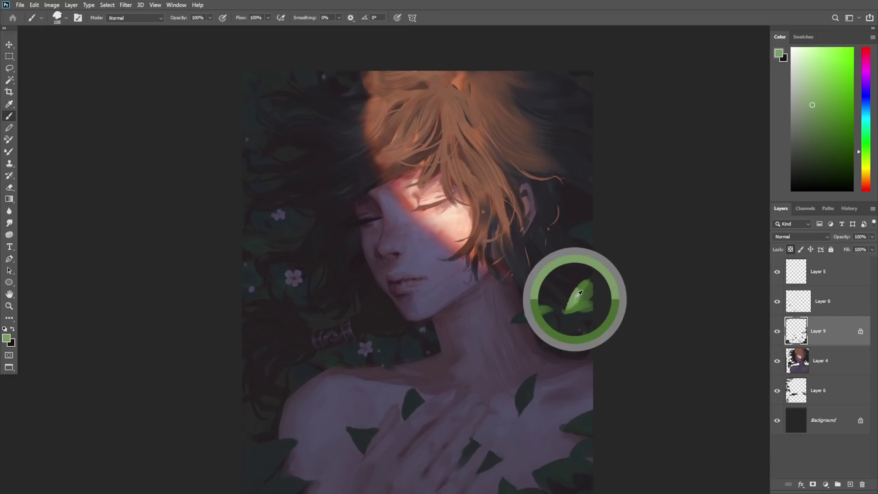
left_click(595, 279, "alt")
left_click(568, 311, "alt")
mouse_move(576, 312)
left_mouse_down()
mouse_move(599, 323)
mouse_move(575, 312)
mouse_move(609, 299)
mouse_move(586, 294)
mouse_move(599, 258)
mouse_move(547, 311)
left_mouse_up()
left_click(579, 295, "alt")
key("ctrl+z")
key("ctrl+z")
left_click(587, 294, "alt")
left_click(573, 300, "alt")
key("ctrl+z")
left_click(546, 309, "alt")
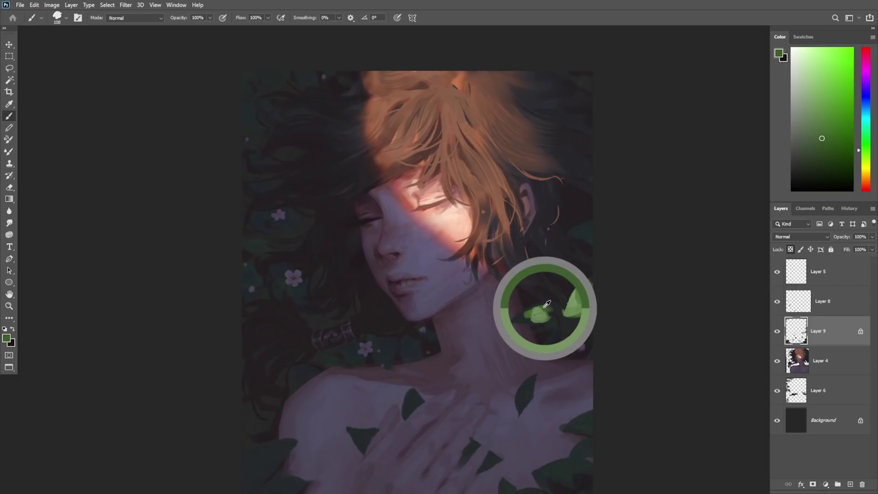
Step: Unlock the layer's transparent pixels and paint another bright green leaf below the sunlit pair beside the neck
left_click(792, 249)
mouse_move(542, 312)
left_mouse_down()
mouse_move(558, 315)
mouse_move(572, 350)
left_mouse_up()
left_click(584, 312, "alt")
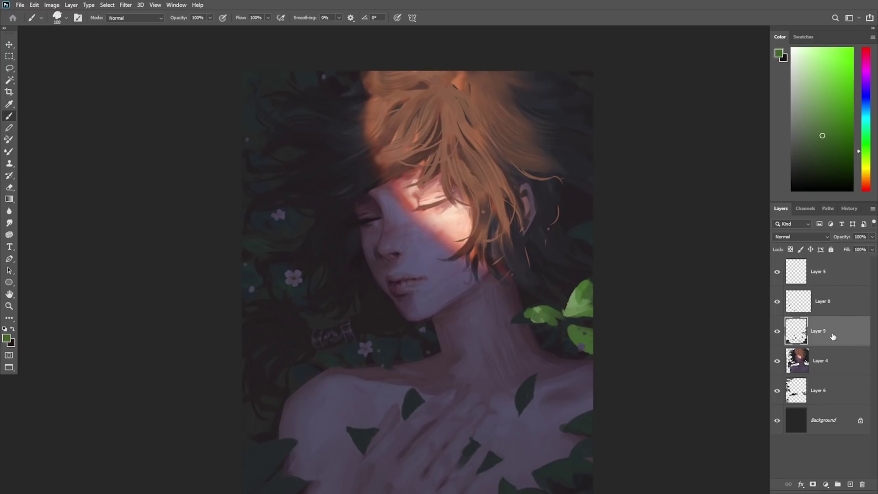
Step: Move Layer 9 above Layer 8 and extend the lower bright leaf to the canvas edge over the small flower
left_click_drag(833, 337, 813, 309)
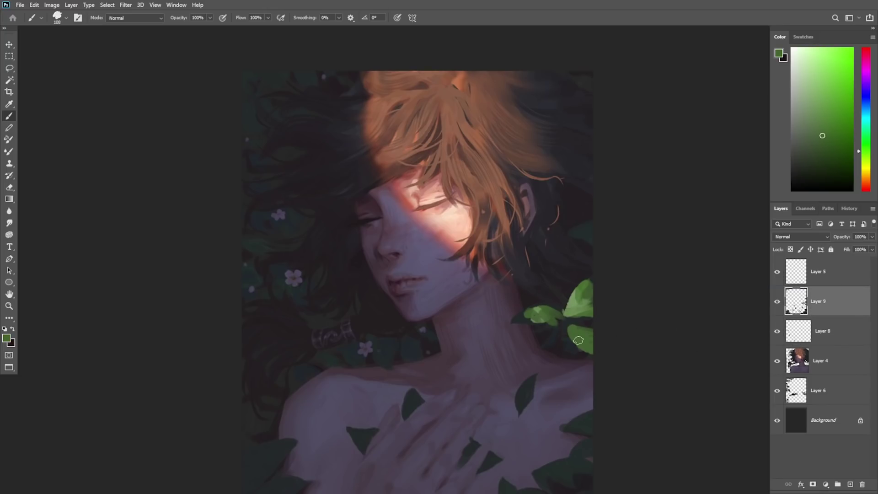
left_click_drag(579, 340, 594, 358)
left_click(571, 302, "alt")
left_click_drag(567, 329, 593, 348)
left_click(575, 326, "alt")
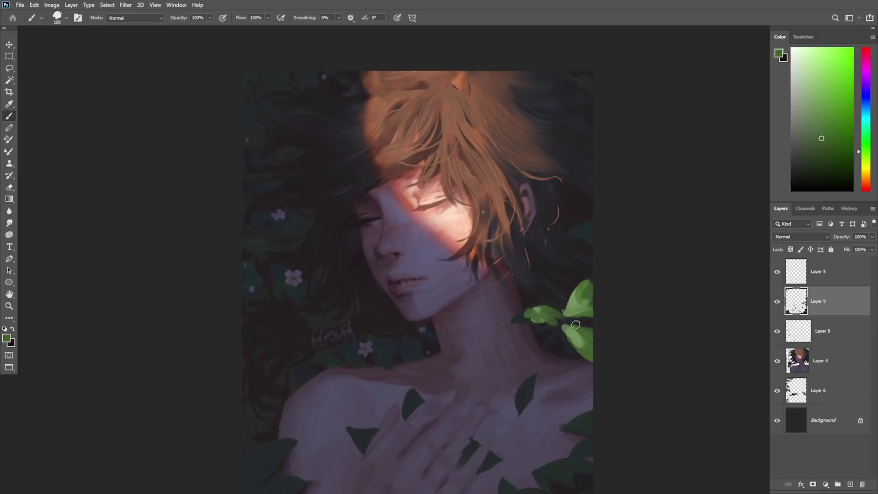
left_click(594, 338, "alt")
left_click(594, 349, "alt")
Step: Paint a dark green leaf on the shoulder under the lower bright leaf and rework where they overlap
left_click(572, 375, "alt")
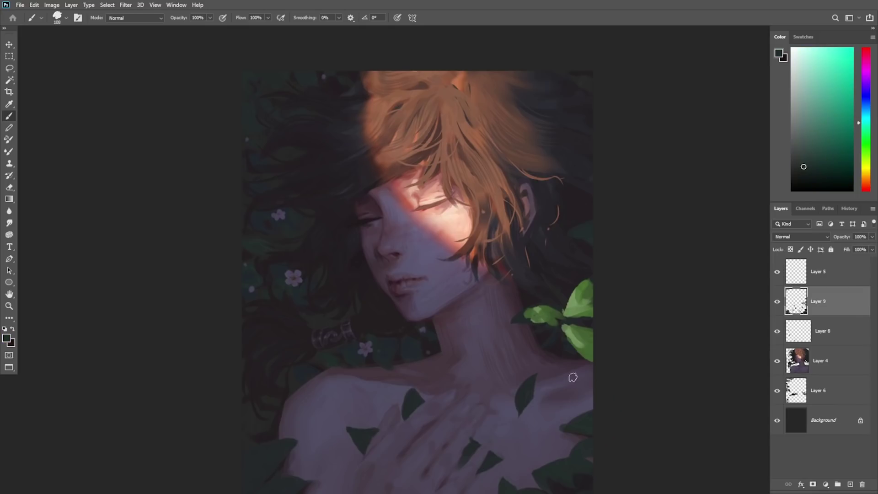
mouse_move(576, 367)
left_mouse_down()
mouse_move(600, 371)
mouse_move(593, 354)
left_mouse_up()
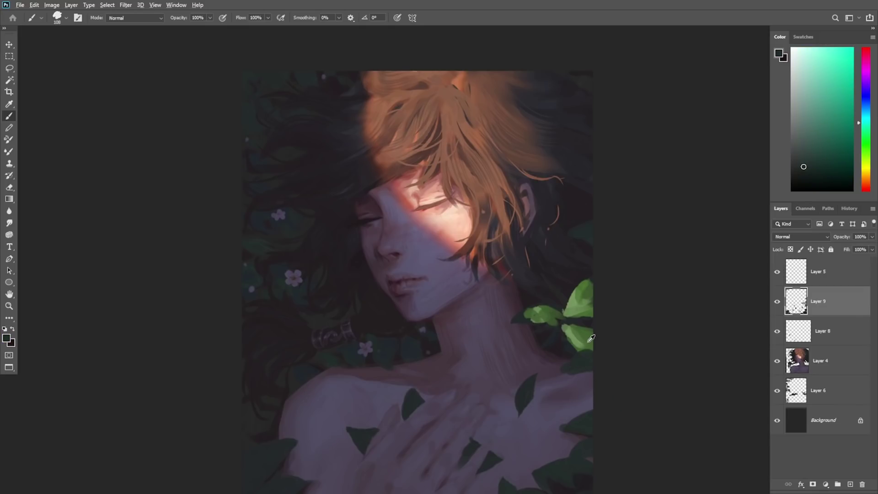
left_click(581, 345, "alt")
left_click(590, 337, "alt")
left_click(590, 350, "alt")
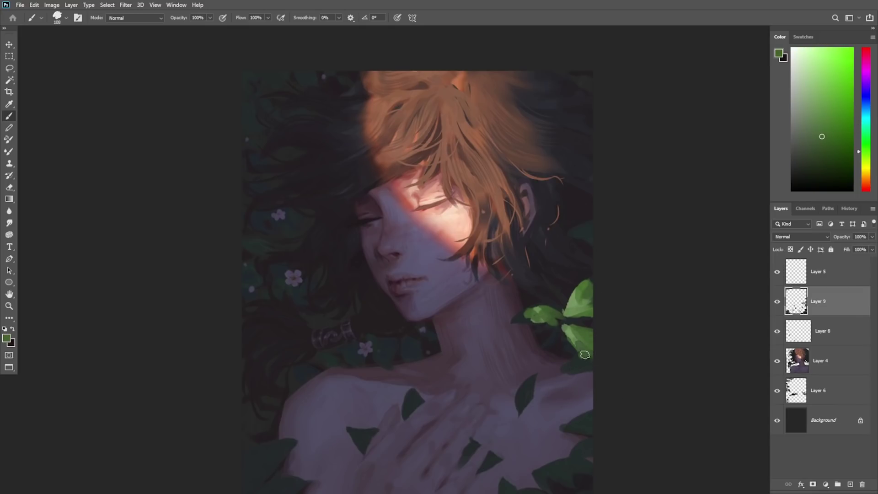
Step: Carry the sunlit green down over the dark shoulder leaf and shade its lower edge
left_click(587, 356, "alt")
left_click_drag(578, 356, 592, 365)
left_click(585, 364, "alt")
left_click(579, 368, "alt")
Step: Shape the small sunlit leaf nearest the neck with sampled greens and darken its tip and underside
left_click(525, 316, "alt")
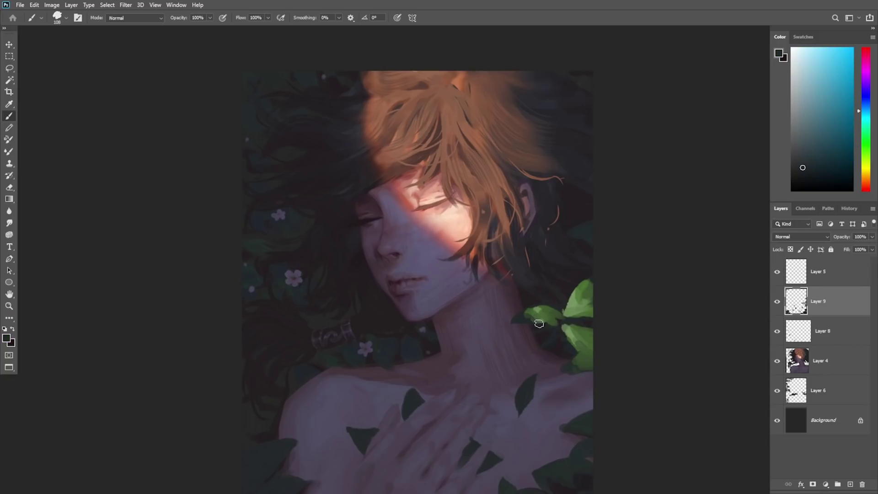
left_click(530, 315, "alt")
left_click(542, 310, "alt")
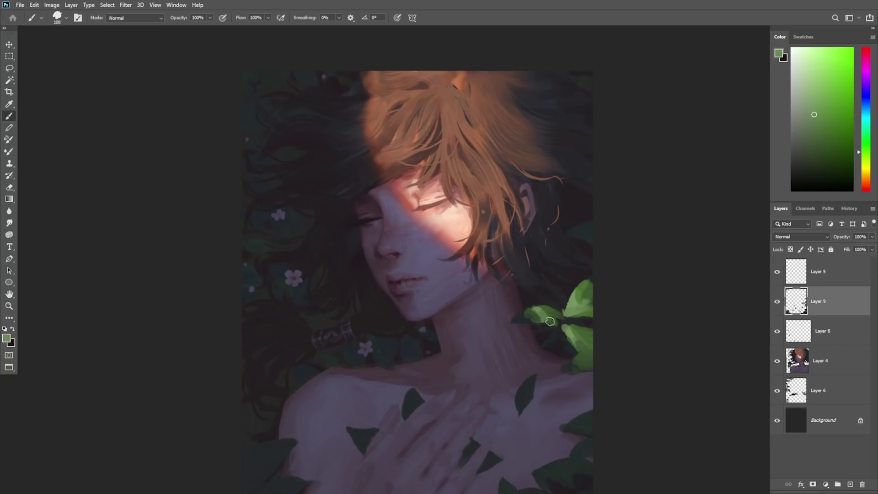
left_click(548, 314, "alt")
left_click(530, 315, "alt")
left_click(521, 319, "alt")
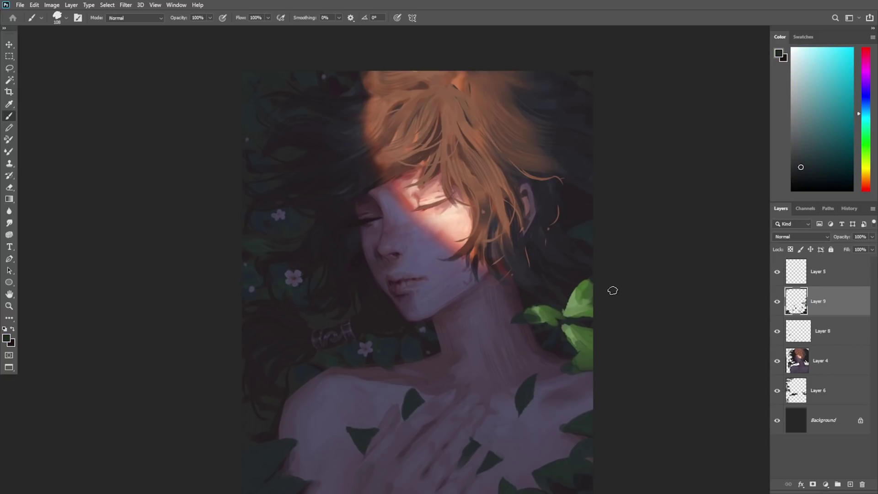
Step: Refine the upper sunlit leaf's shading and edge at the canvas border with sampled light and dark greens
left_click(592, 290, "alt")
left_click(588, 287, "alt")
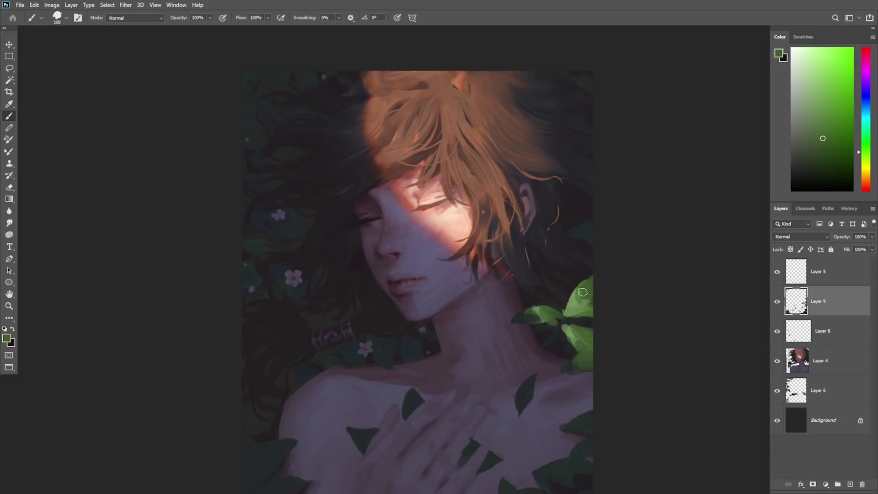
left_click(577, 296, "alt")
left_click(589, 288, "alt")
left_click(583, 296, "alt")
left_click(590, 289, "alt")
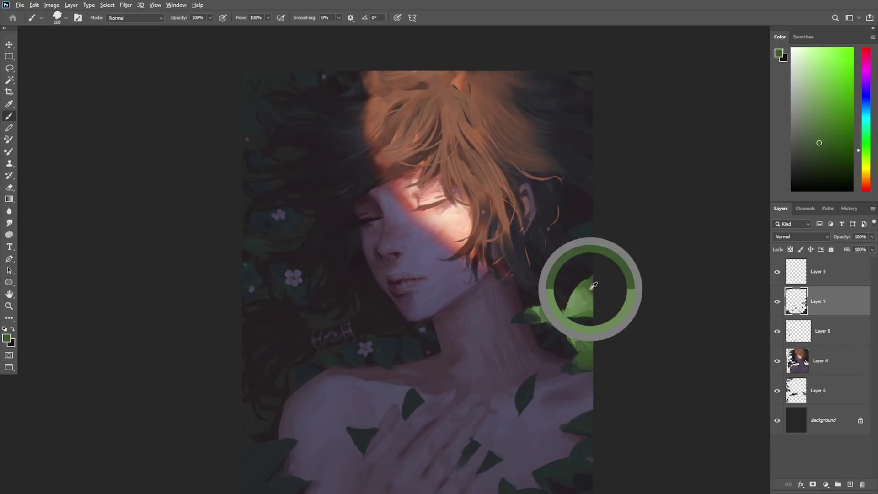
left_click(593, 312, "alt")
Step: Sample dark tones around the shaded leaves on the sunlit-leaf side of the chest and touch up the leaf shadows
key("z")
left_click_drag(499, 360, 557, 376)
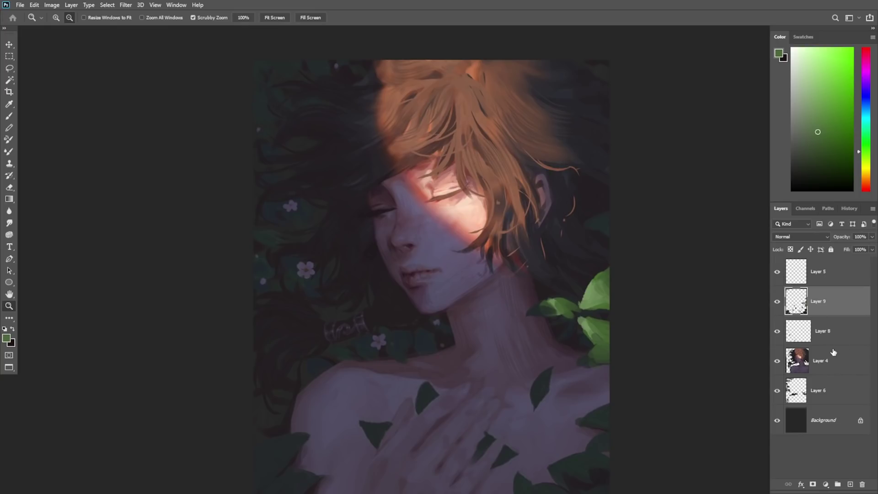
key("b")
left_click(584, 457, "alt")
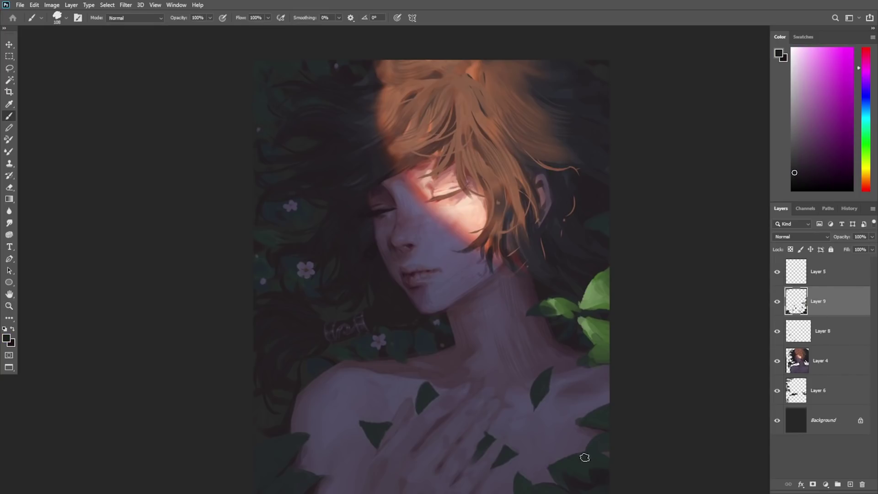
left_click(578, 454, "alt")
left_click(560, 467, "alt")
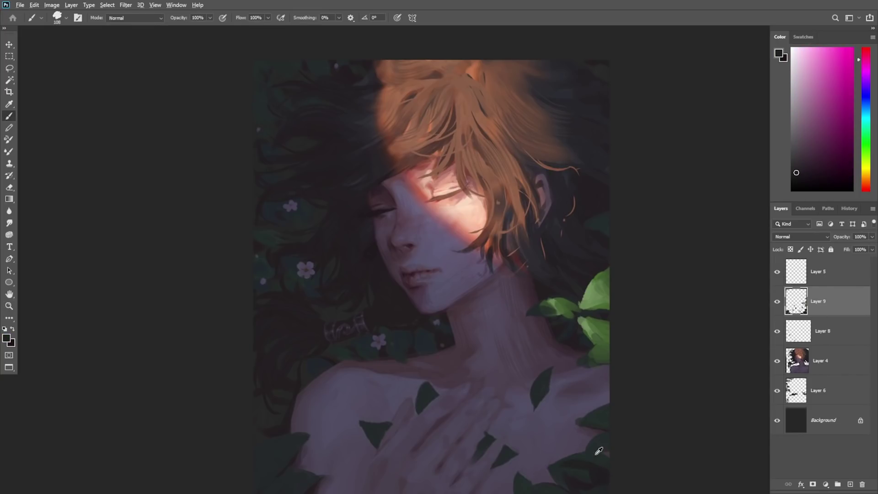
left_click(557, 467, "alt")
left_click(593, 462, "alt")
left_click(591, 452, "alt")
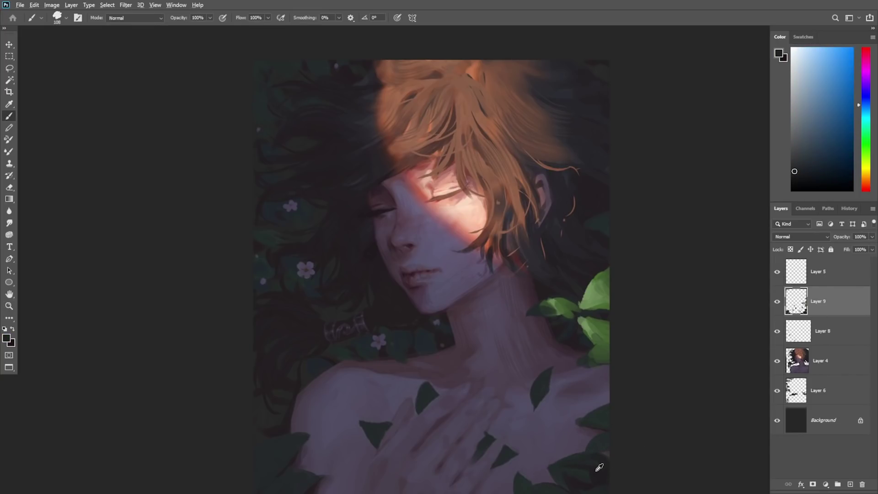
left_click(579, 490, "alt")
left_click_drag(559, 448, 568, 433)
key("z")
left_click_drag(499, 328, 518, 348)
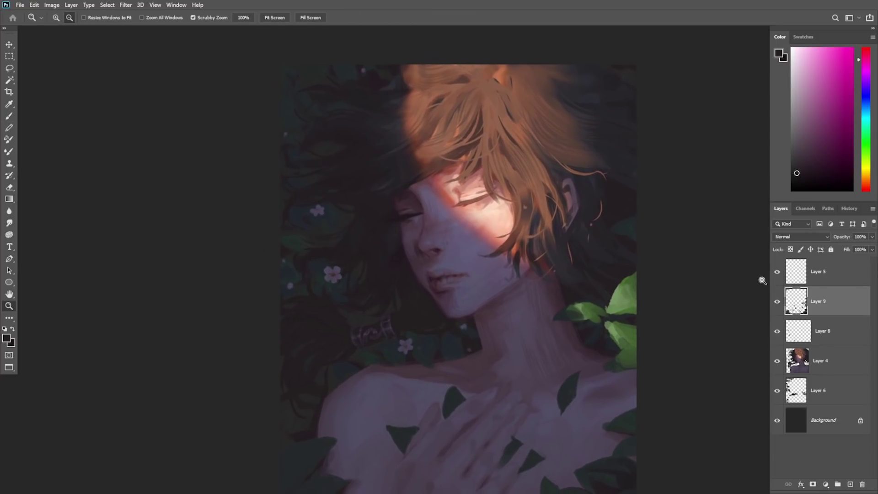
Step: Check the contents of Layer 9 and Layer 8 by hiding and showing them
left_click(849, 327)
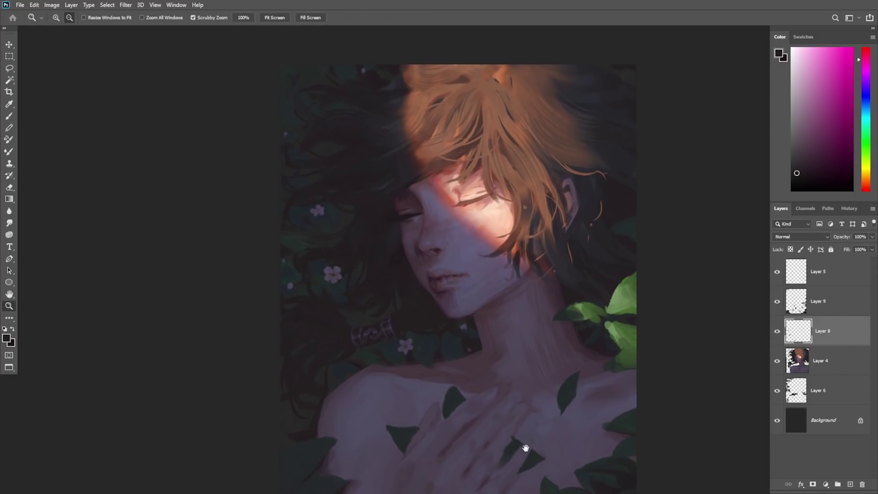
left_click_drag(525, 448, 530, 407)
left_click_drag(491, 400, 513, 401)
key("e")
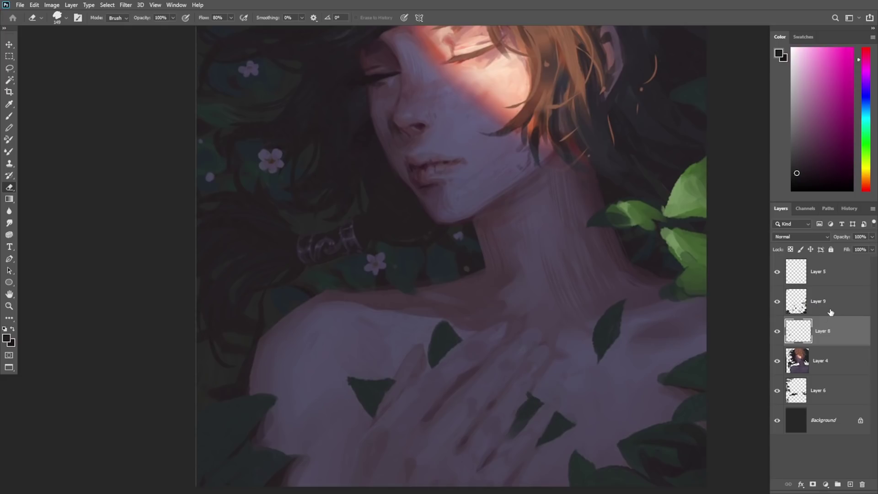
left_click(831, 311)
left_click(776, 301)
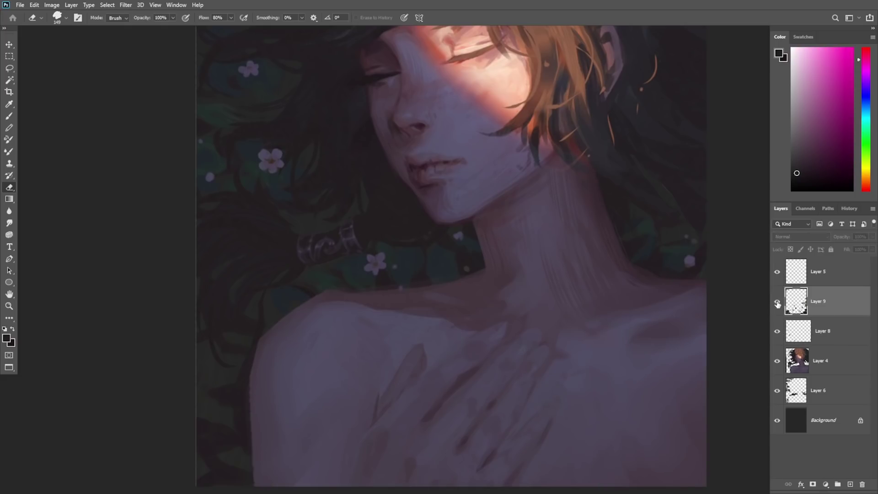
left_click(777, 302)
left_click(777, 331)
left_click(777, 331)
left_click(827, 330)
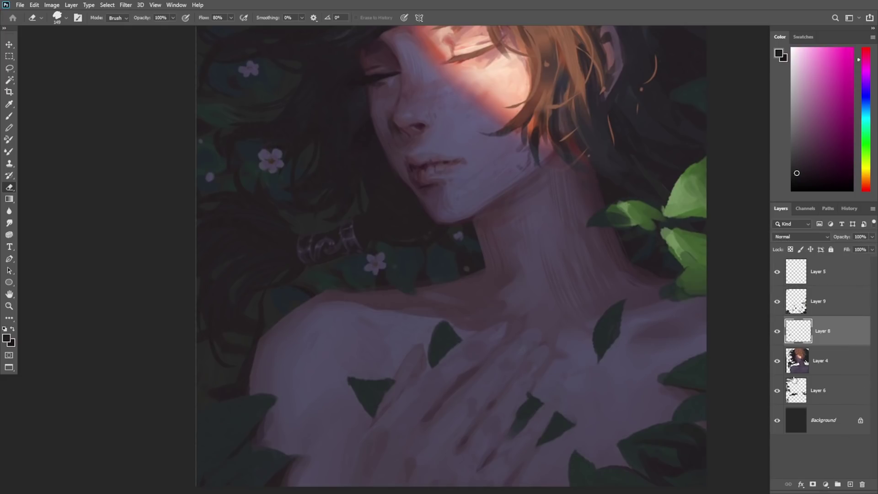
Step: Add a new layer above Layer 4 and move it up between Layer 9 and Layer 5
left_click_drag(616, 376, 634, 443)
key("z")
left_click(818, 365)
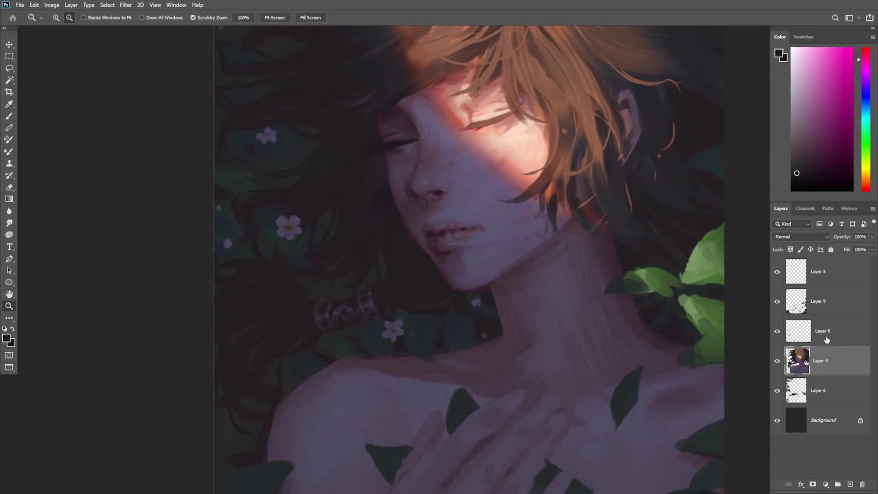
left_click(835, 334)
left_click(835, 359)
left_click(849, 485)
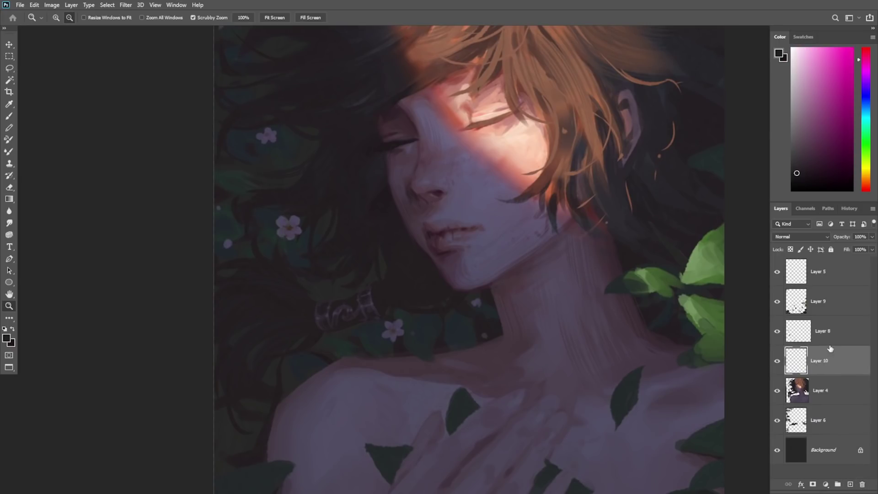
left_click_drag(830, 362, 823, 292)
Step: Sketch thin pale violet contour lines in the dark hair beside the face with a 31 px brush and a color sampled from the skin
left_click_drag(494, 251, 532, 296)
left_click_drag(446, 227, 514, 215)
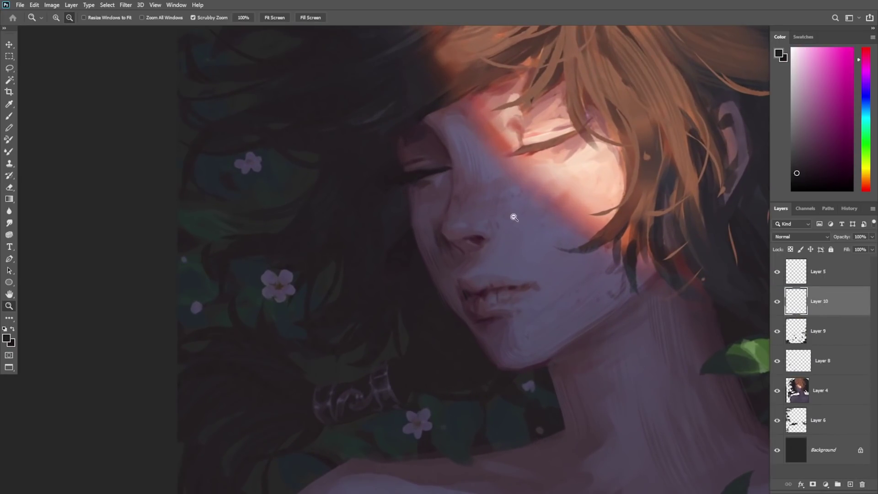
key("b")
left_click(519, 243, "alt")
right_click(452, 169)
left_click_drag(525, 153, 519, 151)
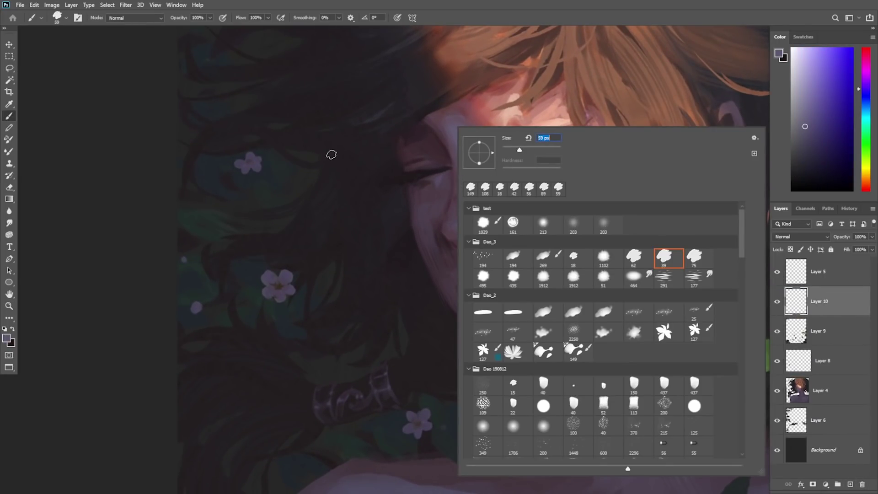
left_click(384, 199)
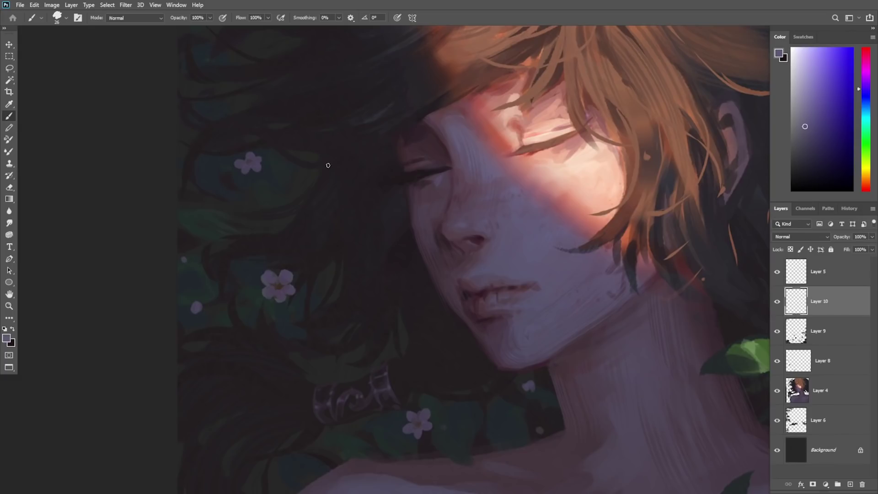
right_click(362, 165)
left_click_drag(420, 150, 423, 150)
key("Return")
mouse_move(342, 152)
left_mouse_down()
mouse_move(345, 247)
mouse_move(425, 262)
left_mouse_up()
left_click(338, 221)
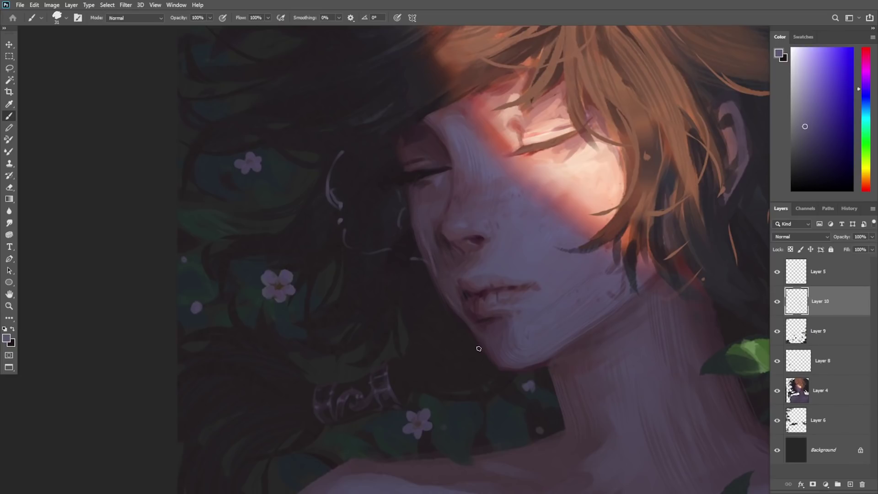
Step: Outline the chin and the shaded side of the neck with thin pale violet lines and trim the neck stroke
mouse_move(479, 349)
left_mouse_down()
mouse_move(511, 379)
mouse_move(551, 372)
mouse_move(579, 389)
left_mouse_up()
key("ctrl+z")
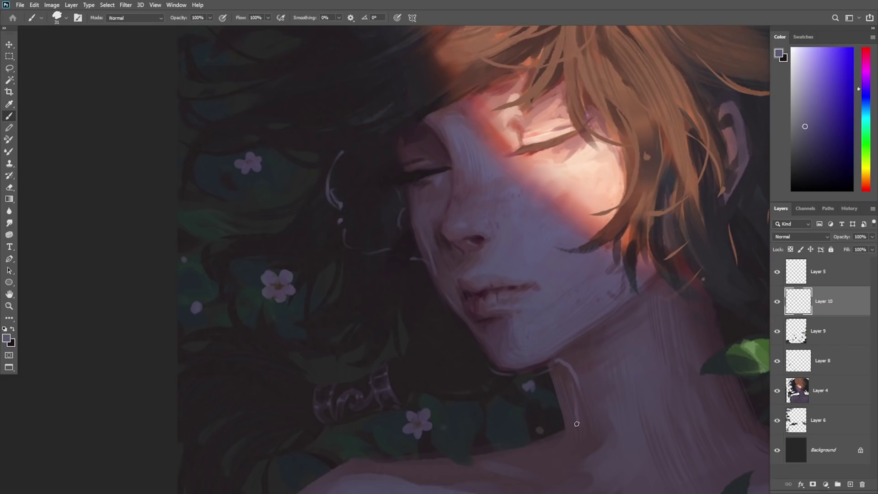
key("z")
left_click_drag(577, 424, 584, 399)
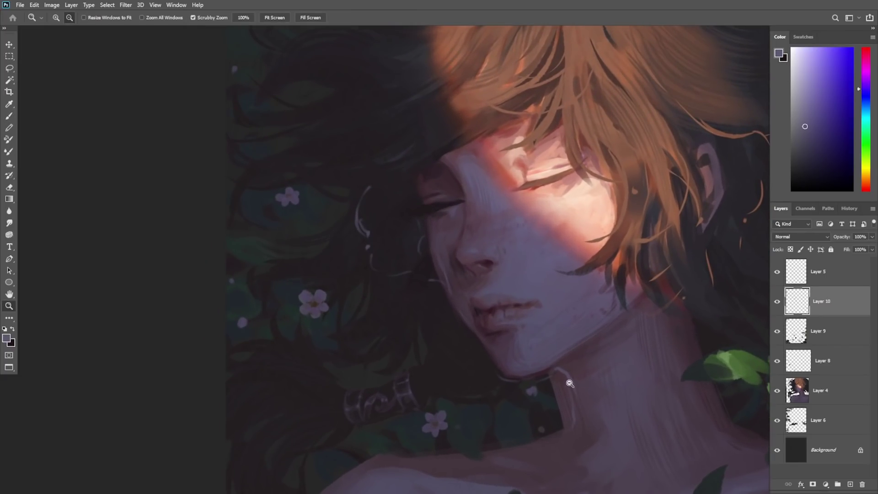
key("b")
key("e")
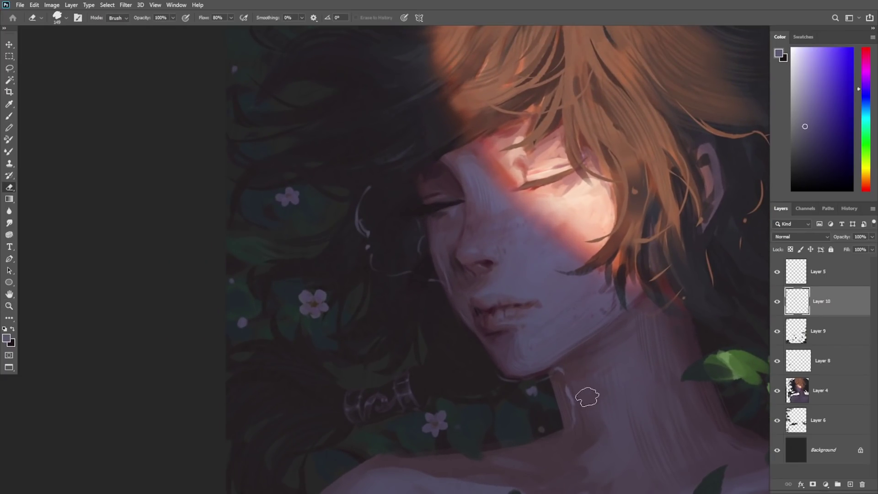
Step: Extend the wavy pale violet line upward through the dark hair toward the top of the head, redoing unsatisfactory strokes
key("z")
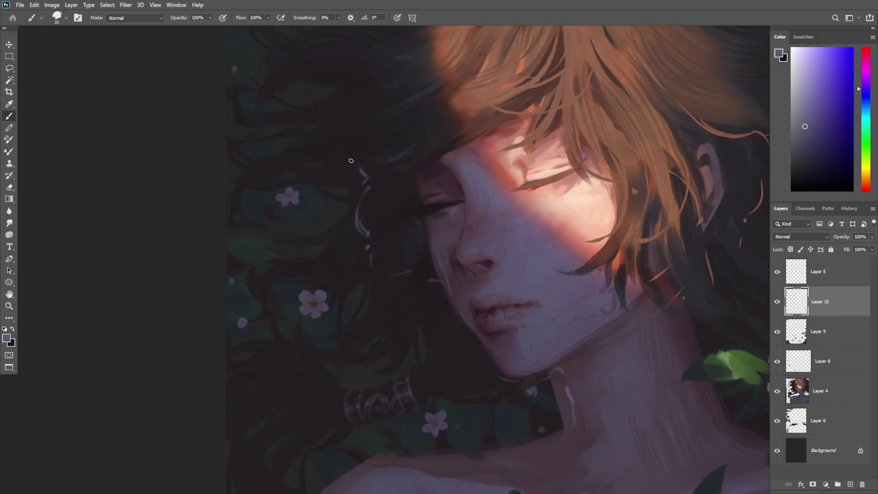
mouse_move(363, 178)
left_mouse_down()
mouse_move(360, 157)
mouse_move(370, 193)
mouse_move(370, 181)
mouse_move(412, 231)
mouse_move(395, 186)
left_mouse_up()
key("b")
key("ctrl+z")
key("ctrl+z")
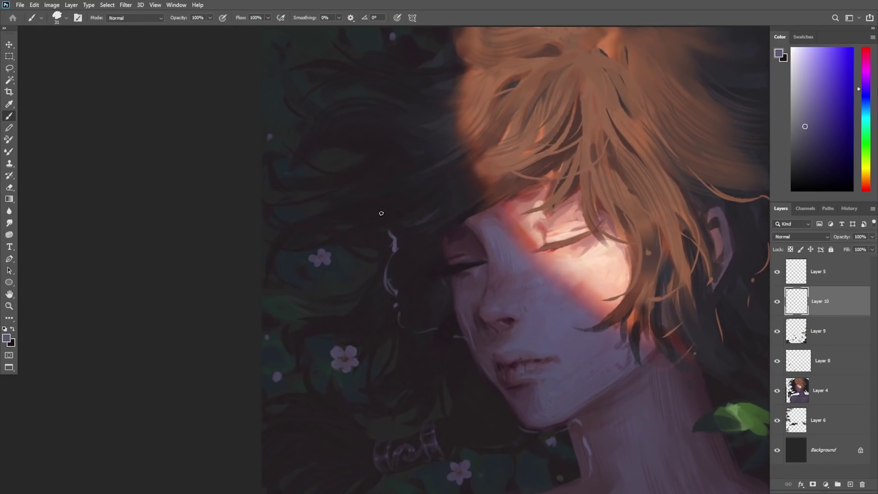
mouse_move(387, 221)
left_mouse_down()
mouse_move(394, 170)
mouse_move(381, 145)
mouse_move(408, 98)
left_mouse_up()
key("ctrl+z")
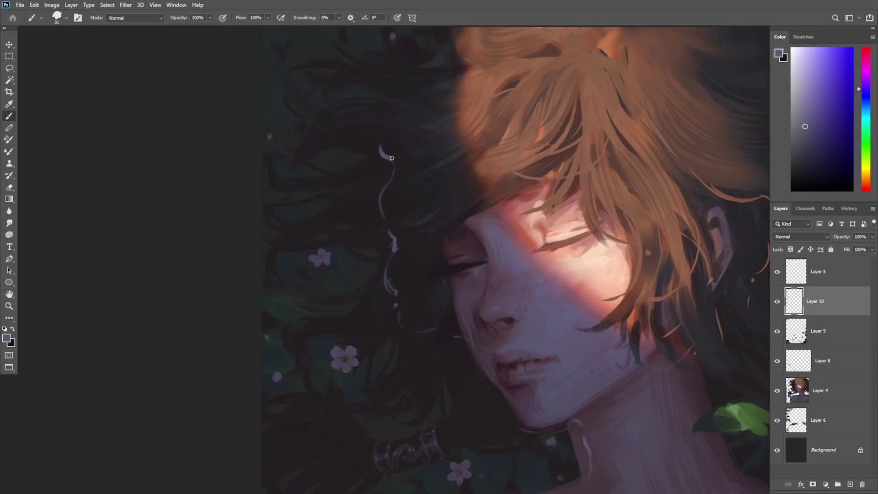
key("ctrl+z")
left_click_drag(389, 158, 424, 77)
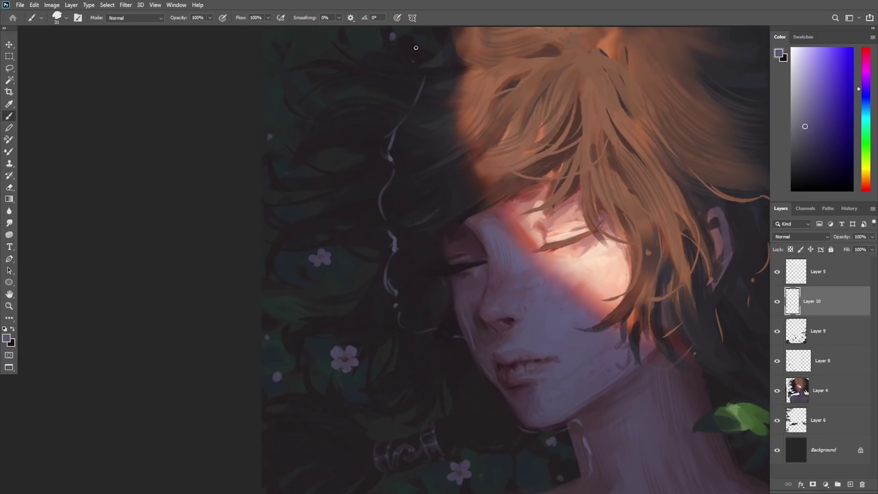
Step: Erase and reshape the upper part of the pale violet line in the dark hair above the eye level
key("z")
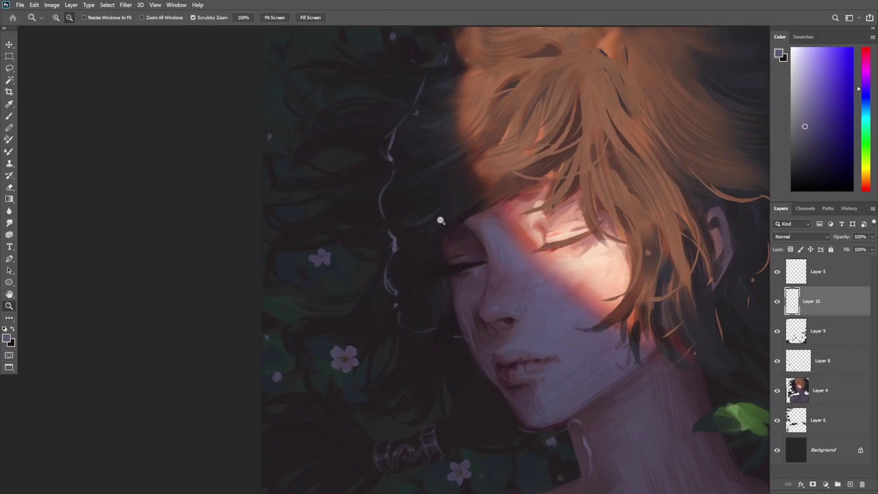
mouse_move(440, 221)
left_mouse_down()
mouse_move(413, 350)
mouse_move(455, 329)
left_mouse_up()
key("e")
mouse_move(415, 100)
left_mouse_down()
mouse_move(411, 192)
mouse_move(408, 171)
left_mouse_up()
key("b")
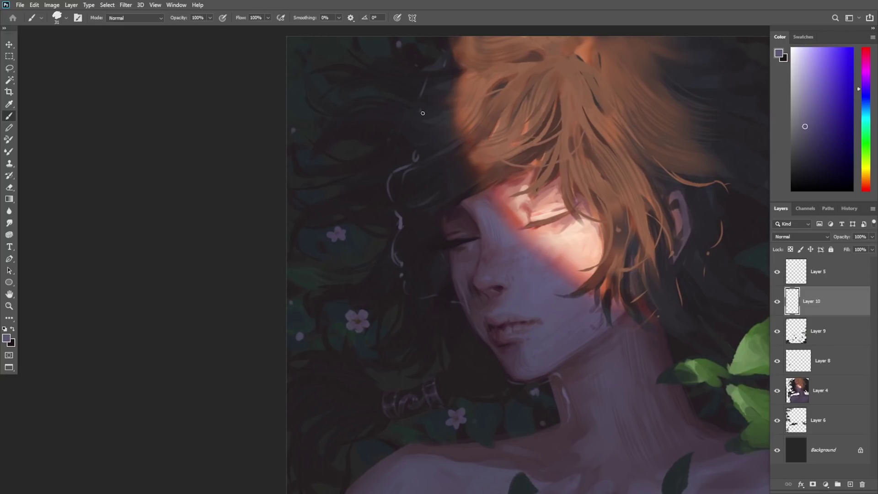
key("ctrl+z")
key("e")
mouse_move(403, 175)
left_mouse_down()
mouse_move(413, 172)
mouse_move(382, 187)
mouse_move(391, 194)
left_mouse_up()
key("b")
key("z")
key("b")
Step: Enlarge the brush to 55 px and paint thicker pale violet ripple shapes branching off the line in the dark hair
right_click(413, 126)
left_click_drag(468, 150, 474, 150)
mouse_move(380, 171)
left_mouse_down()
mouse_move(374, 193)
mouse_move(382, 197)
mouse_move(392, 194)
mouse_move(384, 179)
mouse_move(397, 159)
mouse_move(388, 202)
mouse_move(366, 221)
mouse_move(344, 206)
mouse_move(348, 227)
mouse_move(354, 215)
mouse_move(387, 251)
left_mouse_up()
key("e")
key("b")
key("e")
key("b")
mouse_move(391, 142)
left_mouse_down()
mouse_move(375, 151)
mouse_move(413, 131)
left_mouse_up()
mouse_move(408, 137)
left_mouse_down()
mouse_move(406, 105)
mouse_move(420, 131)
mouse_move(407, 52)
mouse_move(411, 77)
left_mouse_up()
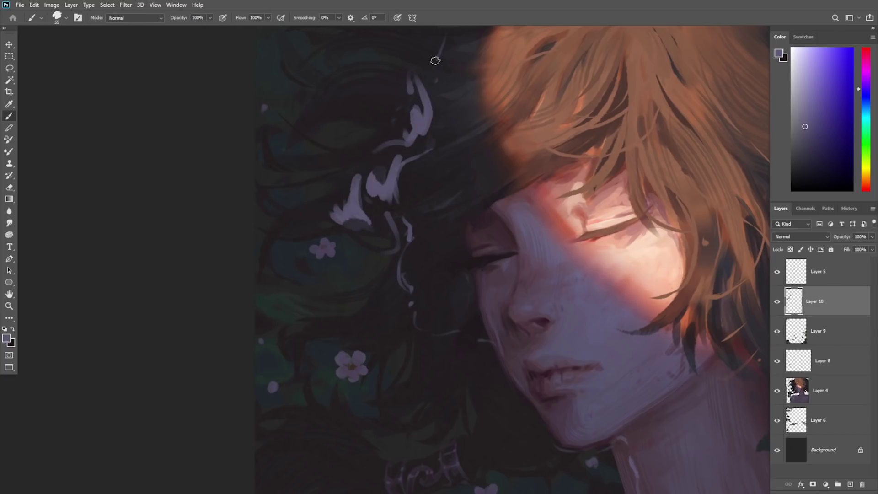
Step: Dab a pale violet spot in the hair beside the cheek and paint curved ripples where the neck meets the shoulder
key("z")
left_click_drag(441, 122, 363, 284)
mouse_move(416, 275)
left_mouse_down()
mouse_move(433, 284)
mouse_move(469, 278)
left_mouse_up()
key("b")
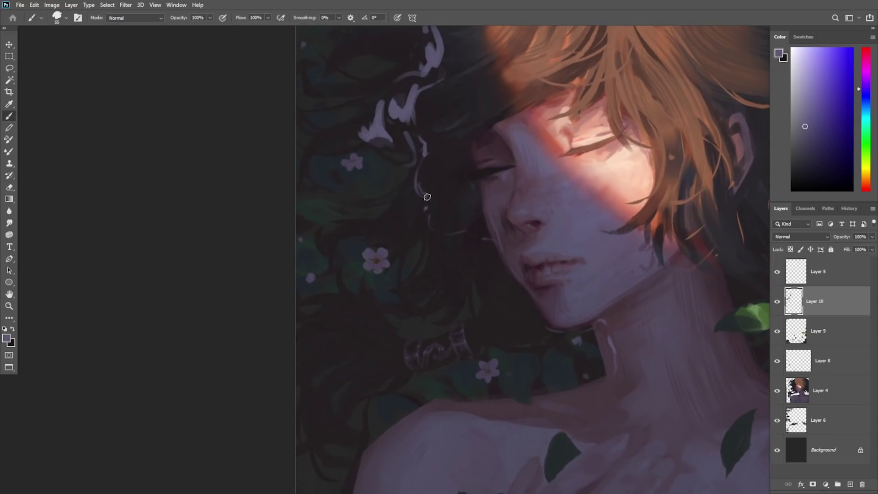
left_click(420, 229)
mouse_move(577, 365)
left_mouse_down()
mouse_move(562, 399)
mouse_move(601, 374)
mouse_move(582, 403)
mouse_move(607, 384)
mouse_move(533, 408)
mouse_move(564, 401)
mouse_move(541, 409)
mouse_move(509, 390)
mouse_move(516, 395)
mouse_move(557, 369)
mouse_move(549, 389)
left_mouse_up()
key("ctrl+z")
key("e")
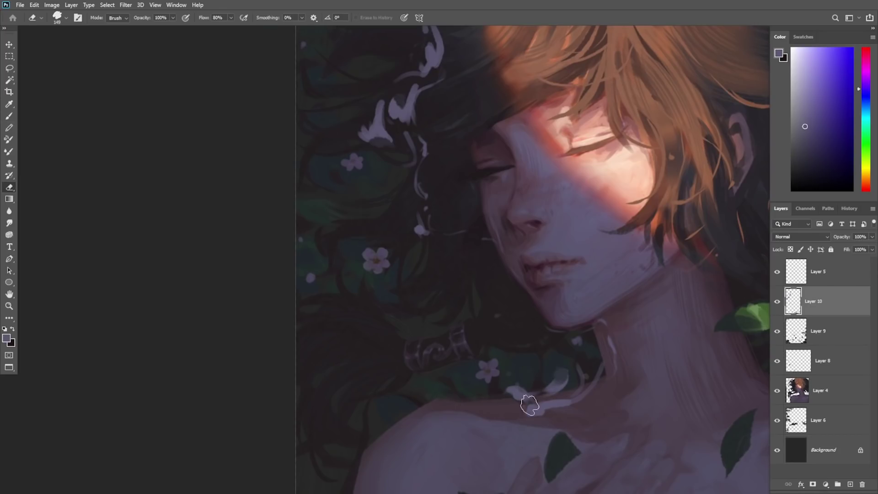
Step: Continue the pale violet ripples along the top of the shoulder and add a curved stroke beside the metal hair ornament
key("b")
left_click_drag(466, 396, 490, 390)
left_click_drag(415, 429, 397, 432)
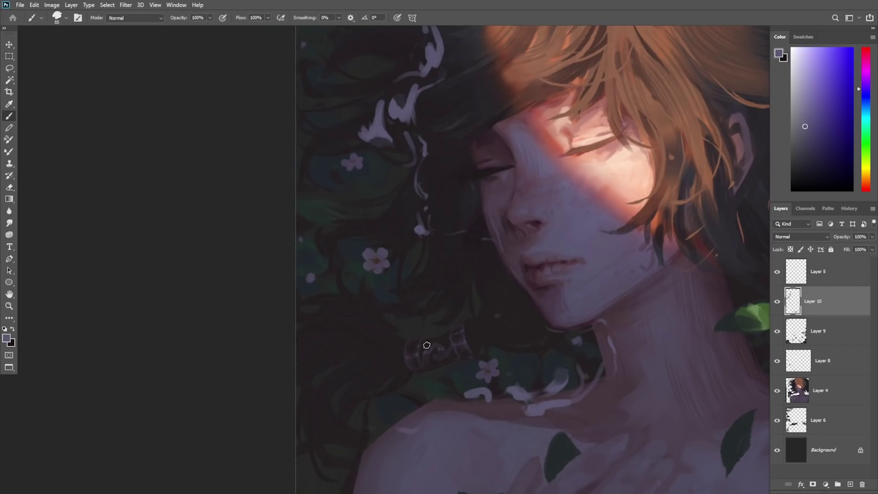
mouse_move(370, 364)
left_mouse_down()
mouse_move(395, 341)
mouse_move(357, 417)
mouse_move(368, 417)
mouse_move(381, 444)
left_mouse_up()
key("e")
key("z")
key("b")
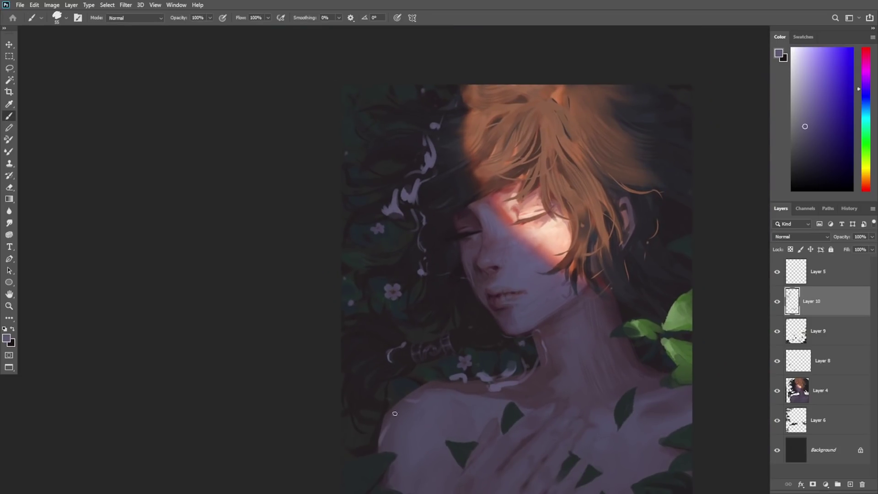
Step: Paint long curved pale violet ripples around the outer edge of the shaded shoulder and trim them with the eraser
mouse_move(435, 388)
left_mouse_down()
mouse_move(387, 424)
mouse_move(374, 448)
left_mouse_up()
left_click_drag(389, 407, 361, 443)
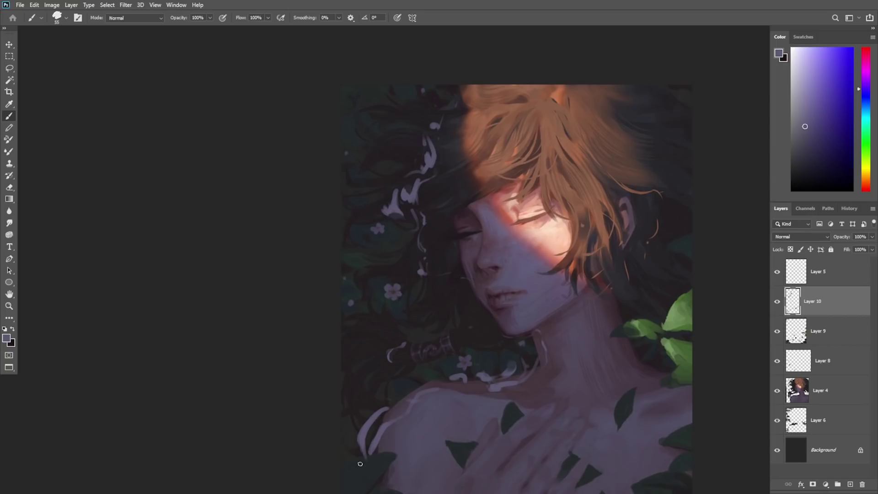
left_click_drag(371, 395, 348, 441)
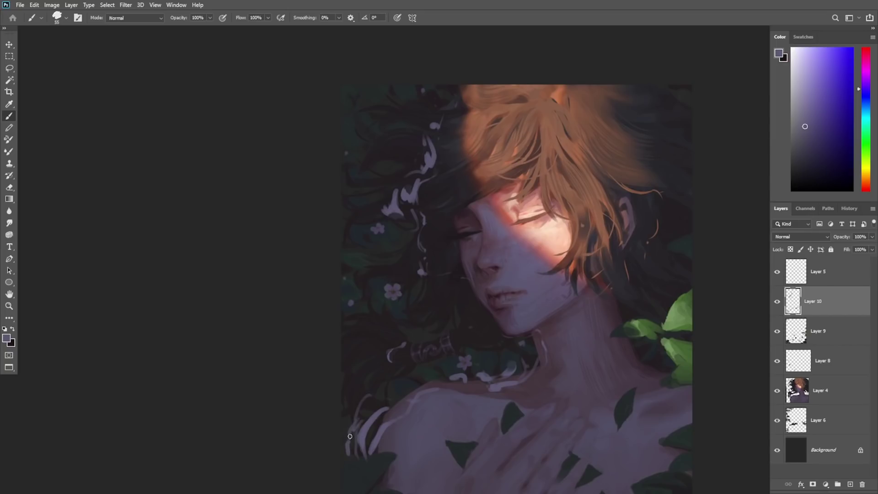
key("e")
mouse_move(366, 412)
left_mouse_down()
mouse_move(357, 440)
mouse_move(364, 444)
left_mouse_up()
key("b")
mouse_move(369, 394)
left_mouse_down()
mouse_move(365, 408)
mouse_move(404, 388)
left_mouse_up()
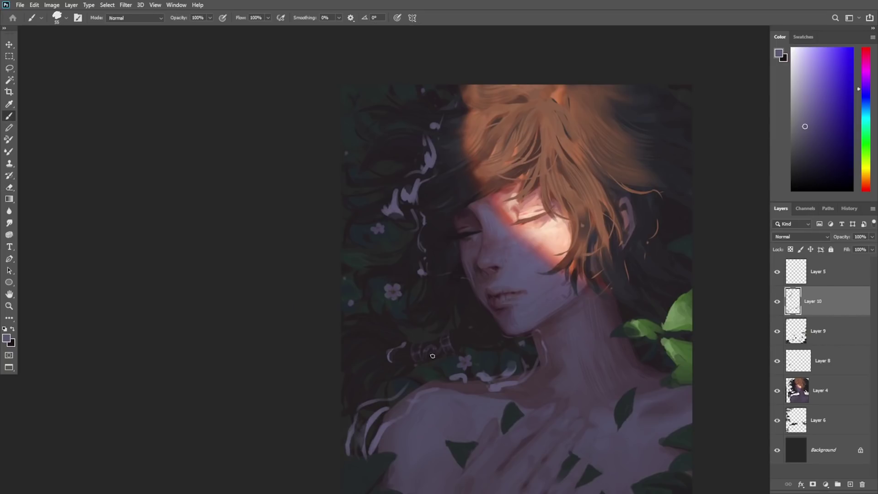
Step: Paint pale violet ripples along the neck and shoulder beside the sunlit leaves and dab spots in the dark area above them
left_click_drag(607, 290, 614, 323)
left_click_drag(634, 358, 648, 365)
scroll(637, 363, "up", 3)
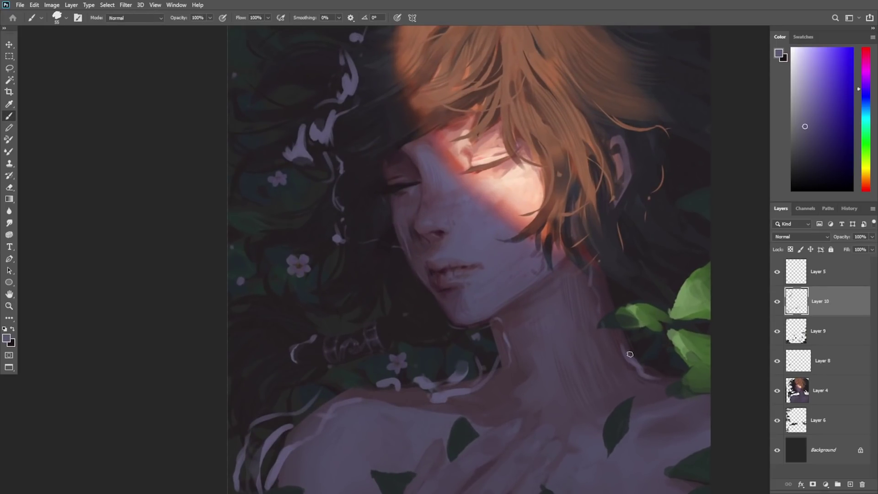
mouse_move(629, 354)
left_mouse_down()
mouse_move(640, 367)
mouse_move(636, 397)
left_mouse_up()
mouse_move(627, 363)
left_mouse_down()
mouse_move(654, 395)
mouse_move(677, 368)
left_mouse_up()
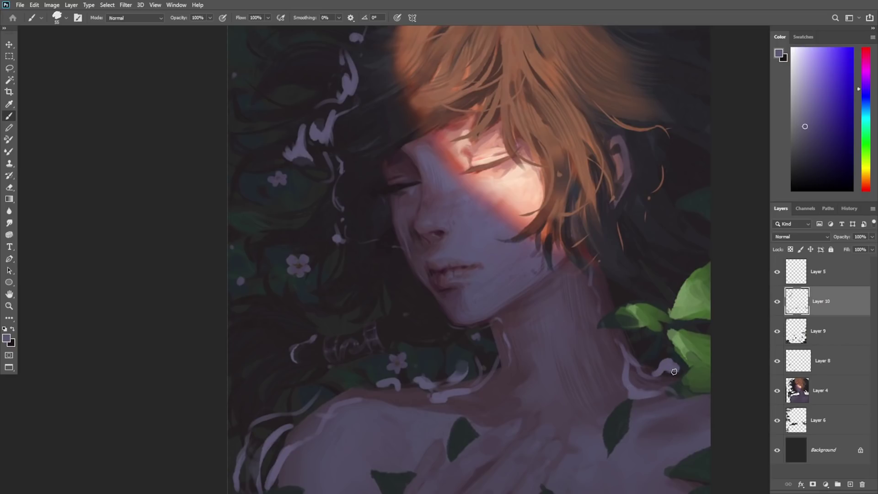
left_click(640, 344)
left_click_drag(646, 279, 643, 282)
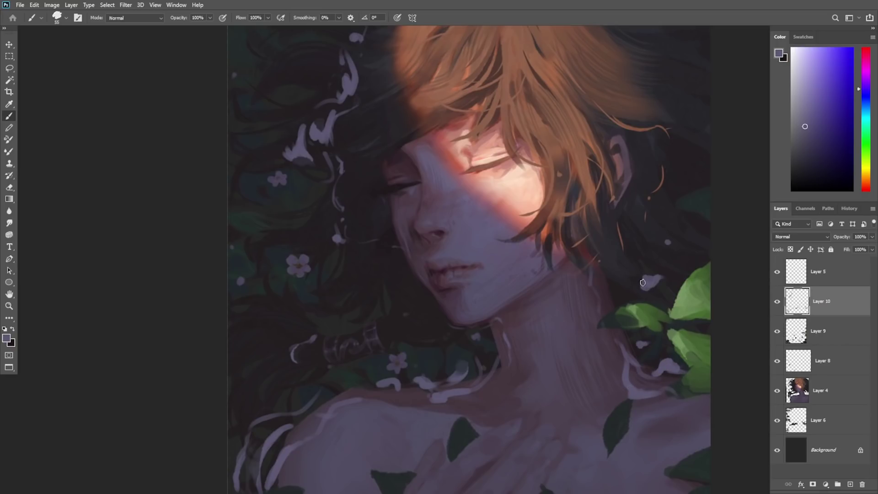
Step: Paint a pale violet triangular loop above the sunlit leaves and a looped ripple in the dark hair beside the cheek
mouse_move(667, 239)
left_mouse_down()
mouse_move(672, 259)
mouse_move(676, 245)
mouse_move(657, 247)
left_mouse_up()
key("e")
key("b")
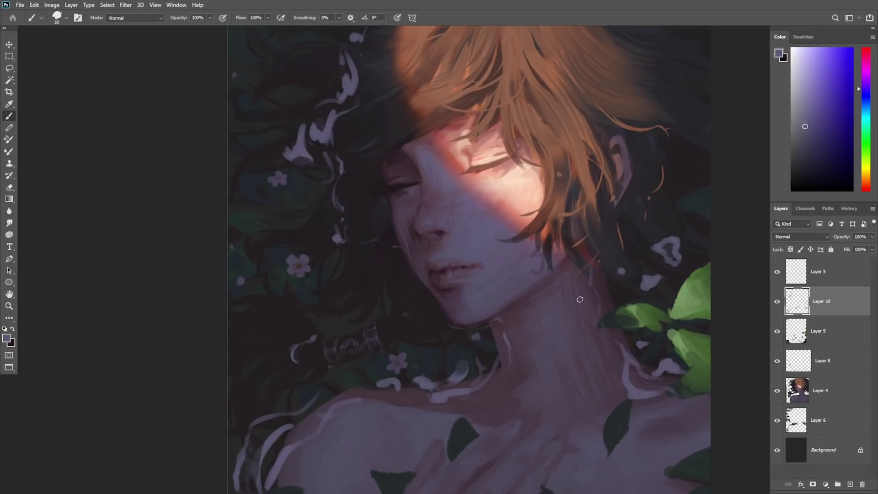
mouse_move(337, 222)
left_mouse_down()
mouse_move(333, 236)
mouse_move(360, 242)
left_mouse_up()
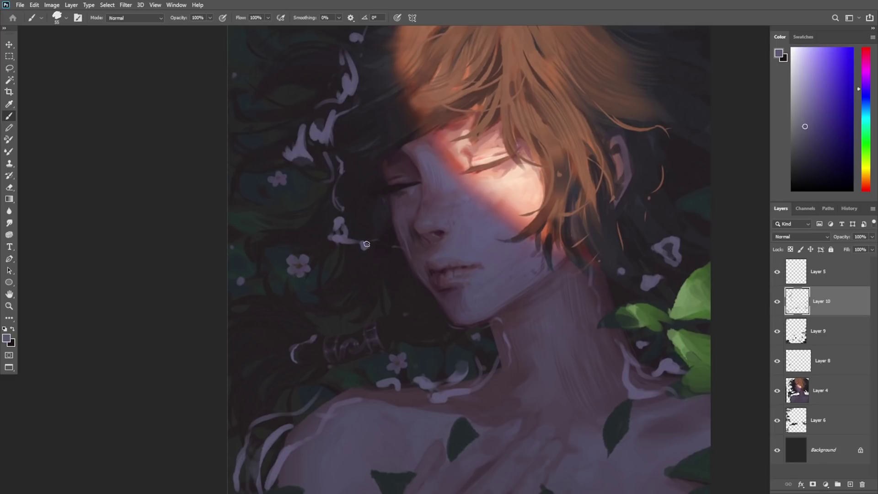
Step: Paint a pale violet ring in the dark foliage beside the hair and reshape the ripples above it with small strokes
key("e")
left_click_drag(398, 170, 423, 239)
key("b")
mouse_move(330, 185)
left_mouse_down()
mouse_move(296, 147)
mouse_move(319, 164)
mouse_move(298, 162)
mouse_move(319, 171)
mouse_move(288, 160)
mouse_move(314, 176)
left_mouse_up()
key("e")
key("b")
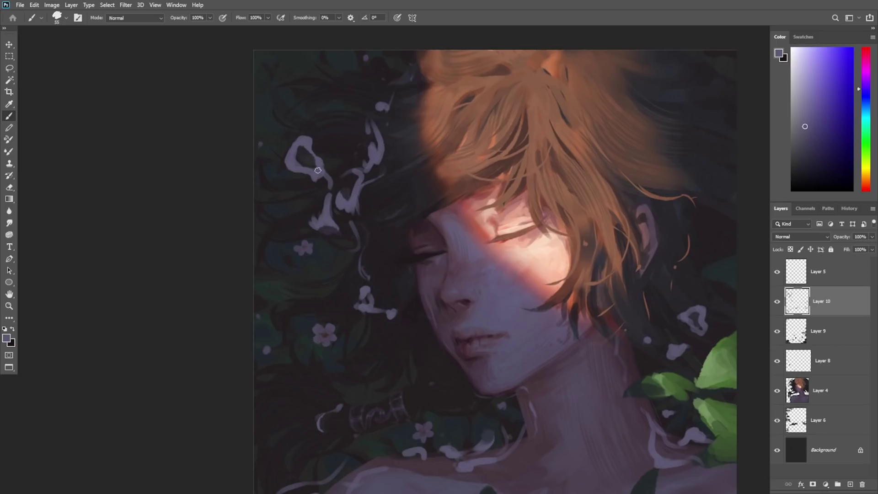
left_click_drag(343, 79, 342, 84)
left_click_drag(375, 112, 376, 116)
key("e")
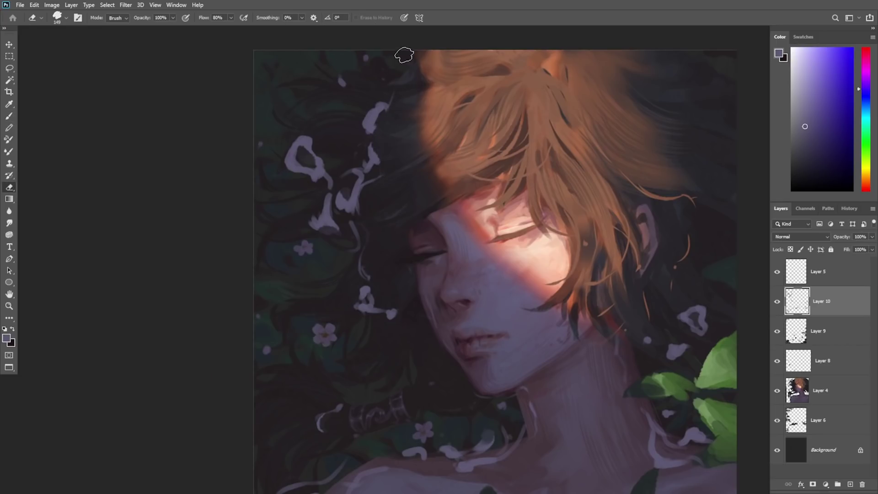
Step: Paint thin curved pale violet ripples along the canvas edge in the dark area behind the ear, above the sunlit leaves
key("z")
left_click(595, 157, "alt")
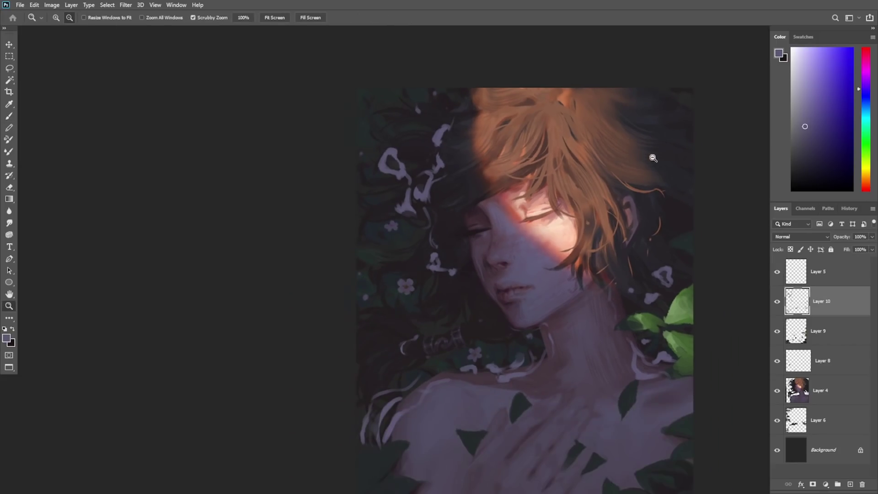
left_click(654, 158)
key("b")
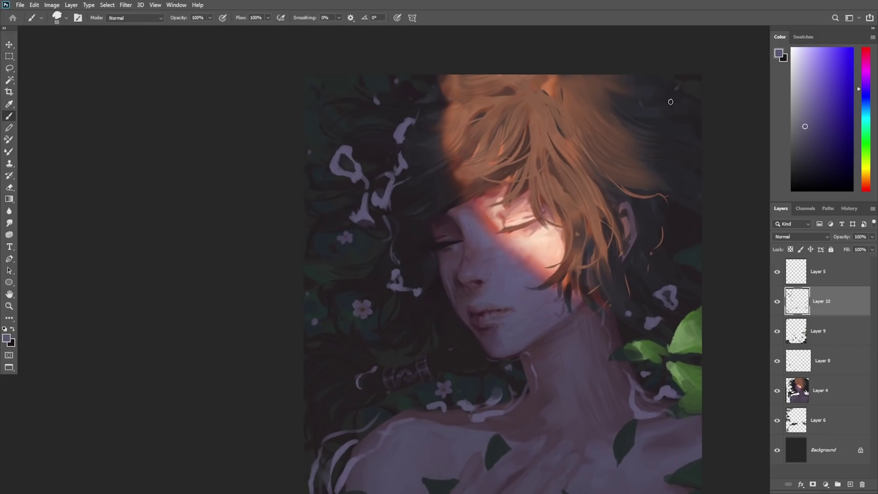
left_click_drag(678, 85, 694, 138)
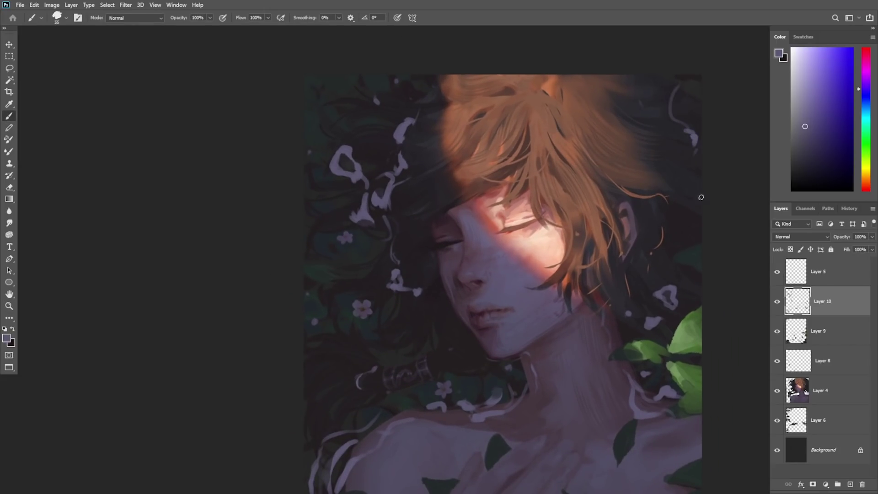
mouse_move(694, 179)
left_mouse_down()
mouse_move(700, 215)
mouse_move(679, 259)
left_mouse_up()
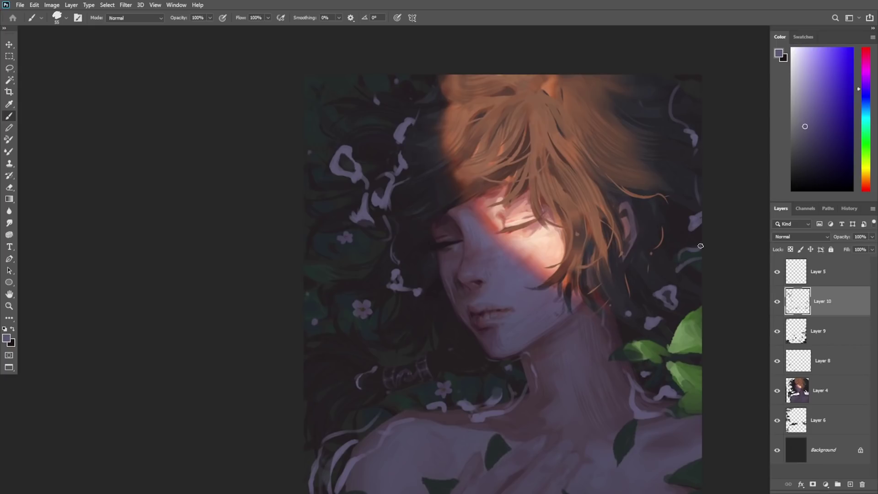
Step: Partly erase the ring in the foliage and the ripples in the dark hair beside the face to thin them
key("e")
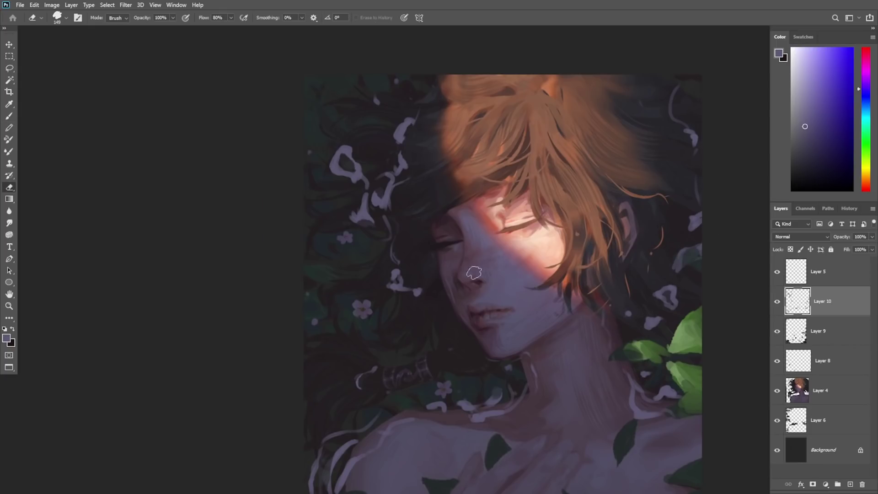
left_click_drag(339, 152, 337, 172)
left_click_drag(410, 173, 394, 182)
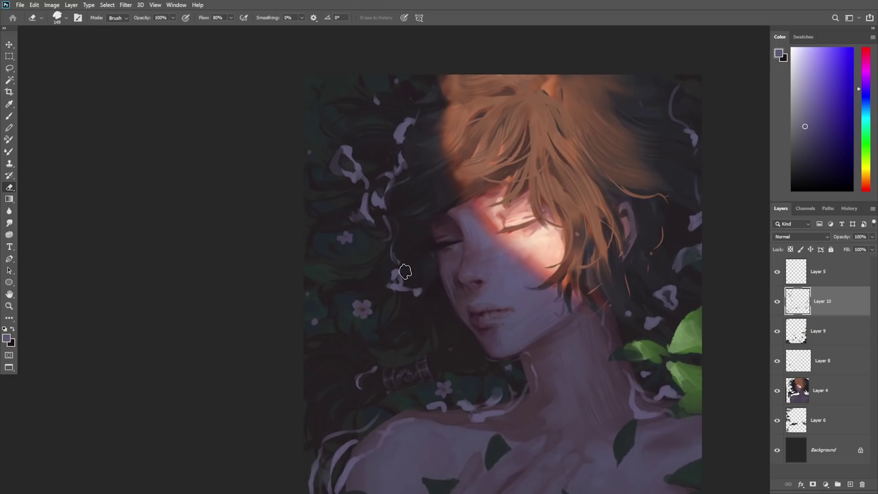
mouse_move(405, 272)
left_mouse_down()
mouse_move(413, 290)
mouse_move(392, 289)
left_mouse_up()
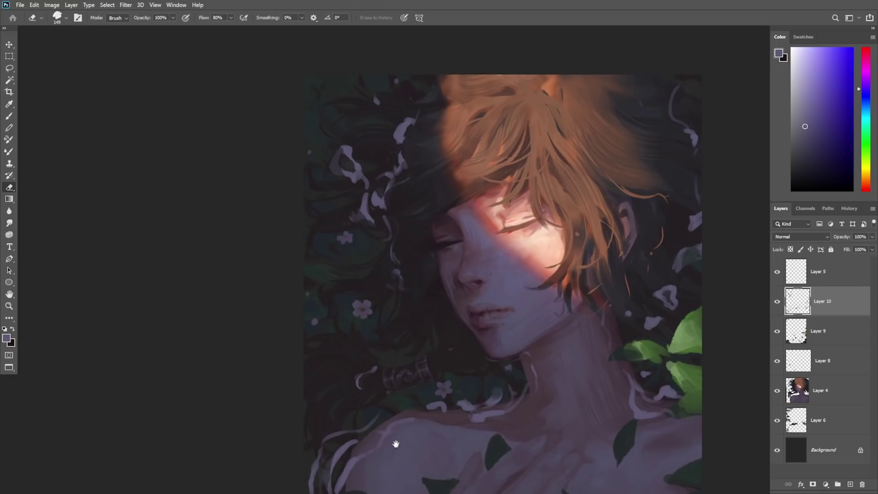
Step: Thicken the ripples above the shaded shoulder, dab spots below the hair ornament and paint a large violet patch at the canvas edge
left_click_drag(399, 413, 413, 361)
key("b")
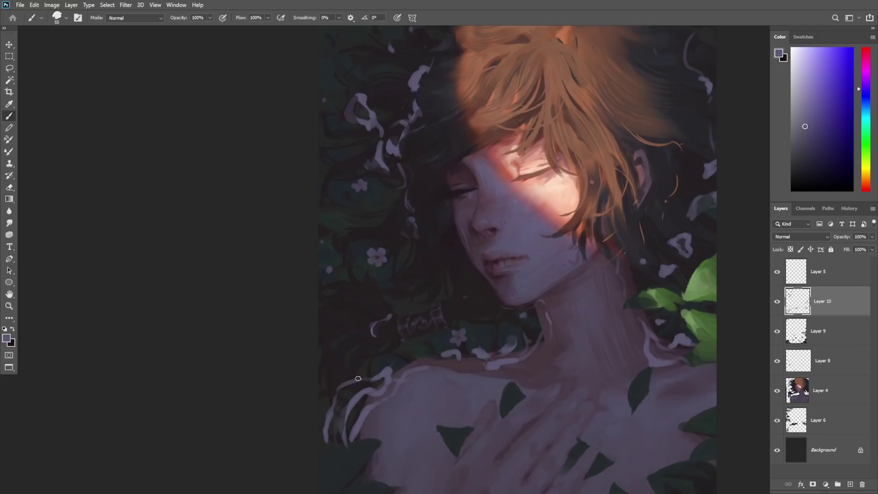
left_click_drag(341, 382, 370, 376)
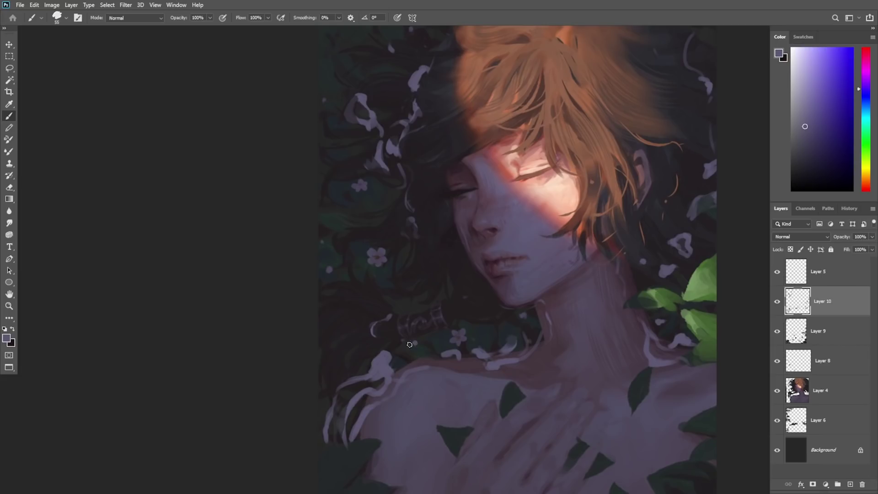
left_click_drag(385, 340, 395, 345)
mouse_move(339, 310)
left_mouse_down()
mouse_move(324, 331)
mouse_move(336, 310)
mouse_move(315, 321)
mouse_move(325, 343)
left_mouse_up()
Step: Lower the fill of Layer 10 to 80%
left_click(872, 250)
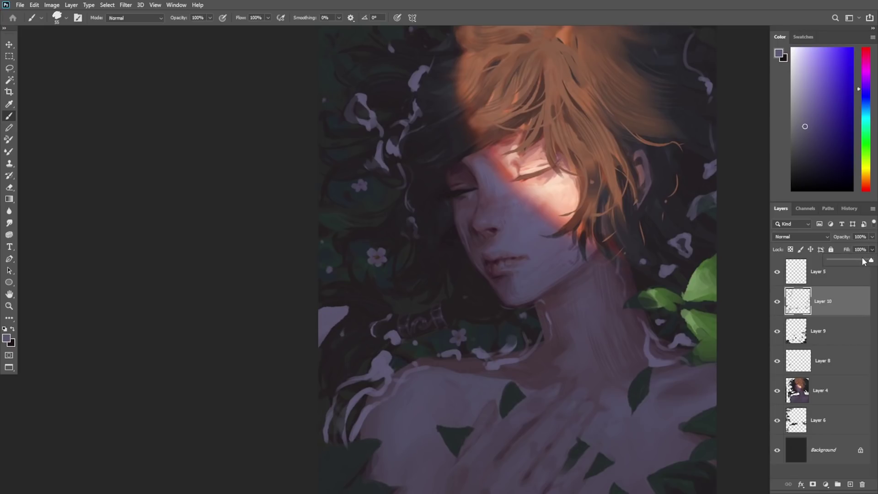
left_click_drag(869, 260, 863, 260)
left_click(332, 352)
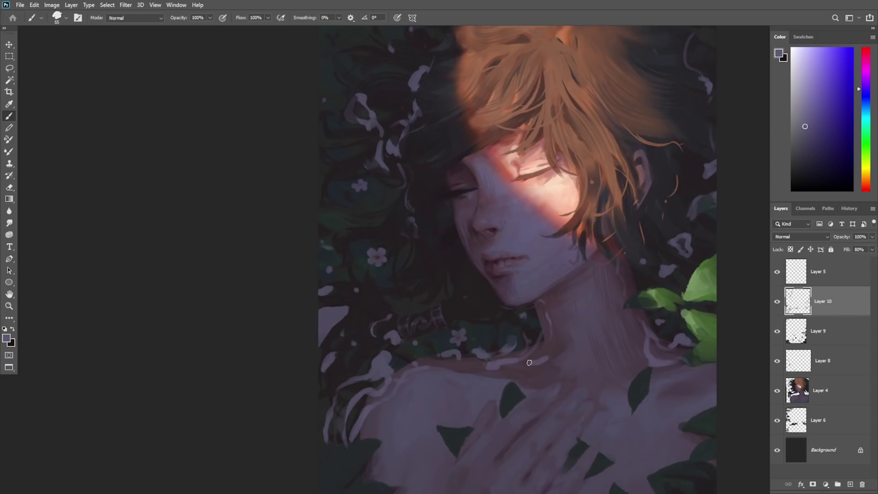
Step: Paint a pale violet ripple from below the jaw down the neck and around to the collarbone
left_click_drag(523, 366, 547, 361)
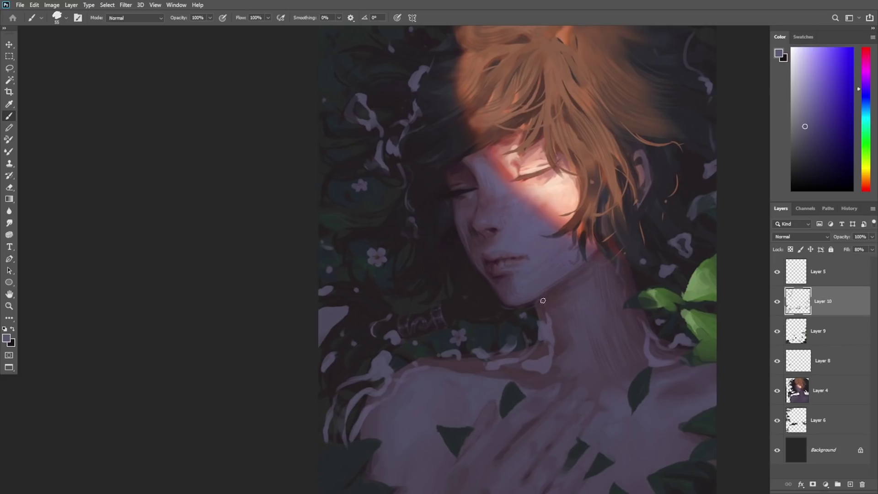
left_click_drag(544, 304, 553, 354)
key("e")
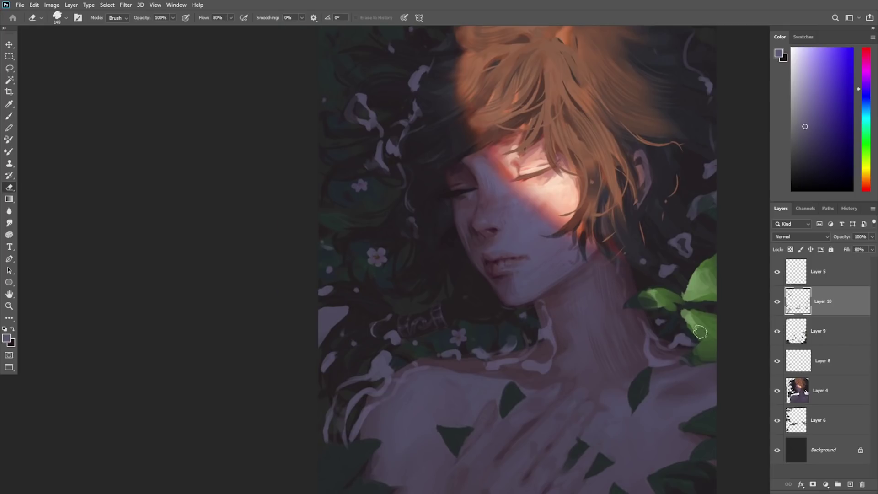
key("b")
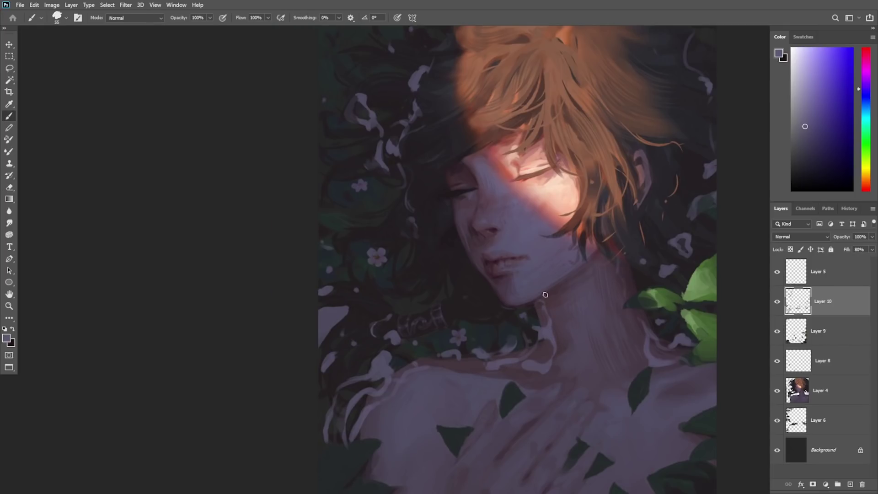
key("e")
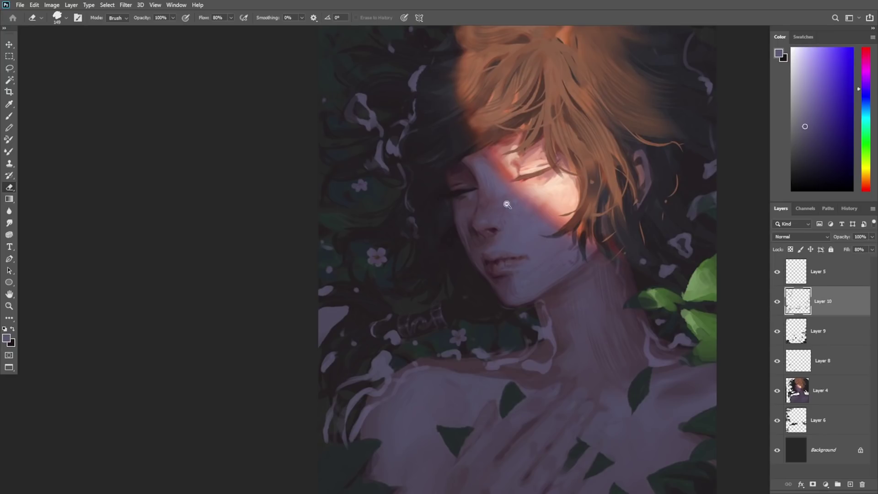
Step: Paint thin pale violet ripples along the shaded cheek and jaw edge and a short curved stroke beside the shaded brow
key("z")
left_click_drag(540, 236, 499, 236)
left_click_drag(593, 382, 580, 403)
left_click_drag(485, 177, 512, 149)
key("b")
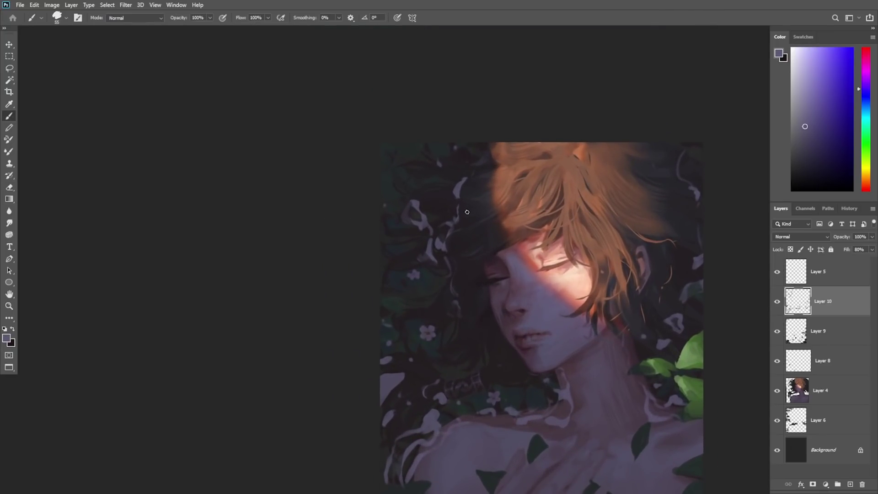
key("z")
left_click(472, 263)
key("b")
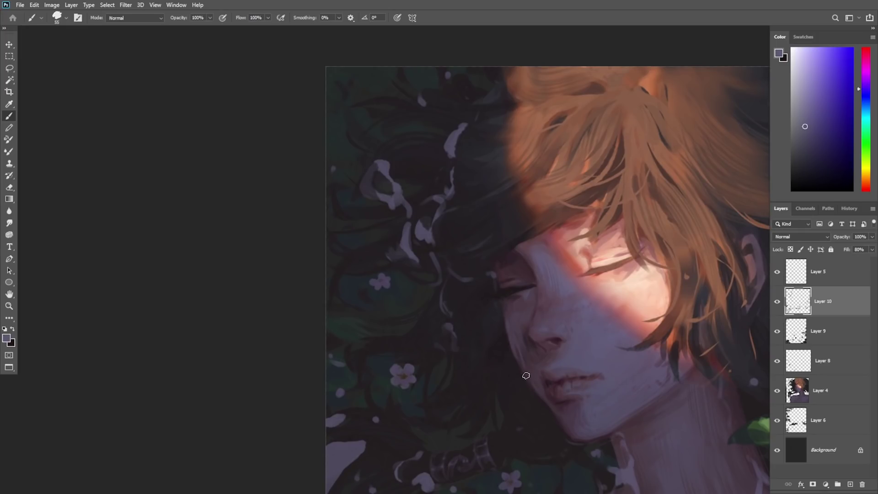
left_click_drag(514, 358, 560, 422)
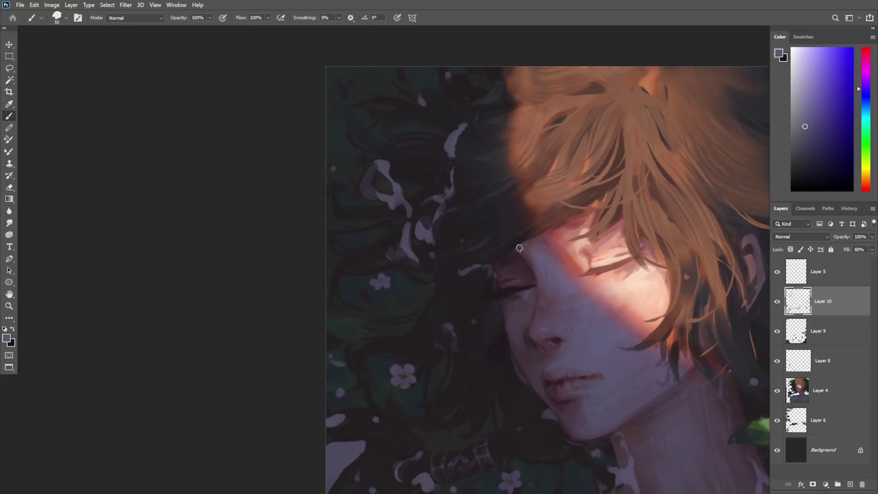
left_click_drag(483, 267, 491, 276)
Step: Switch the eraser to a soft round brush with 0% hardness and fade the ripples around the outer shaded shoulder
key("e")
key("z")
left_click_drag(521, 343, 512, 352)
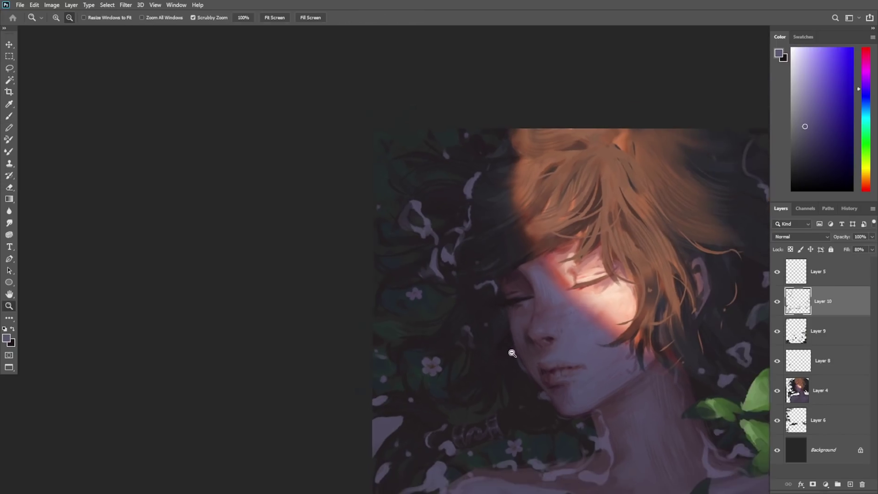
left_click_drag(605, 403, 581, 395)
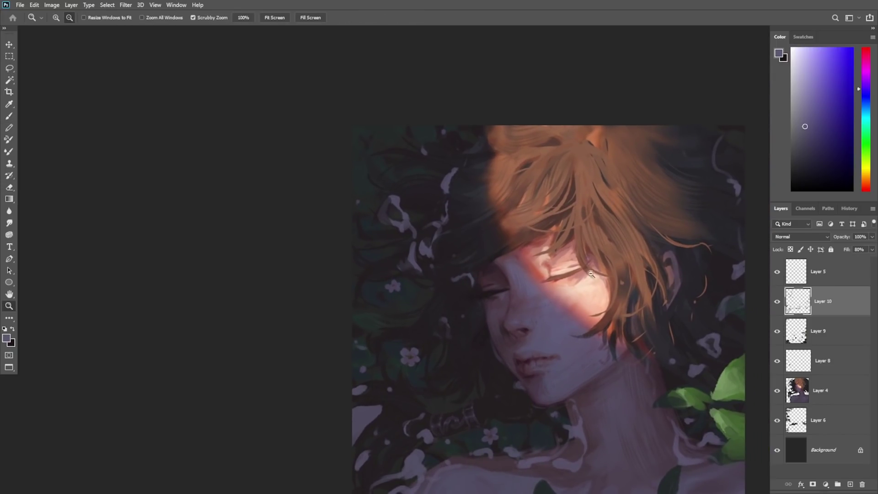
key("b")
key("z")
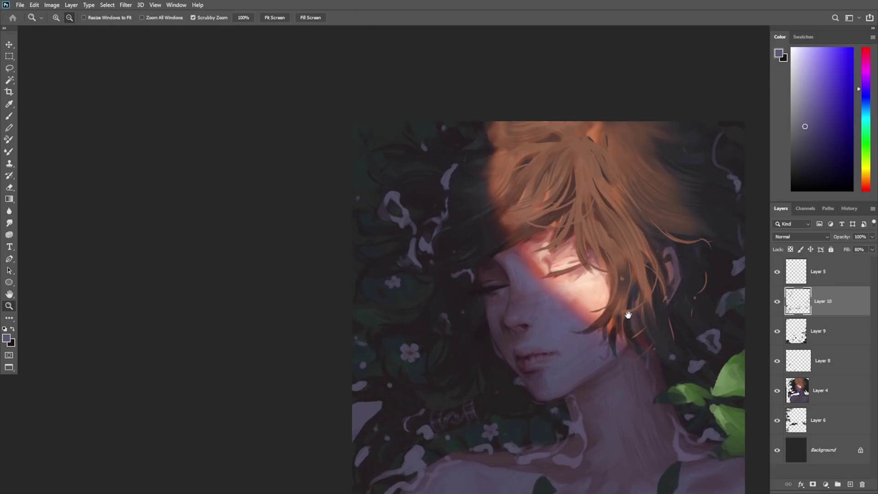
scroll(627, 314, "down", 4)
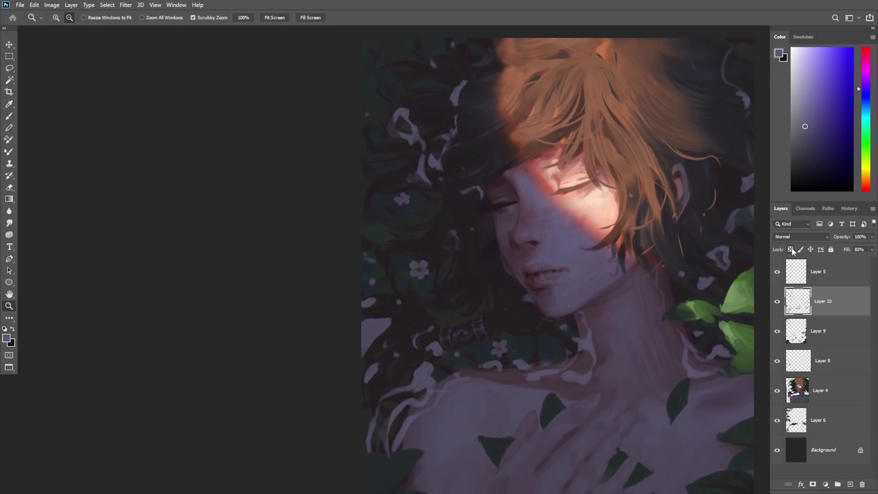
key("e")
right_click(439, 319)
left_click(534, 426)
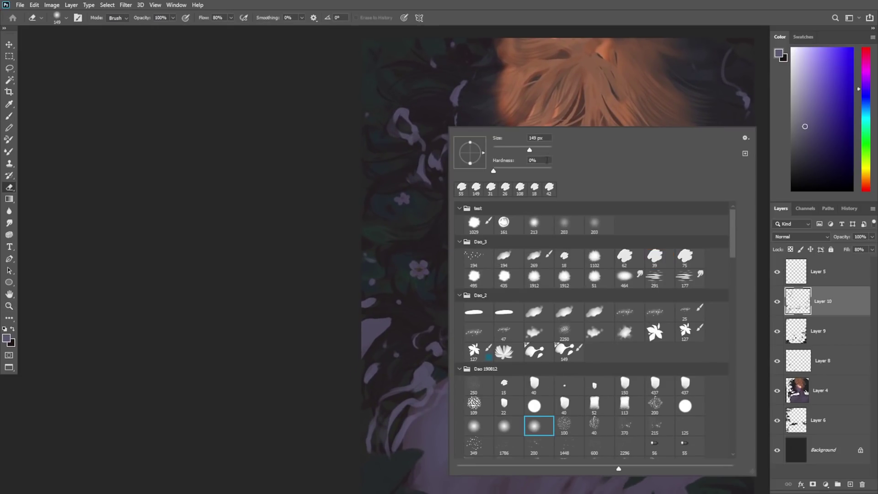
mouse_move(374, 420)
left_mouse_down()
mouse_move(385, 443)
mouse_move(424, 445)
mouse_move(397, 427)
left_mouse_up()
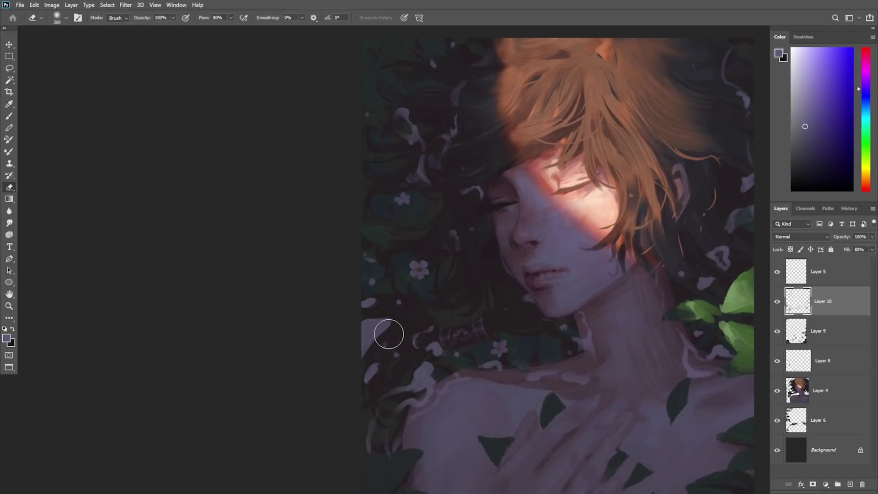
Step: Retry the soft erasing and fade the large violet patch at the canvas edge beside the hair ornament
key("ctrl+z")
left_click_drag(368, 319, 386, 386)
key("ctrl+z")
mouse_move(377, 302)
left_mouse_down()
mouse_move(388, 365)
mouse_move(367, 379)
left_mouse_up()
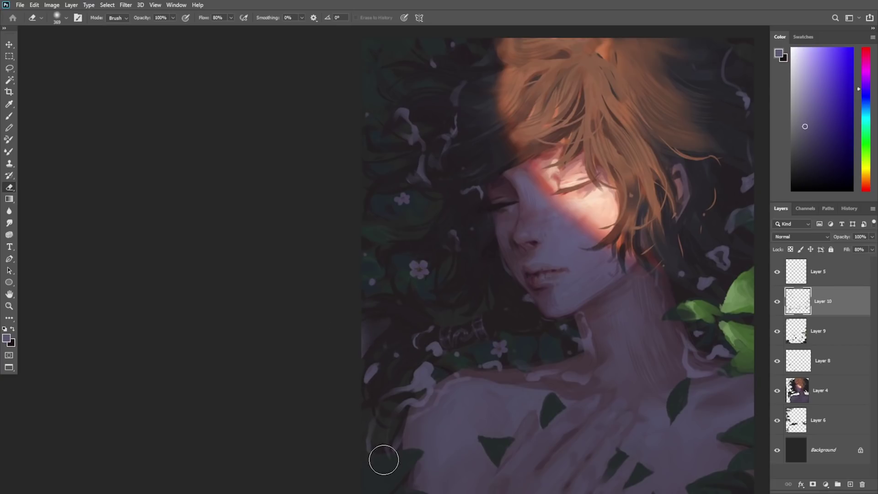
Step: Softly erase the ripples along the canvas edge behind the ear and in the dark hair beside the forehead
left_click_drag(555, 347, 506, 364)
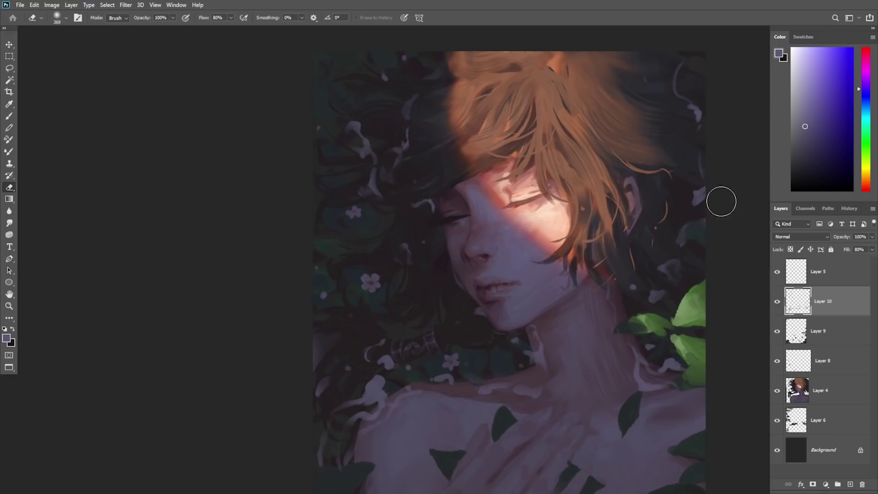
left_click_drag(696, 86, 686, 72)
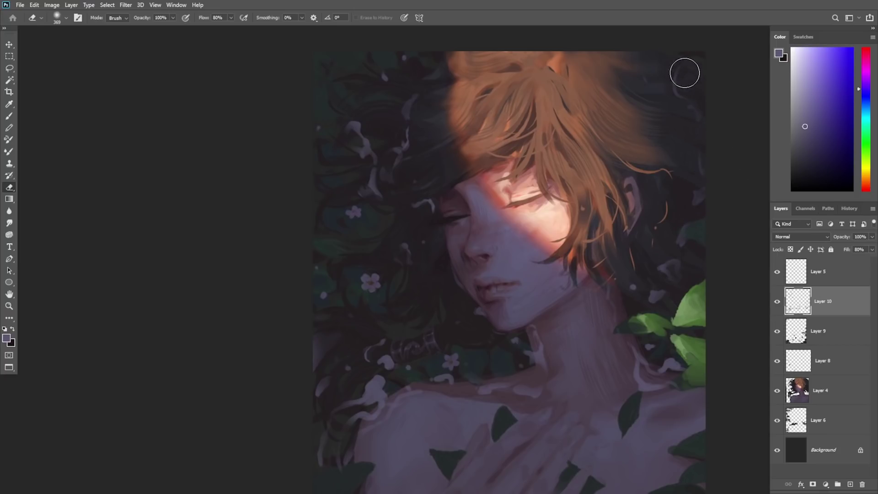
left_click_drag(426, 204, 435, 205)
left_click_drag(415, 137, 422, 167)
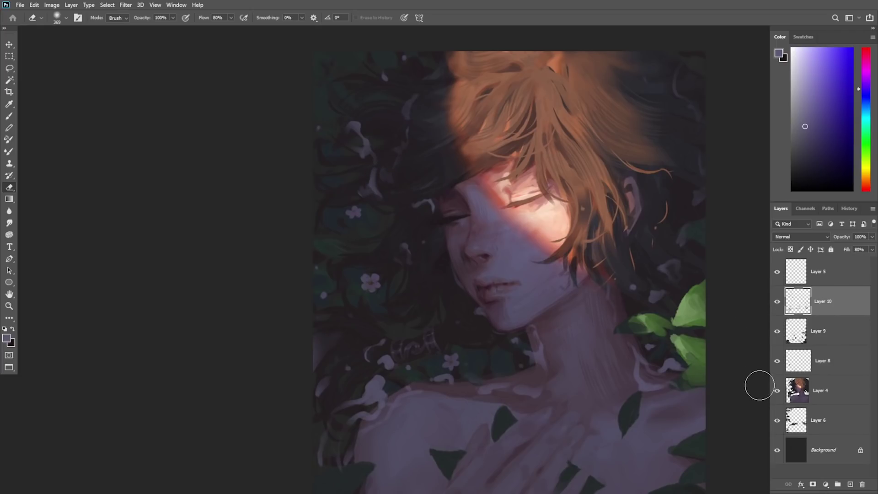
Step: Compare the painting with Layer 9 and Layer 10 hidden and shown, and reselect Layer 10
left_click(833, 329)
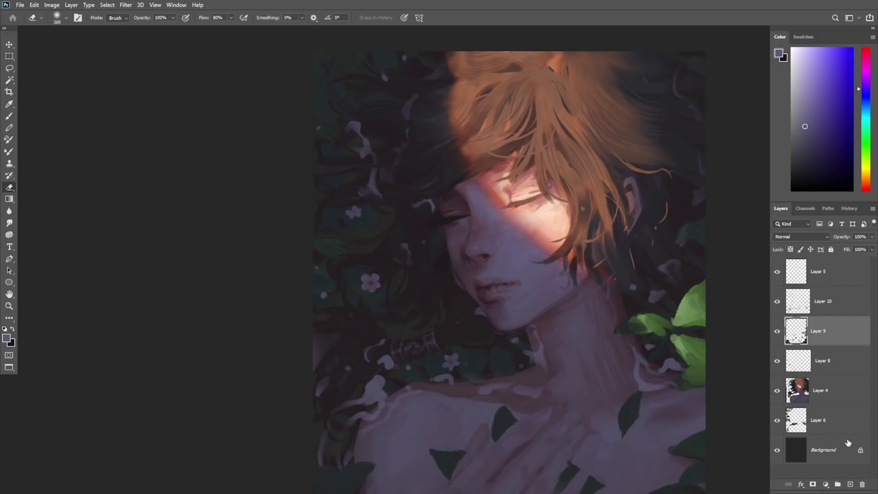
left_click(777, 332)
left_click(778, 332)
left_click(777, 302)
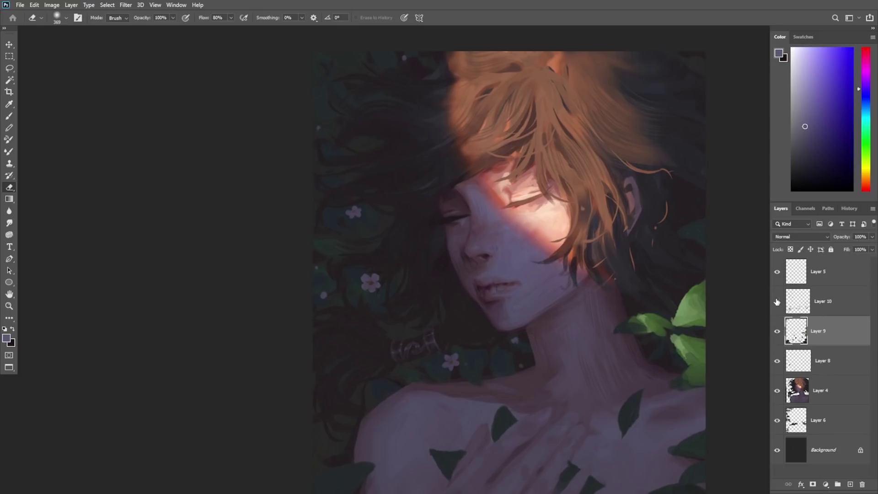
left_click(777, 302)
left_click(840, 300)
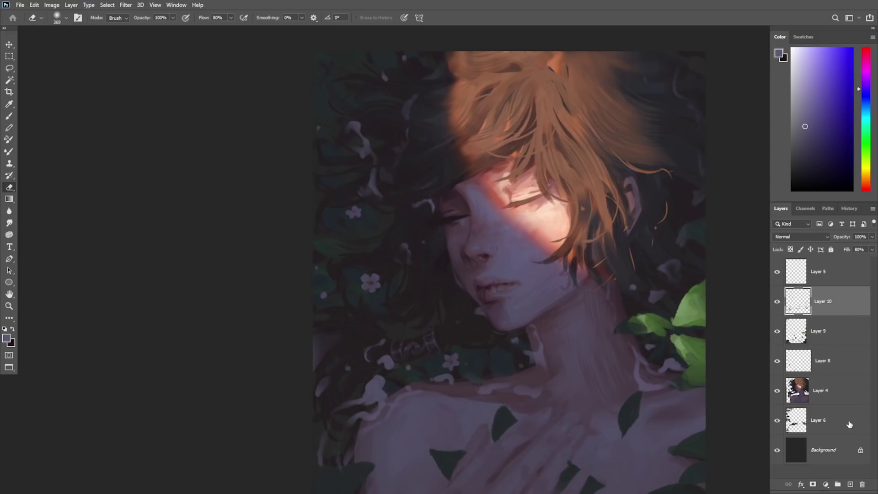
Step: Add a new empty layer directly above Layer 9
left_click(832, 336)
left_click(850, 484)
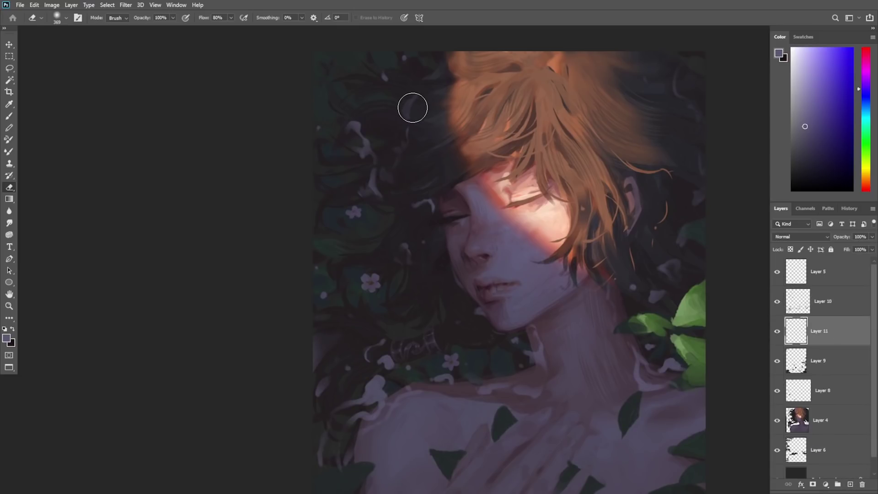
key("l")
mouse_move(440, 51)
left_mouse_down()
mouse_move(408, 111)
mouse_move(393, 170)
mouse_move(426, 196)
mouse_move(450, 270)
mouse_move(480, 308)
mouse_move(520, 329)
mouse_move(538, 325)
mouse_move(544, 388)
mouse_move(525, 396)
mouse_move(425, 389)
mouse_move(392, 412)
mouse_move(379, 485)
left_mouse_up()
key("Escape")
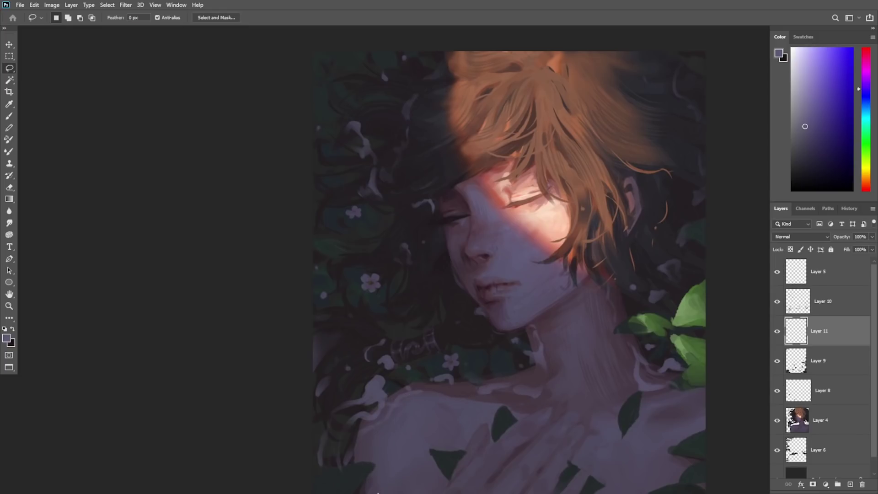
Step: Select the dark background on both sides of the figure with the Lasso, following the hair, face, neck and shoulder outlines
key("z")
left_click(501, 369)
left_click_drag(512, 387, 449, 328)
key("l")
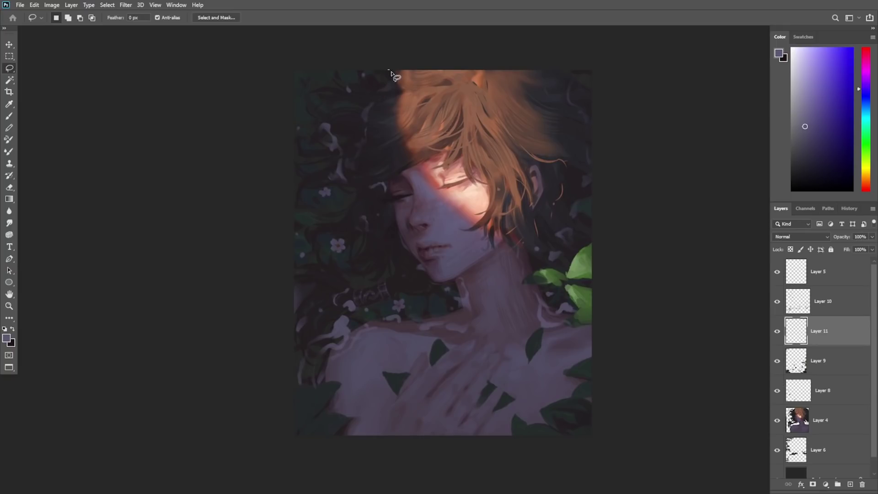
mouse_move(391, 72)
left_mouse_down()
mouse_move(357, 170)
mouse_move(387, 190)
mouse_move(432, 274)
mouse_move(455, 277)
mouse_move(470, 319)
mouse_move(368, 330)
mouse_move(339, 454)
mouse_move(267, 117)
mouse_move(373, 62)
left_mouse_up()
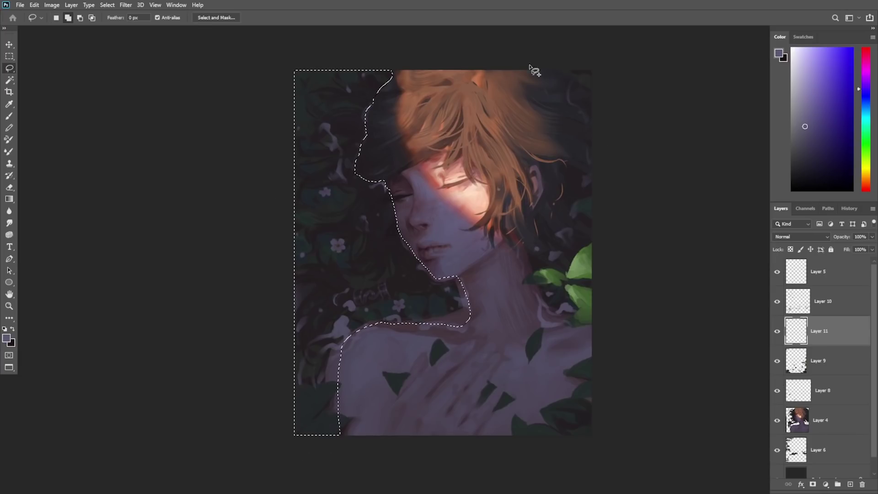
mouse_move(553, 70)
left_mouse_down()
mouse_move(547, 114)
mouse_move(575, 142)
mouse_move(579, 184)
mouse_move(562, 217)
mouse_move(533, 236)
mouse_move(531, 305)
mouse_move(547, 329)
mouse_move(668, 301)
mouse_move(642, 69)
left_mouse_up()
mouse_move(545, 261)
left_mouse_down()
mouse_move(532, 236)
mouse_move(512, 251)
mouse_move(532, 322)
left_mouse_up()
mouse_move(515, 246)
left_mouse_down()
mouse_move(552, 317)
mouse_move(548, 254)
mouse_move(510, 257)
mouse_move(548, 302)
left_mouse_up()
Step: Fill the selected background with black on the new layer, deselect it and lower the layer's fill to 17%
key("g")
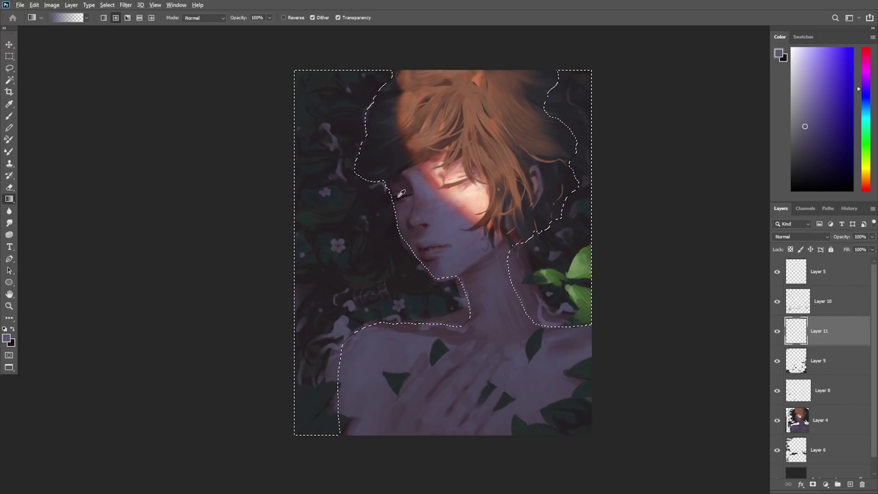
key("d")
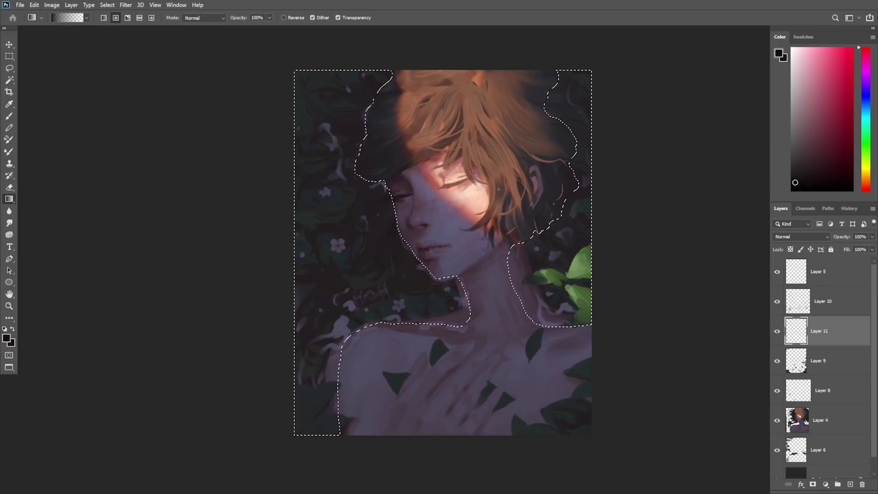
key("alt+BackSpace")
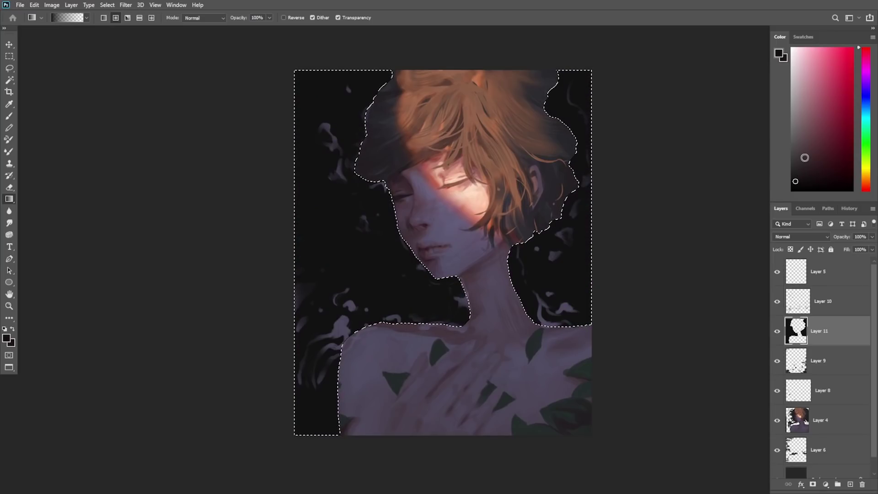
key("ctrl+d")
left_click_drag(855, 259, 839, 260)
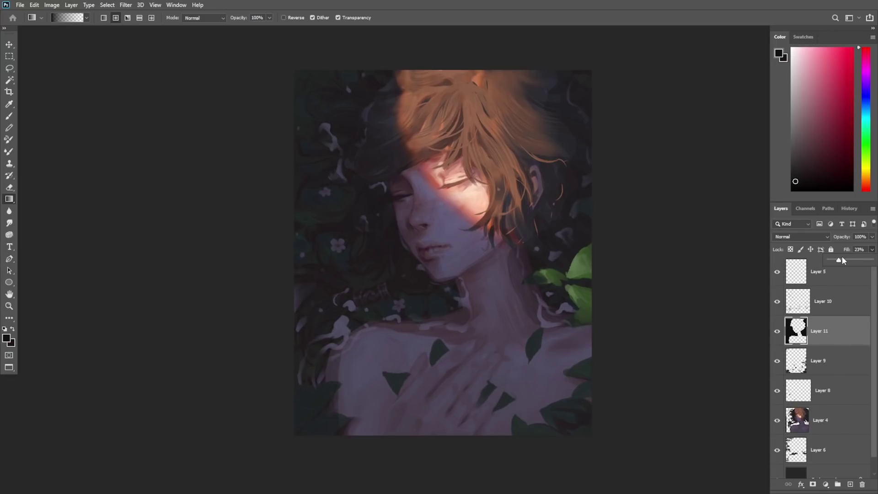
left_click_drag(839, 259, 839, 262)
Step: Select Layer 10 and erase the violet ripple along the shaded side of the neck beside the bright green leaves
key("ctrl+space")
left_click_drag(523, 322, 539, 311)
left_click(549, 300, "ctrl")
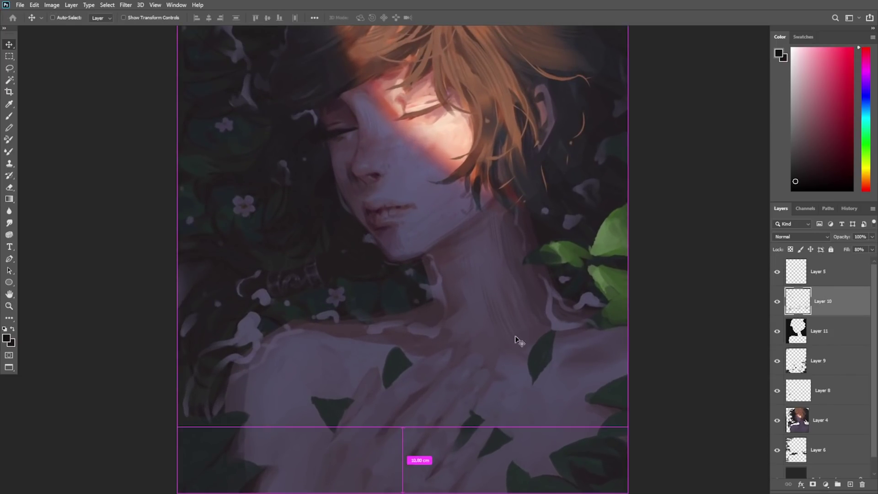
key("e")
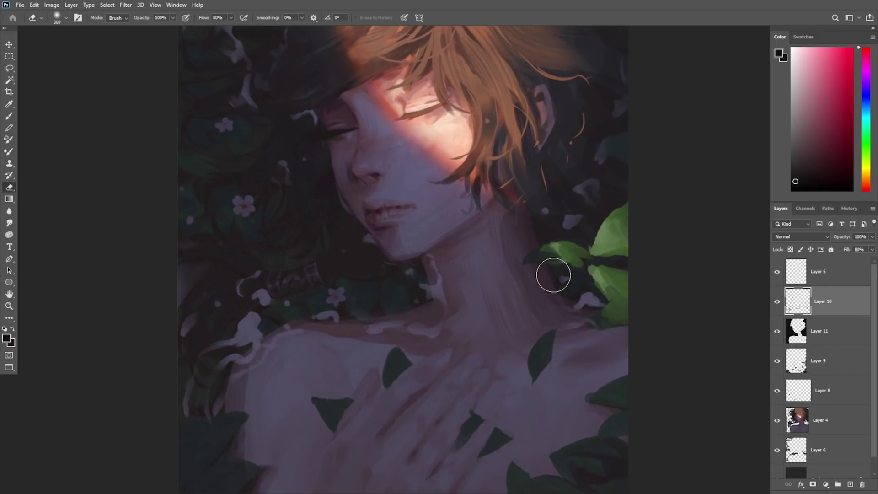
Step: Sample a muted violet from the painting and paint a thin ripple down the shaded side of the neck
key("b")
left_click(559, 384, "alt")
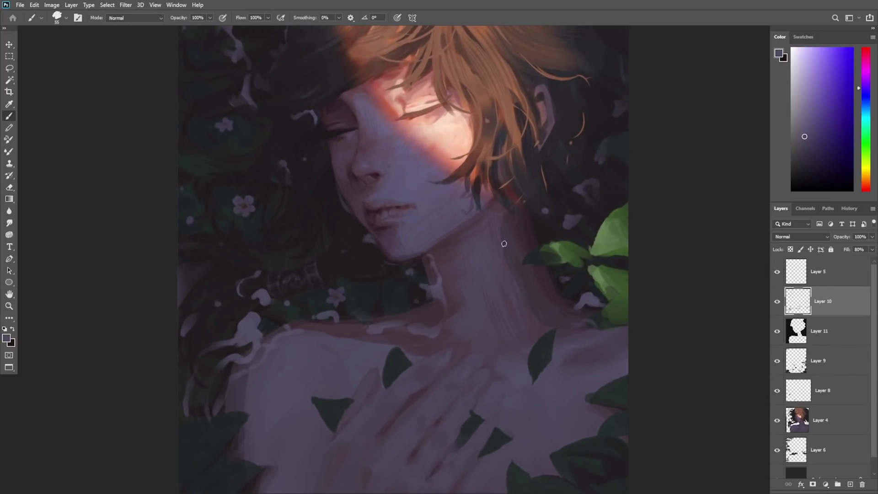
left_click(794, 90)
left_click(275, 385, "alt")
left_click_drag(505, 234, 531, 302)
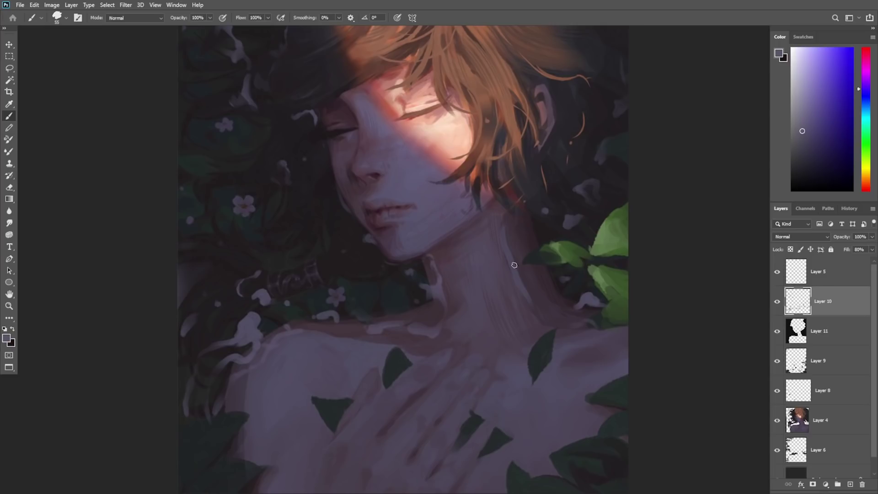
Step: Switch the eraser to the Dao_3 brush labelled 39 at 26 px and thin the new ripple on the neck
key("e")
right_click(553, 209)
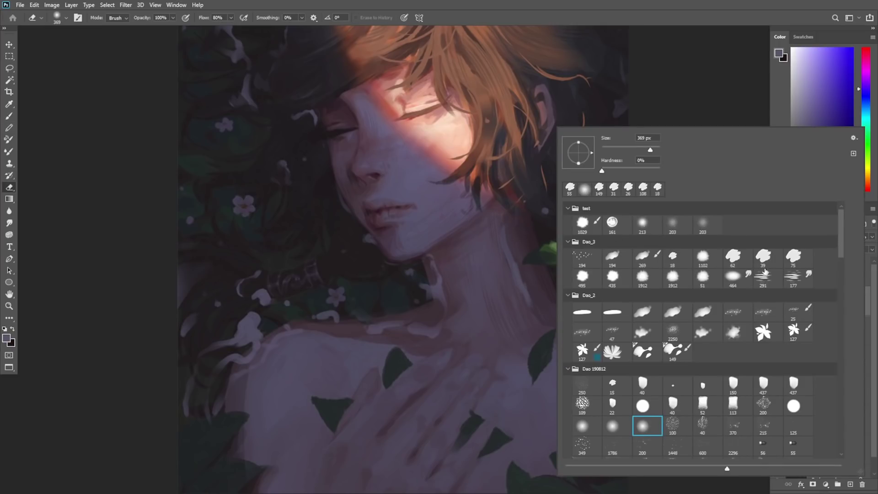
left_click(763, 257)
key("Return")
right_click(545, 178)
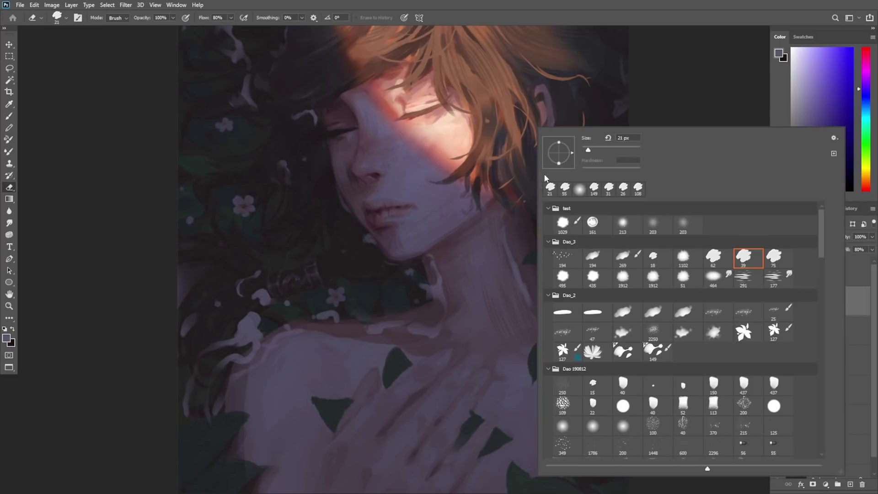
left_click(589, 150)
left_click(510, 248)
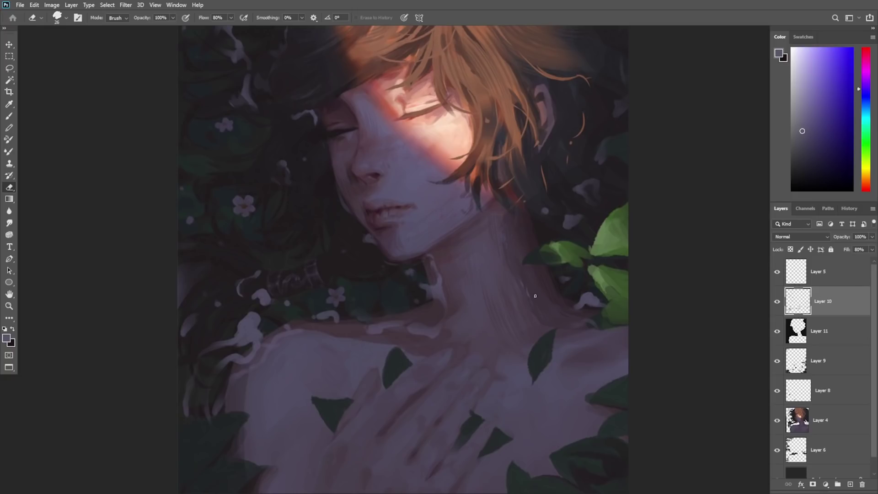
Step: Trim the ripples beside the chin, the brow and in the dark hair into finer shapes, enlarging the eraser to 45 px
left_click_drag(351, 180, 385, 225)
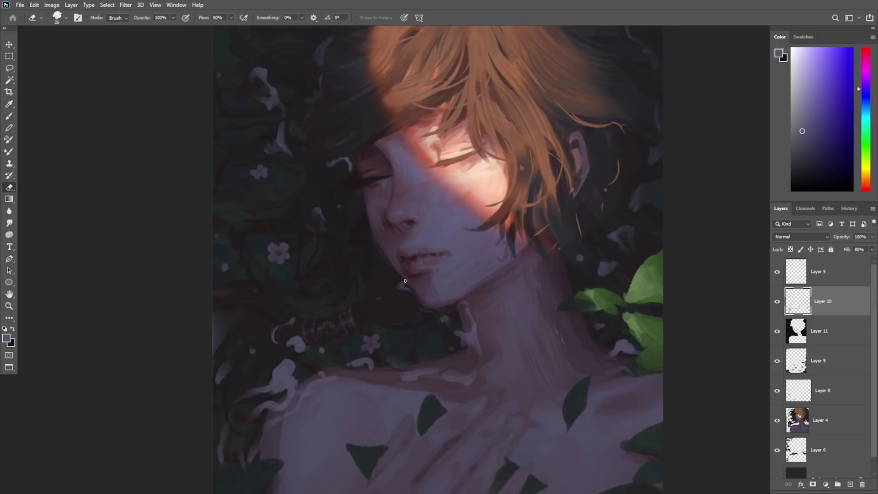
scroll(396, 273, "up", 2)
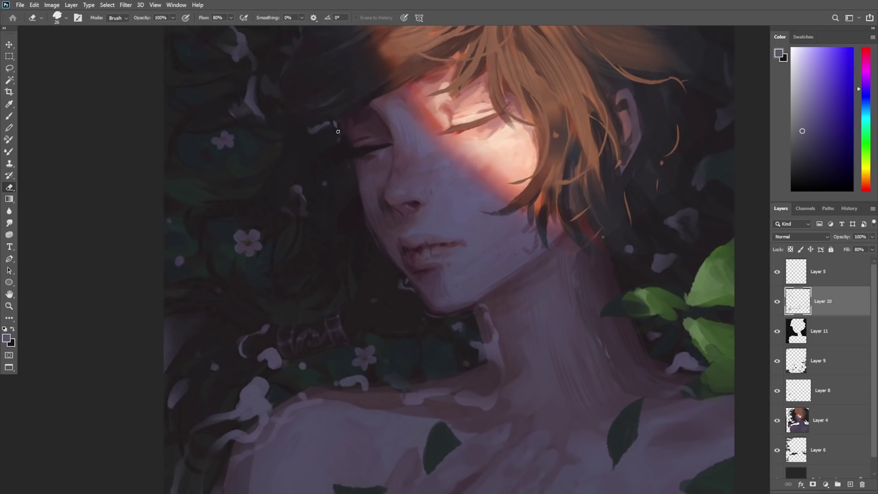
left_click_drag(384, 167, 429, 220)
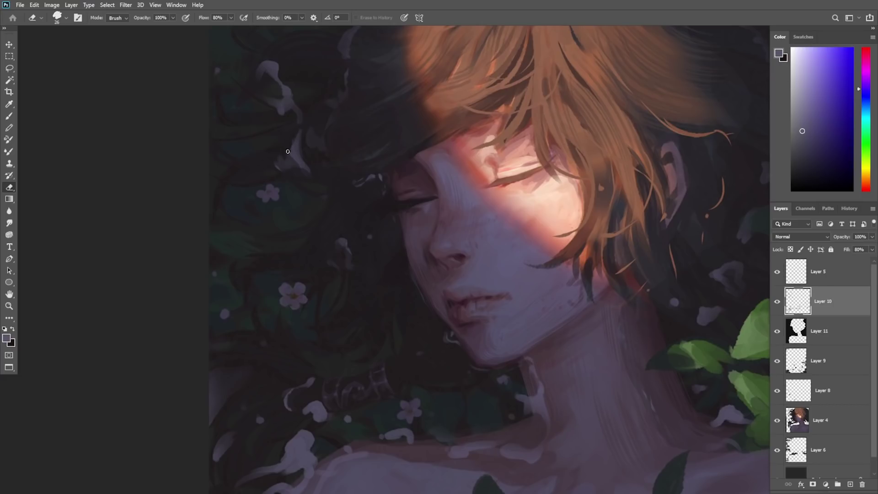
left_click_drag(457, 256, 469, 302)
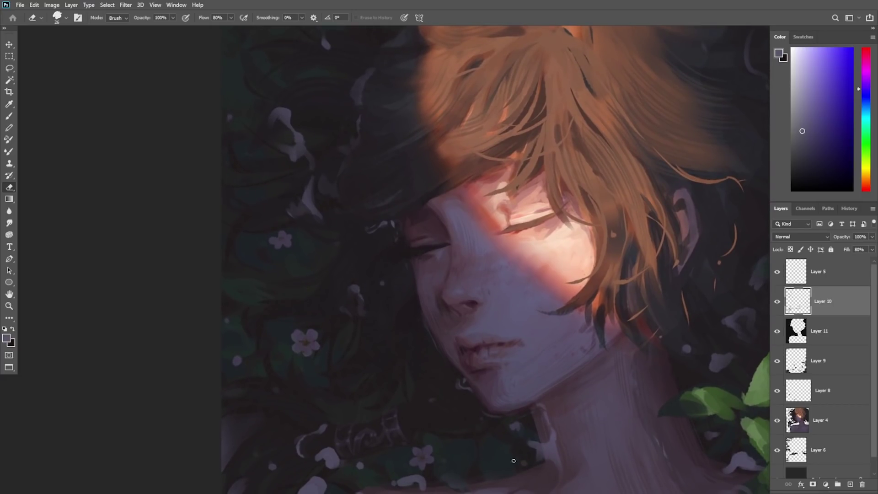
scroll(508, 451, "down", 3)
scroll(368, 288, "up", 5)
right_click(402, 239)
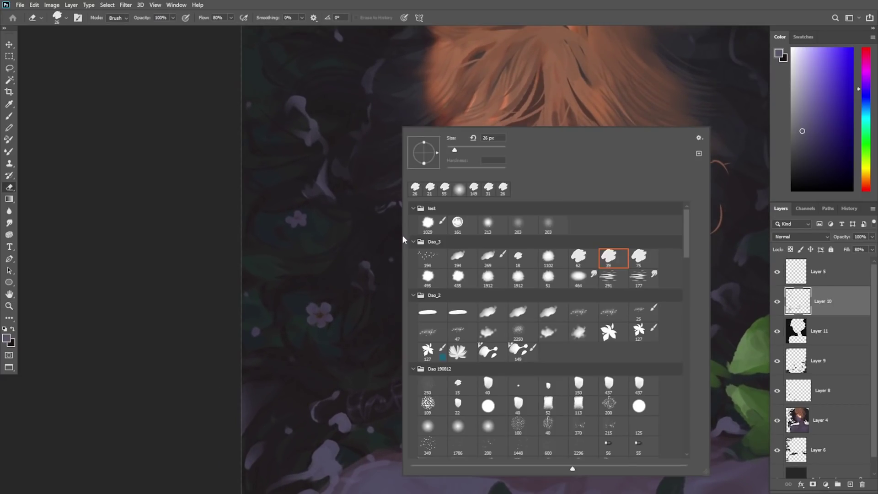
left_click(459, 151)
key("Return")
key("z")
left_click_drag(409, 308, 396, 353)
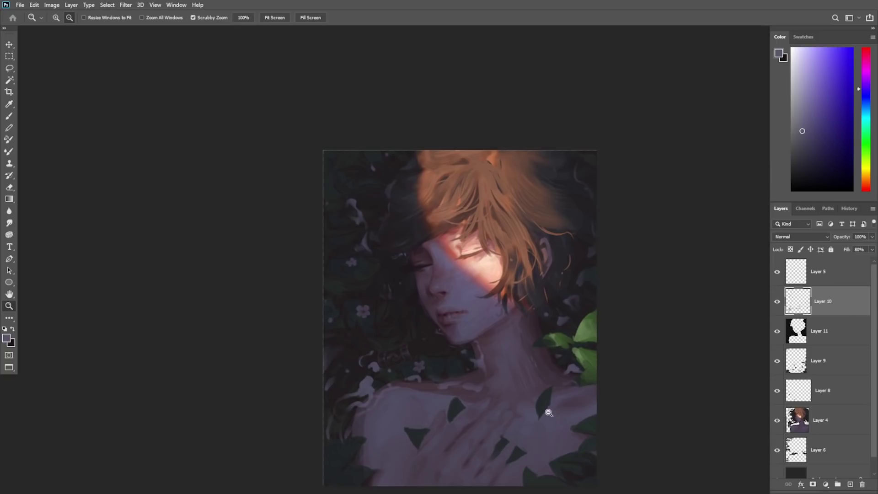
left_click(520, 413)
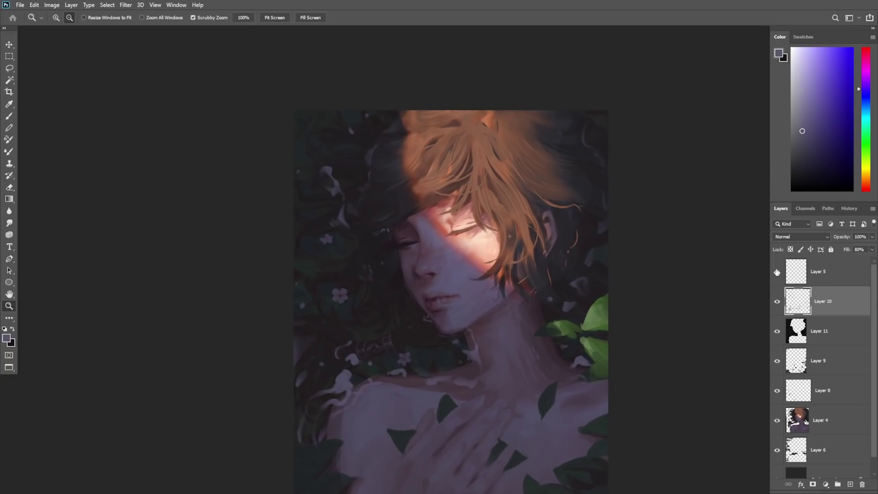
Step: Compare the painting with the flowers on Layer 8 hidden and shown, and delete that layer
key("v")
left_click(337, 297, "ctrl")
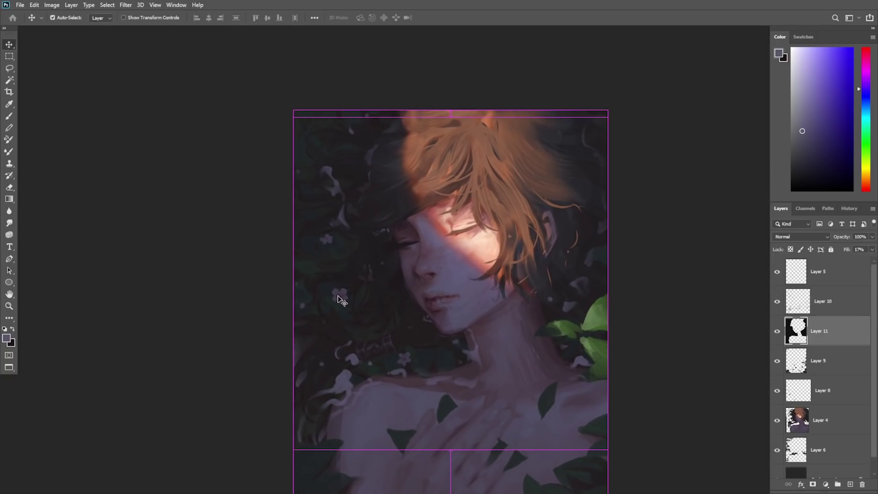
left_click(777, 392)
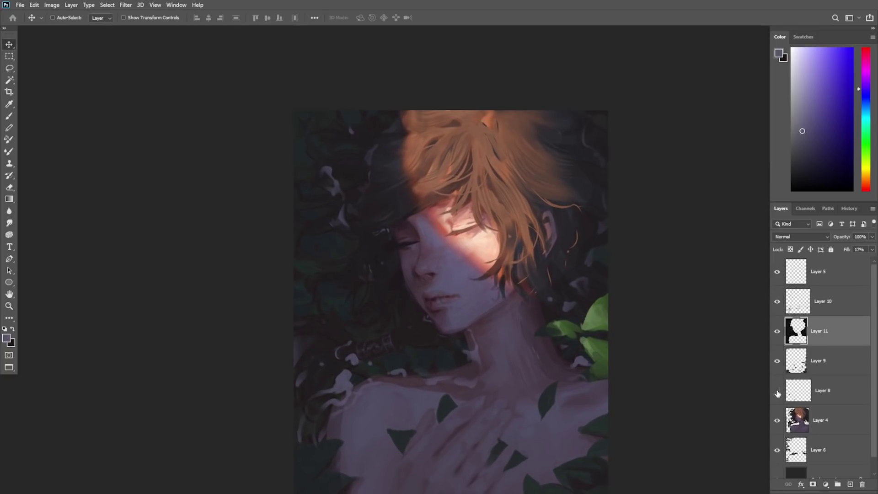
left_click(777, 393)
left_click(778, 391)
left_click(820, 388)
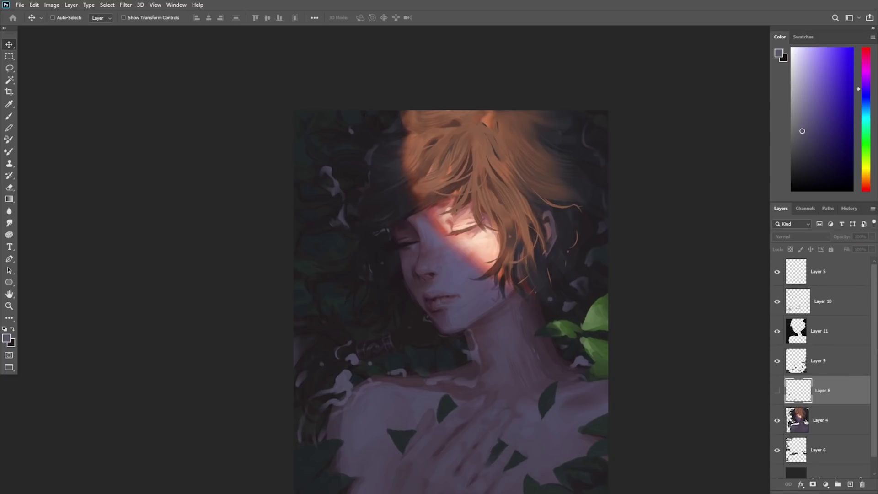
key("Delete")
Step: Enlarge the eraser to 62 px and trim the ripples around the outer shoulder on Layer 10
left_click(826, 301)
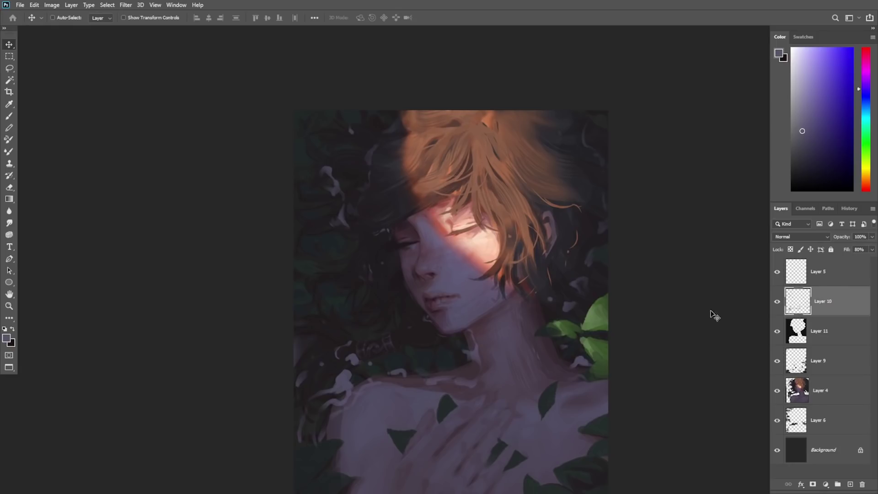
key("z")
left_click_drag(329, 396, 366, 391)
key("e")
right_click(376, 297)
left_click_drag(435, 151, 439, 151)
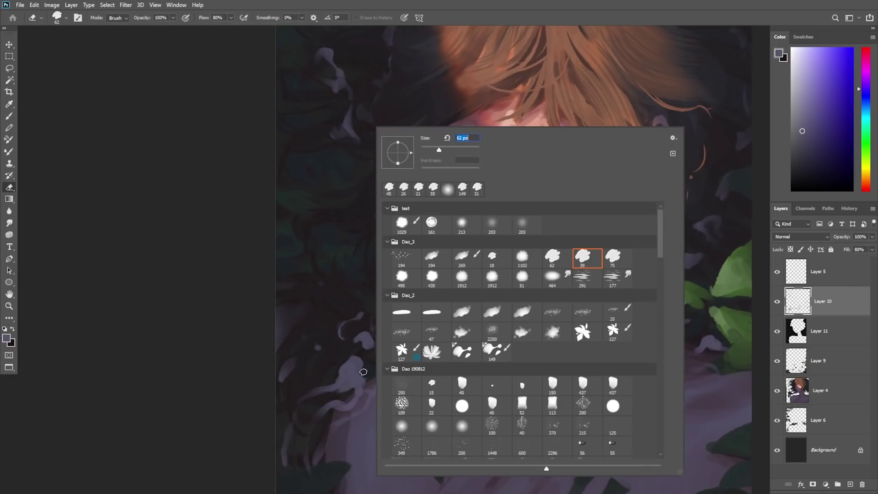
left_click(363, 372)
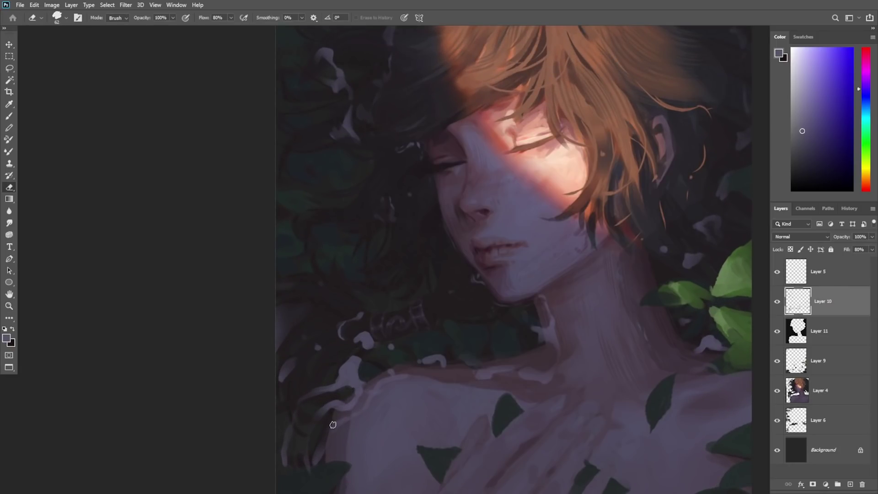
Step: Pick a lighter greyish violet, paint highlights on the shoulder ripple and adjust the brush size for finer strokes
key("b")
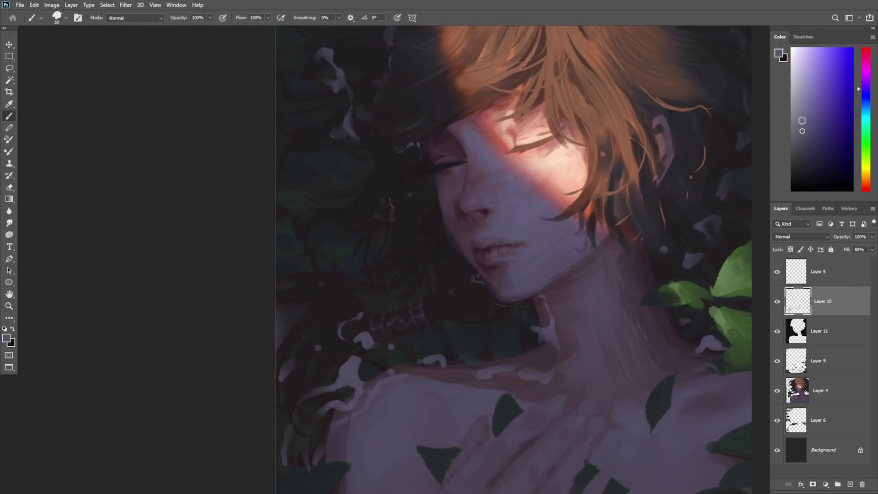
left_click(800, 117)
left_click_drag(352, 361, 349, 369)
right_click(554, 221)
left_click_drag(621, 153, 618, 151)
left_click(443, 217)
Step: Paint small light violet highlights and droplets along the ripples beside the face, shoulder and dark hair
key("z")
left_click_drag(479, 183, 470, 206)
left_click_drag(473, 279, 477, 273)
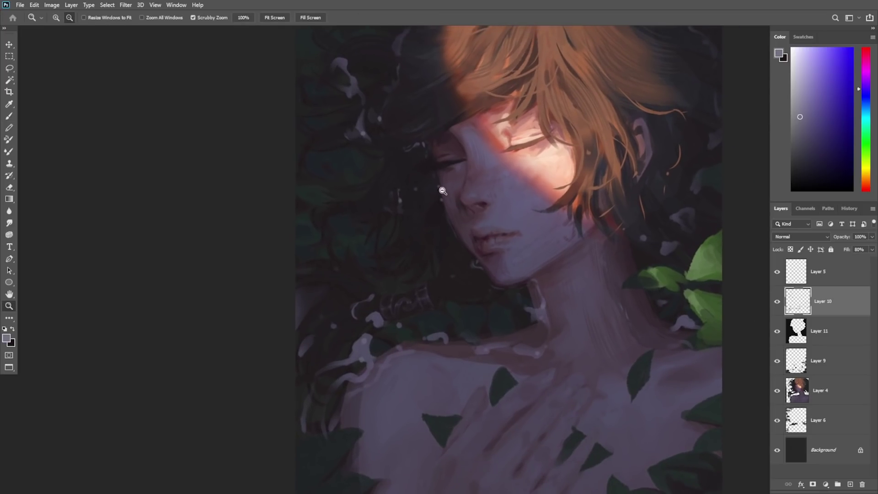
key("b")
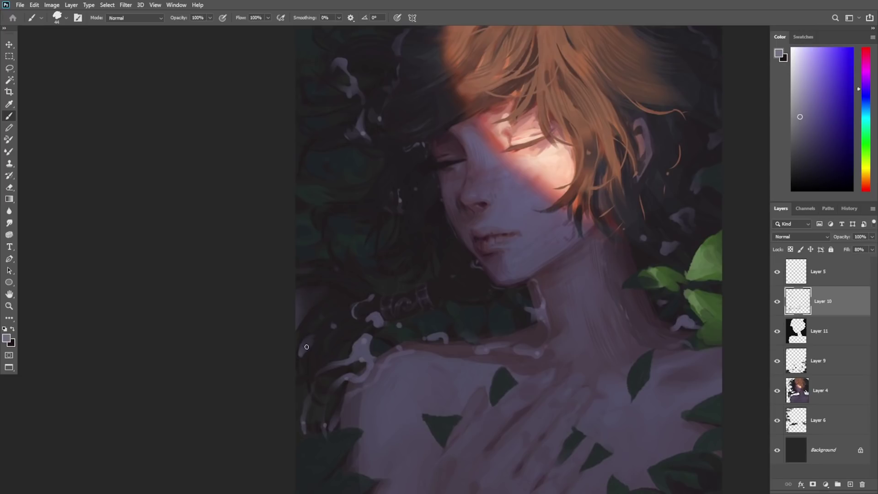
left_click_drag(535, 302, 475, 328)
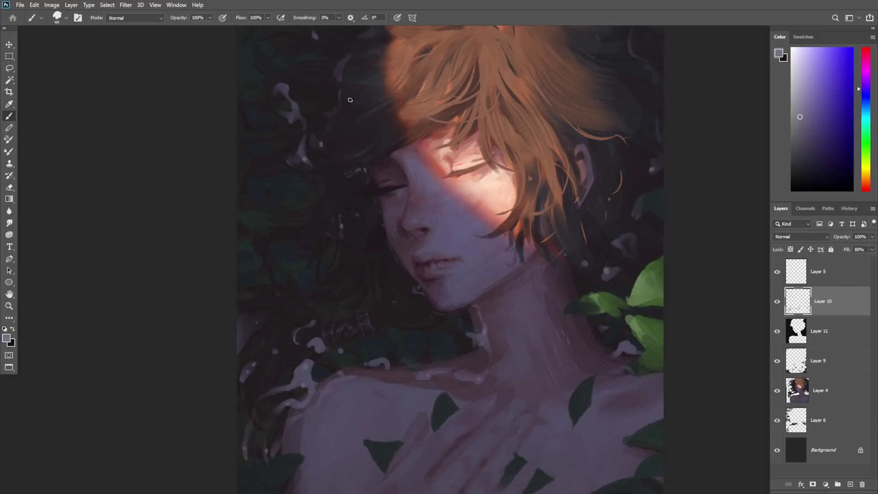
scroll(339, 75, "up", 3)
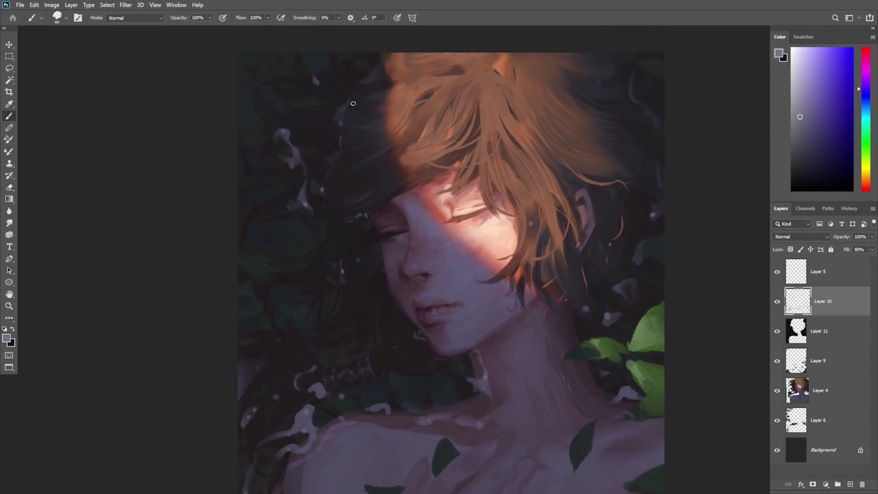
Step: Set the fill of the black background layer, Layer 11, to 8%
key("z")
left_click(846, 325)
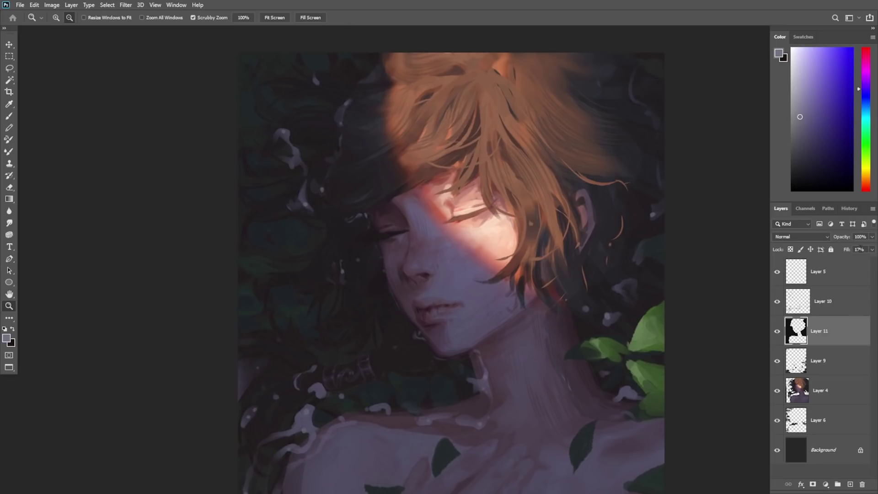
type("8")
key("Return")
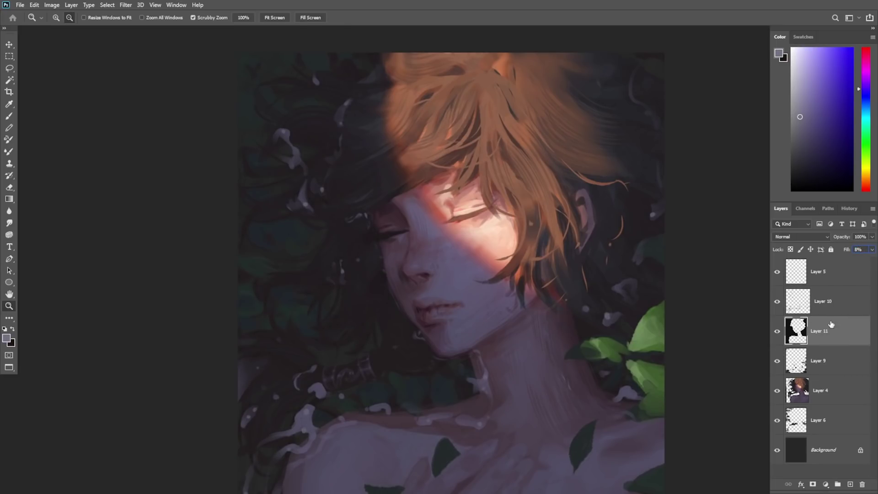
Step: Lock the black background layer, Layer 11
left_click(836, 306)
left_click(815, 330)
left_click_drag(574, 340, 558, 341)
left_click_drag(559, 390, 551, 339)
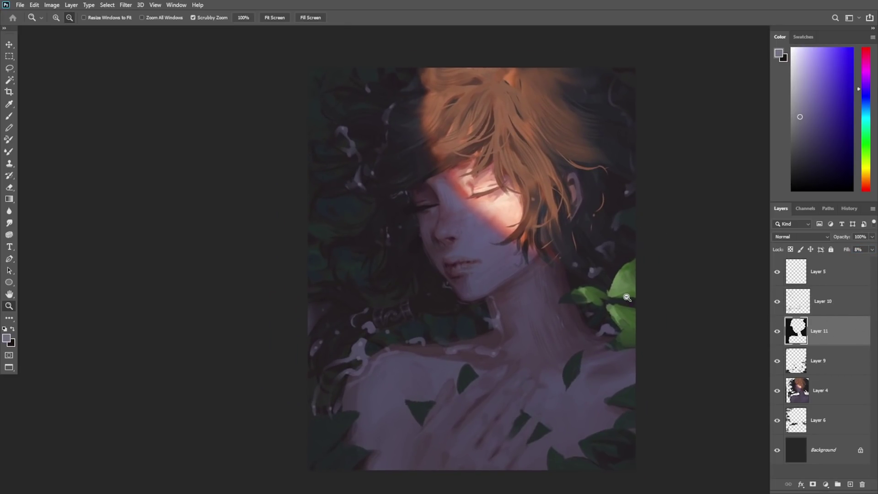
left_click(627, 298)
key("b")
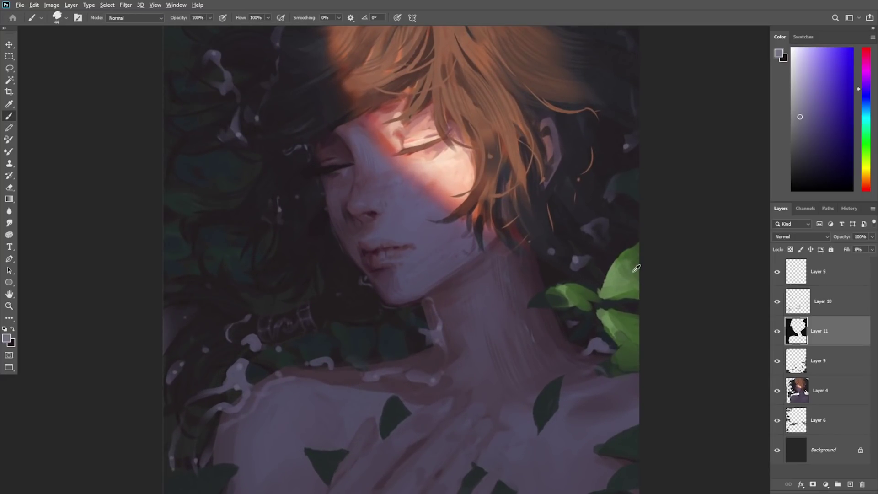
left_click(636, 268, "alt")
left_click(636, 324, "alt")
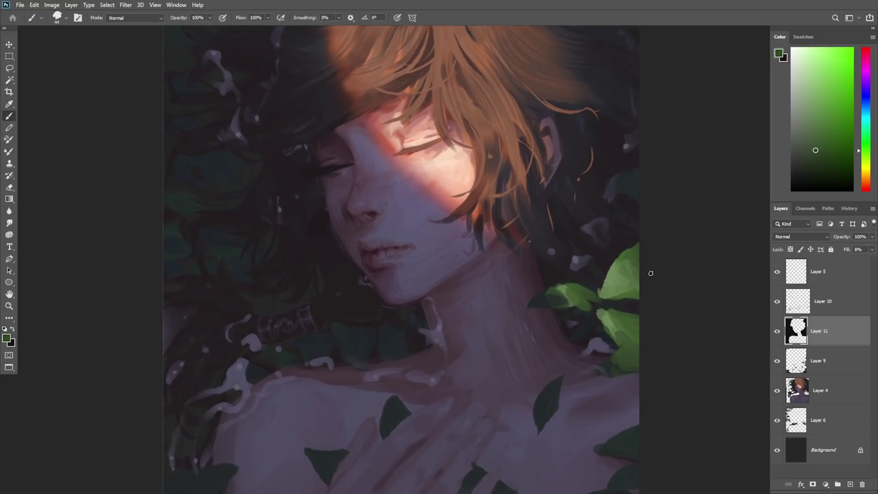
left_click(831, 249)
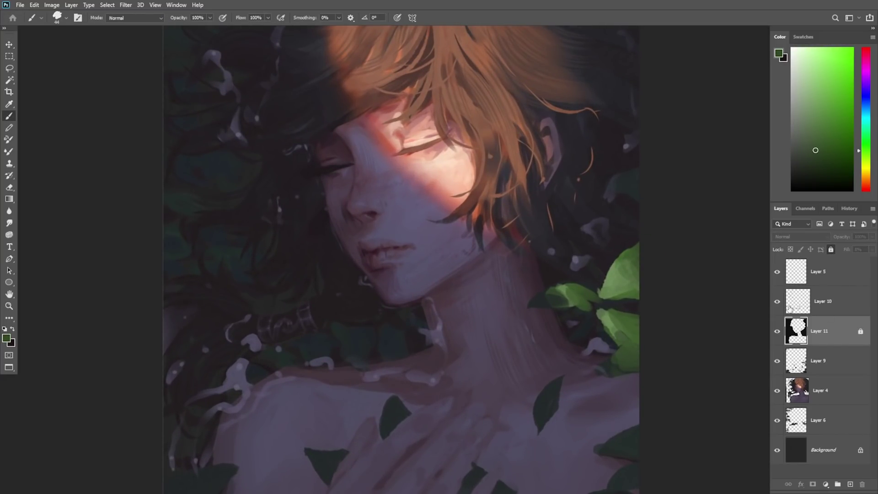
Step: Select the leaf layer, Layer 9, and sample a dark tone from the foliage beside the neck
key("v")
left_click(633, 279)
key("b")
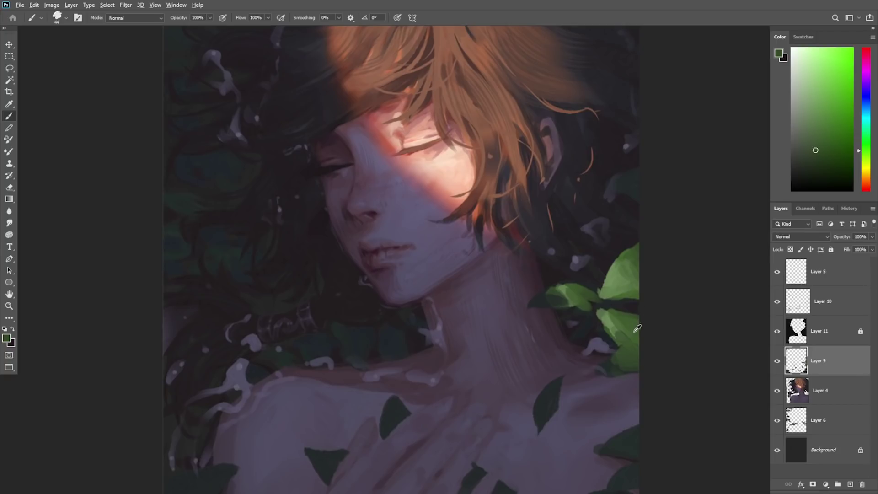
left_click(636, 327, "alt")
left_click(540, 301, "alt")
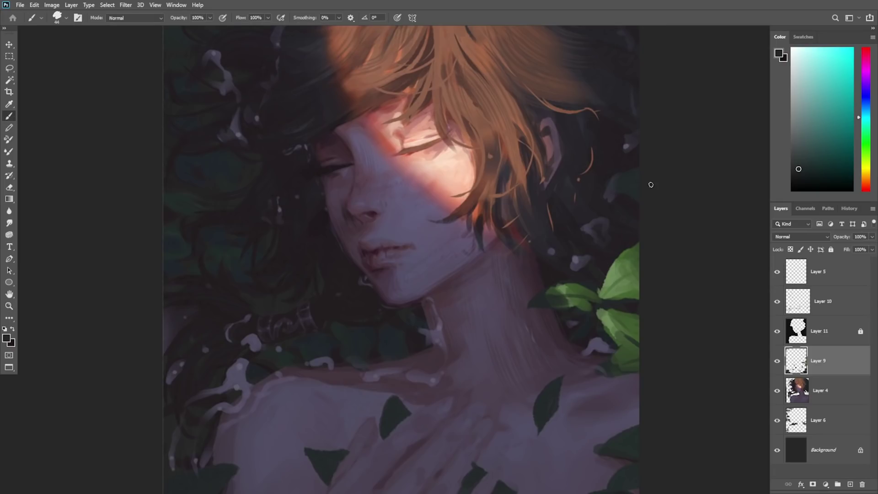
Step: Shade the lower part of the leaf above the fingertips on the chest with the dark tone
key("z")
left_click(535, 286, "alt")
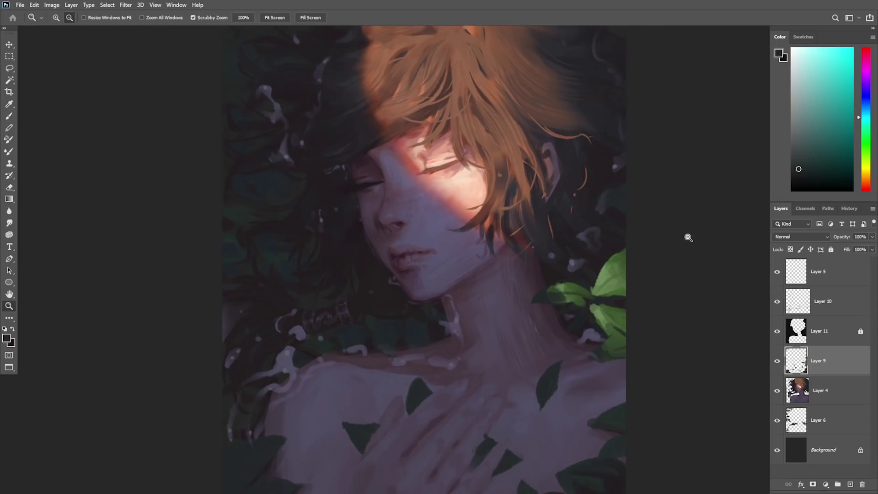
left_click(604, 397, "alt")
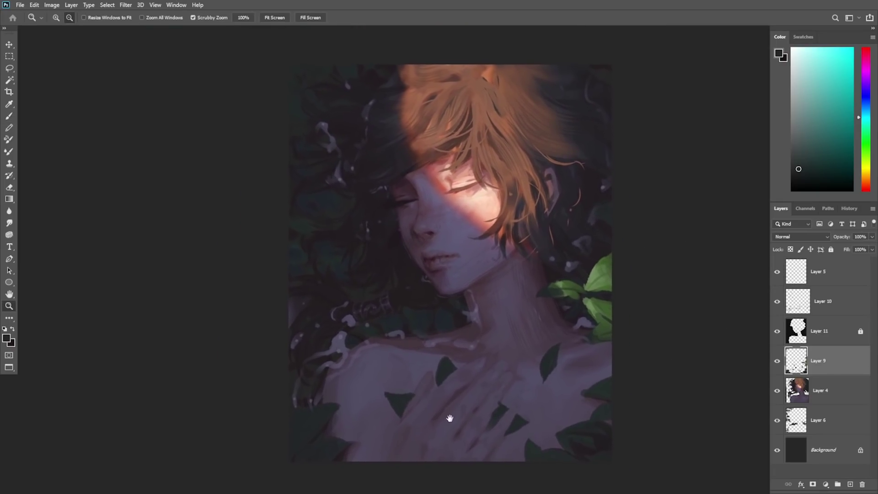
left_click_drag(450, 418, 423, 390)
left_click(413, 349)
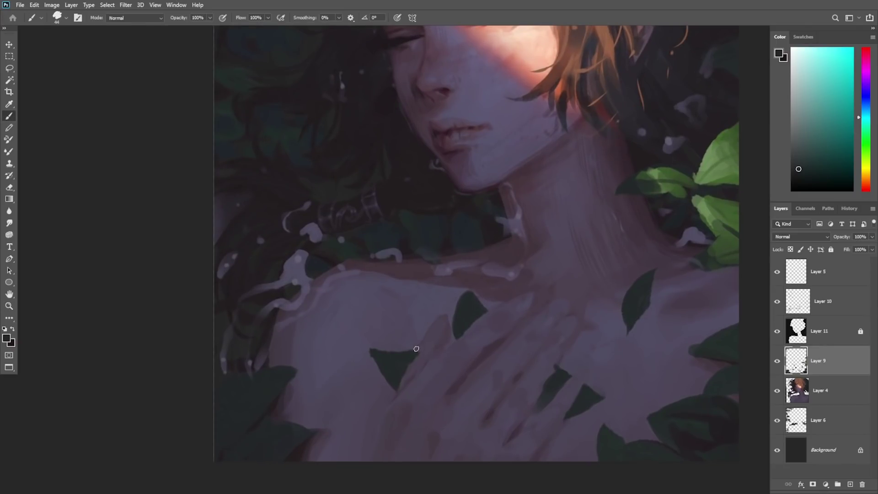
key("e")
key("b")
mouse_move(457, 327)
left_mouse_down()
mouse_move(449, 345)
mouse_move(485, 314)
left_mouse_up()
Step: Sample a near-black tone from the shadow by the chin and darken the leaf tucked between the fingers
left_click(436, 196, "alt")
right_click(503, 231)
left_click(565, 151)
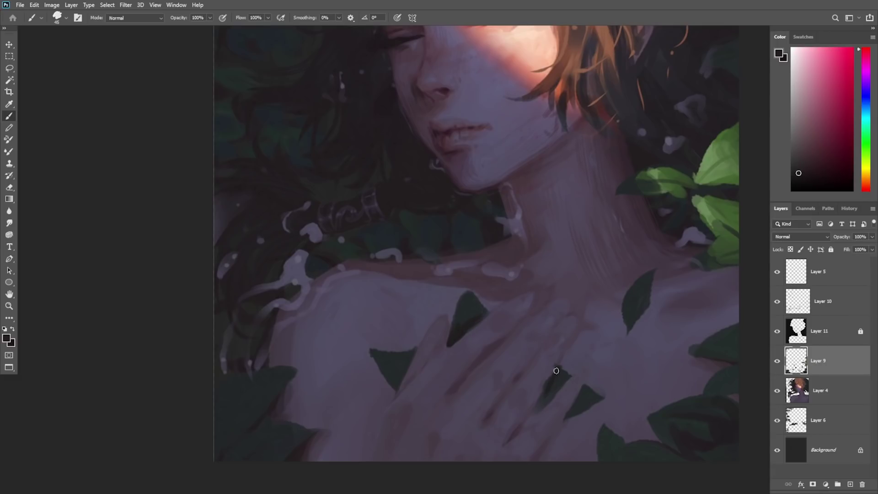
mouse_move(556, 369)
left_mouse_down()
mouse_move(536, 403)
mouse_move(561, 386)
mouse_move(543, 402)
mouse_move(545, 393)
mouse_move(572, 418)
mouse_move(585, 391)
mouse_move(583, 383)
mouse_move(560, 430)
left_mouse_up()
key("e")
key("ctrl+z")
key("z")
left_click_drag(609, 410, 588, 423)
left_click_drag(589, 423, 559, 412)
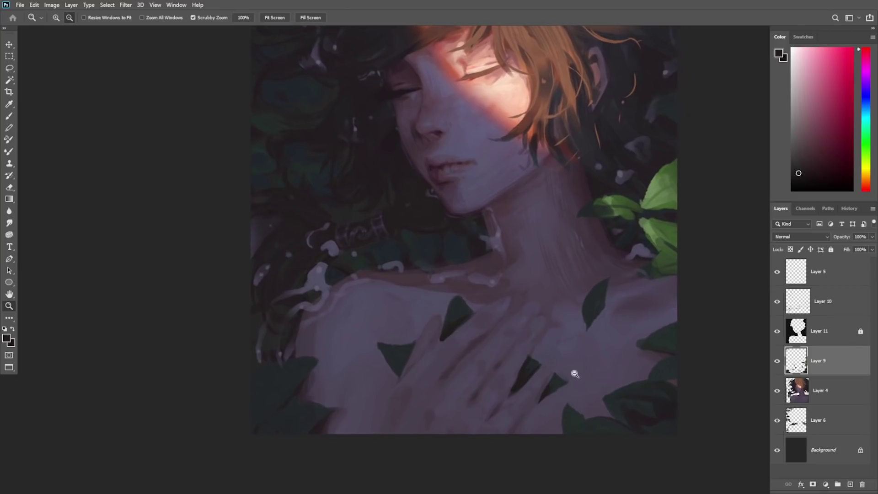
Step: Sample shadow and skin tones from the neck and hand and touch up the fingers around the small leaves
key("b")
right_click(562, 208)
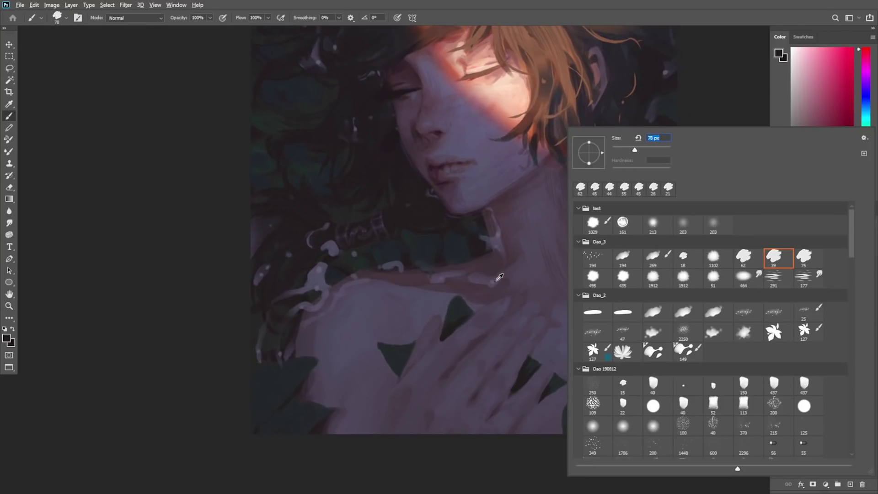
left_click(521, 254, "alt")
left_click_drag(527, 423, 542, 408)
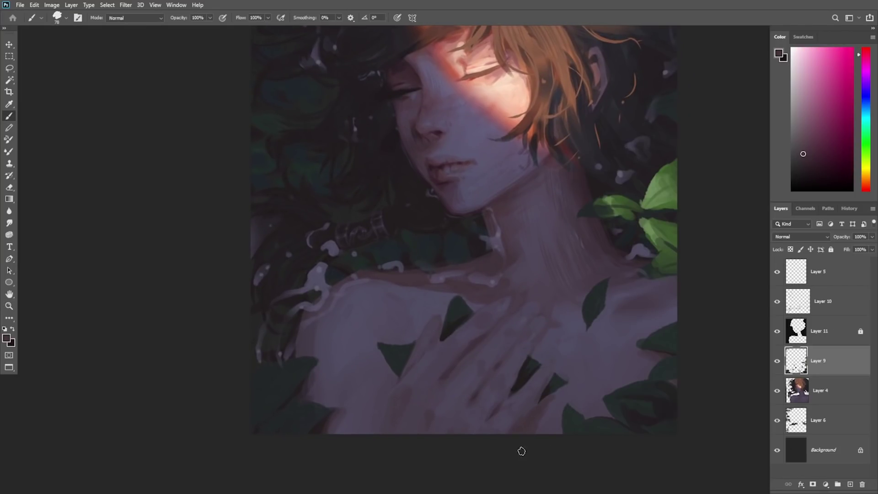
left_click(559, 390, "alt")
left_click_drag(562, 372, 524, 415)
key("z")
left_click_drag(540, 416, 535, 393)
Step: Add a new layer above Layer 5 and draw a radial gradient over the head in red sampled from the cheek
left_click(840, 271)
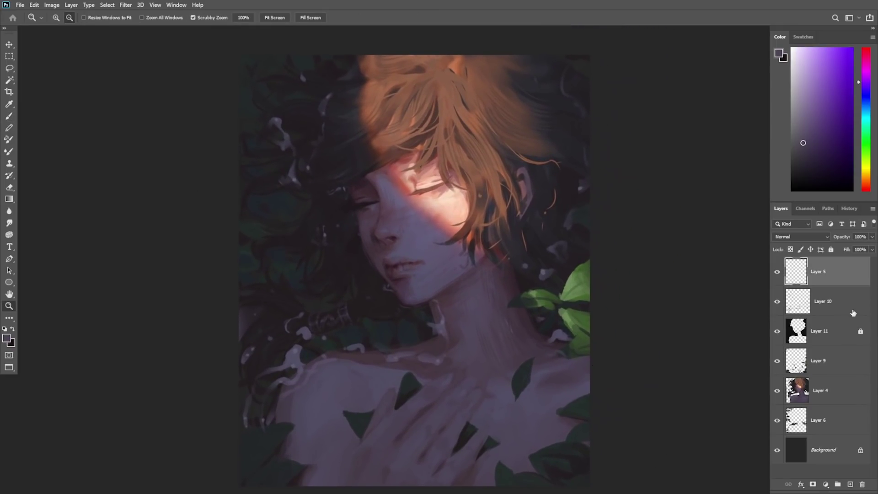
left_click(851, 484)
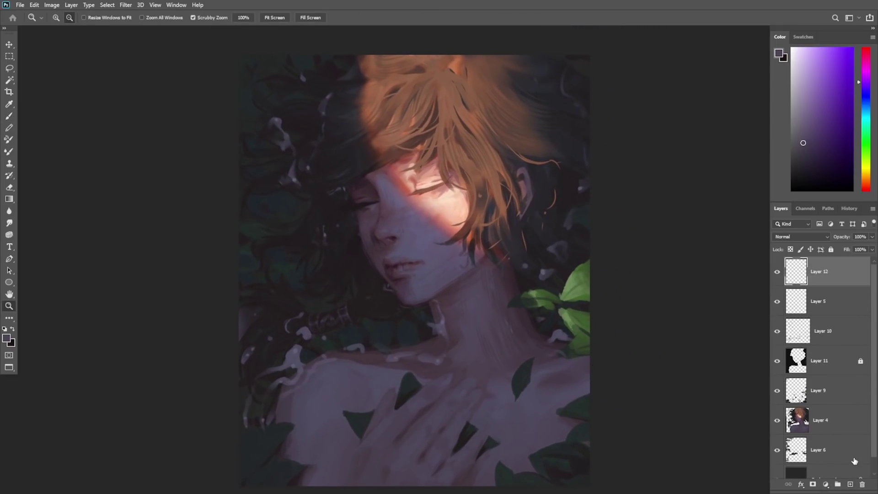
key("g")
left_click(451, 218, "alt")
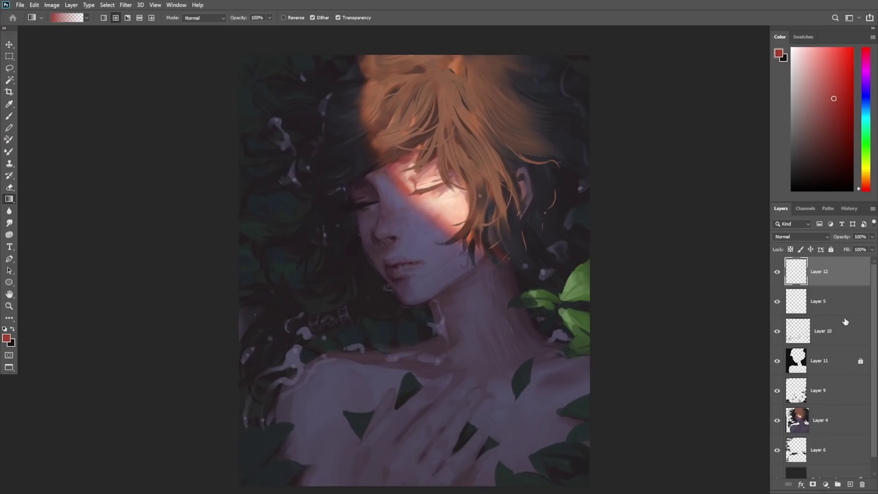
left_click_drag(457, 154, 472, 364)
Step: Set the red glow layer's blending mode to Screen and shift its hue by +13
left_click(795, 236)
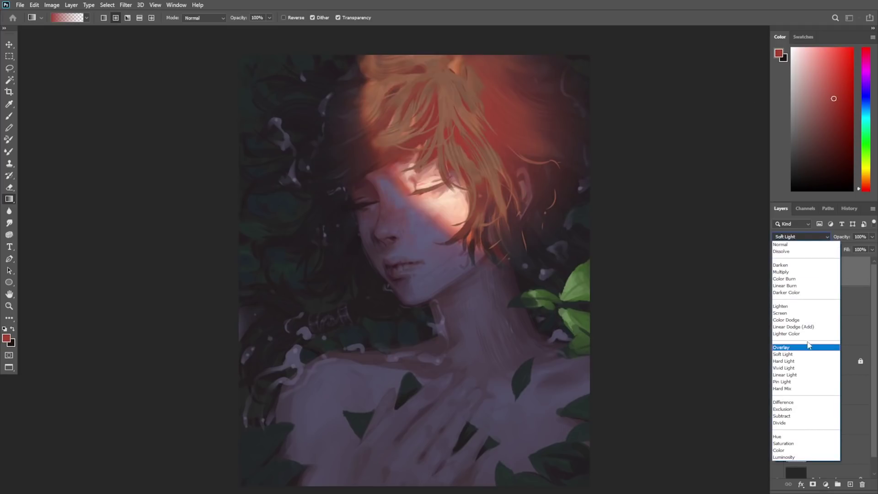
left_click(812, 316)
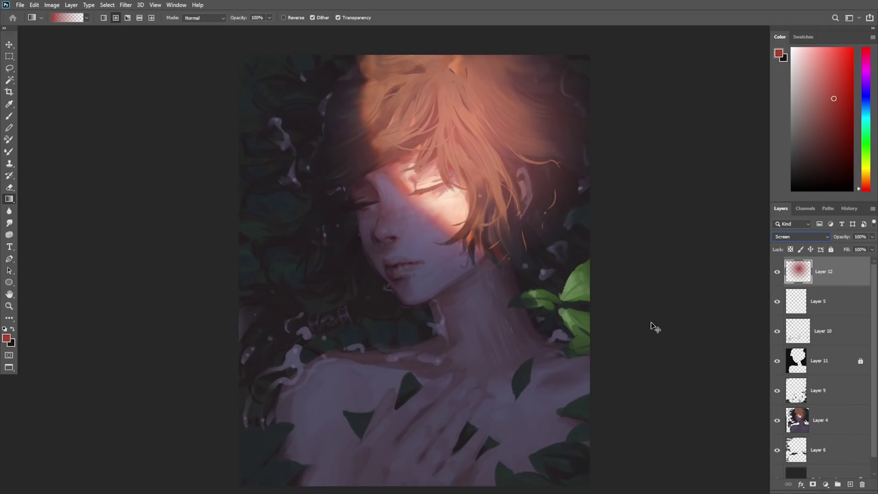
key("ctrl+u")
left_click(668, 345)
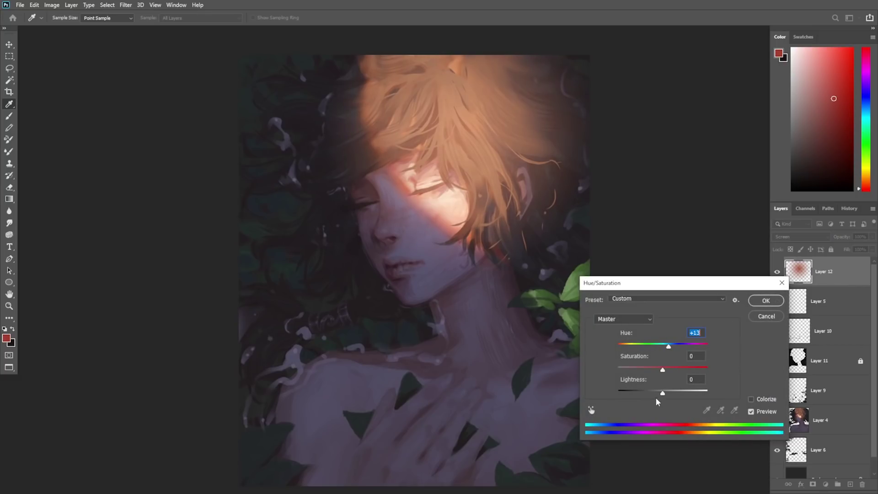
left_click_drag(668, 391, 663, 395)
left_click(771, 304)
Step: Reduce the glow layer's fill to 55% and stretch the glow to about 117% of its height
left_click_drag(852, 263, 851, 263)
key("ctrl+minus")
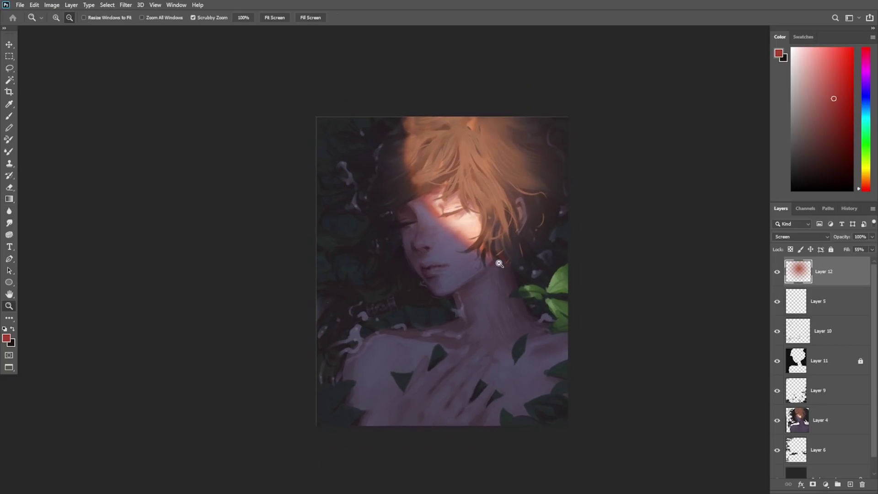
key("ctrl+t")
left_click_drag(470, 274, 478, 300)
left_click_drag(519, 201, 511, 197)
key("Return")
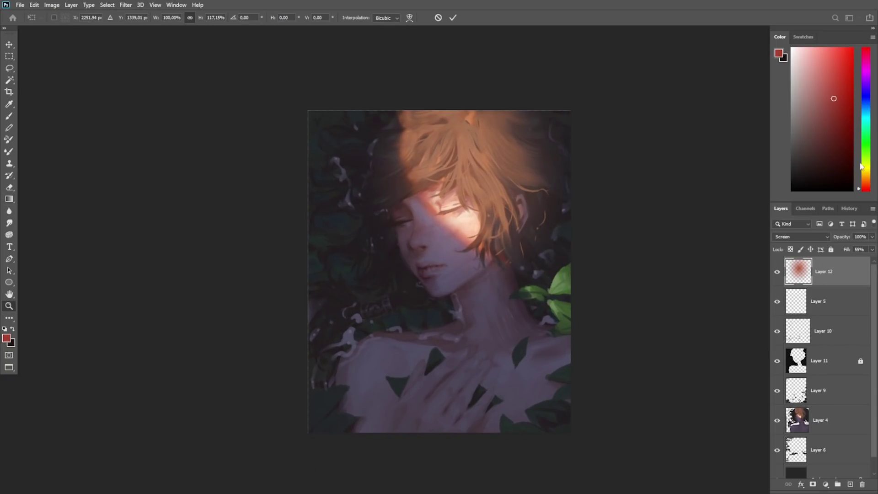
Step: Choose a muted reddish orange as the foreground colour
left_click(865, 183)
left_click(829, 84)
left_click(826, 94)
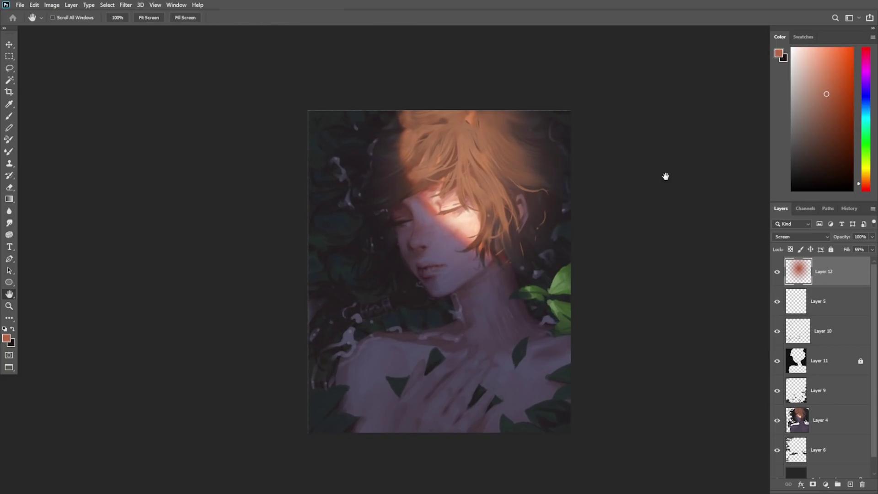
Step: Try several muted orange radial gradients over the head on the glow layer, Layer 12
key("g")
left_click_drag(472, 211, 469, 279)
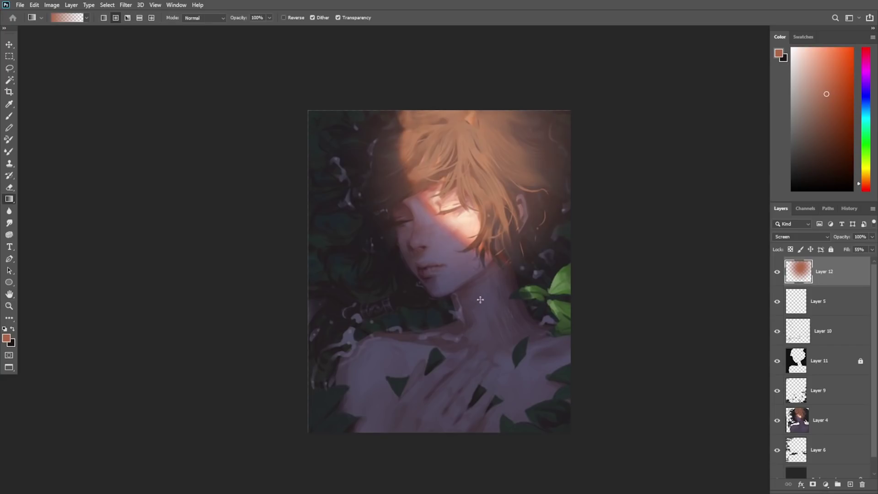
key("ctrl+z")
left_click_drag(459, 94, 476, 339)
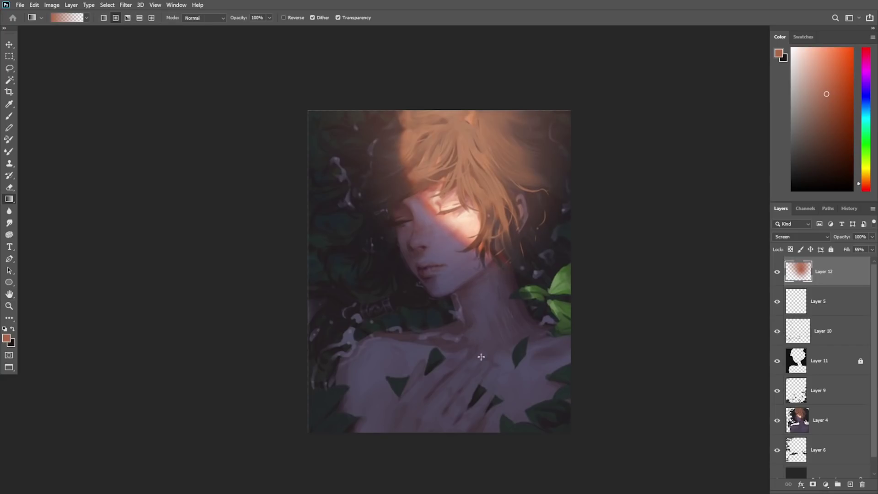
key("ctrl+z")
left_click_drag(474, 102, 506, 309)
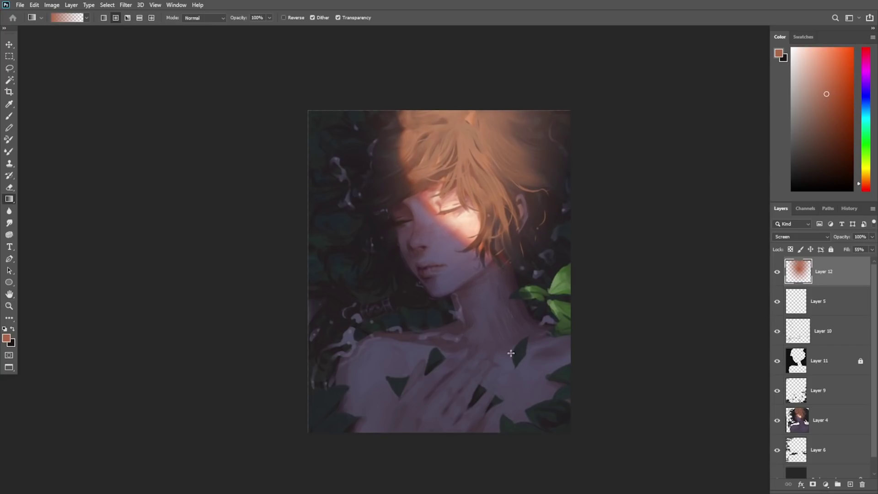
Step: Warp the glow on Layer 12 so its lower edge extends down over the neck and chest
key("z")
left_click_drag(498, 341, 507, 336)
key("ctrl+t")
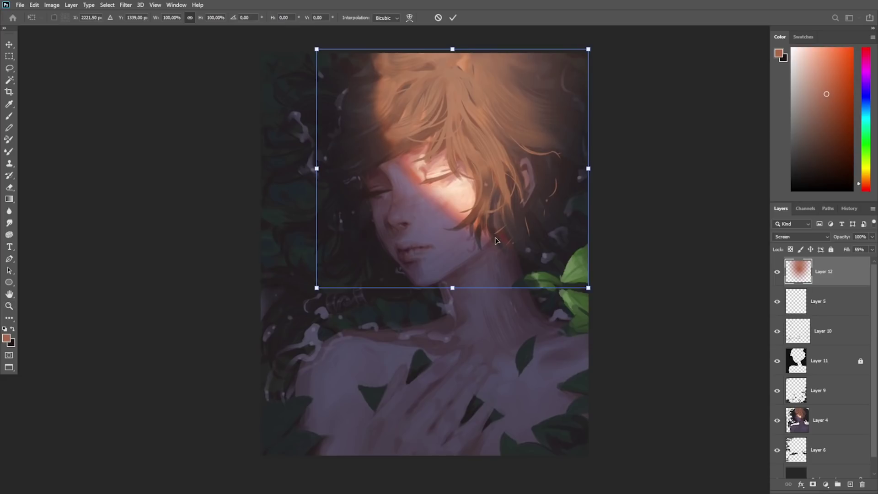
right_click(481, 195)
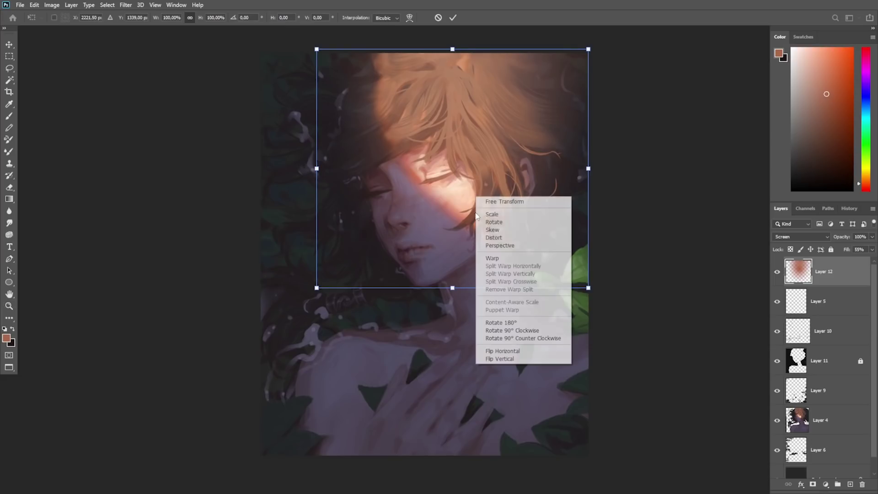
left_click(517, 259)
left_click_drag(489, 284, 526, 372)
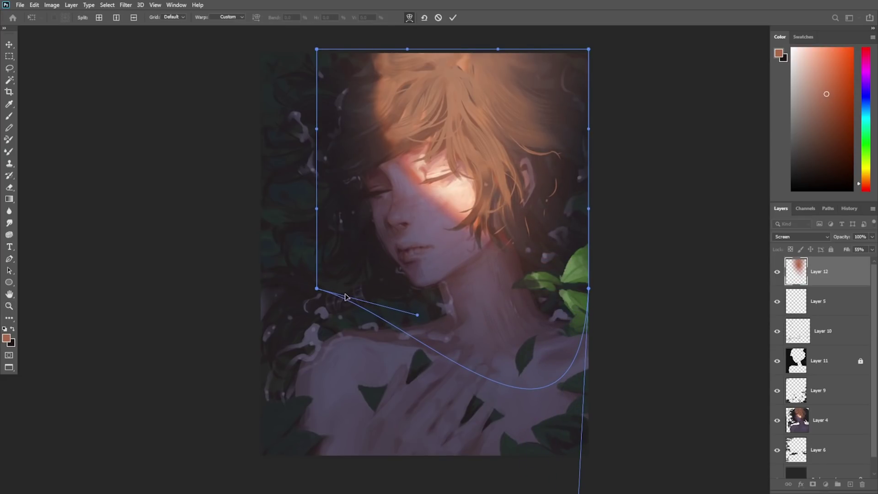
left_click_drag(536, 342, 541, 295)
key("Return")
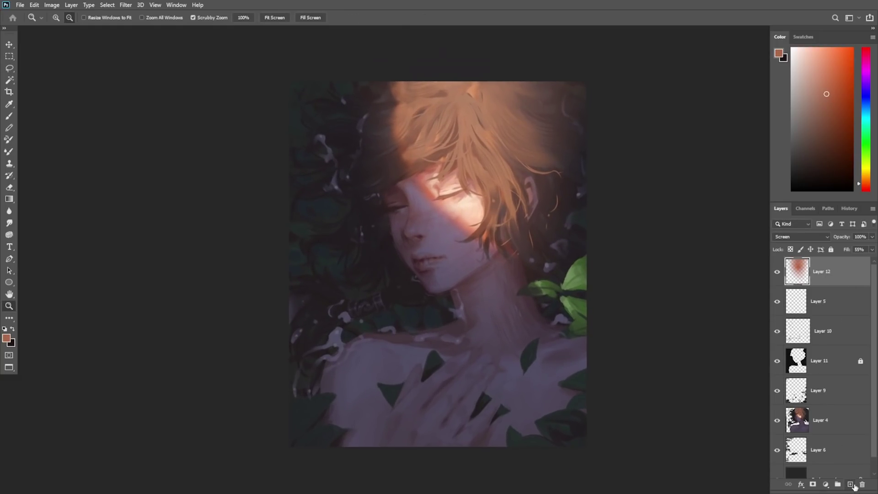
Step: Add another layer with a muted orange radial gradient over the hair and set its blending mode to Screen
left_click(850, 484)
key("g")
left_click_drag(462, 121, 475, 259)
left_click(813, 237)
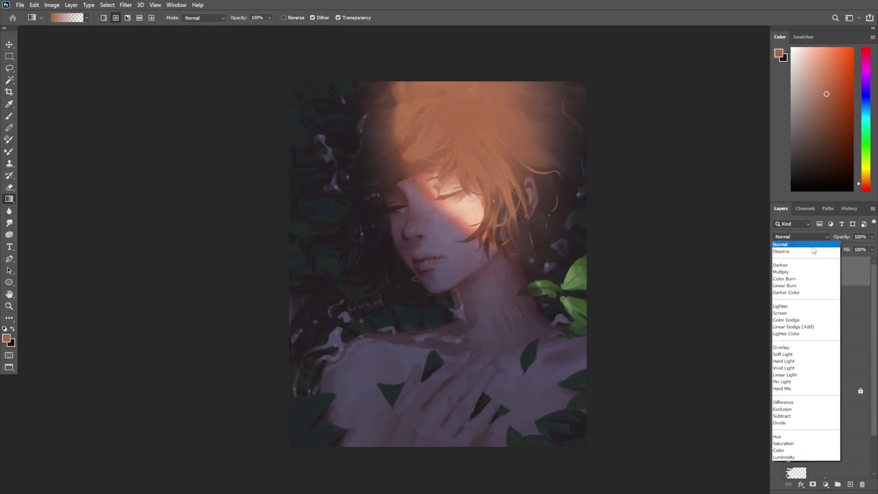
left_click(801, 315)
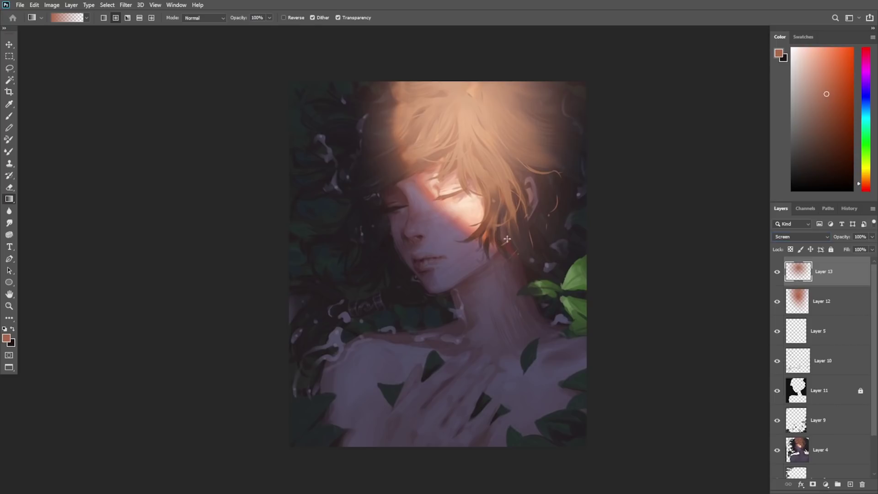
Step: Move the new orange glow slightly upward over the crown of the head
left_click_drag(507, 242, 504, 210)
key("ctrl+z")
key("v")
left_click_drag(509, 241, 509, 217)
Step: Stretch the Layer 13 glow downward to about 128% of its height and set its blending mode to Color Dodge
key("ctrl+t")
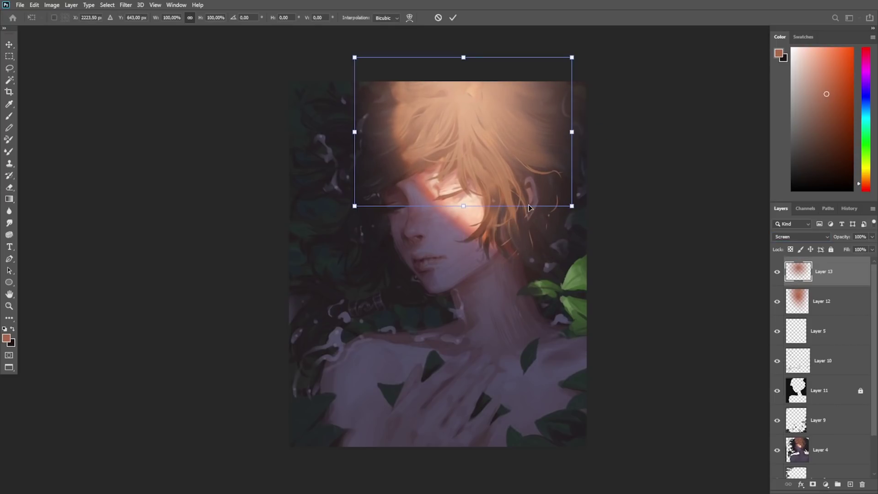
right_click(470, 189)
left_click(489, 133)
left_click(793, 238)
left_click(813, 327)
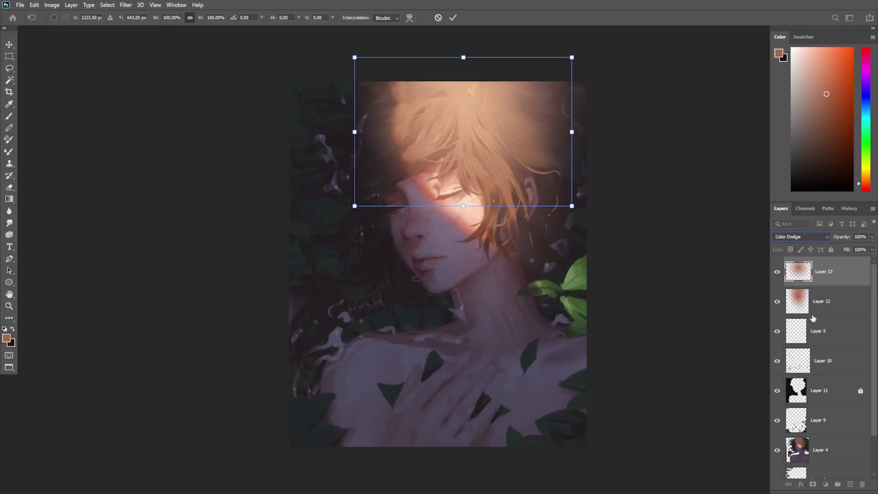
left_click(872, 249)
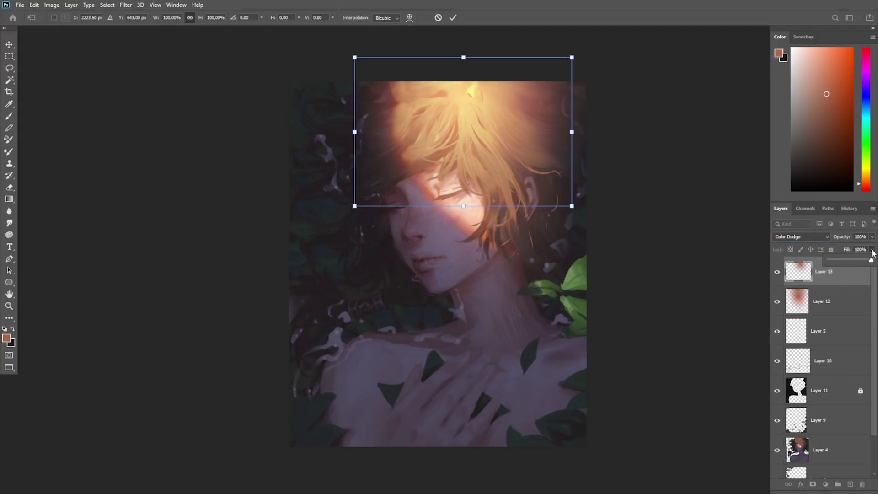
mouse_move(872, 259)
left_mouse_down()
mouse_move(857, 260)
mouse_move(874, 260)
left_mouse_up()
left_click_drag(463, 205, 472, 244)
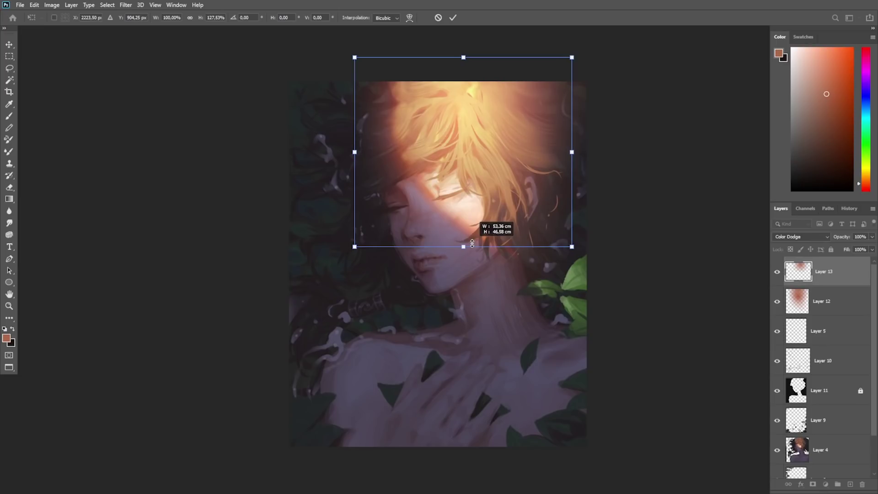
key("Return")
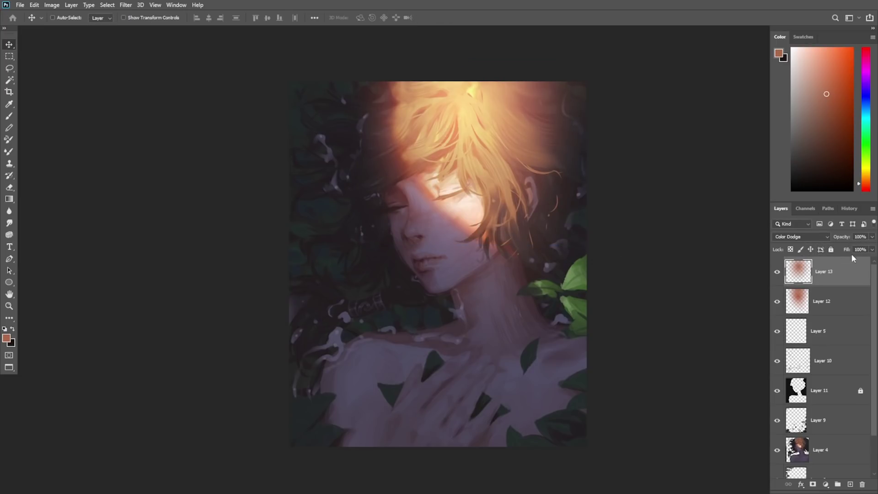
Step: Change the Layer 13 glow's blending mode to Linear Dodge (Add) and set its fill to 68%
left_click(818, 236)
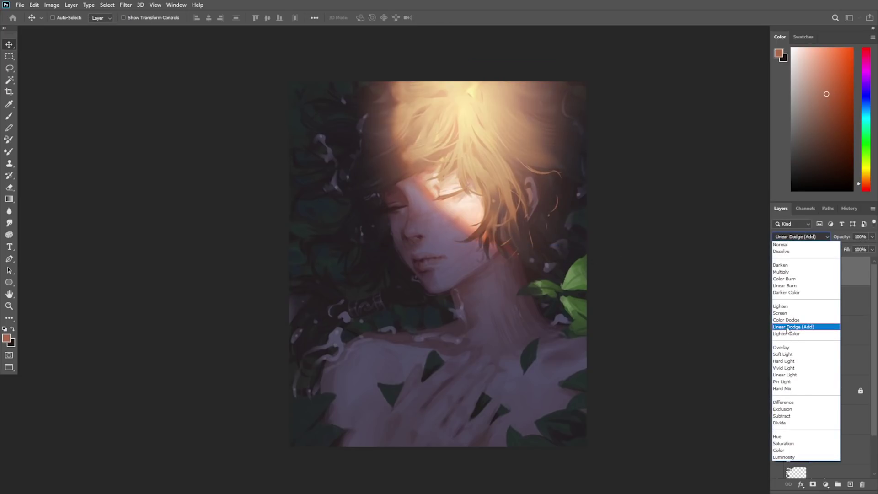
left_click(794, 327)
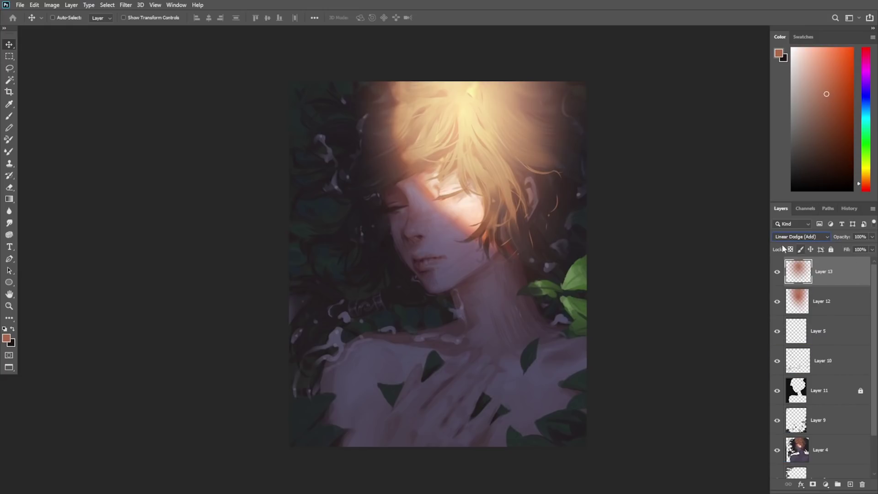
left_click(872, 249)
left_click_drag(870, 260, 858, 262)
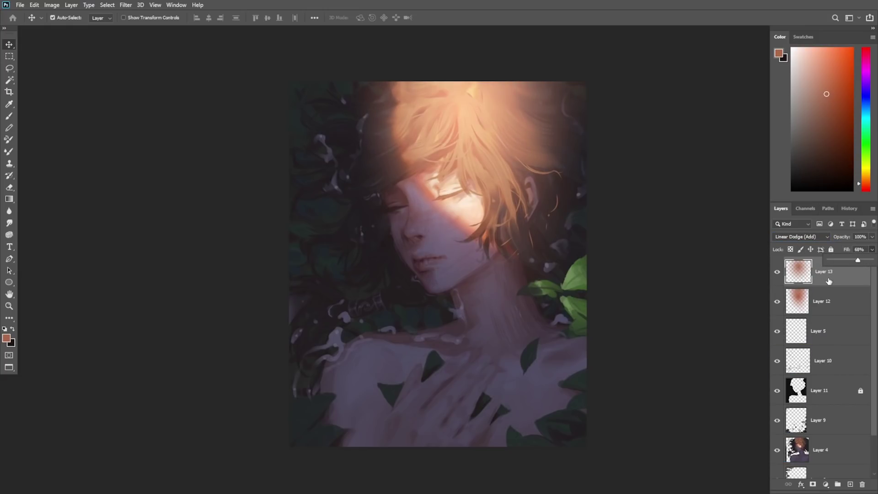
Step: Shift the hue of the Layer 13 glow slightly toward yellow with Hue/Saturation
key("ctrl+u")
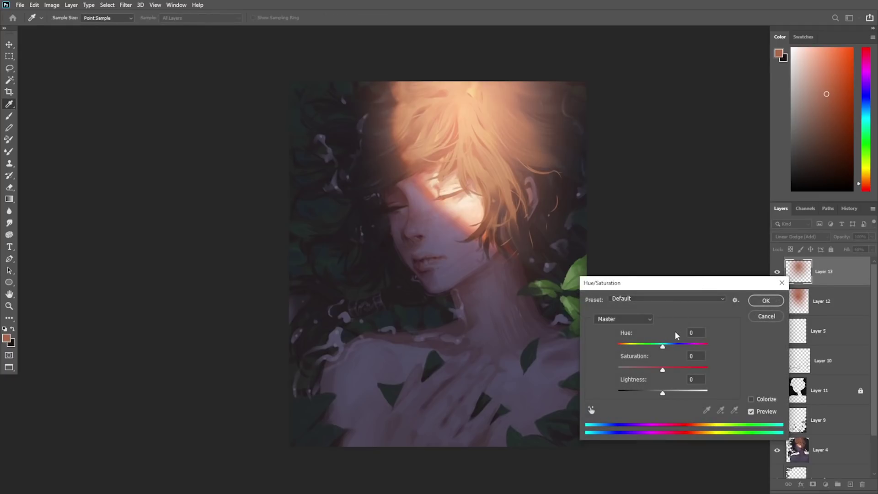
left_click_drag(662, 347, 668, 346)
left_click(766, 301)
left_click(593, 343, "alt")
left_click_drag(558, 355, 591, 325)
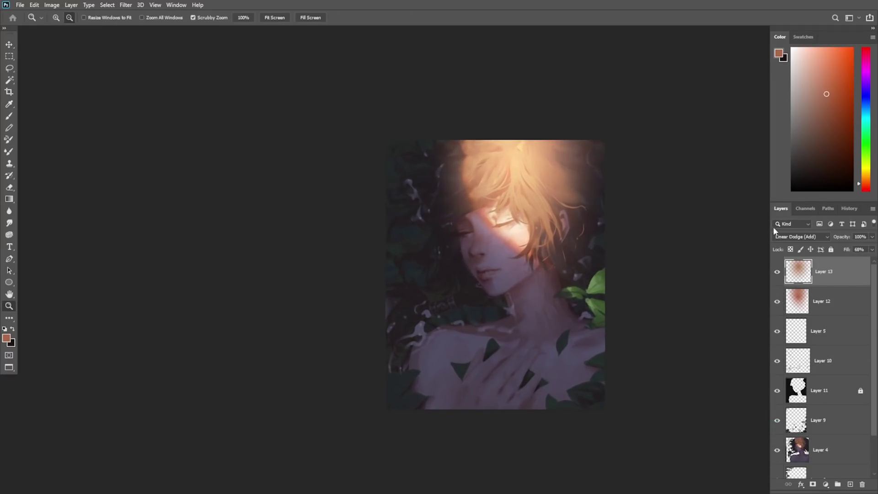
left_click_drag(601, 368, 635, 366)
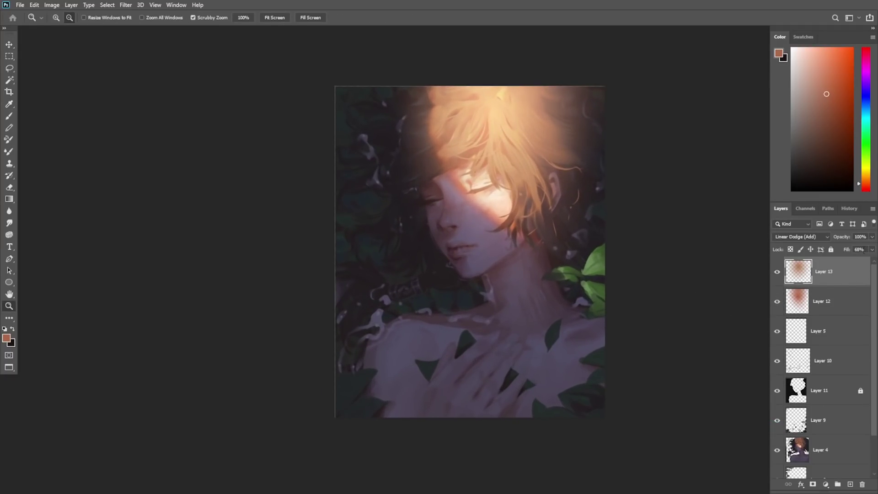
Step: Warp the Layer 13 glow so its lower edge bulges down toward the neck and the bright green leaves
key("ctrl+t")
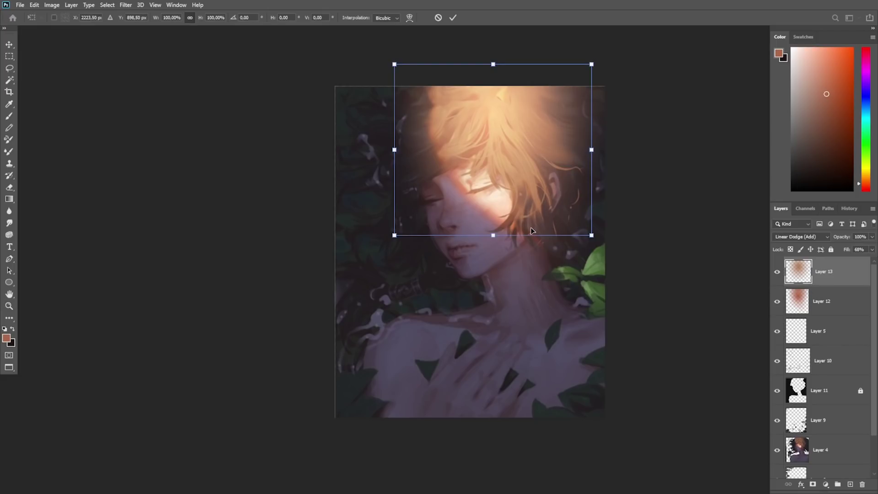
right_click(517, 208)
left_click(530, 269)
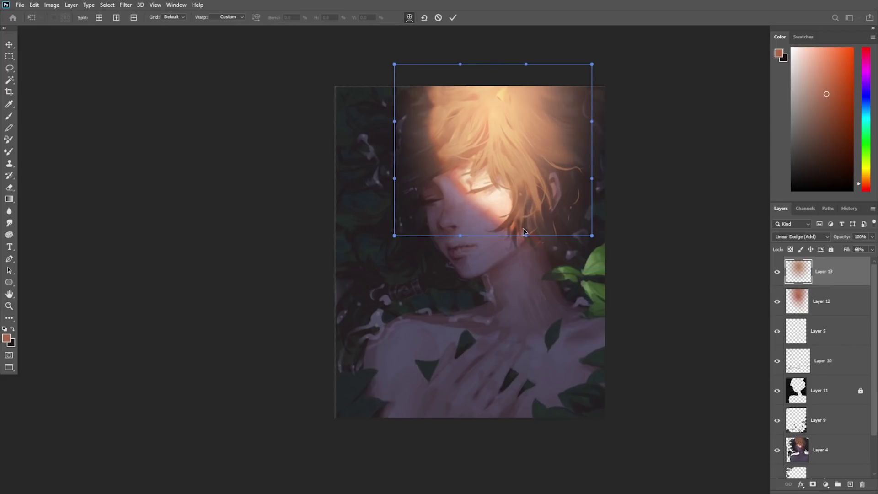
left_click_drag(524, 232, 557, 269)
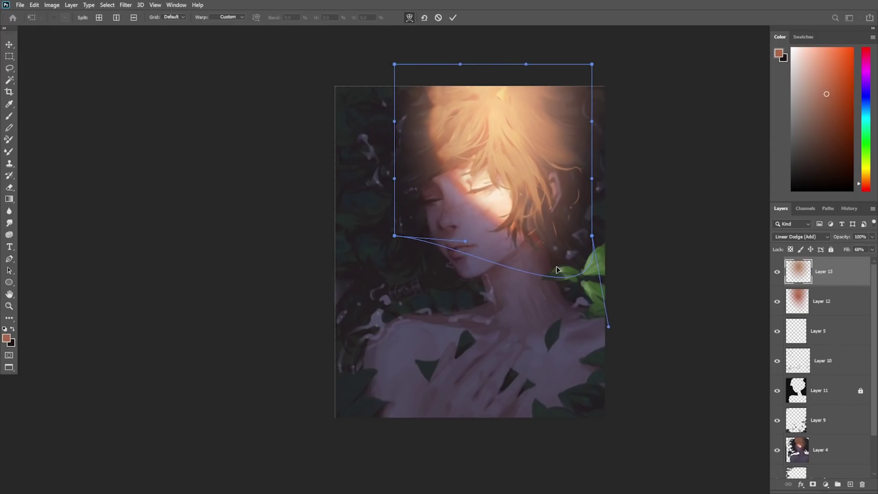
key("Return")
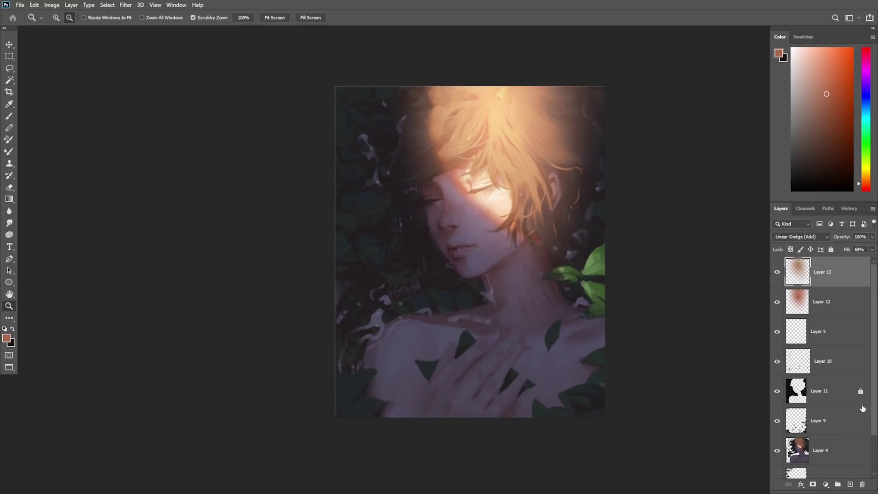
Step: Add a Curves adjustment layer that slightly deepens the shadows and midtones and moves the white point to input 250
left_click(826, 484)
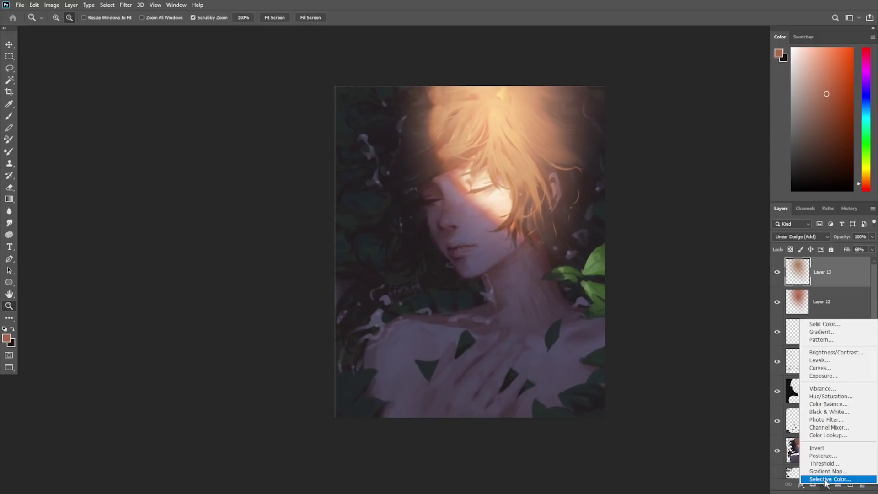
left_click(824, 369)
left_click_drag(589, 131, 692, 145)
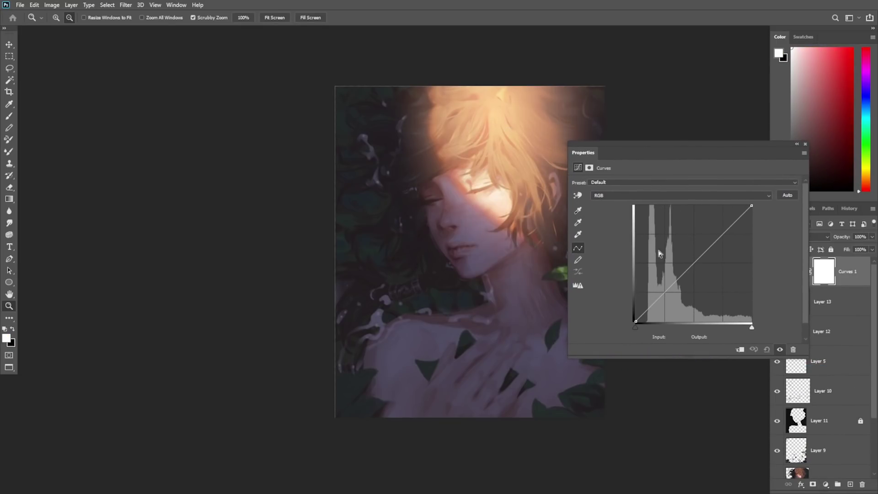
left_click_drag(639, 326, 639, 330)
left_click_drag(679, 280, 678, 285)
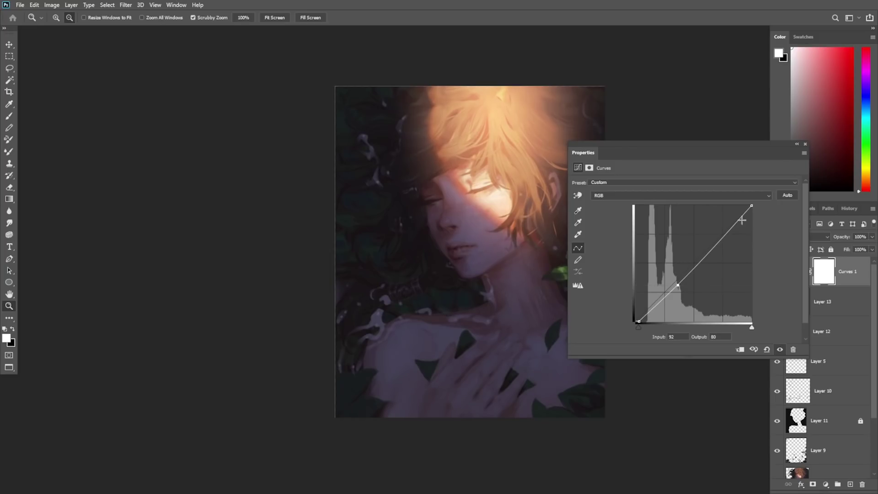
left_click(751, 205)
left_click_drag(751, 206, 750, 205)
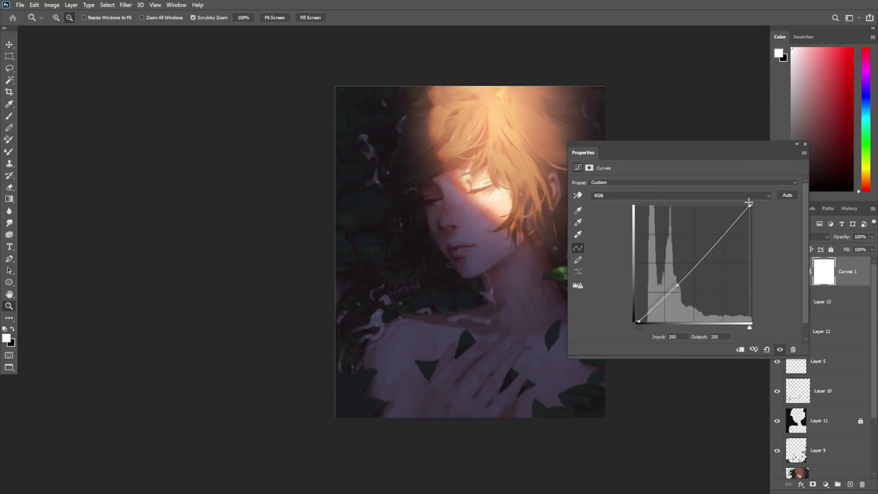
left_click(704, 257)
left_click_drag(639, 321, 640, 323)
left_click(805, 145)
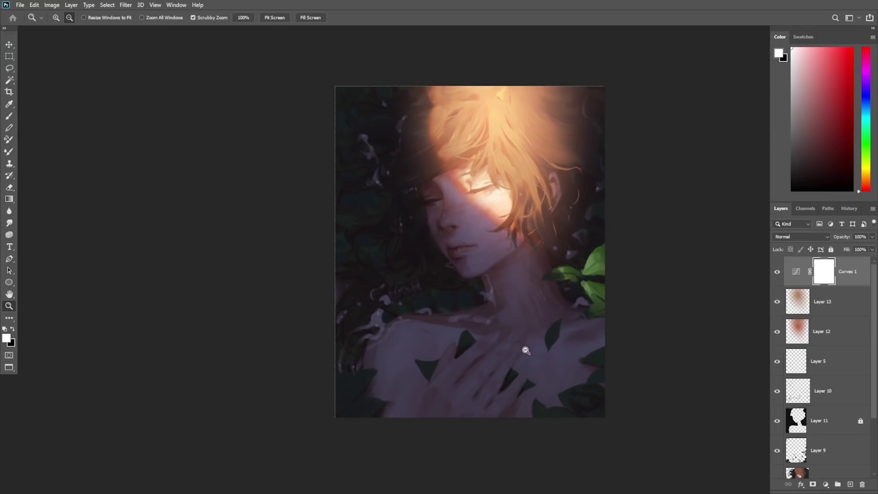
Step: Create a new layer in Screen mode and choose the 200 speckle brush at 369 px with a muted orange
left_click_drag(564, 361, 570, 357)
left_click_drag(612, 367, 613, 407)
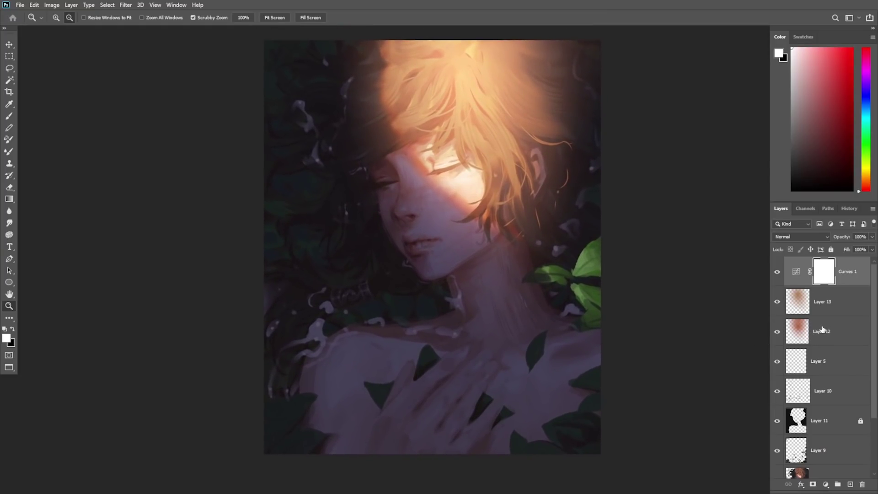
left_click_drag(666, 379, 669, 392)
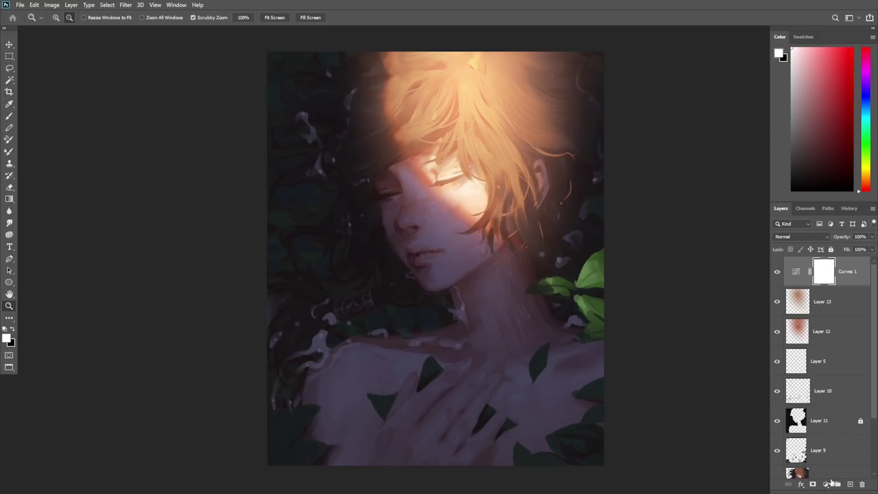
left_click(850, 483)
key("b")
right_click(506, 329)
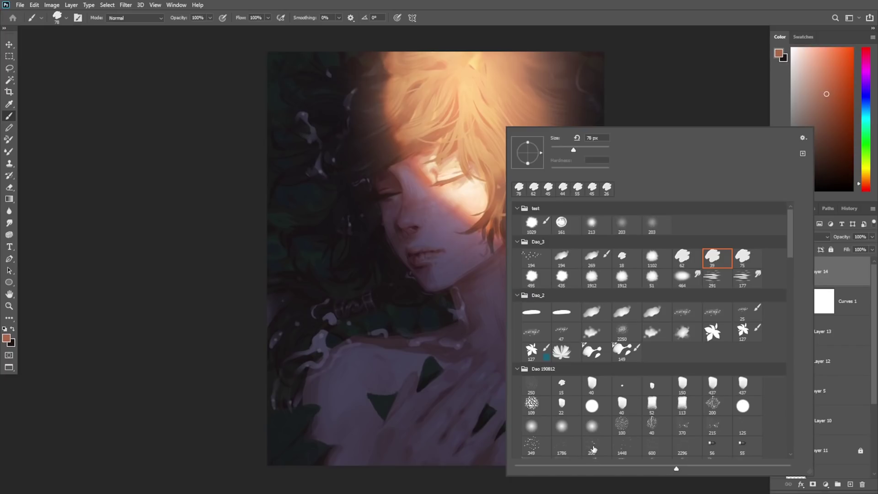
left_click(593, 449)
left_click_drag(596, 149, 600, 150)
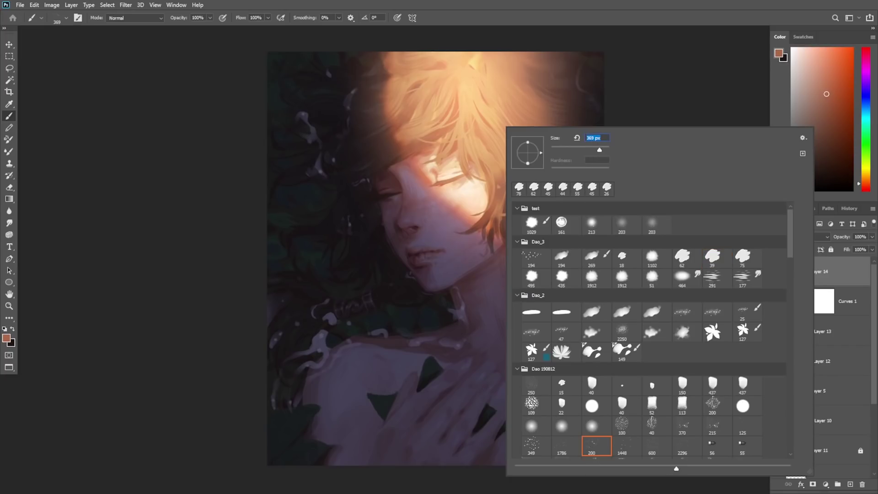
key("Return")
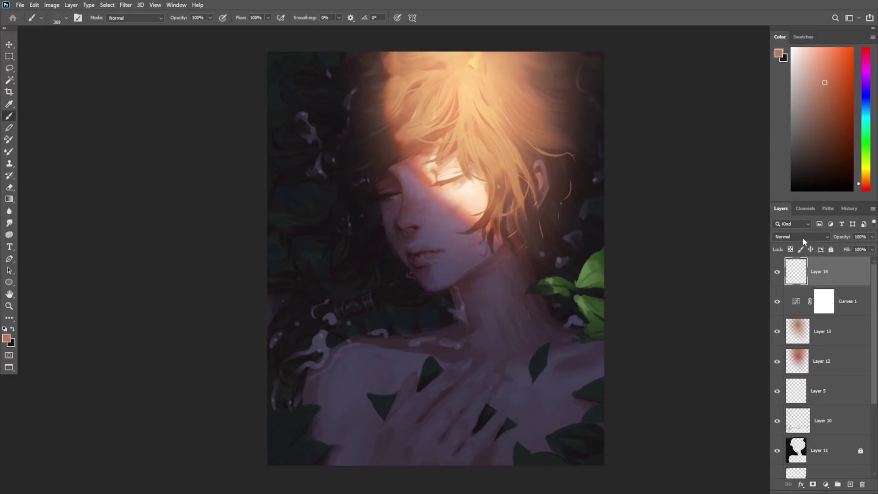
left_click(802, 237)
left_click(802, 316)
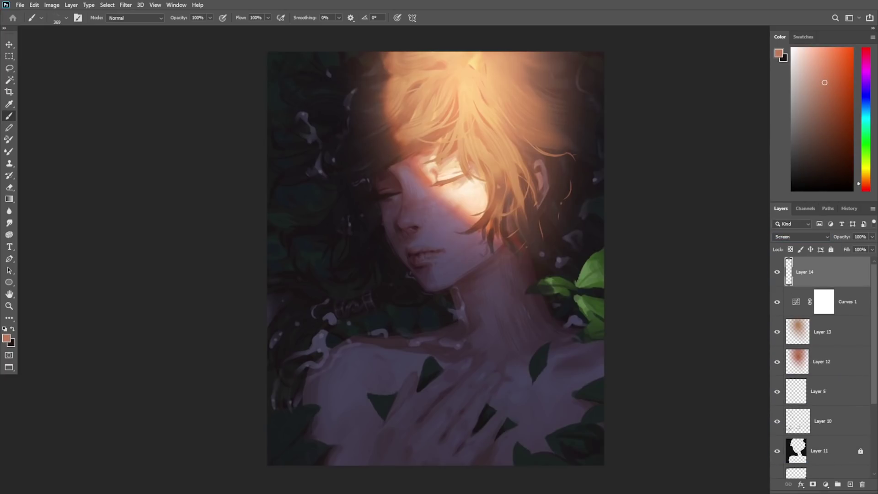
Step: Enlarge the speckle brush to 1369 px and scatter small light particles around the hair, neck and green leaves
right_click(518, 148)
type("1")
key("Return")
key("Return")
left_click(526, 265)
key("ctrl+z")
left_click(366, 87)
left_click(540, 270)
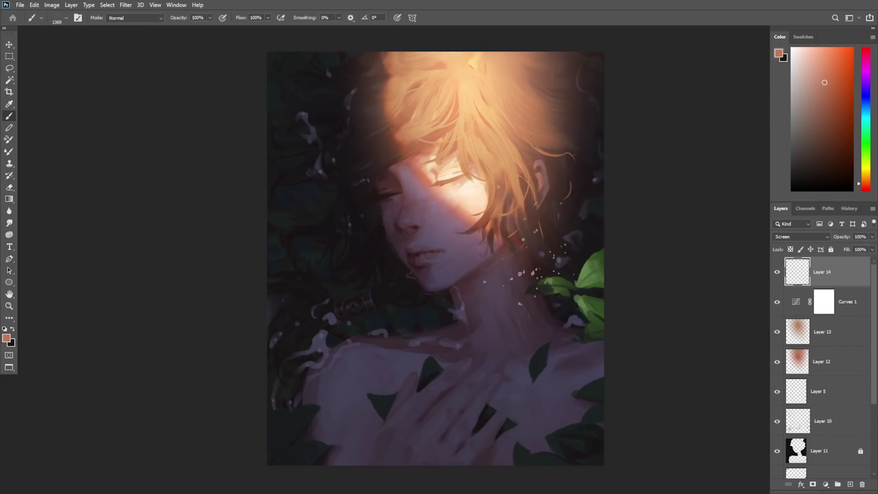
left_click(346, 62)
left_click(562, 256)
left_click(588, 286)
left_click(597, 430)
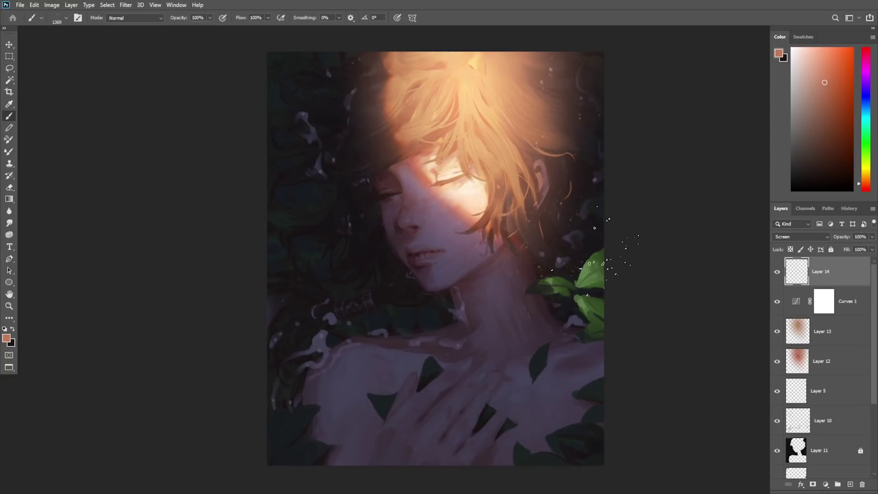
Step: Erase stray light particles in the dark area beside the hair with a 174 px eraser
key("e")
right_click(562, 130)
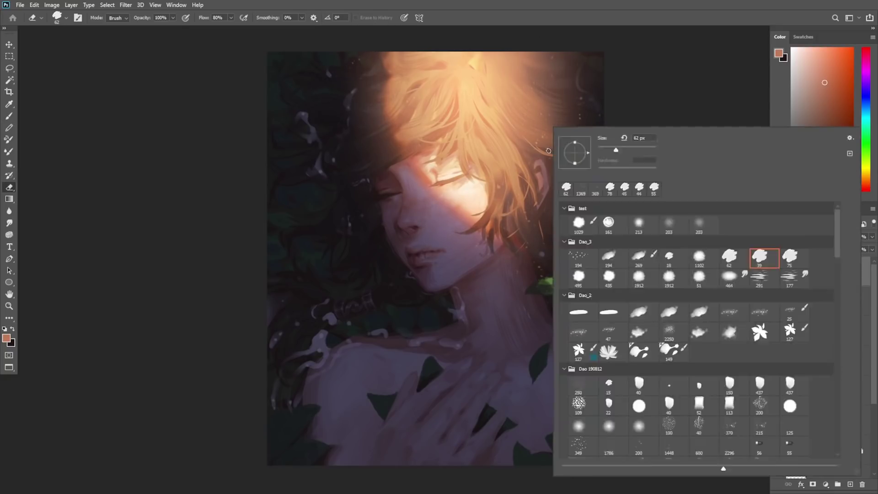
key("Escape")
right_click(538, 126)
left_click(623, 149)
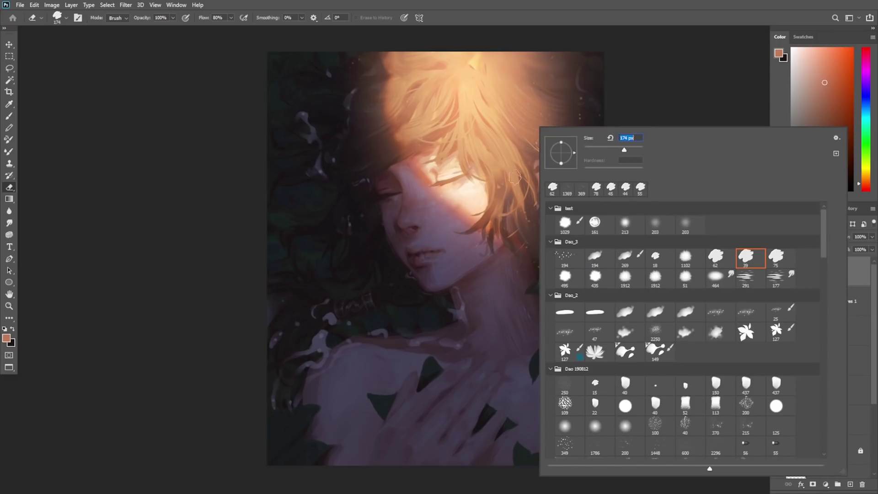
left_click(502, 187)
left_click_drag(579, 134, 581, 115)
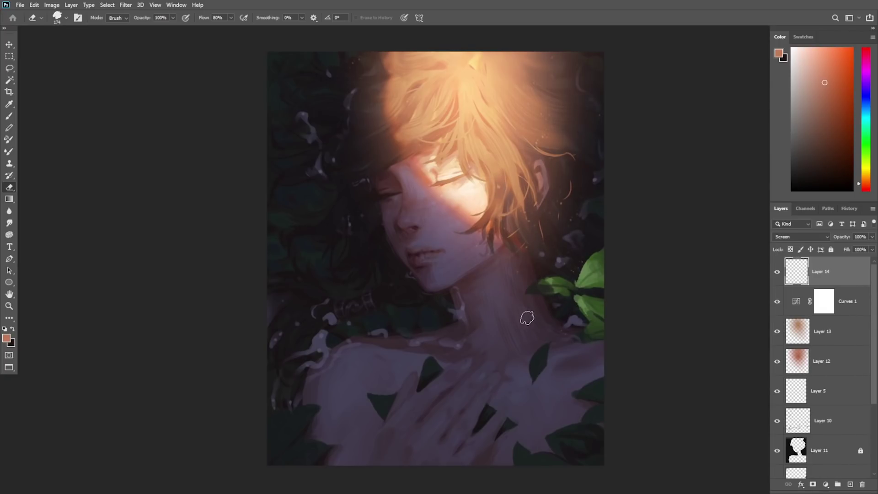
Step: Lower the fill of the particle layer, Layer 14, to 64%
left_click(872, 249)
left_click_drag(871, 260, 860, 261)
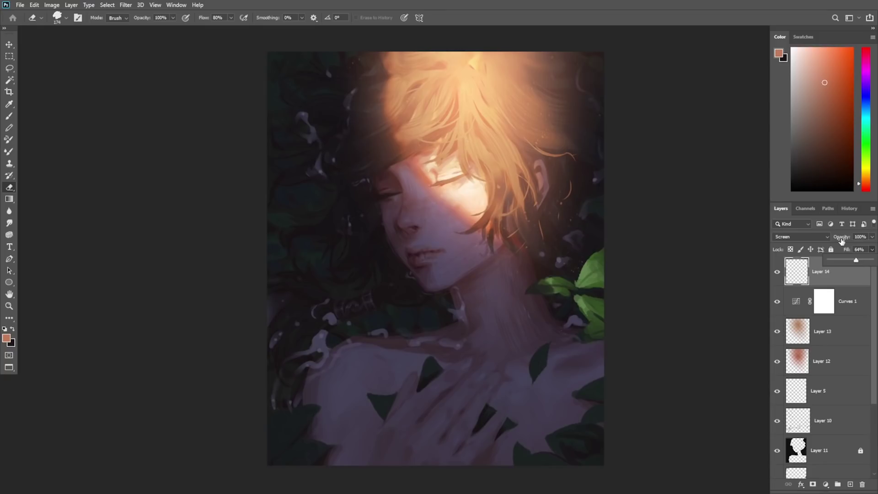
left_click(819, 278)
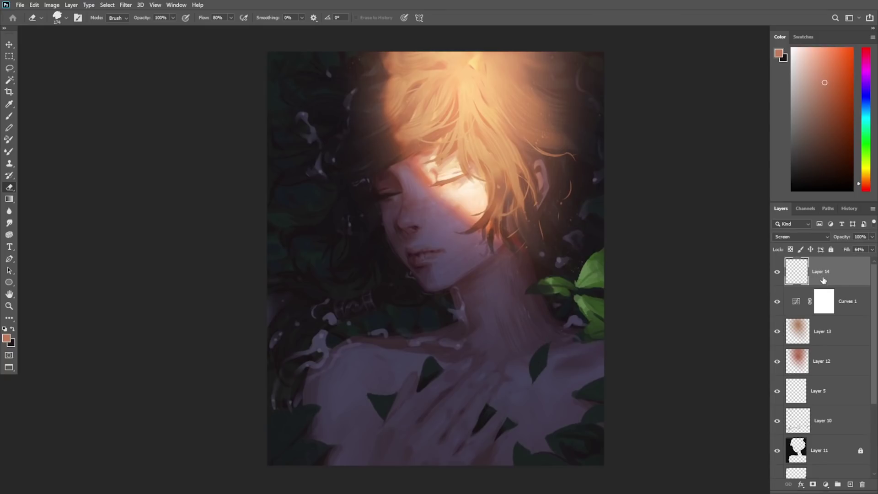
Step: Add a new layer on top and fill it entirely with a near-black sampled from the dark background beside the face
key("z")
mouse_move(548, 361)
left_mouse_down()
mouse_move(536, 381)
mouse_move(562, 378)
left_mouse_up()
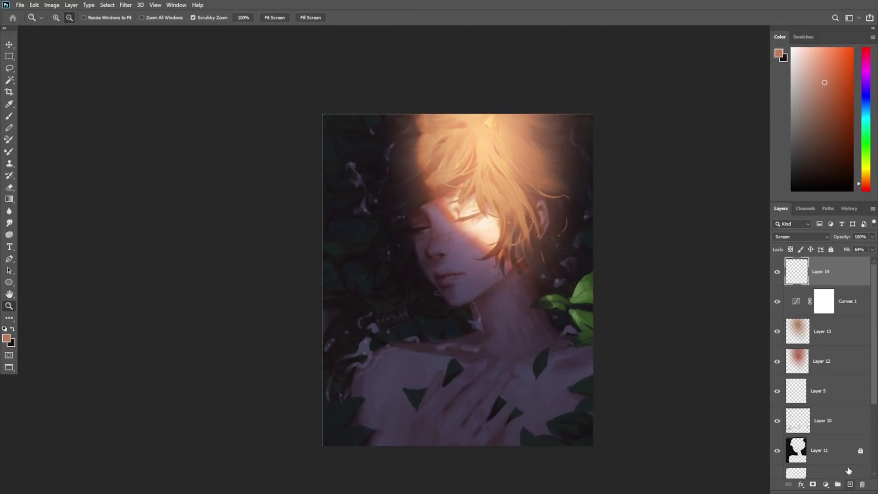
left_click(850, 484)
key("g")
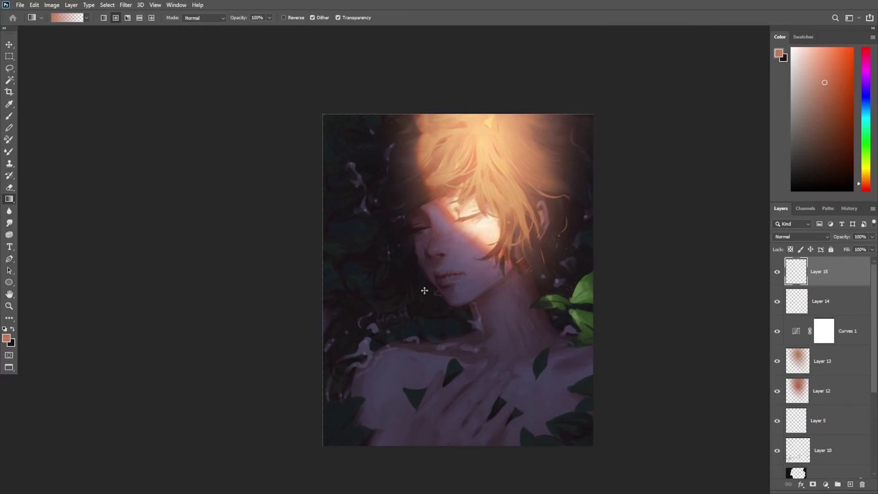
left_click(406, 262, "alt")
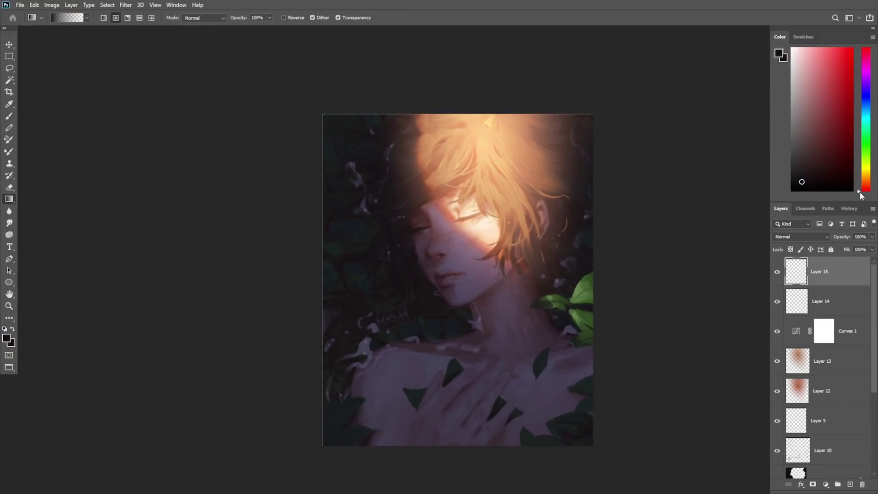
key("alt+BackSpace")
Step: Erase the dark fill over the head and upper body with a soft round 5000 px eraser at 0% hardness, leaving a vignette
key("e")
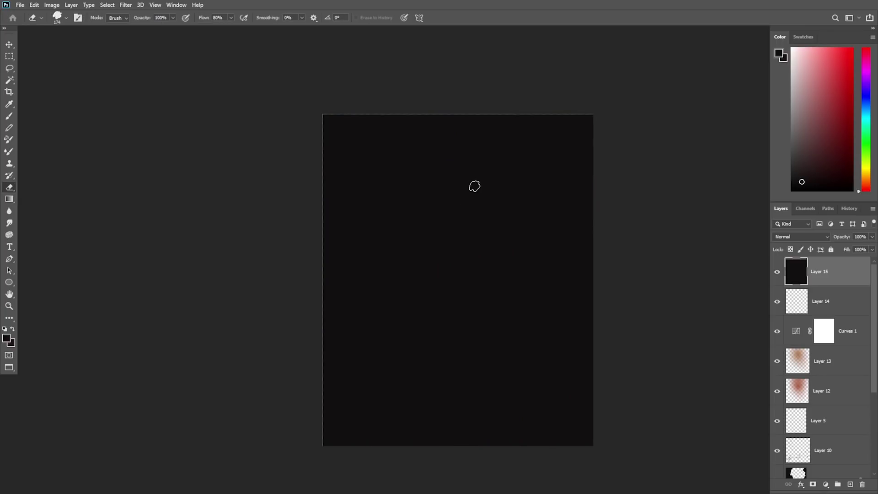
right_click(474, 186)
left_click(568, 424)
left_click(578, 149)
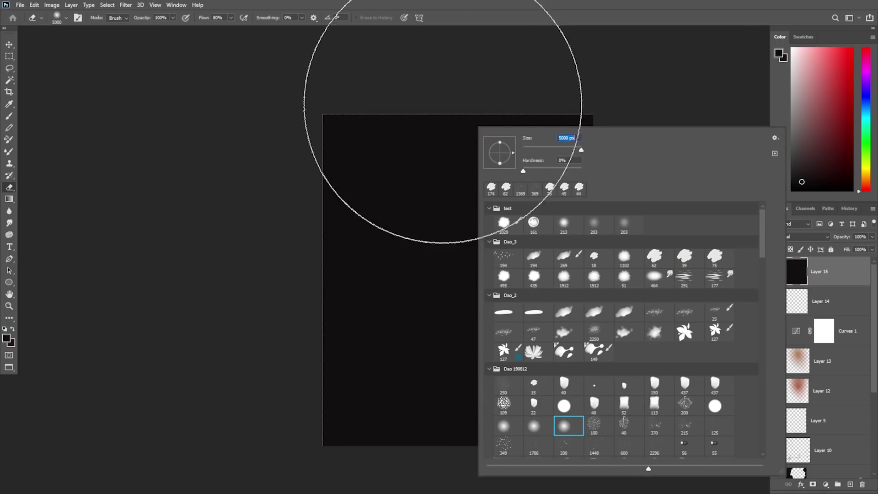
left_click_drag(446, 138, 452, 351)
mouse_move(439, 116)
left_mouse_down()
mouse_move(449, 136)
mouse_move(459, 108)
mouse_move(523, 125)
mouse_move(555, 191)
left_mouse_up()
Step: Squash the vignette layer vertically from its upper edge to about 85.5% height, keeping its lower edge in place
key("ctrl+t")
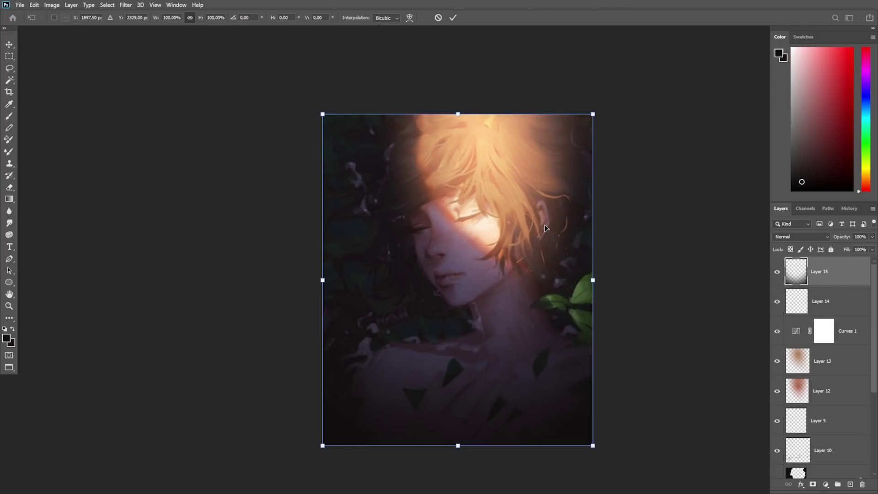
mouse_move(459, 114)
left_mouse_down()
mouse_move(462, 161)
mouse_move(476, 163)
left_mouse_up()
key("Return")
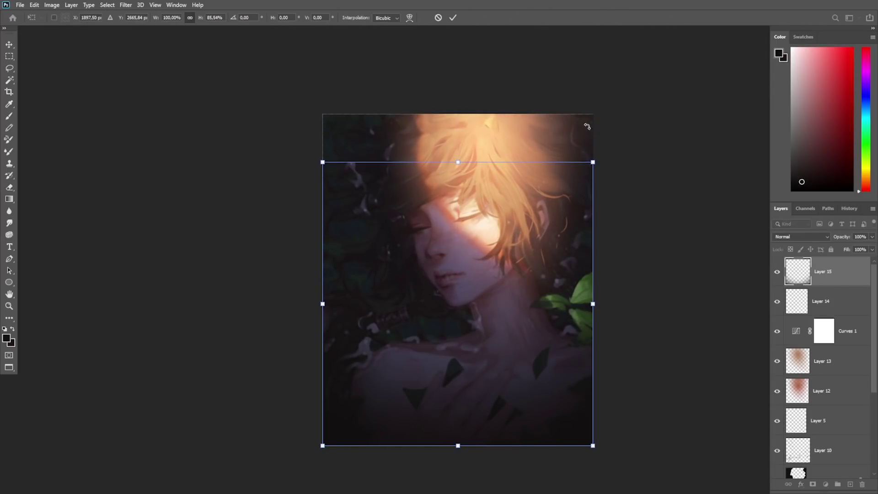
key("e")
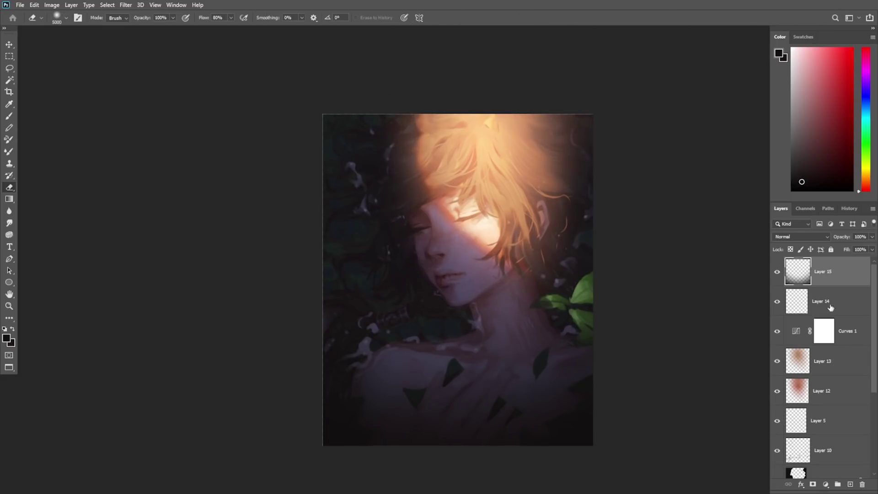